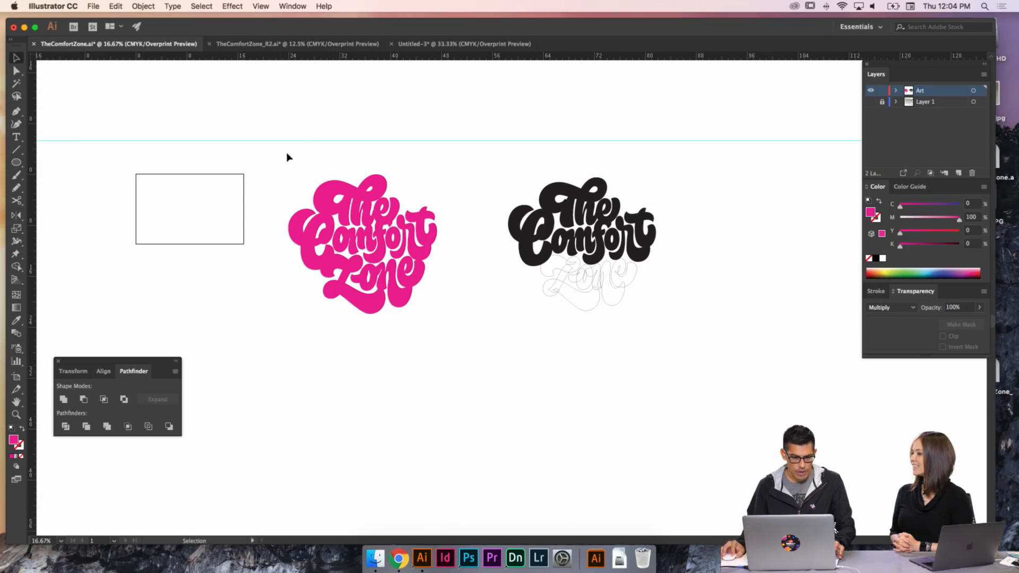
- Select the whole pink lettering, swap its fill and stroke to inspect the overlapping outlines, and restore the pink fill
key("z")
mouse_move(278, 156)
left_mouse_down()
mouse_move(296, 186)
mouse_move(483, 346)
left_mouse_up()
scroll(536, 321, "right", 5)
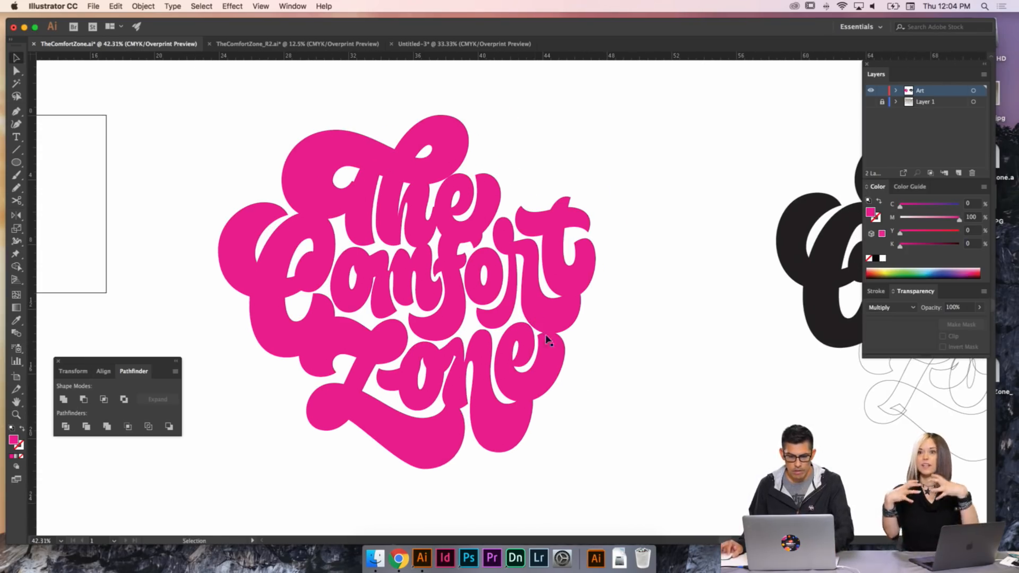
key("v")
left_click_drag(592, 419, 212, 130)
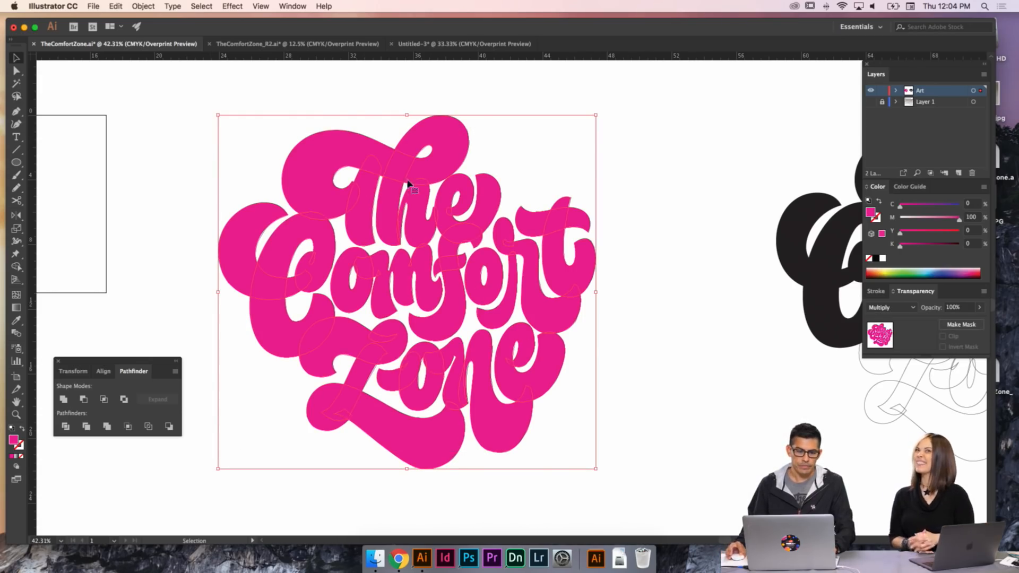
key("shift+x")
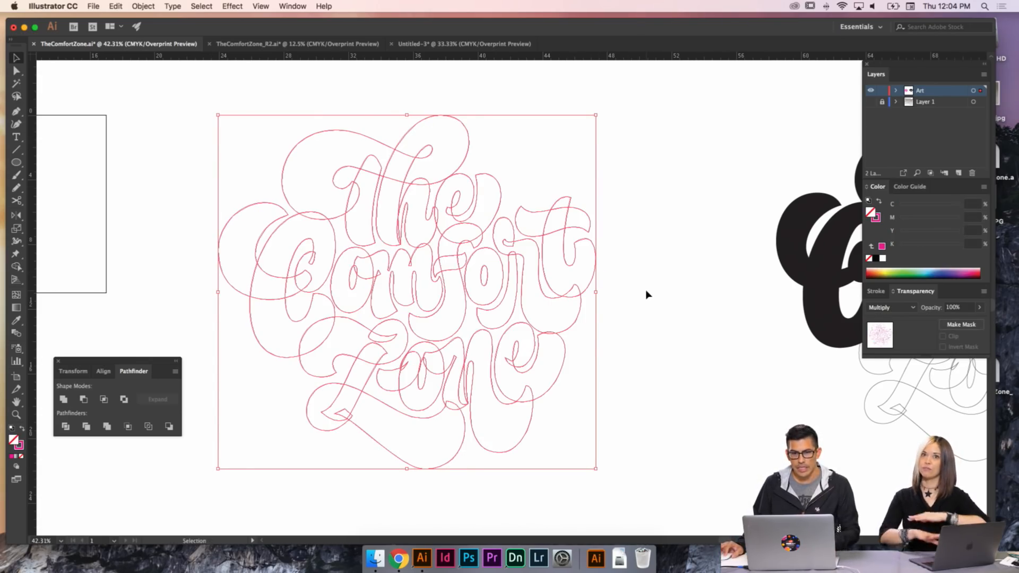
key("shift+x")
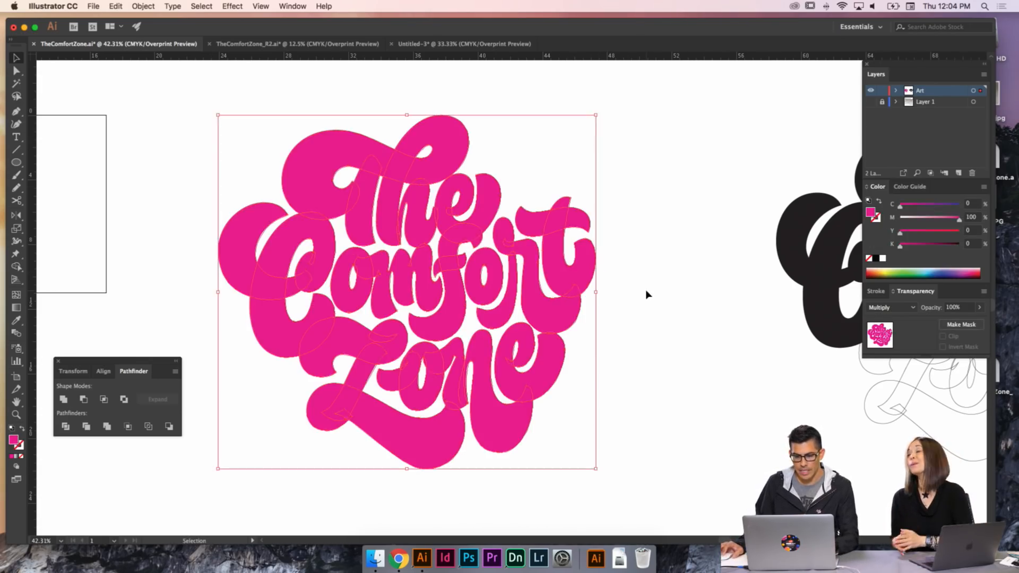
left_click(645, 345)
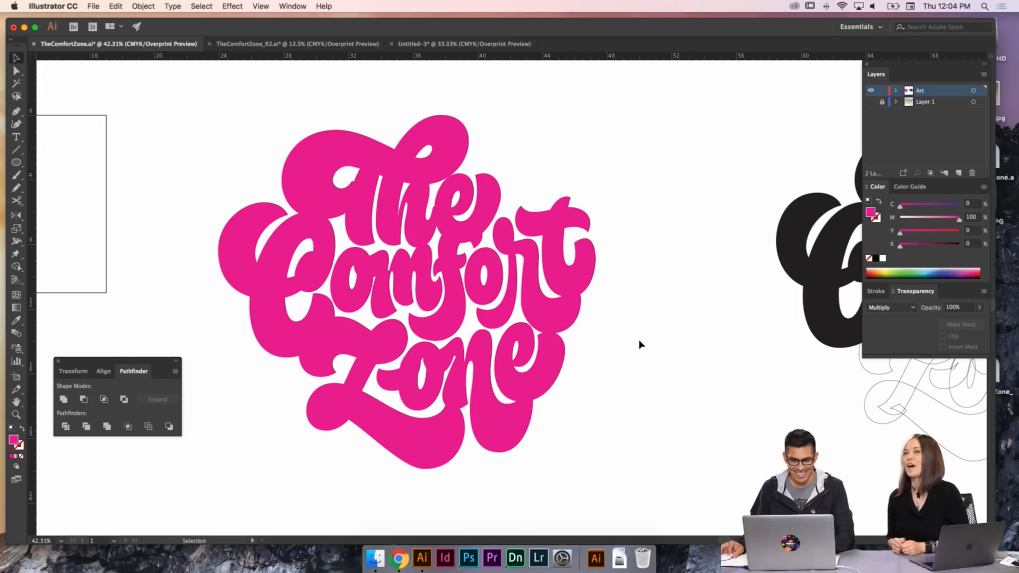
- Compare the pink lettering with the black version and its unfilled word "Zone"
left_click_drag(641, 345, 596, 335)
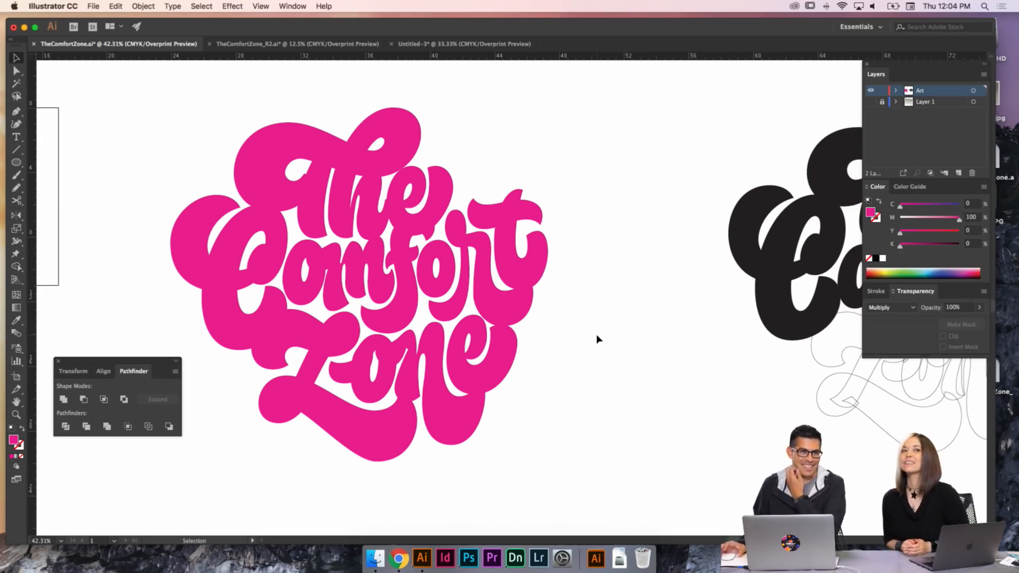
left_click_drag(596, 335, 589, 338)
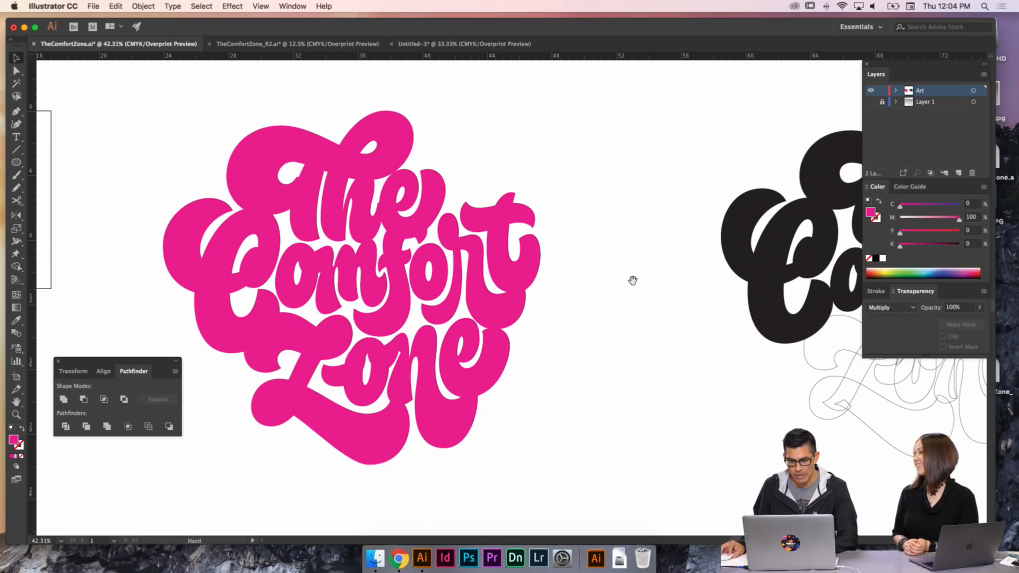
left_click_drag(630, 280, 575, 273)
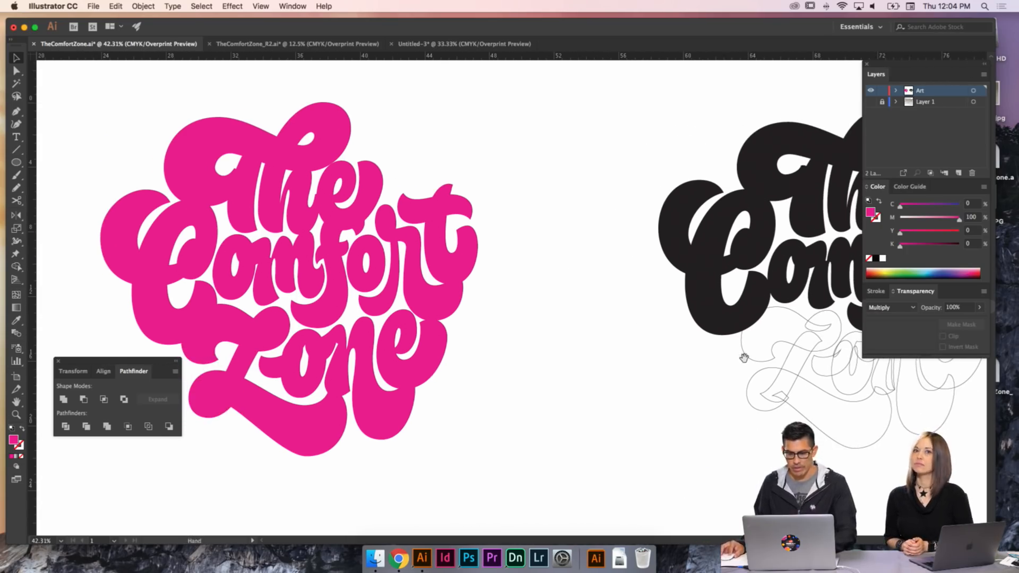
left_click_drag(744, 357, 614, 360)
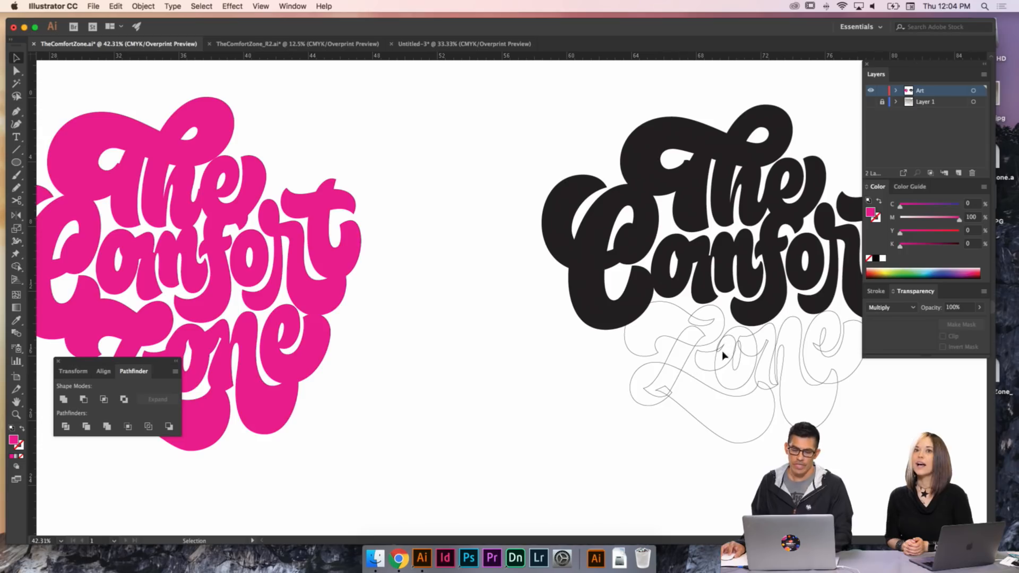
left_click_drag(723, 355, 590, 353)
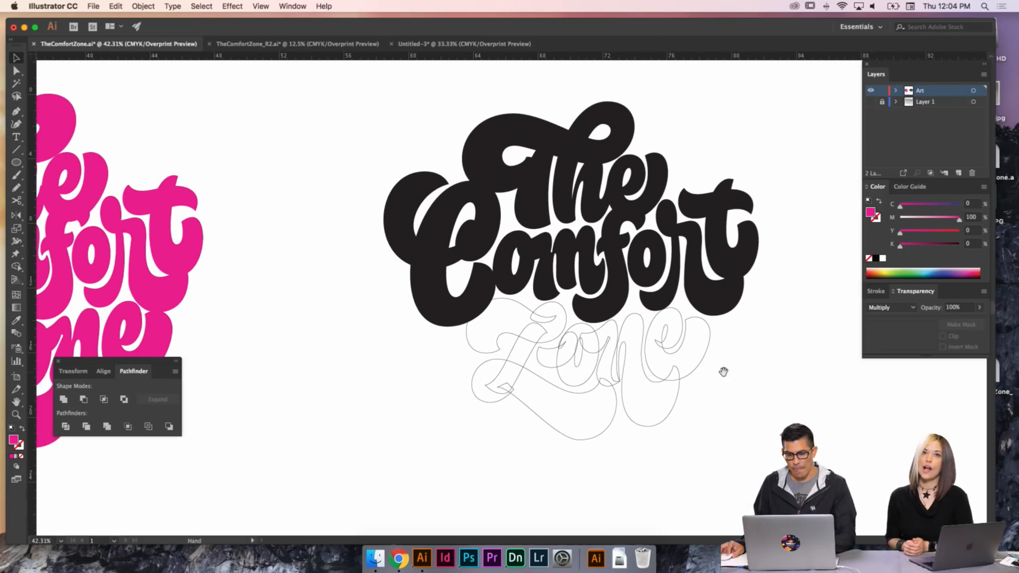
left_click_drag(724, 371, 689, 375)
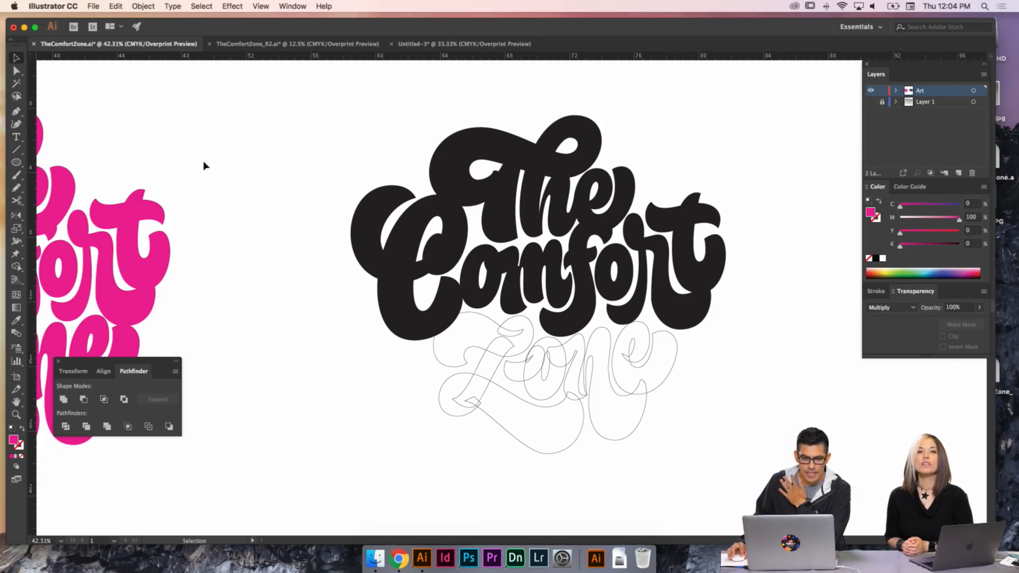
left_click_drag(228, 178, 558, 177)
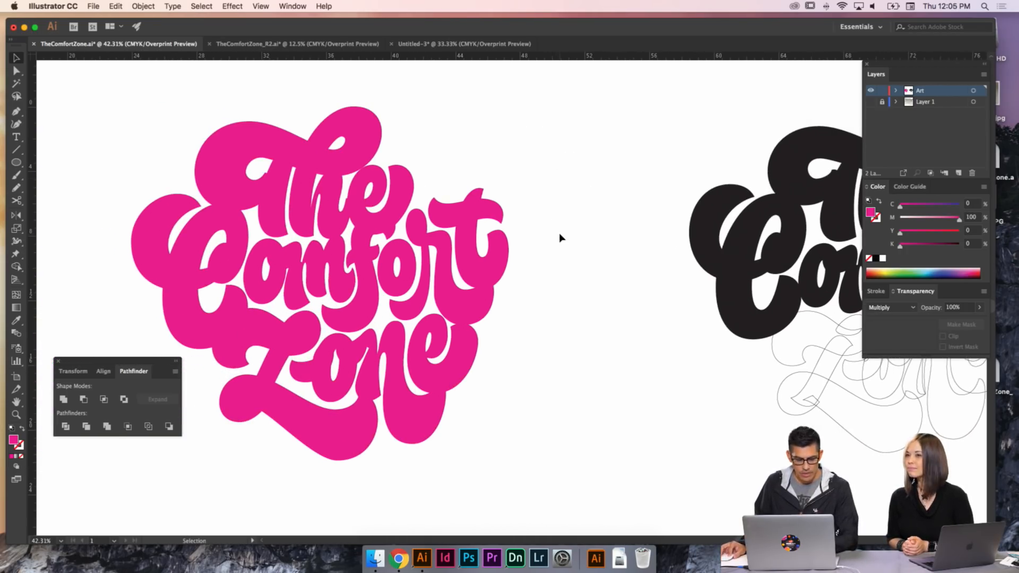
key("z")
key("v")
left_click_drag(525, 214, 564, 200)
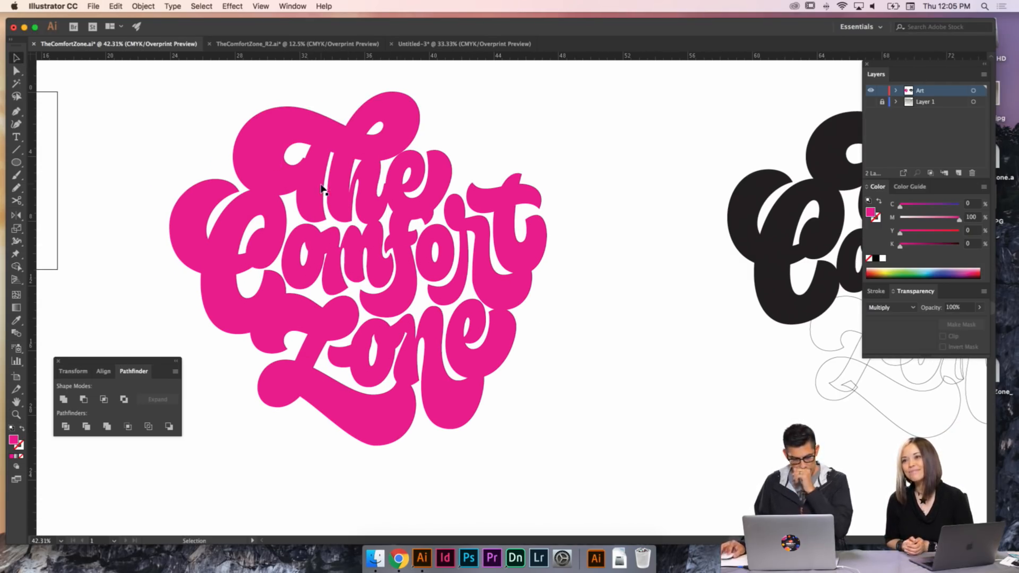
left_click_drag(401, 213, 217, 220)
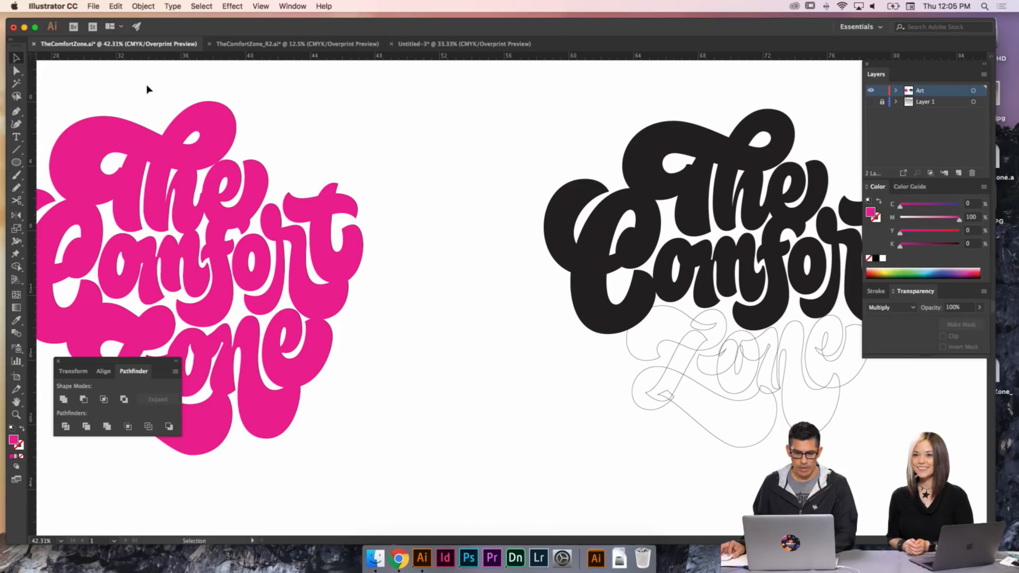
scroll(392, 204, "right", 5)
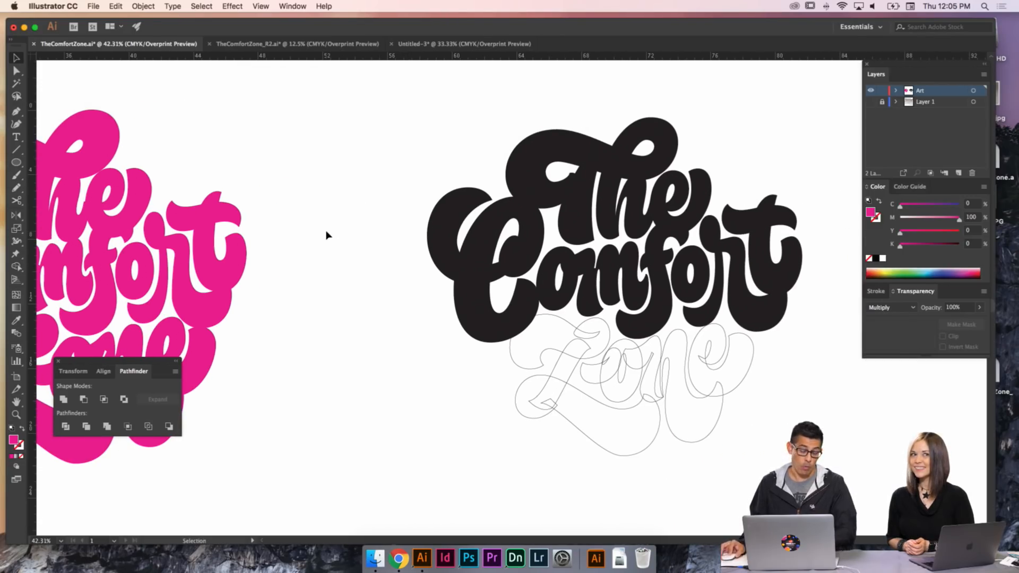
scroll(500, 261, "right", 3)
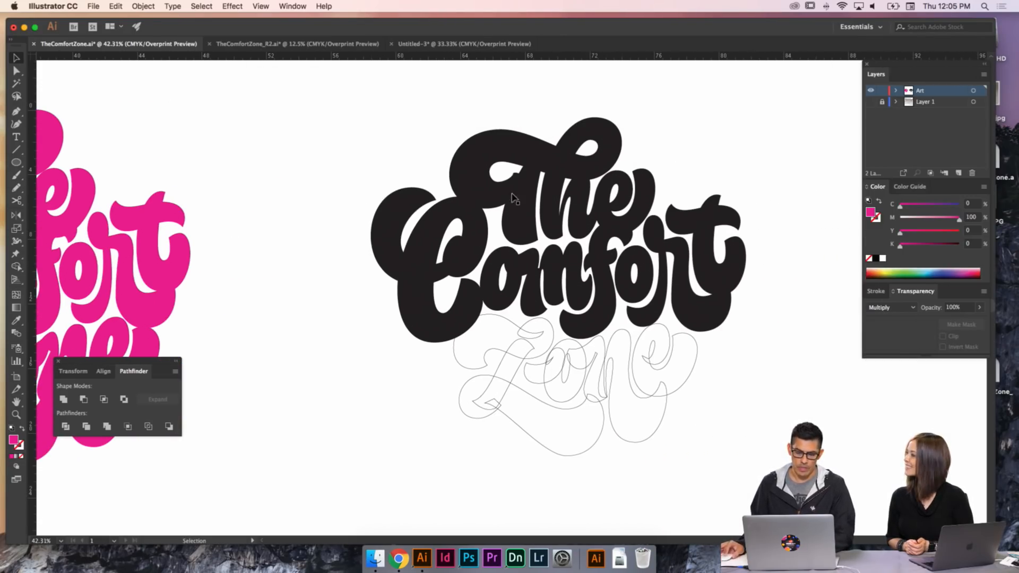
scroll(588, 276, "left", 1)
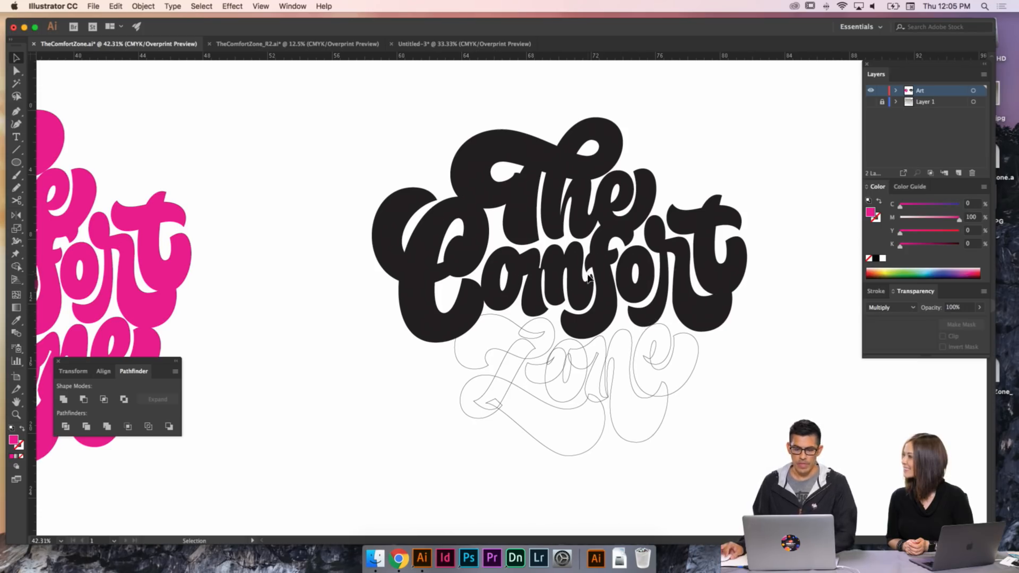
- Switch to the TheComfortZone_R2.ai document and hide Layer 2 to examine the pencil sketch up close
left_click(285, 44)
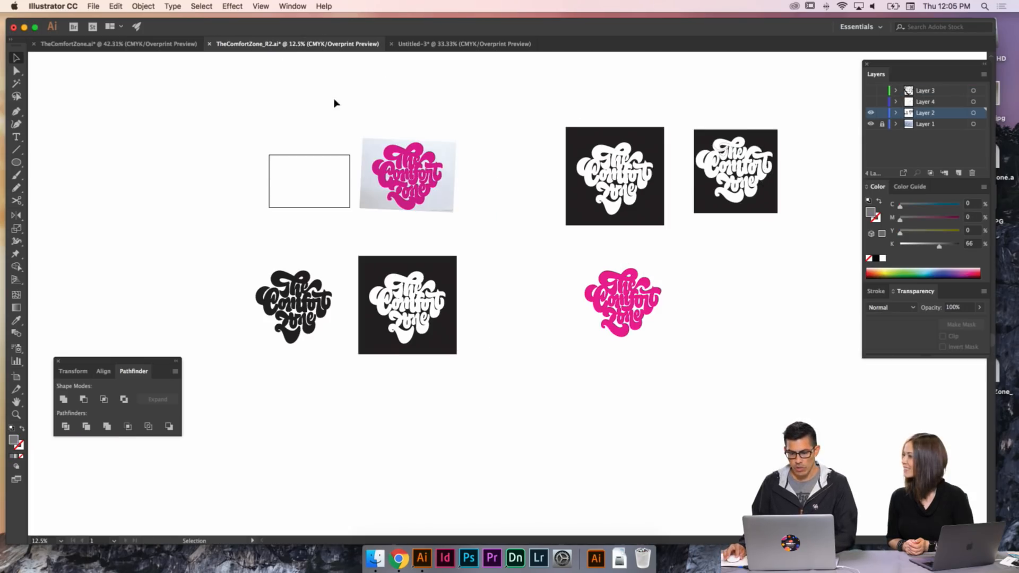
left_click(871, 113)
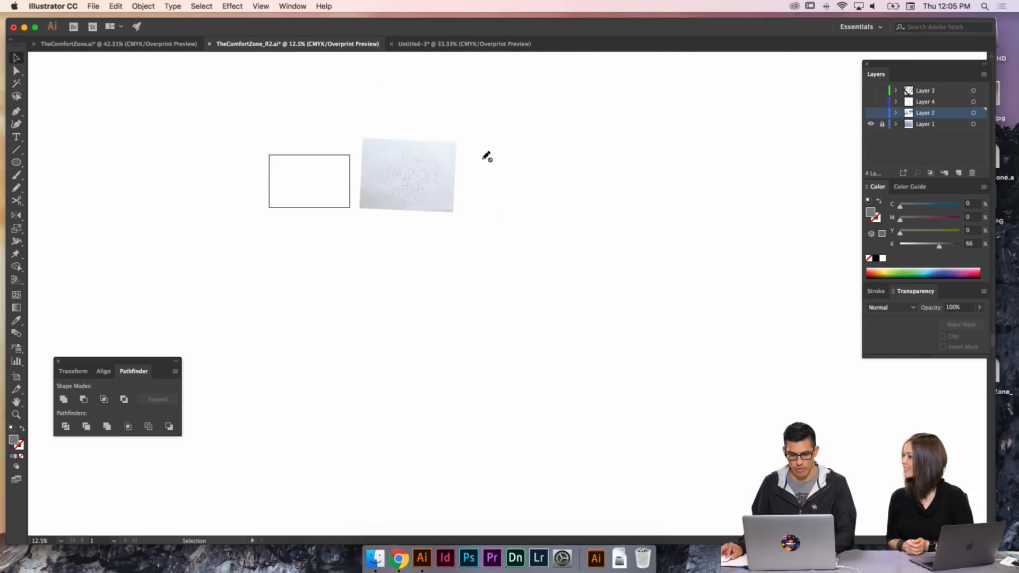
key("z")
left_click_drag(359, 136, 481, 231)
left_click_drag(554, 251, 598, 303)
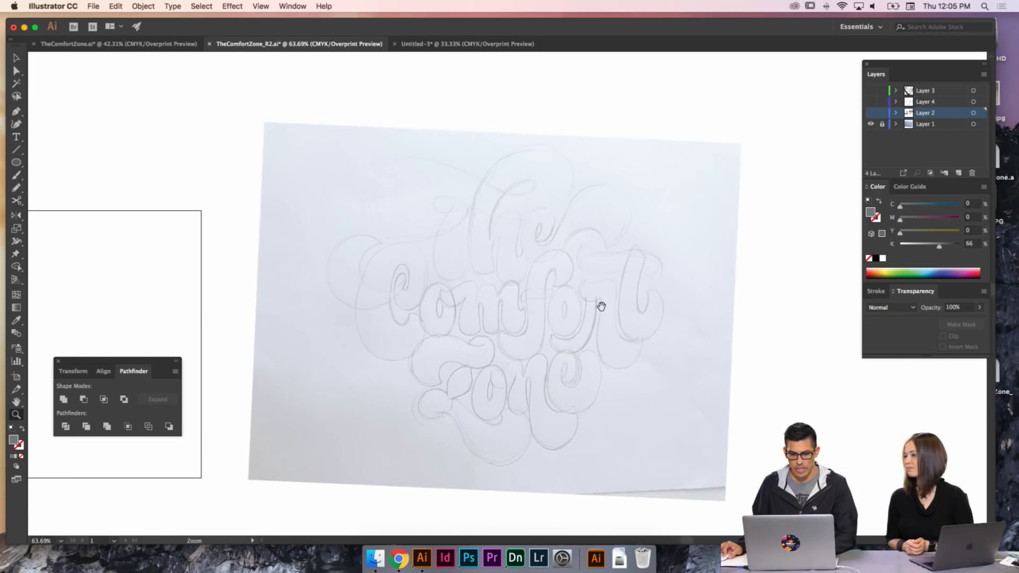
key("v")
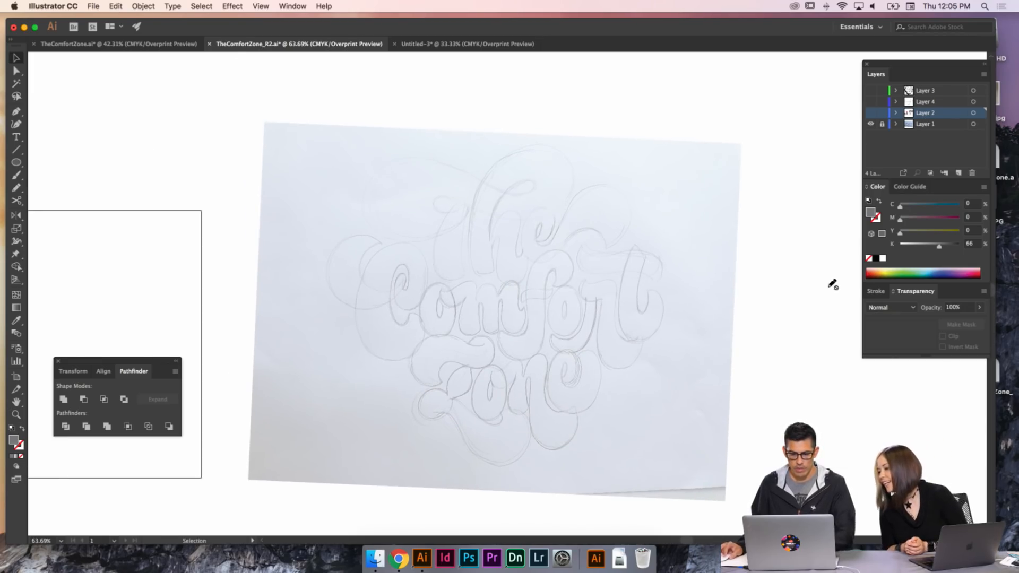
- Toggle the visibility of Layer 2 to compare the pink vector lettering with the pencil sketch beneath it
left_click(871, 113)
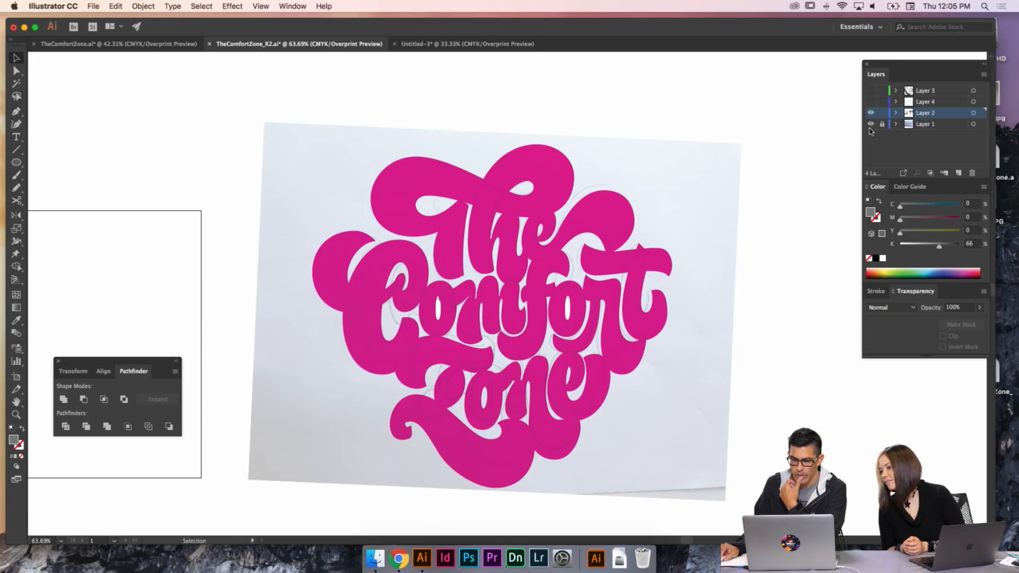
left_click(870, 113)
left_click(870, 114)
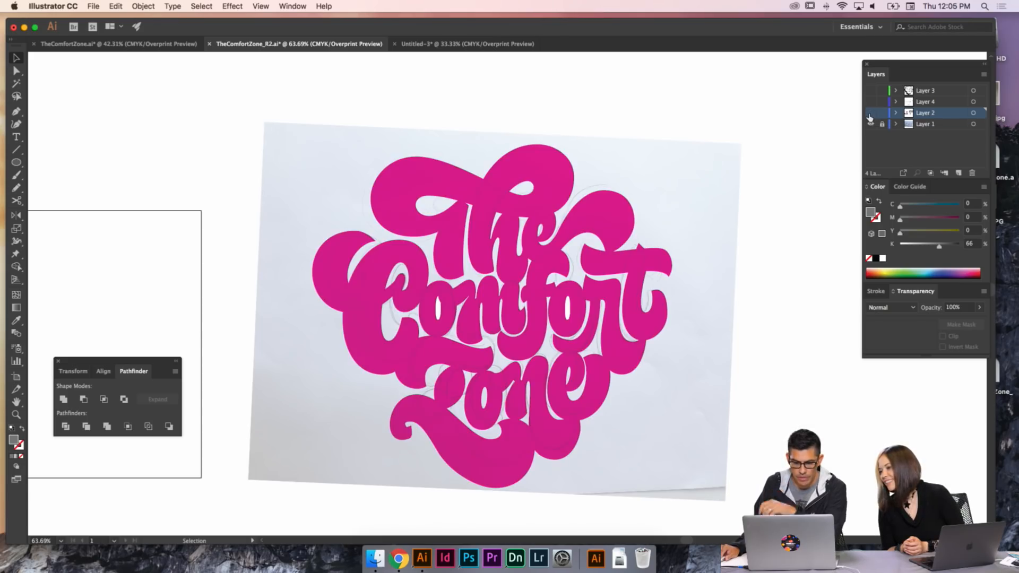
left_click(871, 113)
left_click(871, 113)
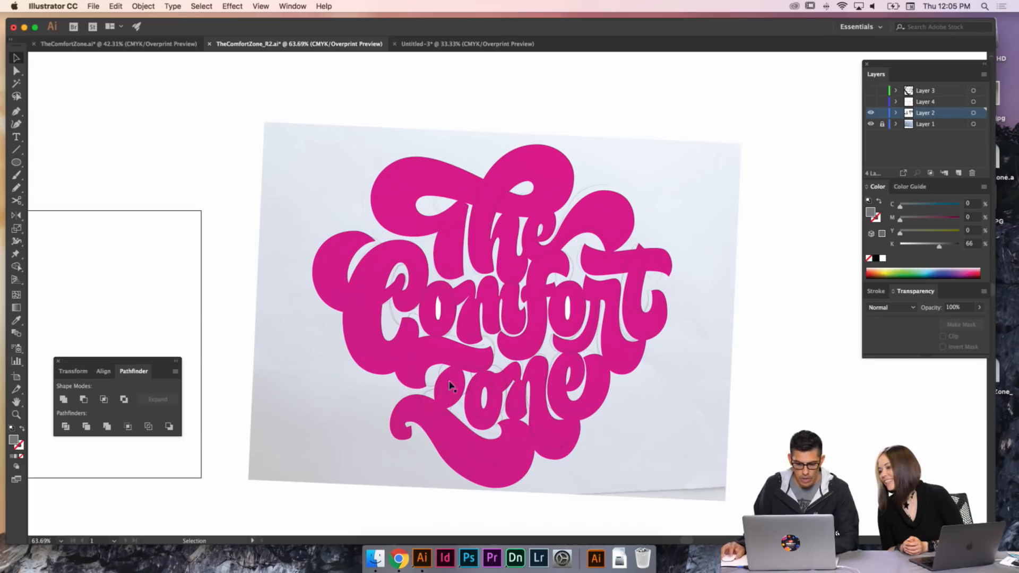
left_click_drag(681, 355, 666, 342)
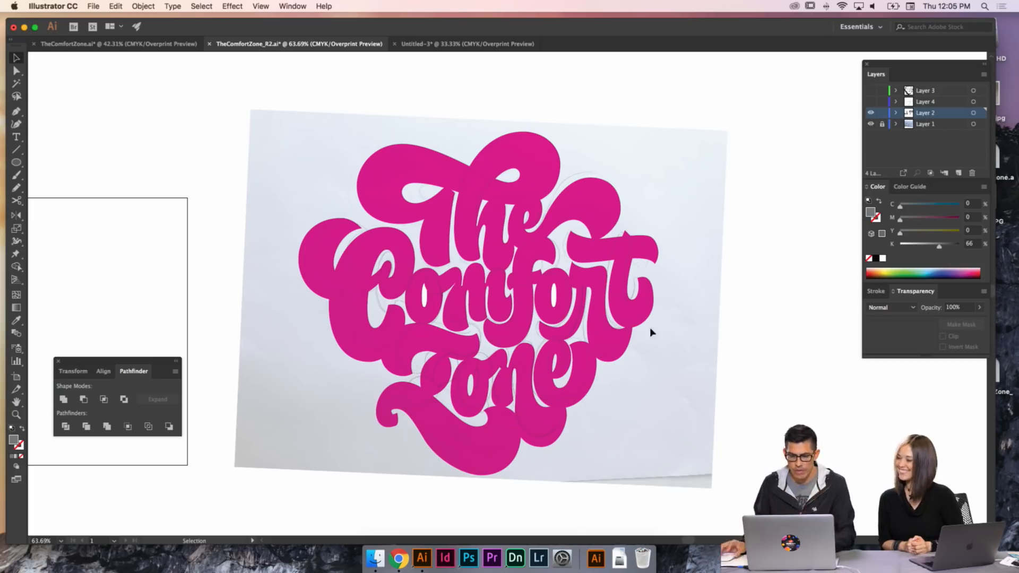
- Hide Layer 2, make Layer 4 visible, and show Layer 2 again
left_click(871, 113)
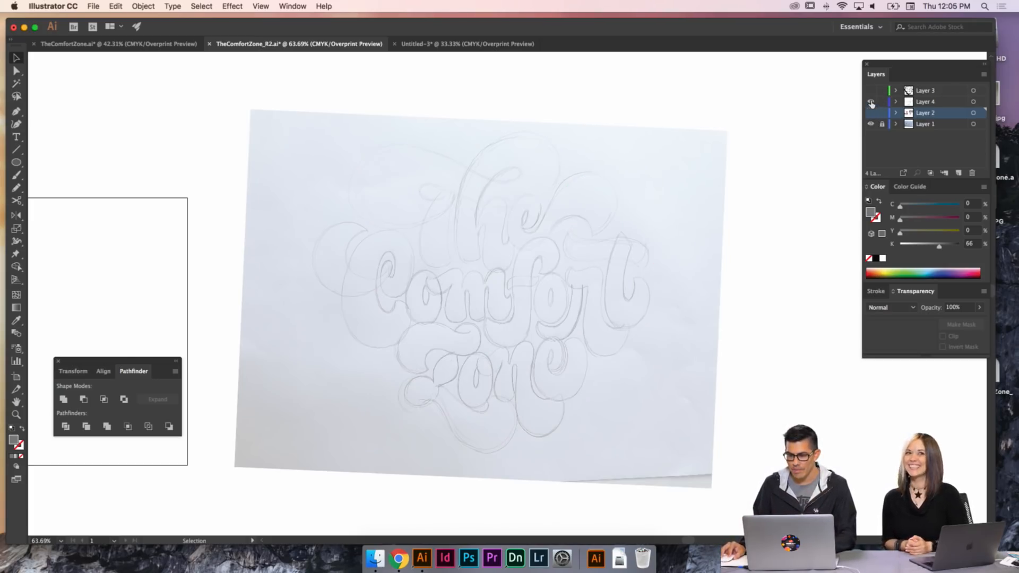
left_click_drag(782, 176, 517, 188)
key("super+minus")
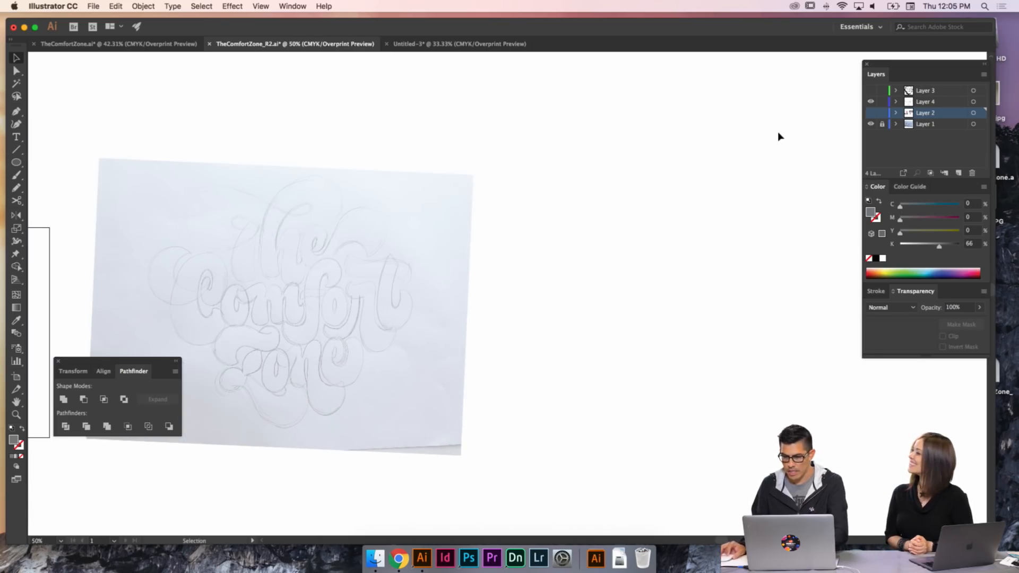
left_click(870, 113)
- Look over the black and white lettering versions and return to the pink lettering on the pencil sketch
key("super+minus")
mouse_move(689, 218)
left_mouse_down()
mouse_move(762, 184)
mouse_move(687, 221)
left_mouse_up()
left_click_drag(317, 449, 535, 258)
scroll(648, 289, "up", 5)
key("super+plus")
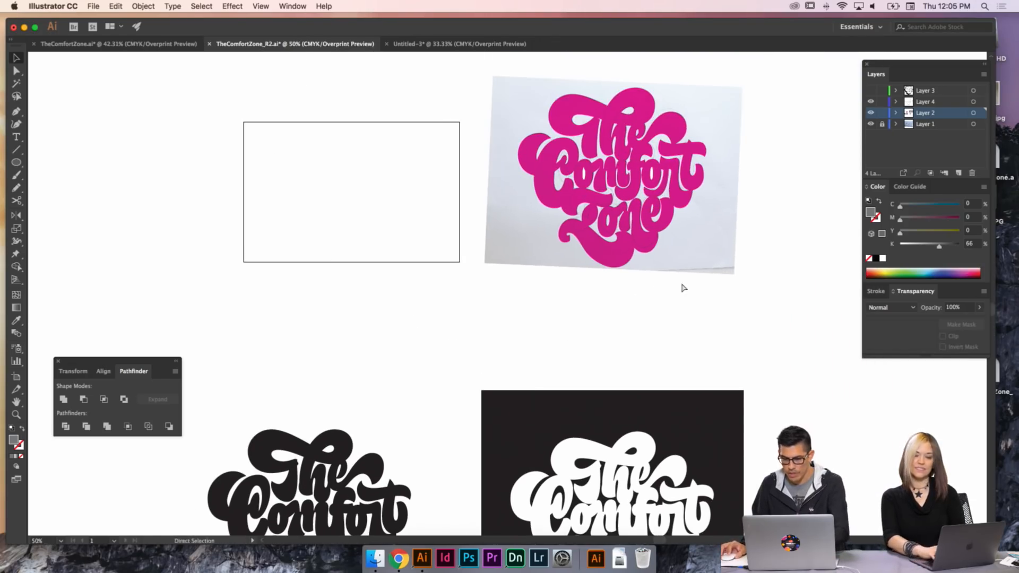
left_click_drag(720, 211, 585, 318)
left_click_drag(692, 252, 644, 294)
left_click_drag(659, 205, 617, 214)
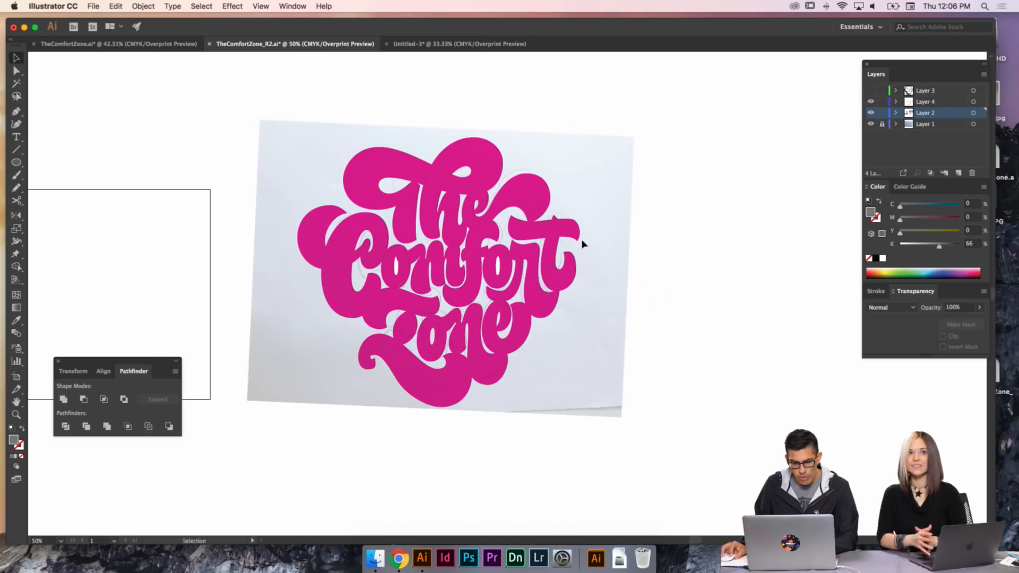
key("super+equal")
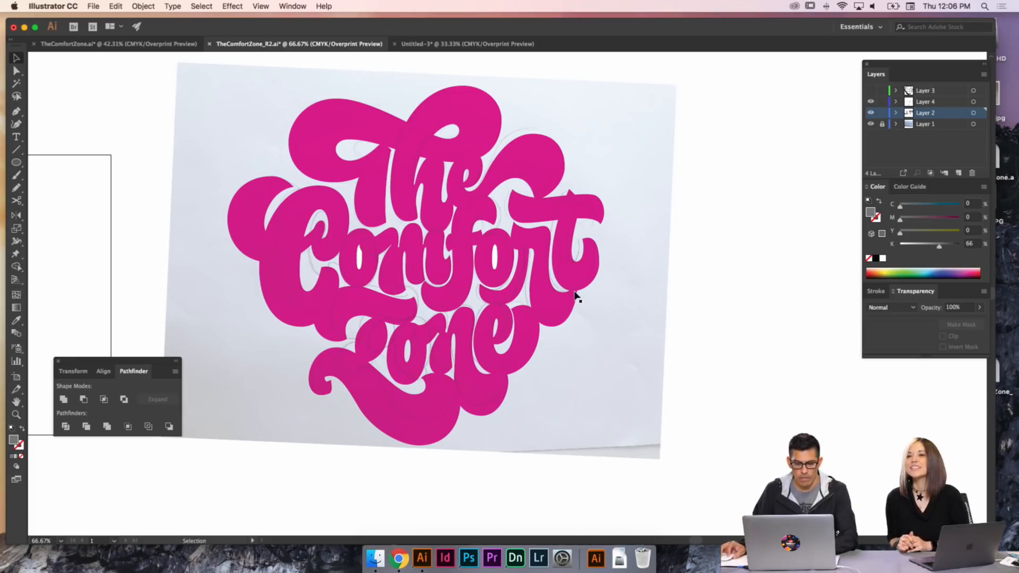
left_click_drag(626, 289, 603, 288)
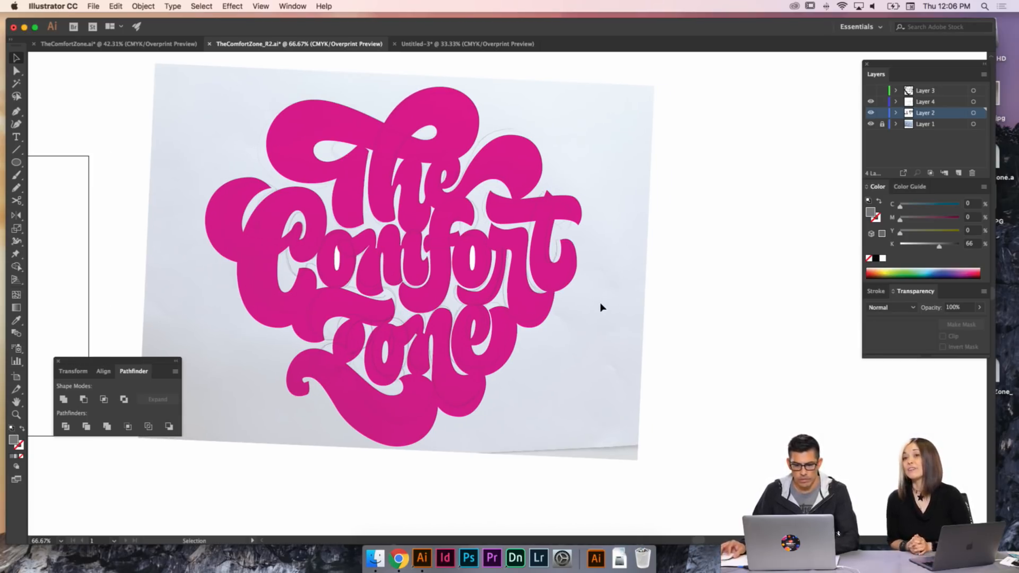
left_click_drag(658, 269, 610, 274)
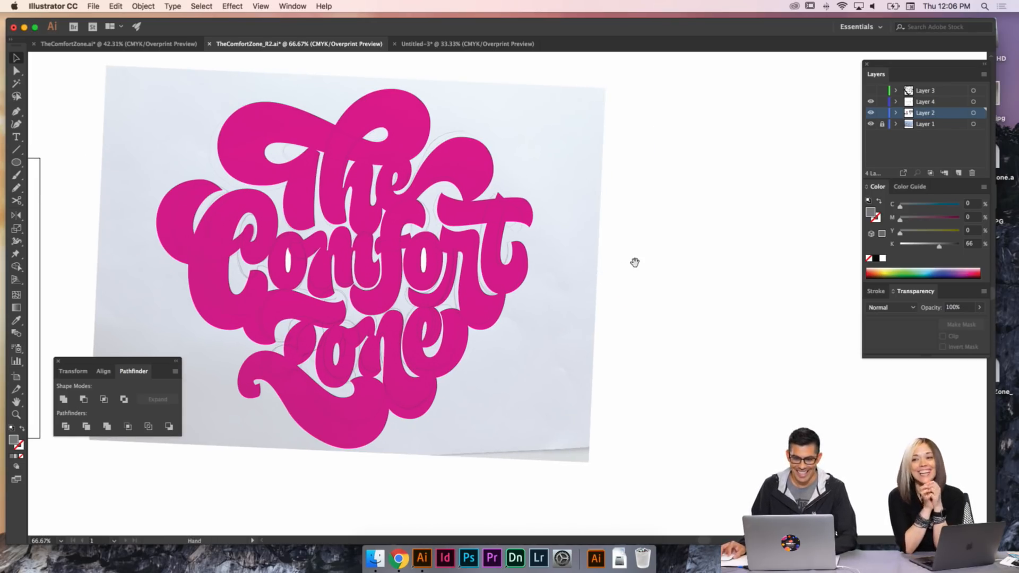
left_click_drag(634, 260, 584, 264)
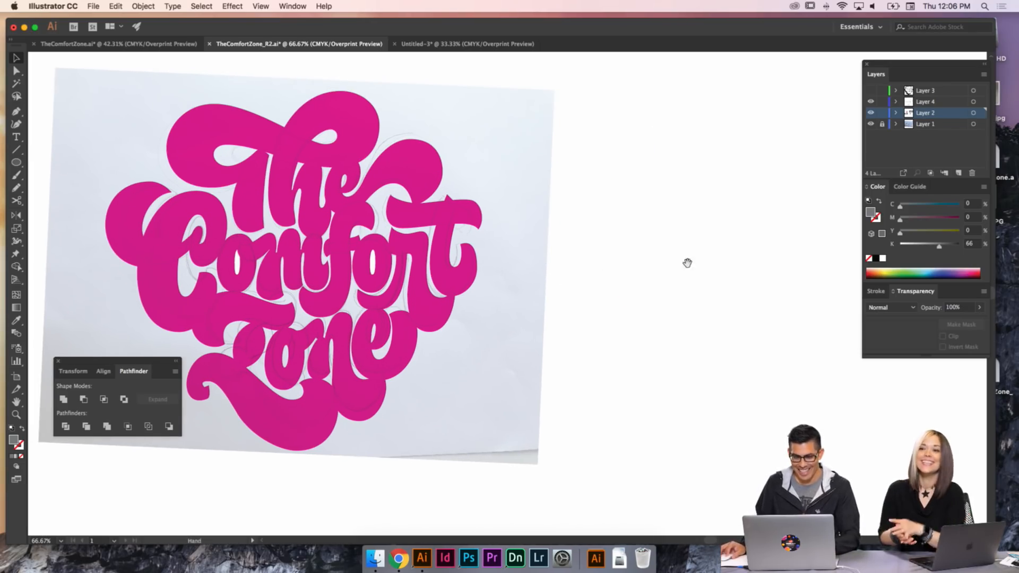
left_click_drag(687, 261, 543, 271)
key("super+minus")
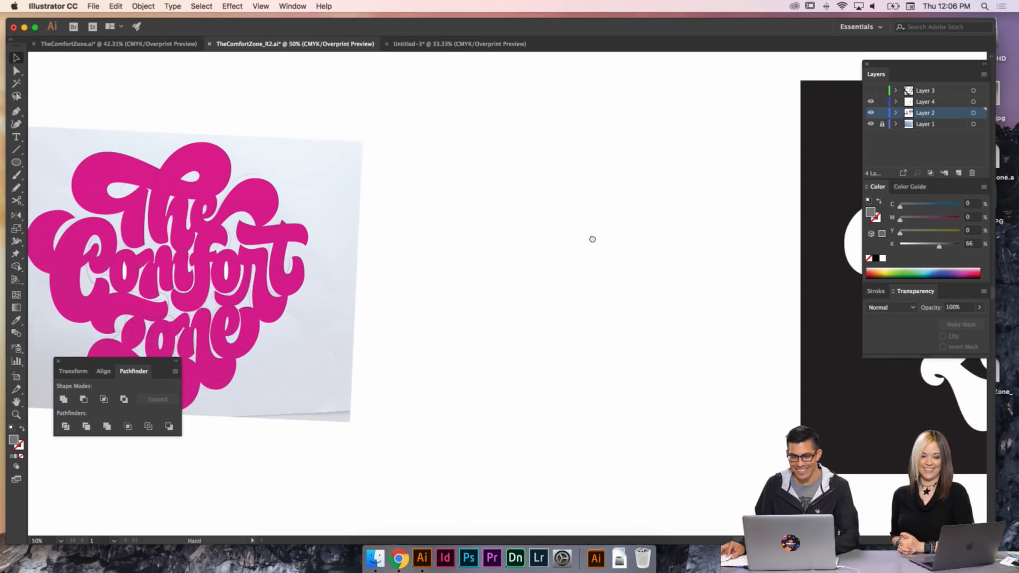
left_click_drag(450, 259, 641, 206)
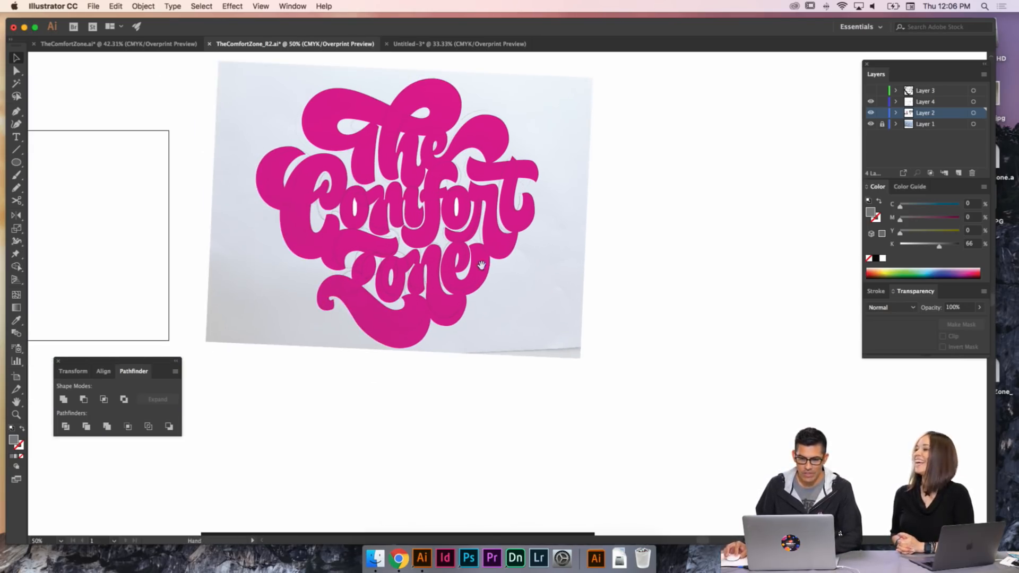
- Shift the application window slightly toward the screen corner and widen it to show more of the canvas
left_click_drag(482, 266, 511, 241)
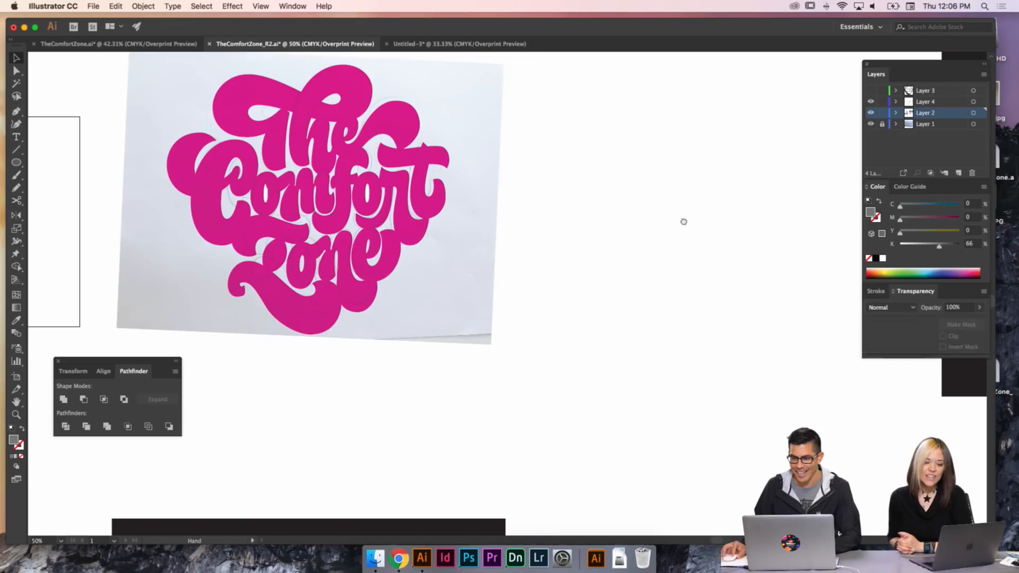
left_click_drag(683, 221, 622, 233)
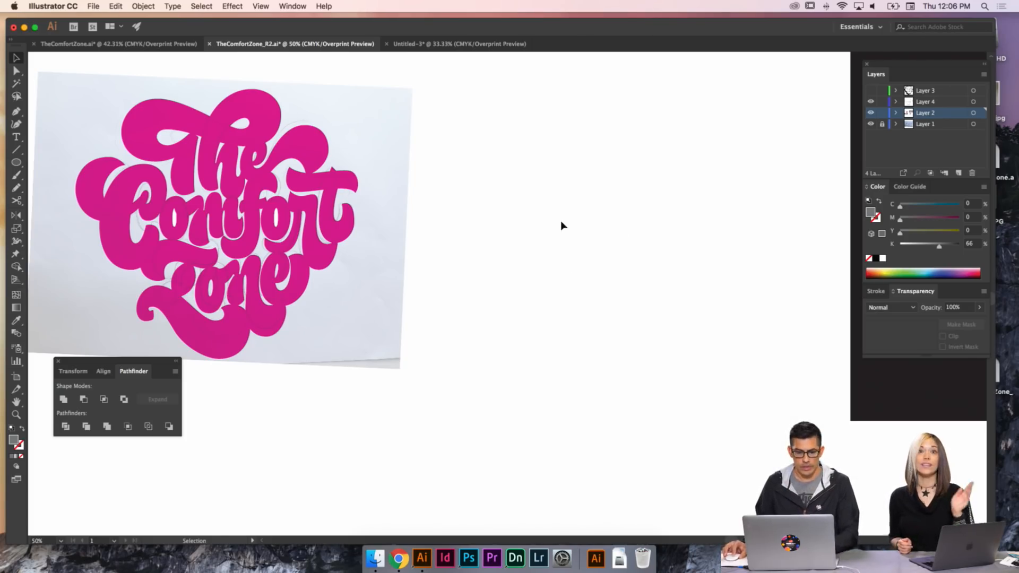
left_click_drag(613, 35, 609, 33)
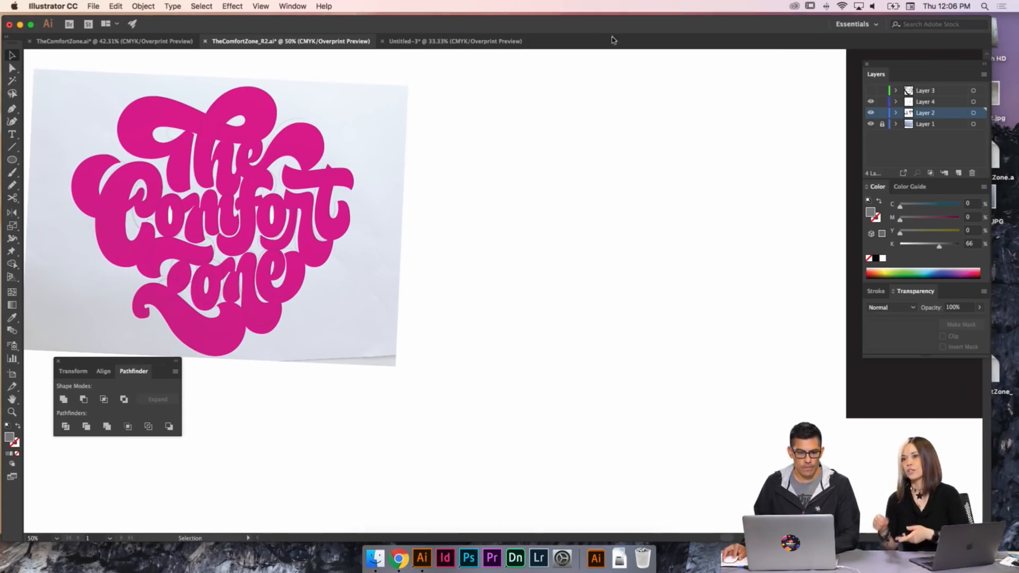
left_click_drag(990, 542, 1008, 544)
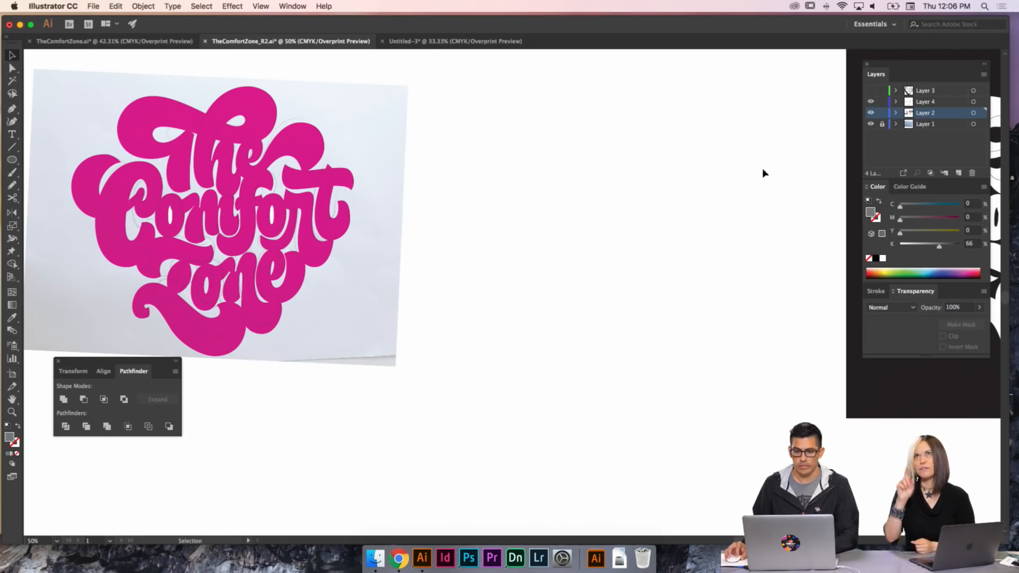
- Examine the solid black version of the lettering below the pencil sketch up close
left_click_drag(641, 223, 666, 187)
scroll(555, 252, "down", 10)
scroll(555, 253, "left", 10)
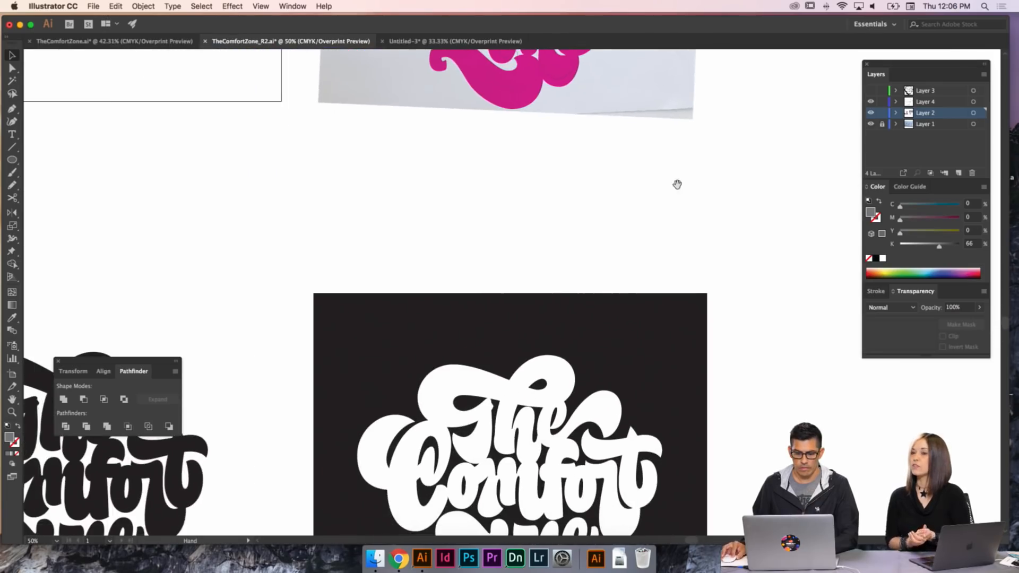
scroll(600, 238, "left", 10)
scroll(599, 238, "down", 4)
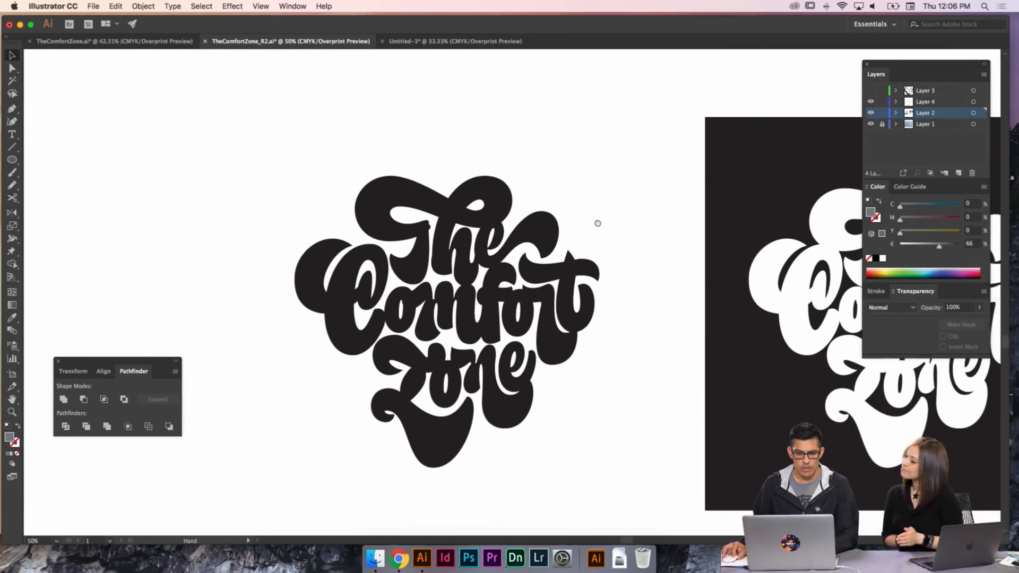
key("super+equal")
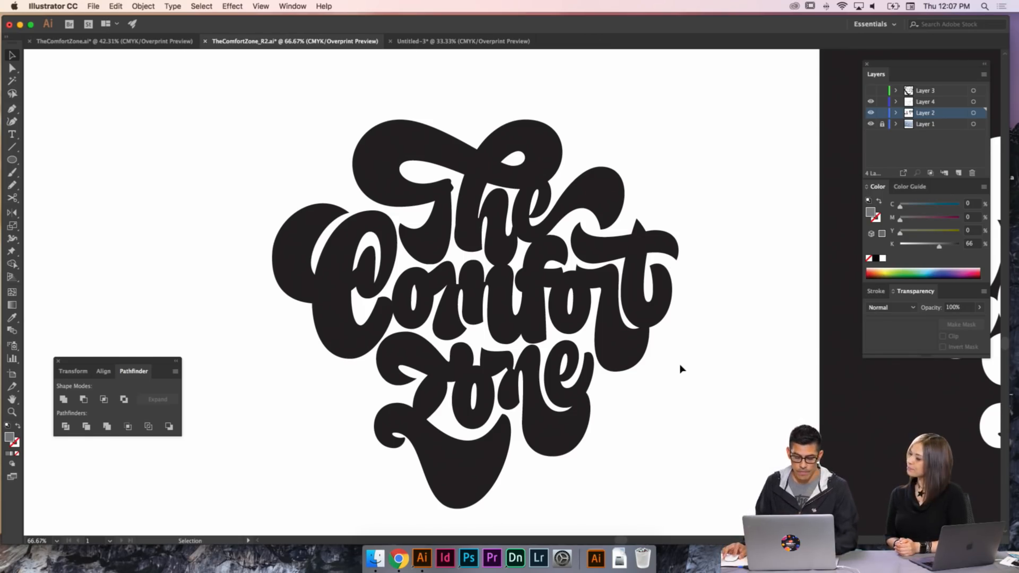
left_click_drag(710, 343, 689, 348)
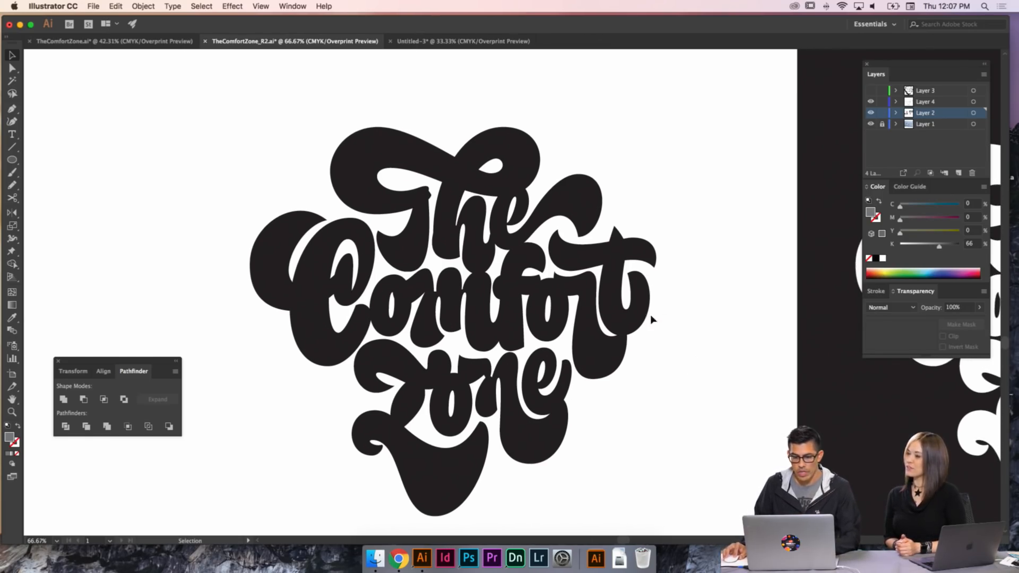
- Select the whole pink lettering on the pencil sketch and place it directly beside the black version
left_click_drag(678, 229, 564, 350)
key("super+minus")
key("super+minus")
key("super+minus")
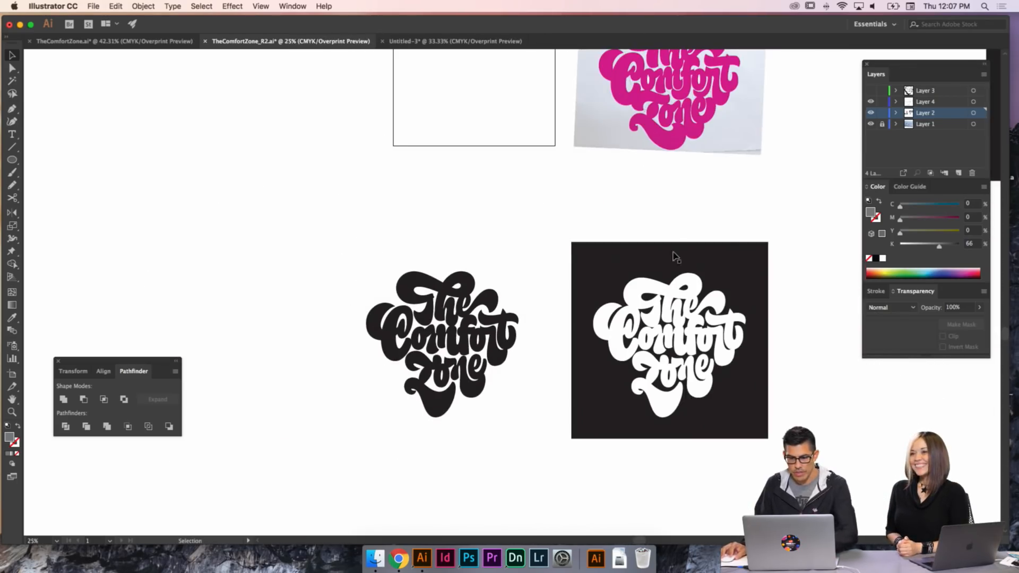
left_click_drag(697, 218, 653, 283)
left_click_drag(736, 224, 556, 86)
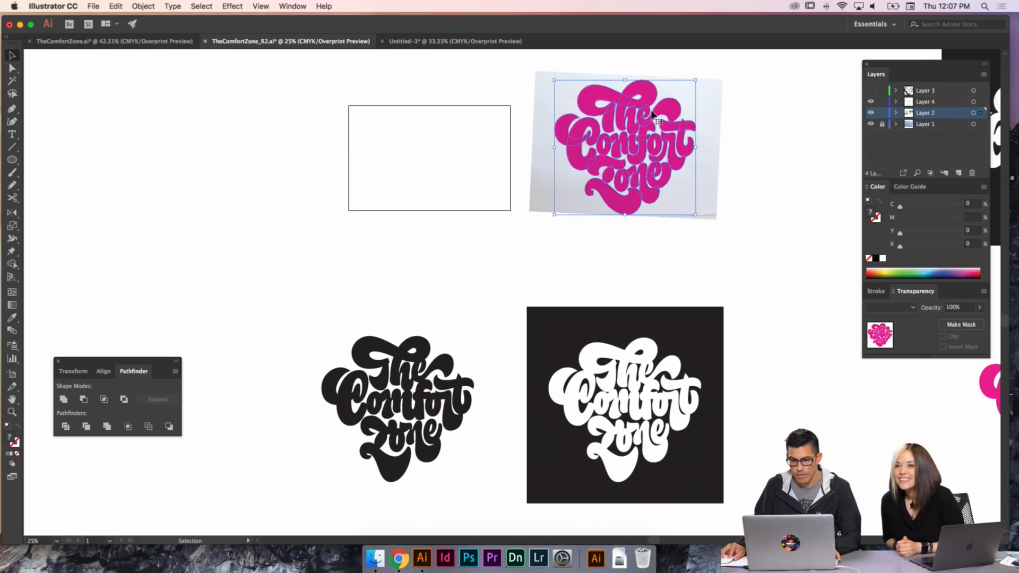
left_click_drag(654, 119, 282, 383)
scroll(282, 381, "up", 2)
- Hide all panels and deselect the artwork to show the pink and black lettering side by side
left_click_drag(331, 323, 473, 228)
key("Tab")
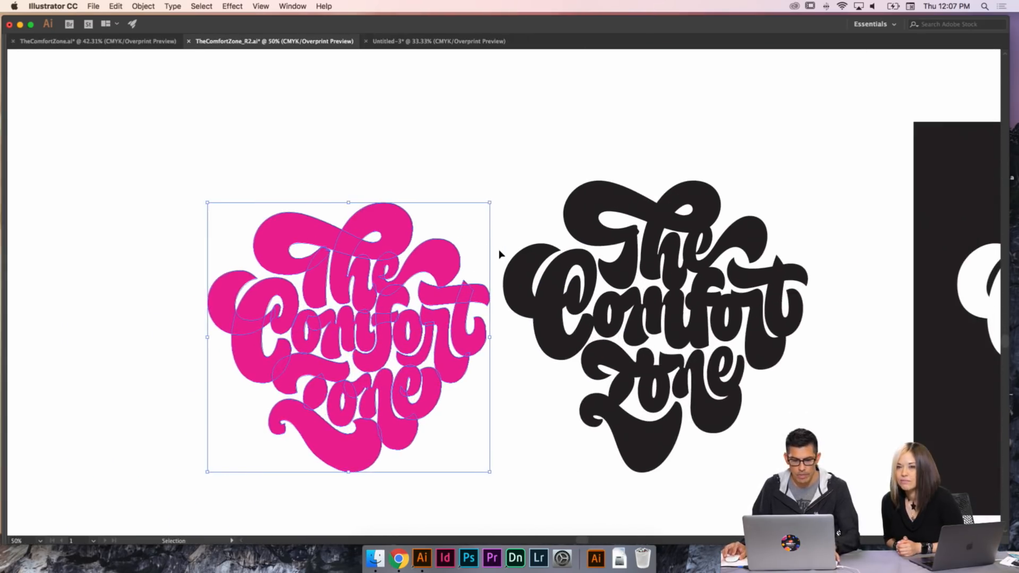
left_click_drag(530, 273, 557, 228)
left_click_drag(510, 257, 499, 250)
key("super+shift+a")
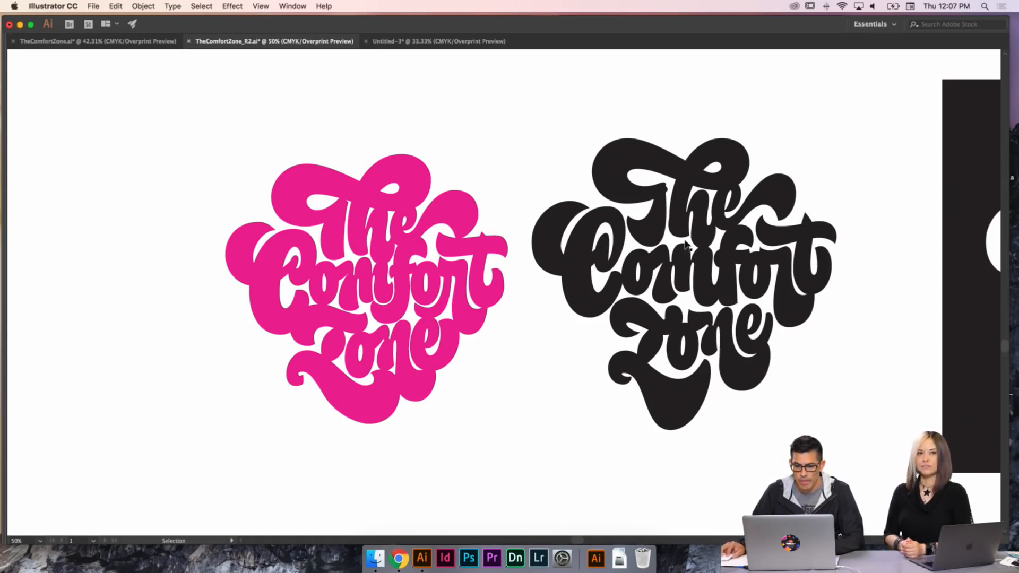
- Try to replace the stem of the black T with the stem from the pink lettering, and undo it
scroll(733, 245, "right", 3)
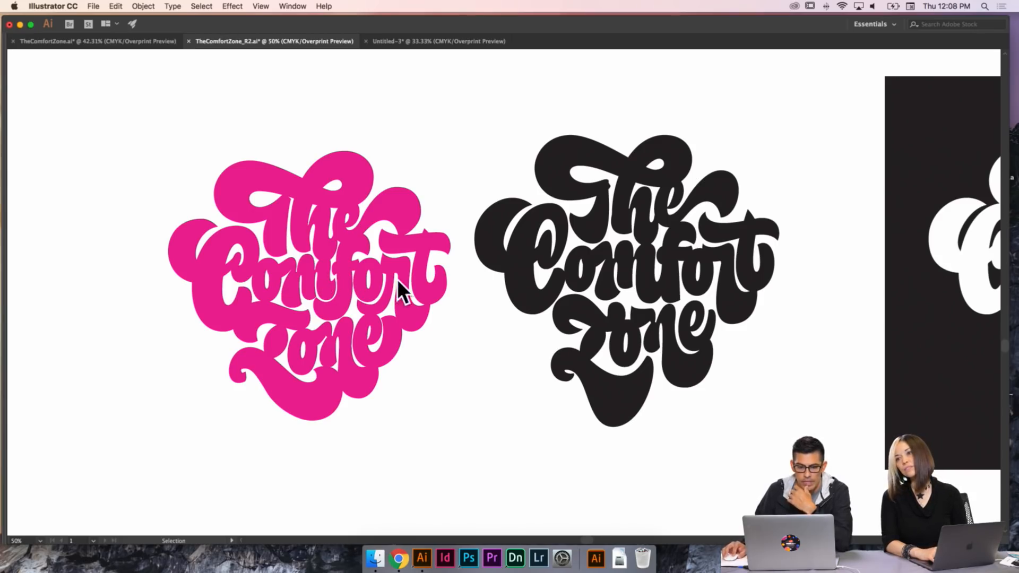
left_click(596, 227)
key("Delete")
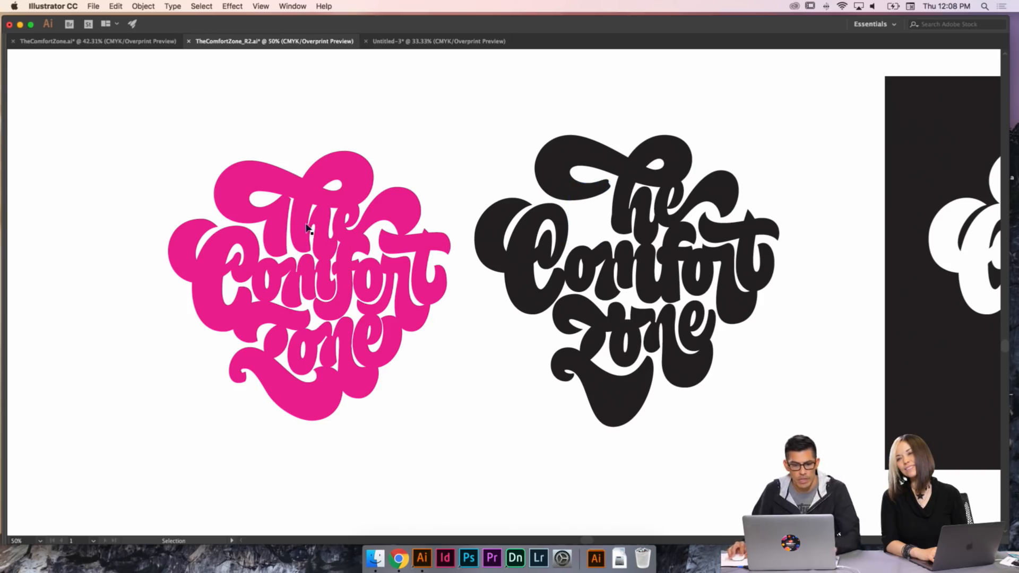
left_click_drag(270, 231, 597, 228)
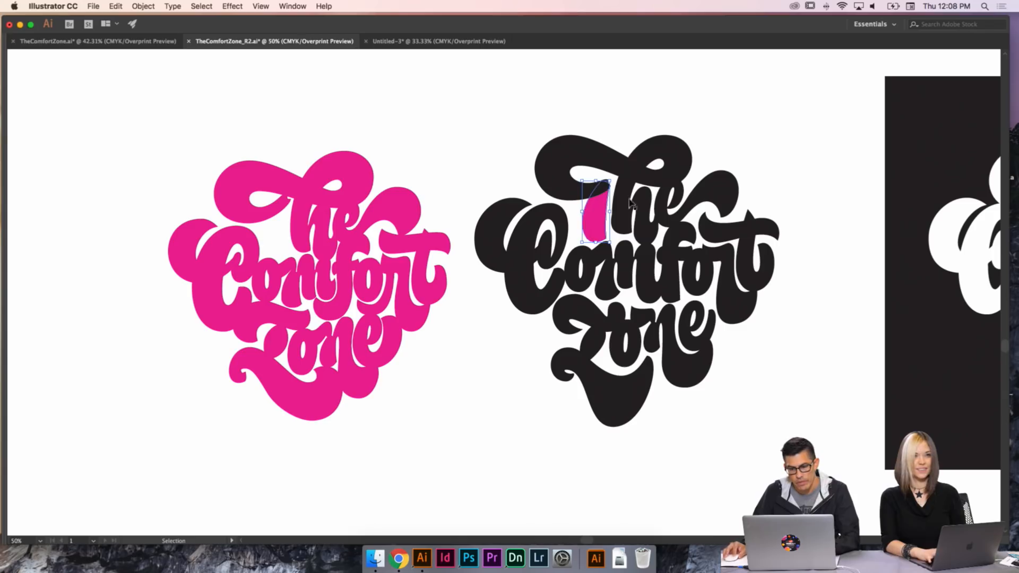
key("a")
key("super+z")
key("super+z")
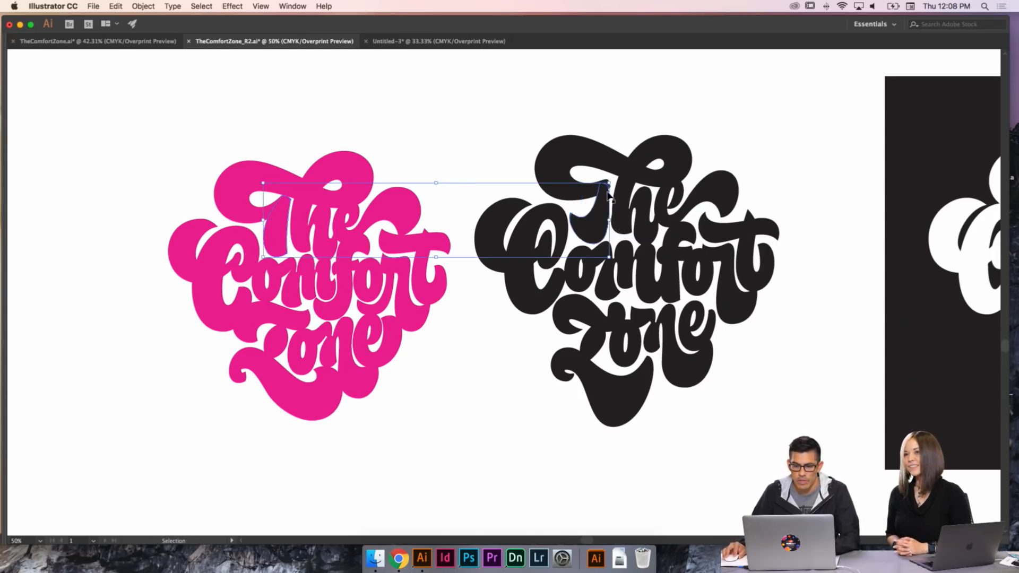
left_click(622, 162)
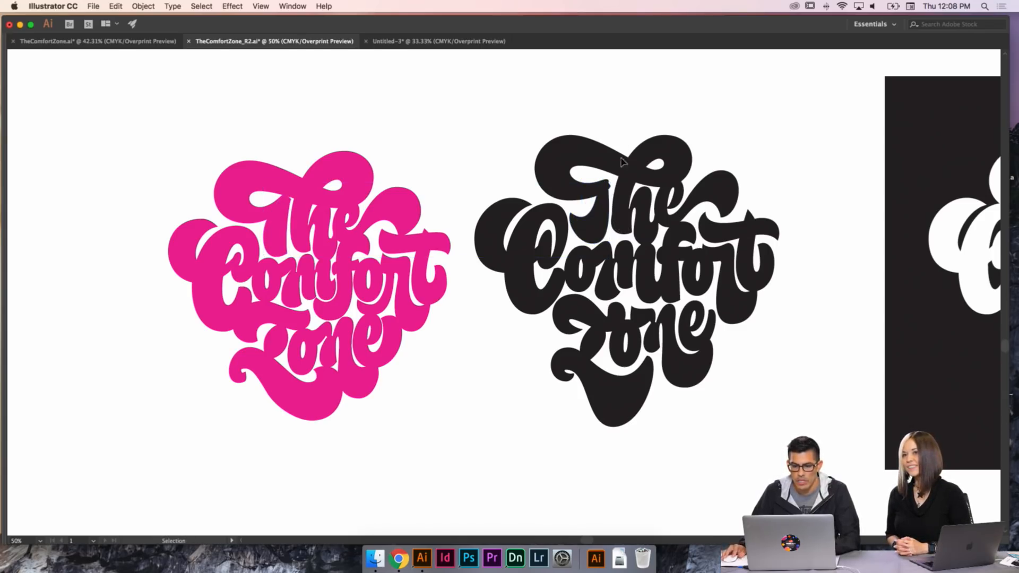
- Compare the pink and black lettering side by side, checking the stem of the T in the black version
left_click(604, 214)
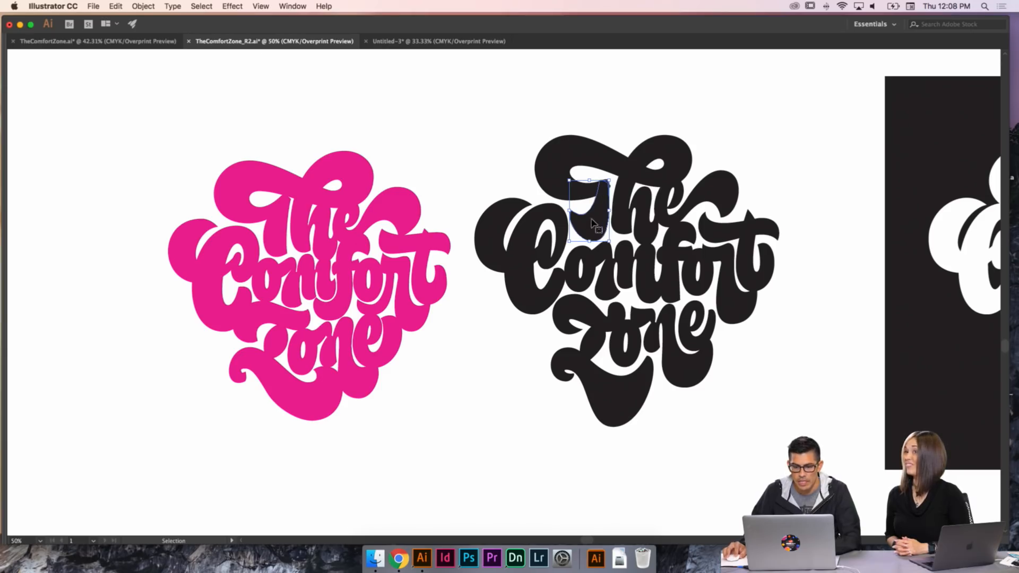
left_click(732, 145)
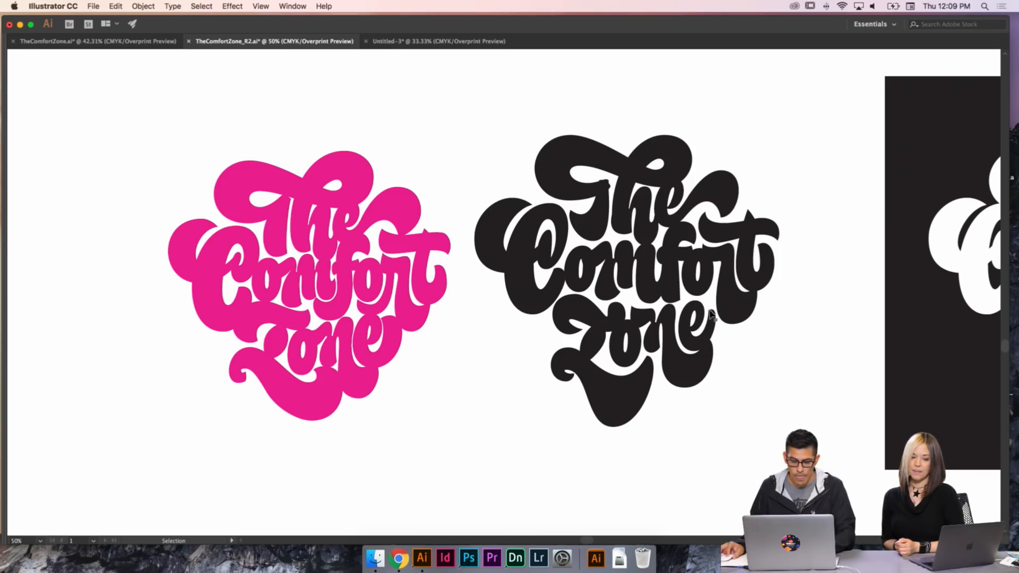
mouse_move(713, 316)
left_mouse_down()
mouse_move(683, 322)
mouse_move(719, 304)
left_mouse_up()
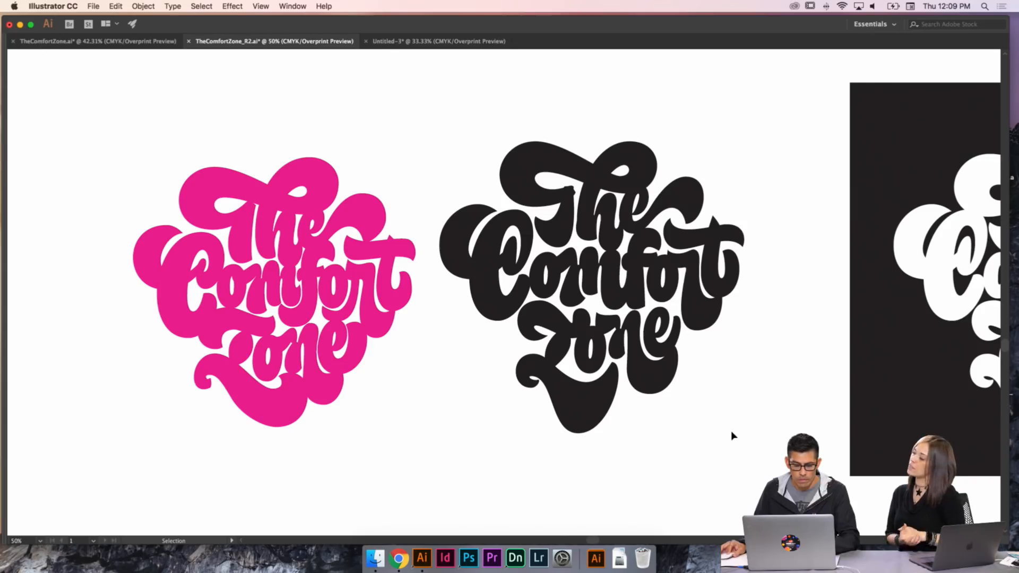
scroll(728, 362, "left", 1)
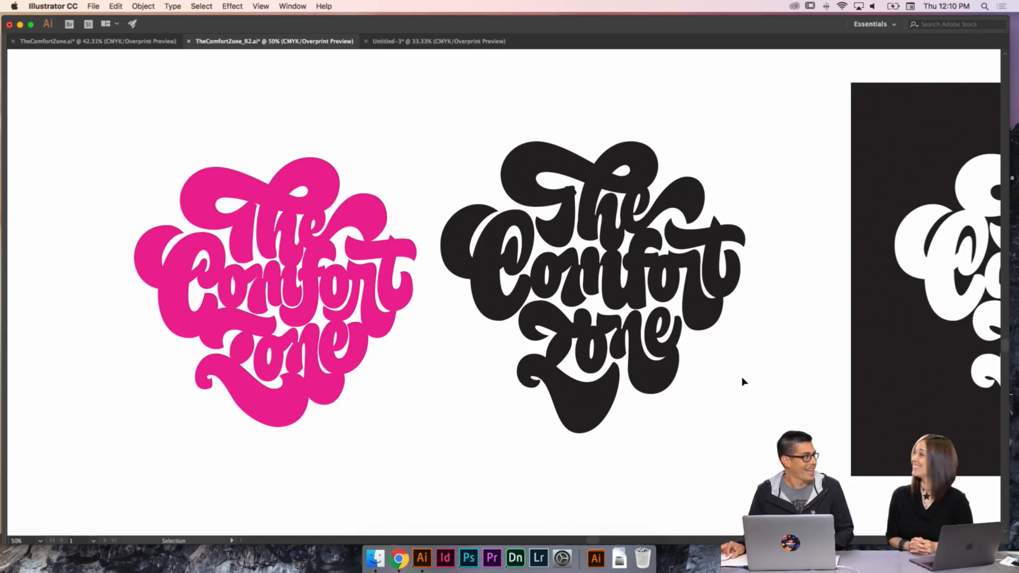
scroll(742, 381, "left", 1)
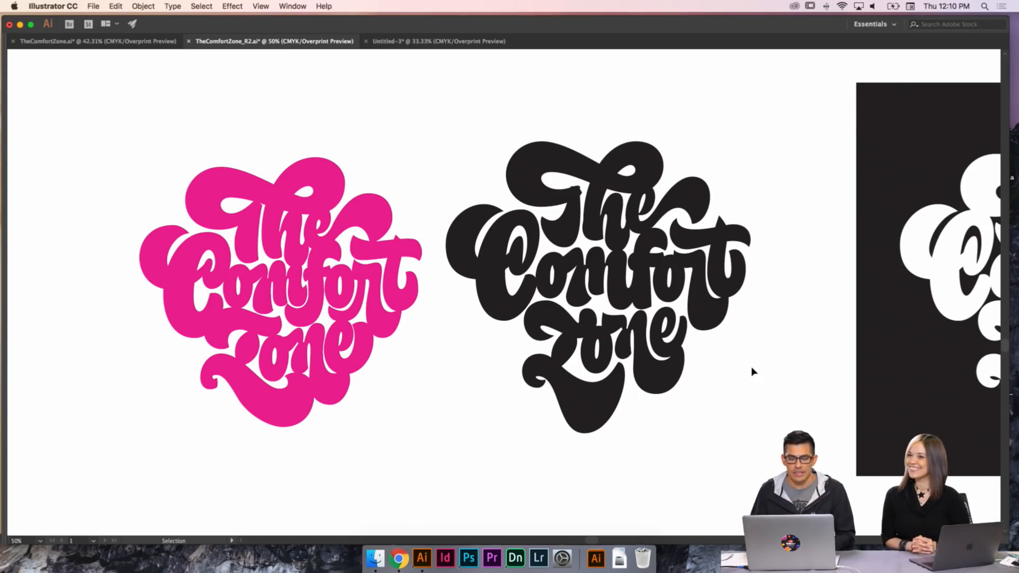
scroll(754, 366, "left", 1)
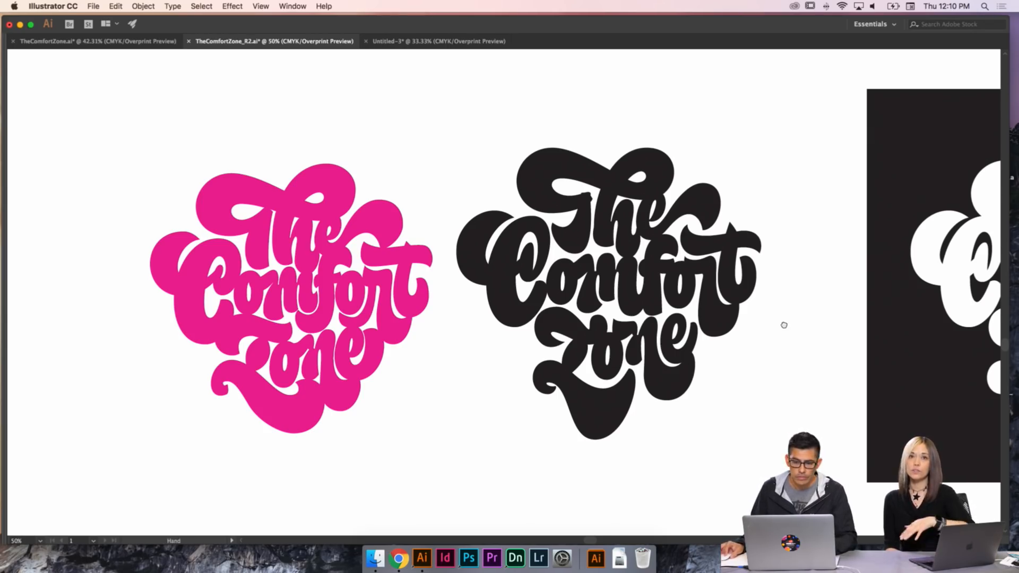
scroll(744, 355, "right", 3)
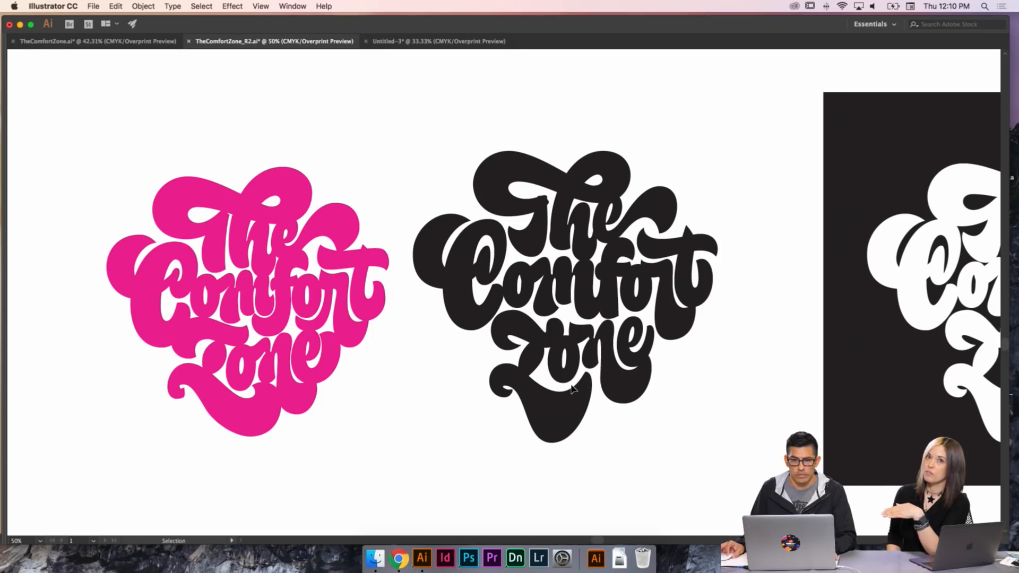
- Nudge the lowest anchor point of the C in the black lettering
key("a")
left_click(472, 332)
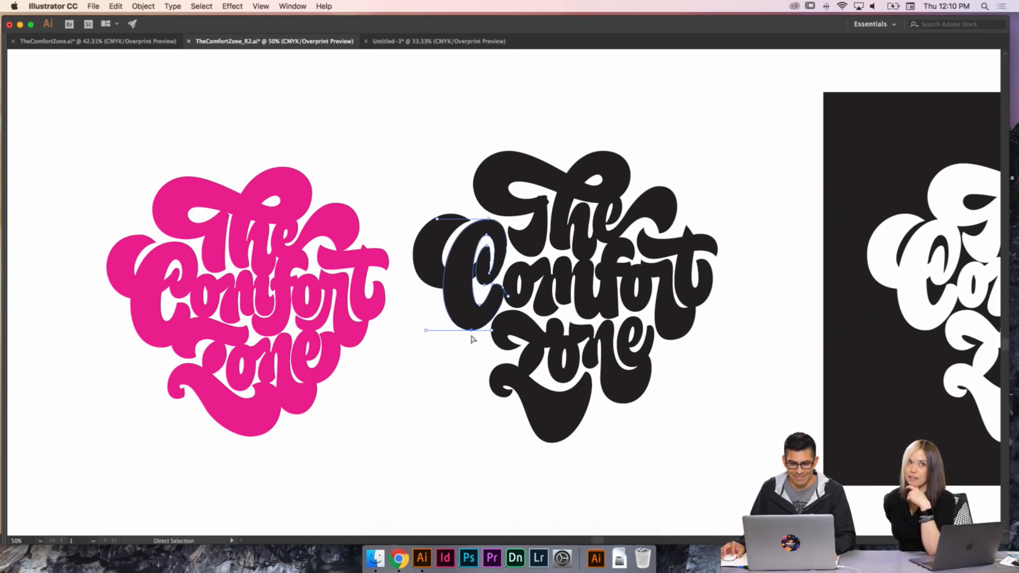
left_click(473, 338)
left_click_drag(471, 330, 469, 329)
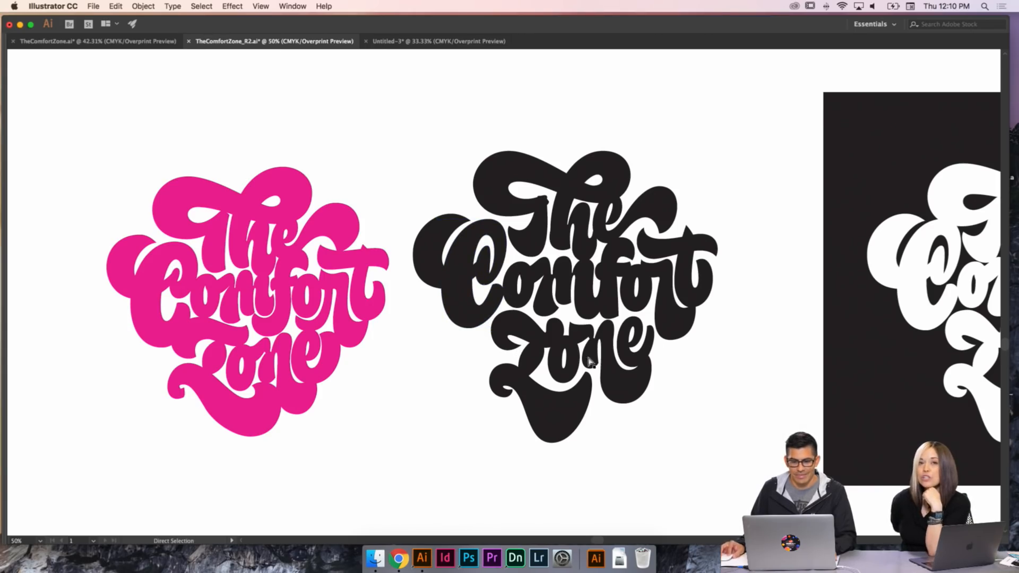
key("v")
- Move the two upper anchor points of the black T's stem so its top lines up with the crossbar's end
key("z")
key("super+shift+a")
left_click_drag(719, 377, 439, 152)
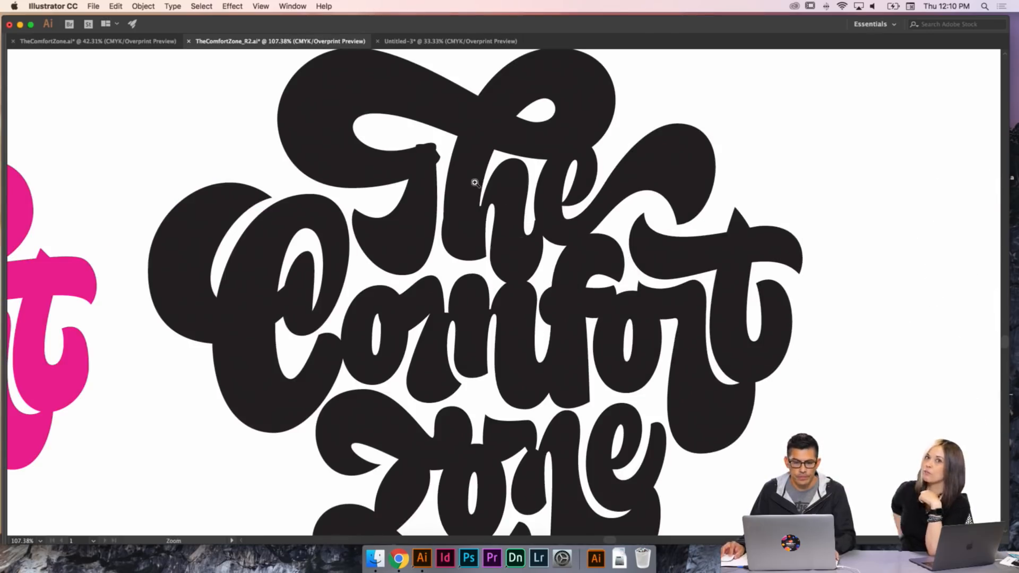
left_click_drag(503, 206, 379, 126)
key("a")
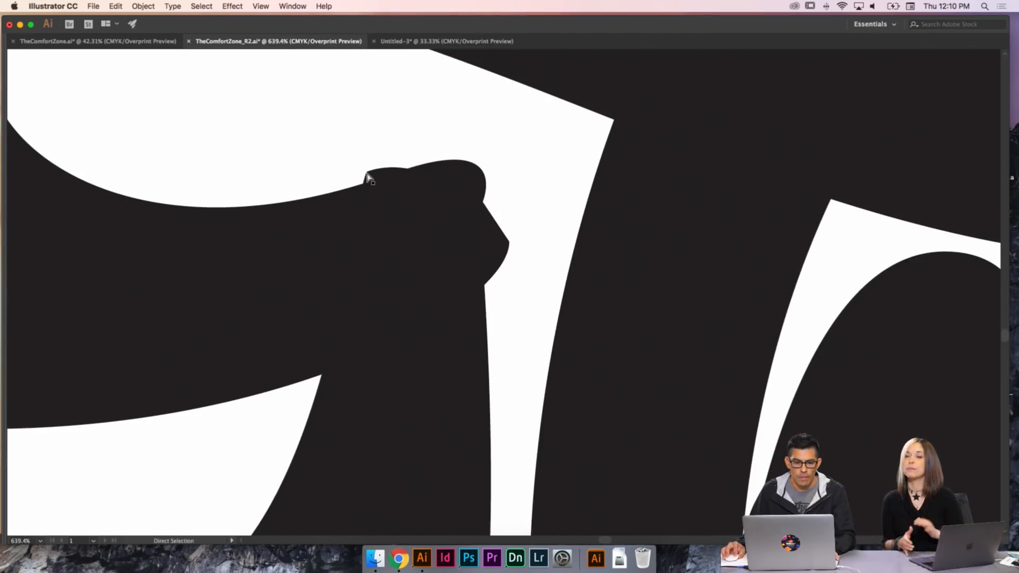
left_click(368, 175)
left_click_drag(367, 172, 367, 182)
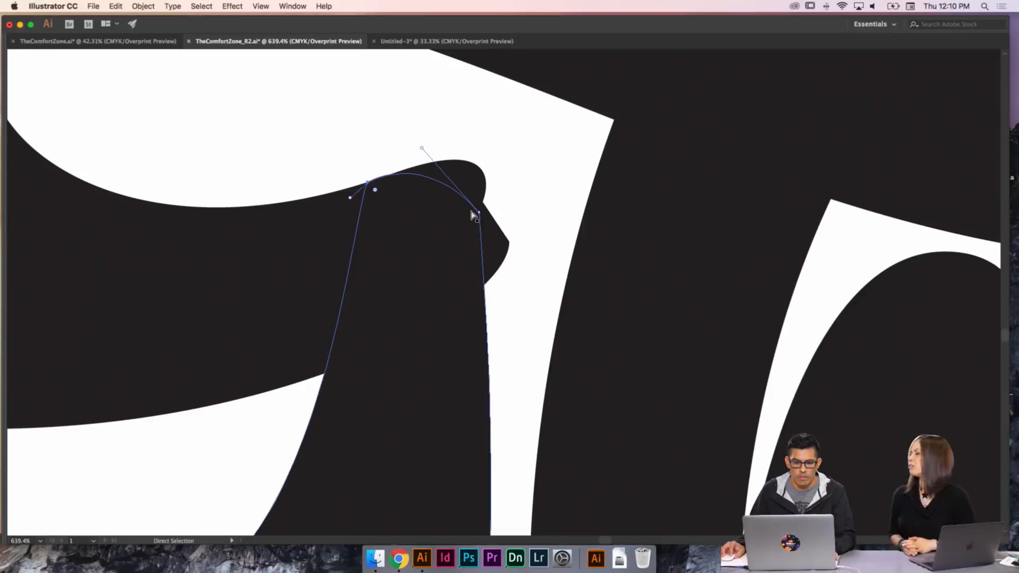
left_click_drag(479, 213, 484, 207)
left_click(517, 223)
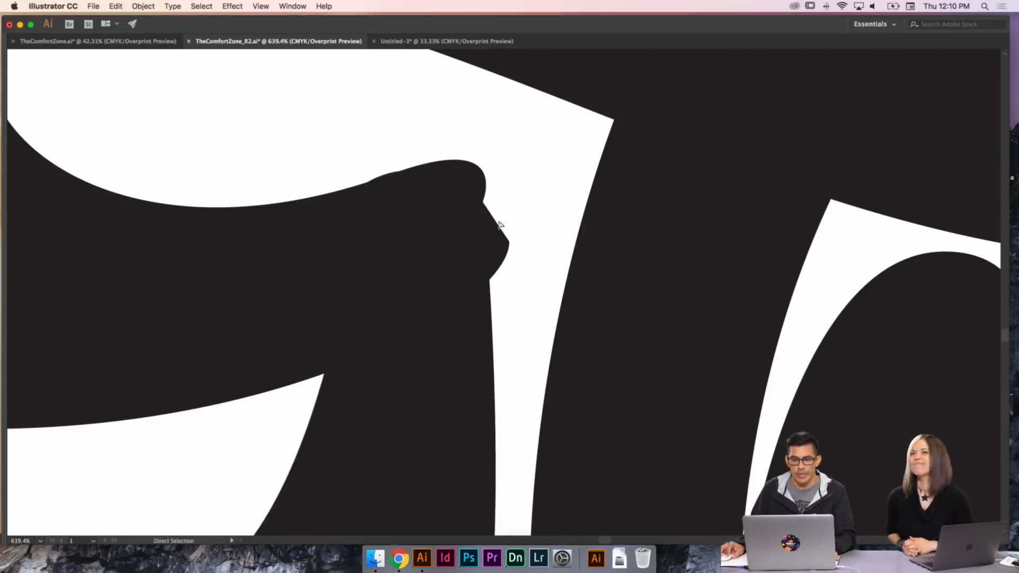
- Reshape the tip of the black T's crossbar by moving its corner anchor point outward and adjusting the curve handle
left_click(499, 224)
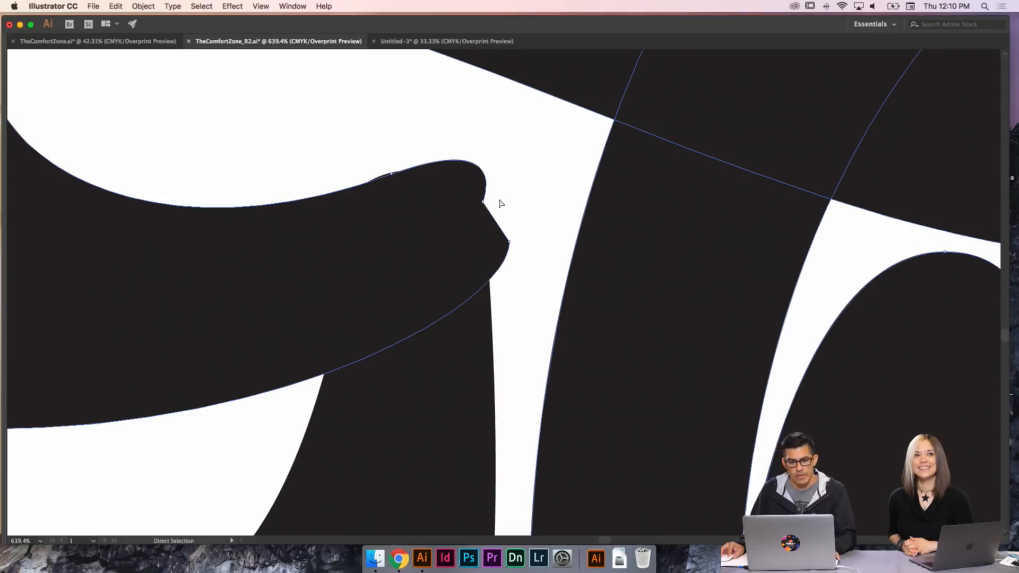
left_click(482, 202)
left_click_drag(483, 203, 497, 192)
left_click_drag(512, 130, 478, 137)
left_click(525, 219)
- Check the reworked T within the complete black lettering at progressively smaller magnifications
key("super+minus")
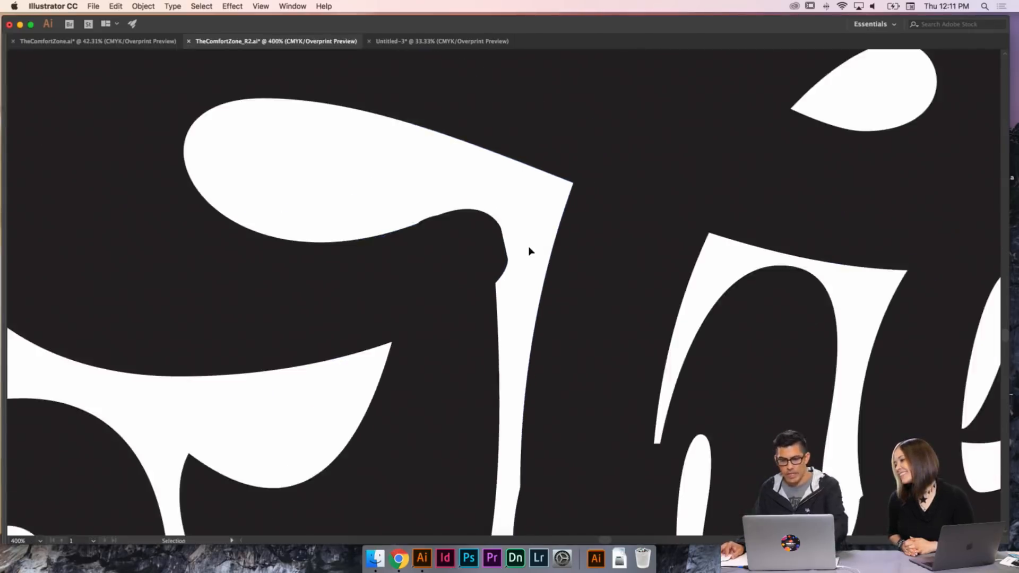
key("super+minus")
key("super+minus")
key("super+minus")
key("super+minus")
left_click_drag(611, 293, 572, 213)
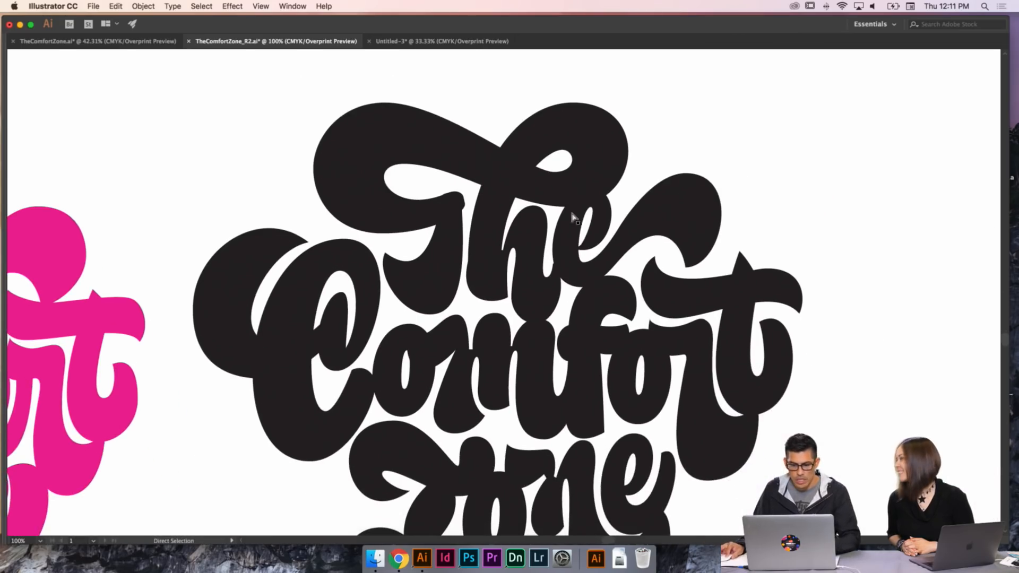
left_click_drag(604, 293, 635, 239)
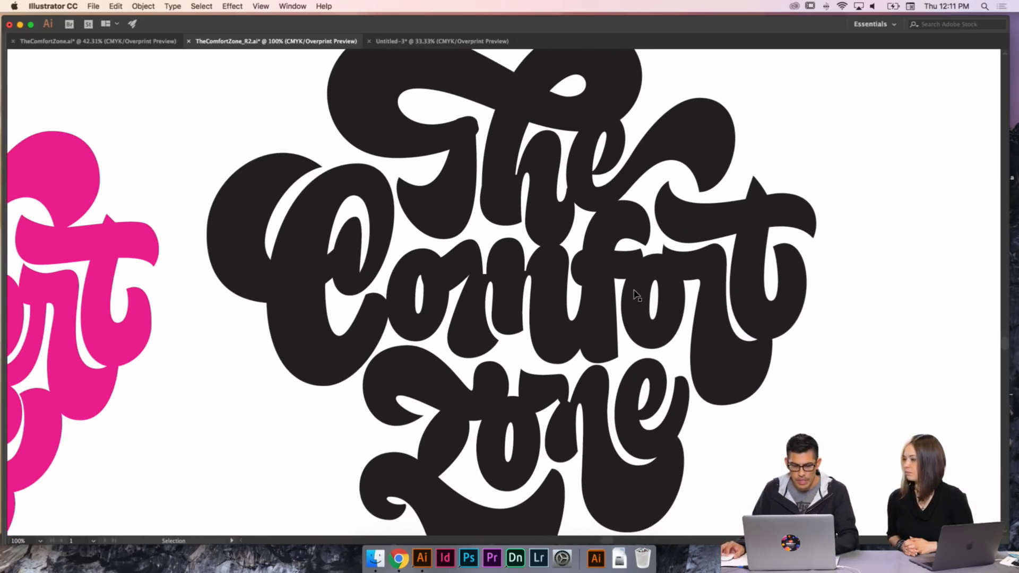
key("super+minus")
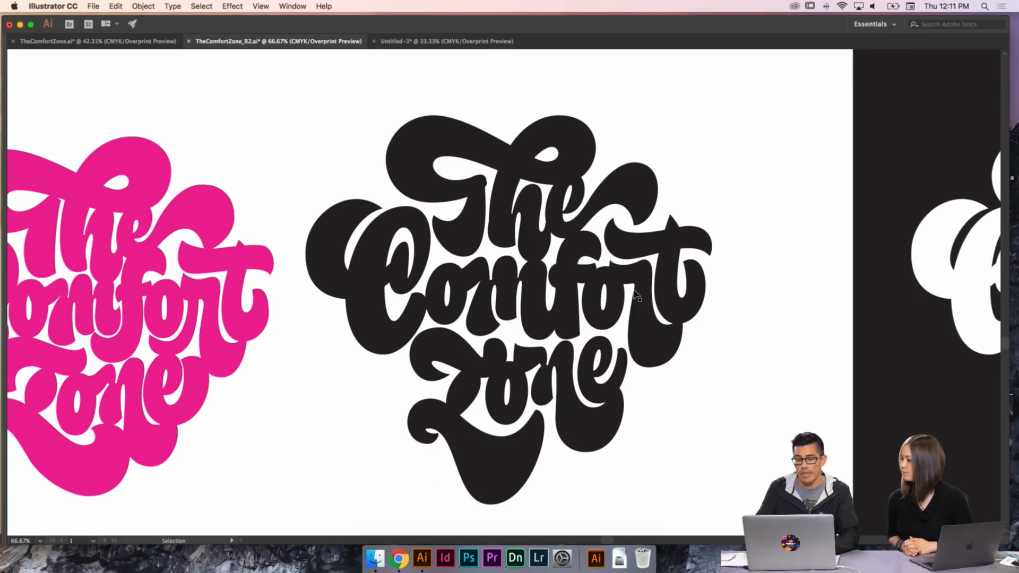
- Examine the overall shape and spacing of the complete black lettering
scroll(626, 287, "right", 3)
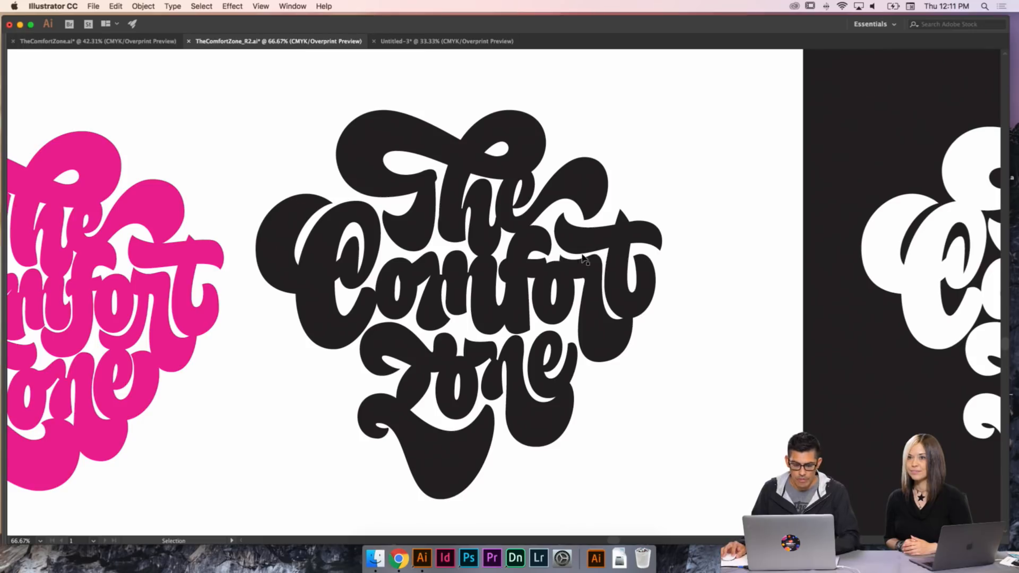
scroll(583, 258, "right", 3)
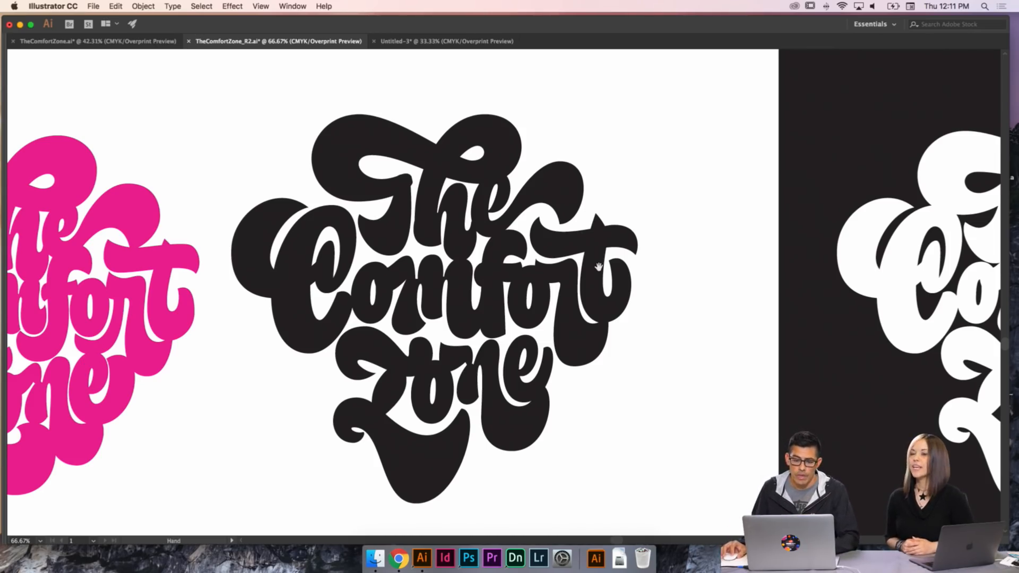
scroll(602, 265, "down", 2)
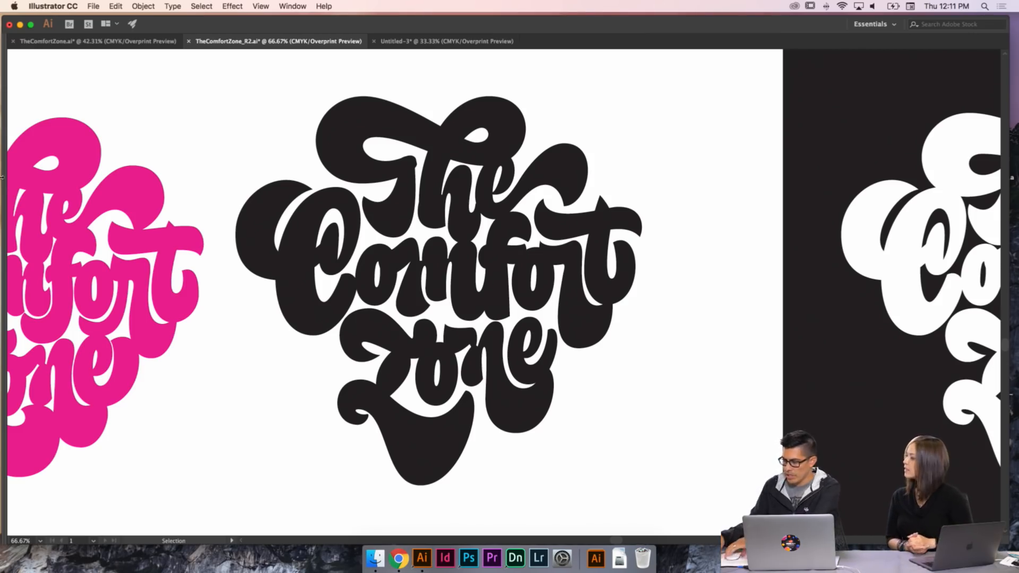
mouse_move(3, 99)
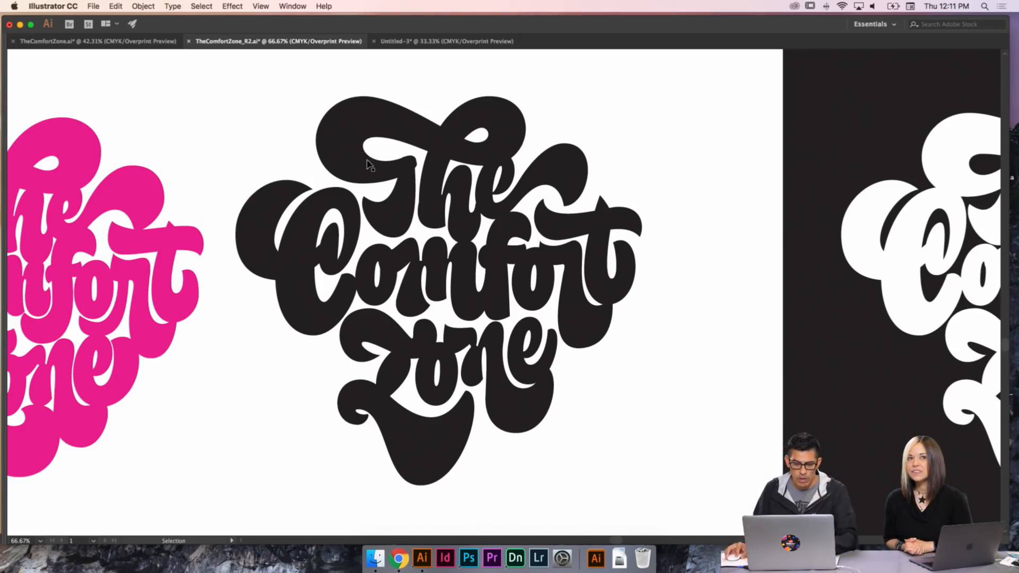
left_click_drag(511, 183, 555, 186)
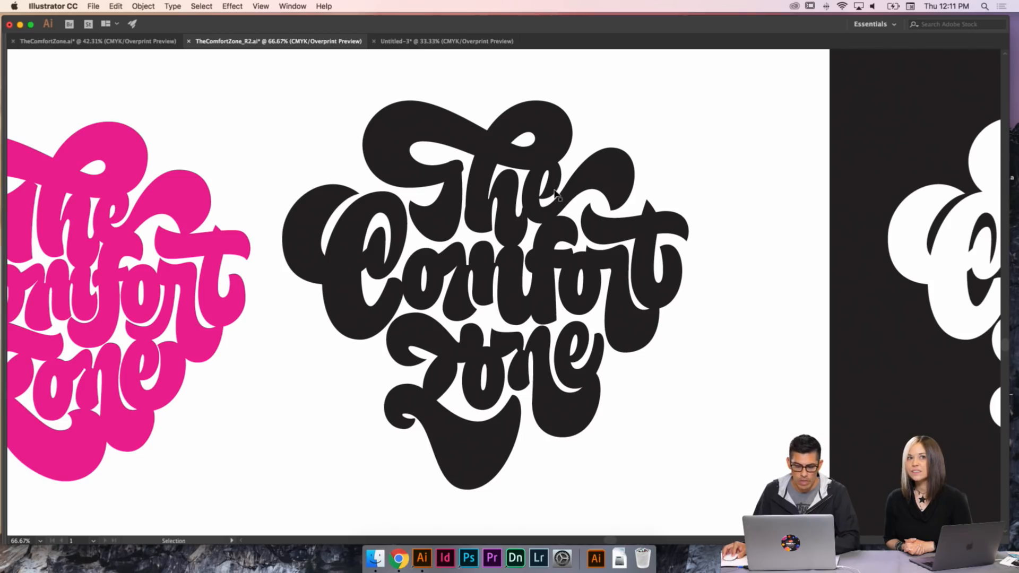
left_click_drag(632, 204, 594, 220)
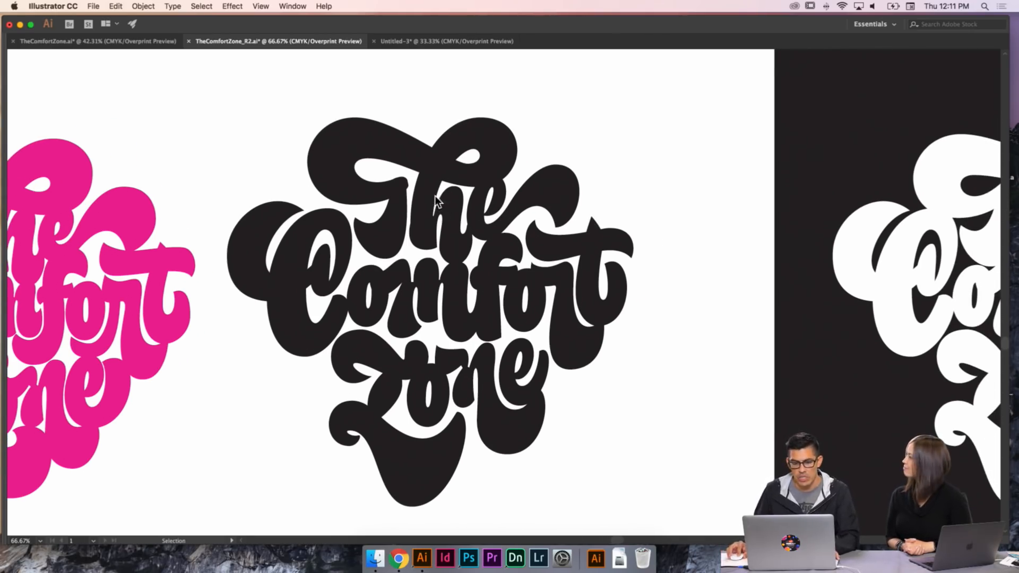
key("space")
left_click_drag(636, 192, 605, 186)
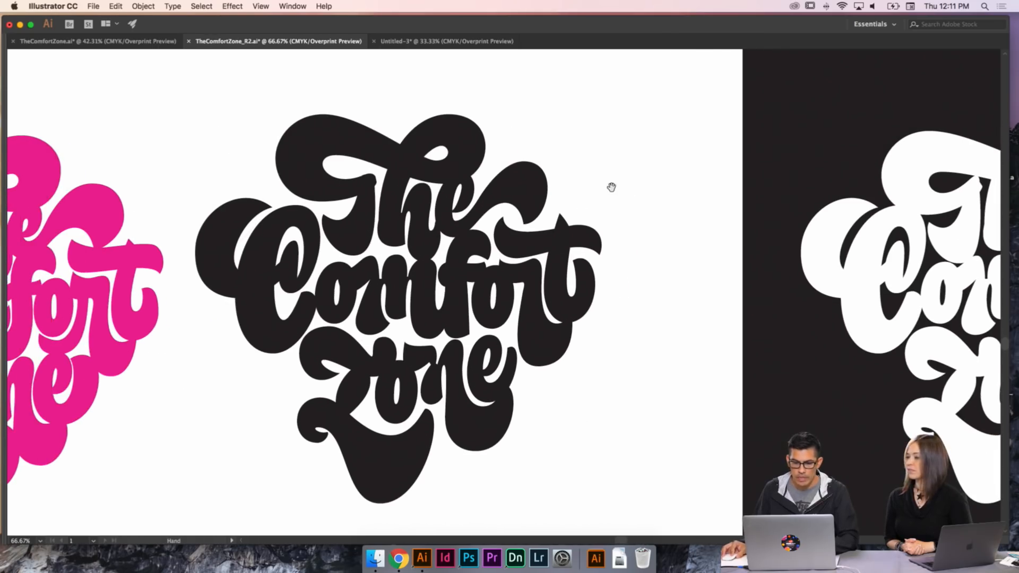
key("space")
mouse_move(368, 229)
left_mouse_down()
mouse_move(493, 205)
mouse_move(368, 221)
left_mouse_up()
- Enlarge the dark background rectangle behind the white lettering, extending it outward on both sides and at its upper edge
key("space")
left_click_drag(625, 252, 532, 249)
key("space")
left_click_drag(676, 241, 491, 239)
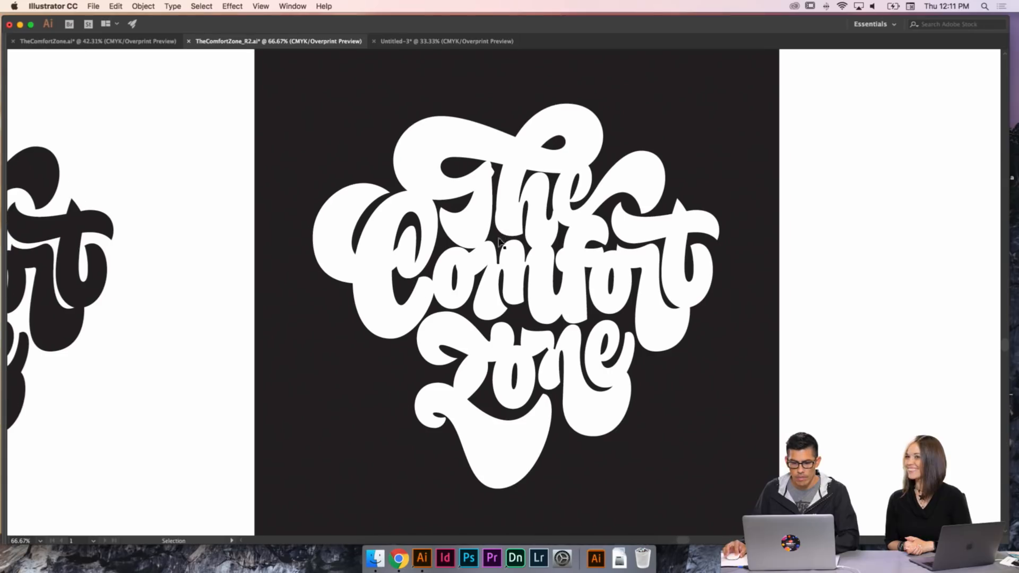
left_click_drag(753, 250, 737, 275)
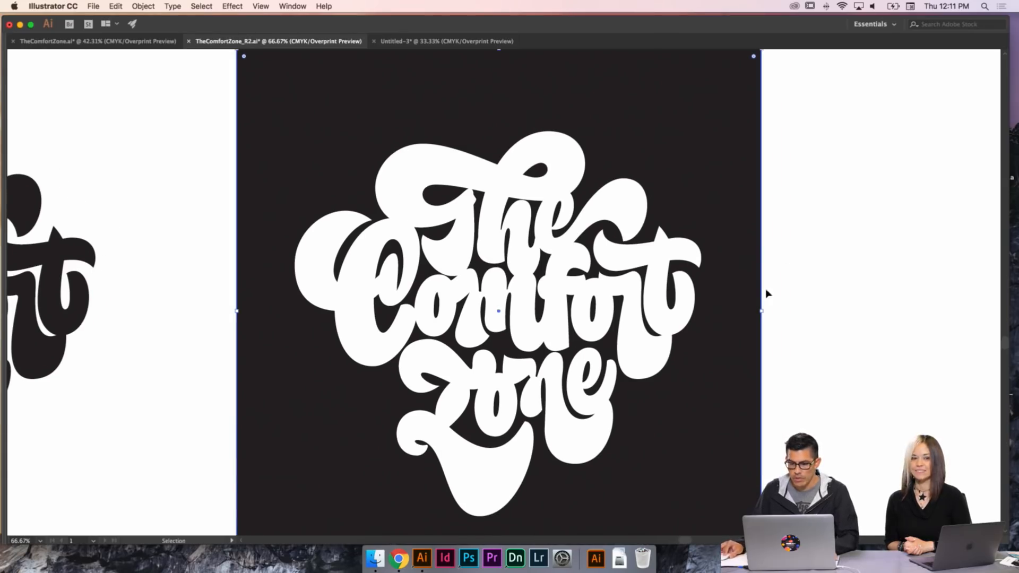
left_click_drag(762, 311, 864, 316)
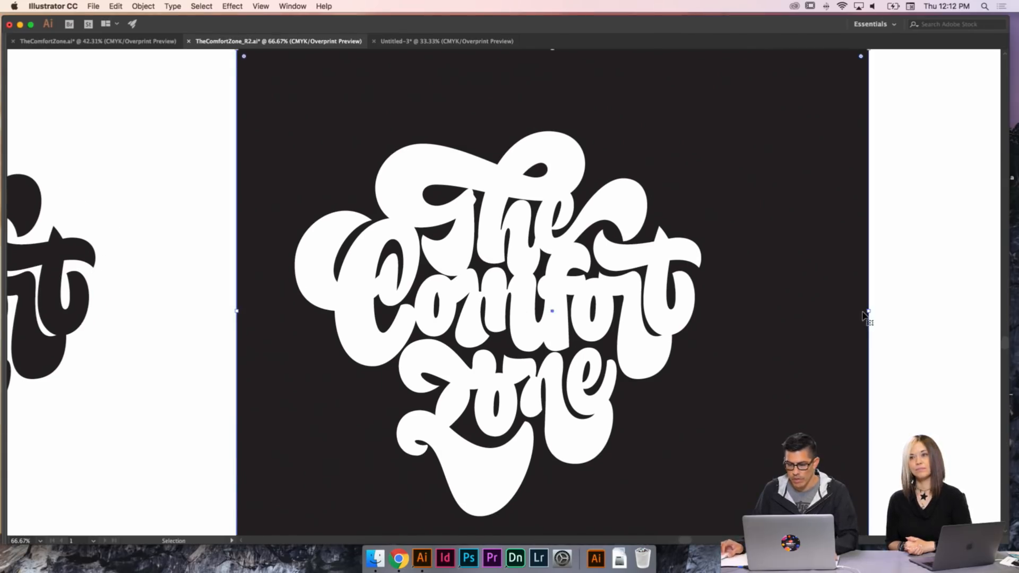
key("super+minus")
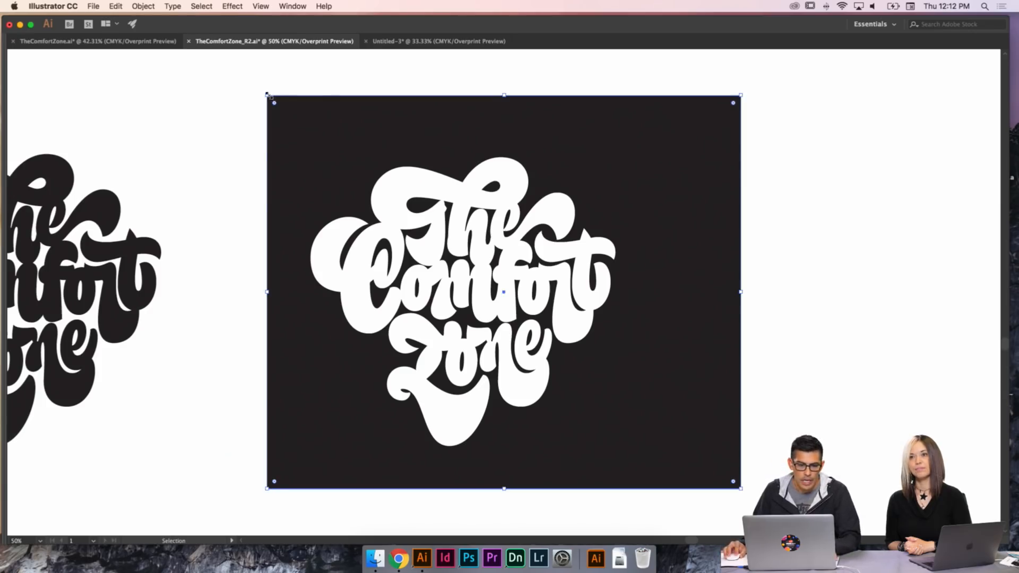
left_click_drag(267, 94, 164, 73)
left_click_drag(348, 175, 420, 186)
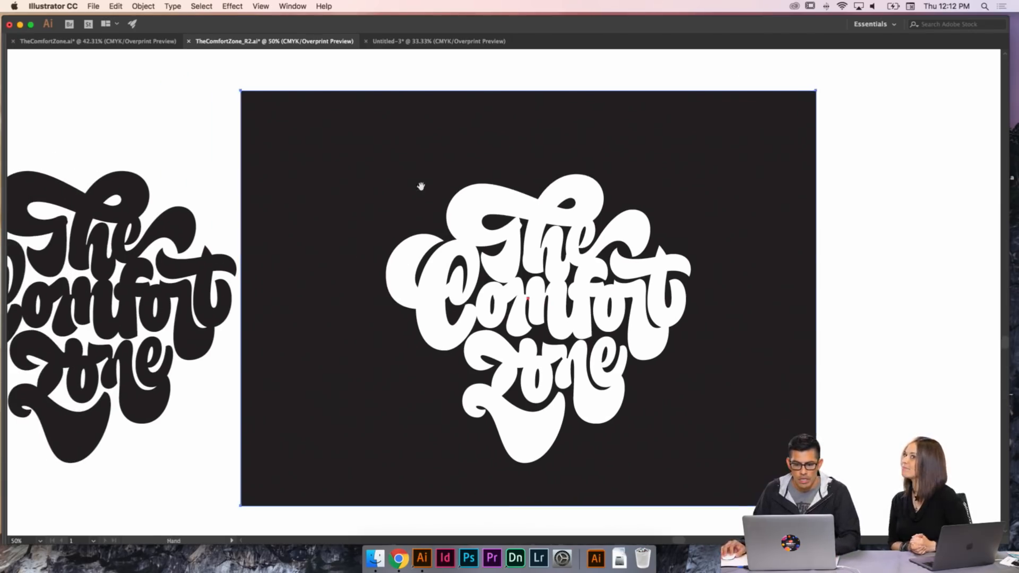
left_click(832, 254)
- Draw a closed wedge with the Pen tool over the white T's stem, just beneath the end of its curled stroke
key("z")
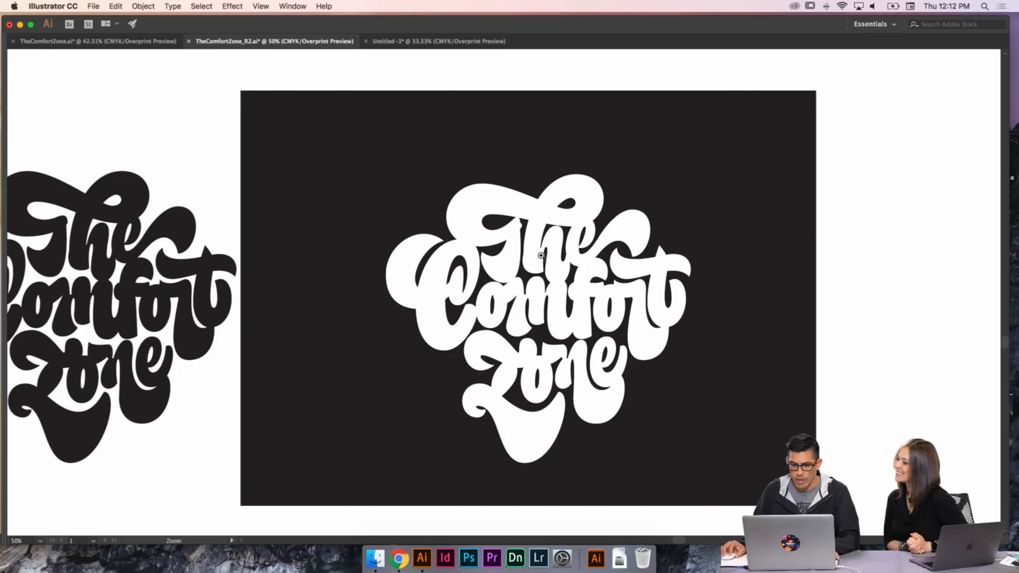
left_click_drag(570, 284, 462, 189)
key("p")
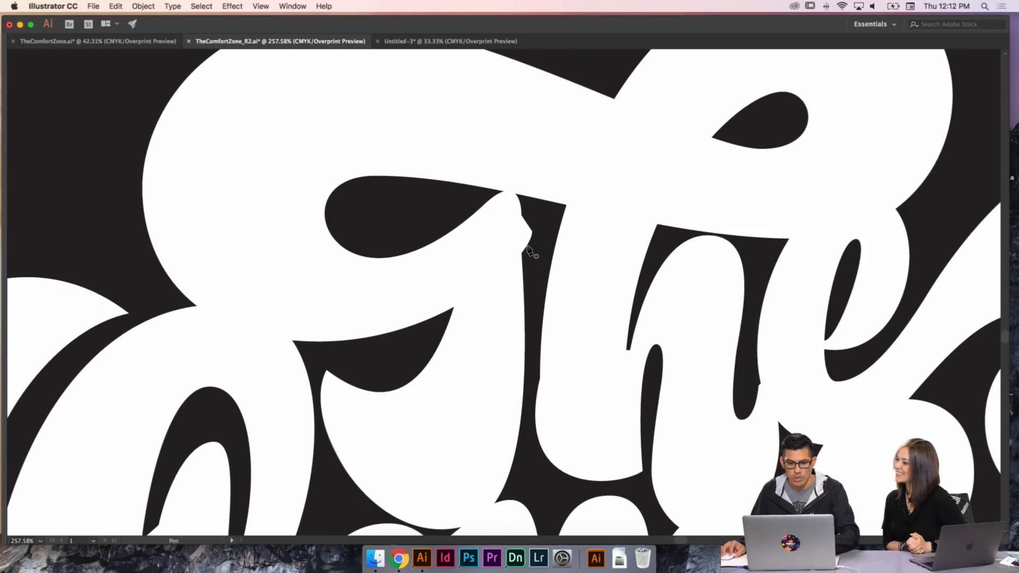
left_click_drag(532, 233, 523, 254)
left_click_drag(453, 309, 444, 325)
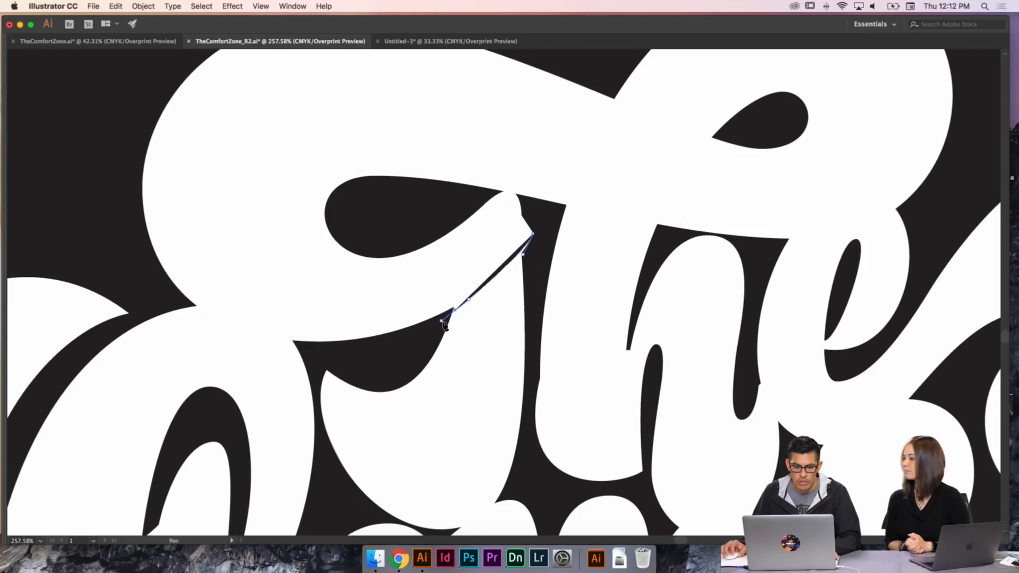
left_click(539, 269)
left_click(533, 233)
key("v")
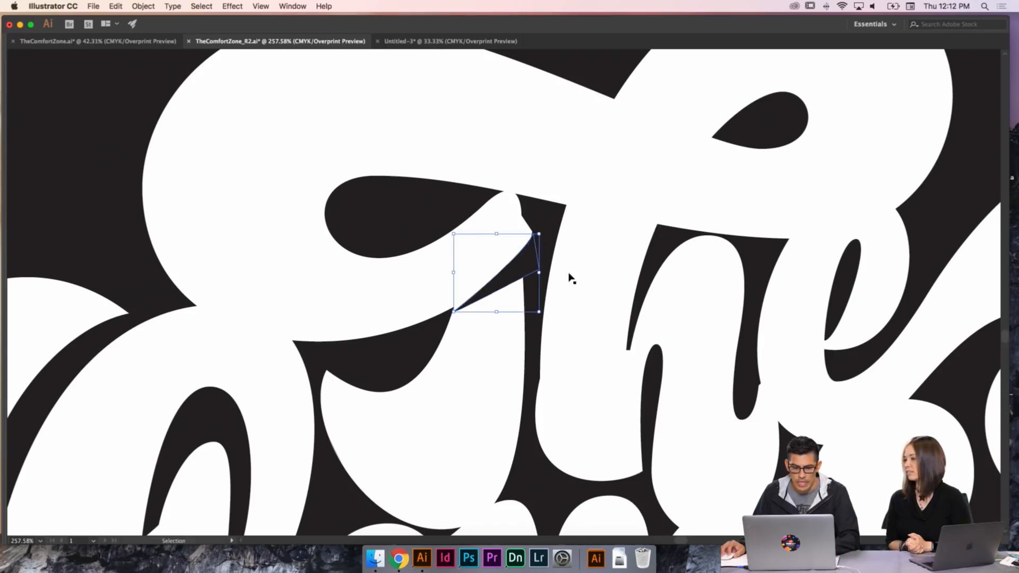
- Give the wedge a 42% black fill with Multiply blending and nudge it slightly toward the h
key("Tab")
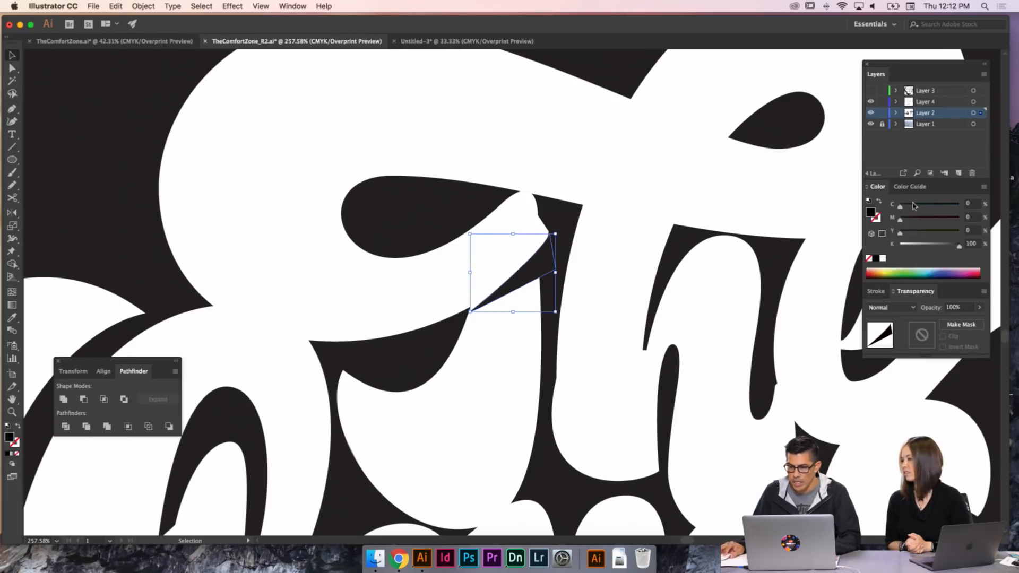
mouse_move(931, 245)
left_mouse_down()
mouse_move(943, 247)
mouse_move(925, 247)
left_mouse_up()
left_click(890, 307)
left_click(886, 330)
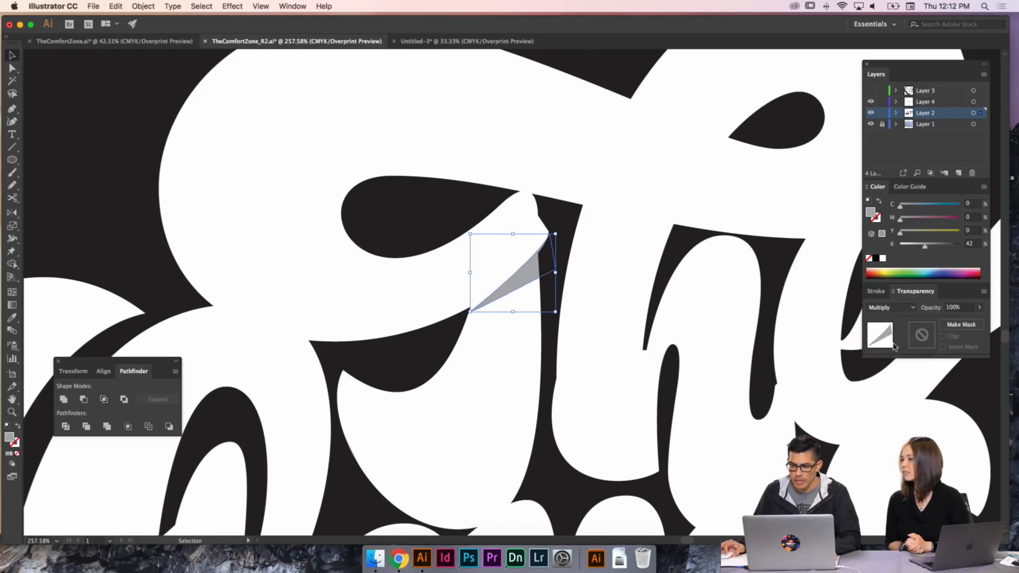
left_click(741, 318)
left_click_drag(548, 271, 550, 273)
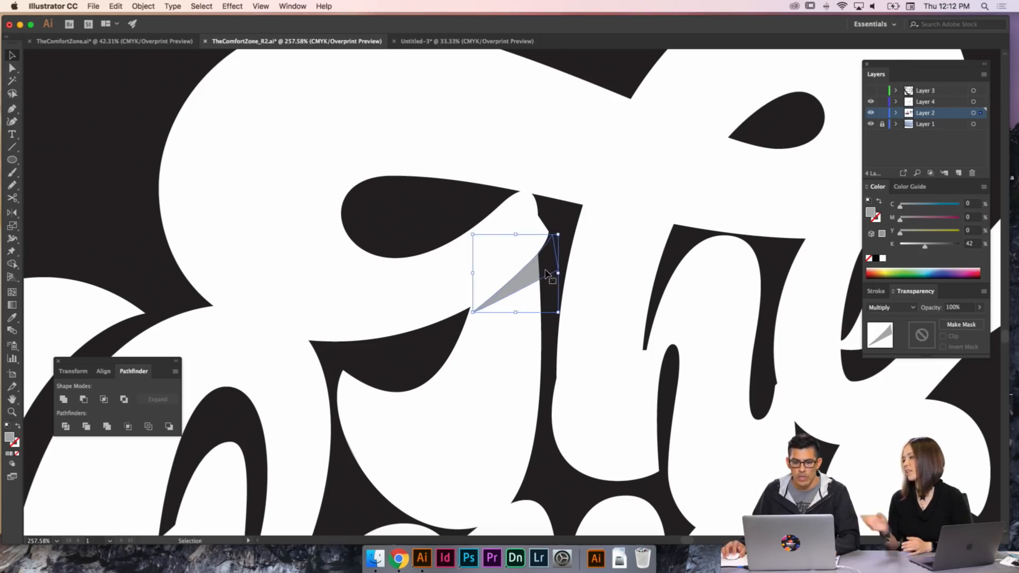
left_click(555, 251)
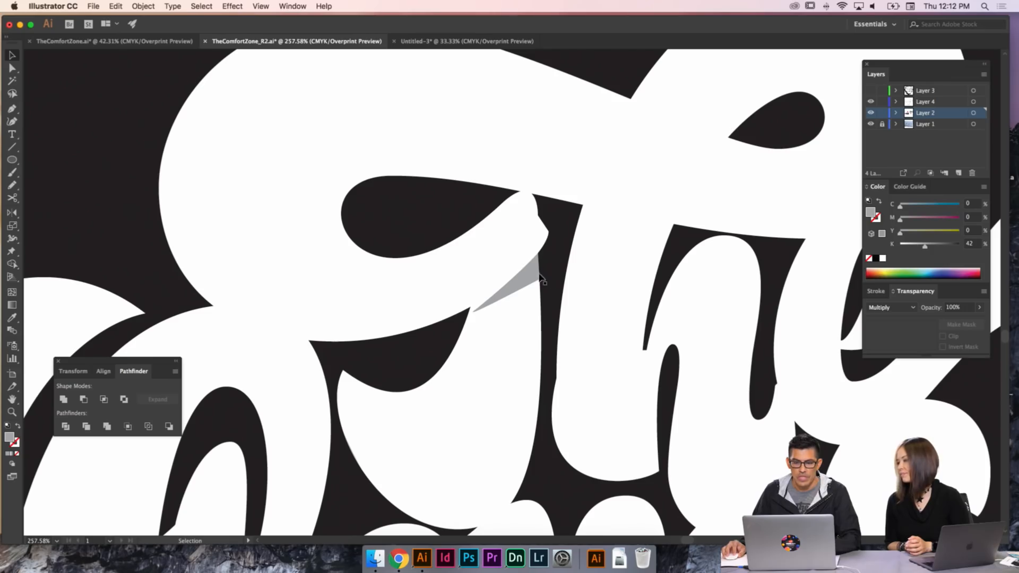
- Move the T shadow wedge's pointed anchor inward and bend its lower edge into a curve with the Anchor Point tool
key("super+minus")
key("super+minus")
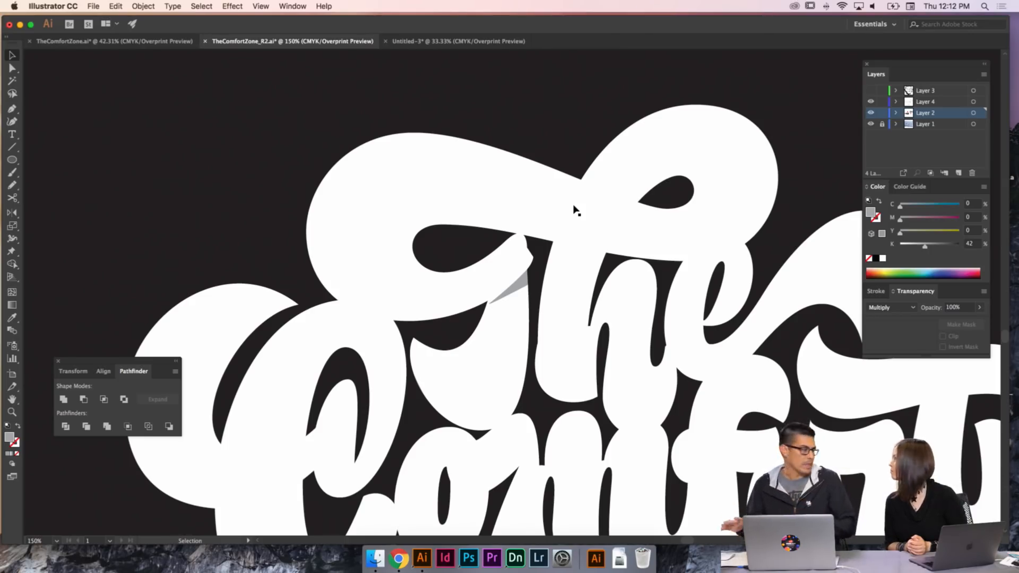
key("a")
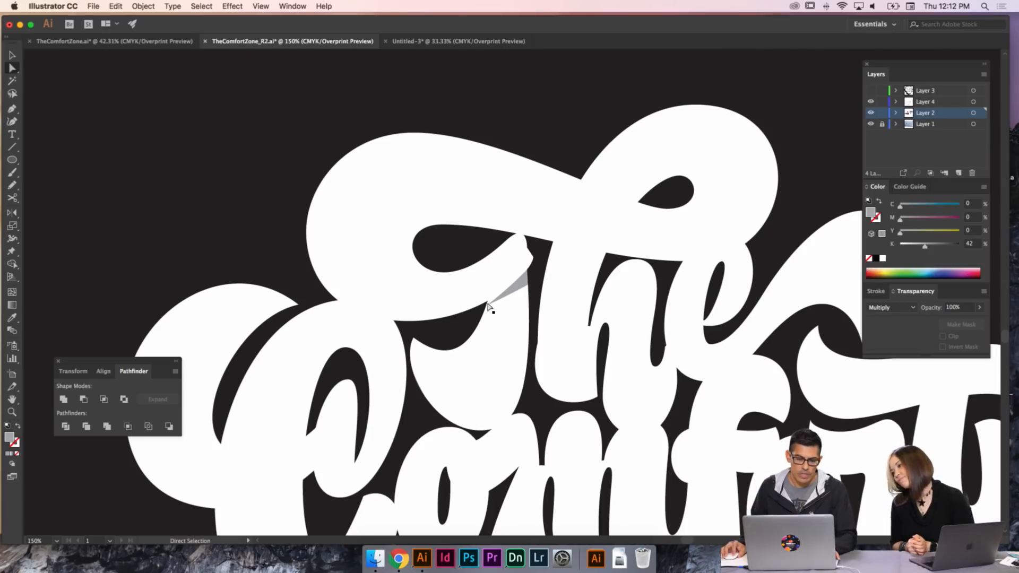
left_click(494, 301)
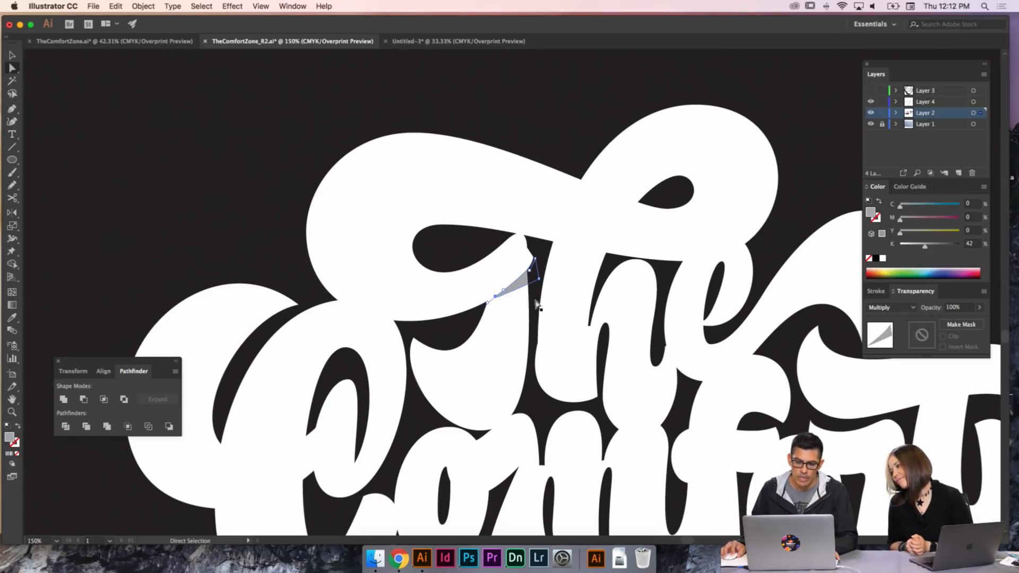
key("shift+c")
left_click_drag(487, 303, 517, 292)
left_click(566, 292, "super")
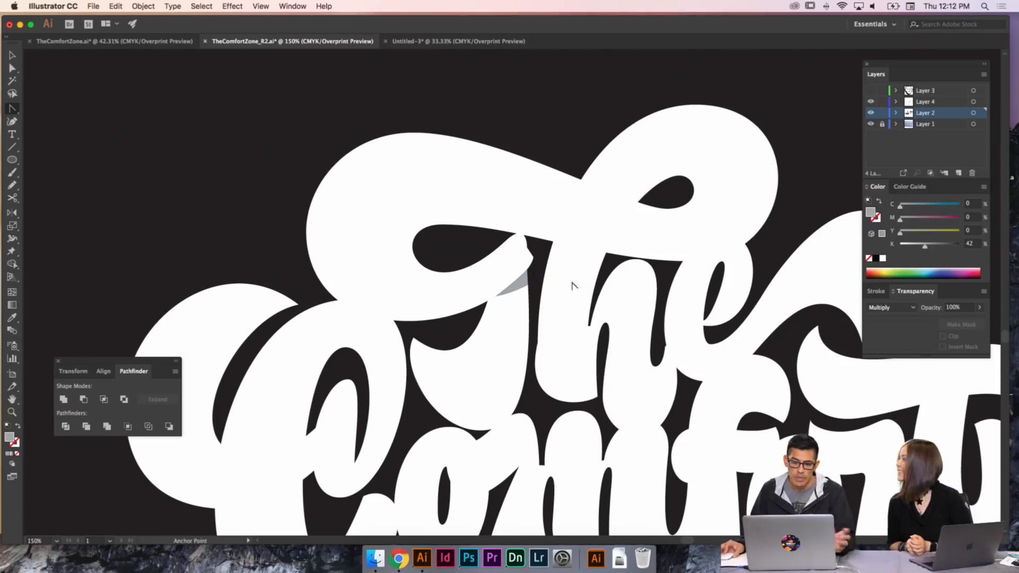
key("v")
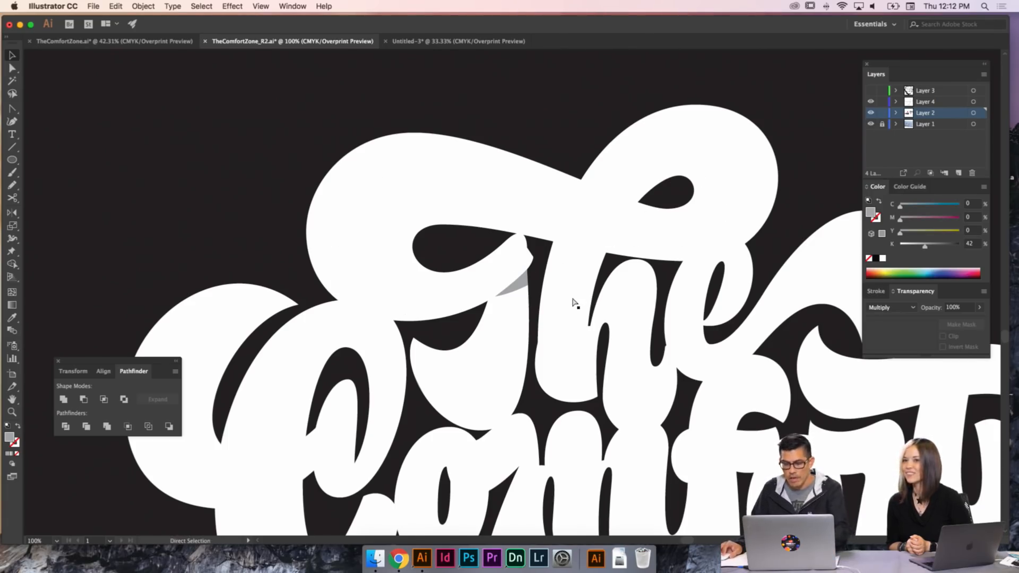
key("super+minus")
key("super+equal")
key("super+equal")
left_click_drag(572, 297, 529, 236)
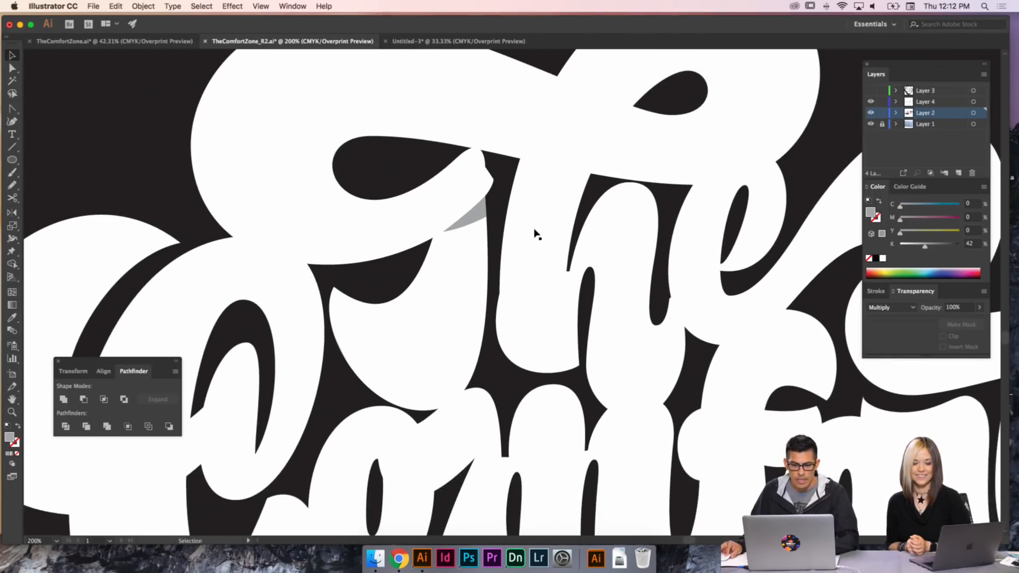
scroll(530, 231, "up", 3)
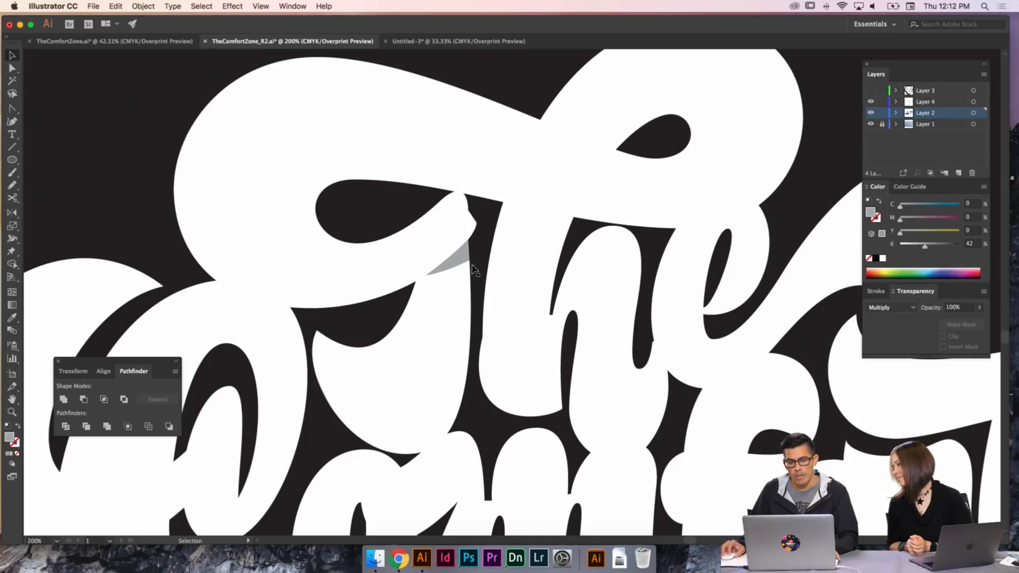
left_click_drag(463, 257, 449, 217, "alt")
key("r")
key("v")
key("a")
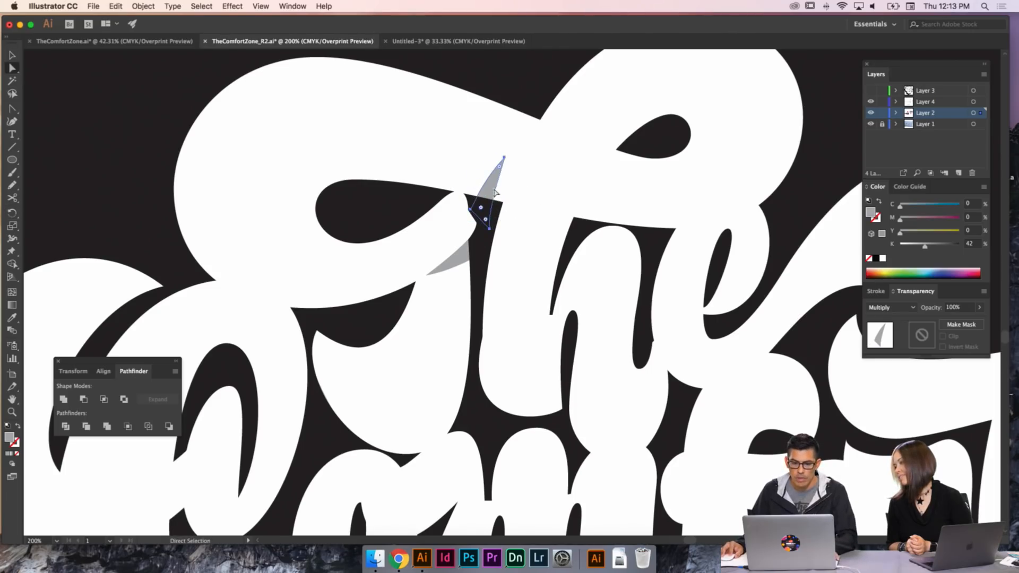
key("Delete")
- Draw a narrow wedge over the T's crossbar along the h's edge and copy the first shadow's gray Multiply appearance onto it
key("p")
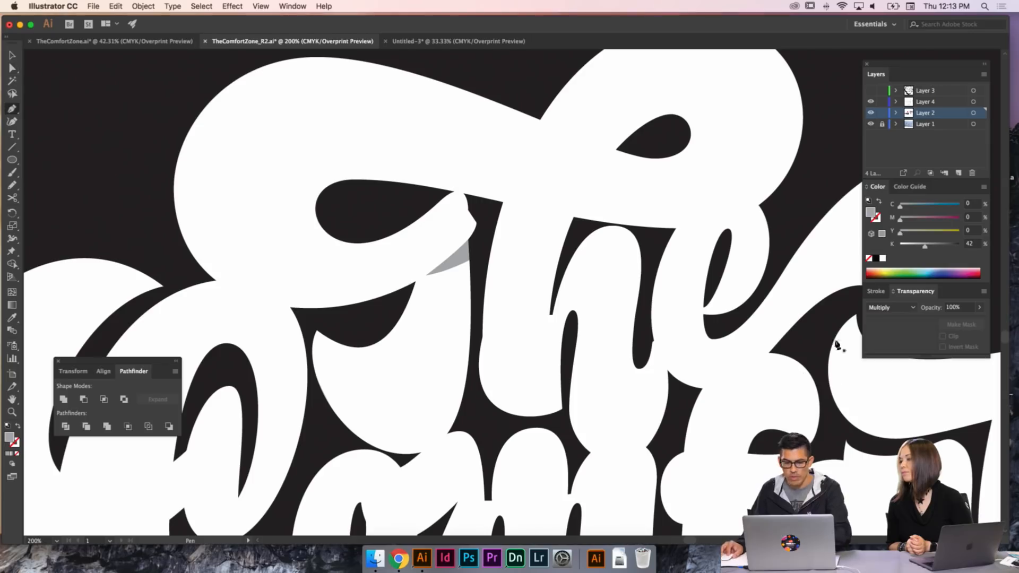
left_click(498, 218)
left_click(522, 154)
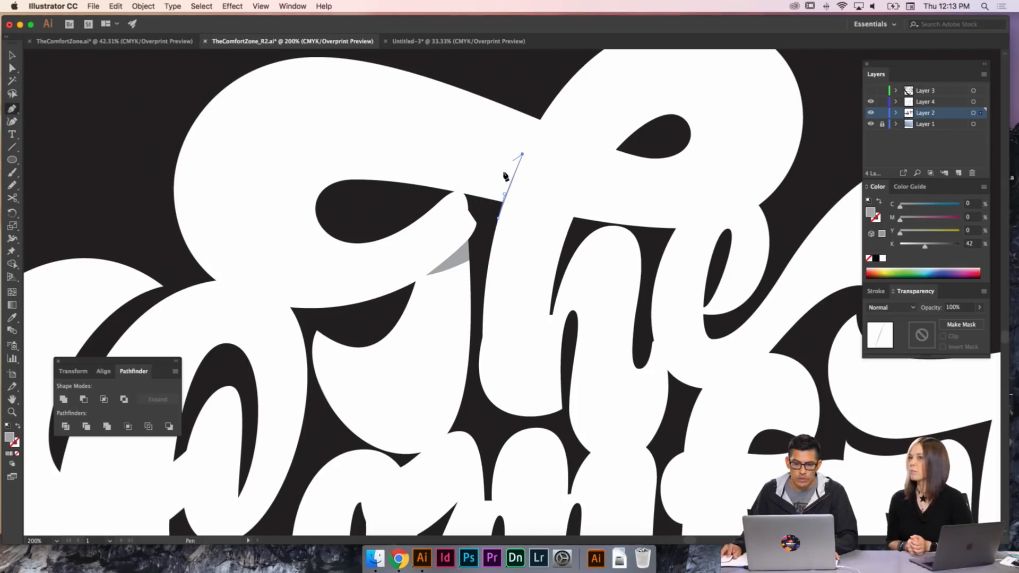
left_click(487, 205)
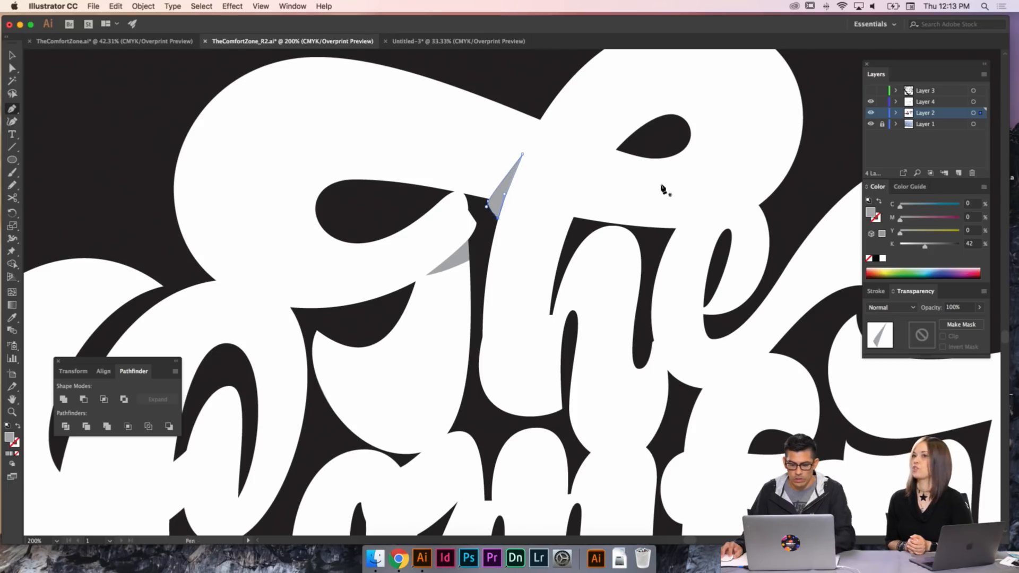
key("i")
left_click(466, 254)
- Fine-tune the lower corner of the T's crossbar shadow and try shifting the shadow wedge on the T's stem
key("super")
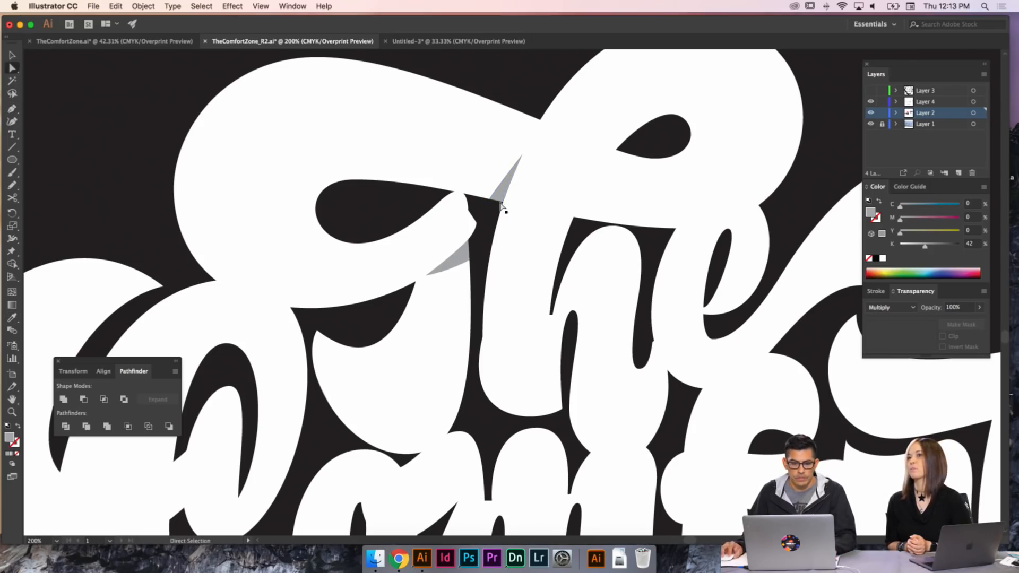
left_click_drag(488, 202, 486, 205)
left_click(523, 156)
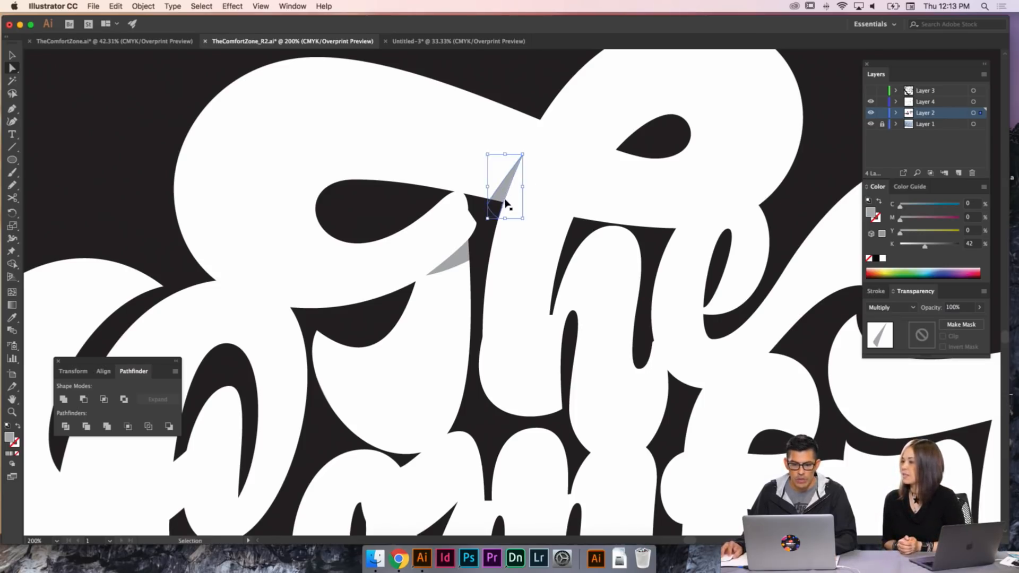
left_click(468, 249)
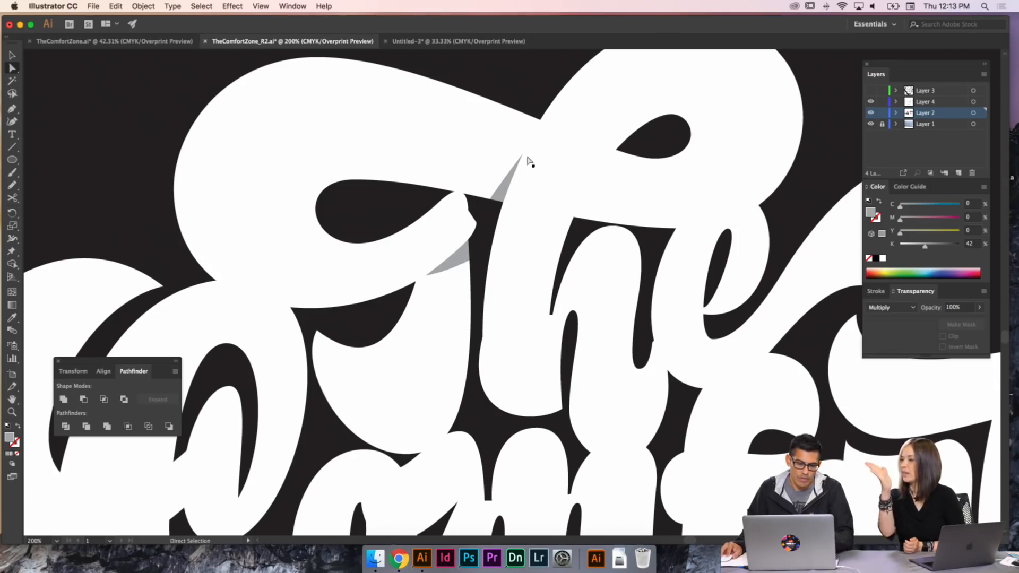
key("v")
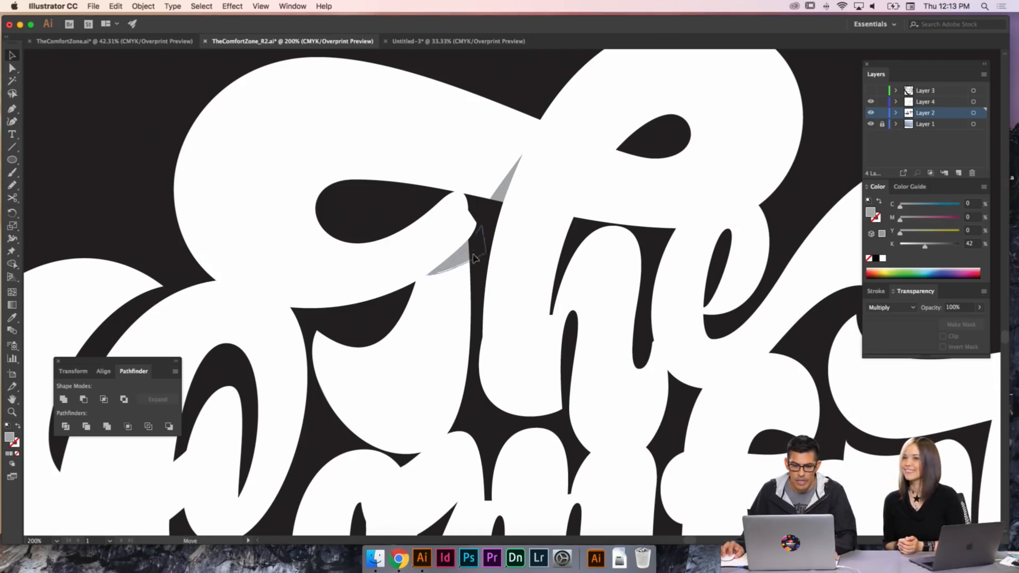
left_click_drag(466, 255, 461, 510)
key("ctrl+z")
left_click(495, 232)
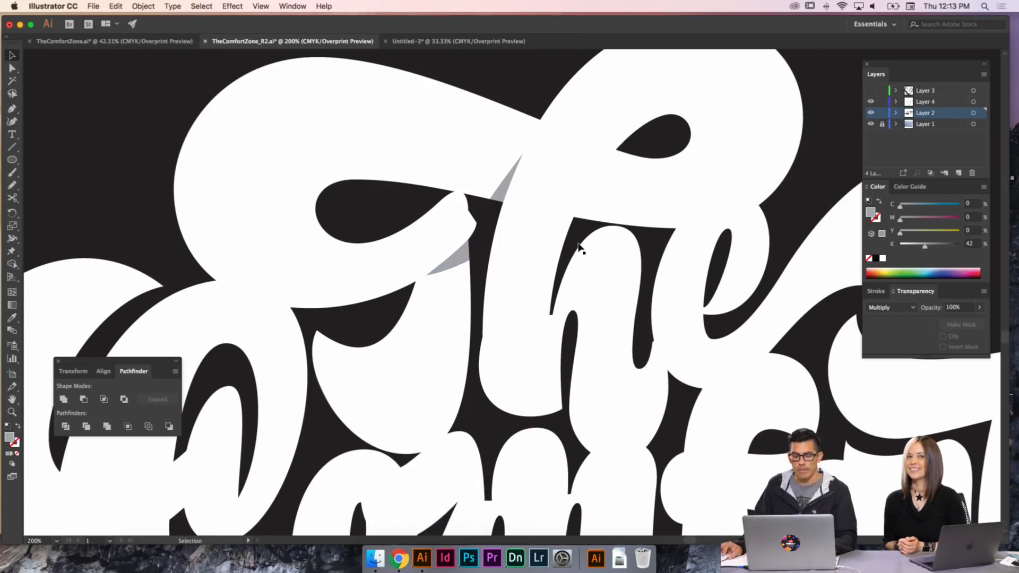
- Draw a closed wedge with the Pen tool across the pointed end of the h's loop opening and adjust its curved edge
key("p")
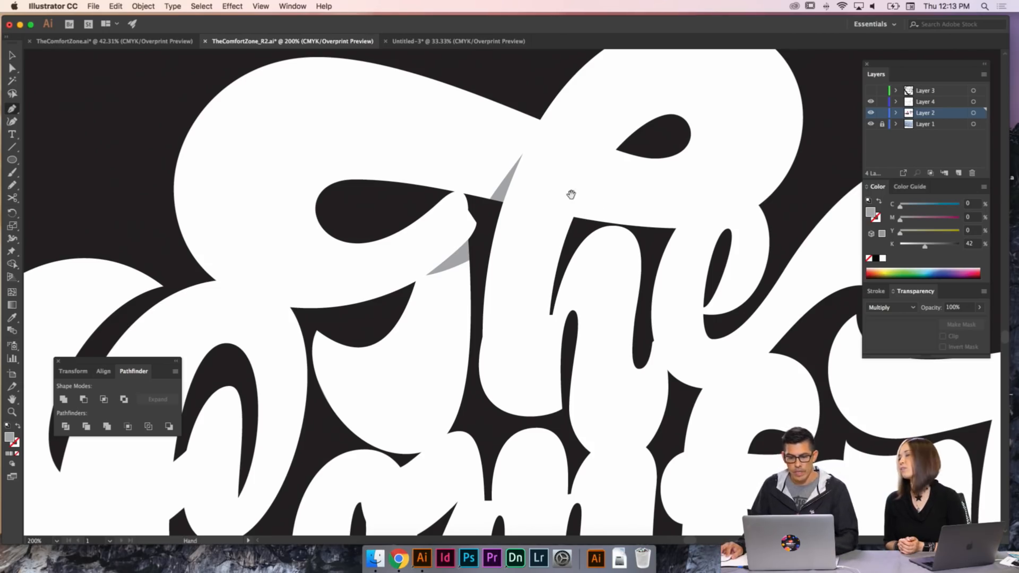
left_click_drag(571, 198, 528, 211)
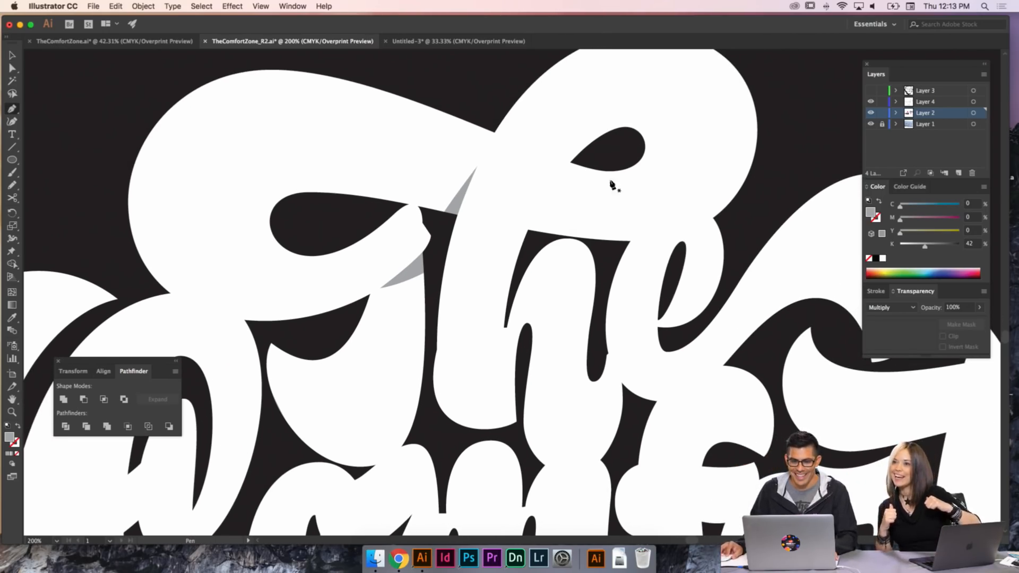
left_click(586, 151)
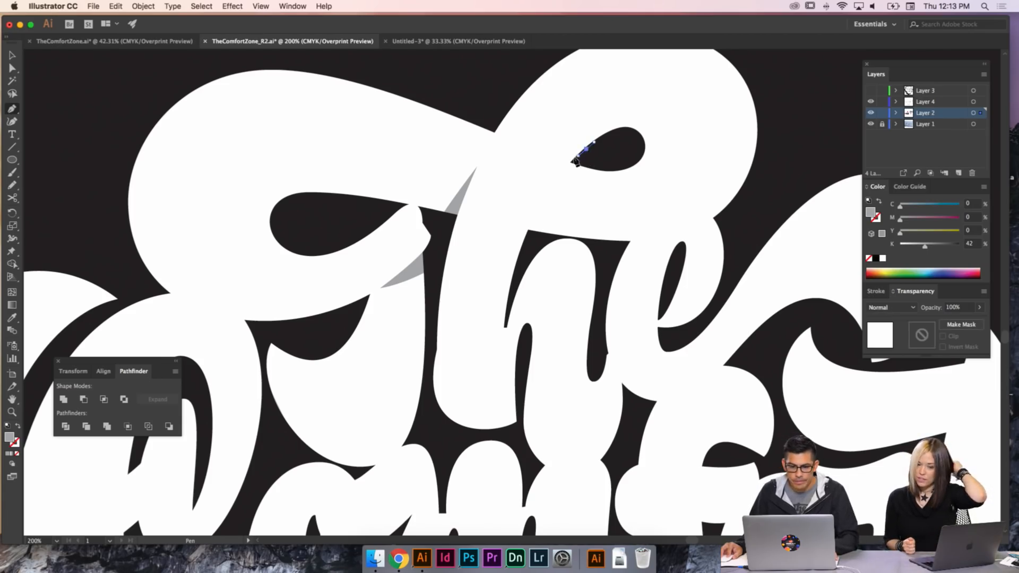
left_click(548, 194)
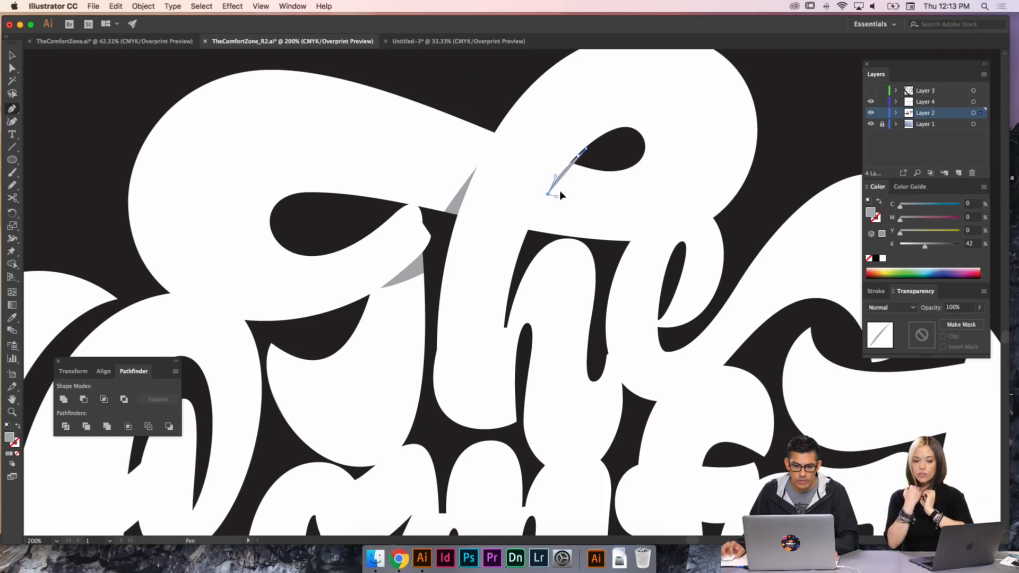
left_click(595, 160)
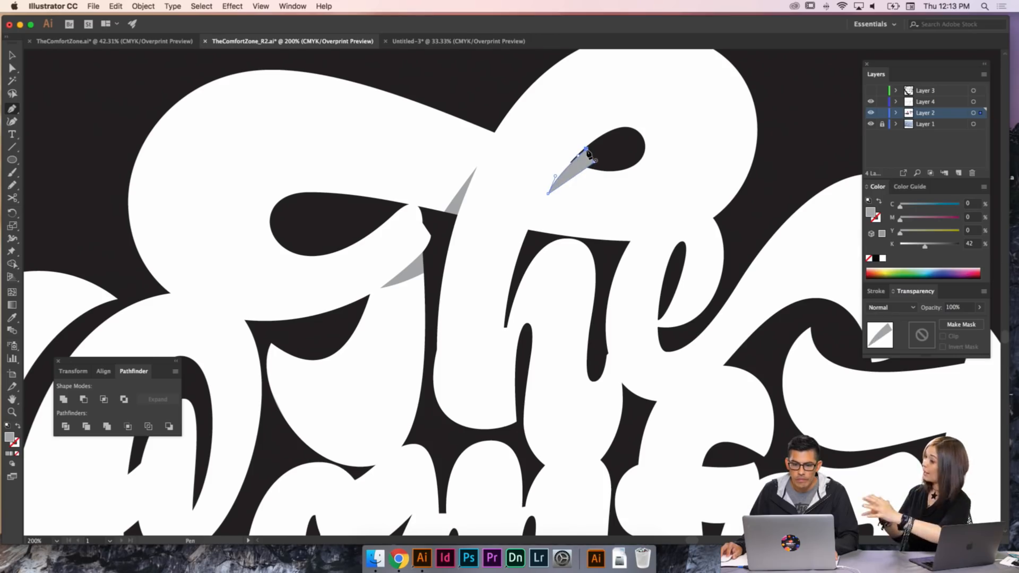
key("a")
mouse_move(555, 176)
left_mouse_down()
mouse_move(586, 150)
mouse_move(557, 178)
left_mouse_up()
key("super+z")
left_click(587, 164)
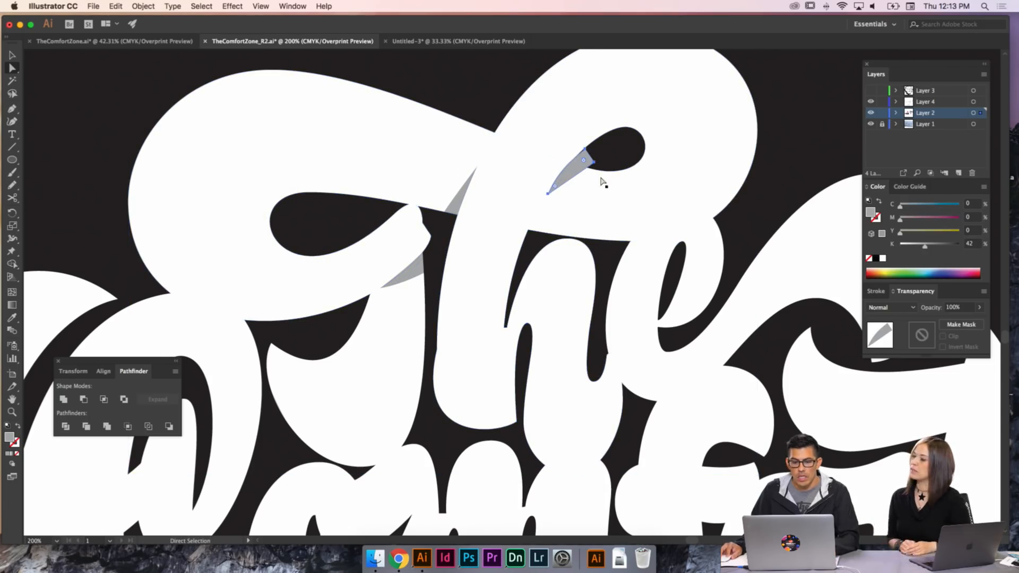
- Copy the crossbar shadow's gray Multiply appearance onto the wedge at the h's loop with the Eyedropper
key("v")
key("o")
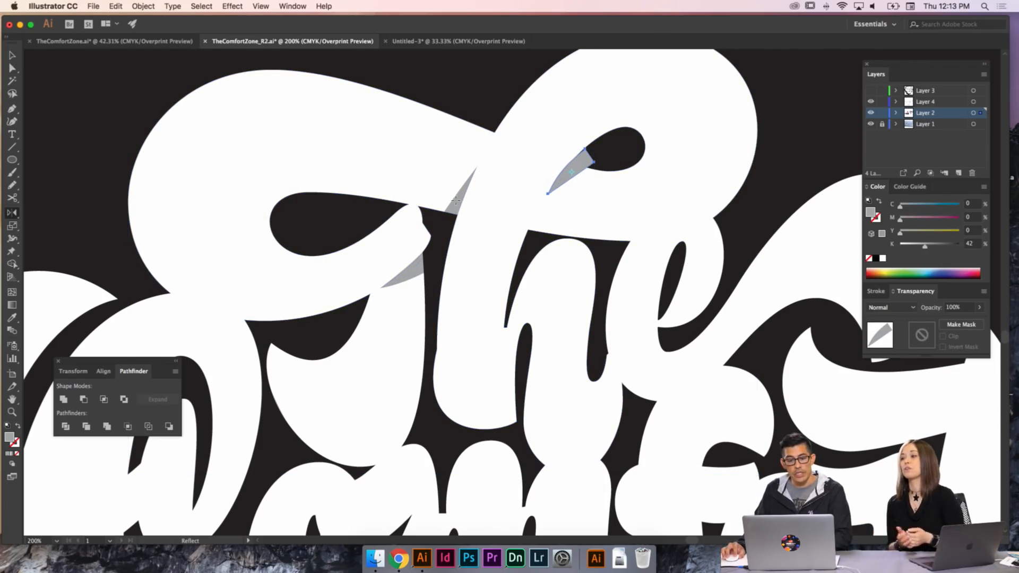
key("i")
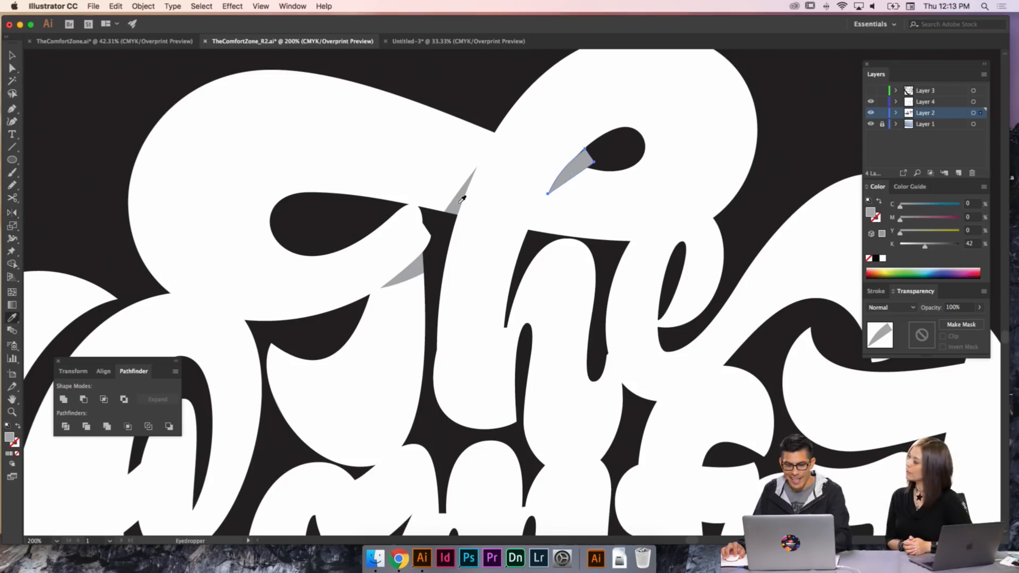
left_click(460, 201)
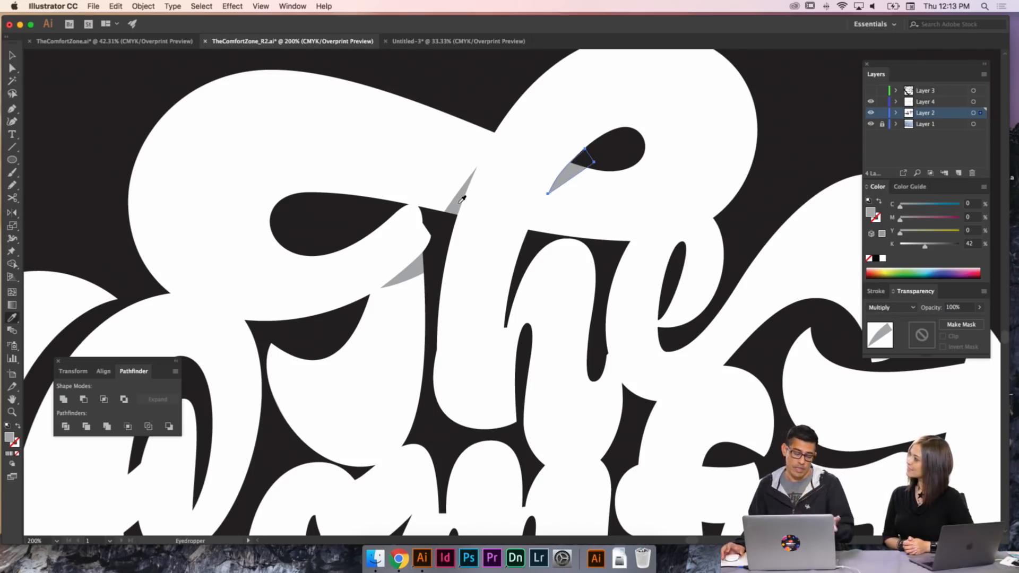
key("a")
left_click(625, 189)
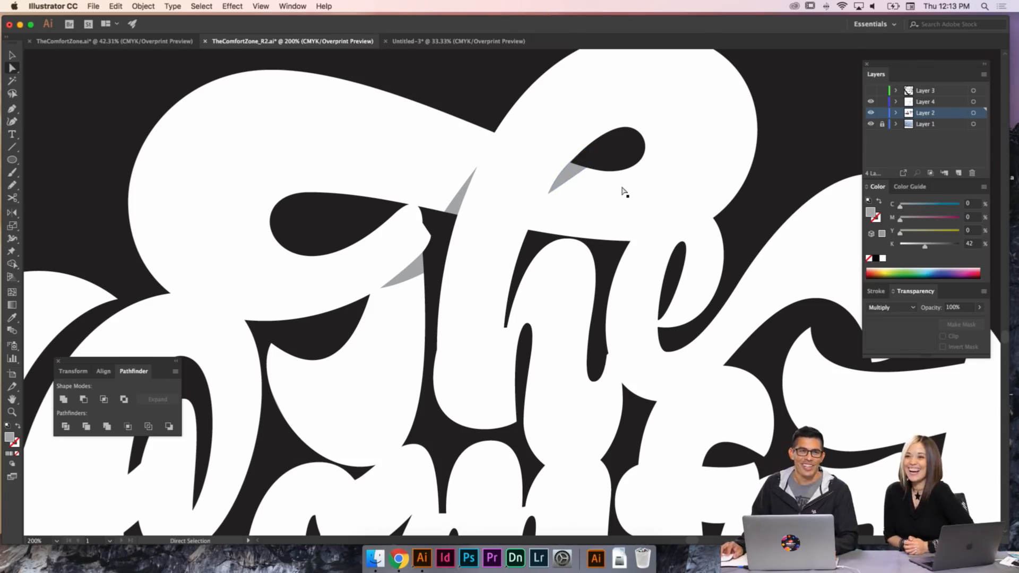
- Slim the h loop's shadow by pulling its lower edge inward, and nudge the shape slightly along the overlap
left_click(586, 163)
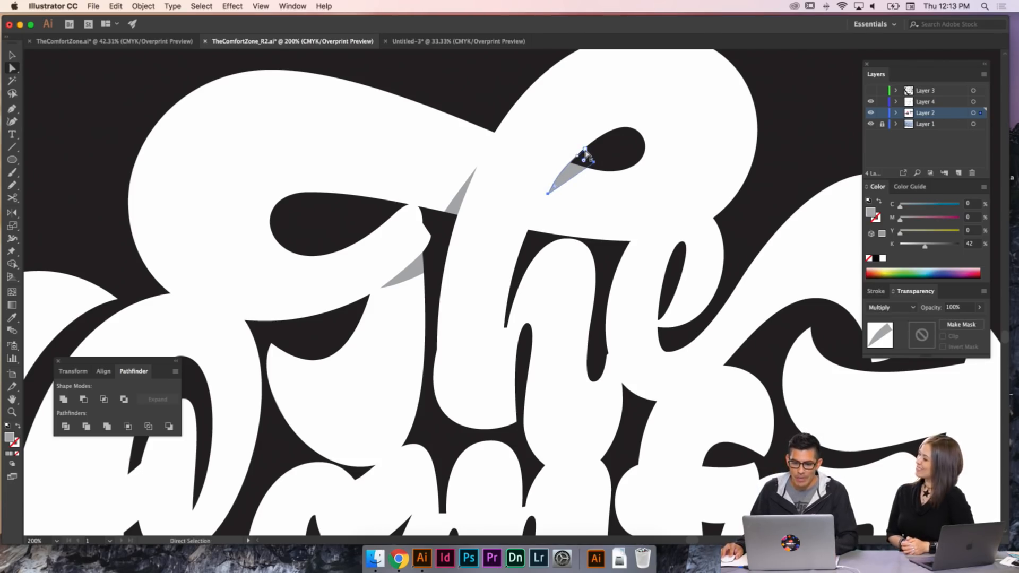
left_click_drag(559, 170, 562, 174)
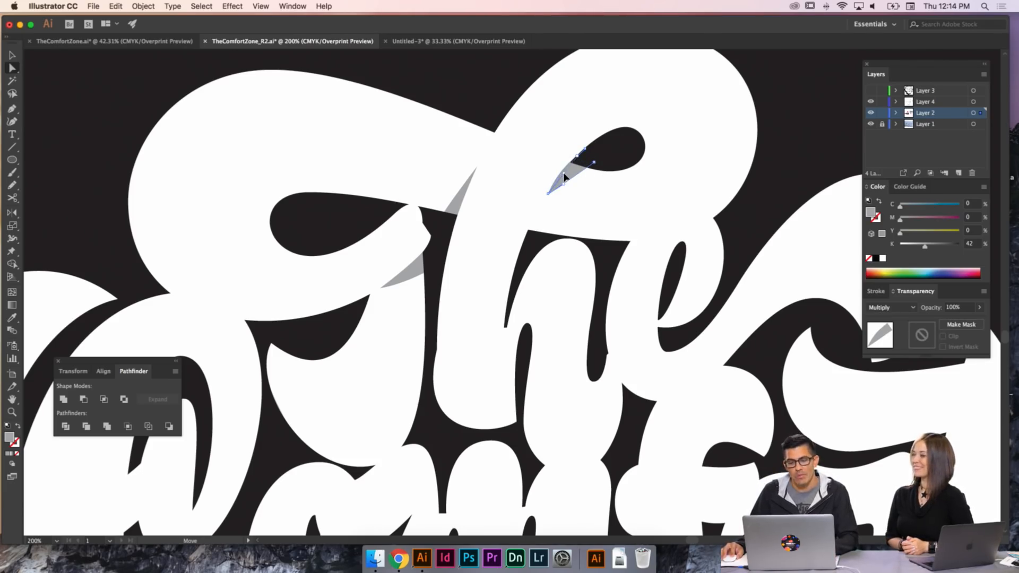
left_click(597, 169)
key("v")
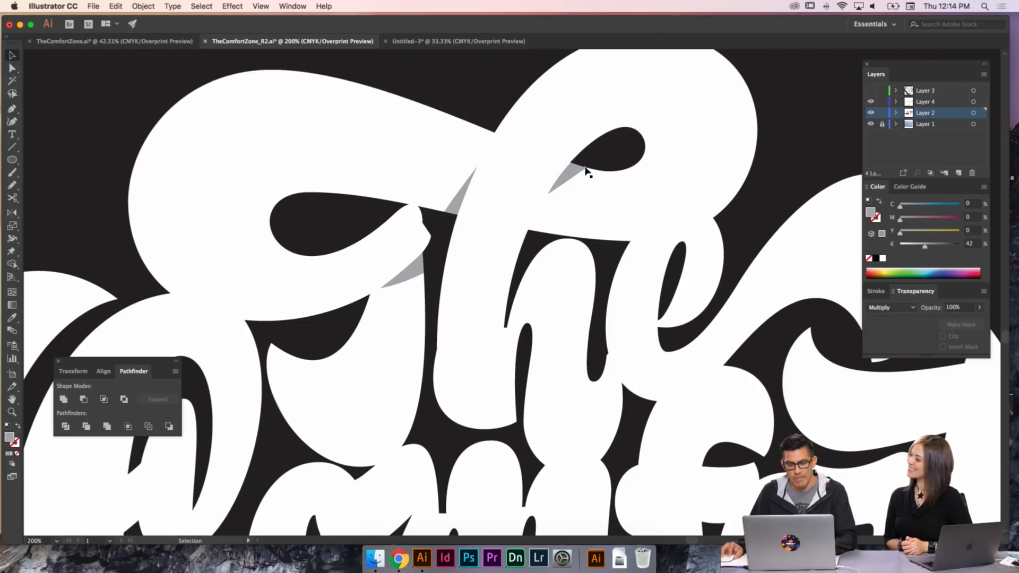
key("a")
left_click(586, 171)
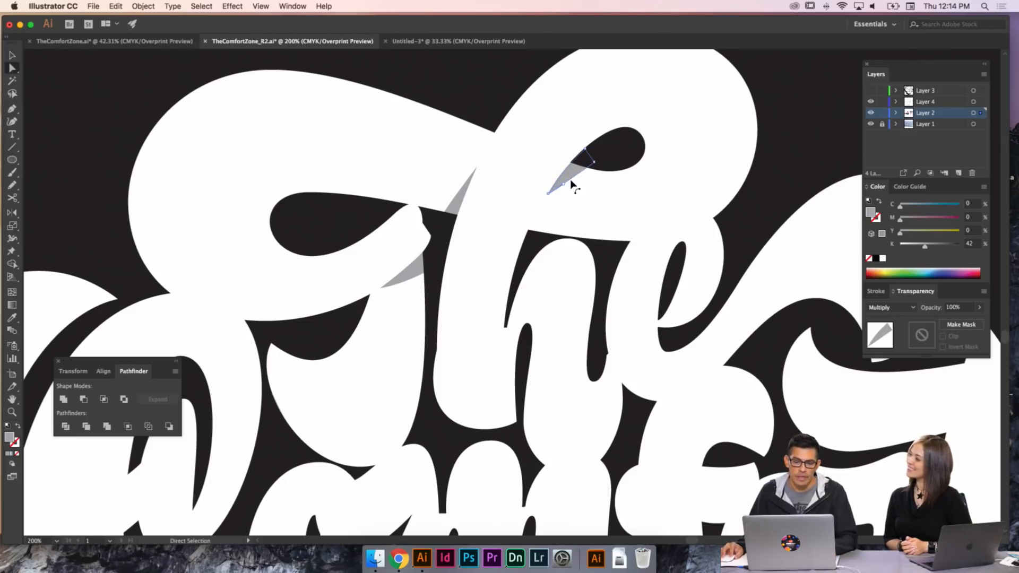
left_click_drag(564, 181, 567, 177)
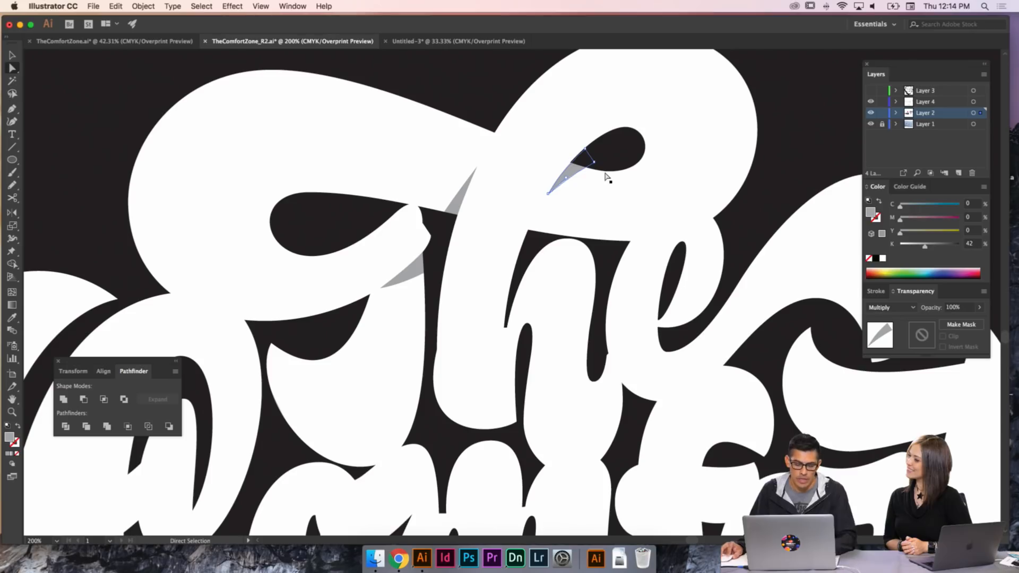
key("v")
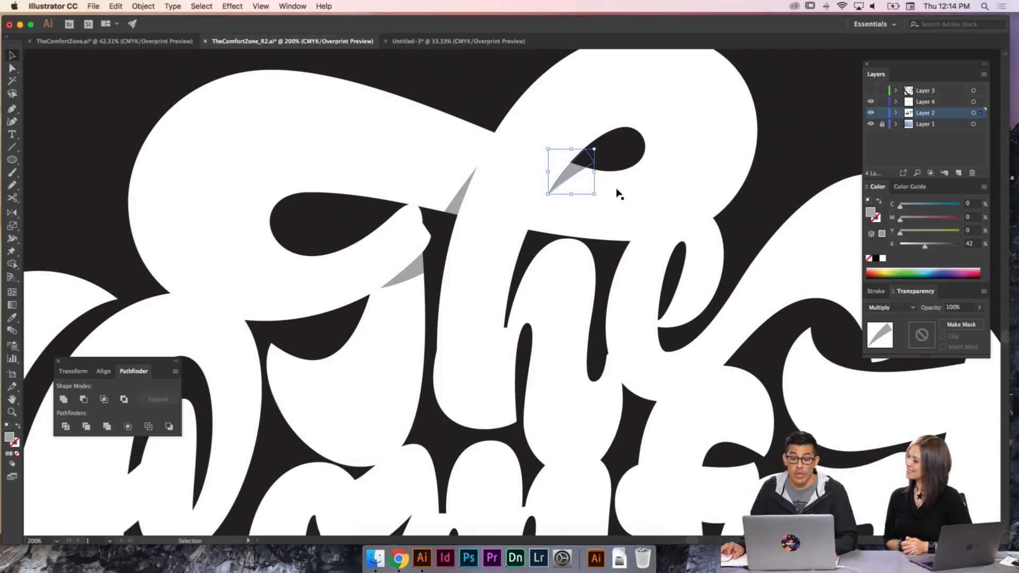
left_click(618, 196)
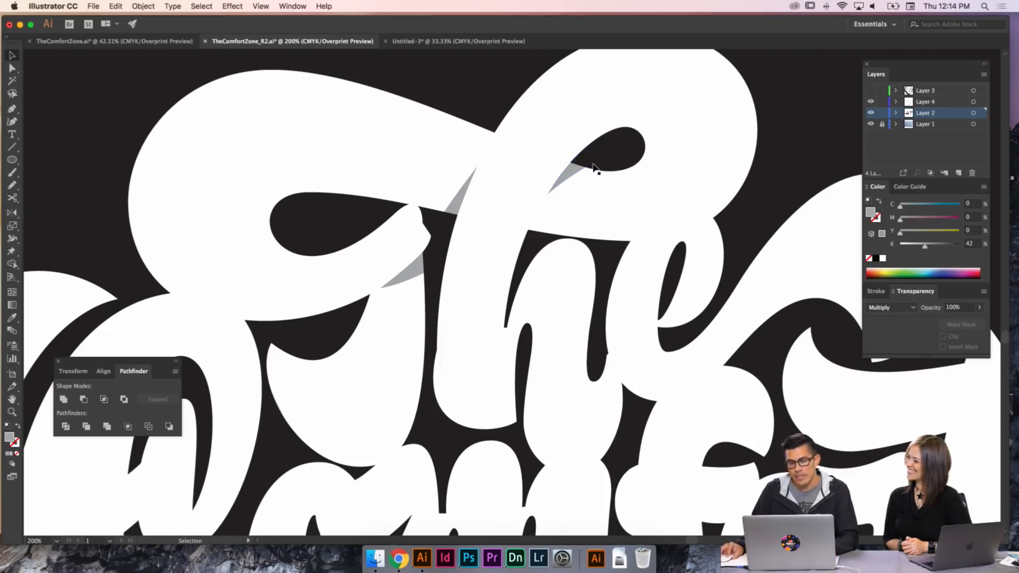
left_click_drag(581, 165, 586, 165)
key("super+shift+a")
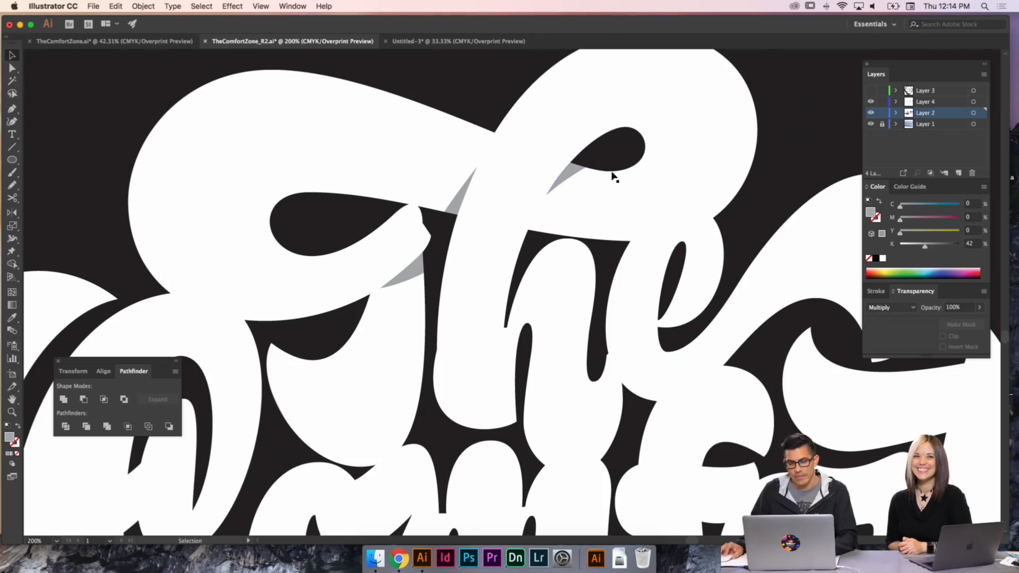
- Shorten the inner handle of the anchor beneath the h's large loop to refine the crossbar's lower curve
key("super+minus")
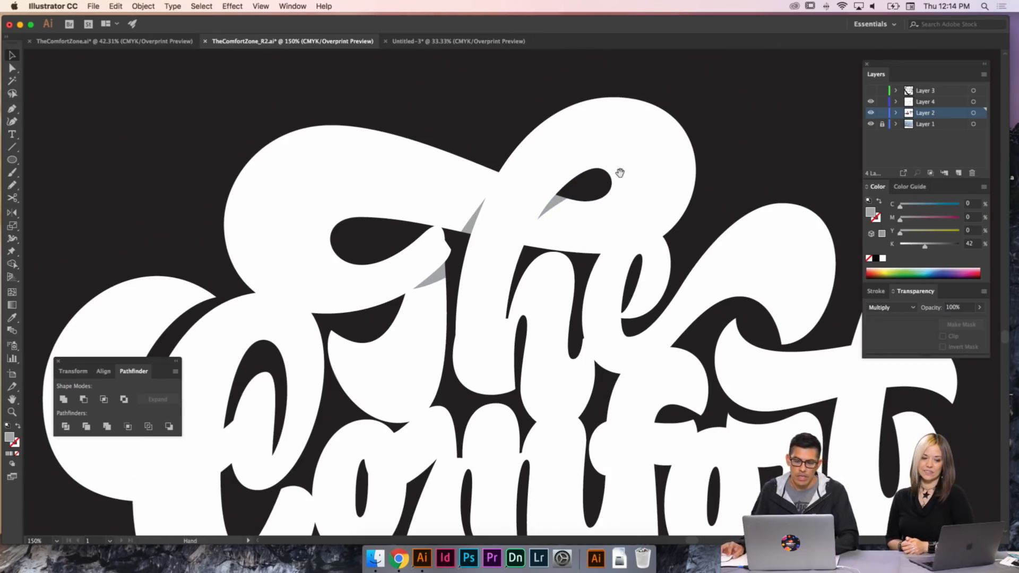
left_click_drag(619, 169, 584, 158)
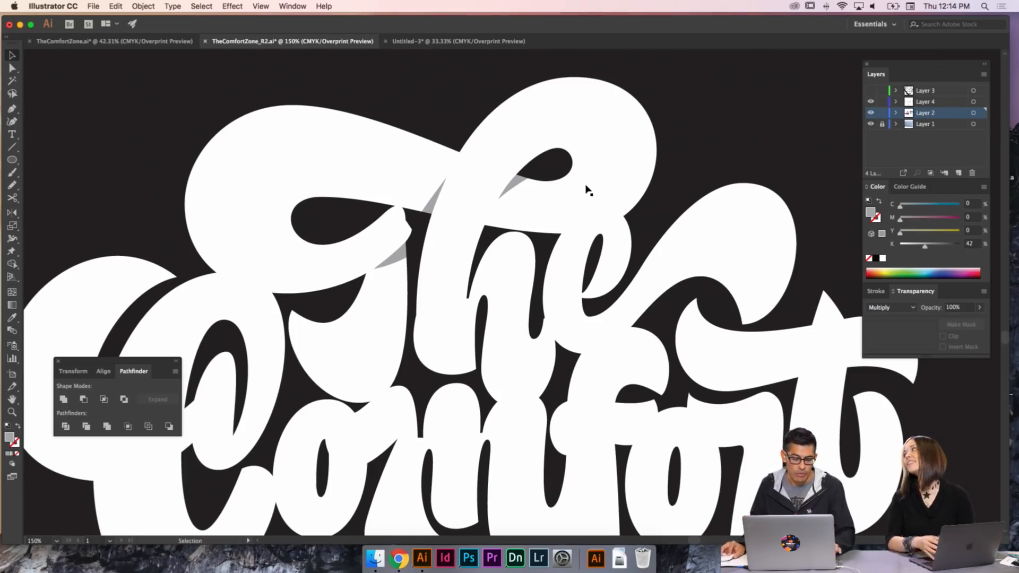
key("a")
left_click(573, 161)
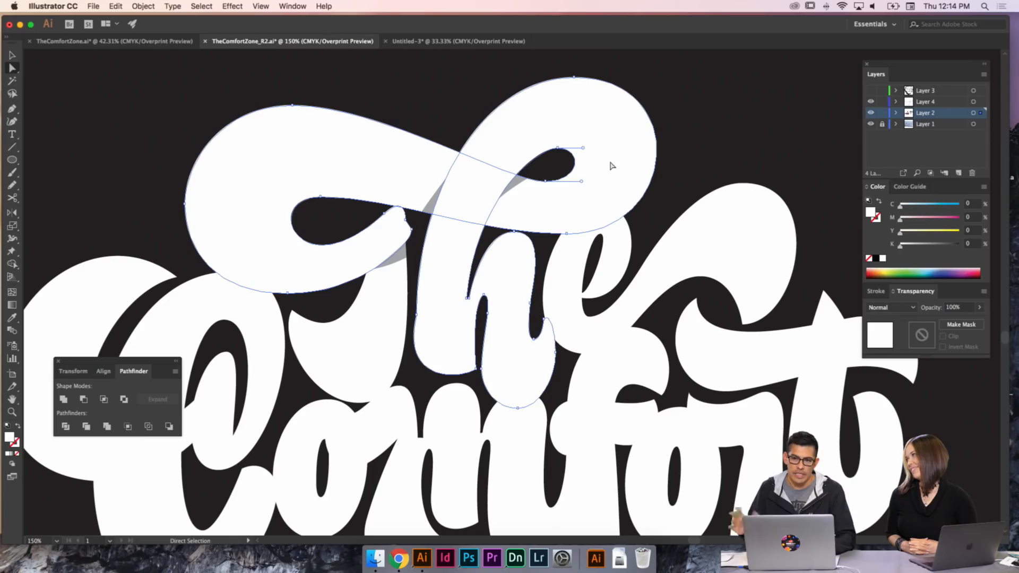
key("v")
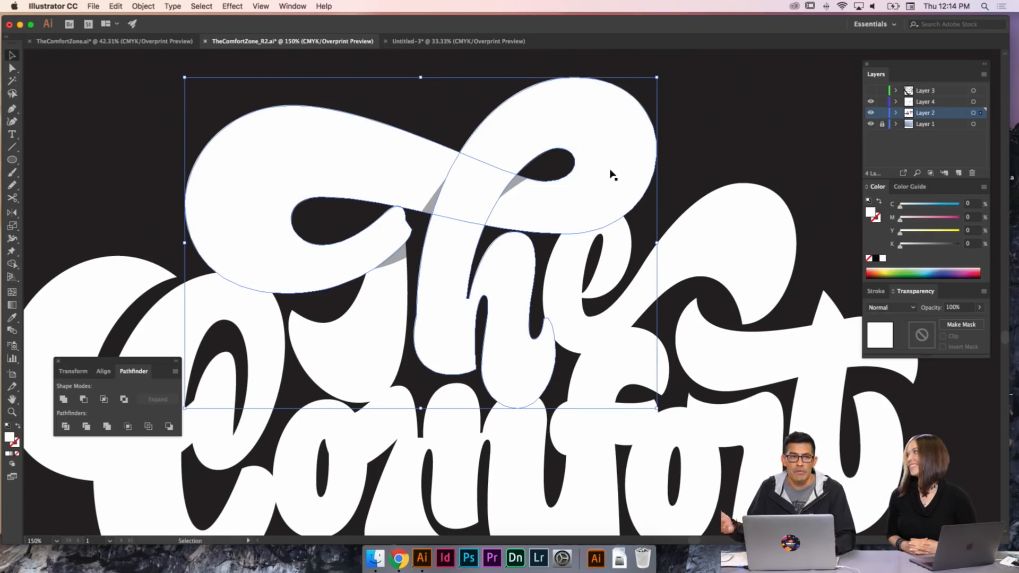
left_click(609, 218)
key("a")
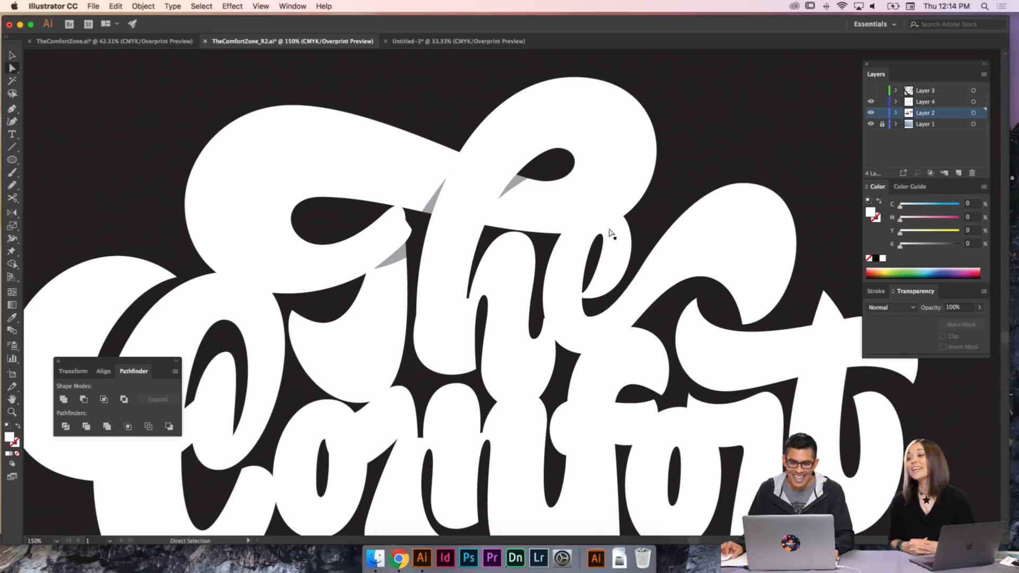
left_click(566, 235)
left_click_drag(478, 234, 489, 234)
left_click(641, 250)
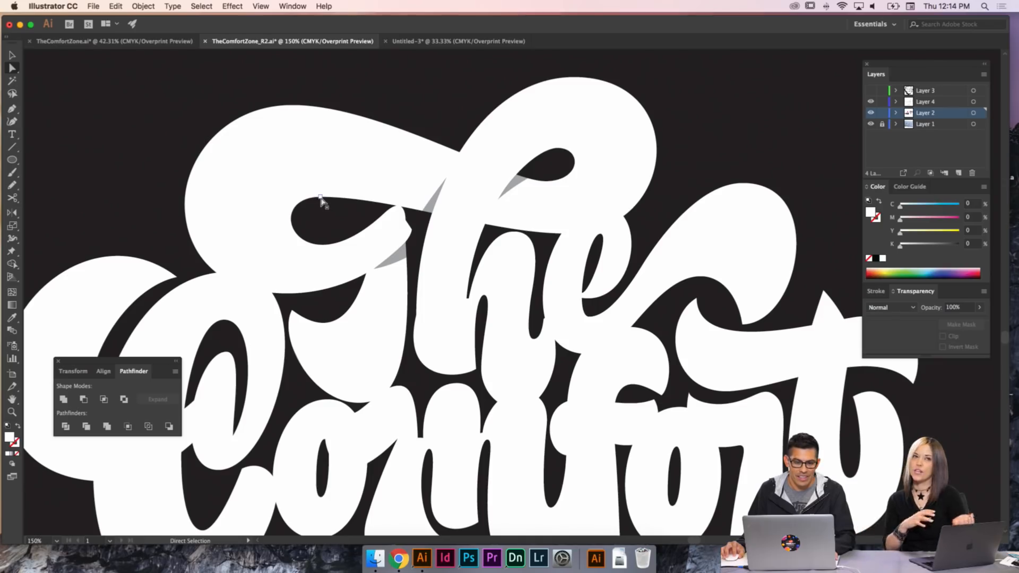
- Move the top anchor of the T's teardrop opening slightly up and outward to enlarge the opening
left_click_drag(321, 197, 309, 189)
left_click_drag(385, 191, 380, 191)
key("super+z")
key("super+shift+a")
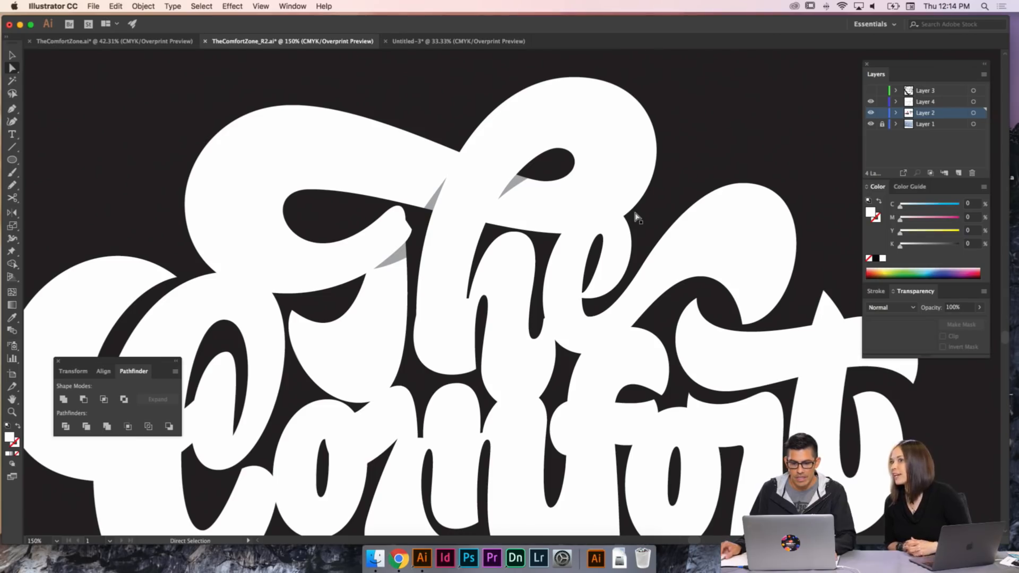
- Lengthen the outer handle of the anchor at the top of the e to make its shoulder fuller
key("v")
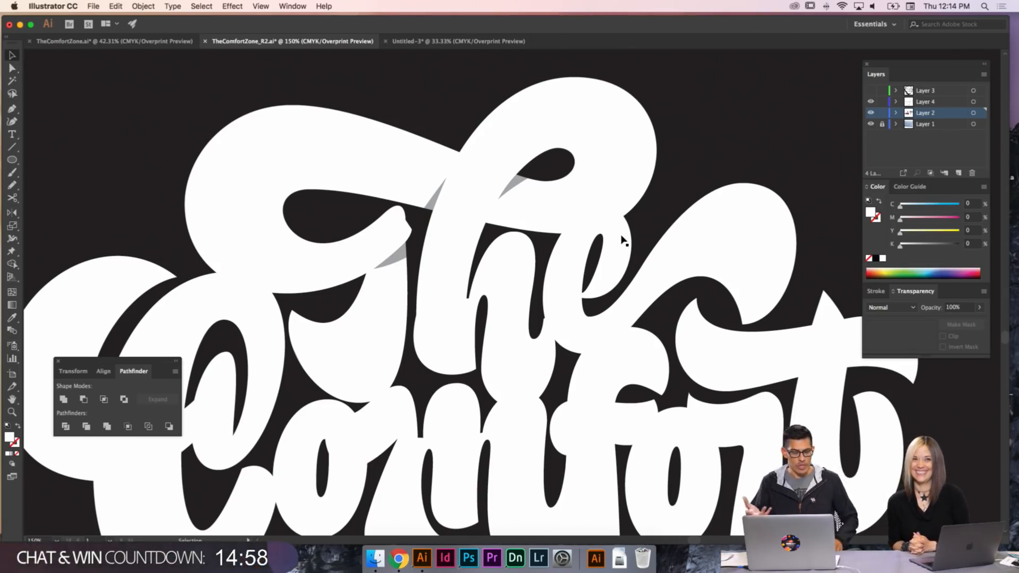
key("a")
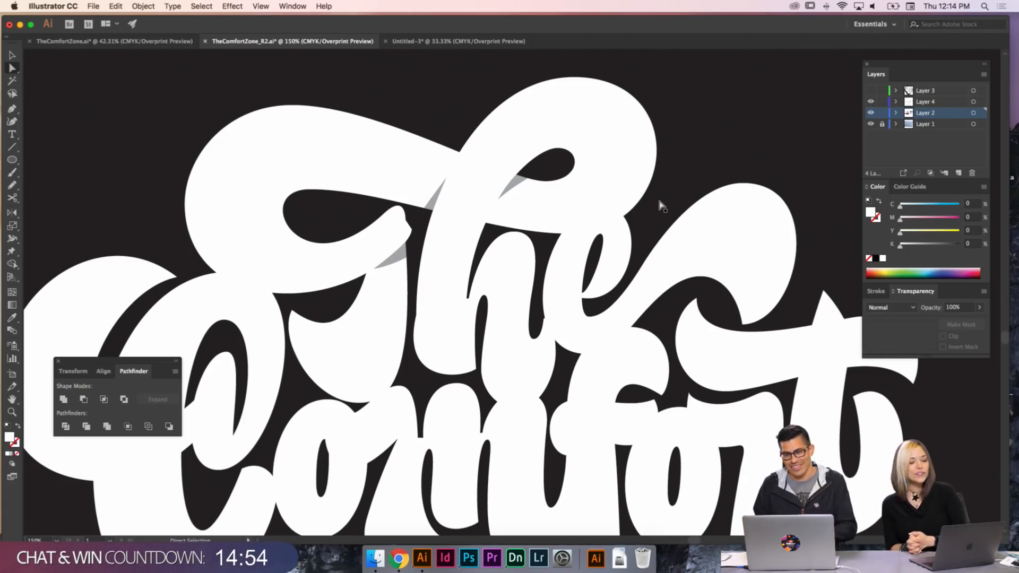
key("v")
left_click_drag(645, 250, 651, 219)
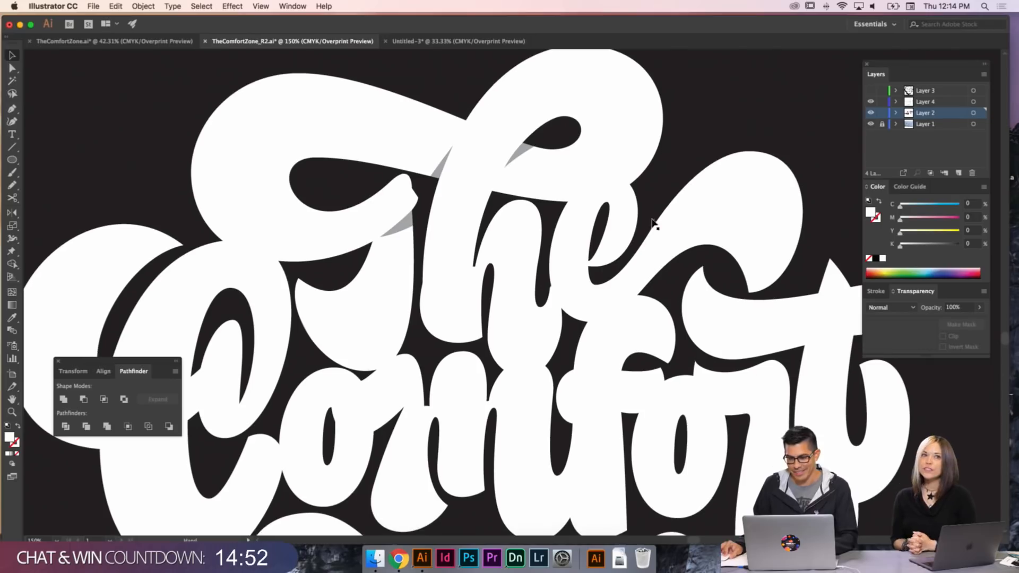
key("a")
left_click(555, 245)
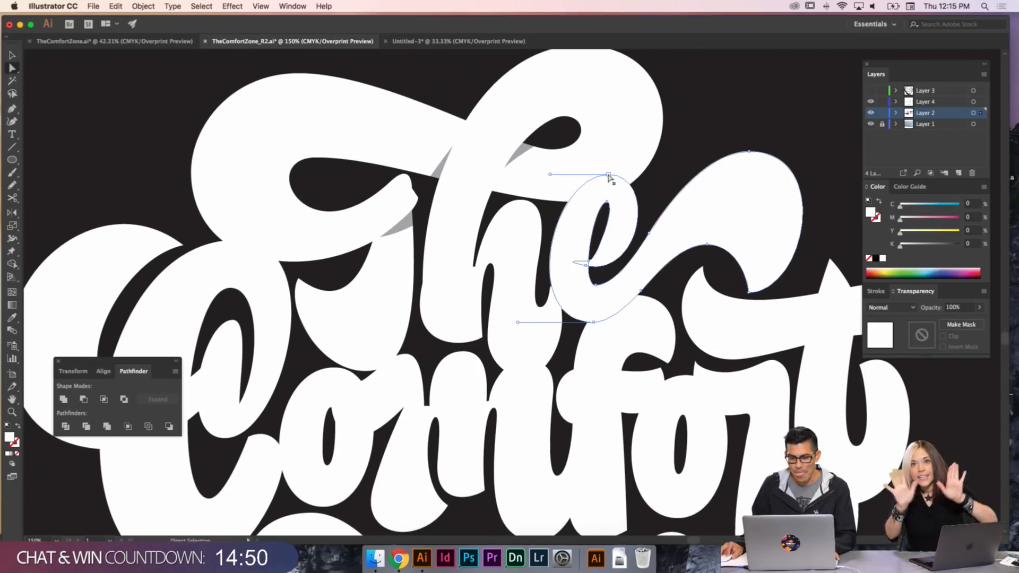
left_click_drag(549, 174, 543, 174)
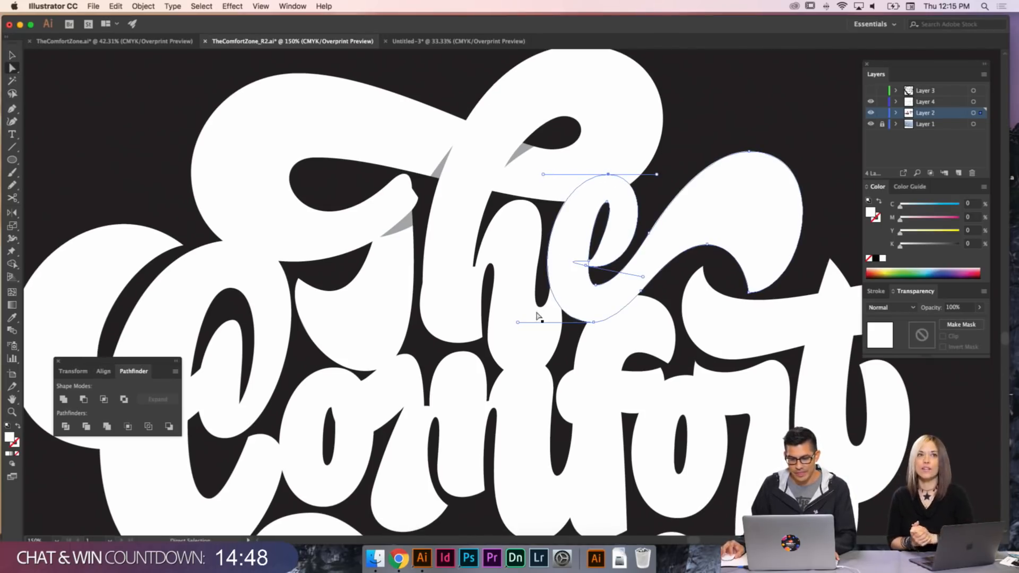
- Refine the e's lower curves by slightly adjusting the handles of its outer bottom anchor and the inner anchor above it
left_click_drag(518, 322, 519, 322)
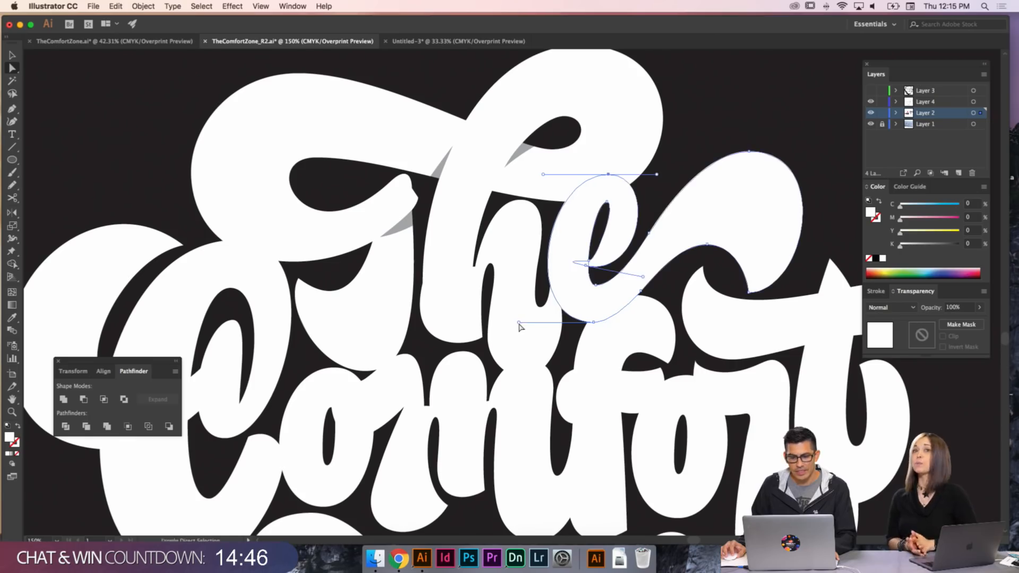
left_click(611, 326)
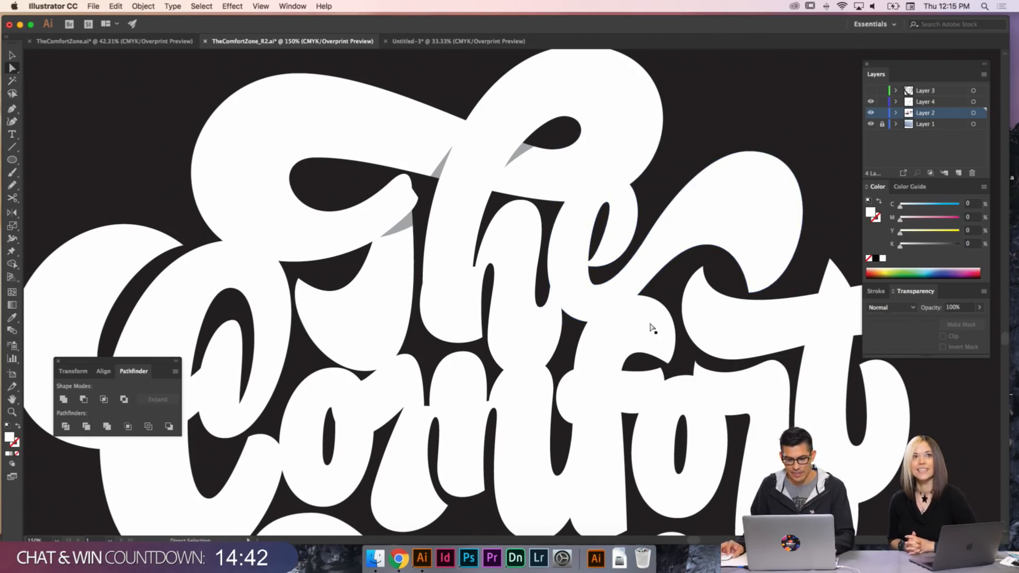
left_click(641, 293)
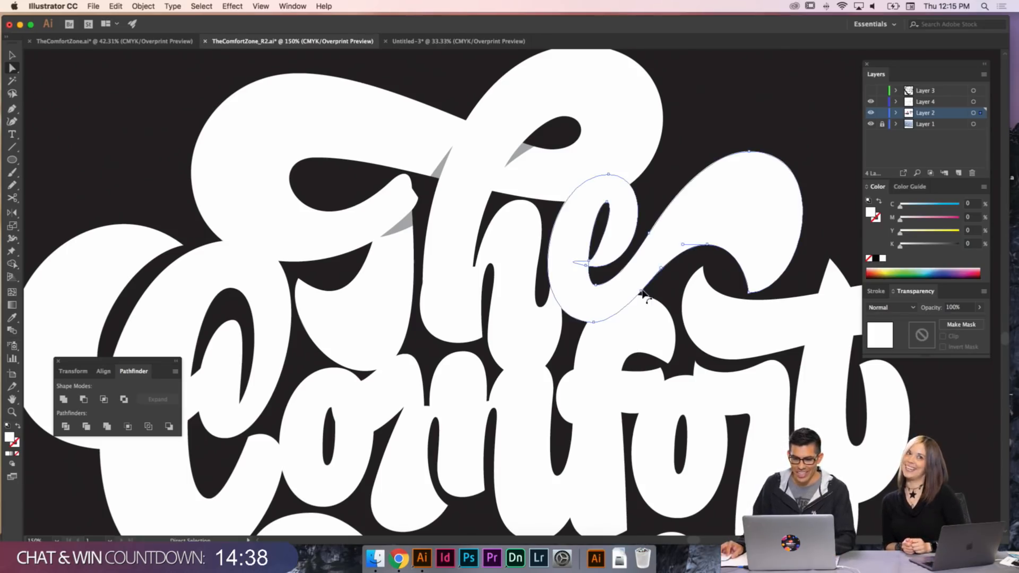
left_click(594, 322)
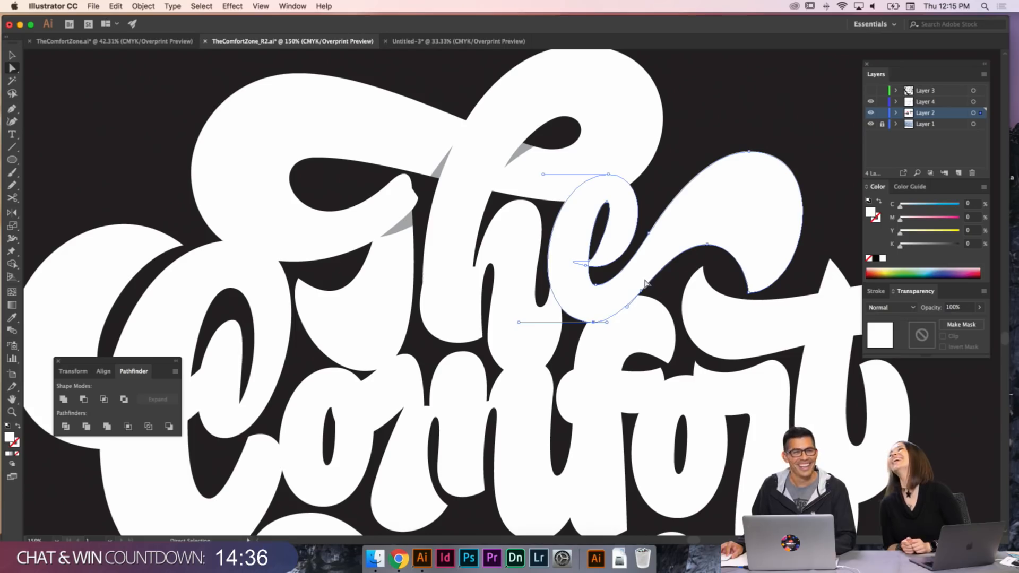
left_click(598, 291)
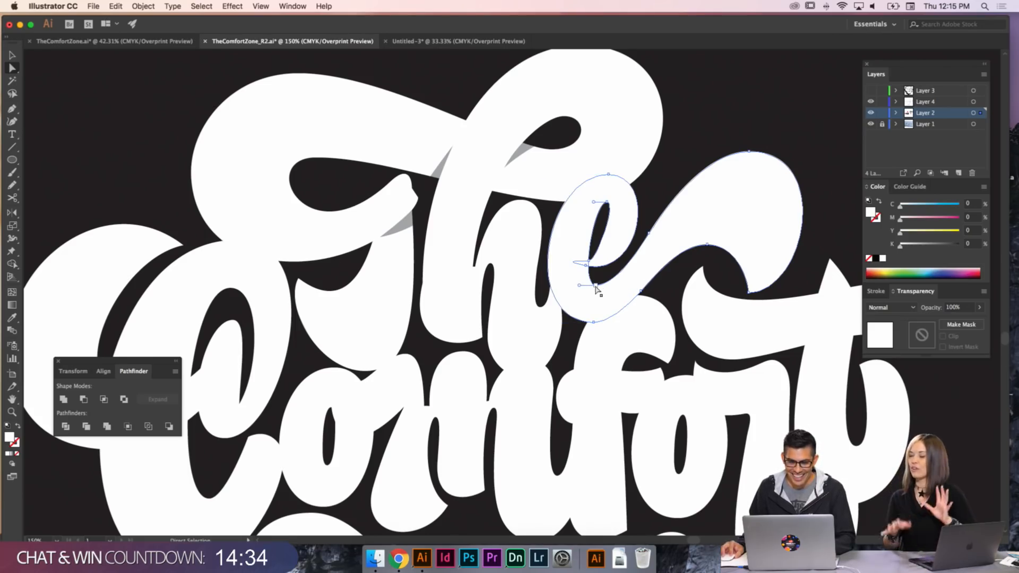
left_click(600, 286)
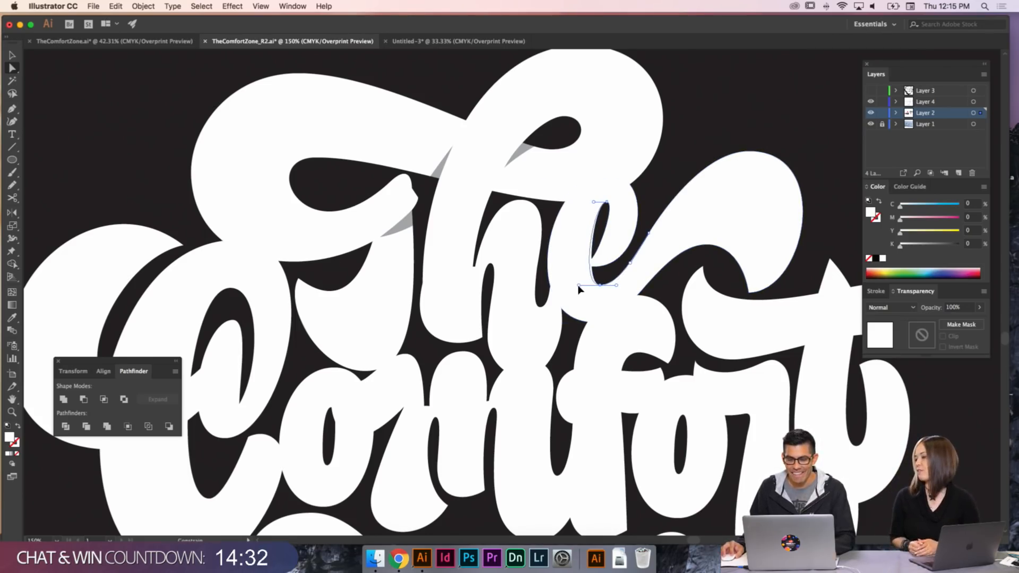
left_click(644, 294)
- Lengthen the outer handle of the e's top anchor further to make the bowl's shoulder rounder and wider
key("z")
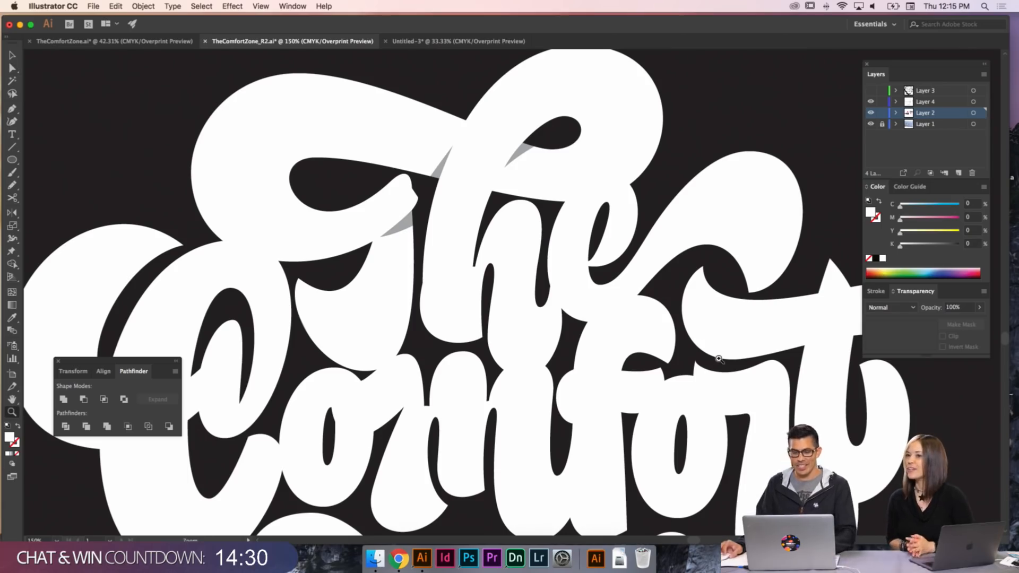
left_click_drag(736, 410, 567, 171)
key("a")
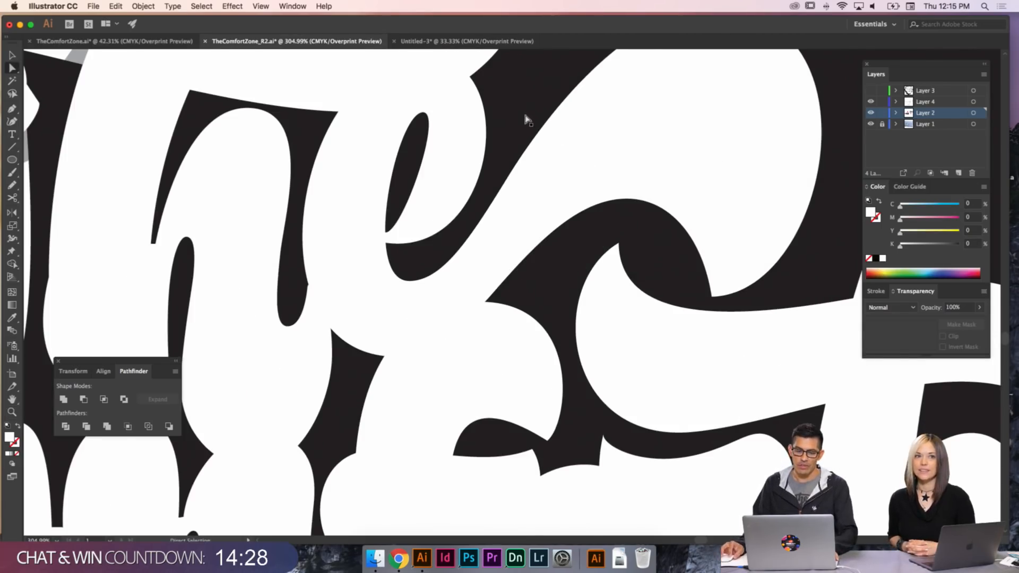
left_click_drag(524, 113, 596, 196)
left_click(537, 151)
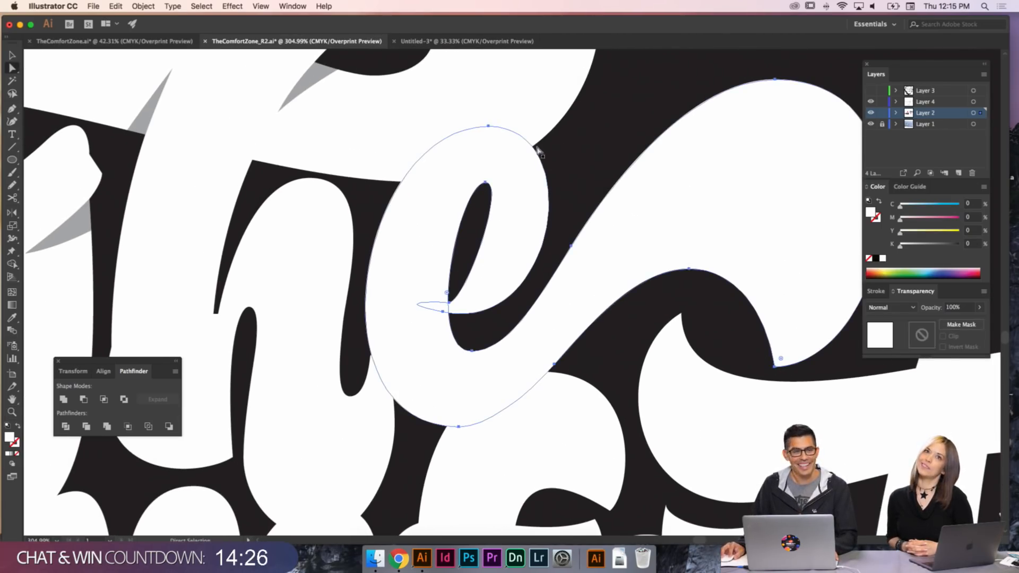
left_click(489, 126)
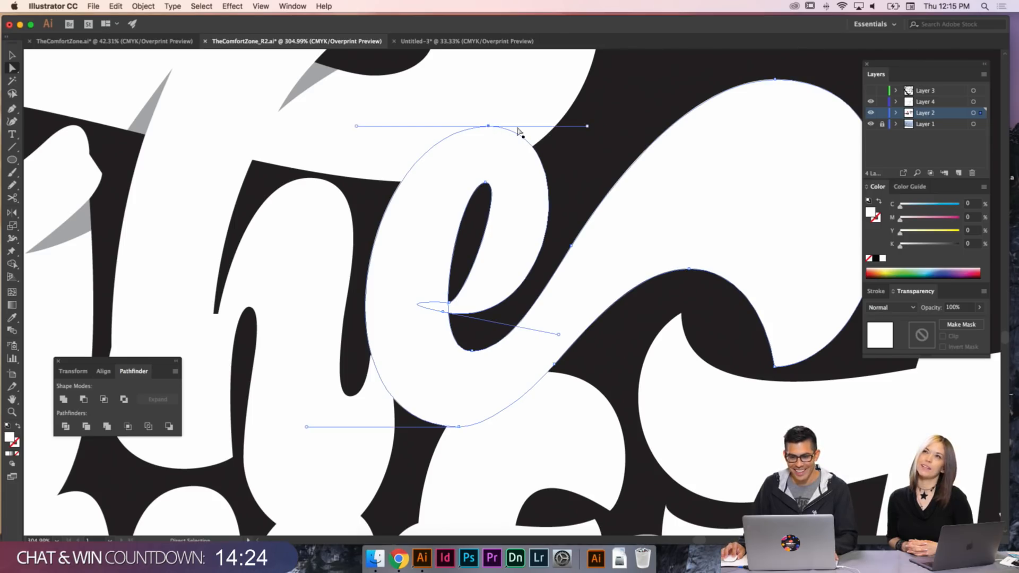
left_click_drag(587, 127, 612, 126)
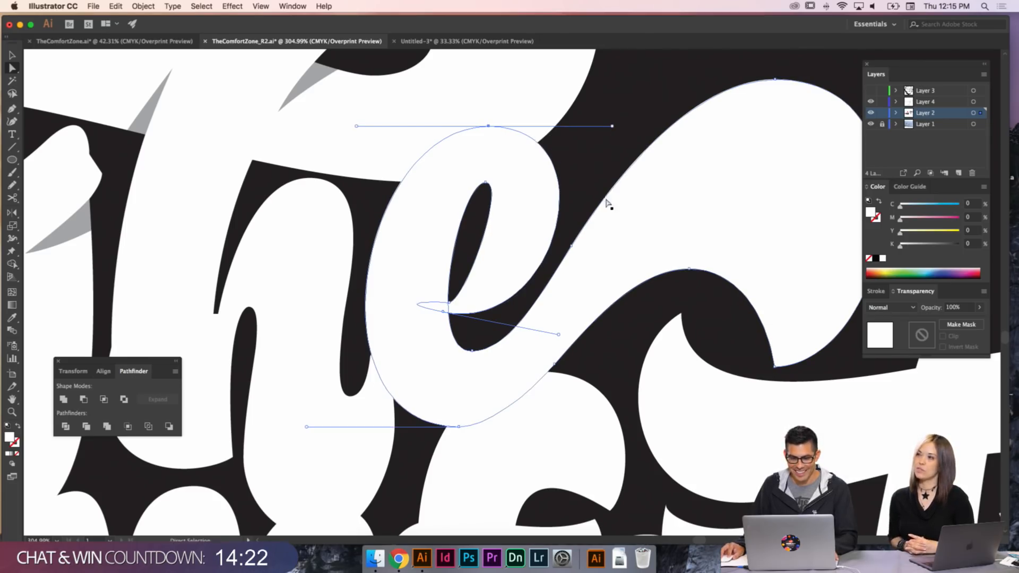
- Reshape the e's eye by adjusting the handles at its lower corner and moving its top anchor slightly down
left_click_drag(558, 334, 468, 297)
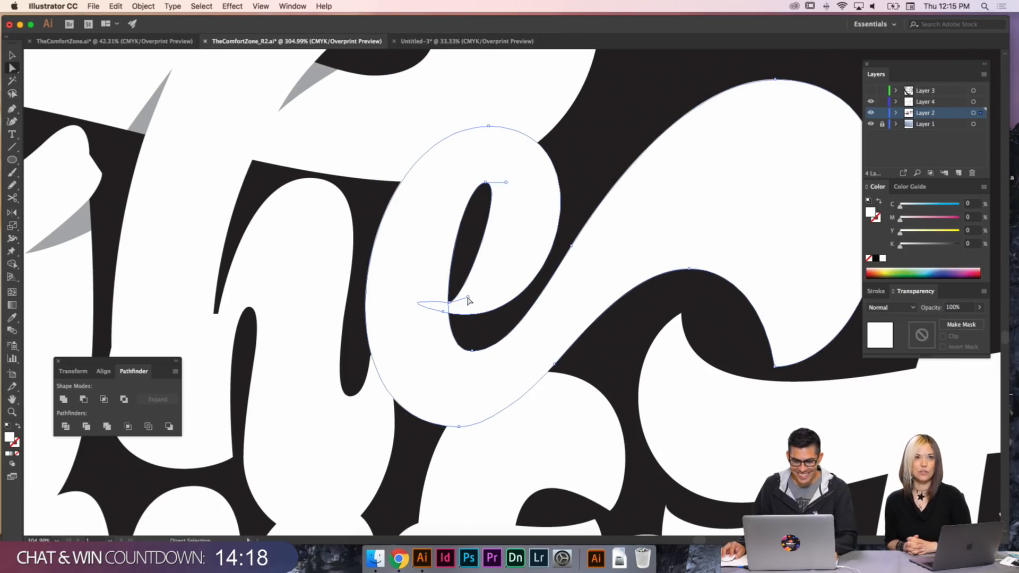
left_click(485, 184)
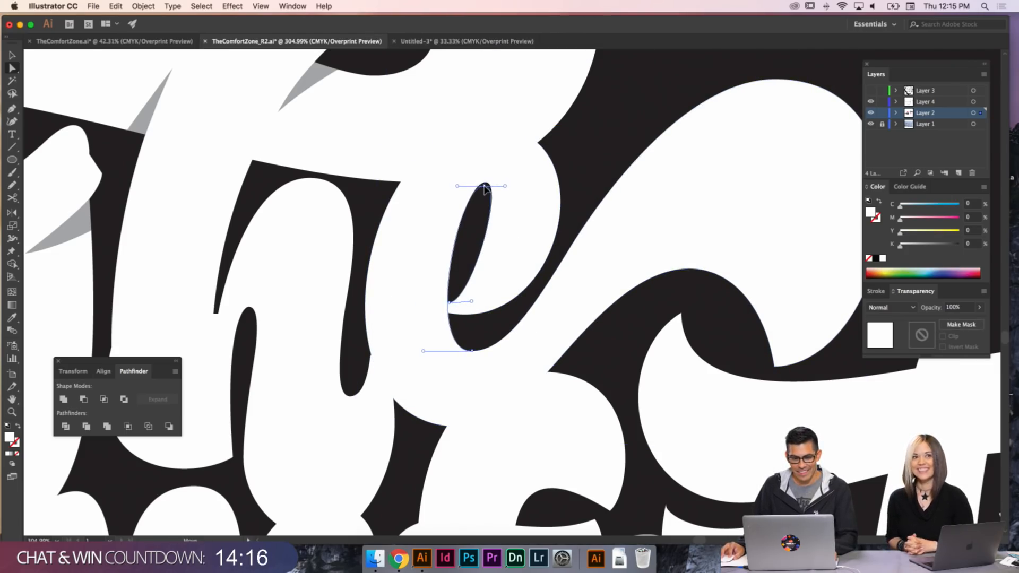
key("super+shift+a")
- Lower the bottom anchor of the narrow opening between the h's arch and its exit stroke to deepen the gap
key("super+minus")
left_click_drag(546, 245, 600, 211)
left_click(461, 331)
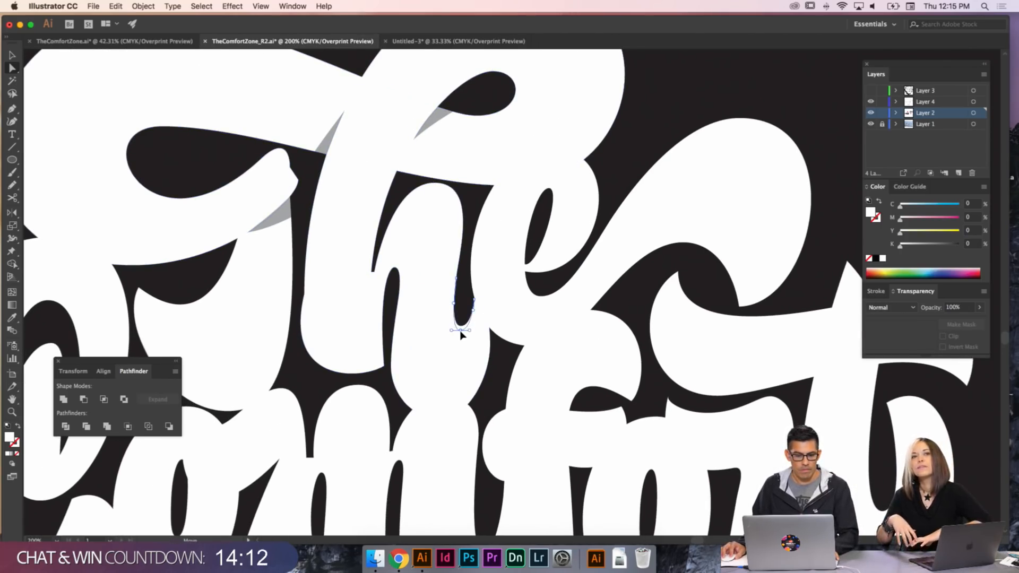
left_click_drag(461, 331, 460, 337)
key("super+shift+a")
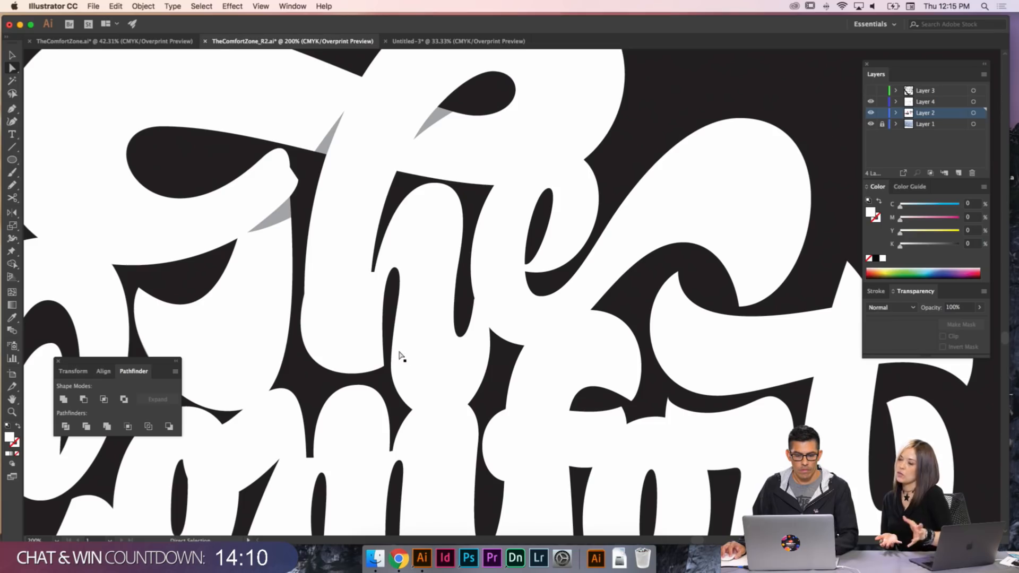
- Delete the extra anchor point on the inner edge of the h's second leg, near its base
left_click(399, 354)
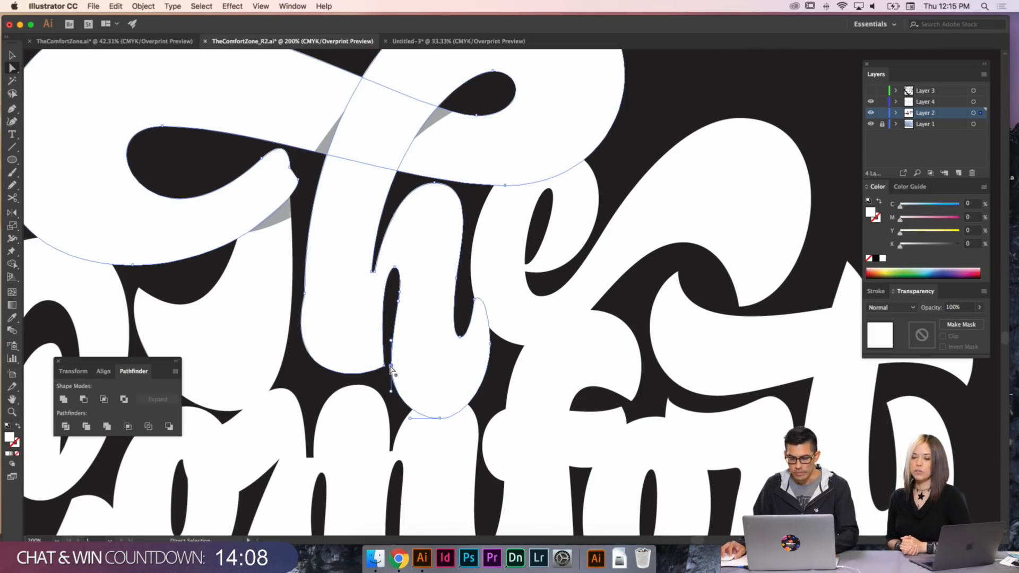
key("minus")
left_click(391, 367)
key("Return")
left_click(390, 366)
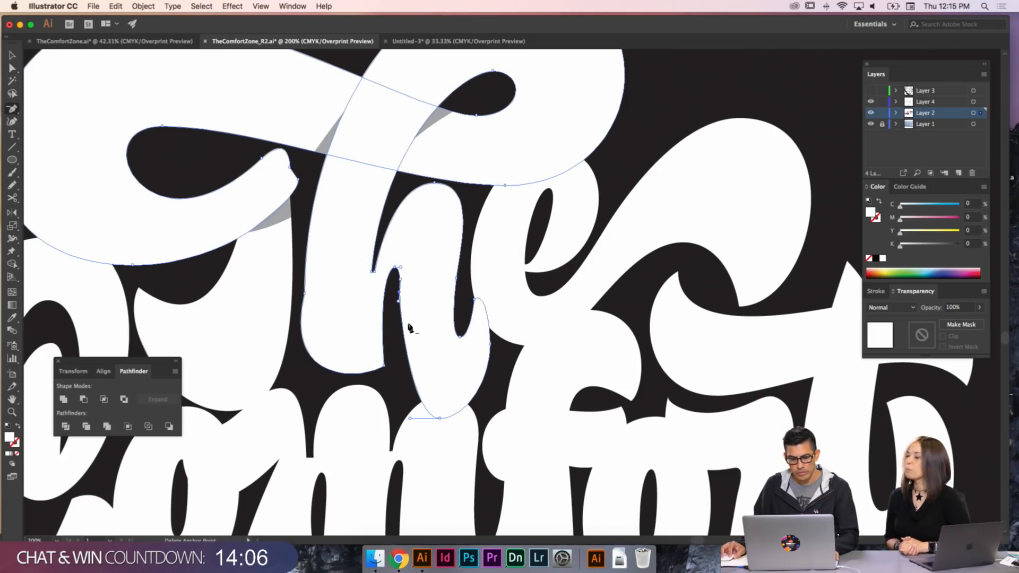
key("a")
key("super+shift+a")
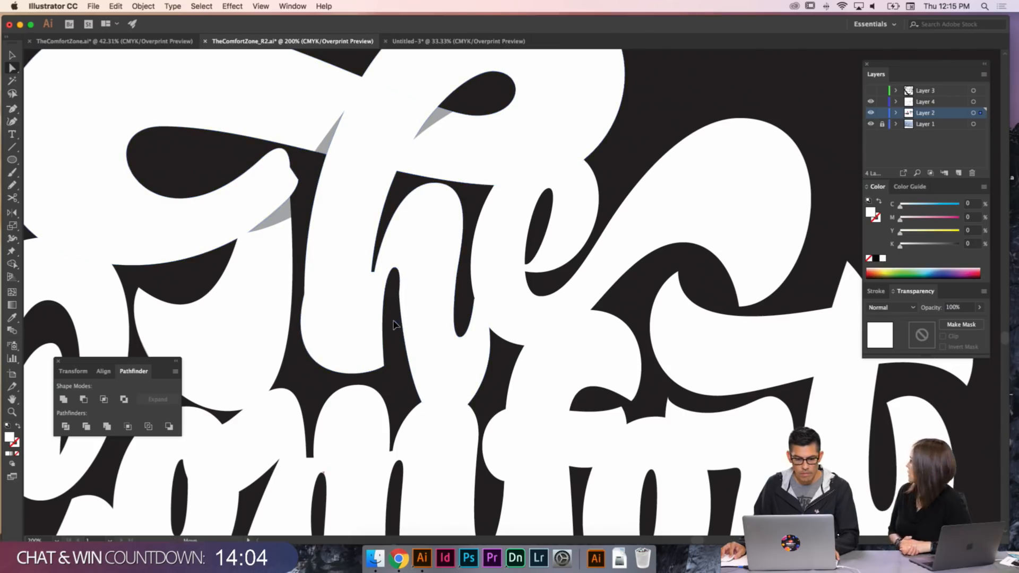
- Extend the lower handle of the upper anchor on the second leg's inner edge downward to smooth the long curve
left_click(398, 313)
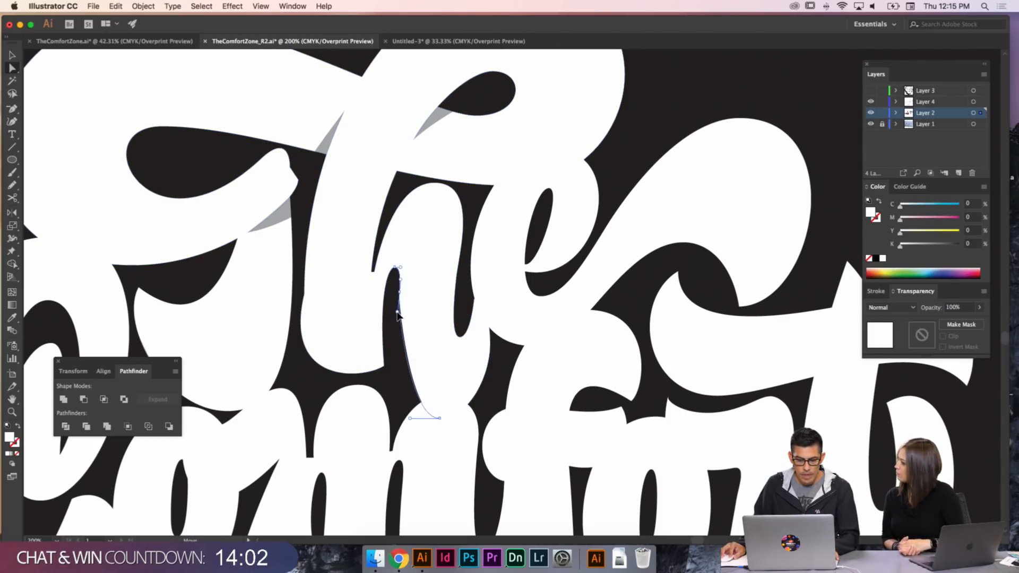
left_click_drag(397, 315, 386, 378)
key("super+shift+a")
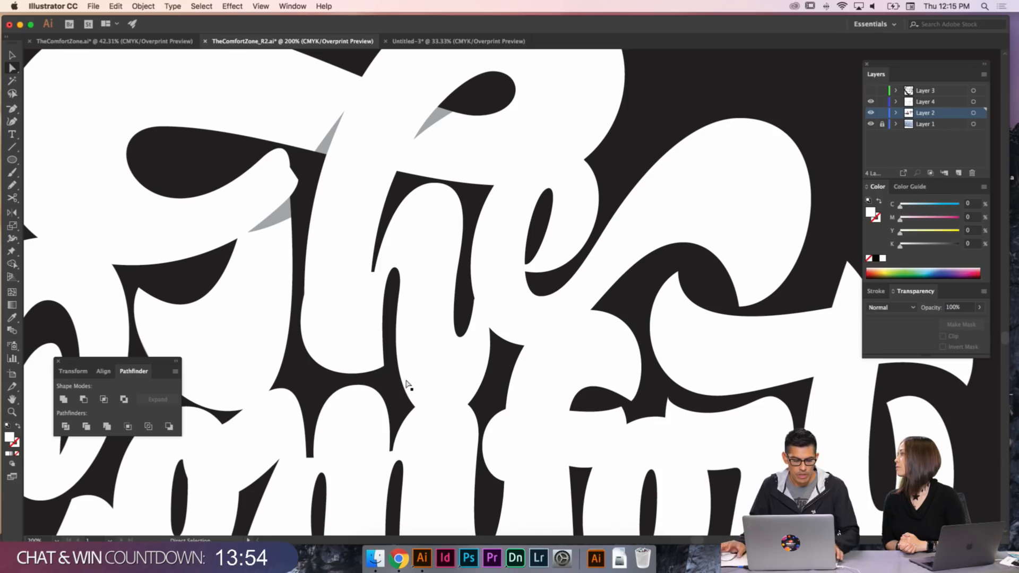
- Widen the h's exit stroke by moving its outer side anchor outward, adjusting its handles and lengthening the bottom anchor's outer handle
left_click(492, 344)
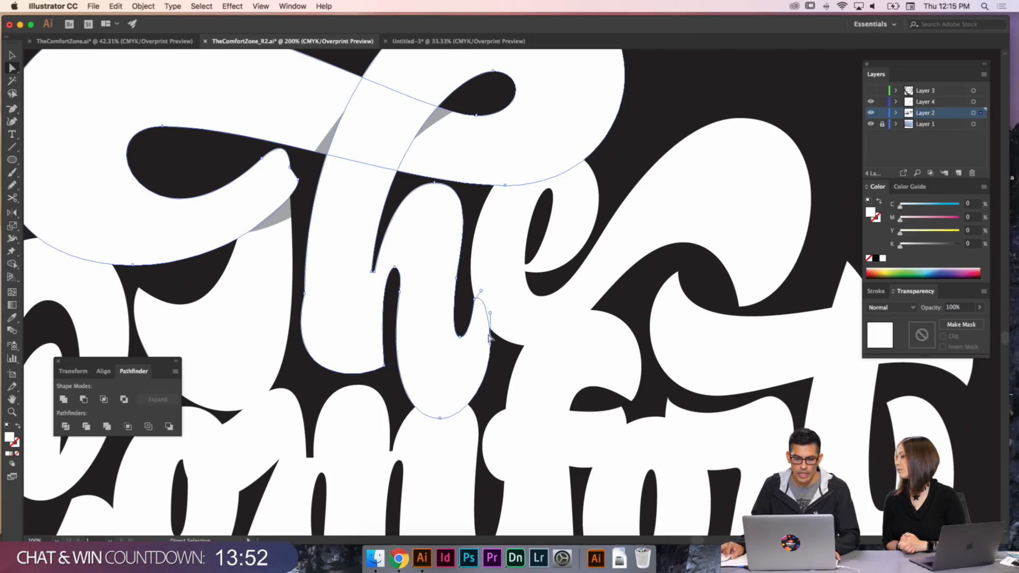
left_click_drag(490, 351, 498, 370)
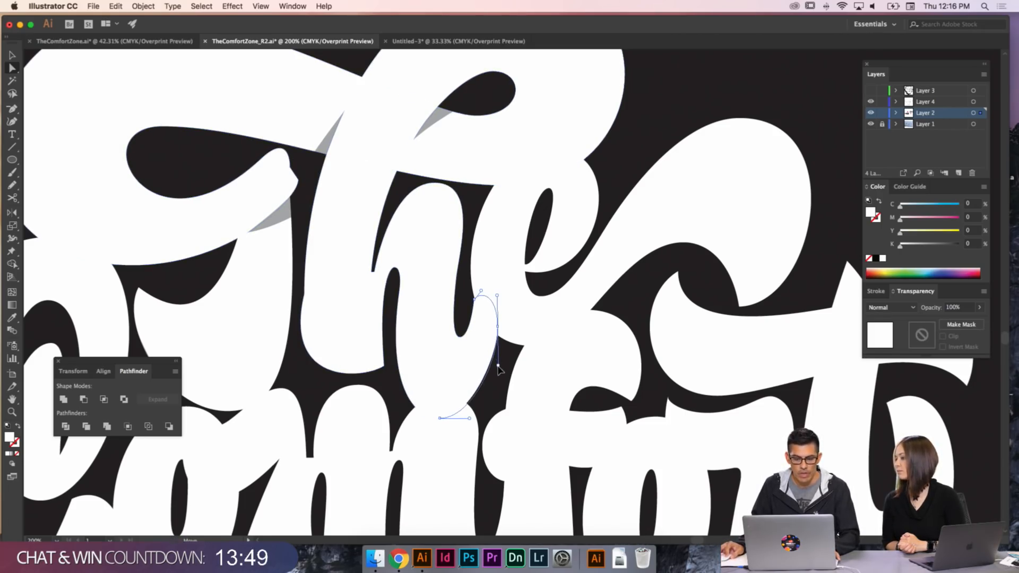
left_click(439, 419)
left_click_drag(470, 418, 477, 418)
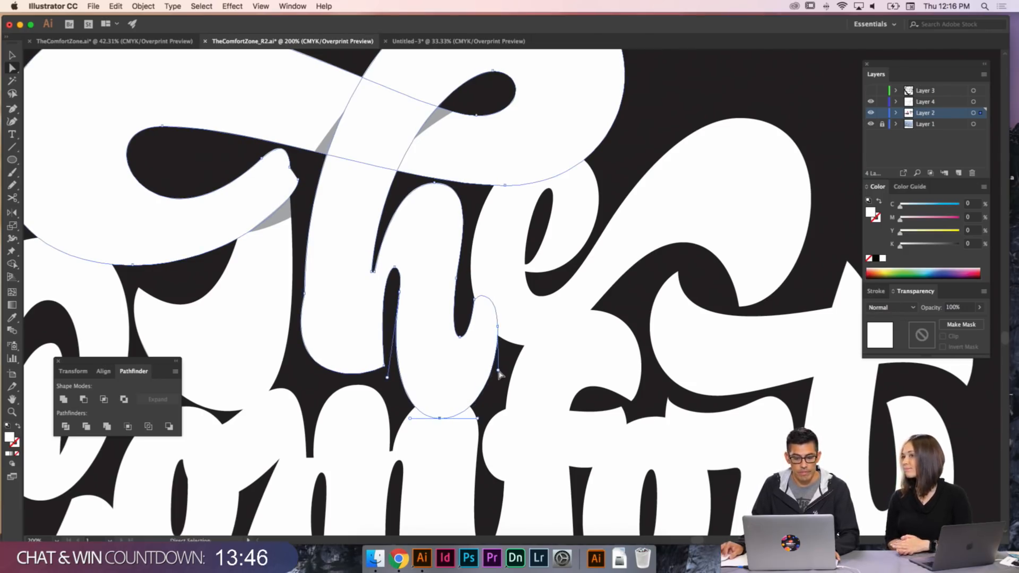
left_click_drag(497, 370, 503, 361)
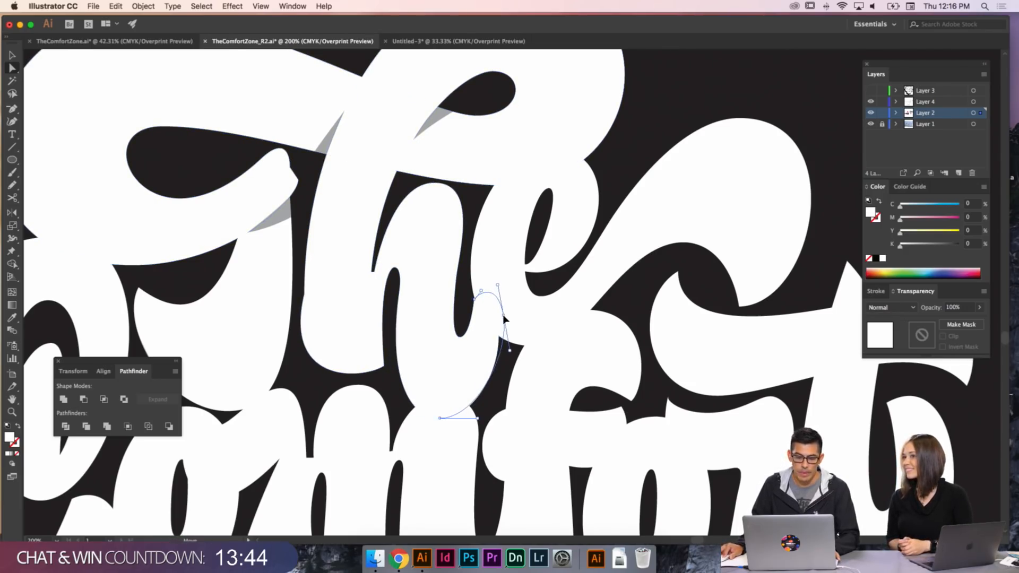
left_click(508, 362)
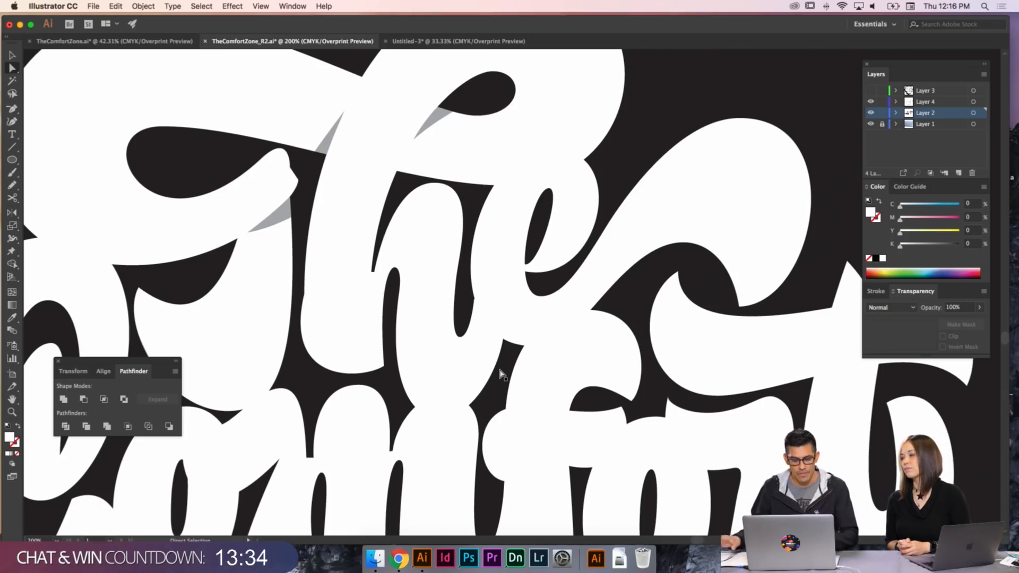
- Move the lower corner anchor of the h's stem slightly inward and down, and adjust its handles to straighten the adjoining edge
left_click(385, 368)
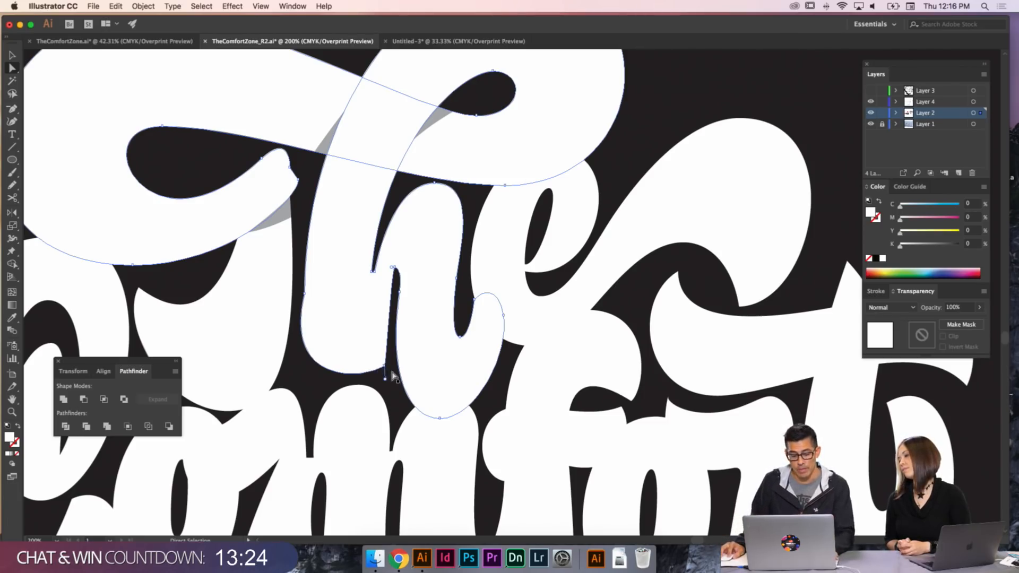
left_click_drag(385, 379, 384, 366)
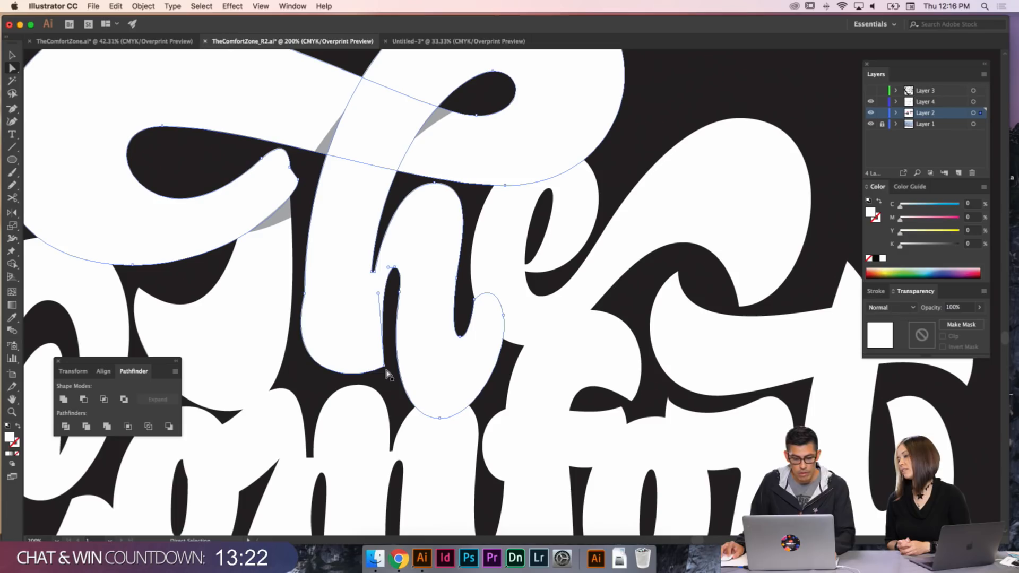
left_click_drag(384, 366, 379, 372)
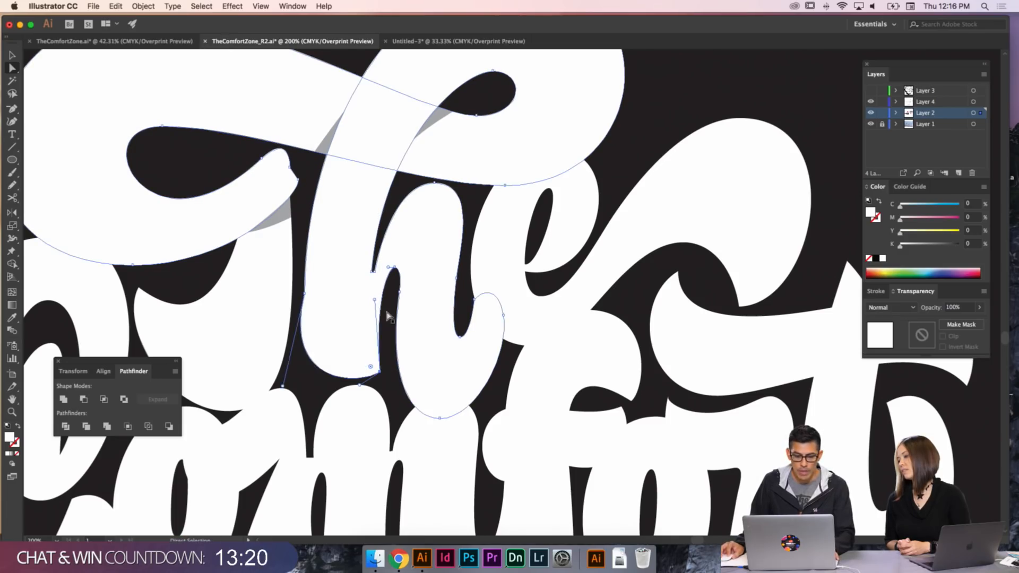
left_click_drag(374, 299, 379, 291)
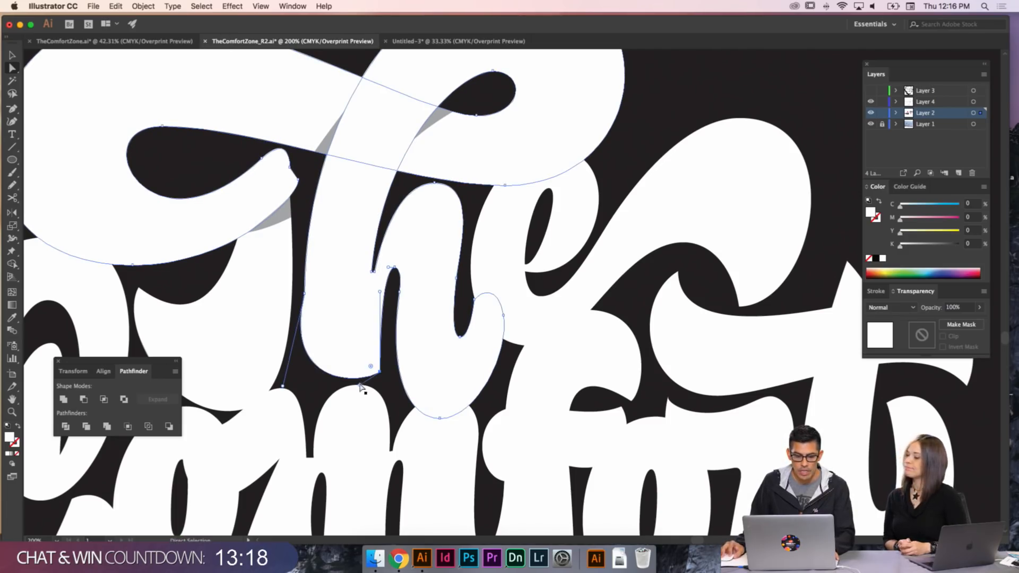
left_click_drag(359, 384, 363, 388)
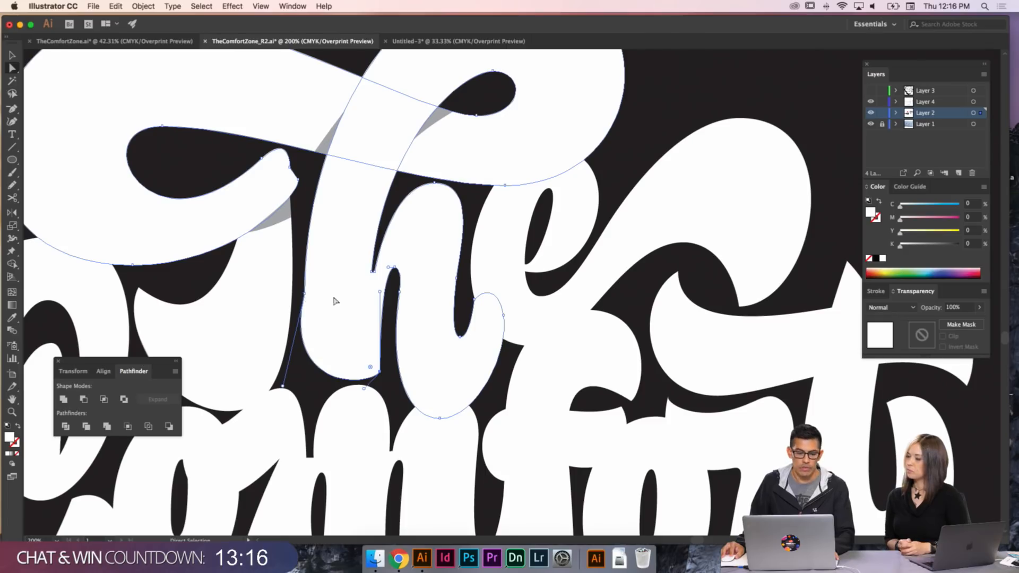
- Nudge the anchor on the outer edge of the h's stem slightly inward to soften the bulge
scroll(339, 301, "up", 3)
left_click_drag(303, 321, 307, 321)
key("super+shift+a")
left_click_drag(347, 247, 333, 253)
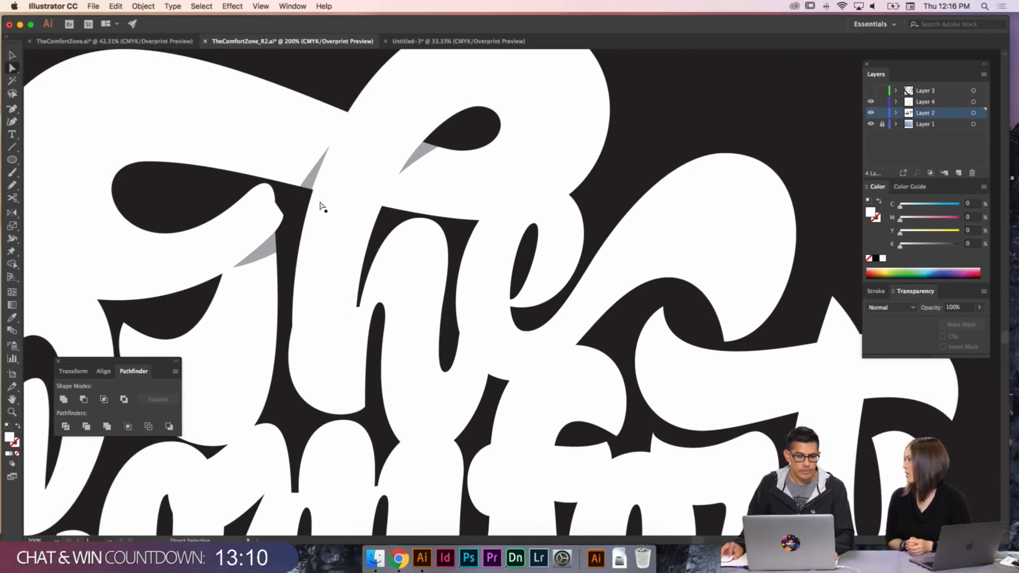
left_click(313, 187)
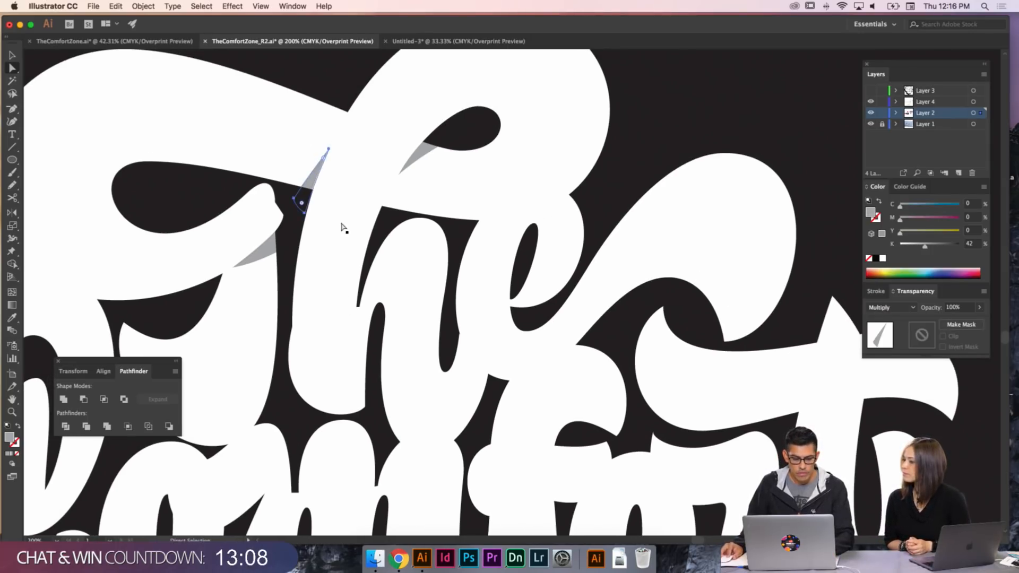
key("super+shift+a")
key("super+minus")
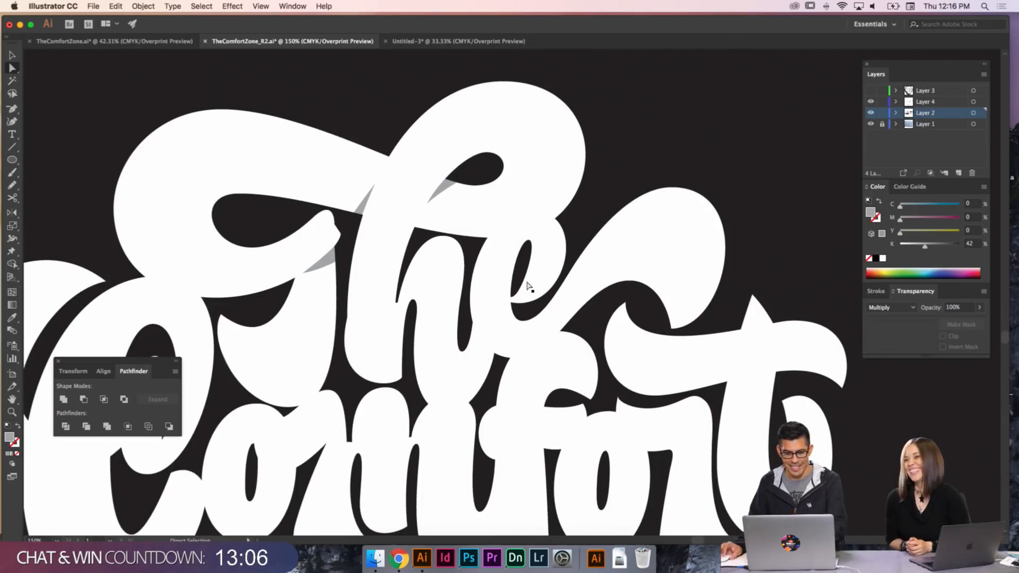
- Fine-tune the lower handle of the outer side anchor on the h's exit stroke
left_click(496, 344)
scroll(495, 345, "down", 1)
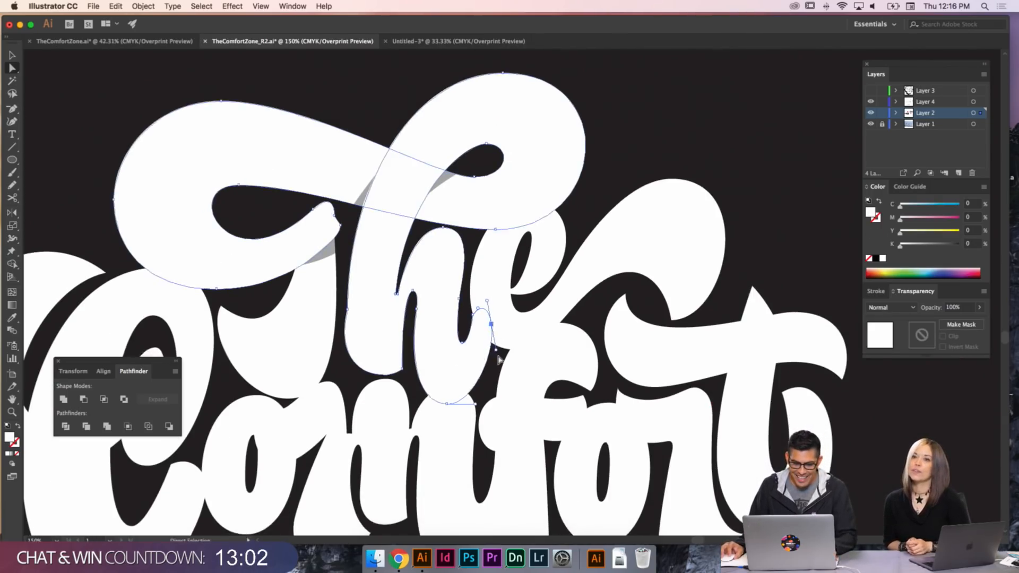
left_click(494, 352)
scroll(520, 366, "up", 1)
key("super+shift+a")
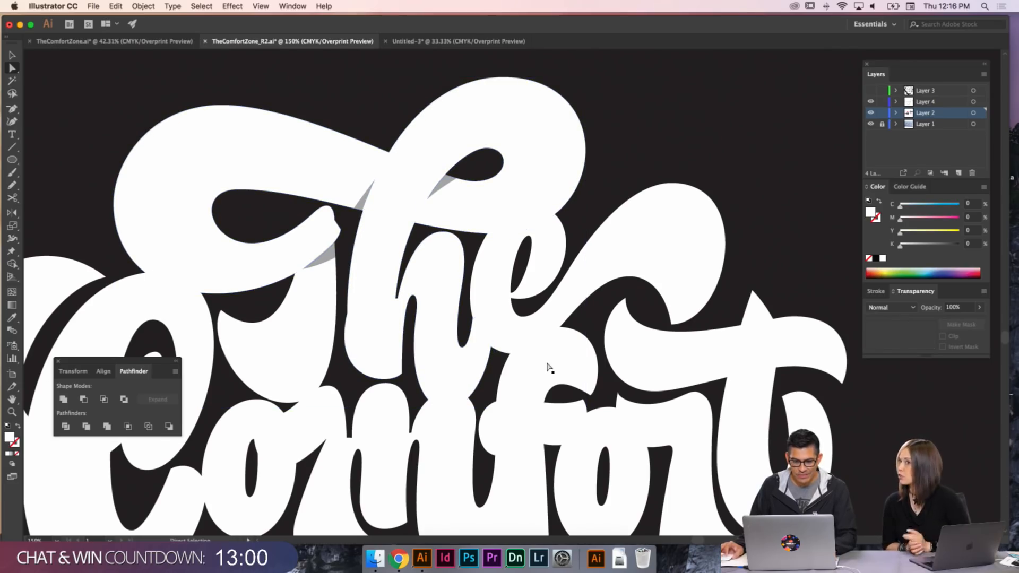
key("v")
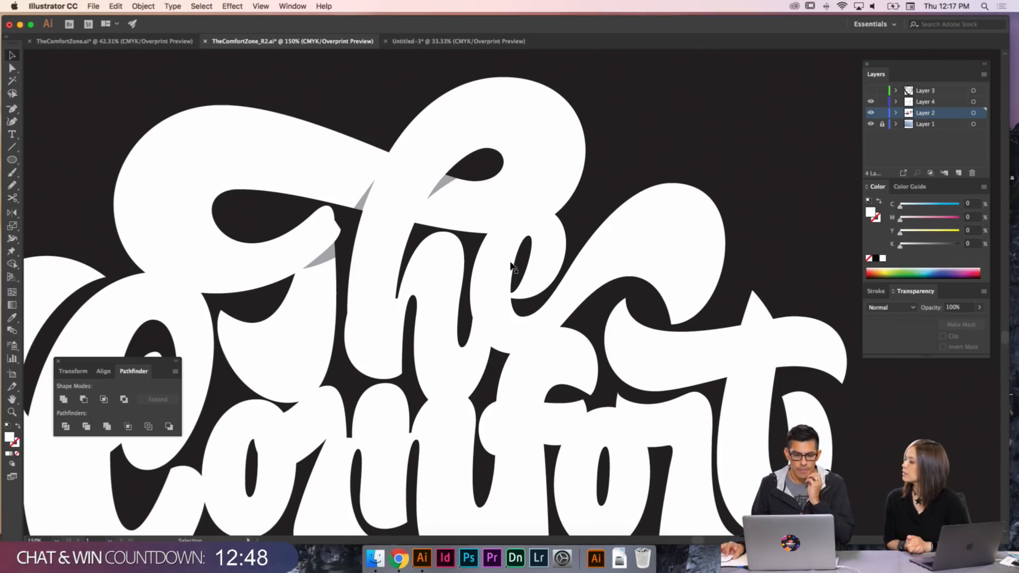
scroll(450, 227, "down", 3)
scroll(450, 227, "left", 2)
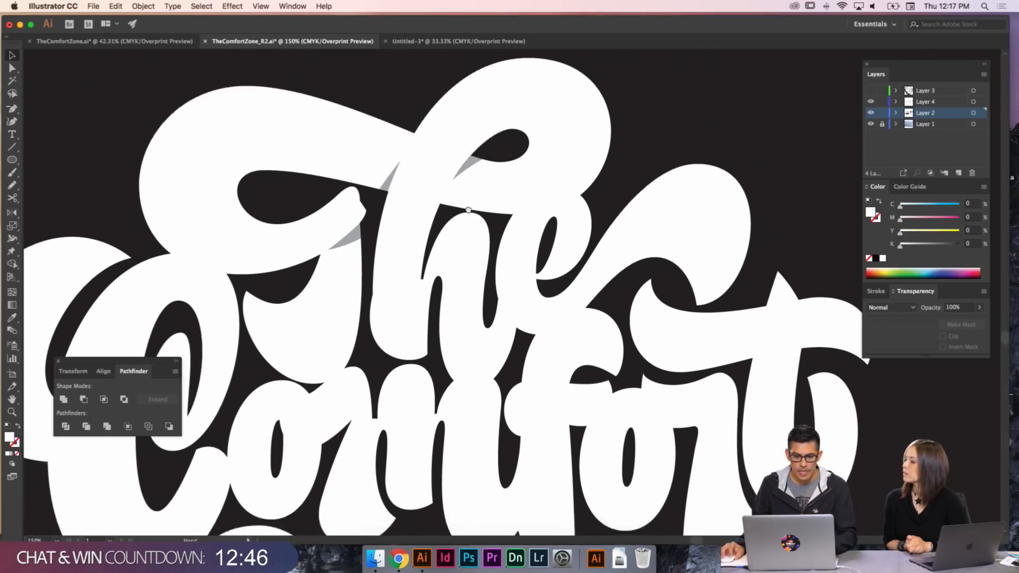
key("a")
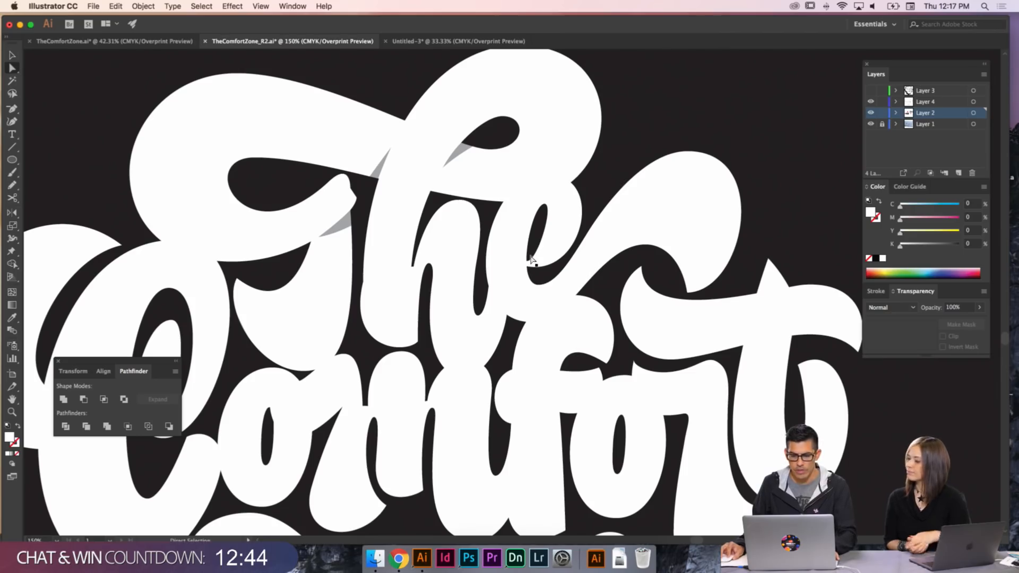
left_click(593, 281)
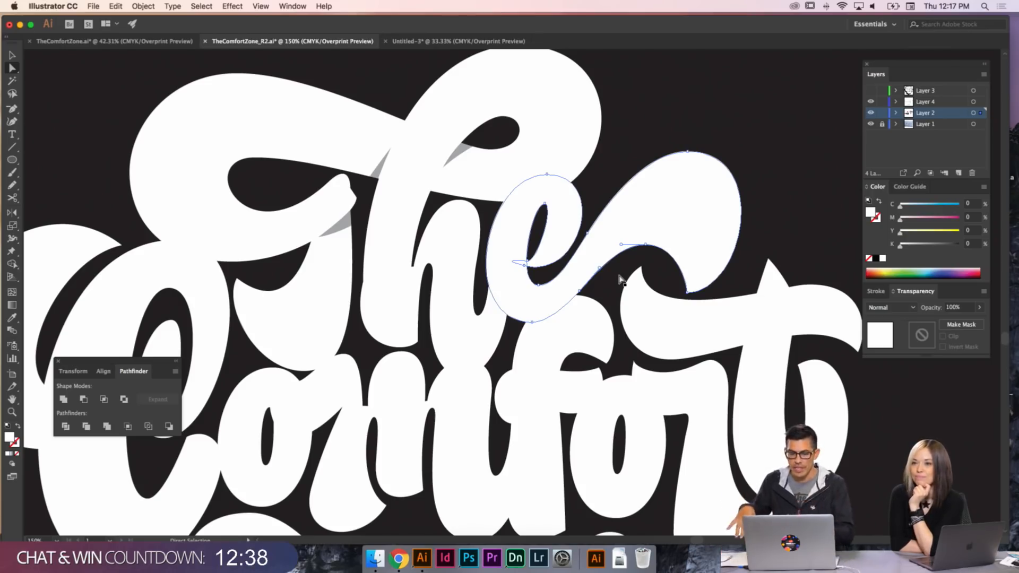
key("v")
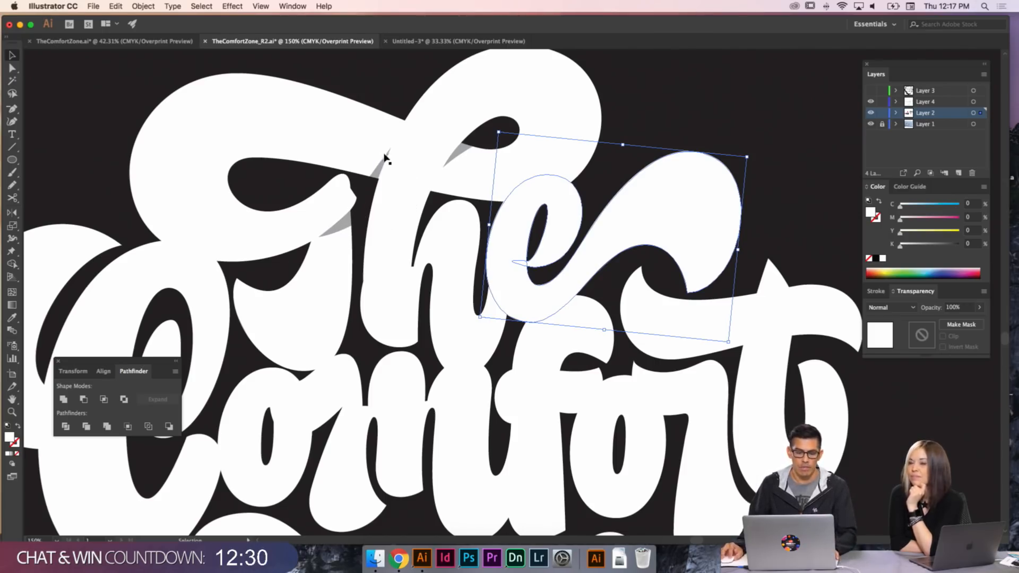
- Delete the gray shadow where the T's crossbar meets the h's stem to compare, and undo the deletion
left_click(378, 172)
key("Delete")
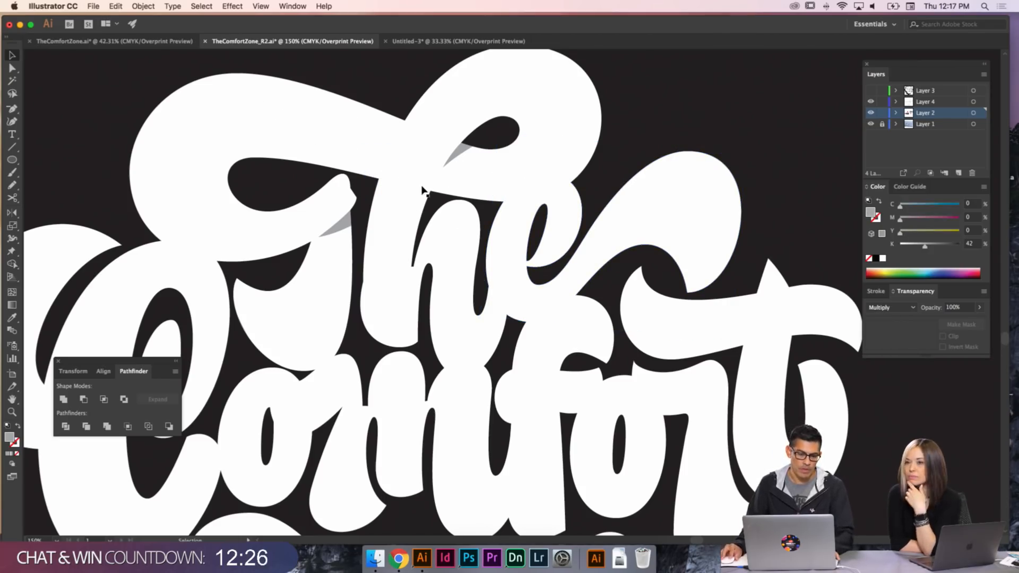
key("super+z")
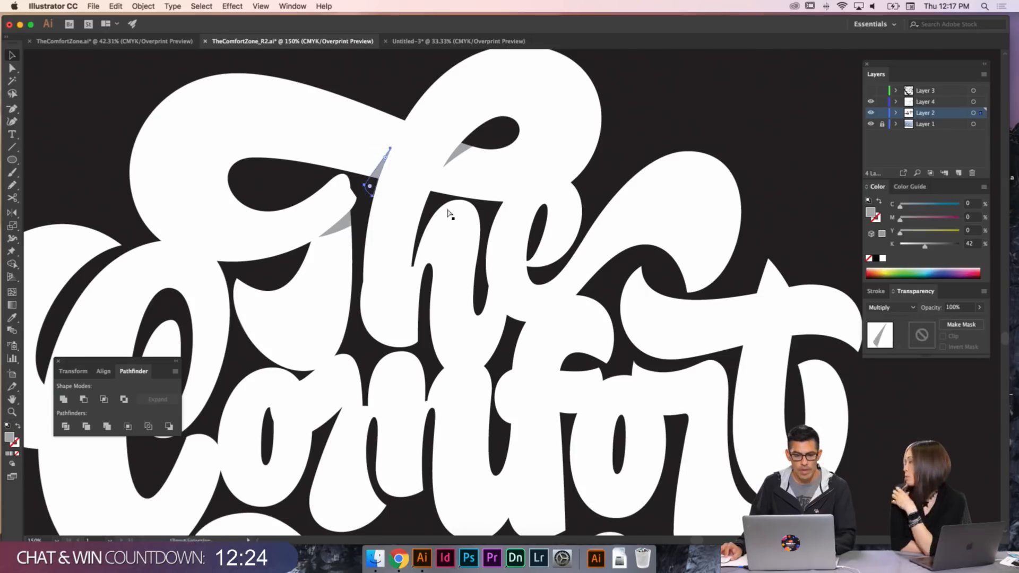
key("super+shift+a")
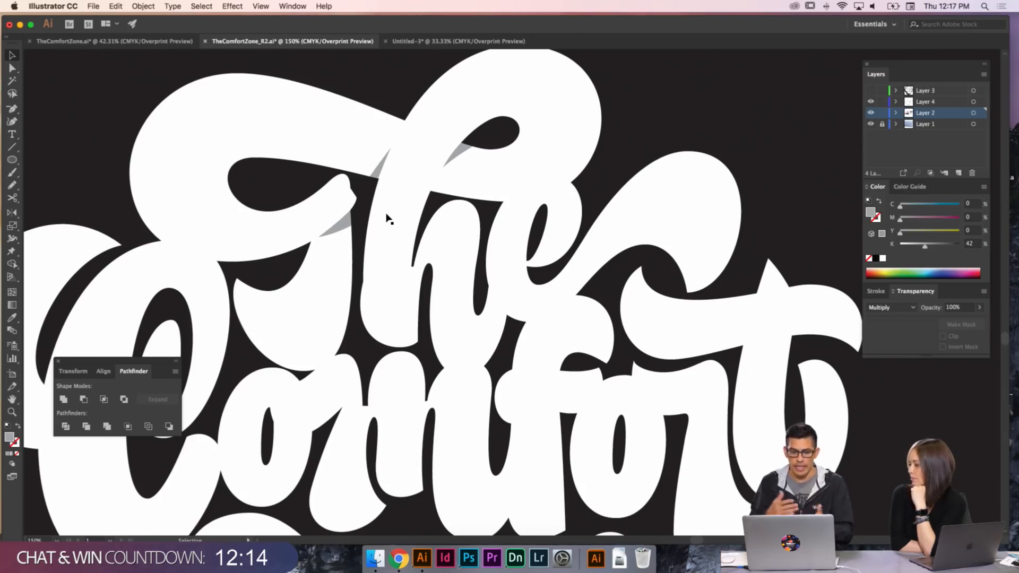
- Shift the upper anchor of the T's counter slightly inward and lengthen its outer handle to refine the curve
key("a")
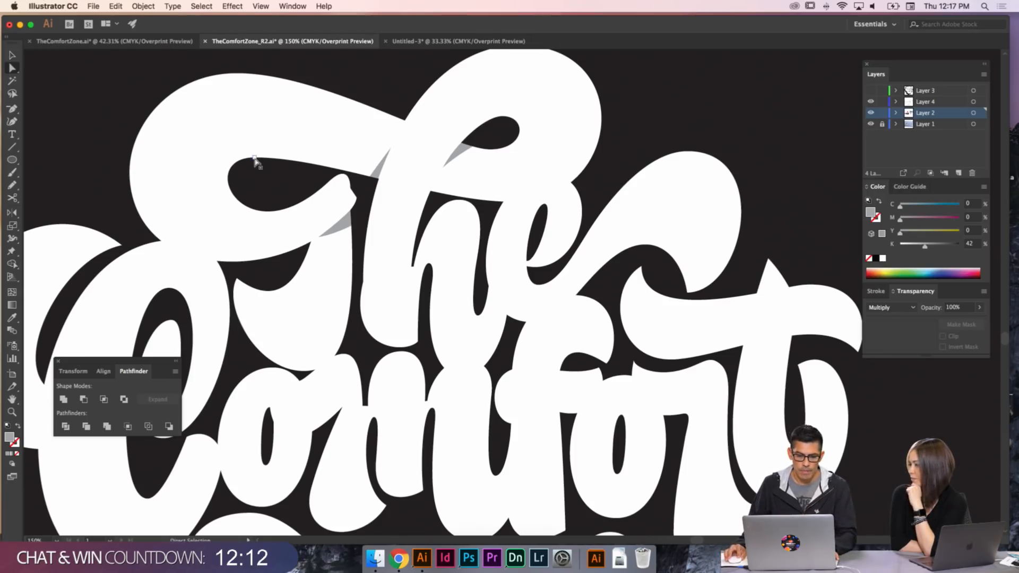
left_click(254, 158)
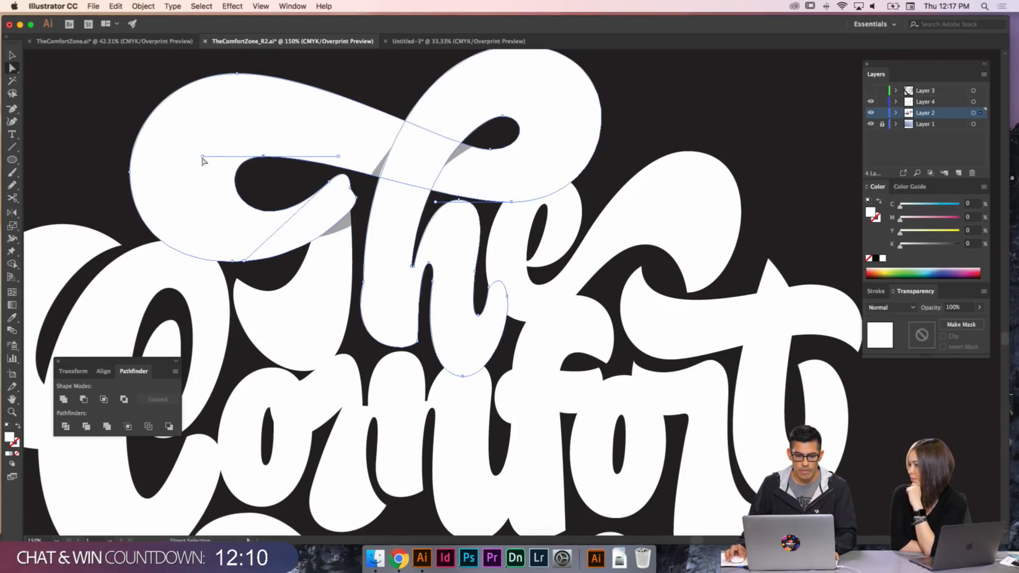
left_click_drag(202, 157, 197, 158)
key("super+shift+a")
- Draw a closed four-corner shape with the Pen tool over the overlap of the e's top and the h's loop
left_click_drag(506, 210, 473, 209)
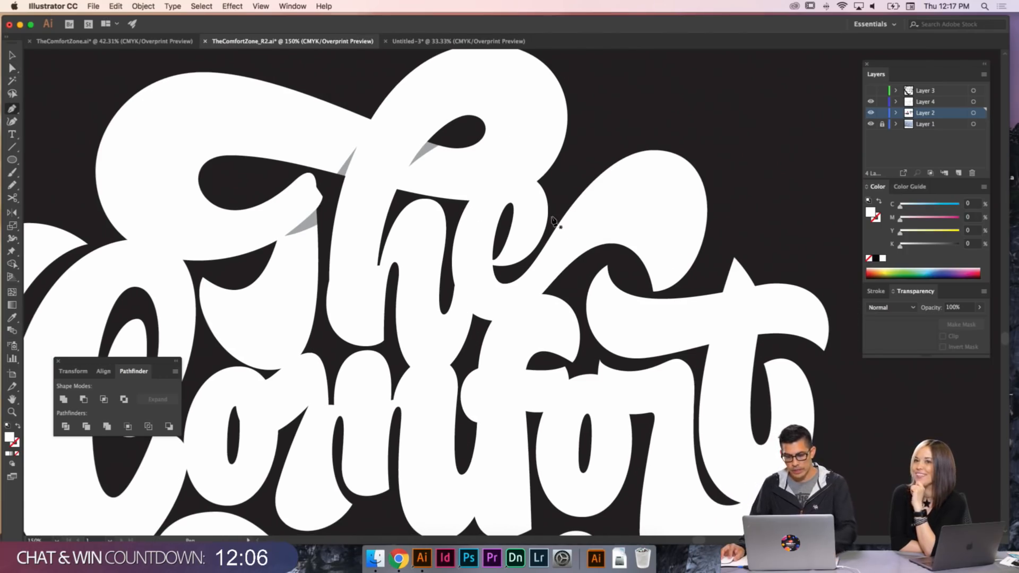
key("super+=")
left_click_drag(560, 176, 552, 208)
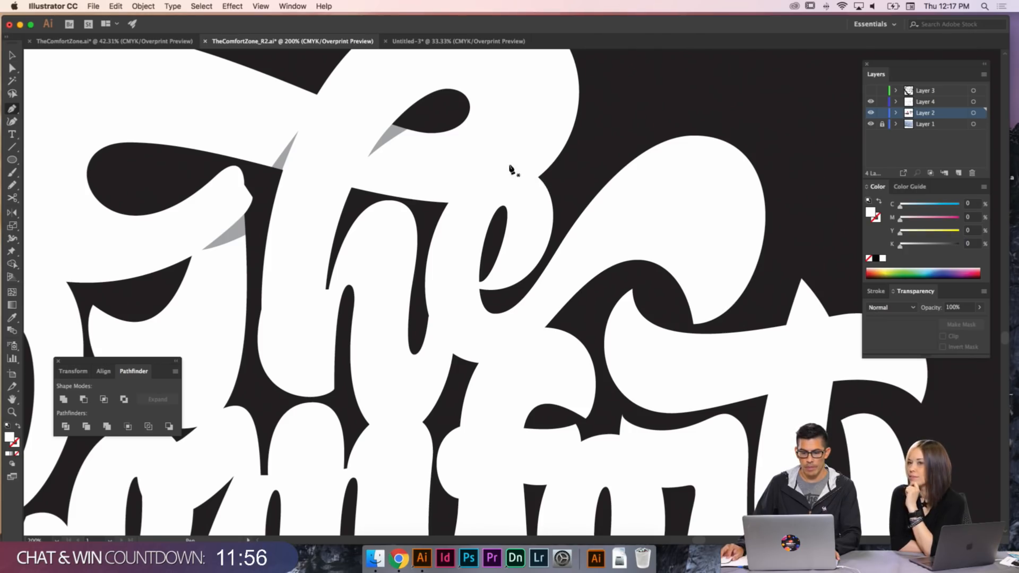
key("super+equal")
left_click_drag(559, 142, 564, 192)
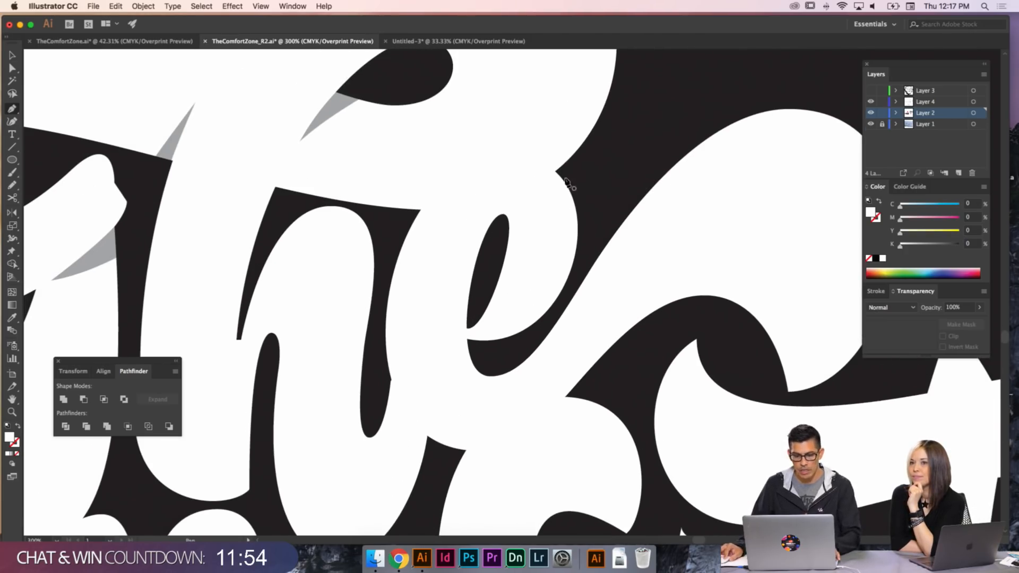
key("super+equal")
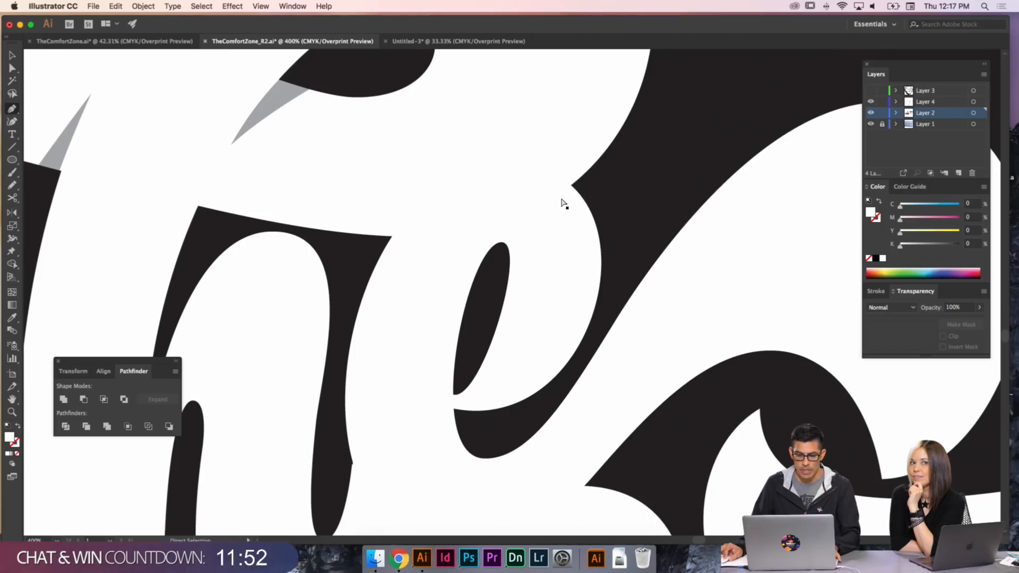
left_click(563, 204, "super")
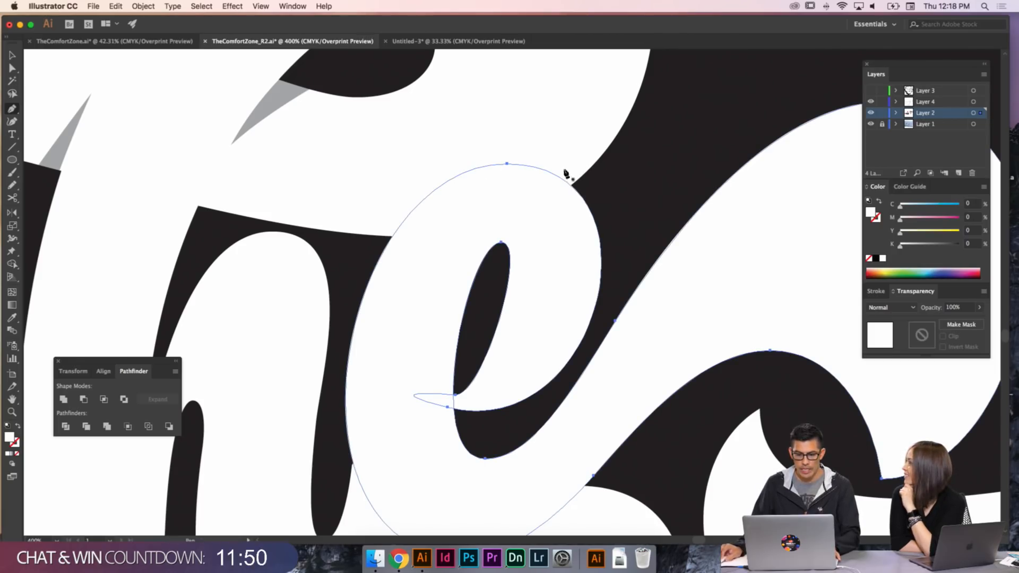
left_click(590, 196)
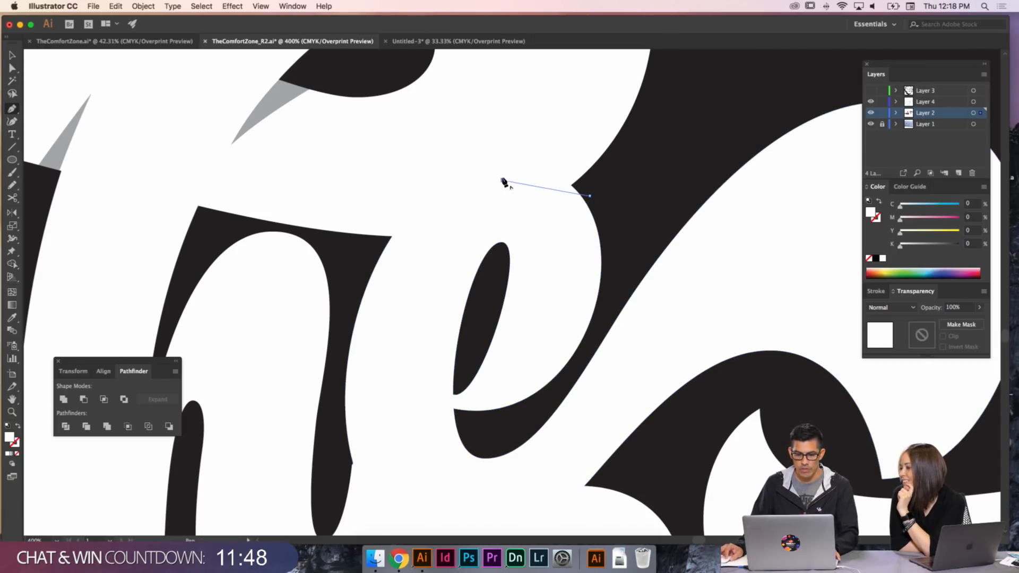
left_click(503, 180)
left_click(503, 169)
left_click(636, 159)
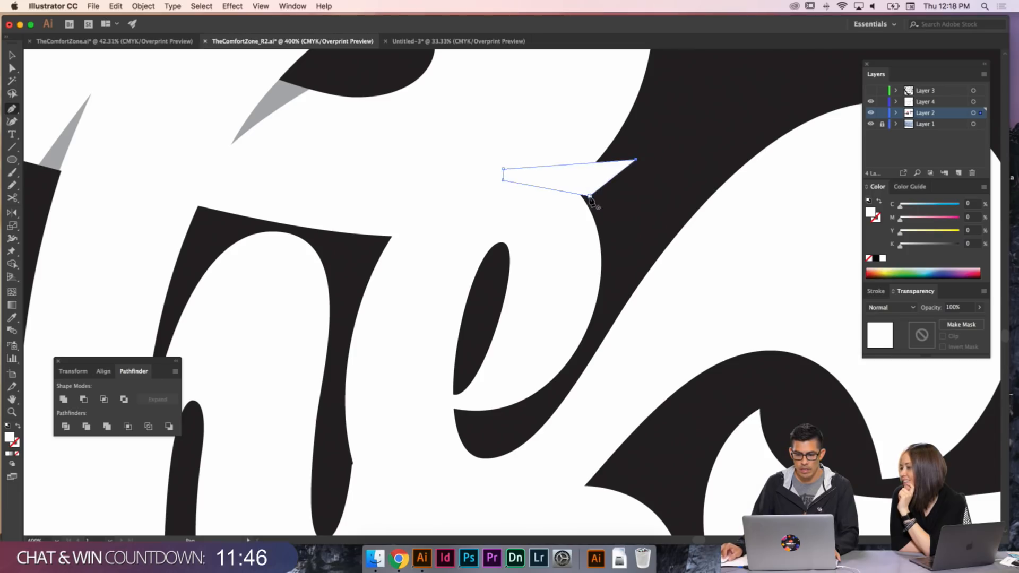
left_click(589, 196)
- Apply the existing shadow's gray Multiply appearance to the new four-corner shape with the Eyedropper
key("i")
left_click(292, 86)
key("v")
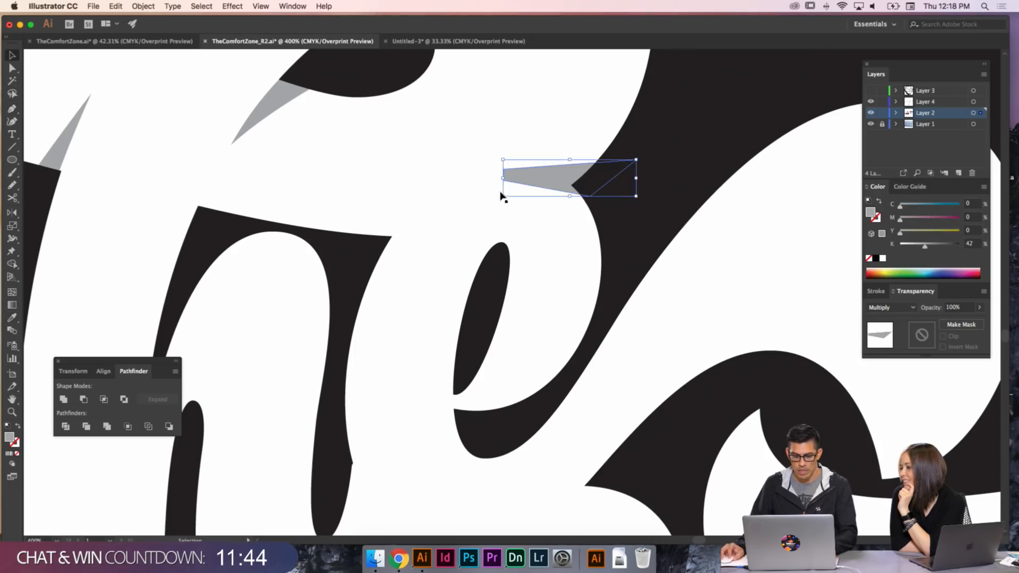
- Bring the letter e in front of the new shadow shape
left_click(525, 218)
left_click(559, 246)
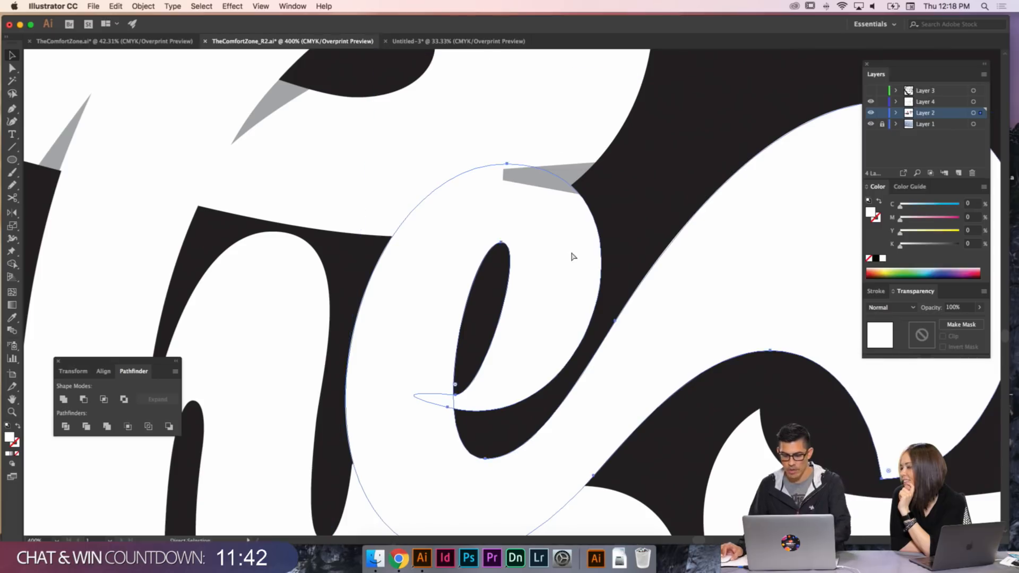
key("super+shift+bracketright")
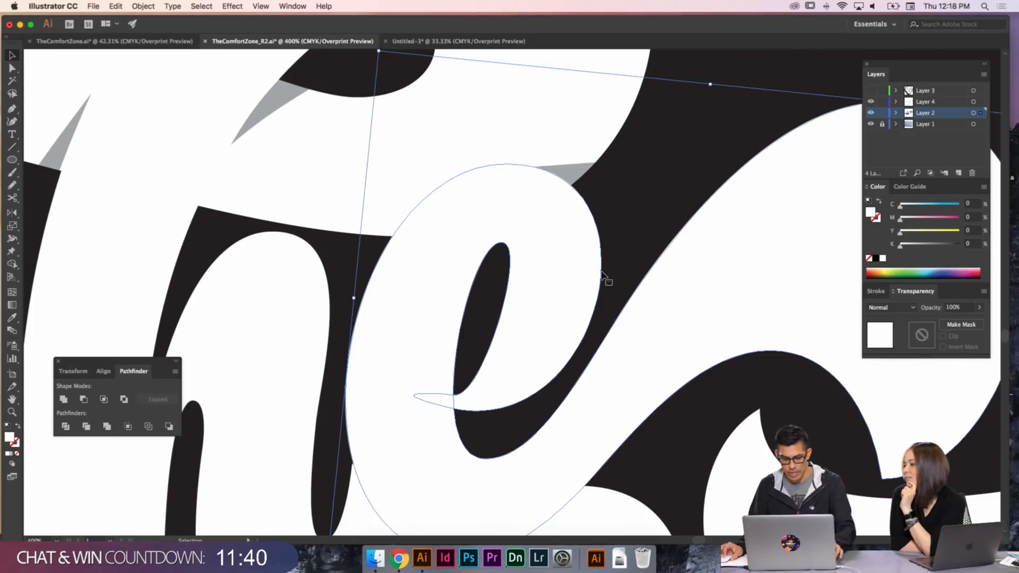
key("super+bracketleft")
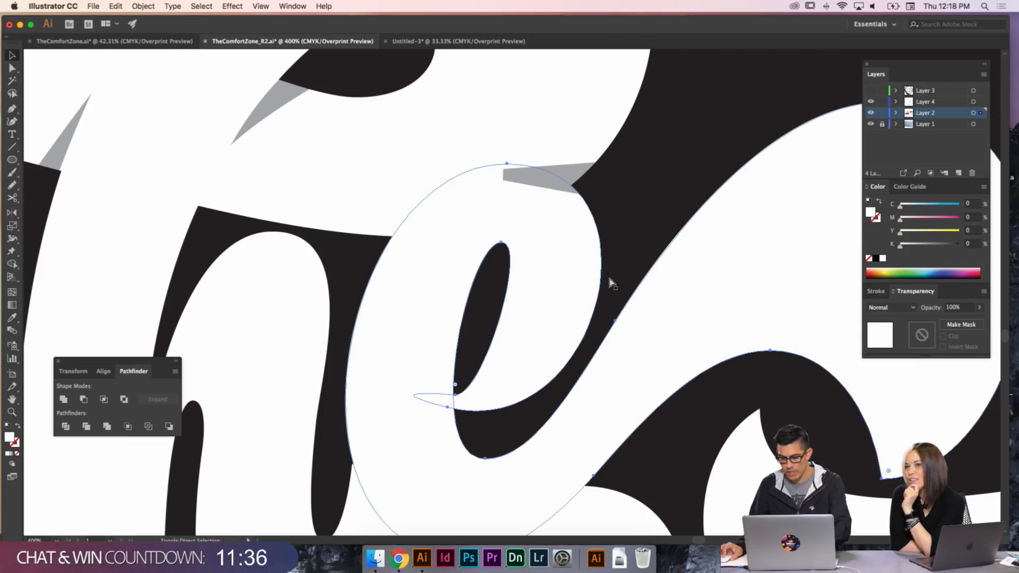
key("super+bracketright")
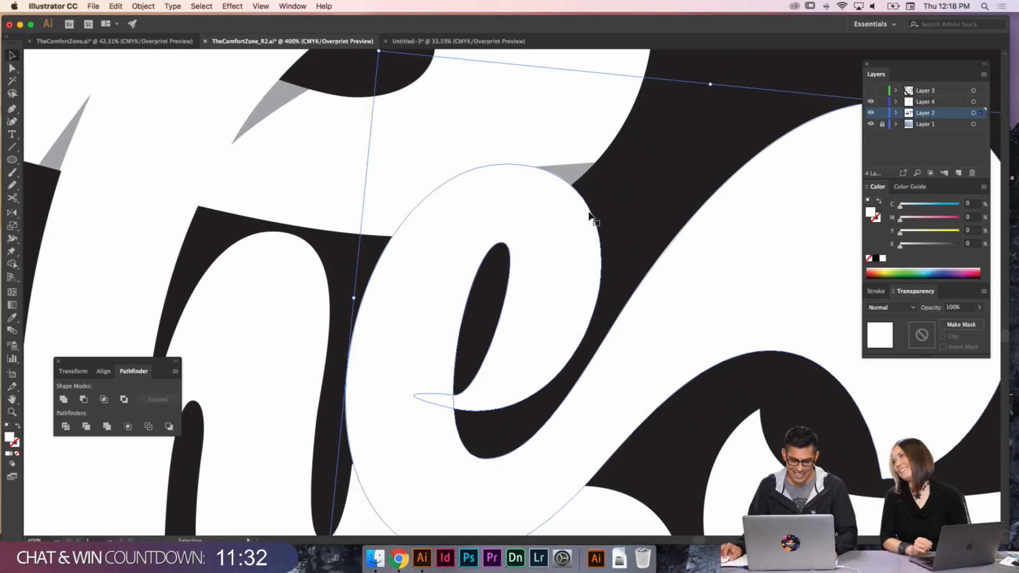
- Move the outer corner of the e's shadow slightly inward and convert it to a smooth point with curved sides
key("a")
left_click(569, 168)
left_click(589, 171)
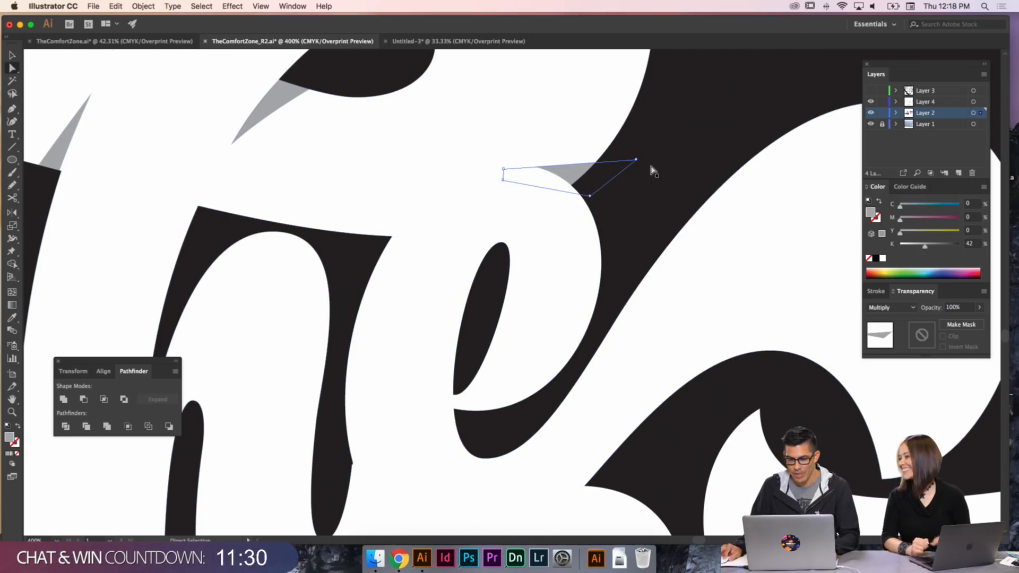
key("shift+c")
left_click_drag(628, 178, 657, 200)
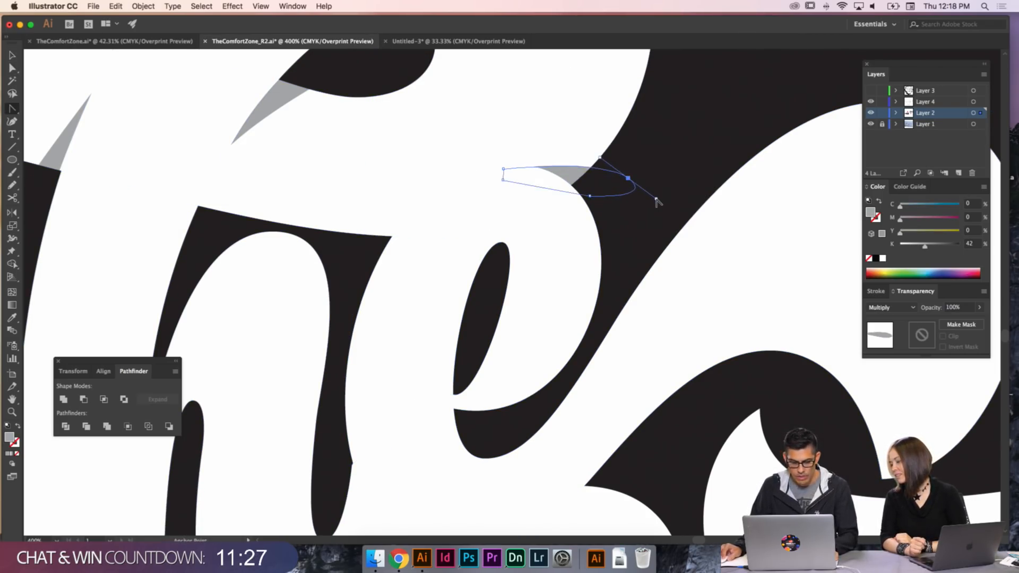
left_click(619, 207, "super")
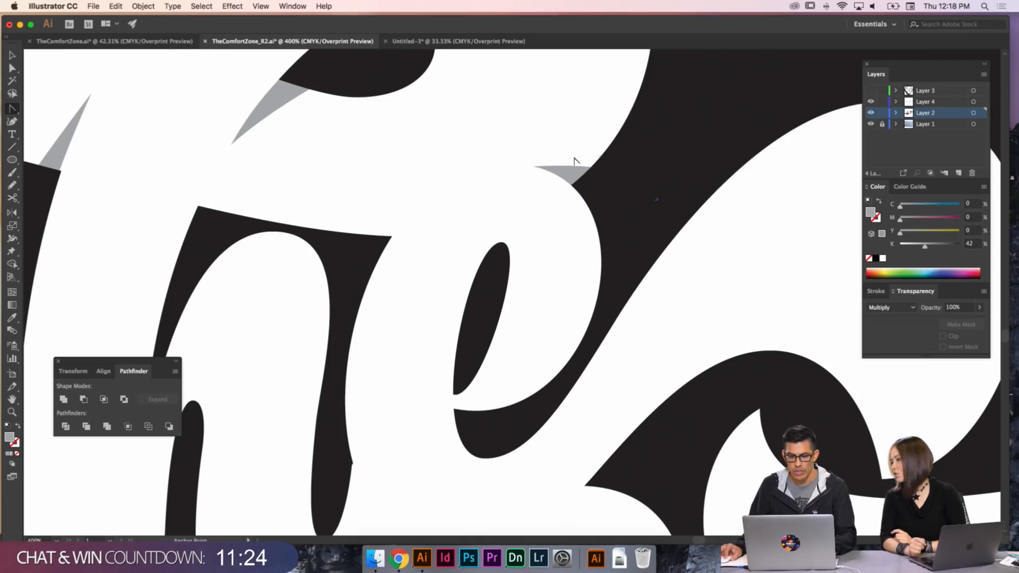
left_click_drag(590, 168, 604, 173)
key("z")
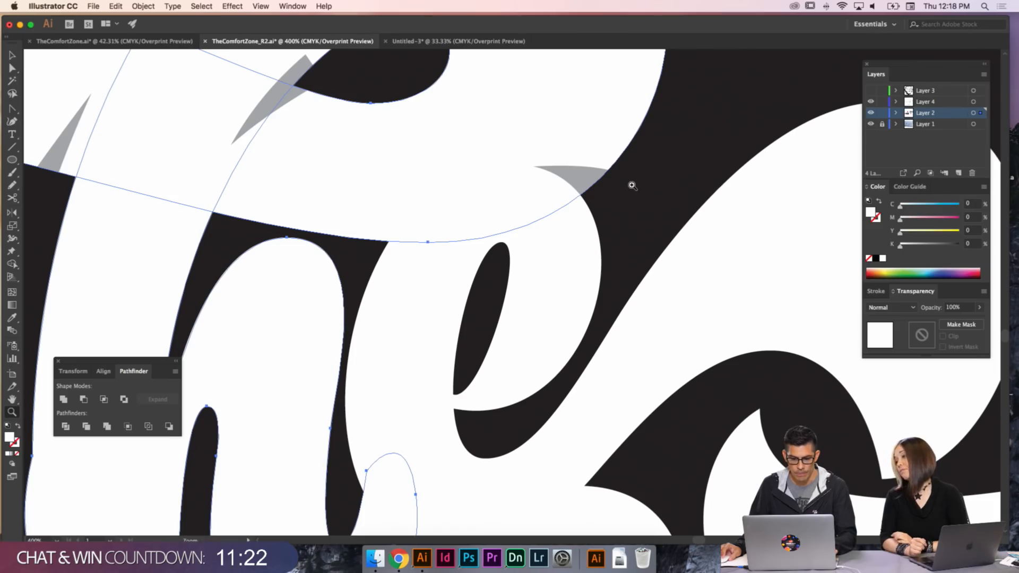
key("super+z")
key("super+z")
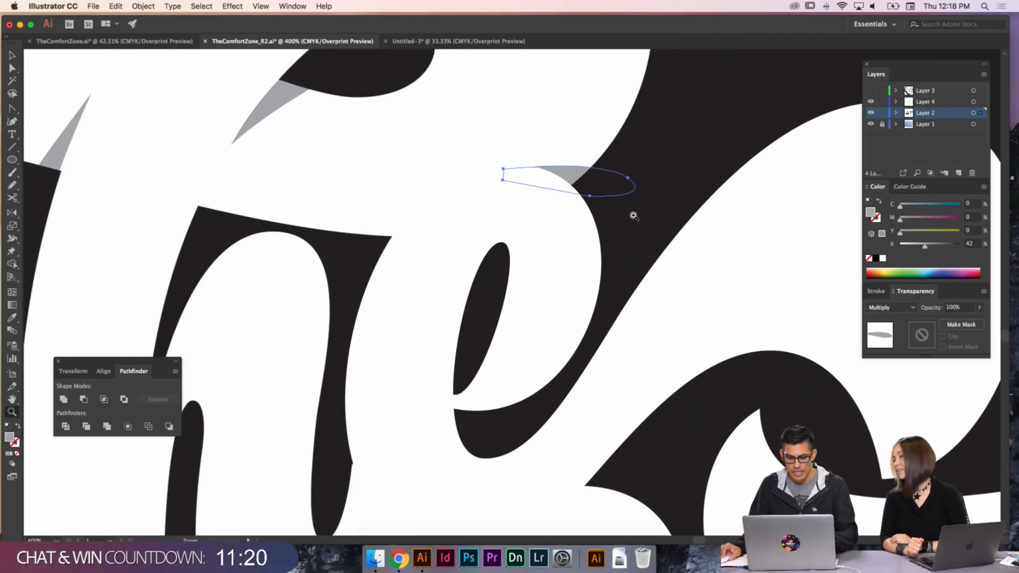
- Reshape the e's shadow by moving its inner upper and lower outer anchors outward and adjusting the outer curve into a thin taper
key("super+shift+a")
key("a")
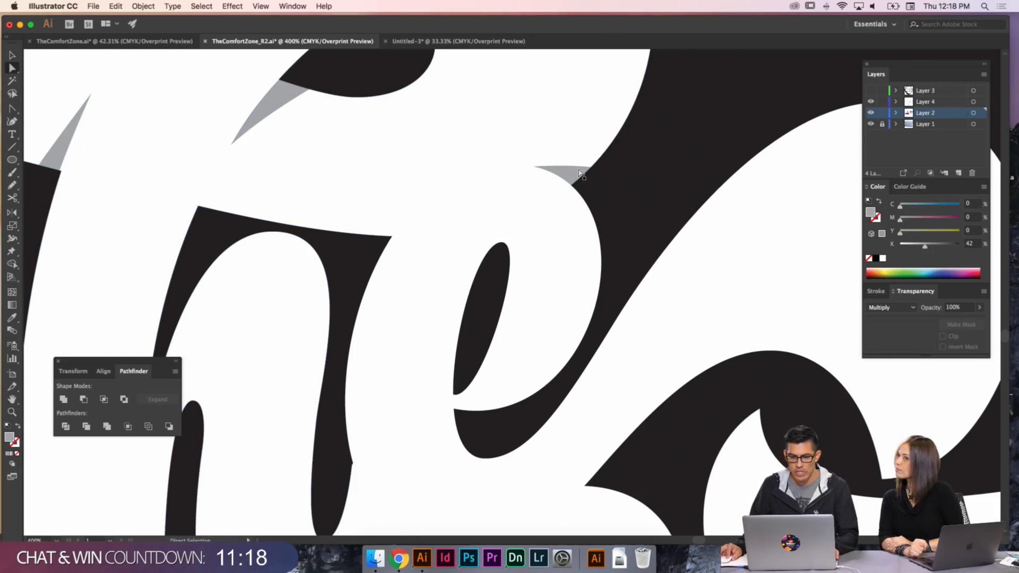
left_click(579, 173)
left_click_drag(502, 170, 507, 162)
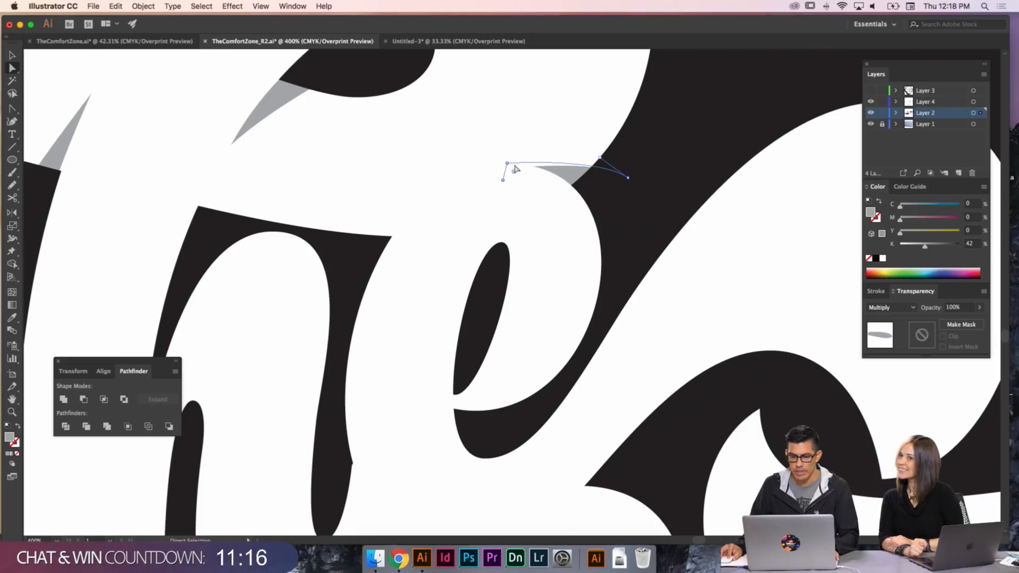
left_click_drag(591, 196, 585, 210)
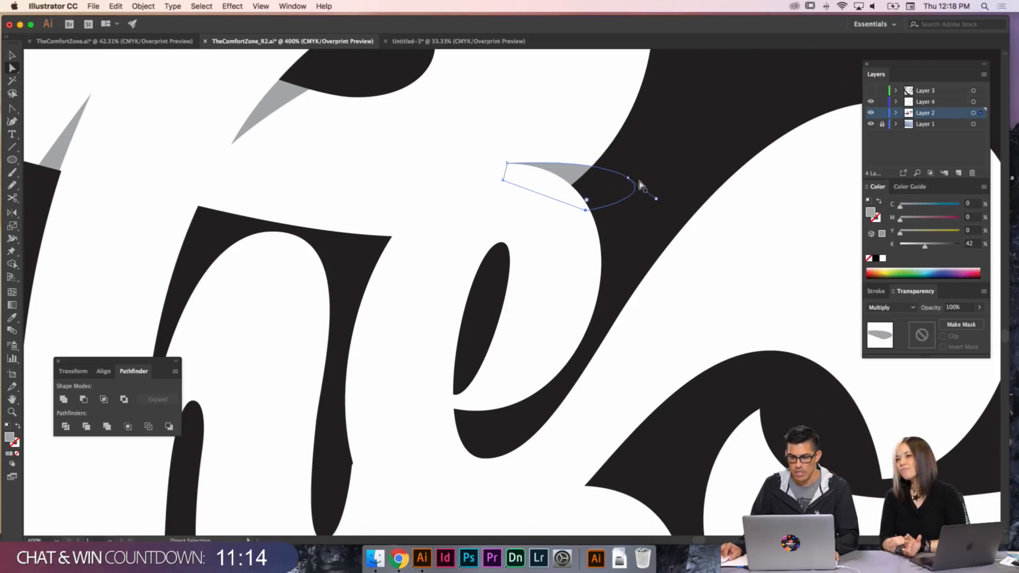
left_click_drag(628, 178, 570, 149)
left_click(630, 216)
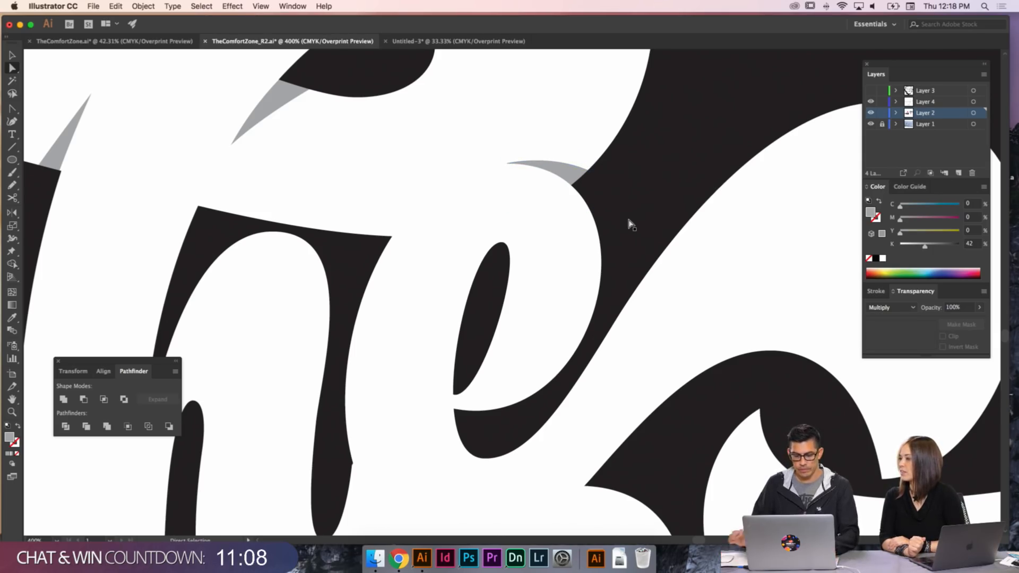
- Remove the e's new shadow to compare the lettering without it, and restore it in the same place
key("v")
key("super+minus")
key("super+minus")
key("super+minus")
scroll(636, 228, "down", 3)
scroll(637, 229, "left", 4)
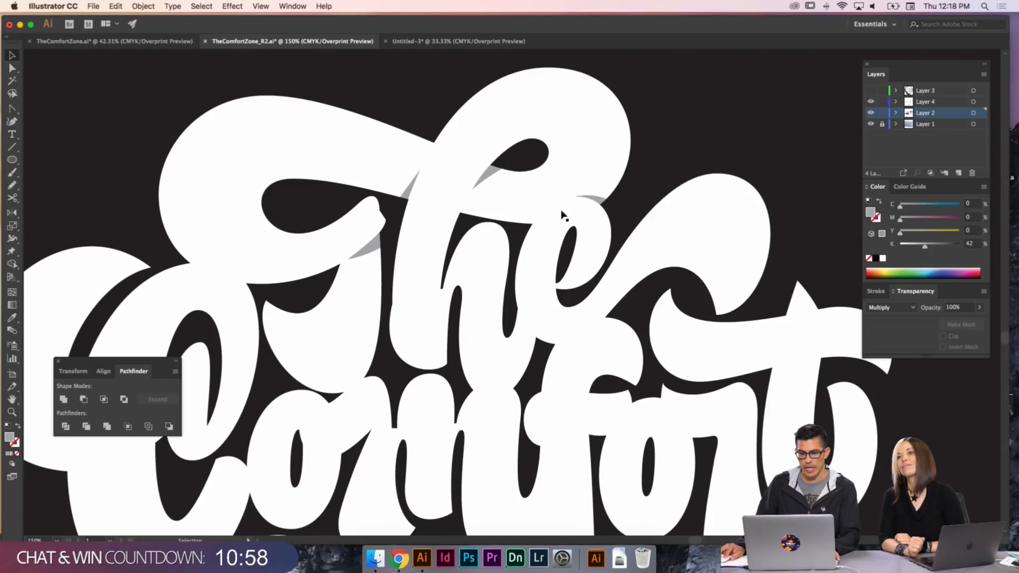
key("a")
left_click(601, 206)
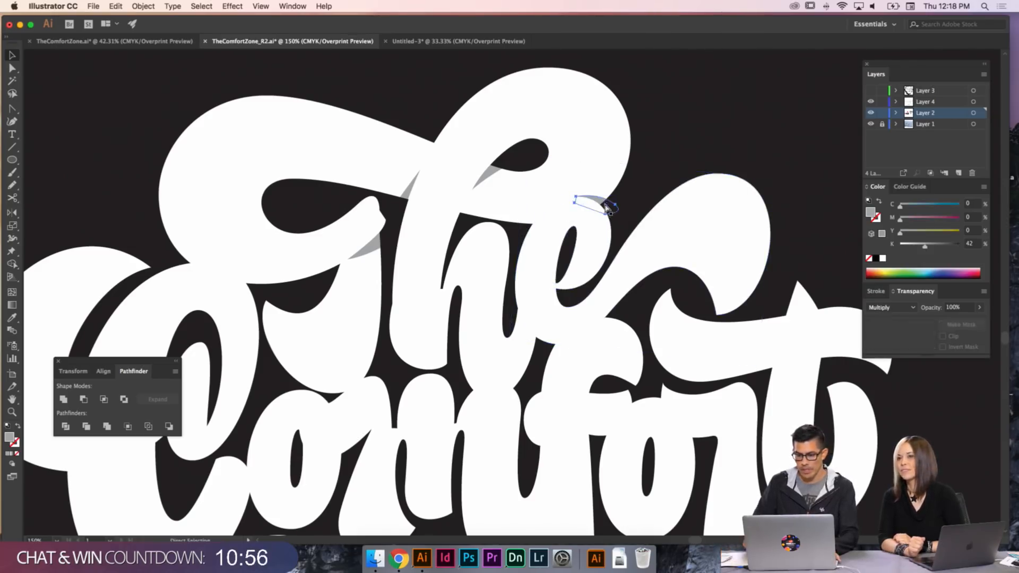
key("super+x")
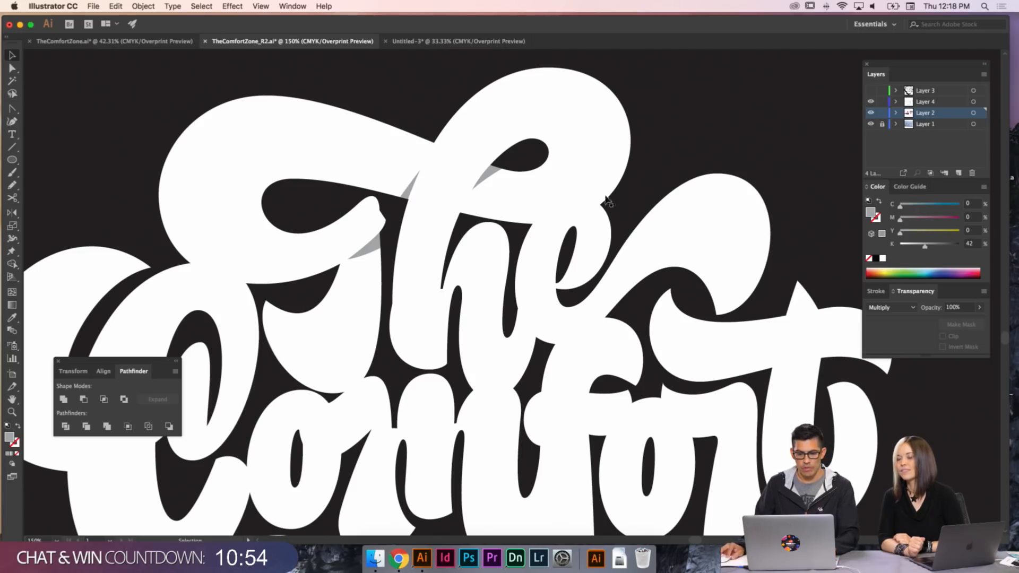
key("super+f")
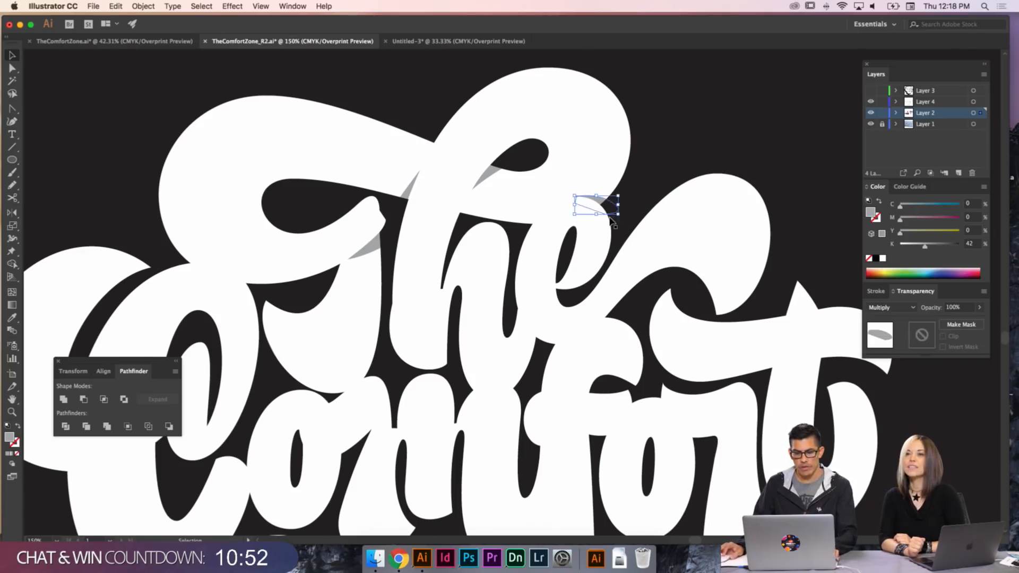
- Move the anchor on the underside of the e's exit stroke slightly down and outward, where it crosses the f
left_click(676, 283)
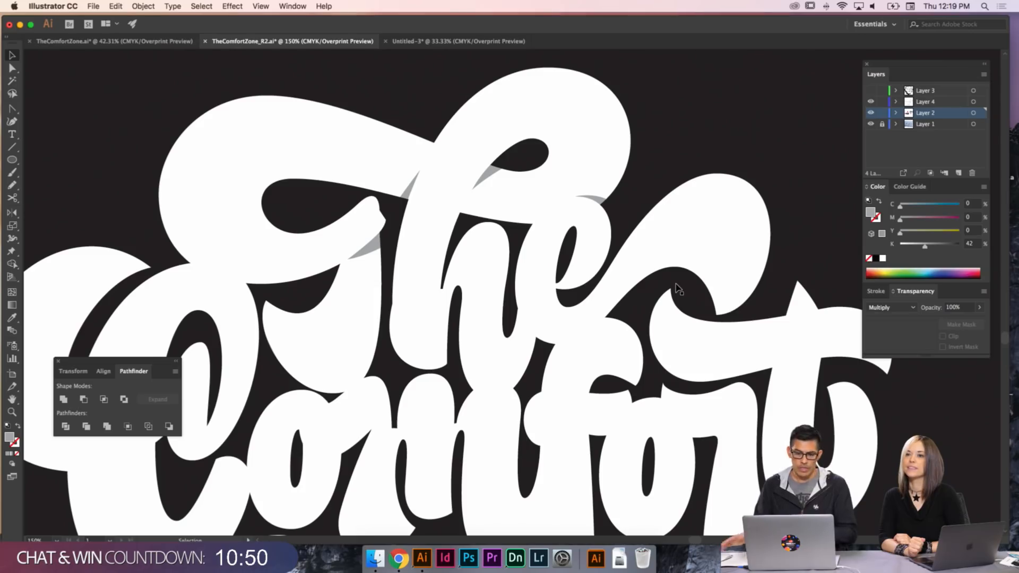
key("a")
left_click(645, 307)
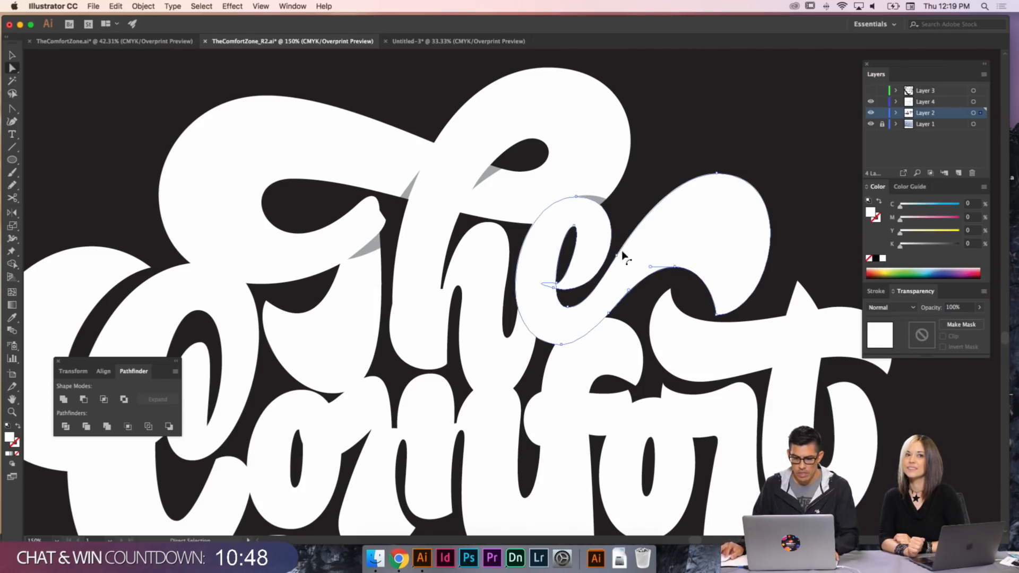
left_click_drag(608, 314, 614, 321)
left_click(626, 320, "super")
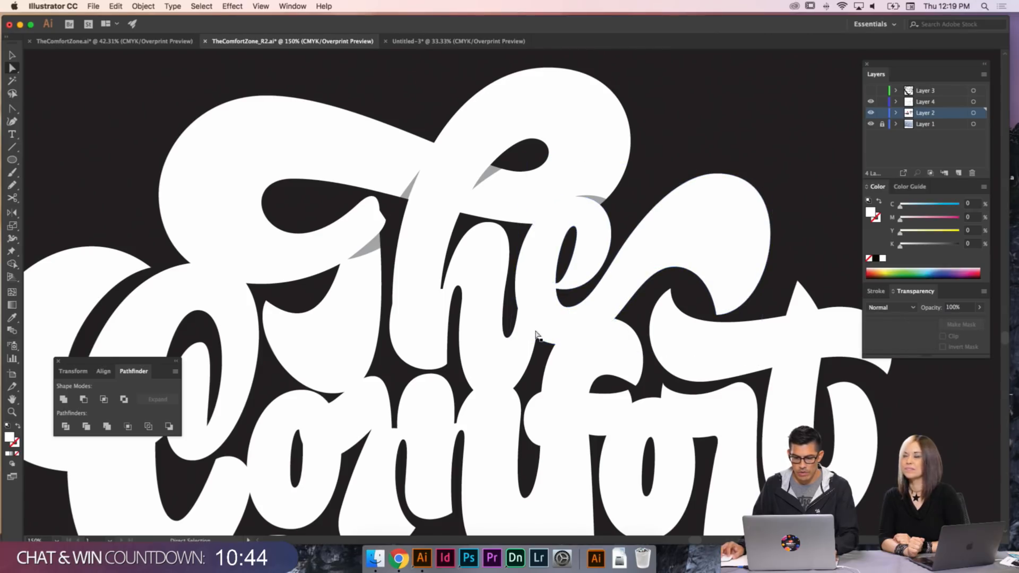
- Lower the e's bottom anchor slightly and pull down the adjacent exit-stroke handle to round the base of its bowl
left_click(561, 341)
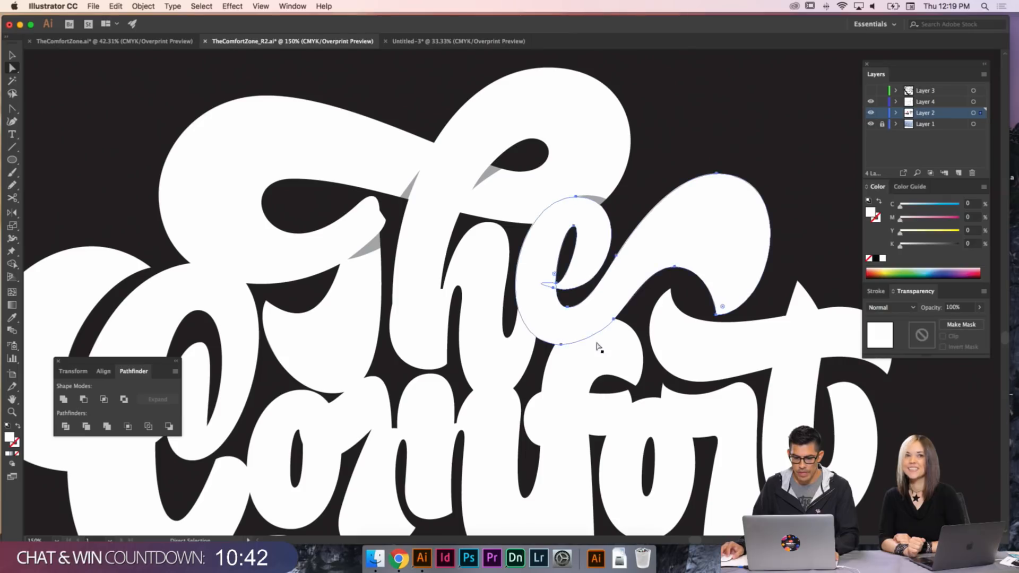
left_click_drag(561, 345, 561, 345)
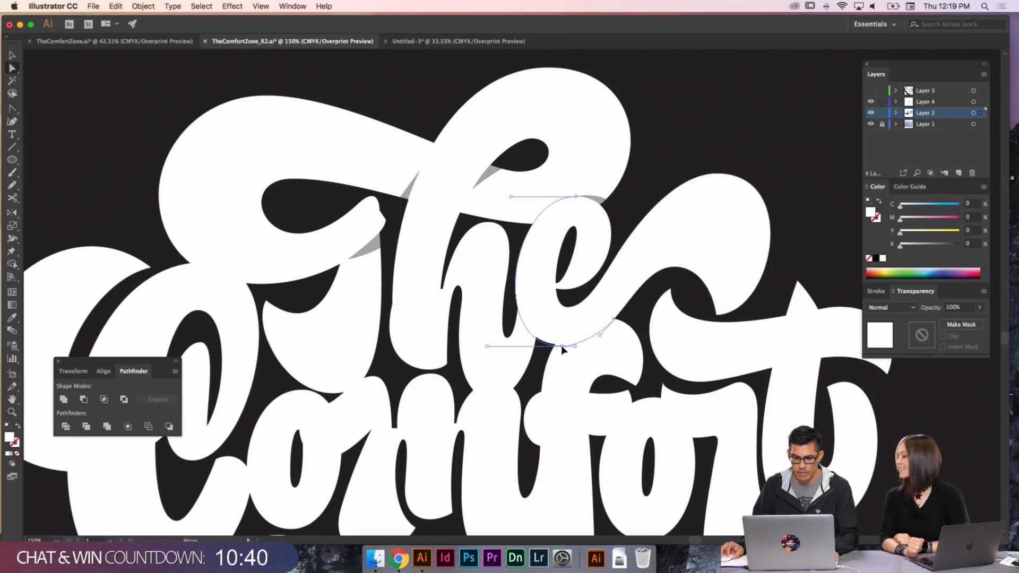
left_click(597, 342, "super")
left_click(616, 322)
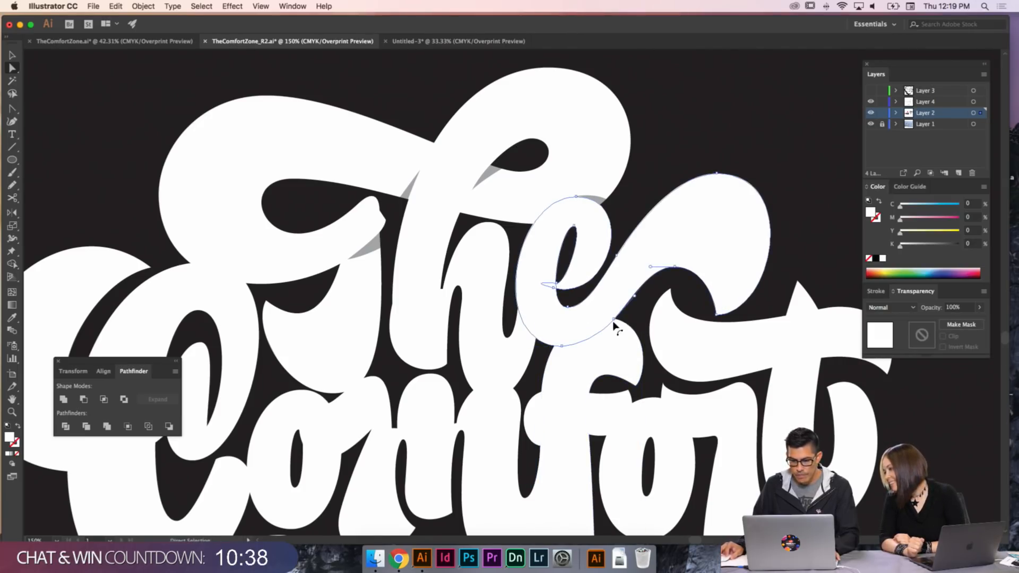
left_click_drag(601, 336, 600, 340)
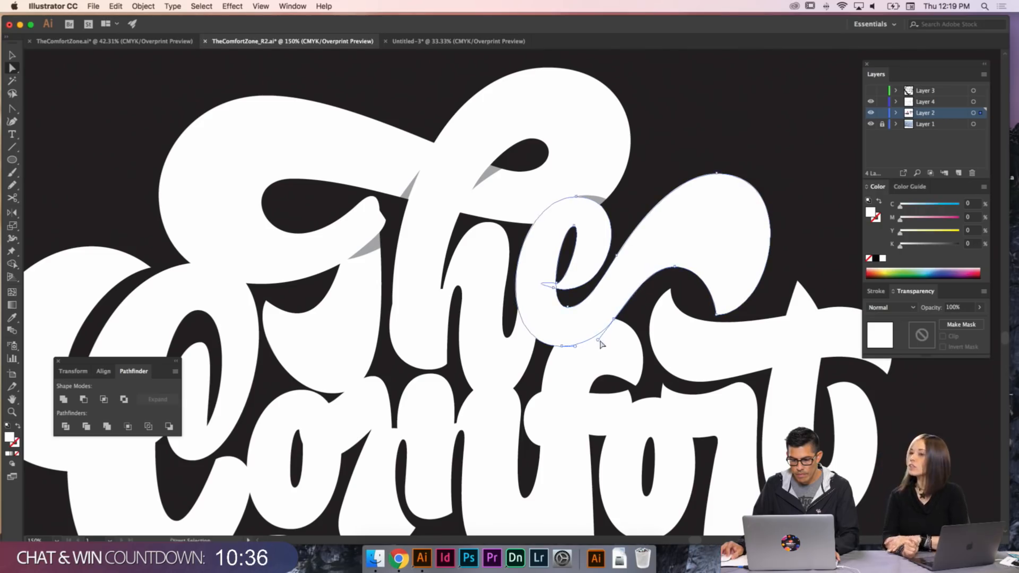
key("super+shift+a")
- Move the tip of the T's lower stem terminal slightly inward and adjust the tip and bottom handles for a fuller outer curve
key("super+equal")
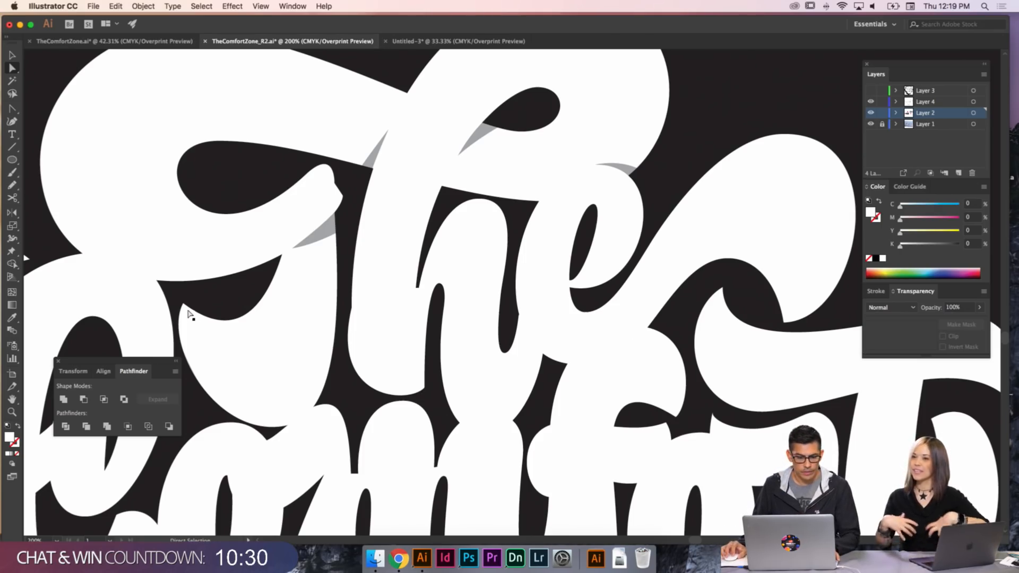
left_click_drag(183, 304, 190, 302)
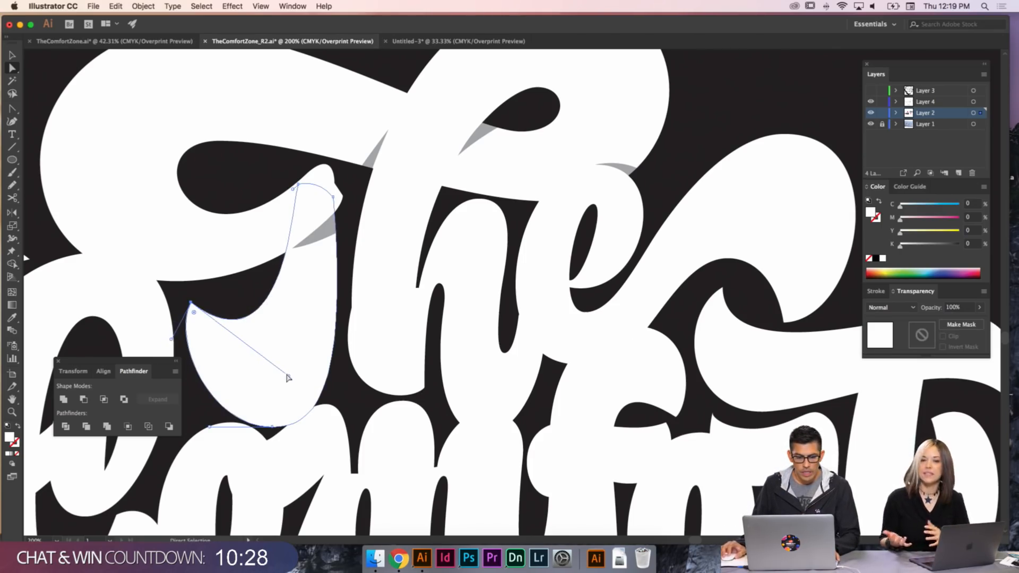
left_click_drag(286, 374, 357, 266)
left_click_drag(234, 260, 229, 223)
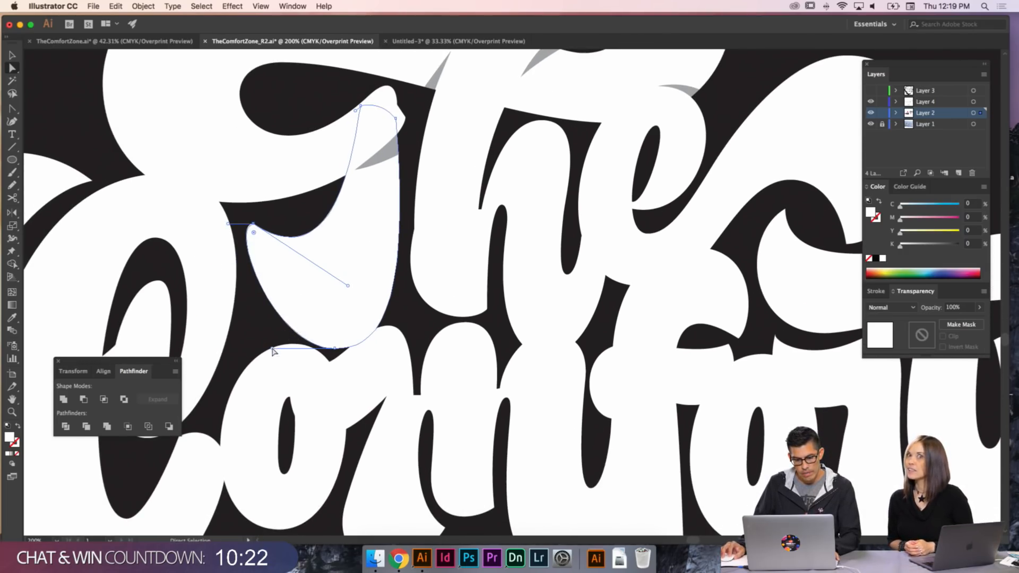
left_click_drag(273, 349, 259, 349)
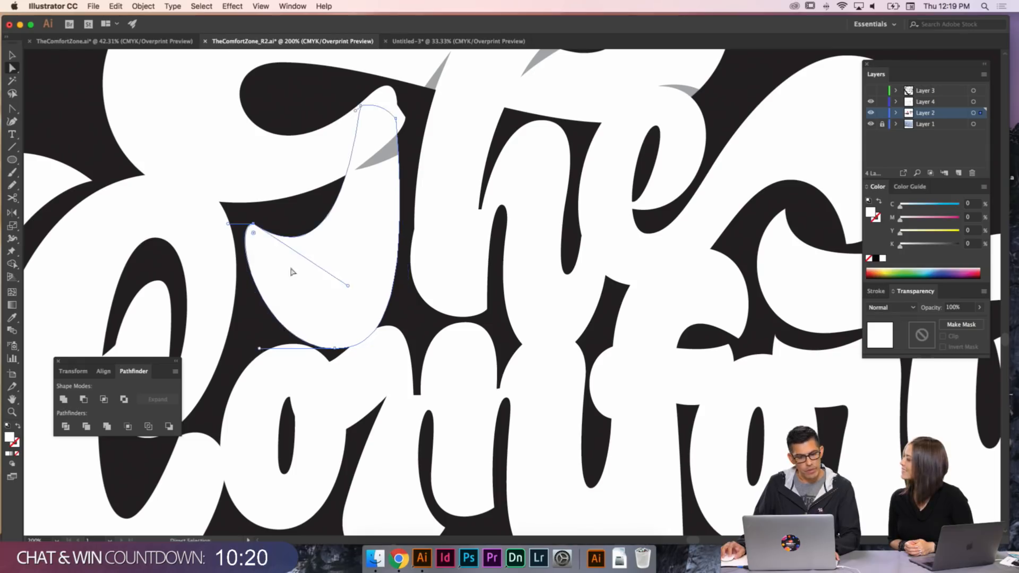
left_click(254, 226)
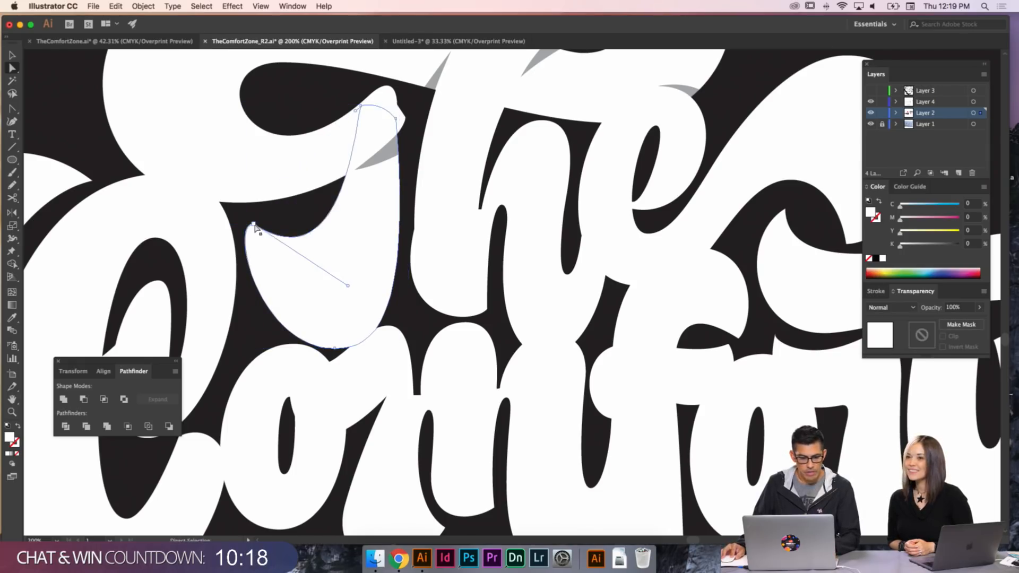
left_click_drag(254, 225, 228, 246)
left_click(335, 289)
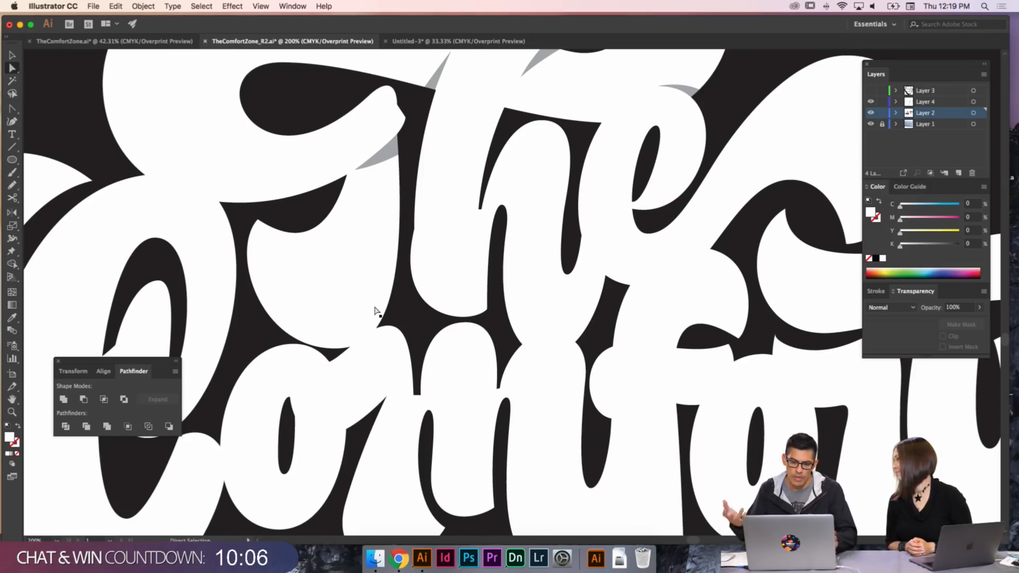
- Examine the overall lettering and inspect the outline anchors of the h's left stem
left_click(583, 326)
key("super+minus")
key("super+minus")
left_click_drag(618, 330, 586, 213)
key("v")
left_click_drag(672, 323, 657, 296)
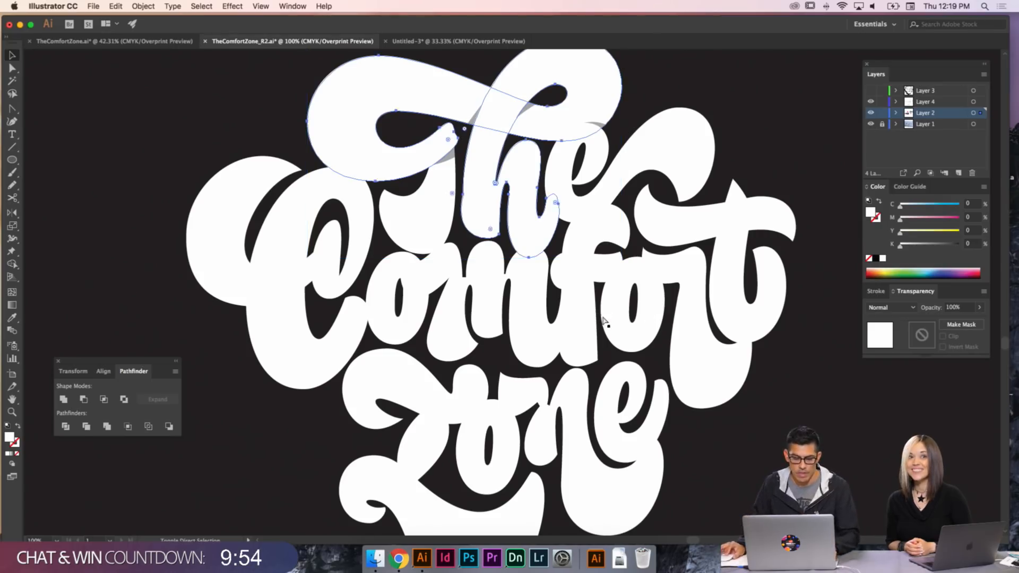
left_click(541, 288)
key("a")
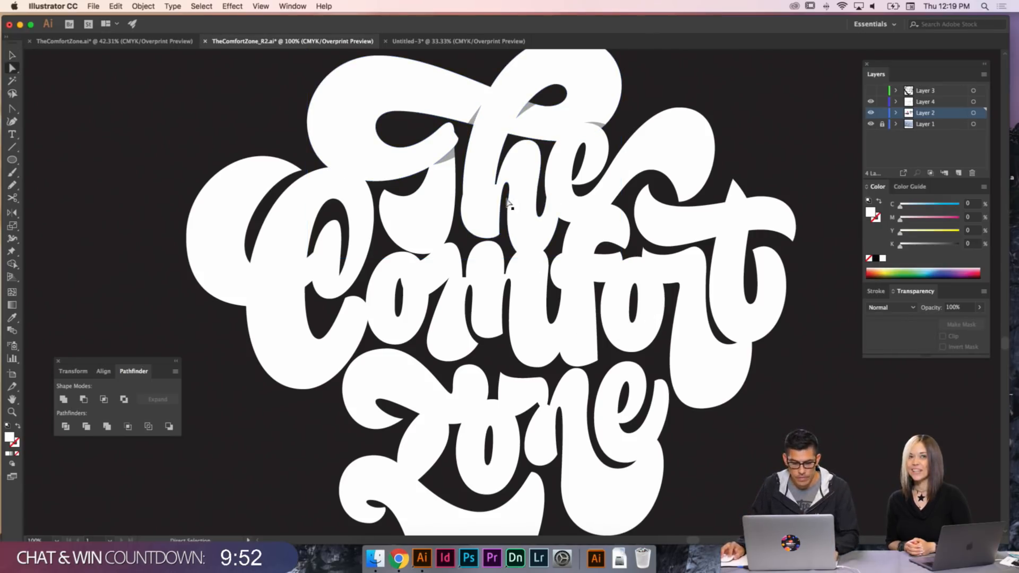
left_click(467, 197)
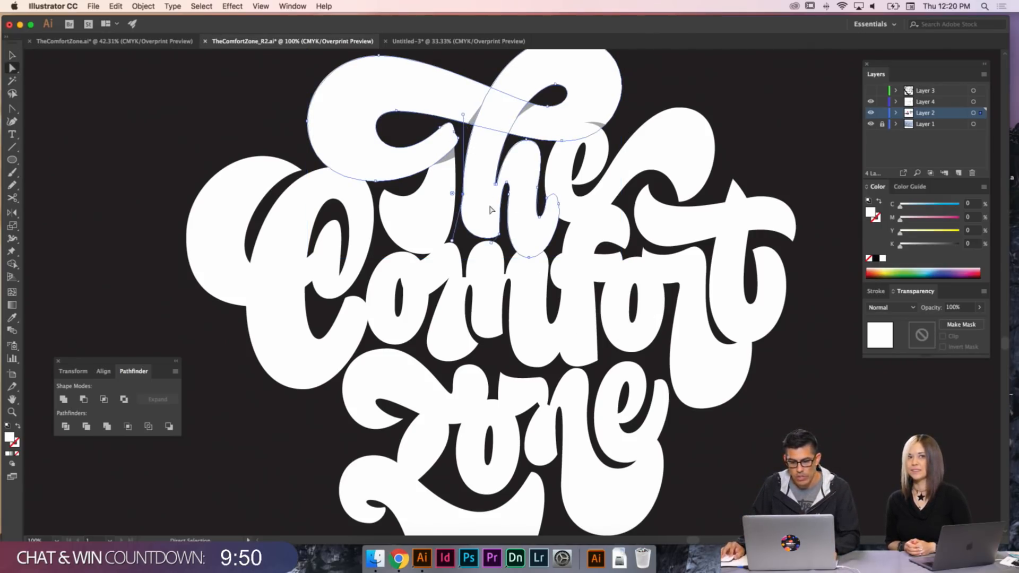
key("v")
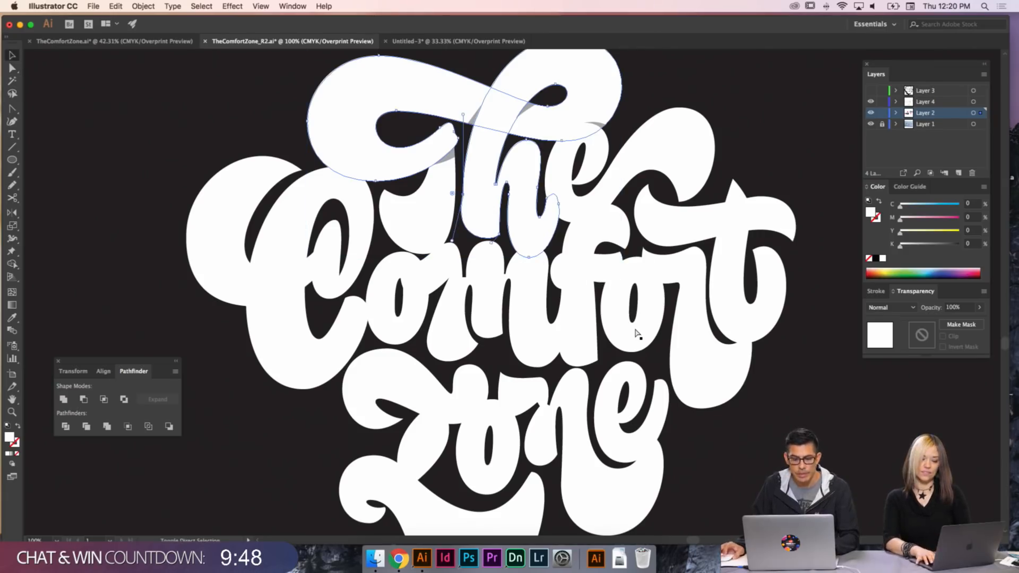
left_click(635, 334)
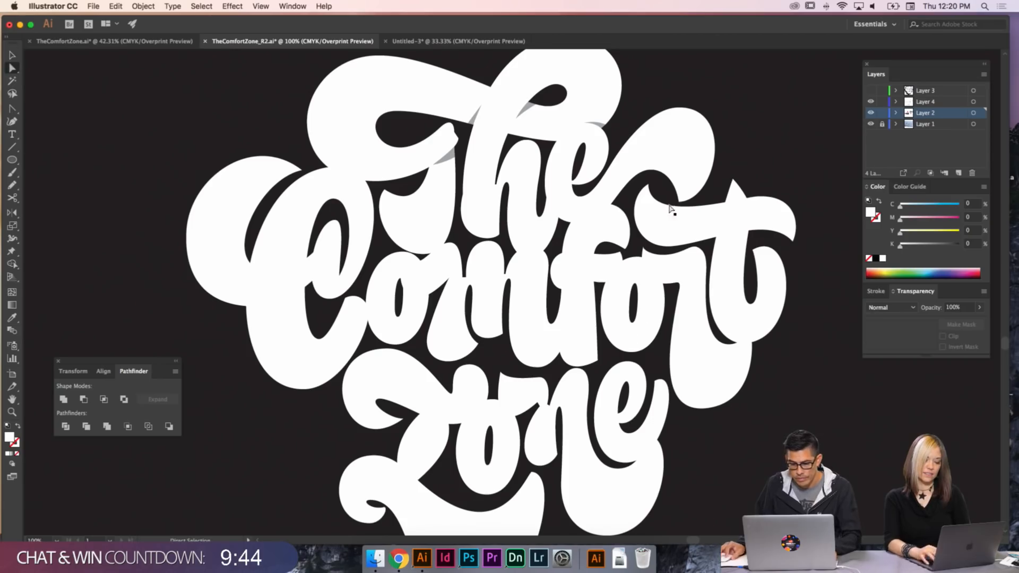
- Move the crest anchor on the underside of the e's exit swash slightly up and outward, and fine-tune the curve leading into it
key("super+space")
left_click_drag(739, 240, 527, 102)
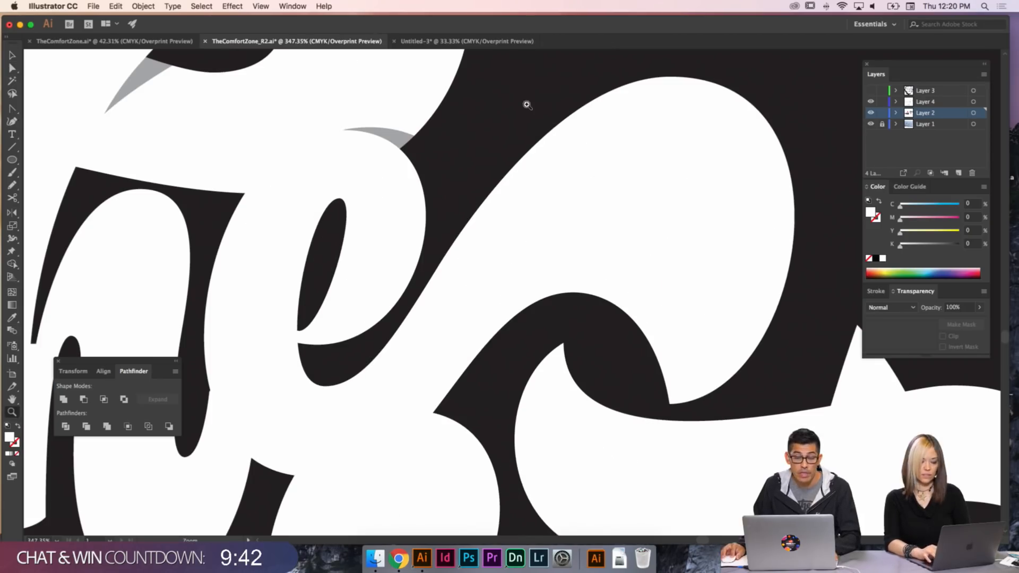
left_click(593, 298)
left_click_drag(573, 293, 580, 287)
left_click_drag(476, 356, 474, 354)
left_click(553, 339, "super")
- Adjust the curve handle at the top of the e's inner counter
scroll(579, 306, "left", 5)
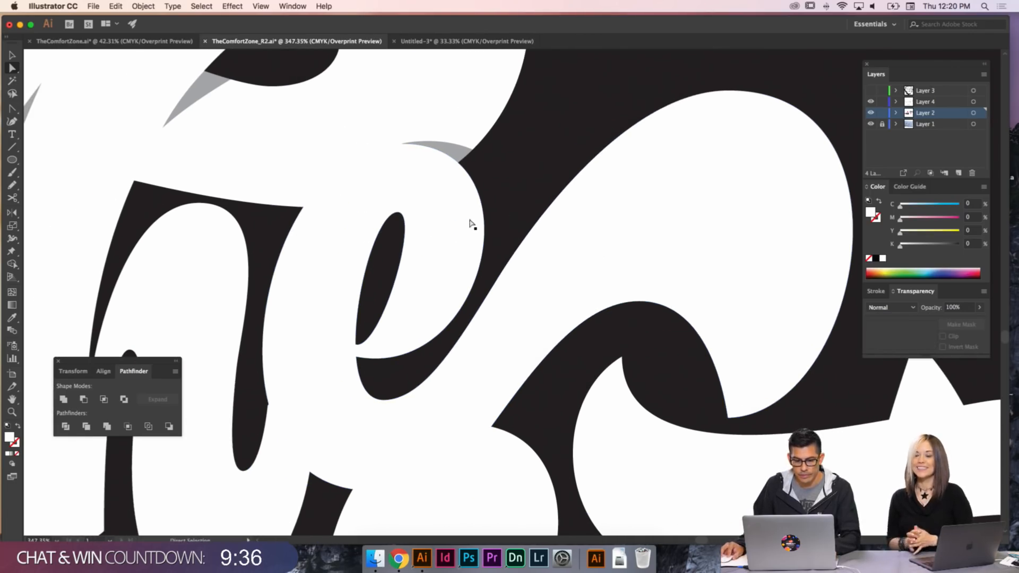
scroll(546, 216, "down", 2)
left_click(468, 165)
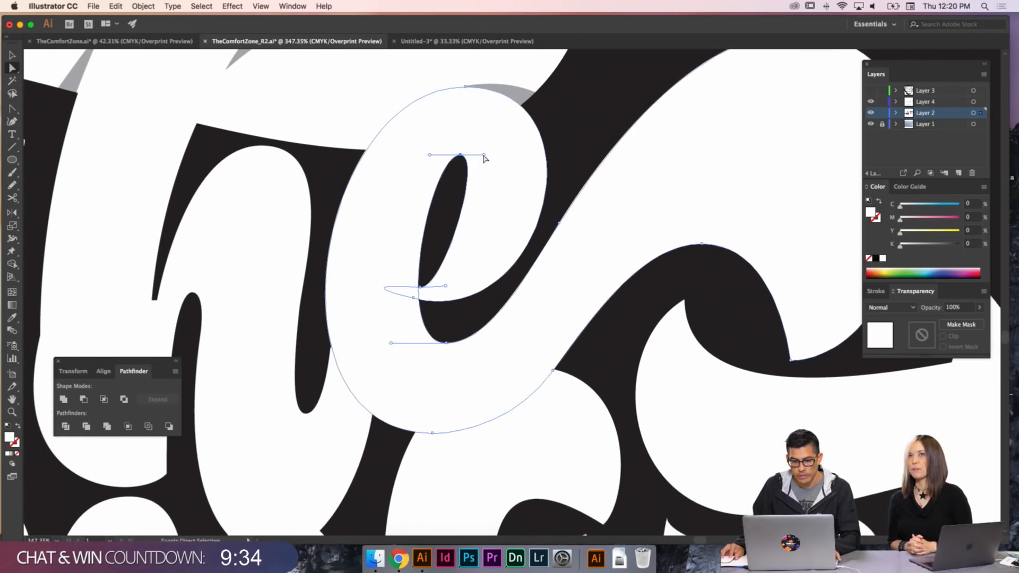
left_click(524, 255, "super")
- Nudge the anchor where the h's exit stroke meets the e slightly downward
key("super+minus")
key("super+minus")
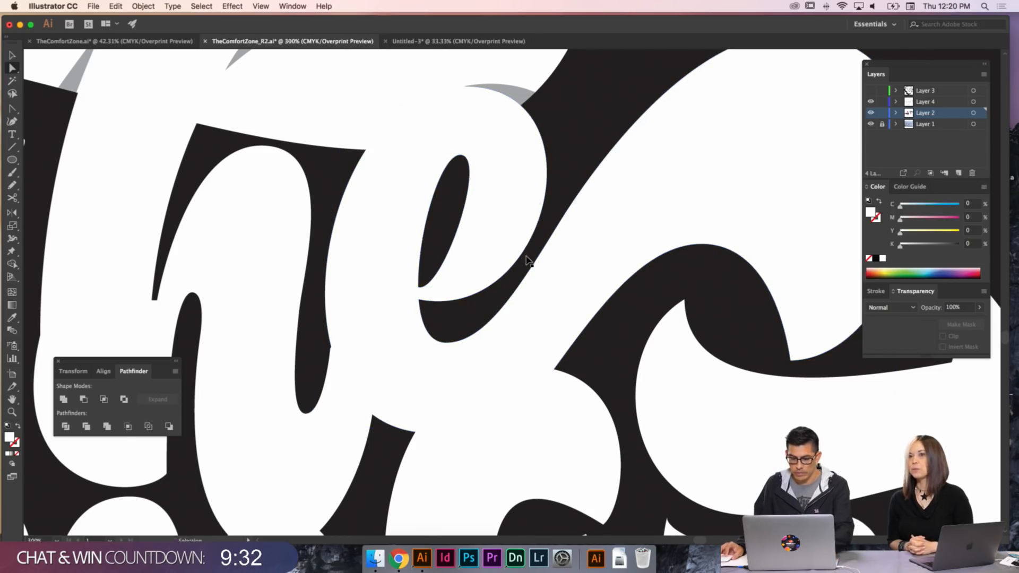
left_click_drag(559, 275, 528, 232)
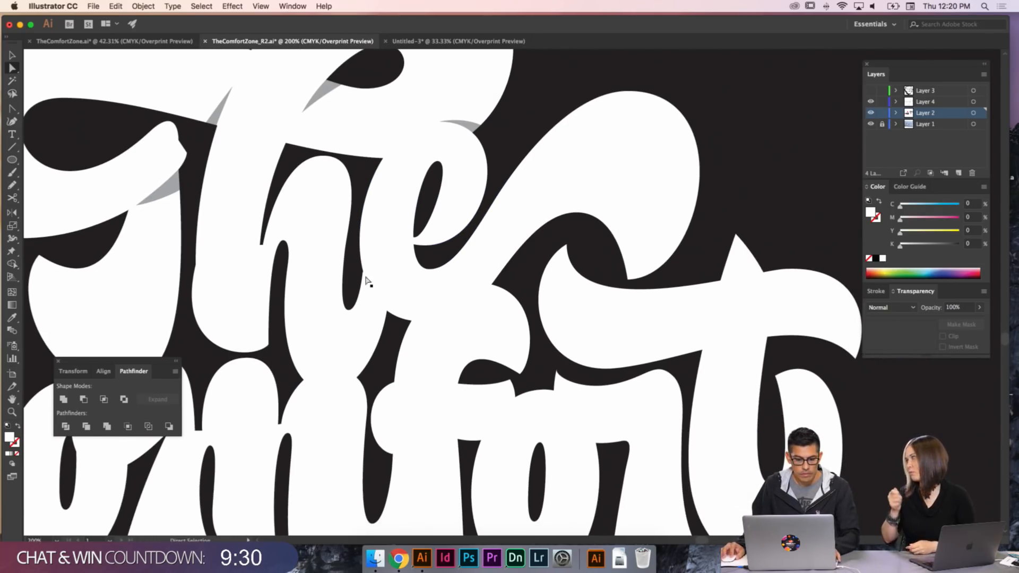
left_click(363, 275)
mouse_move(362, 273)
left_mouse_down()
mouse_move(364, 264)
mouse_move(364, 278)
left_mouse_up()
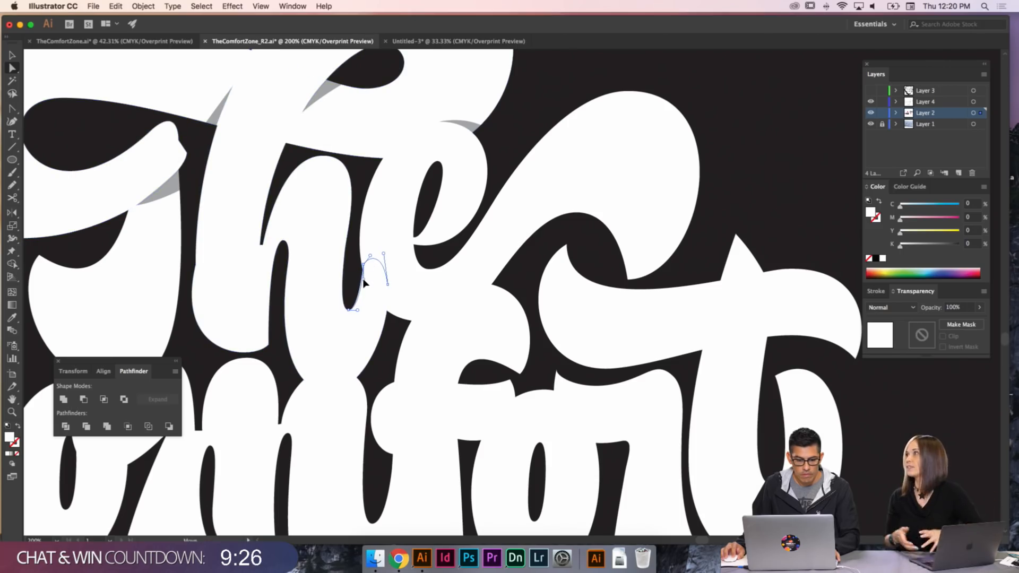
left_click(405, 313)
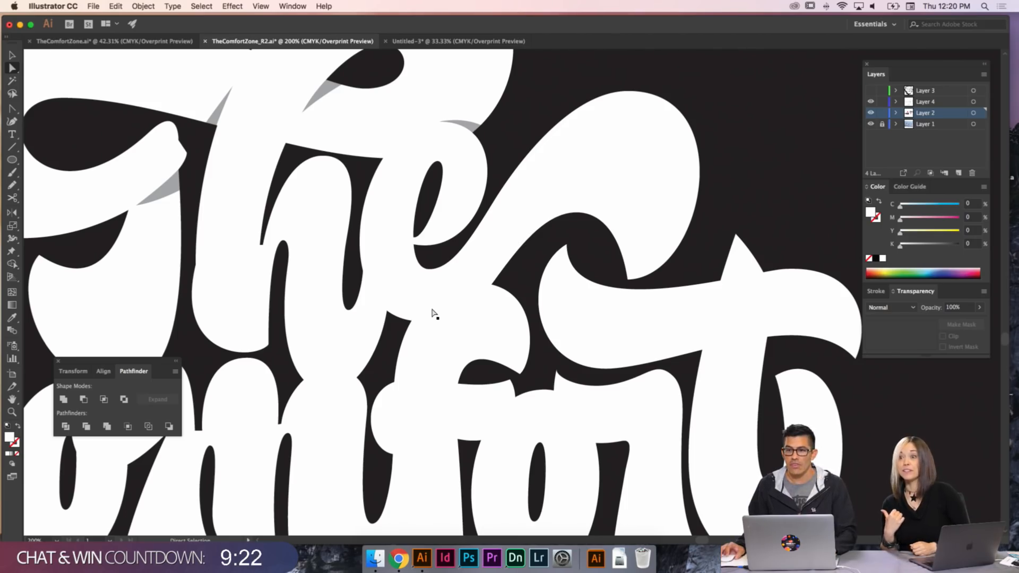
key("v")
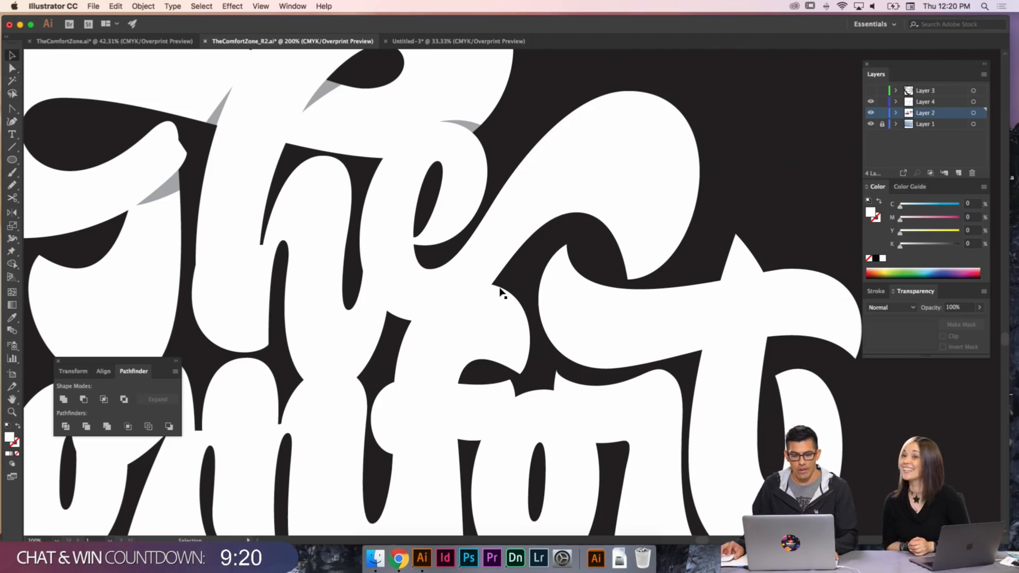
scroll(562, 273, "left", 3)
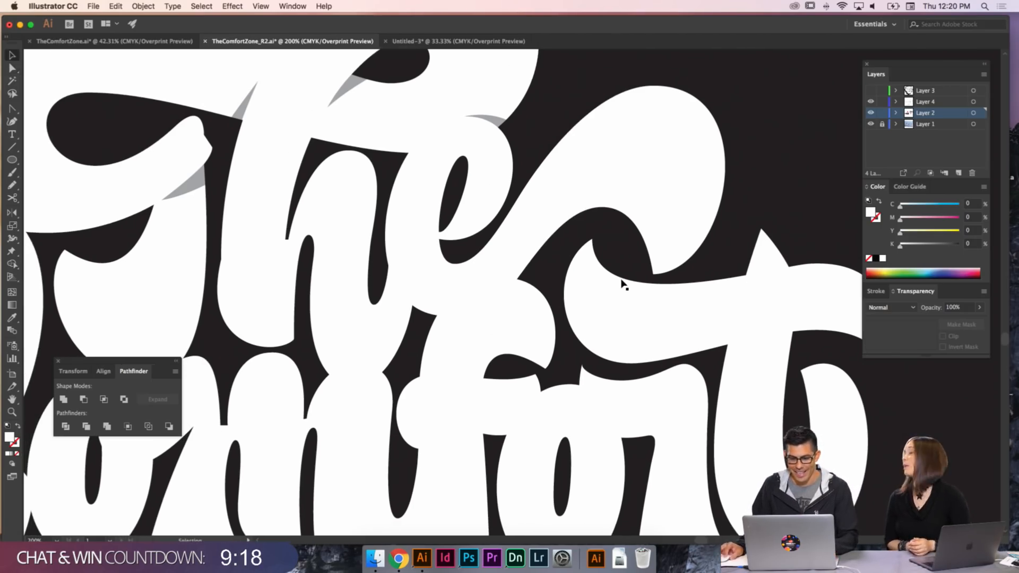
key("p")
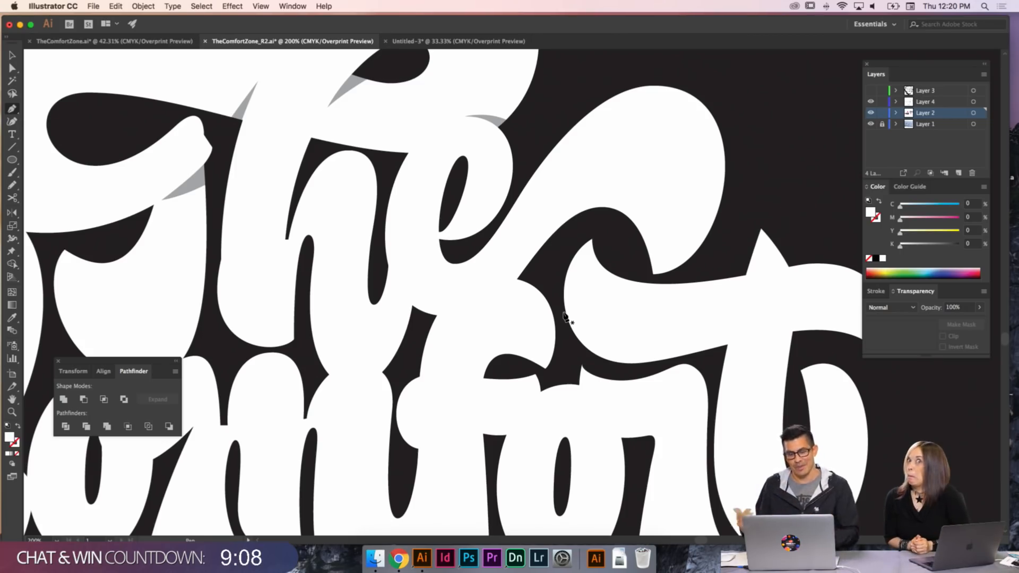
key("v")
scroll(552, 292, "left", 5)
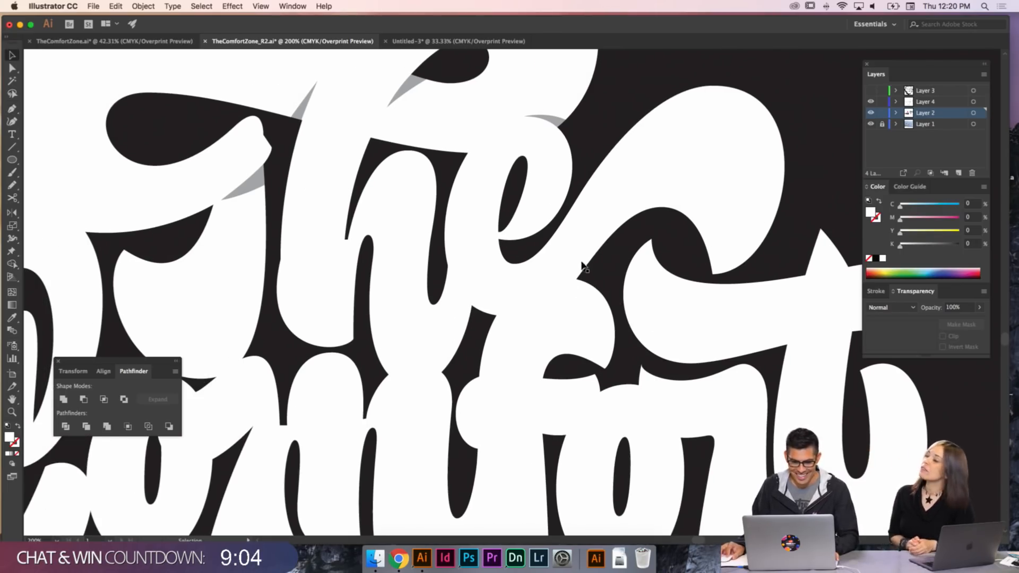
key("p")
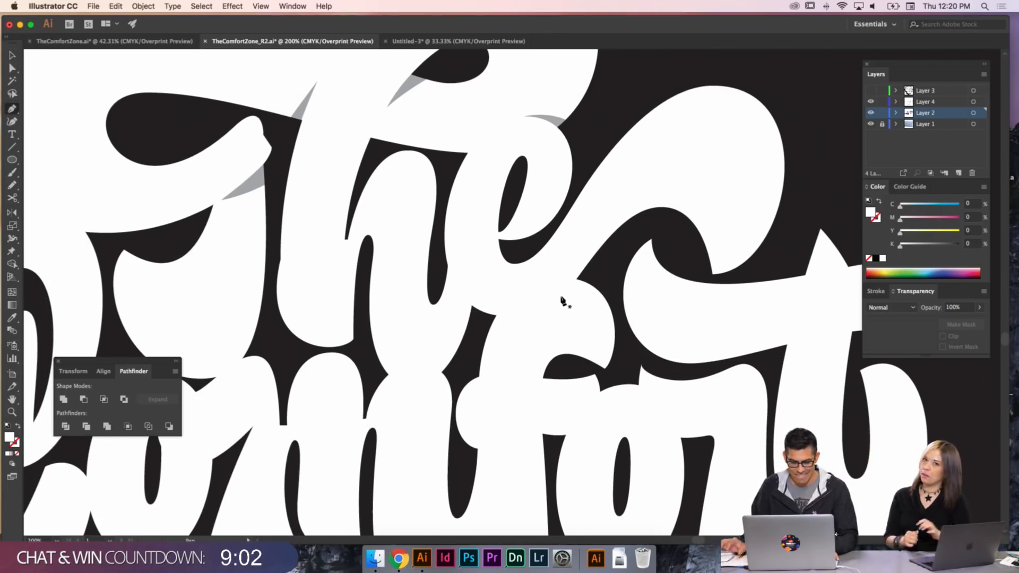
- Fine-tune the curve handles around the rounded top of the narrow counter between the h's two legs
key("super+equal")
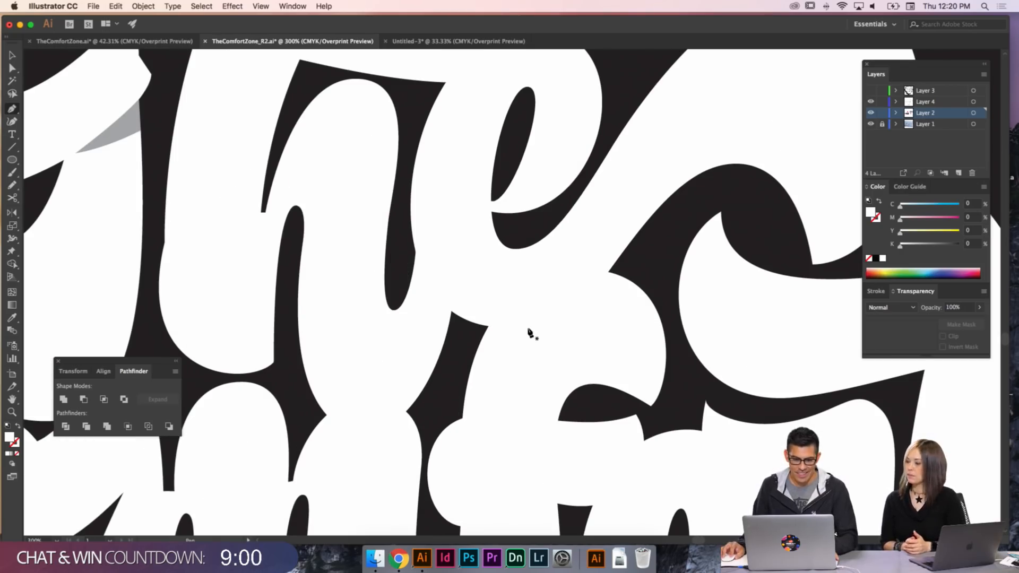
left_click_drag(529, 333, 530, 290)
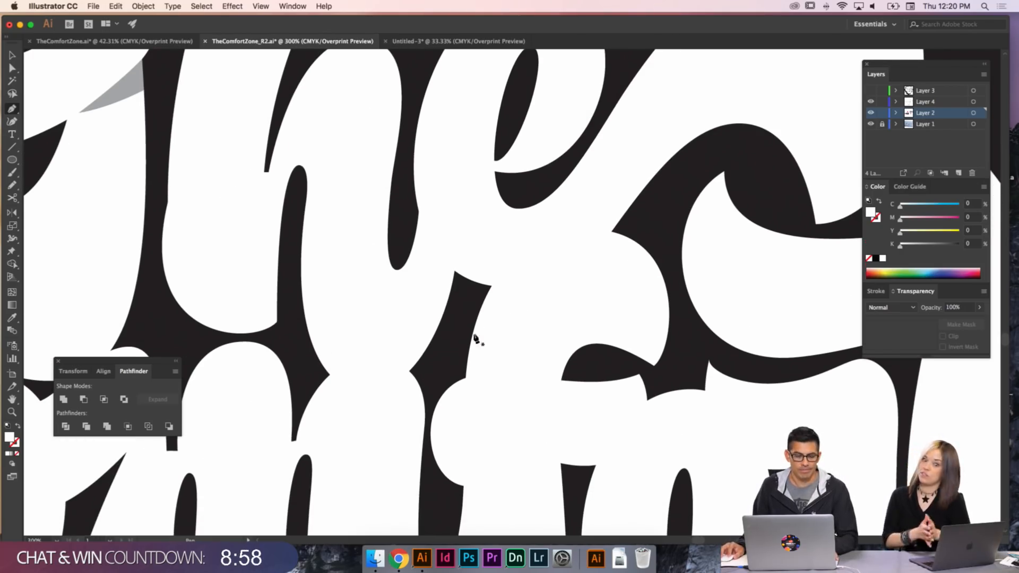
key("a")
left_click(308, 204)
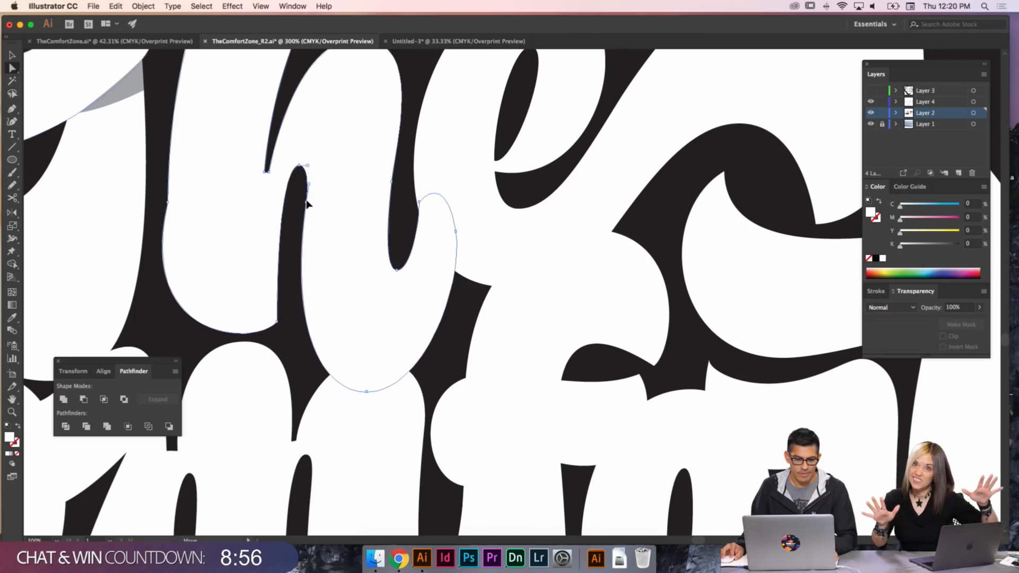
left_click_drag(309, 186, 310, 185)
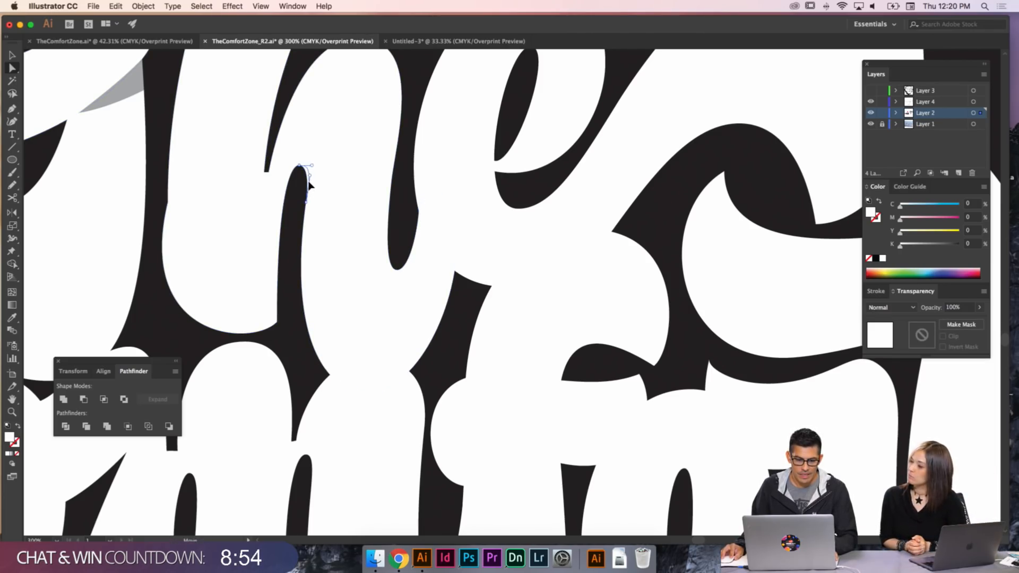
left_click(302, 167)
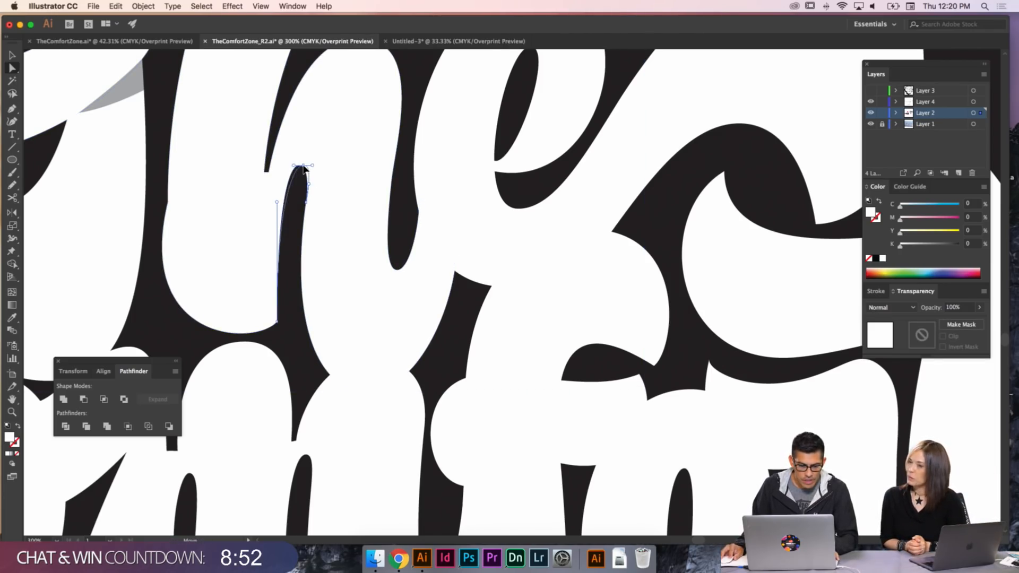
left_click_drag(303, 166, 311, 181)
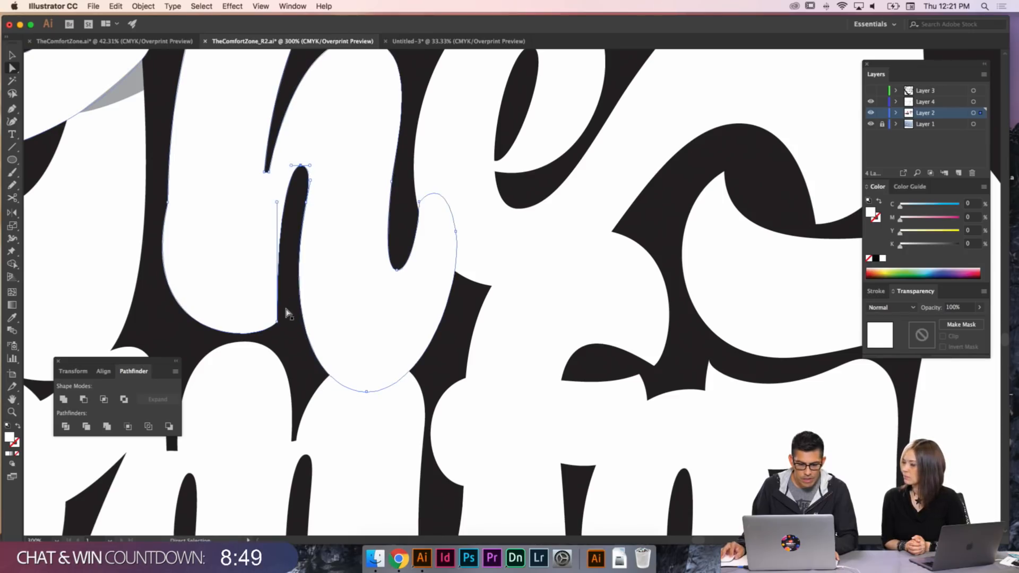
left_click(307, 204)
left_click_drag(279, 334, 277, 350)
key("super+shift+a")
- Shift the corner anchor at the foot of the h's left stem slightly outward and reshape the bottom and inner-edge curves meeting there
key("super+minus")
key("super+minus")
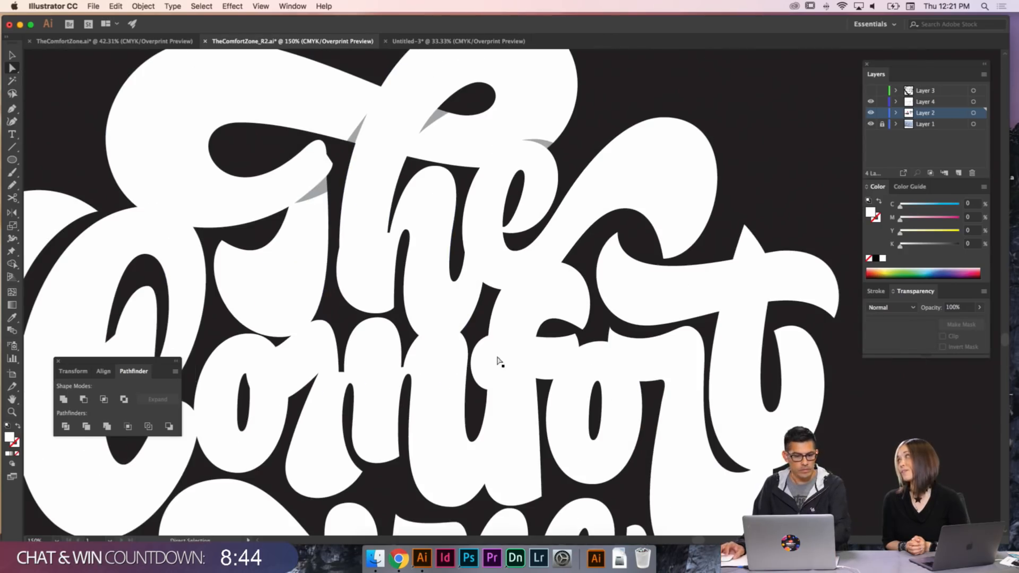
scroll(475, 345, "right", 2)
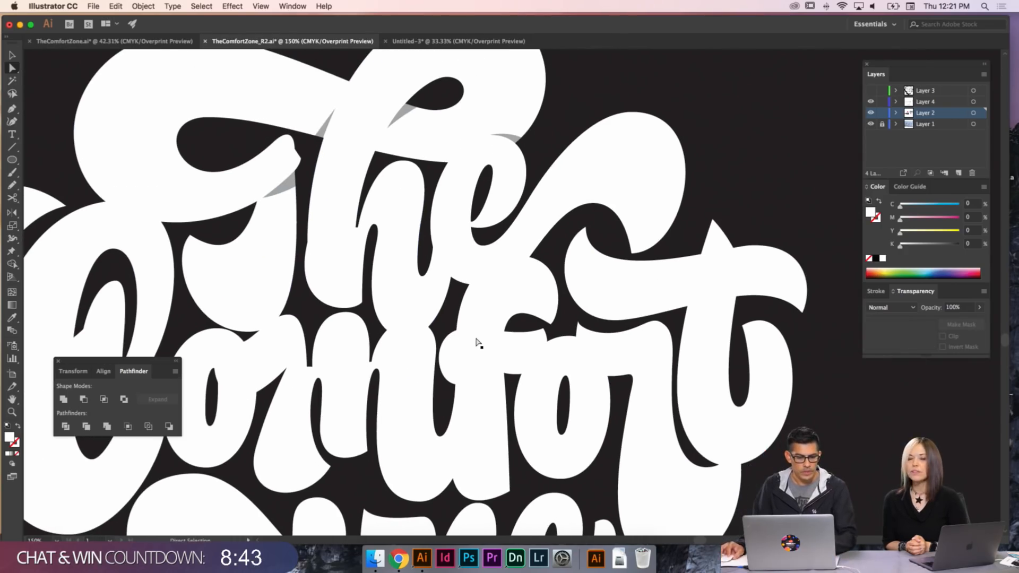
left_click(360, 306)
key("super+shift+a")
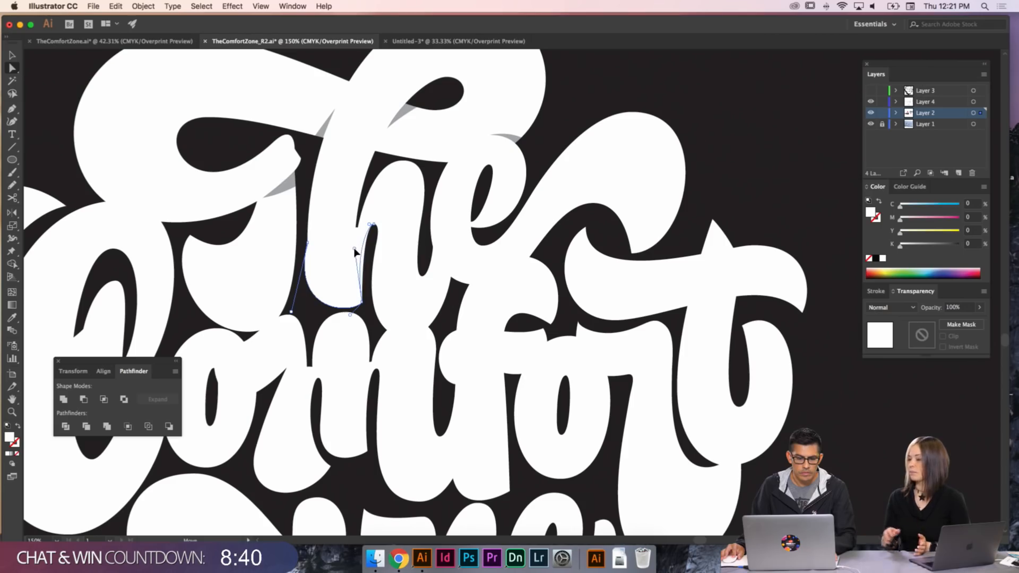
key("z")
left_click_drag(466, 372, 275, 192)
key("a")
left_click(496, 381)
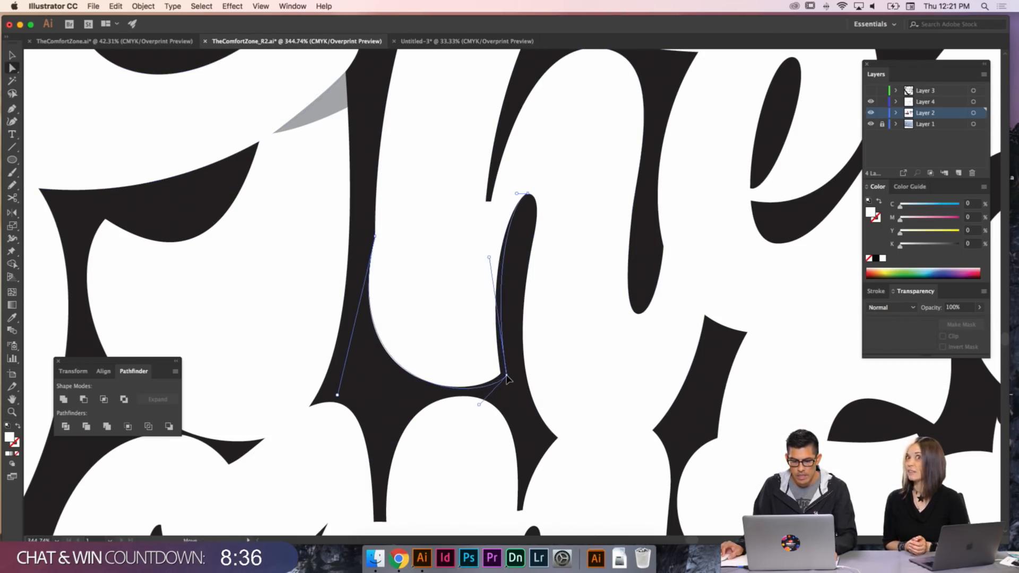
left_click_drag(479, 405, 450, 407)
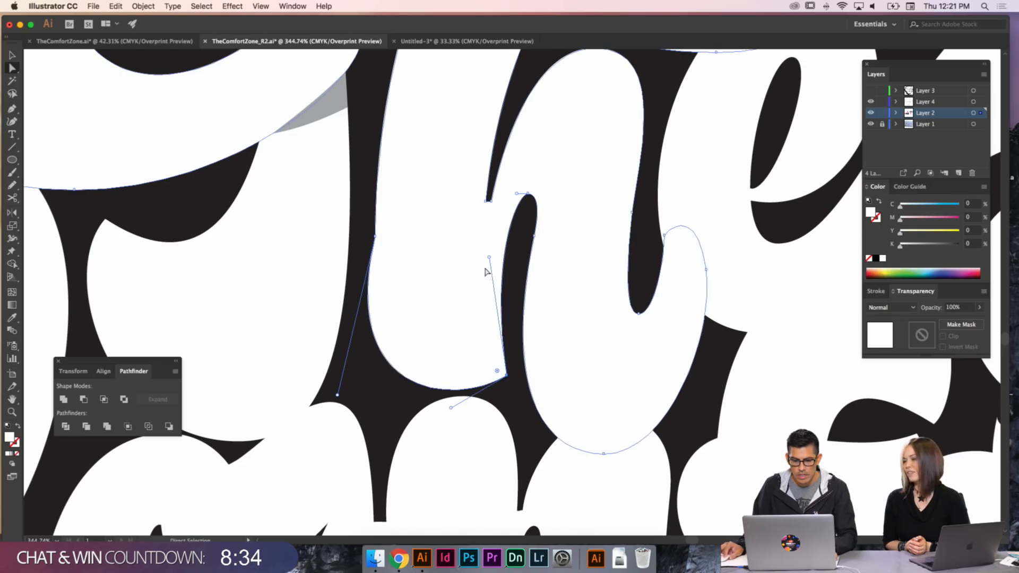
left_click_drag(488, 258, 481, 243)
key("super+shift+a")
key("space")
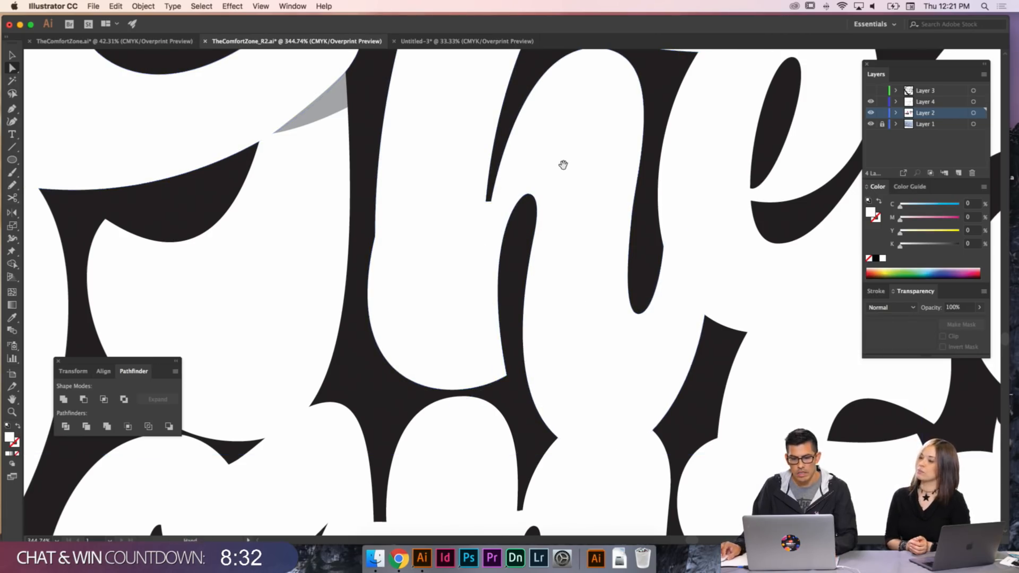
- Reshape the outer right curve of the h's arch by adjusting its side anchor and the handles leading to the crest
left_click_drag(565, 159, 429, 230)
left_click(459, 122)
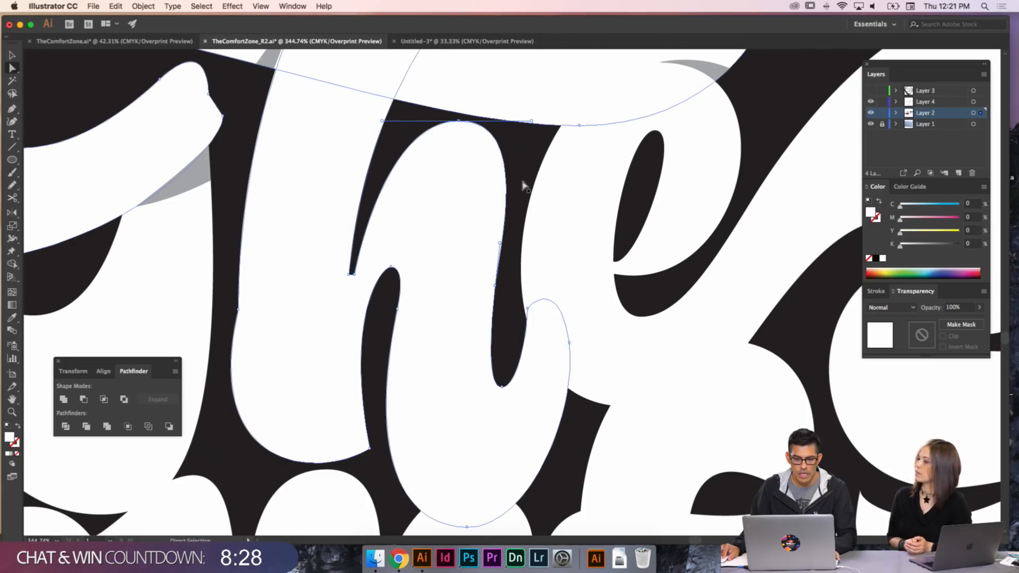
left_click(499, 283)
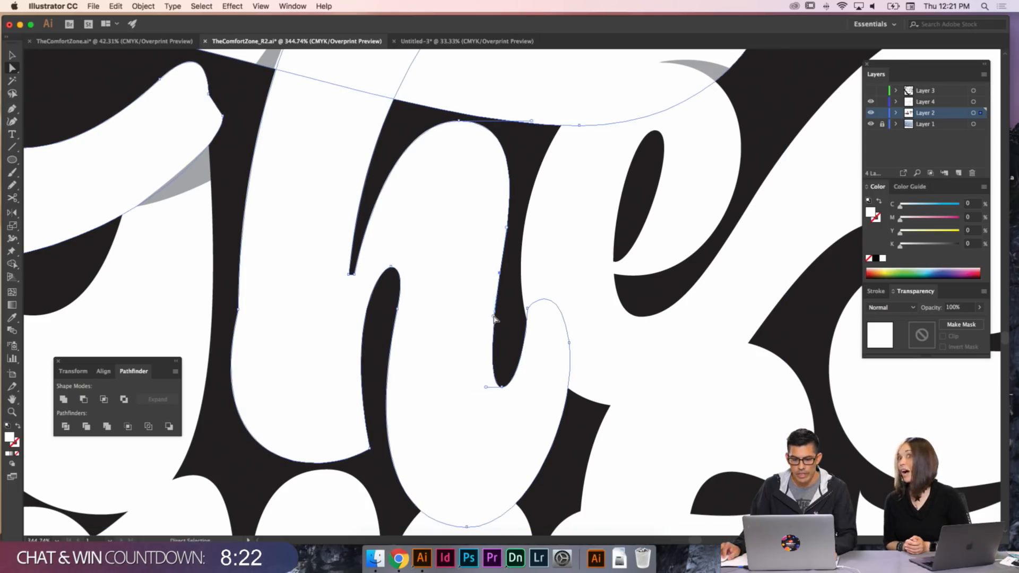
left_click_drag(493, 319, 515, 218)
left_click_drag(532, 124, 527, 124)
left_click_drag(517, 222, 518, 201)
key("super+shift+a")
- Draw a closed, pointed shadow shape with the Pen tool where the e's exit swash crosses the top of the f
key("super+minus")
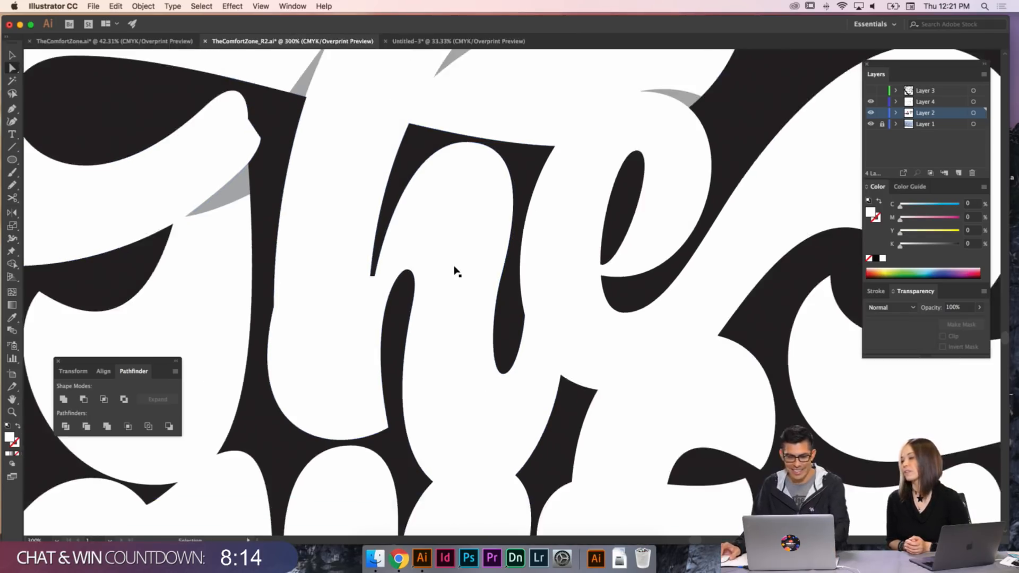
key("super+minus")
key("super+minus")
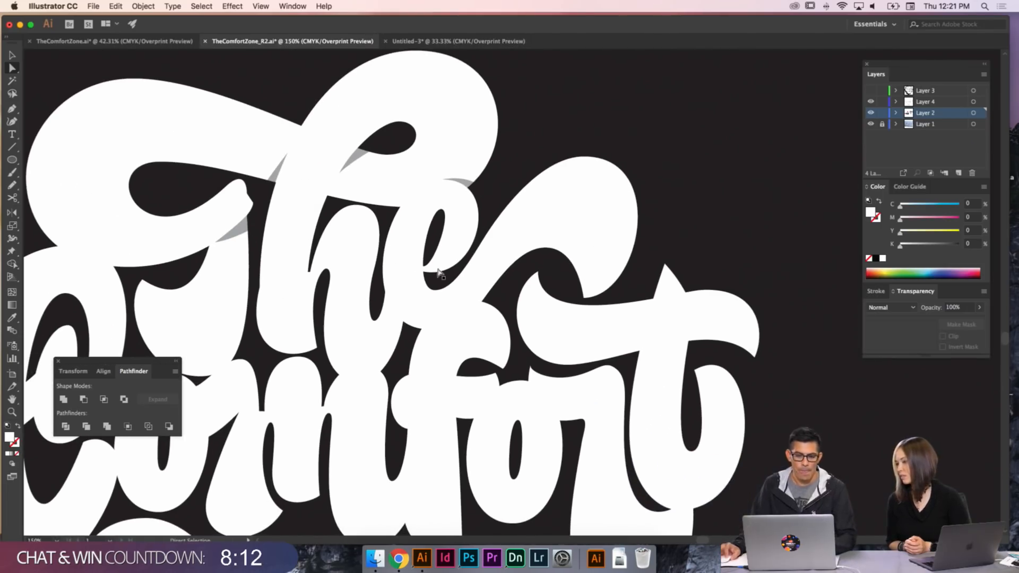
key("v")
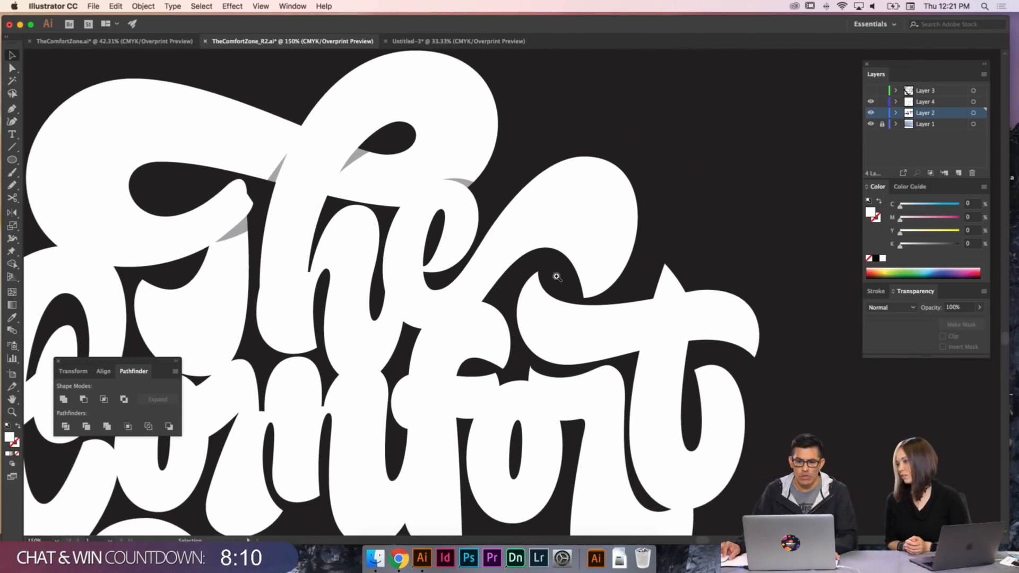
key("z")
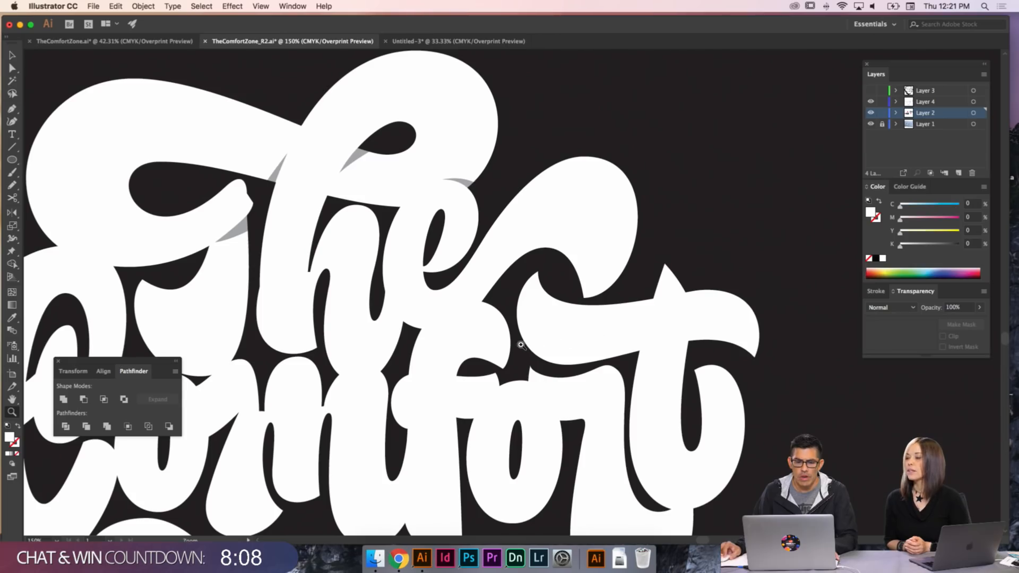
left_click_drag(590, 381, 421, 221)
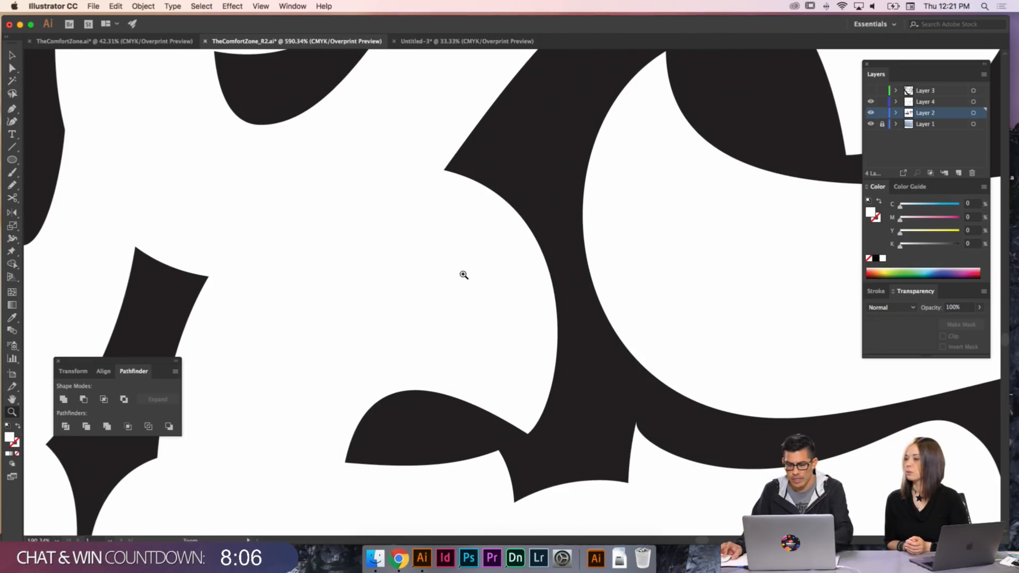
key("p")
scroll(444, 200, "left", 3)
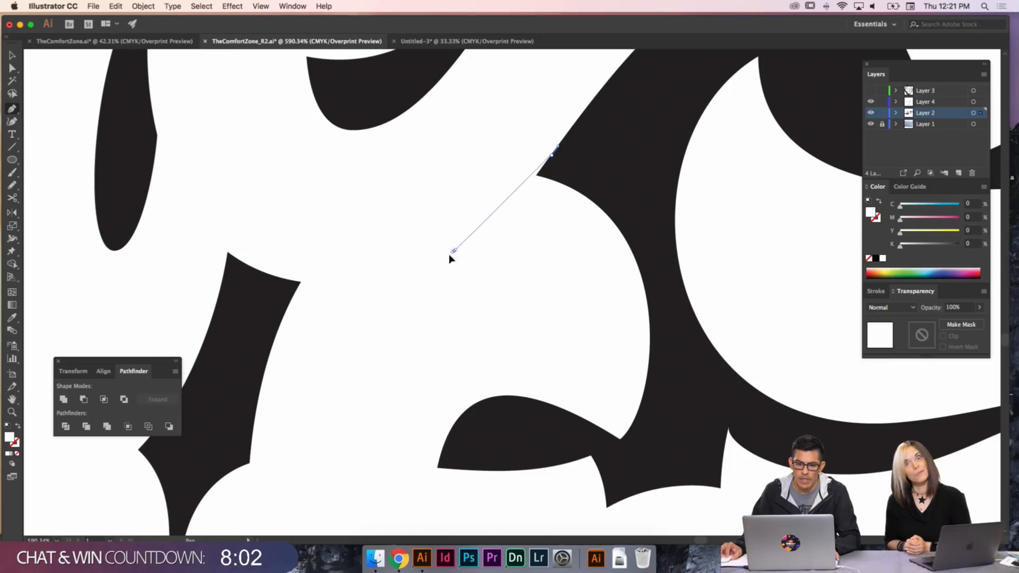
left_click_drag(454, 250, 530, 232)
left_click(587, 171)
left_click(558, 146)
left_click_drag(566, 175, 516, 290)
- Give the new shadow shape the gray Multiply appearance sampled from the existing shadow above the e
key("super+minus")
key("i")
key("super+minus")
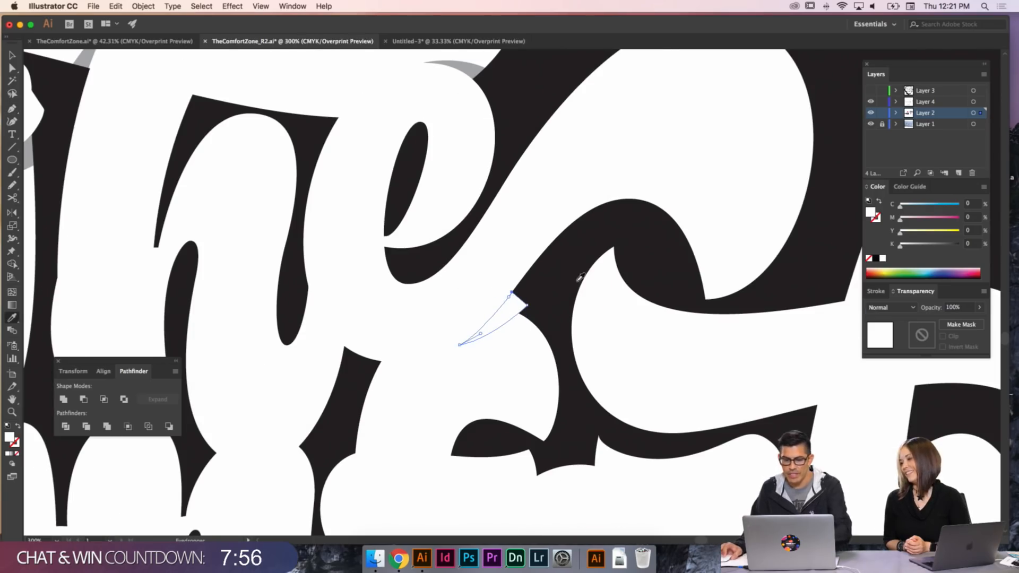
left_click(486, 69)
scroll(489, 238, "left", 1)
key("v")
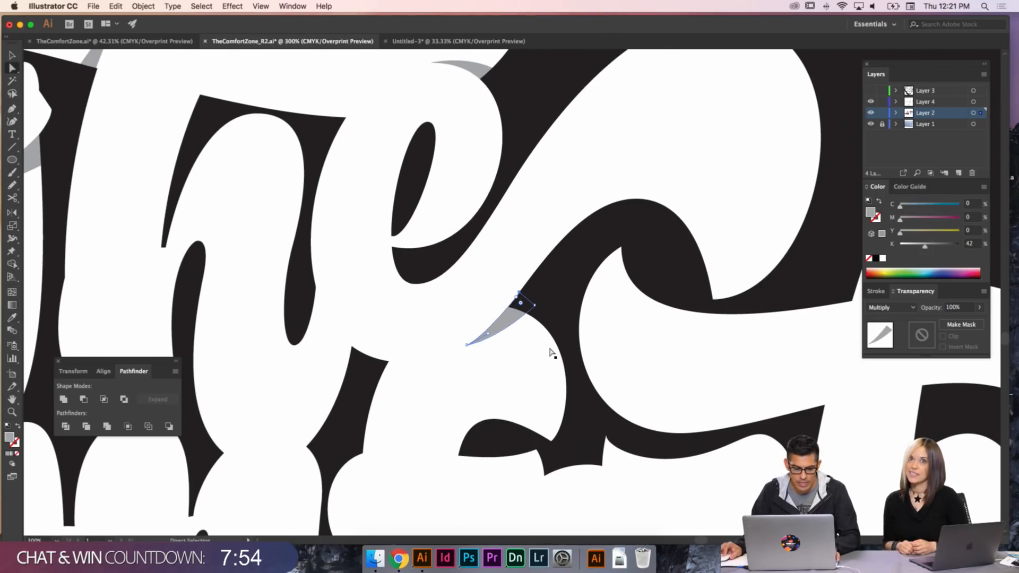
- Adjust the handles of the shadow on top of the f so its upper edge follows the swash and its lower edge curves smoothly
left_click(519, 314)
key("z")
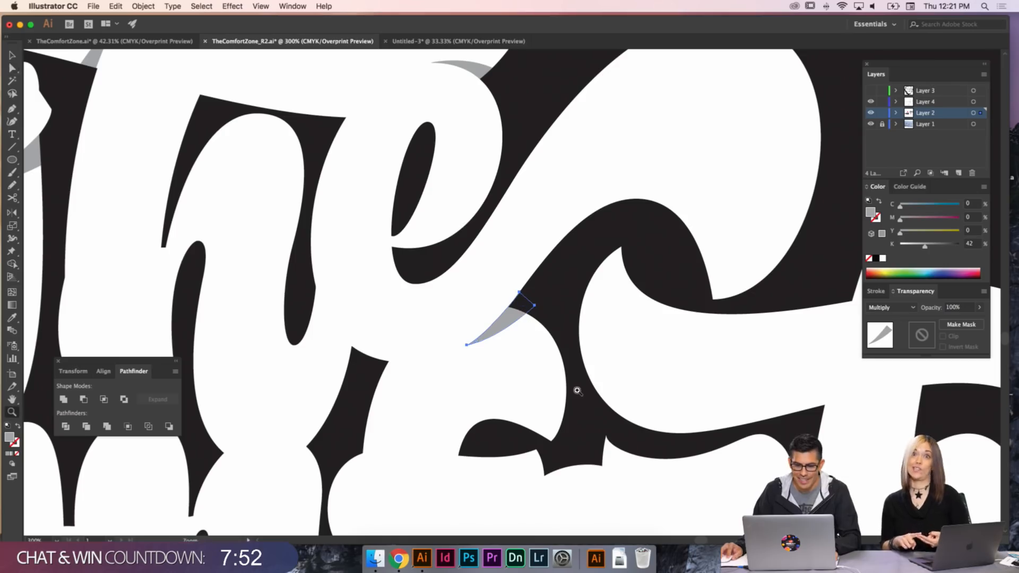
left_click_drag(575, 387, 479, 255)
key("a")
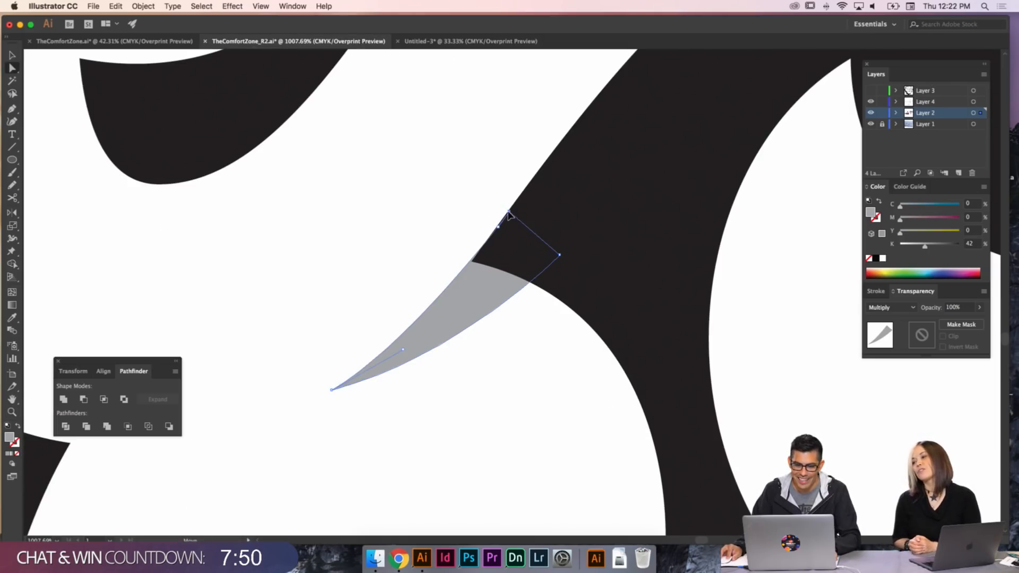
left_click(508, 214)
left_click_drag(496, 232, 481, 256)
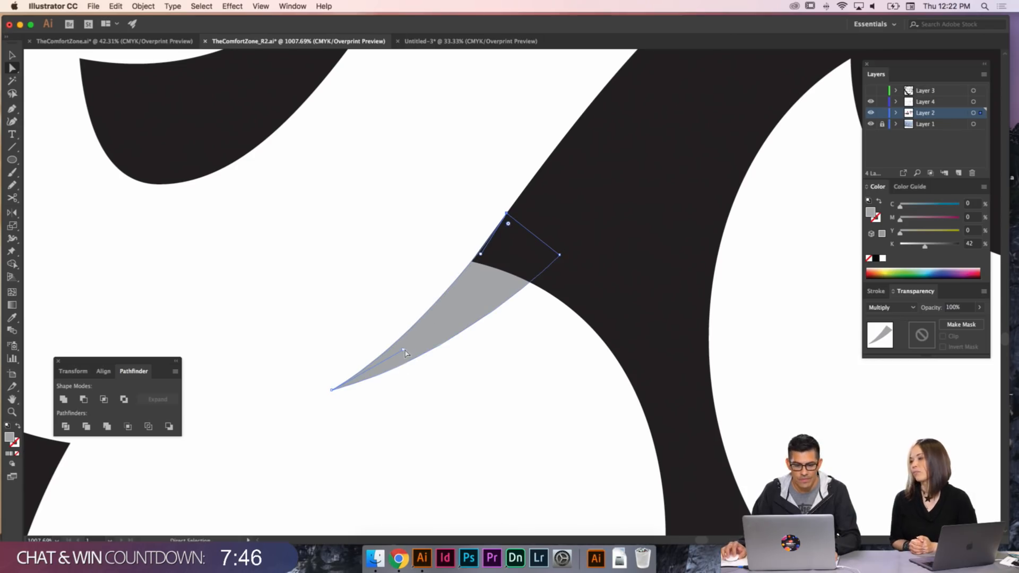
left_click_drag(404, 351, 395, 359)
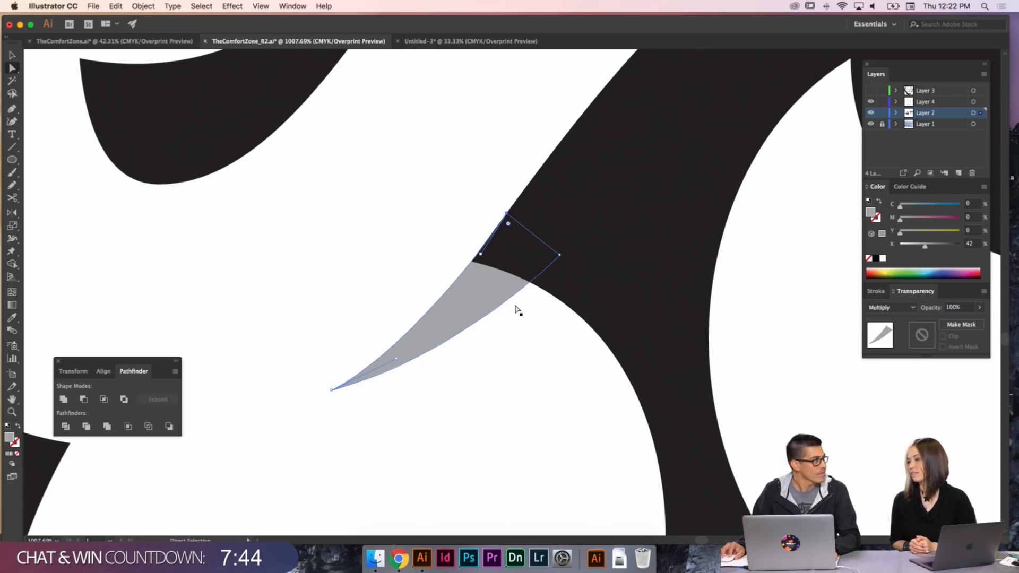
left_click(559, 256)
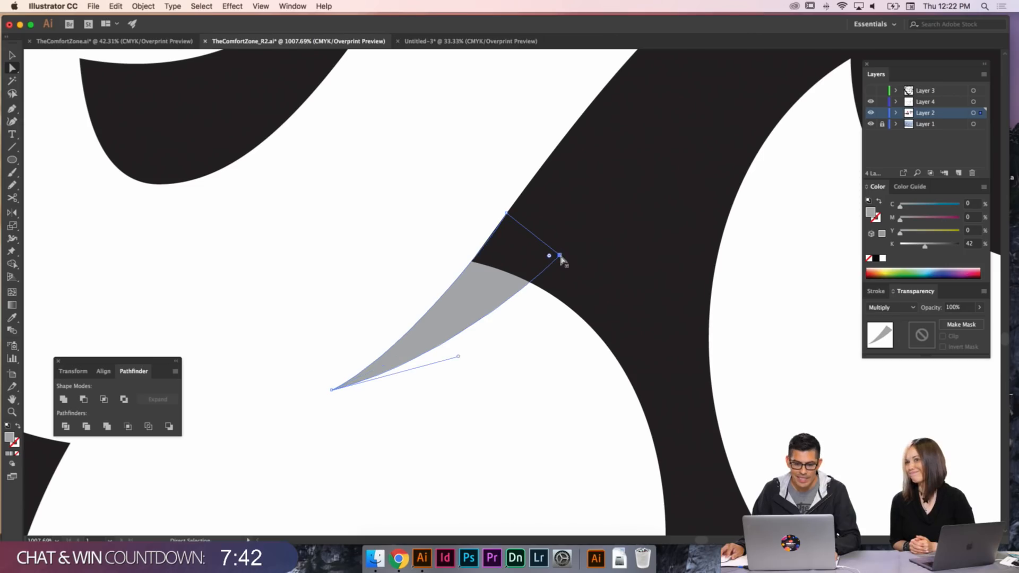
left_click_drag(458, 357, 475, 347)
key("super+shift+a")
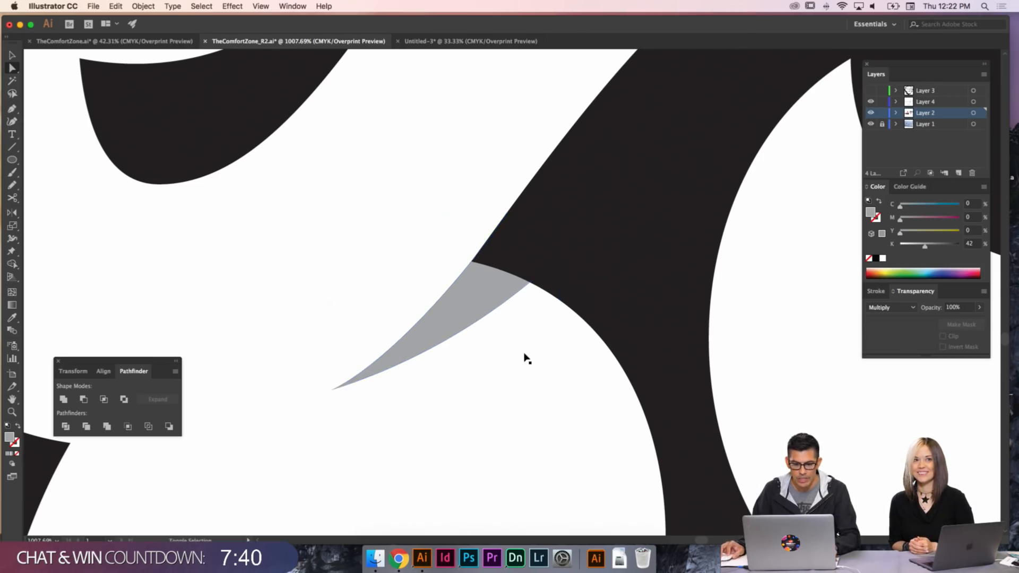
- Draw a closed, curved gray shadow shape beneath the lower left side of the h's right leg where it overlaps the m
key("super+minus")
key("super+minus")
key("super+minus")
key("super+minus")
key("v")
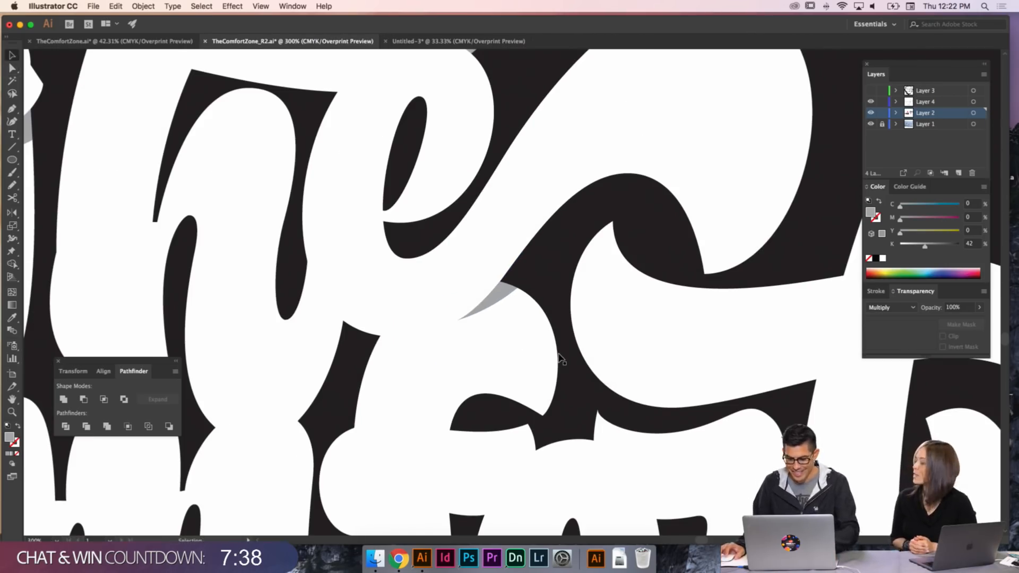
key("super+minus")
left_click_drag(585, 315, 586, 275)
key("p")
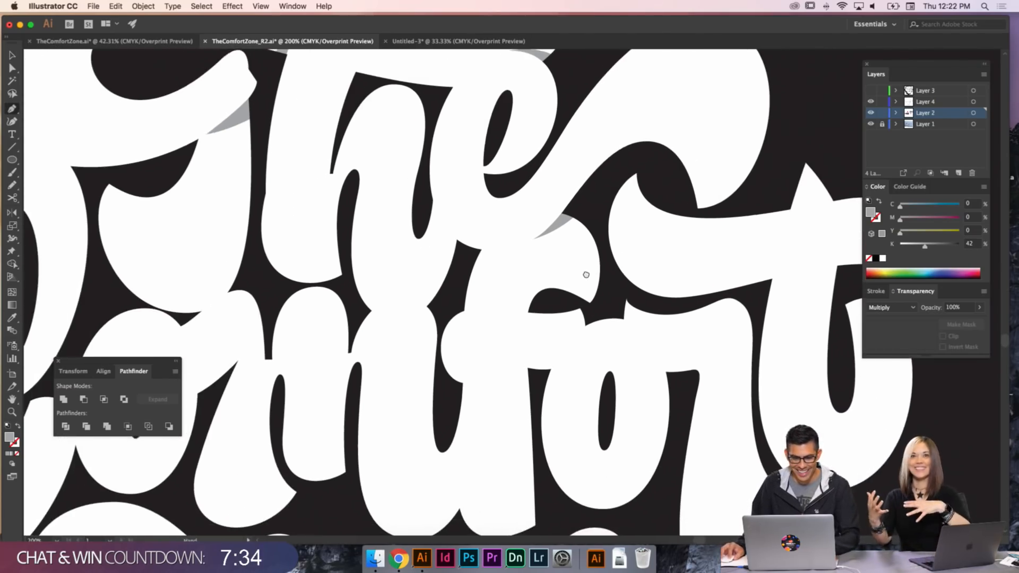
left_click_drag(413, 327, 526, 293)
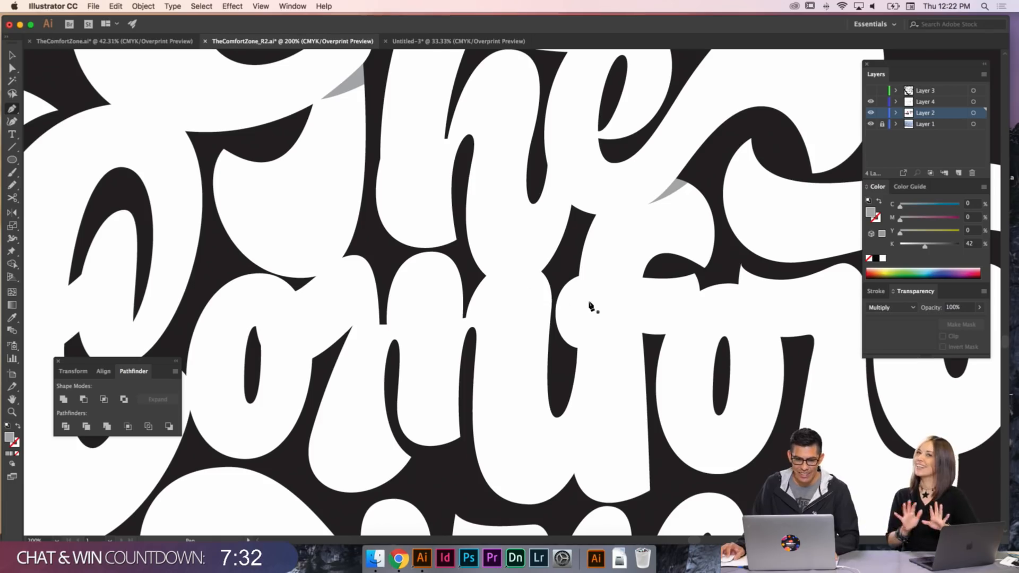
key("super+equal")
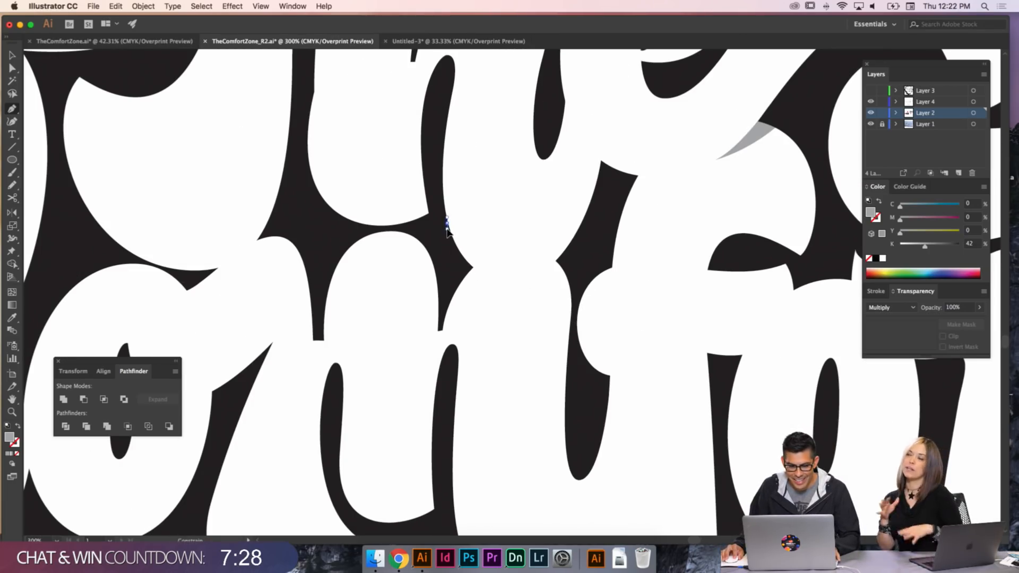
left_click(447, 229)
mouse_move(508, 277)
left_mouse_down()
mouse_move(552, 279)
mouse_move(502, 293)
left_mouse_up()
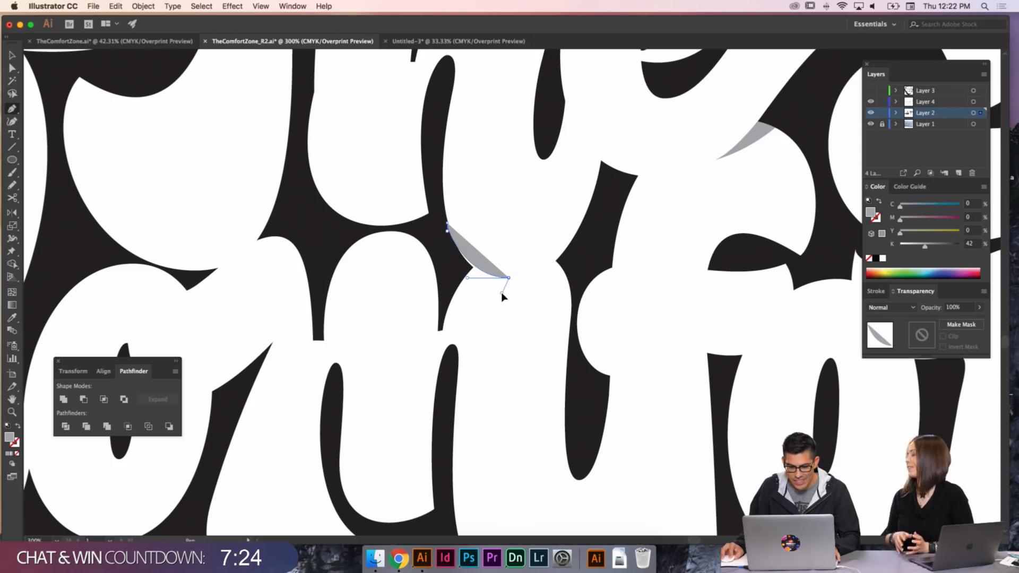
left_click_drag(448, 275, 439, 260)
left_click(447, 223)
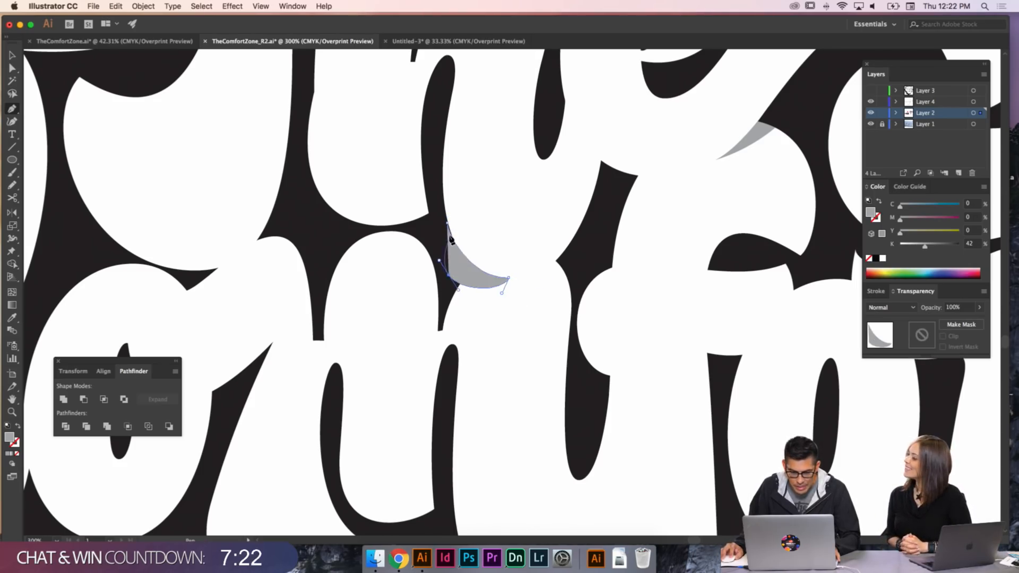
key("a")
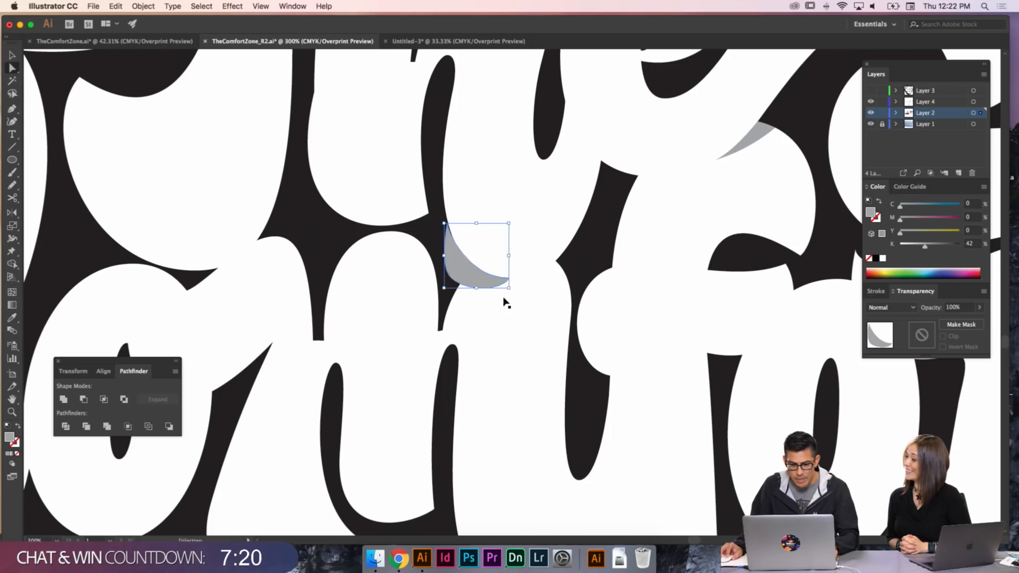
- Give the shadow beneath the h's right leg the gray Multiply appearance sampled from the shadow on top of the f
left_click(521, 303)
key("v")
scroll(521, 305, "up", 1)
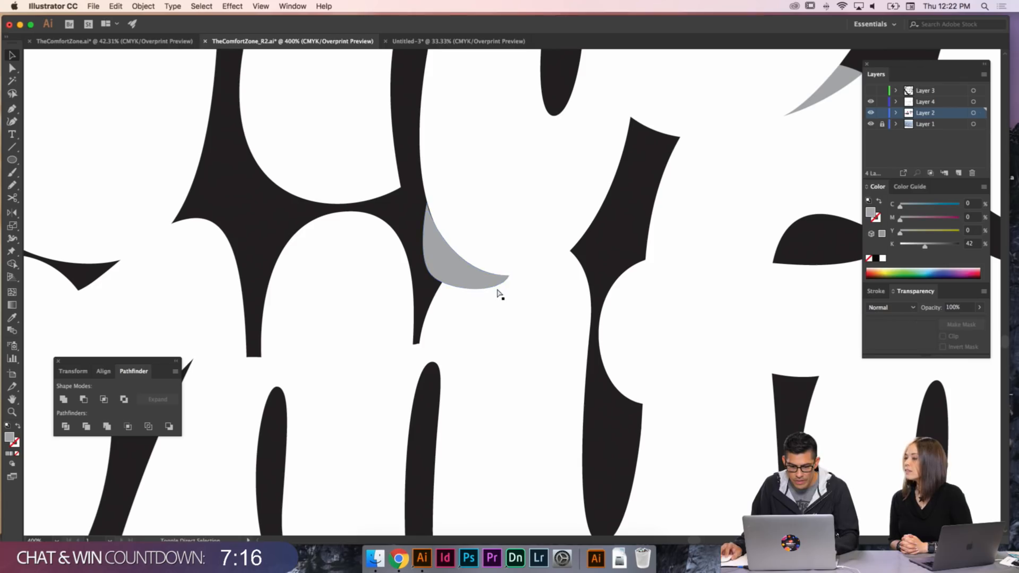
left_click(474, 280)
key("i")
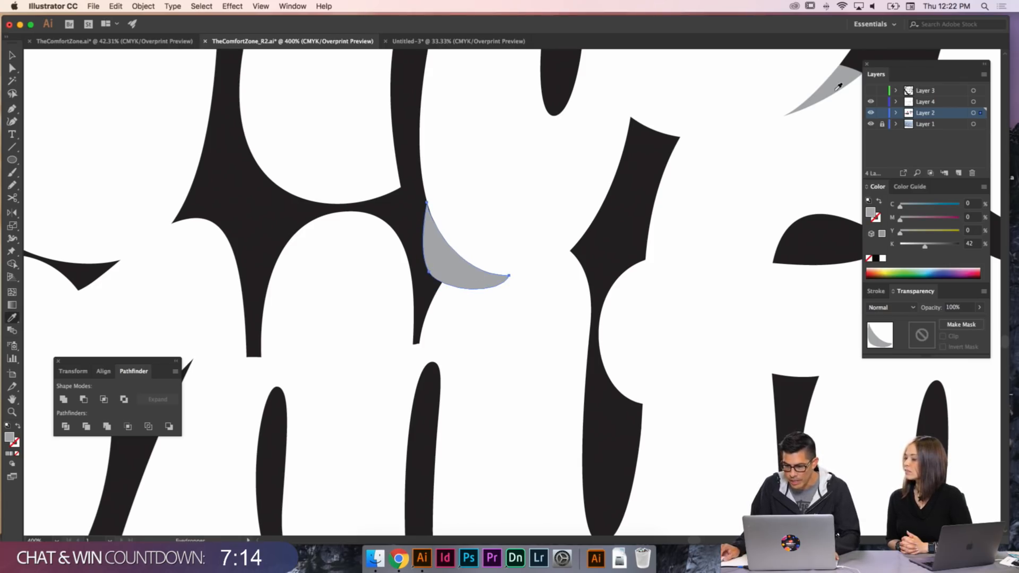
left_click(836, 89)
- Shift the right tip of the shadow beneath the h slightly inward and adjust its handles to slim the crescent
key("a")
left_click(506, 276)
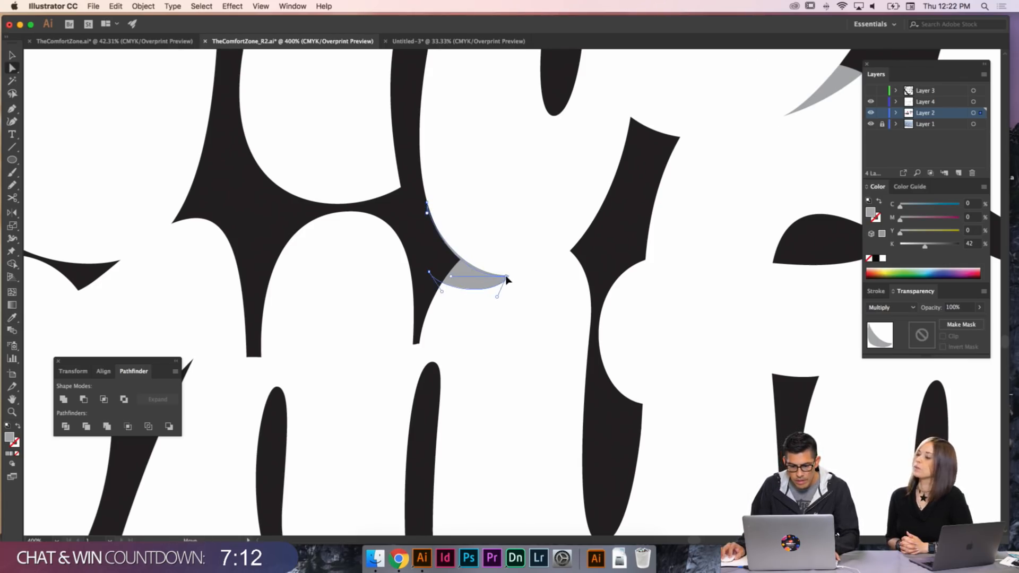
left_click(450, 277)
left_click_drag(450, 275, 448, 274)
left_click_drag(497, 298, 485, 291)
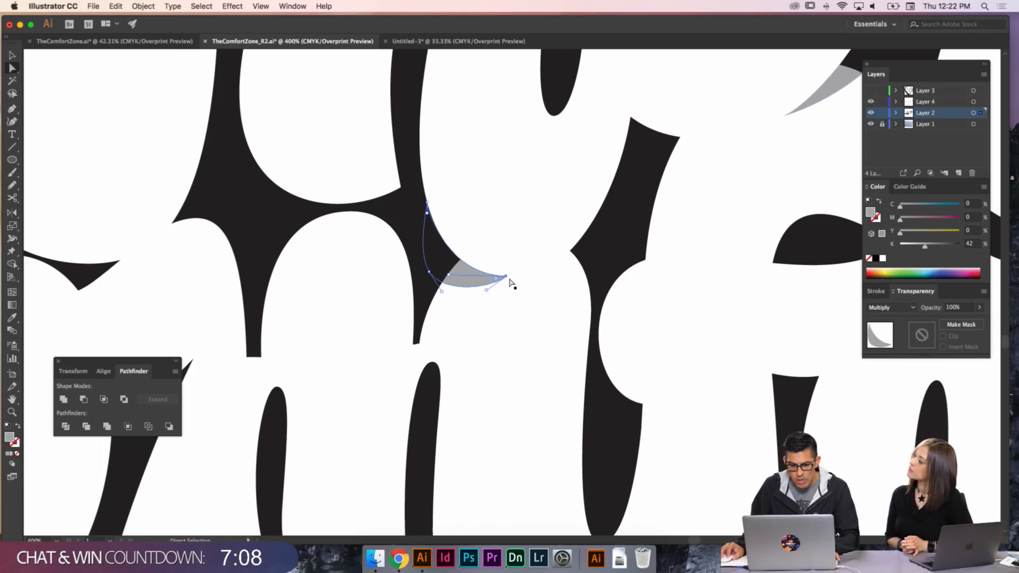
- Remove the lower-left anchor point from the shadow beneath the h and extend the right tip's lower handle to rebuild its curved lower edge
key("p")
left_click(430, 274)
key("a")
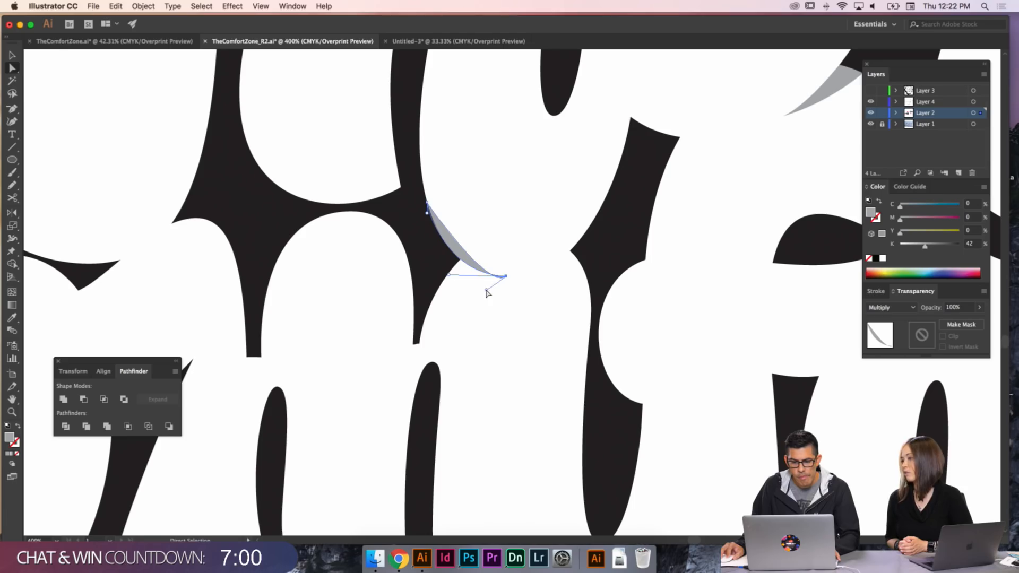
left_click_drag(486, 290, 406, 299)
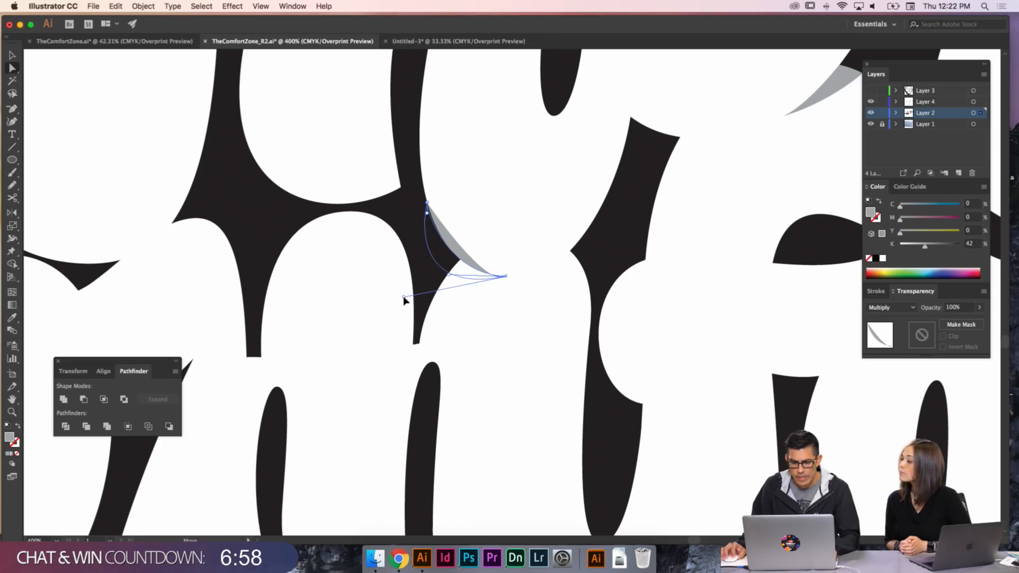
left_click(566, 329)
- Move the top anchor of the e's exit swash slightly left and adjust its horizontal handles to round the upper curve
scroll(585, 336, "down", 4)
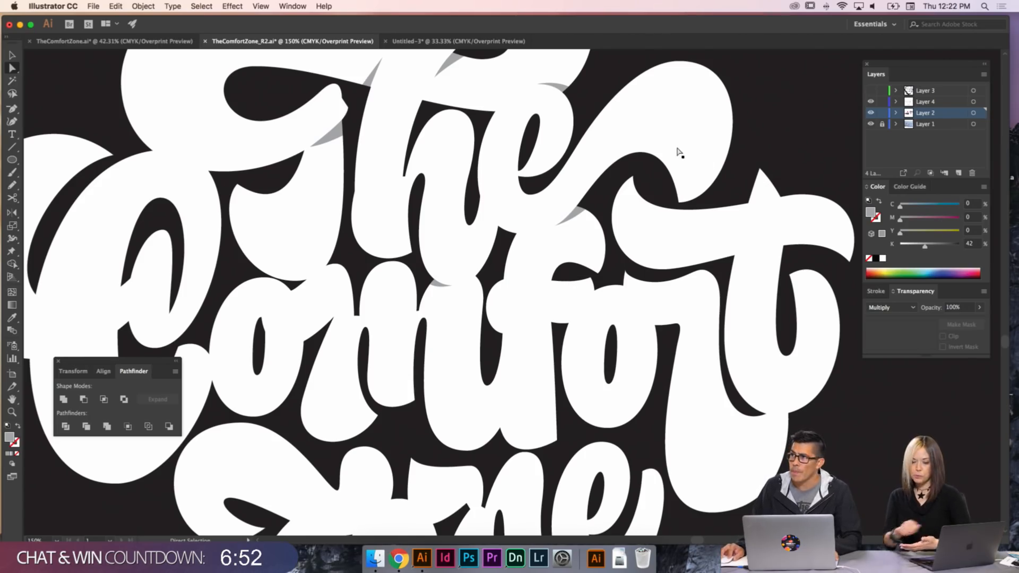
scroll(666, 132, "up", 2)
left_click(662, 101)
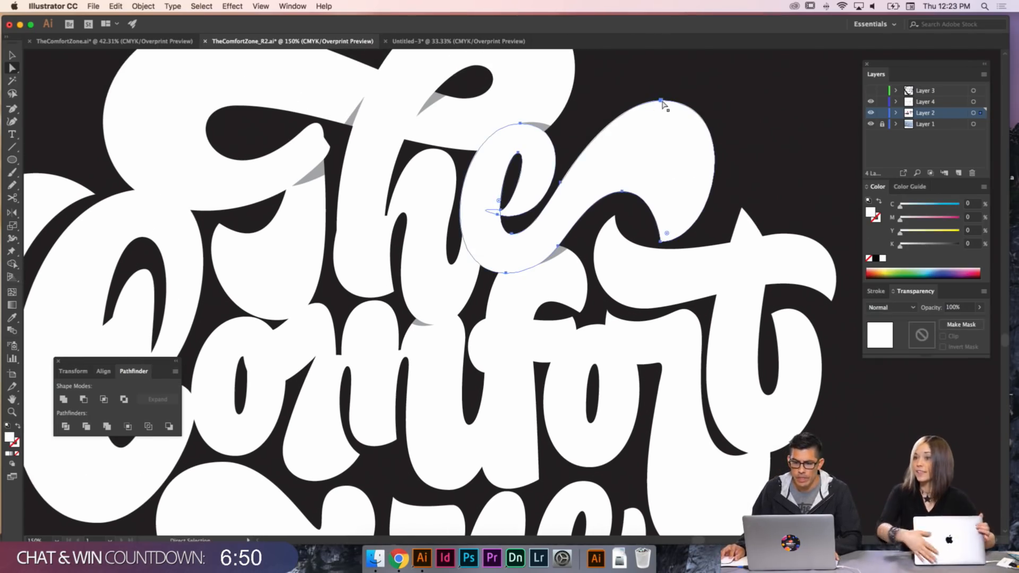
left_click_drag(661, 101, 655, 101)
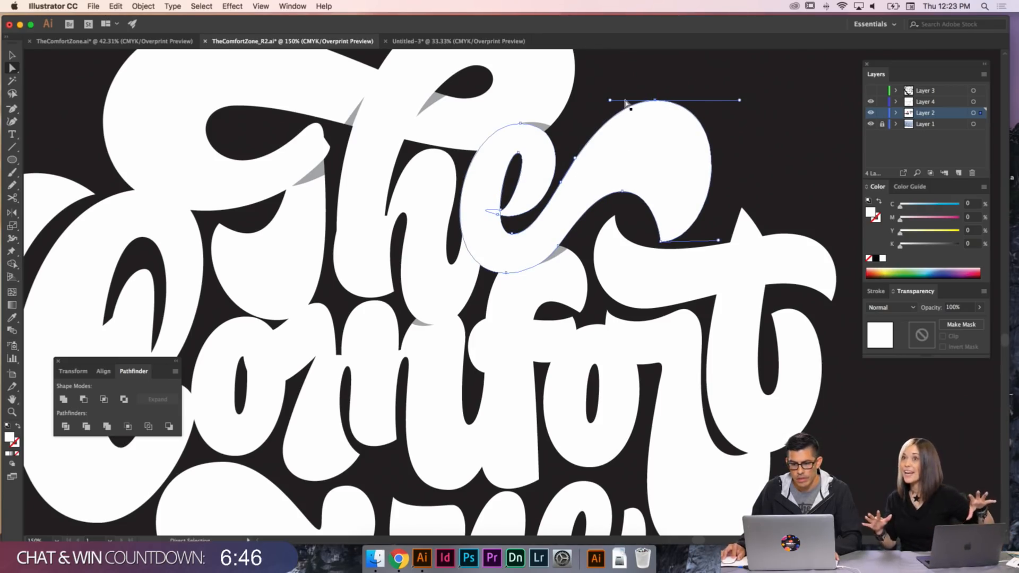
left_click_drag(609, 100, 613, 100)
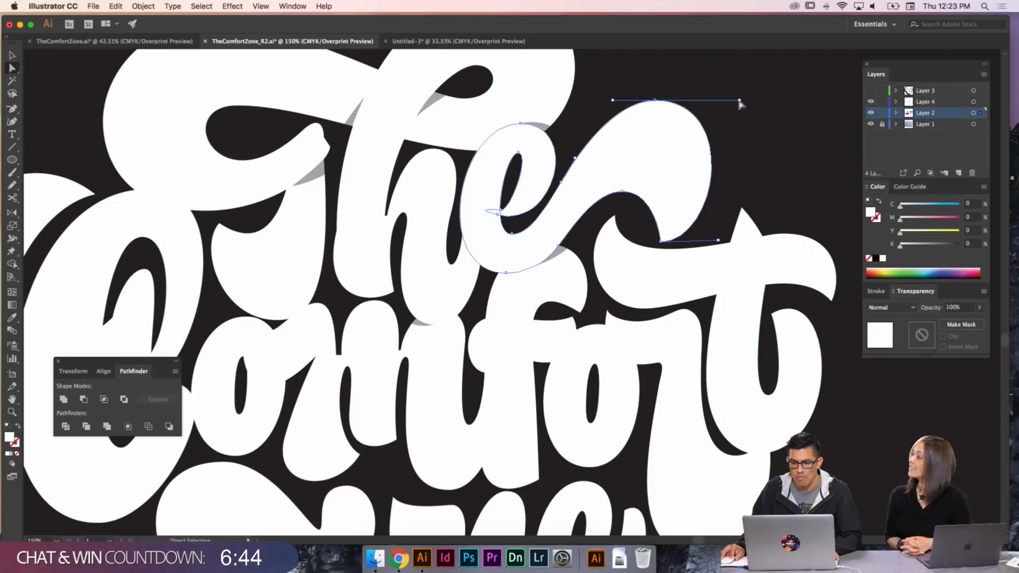
left_click_drag(739, 101, 748, 100)
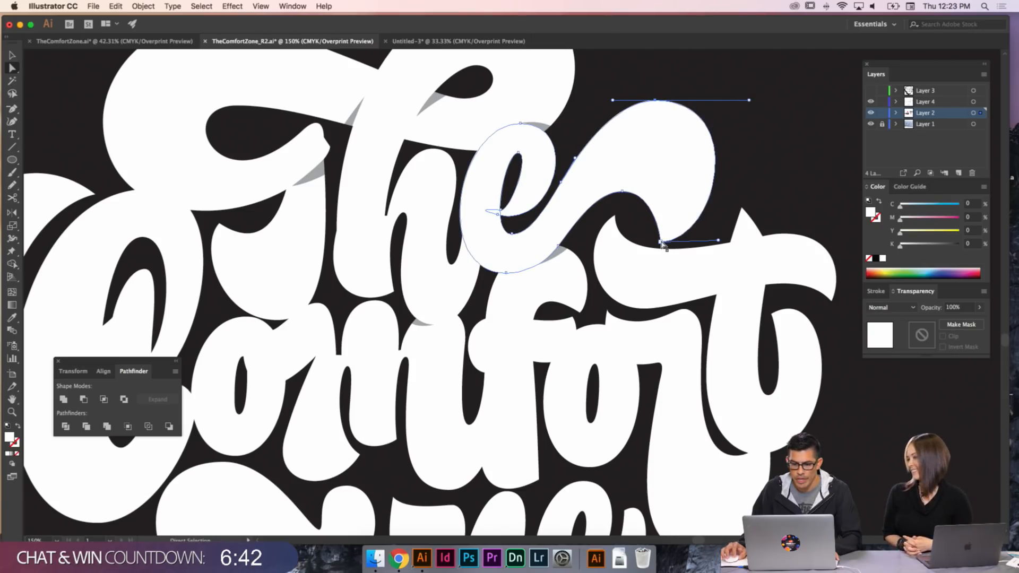
- Raise the end point of the e's exit swash and lengthen the handles along its outer right curve for a fuller shape
left_click_drag(661, 242, 661, 234)
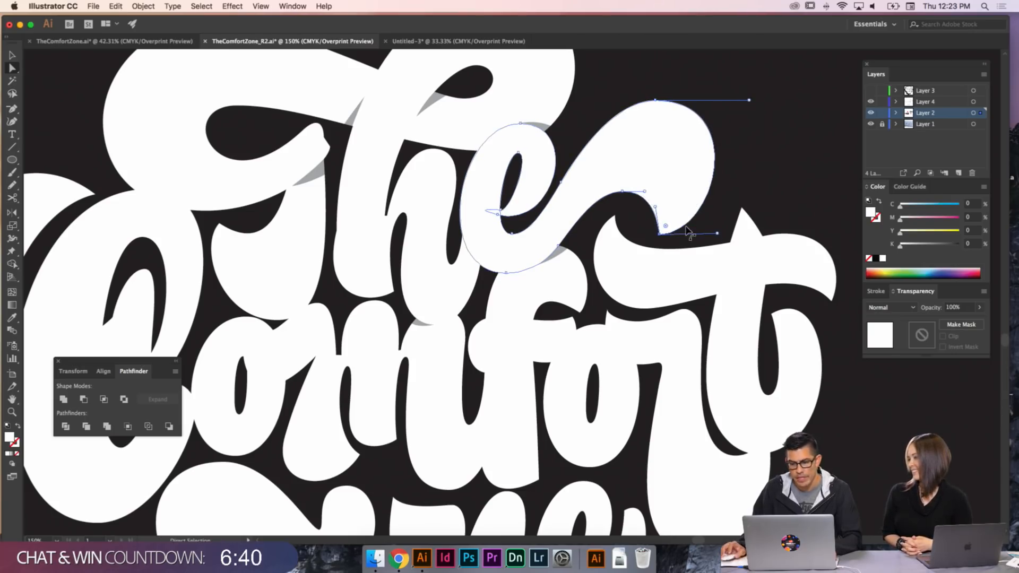
key("super+shift+a")
left_click(659, 234)
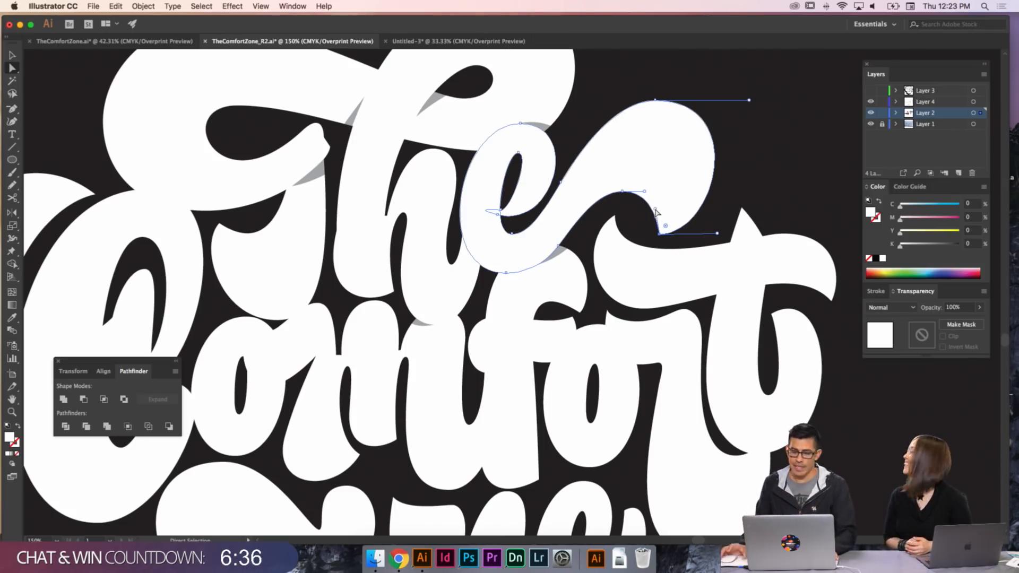
left_click_drag(718, 235, 719, 234)
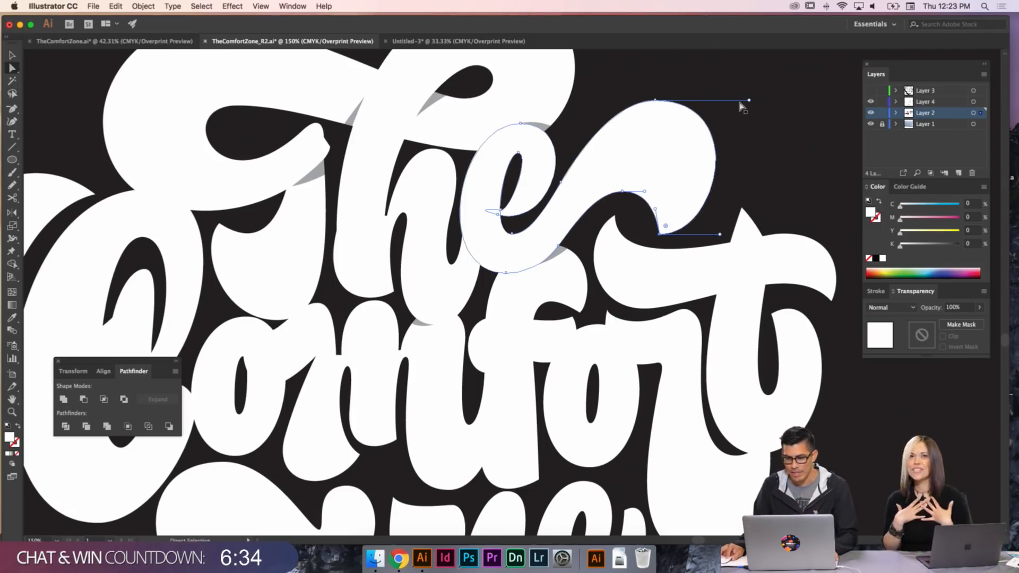
left_click_drag(749, 100, 764, 103)
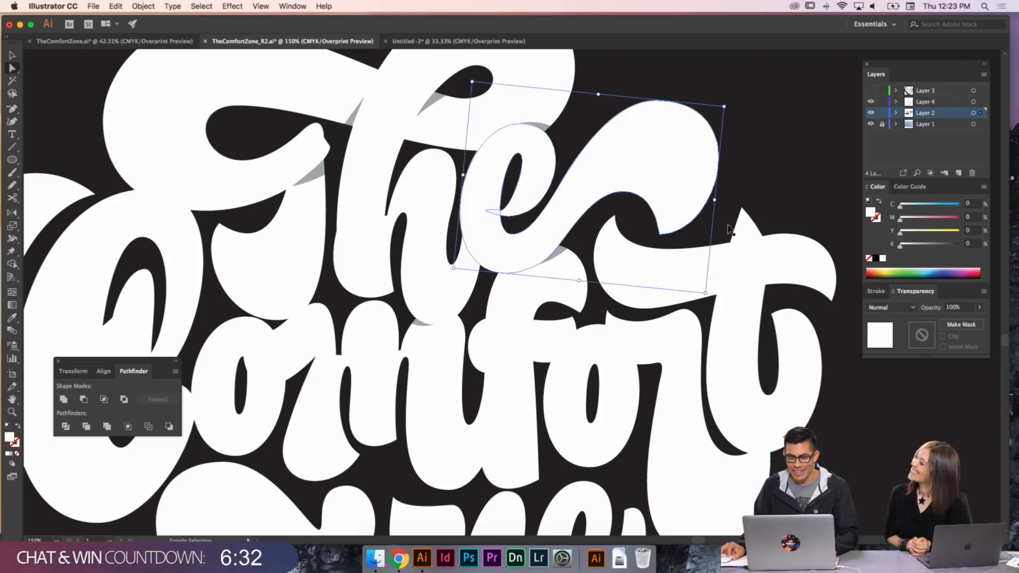
- Raise the anchor on the underside of the e's exit swash and adjust the nearby handles to smooth the inner curve
left_click(639, 200)
left_click(623, 192)
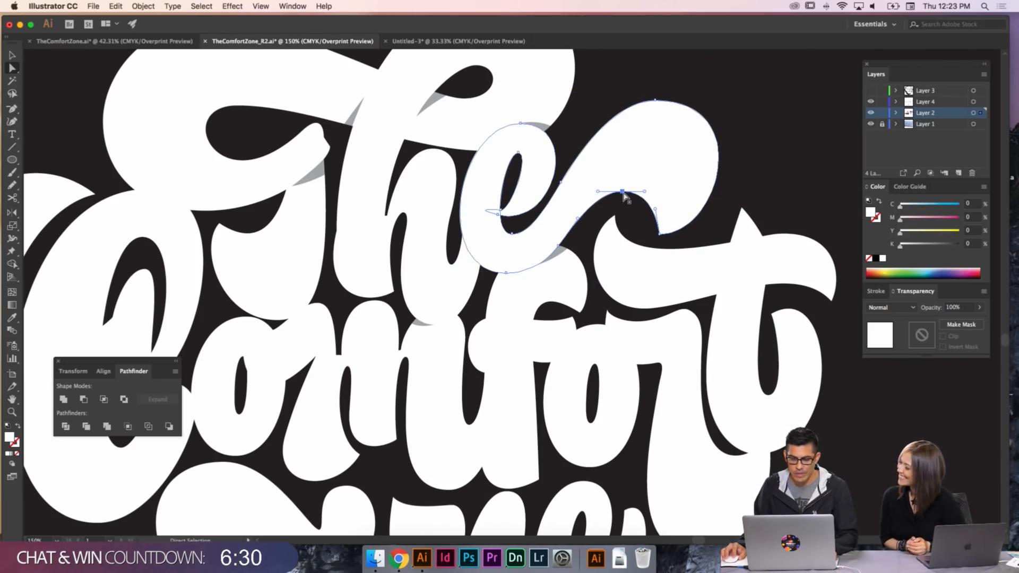
left_click_drag(625, 198, 625, 195)
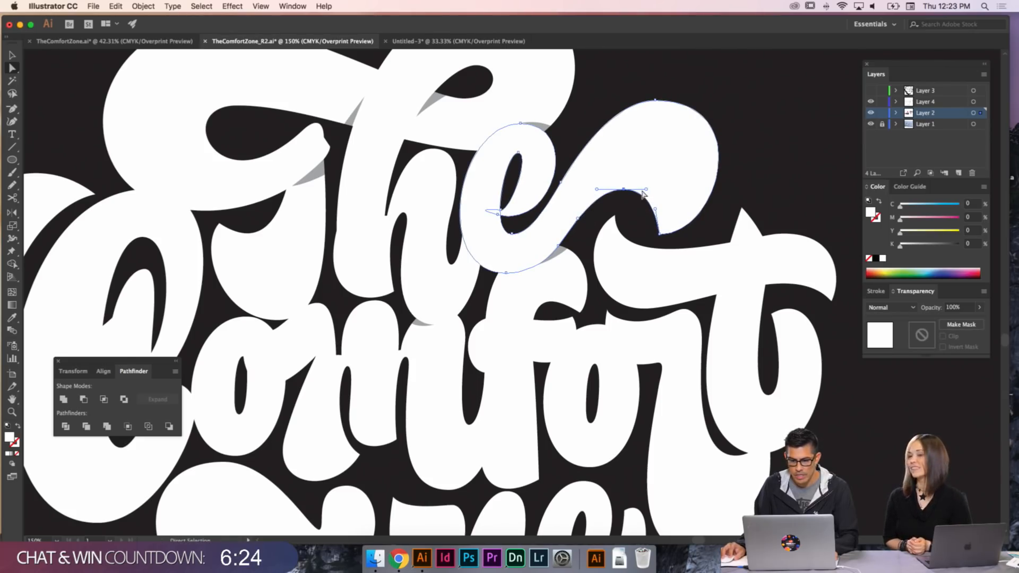
left_click_drag(623, 189, 598, 189)
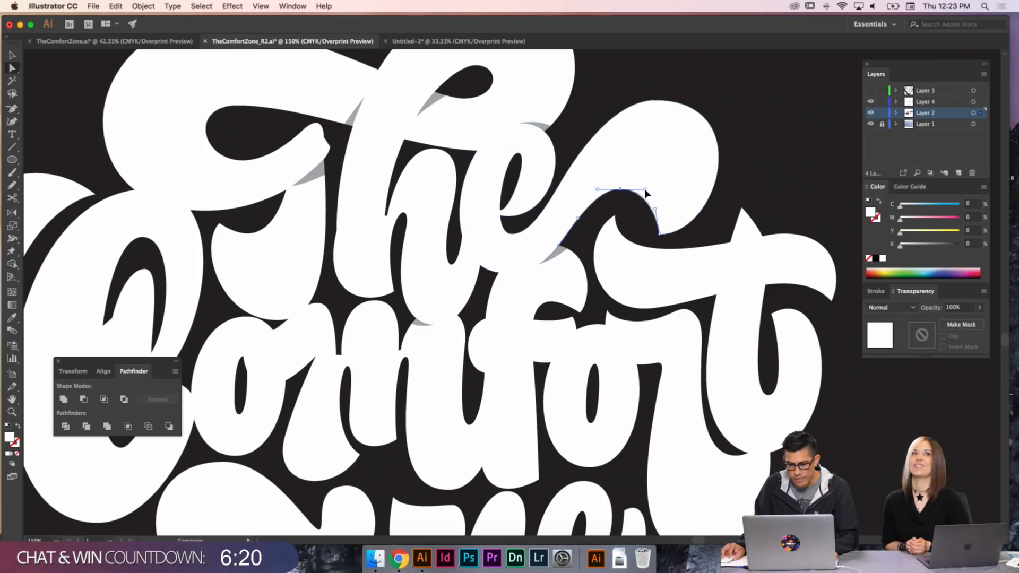
left_click_drag(654, 210, 659, 216)
left_click(683, 242, "super")
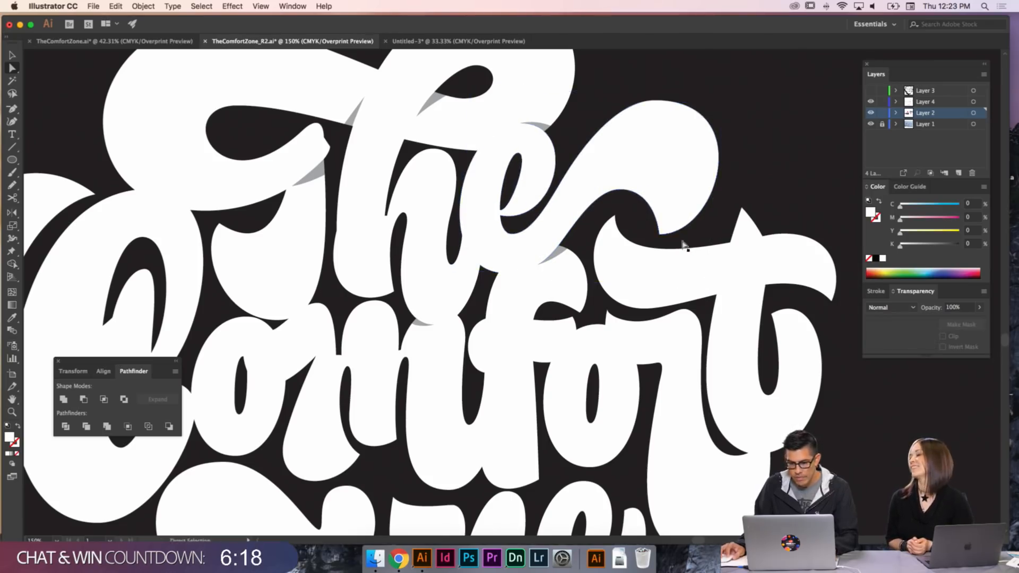
- Review the whole lettering for balance and for stroke overlaps that lack shadows
left_click_drag(702, 273, 678, 200)
key("p")
key("super+minus")
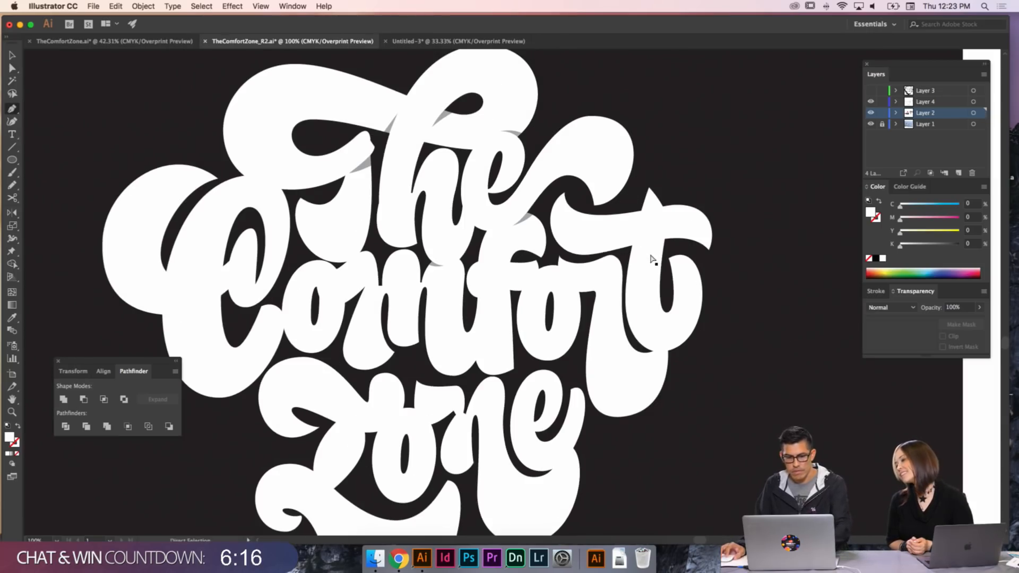
left_click_drag(551, 247, 591, 247)
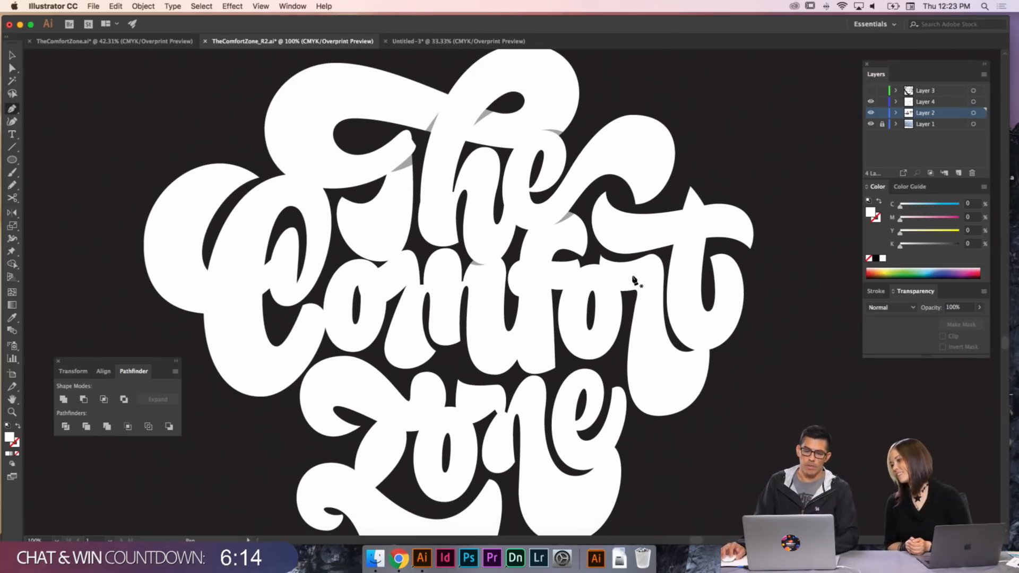
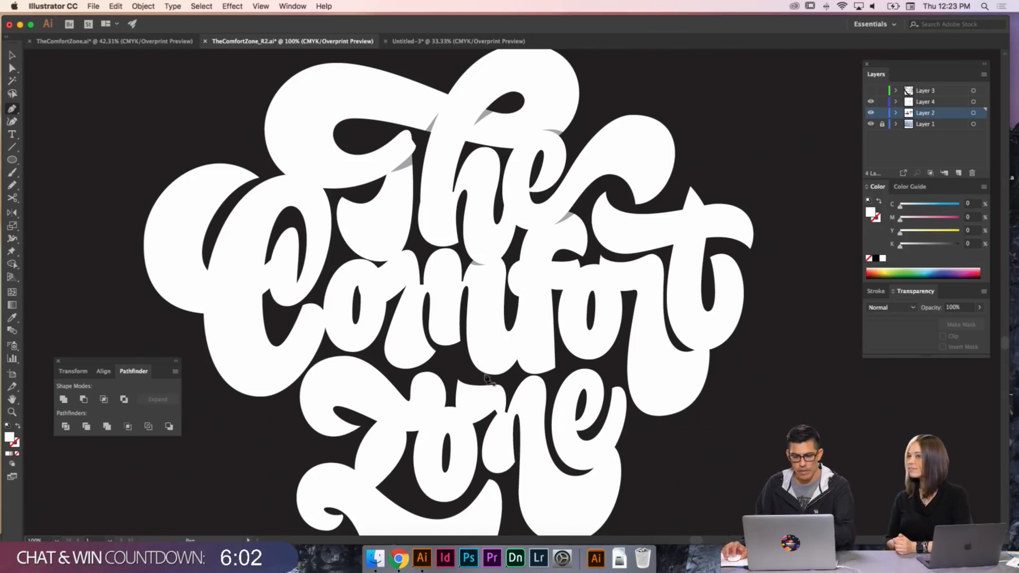
key("v")
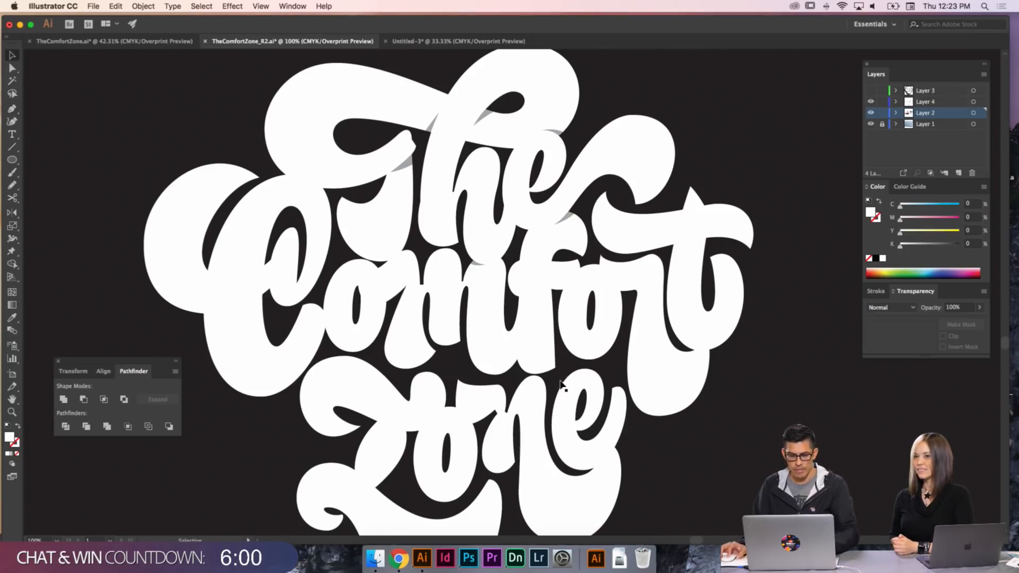
left_click_drag(518, 320, 553, 339)
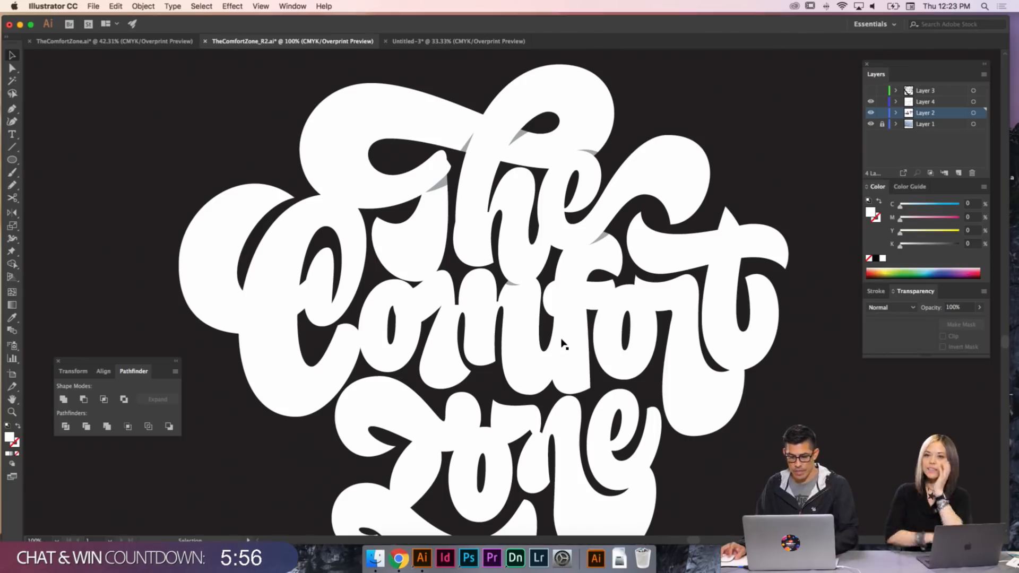
key("p")
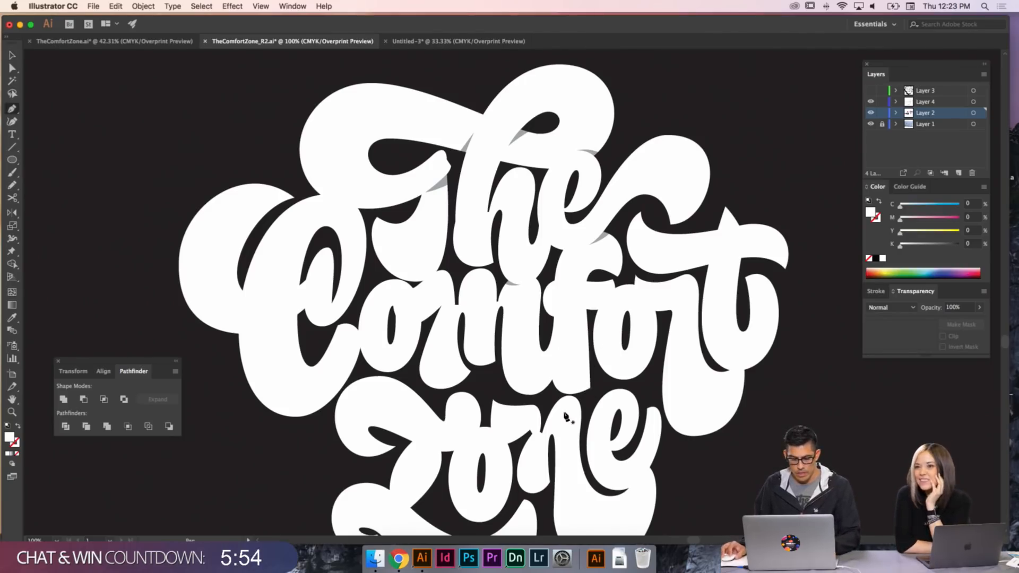
key("v")
left_click_drag(567, 417, 549, 371)
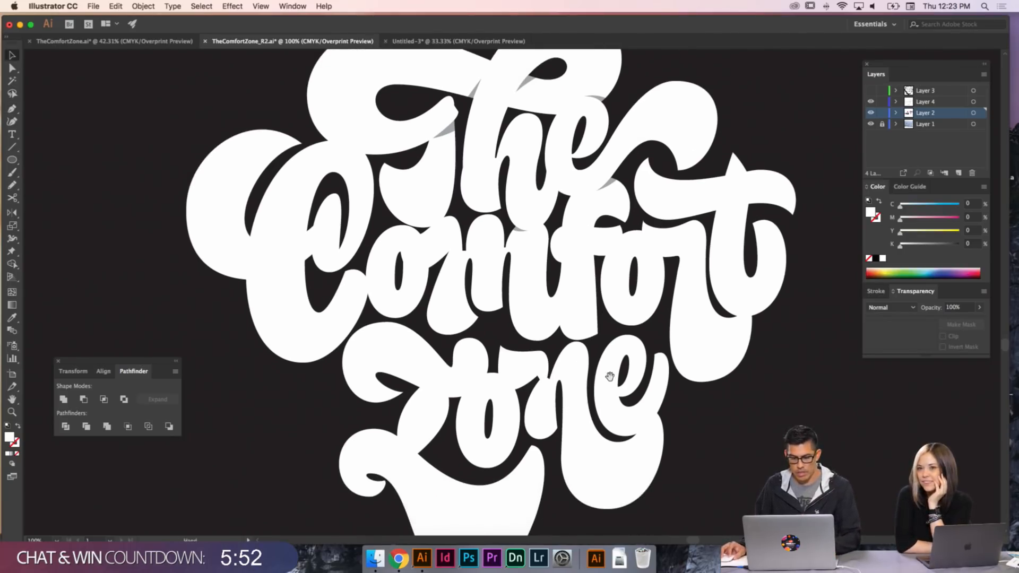
left_click_drag(609, 376, 604, 422)
- Examine the stroke overlaps up close, from the e's exit swash across the word Comfort to the capital C
key("z")
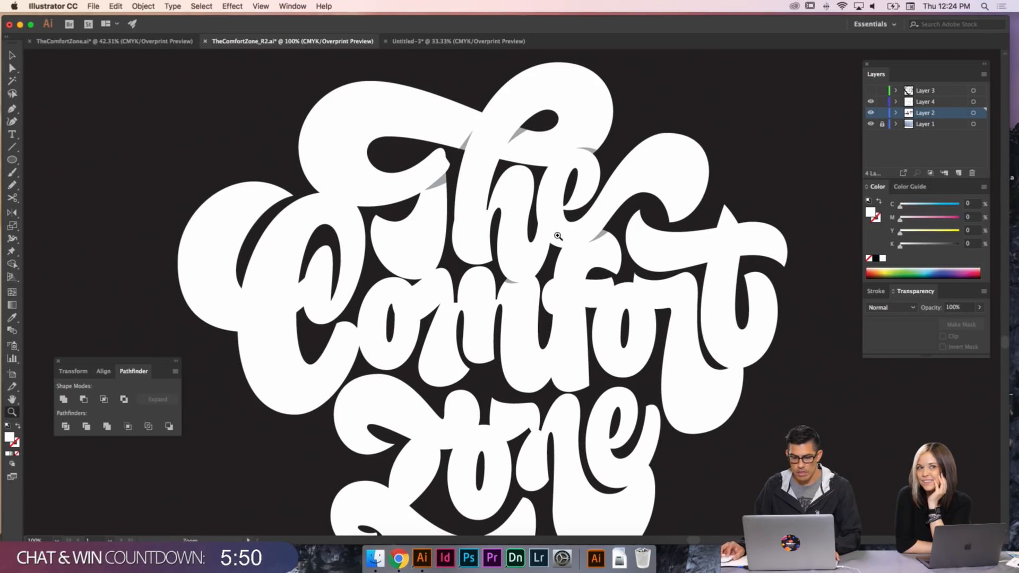
left_click_drag(657, 284, 508, 176)
key("p")
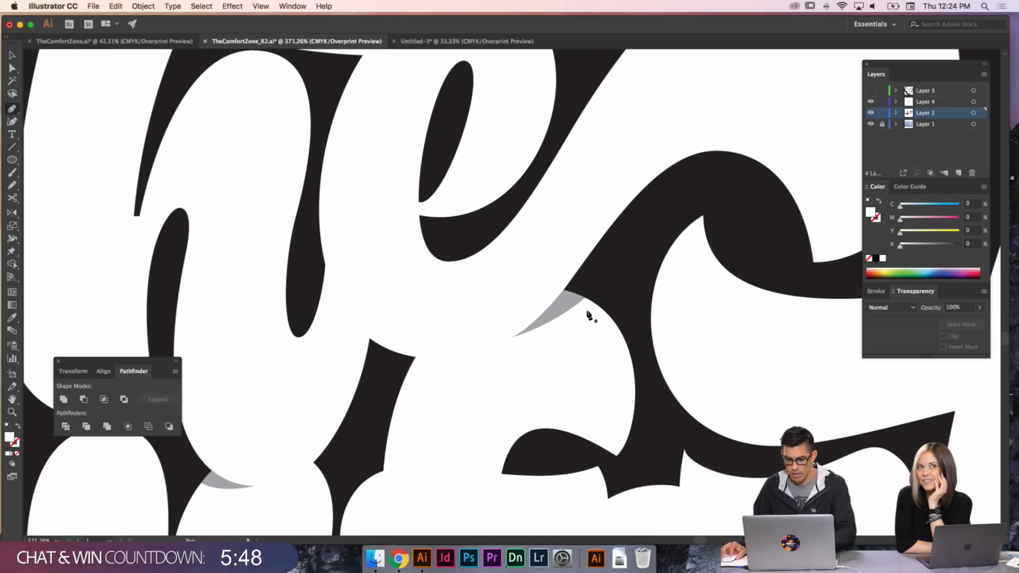
left_click_drag(641, 386, 609, 214)
left_click_drag(599, 279, 622, 215)
left_click_drag(416, 289, 488, 213)
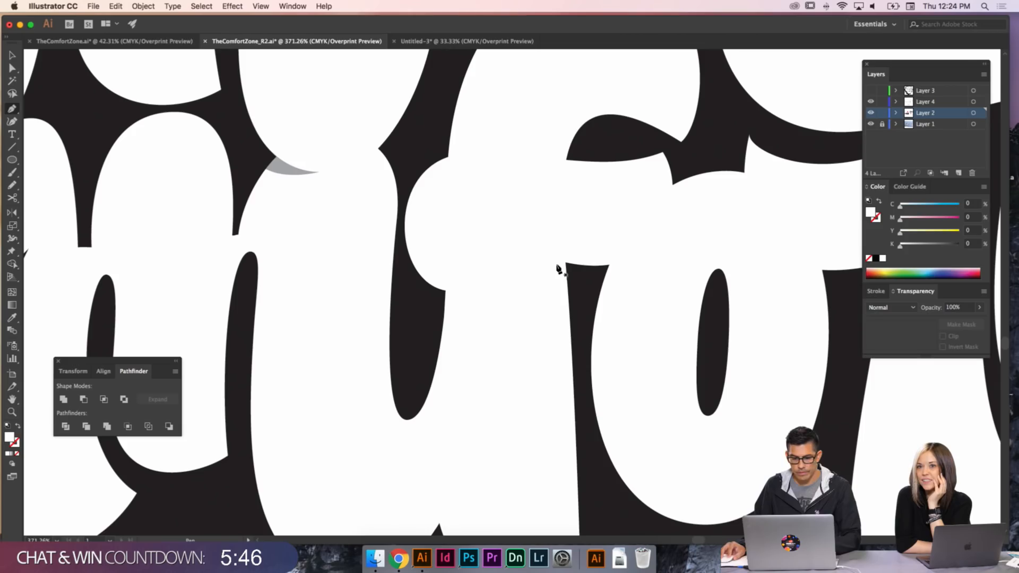
left_click_drag(299, 217, 666, 221)
left_click_drag(418, 146, 618, 273)
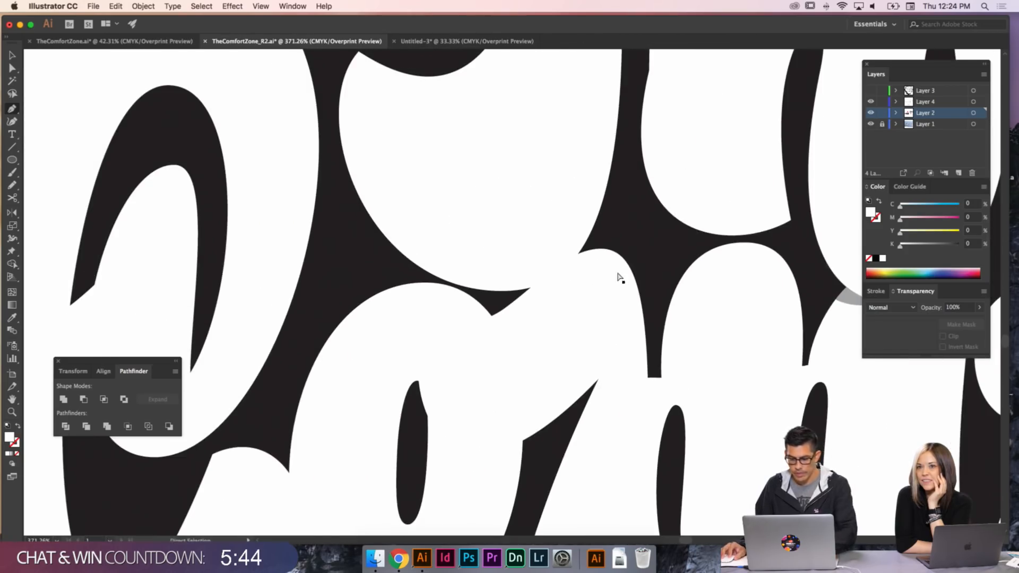
key("super+minus")
key("super+minus")
left_click_drag(418, 177, 513, 167)
left_click_drag(444, 284, 533, 257)
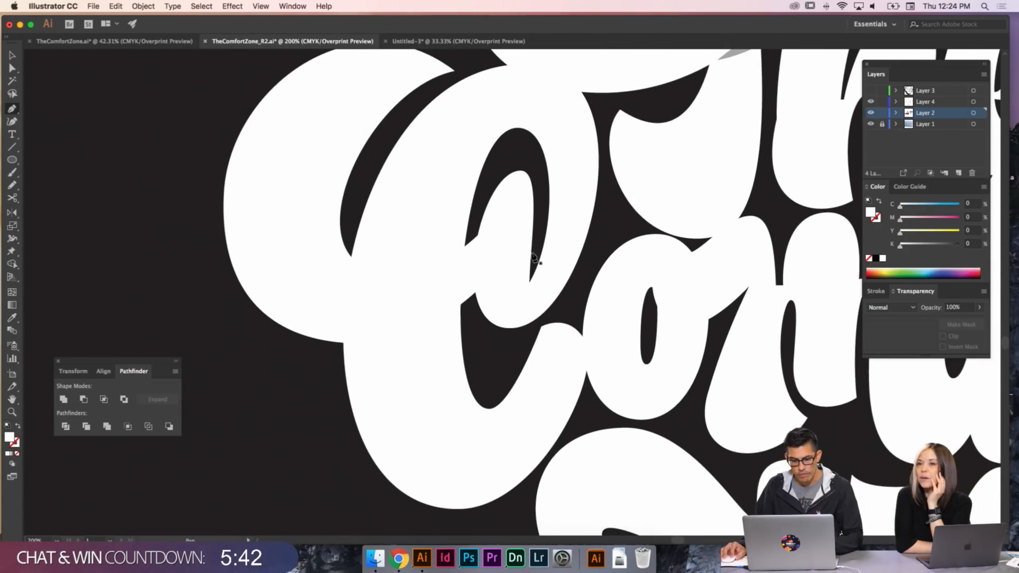
- Inspect the outline and anchor points around the capital C's inner curl and clear the selection
key("v")
key("a")
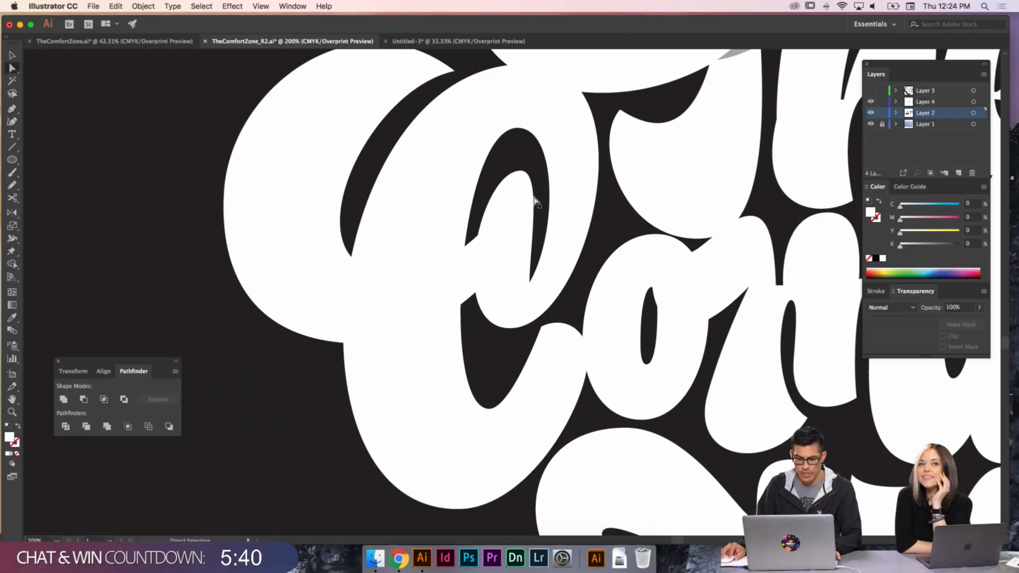
left_click(532, 181)
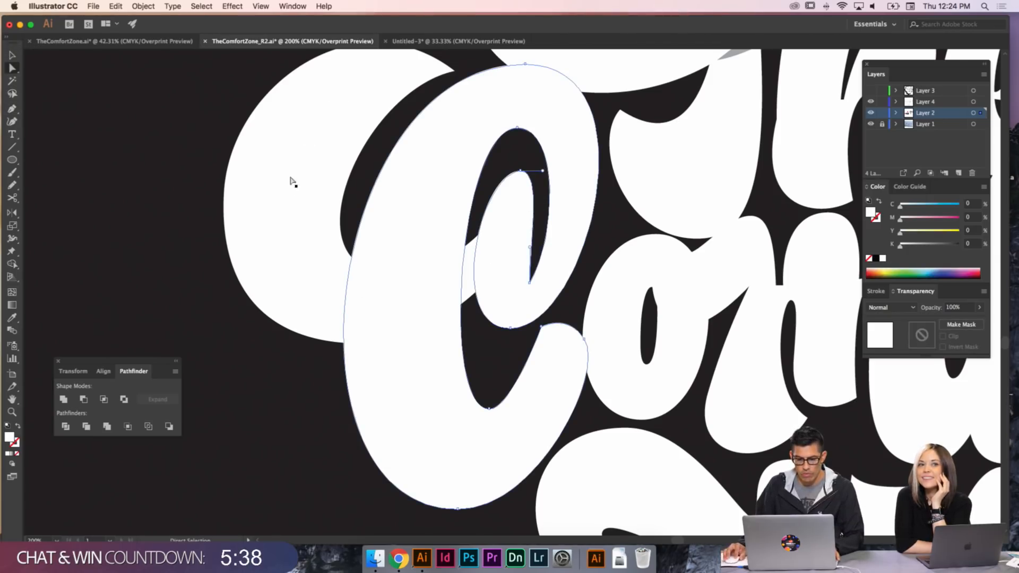
scroll(456, 234, "up", 2)
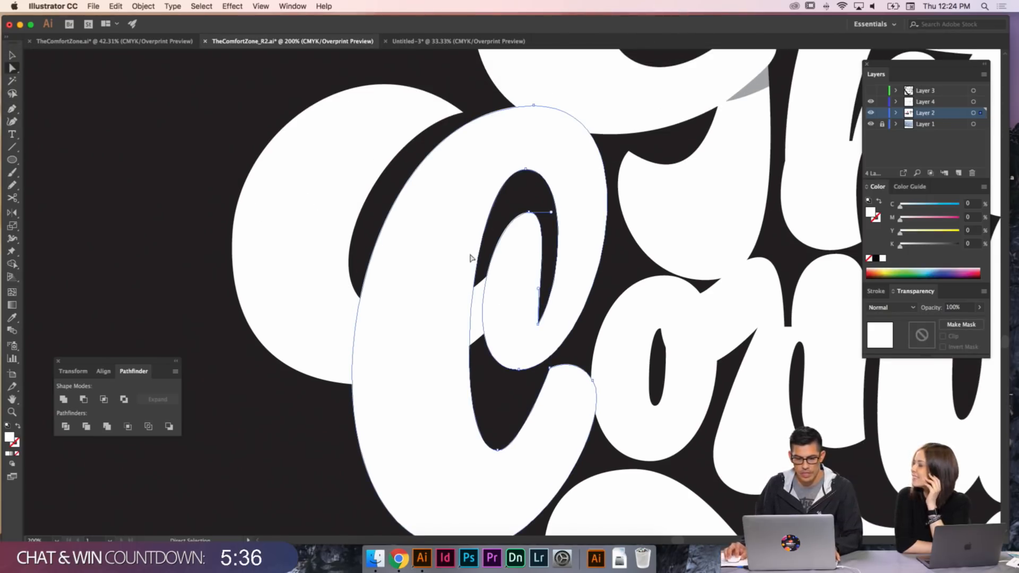
key("shift+super+a")
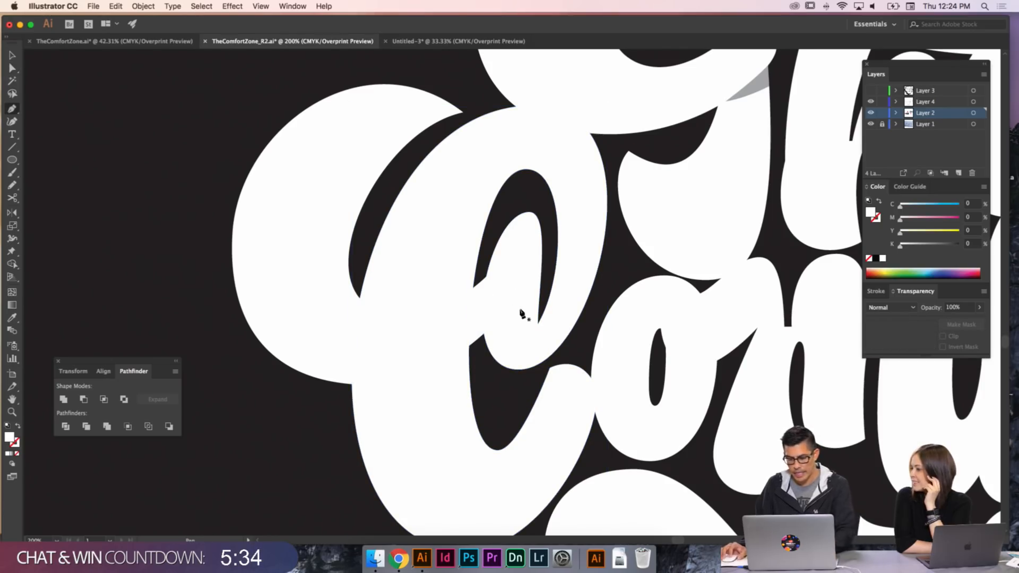
- Draw a closed shadow shape with the Pen tool where the capital C's inner curl crosses its stem
key("p")
scroll(490, 327, "down", 2)
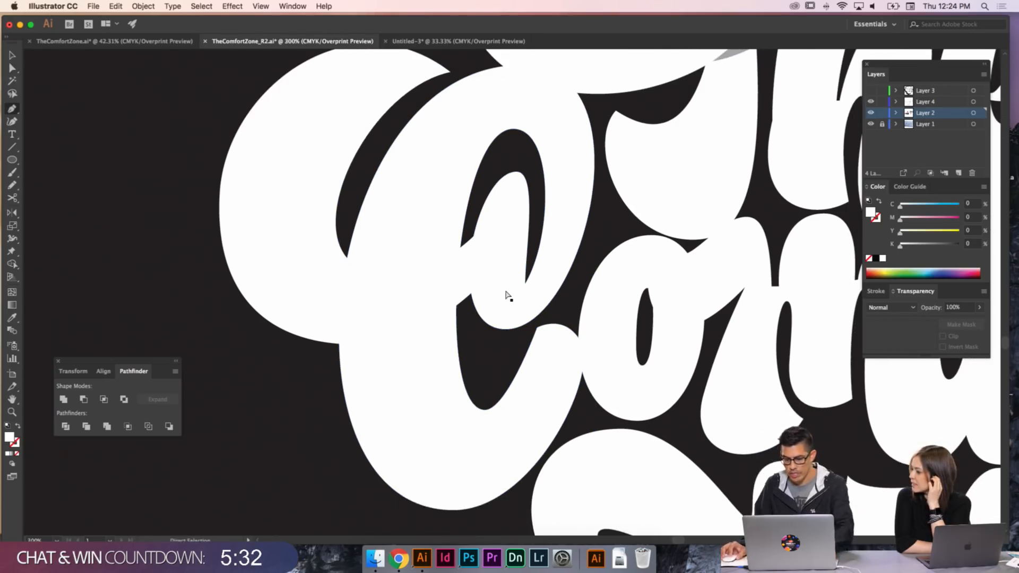
scroll(508, 297, "up", 2)
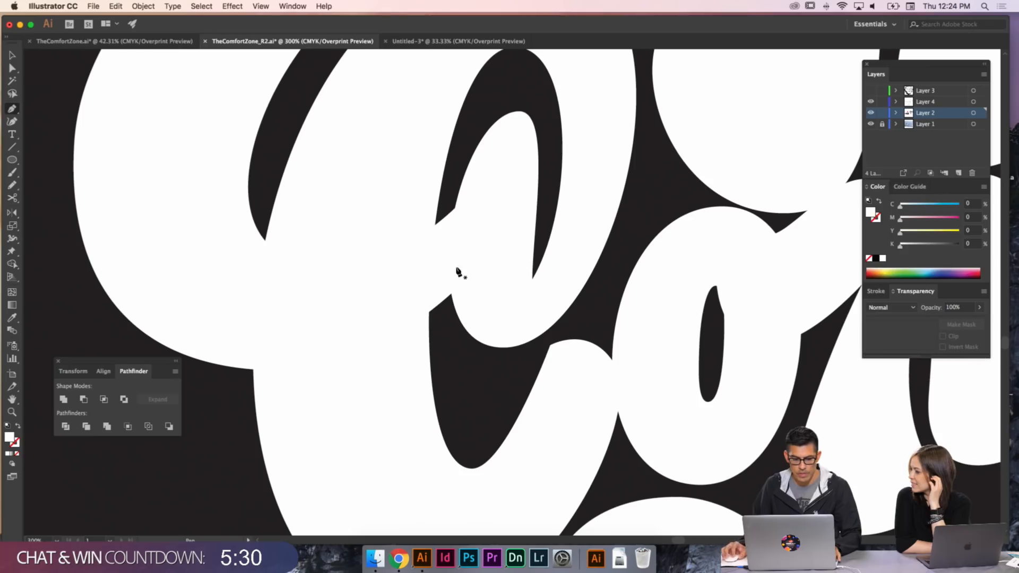
left_click(429, 314)
left_click_drag(445, 191, 445, 189)
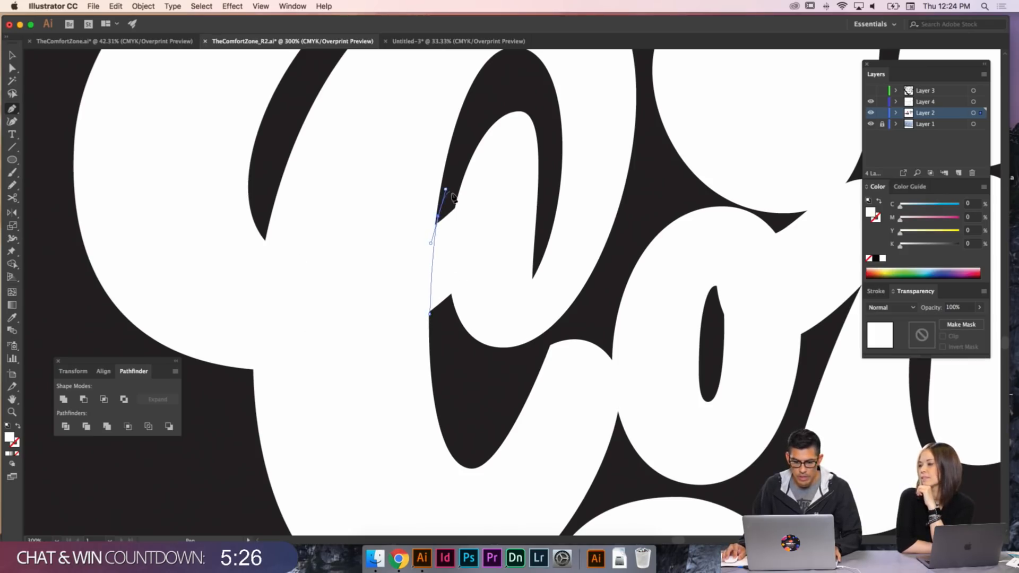
left_click(452, 200)
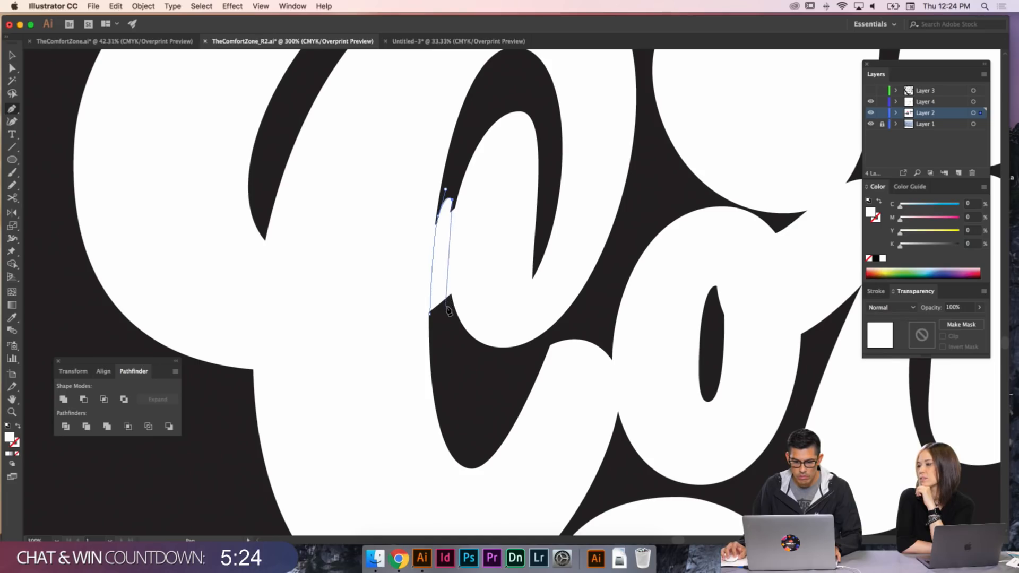
left_click_drag(451, 302, 457, 319)
left_click(430, 315)
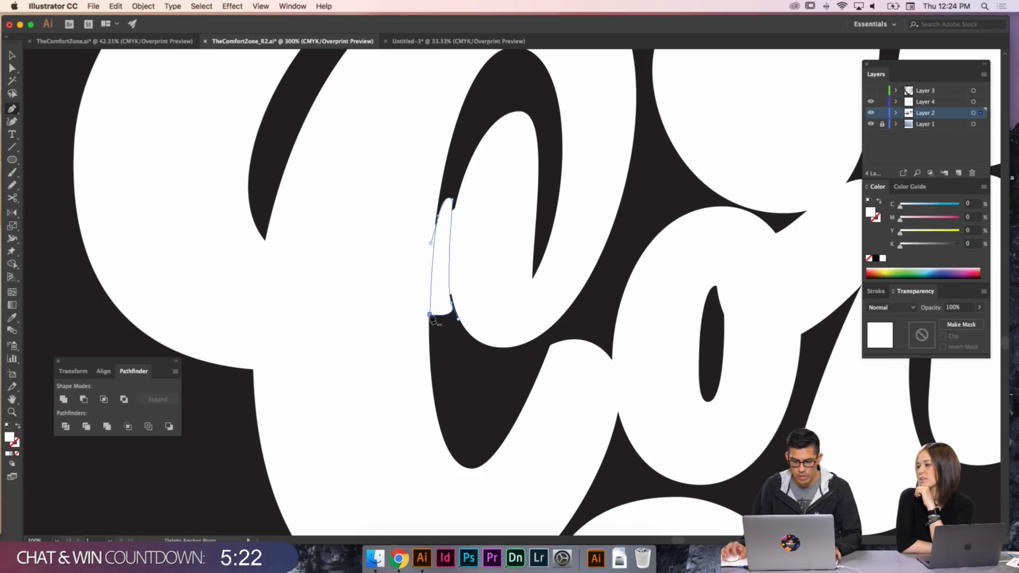
- Copy the 42% black fill and Multiply blending from the shadow on the capital T onto the new shape
key("super+minus")
key("i")
key("space")
left_click_drag(669, 167, 520, 295)
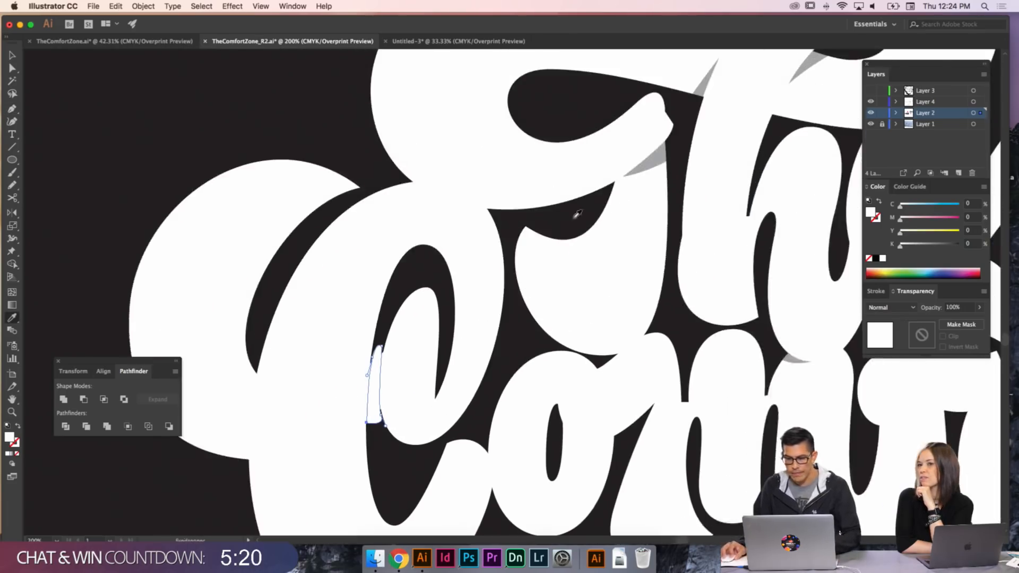
left_click(659, 157)
key("space")
left_click_drag(429, 319, 513, 183)
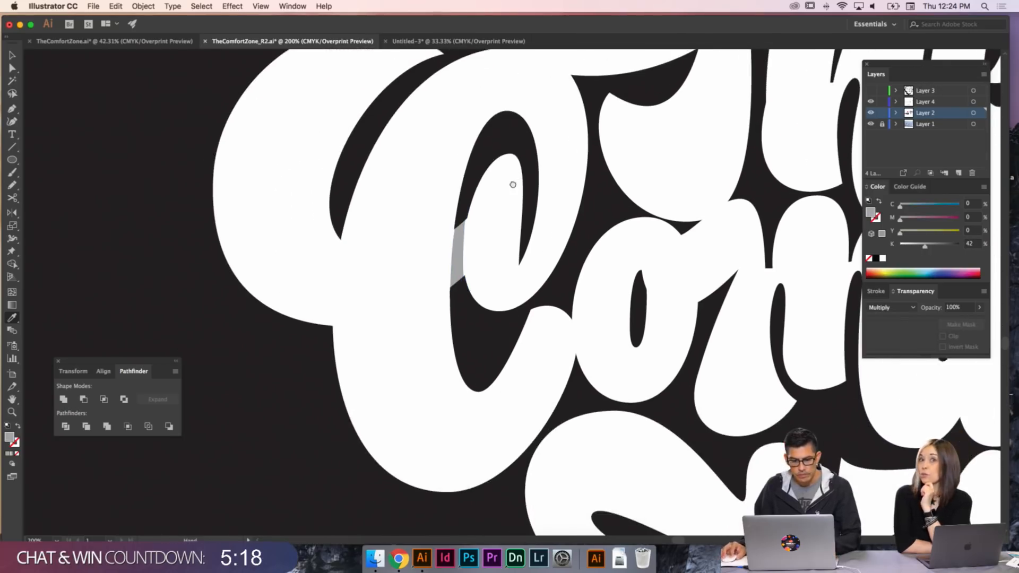
- Refine the upper and lower anchors of the C's stem shadow to fit the curl's edge, and clear the selection
key("a")
left_click(466, 223)
left_click_drag(467, 209, 467, 213)
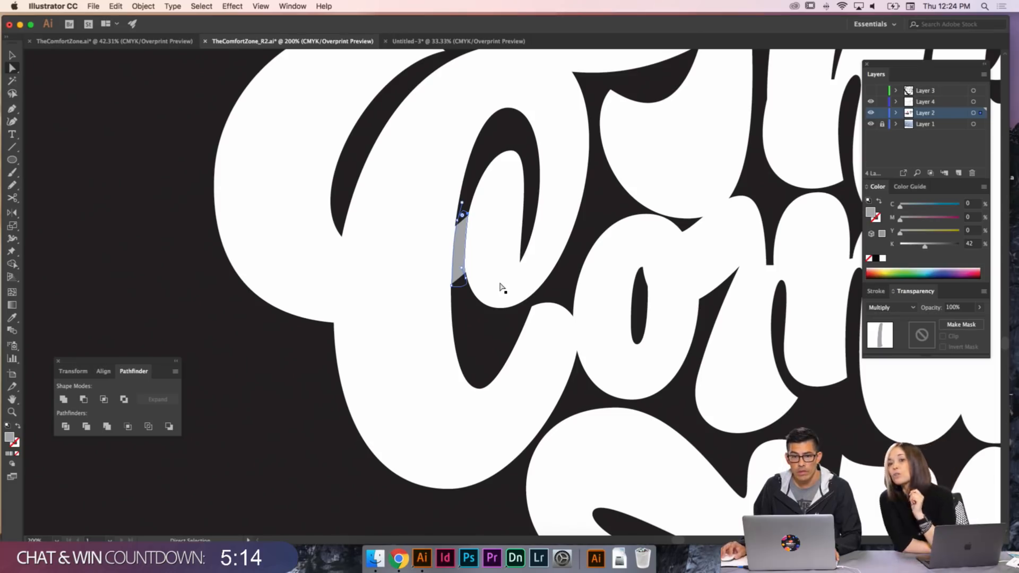
left_click(466, 278)
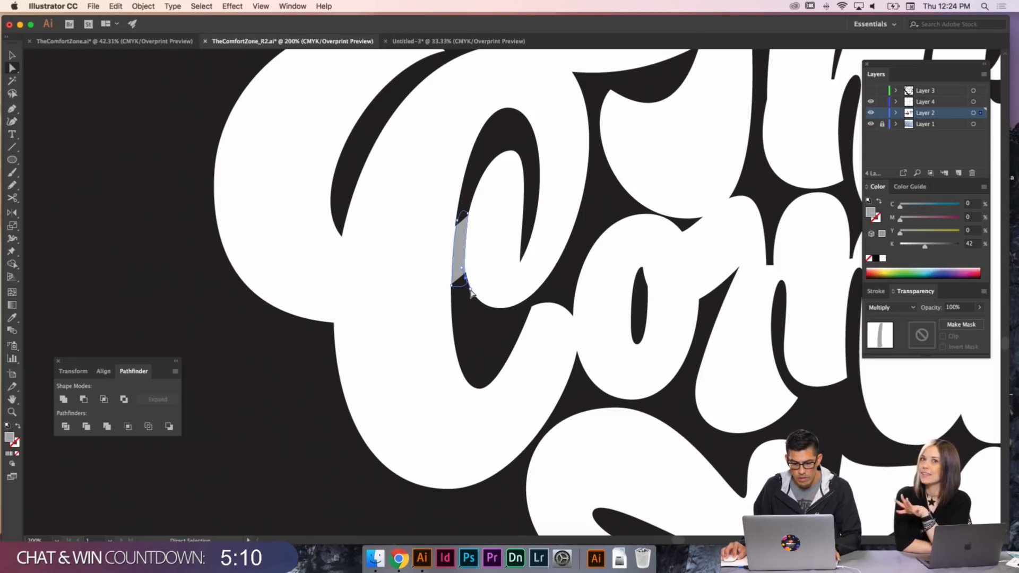
key("shift+c")
mouse_move(471, 289)
left_mouse_down()
mouse_move(459, 282)
mouse_move(463, 274)
mouse_move(469, 281)
left_mouse_up()
key("a")
key("shift+super+a")
key("super+minus")
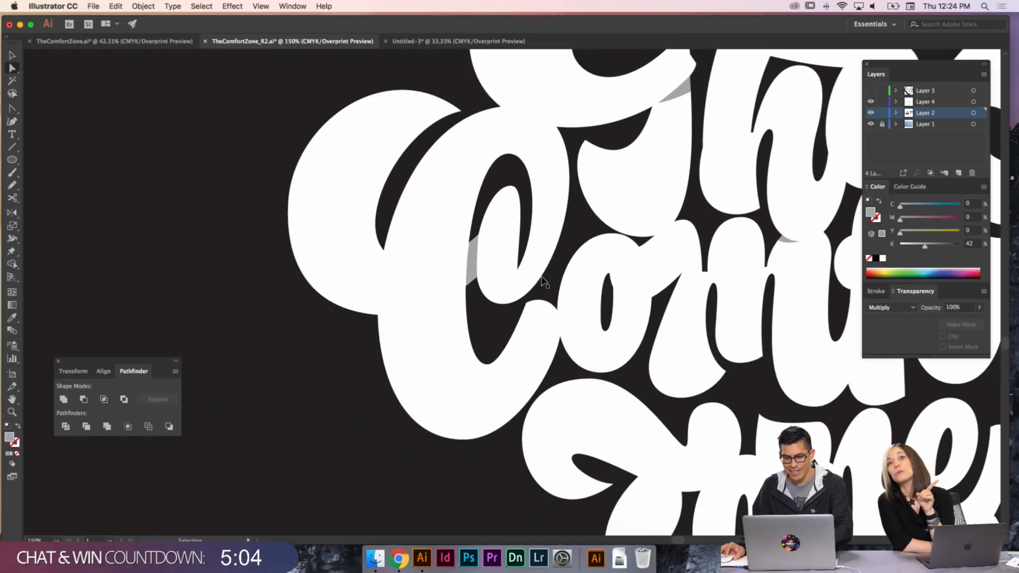
- Draw a thin curved shadow sliver where the C's curl meets its inner loop, matching the adjacent gray Multiply shadow
key("super+equal")
key("super+equal")
left_click_drag(486, 236, 489, 274)
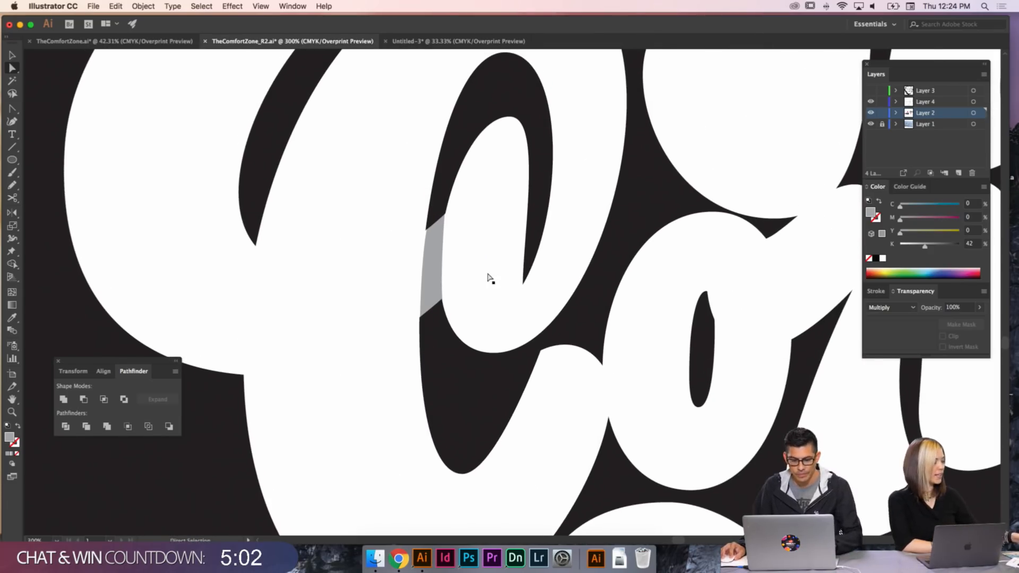
key("v")
key("p")
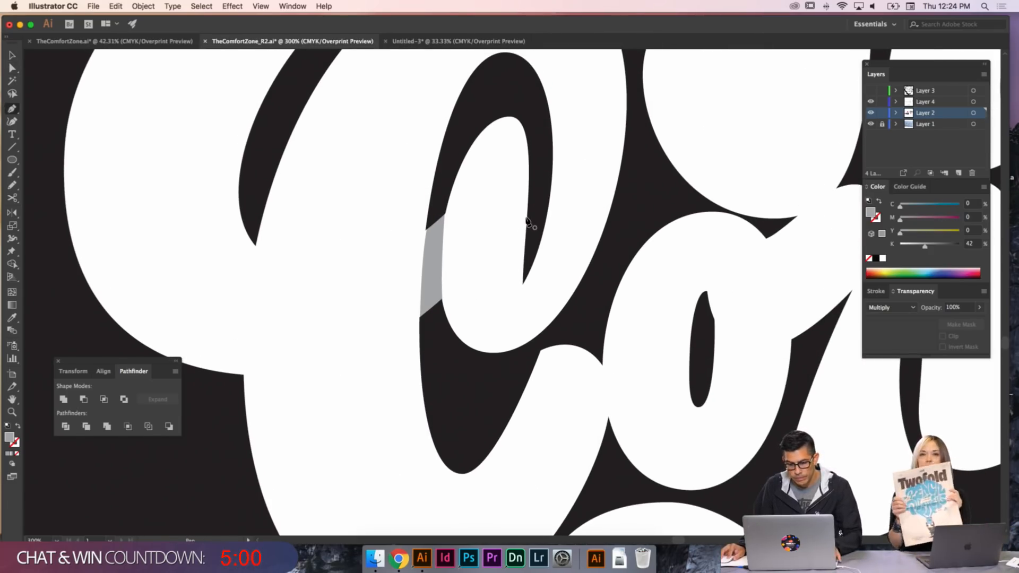
left_click(527, 217)
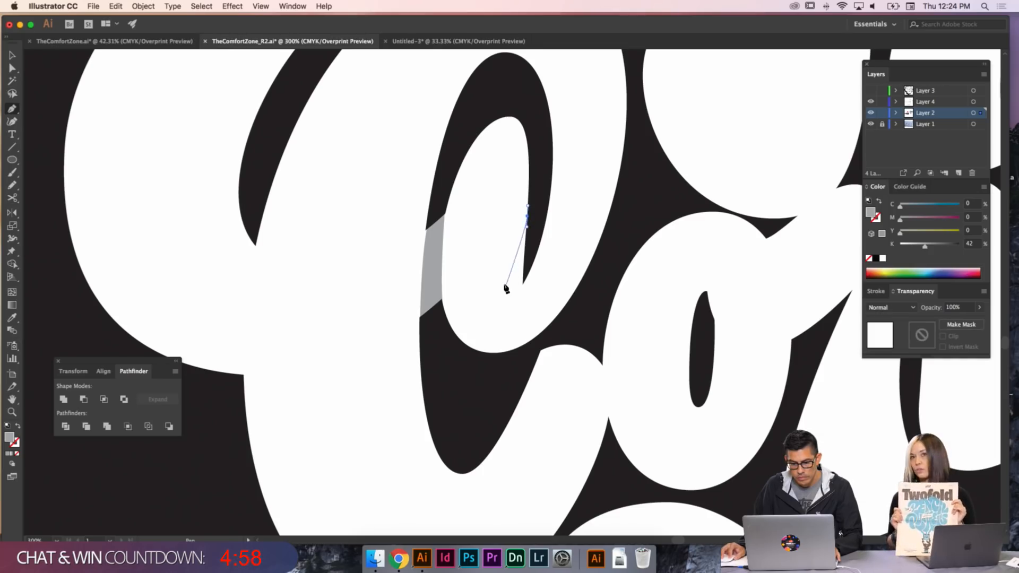
left_click_drag(489, 283, 534, 235)
left_click(527, 218)
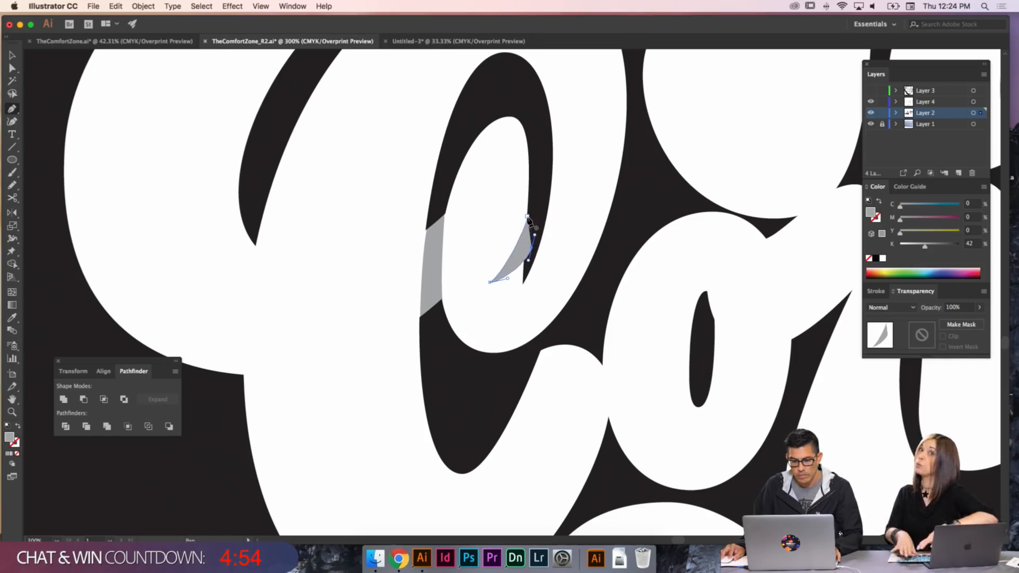
key("i")
left_click(440, 267)
- Reshape the sliver's lower tip and select its upper anchor to make the shadow follow the loop's curve
key("a")
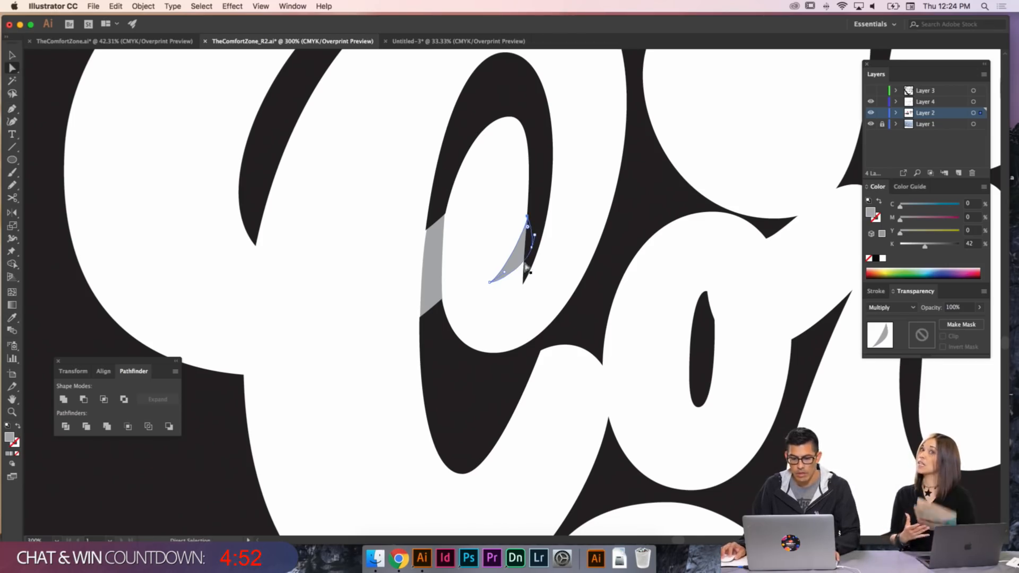
left_click_drag(489, 282, 517, 282)
key("super+z")
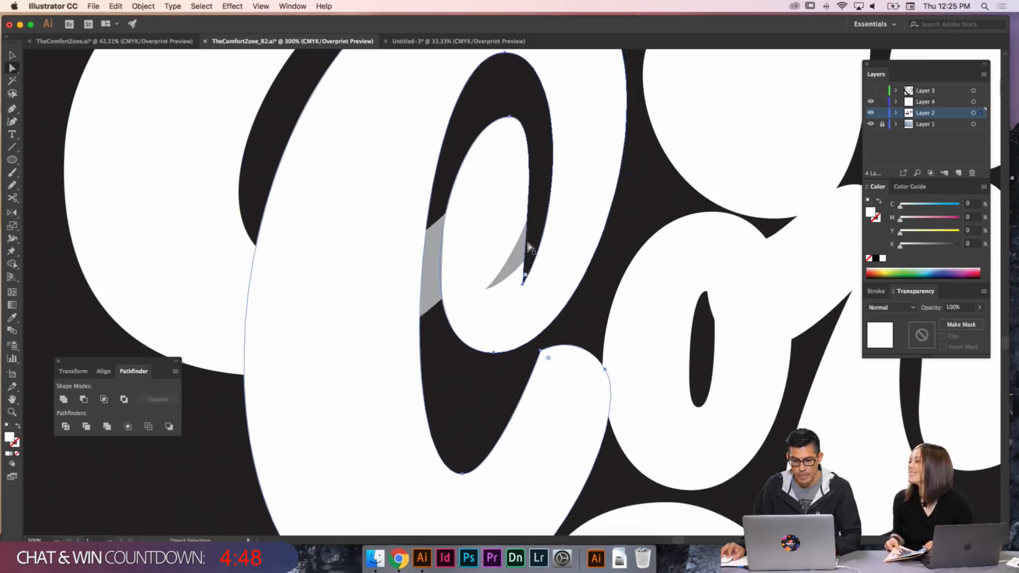
key("shift+super+a")
left_click(527, 234)
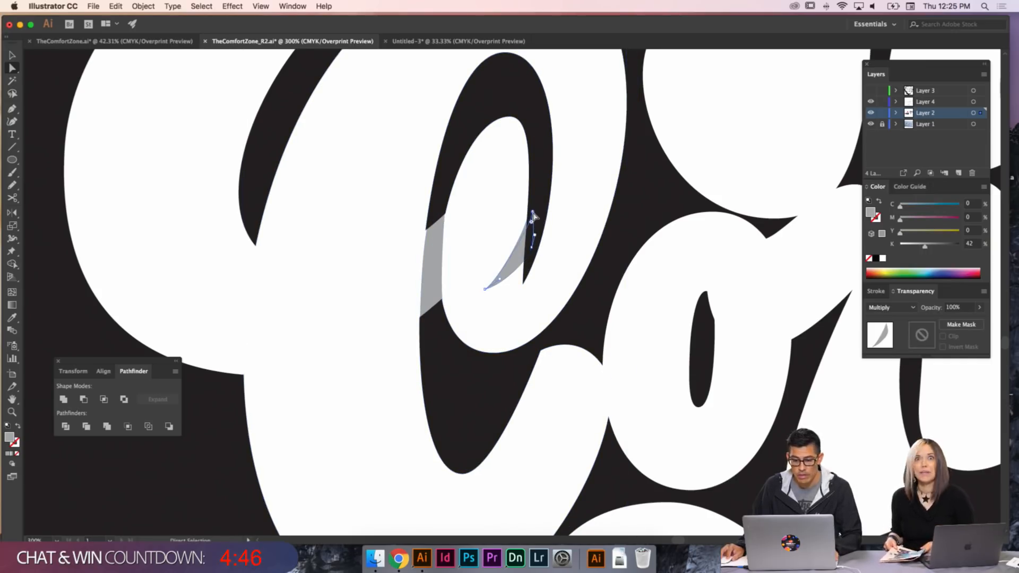
key("minus")
left_click(532, 248)
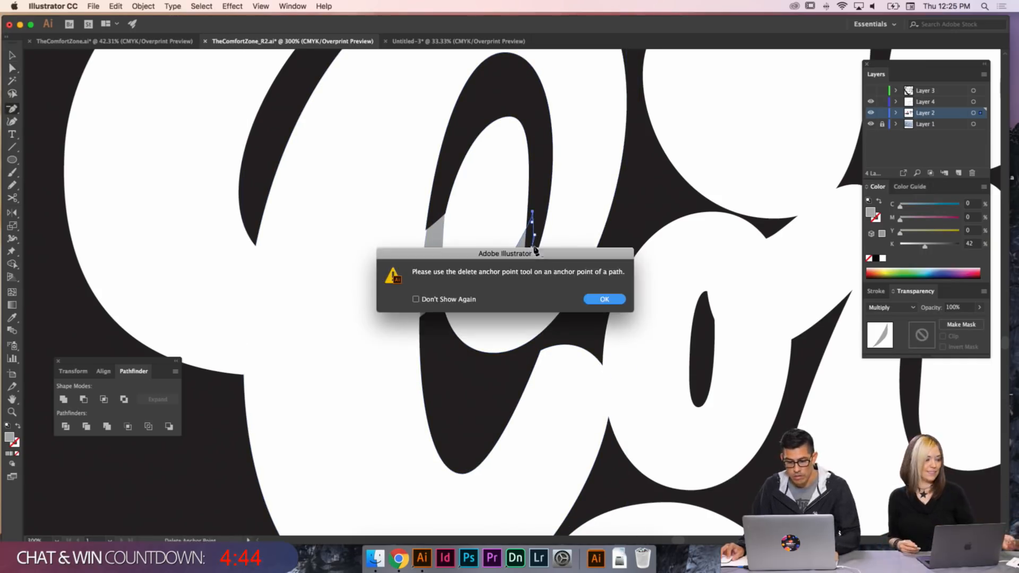
key("Return")
- Delete the grey shadow shape where the swash crosses the C's stem
key("v")
left_click(434, 275)
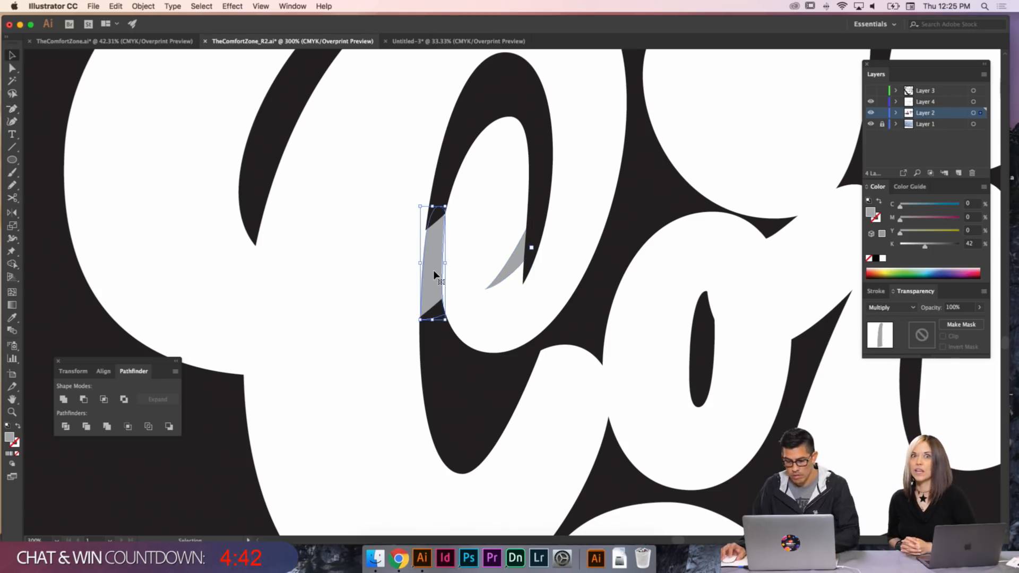
key("Delete")
- Bow out the right edge of the C's inner curl with its lower direction handle and shift the curl's top anchor slightly left
key("a")
left_click(530, 192)
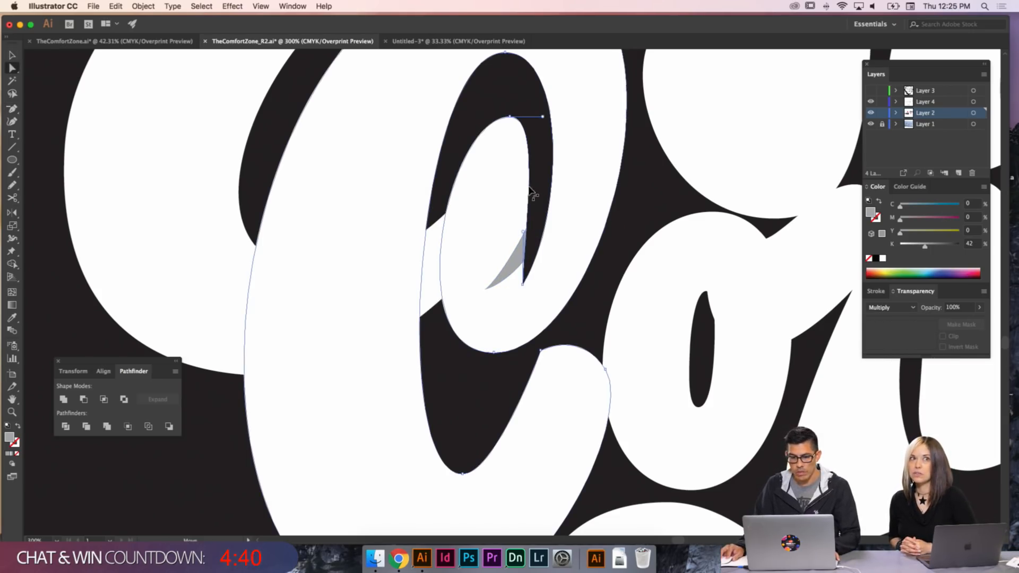
left_click_drag(523, 232, 535, 207)
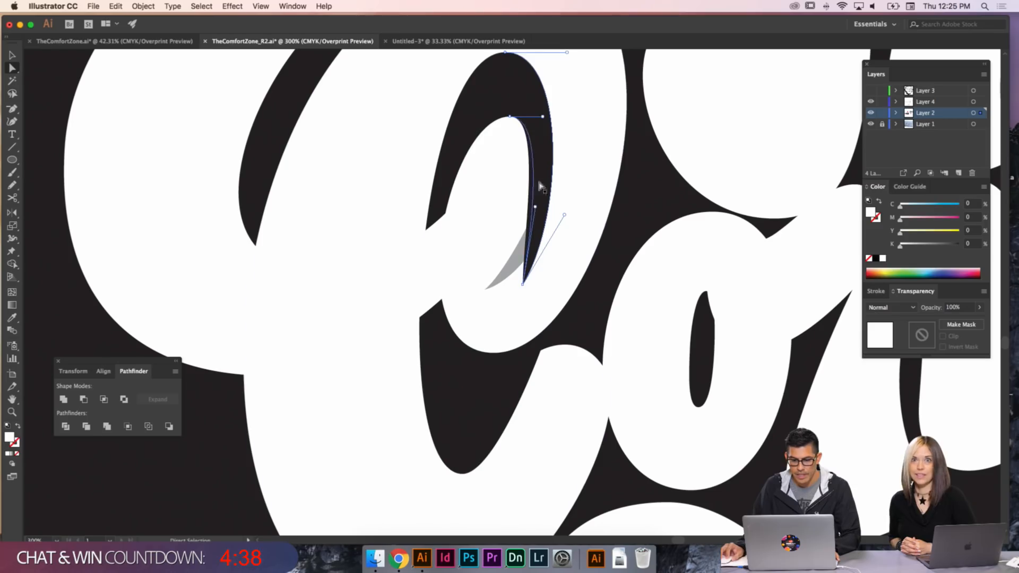
left_click_drag(510, 117, 507, 115)
left_click(532, 117)
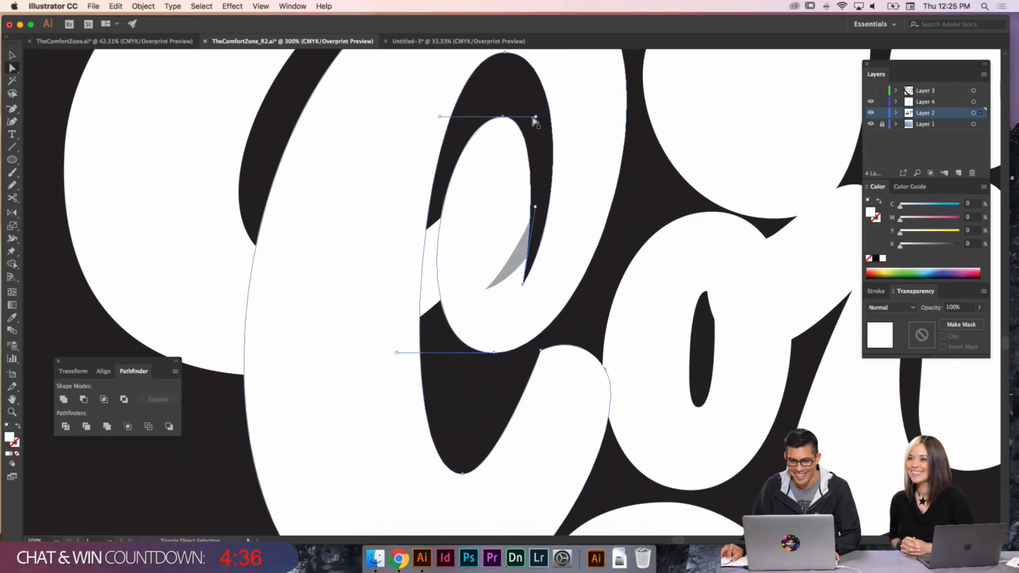
key("super+z")
key("super+shift+a")
- Rebalance the top anchor of the C's inner curl by lengthening its right handle and shortening its left one
left_click(503, 116)
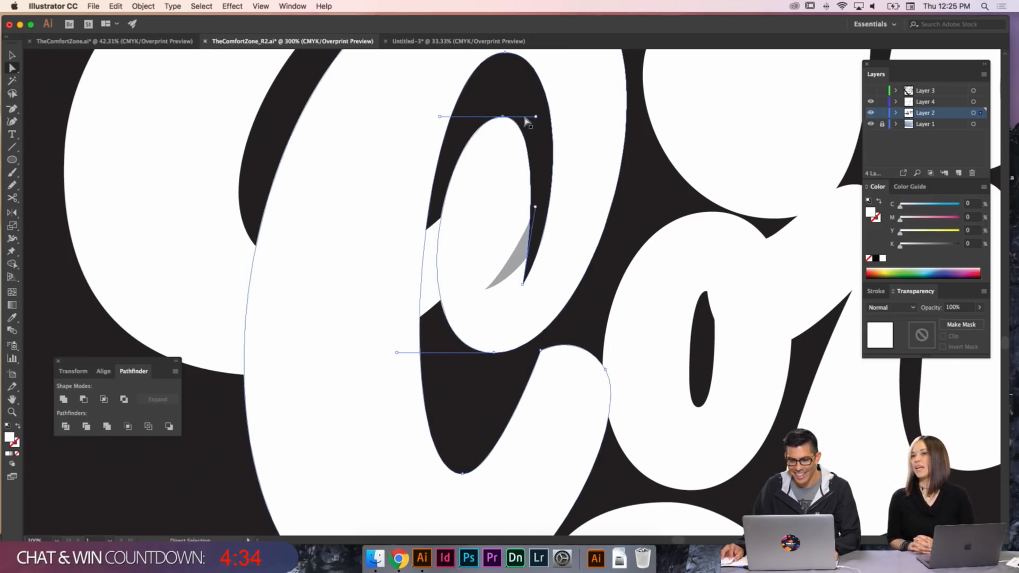
left_click_drag(537, 117, 542, 117)
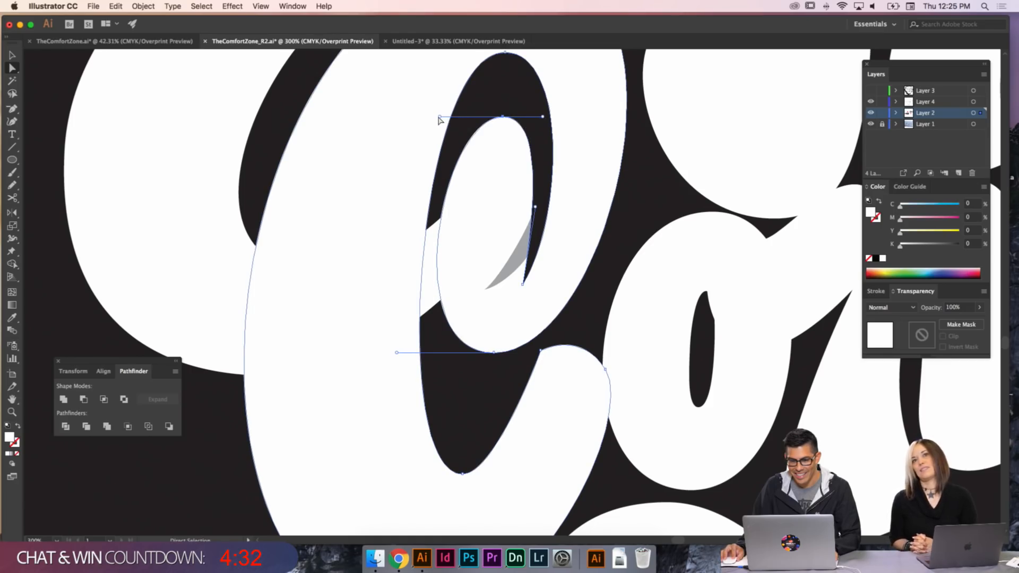
left_click_drag(440, 116, 448, 116)
key("super+shift+a")
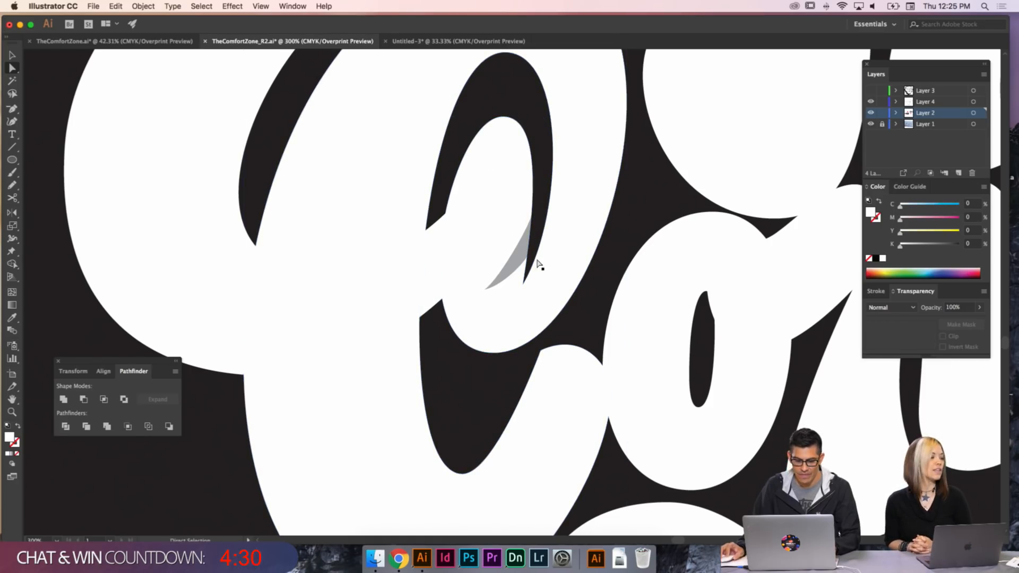
- Adjust the direction handles at the pointed lower tip of the C's upper counter, shortening the one along the inner curl
left_click_drag(537, 264, 534, 223)
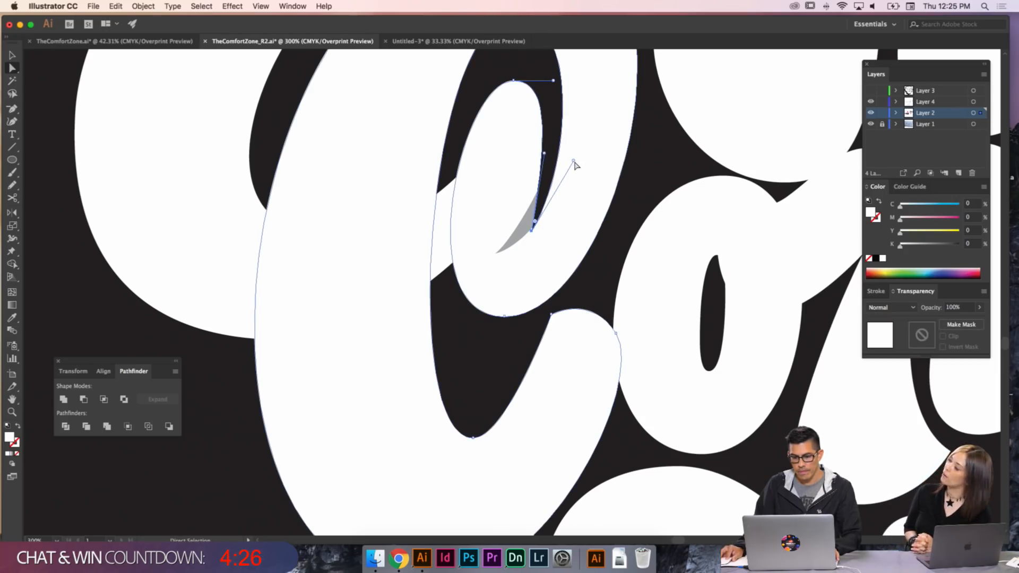
left_click_drag(574, 161, 594, 249)
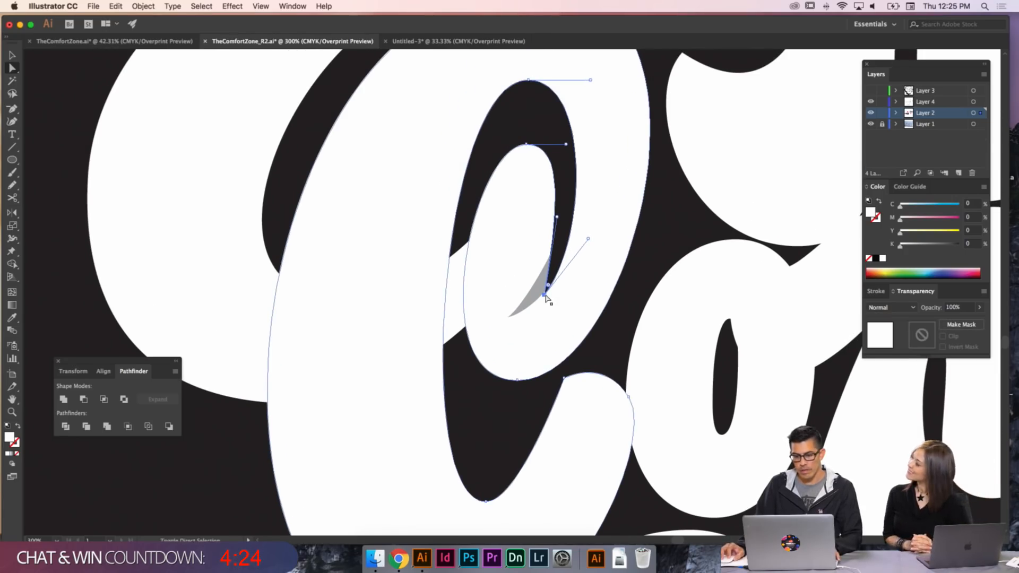
left_click(546, 295)
left_click(555, 227)
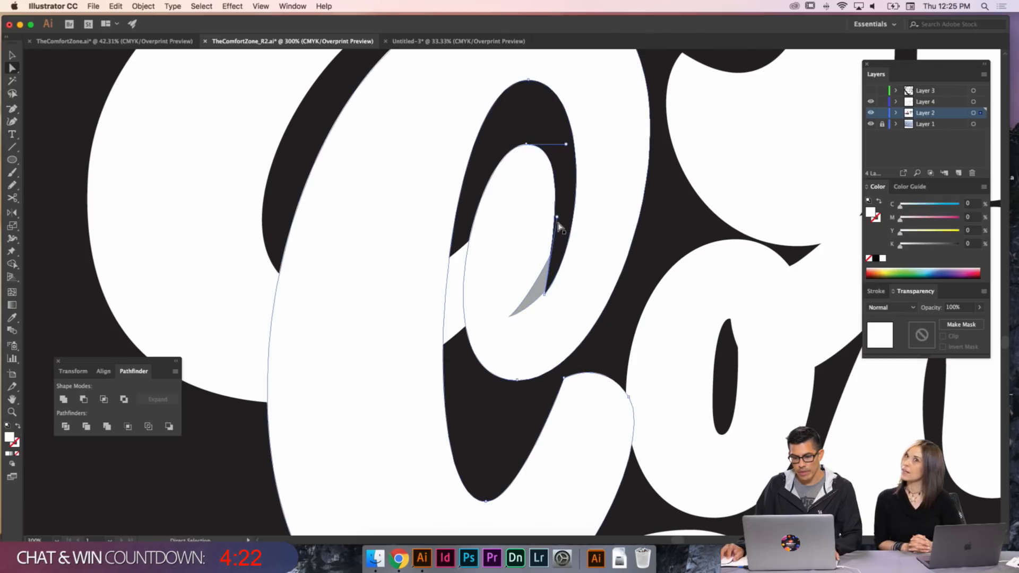
left_click_drag(557, 218, 558, 236)
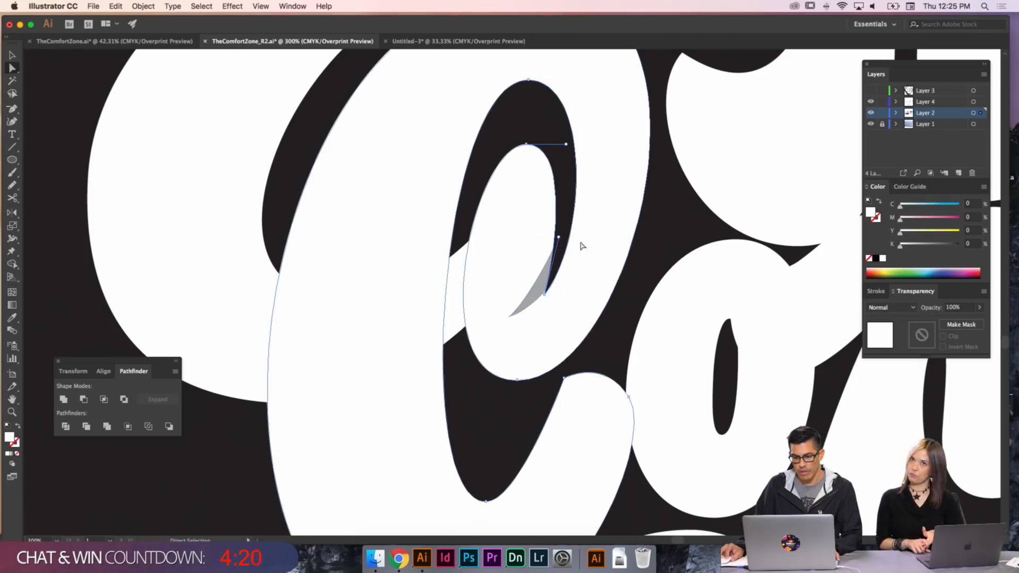
- Redirect both handles at the counter's lower tip and slightly lengthen the right handle at the top of the C's inner curl
left_click(546, 294)
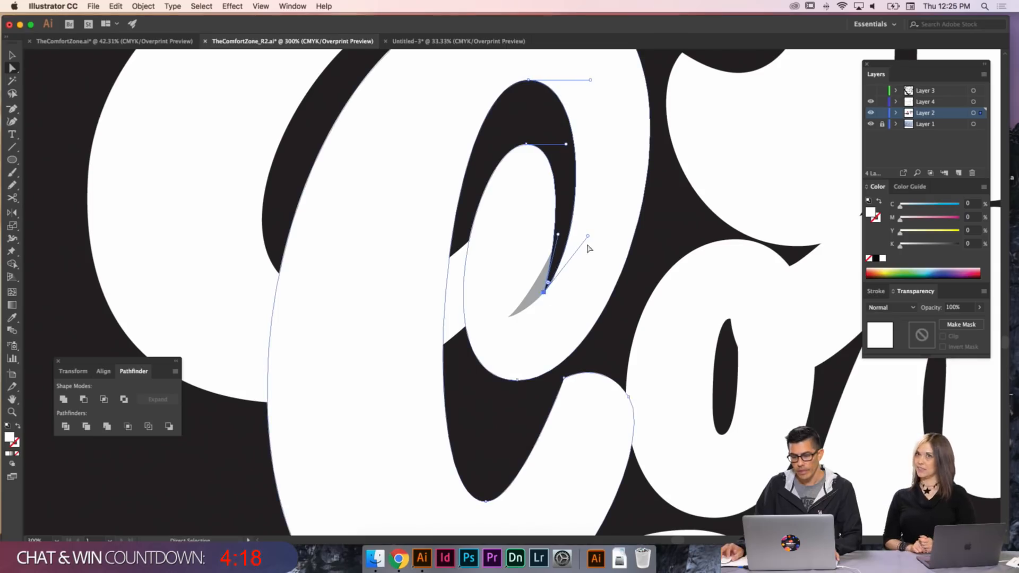
left_click_drag(587, 236, 562, 242)
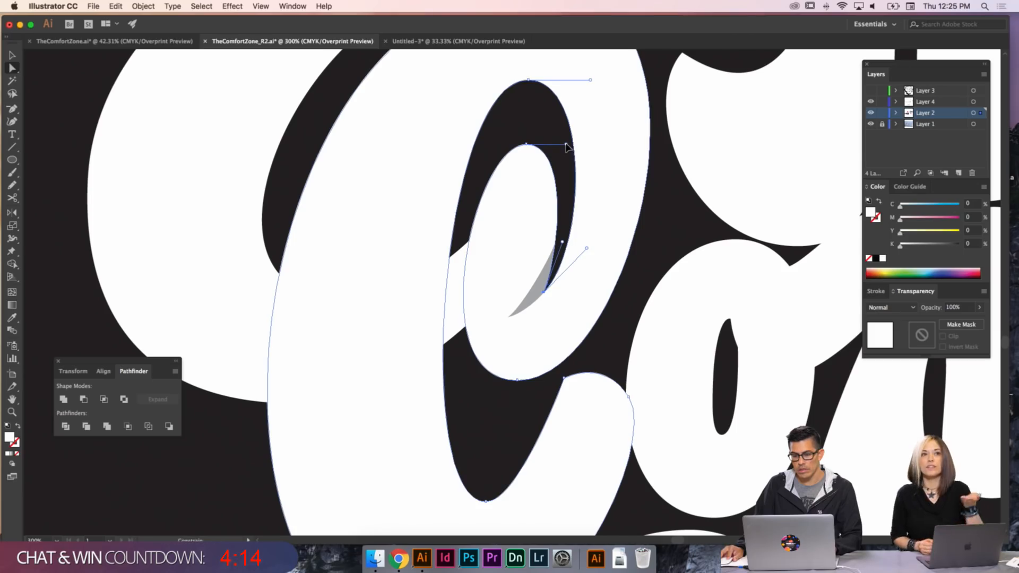
left_click_drag(566, 144, 568, 145)
left_click(627, 279, "super")
- Examine the whole The Comfort Zone lettering at reduced magnification to judge the reshaped C
key("super+minus")
key("super+minus")
key("super+minus")
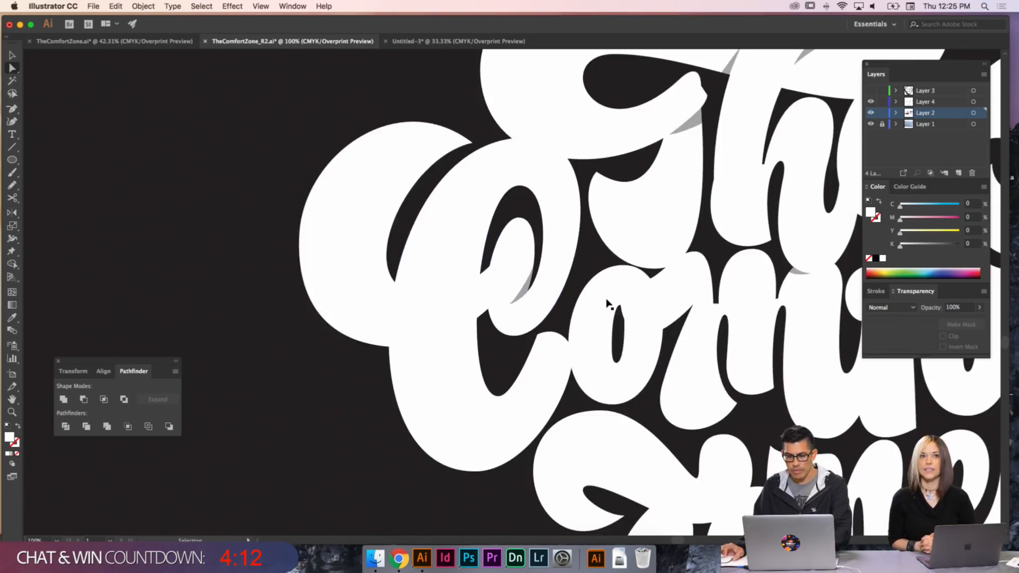
left_click_drag(689, 275, 534, 258)
key("v")
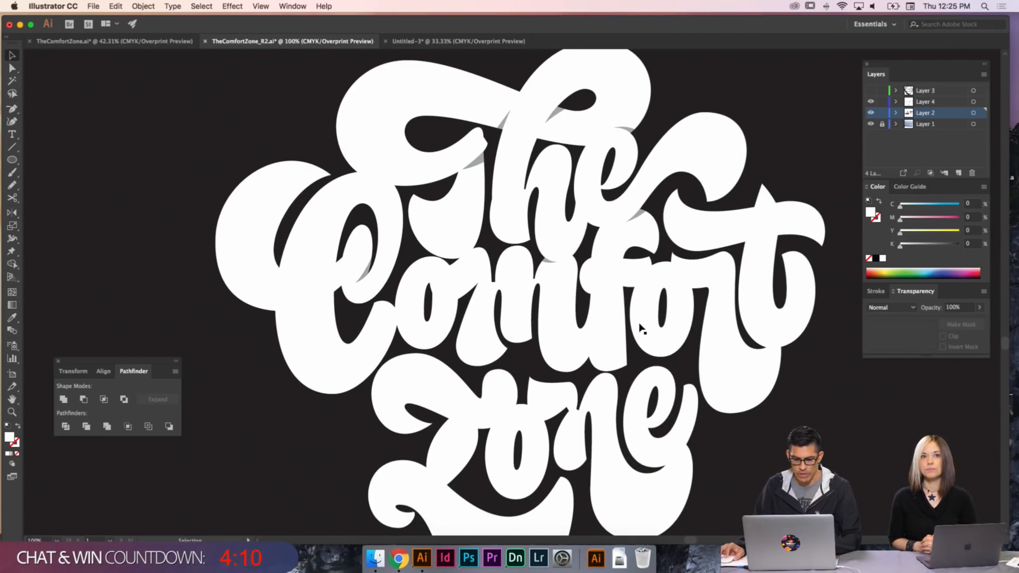
key("super+minus")
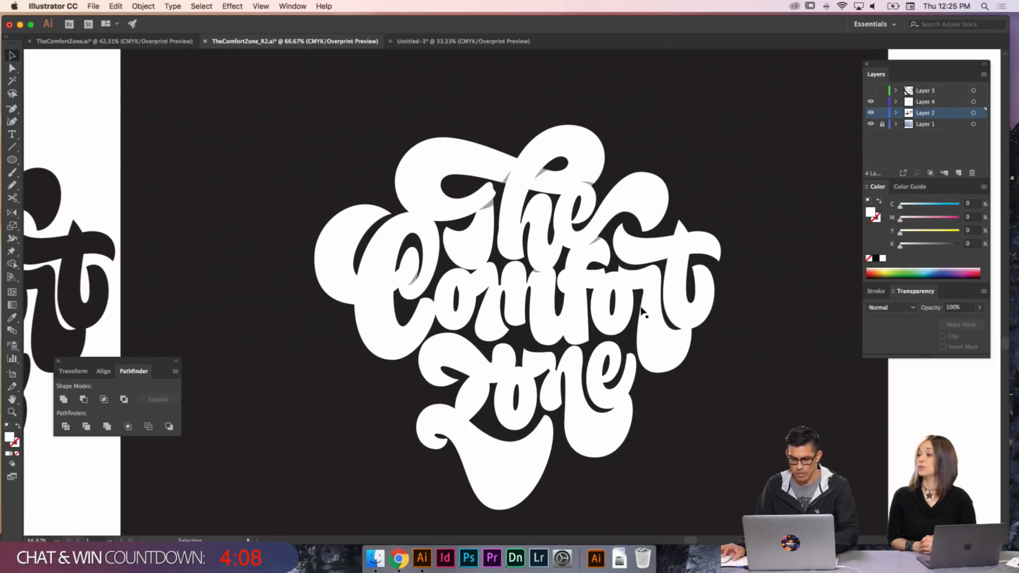
key("super+plus")
left_click_drag(460, 285, 508, 282)
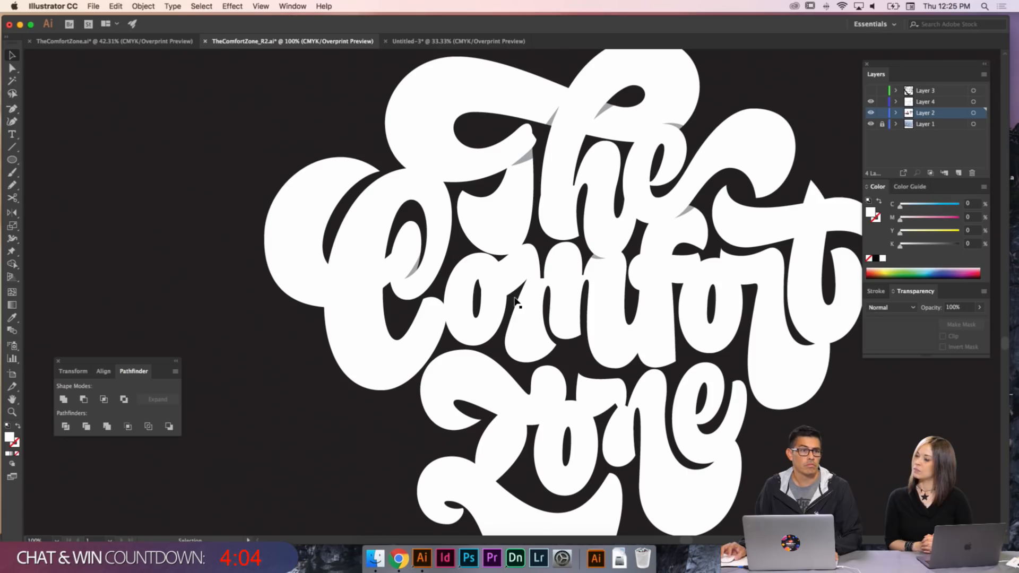
- Lower the top anchor of the C's inner curl slightly to widen the black gap above it
key("z")
left_click_drag(552, 354, 374, 181)
key("a")
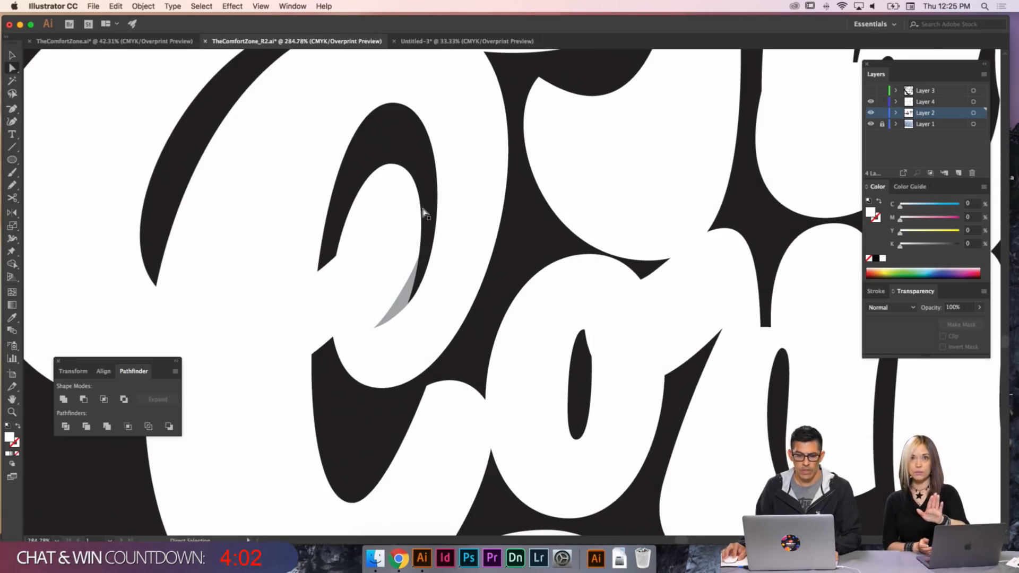
left_click_drag(425, 212, 483, 200)
left_click(455, 170)
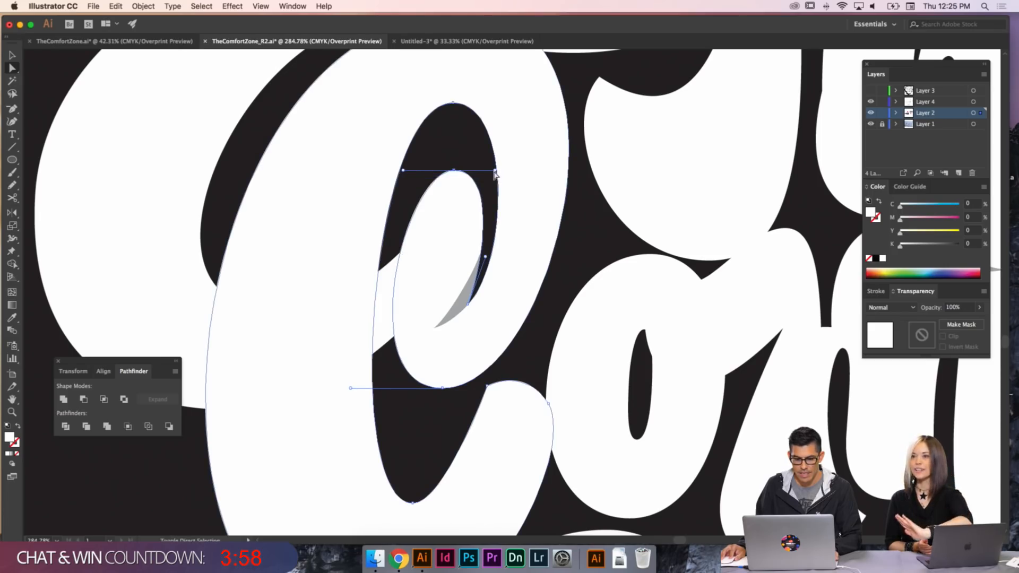
left_click(534, 260)
key("super+minus")
key("super+minus")
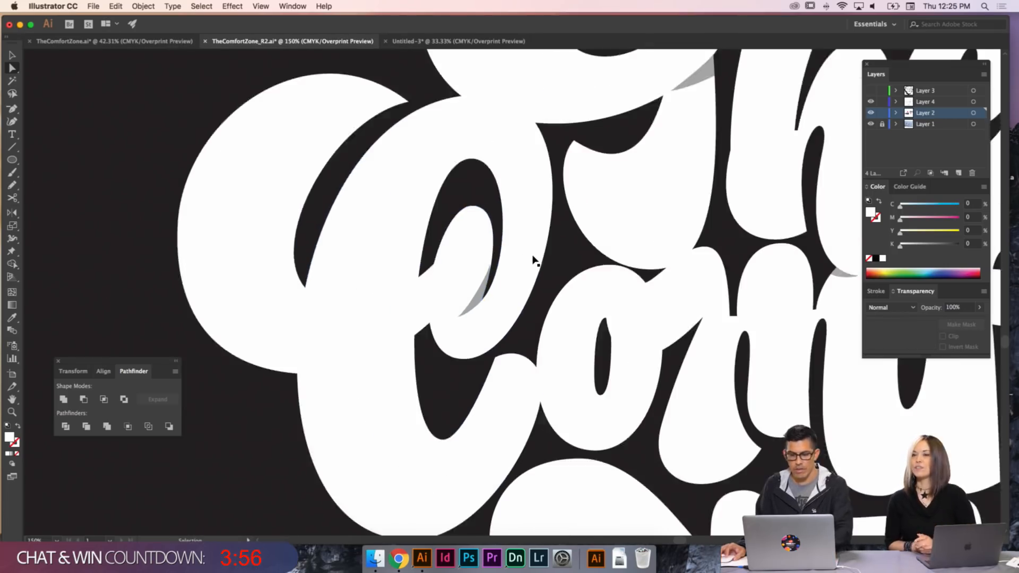
- Raise the bottom anchor of the T's stem and extend the stem's right-edge handle downward to round the base
scroll(531, 236, "right", 2)
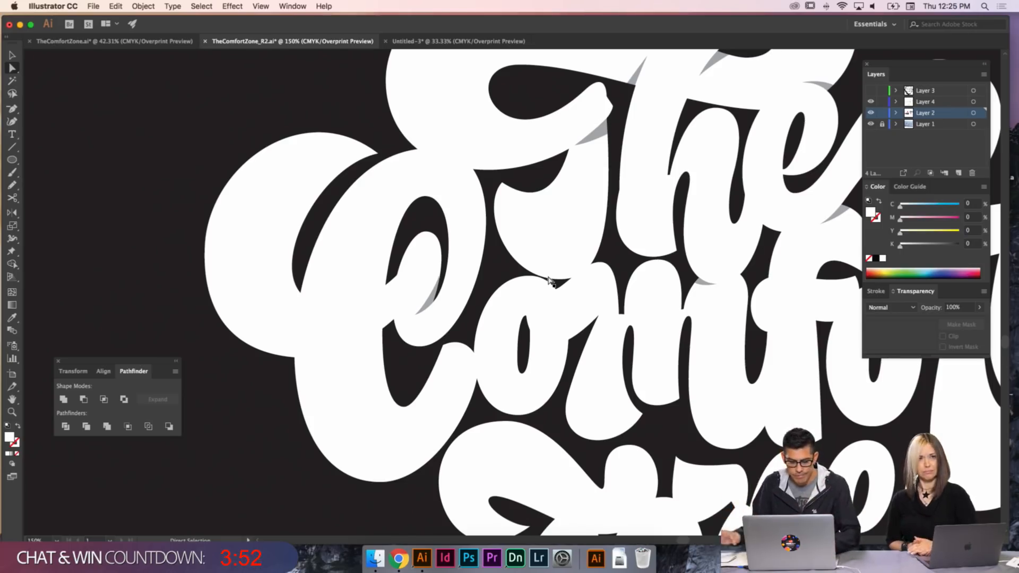
key("v")
key("a")
left_click_drag(559, 279, 547, 275)
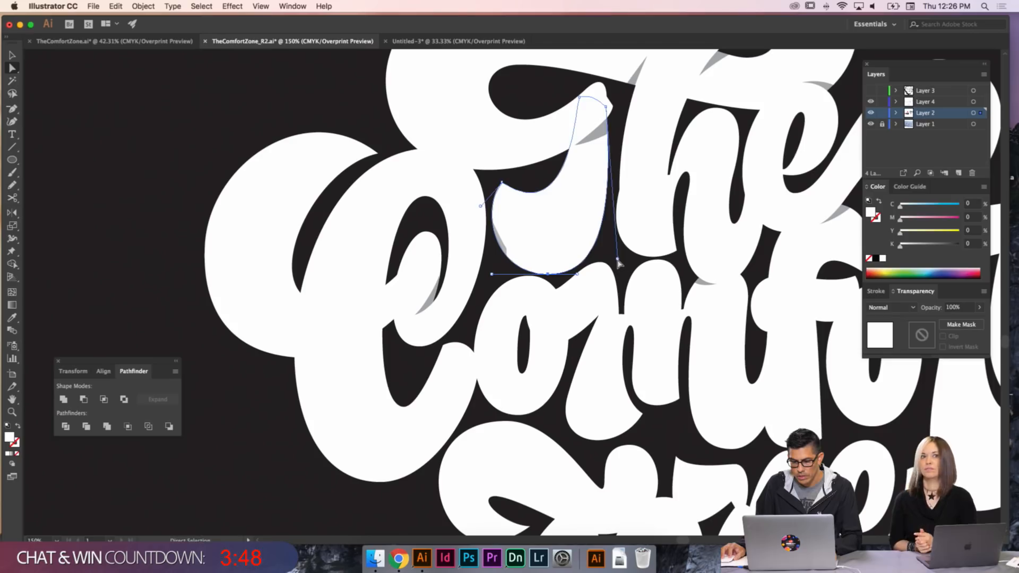
left_click_drag(617, 260, 620, 266)
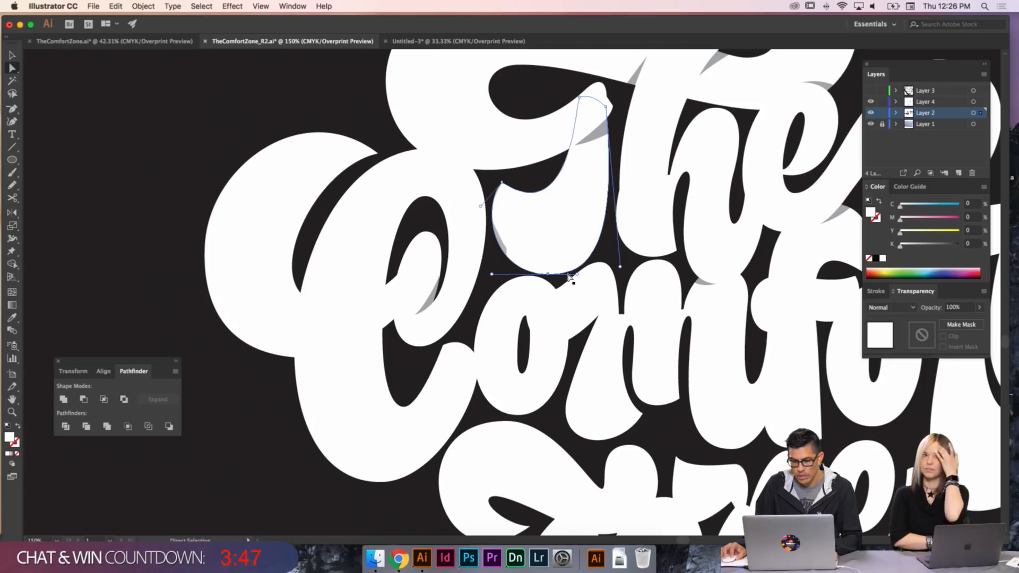
- Delete the grey shadow sliver from the left edge of the T's rounded base
left_click(508, 257)
key("v")
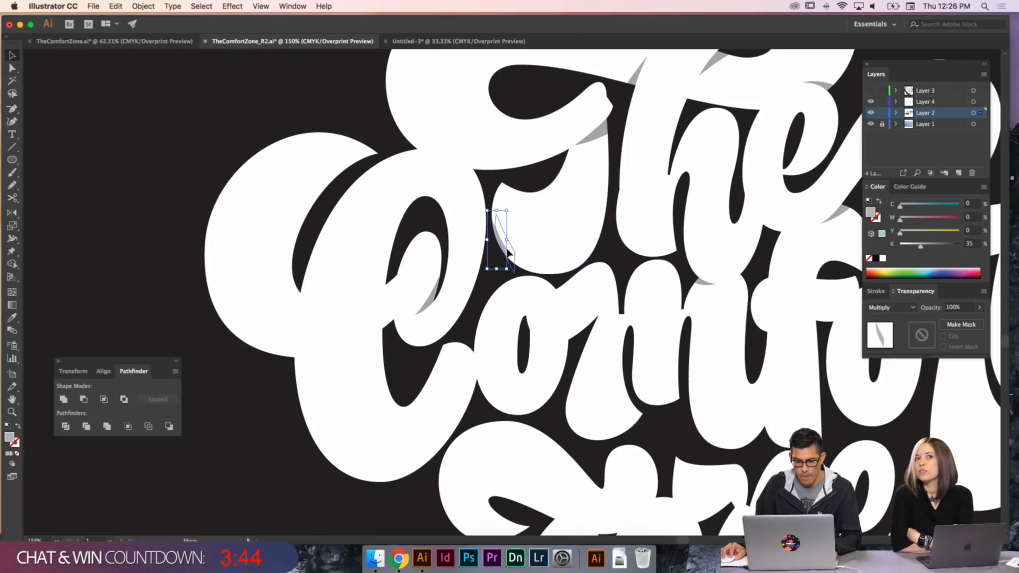
left_click_drag(508, 257, 613, 237)
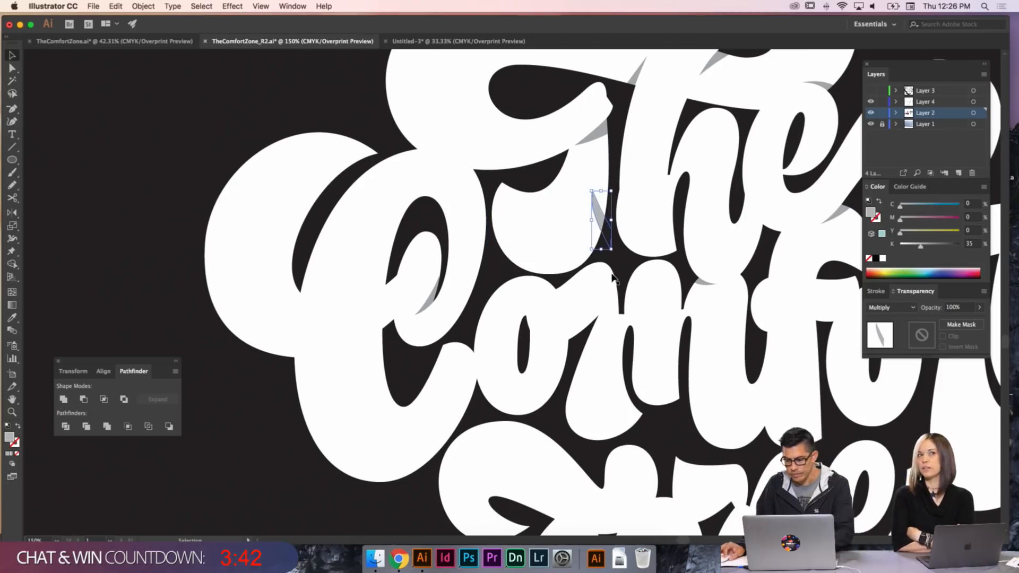
key("Delete")
- Refine the outer right curve of the C's loop by lengthening its lower handle and shortening the top anchor's right handle
left_click_drag(488, 271, 537, 255)
key("a")
left_click(523, 277)
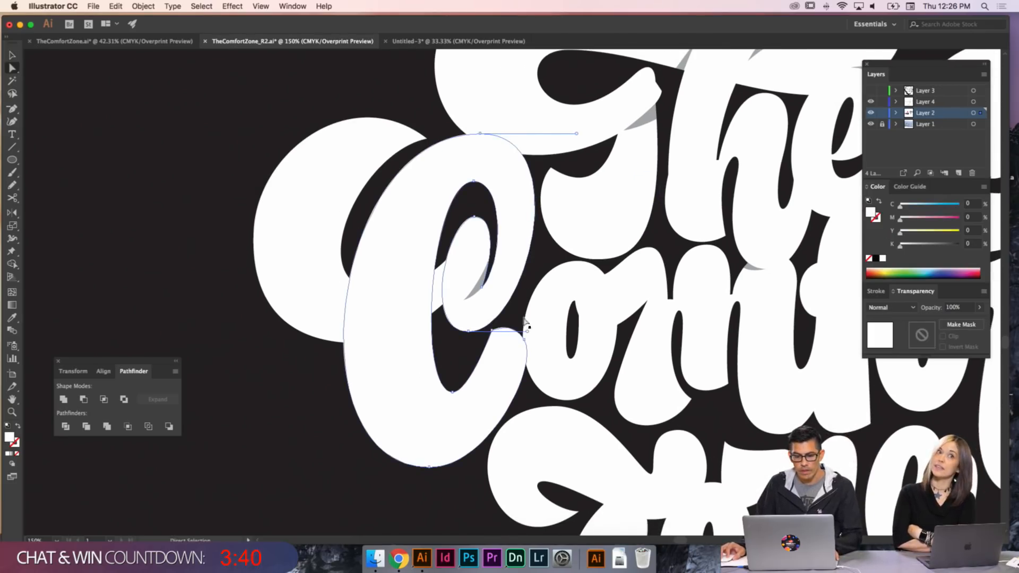
left_click_drag(527, 332, 535, 331)
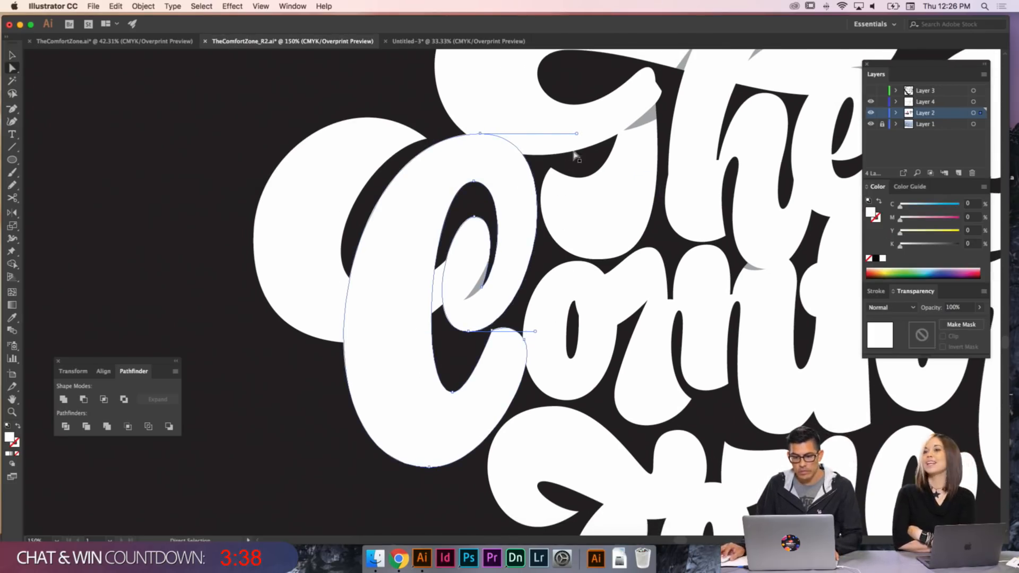
mouse_move(576, 134)
left_mouse_down()
mouse_move(564, 134)
mouse_move(573, 133)
left_mouse_up()
- Shift the C's top anchor to the left and rebalance its direction handles to smooth the outer curve
left_click_drag(479, 133, 476, 134)
mouse_move(322, 136)
left_mouse_down()
mouse_move(351, 137)
mouse_move(332, 133)
left_mouse_up()
key("super+z")
left_click(454, 137)
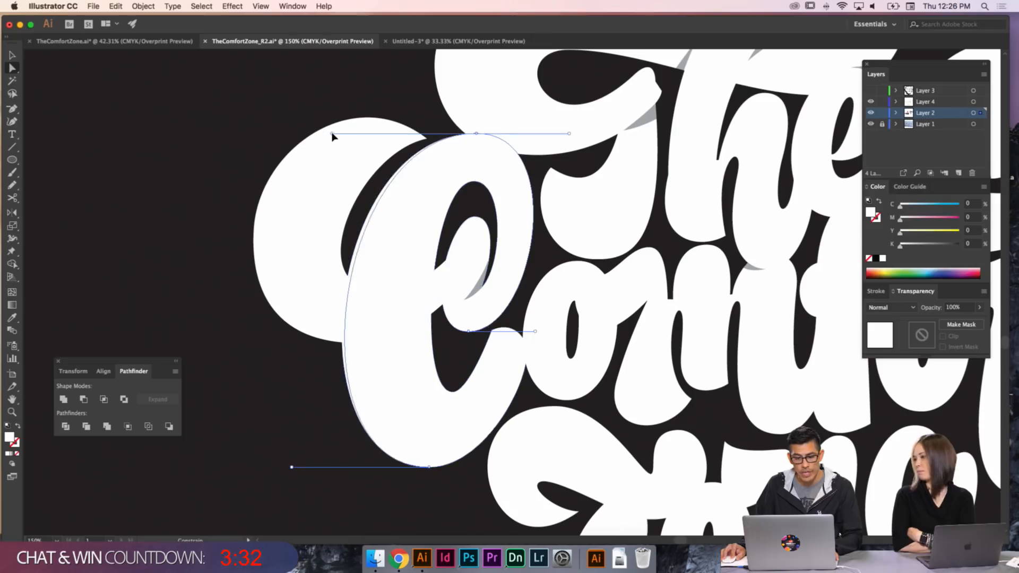
left_click_drag(477, 134, 577, 138)
left_click(571, 219)
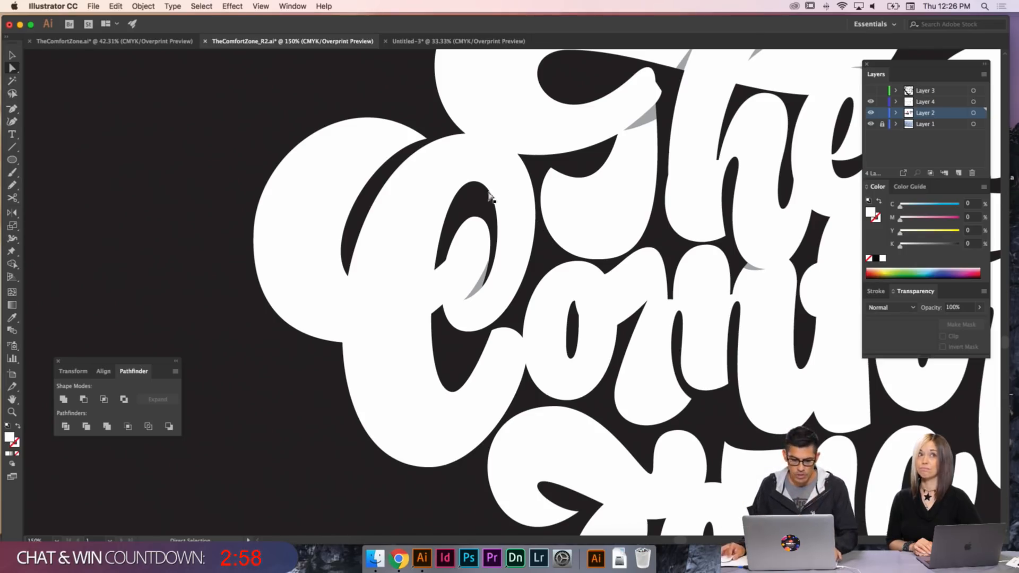
- Slightly lengthen the left handle of the bottom anchor in the C's lower counter
left_click(451, 280)
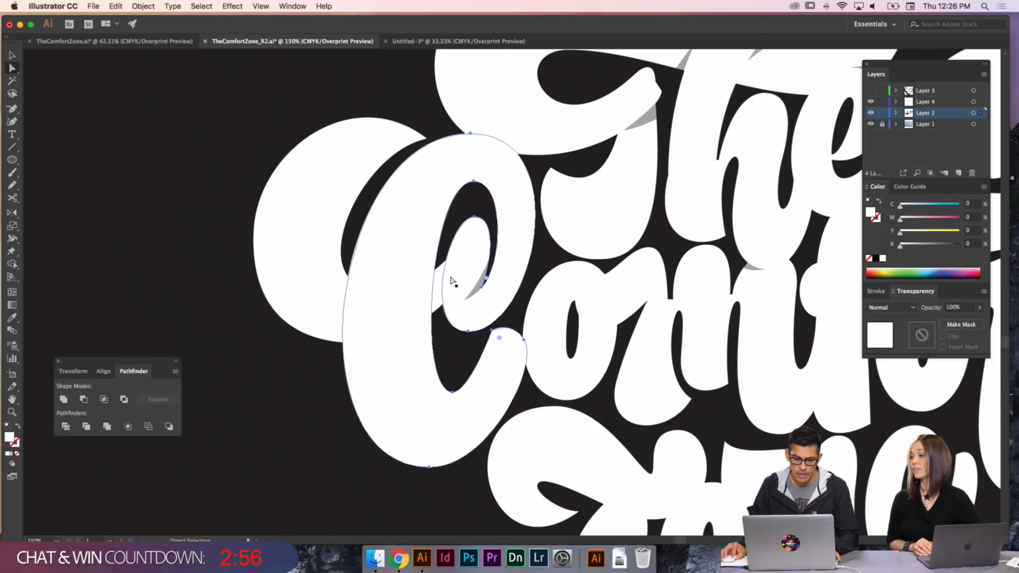
left_click(452, 392)
left_click_drag(415, 392, 411, 392)
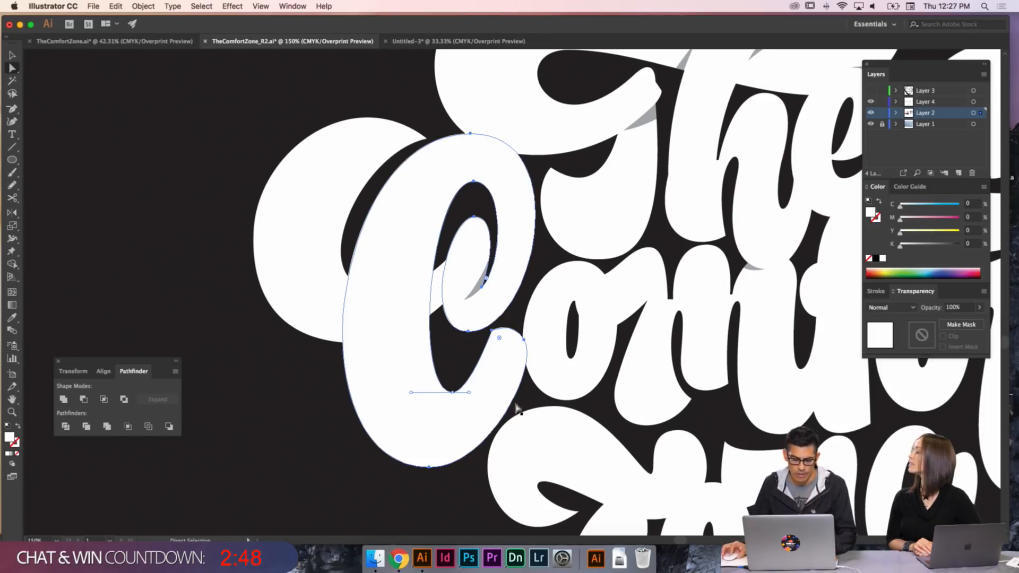
- Raise the direction handle at the upper pointed end of the C's left swash to adjust its inner curve
left_click(427, 142)
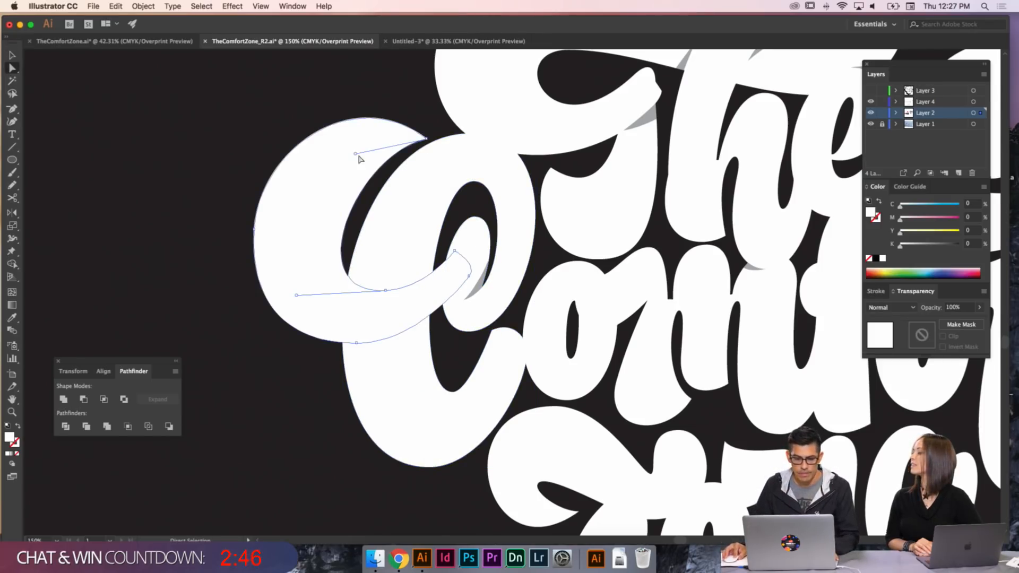
left_click_drag(358, 155, 356, 143)
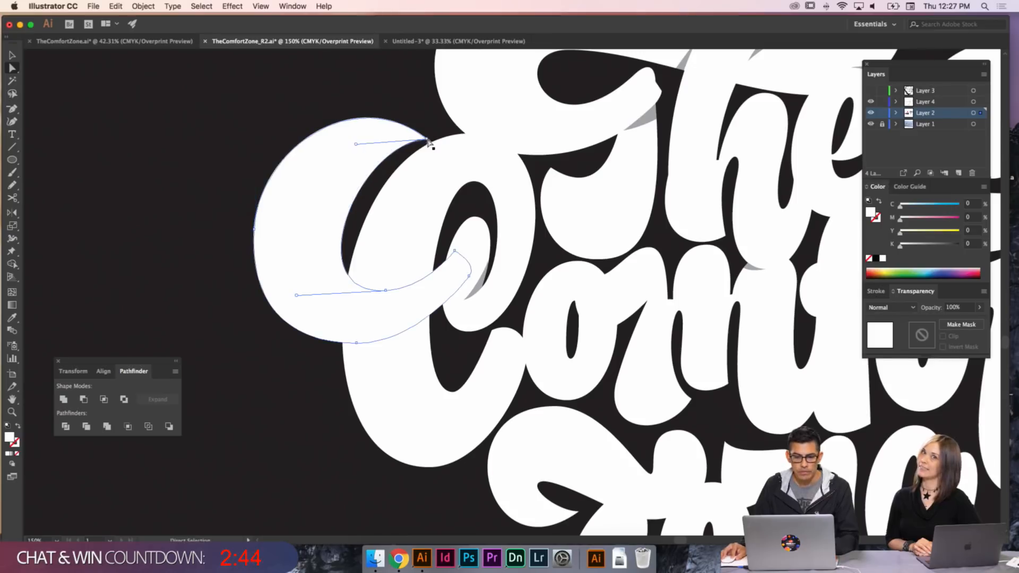
scroll(431, 159, "up", 5)
scroll(431, 159, "left", 3)
left_click(405, 152)
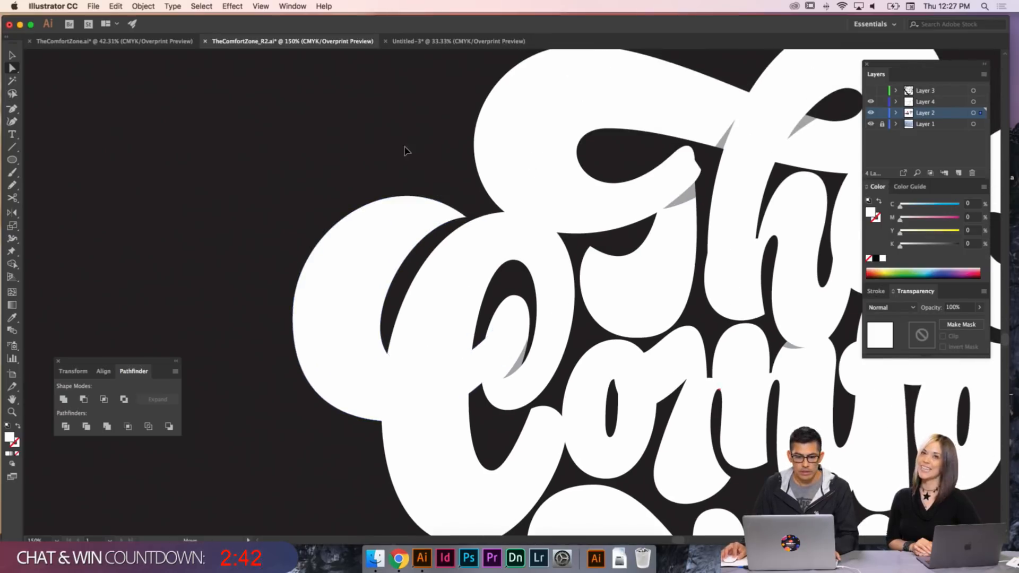
- Tilt the inner direction handle of the C swash's pointed tip slightly higher to refine the edge facing the C's stem
key("super+minus")
key("super+minus")
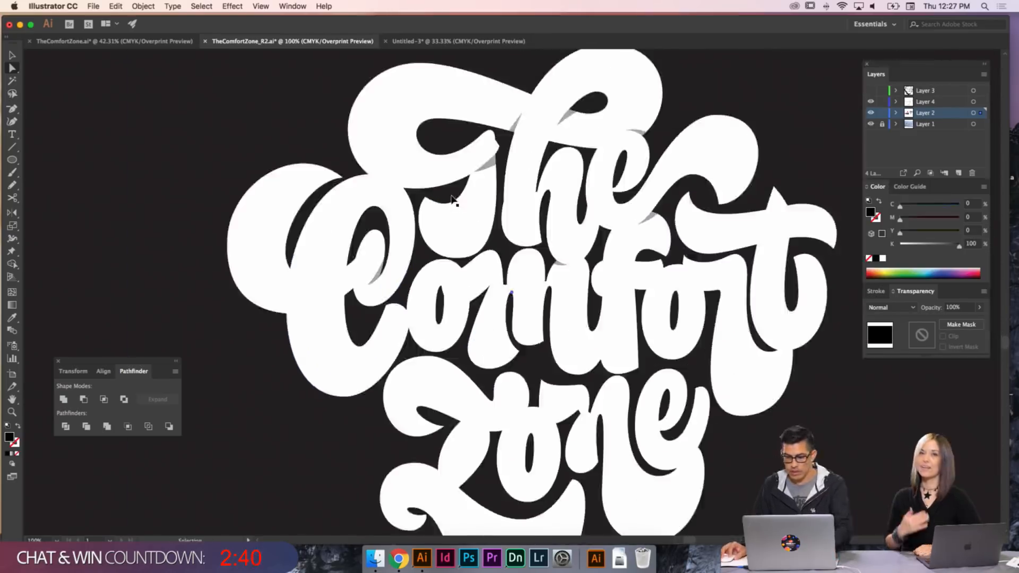
key("v")
left_click(352, 154)
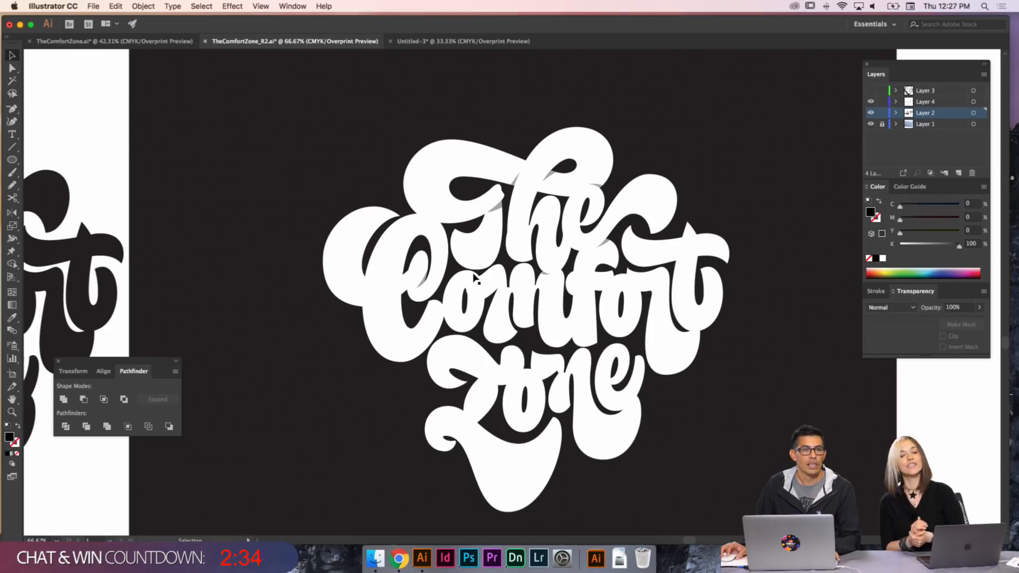
key("z")
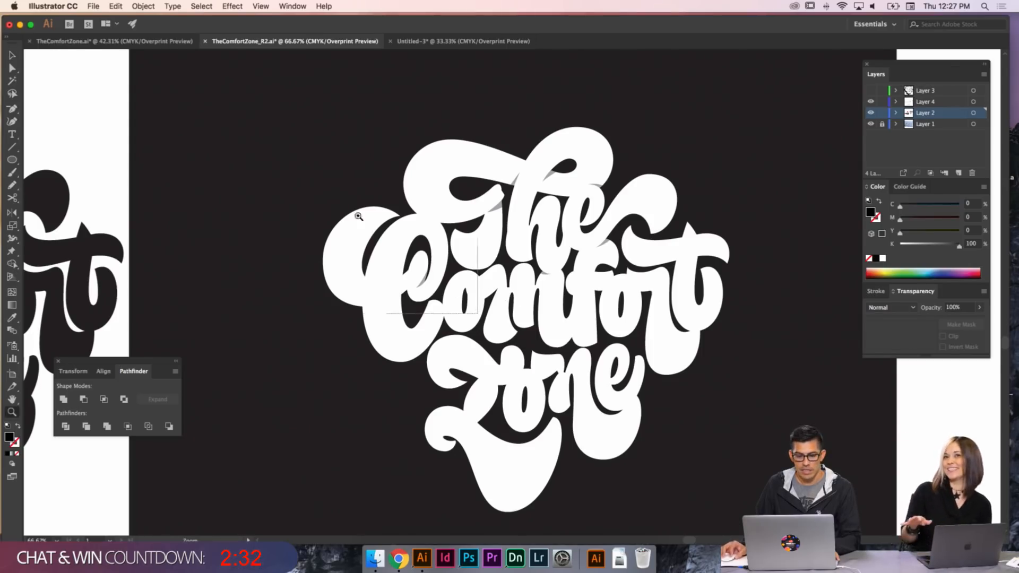
left_click_drag(359, 221, 391, 228)
key("a")
left_click(428, 198)
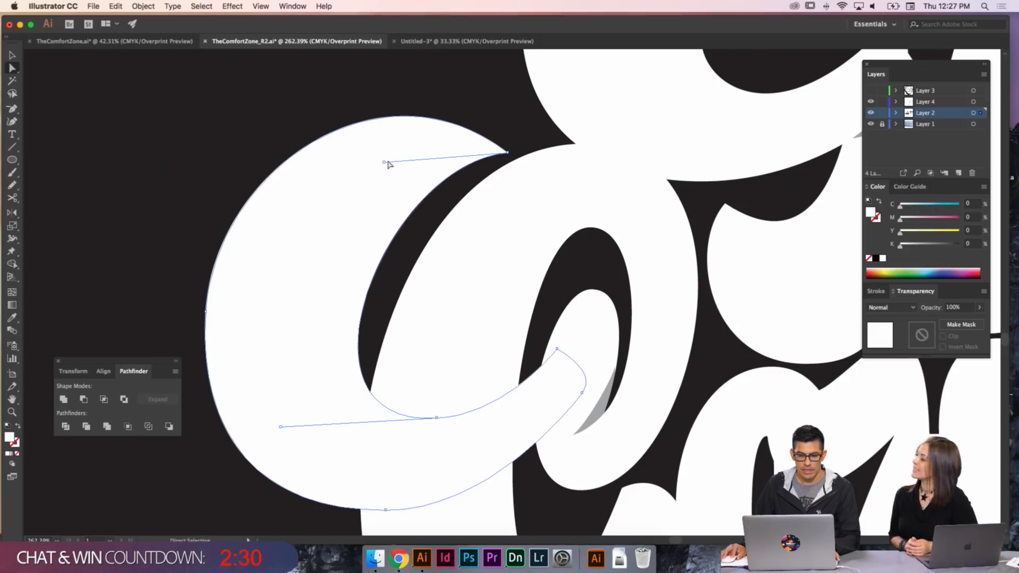
left_click_drag(385, 162, 382, 146)
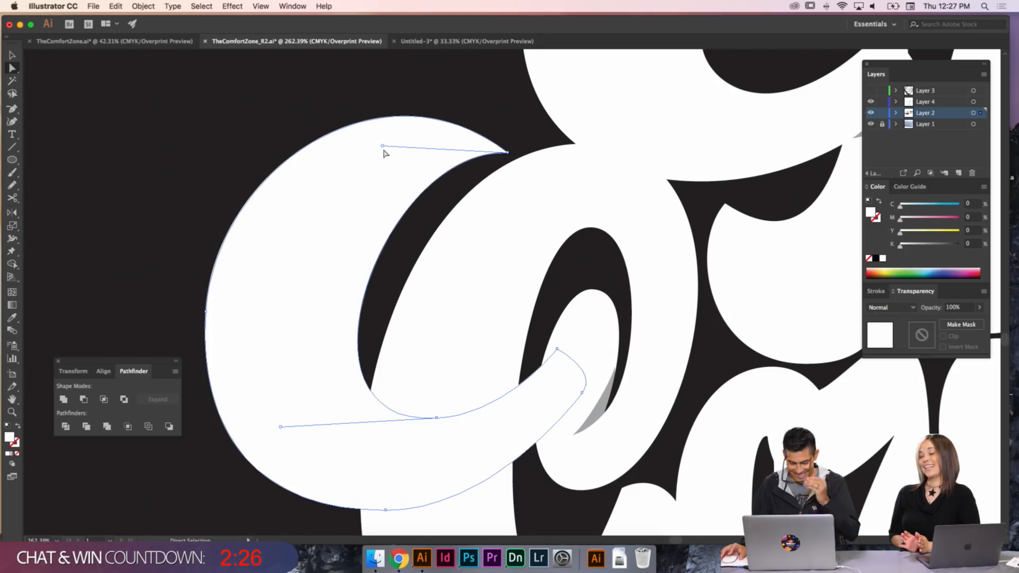
- Round the C swash's outer top curve by lengthening the left anchor's upper handle and swinging the tip's outer handle to the right
scroll(546, 216, "left", 3)
scroll(546, 216, "up", 2)
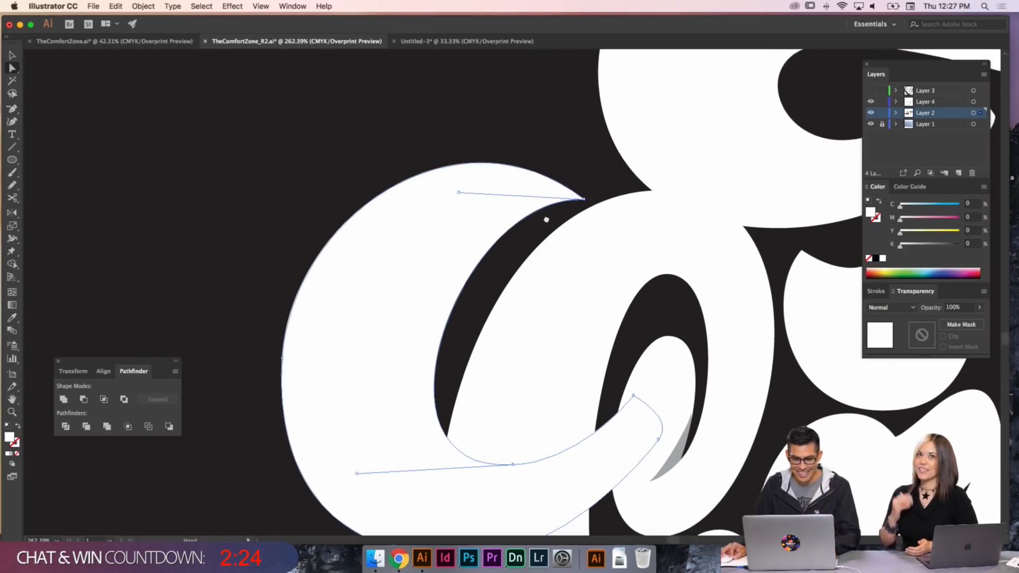
left_click(586, 201)
key("super+minus")
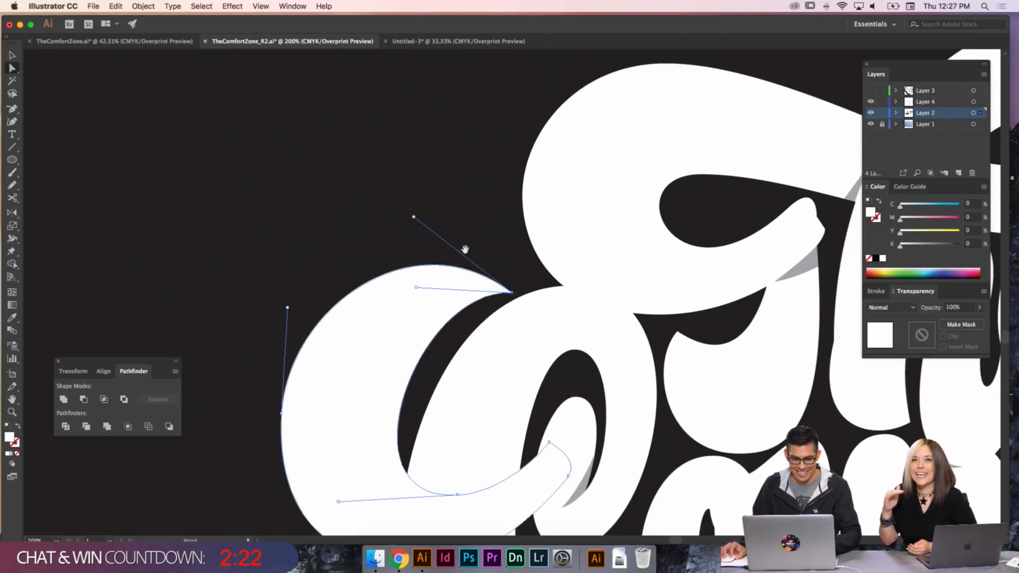
left_click_drag(422, 279, 463, 212)
left_click_drag(326, 241, 320, 227)
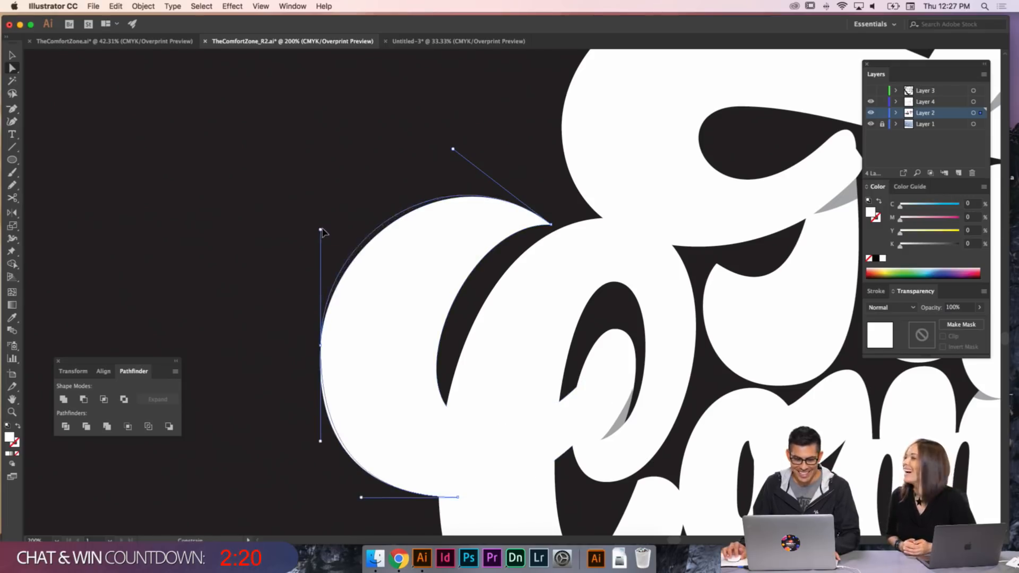
left_click_drag(453, 150, 488, 138)
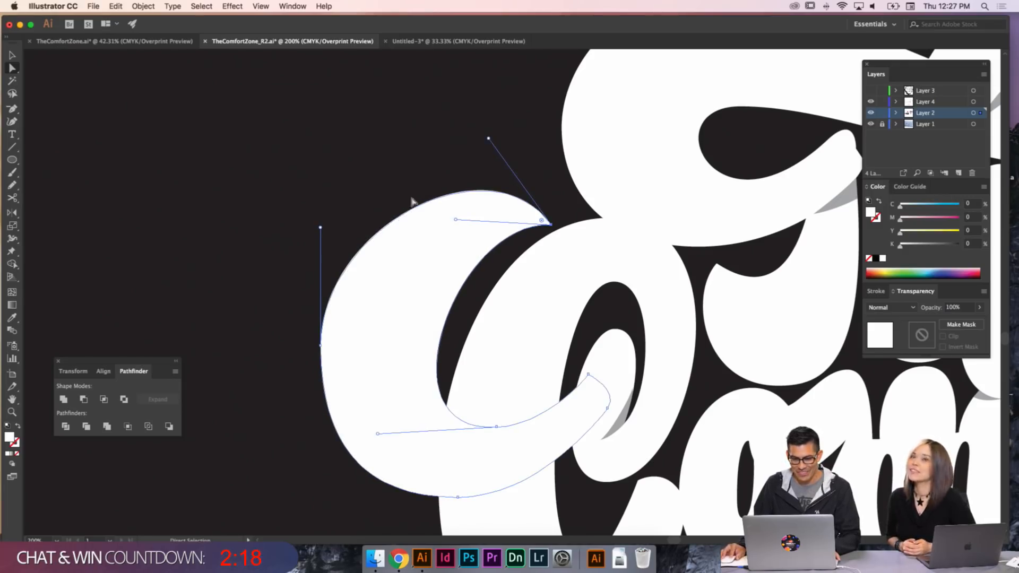
left_click_drag(320, 227, 321, 211)
left_click(345, 227)
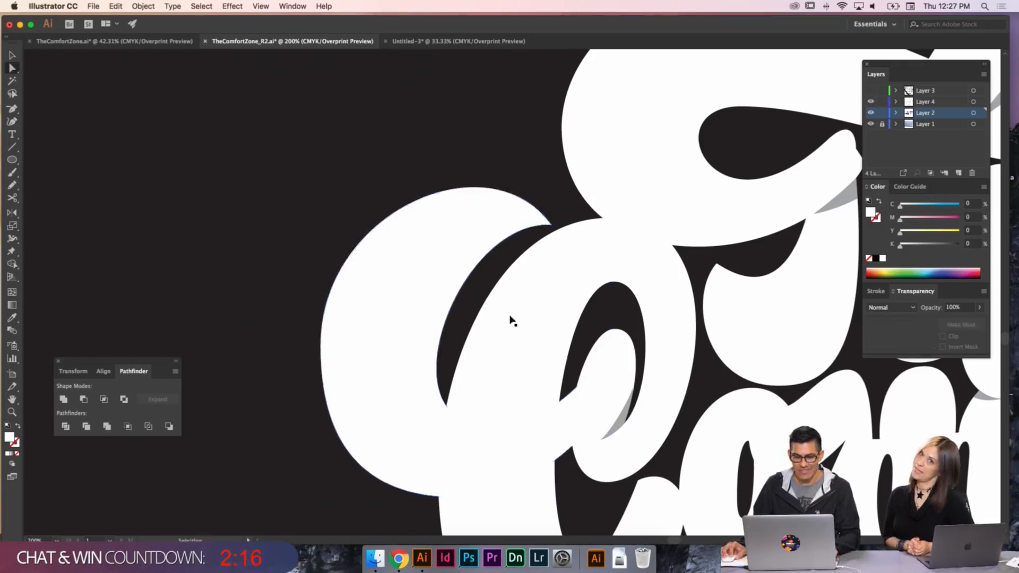
- Shorten the lower handle of the swash's left anchor and the left handle of its bottom anchor to smooth the lower-left curve
left_click_drag(528, 332, 519, 254)
key("super+minus")
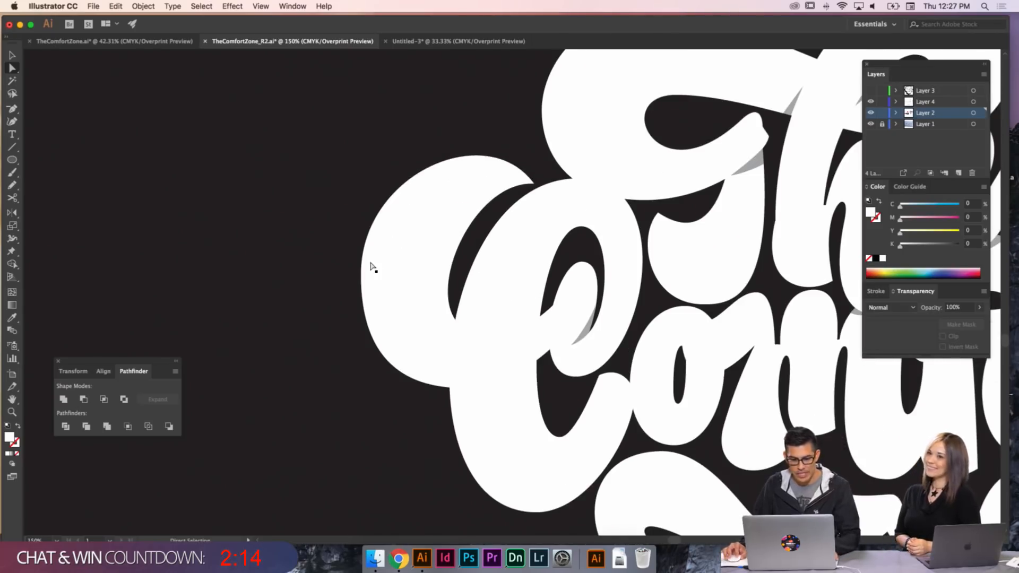
left_click(363, 275)
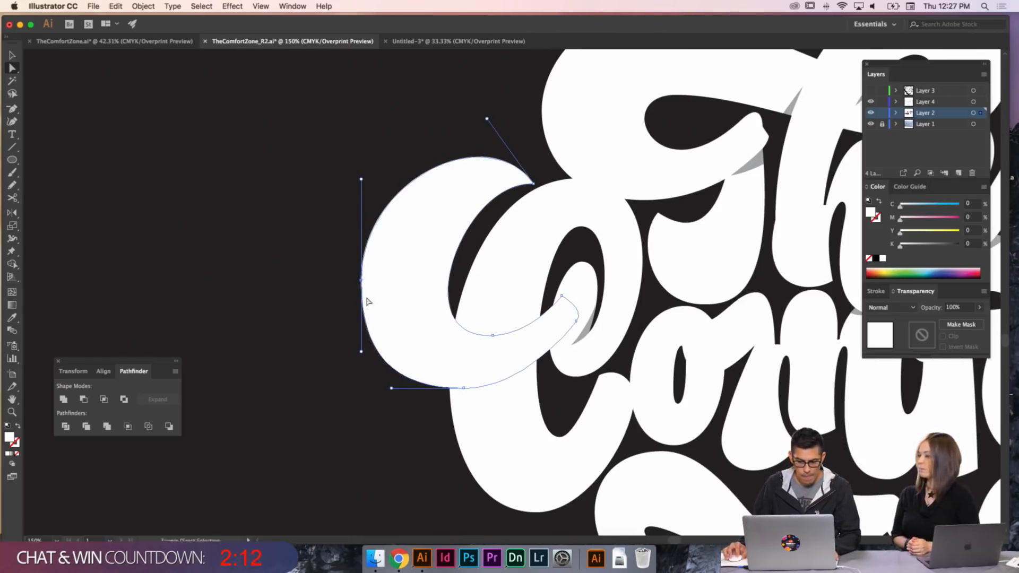
left_click_drag(361, 351, 361, 340)
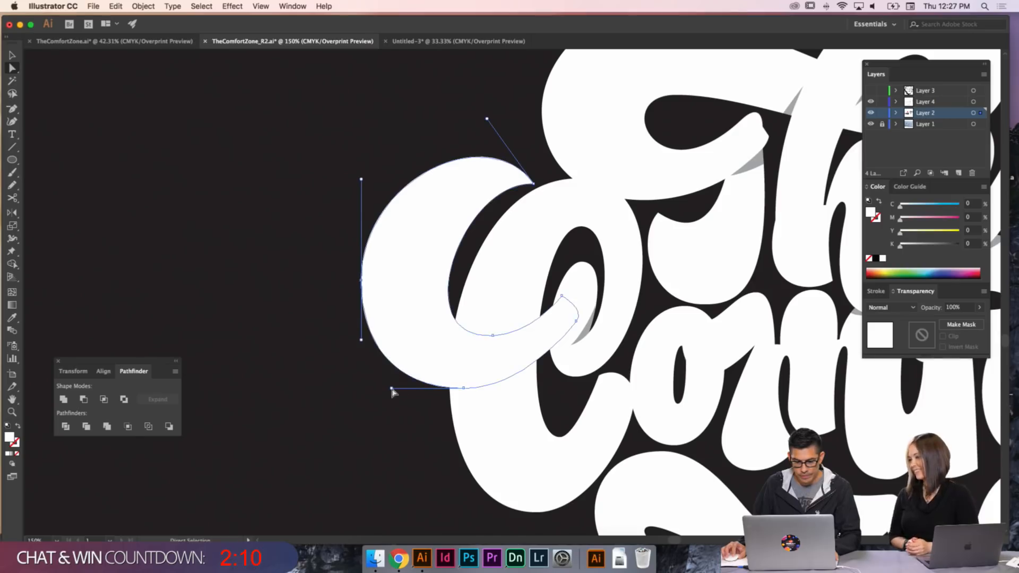
left_click_drag(392, 389, 399, 388)
key("super+shift+a")
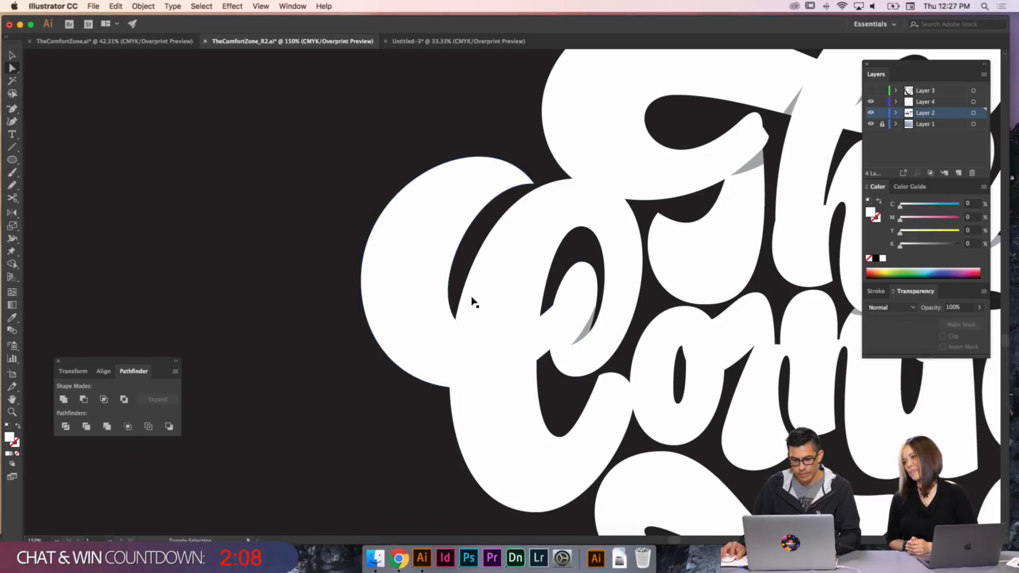
- Draw a narrow closed wedge with the Pen tool where the swash's lower edge passes behind the C's stem
left_click_drag(567, 301, 522, 302)
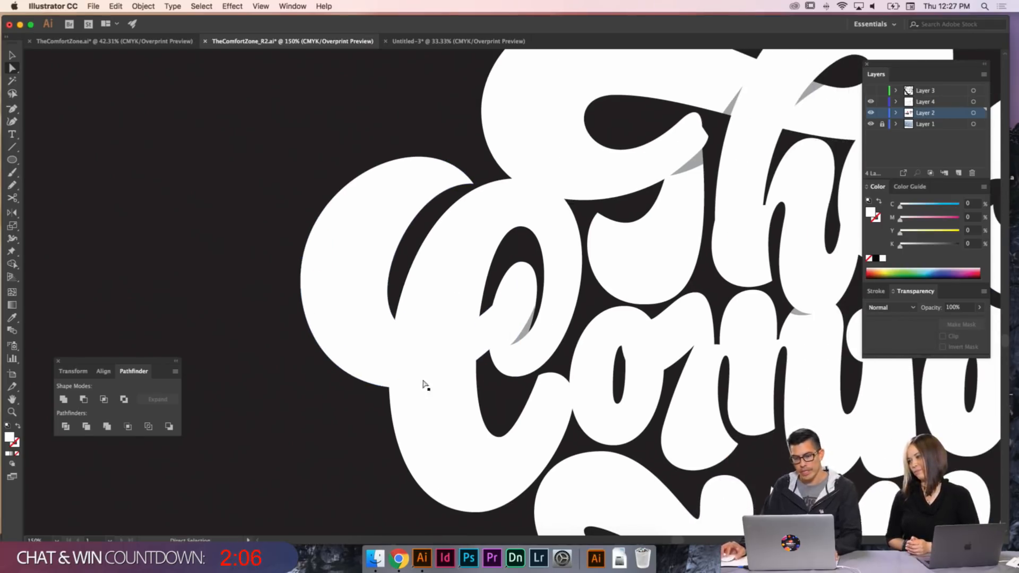
key("p")
key("super+plus")
key("super+plus")
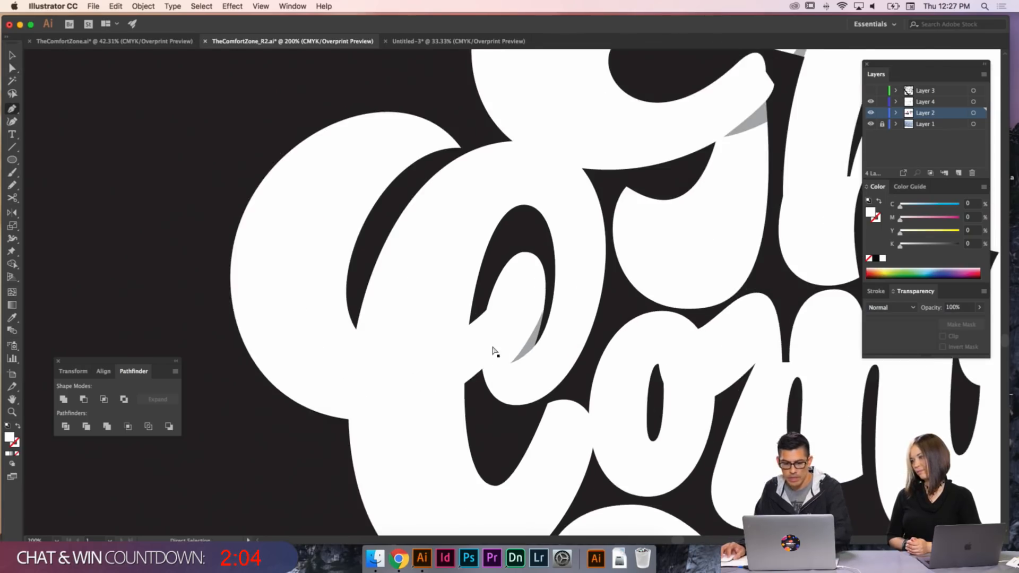
left_click_drag(448, 406, 540, 286)
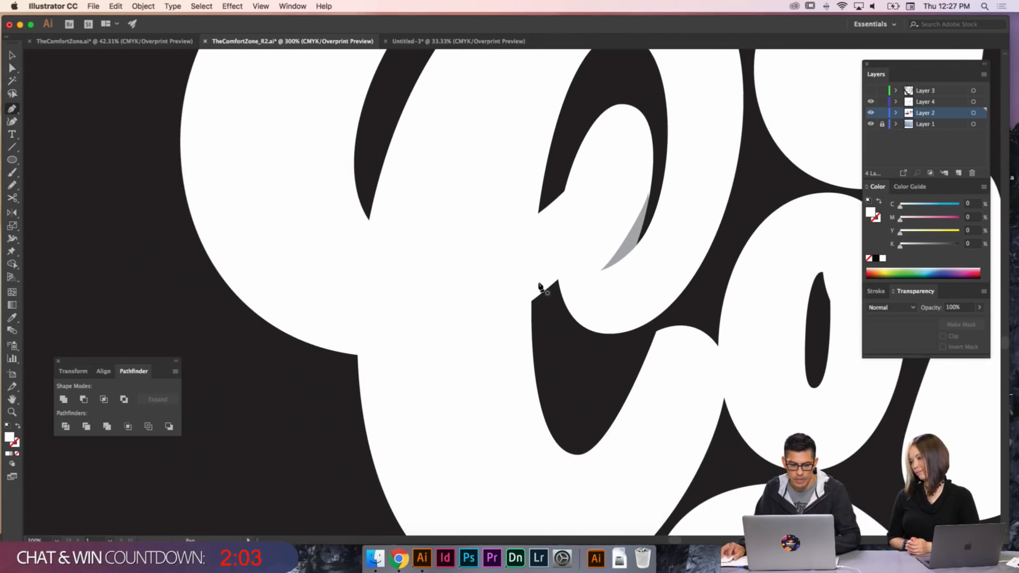
left_click(356, 317)
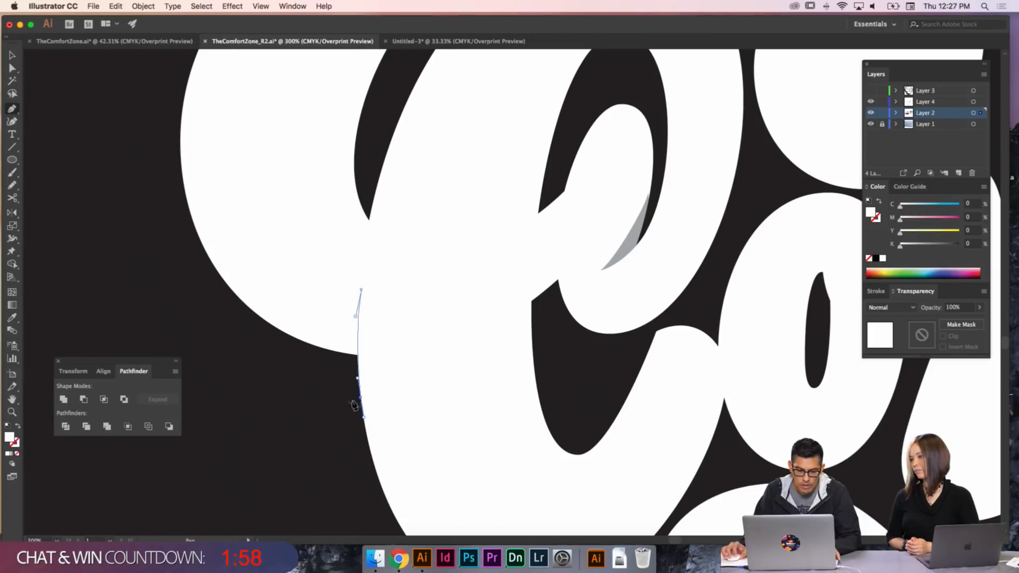
left_click(327, 381)
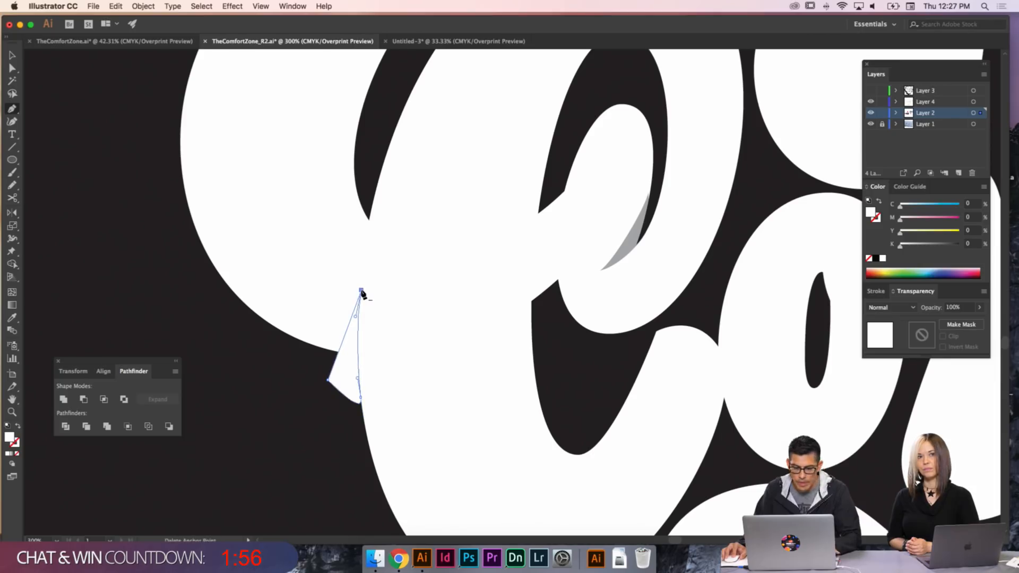
- Apply the grey Multiply shadow style to the new wedge by sampling the existing shadow inside the C's loop
key("i")
left_click(634, 232)
key("v")
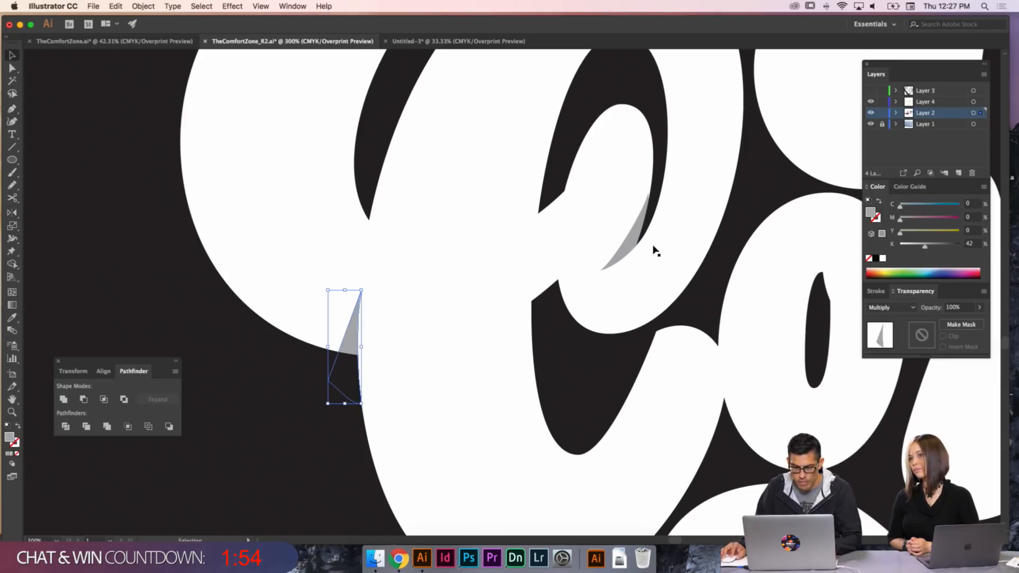
key("super+shift+a")
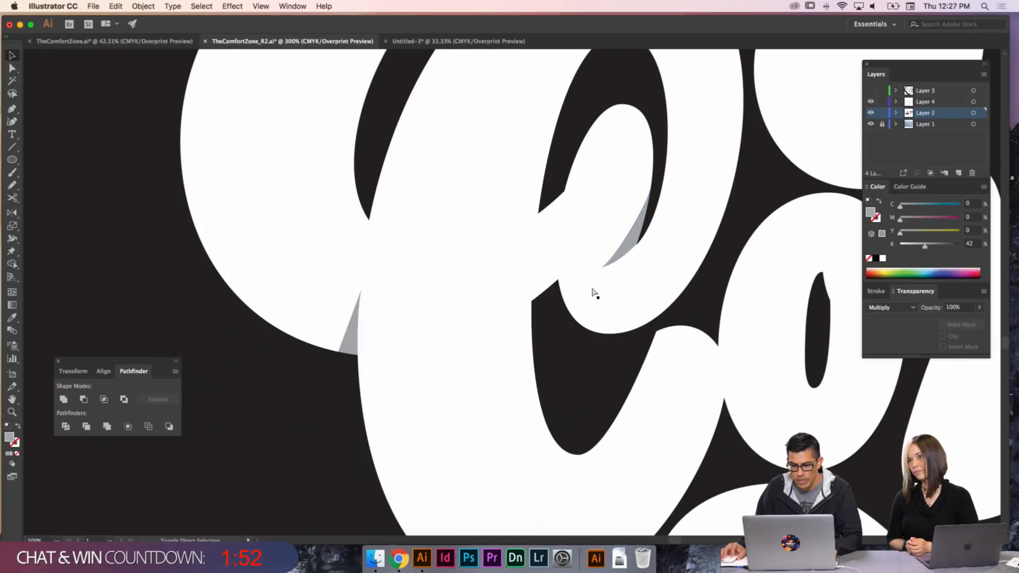
- Move the new shadow's top anchor slightly up along the C's stem and convert it to a corner point
key("a")
left_click(357, 310)
left_click_drag(361, 290, 353, 314)
scroll(361, 301, "up", 1)
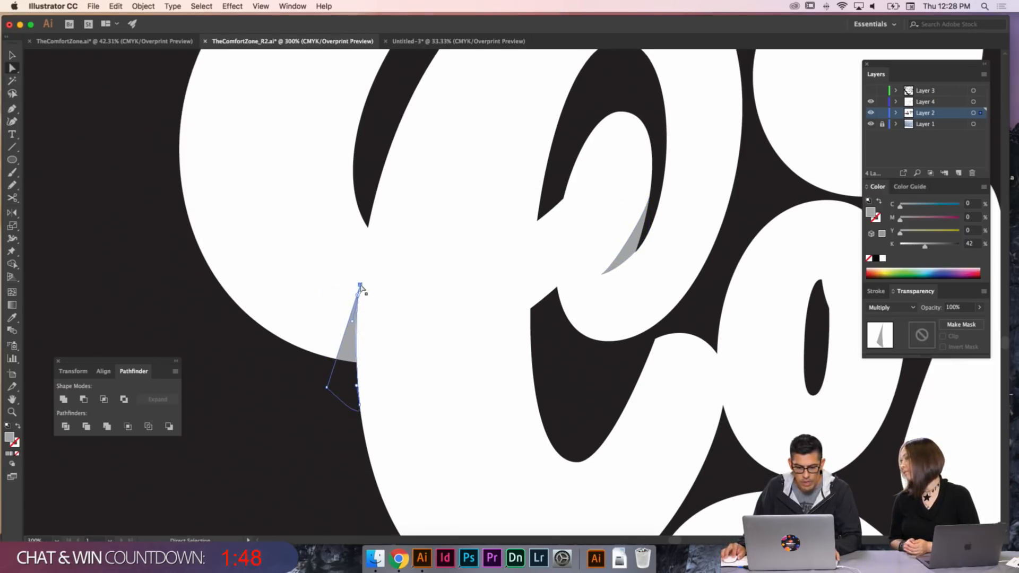
key("shift+c")
left_click(360, 285)
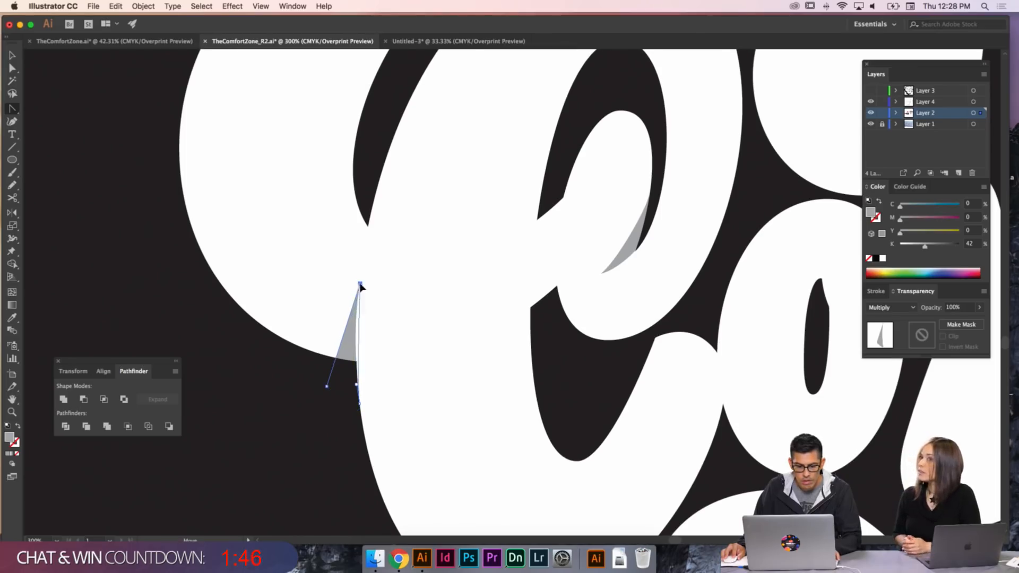
- Curve the shadow's left edge with a handle pulled from its top anchor and reposition its lower-left anchor
left_click_drag(360, 285, 330, 345)
scroll(387, 278, "up", 1)
key("a")
left_click_drag(325, 398, 335, 413)
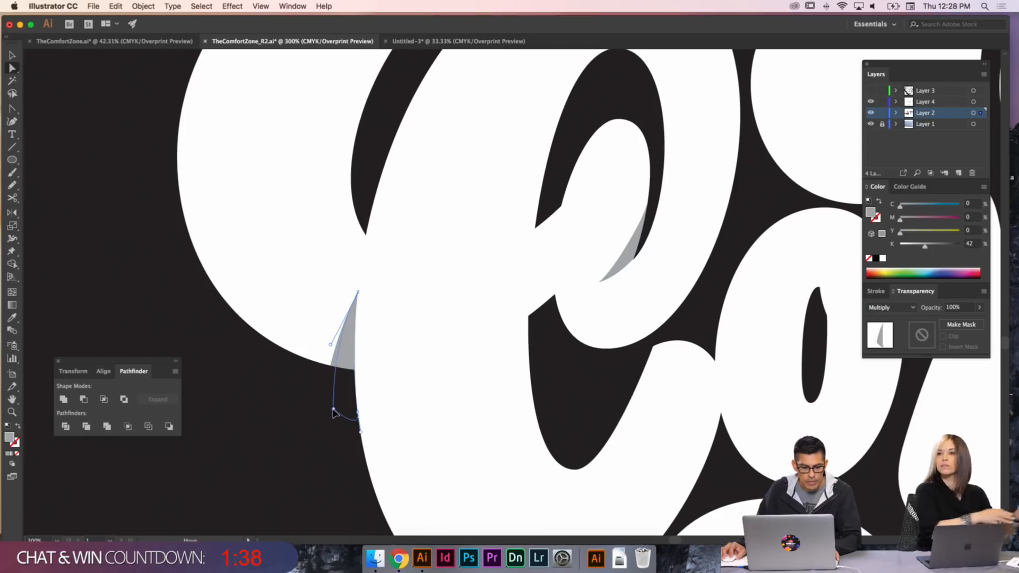
left_click(447, 417)
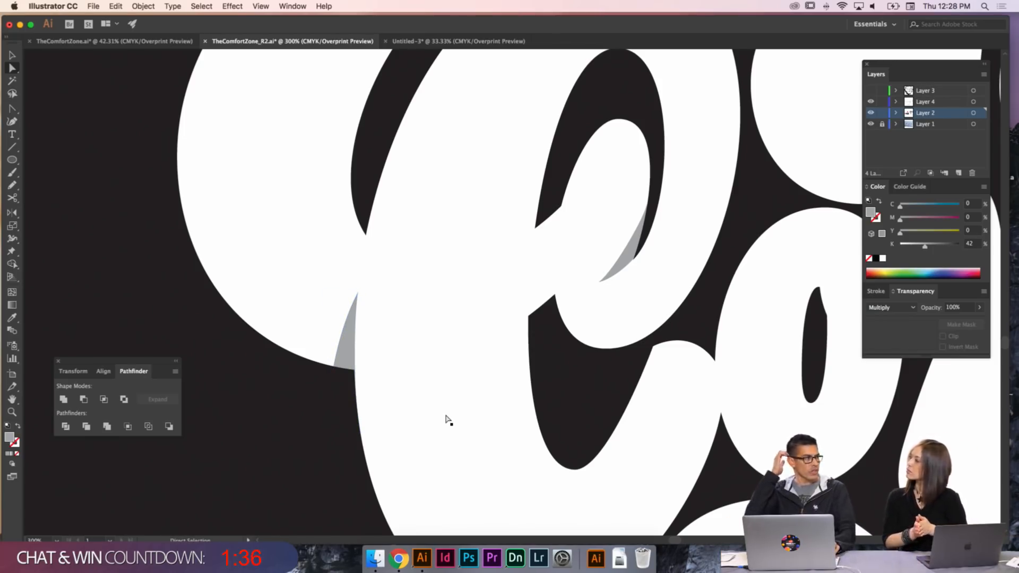
left_click(348, 332)
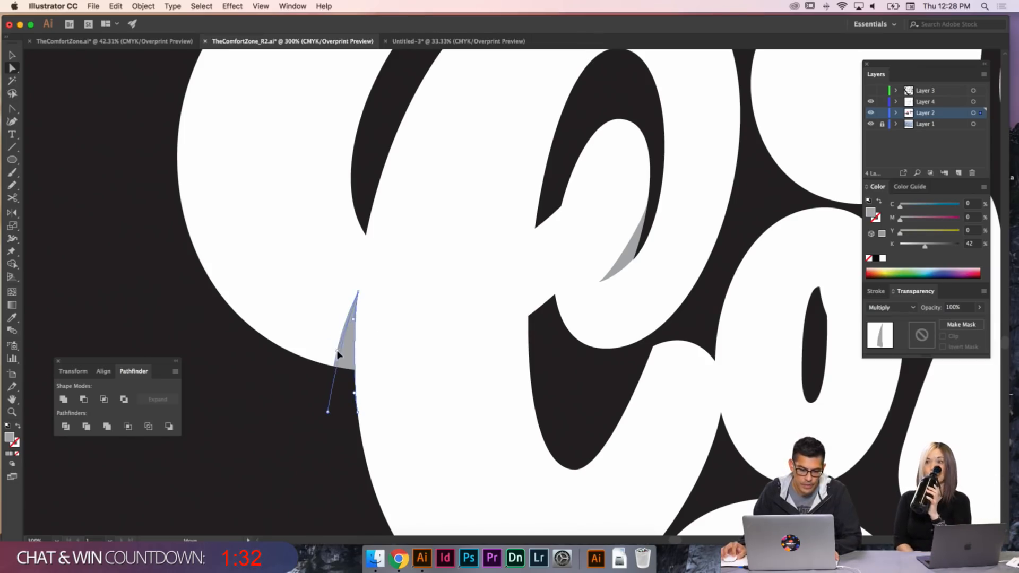
left_click(451, 405)
- Move the leftmost anchor of the C's swash slightly upward and inward
key("super+minus")
key("super+minus")
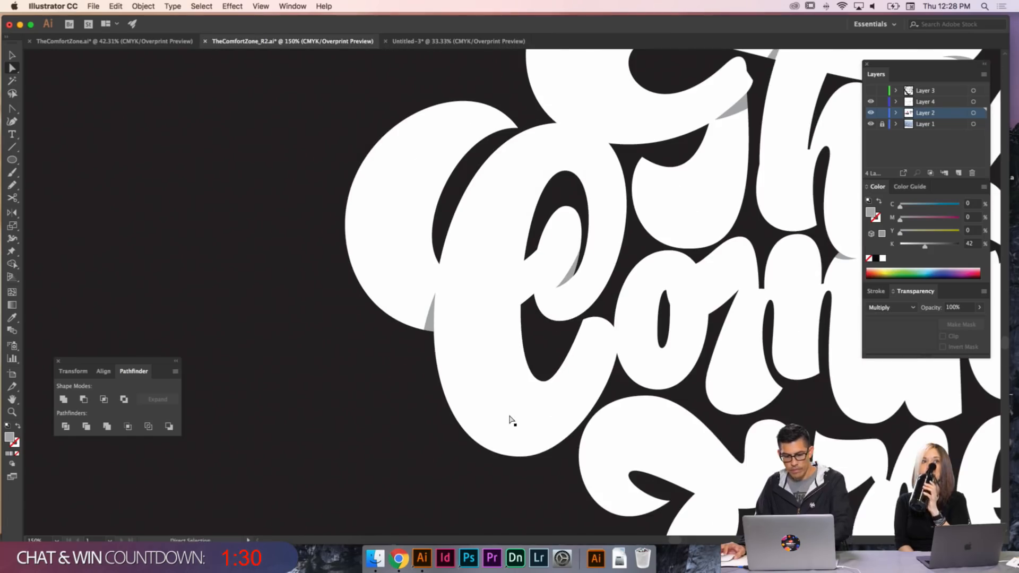
scroll(512, 420, "right", 4)
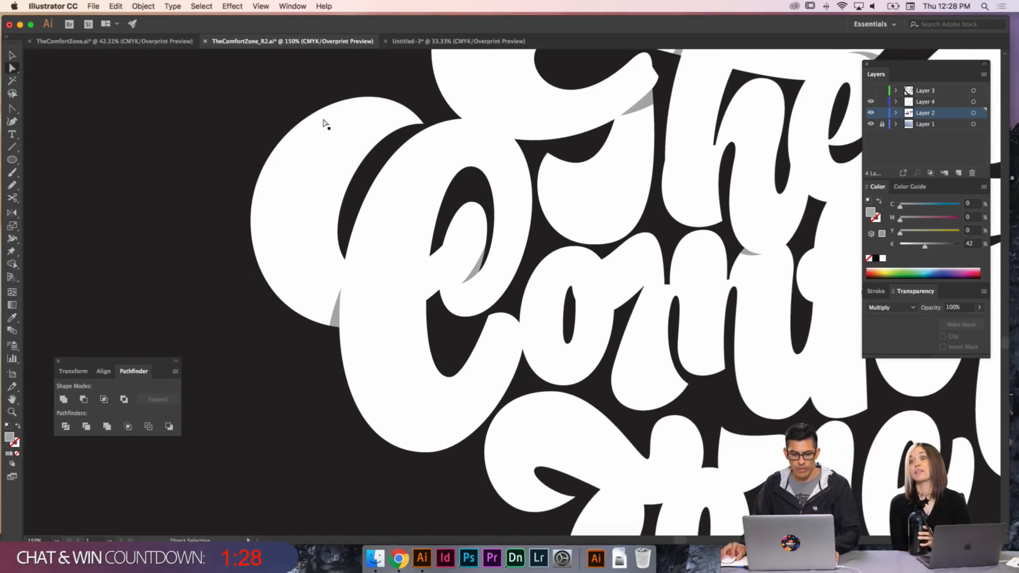
left_click(320, 115)
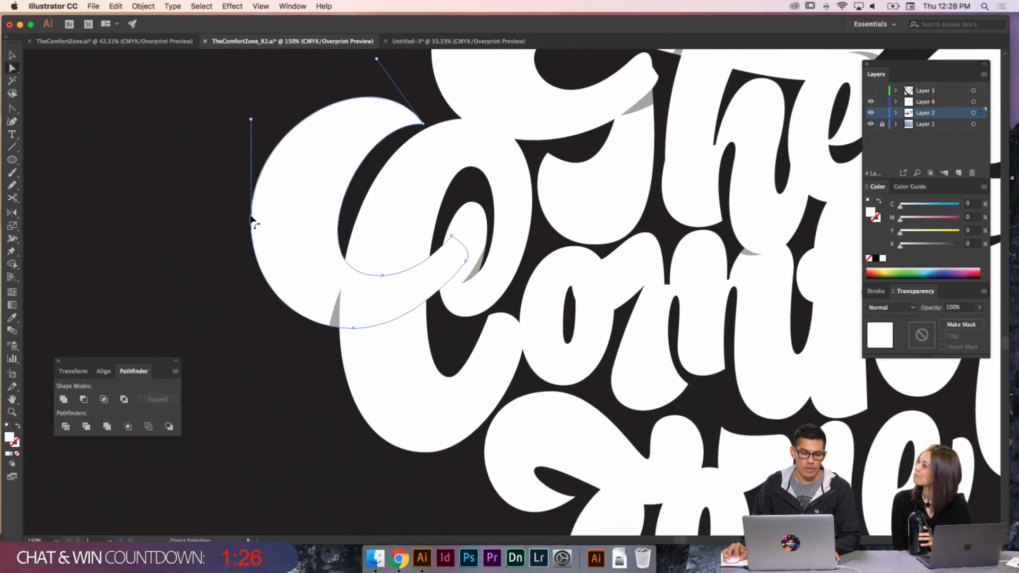
left_click_drag(251, 220, 253, 208)
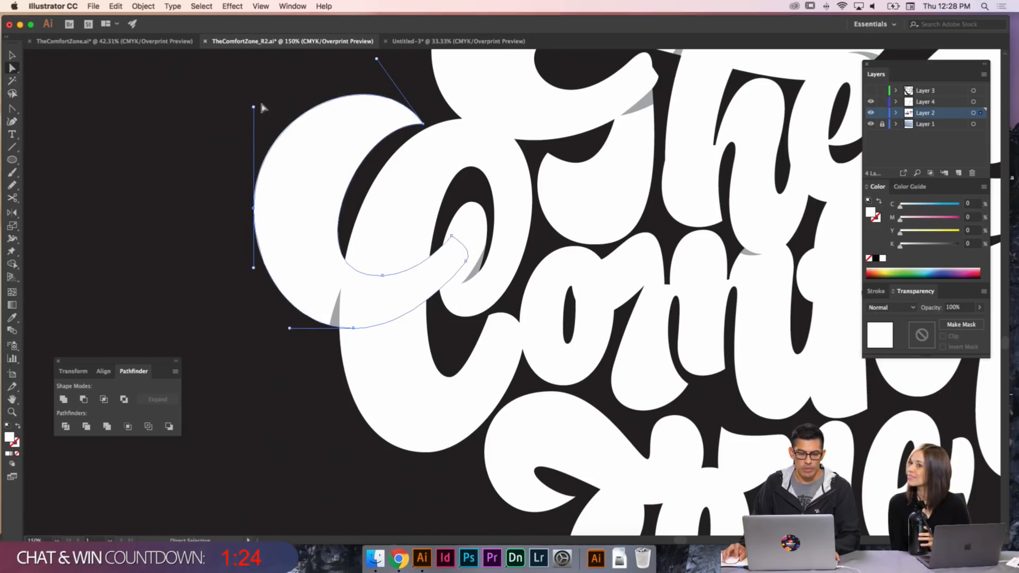
scroll(378, 127, "up", 2)
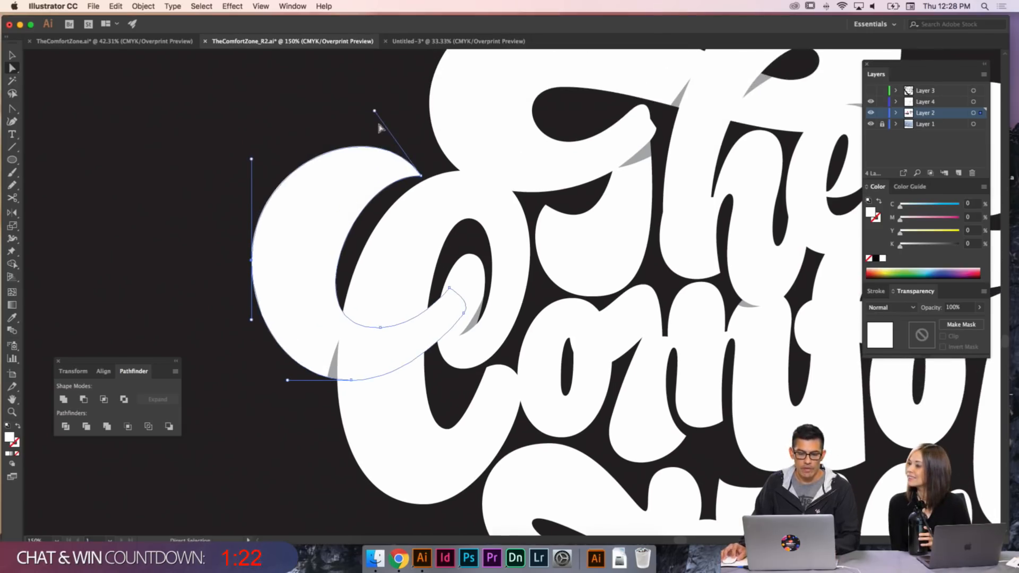
- Swing the swash tip's outer handle to the right and lengthen the left anchor's upper handle to make the top curve fuller
left_click_drag(374, 112, 391, 110)
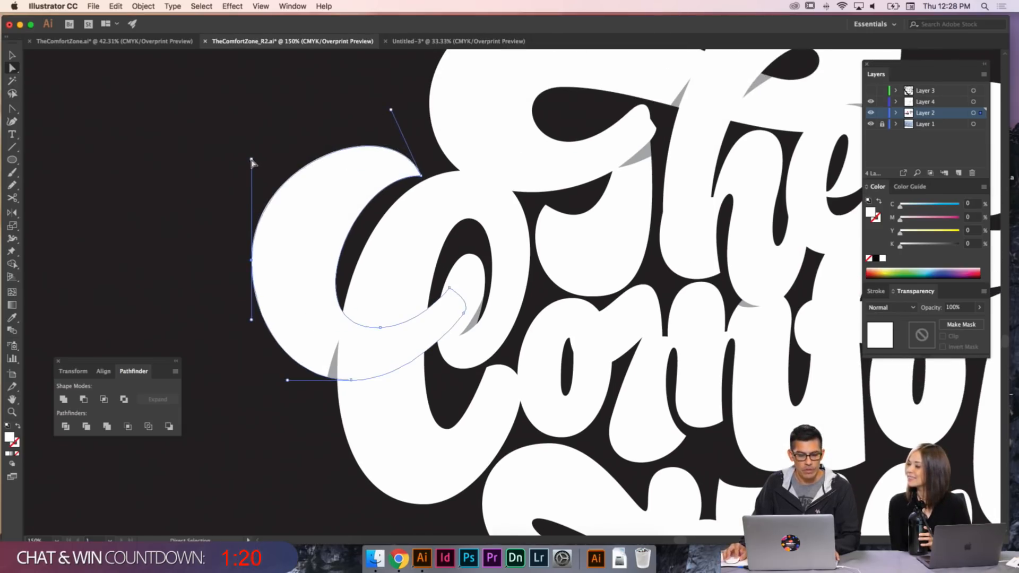
left_click_drag(252, 159, 252, 142)
key("super+shift+a")
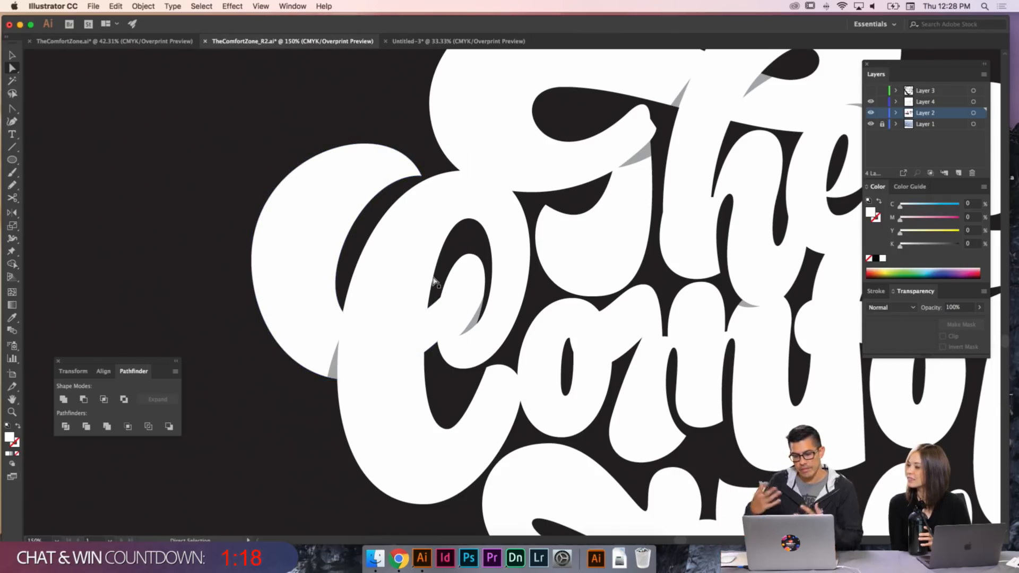
left_click(373, 150)
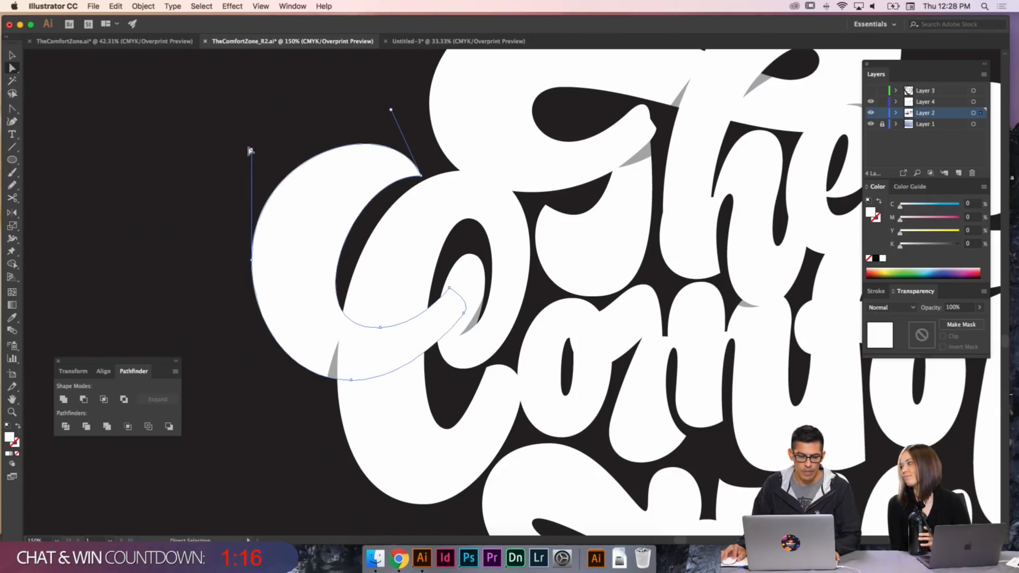
left_click_drag(253, 154, 251, 132)
key("super+shift+a")
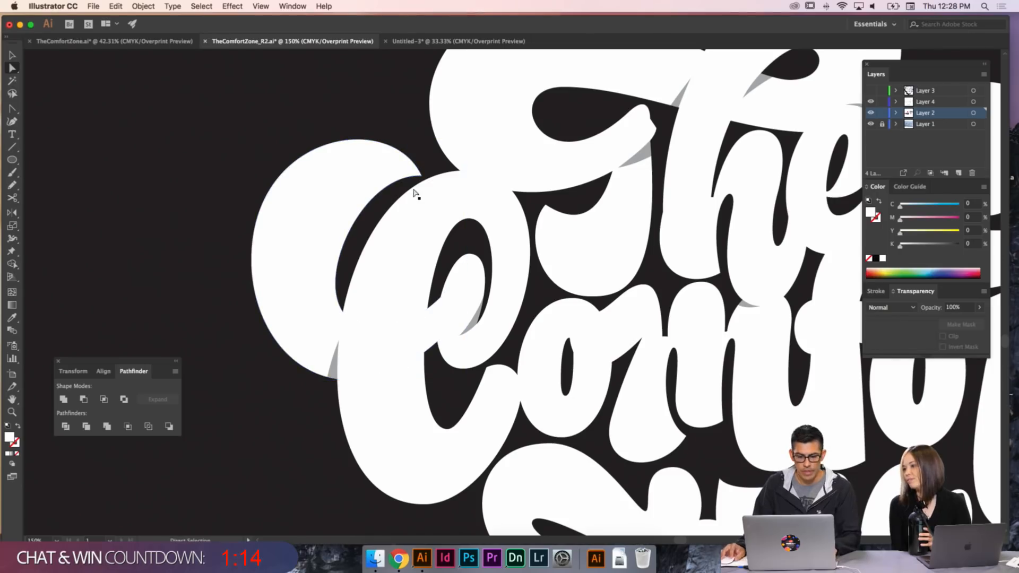
- Refine the C's swash by adjusting its inner curve near the tip and moving its leftmost anchor slightly down
left_click(420, 179)
left_click_drag(349, 173, 336, 191)
key("super+shift+a")
left_click_drag(453, 303, 427, 304)
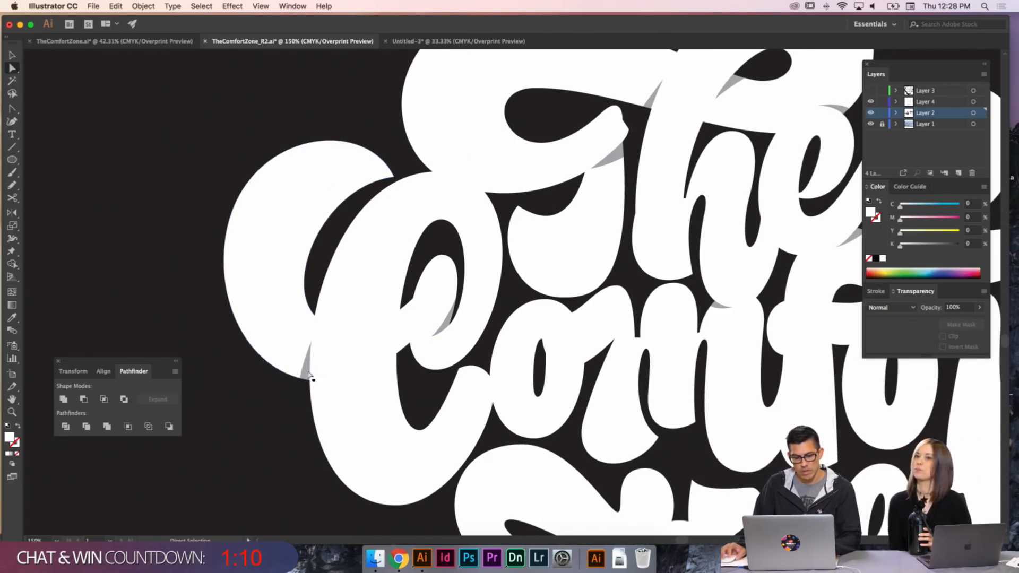
left_click(228, 240)
left_click_drag(223, 262, 224, 269)
key("super+shift+a")
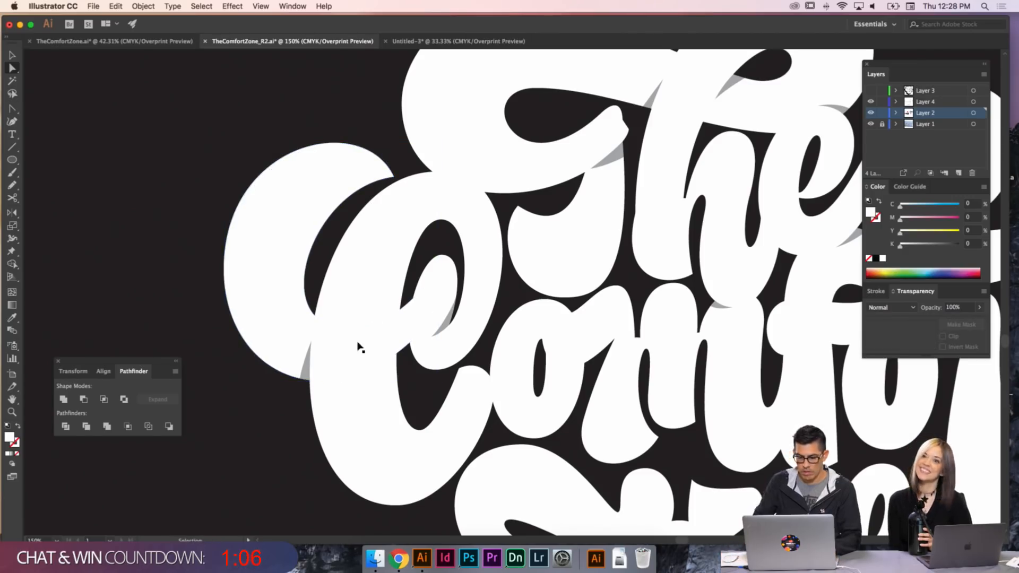
- Examine the whole white lettering and its surrounding versions, looking for further strokes that need overlap shadows
key("super+minus")
key("super+minus")
scroll(392, 338, "right", 2)
scroll(392, 338, "down", 1)
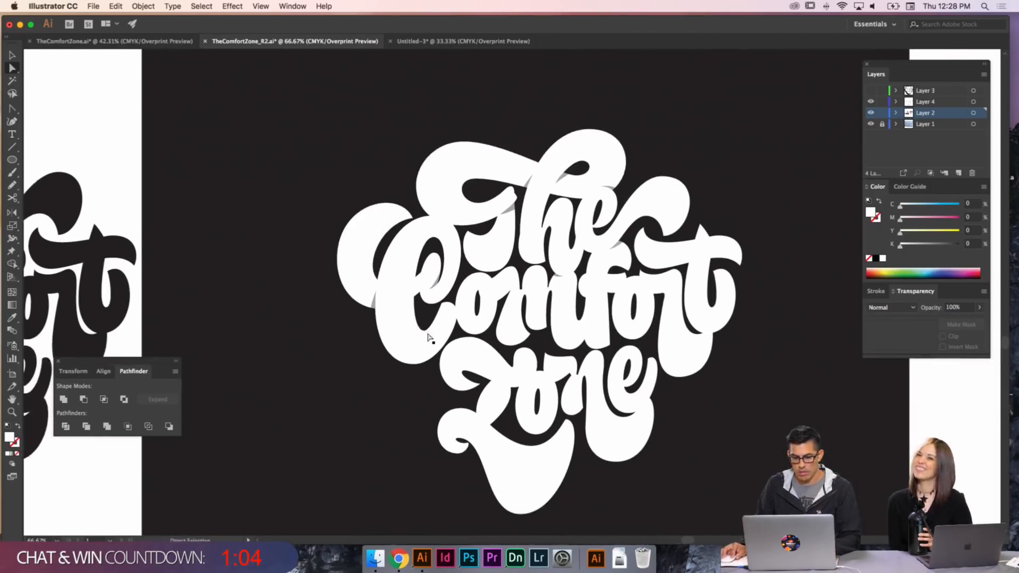
key("super+plus")
key("super+plus")
key("super+plus")
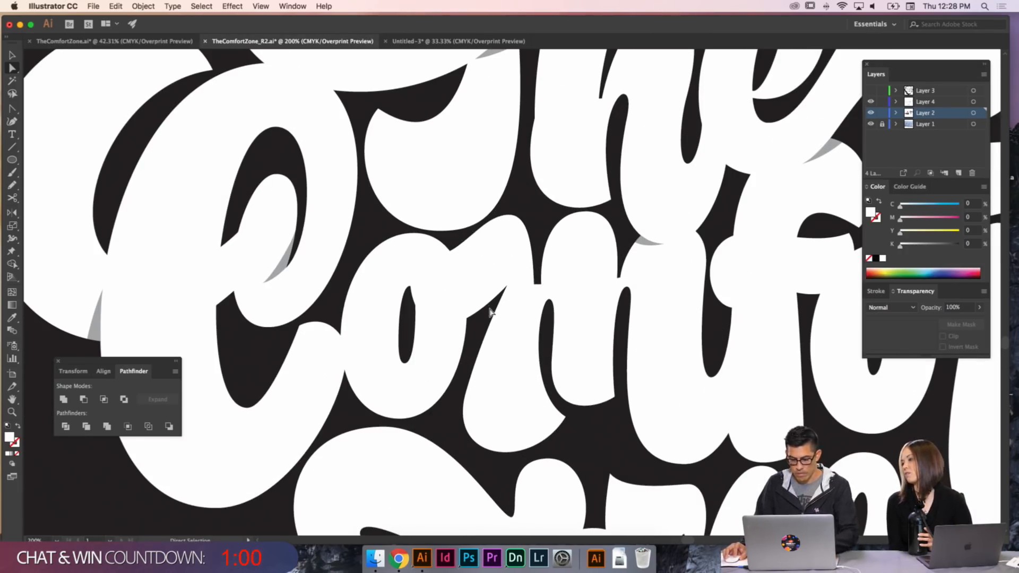
key("p")
scroll(478, 319, "down", 2)
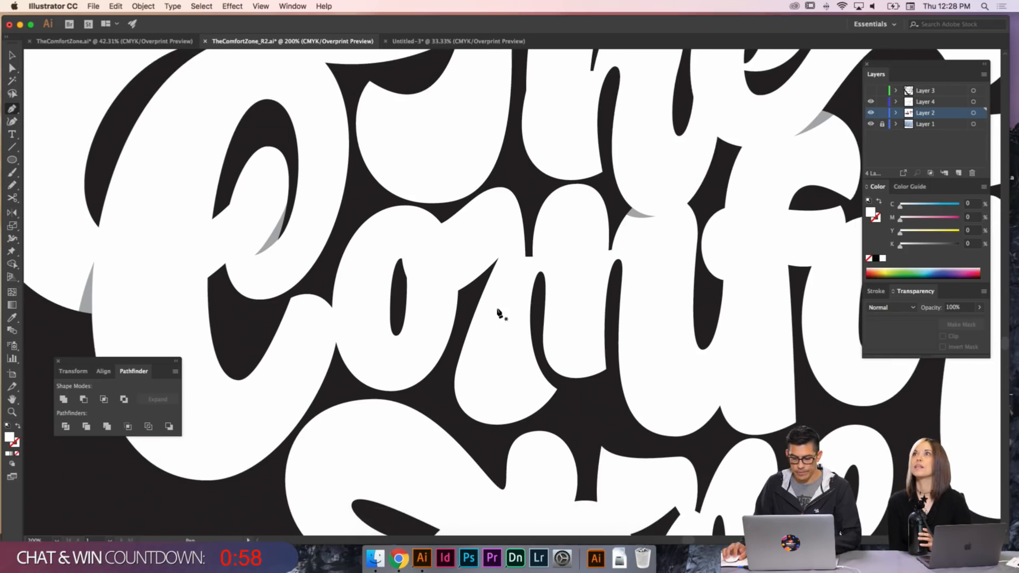
key("super+plus")
key("super+minus")
key("super+minus")
key("super+minus")
key("super+minus")
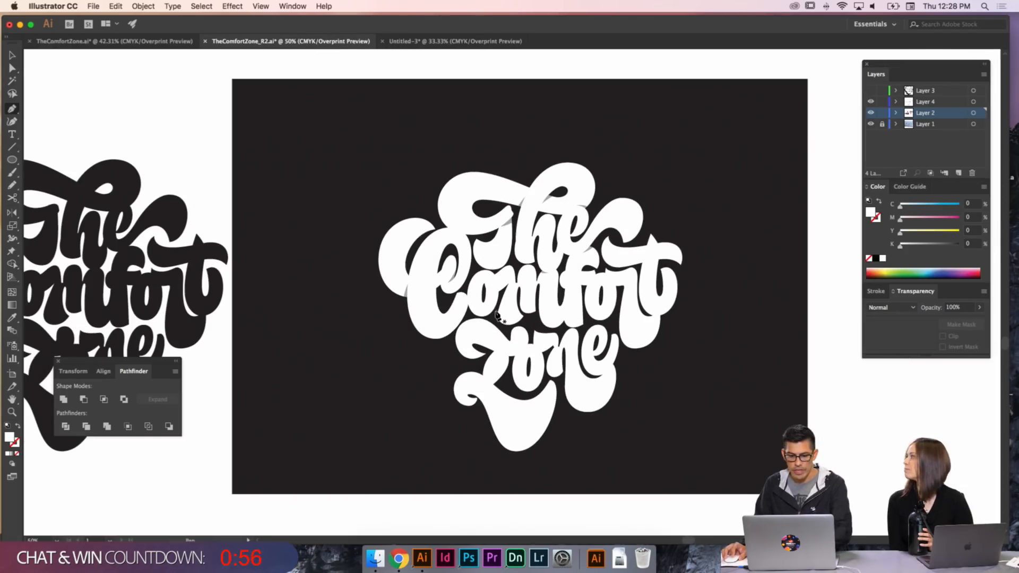
key("v")
key("super+minus")
key("super+minus")
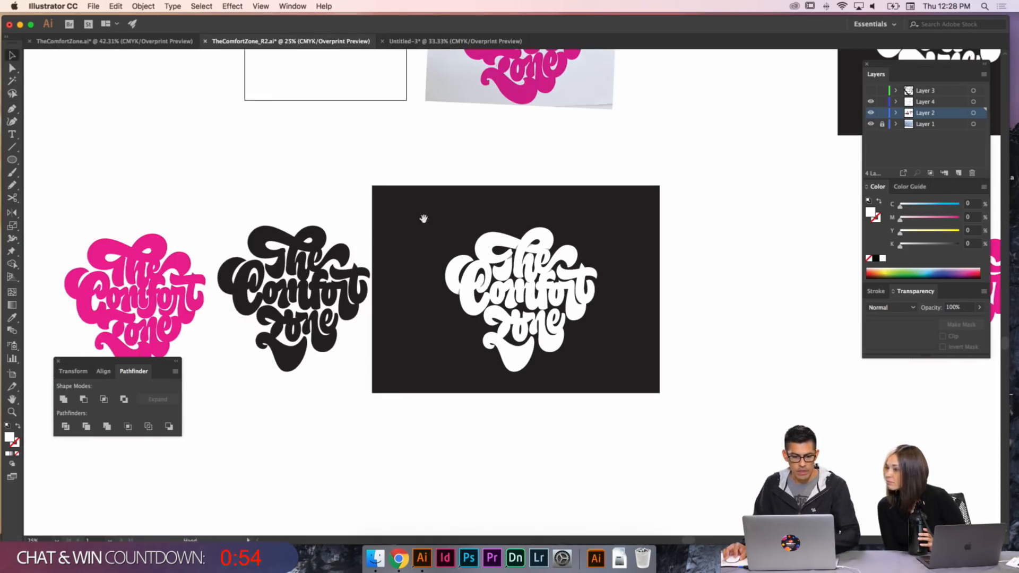
left_click_drag(423, 218, 422, 297)
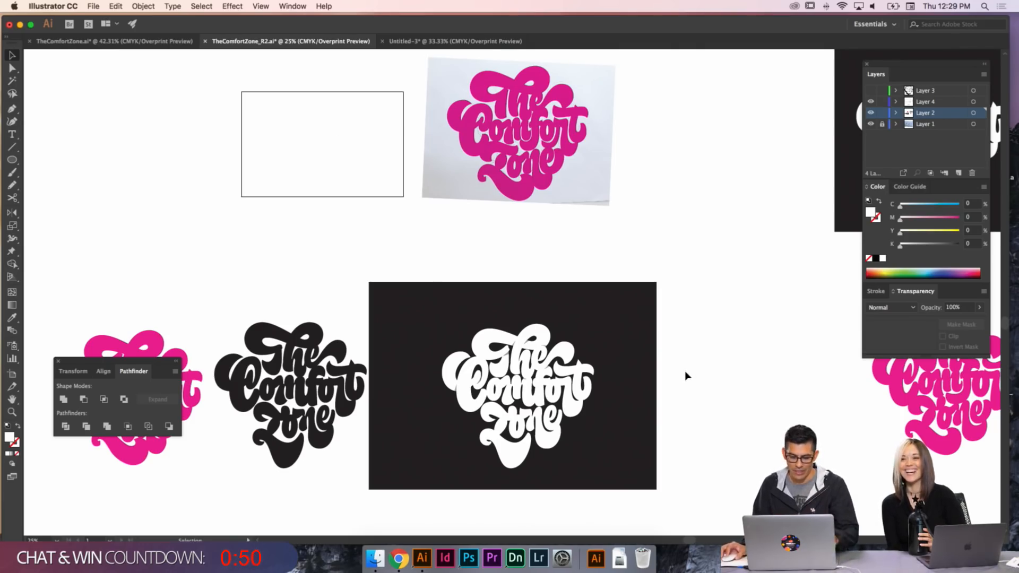
key("super+plus")
key("super+plus")
key("super+plus")
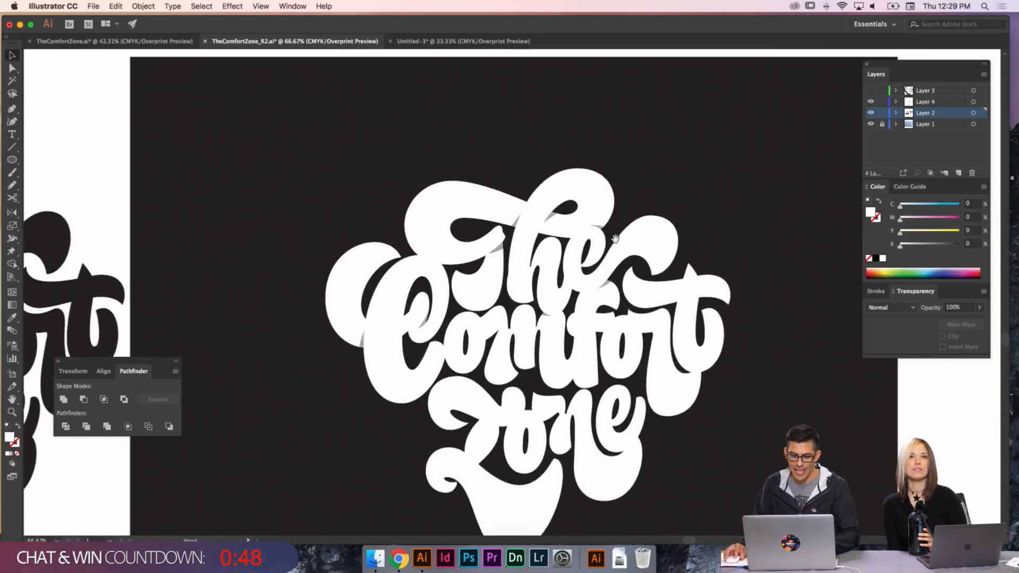
key("super+plus")
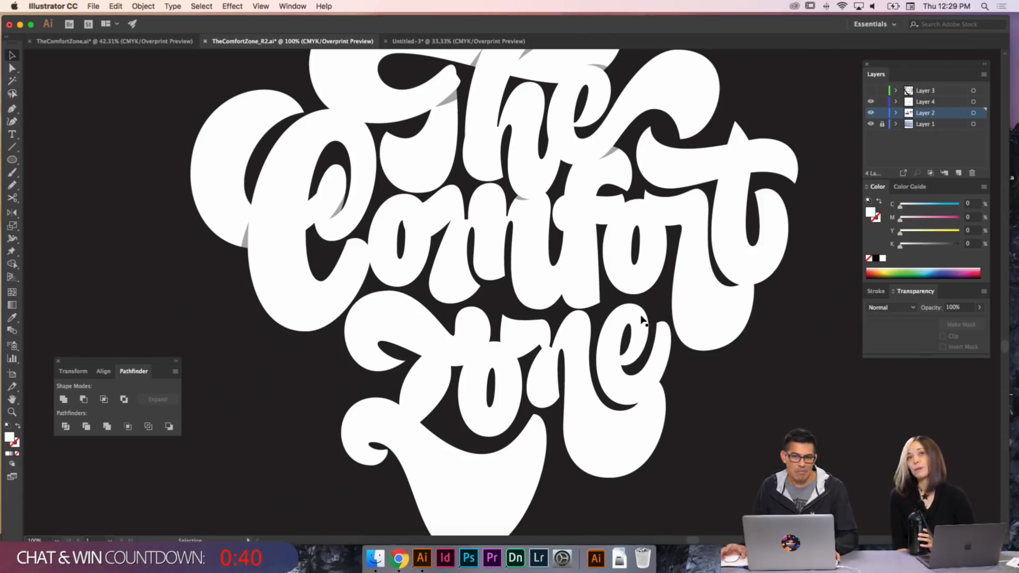
- Draw a closed curved shadow shape with the Pen tool across the first o of Comfort, beneath the stroke joining the m
left_click_drag(536, 300, 589, 302)
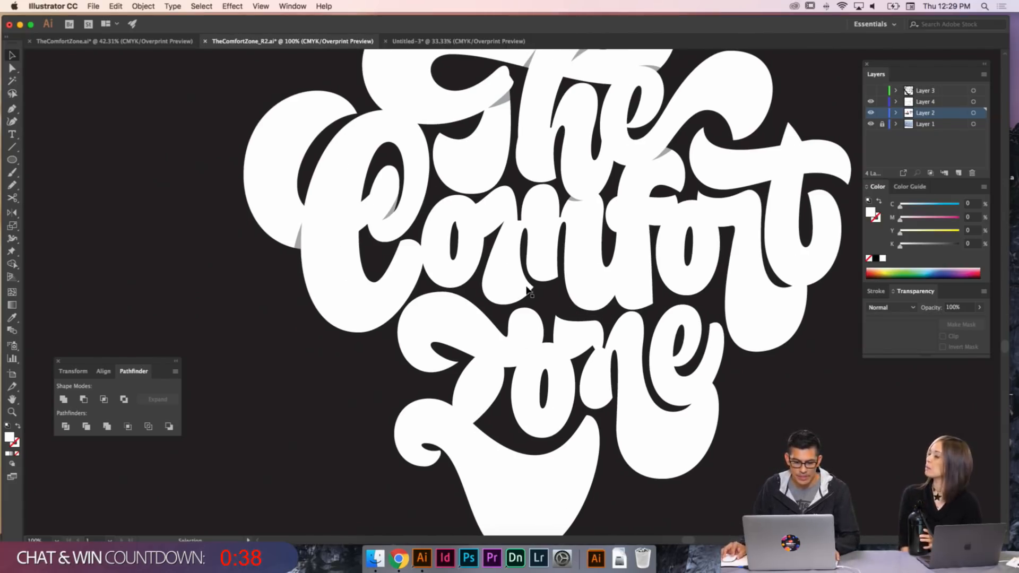
key("z")
left_click_drag(573, 337, 401, 182)
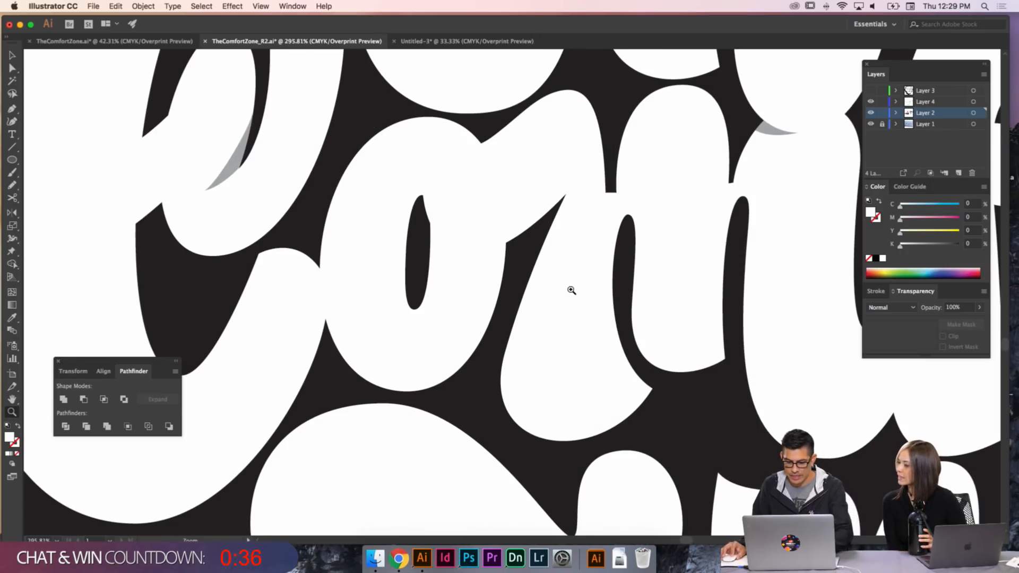
key("p")
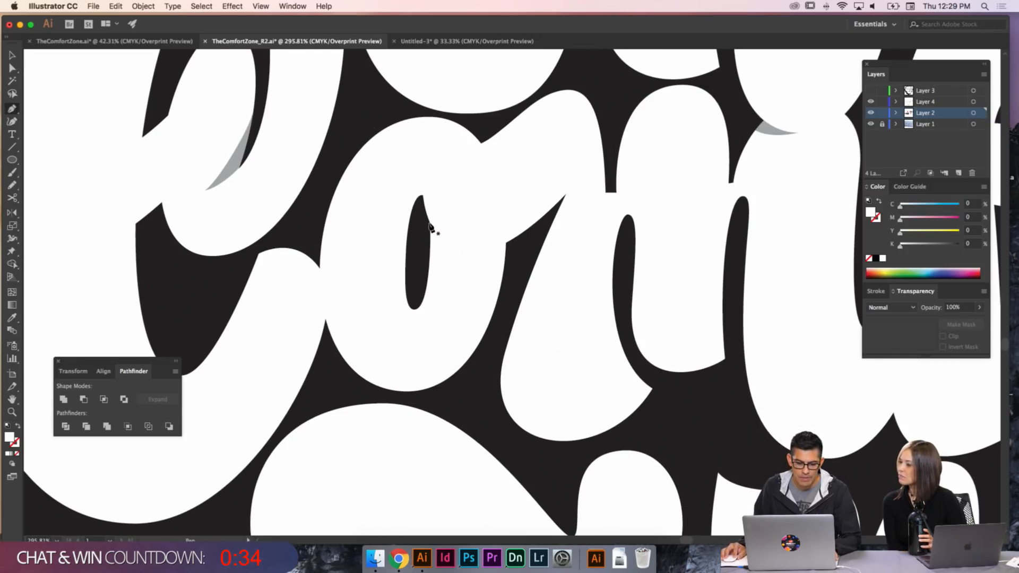
left_click(431, 228)
left_click_drag(513, 241, 546, 223)
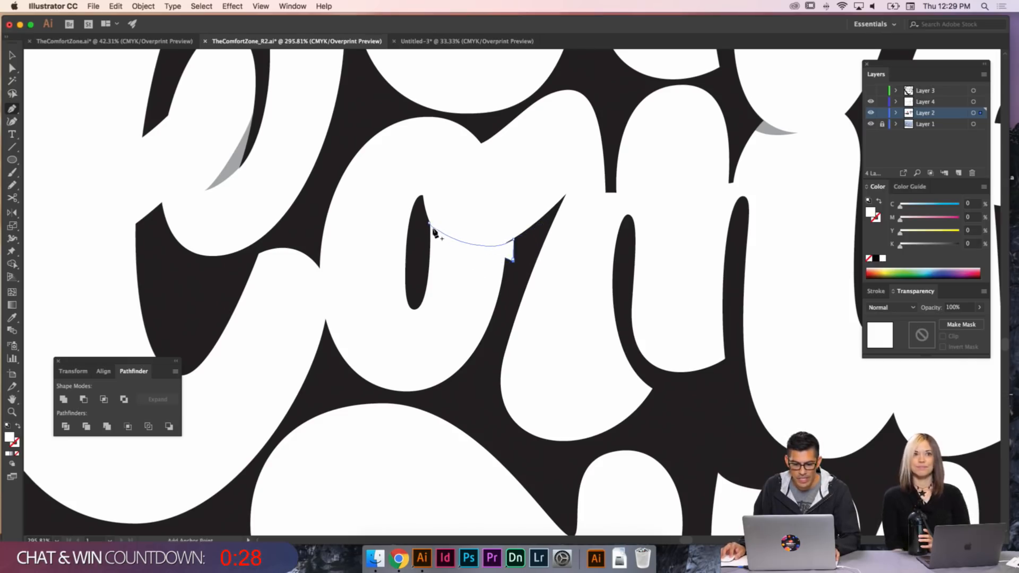
left_click_drag(429, 224, 418, 182)
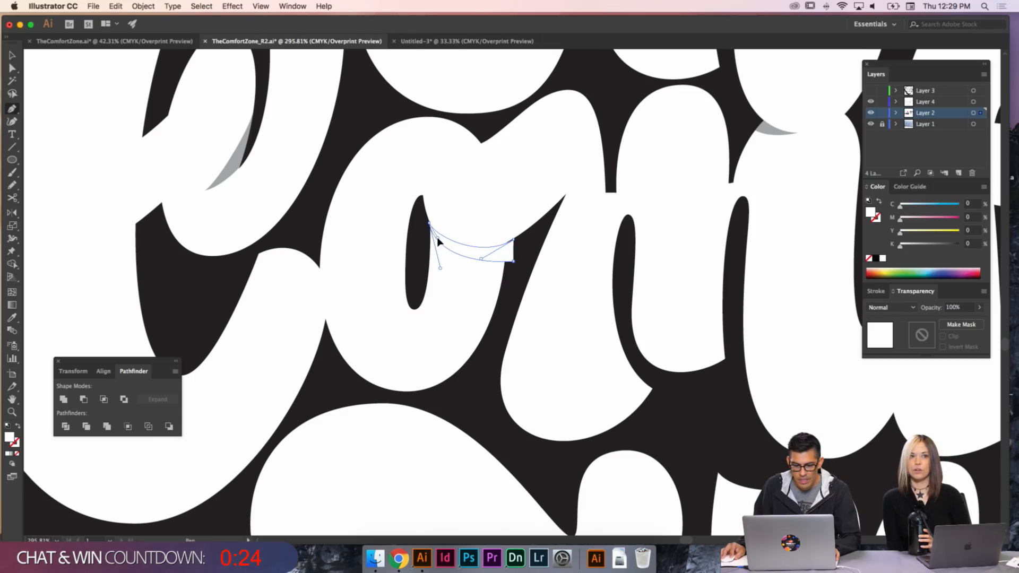
- Copy the grey Multiply fill from the shadow inside the C onto the new shape with the Eyedropper
key("i")
key("super+minus")
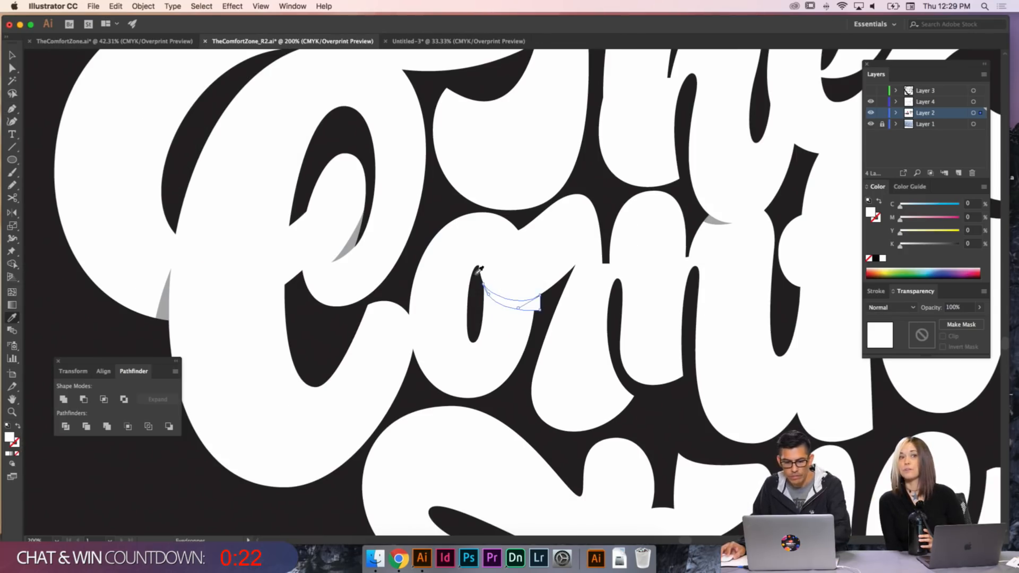
left_click(361, 230)
key("super+shift+a")
- Move the left tip of the o's shadow inward, down and to the right away from the counter
key("z")
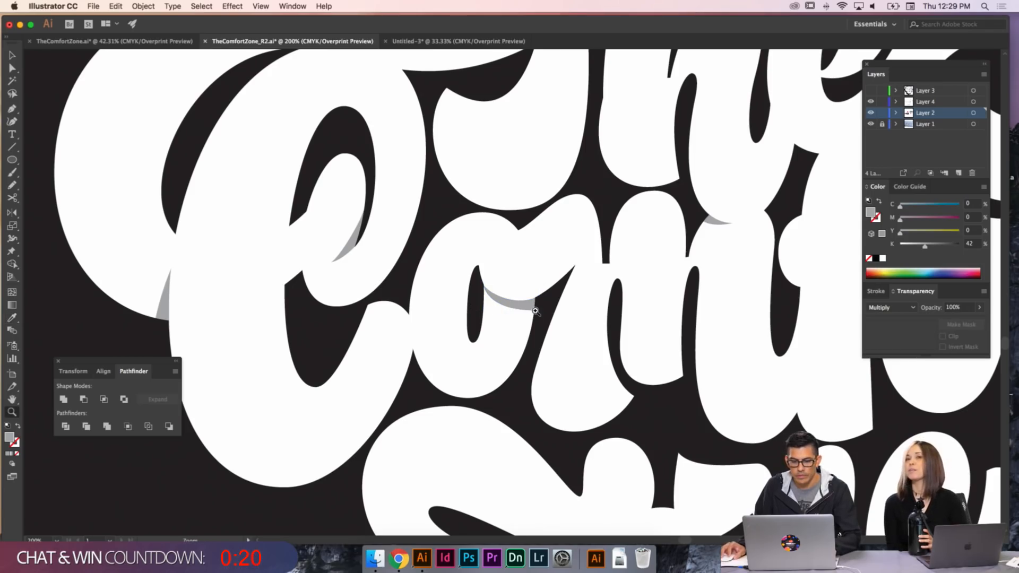
left_click_drag(600, 393, 446, 230)
key("a")
left_click(323, 216)
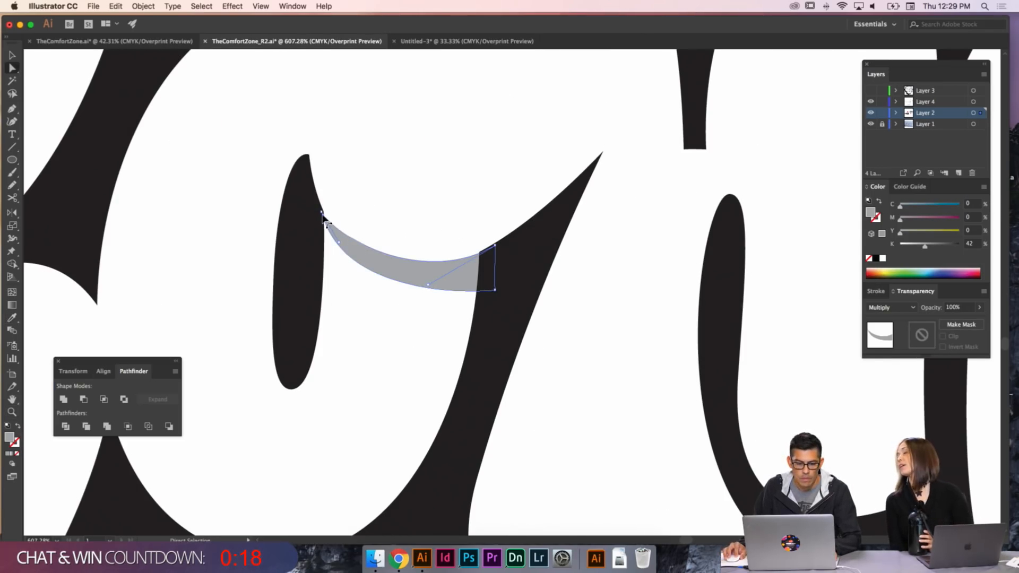
left_click_drag(323, 216, 362, 249)
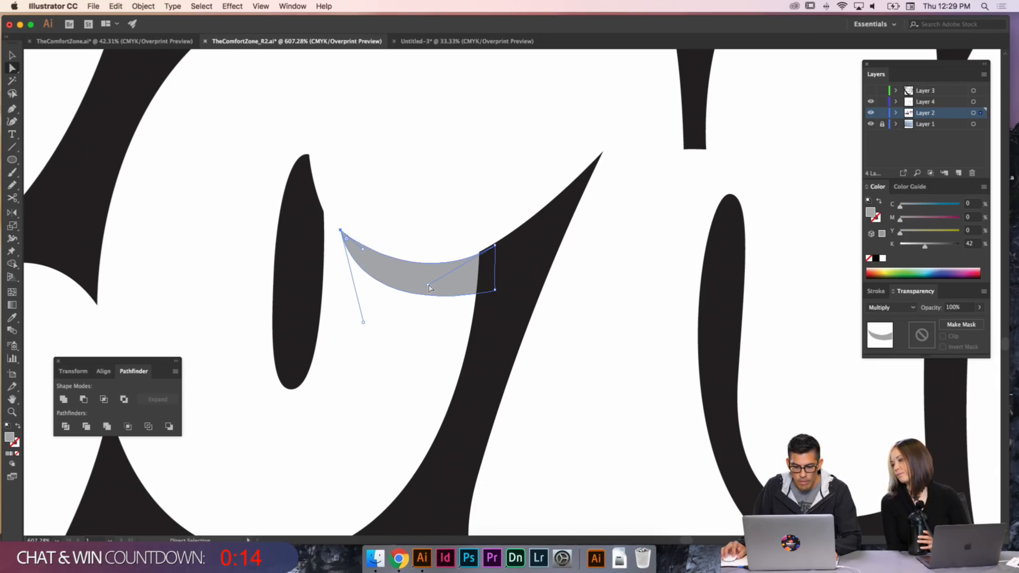
- Set the o shadow's blending mode to Normal
key("v")
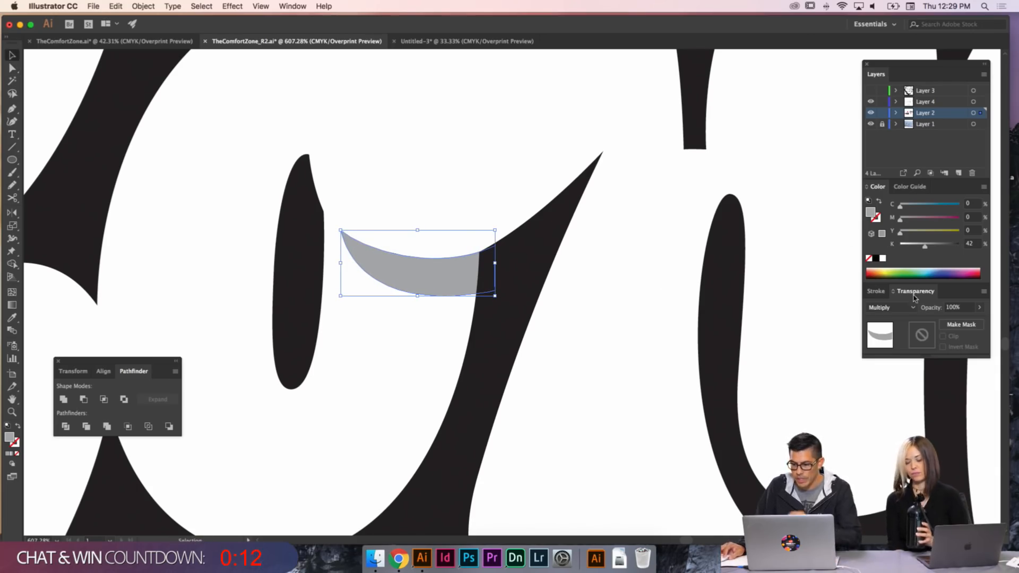
left_click(895, 309)
left_click(880, 321)
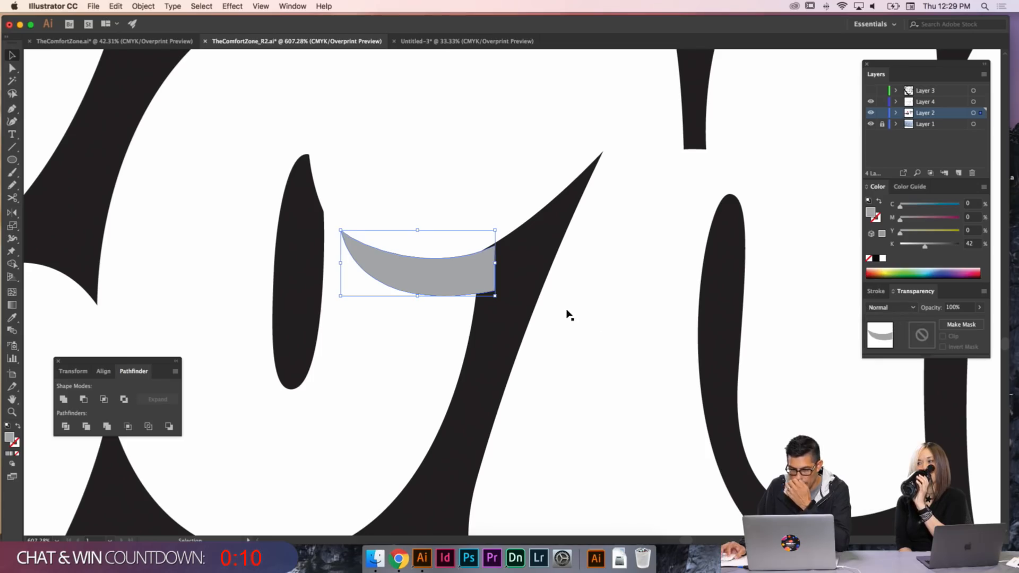
left_click(546, 289)
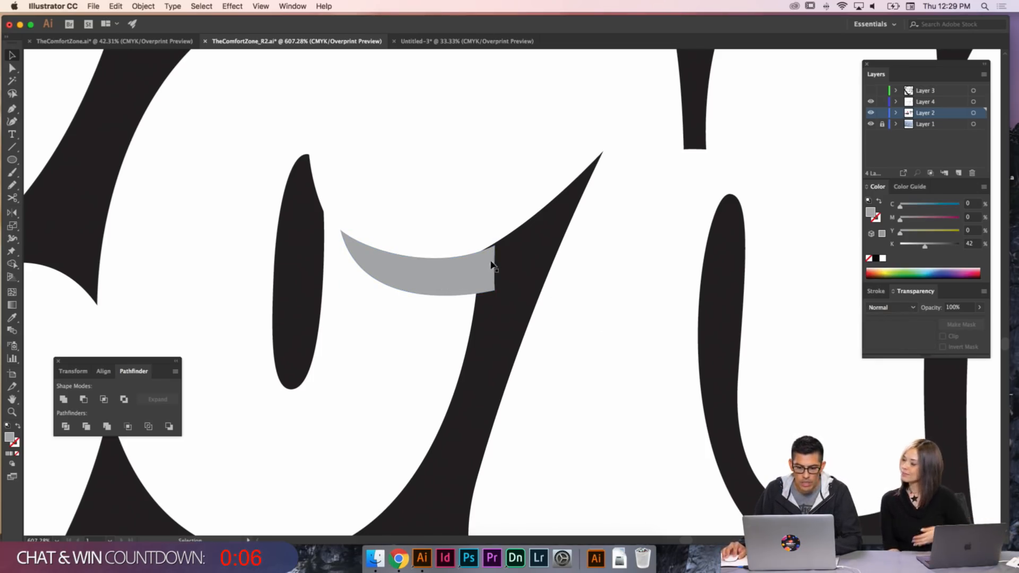
- Nudge the o shadow's upper-right anchor so its top edge follows the underside of the connecting stroke
left_click(477, 273)
key("a")
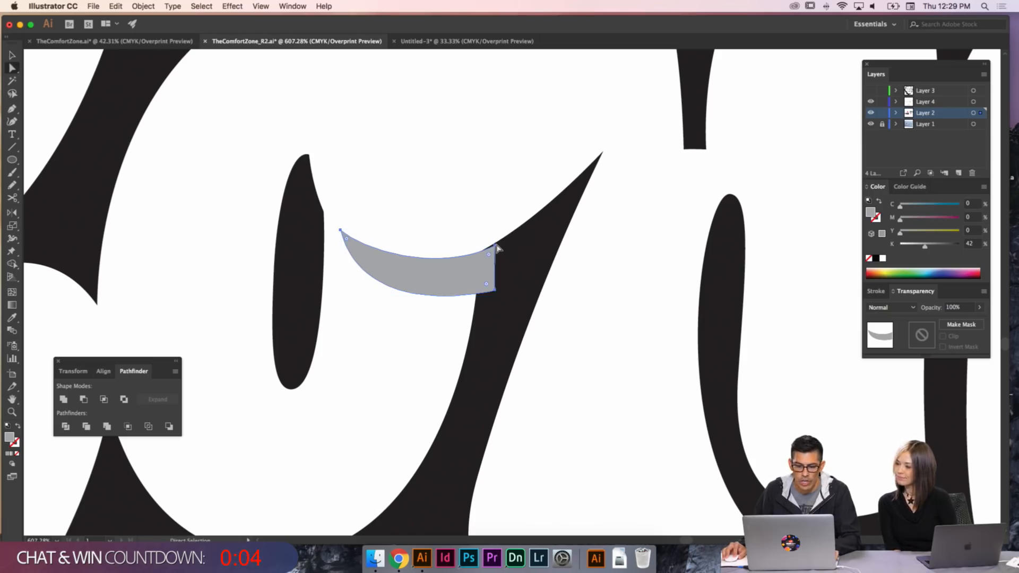
left_click(494, 246)
left_click_drag(490, 247, 489, 247)
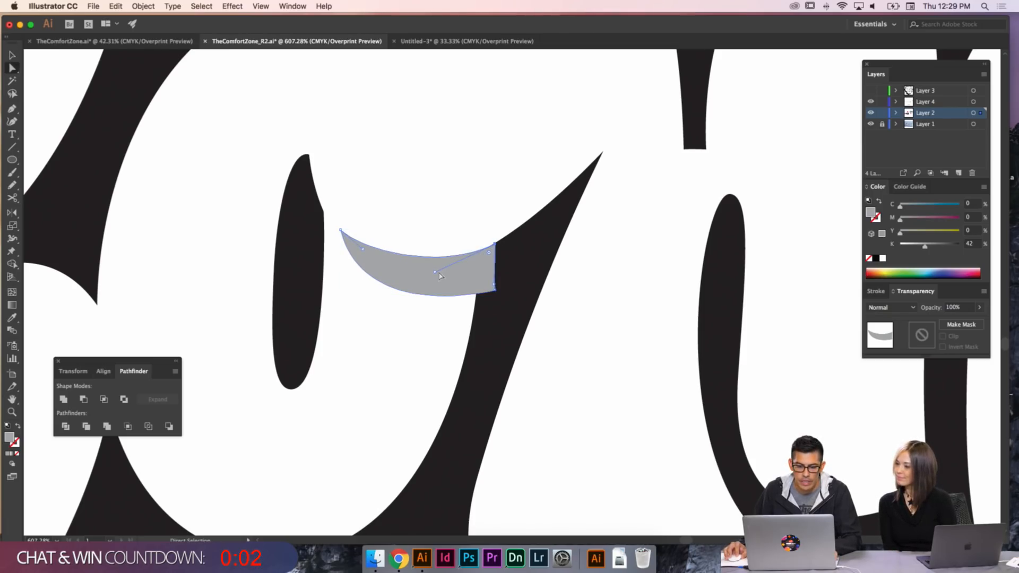
- Shorten the lower handle of the o shadow's left anchor to flatten the bottom curve
key("super+shift+a")
left_click(463, 275)
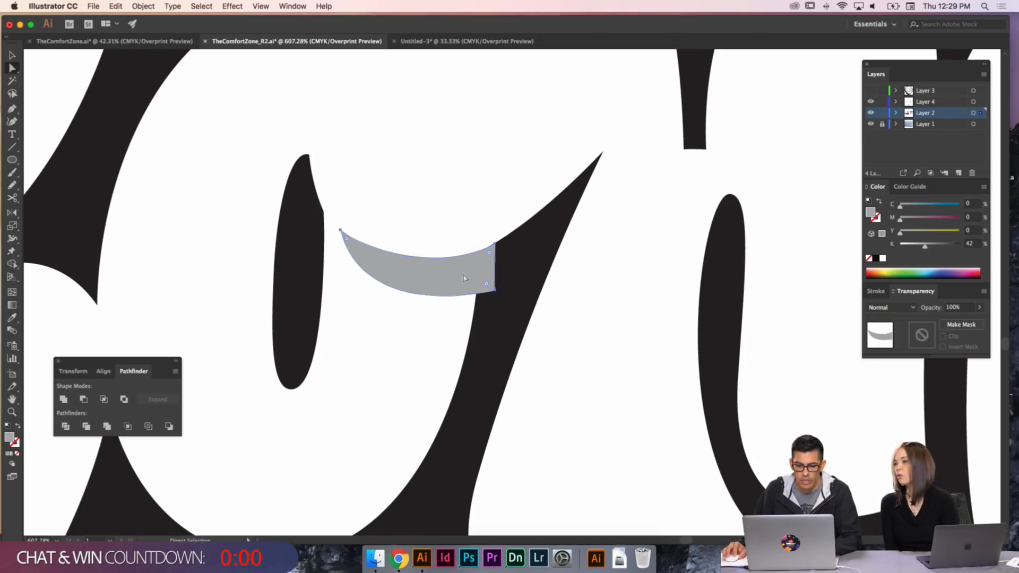
left_click(495, 291)
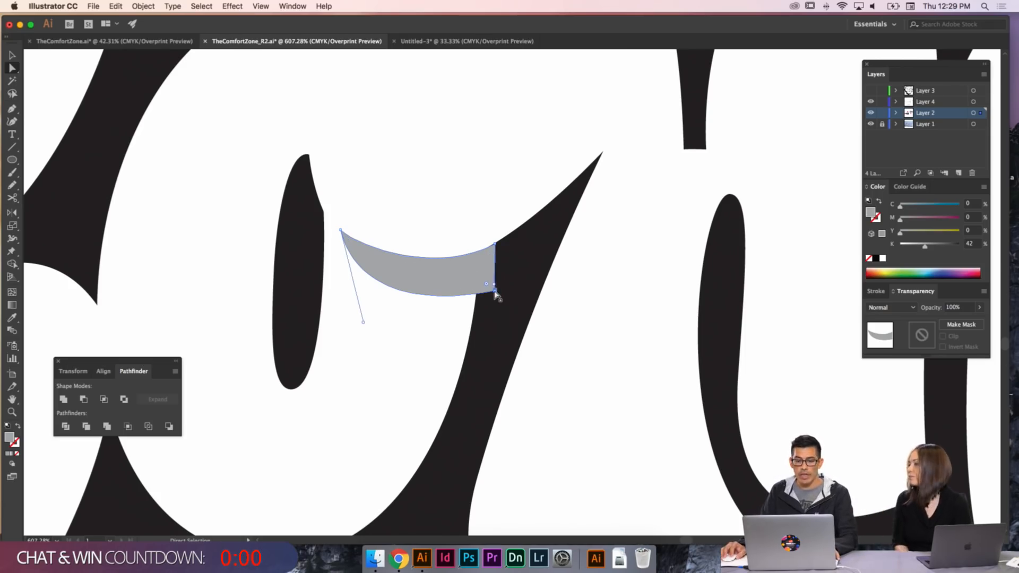
left_click_drag(362, 322, 362, 305)
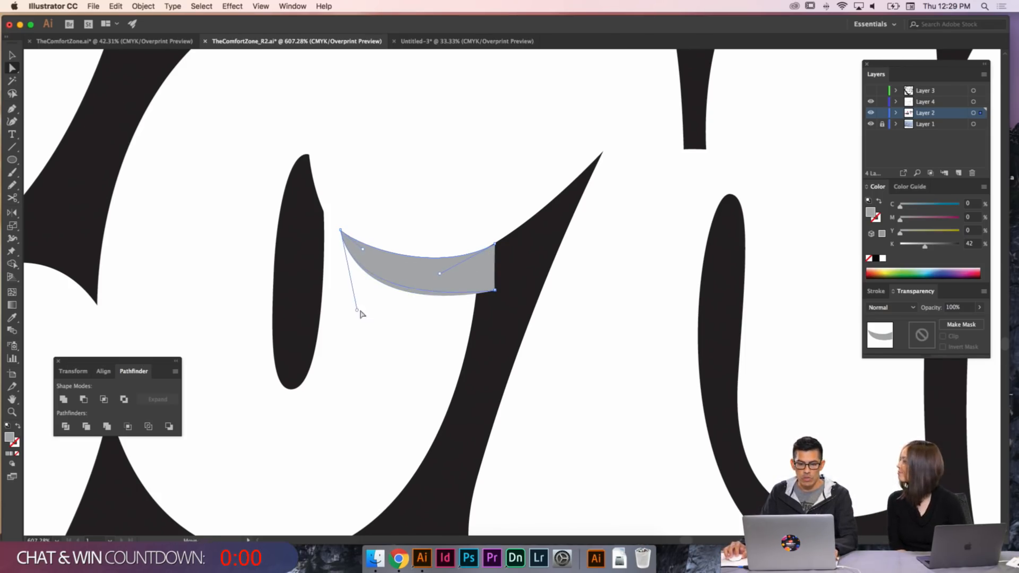
- Convert the o shadow's lower-right anchor to a smooth point by pulling out handles to round the bottom edge
key("super+shift+a")
left_click(494, 291)
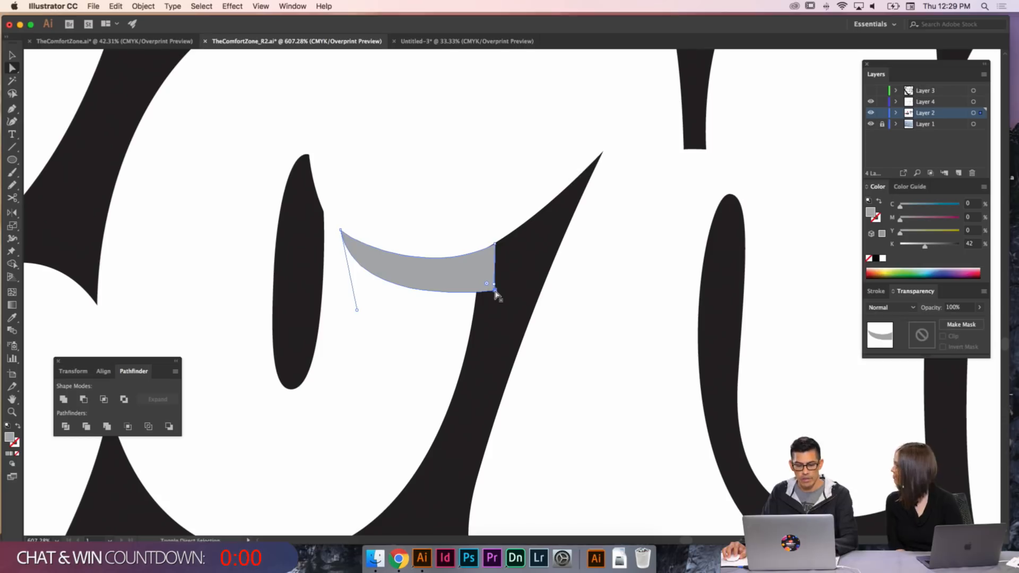
key("shift+c")
left_click_drag(494, 291, 481, 301)
key("super+shift+a")
key("v")
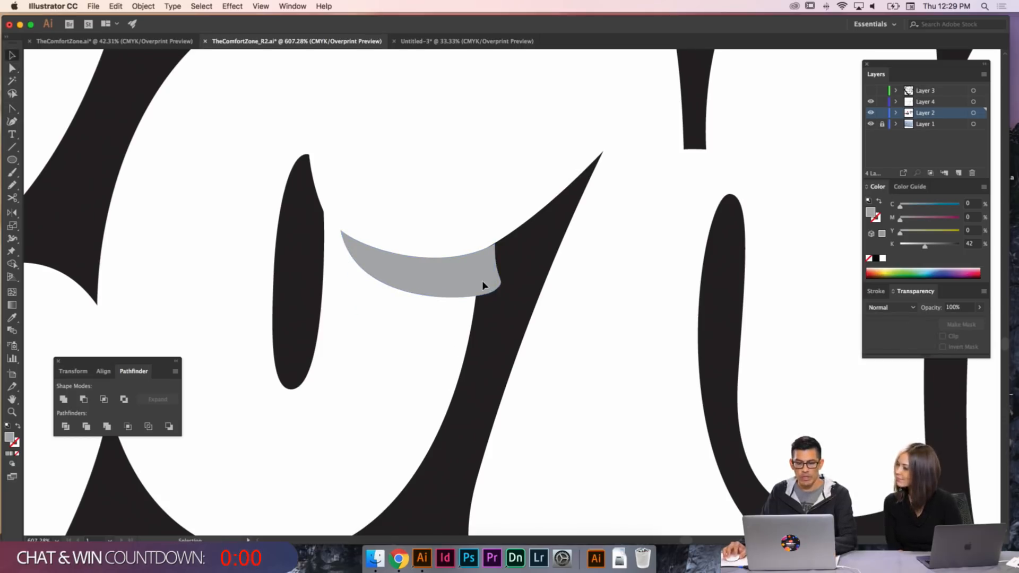
- Set the o shadow's blending mode to Multiply
left_click(483, 282)
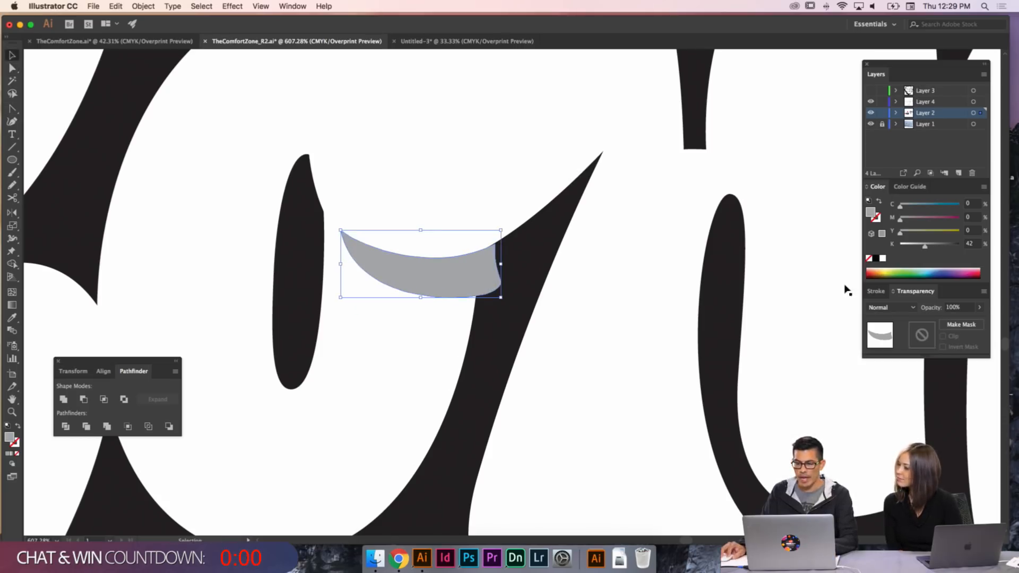
left_click(971, 245)
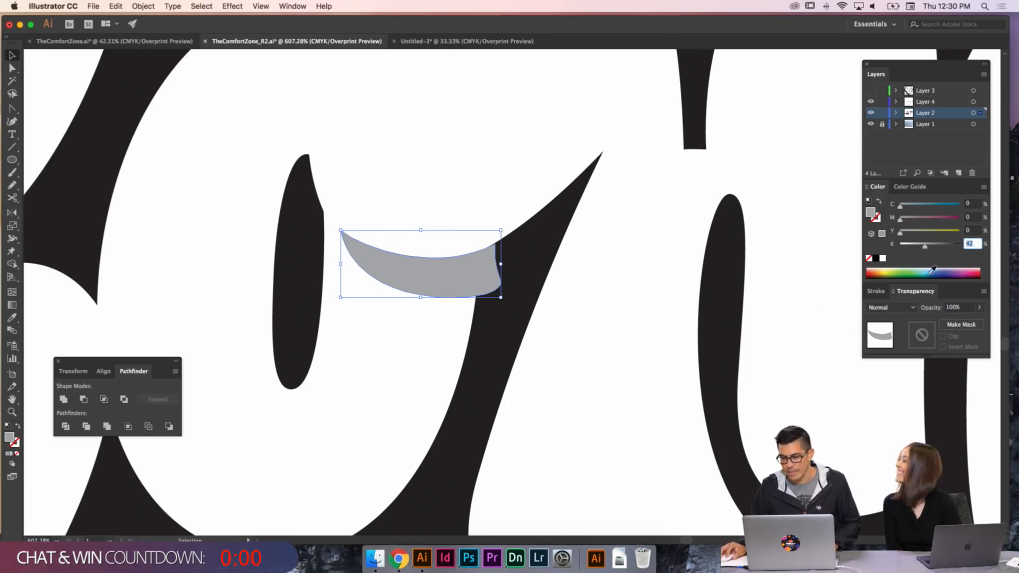
left_click(902, 307)
left_click(905, 349)
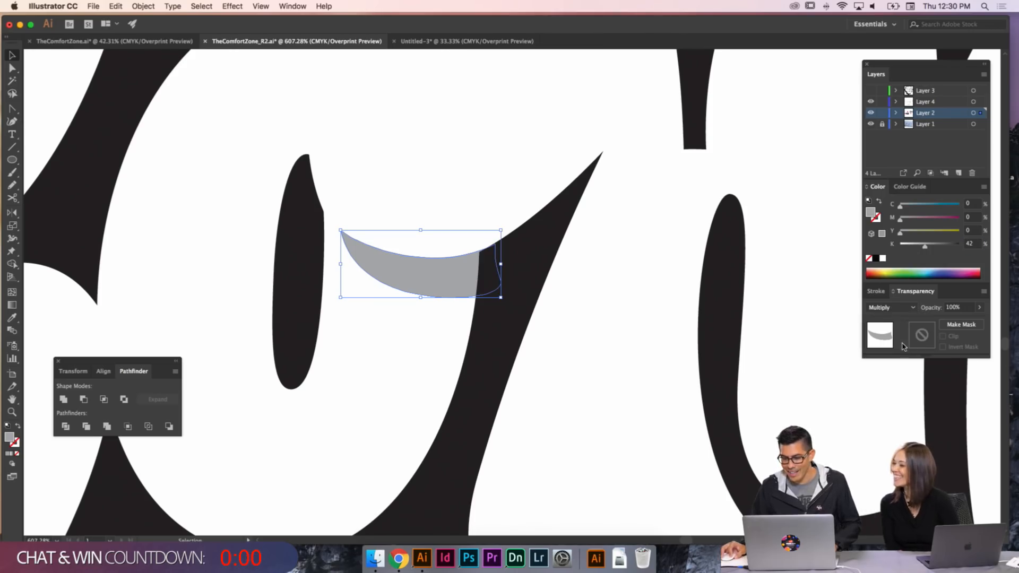
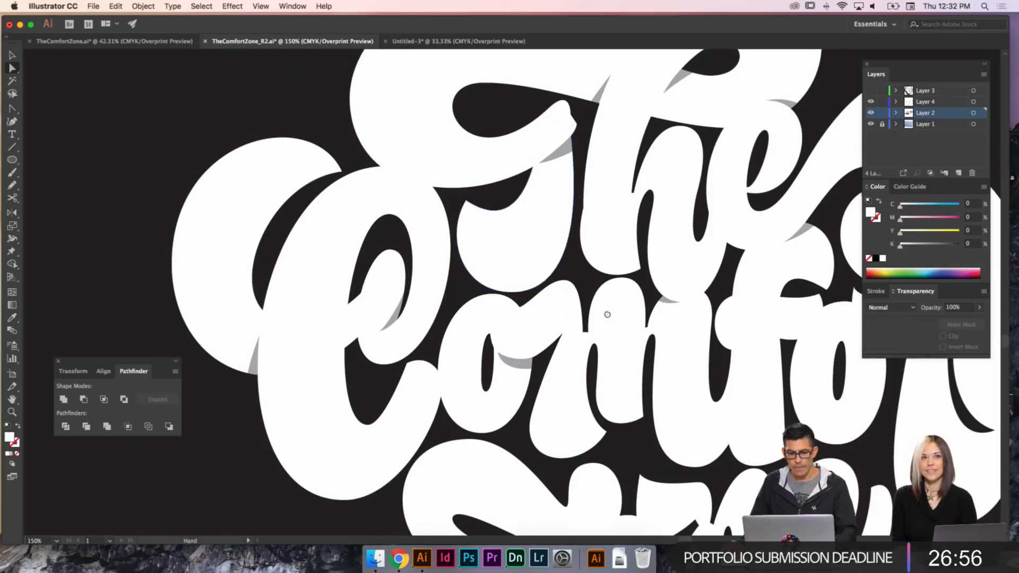
scroll(537, 271, "down", 3)
scroll(537, 272, "right", 3)
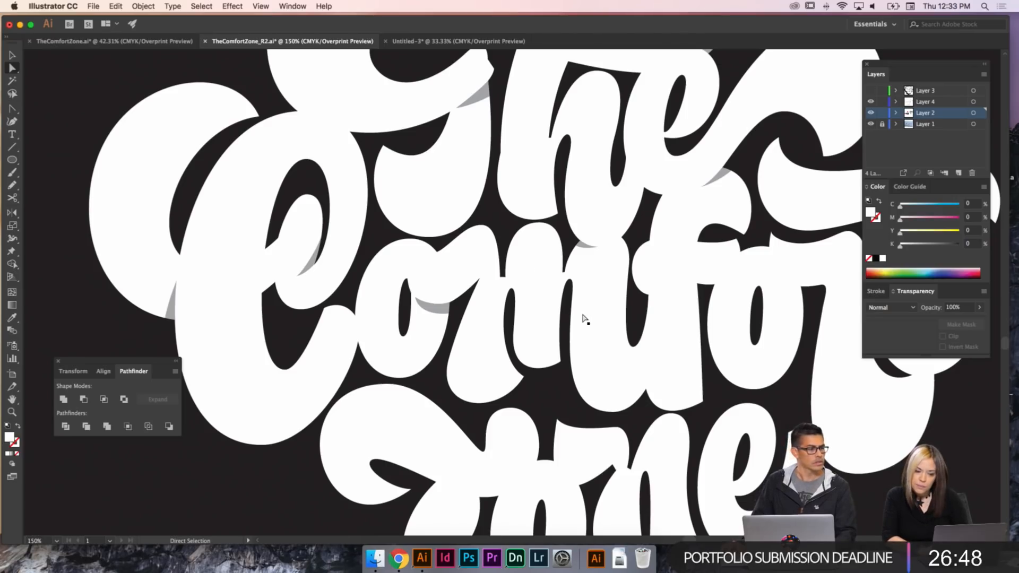
scroll(576, 323, "down", 3)
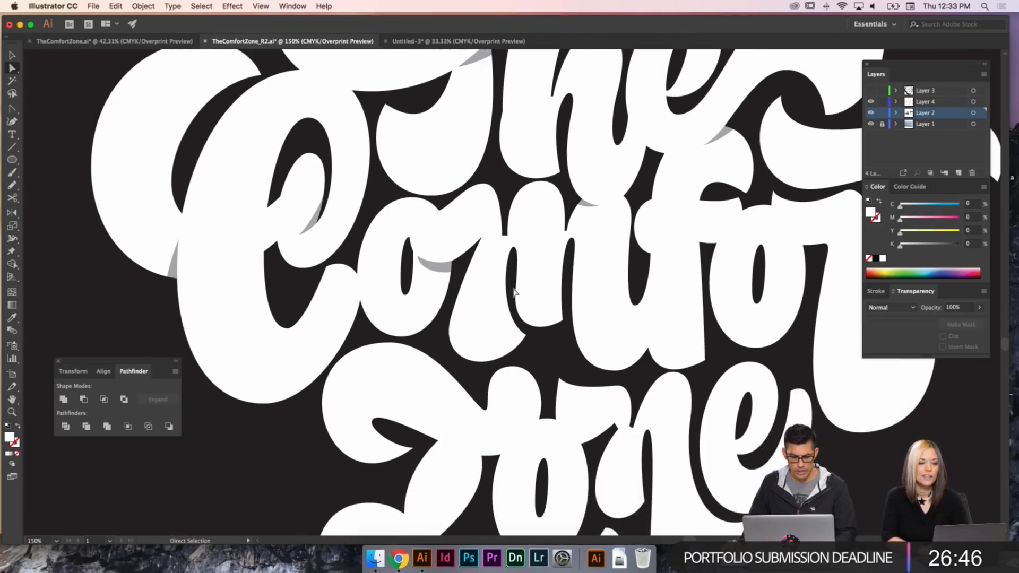
- Swing the lower handle of the o shadow's left anchor slightly to the right to reshape its bottom curve
key("z")
left_click_drag(562, 353, 413, 177)
key("a")
left_click(387, 218)
left_click(370, 215)
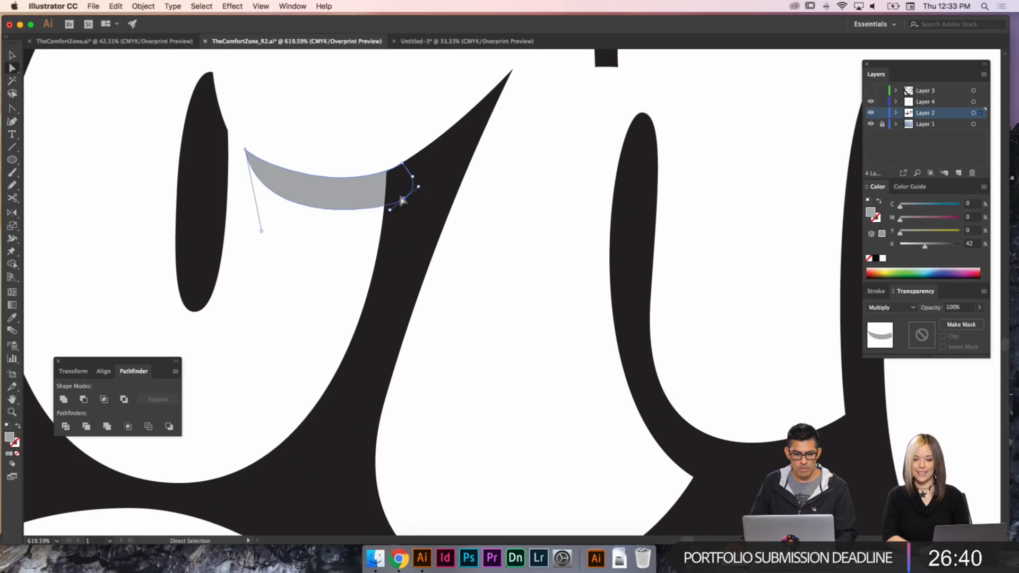
mouse_move(261, 231)
left_mouse_down()
mouse_move(305, 228)
mouse_move(278, 229)
left_mouse_up()
left_click(347, 247, "super")
key("p")
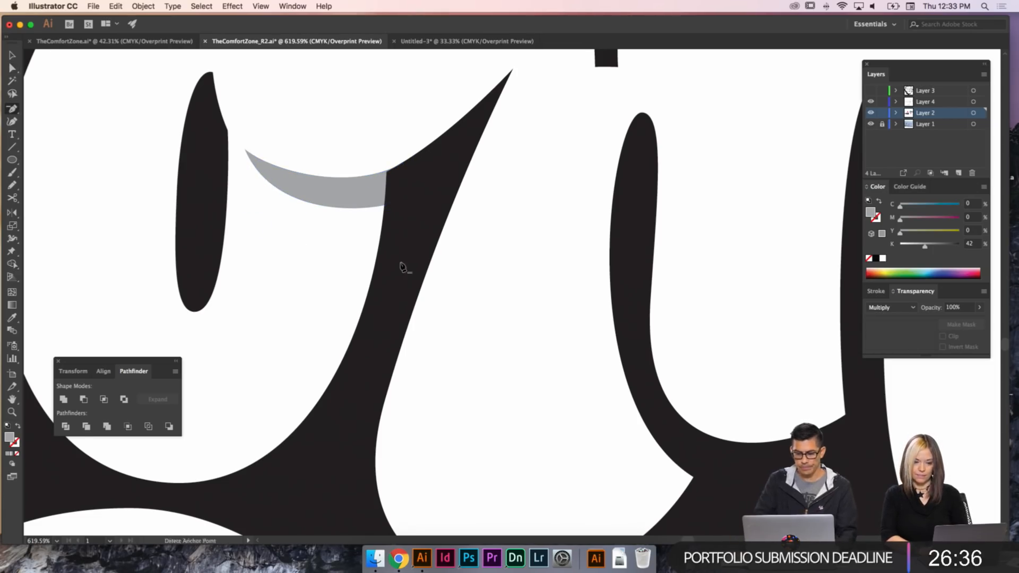
- Lower the inner handle of the o shadow's upper-right anchor slightly to refine the shadow's top edge
key("super+minus")
key("super+minus")
key("super+minus")
key("z")
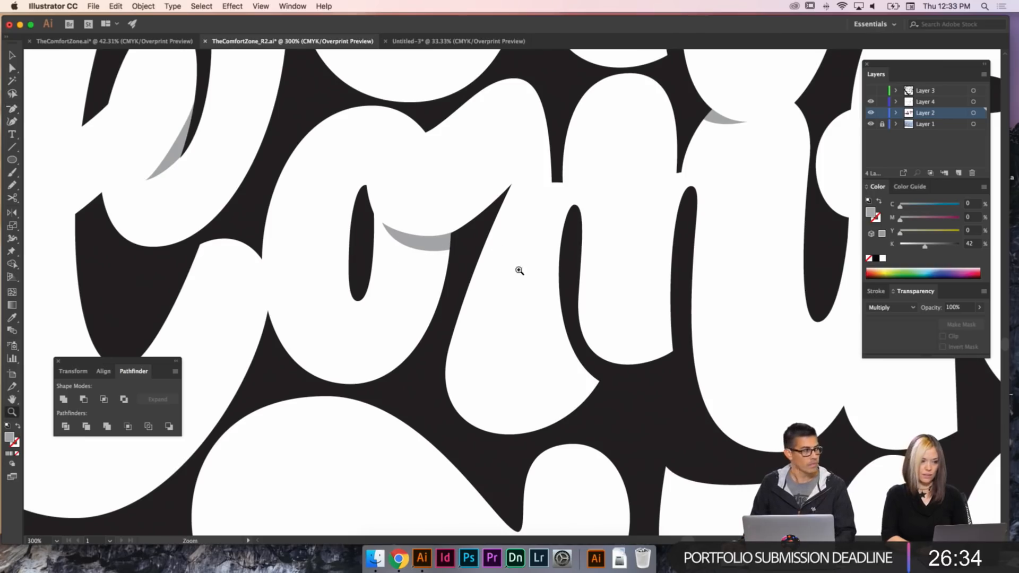
key("a")
left_click(454, 237)
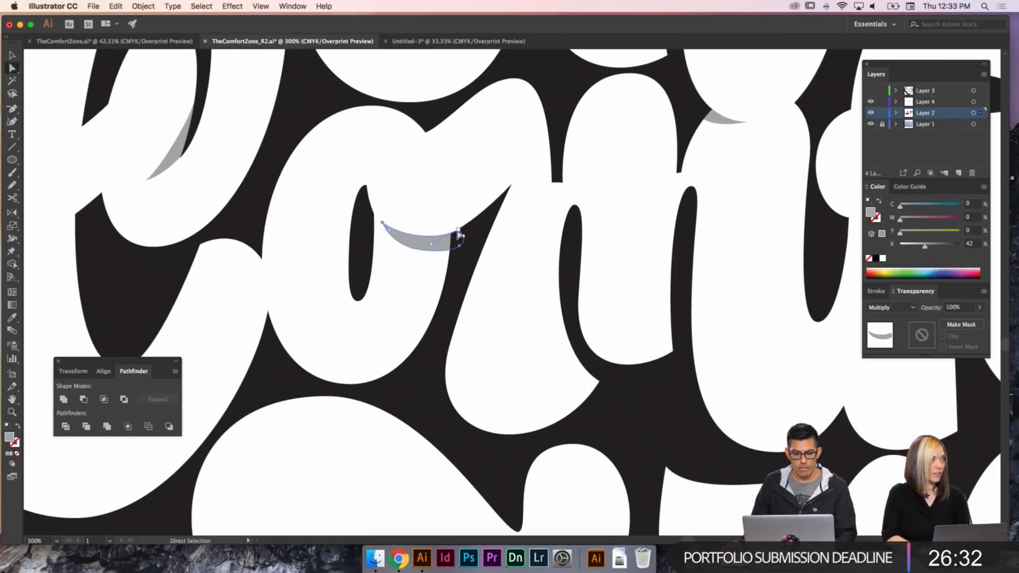
left_click(457, 230)
left_click_drag(431, 243, 431, 246)
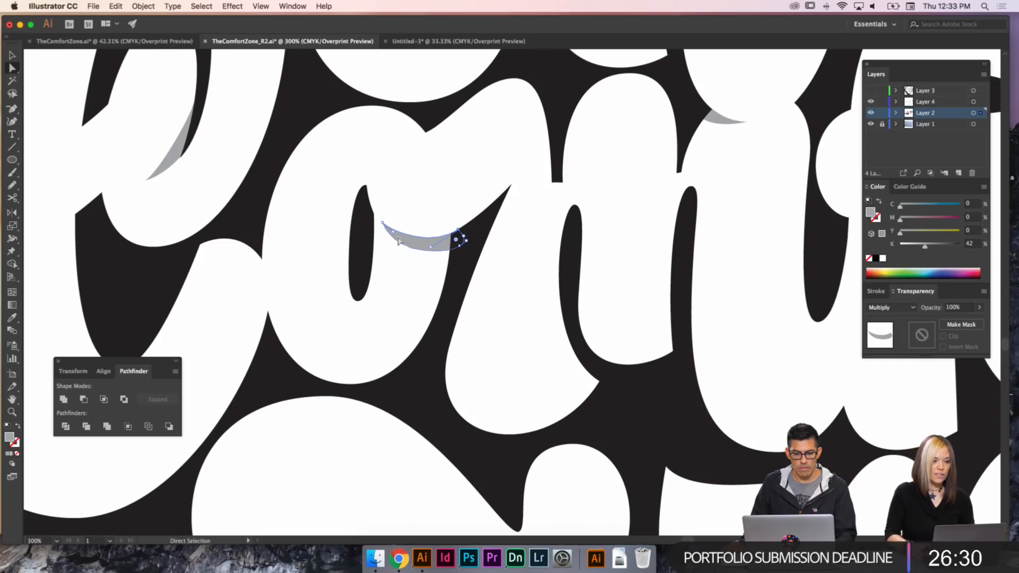
left_click(405, 243)
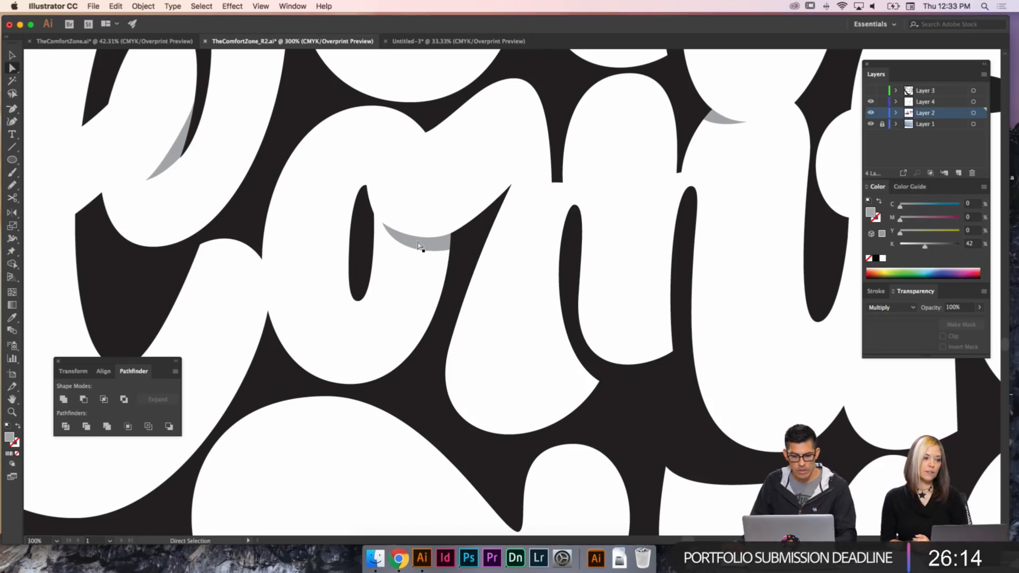
- Shorten the lower handle of the o shadow's left anchor and lengthen the lower-right anchor's handle to smooth the bottom edge
left_click(411, 246)
left_click_drag(383, 223, 397, 255)
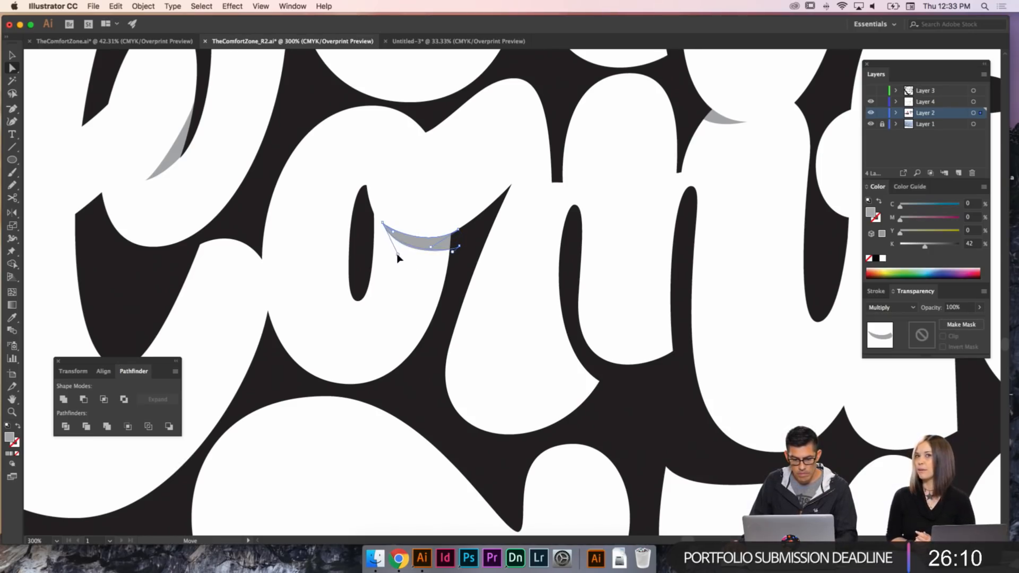
key("super+shift+a")
left_click(447, 249)
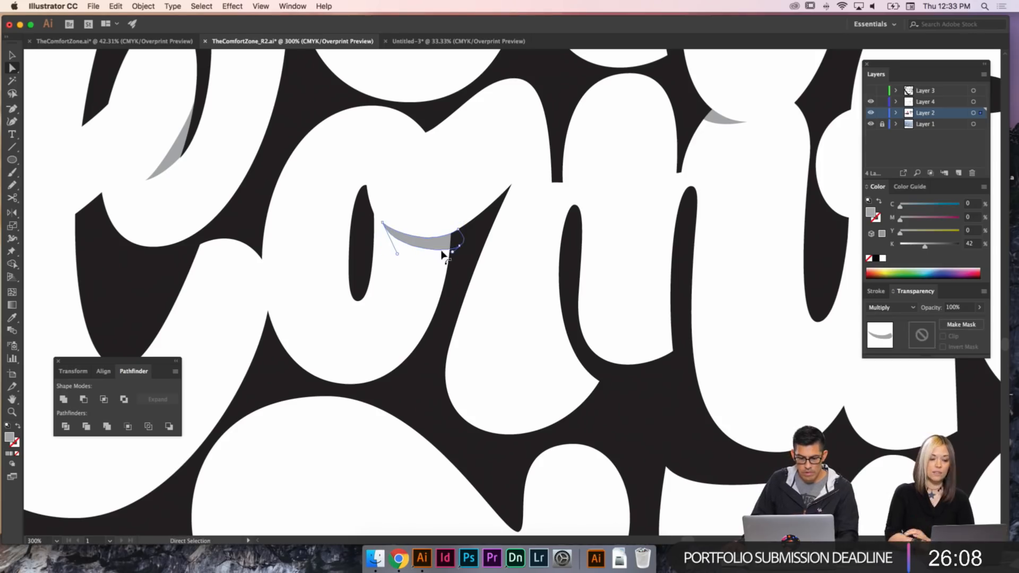
left_click_drag(453, 255, 444, 254)
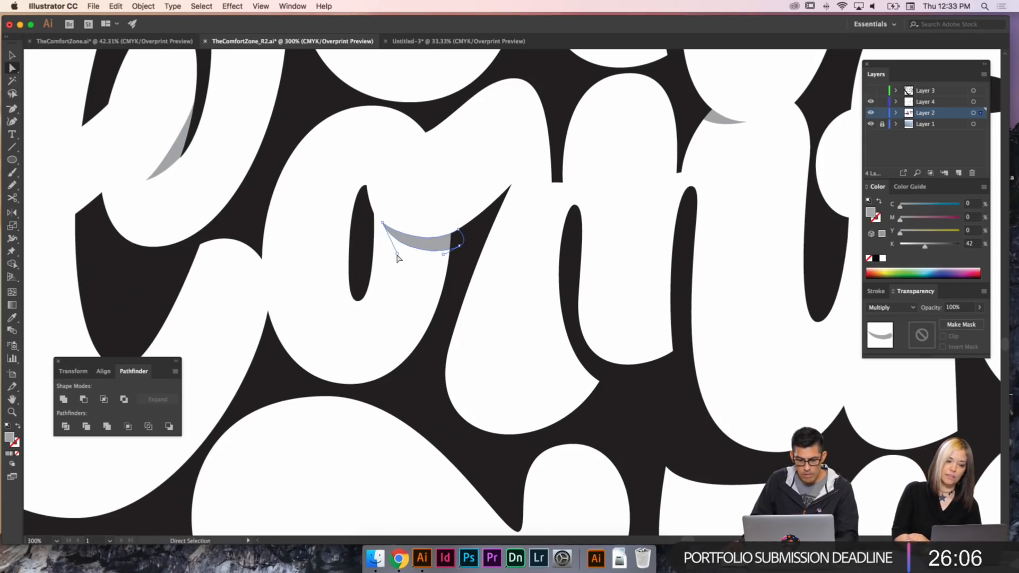
key("super+shift+a")
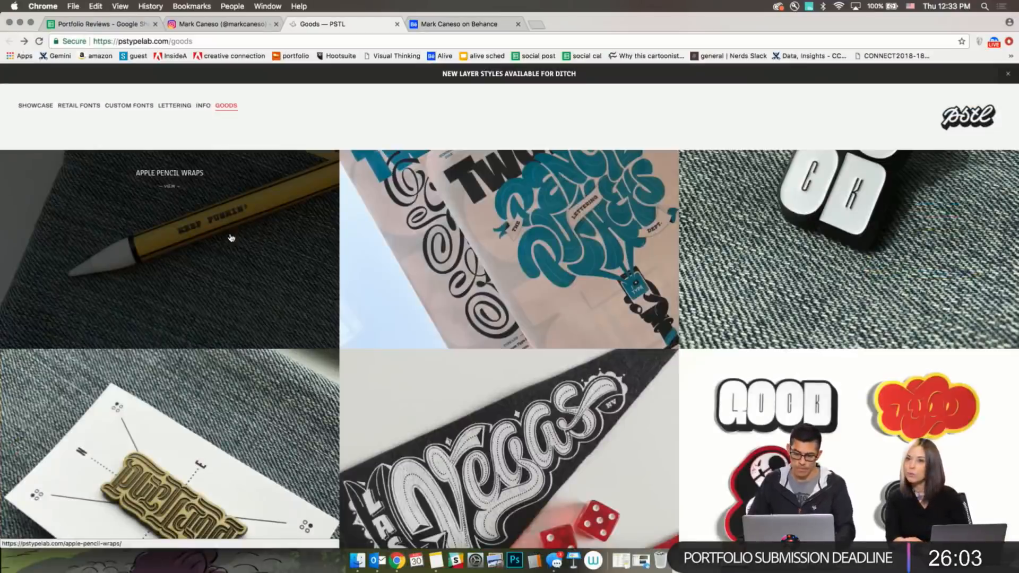
- Browse the lettering products on the PSTL Goods page in Chrome
scroll(355, 289, "down", 5)
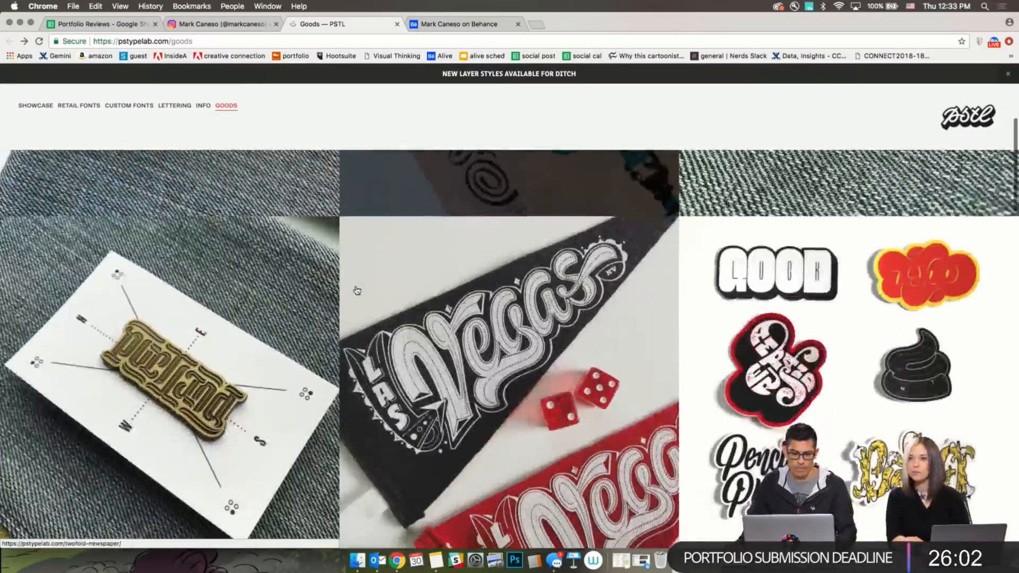
scroll(356, 290, "down", 5)
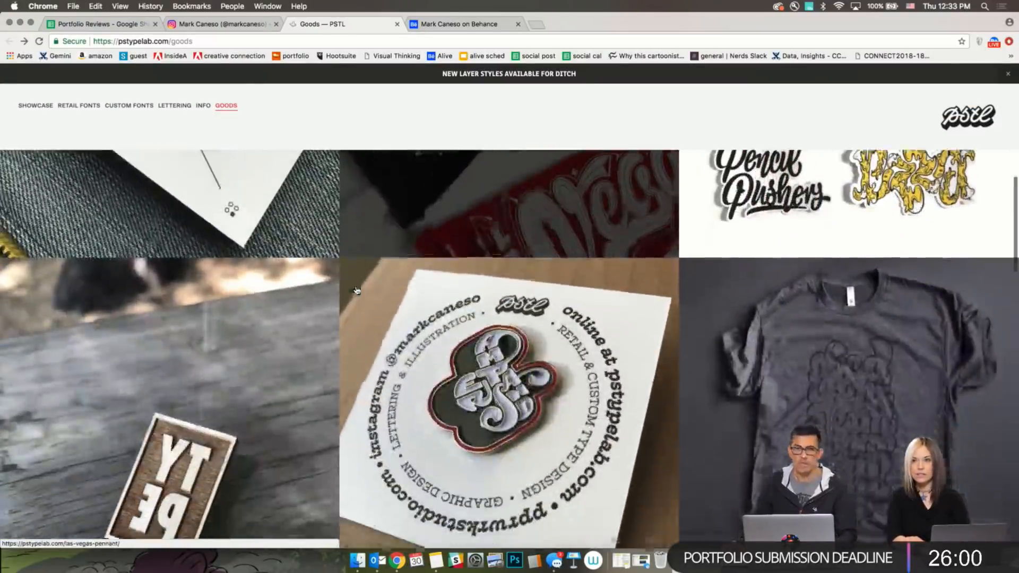
scroll(356, 290, "down", 3)
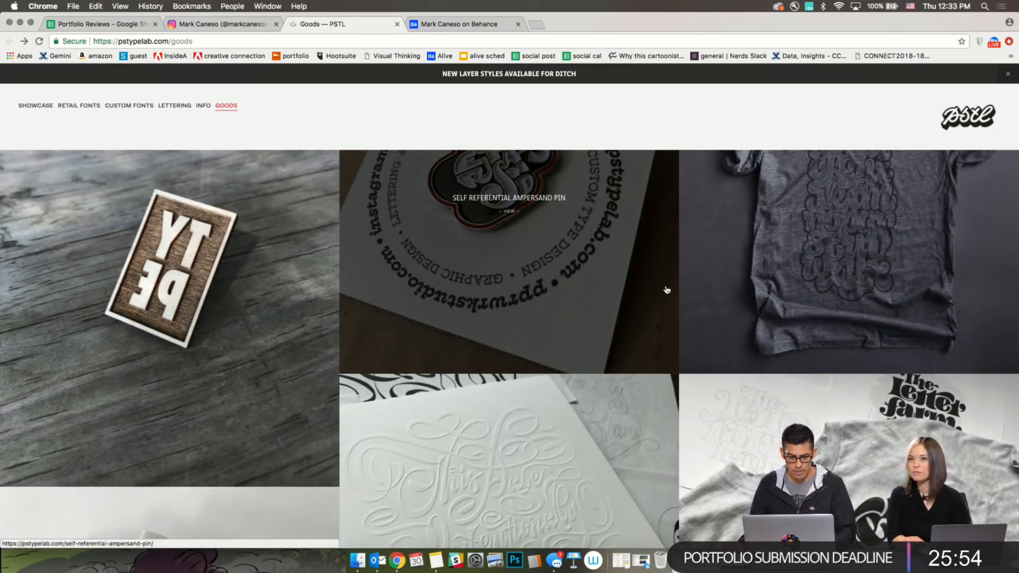
scroll(666, 289, "down", 15)
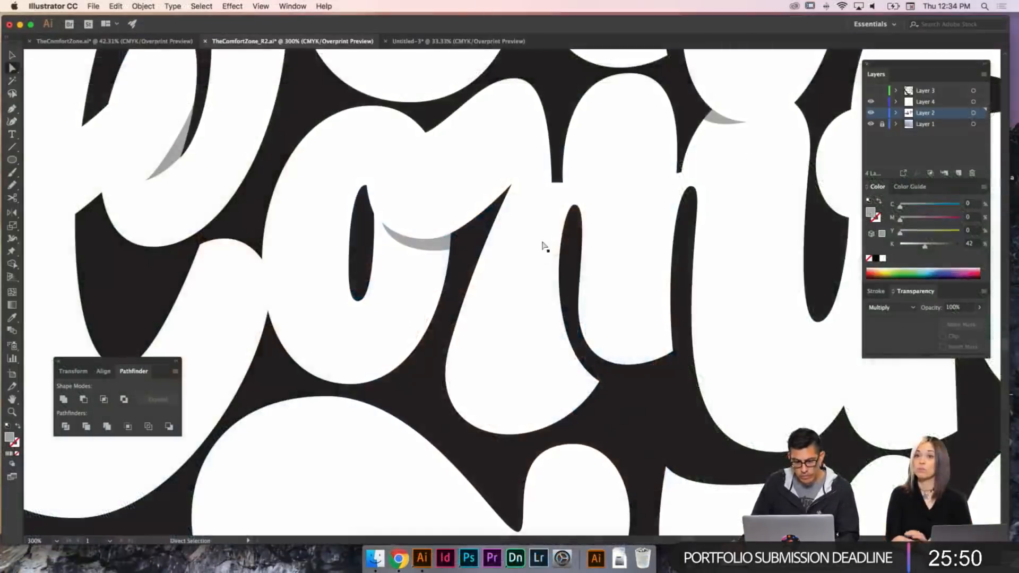
- In the Illustrator lettering, pull the upper handle of the m's left-side anchor outward to bow its first downstroke in Comfort
scroll(544, 247, "left", 2)
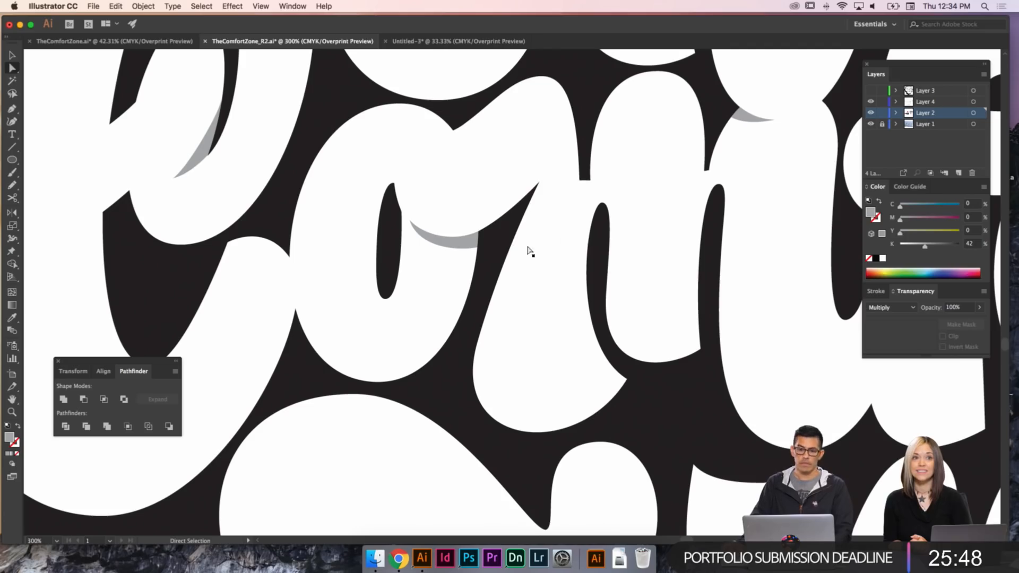
key("p")
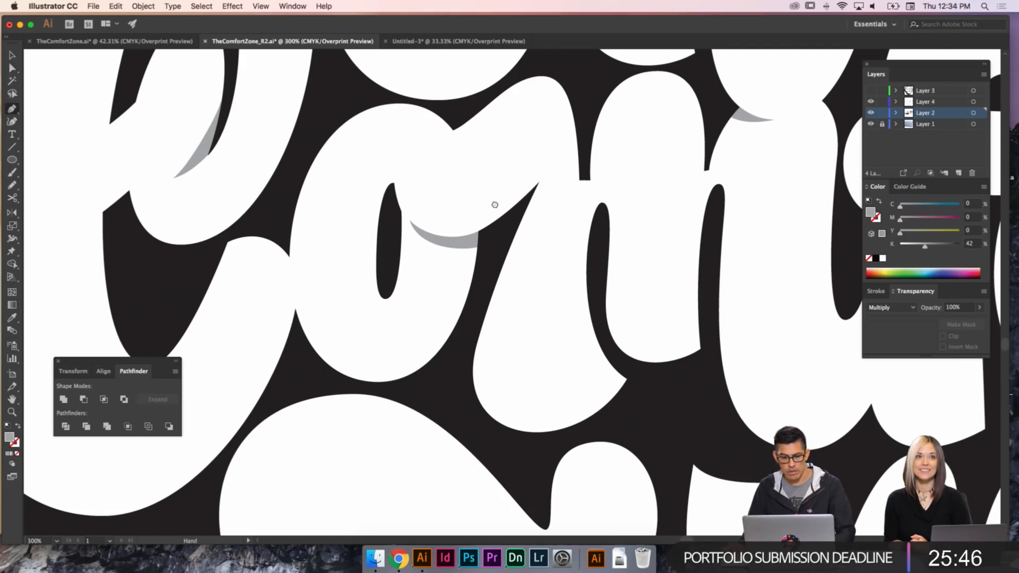
scroll(495, 205, "right", 5)
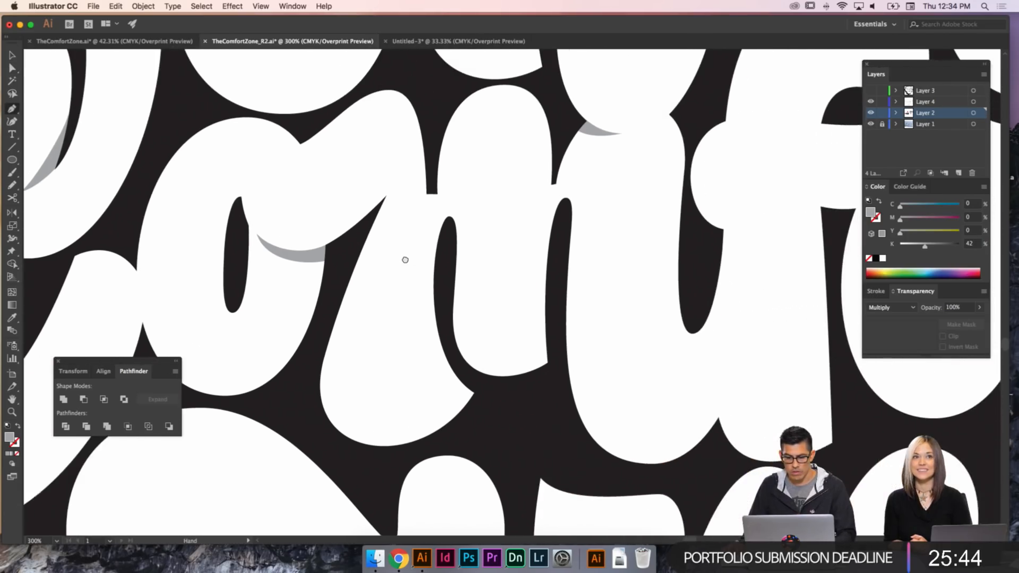
key("super+minus")
key("super+minus")
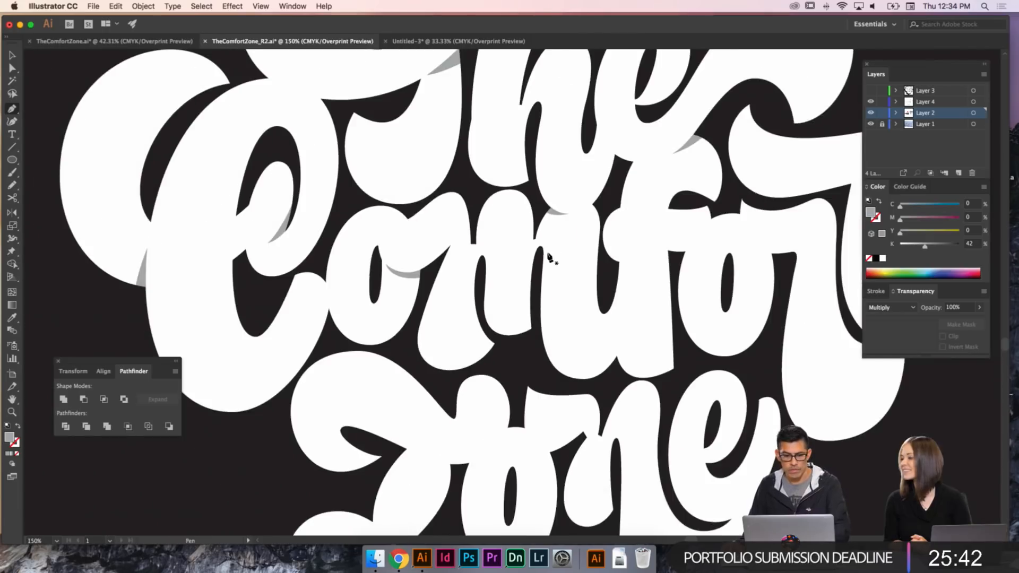
left_click_drag(505, 211, 528, 201)
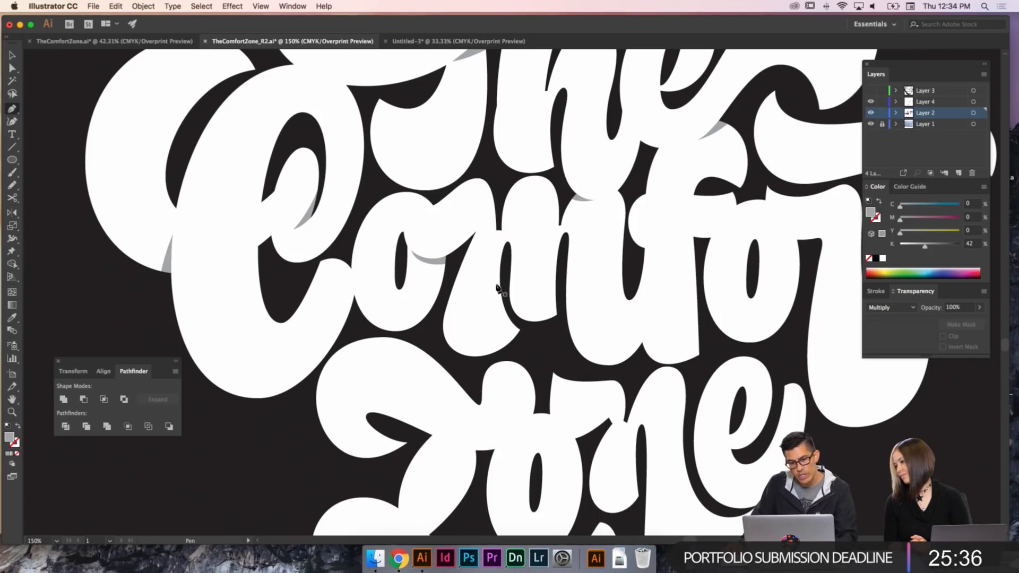
key("a")
key("super+equal")
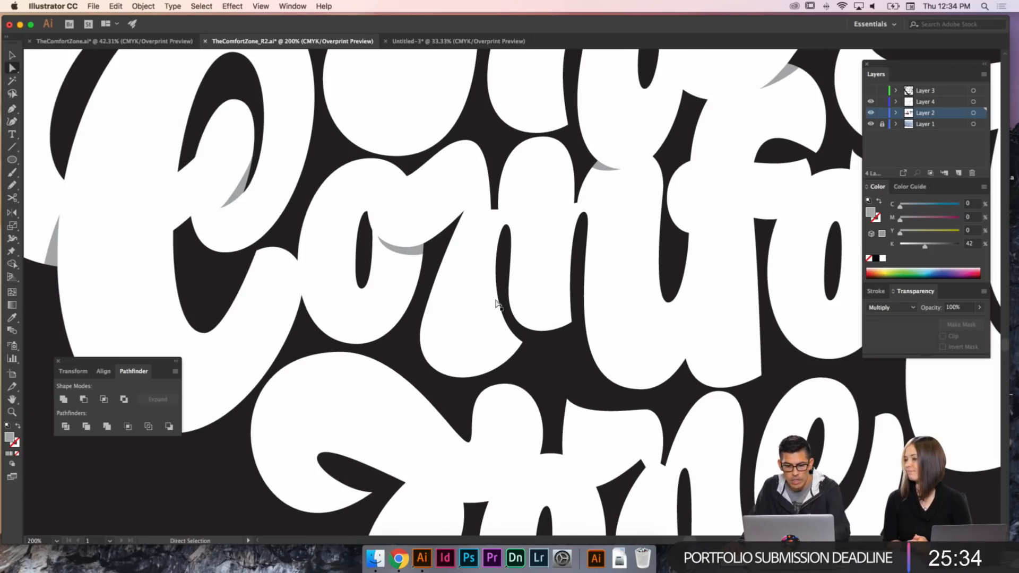
left_click(459, 245)
key("p")
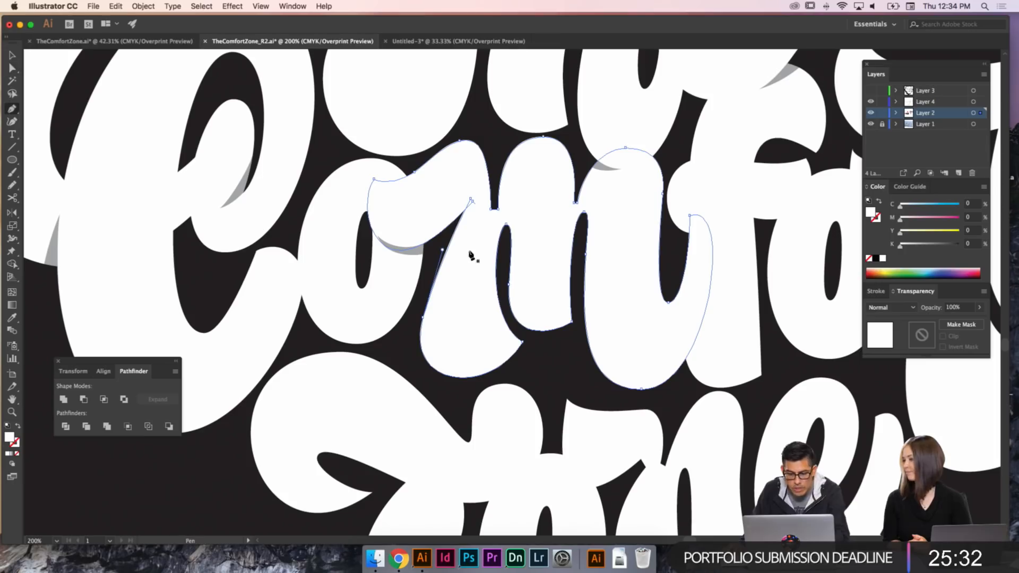
key("a")
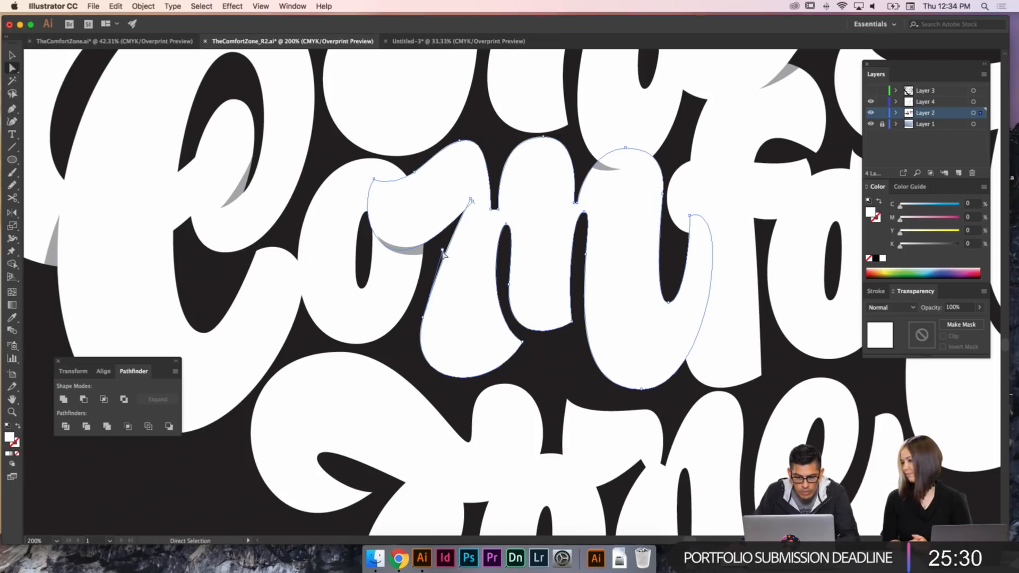
left_click_drag(442, 250, 436, 251)
key("super+shift+a")
- Move the m's left-side anchor slightly outward and adjust the foot terminal's handle to round the bottom of the first stroke
left_click(422, 323)
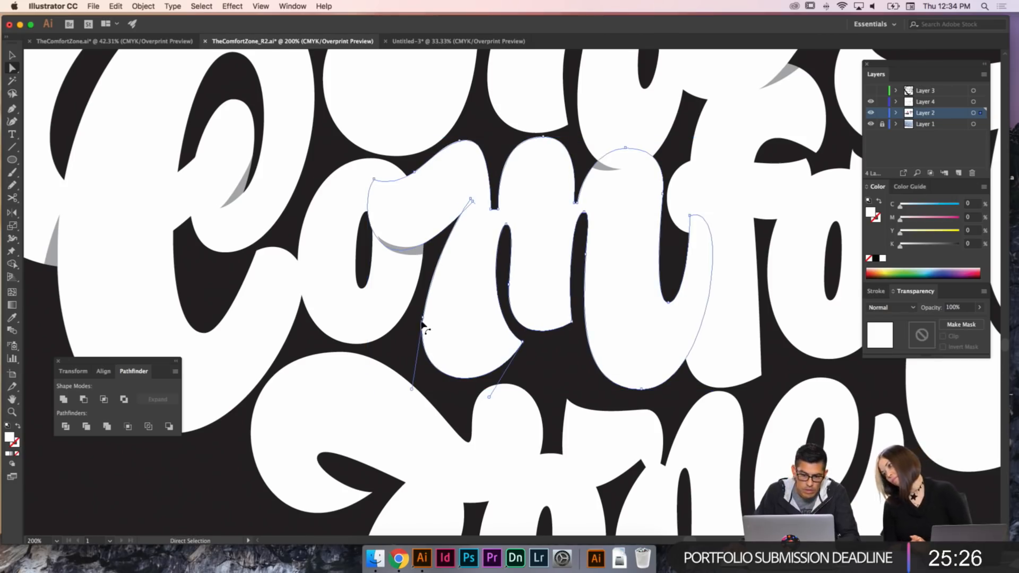
left_click_drag(424, 321, 427, 256)
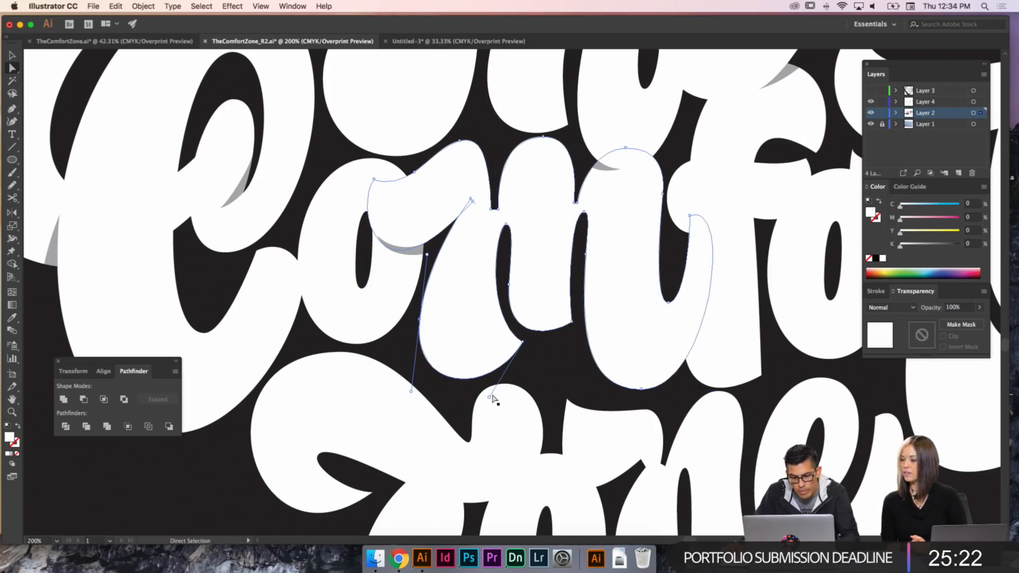
left_click_drag(493, 396, 498, 400)
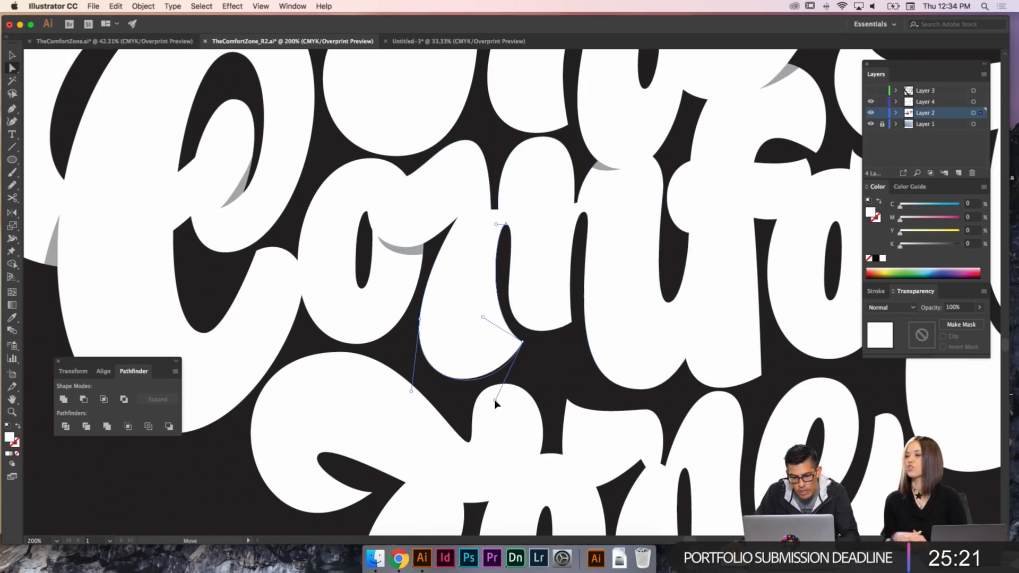
- Straighten the handles of the m's left-side anchor to vertical
left_click(420, 320)
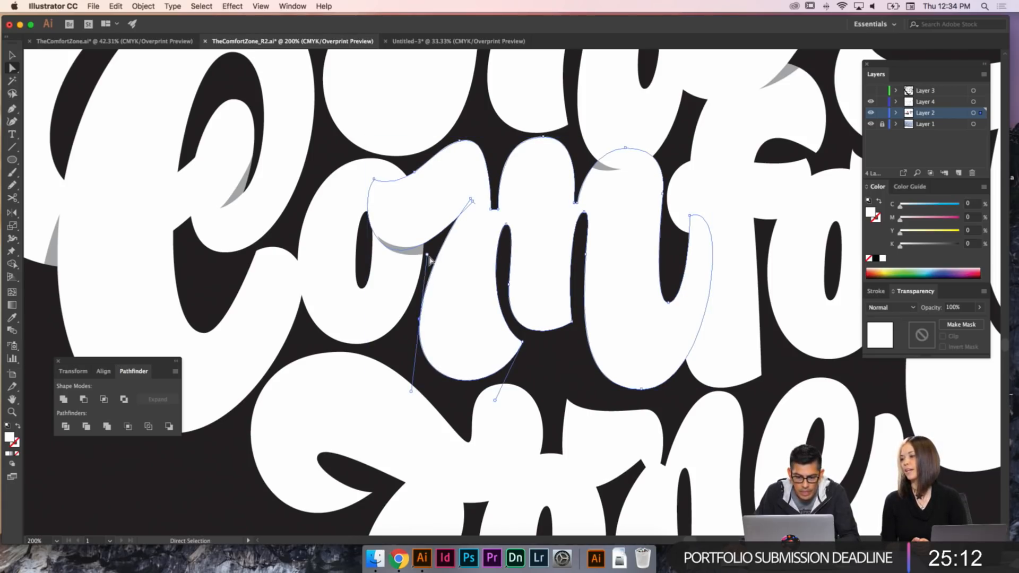
left_click_drag(427, 256, 418, 260)
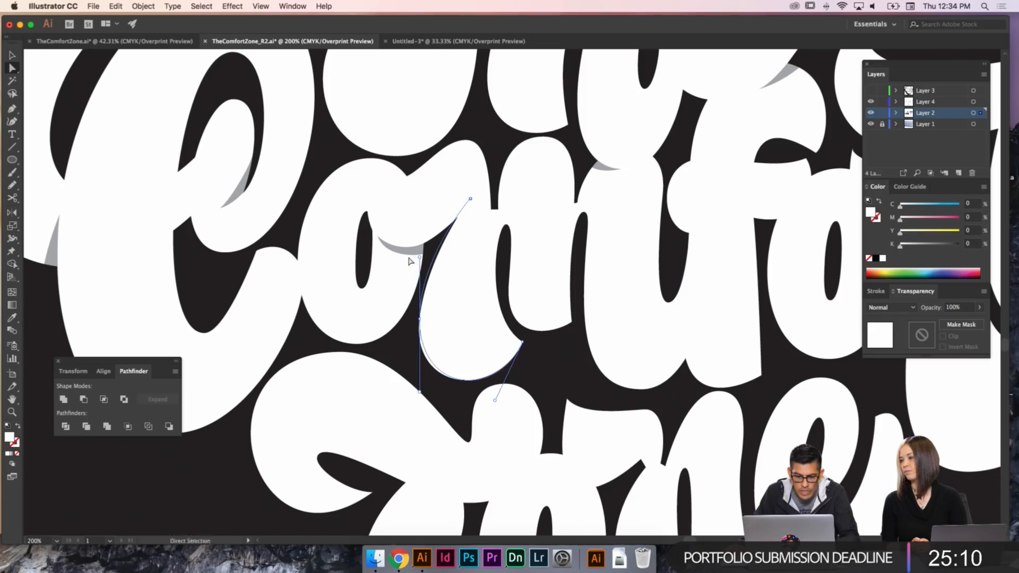
key("super+shift+a")
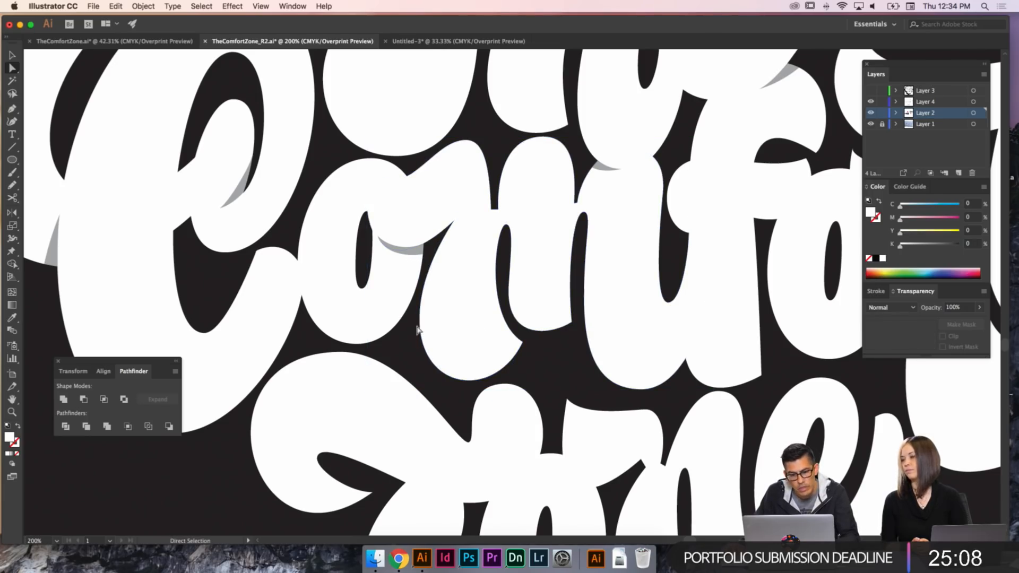
- Lower the m's left-side anchor slightly, shorten its lower handle and fine-tune the foot terminal's handle
left_click(419, 328)
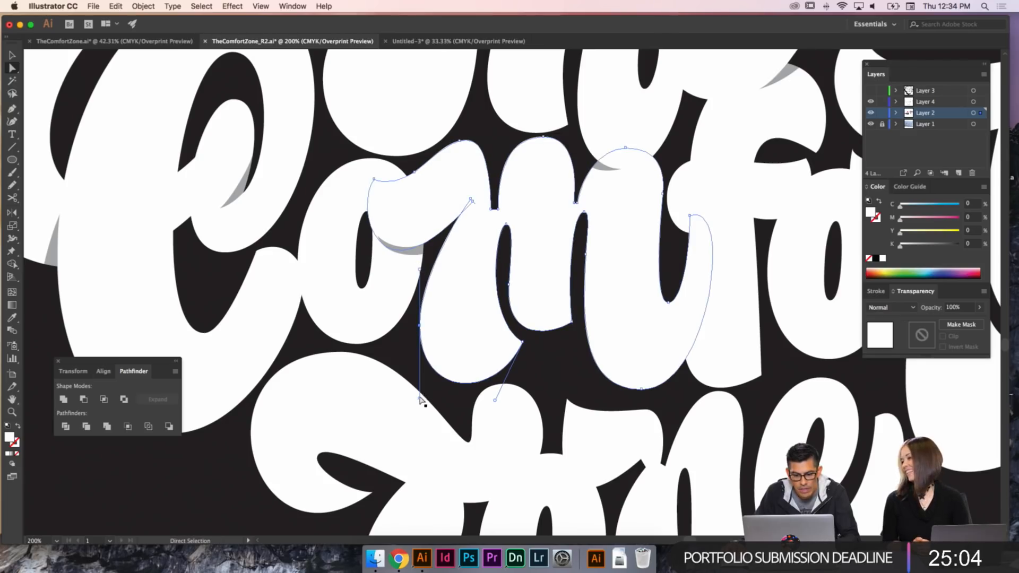
left_click_drag(419, 398, 419, 388)
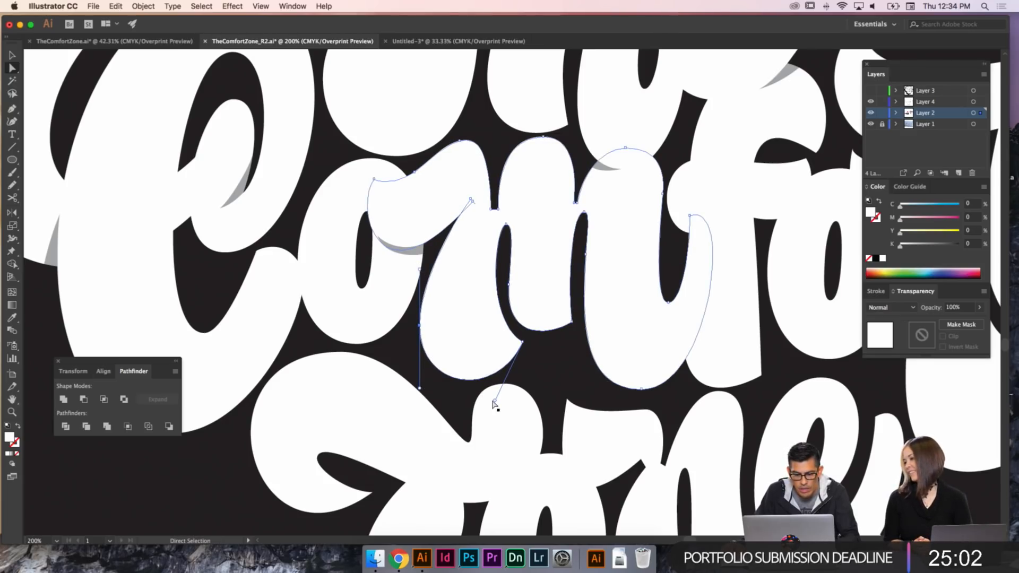
left_click_drag(494, 402, 492, 402)
left_click(583, 393, "super")
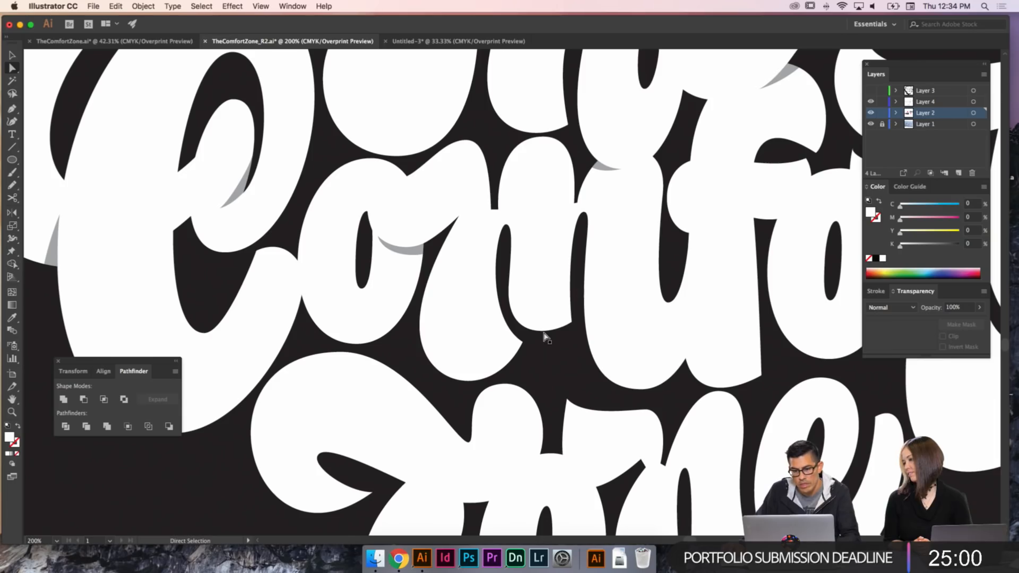
left_click(546, 334)
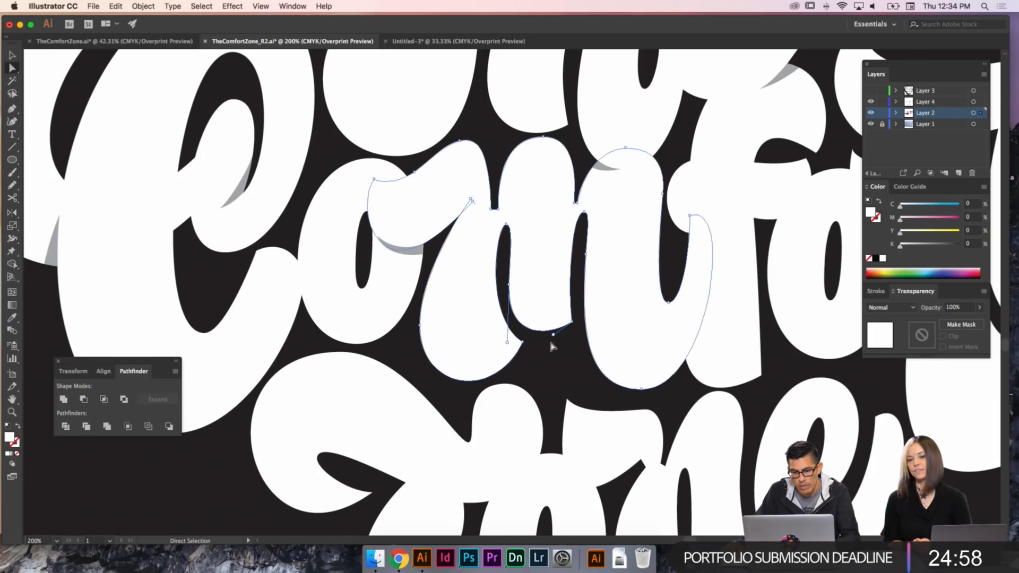
left_click(552, 346)
scroll(537, 226, "right", 3)
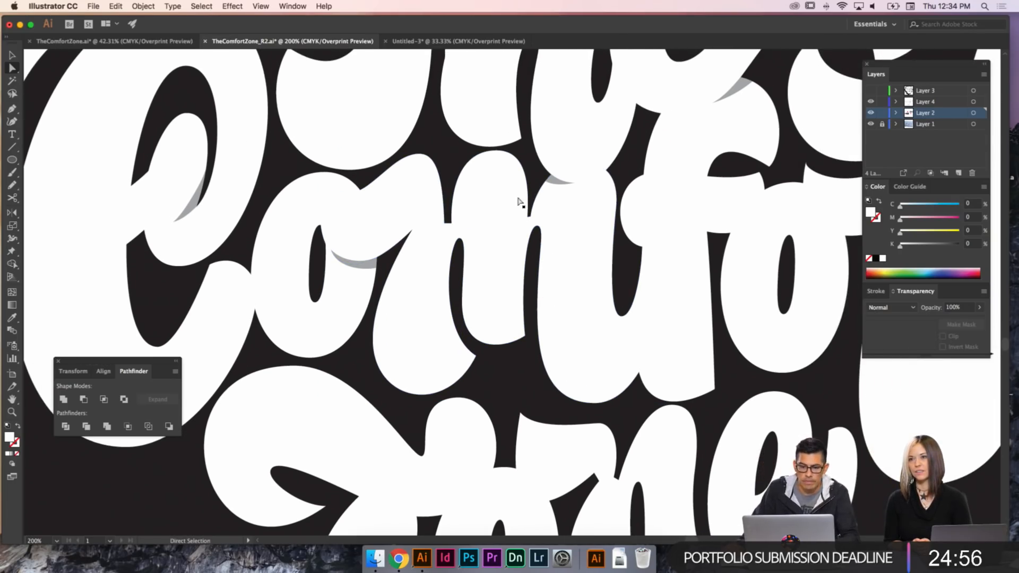
key("super+minus")
left_click_drag(575, 214, 542, 269)
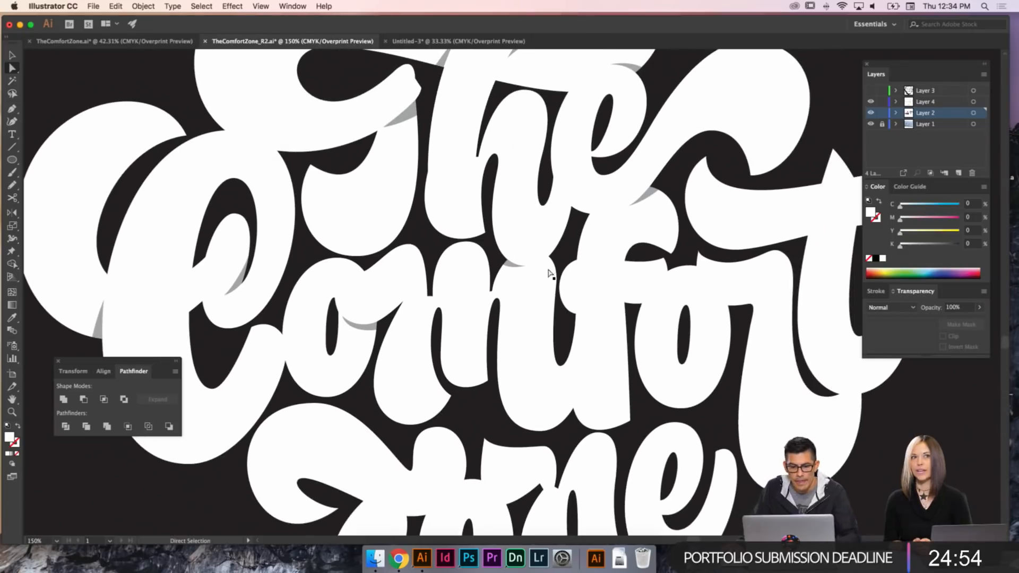
- Try to raise the top anchor of the m's middle arch in Comfort into the foot of the h above, and undo it
left_click(466, 244)
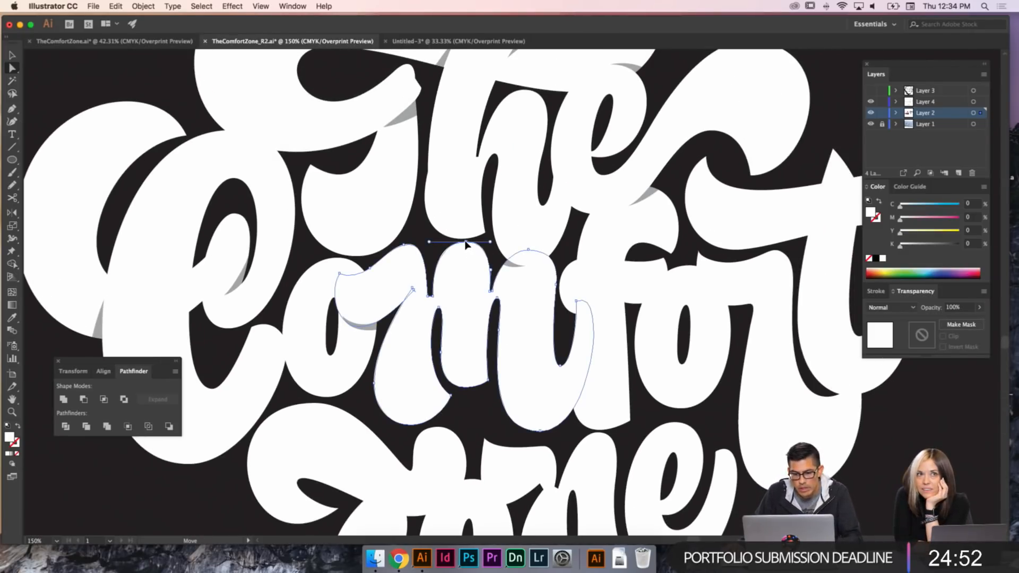
left_click_drag(465, 242, 466, 221)
key("super+shift+a")
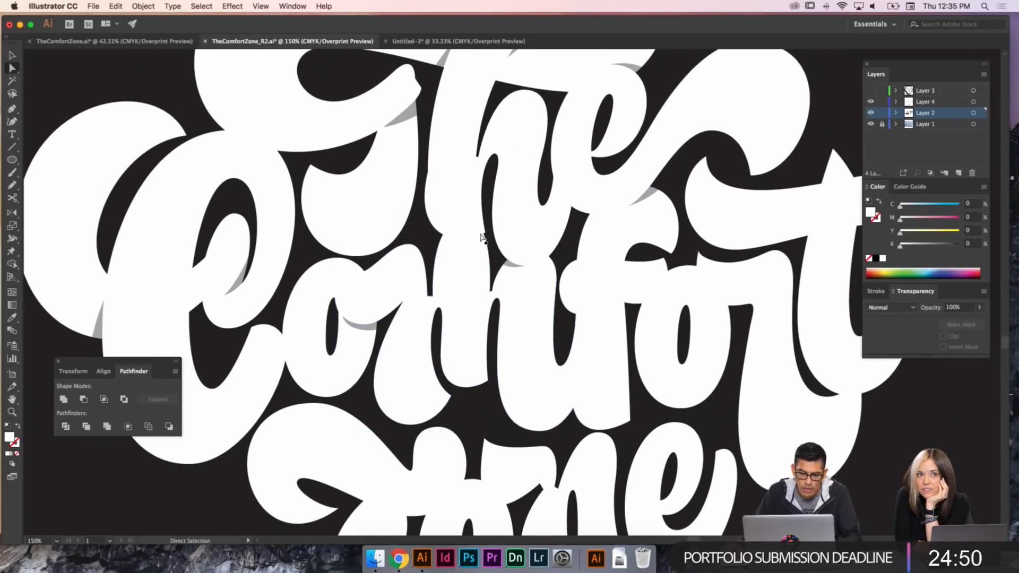
key("super+z")
key("super+shift+a")
- Compare the m in the pink and black versions of the lettering with the white version on the dark background
left_click_drag(592, 375, 555, 363)
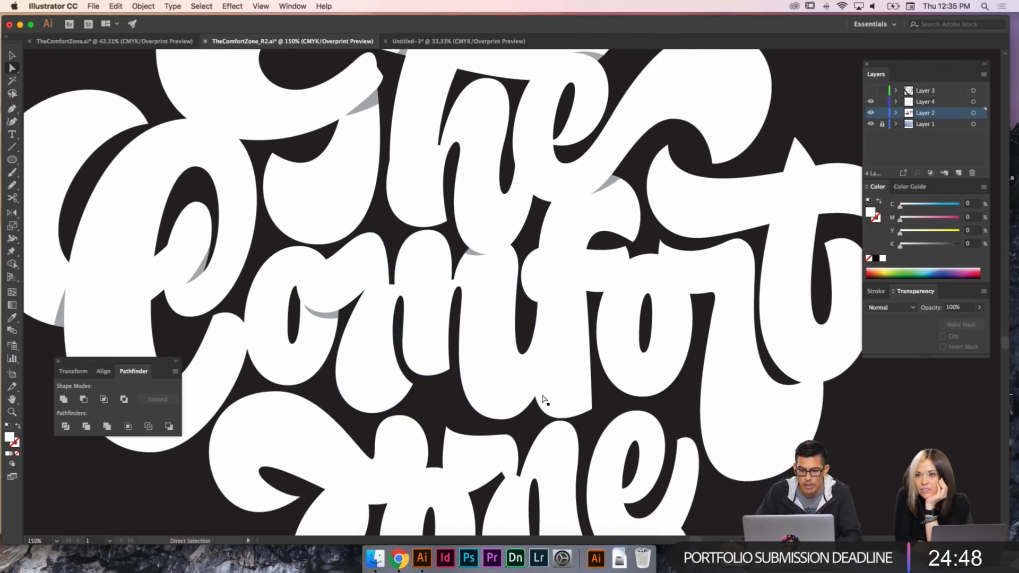
key("v")
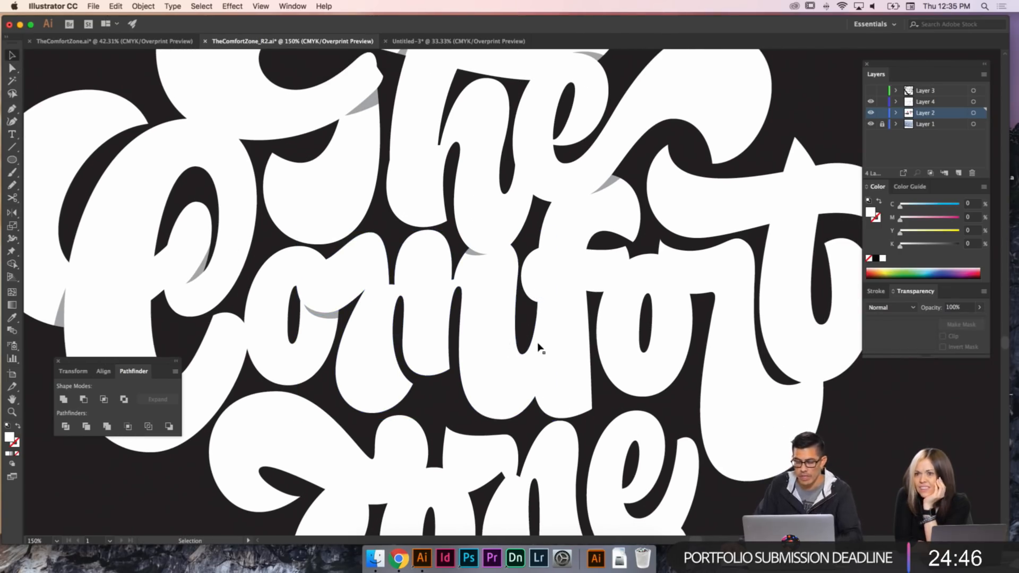
key("super+minus")
key("super+minus")
key("super+minus")
left_click_drag(300, 312, 814, 303)
left_click_drag(334, 302, 457, 301)
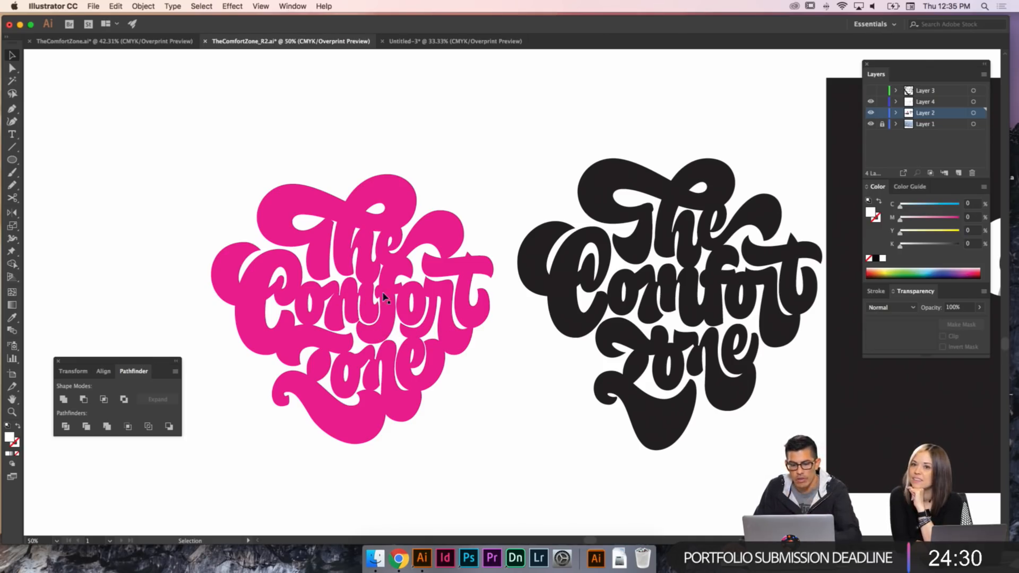
left_click_drag(699, 281, 635, 284)
scroll(597, 280, "right", 10)
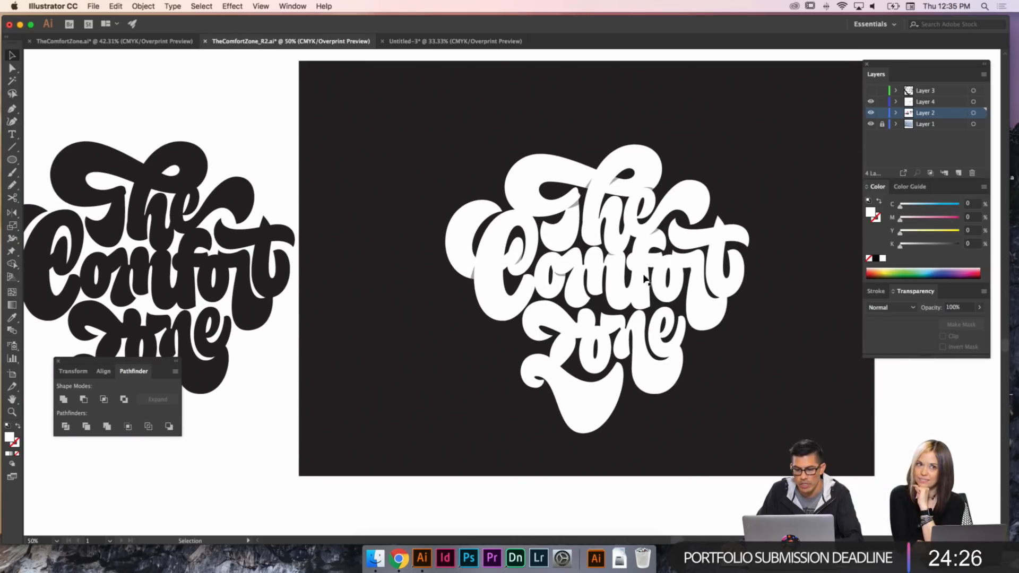
- Lower the bottom anchor of the m's last stroke in Comfort slightly, along with the bottom anchor of the counter above it
scroll(657, 309, "up", 4)
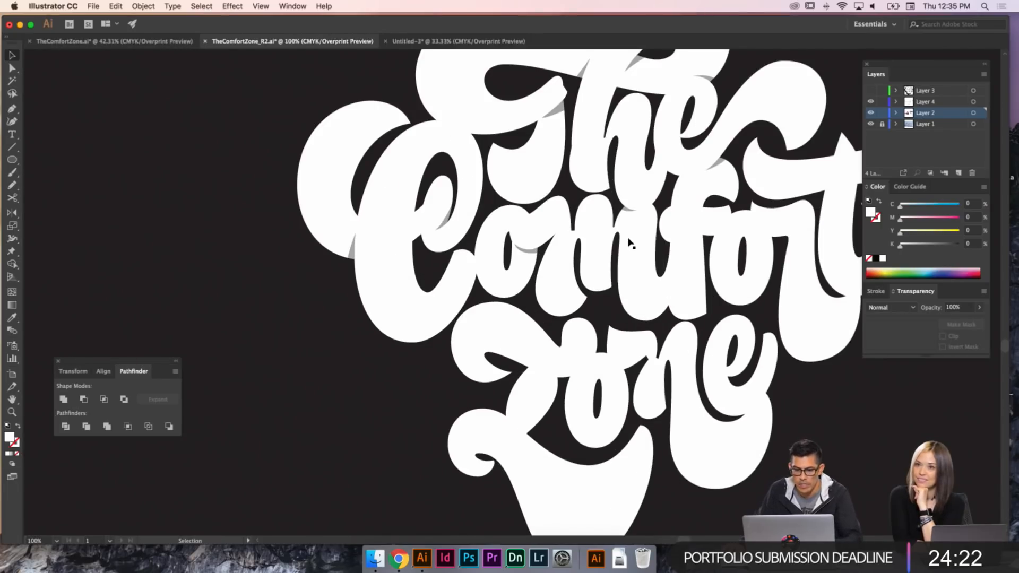
key("a")
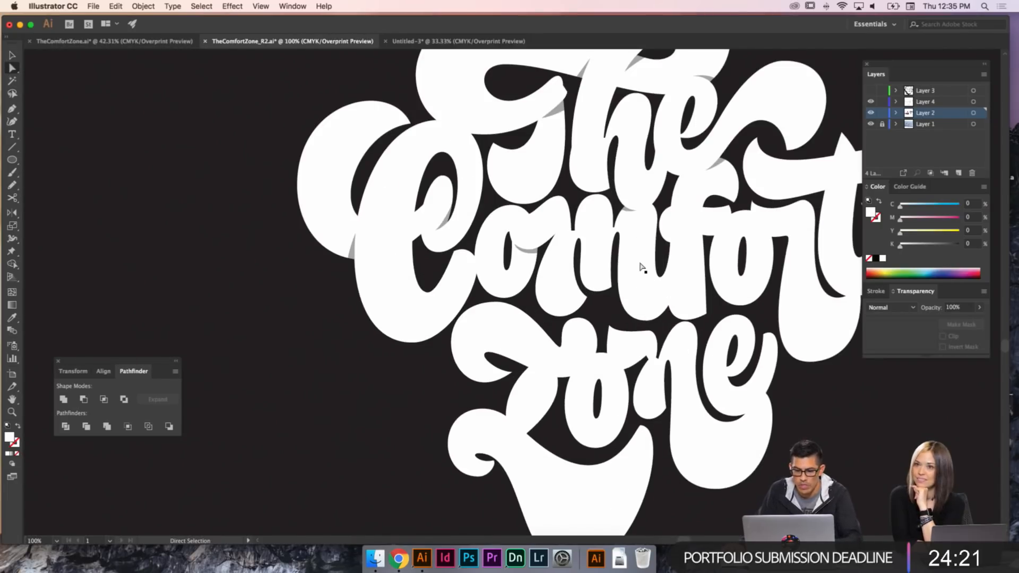
left_click(644, 322)
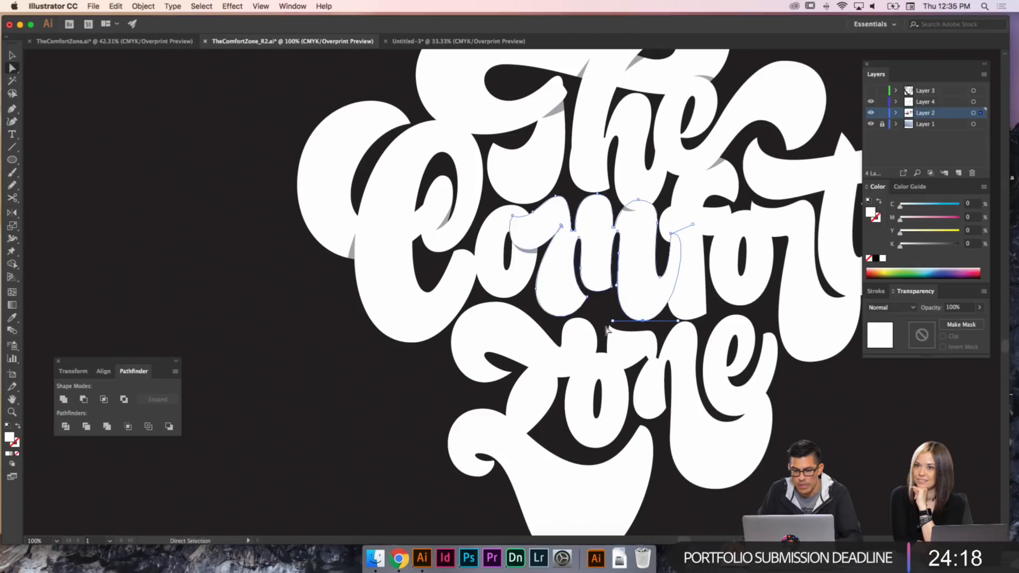
key("super+shift+a")
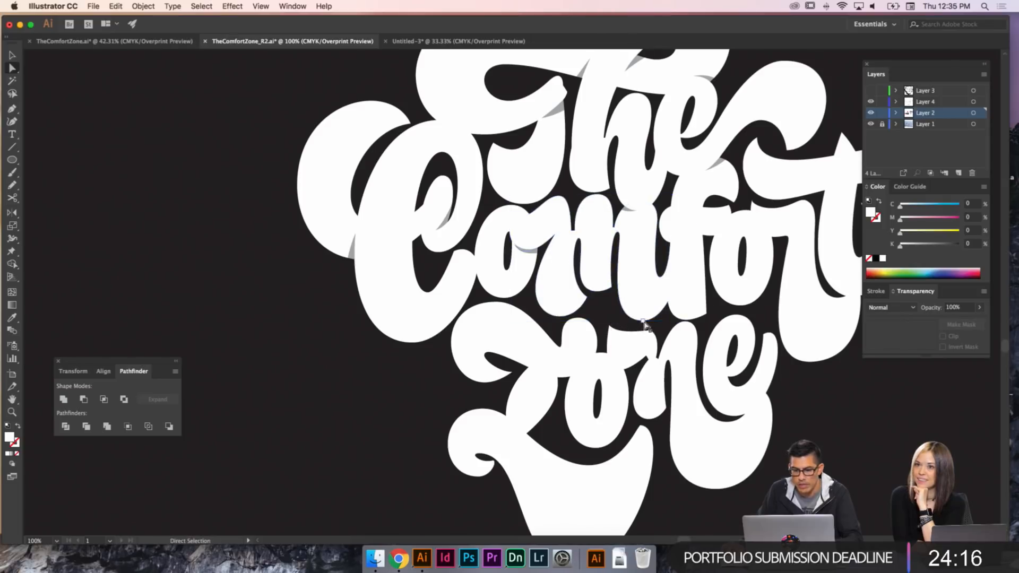
key("space")
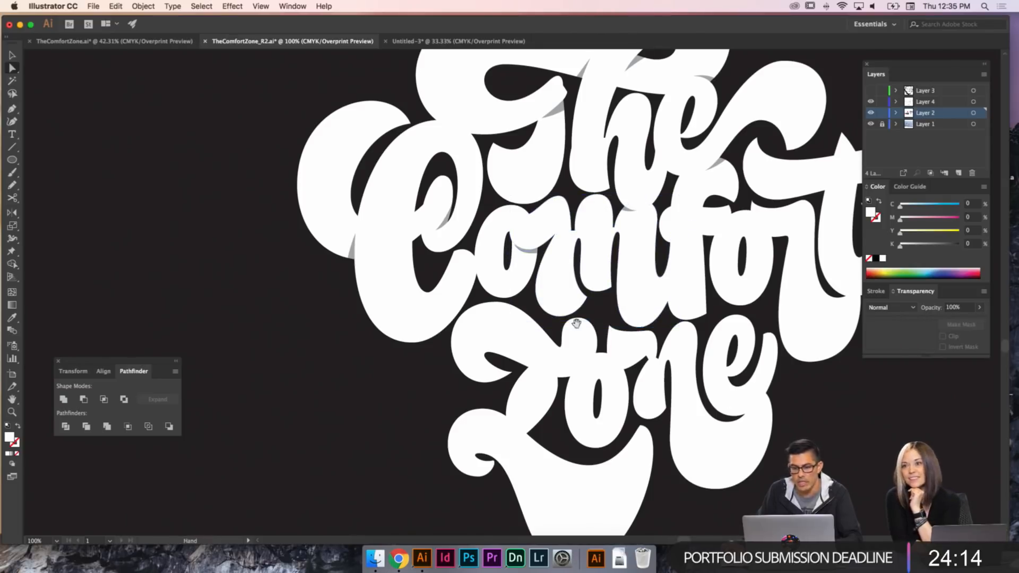
left_click_drag(576, 324, 527, 329)
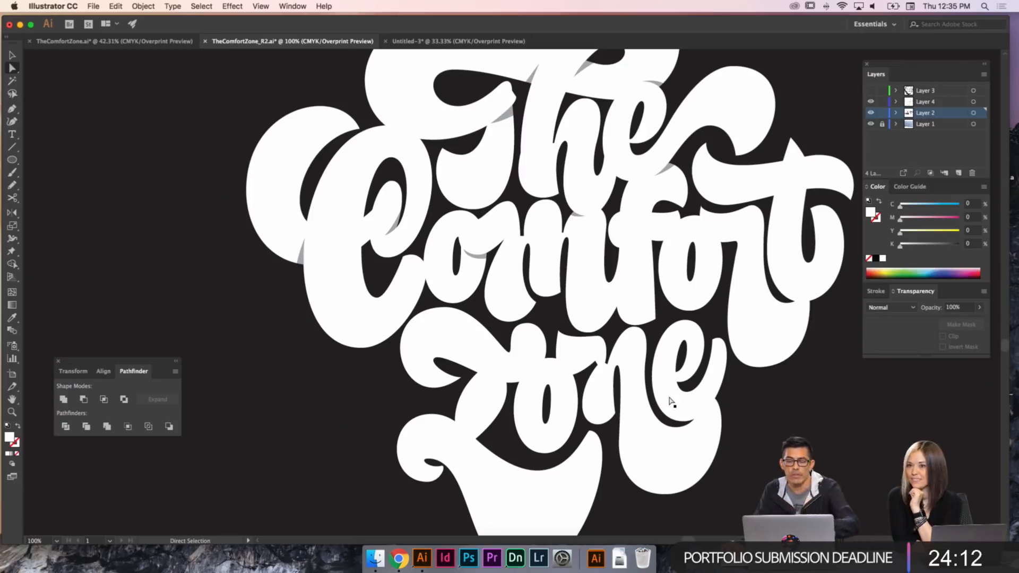
left_click_drag(608, 283, 605, 287)
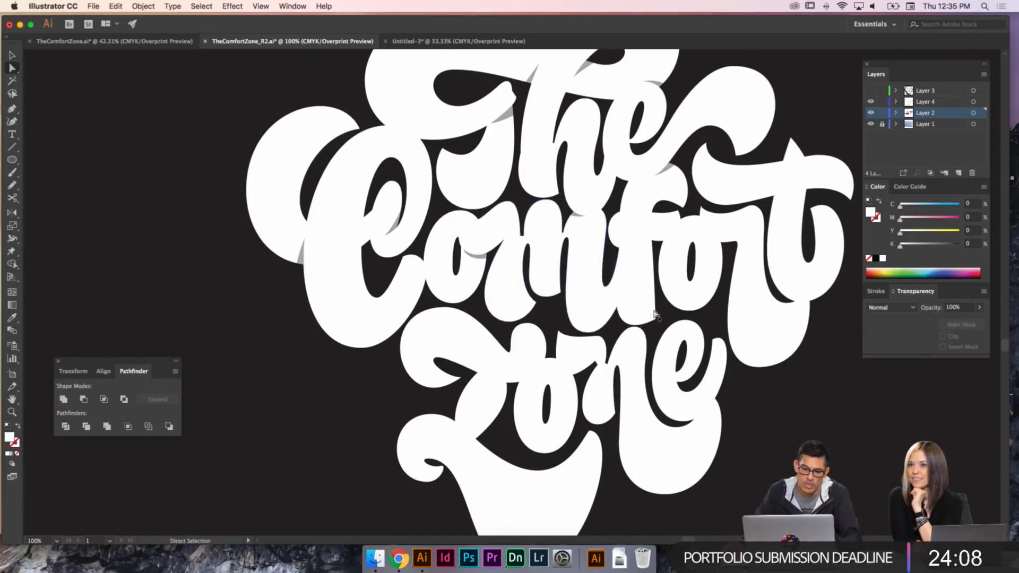
- Draw a closed, tapering shadow shape with the Pen tool where the m's exit stroke meets the lower stem of the f
key("z")
left_click_drag(733, 415, 541, 183)
key("p")
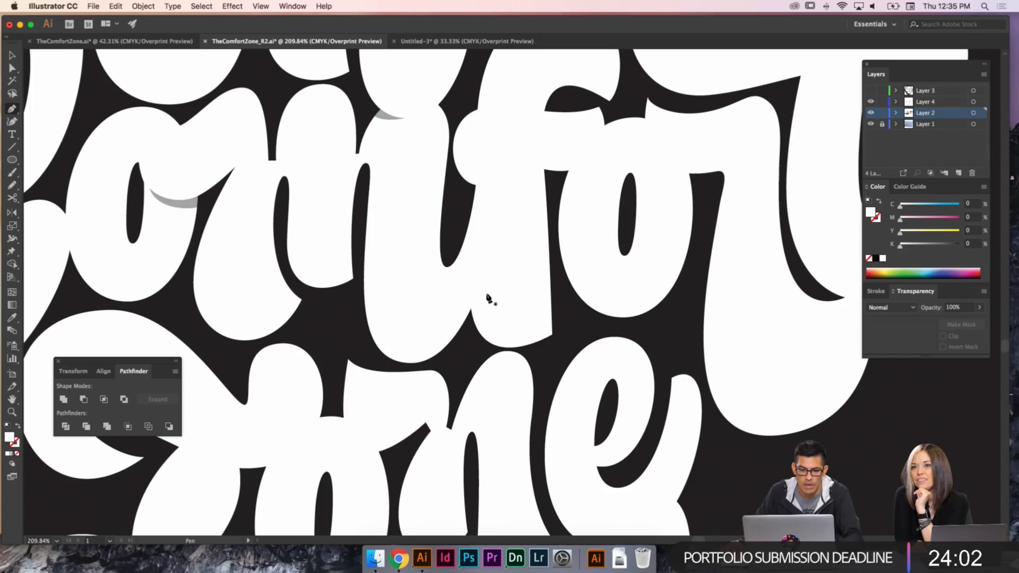
key("super+equal")
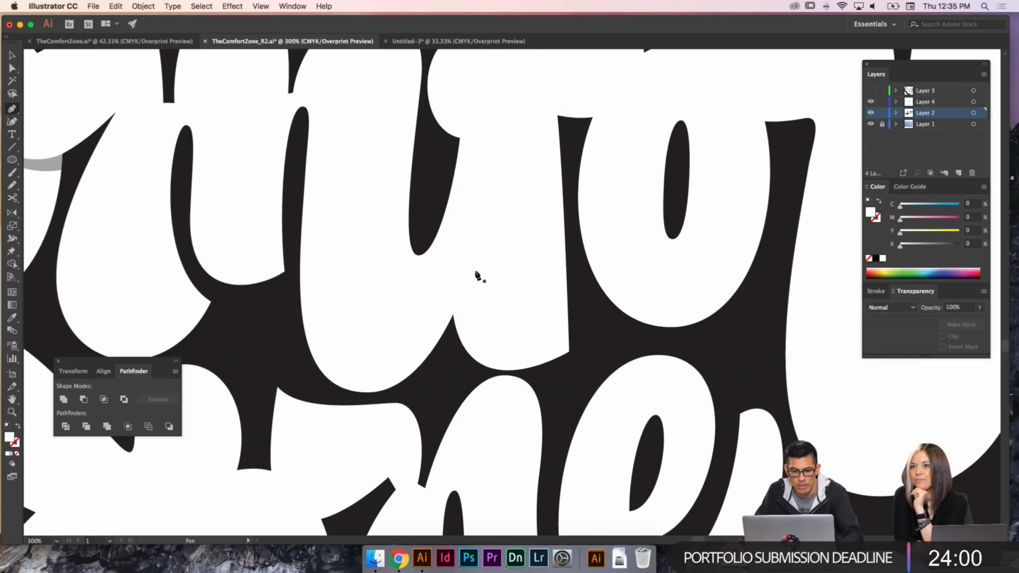
left_click(452, 319)
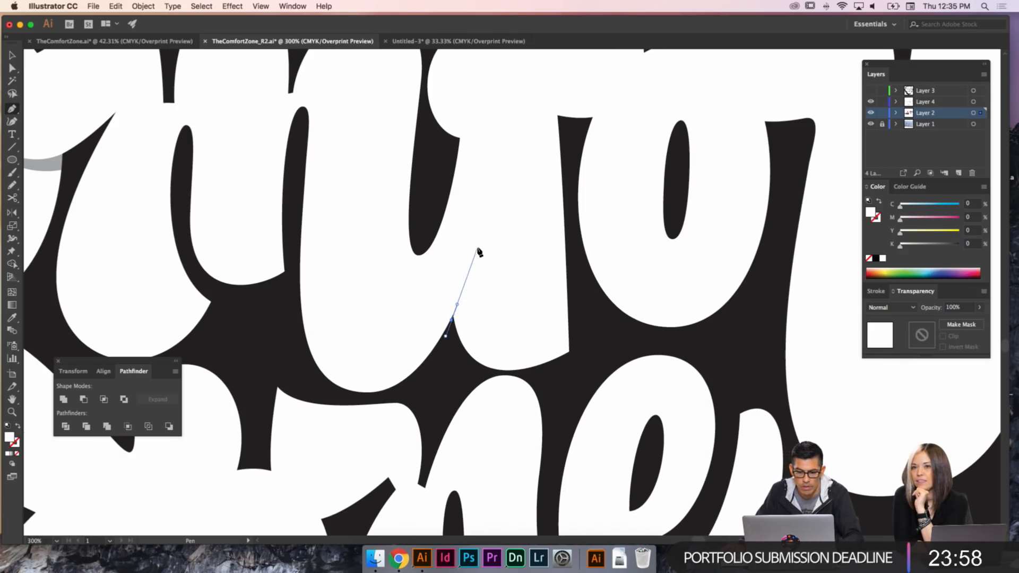
left_click_drag(482, 237, 480, 257)
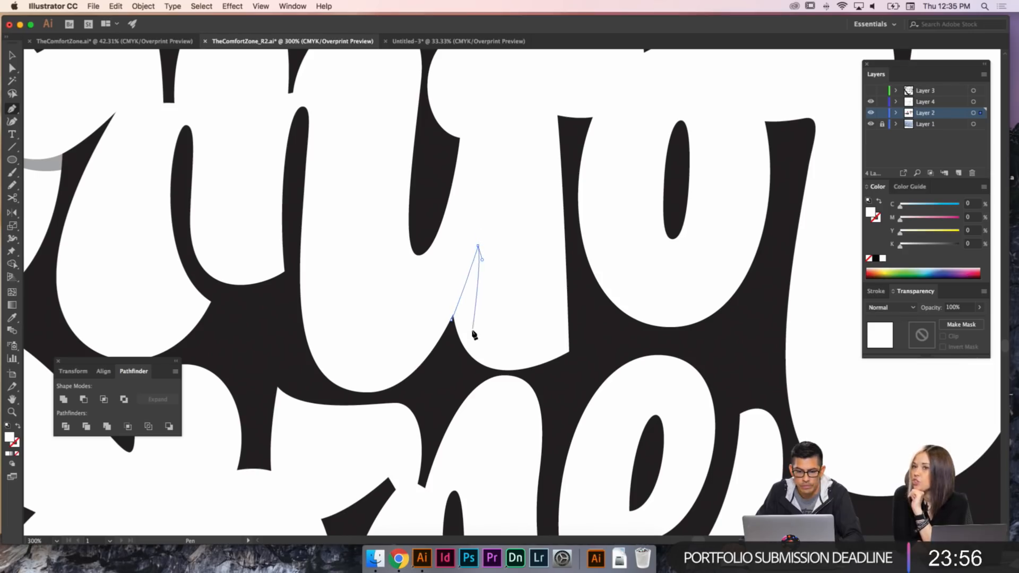
left_click_drag(460, 351, 454, 364)
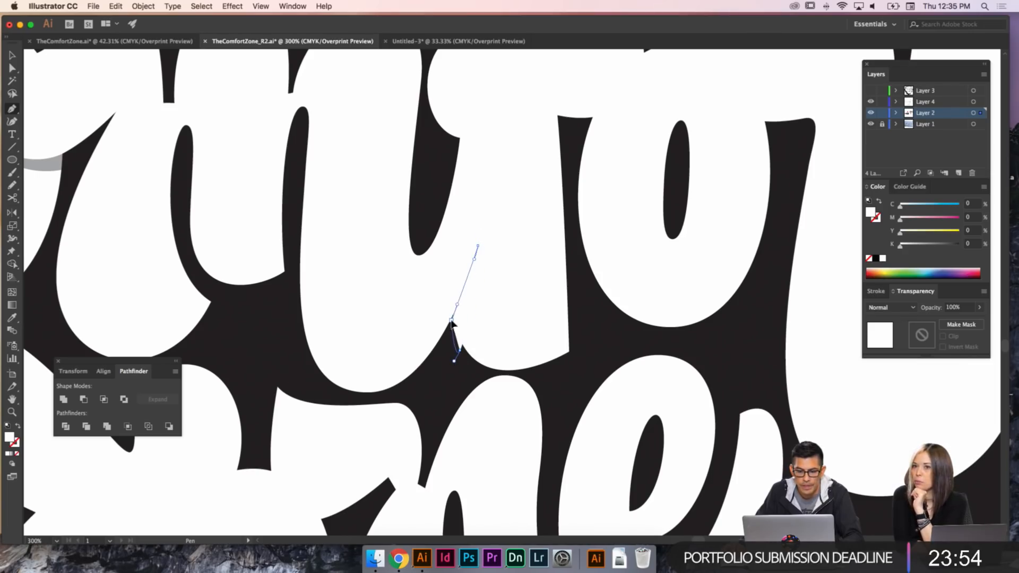
left_click(452, 318)
- Give the new shadow shape the 42% black fill and Multiply blending of the existing shadow between the o and m
key("i")
left_click(73, 164)
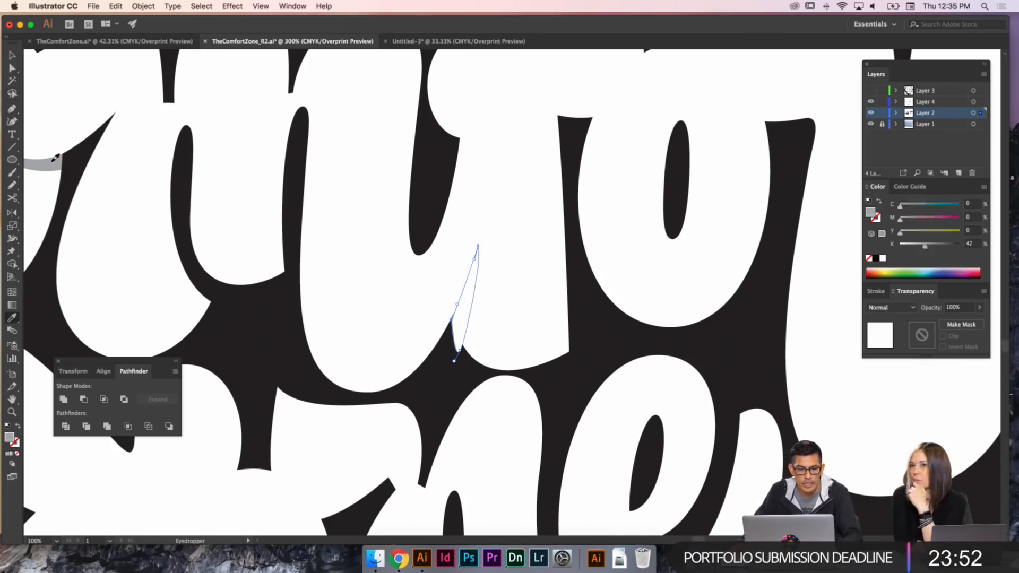
key("super+minus")
key("super+minus")
key("super+minus")
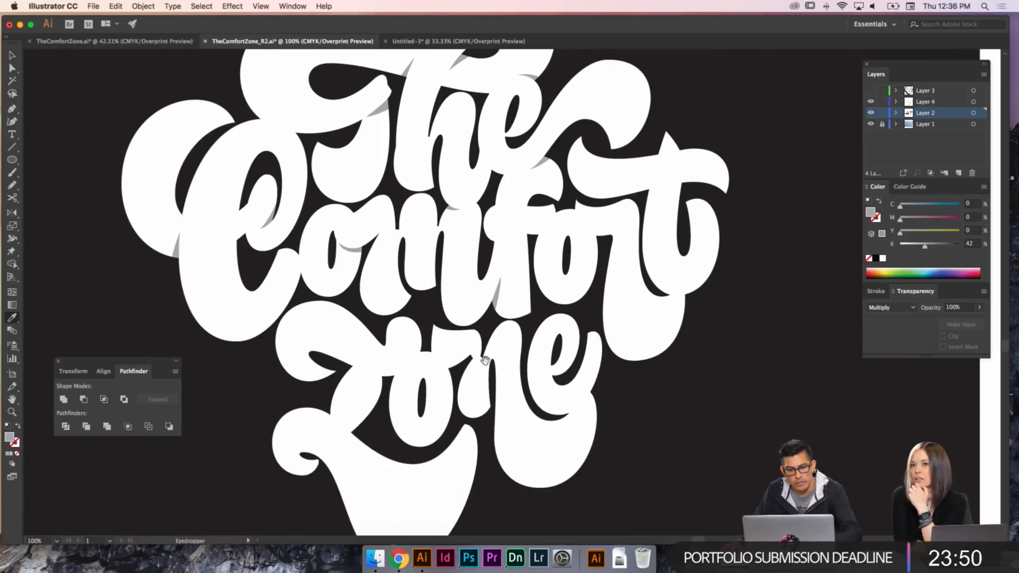
- Review the newly shaded white lettering against the black and pink versions beside it
left_click_drag(560, 370, 608, 374)
left_click_drag(384, 274, 447, 279)
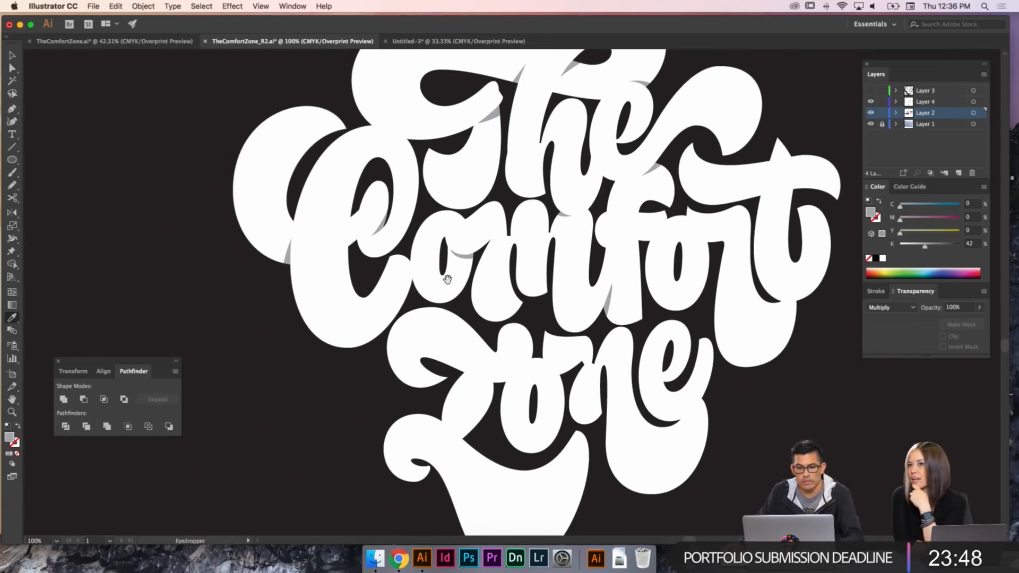
key("super+minus")
scroll(501, 320, "left", 15)
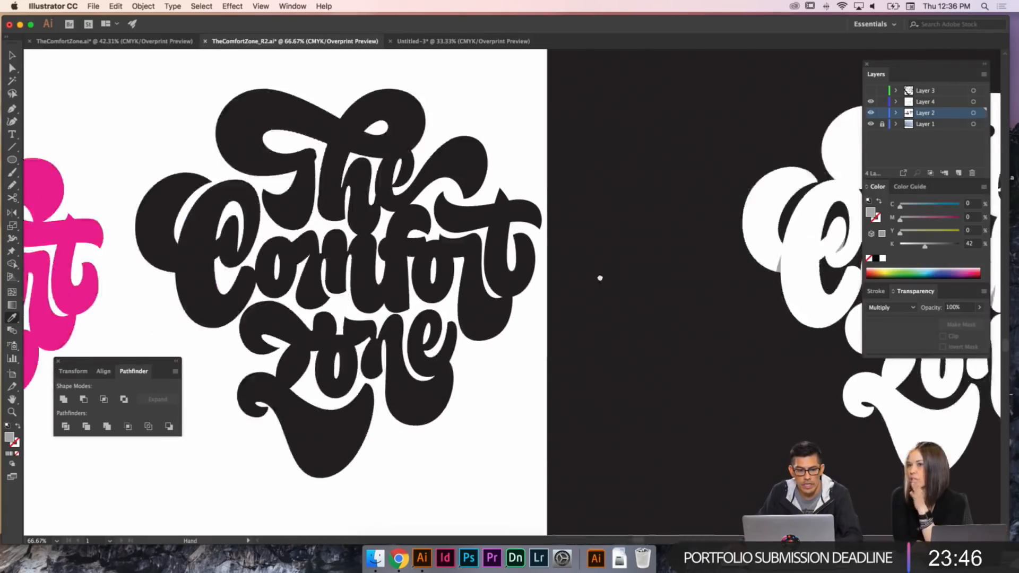
key("v")
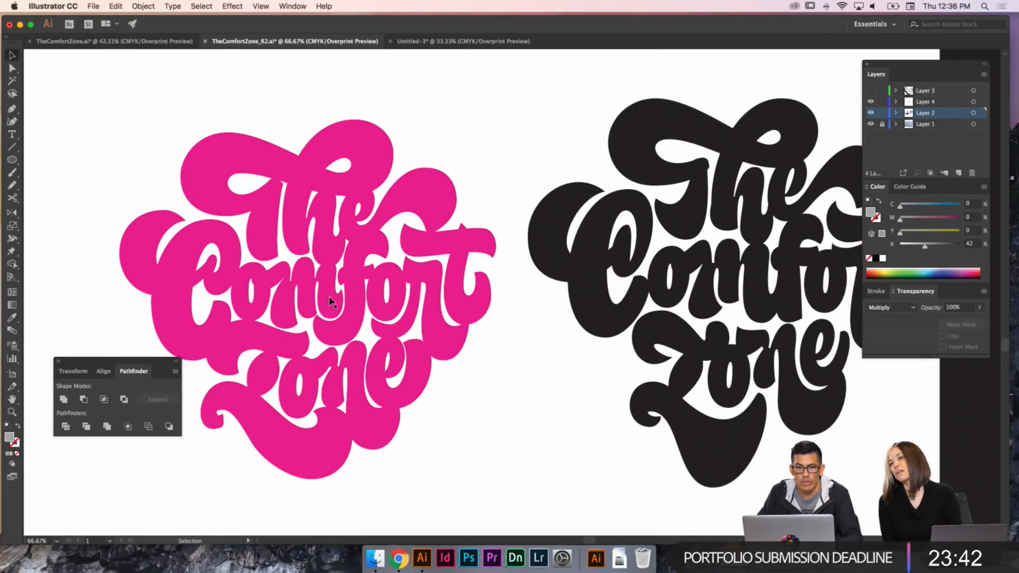
left_click_drag(465, 310, 361, 316)
scroll(361, 316, "right", 10)
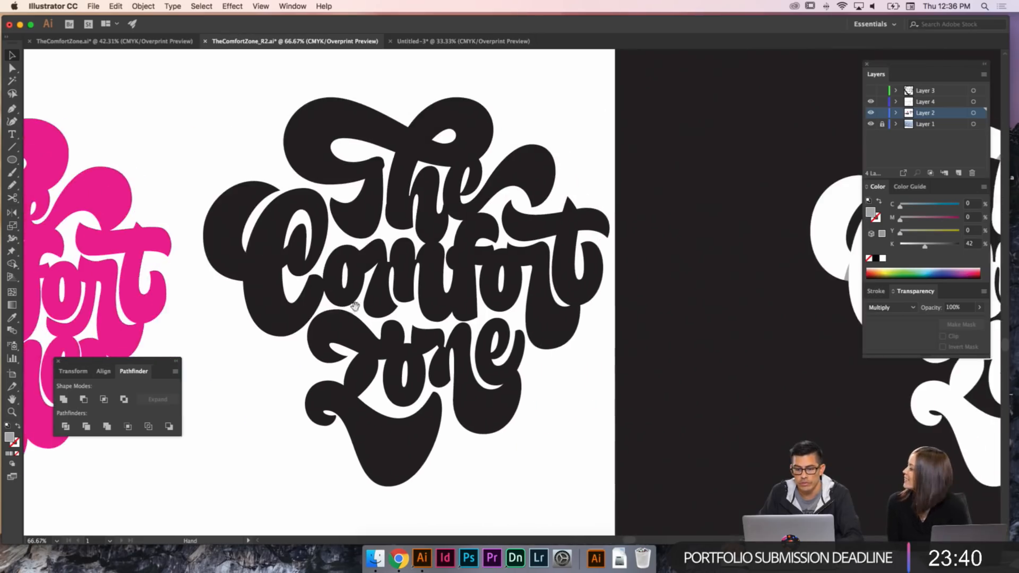
scroll(477, 287, "right", 3)
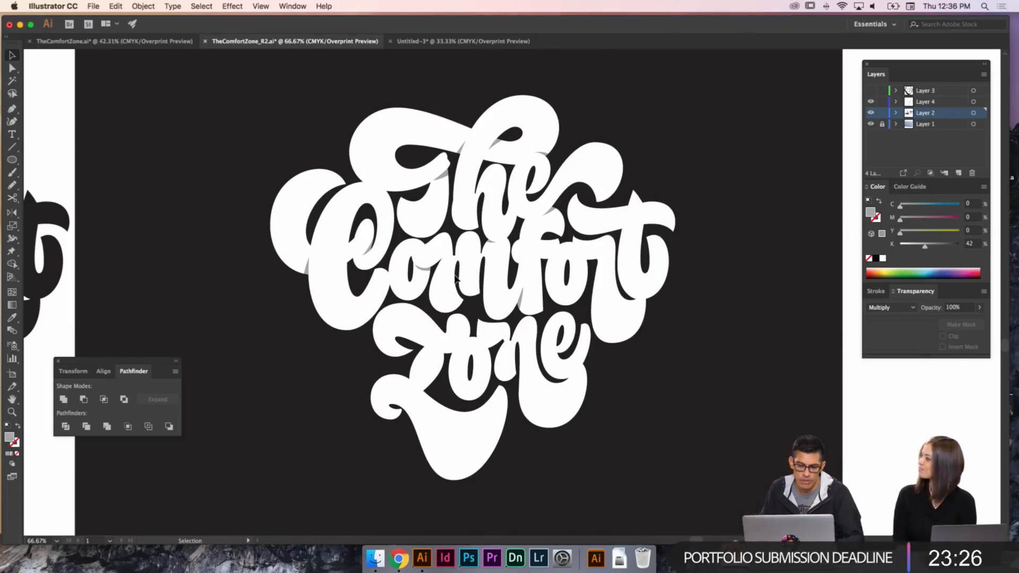
- Try to remove the point partway down the right edge of the f's stem in Comfort with Delete Anchor Point
key("super+equal")
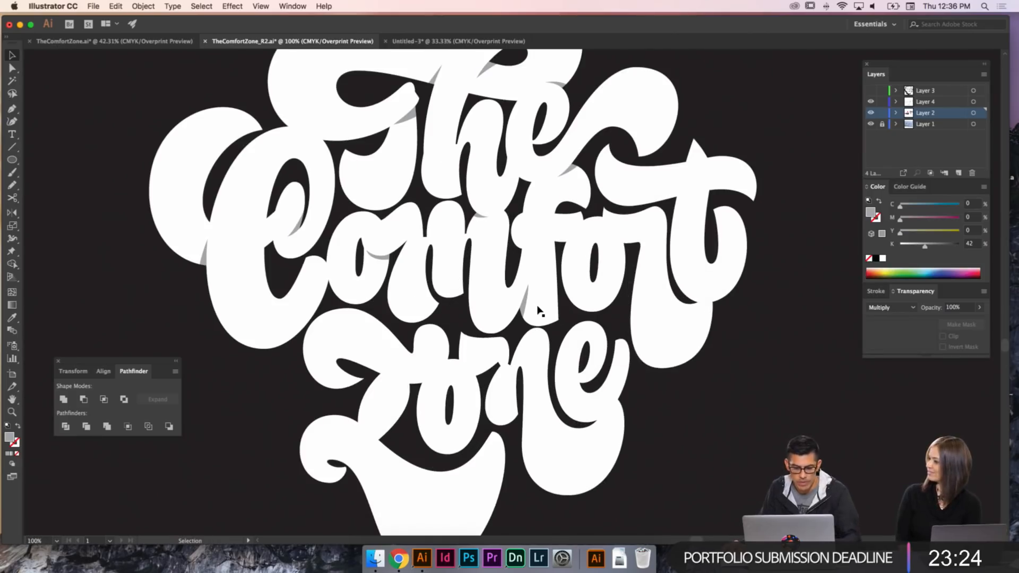
key("a")
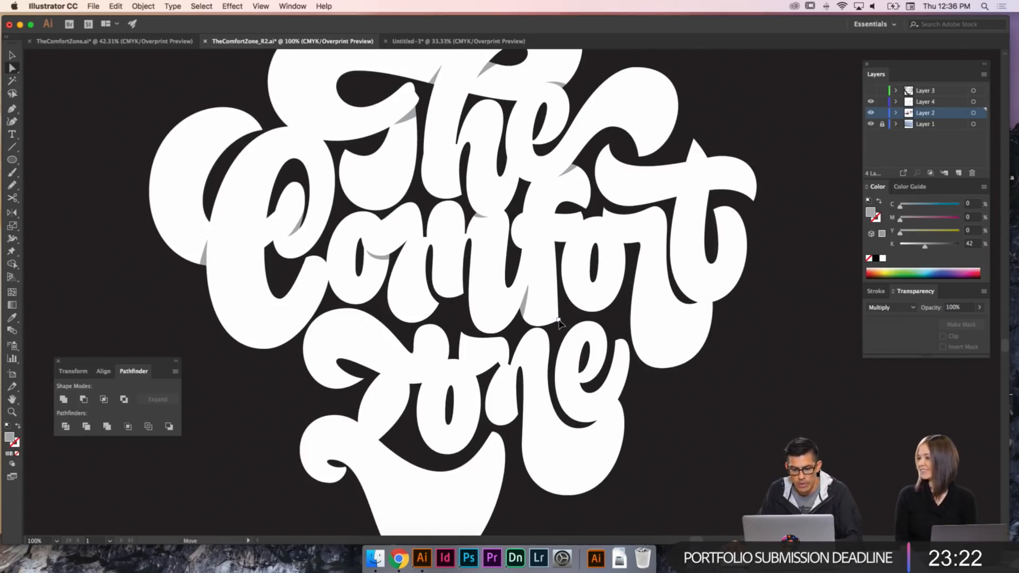
left_click(560, 323)
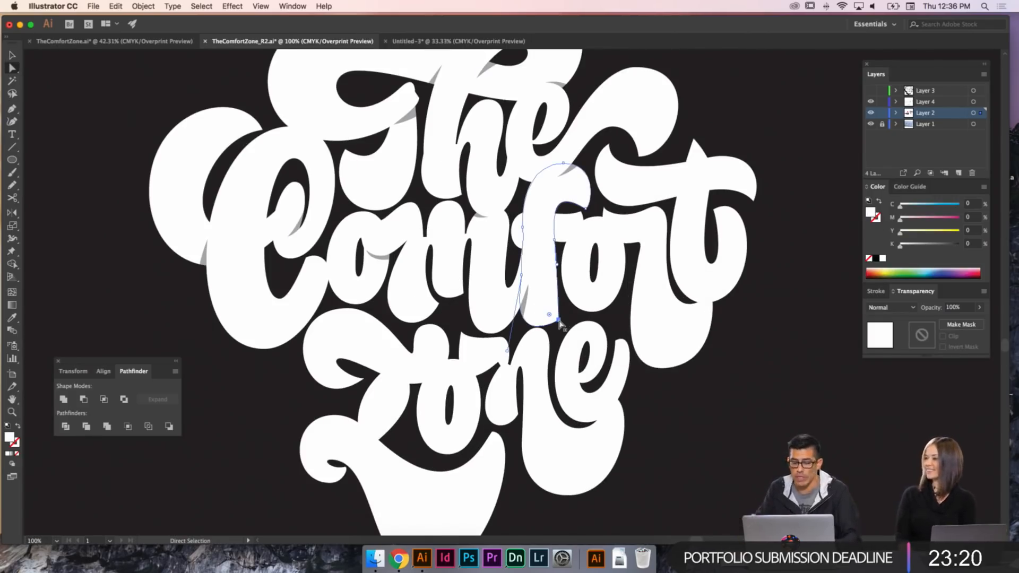
left_click(556, 266)
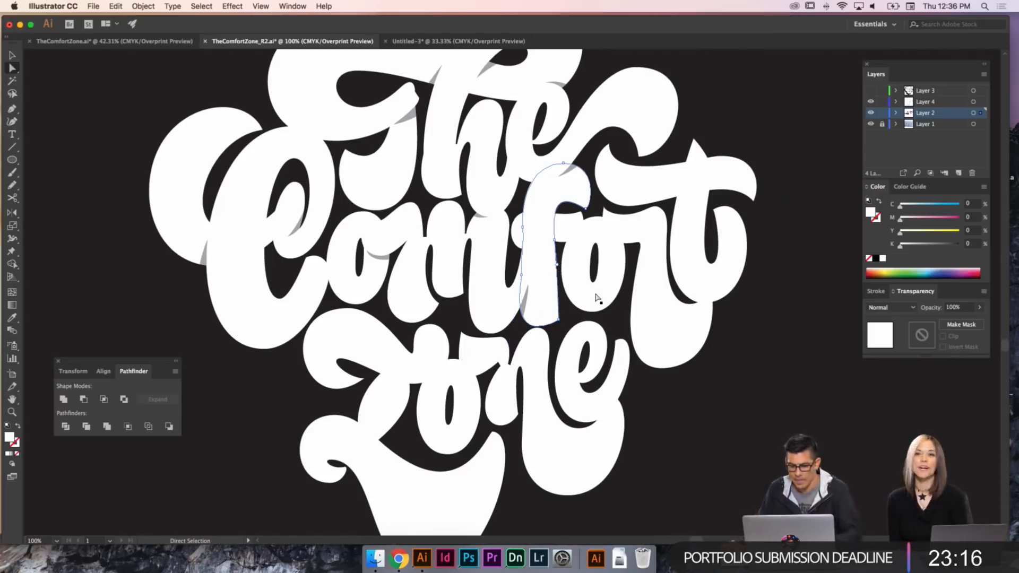
key("super+=")
left_click(518, 273)
left_click_drag(514, 269, 514, 271)
key("minus")
left_click(513, 271)
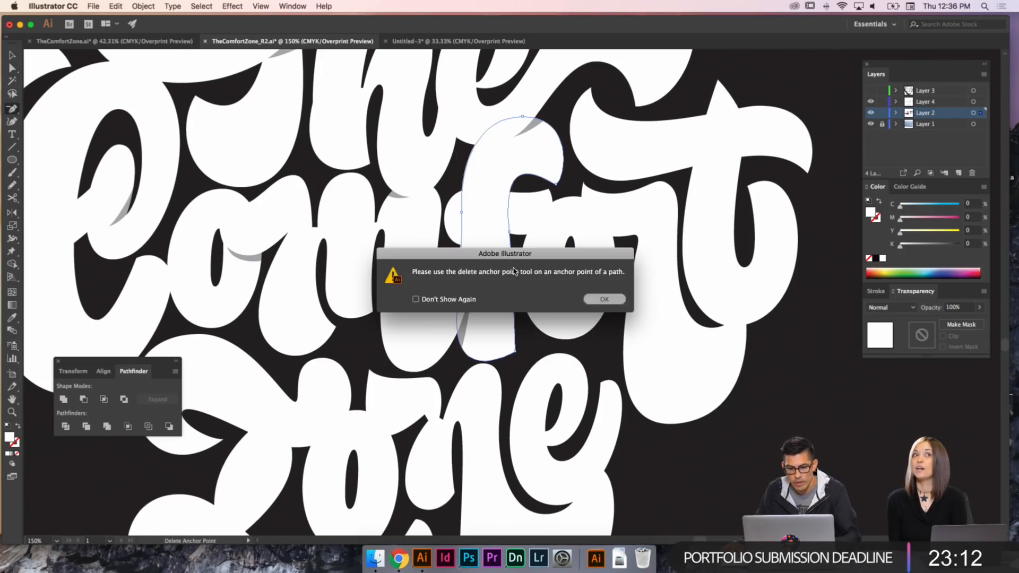
key("Return")
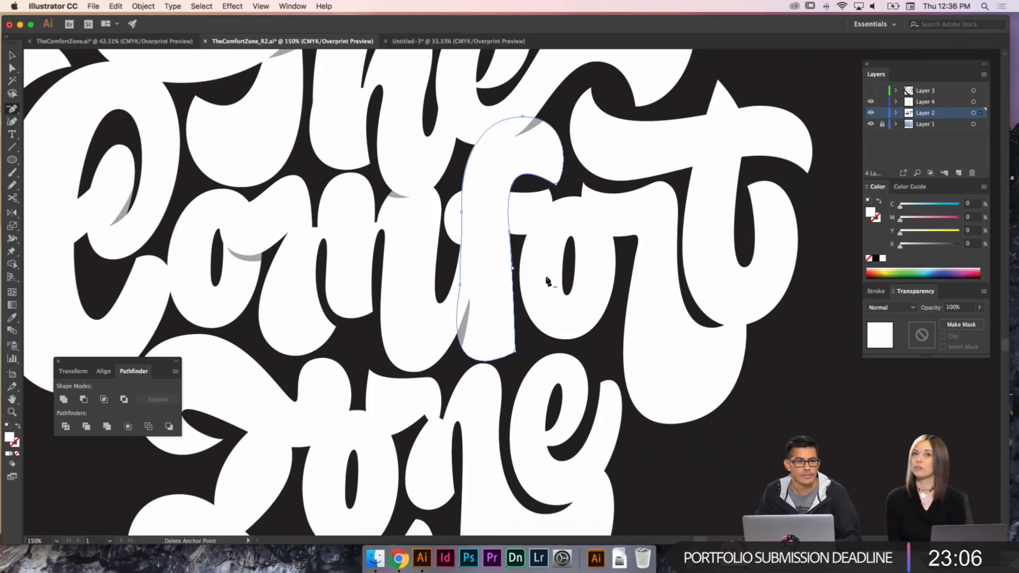
- Pull the bottom-right corner of the f in Comfort outward into a flare and lengthen the curve handle on the stem's right edge
left_click_drag(547, 281, 624, 238)
key("a")
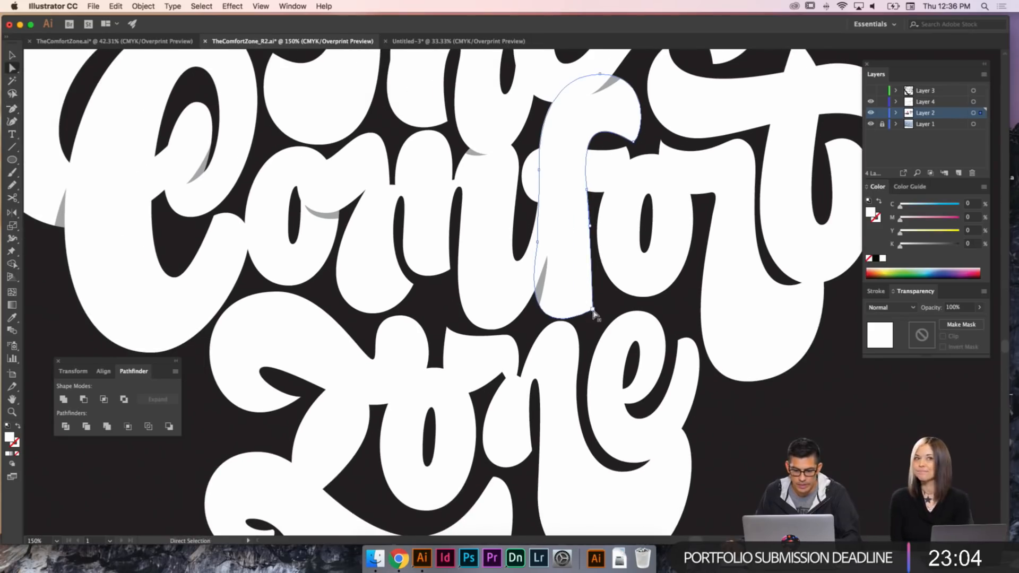
mouse_move(592, 309)
left_mouse_down()
mouse_move(602, 307)
mouse_move(591, 309)
left_mouse_up()
left_click(601, 271)
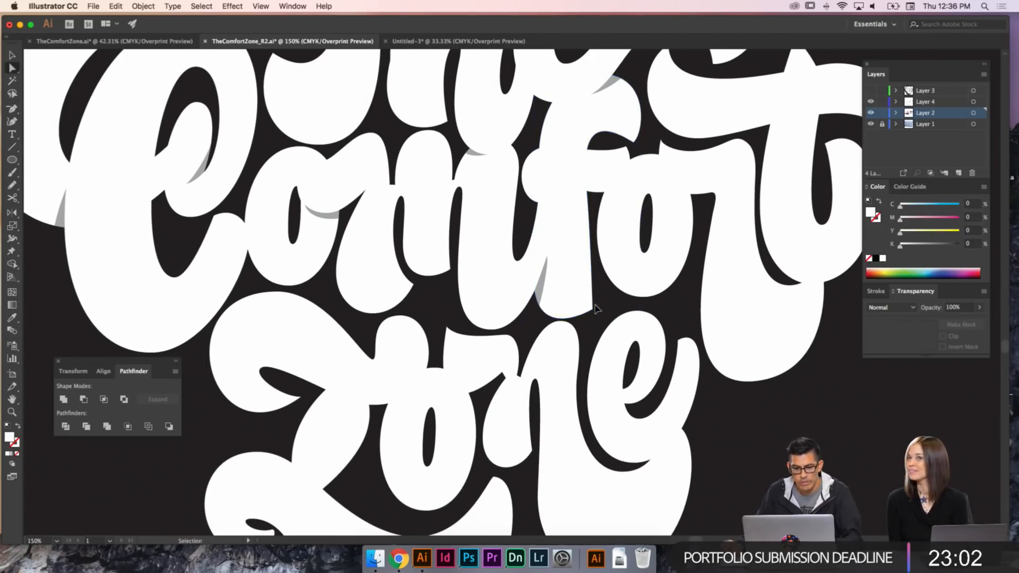
key("space")
left_click_drag(611, 269, 583, 277)
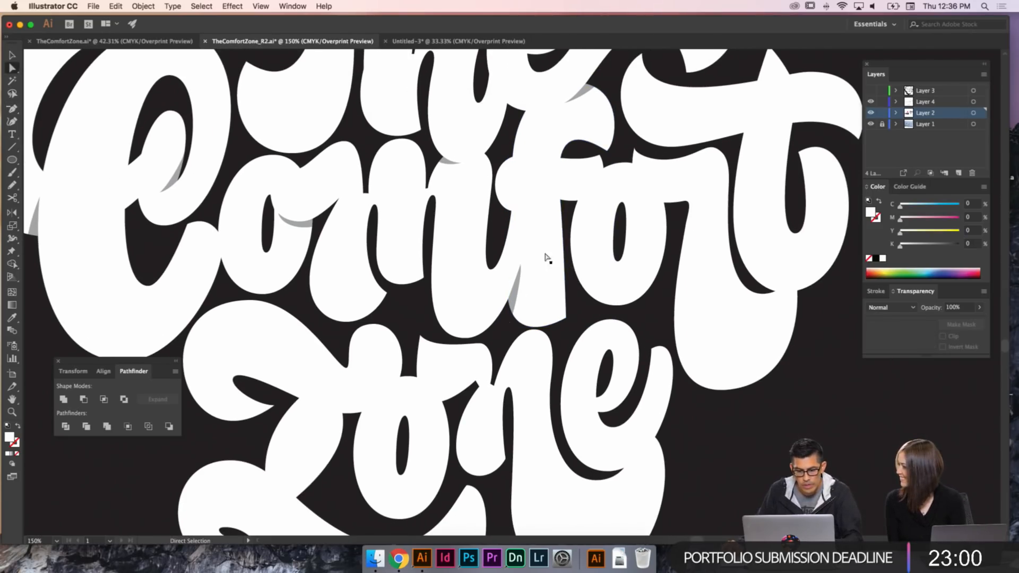
left_click(562, 211)
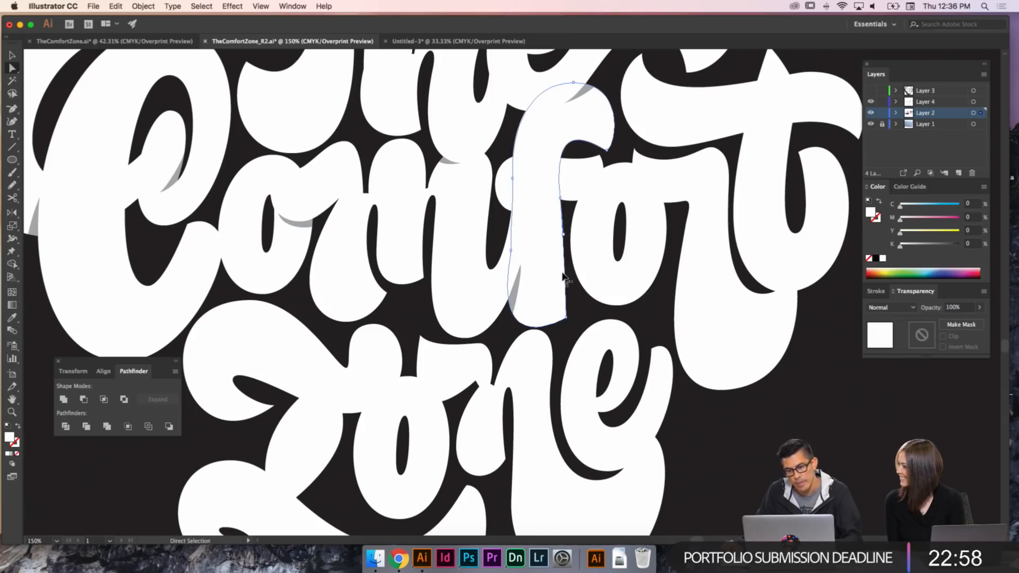
left_click_drag(568, 319, 586, 313)
left_click_drag(564, 234, 560, 253)
- Pull a curve handle out of the f's flared foot tip and adjust it with the stem's handle to smooth the concave right edge
key("shift+c")
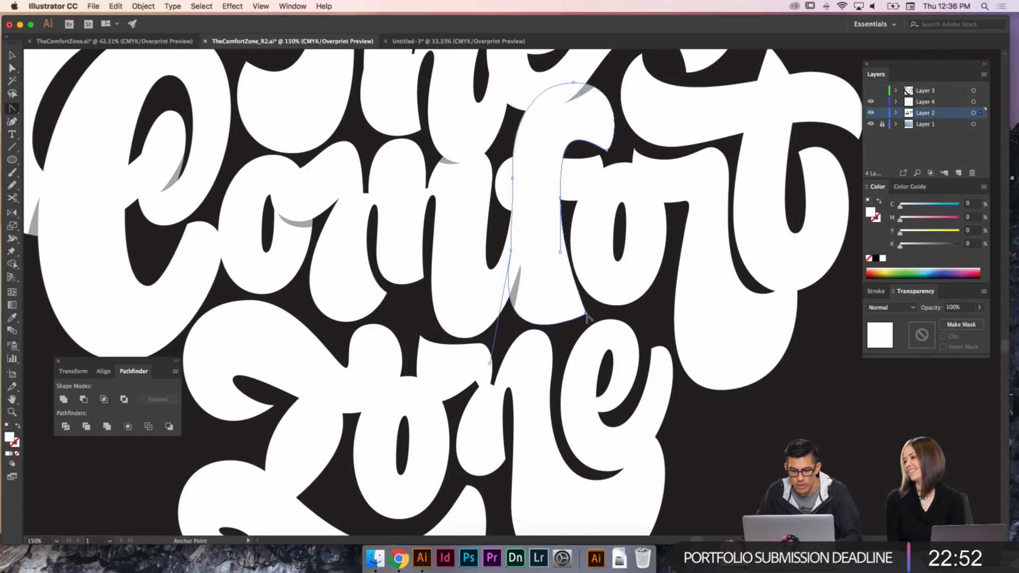
mouse_move(586, 313)
left_mouse_down()
mouse_move(595, 313)
mouse_move(571, 302)
left_mouse_up()
key("a")
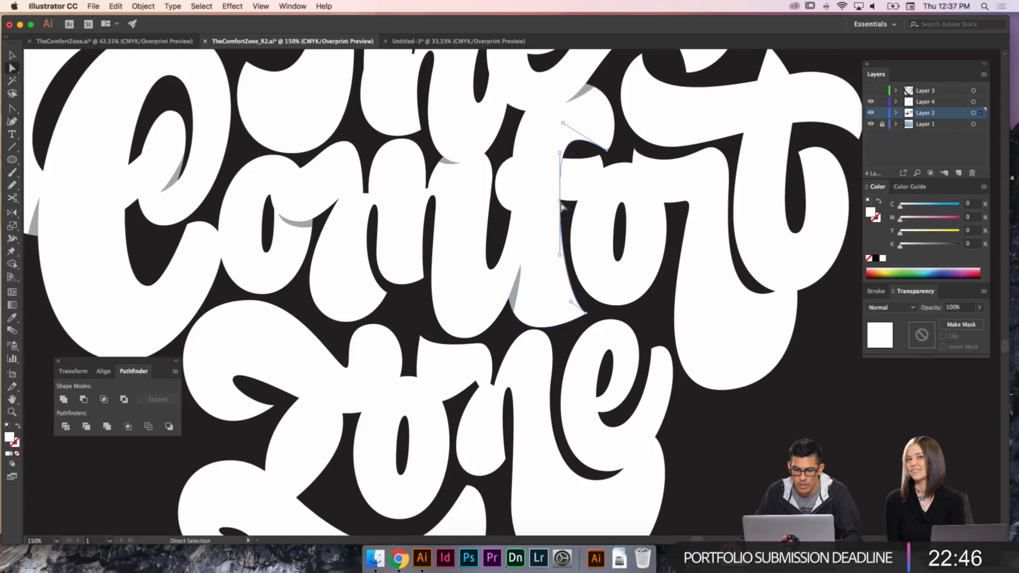
left_click(561, 256)
left_click_drag(560, 255, 560, 266)
mouse_move(571, 302)
left_mouse_down()
mouse_move(586, 313)
mouse_move(569, 295)
left_mouse_up()
key("super+shift+a")
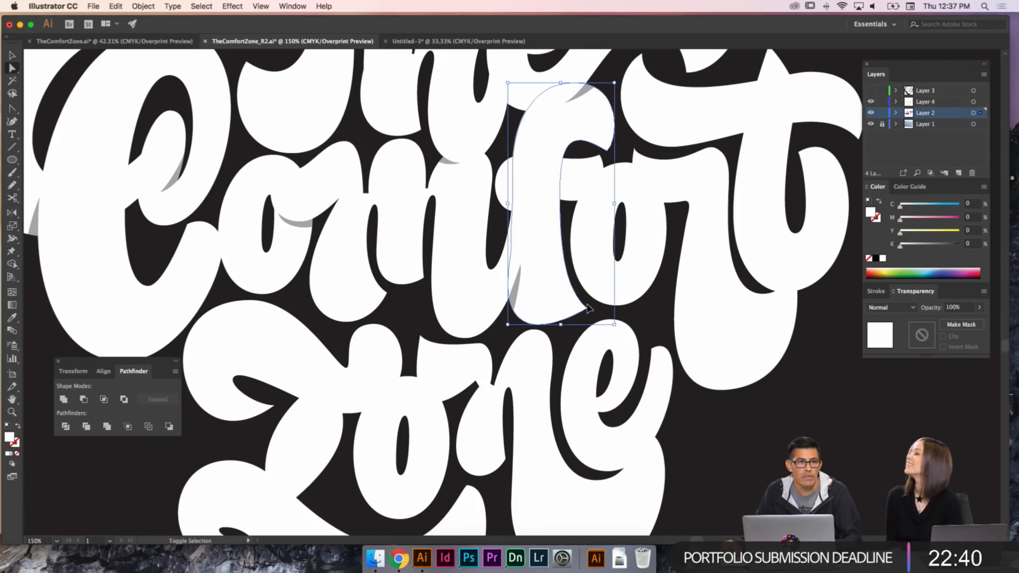
key("super+shift+a")
- Reshape the rounded base of the f by adjusting the handle beneath the foot tip and the long handle on the stem's left edge
left_click(580, 313)
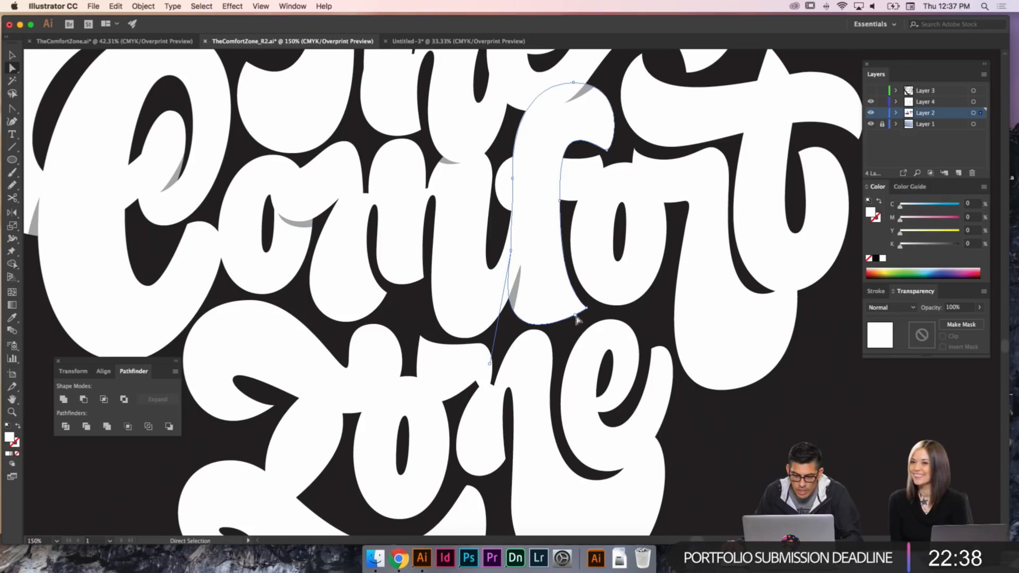
key("super+shift+a")
left_click_drag(619, 332, 619, 279)
left_click(581, 279)
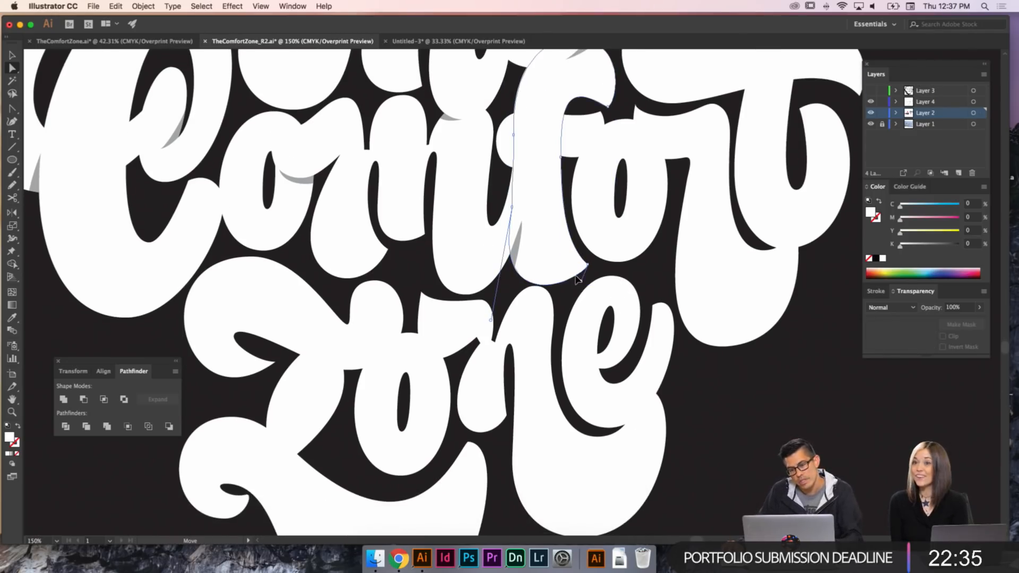
left_click(492, 322)
left_click(534, 282)
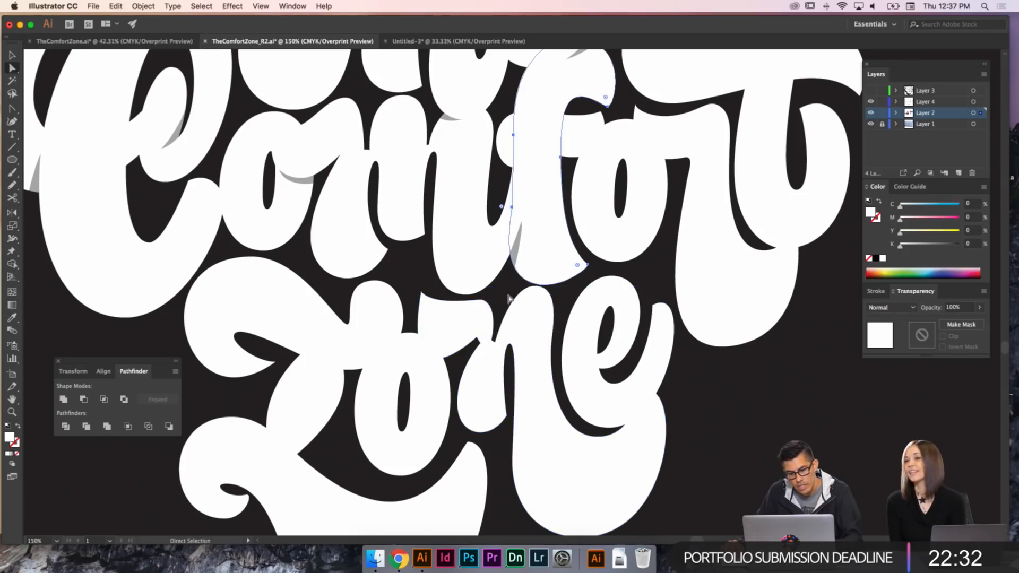
left_click(512, 207)
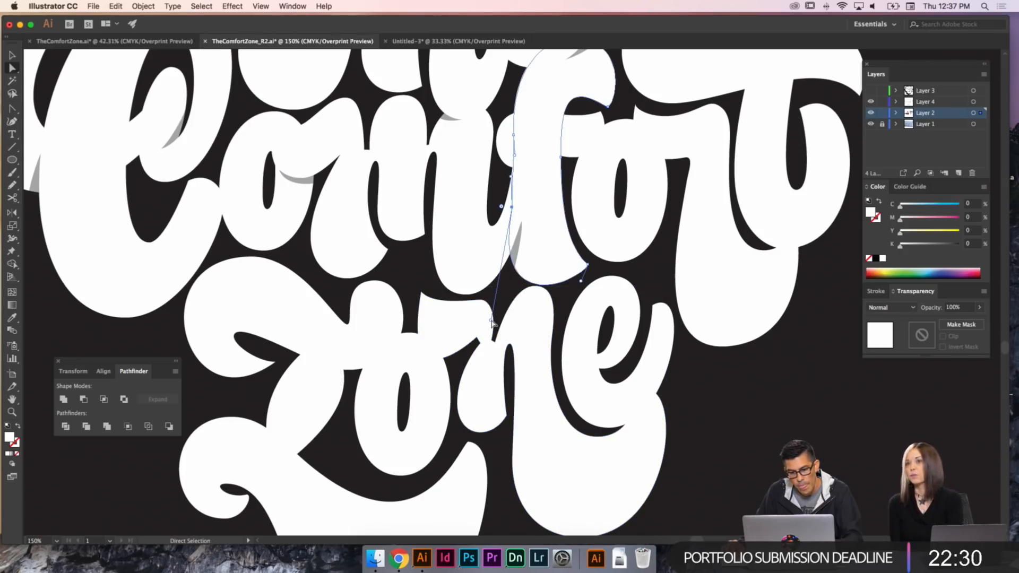
left_click_drag(491, 321, 497, 318)
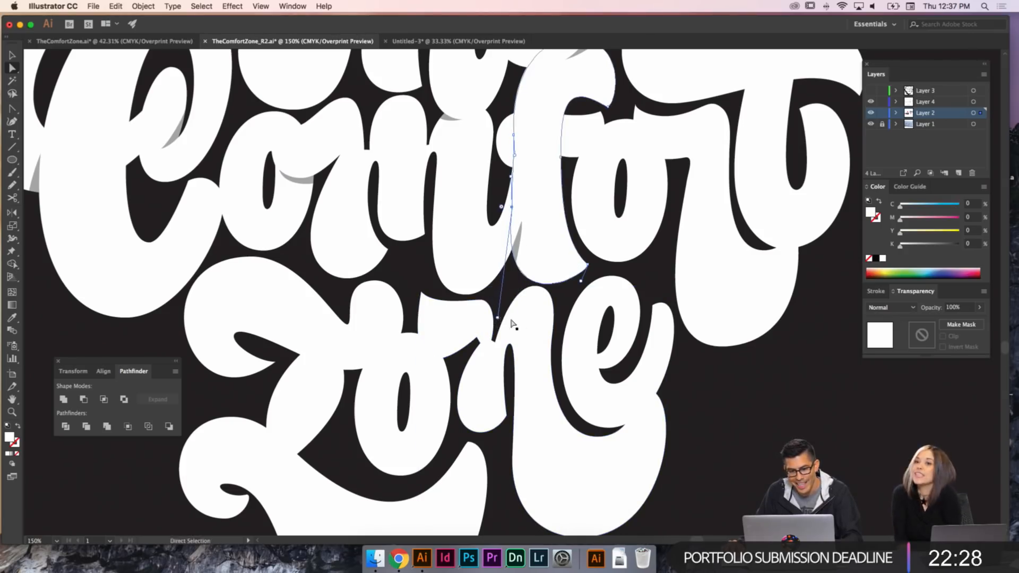
left_click(638, 281)
left_click_drag(639, 276, 641, 316)
key("super+minus")
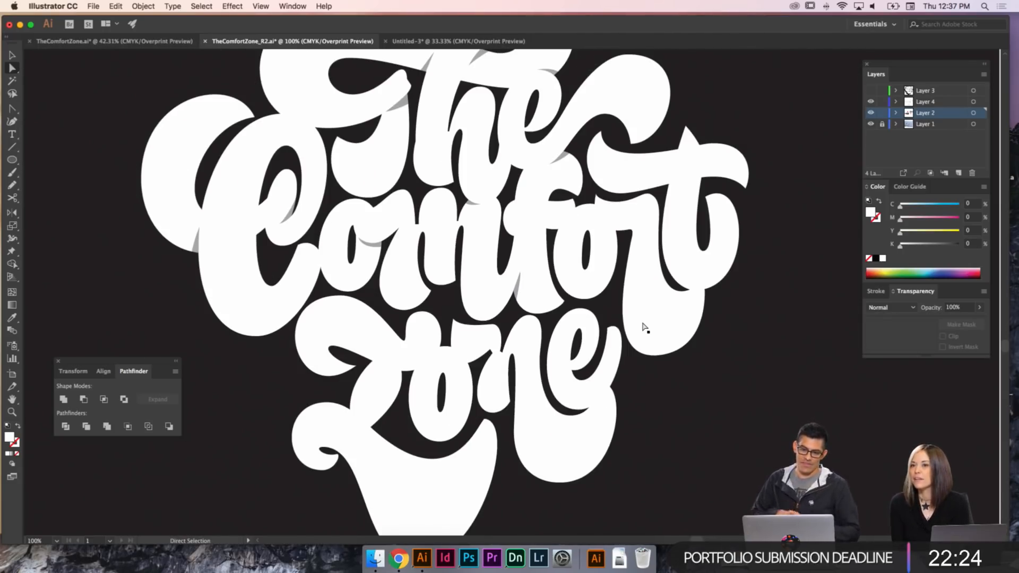
- Lengthen the upper handle at the f's foot tip slightly to refine the curve facing the o
key("v")
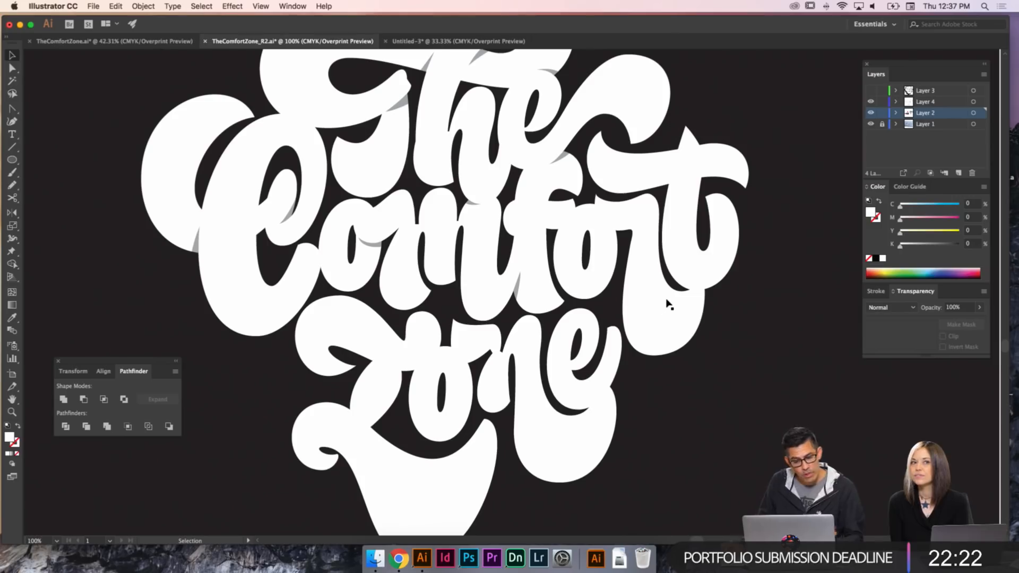
left_click_drag(639, 272, 675, 312)
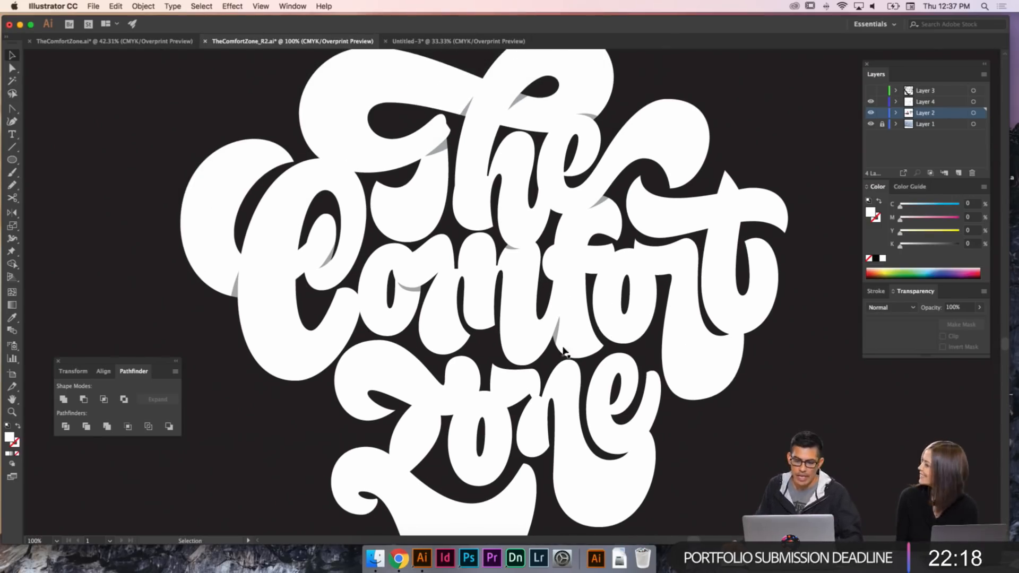
key("a")
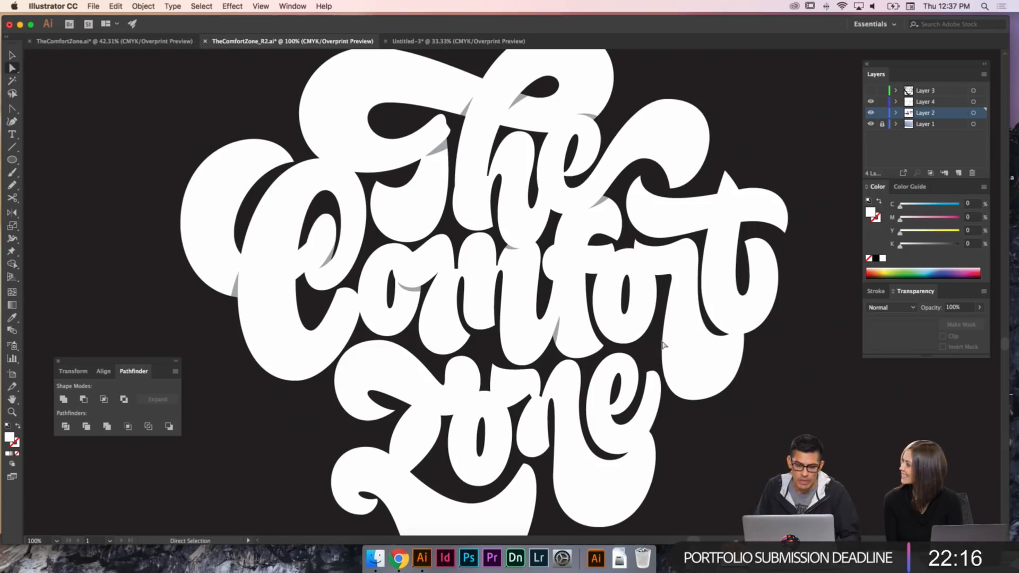
left_click(594, 340)
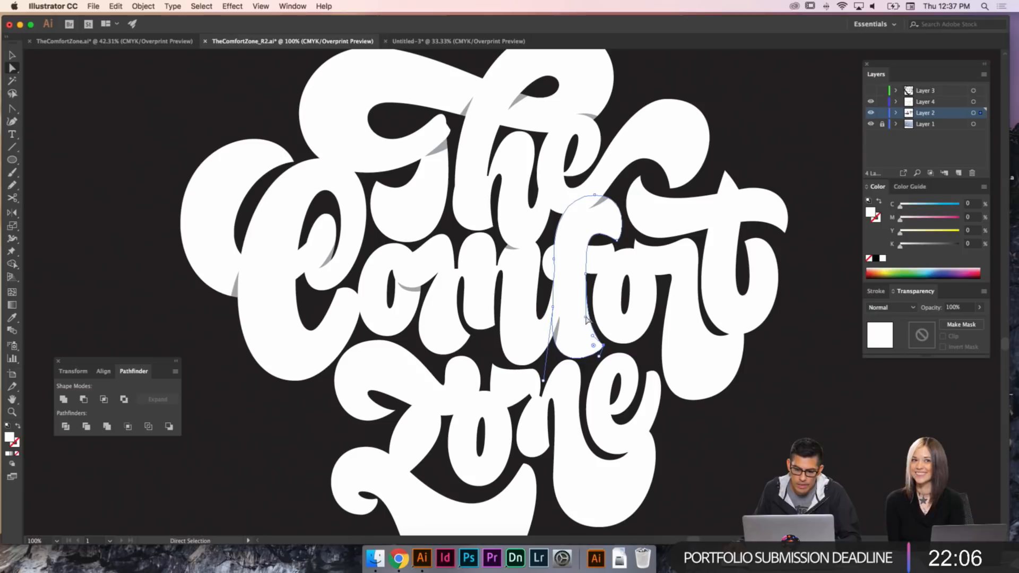
left_click_drag(593, 338, 593, 335)
left_click(644, 347)
- Raise the tip of the f's flared foot slightly beside the o of Comfort
key("z")
left_click_drag(730, 441, 474, 173)
key("v")
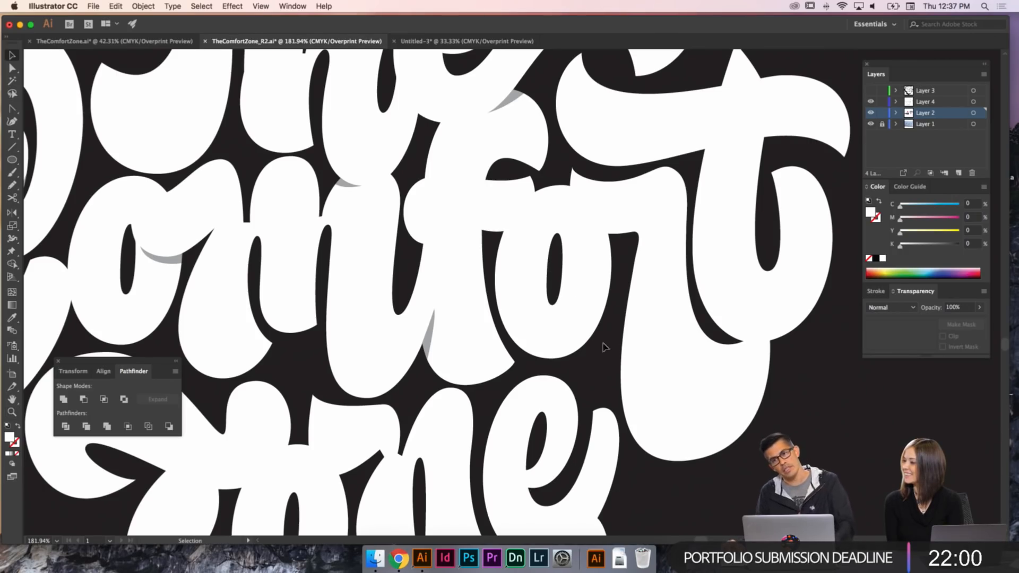
left_click_drag(538, 358, 652, 347)
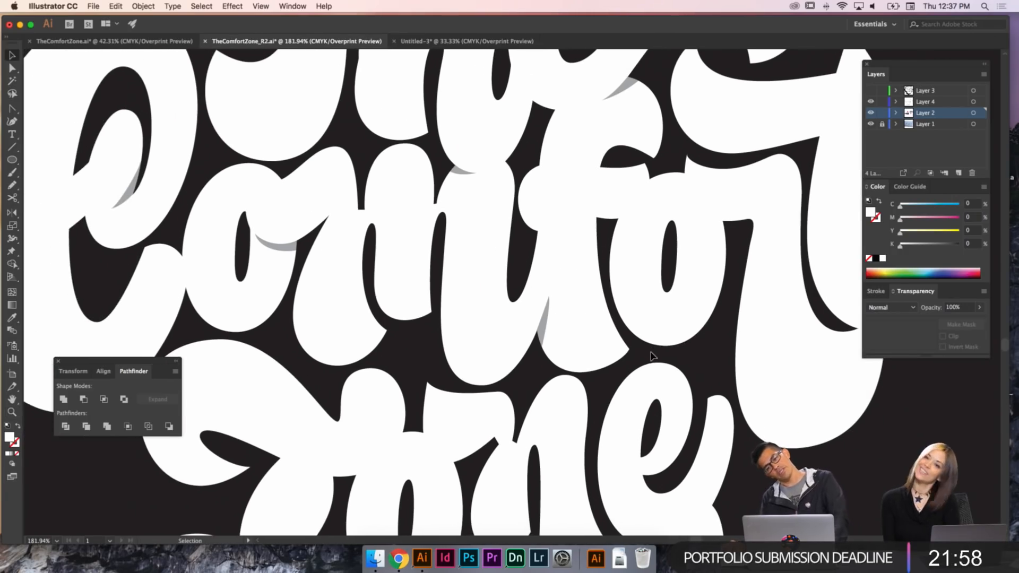
key("a")
left_click(611, 332)
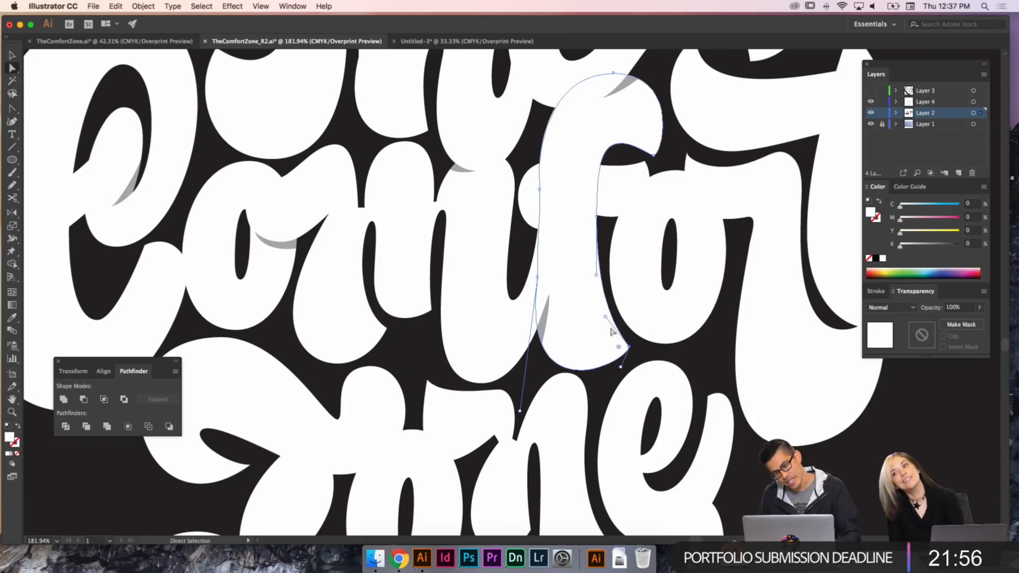
left_click(630, 352)
left_click_drag(629, 347, 605, 325)
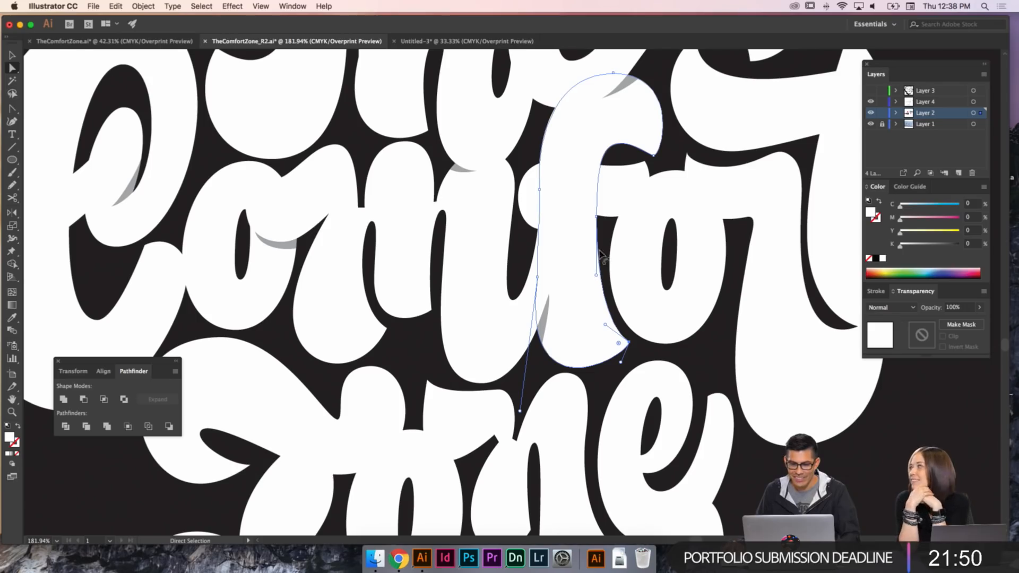
- Try lengthening the upper handle at the f's foot tip again, undoing each attempt
left_click_drag(604, 324, 605, 312)
key("super+z")
left_click(633, 348)
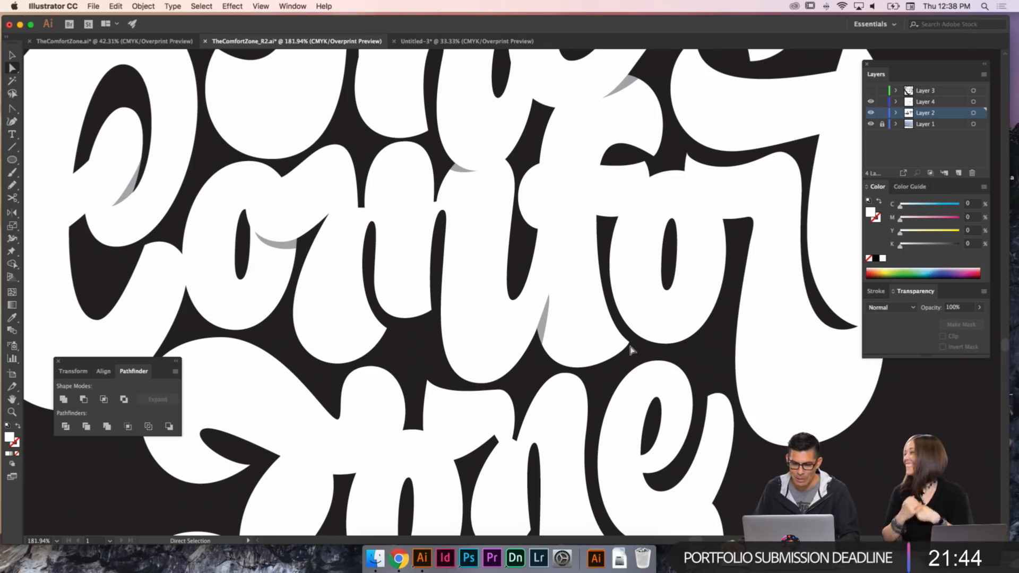
left_click(605, 329)
left_click_drag(606, 326, 603, 312)
key("super+z")
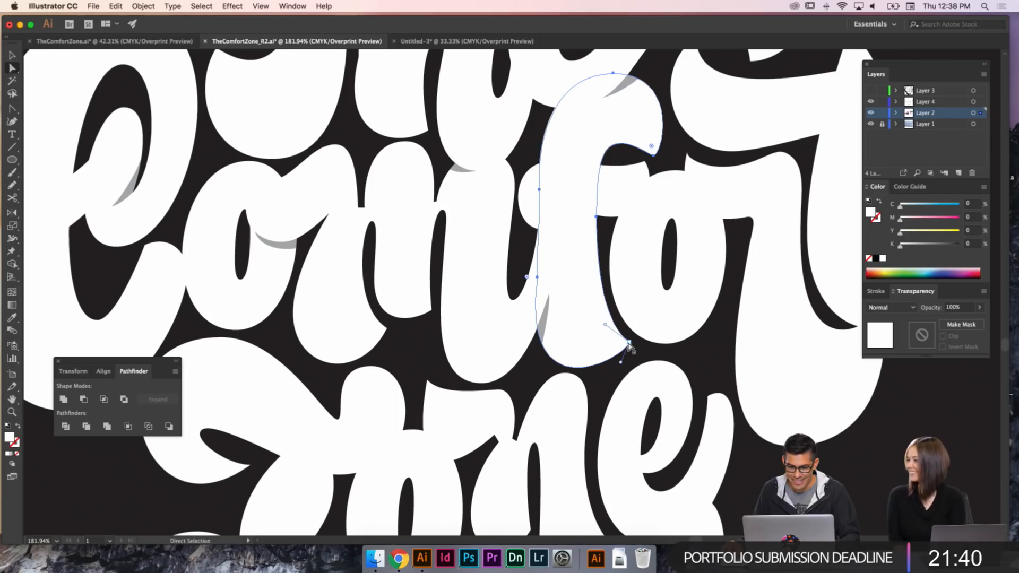
left_click(633, 357)
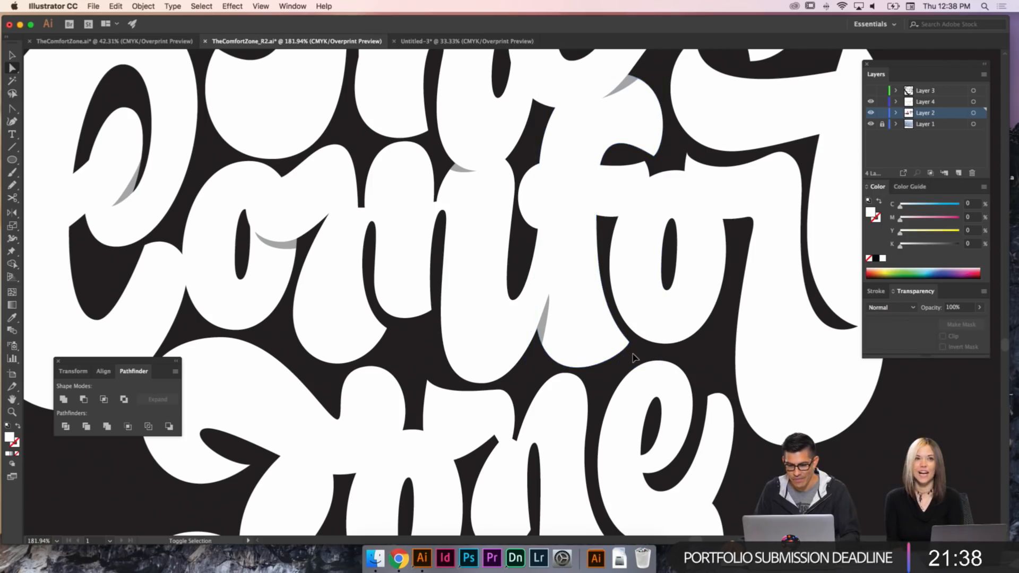
- Extend the lower handle of the f's foot tip downward to give the base a deeper, rounder curve above the n of Zone
scroll(633, 357, "down", 3)
left_click(658, 296)
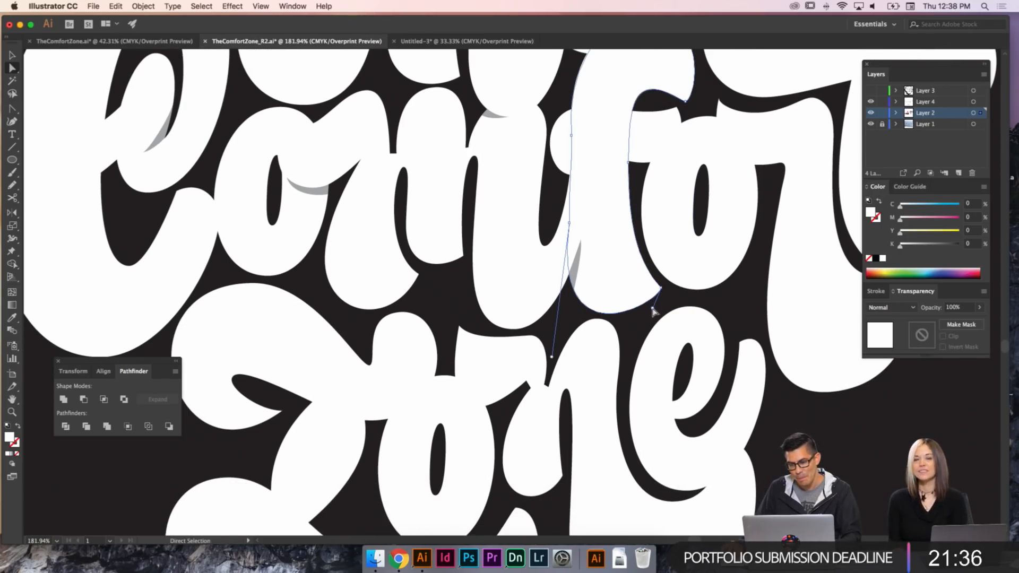
left_click_drag(653, 312, 651, 345)
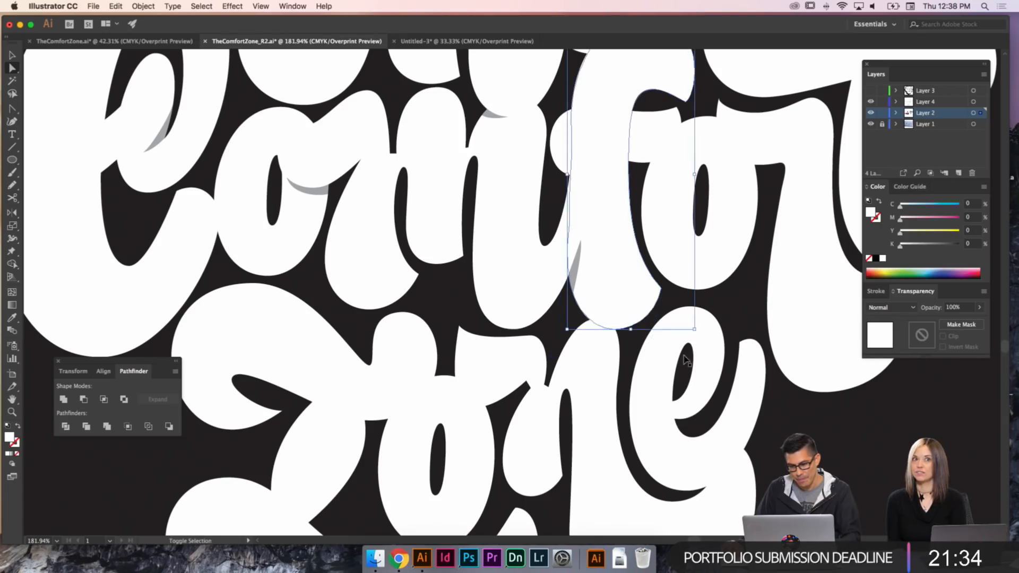
key("super+shift+a")
left_click_drag(694, 313, 655, 336)
key("super+minus")
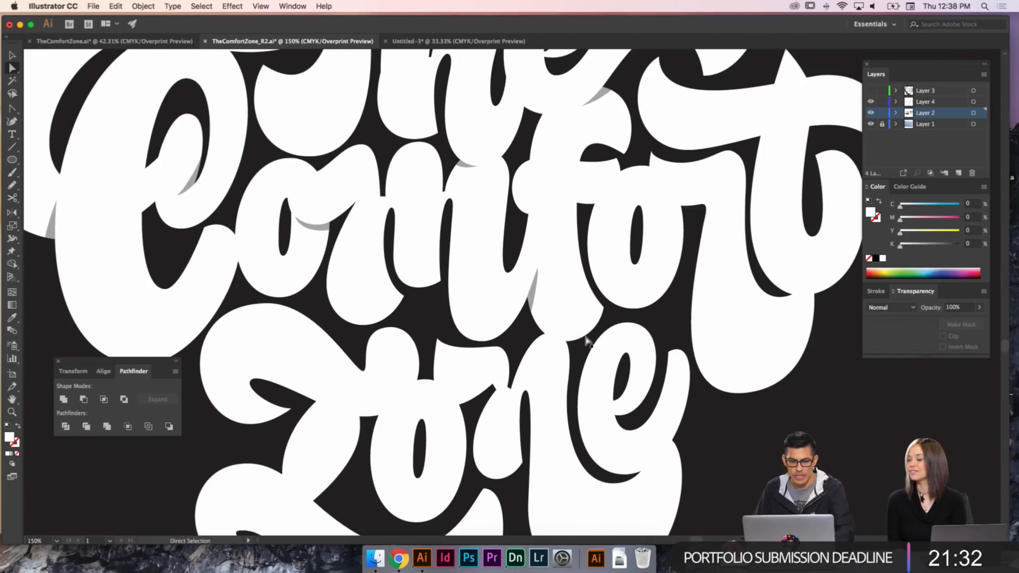
left_click(582, 343)
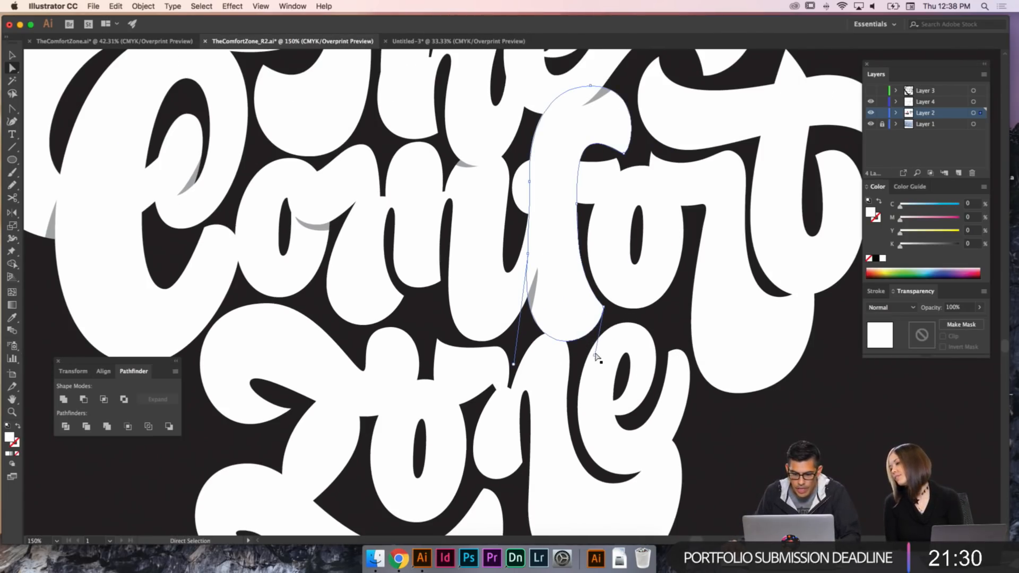
key("super+shift+a")
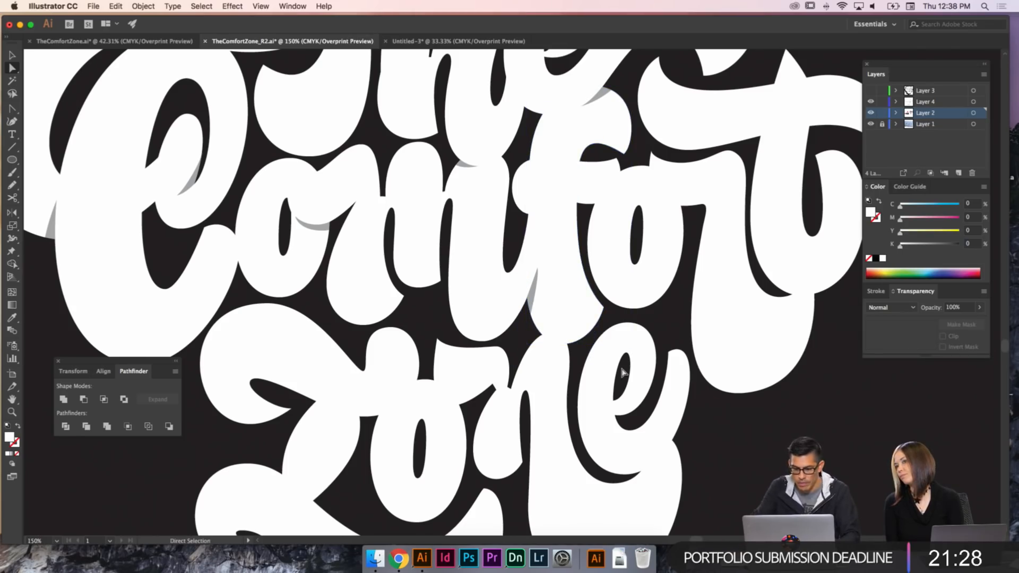
- Compare the full white lettering with the black version on the neighbouring artboard
key("super+minus")
key("super+minus")
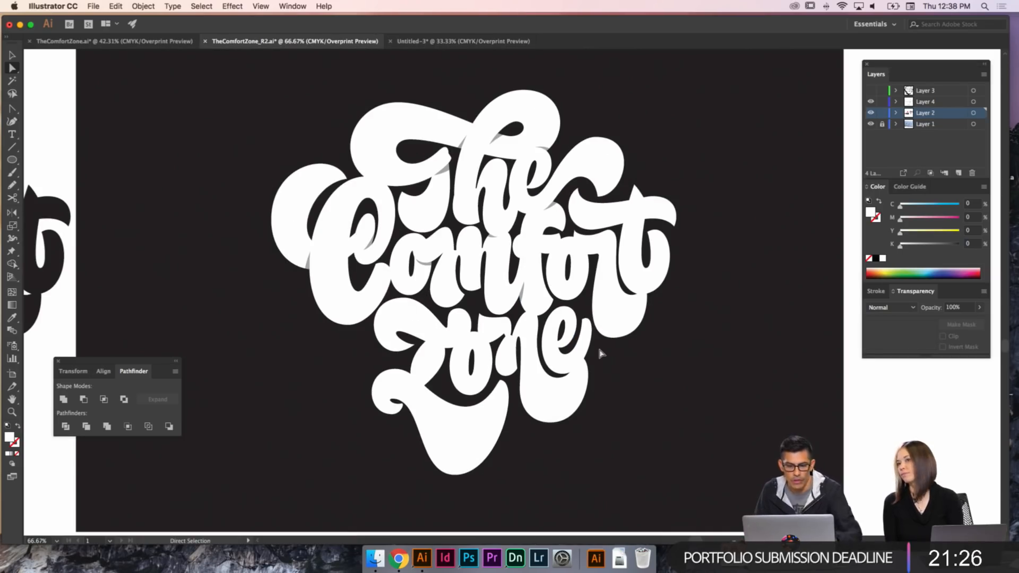
scroll(597, 345, "left", 10)
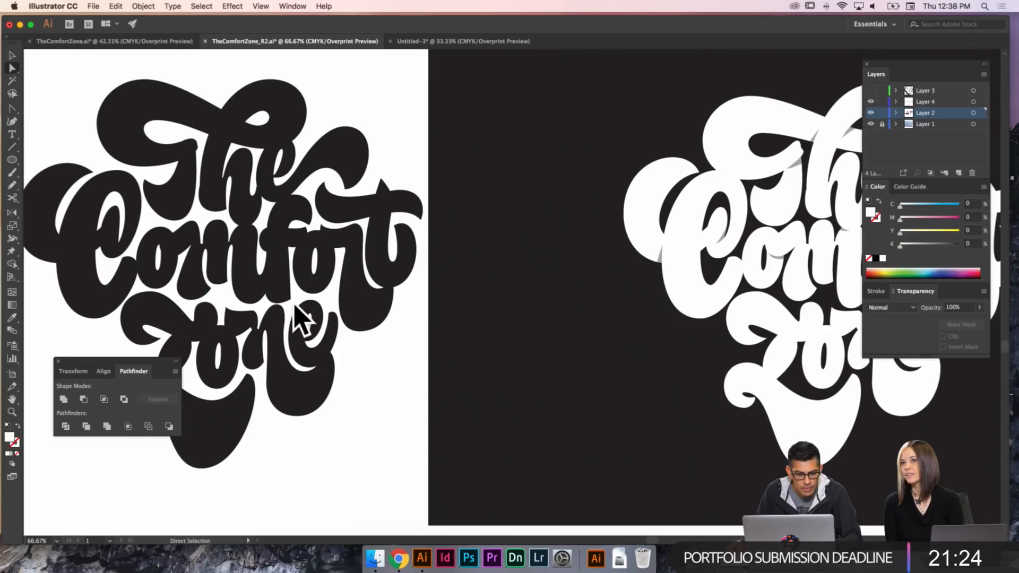
scroll(727, 289, "right", 9)
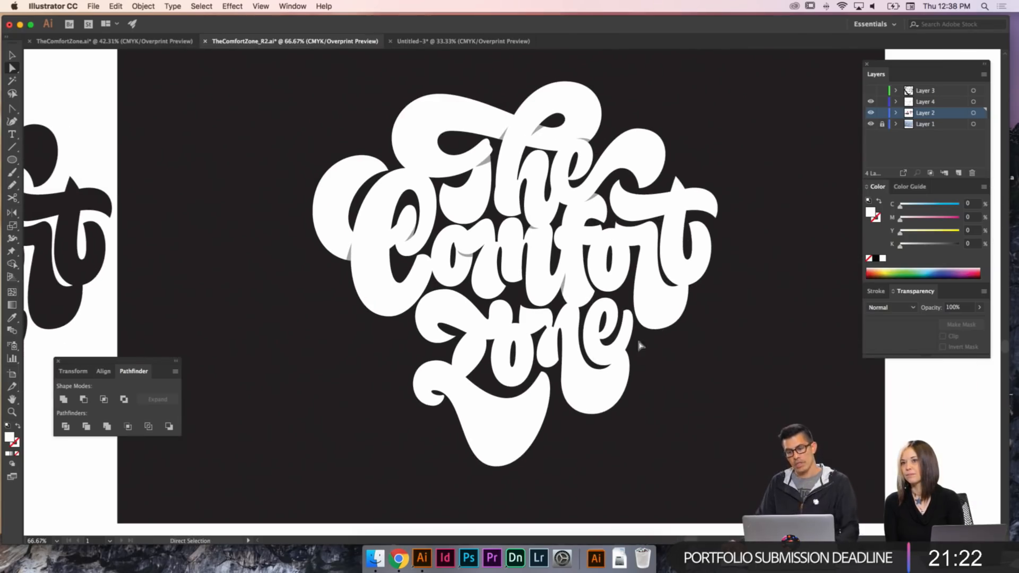
key("super+equal")
key("super+equal")
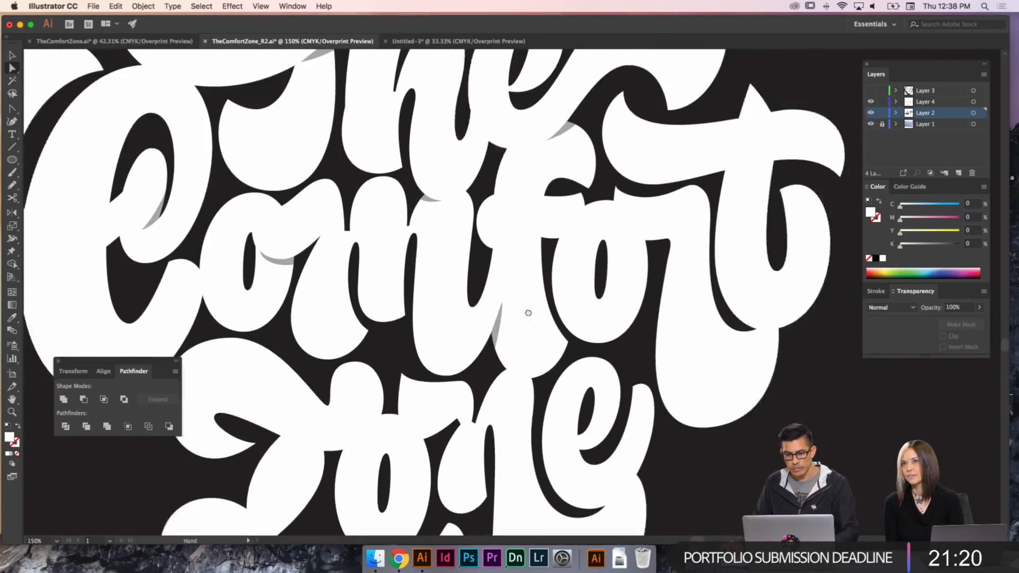
- Draw a curved shadow shape under the f's crossbar over the o of Comfort and match it to the existing grey Multiply shadows
key("p")
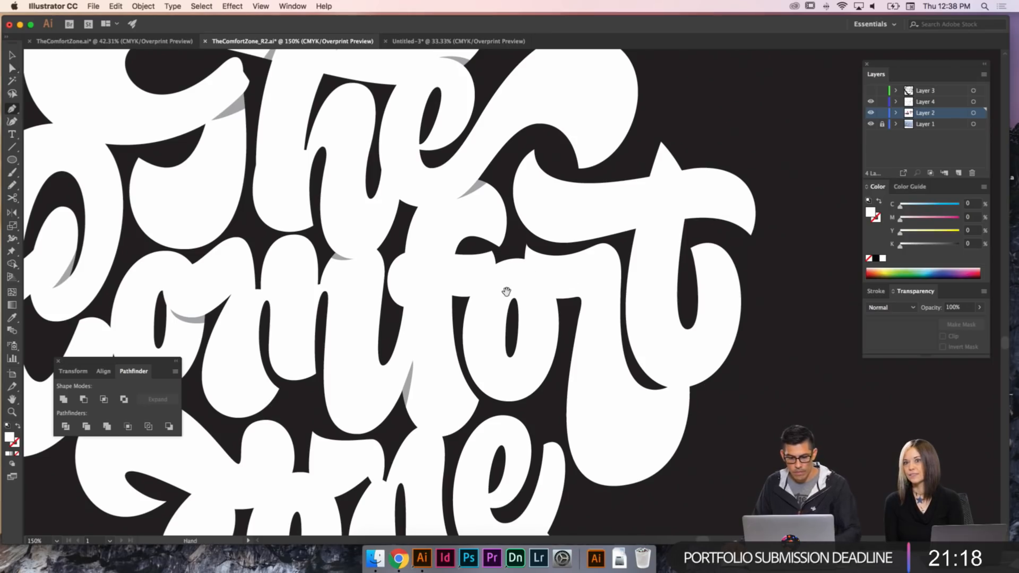
left_click_drag(507, 292, 587, 243)
key("super+equal")
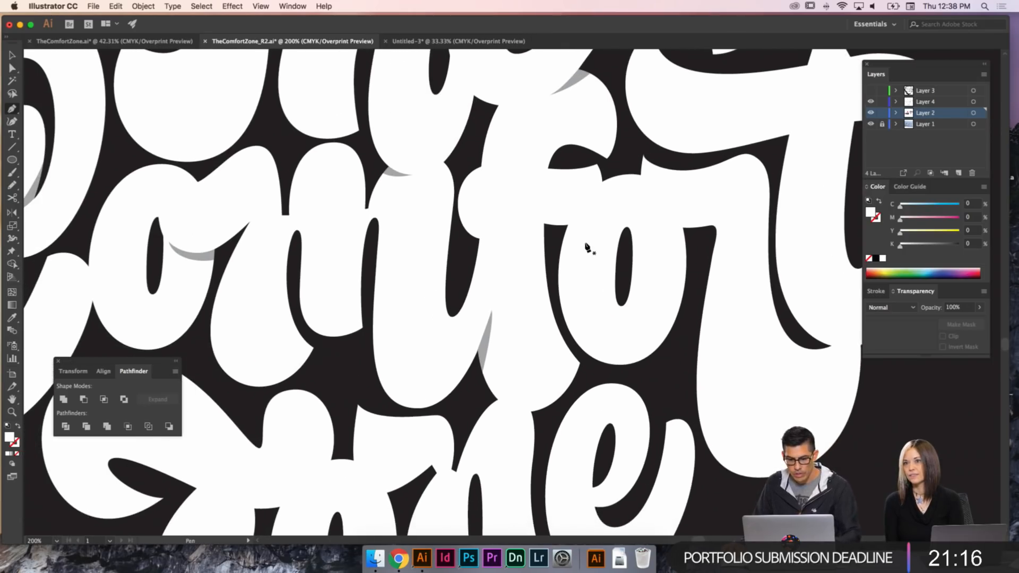
key("super+equal")
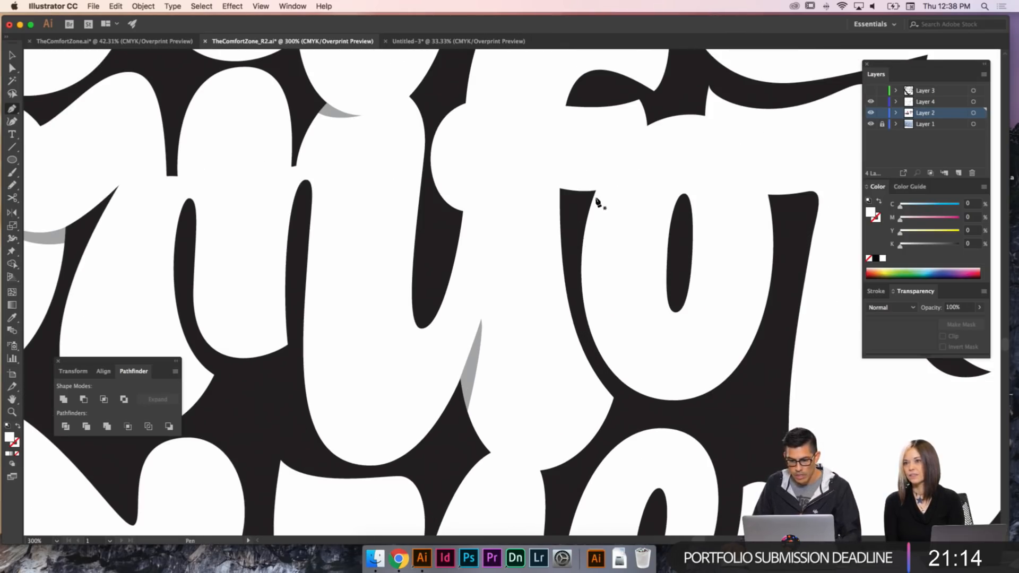
left_click_drag(637, 170, 636, 191)
left_click(583, 213)
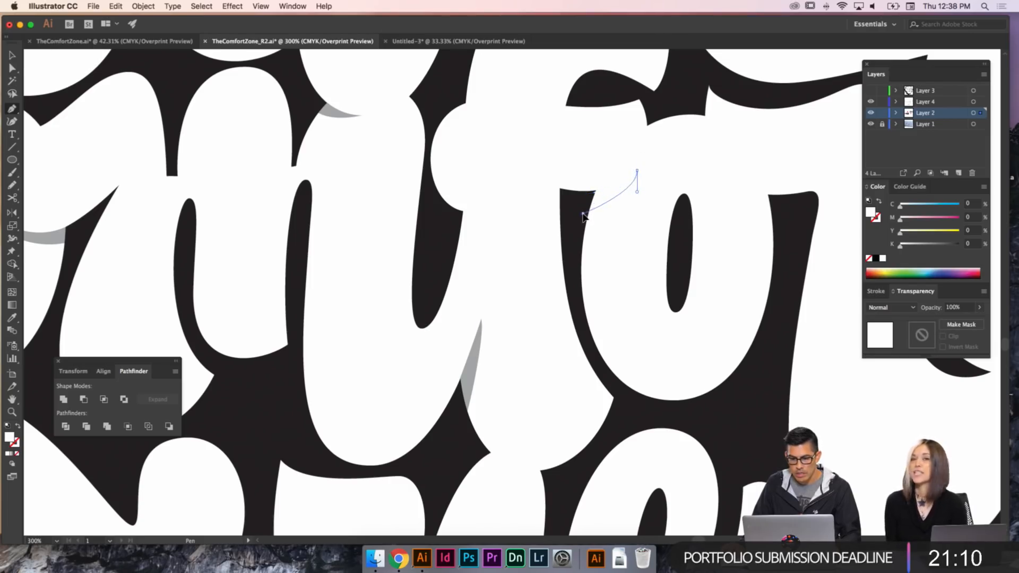
left_click(593, 193)
key("i")
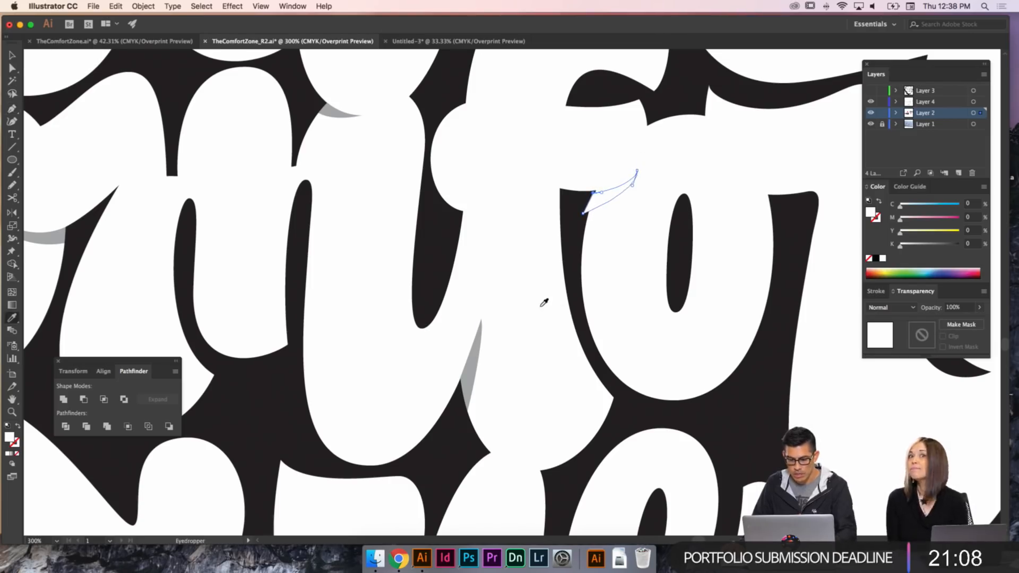
left_click(477, 357)
- Move the crossbar shadow's upper-left corner outward and bow its lower curve to make it fuller
key("a")
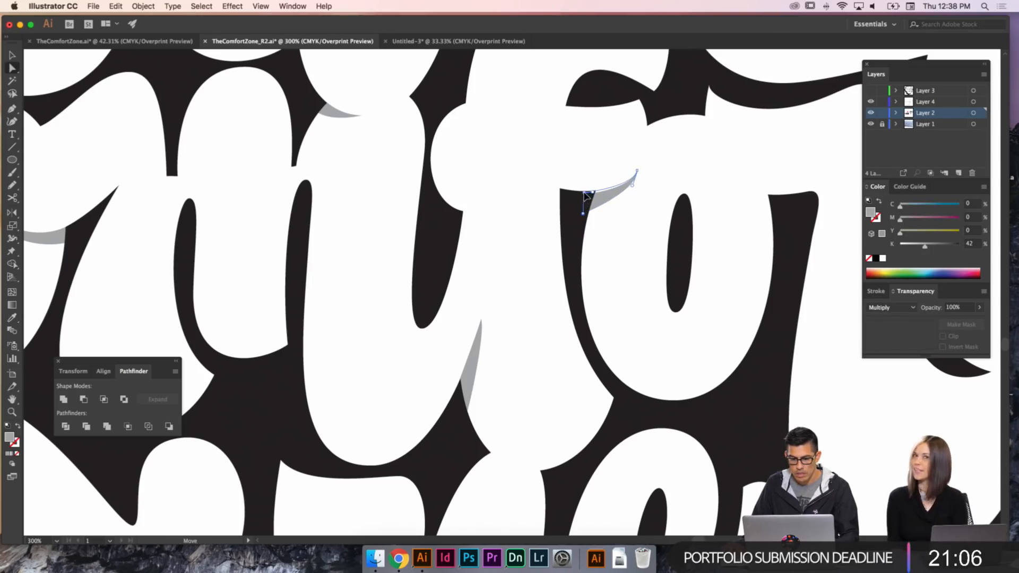
left_click(585, 195)
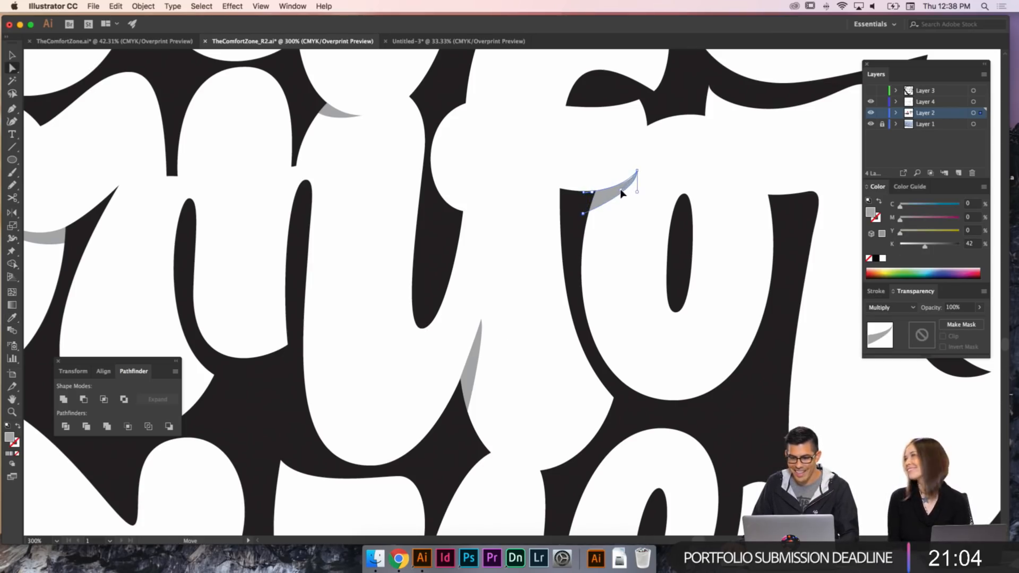
left_click(637, 192)
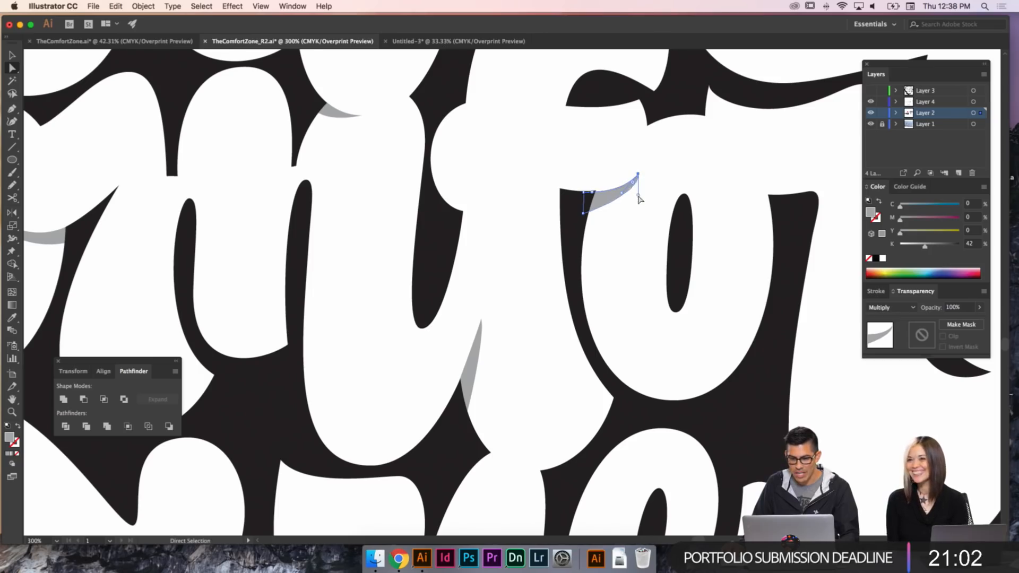
left_click_drag(638, 195, 630, 208)
left_click(655, 230)
- Nudge the grey shadow closer against the lower edge of the f's crossbar
key("z")
left_click_drag(684, 256, 562, 140)
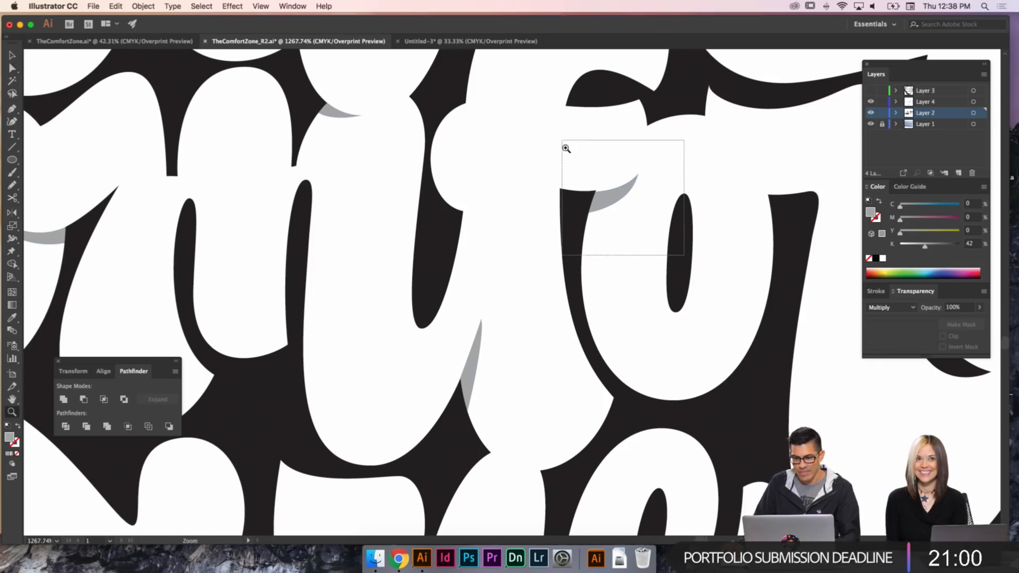
key("v")
left_click(534, 243)
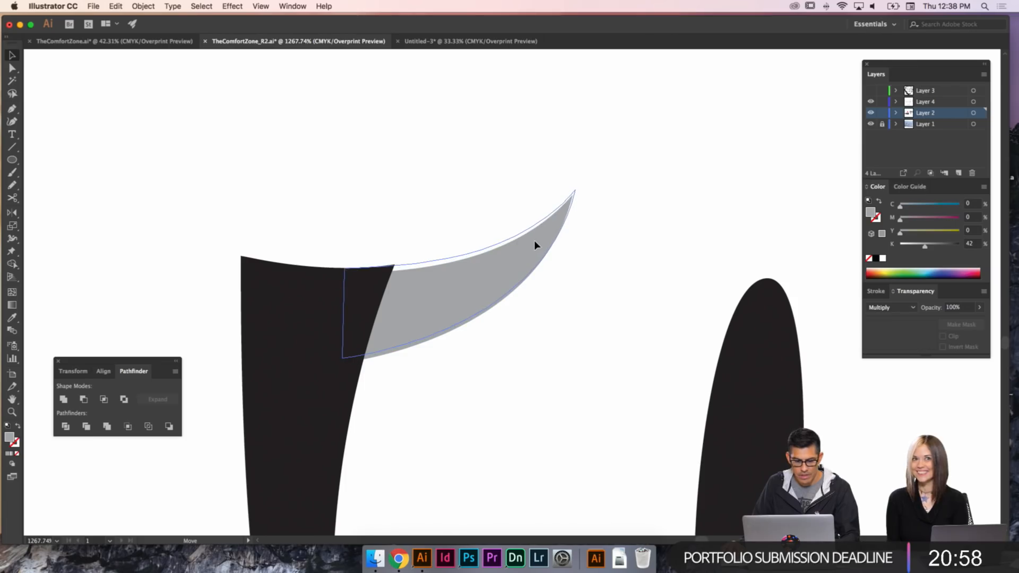
left_click(533, 240)
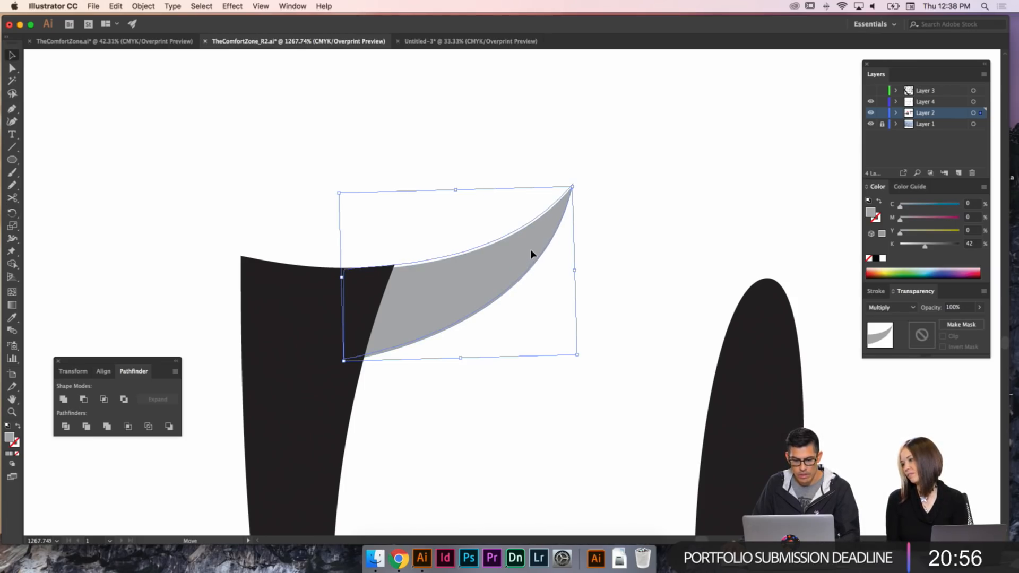
left_click(630, 300)
key("super+minus")
key("super+minus")
key("super+minus")
key("super+minus")
key("super+minus")
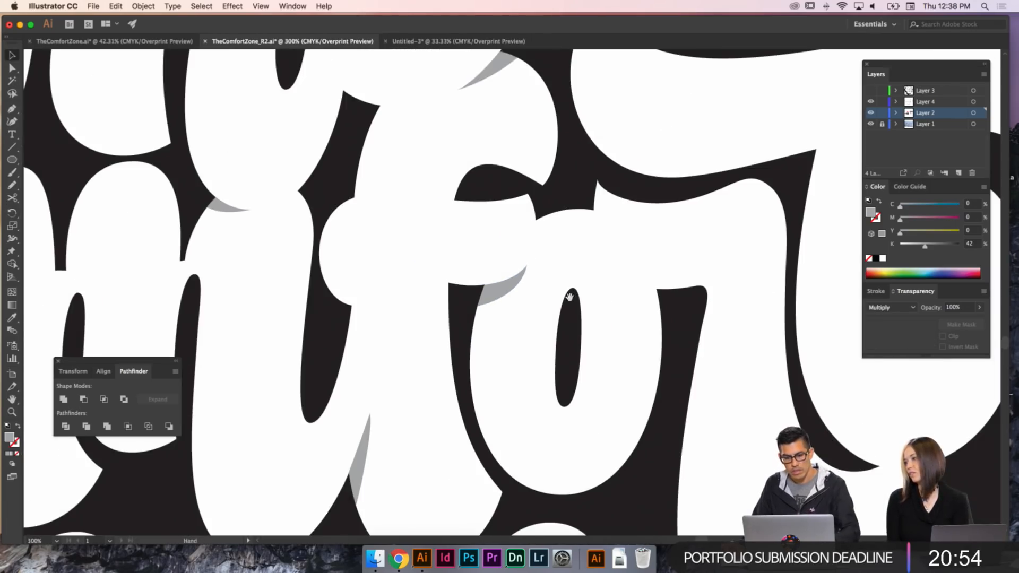
- Examine the f and its new crossbar shadow in the context of the whole lettering
key("super+minus")
scroll(610, 213, "left", 3)
scroll(610, 213, "down", 1)
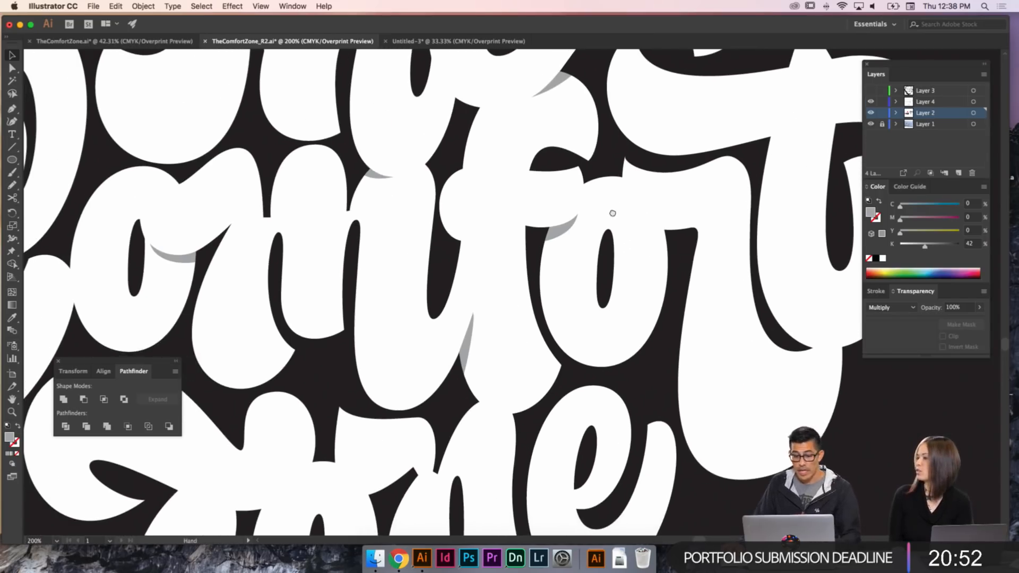
key("a")
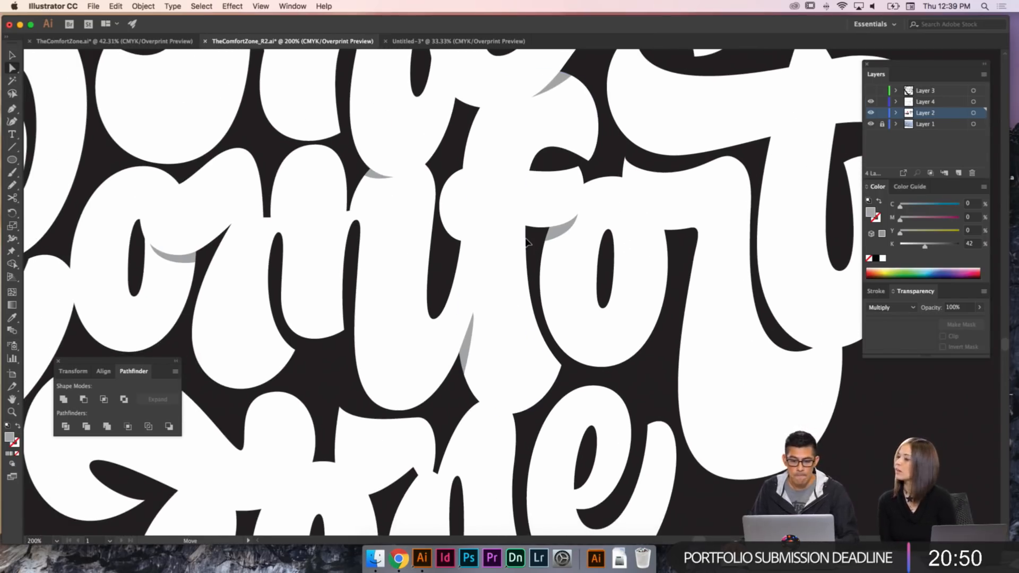
left_click(528, 238)
left_click(525, 228)
key("super+shift+a")
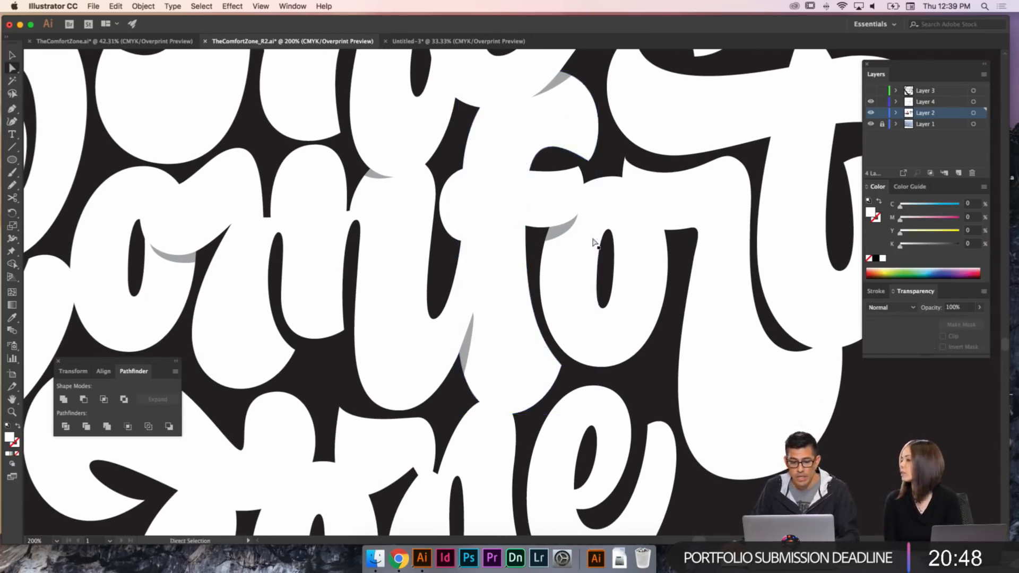
key("super+minus")
key("super+minus")
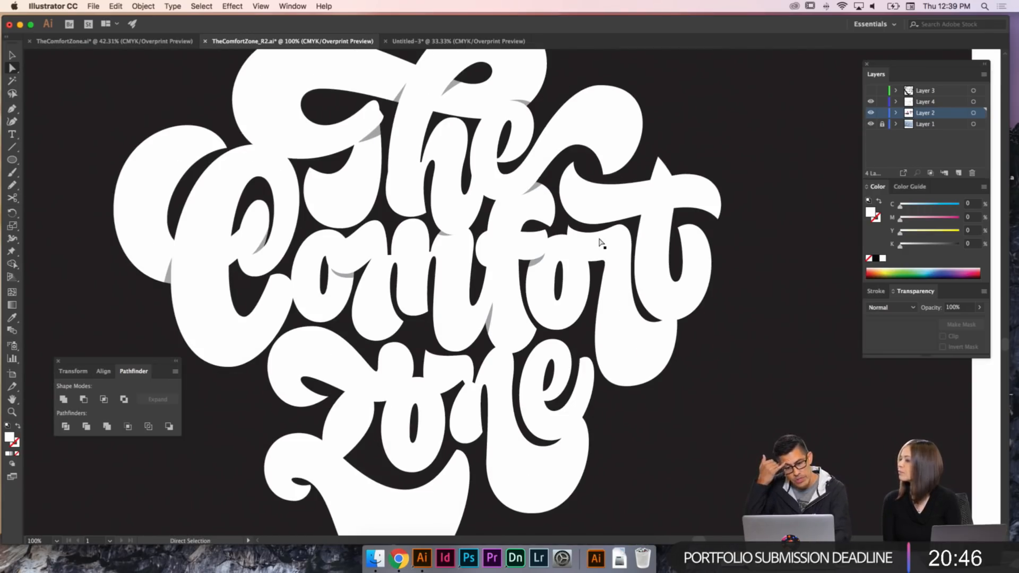
key("super+plus")
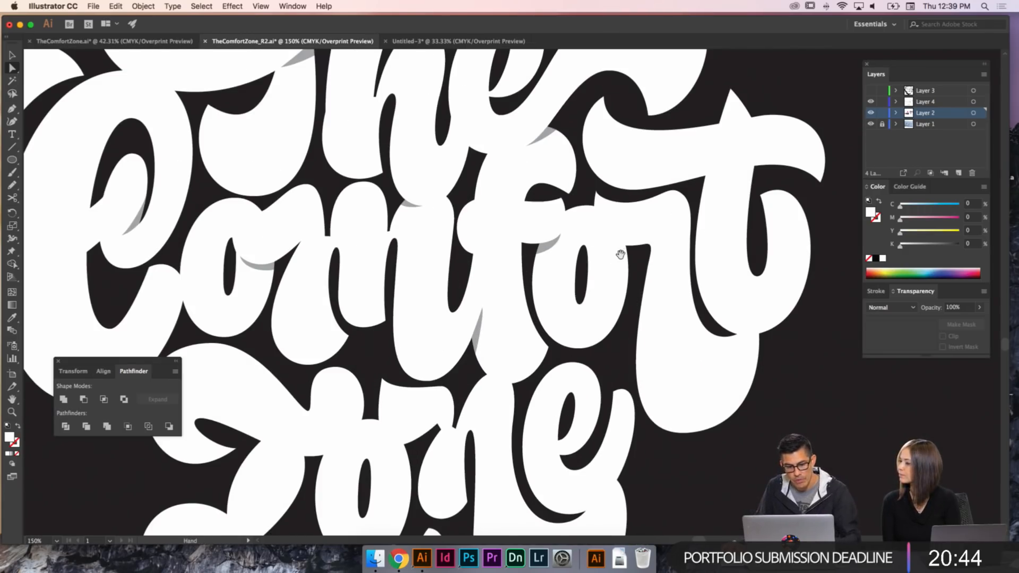
scroll(618, 265, "up", 2)
- Adjust the curve at the upper-left tip of the r in Comfort with the Anchor Point tool
key("p")
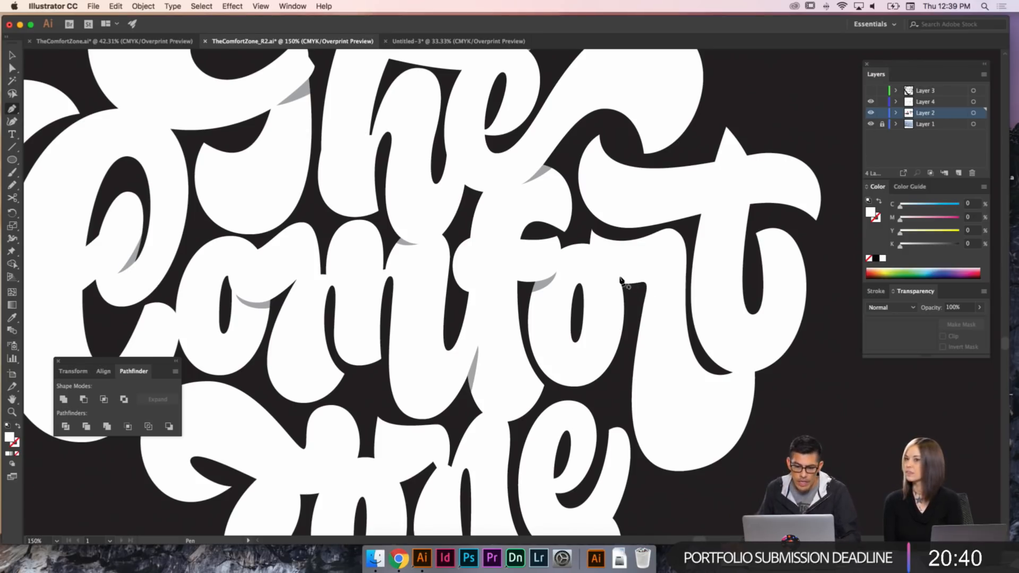
key("a")
left_click(592, 234)
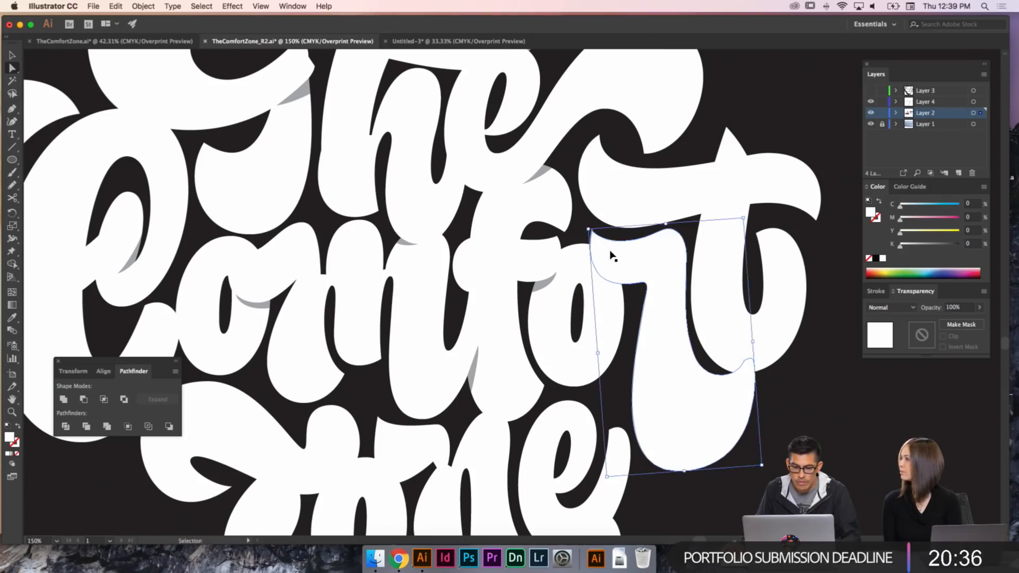
key("shift+c")
left_click_drag(592, 233, 599, 240)
key("super+shift+a")
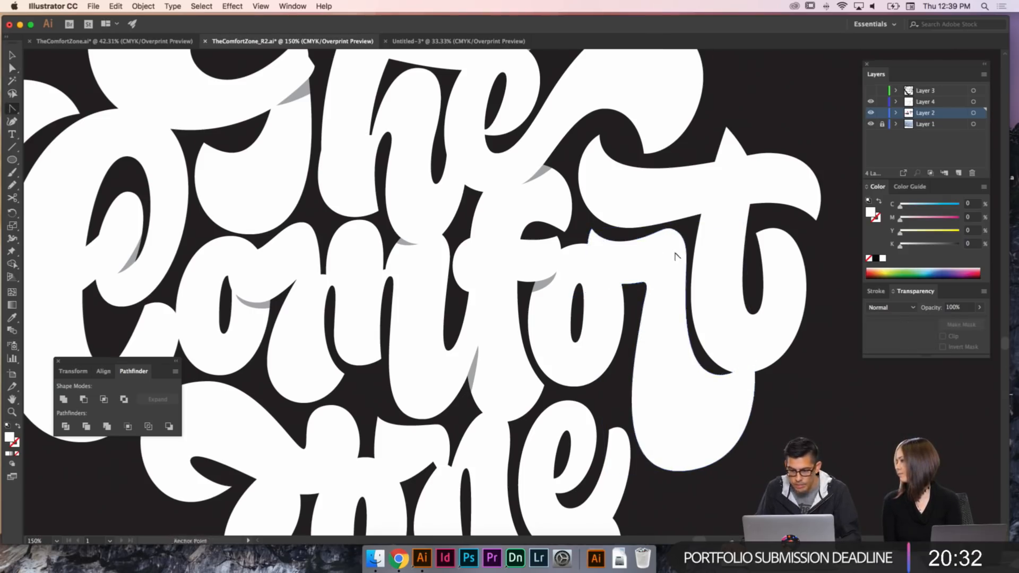
left_click_drag(663, 304, 725, 278)
key("a")
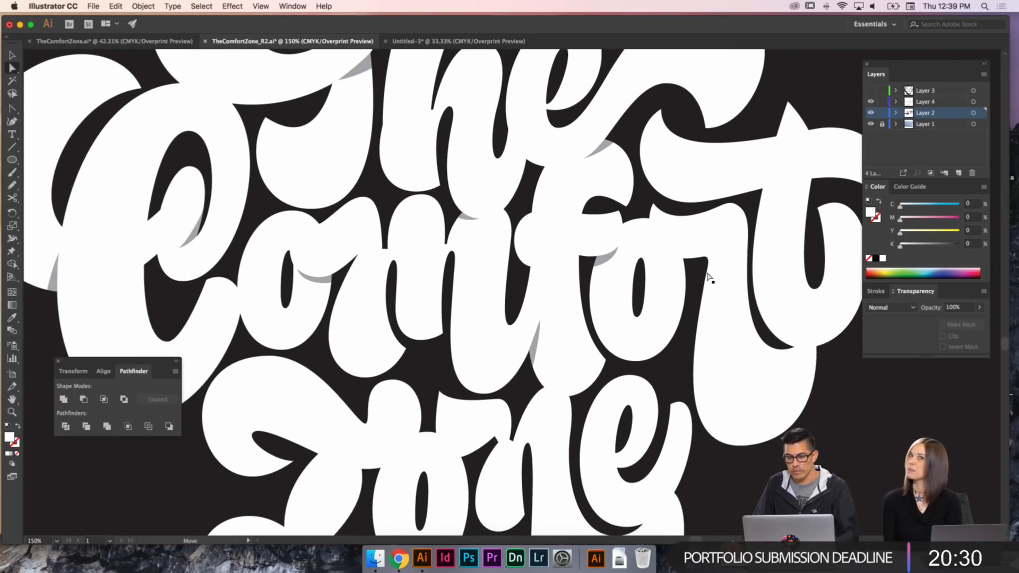
left_click(708, 274)
key("super+equal")
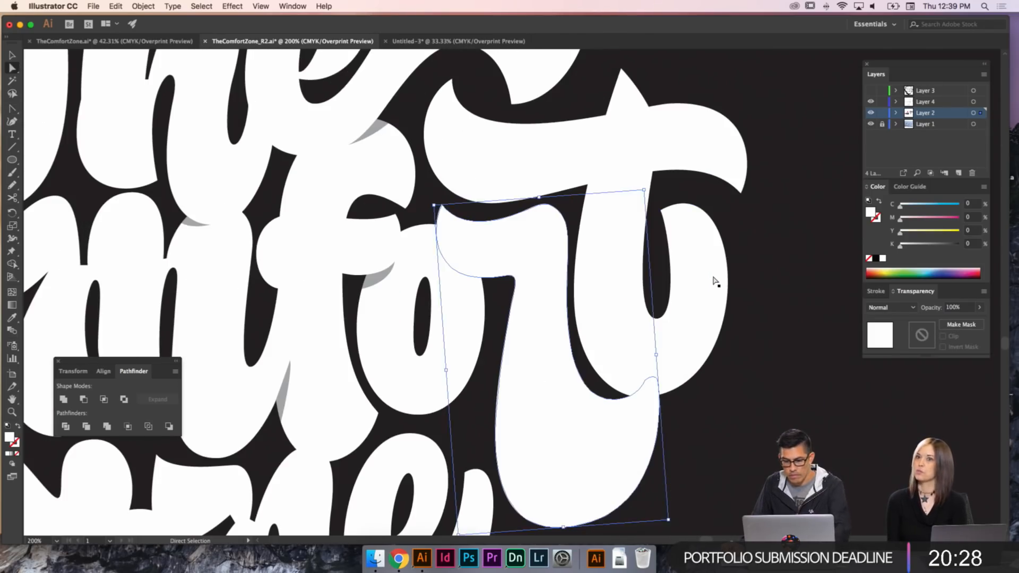
left_click_drag(527, 341, 625, 294)
key("super+shift+a")
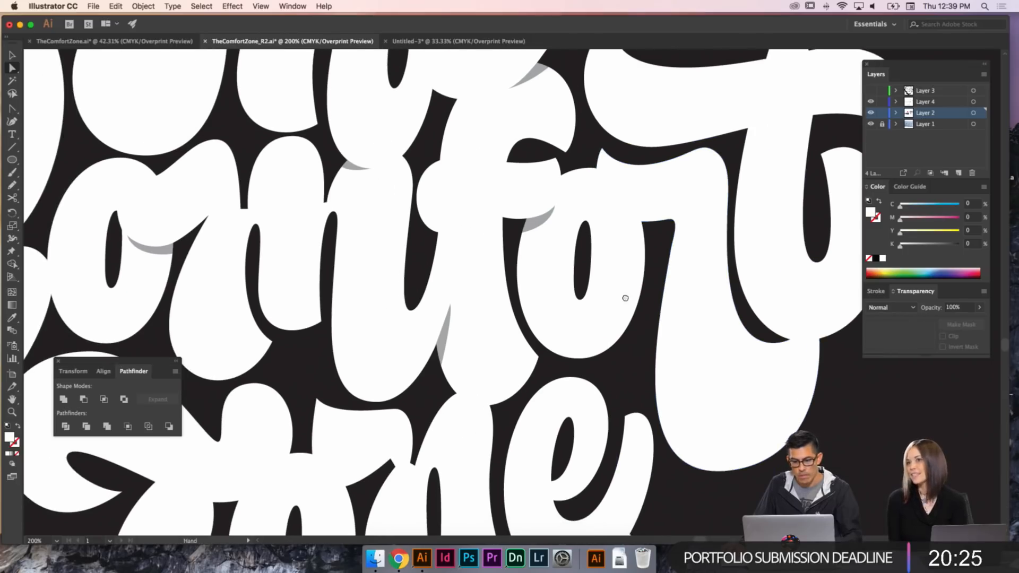
- Delete the two side anchor points from the counter of the second o in Comfort
left_click(581, 289)
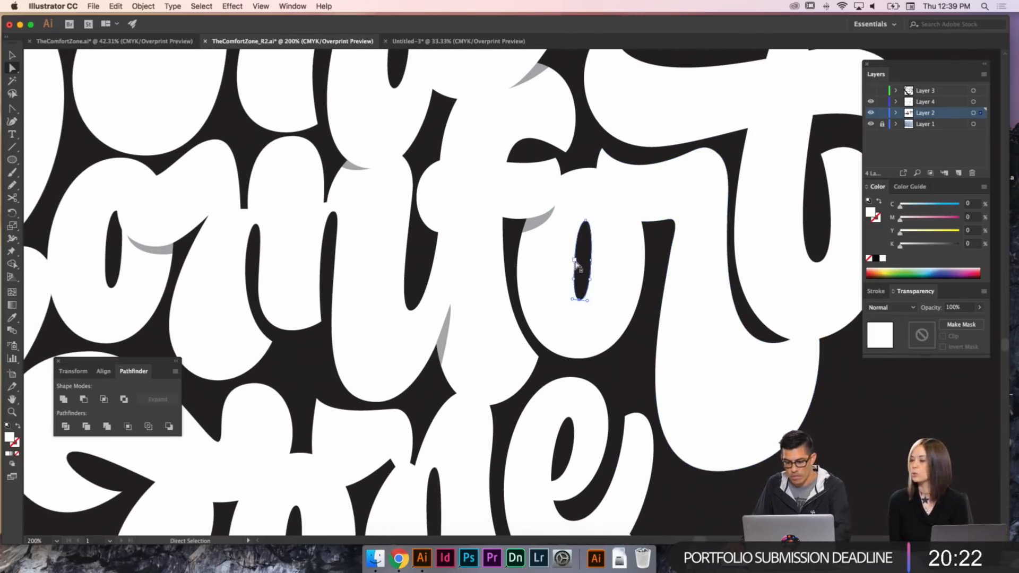
key("p")
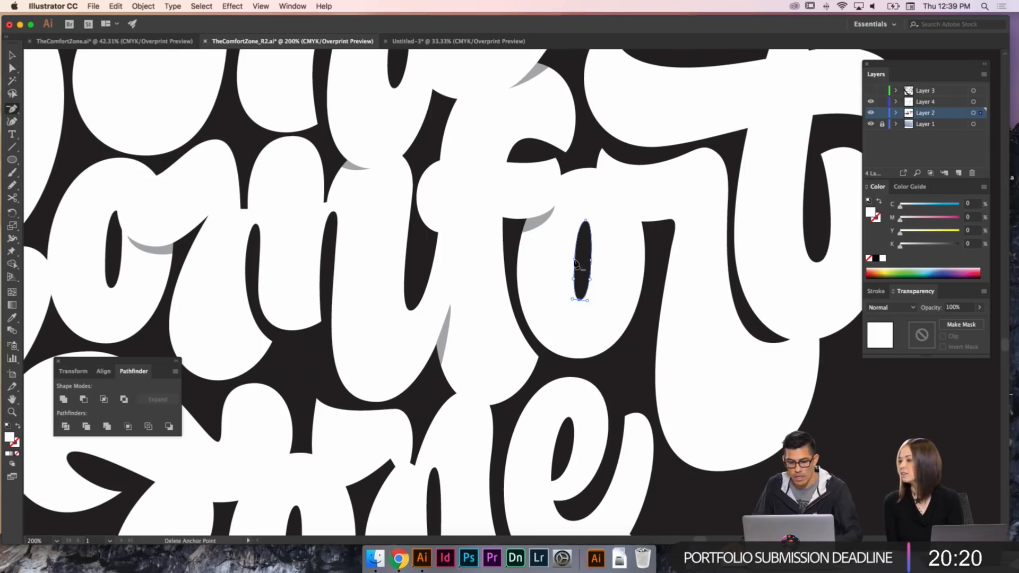
left_click(575, 260)
left_click(590, 260)
key("a")
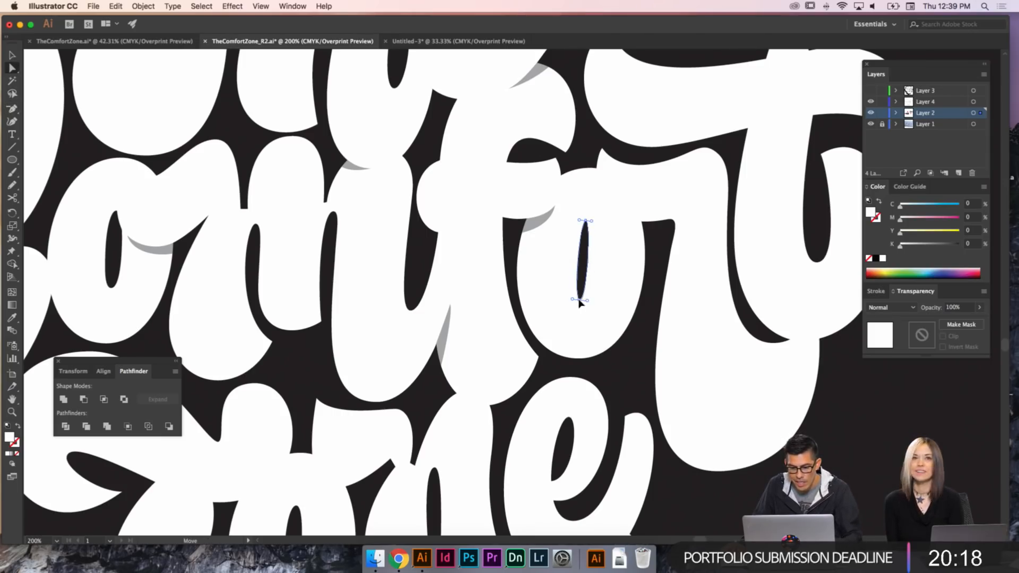
- Lengthen the handles at the top and bottom of the o's counter to widen it into a smooth oval
left_click_drag(580, 299, 583, 300)
left_click_drag(569, 304, 570, 302)
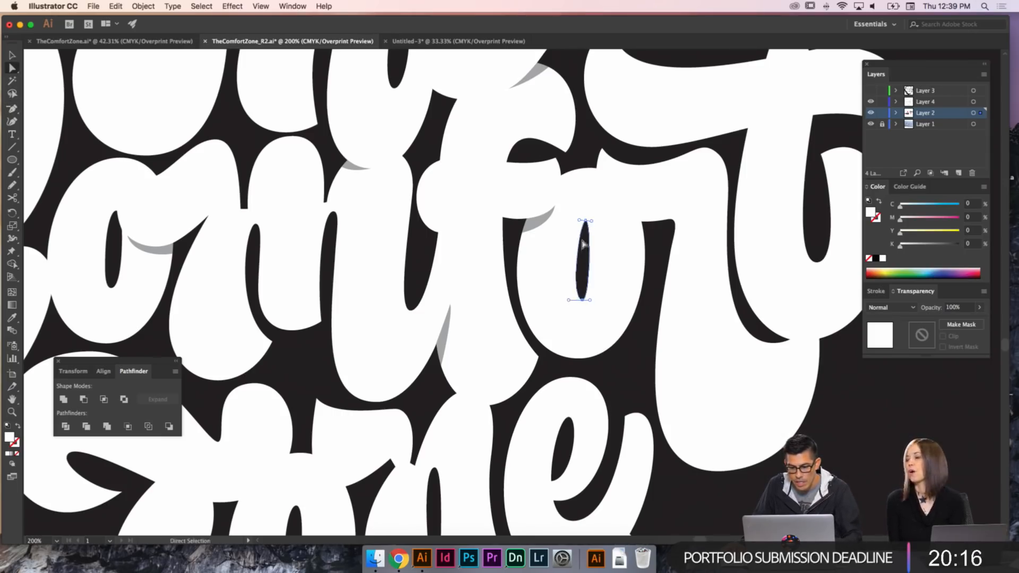
left_click_drag(582, 224, 596, 224)
left_click_drag(591, 301, 595, 300)
left_click_drag(596, 223, 601, 223)
left_click(648, 278, "super")
left_click_drag(636, 281, 686, 329)
left_click(652, 295)
key("super+shift+a")
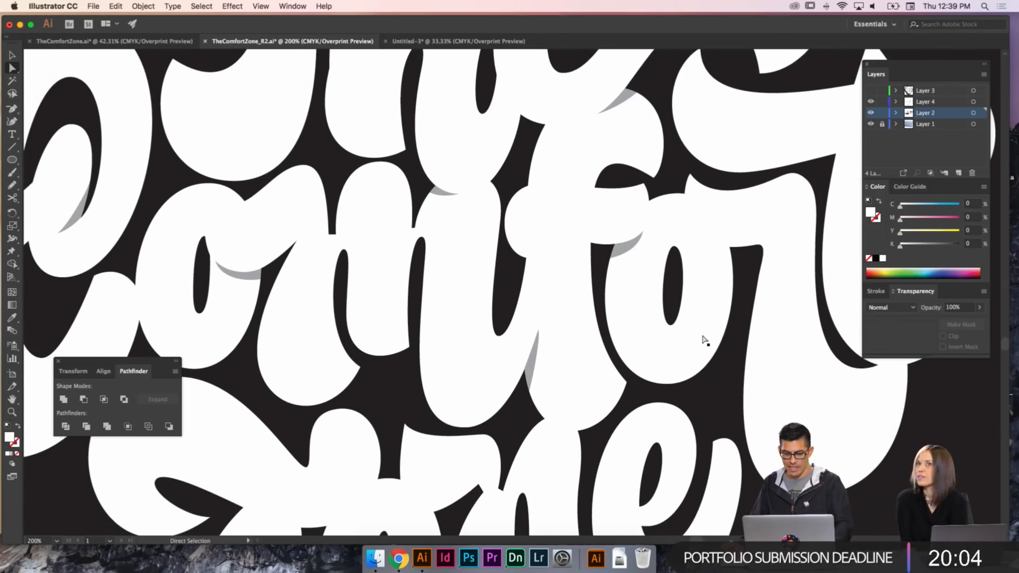
- Draw a closed crescent with the Pen tool along the upper-left edge of the f's crossbar in Comfort, overlapping the stem
key("p")
key("super+equal")
left_click_drag(618, 199, 605, 243)
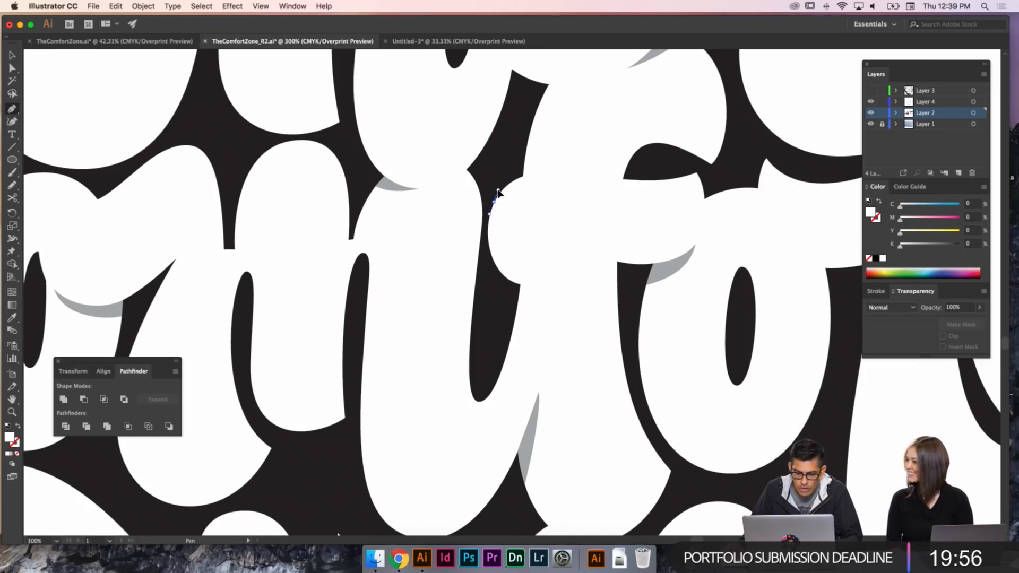
left_click_drag(551, 174, 589, 180)
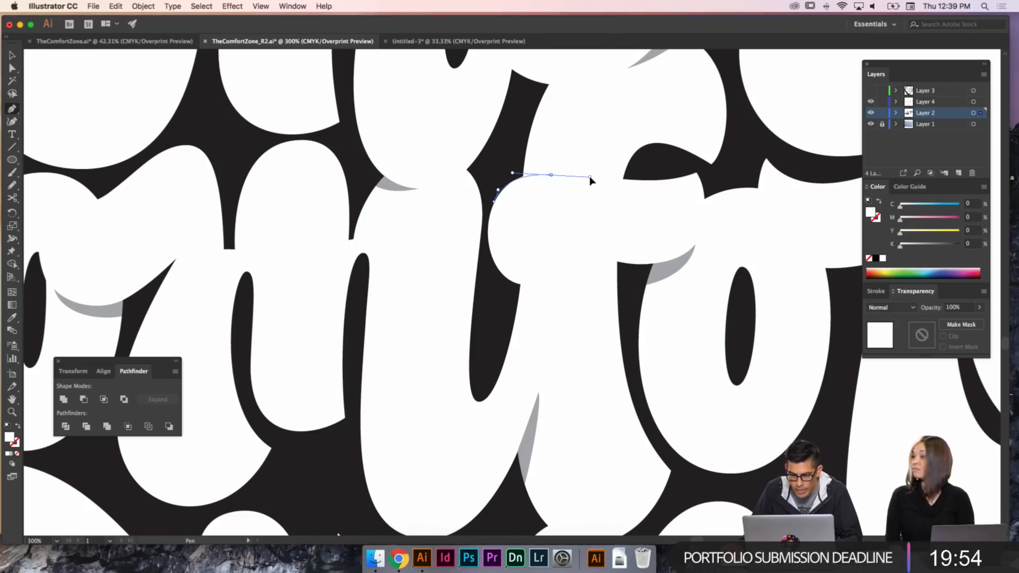
left_click(551, 175)
left_click(516, 160)
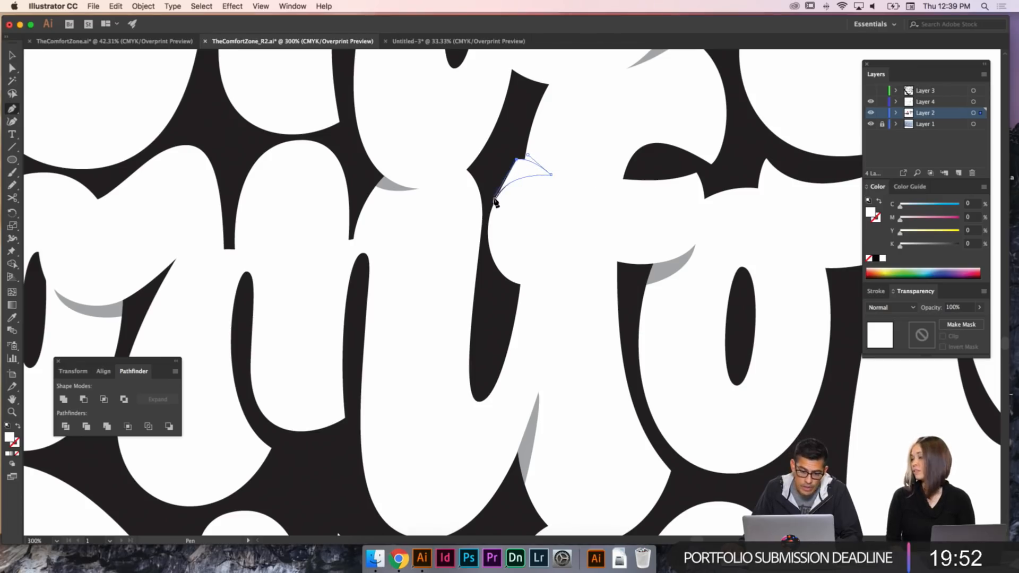
left_click_drag(484, 182, 487, 201)
left_click(494, 201)
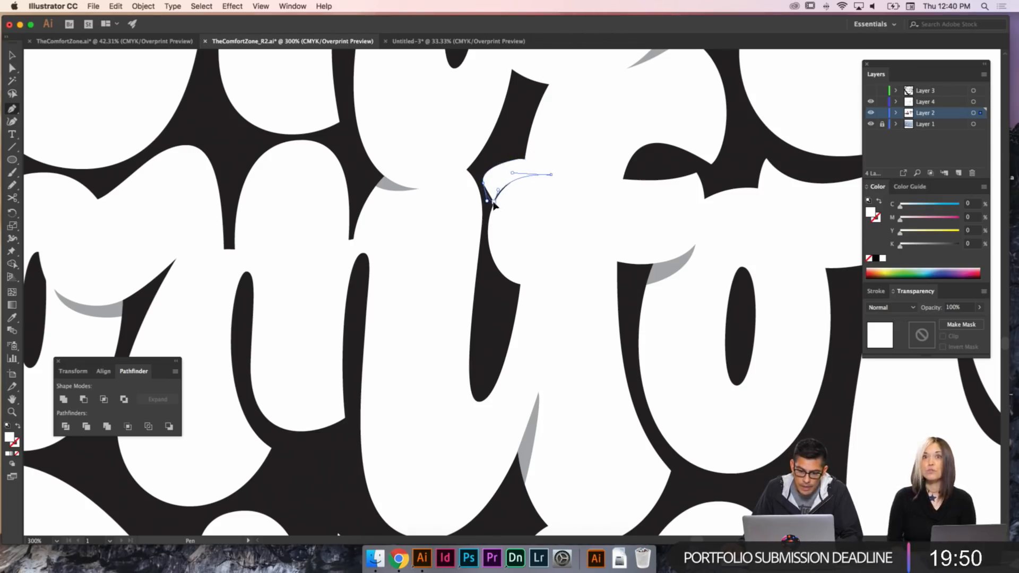
- Copy the grey Multiply fill from the shadow under the f's crossbar onto the new crescent with the Eyedropper
key("i")
left_click(670, 265)
key("a")
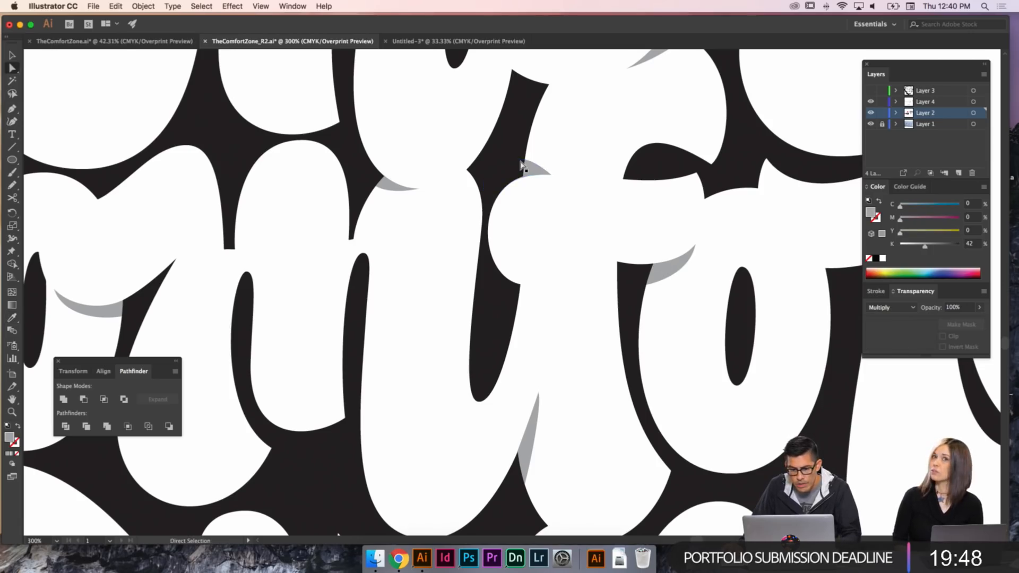
- Reshape the new crescent shadow by adjusting its upper curve and extending its tip further across the f's stem
left_click(520, 165)
mouse_move(517, 160)
left_mouse_down()
mouse_move(507, 154)
mouse_move(508, 163)
mouse_move(566, 177)
mouse_move(512, 167)
mouse_move(521, 165)
left_mouse_up()
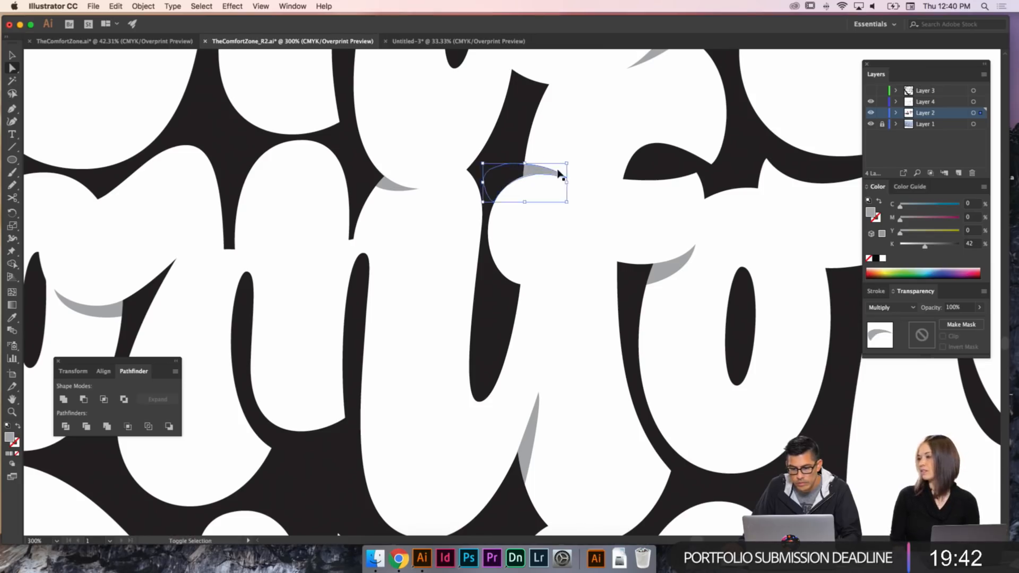
left_click(564, 171, "super")
left_click(521, 168)
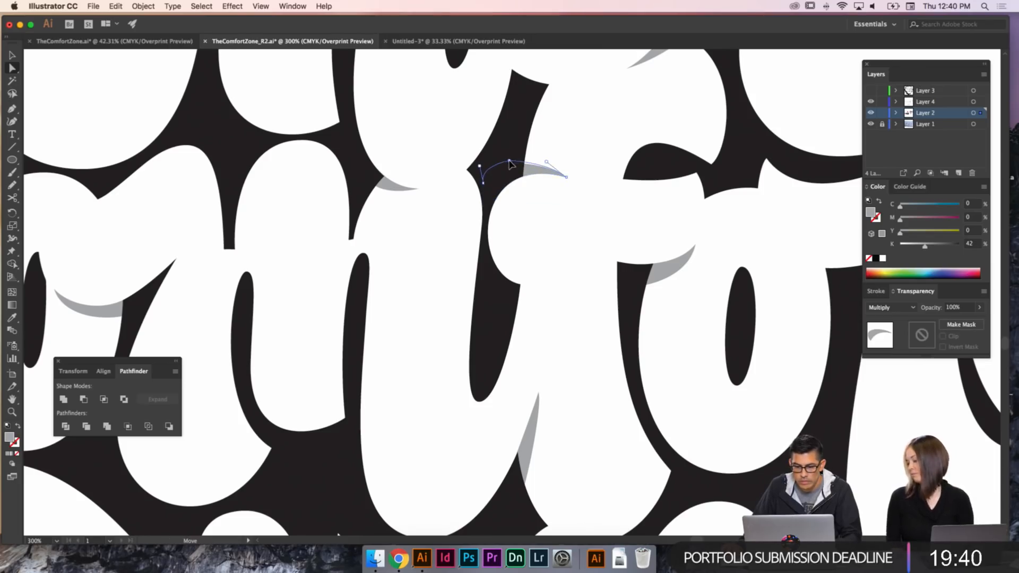
left_click(601, 192)
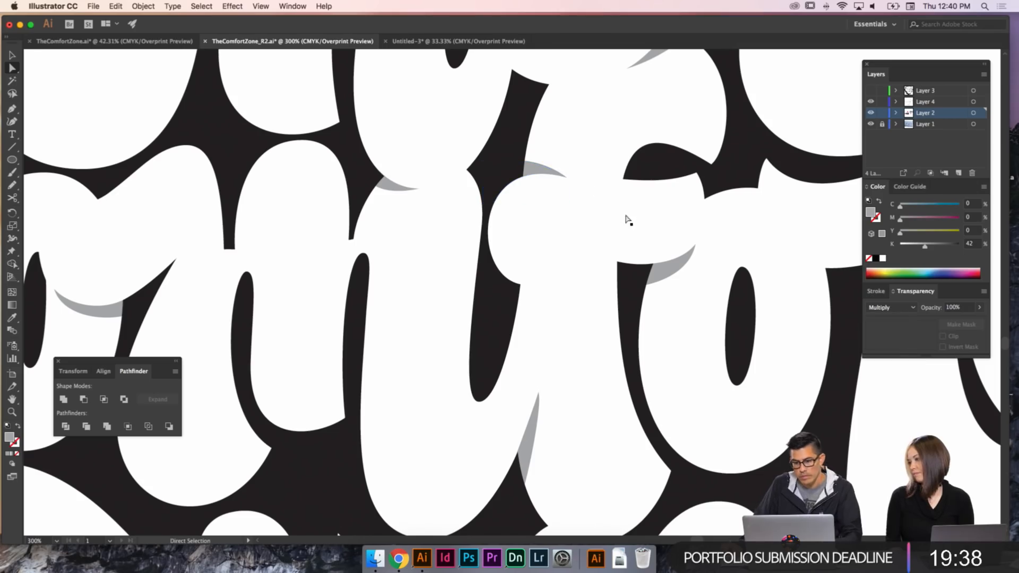
- Examine the shaded f and neighbouring letters in the context of the whole lettering and the earlier pink and black versions
key("super+minus")
key("super+minus")
key("super+minus")
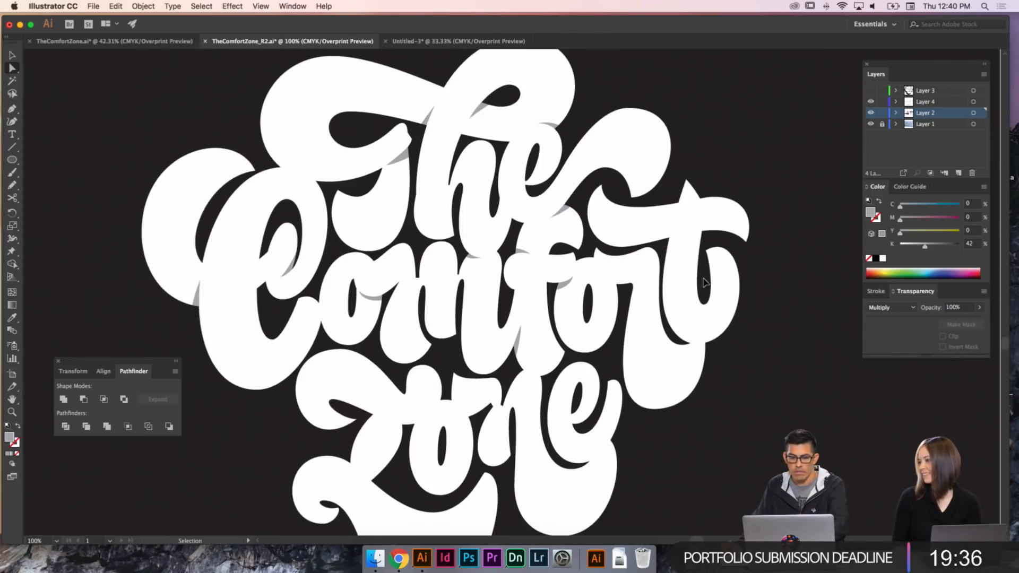
key("super+equal")
scroll(645, 266, "down", 2)
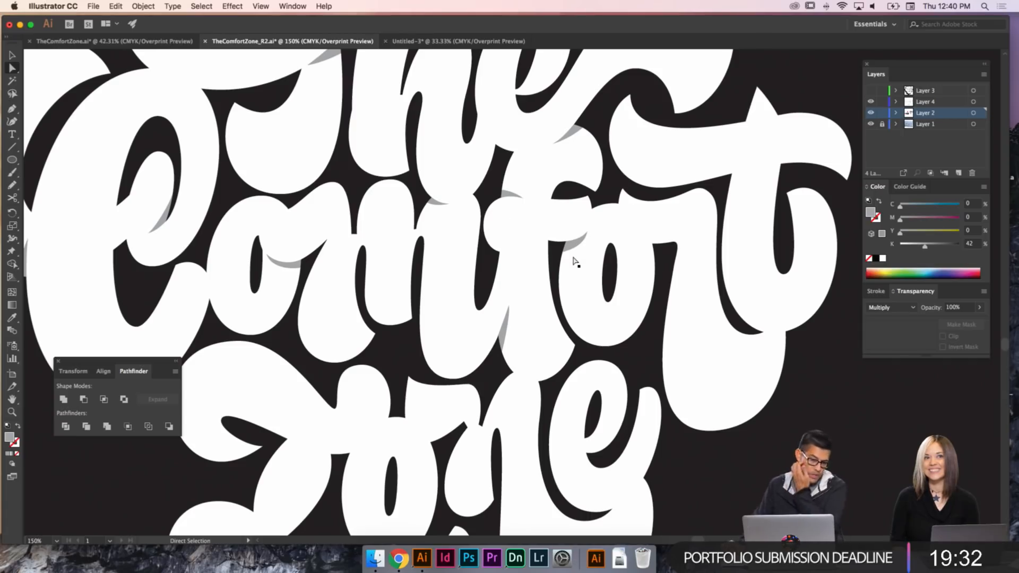
scroll(625, 298, "right", 3)
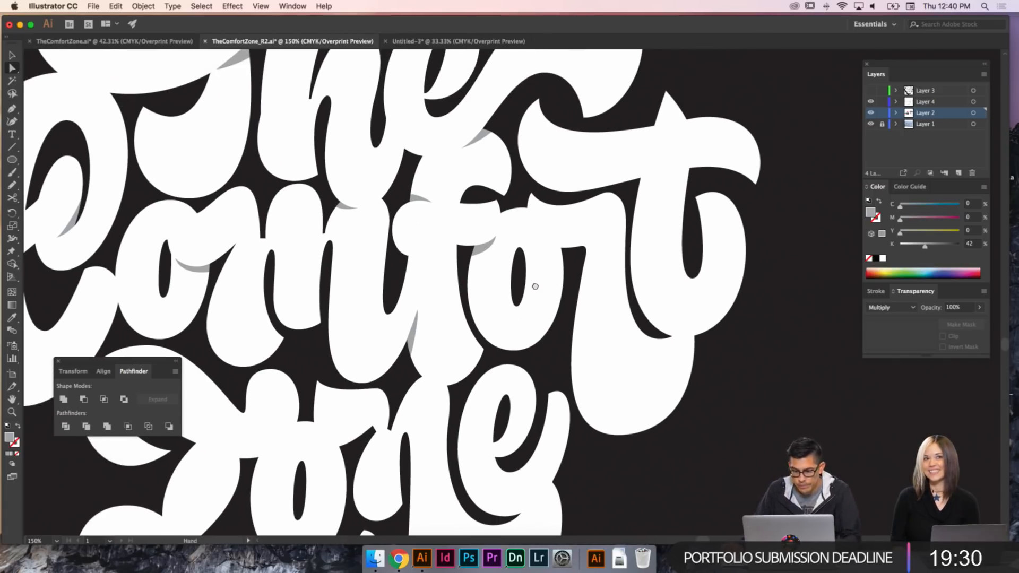
key("p")
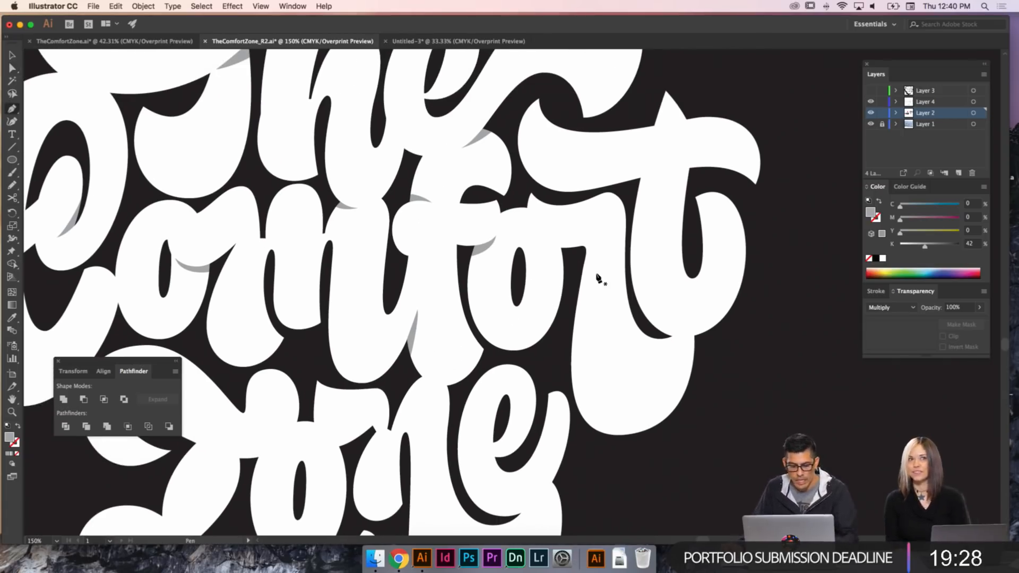
key("a")
left_click(585, 262)
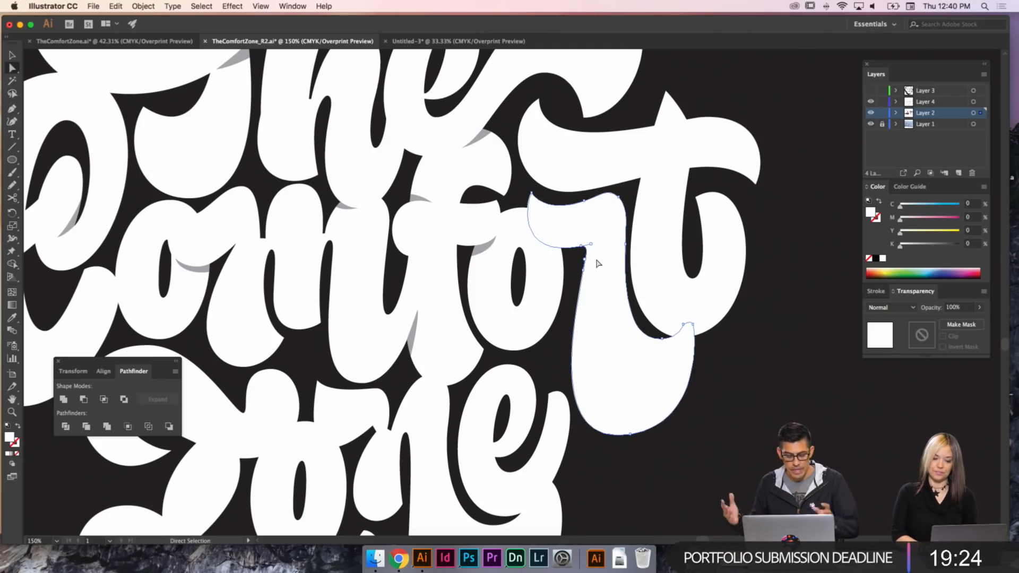
key("v")
left_click(558, 243)
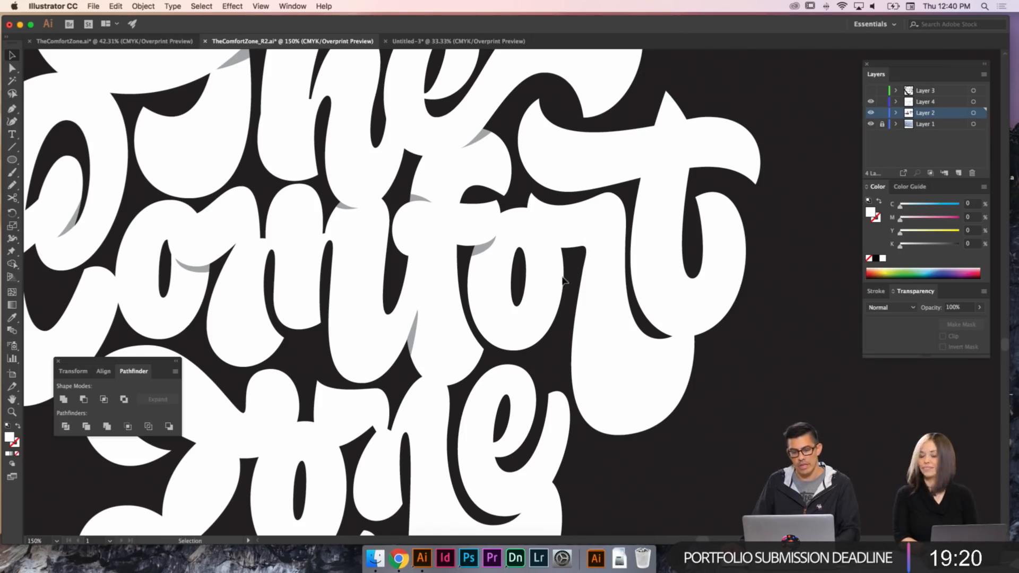
key("super+minus")
key("super+minus")
key("super+minus")
key("super+minus")
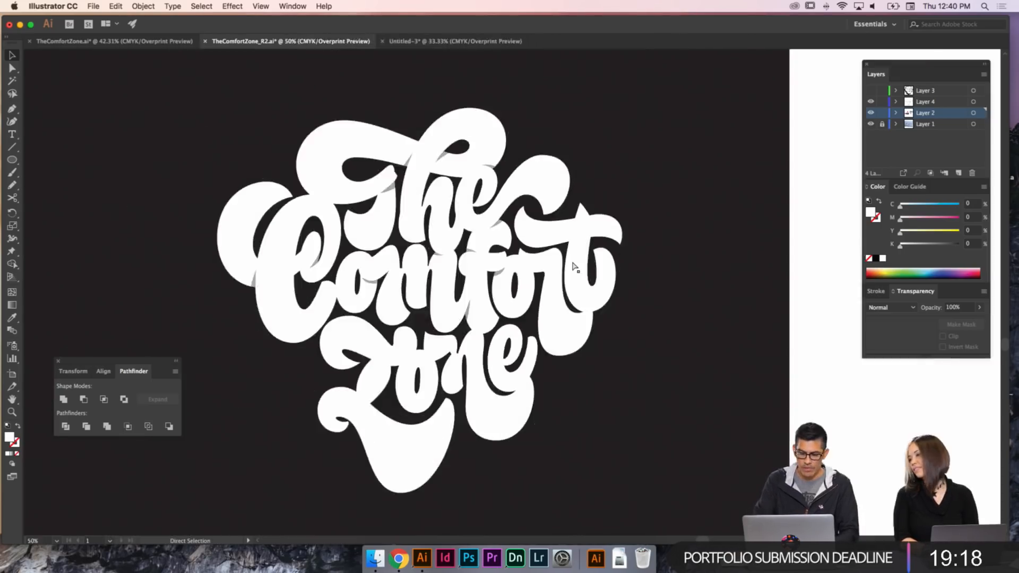
left_click_drag(82, 296, 260, 297)
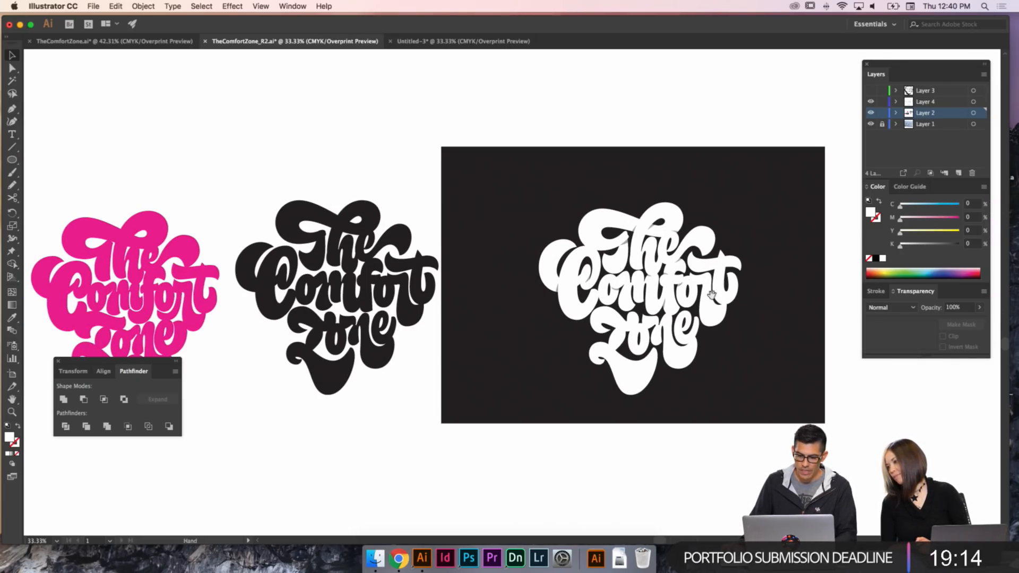
key("super+plus")
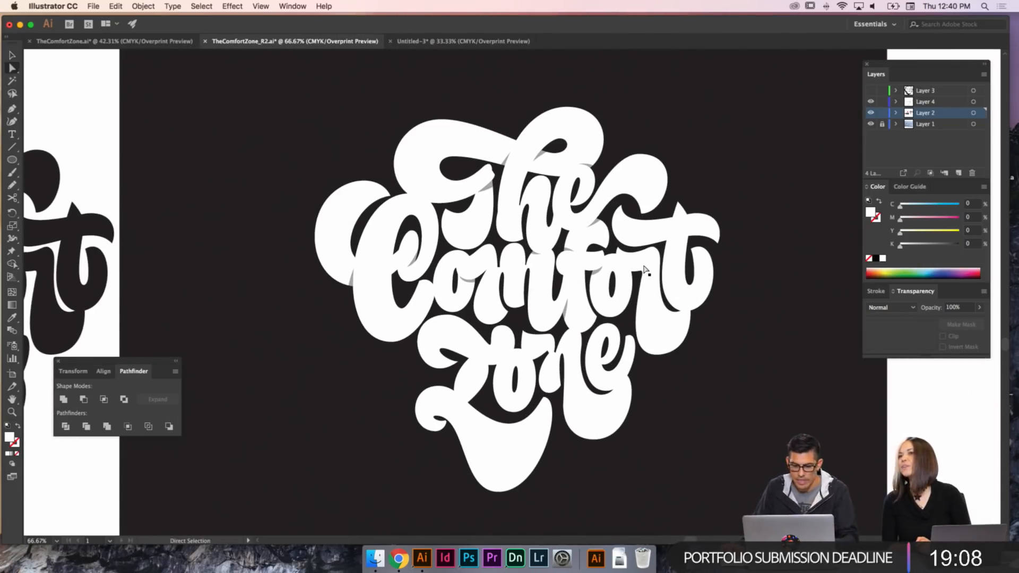
- Adjust the handle of the anchor point at the upper-left tip of the r in Comfort to refine its curve
key("z")
left_click_drag(720, 329, 597, 212)
key("a")
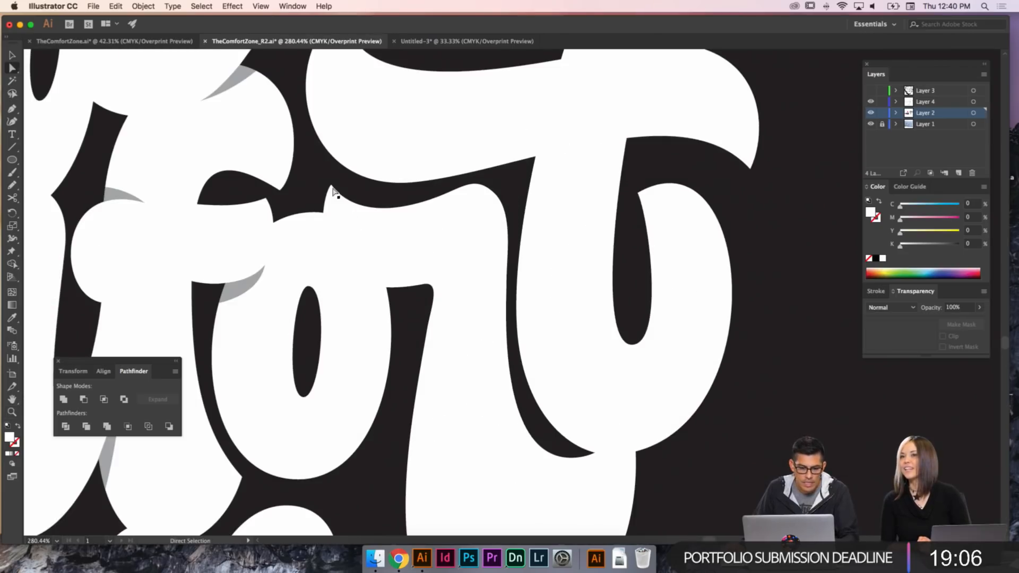
left_click_drag(332, 185, 457, 207)
key("super+shift+a")
left_click(385, 159)
left_click(384, 155)
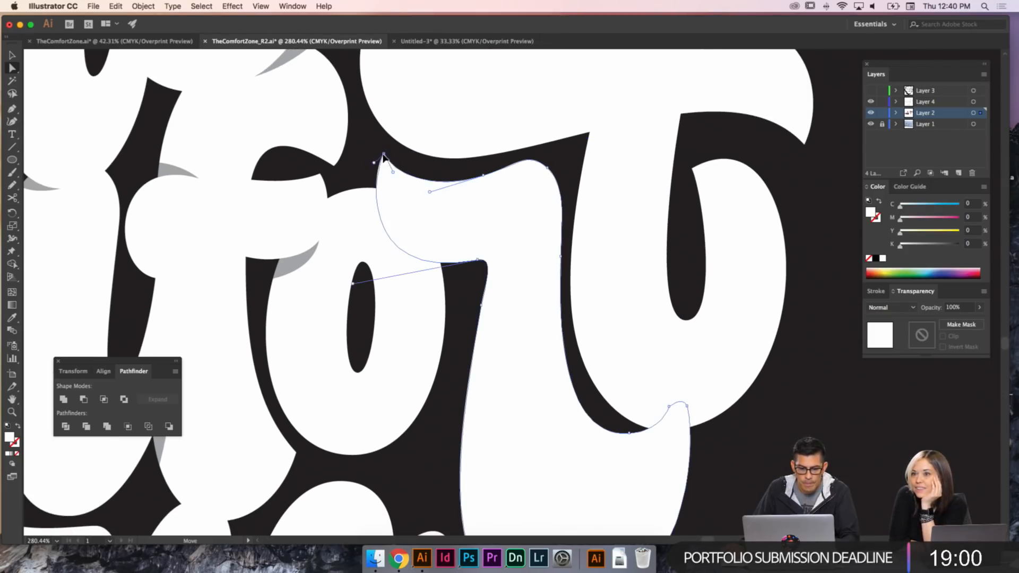
left_click_drag(372, 163, 359, 165)
key("super+shift+a")
- Refine the counter of the second o in Comfort by adjusting the curve at its top and bottom anchor points
left_click_drag(466, 285, 522, 250)
left_click(422, 227)
mouse_move(418, 226)
left_mouse_down()
mouse_move(439, 227)
mouse_move(403, 226)
left_mouse_up()
key("super+shift+a")
key("super+shift+a")
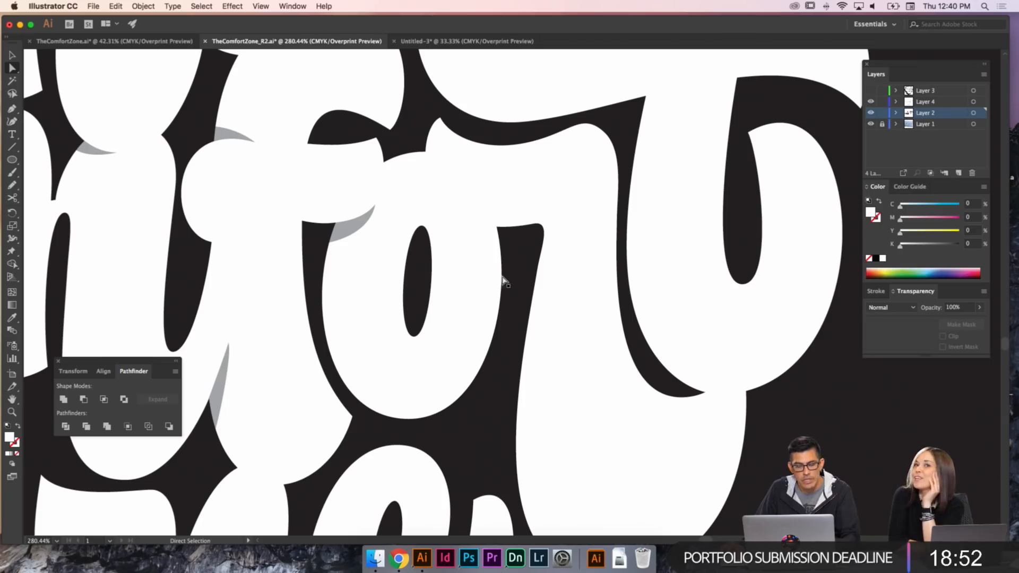
left_click_drag(414, 337, 437, 341)
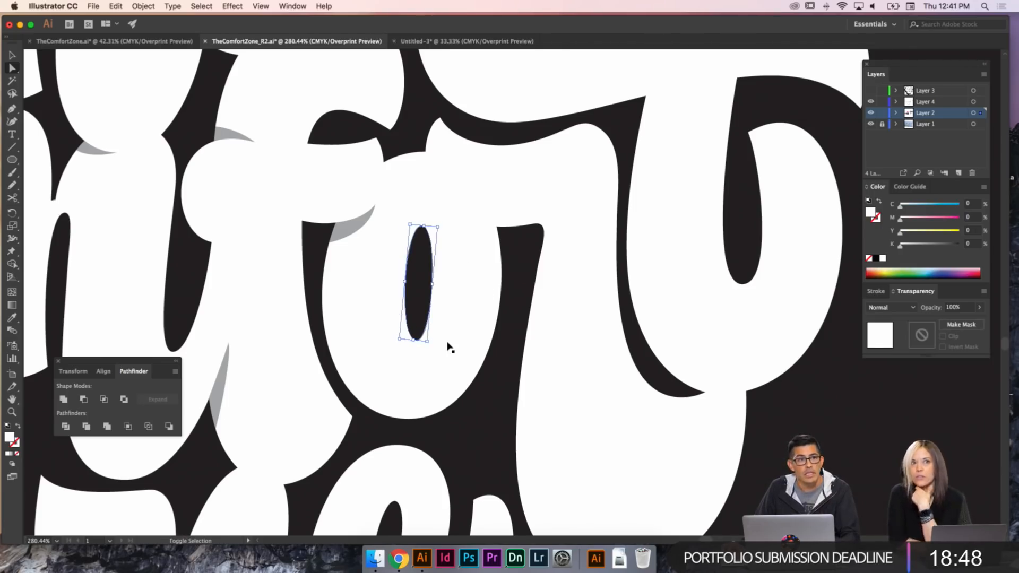
key("super+shift+a")
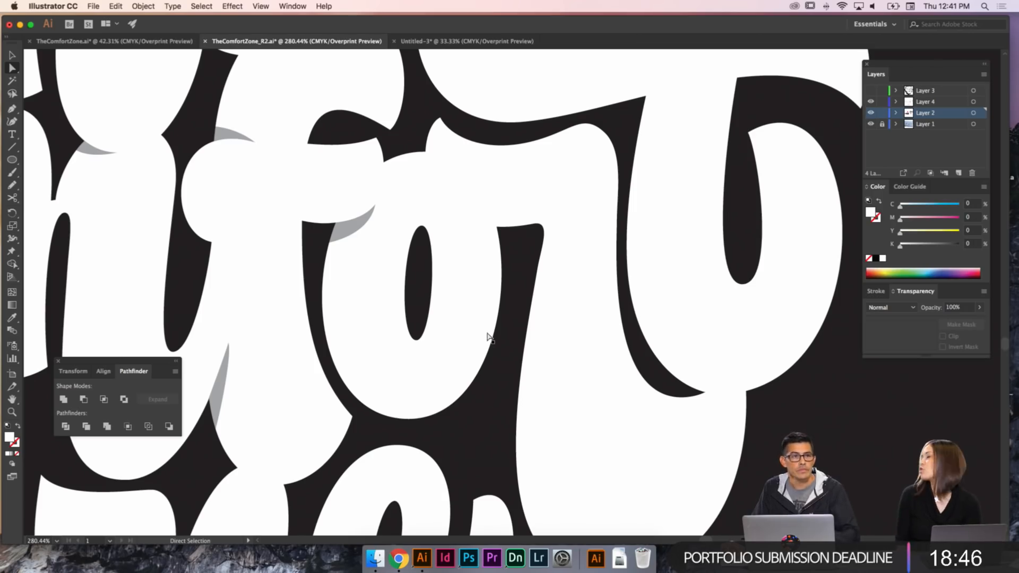
- Level the handles at the base of the second o's outer contour in Comfort and shift its bottom anchor point slightly right
key("super+minus")
key("super+minus")
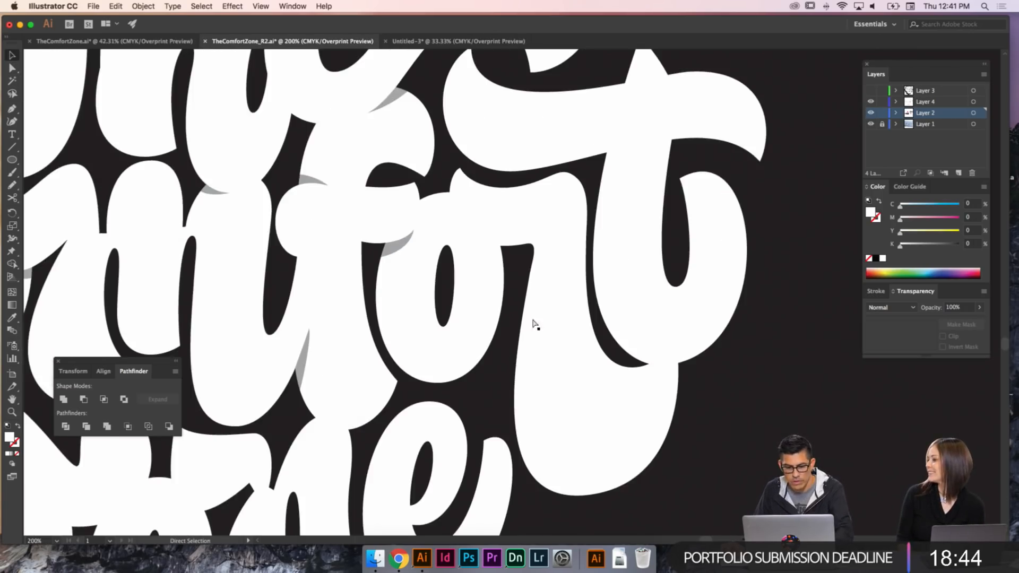
left_click_drag(506, 313, 568, 288)
key("a")
left_click(522, 336)
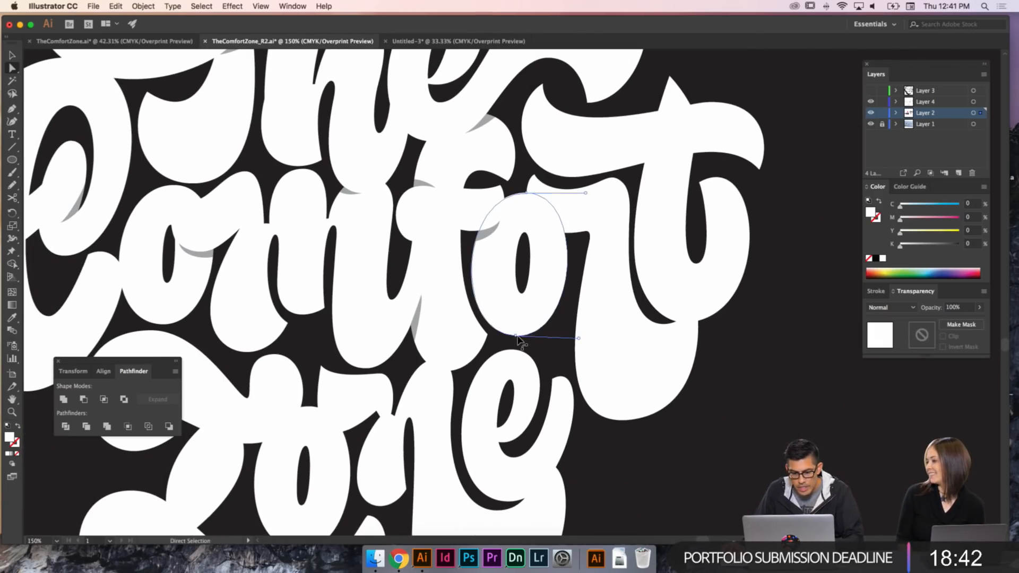
left_click(516, 335)
left_click_drag(578, 338, 580, 335)
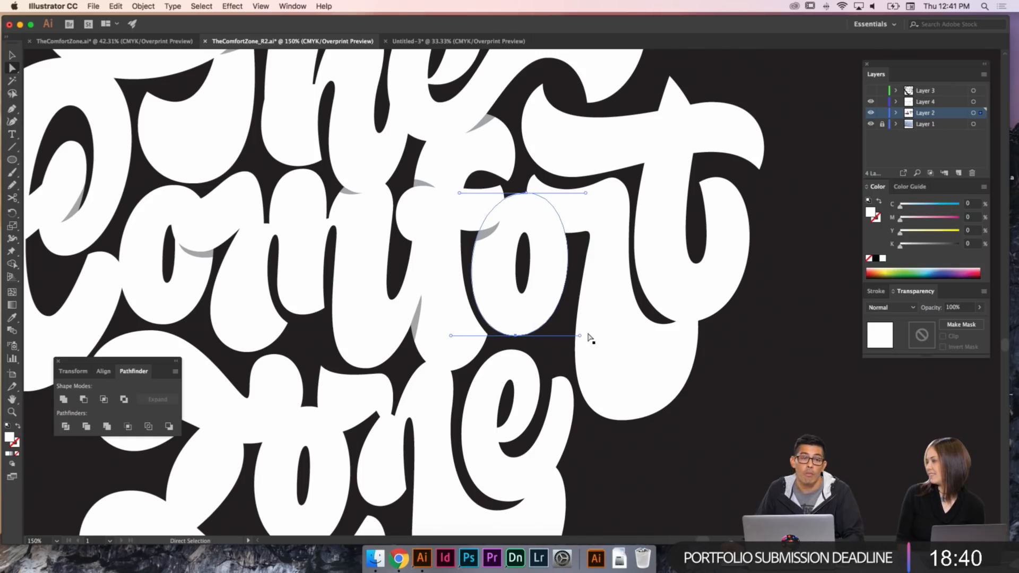
left_click(516, 338)
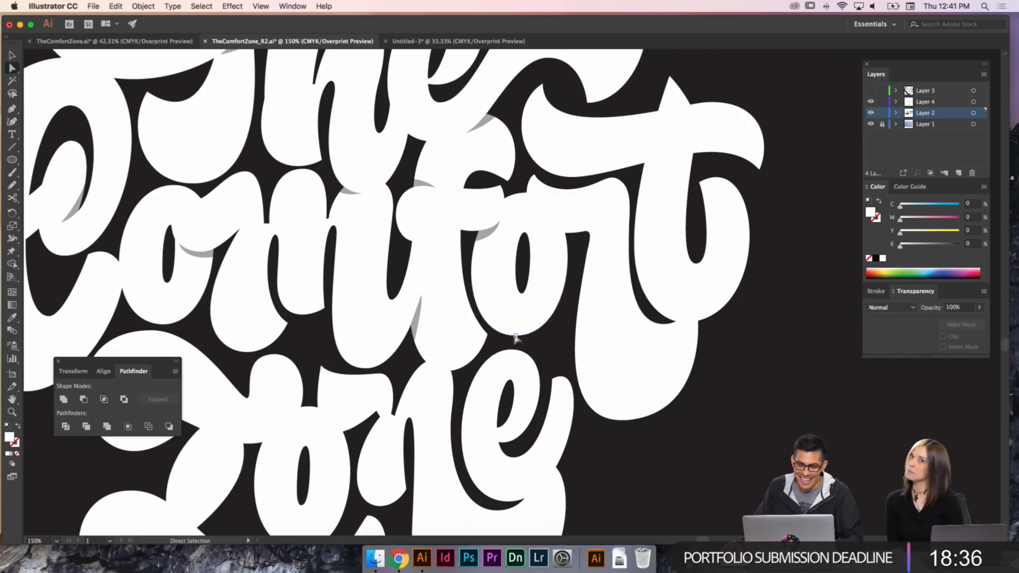
left_click(515, 335)
left_click_drag(515, 335, 519, 335)
key("super+shift+a")
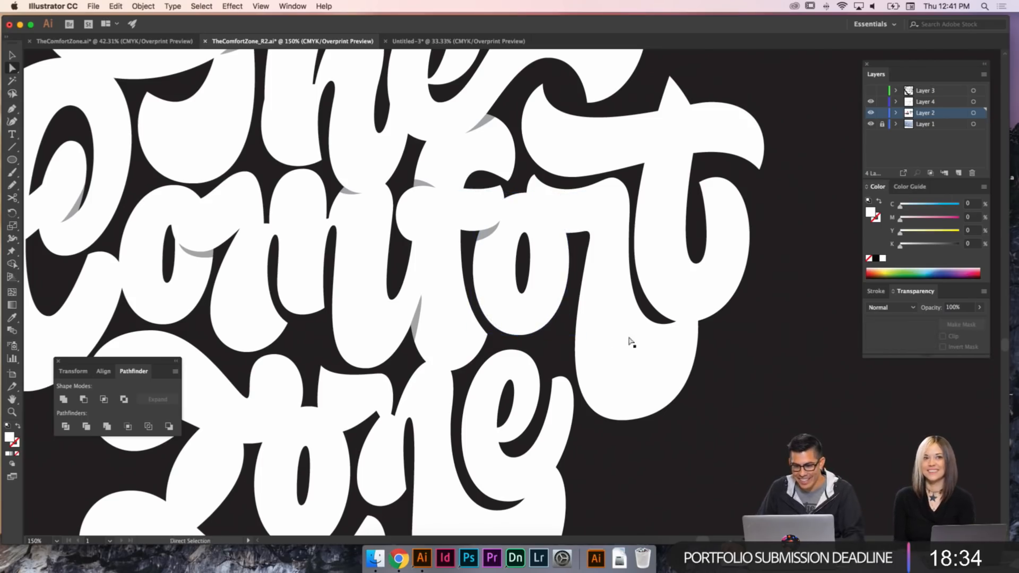
- Rotate the handles of the bottom anchor point of the r in Comfort to make them nearly horizontal
left_click_drag(644, 306, 640, 325)
key("p")
left_click_drag(691, 251, 664, 285)
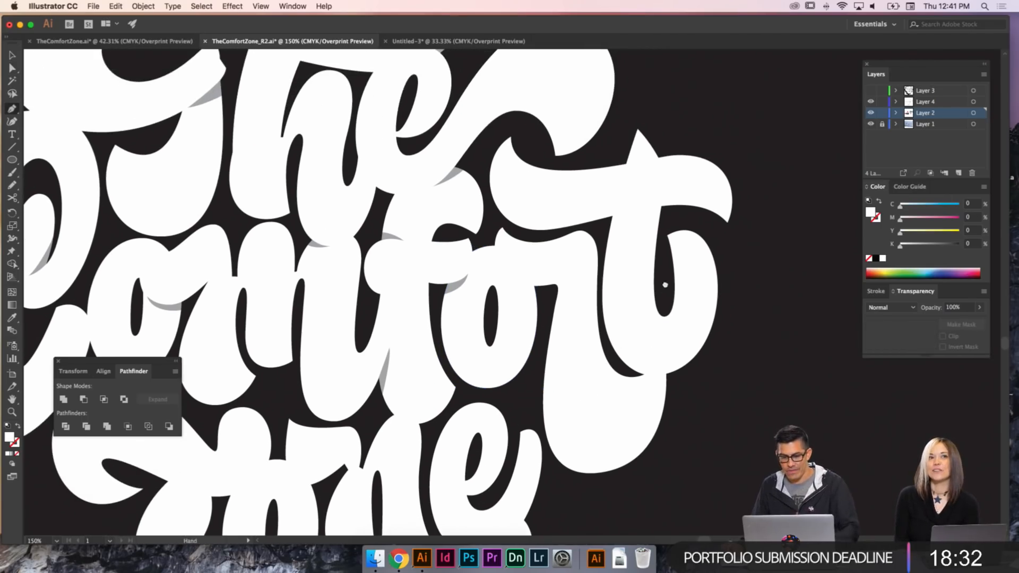
left_click_drag(629, 410, 646, 311)
key("a")
left_click(615, 374)
left_click(619, 374)
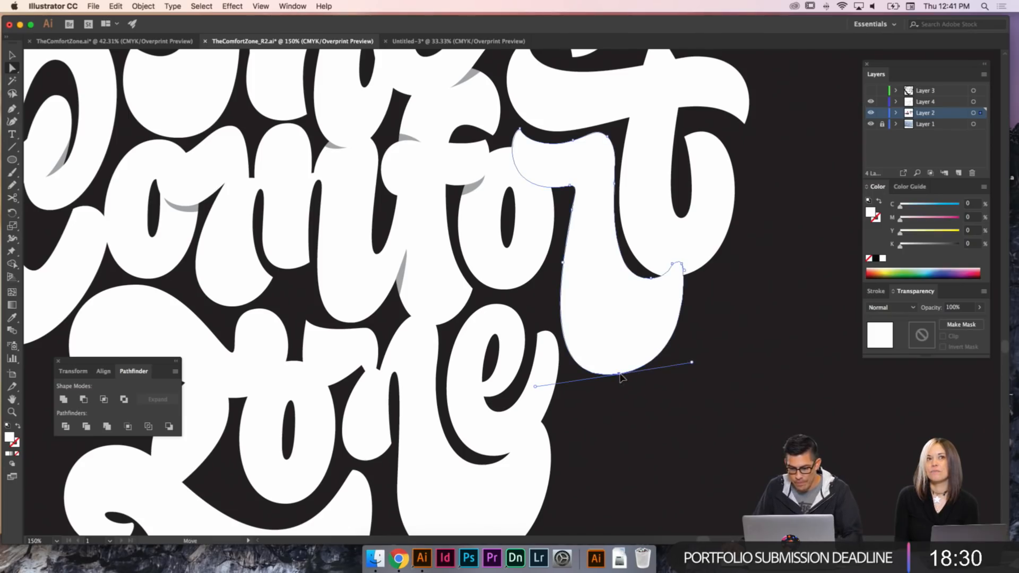
left_click_drag(692, 363, 690, 373)
left_click(603, 395)
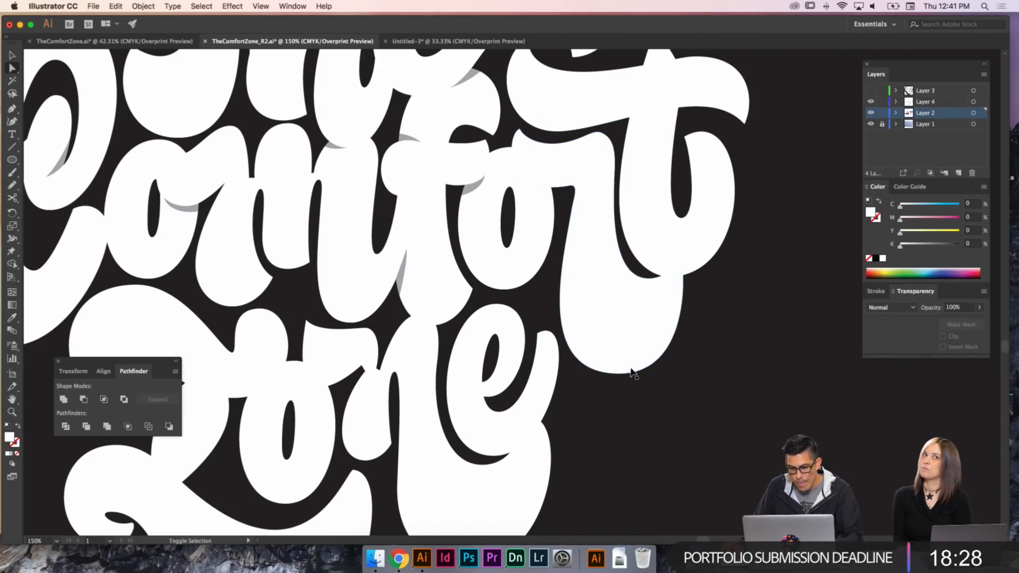
- Move the r's bottom anchor point slightly down and left, and set its handles horizontal to round the base
left_click(624, 373)
left_click_drag(620, 376, 539, 378)
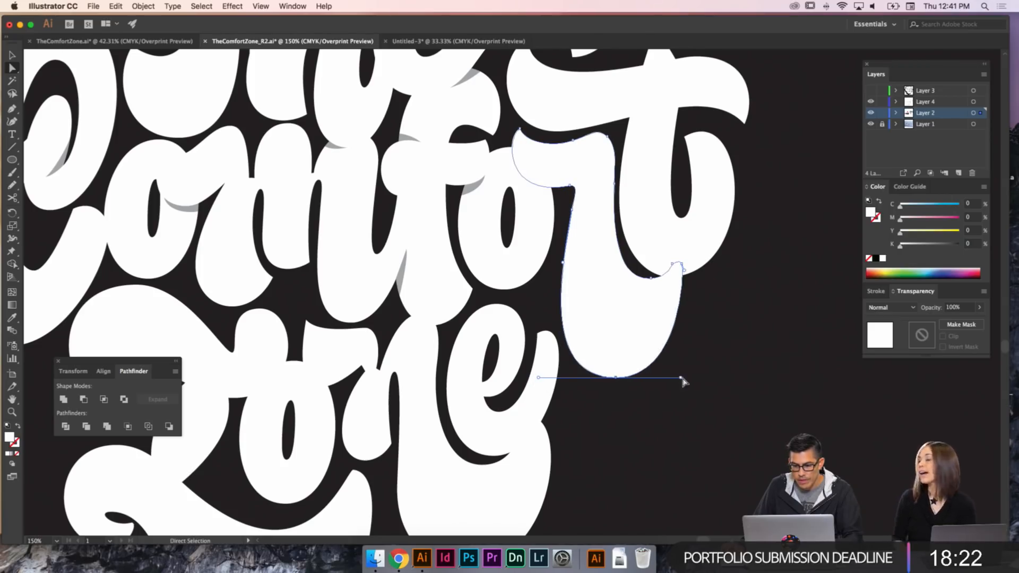
left_click(682, 351)
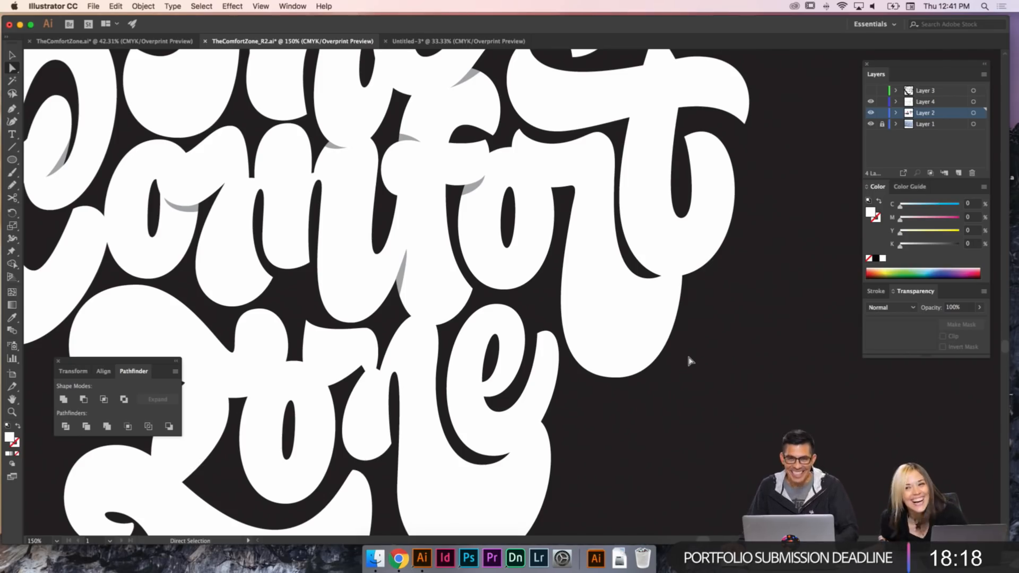
- Level the handles of the anchor point at the base of the r's inner curve, where it meets the t
key("z")
left_click(681, 294)
key("a")
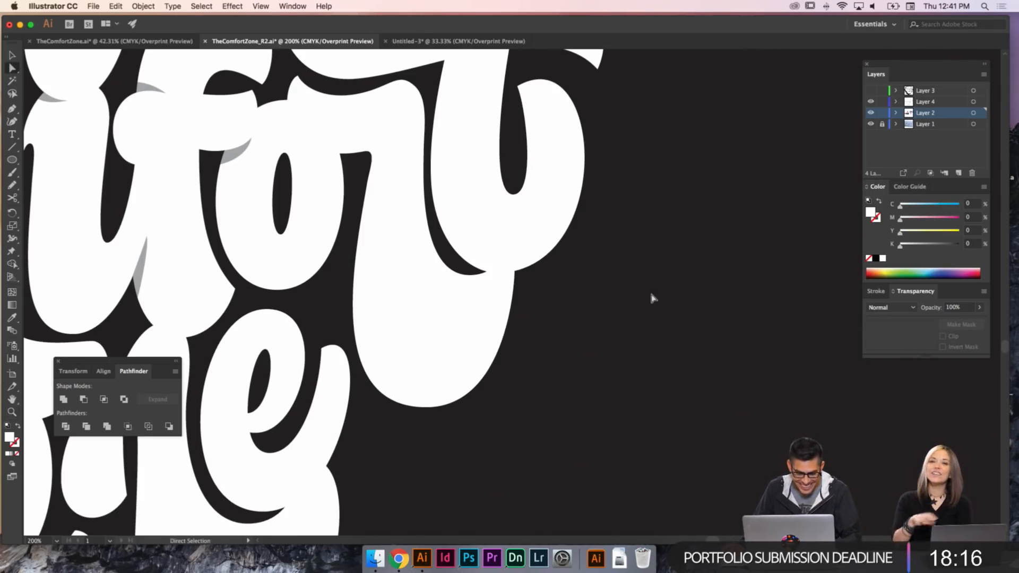
mouse_move(514, 281)
left_mouse_down()
mouse_move(521, 276)
mouse_move(524, 288)
left_mouse_up()
left_click(568, 330)
scroll(570, 332, "left", 6)
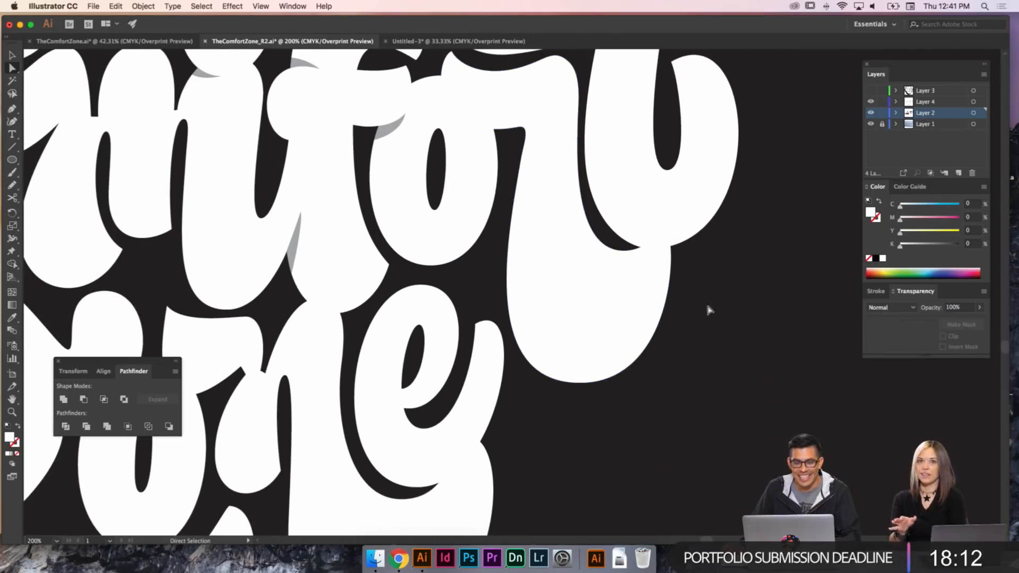
left_click(621, 257)
left_click(626, 251)
left_click(626, 252)
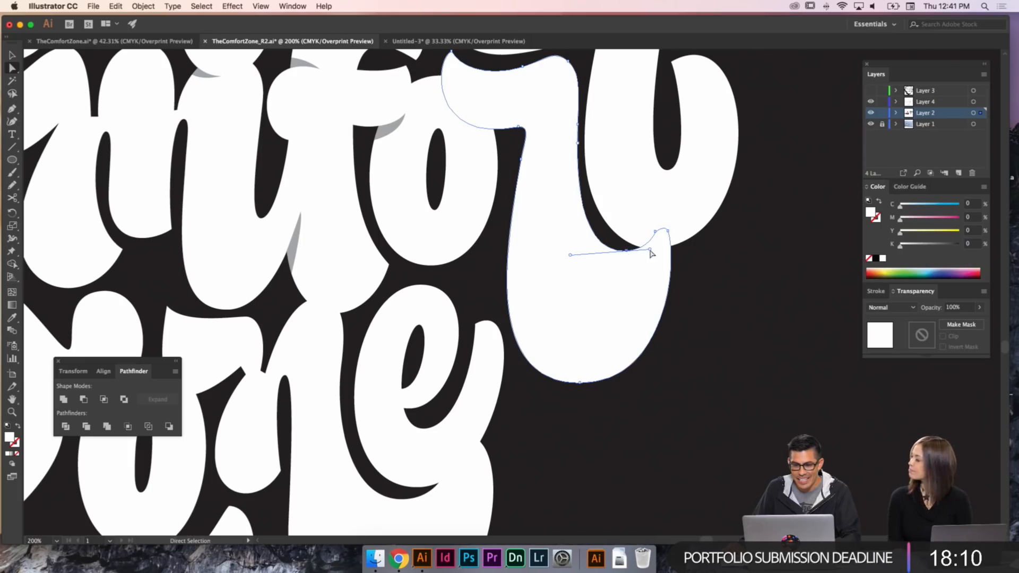
left_click_drag(650, 249, 650, 251)
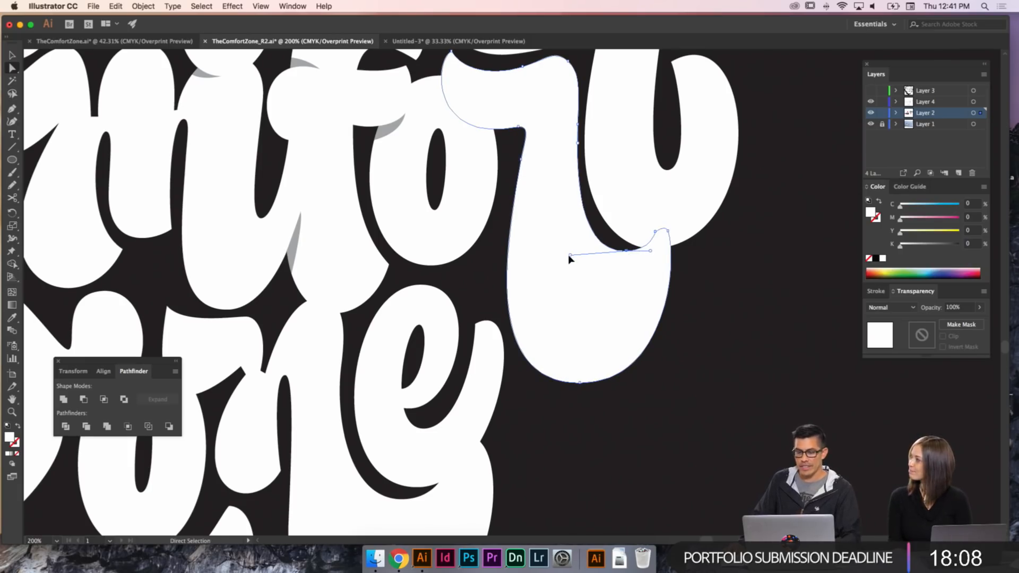
left_click_drag(568, 256, 571, 250)
key("super+z")
left_click(626, 251)
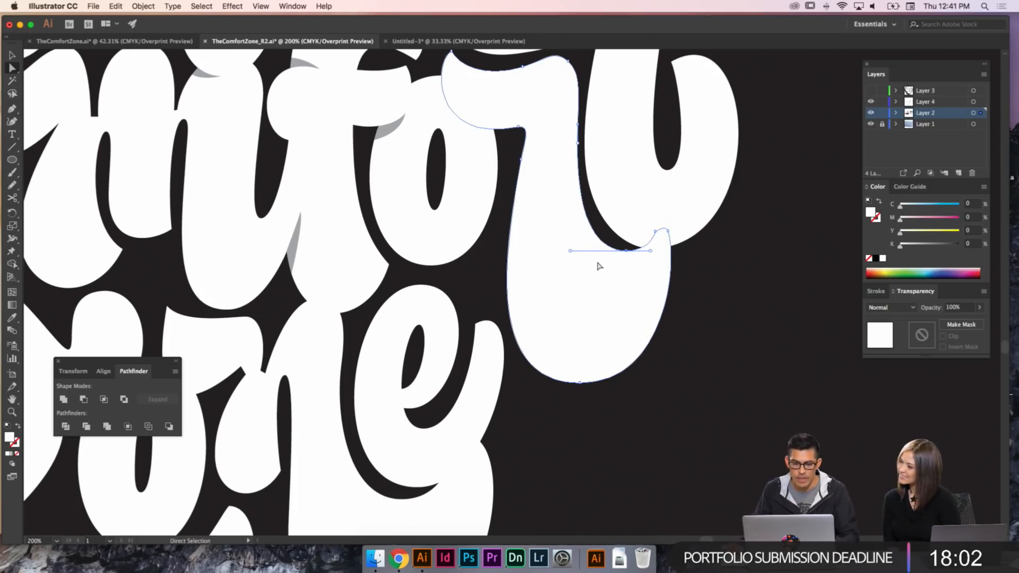
- Lower the r's inner-curve anchor point, shorten its handles and adjust the stem anchor above to deepen the gap beside the t
mouse_move(629, 255)
left_mouse_down()
mouse_move(627, 273)
mouse_move(639, 269)
left_mouse_up()
left_click_drag(568, 269, 578, 269)
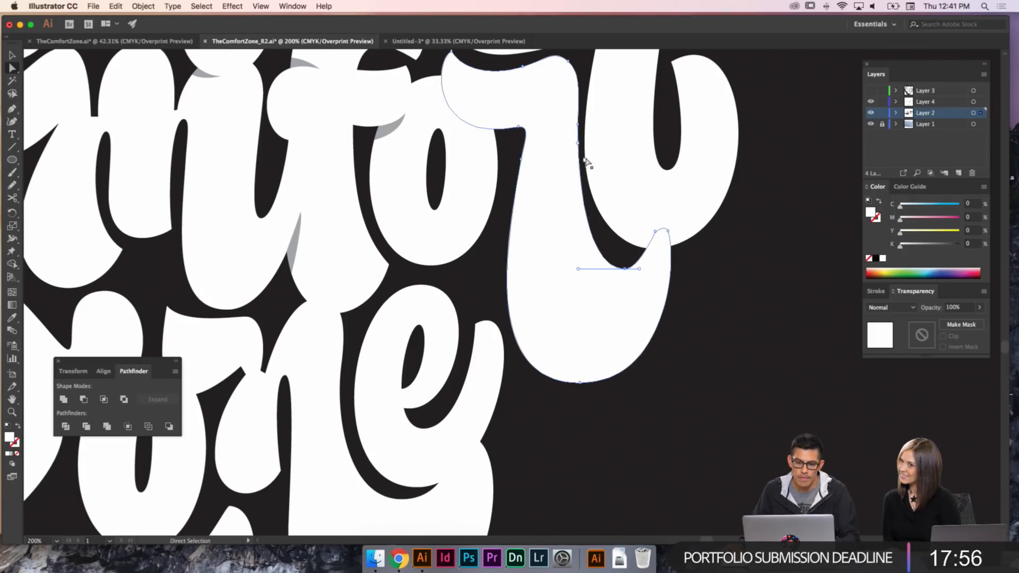
left_click_drag(579, 148, 577, 173)
left_click(608, 228)
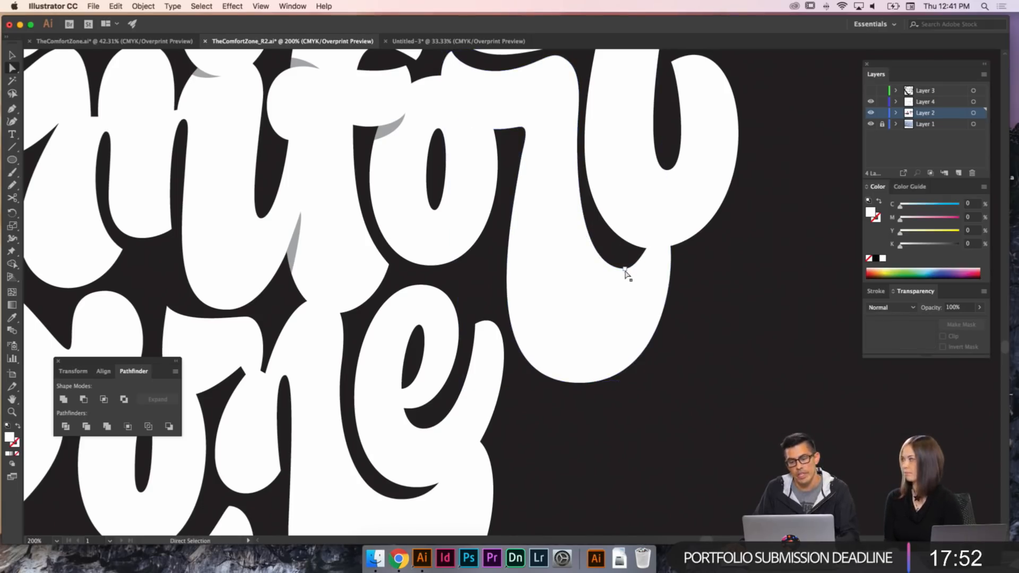
left_click(624, 269)
left_click_drag(627, 271, 621, 267)
left_click(693, 295)
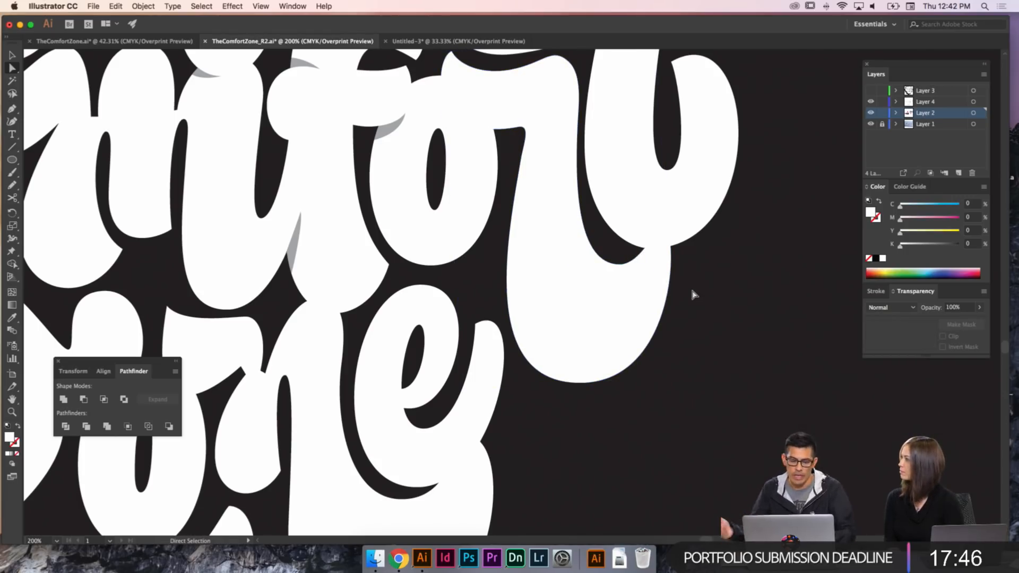
- Angle the handle at the tip of the r's tail outward and slightly shorten the bottom anchor's handle on the tail side
key("v")
key("a")
left_click(580, 383)
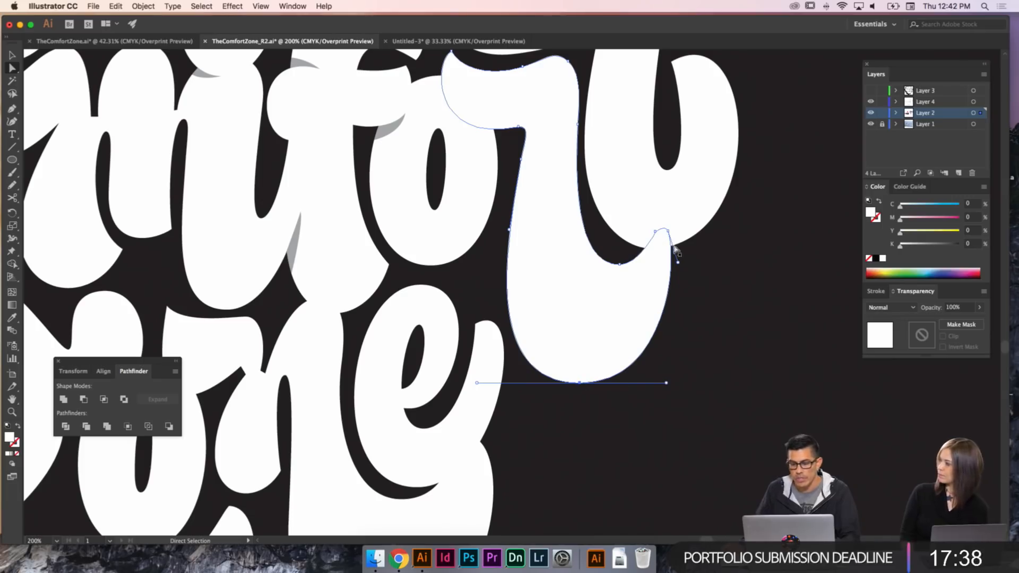
left_click_drag(679, 264, 682, 253)
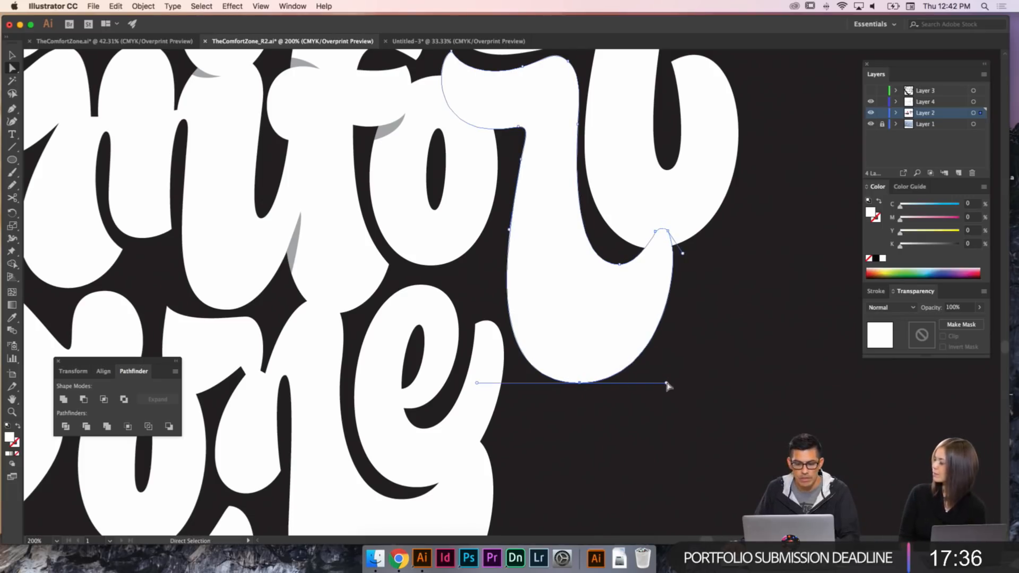
left_click_drag(666, 383, 659, 383)
left_click(690, 383)
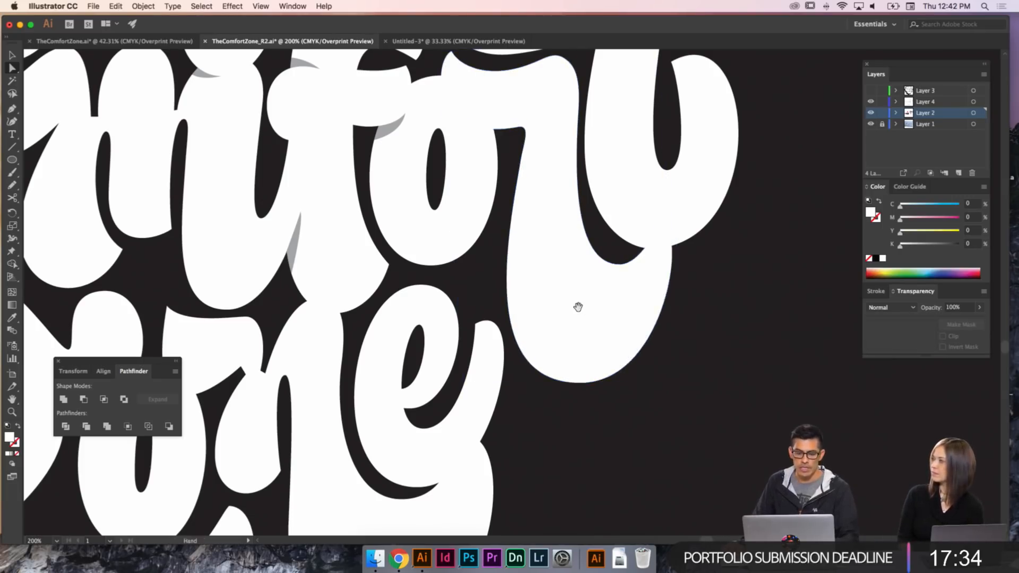
- Shift the r's bottom anchor point slightly left and rebalance its horizontal handles to even out the base
left_click_drag(578, 307, 654, 296)
left_click(659, 371)
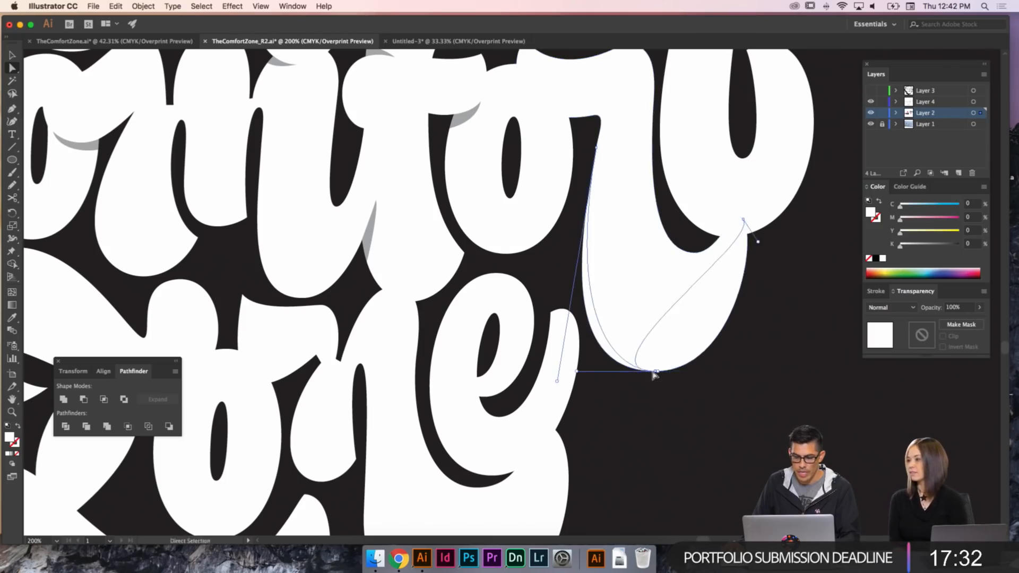
left_click_drag(656, 372, 647, 371)
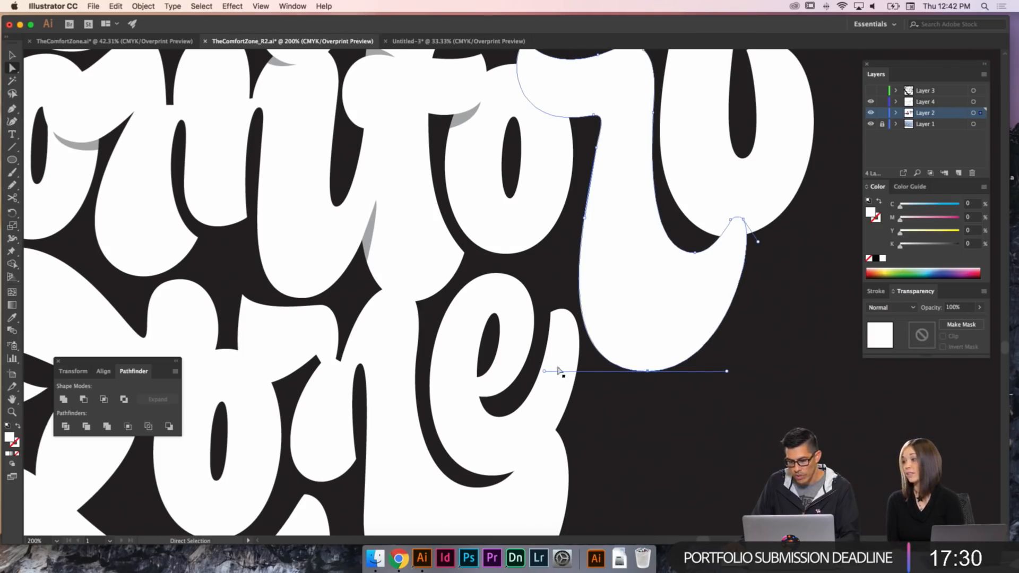
left_click_drag(544, 371, 568, 371)
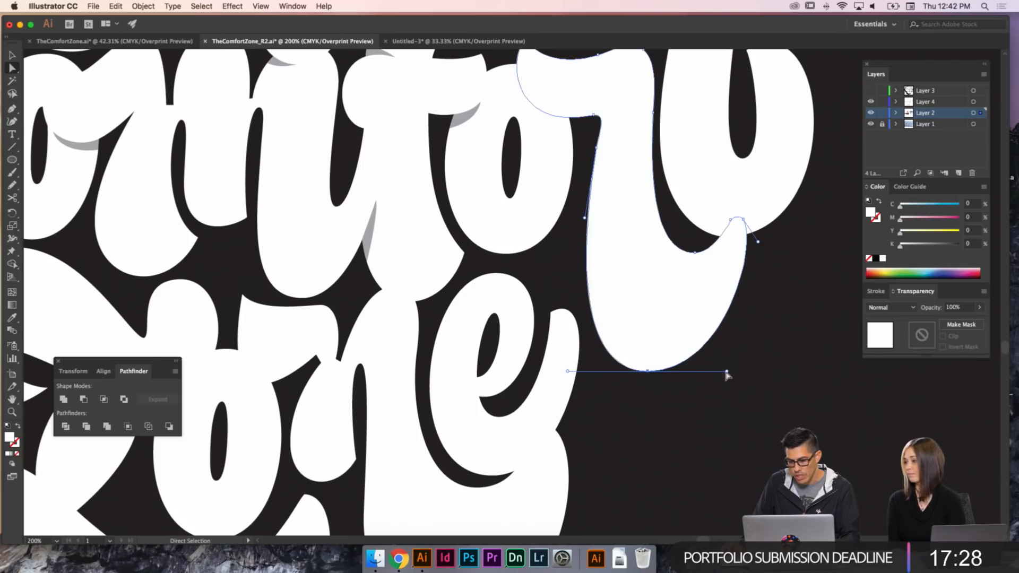
left_click_drag(727, 372, 732, 371)
left_click(723, 343, "super")
- Adjust the anchor point and handle on the outer edge of the r's stem to smooth its descent into the base
left_click_drag(595, 148, 598, 161)
left_click_drag(587, 223, 582, 234)
key("super+shift+a")
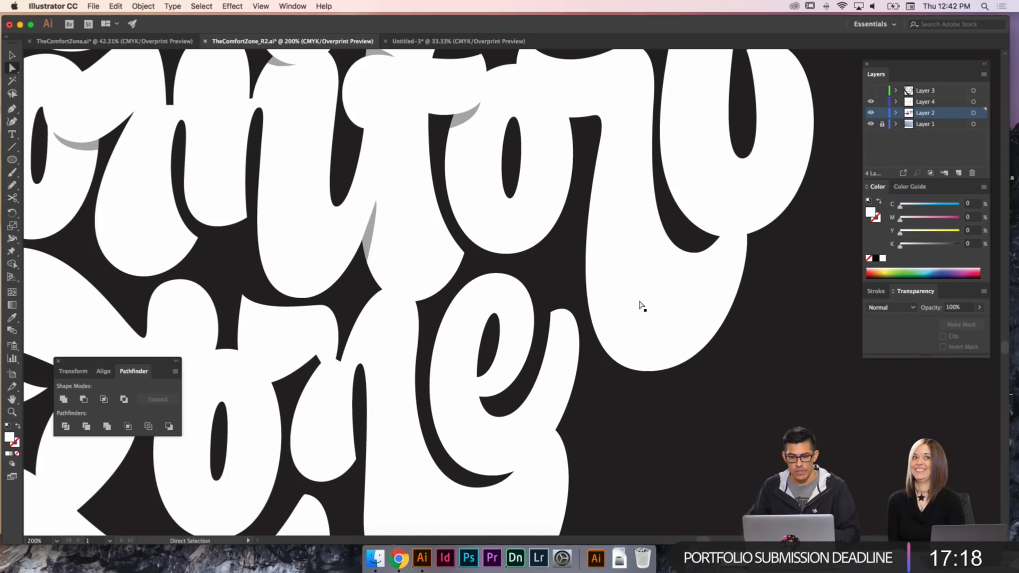
- Draw a curved shadow with the Pen tool where the r overlaps the second o, and copy the neighbouring shadow's grey Multiply fill
key("p")
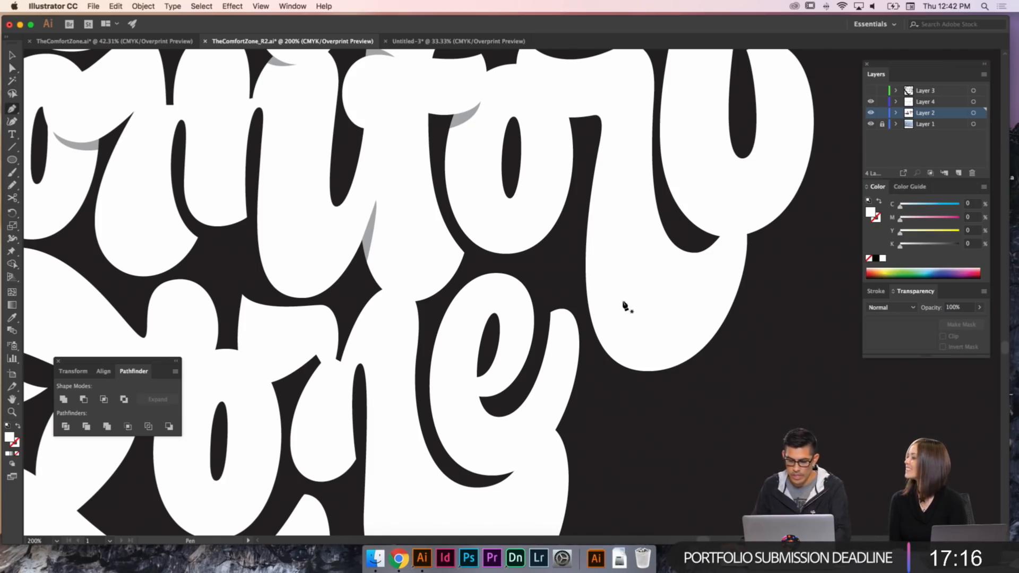
key("super+equal")
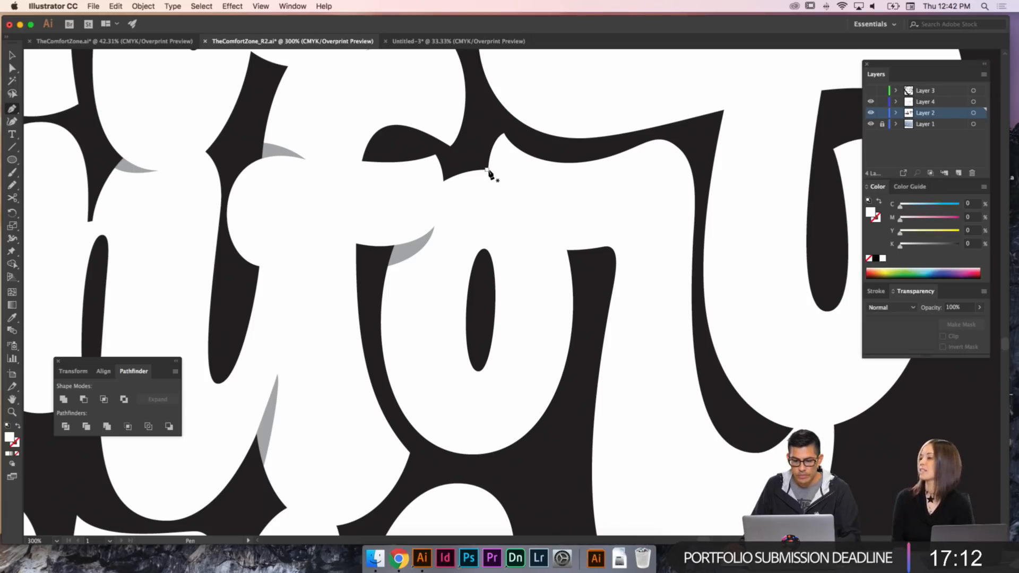
mouse_move(520, 231)
left_mouse_down()
mouse_move(529, 242)
mouse_move(594, 253)
mouse_move(552, 280)
left_mouse_up()
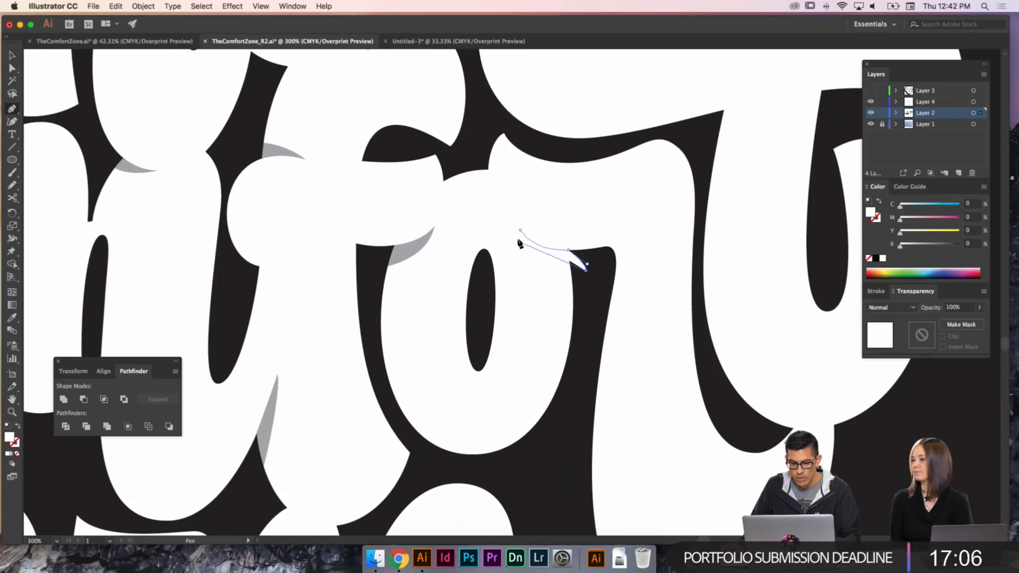
mouse_move(520, 230)
left_mouse_down()
mouse_move(520, 190)
mouse_move(520, 218)
left_mouse_up()
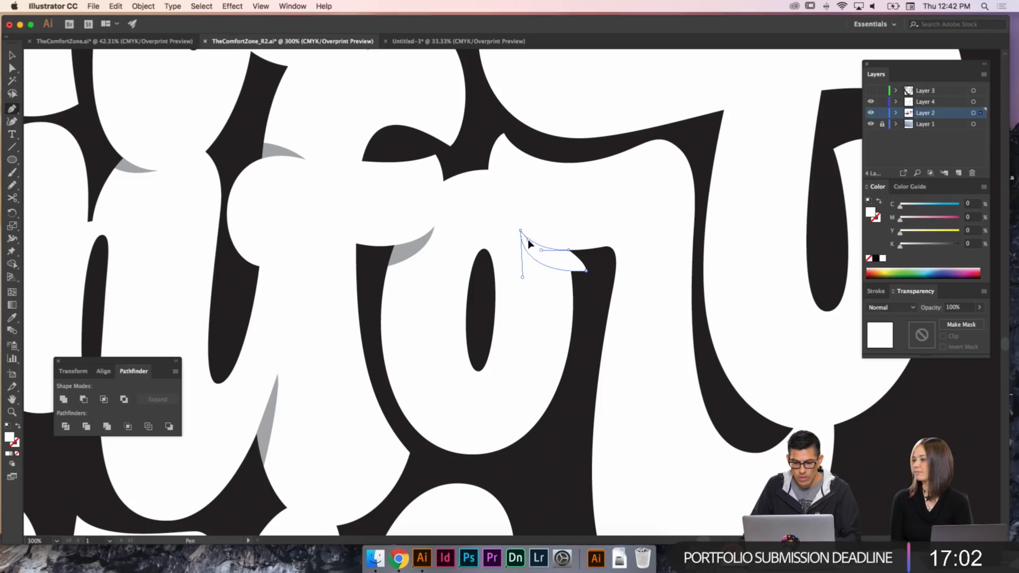
scroll(525, 244, "right", 2)
key("i")
left_click(403, 239)
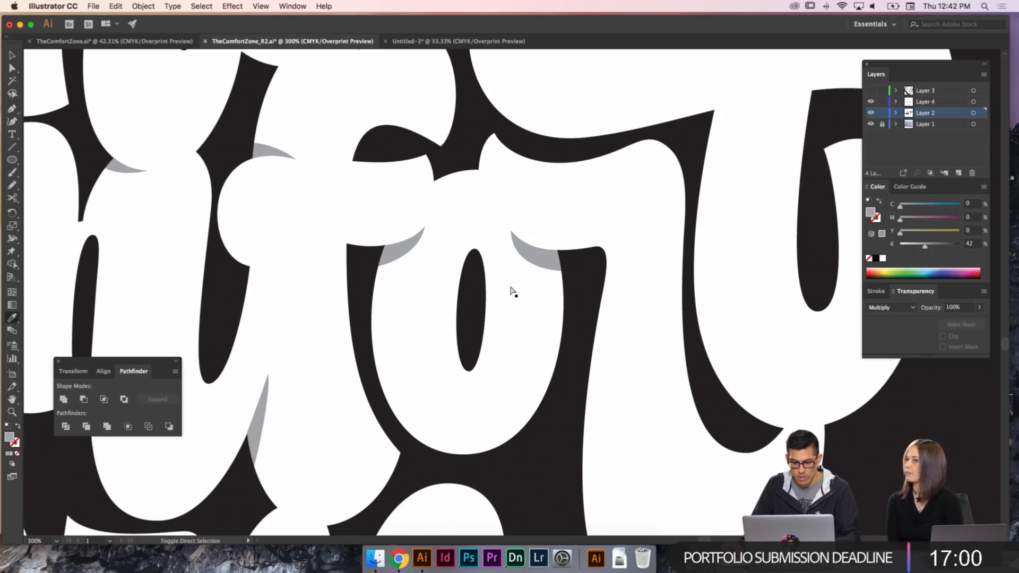
- Move the new shadow's upper outer anchor slightly right and pull its pointed tip slightly down and inward
key("a")
left_click(548, 253)
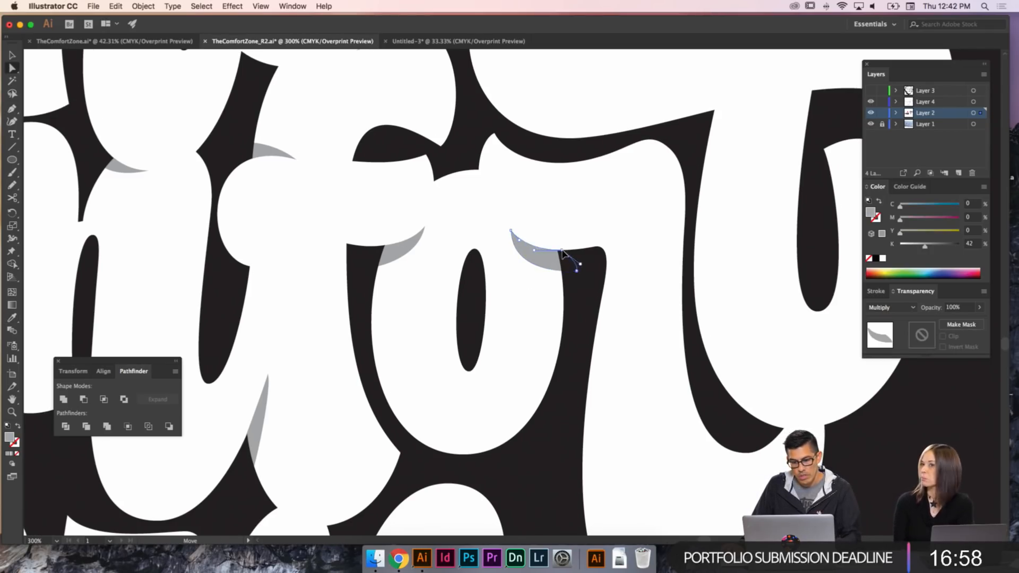
left_click_drag(565, 253, 561, 261)
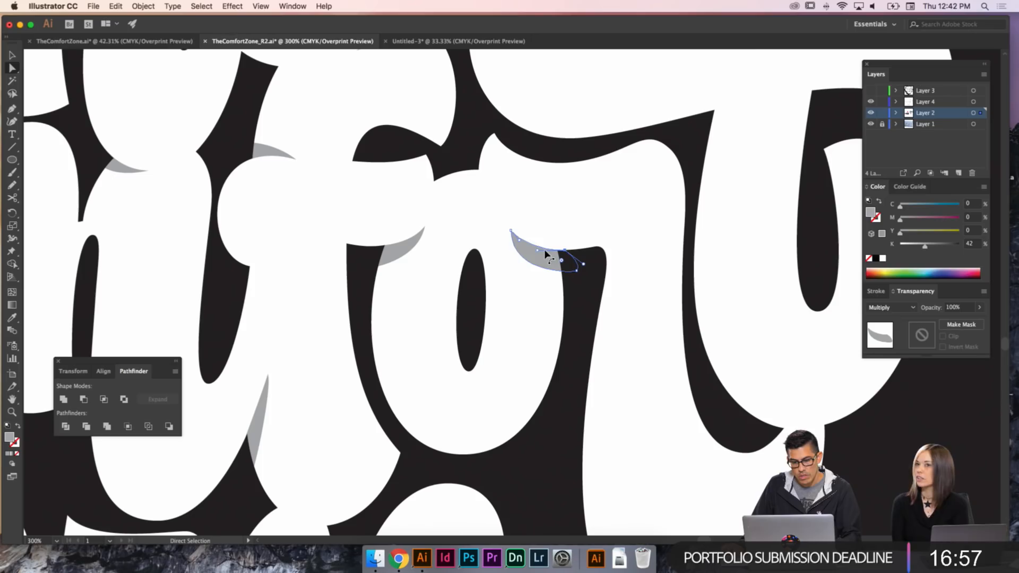
left_click(513, 236)
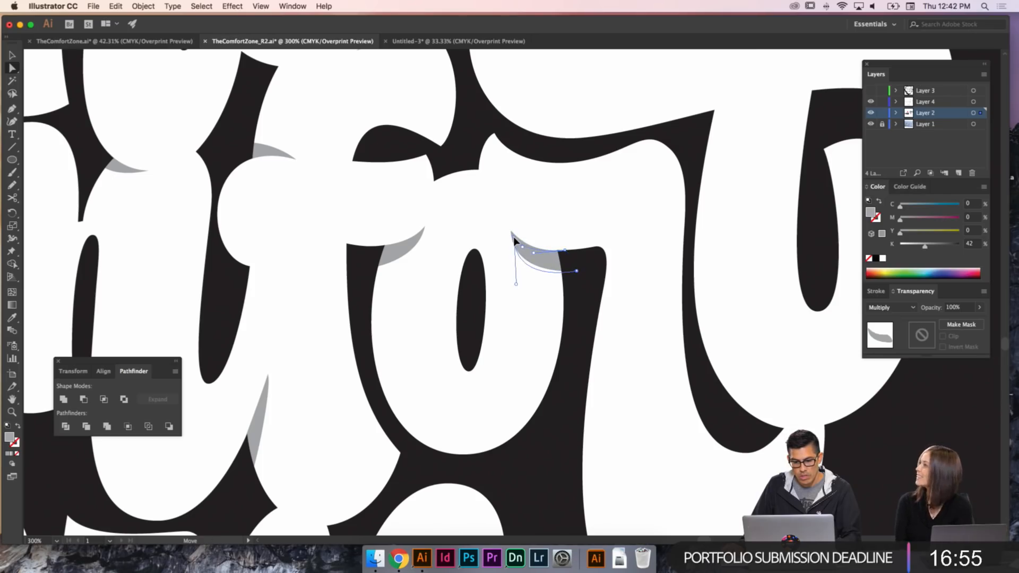
- Reshape the lower edge of the shadow on the second o by adjusting its corner anchor and handles to deepen the curve
left_click(527, 278)
left_click(544, 272)
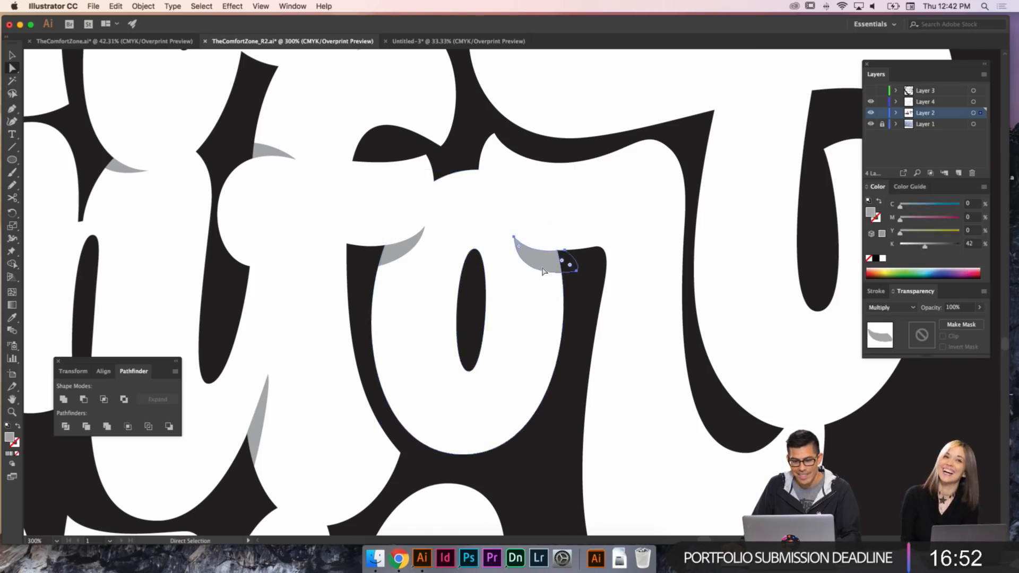
left_click(524, 271)
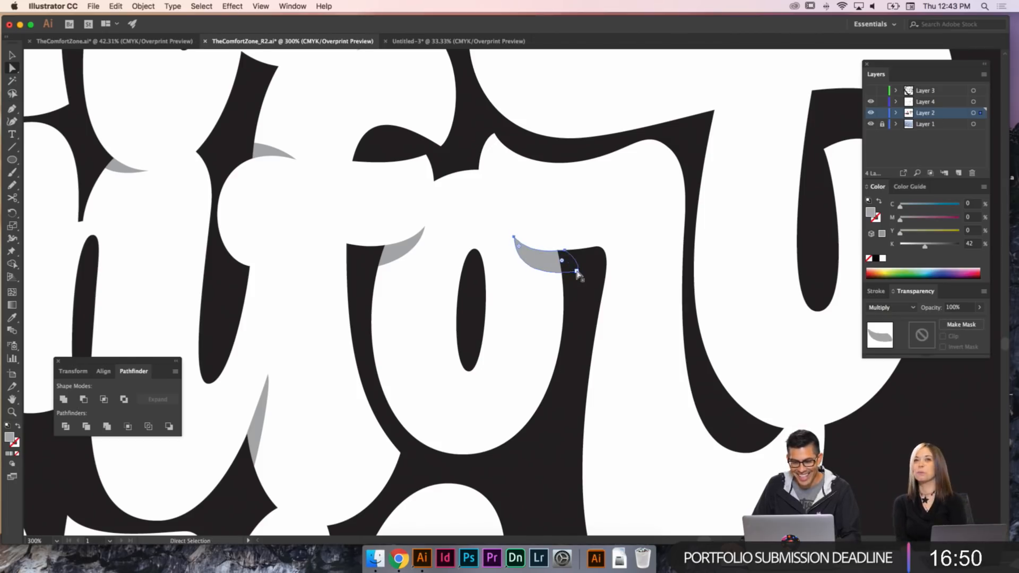
left_click_drag(516, 284, 560, 280)
key("shift+c")
left_click(586, 288, "super")
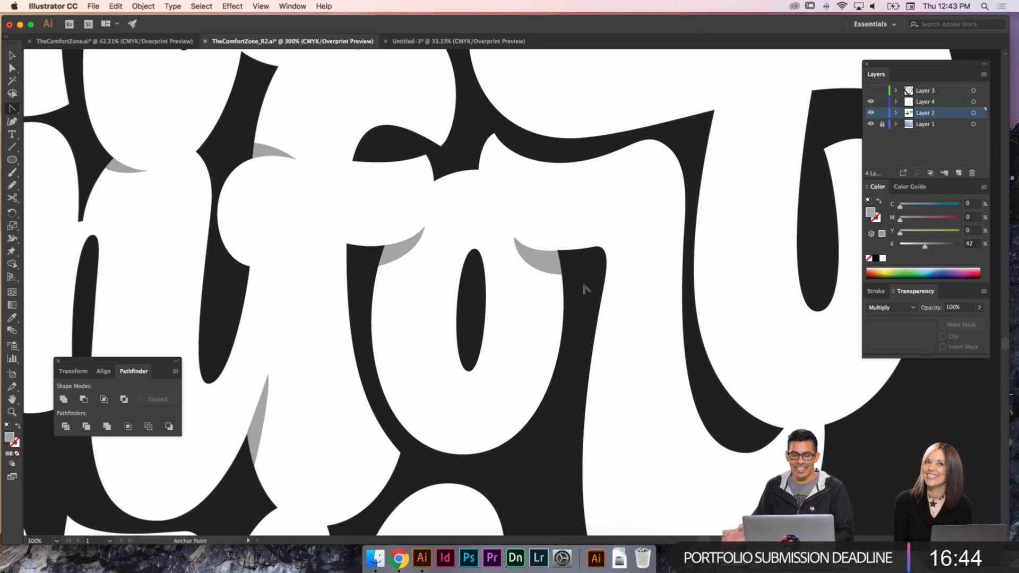
- Shift the shadow between the second o and the r slightly right
key("a")
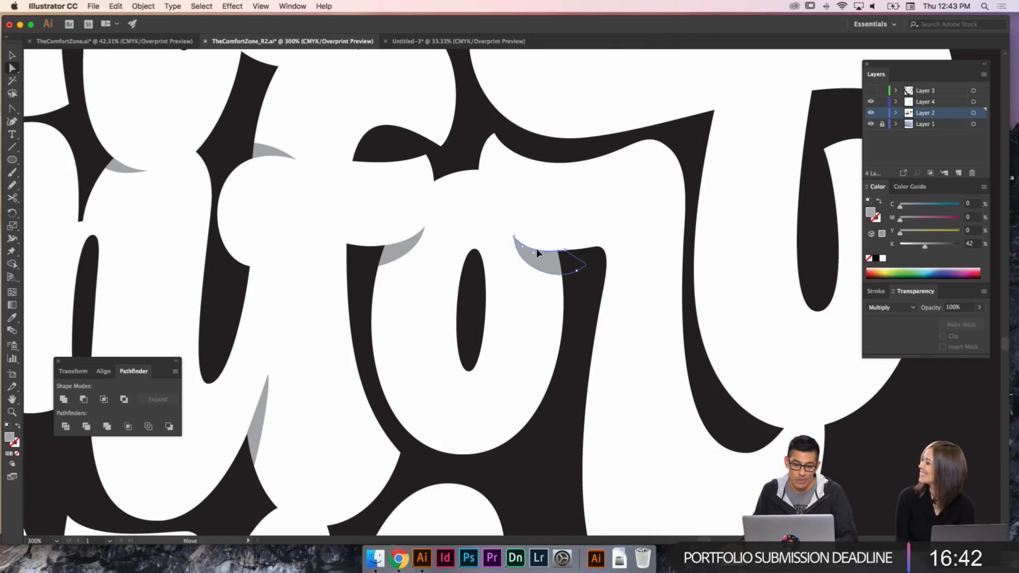
left_click(538, 258)
left_click_drag(514, 235, 514, 235)
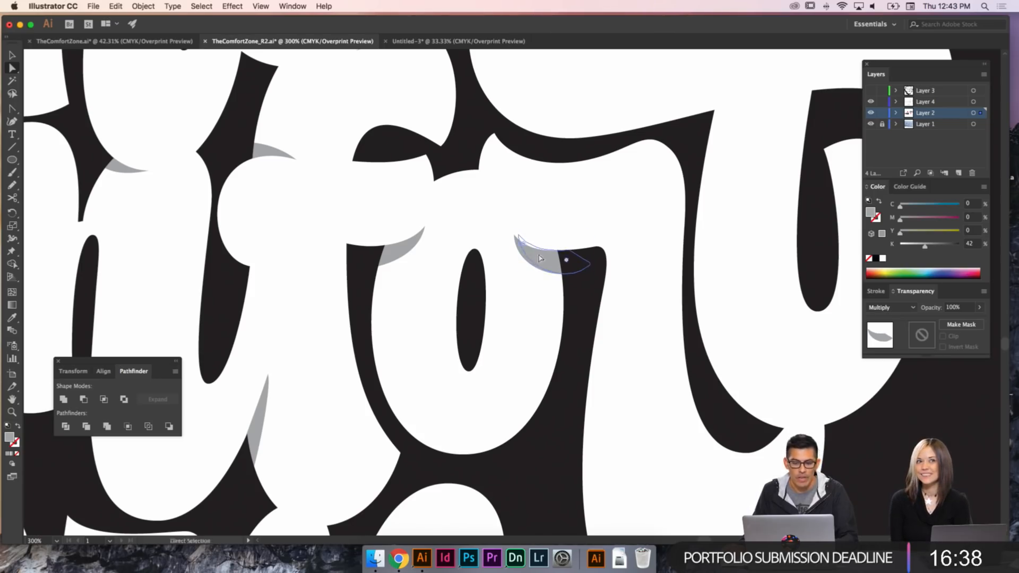
- Pull the shadow's lower outer corner inward and reset its handles with the Anchor Point tool to tighten that end
left_click(576, 279)
left_click(576, 275)
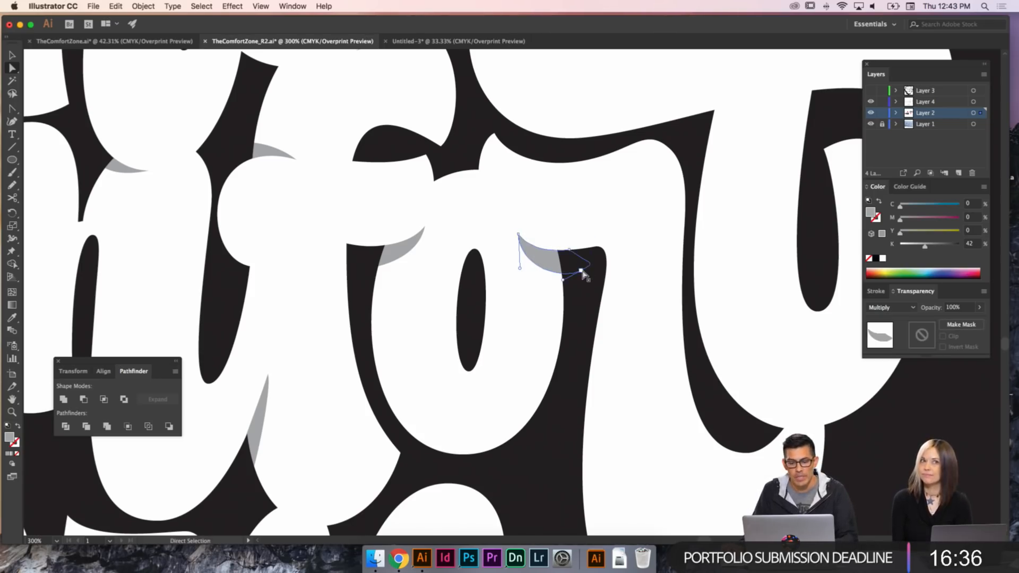
key("shift+c")
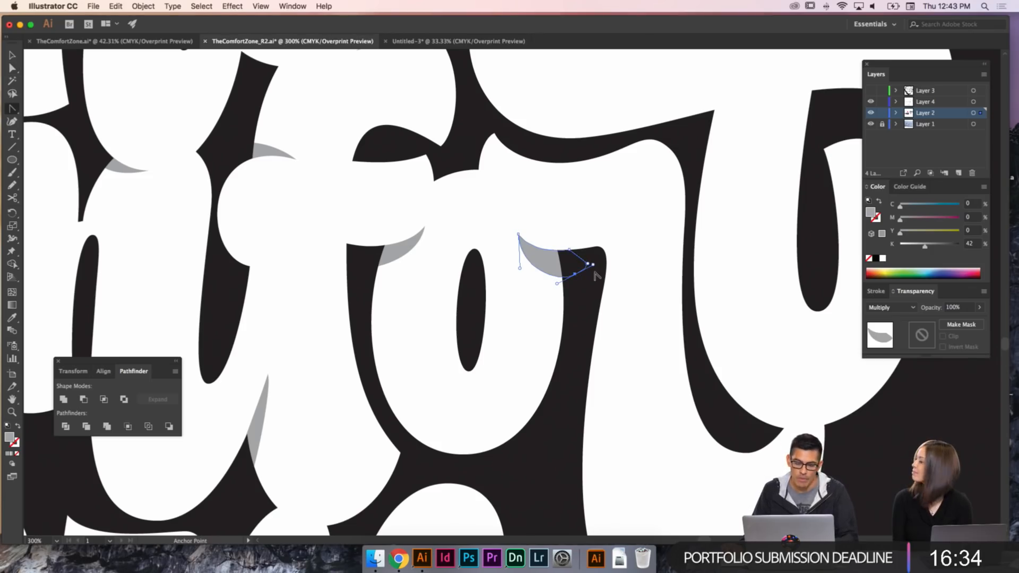
mouse_move(577, 272)
left_mouse_down()
mouse_move(587, 265)
mouse_move(571, 256)
mouse_move(574, 270)
left_mouse_up()
left_click(561, 280, "super")
key("a")
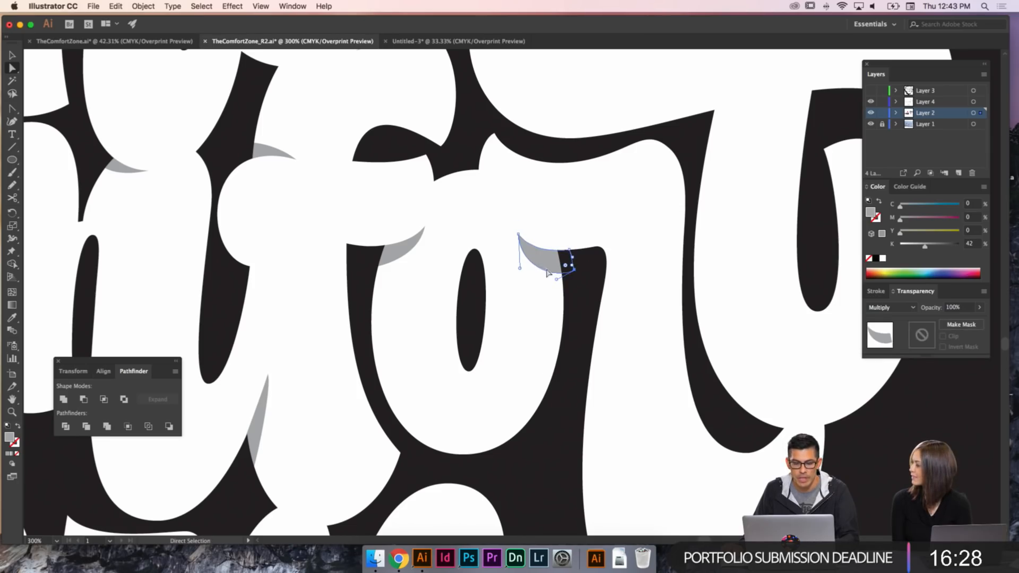
- Angle the handle at the shadow's pointed tip outward and fine-tune the lower edge to slim its curve on the second o
key("v")
left_click(593, 306)
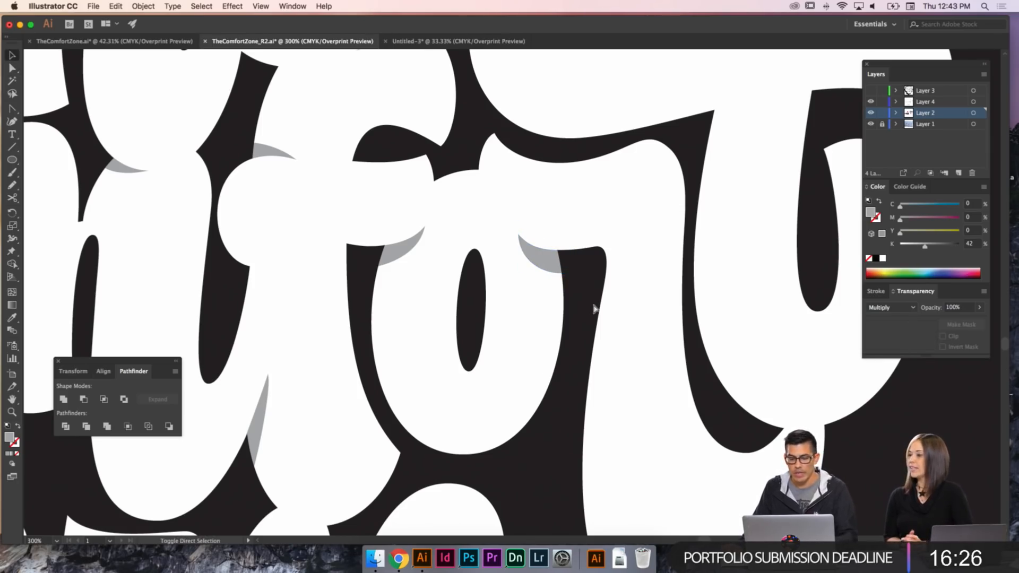
key("a")
left_click(554, 273)
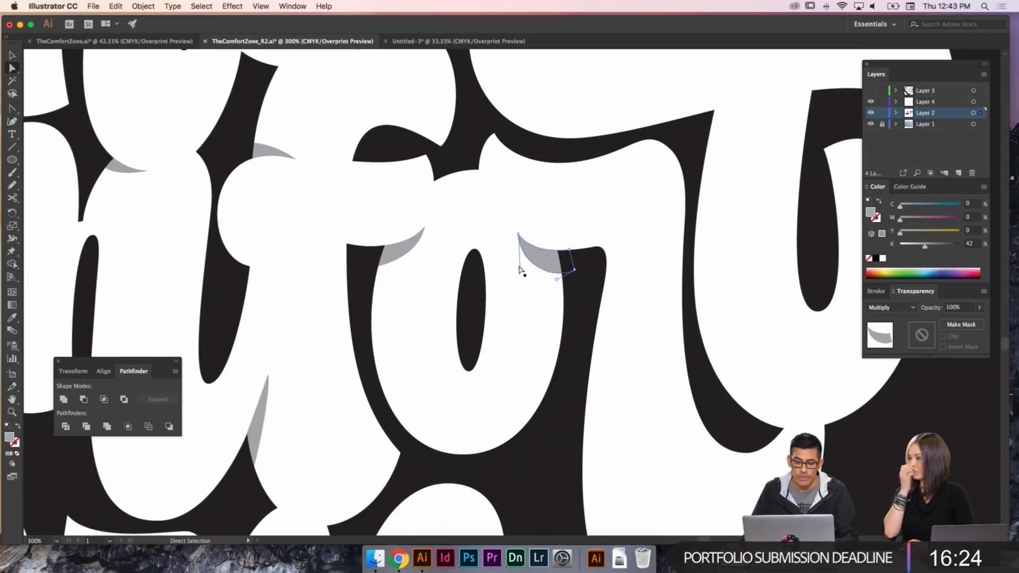
mouse_move(520, 272)
left_mouse_down()
mouse_move(511, 264)
mouse_move(518, 269)
left_mouse_up()
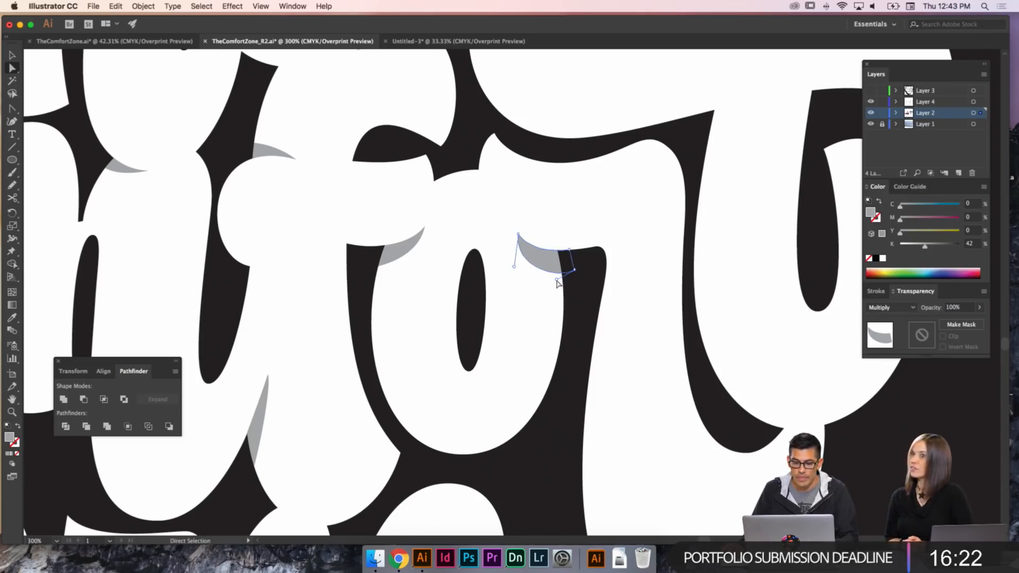
left_click(577, 276)
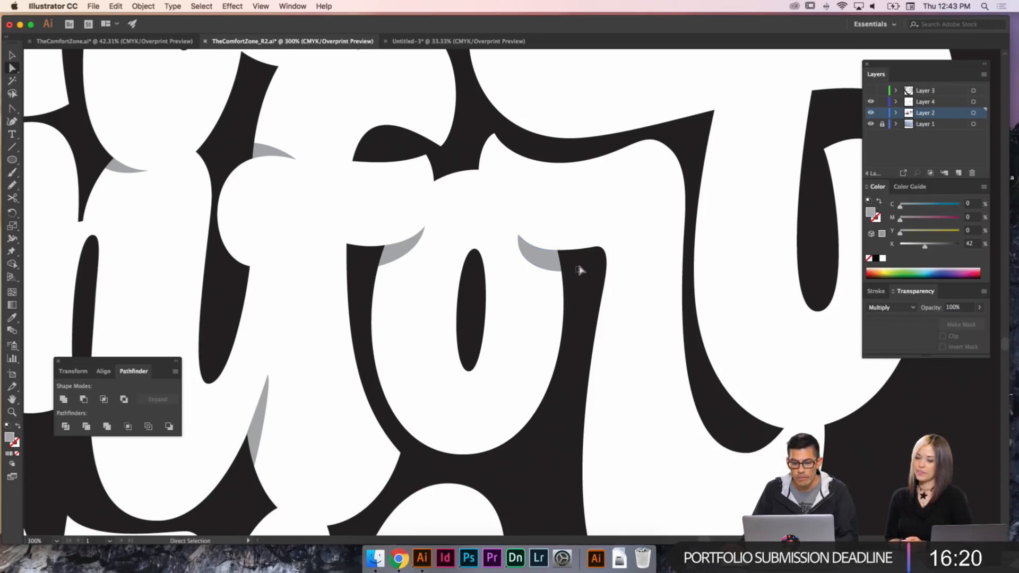
- Fine-tune the outer corner and lower-edge handles of the grey shadow where the r overlaps the second o
left_click_drag(573, 270, 575, 264)
left_click_drag(575, 264, 574, 270)
left_click_drag(574, 270, 554, 281)
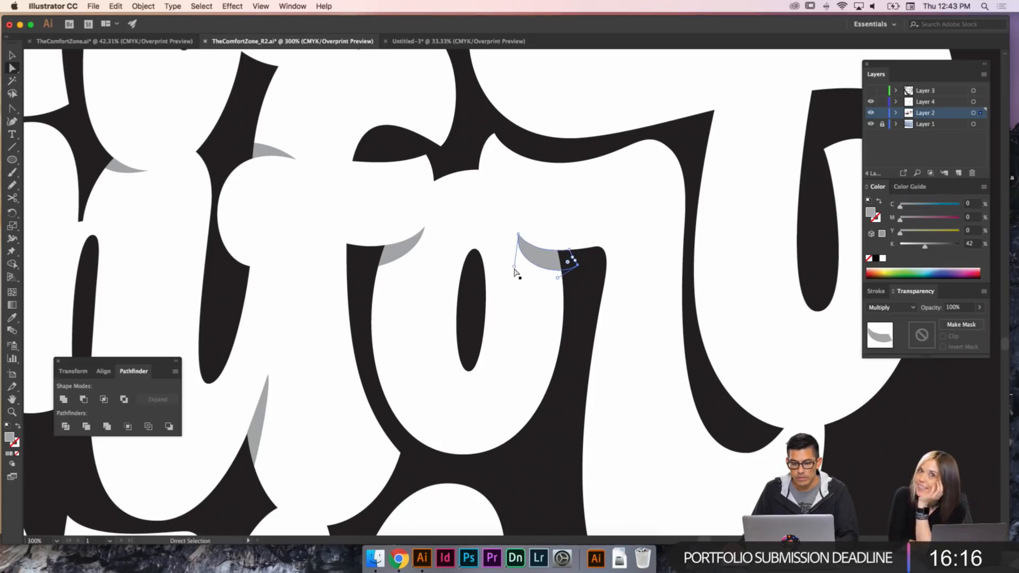
left_click(580, 280)
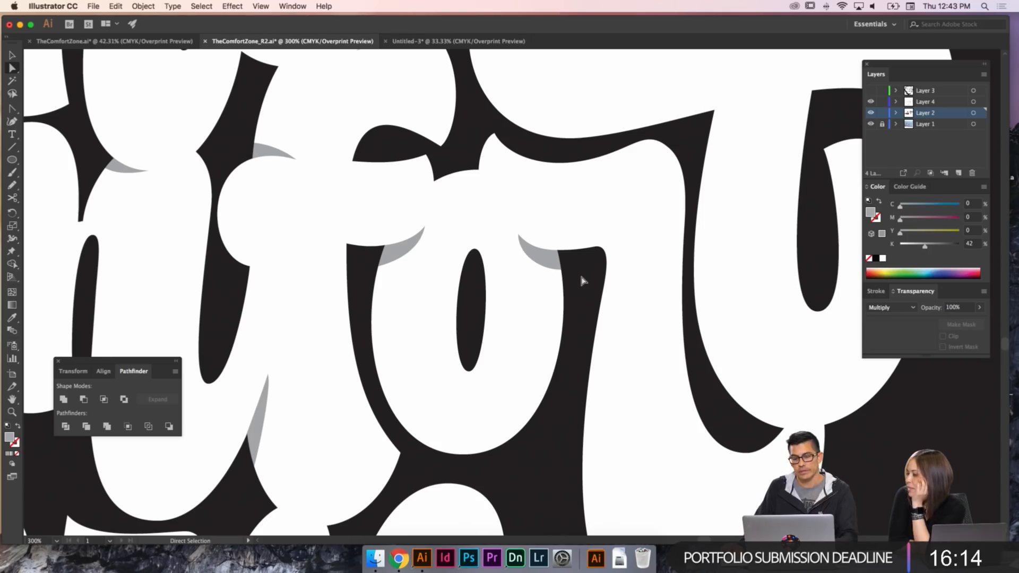
- Adjust the curve handle along the upper edge of the r's shoulder in Comfort to smooth its dip
key("super+minus")
key("super+minus")
key("super+minus")
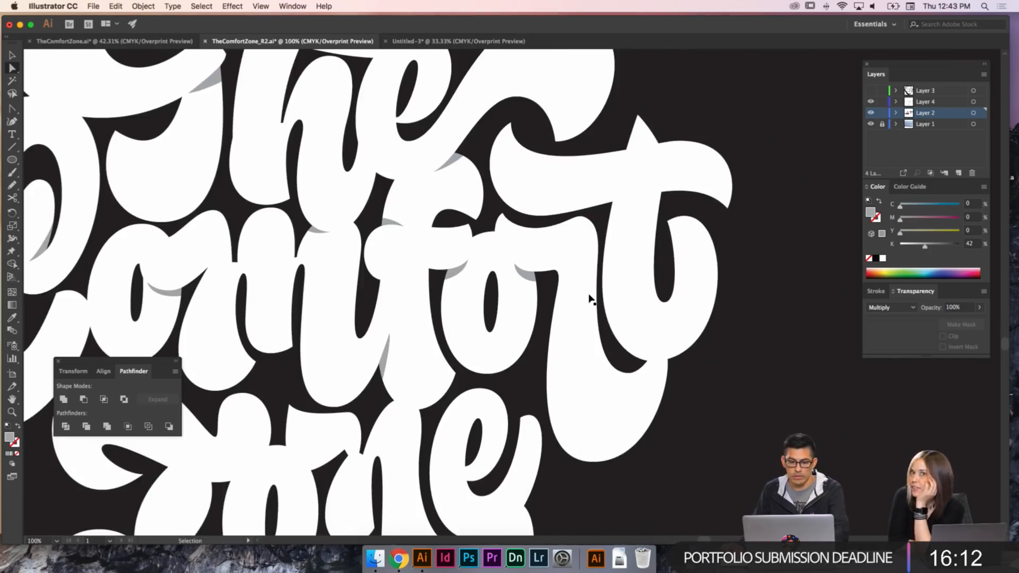
key("super+minus")
key("super+plus")
left_click_drag(551, 326, 613, 292)
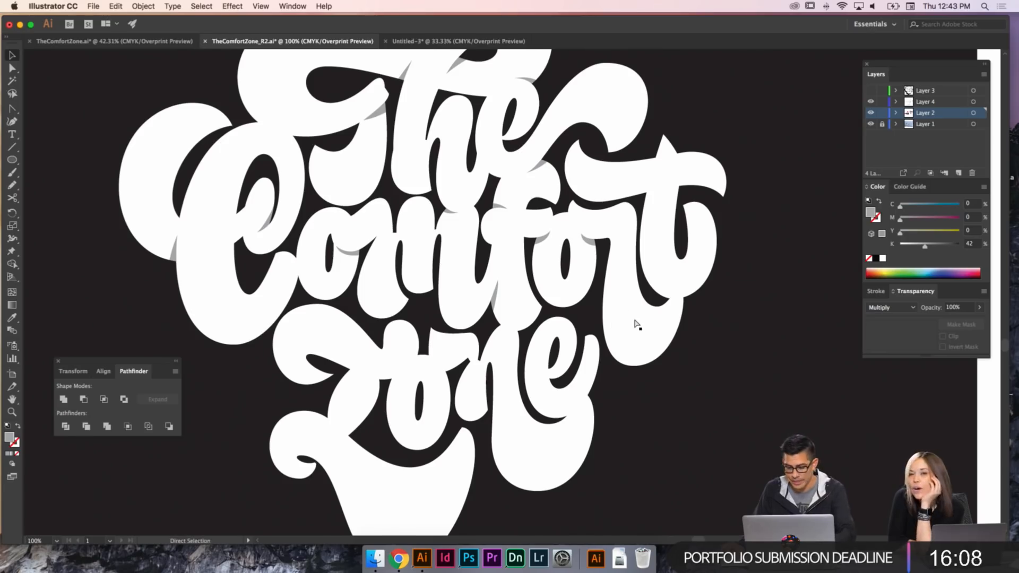
key("super+plus")
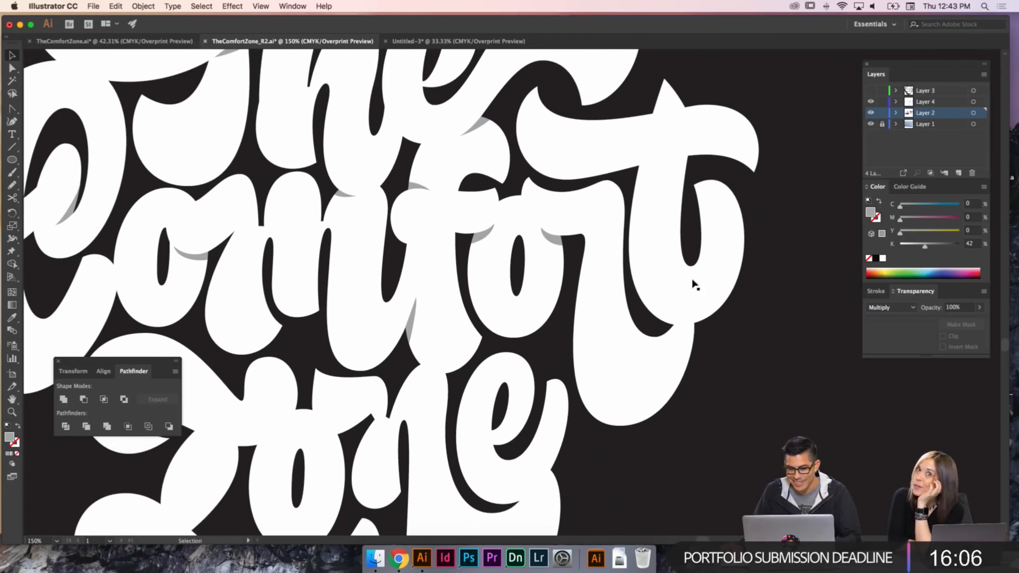
key("a")
left_click(599, 188)
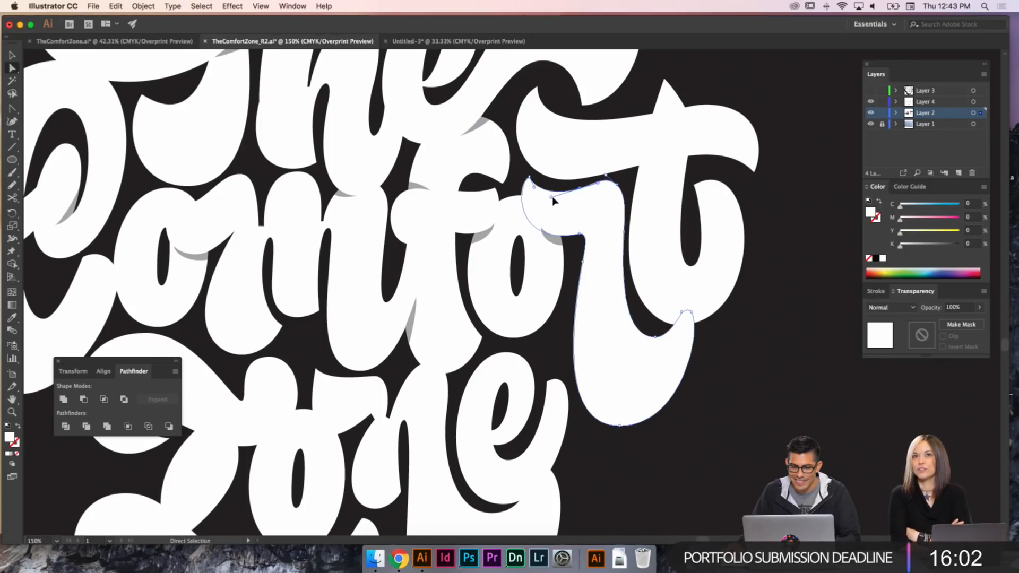
left_click(559, 199)
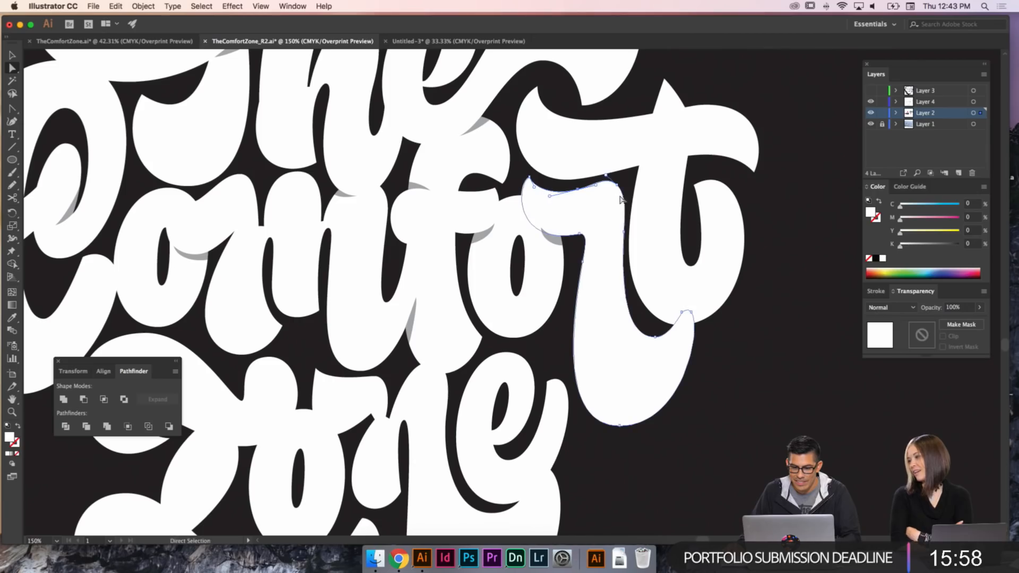
left_click(641, 214)
- Refine the handles at the r's upper outer corner so the shoulder turns smoothly into the stem
scroll(666, 240, "up", 1)
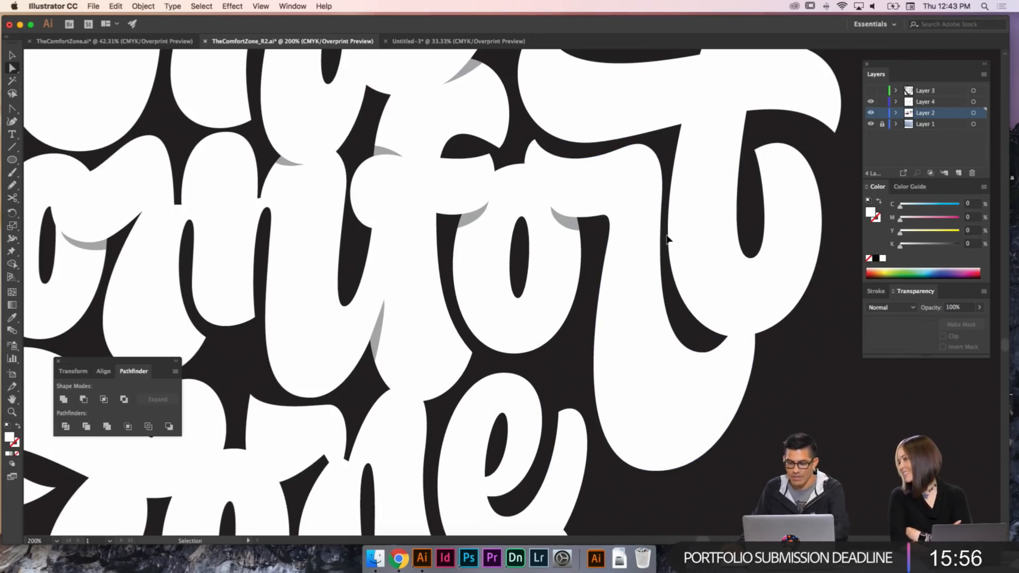
scroll(689, 217, "right", 2)
scroll(688, 216, "up", 1)
left_click(611, 189)
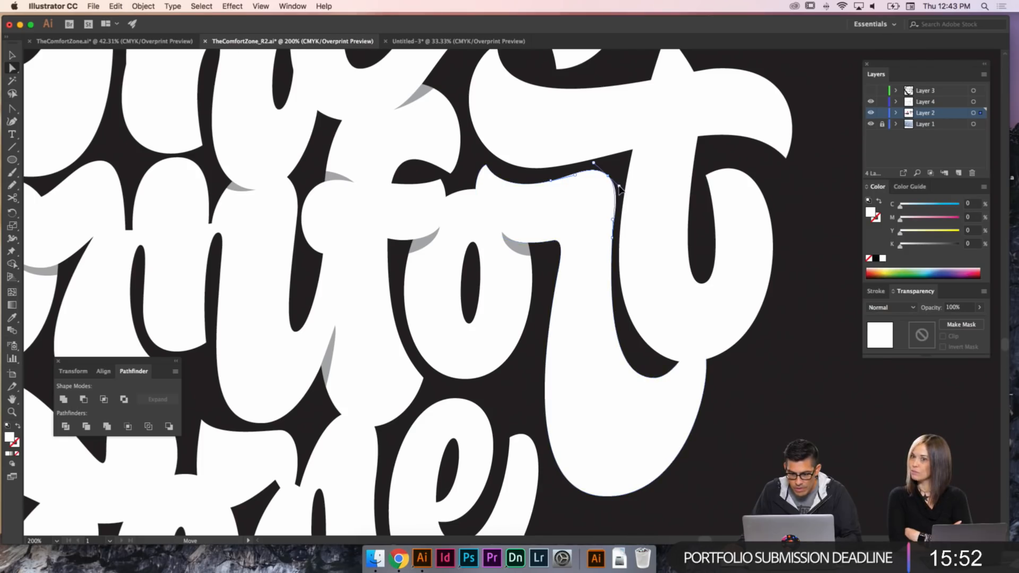
left_click(666, 260)
- Draw a closed, tapered shadow shape with the Pen tool under the t's crossbar where it overlaps the stem
scroll(726, 323, "up", 2)
key("p")
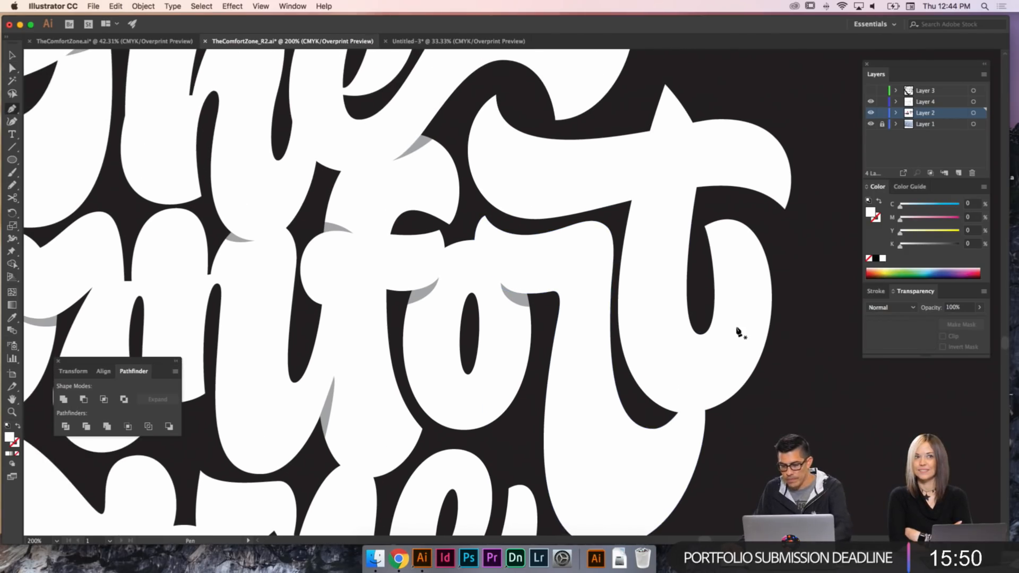
key("super+plus")
left_click_drag(673, 248, 518, 332)
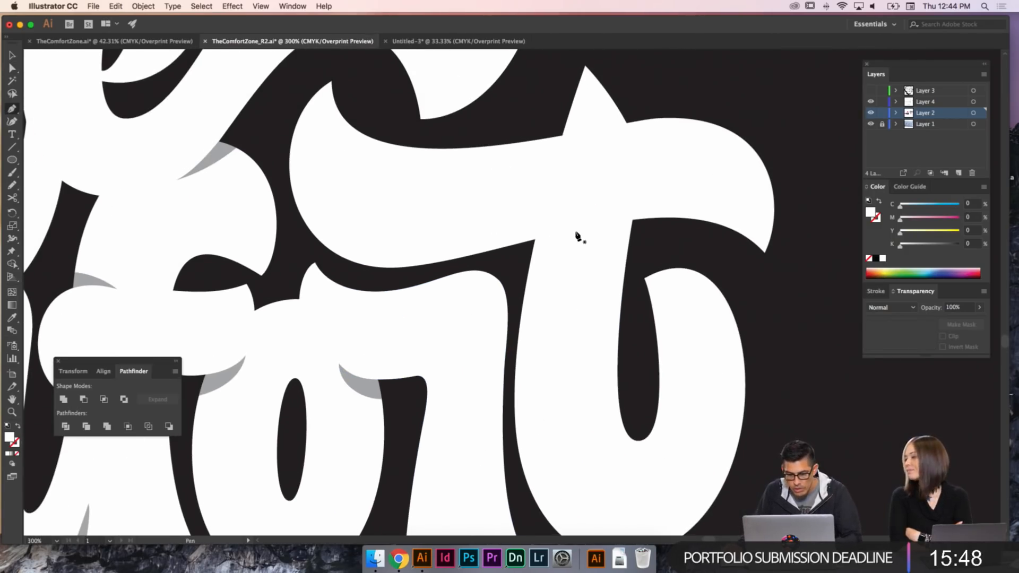
left_click_drag(572, 231, 647, 219)
left_click(662, 227)
left_click(653, 247)
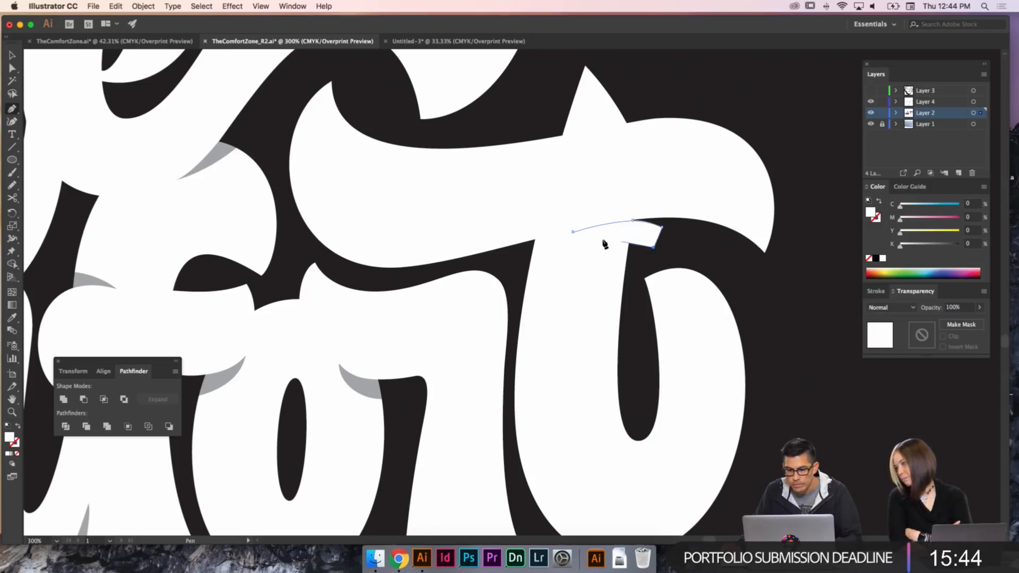
left_click(576, 236)
- Copy the grey Multiply appearance from the second o's shadow onto the new t shadow with the Eyedropper
key("a")
key("i")
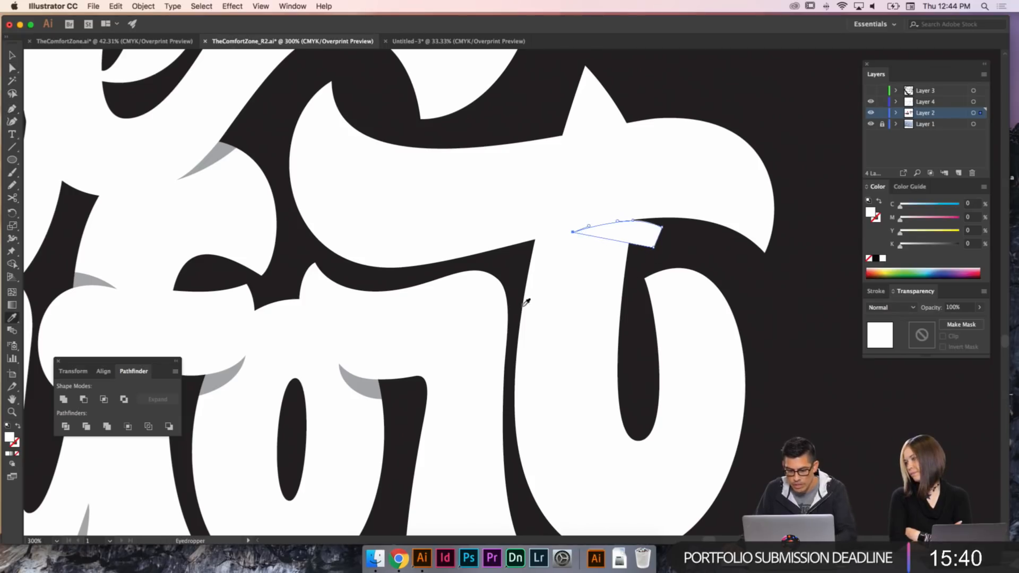
left_click(391, 378)
key("super+shift+a")
key("a")
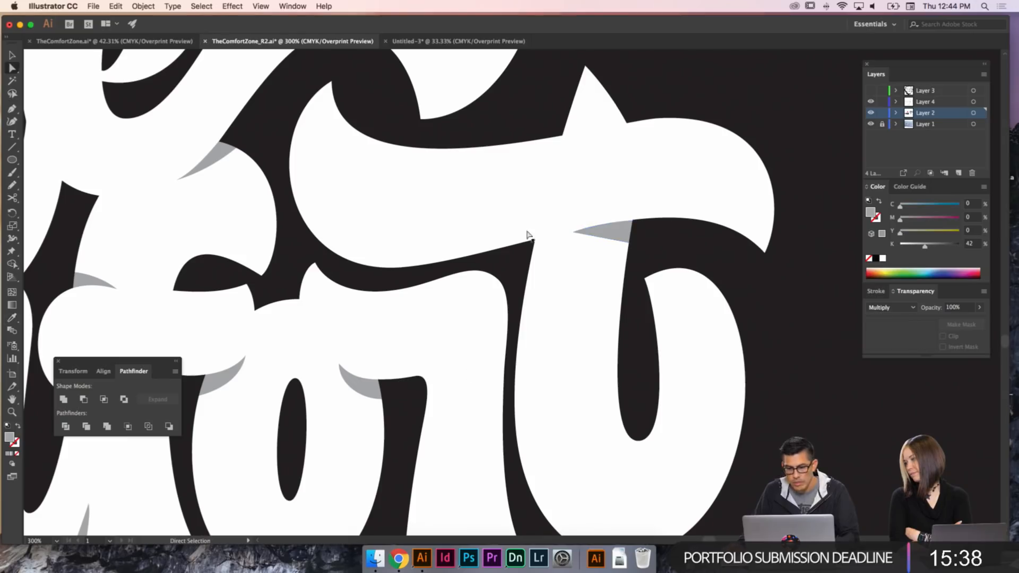
- Curve the t shadow's lower edge with the Anchor Point tool and move its upper outer corner slightly outward and up
left_click(637, 245)
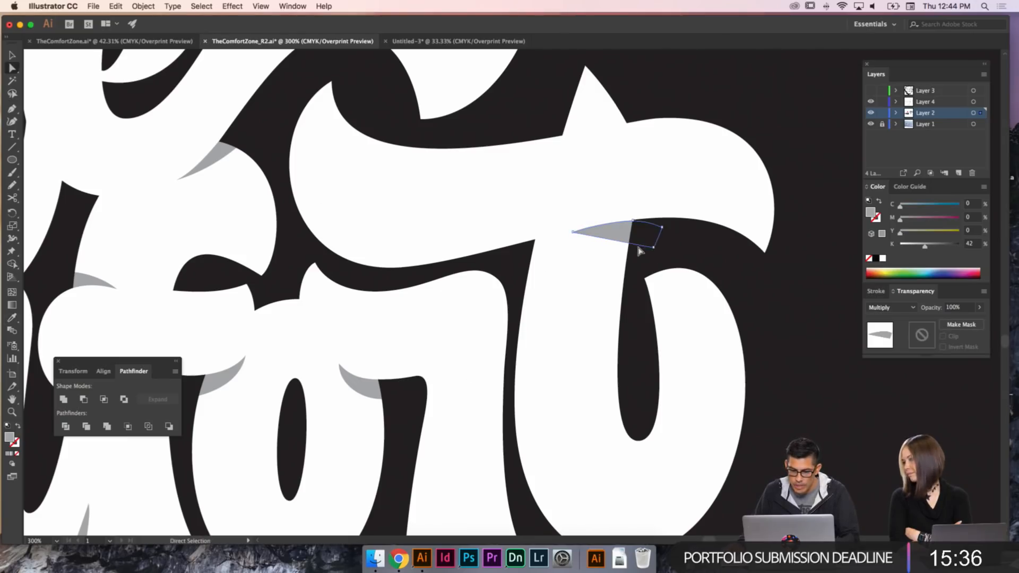
key("shift+c")
left_click_drag(653, 247, 636, 219)
left_click(682, 247, "super")
key("a")
left_click(660, 227)
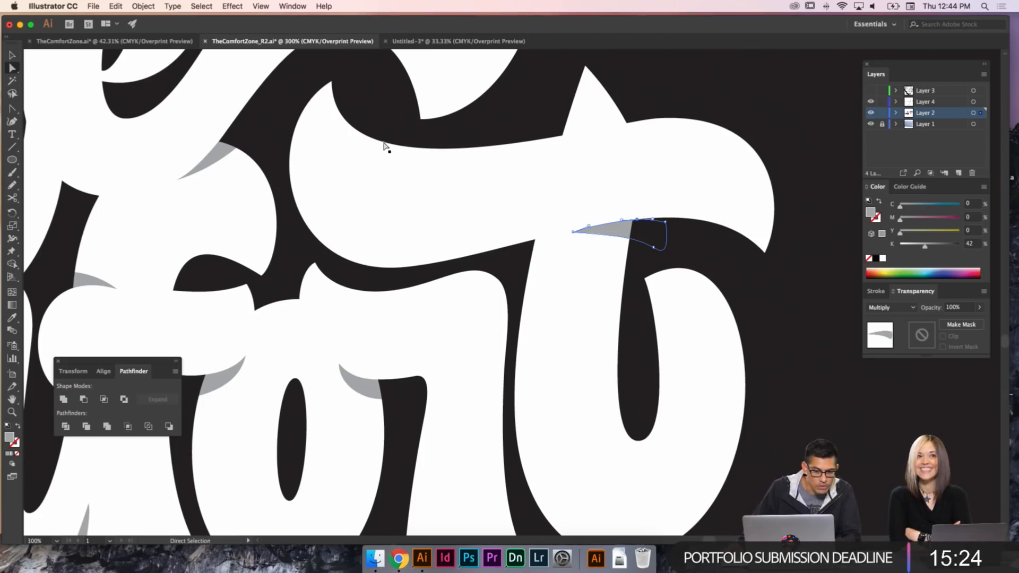
- Adjust the handle at the pointed left tip of the t's crossbar to refine its upper curve
left_click(348, 195)
left_click_drag(333, 206, 334, 203)
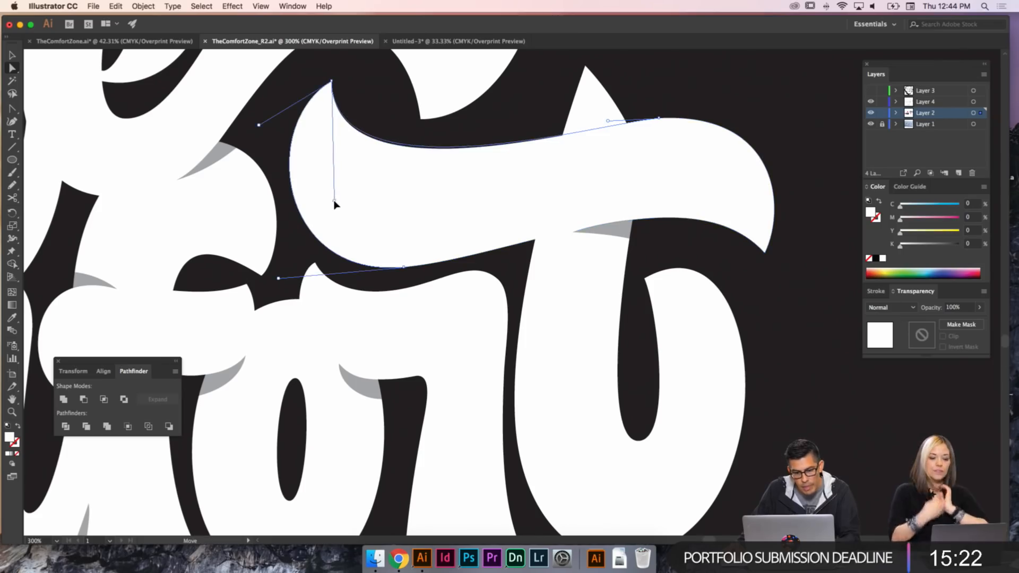
key("super+shift+a")
scroll(665, 217, "down", 3)
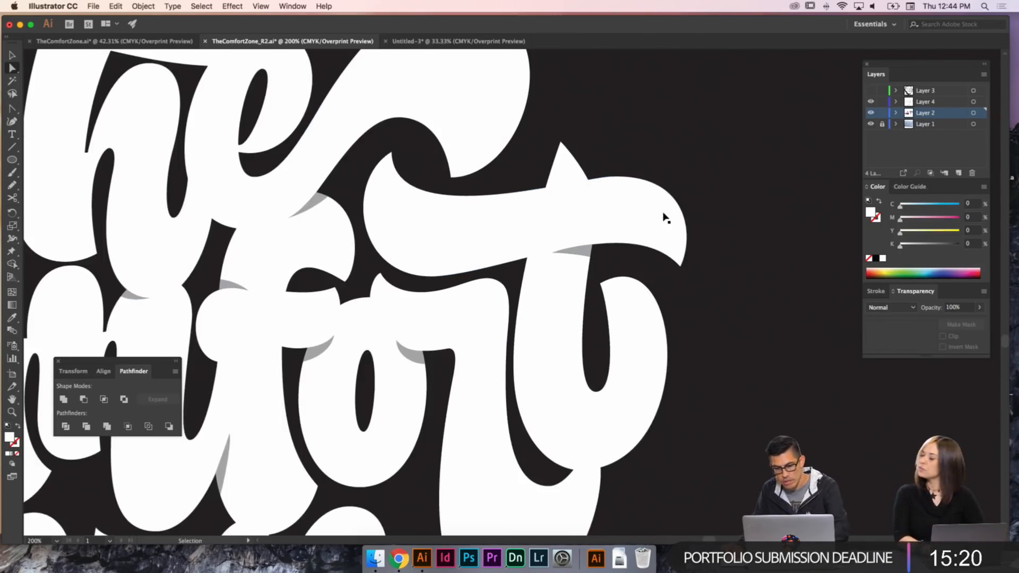
- Move the anchor on the left side of the t's stem slightly right and align its handles vertically
left_click(620, 266)
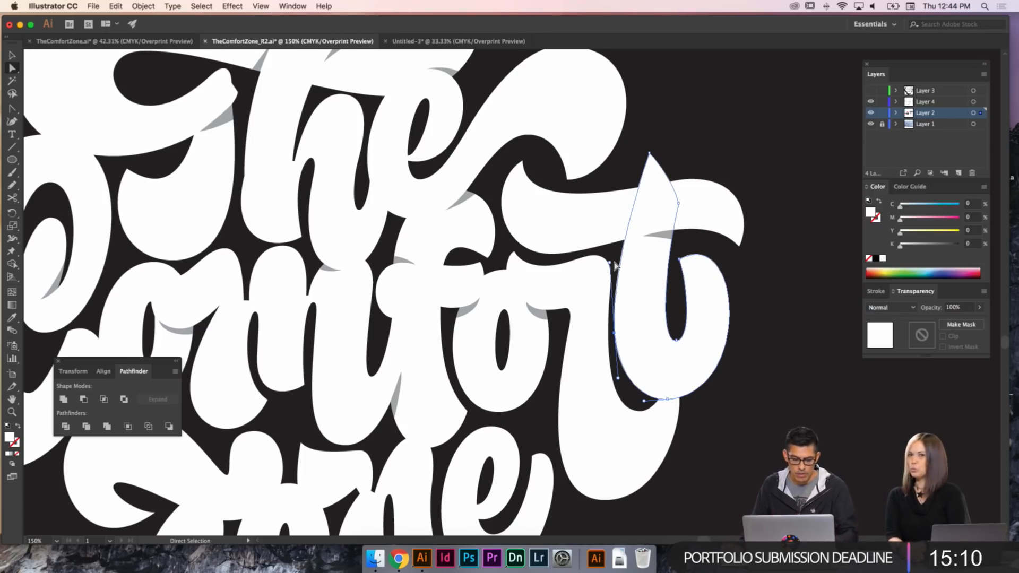
key("super+shift+a")
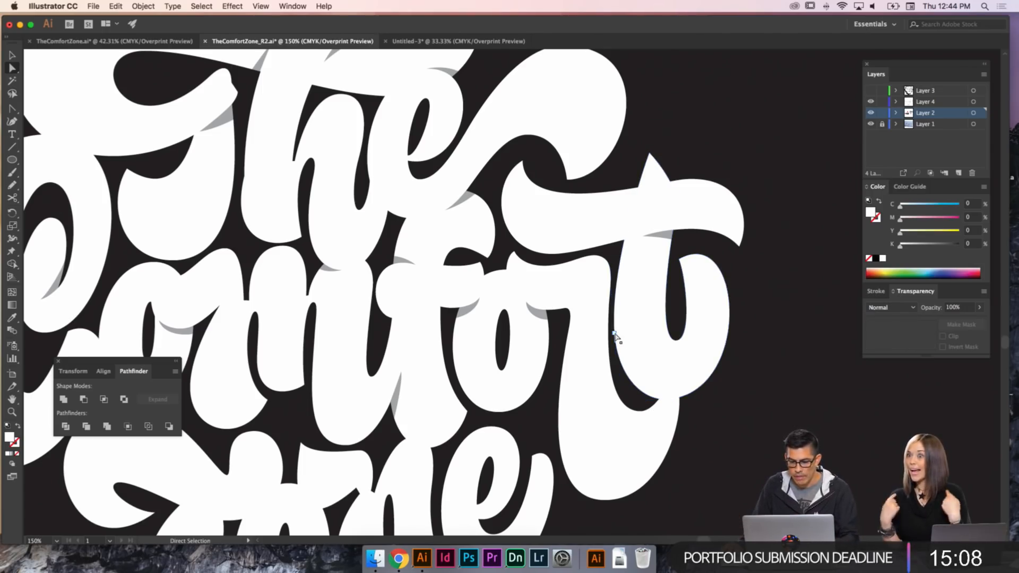
left_click_drag(614, 333, 617, 335)
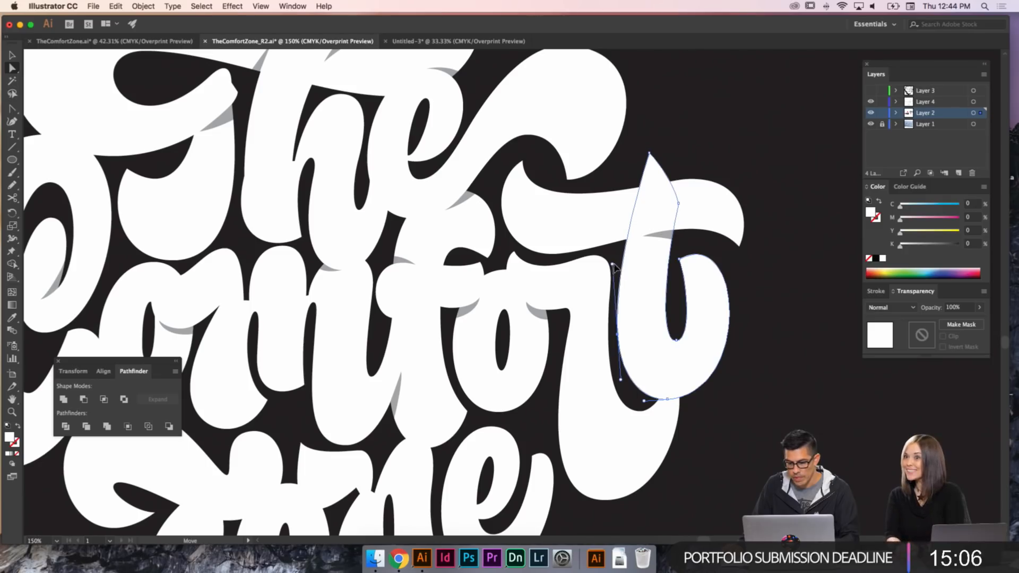
left_click_drag(613, 264, 617, 260)
key("super+shift+a")
- Nudge the t stem's left-side anchor up and slightly left, and fine-tune the length of both its handles
left_click(617, 334)
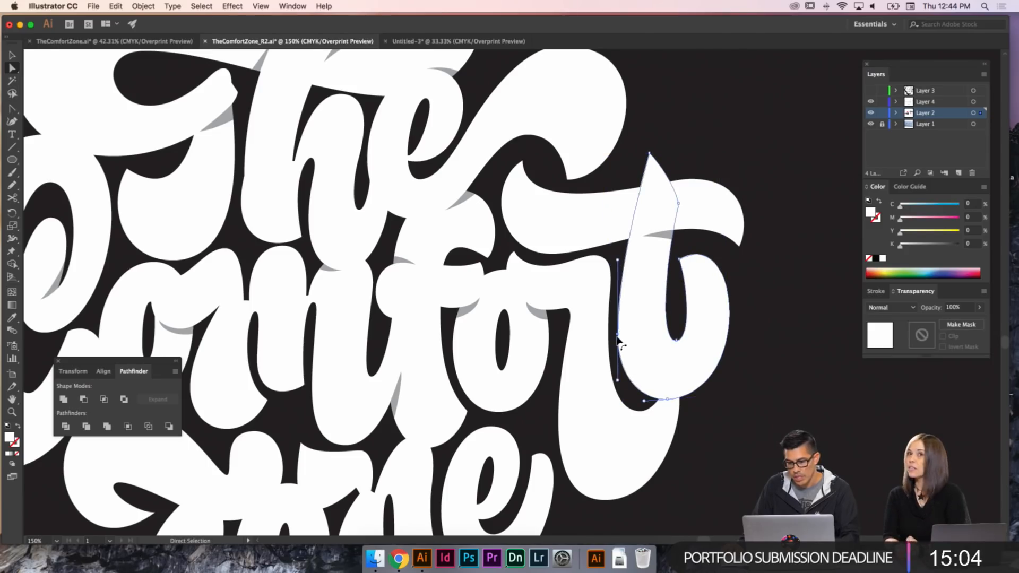
left_click_drag(617, 335, 615, 328)
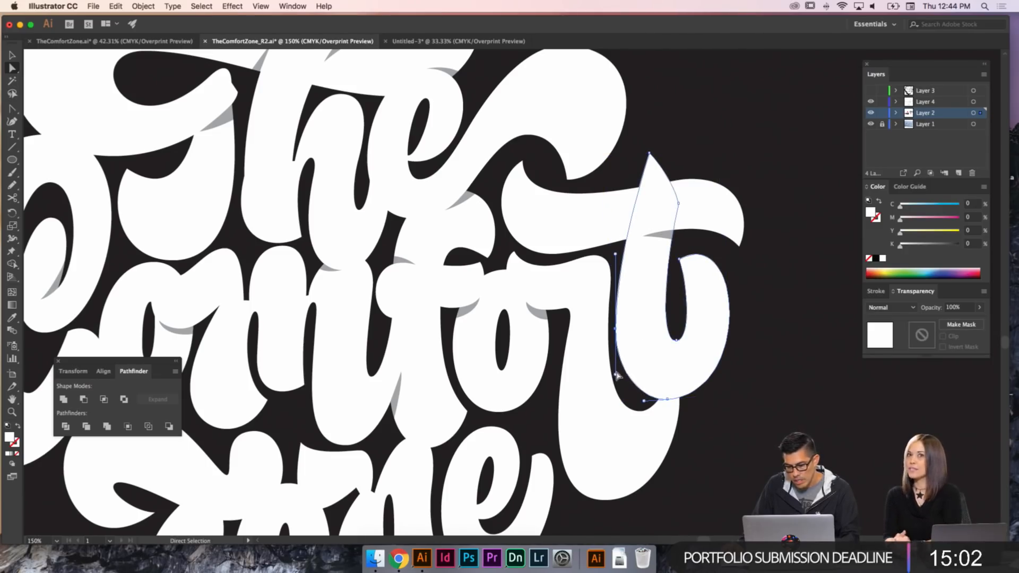
left_click_drag(615, 374, 615, 370)
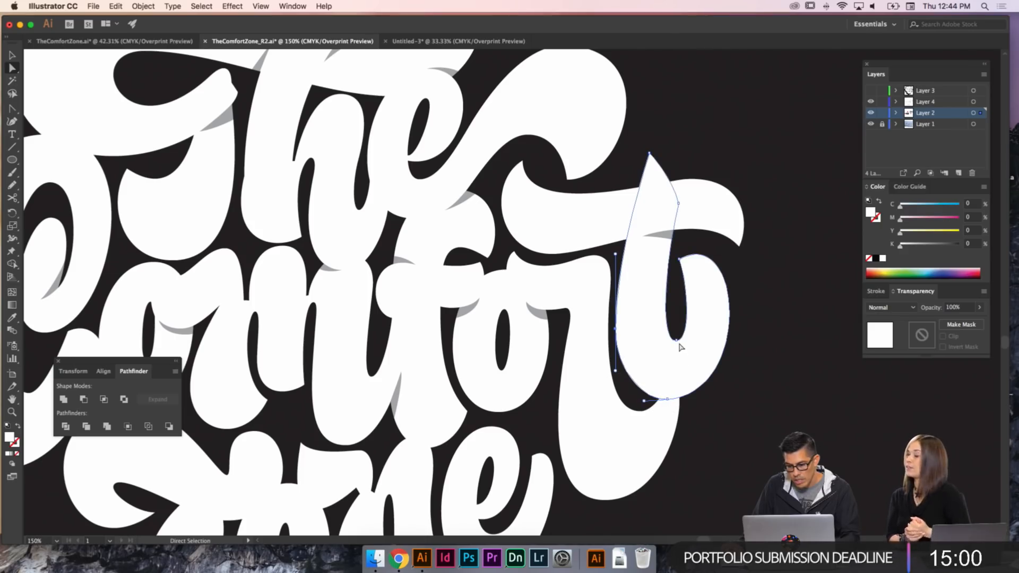
left_click_drag(616, 254, 615, 250)
- Round off the pointed top of the t's stem with the Anchor Point tool
key("shift+c")
left_click_drag(649, 153, 656, 139)
key("a")
key("super+shift+a")
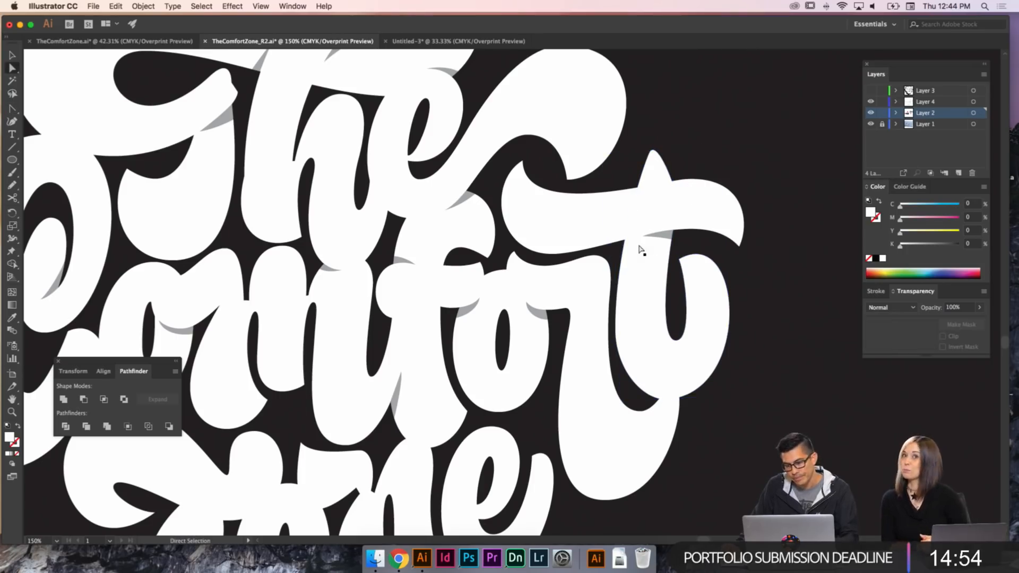
- Refine the lower bowl of the t in "Comfort" by adjusting its left-side anchor and the curve handles around its base
left_click(616, 255)
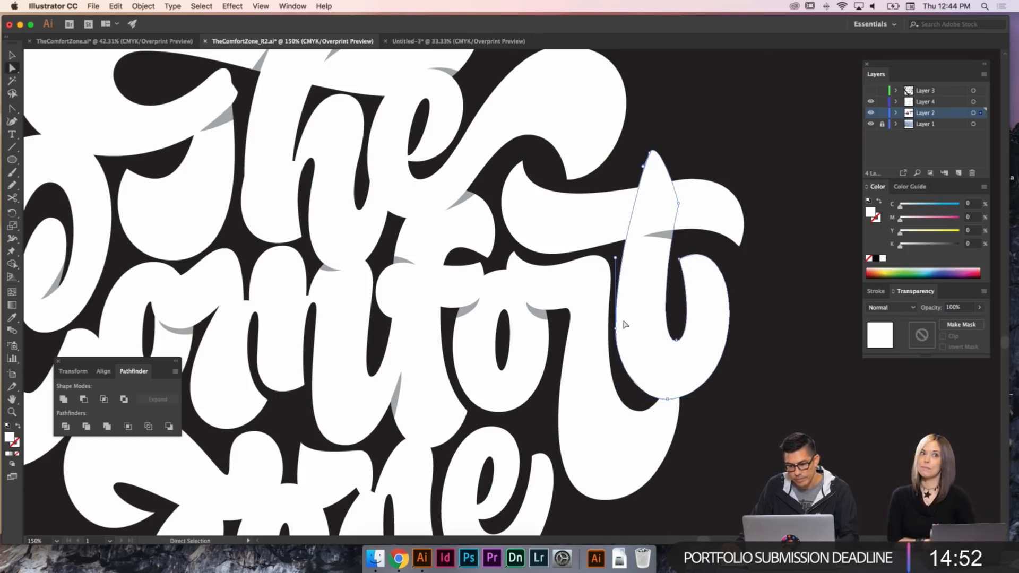
left_click_drag(616, 328, 615, 321)
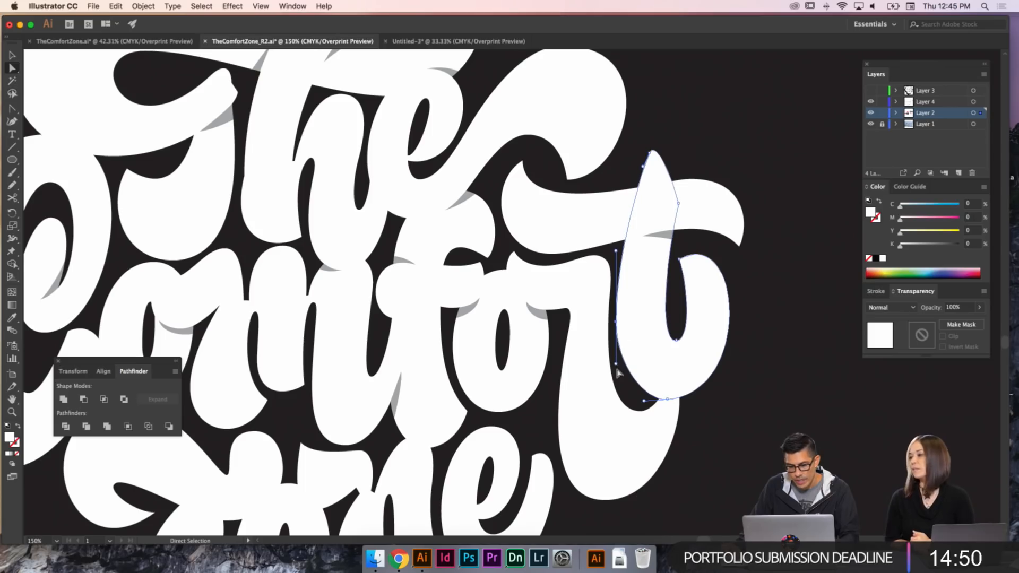
left_click_drag(616, 364, 616, 374)
key("super+shift+a")
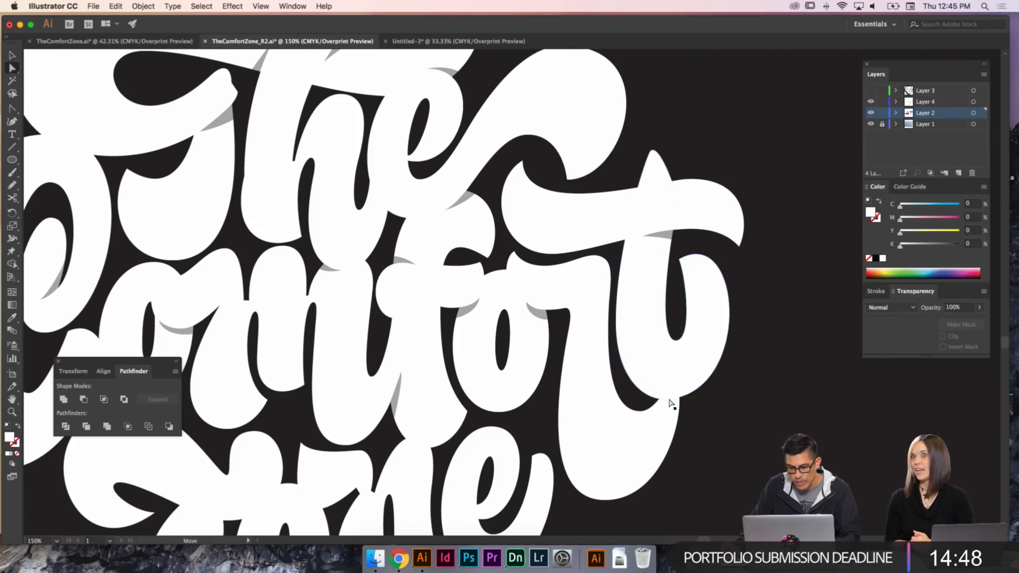
left_click(668, 399)
left_click_drag(753, 393, 753, 399)
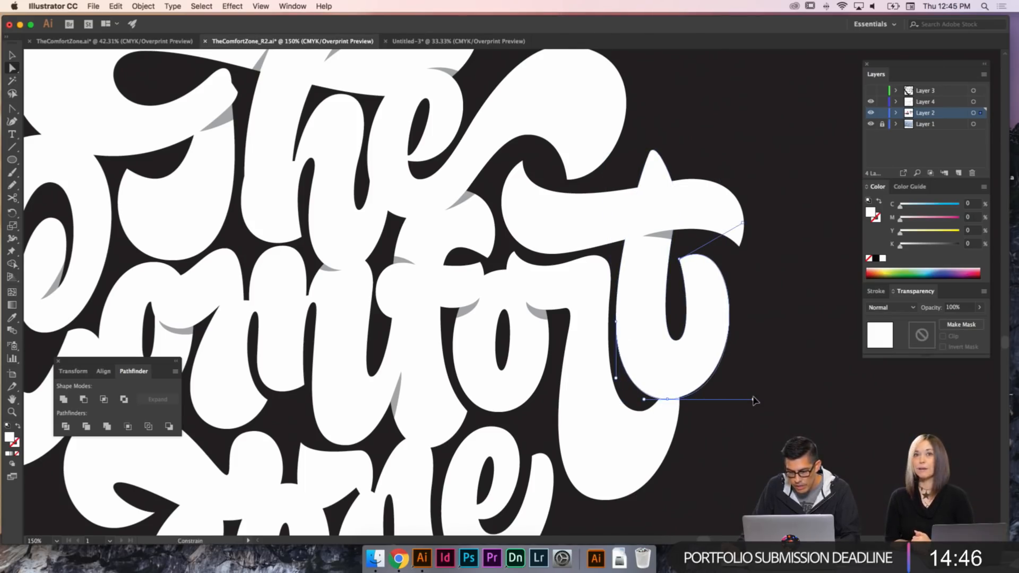
key("super+shift+a")
- Add a new layer directly above Layer 2
key("super+minus")
key("super+minus")
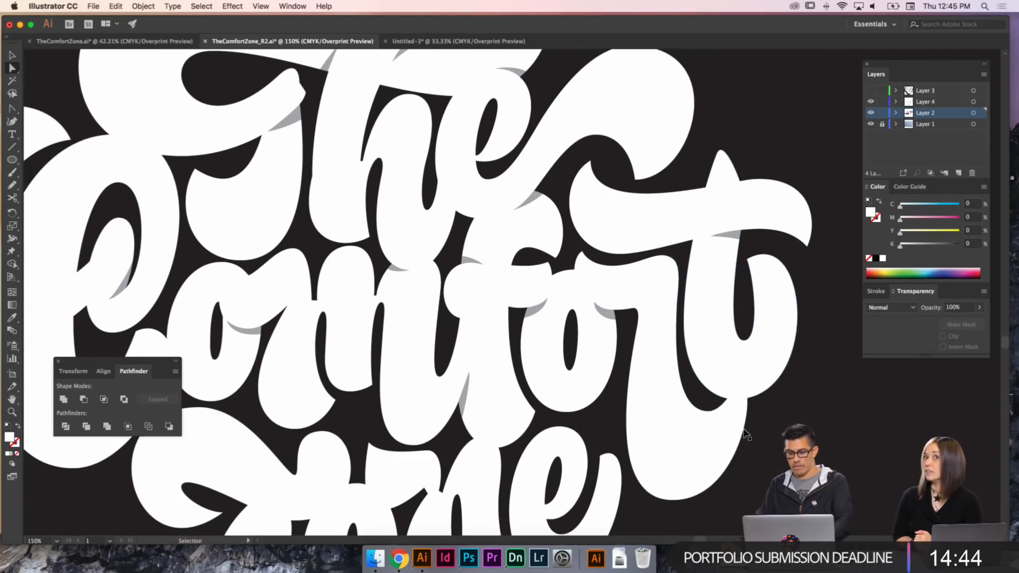
scroll(738, 431, "left", 3)
scroll(738, 430, "up", 2)
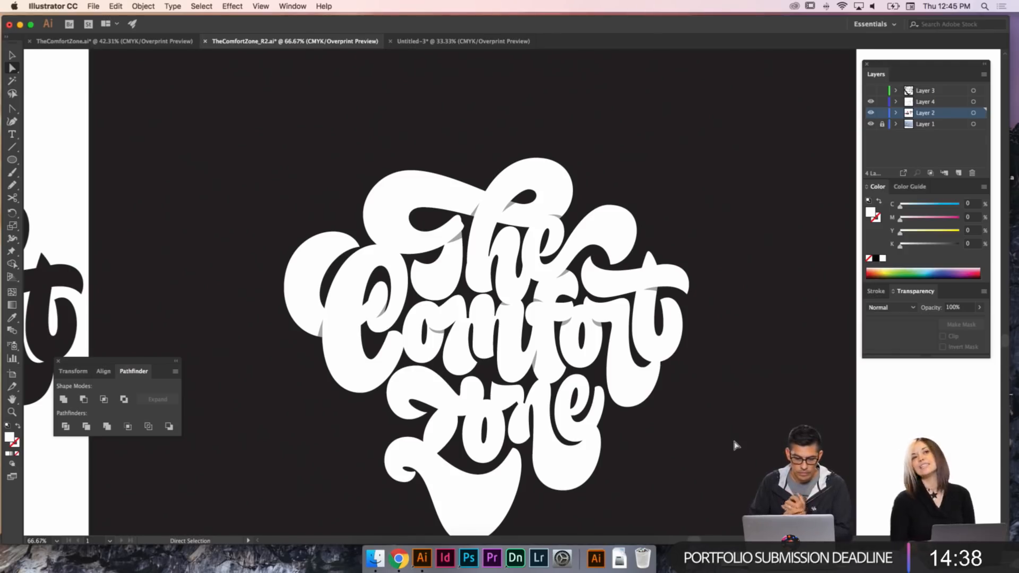
key("super+equal")
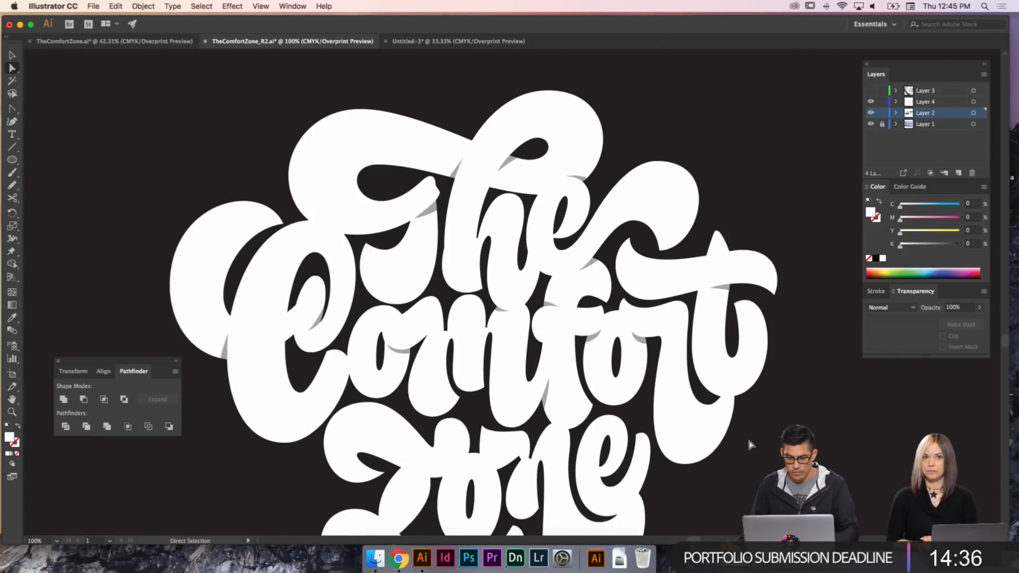
left_click(958, 173)
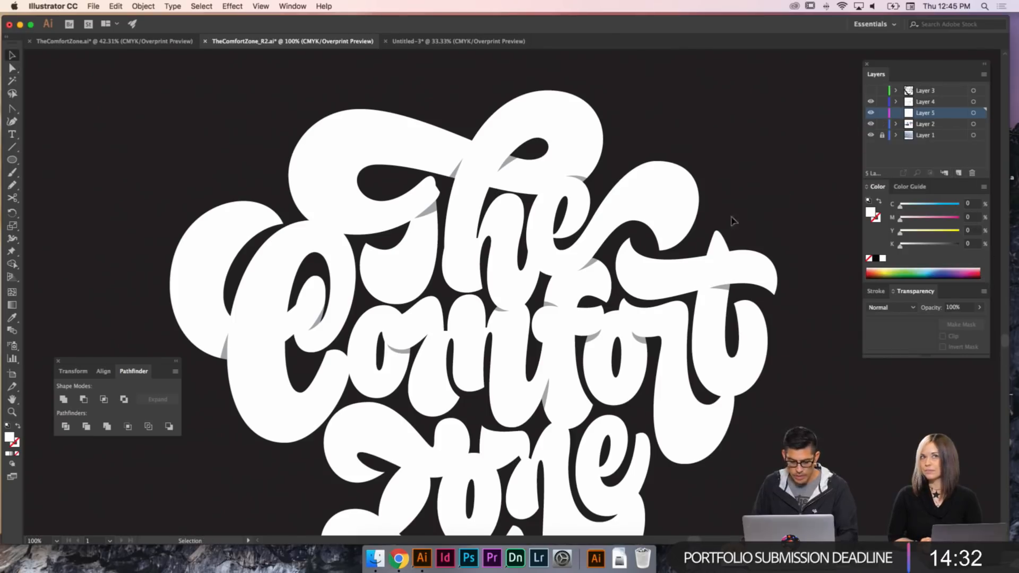
- Lock Layer 2 and set the Pen tool to a black stroke with no fill
key("super+minus")
key("super+minus")
left_click_drag(721, 217, 667, 247)
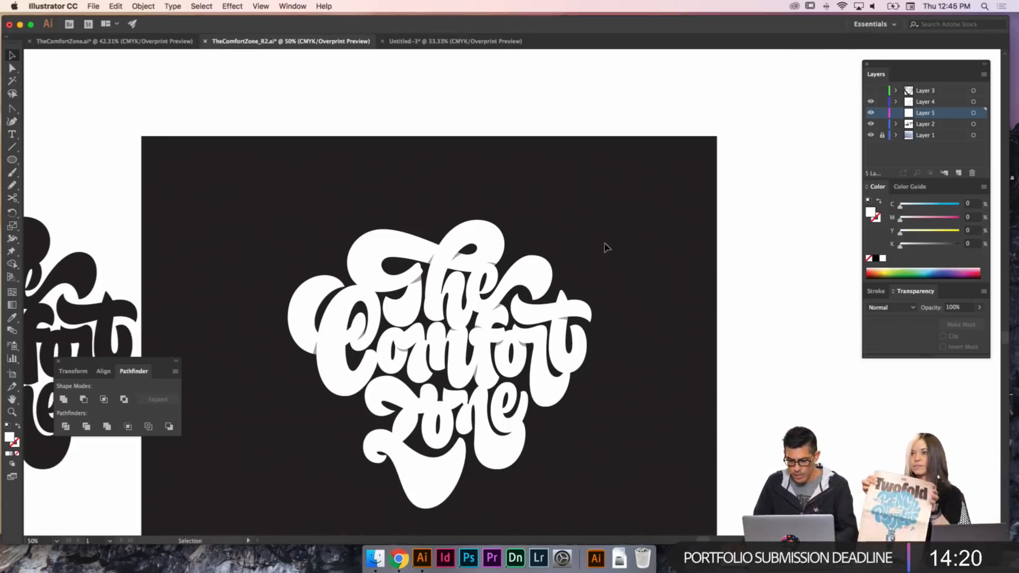
key("super+equal")
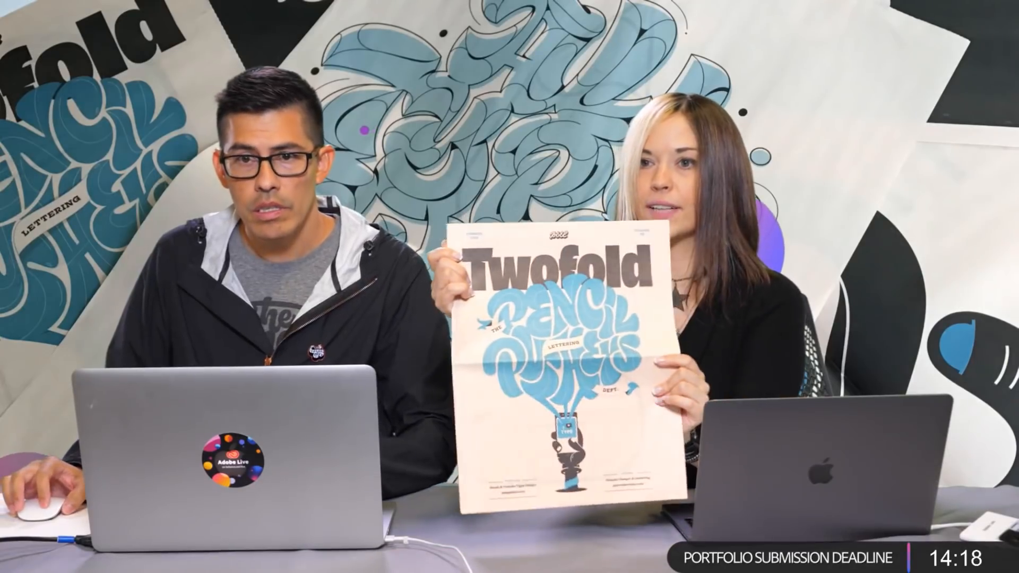
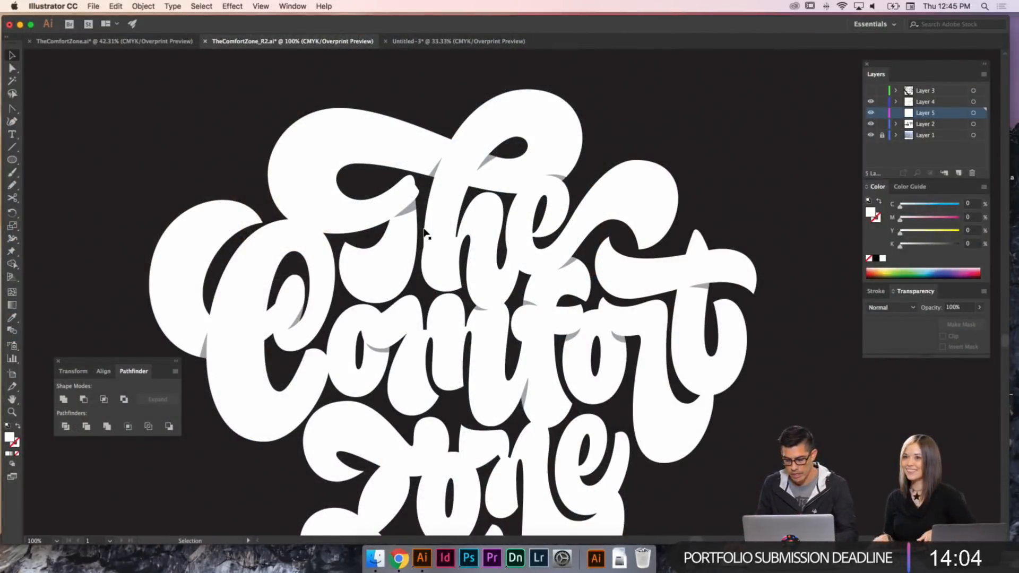
key("p")
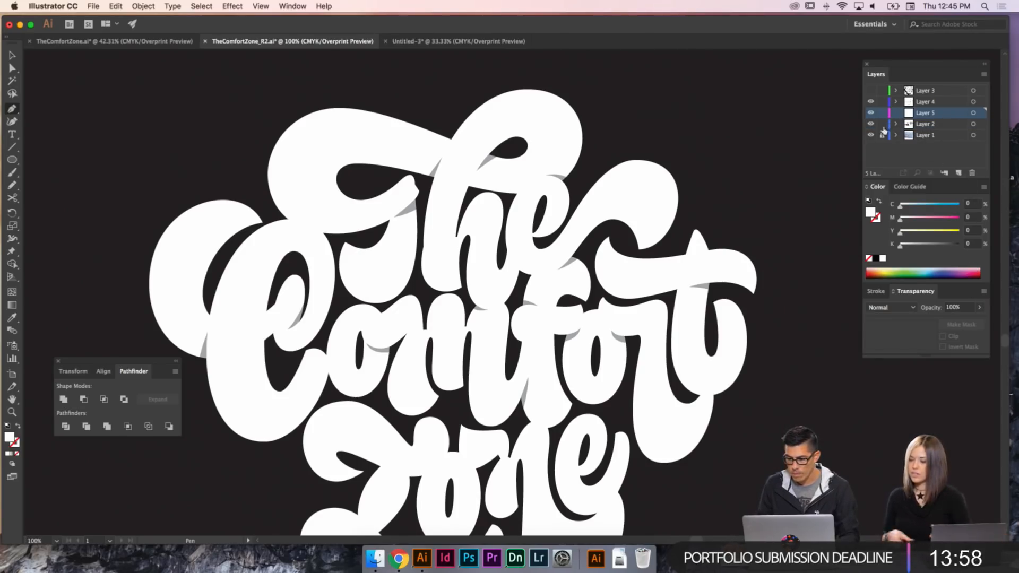
key("super+equal")
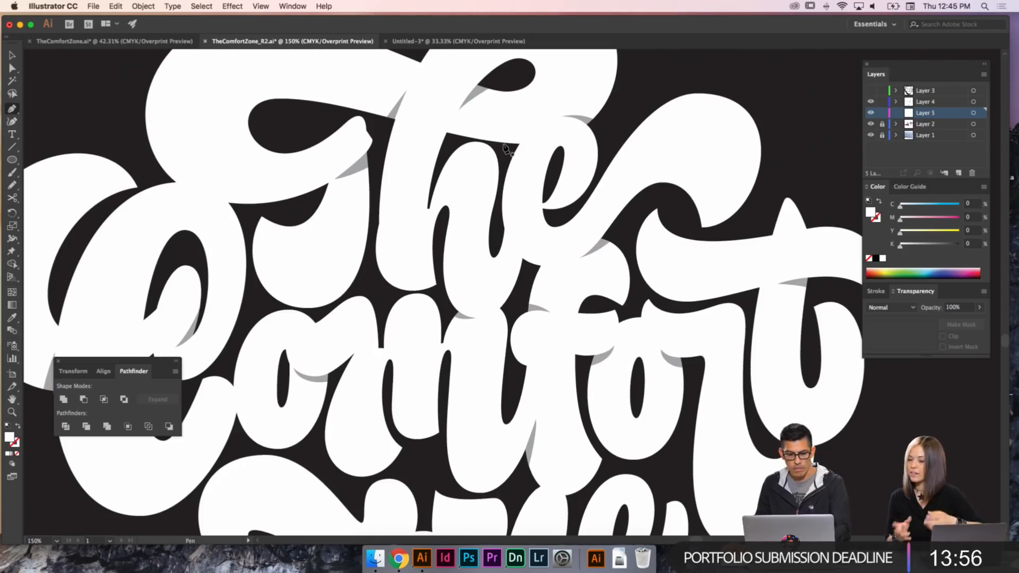
left_click_drag(498, 175, 529, 186)
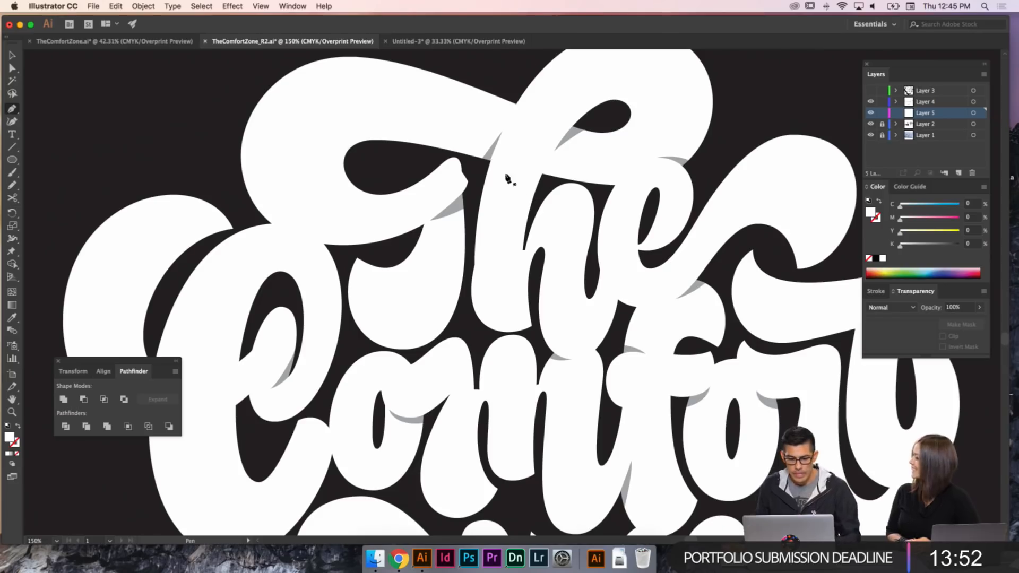
left_click_drag(443, 178, 483, 164)
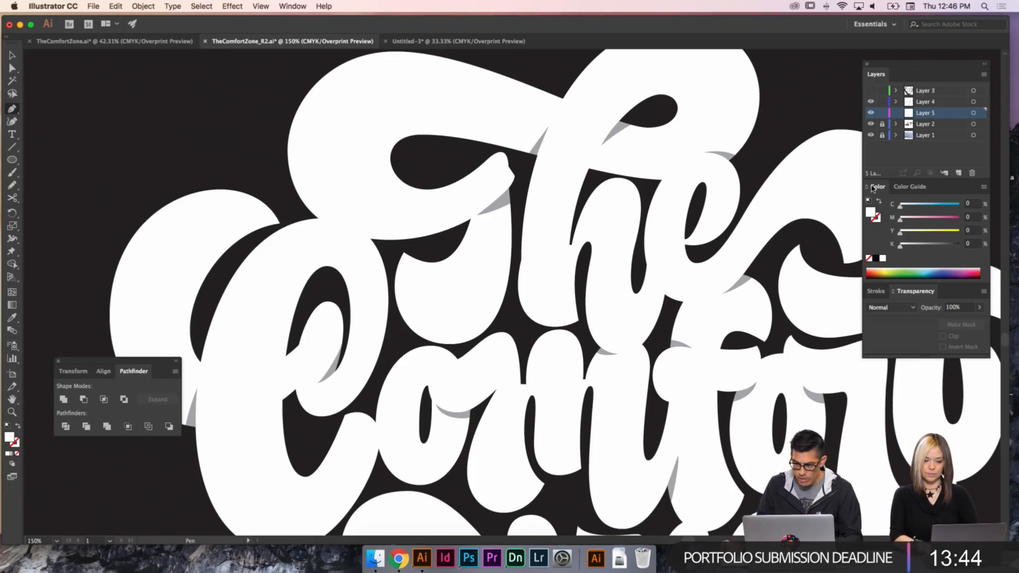
left_click_drag(904, 247, 985, 243)
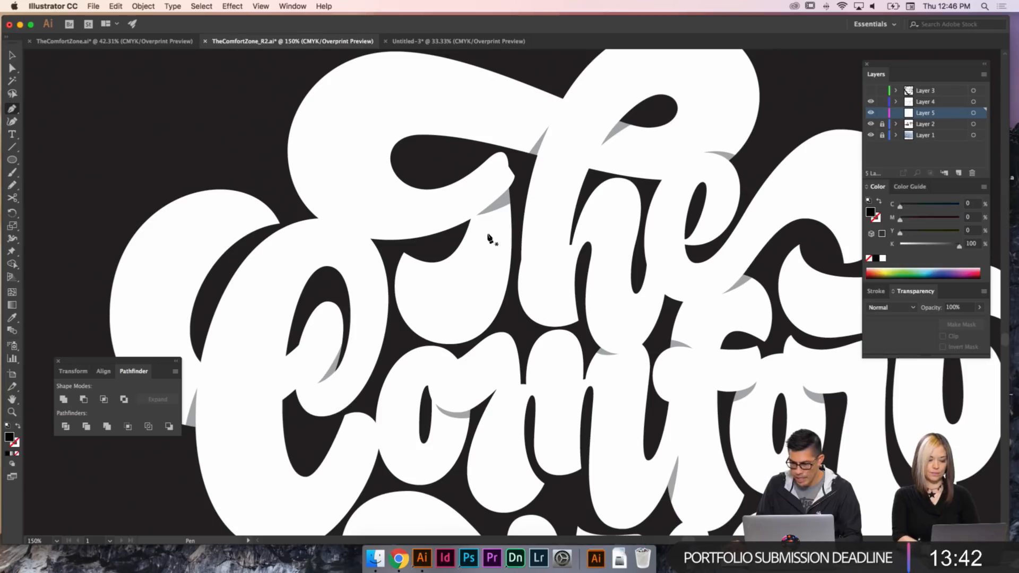
key("shift+x")
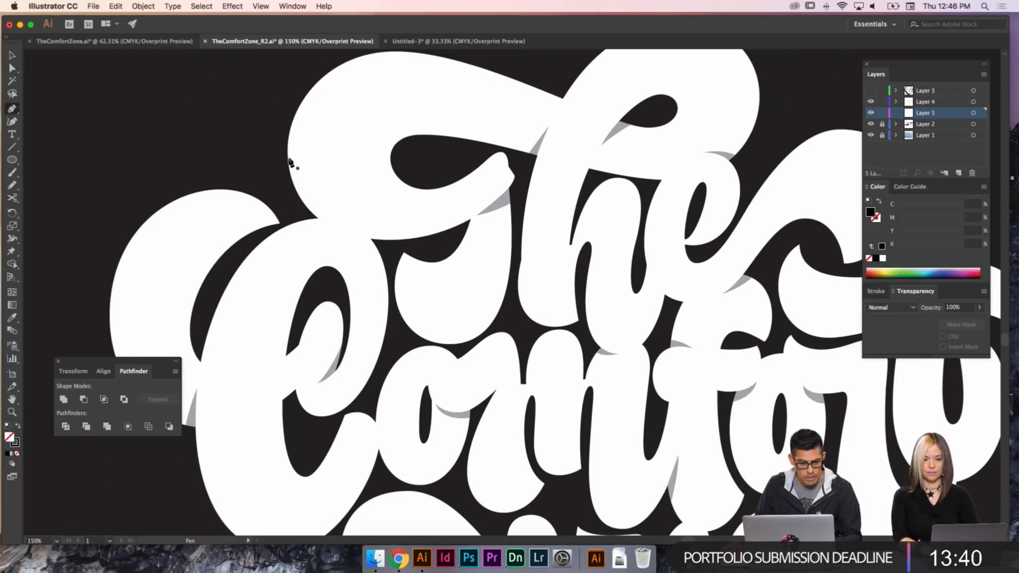
- With the Pen tool, draw an open curved inline path inside the T of "The", from its curled tip around the loop to the top stroke
key("super+plus")
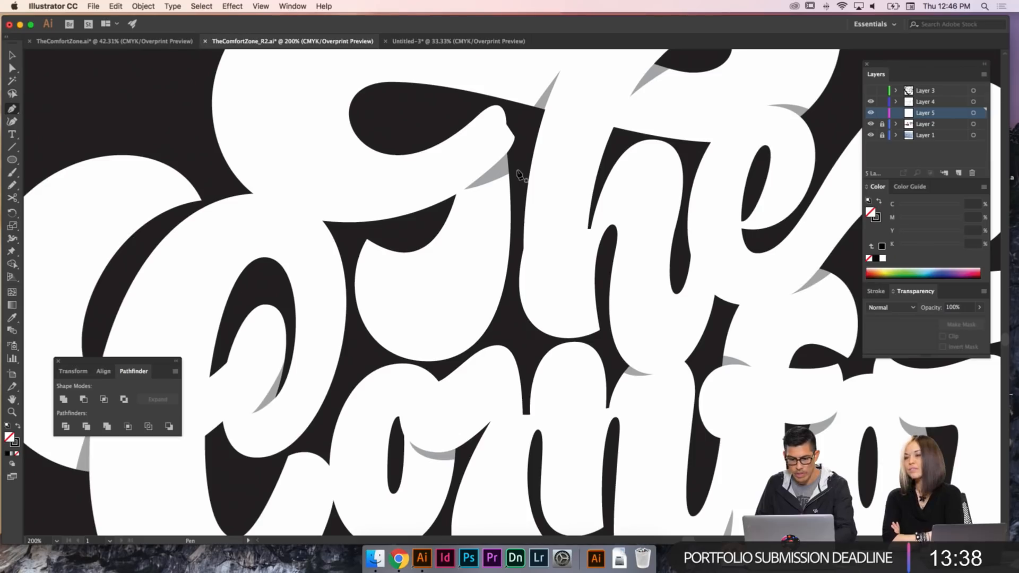
left_click_drag(491, 136, 587, 177)
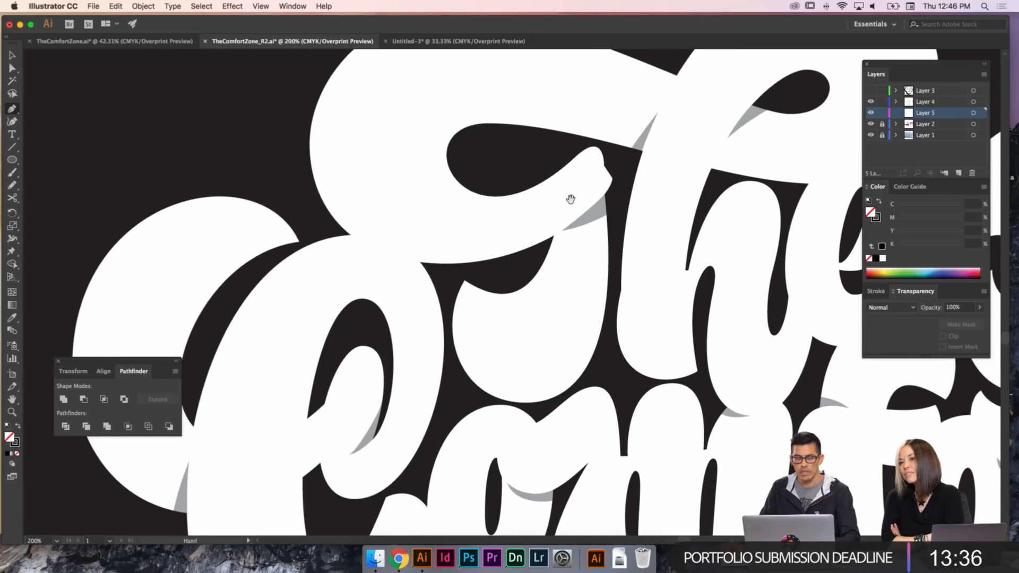
left_click_drag(569, 200, 489, 242)
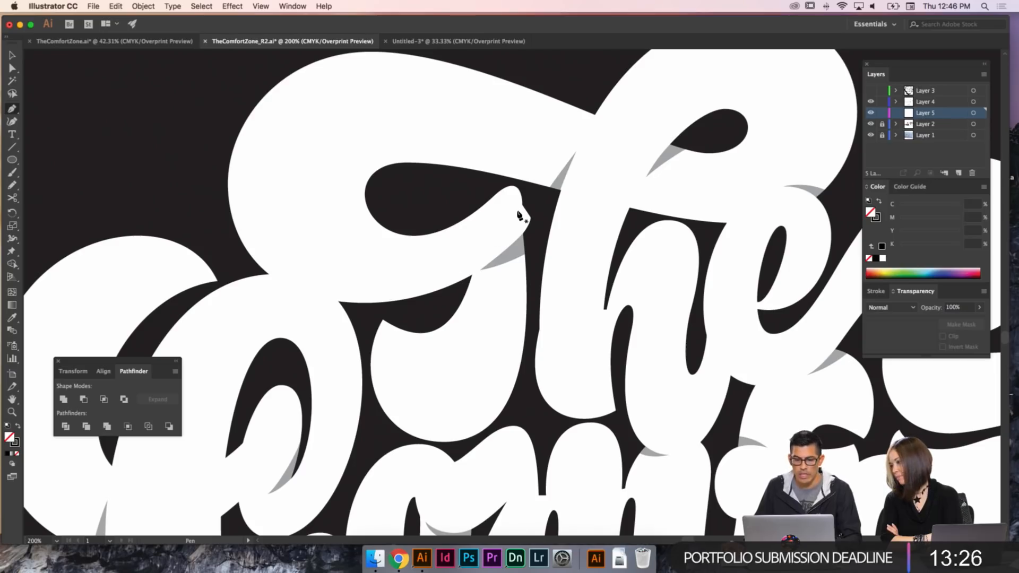
left_click_drag(522, 204, 313, 270)
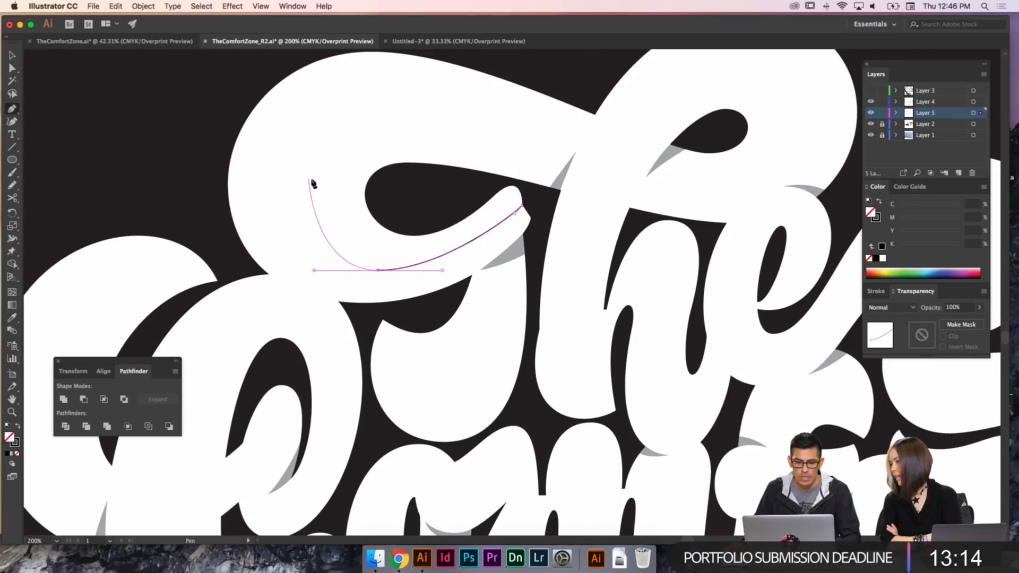
left_click_drag(296, 180, 296, 146)
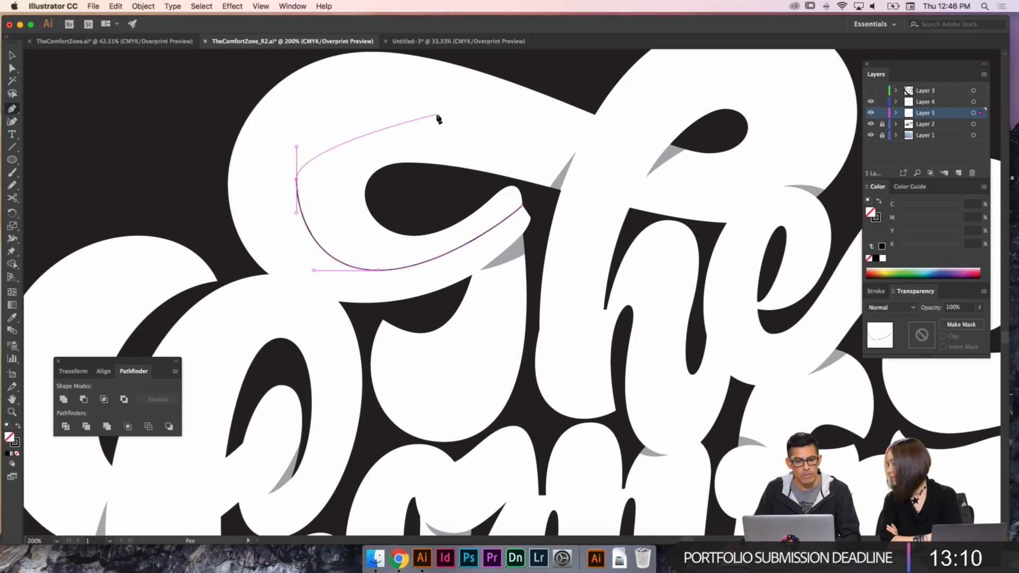
left_click_drag(456, 121, 515, 140)
- Round out the upper curve of the T's inline path by lengthening the left anchor's upper handle and raising the end anchor's handle
key("a")
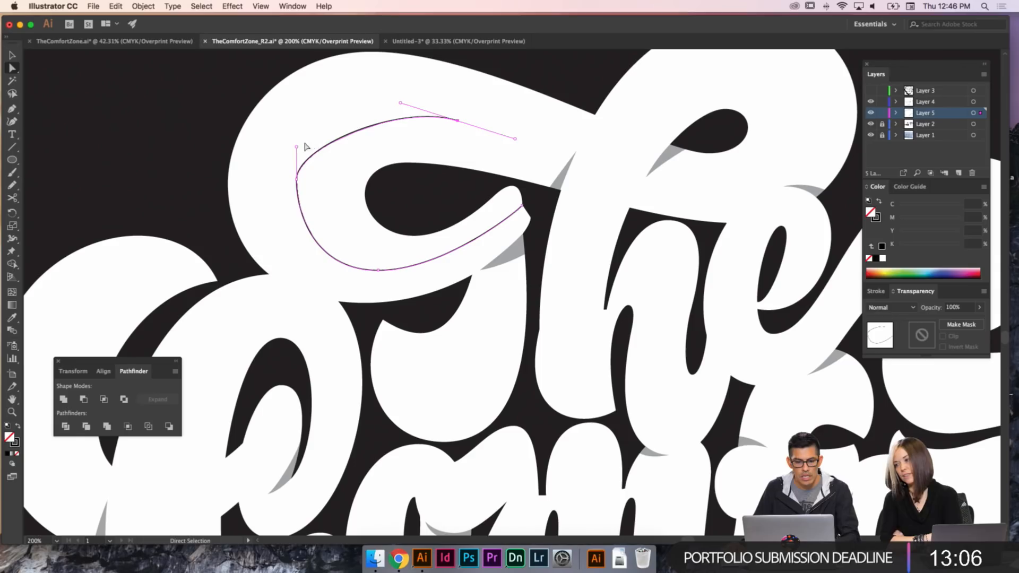
left_click_drag(297, 150, 296, 108)
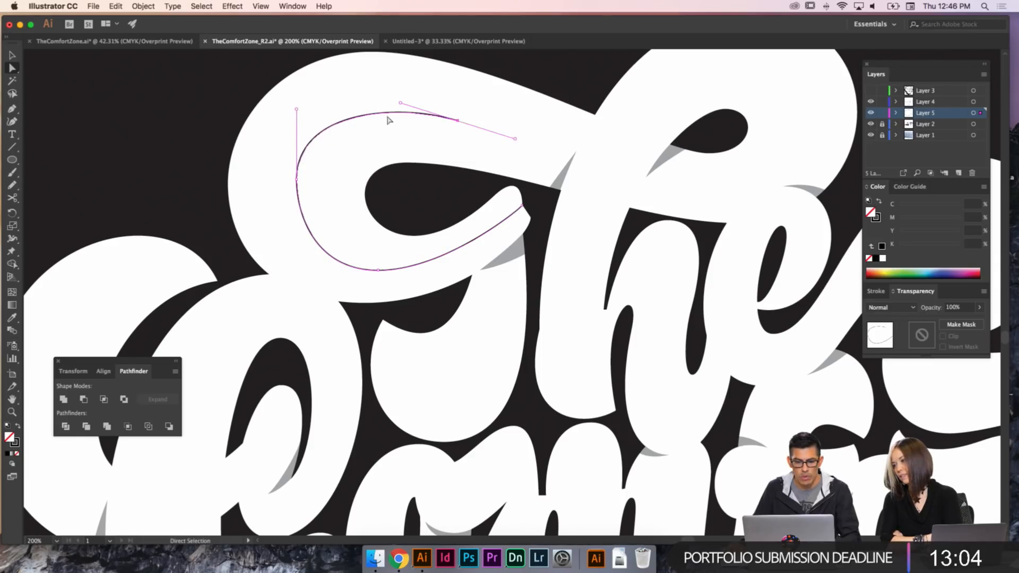
left_click_drag(401, 104, 397, 97)
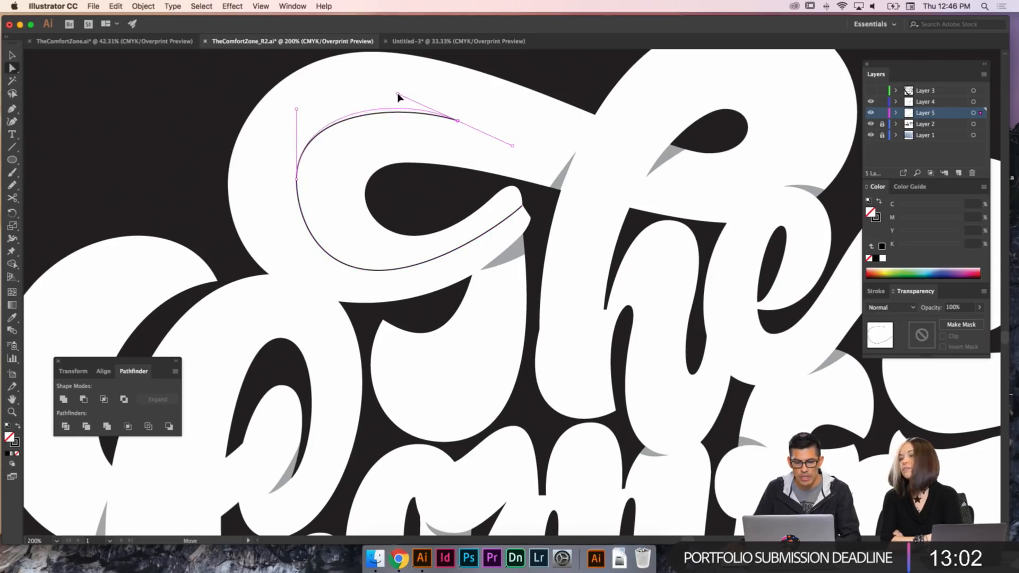
- Delete the bottom anchor of the T's inline path and reshape the lower curve with the handles of the two remaining neighbouring anchors
left_click(296, 181)
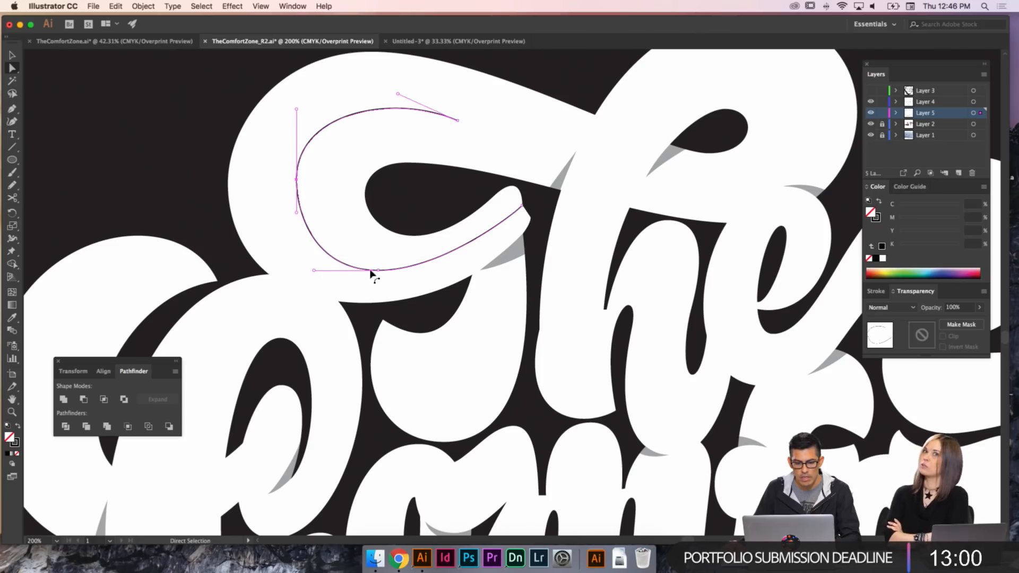
key("minus")
left_click(378, 271)
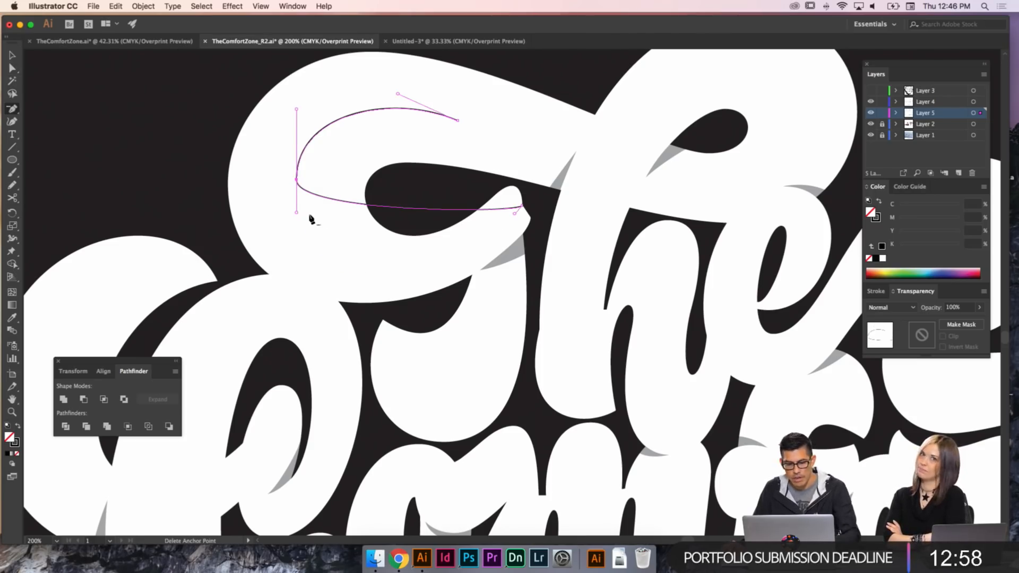
key("a")
left_click_drag(296, 213, 296, 315)
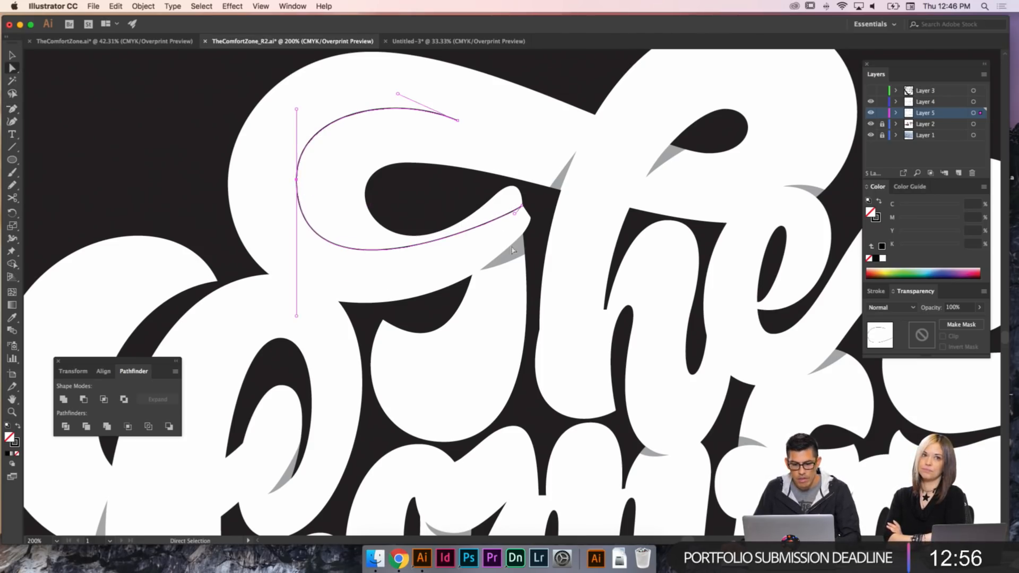
left_click_drag(515, 214, 466, 265)
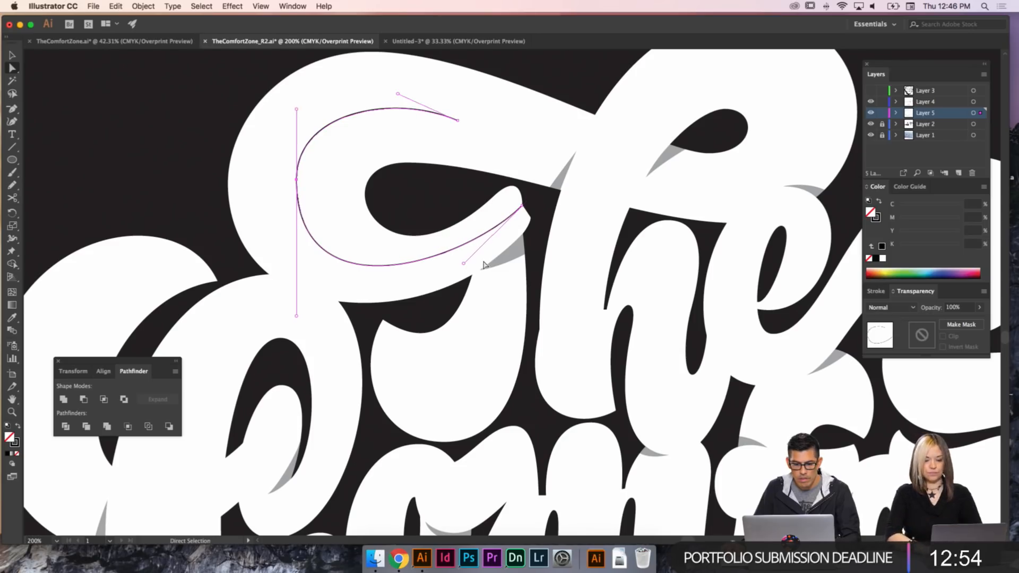
left_click_drag(296, 316, 296, 307)
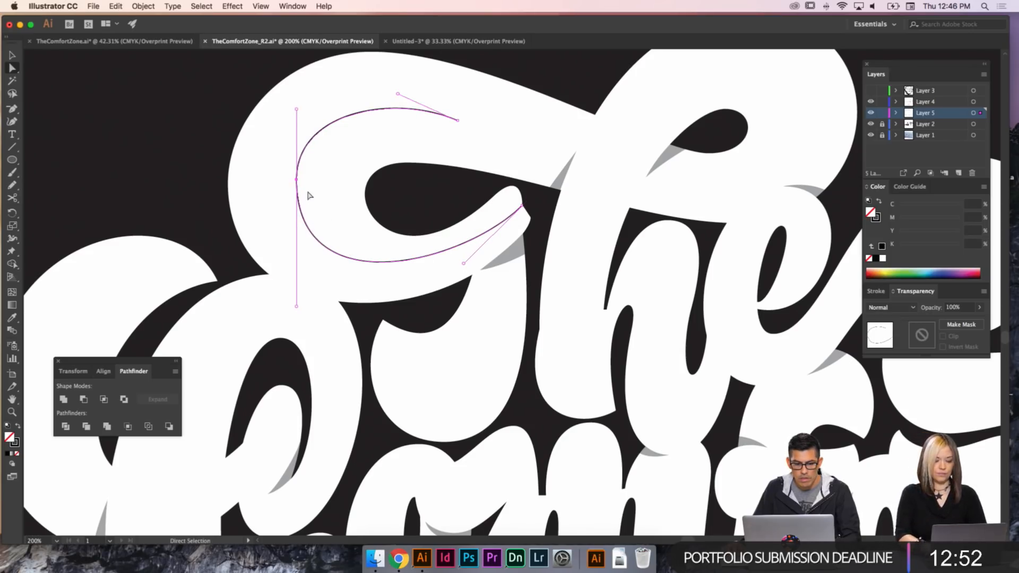
- Shift the inline path's left anchor slightly outward and lengthen the top end anchor's handle to smooth the loop
left_click_drag(297, 180, 290, 179)
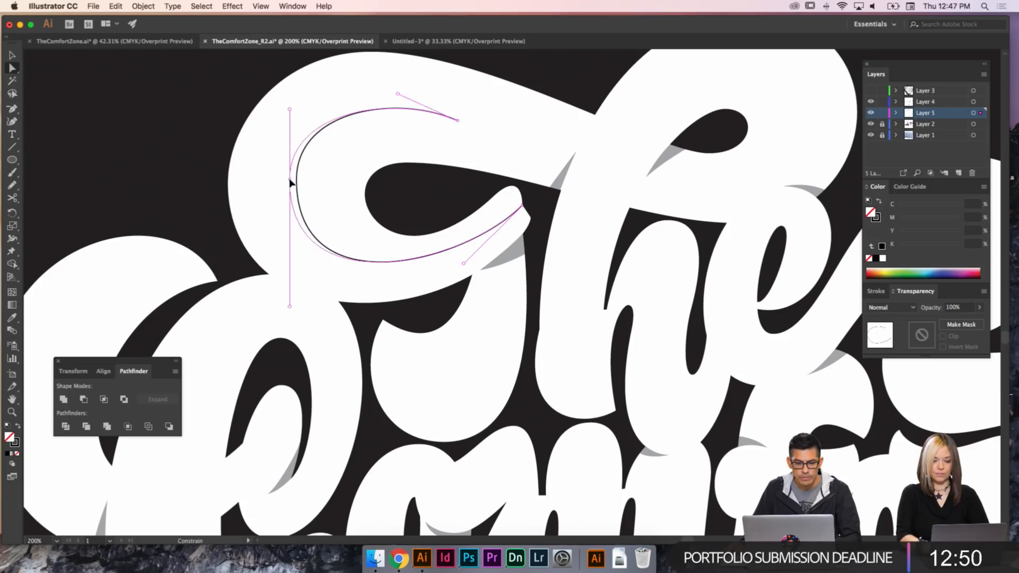
left_click(458, 120)
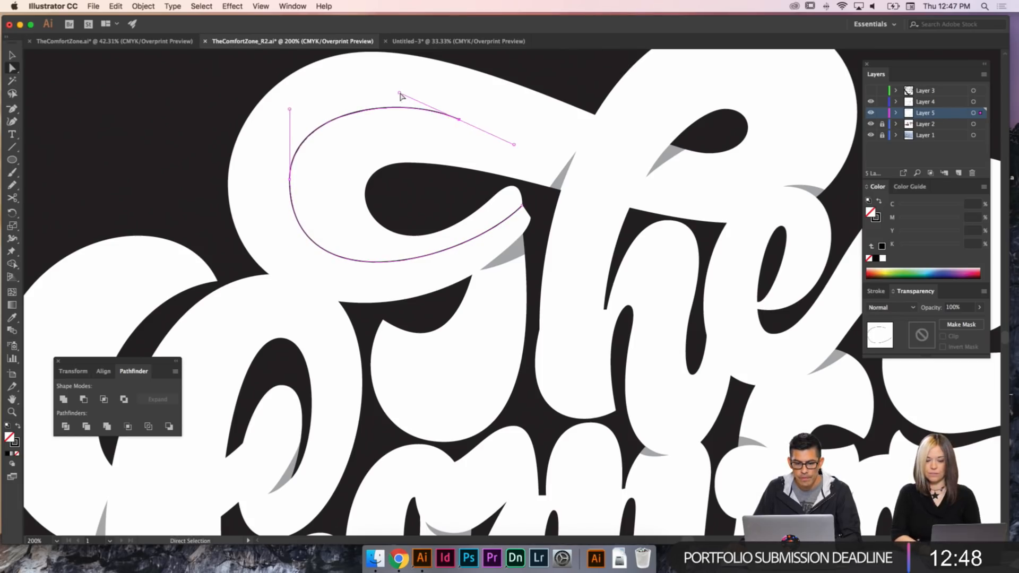
left_click_drag(399, 94, 388, 94)
- Extend the inline path to where the T meets the h, remove the former end anchor, and pull a handle from the new endpoint to restore the curve
key("p")
left_click_drag(458, 119, 573, 157)
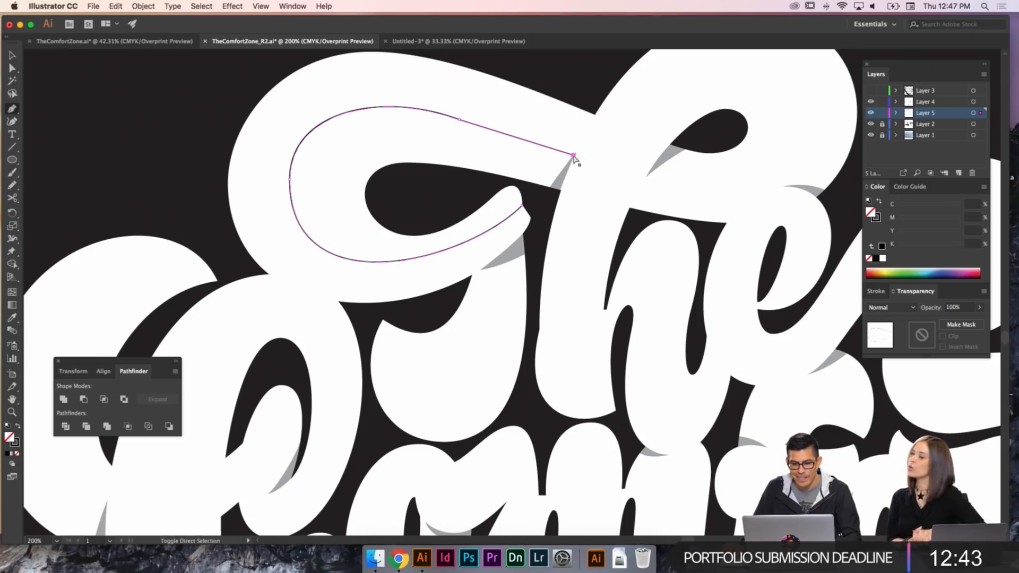
left_click(459, 121)
key("alt")
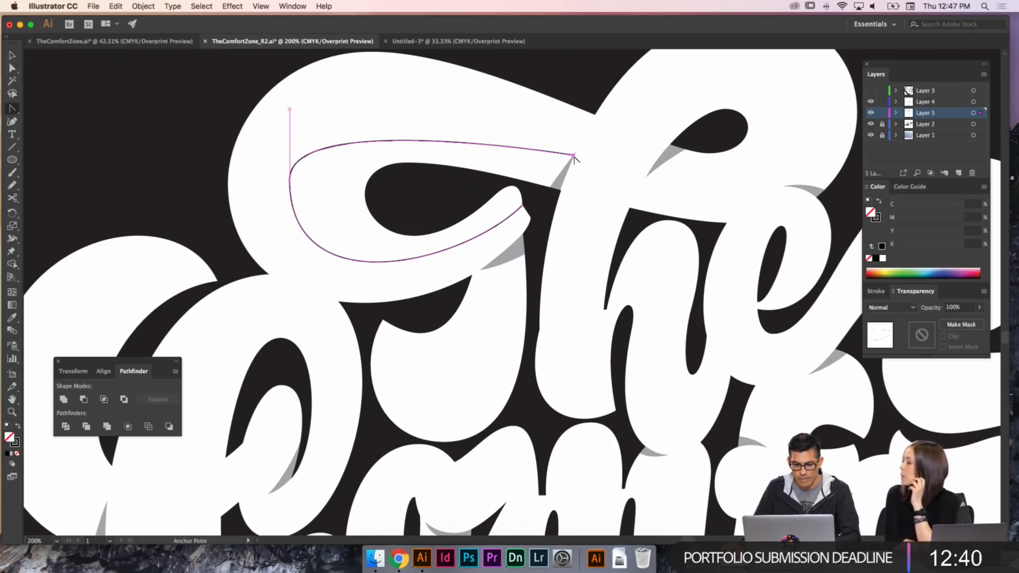
left_click_drag(574, 157, 409, 84)
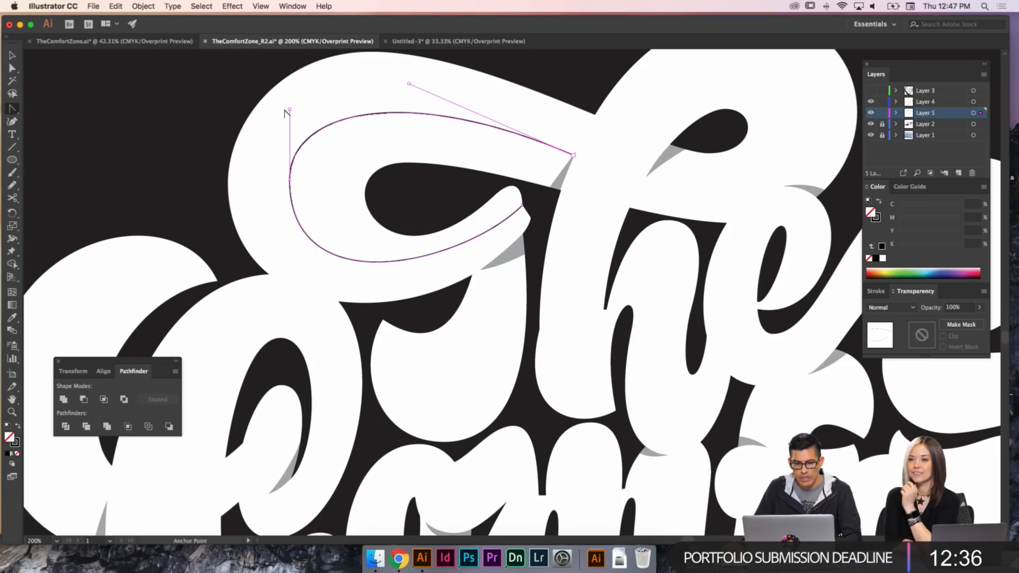
- Reshape the upper curve of the T's inline path by lengthening the left anchor's upper handle and shortening the top end anchor's handle
left_click_drag(290, 110, 290, 99)
left_click(473, 114, "super")
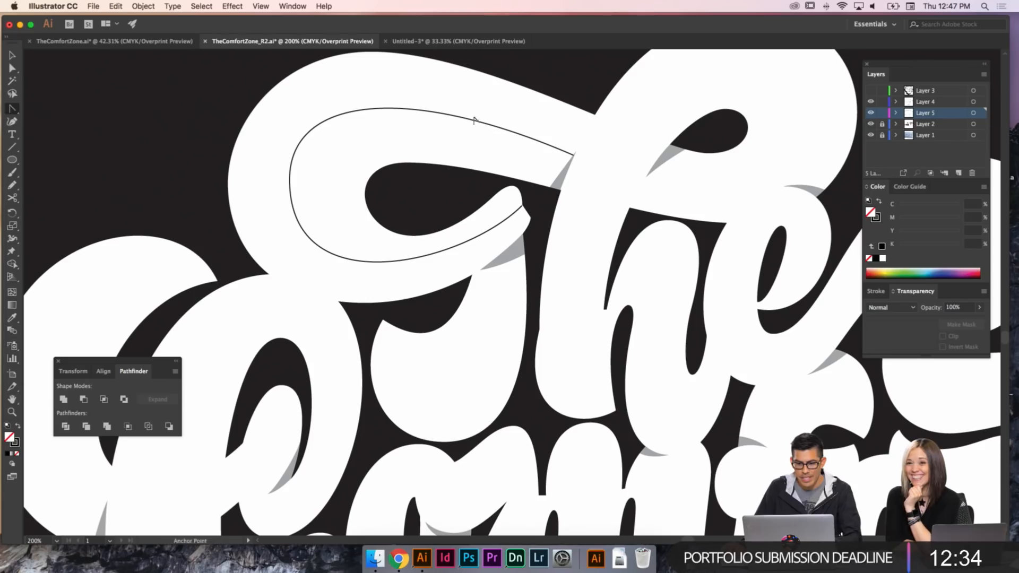
key("a")
left_click(465, 121)
left_click_drag(408, 85, 427, 87)
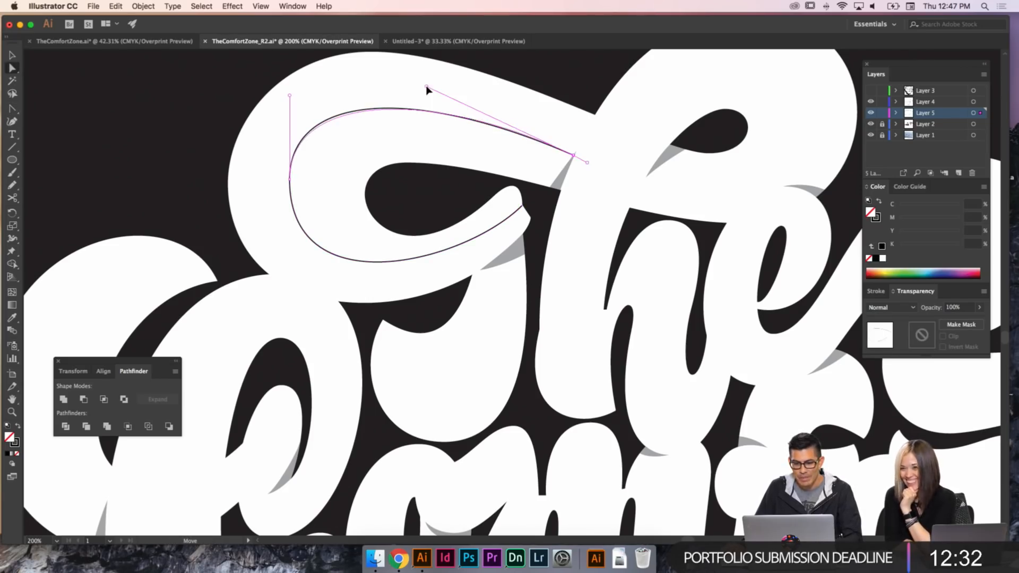
left_click_drag(290, 96, 290, 90)
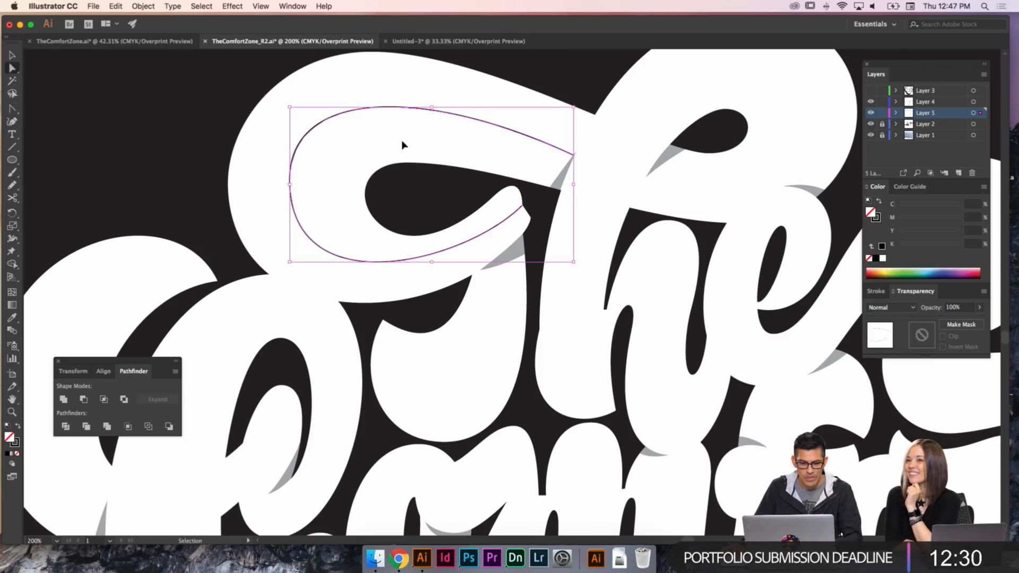
left_click(453, 167)
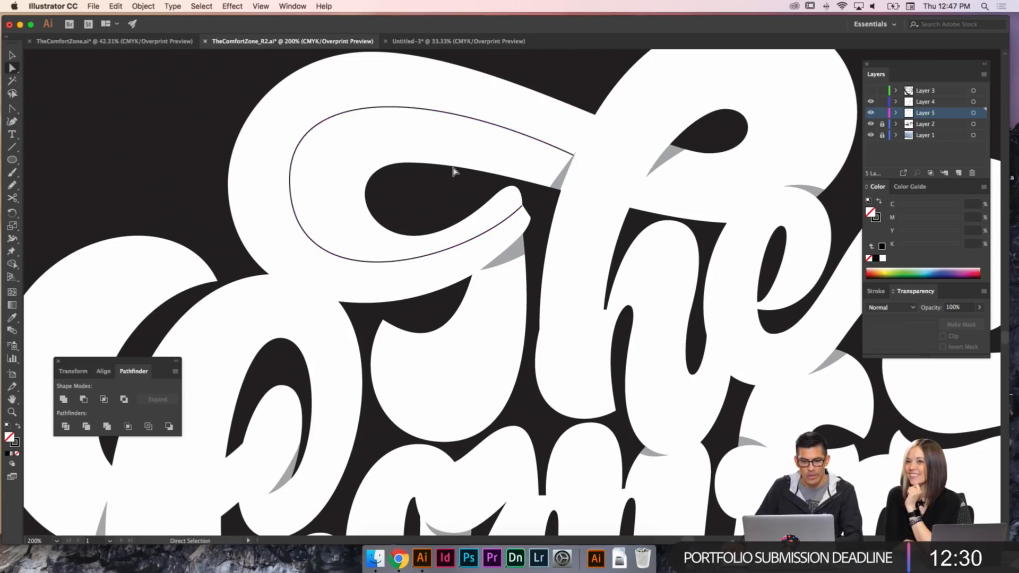
- Rebalance the lower curve of the T's inline path by shortening the left anchor's lower handle and lengthening the lower end anchor's handle
left_click(381, 263)
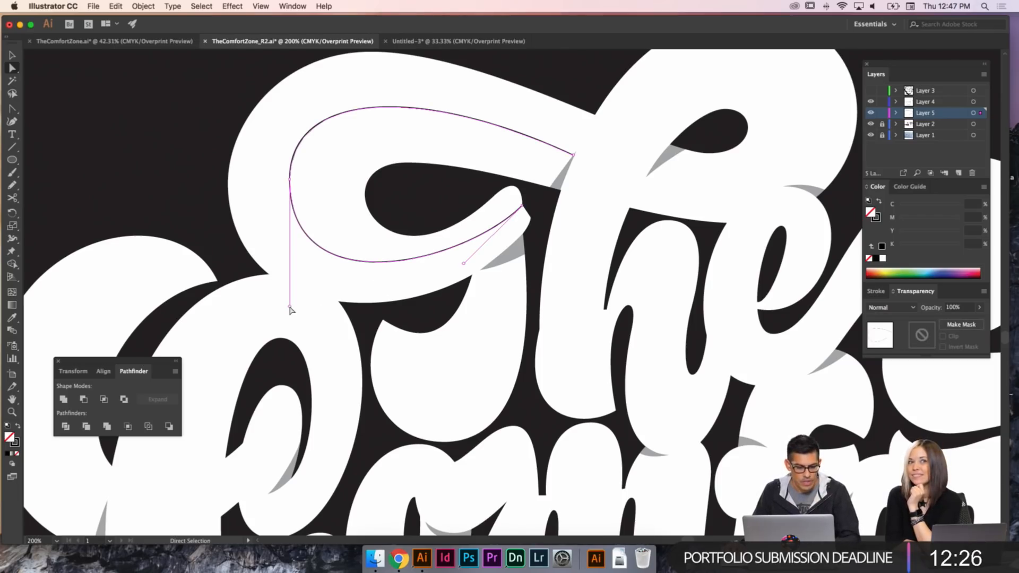
left_click_drag(289, 307, 289, 275)
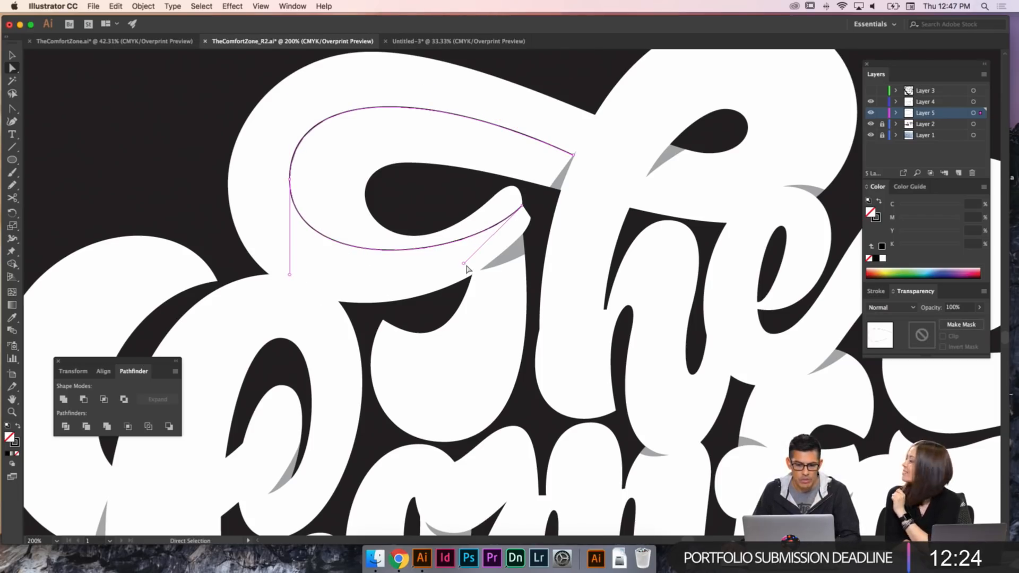
left_click_drag(464, 264, 434, 295)
left_click(325, 190)
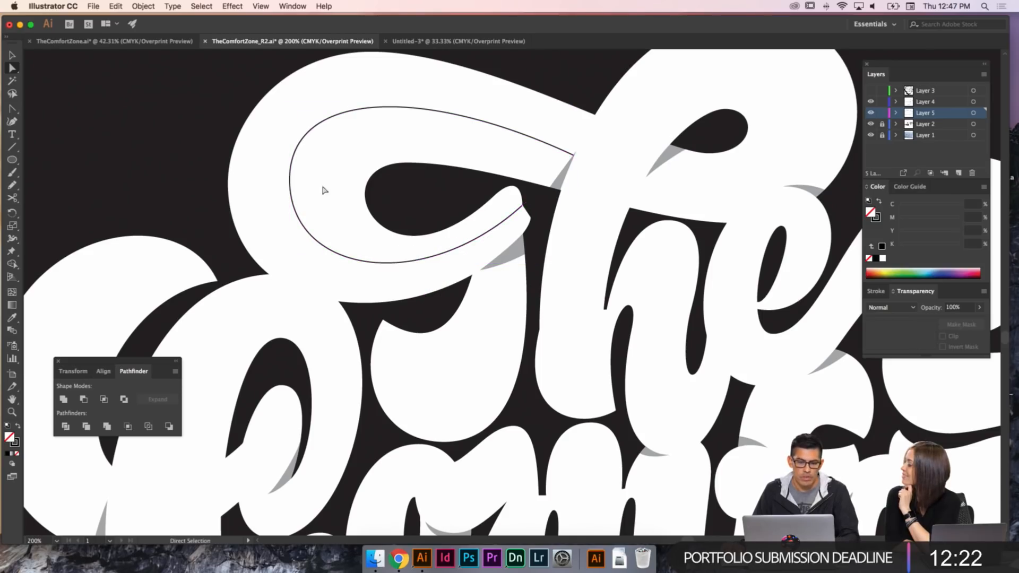
- Shorten the left anchor's upper handle on the T's inline path and extend the top end anchor's handle to even out the arc
left_click(291, 181)
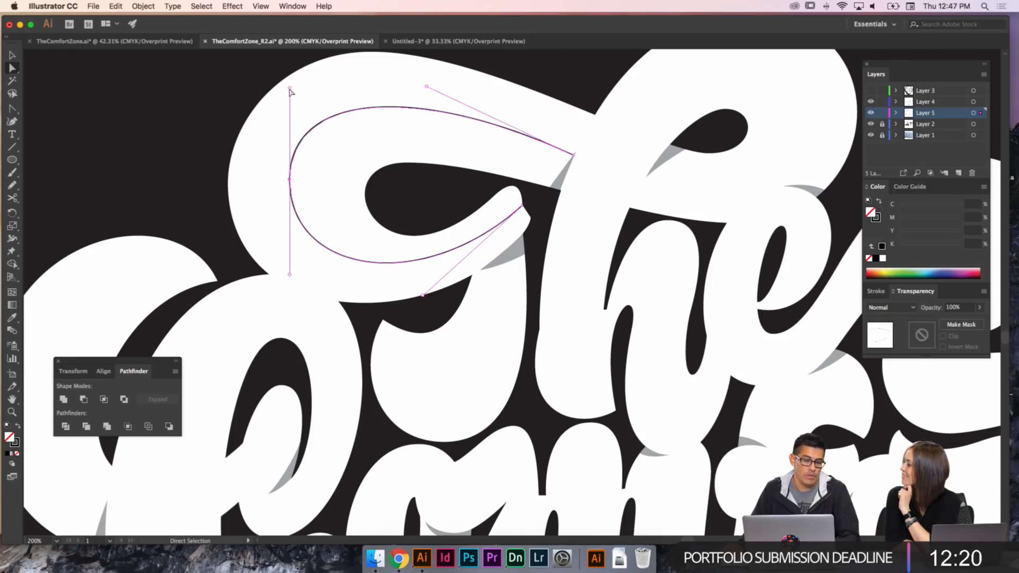
left_click_drag(290, 89, 289, 98)
left_click_drag(427, 86, 407, 78)
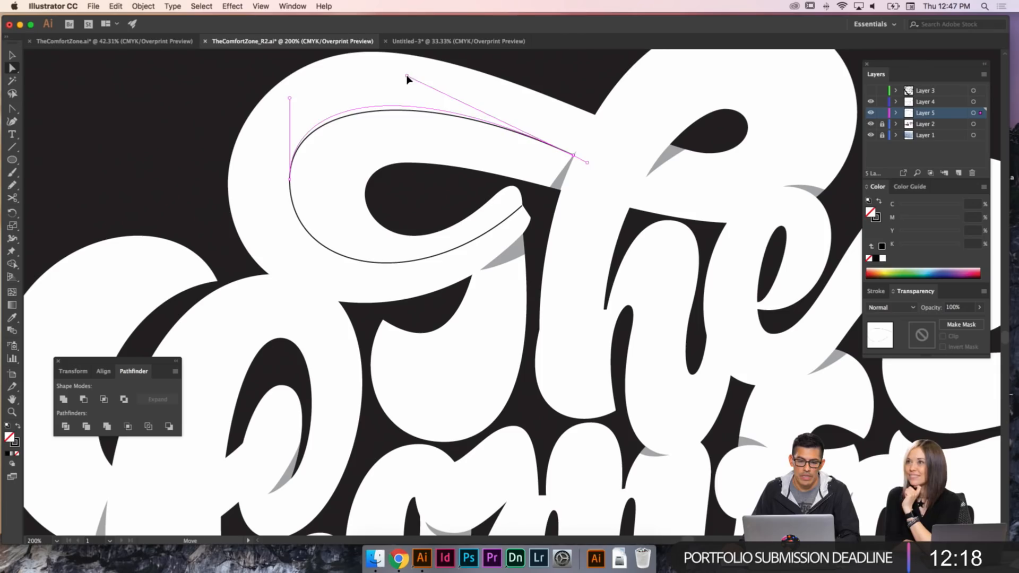
left_click(409, 167)
- Draw a curved inline path through the h with the Pen tool, from the loop's inner crossing around the loop and down to the stem's base
left_click_drag(447, 173, 397, 163)
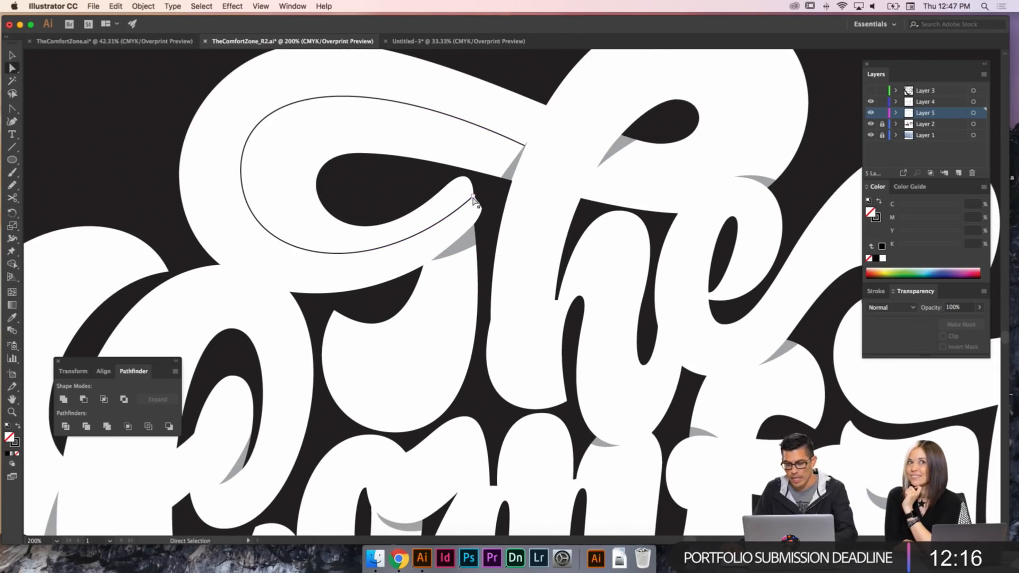
key("p")
key("super+minus")
left_click_drag(642, 225, 566, 229)
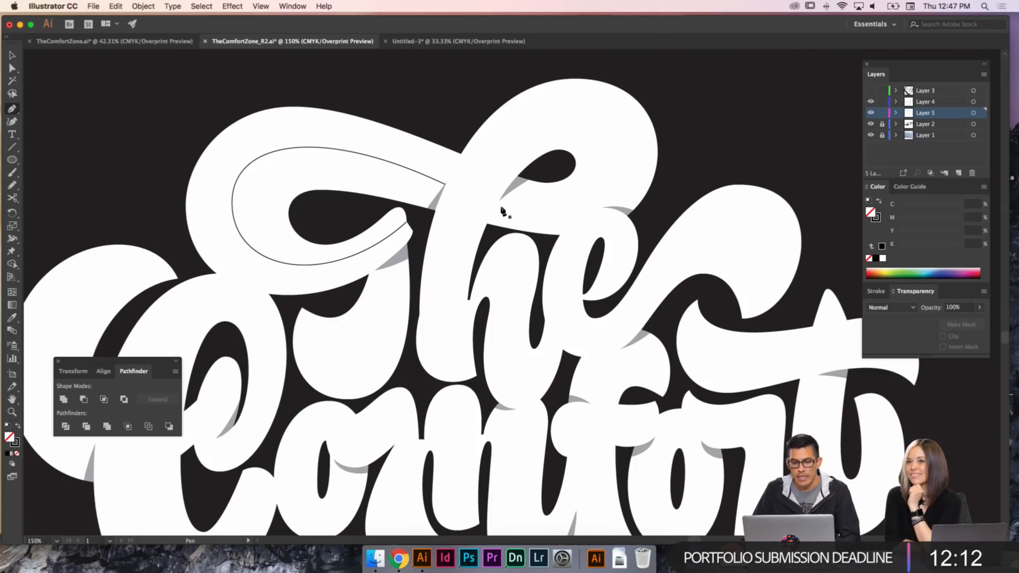
left_click_drag(498, 204, 526, 212)
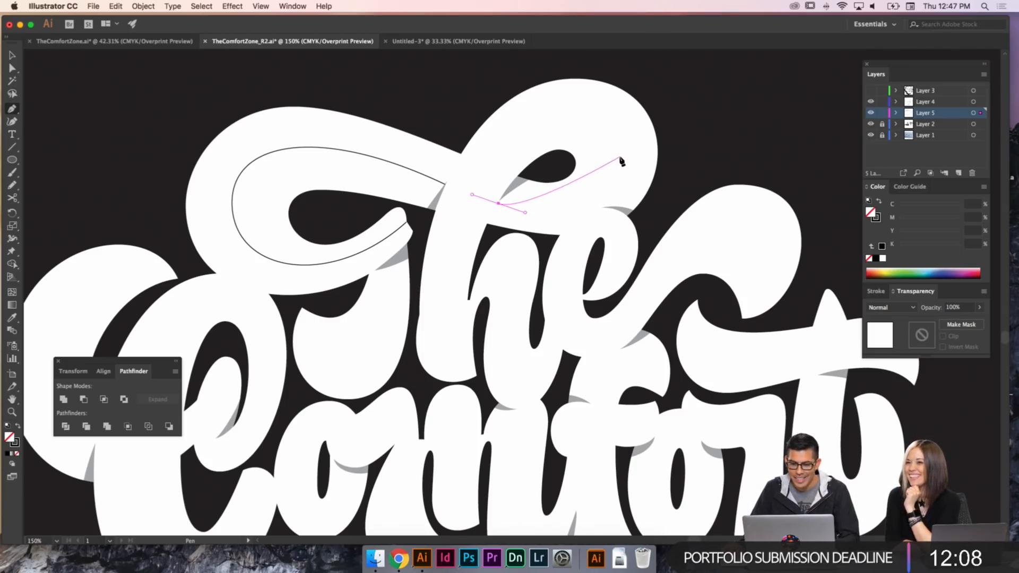
left_click_drag(619, 157, 619, 109)
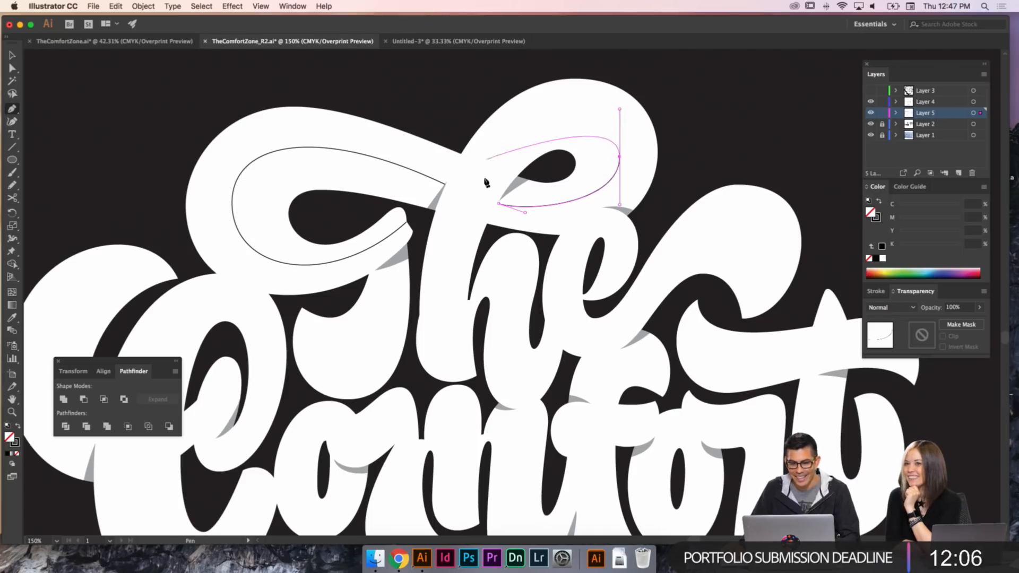
left_click_drag(468, 196, 434, 287)
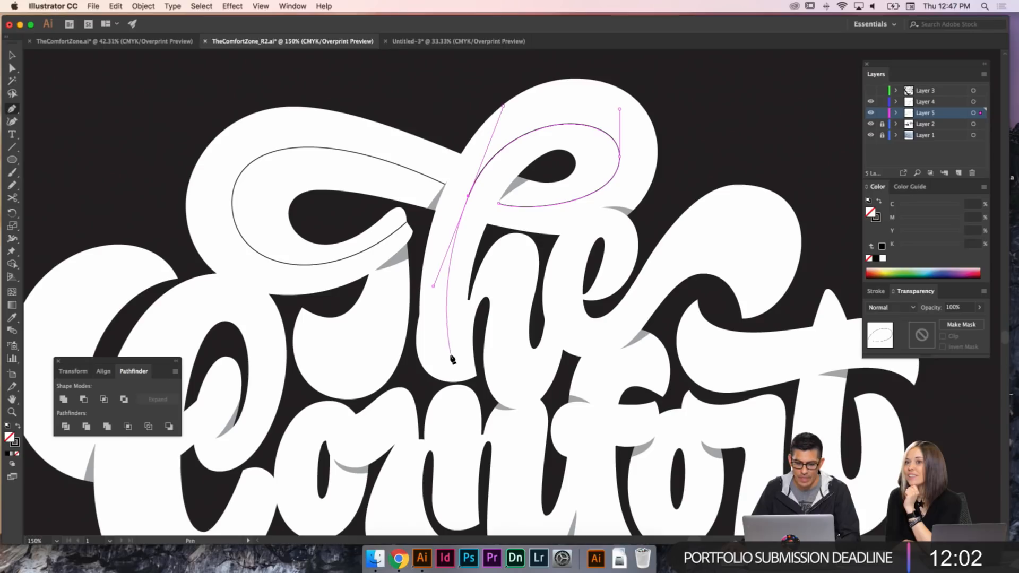
left_click(477, 378)
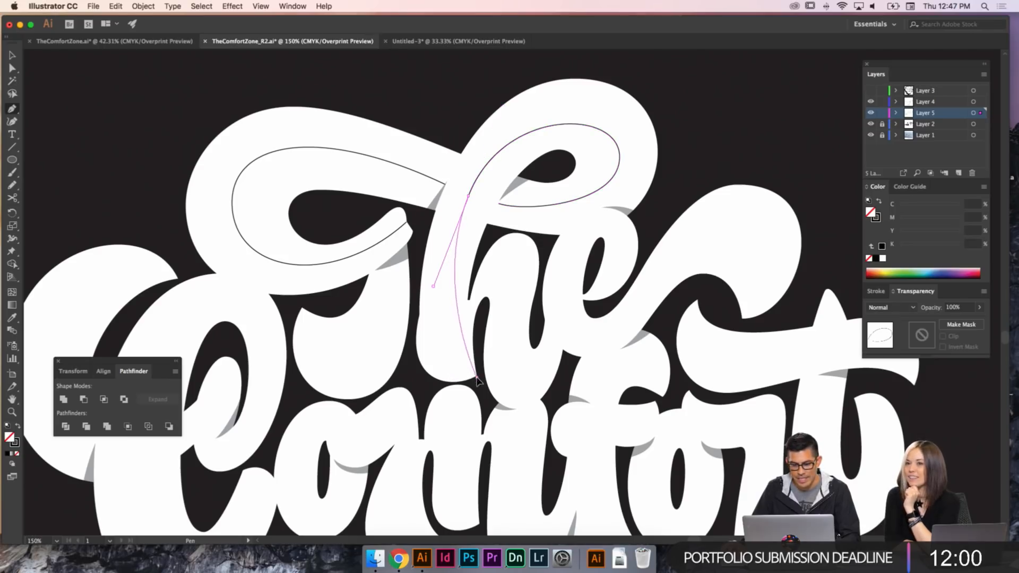
left_click_drag(476, 378, 508, 380)
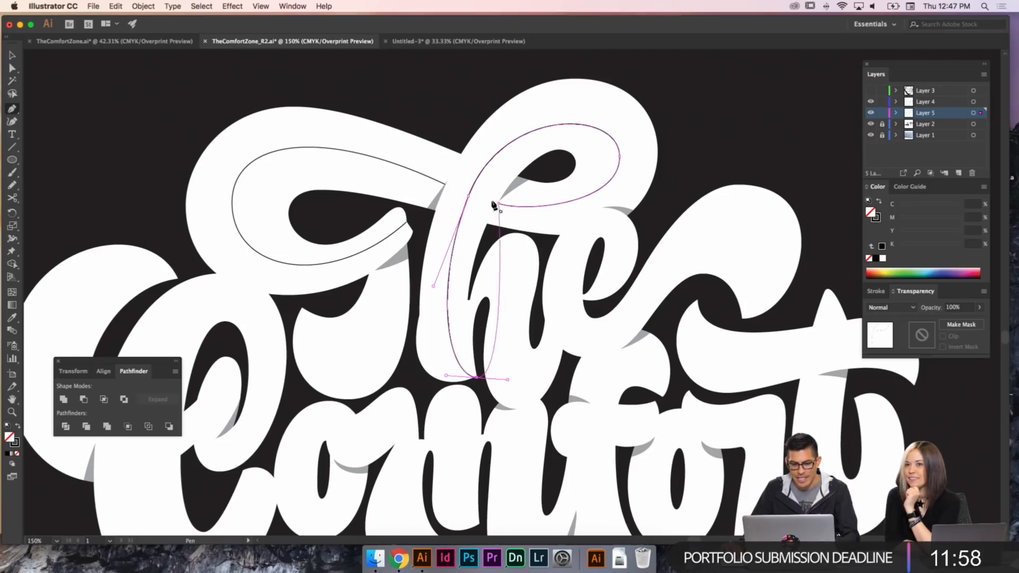
- Add an anchor at the top of the h's loop, delete the upper stem anchor, and lengthen the neighbouring handles to restore the stem curve
key("a")
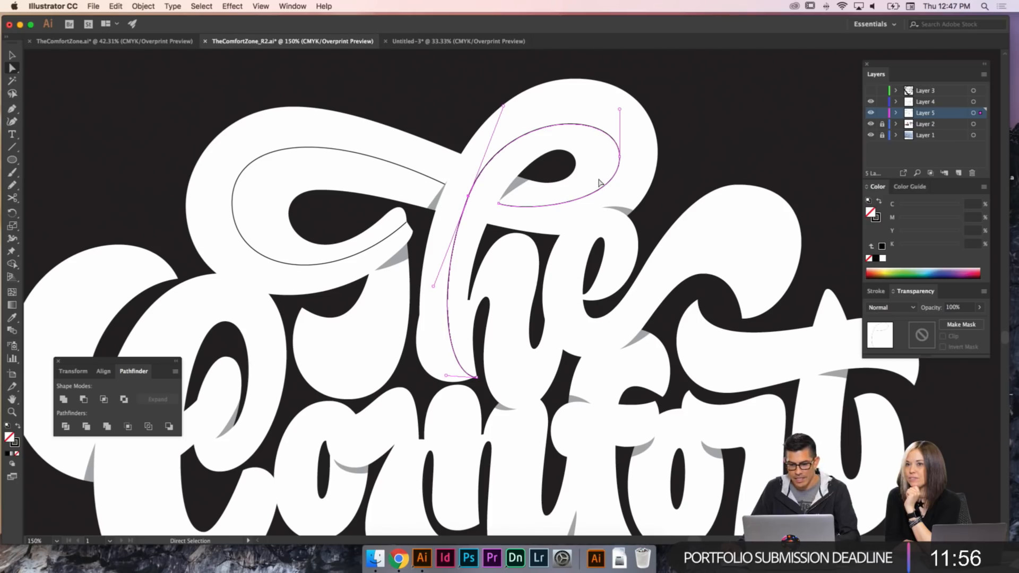
key("super+equal")
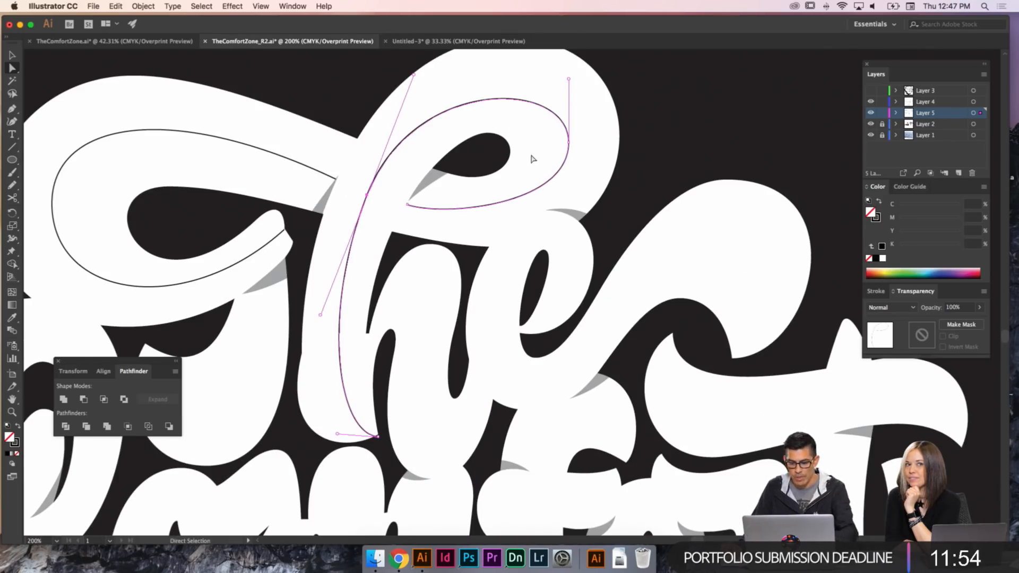
key("p")
left_click(503, 100)
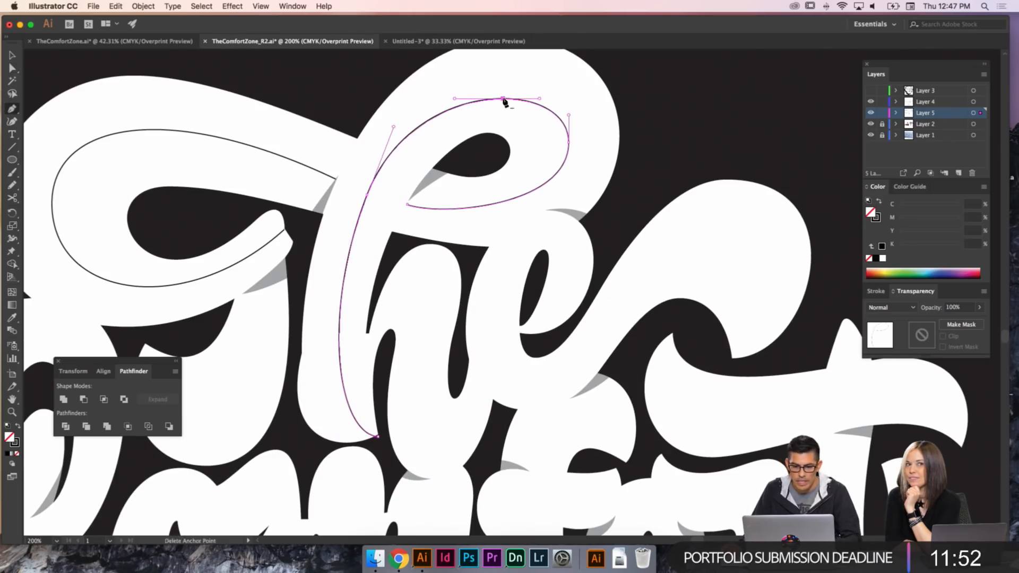
left_click(369, 199)
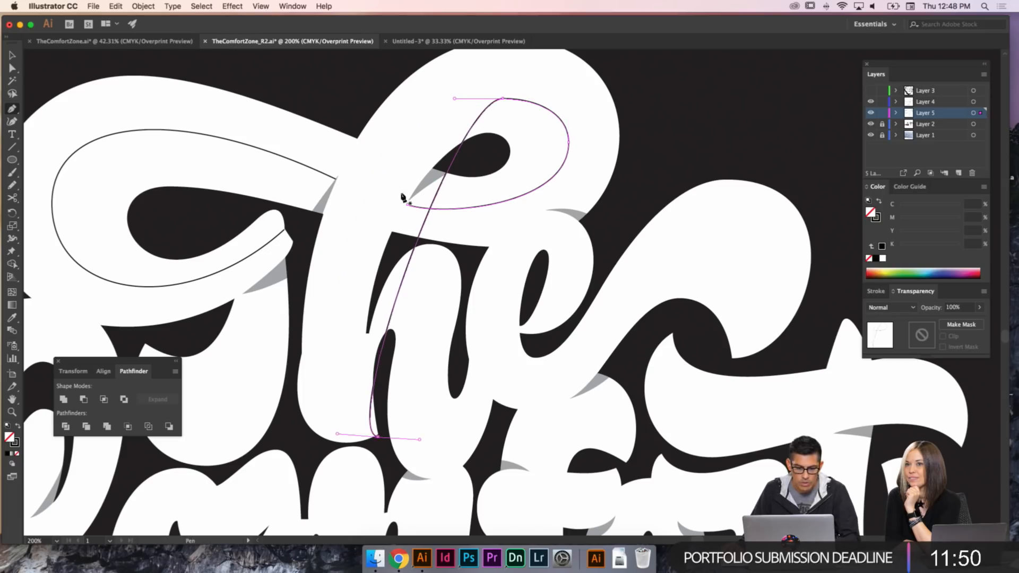
key("a")
left_click_drag(455, 99, 368, 99)
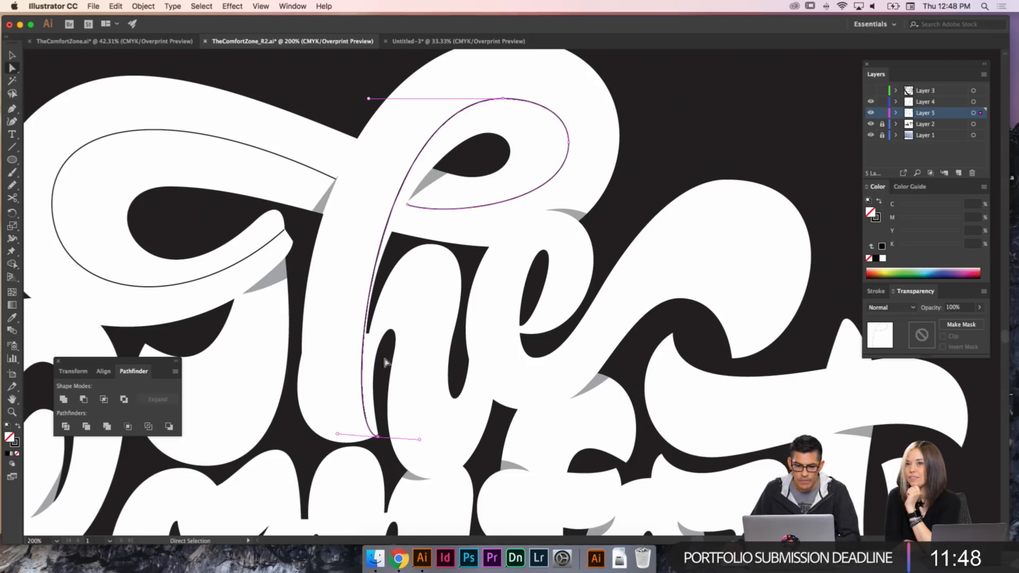
left_click_drag(338, 435, 289, 354)
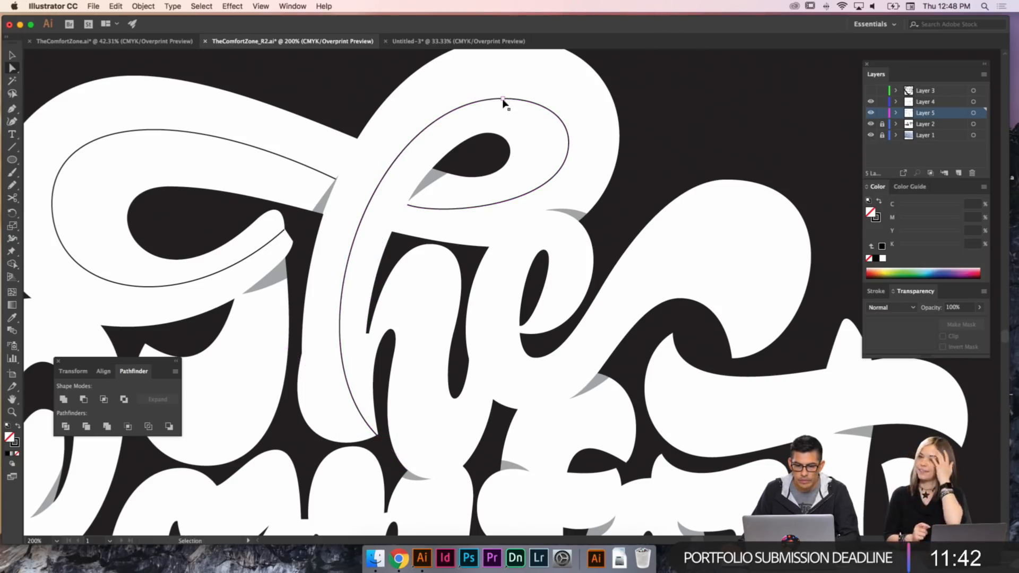
- Raise the top anchor of the h's inline loop and lengthen the start anchor's handle and the right anchor's upper handle
left_click_drag(503, 99, 503, 91)
left_click(568, 144)
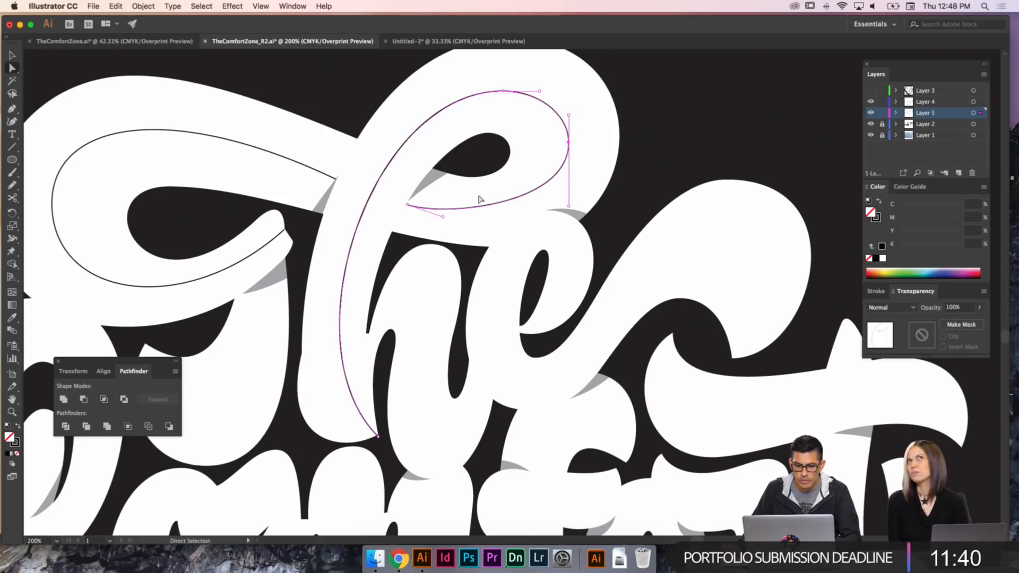
left_click_drag(446, 221, 467, 228)
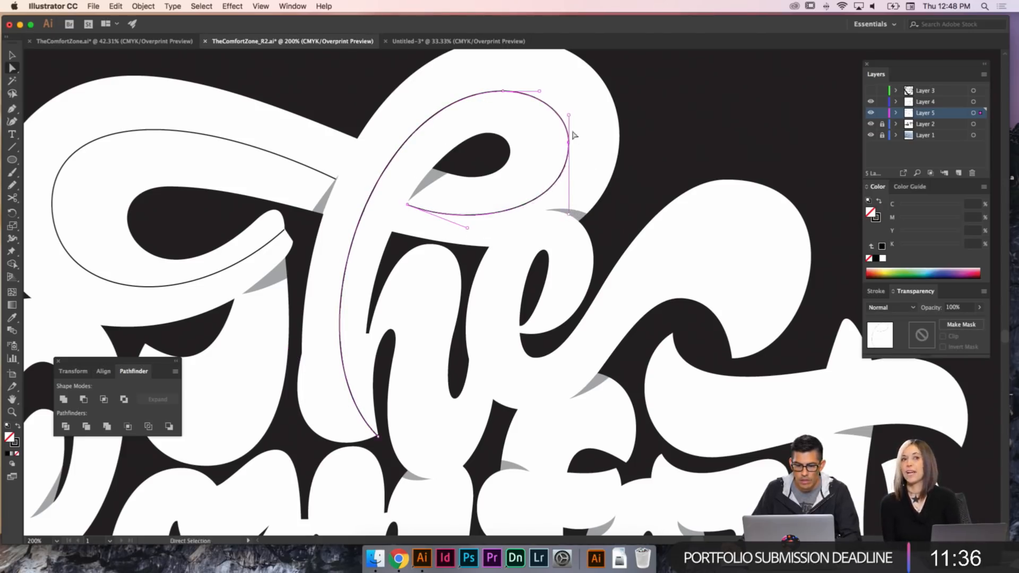
left_click_drag(568, 115, 568, 109)
scroll(570, 133, "left", 1)
key("super+shift+a")
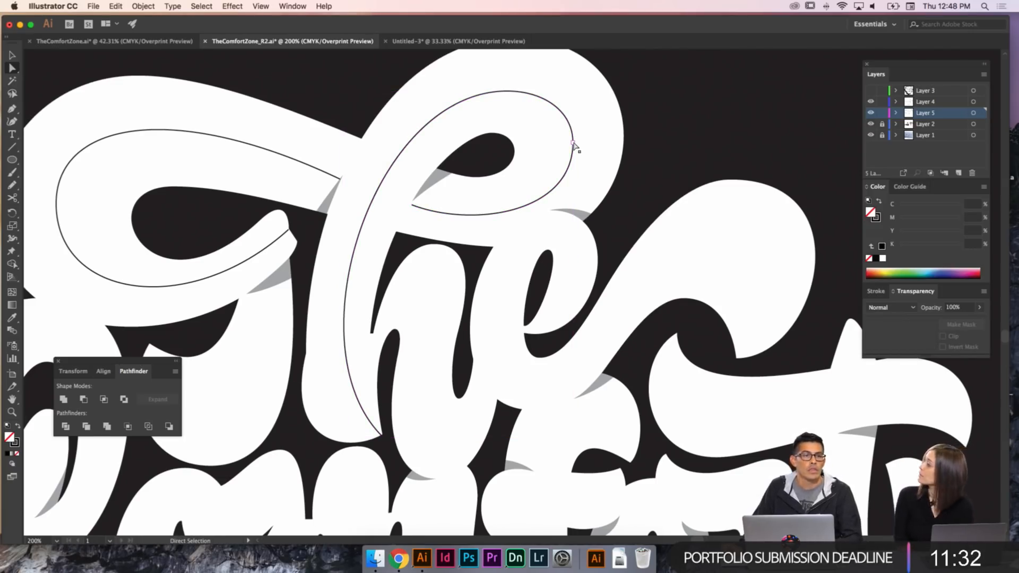
- Nudge the h loop's top anchor slightly higher and extend its right handle to round the upper right curve
left_click(512, 92)
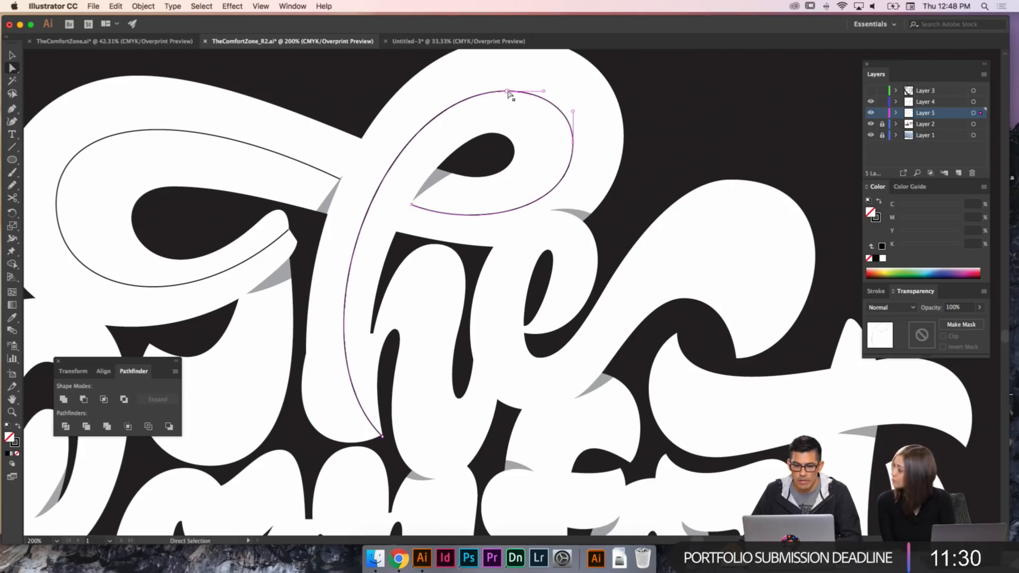
left_click_drag(507, 91, 509, 87)
left_click_drag(573, 111, 551, 87)
key("super+shift+a")
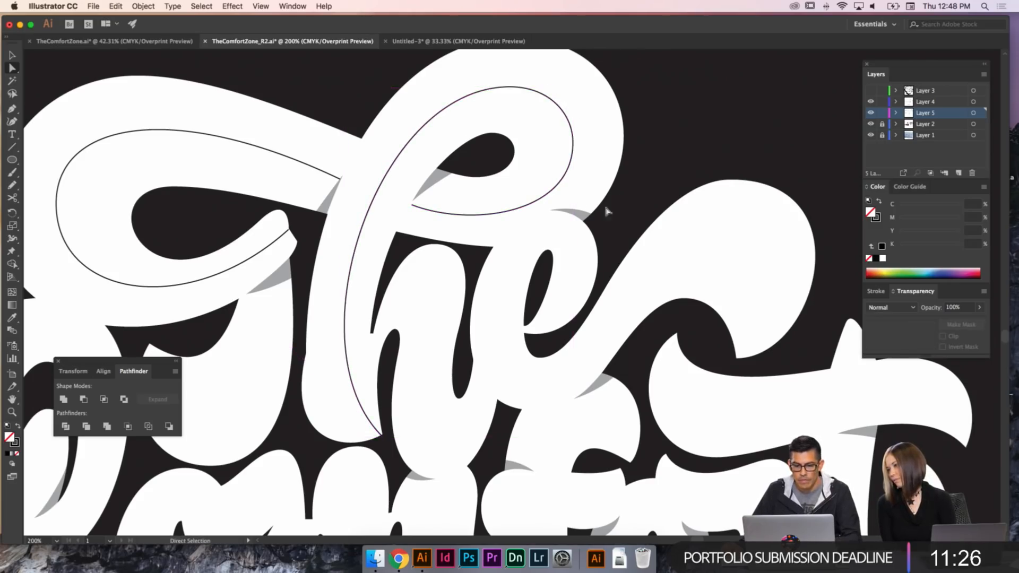
- Smooth the underside of the h's inline loop by lengthening the start anchor's handle and slightly shortening the right anchor's lower handle
left_click_drag(549, 192, 682, 196)
key("super+minus")
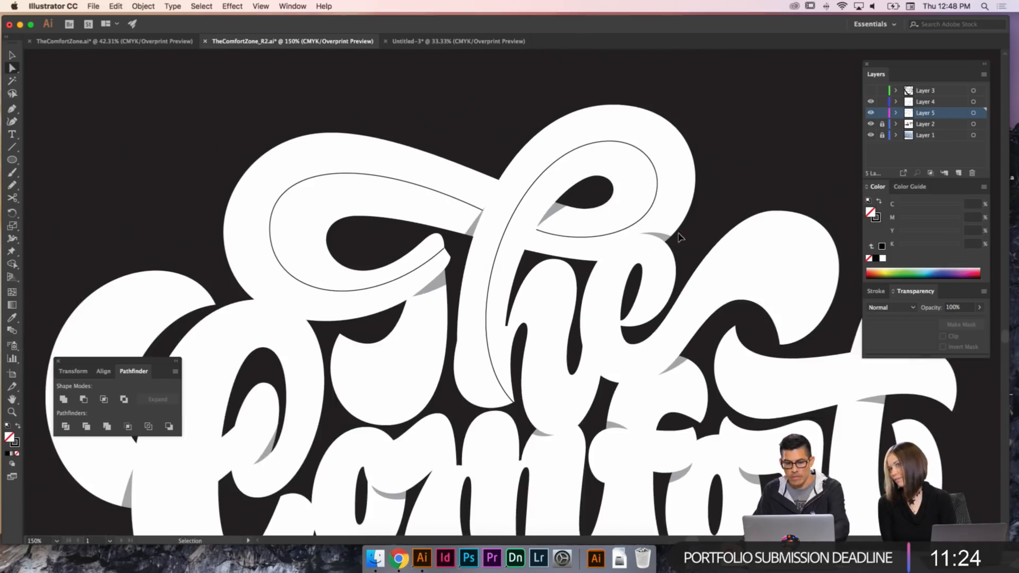
key("super+equal")
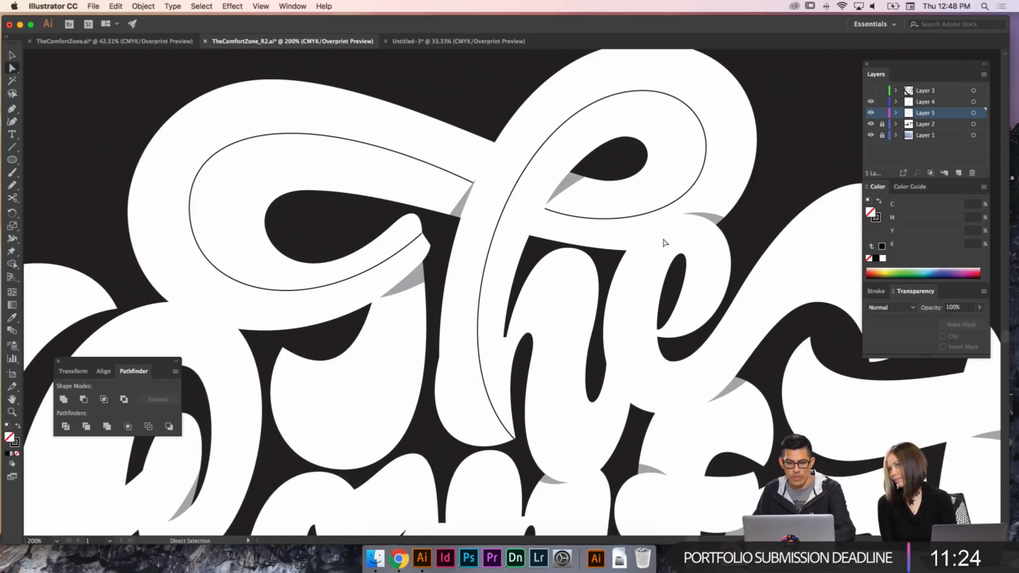
left_click(490, 253)
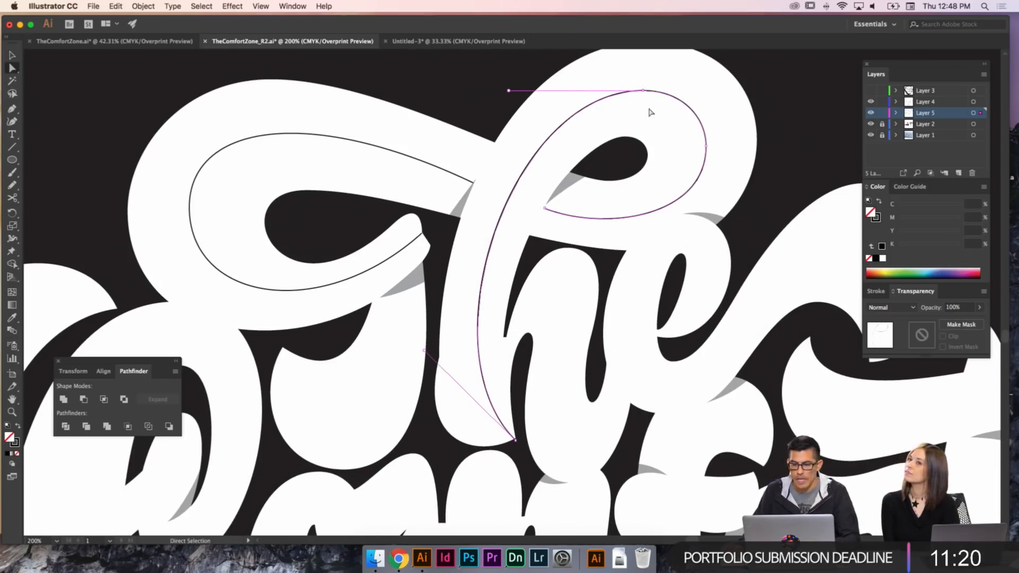
left_click(605, 218)
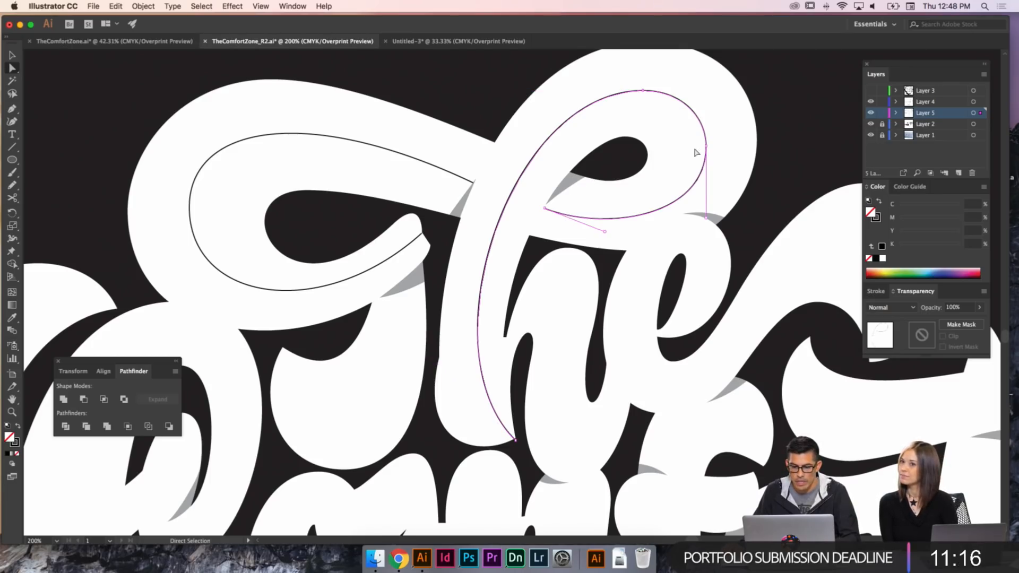
left_click_drag(606, 232, 627, 236)
left_click_drag(707, 218, 706, 215)
key("super+shift+a")
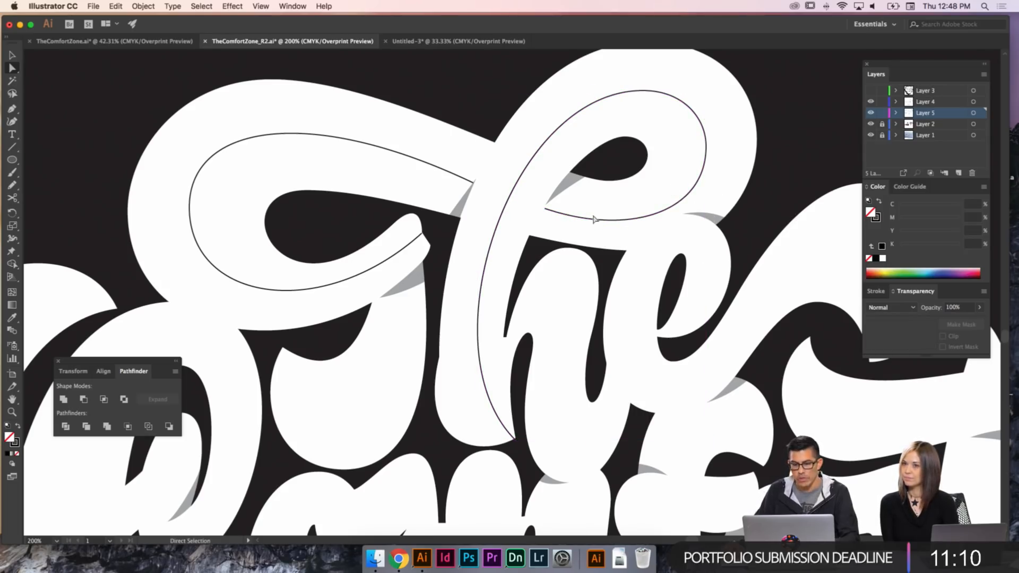
- Fine-tune the handle of the bottom anchor on the h's inline stem to adjust the curve into the foot
scroll(508, 263, "down", 6)
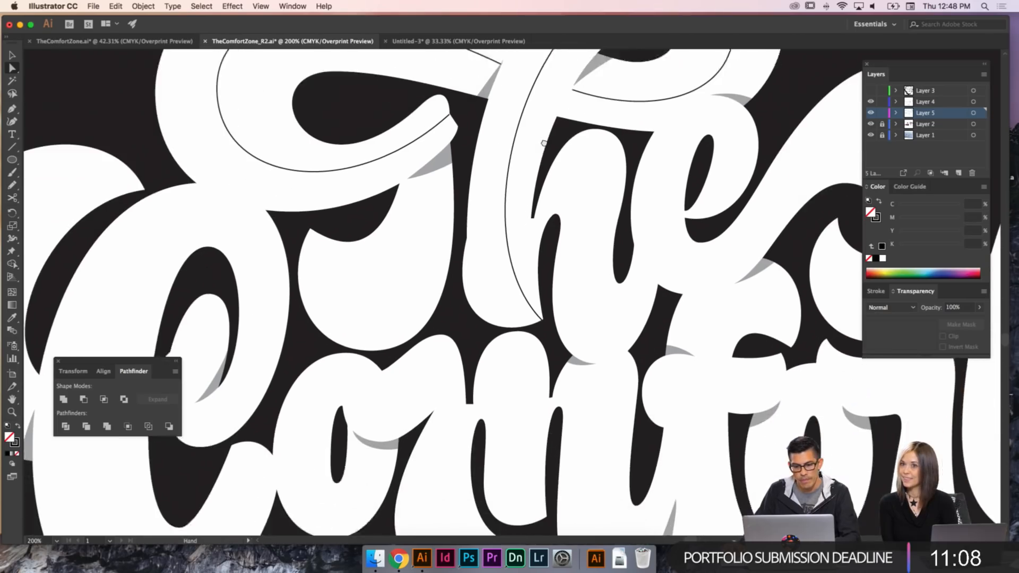
left_click(541, 301)
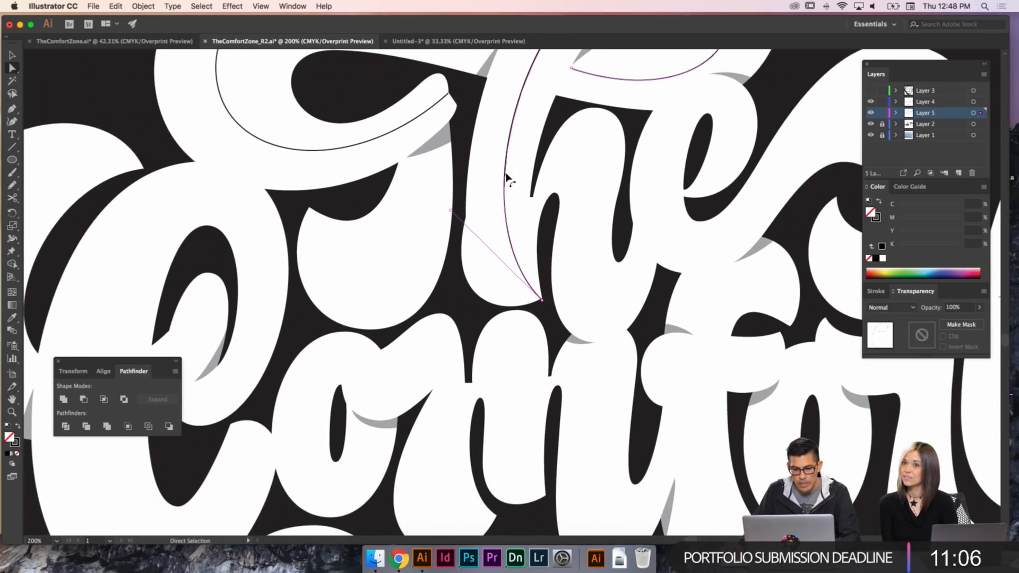
scroll(505, 178, "up", 2)
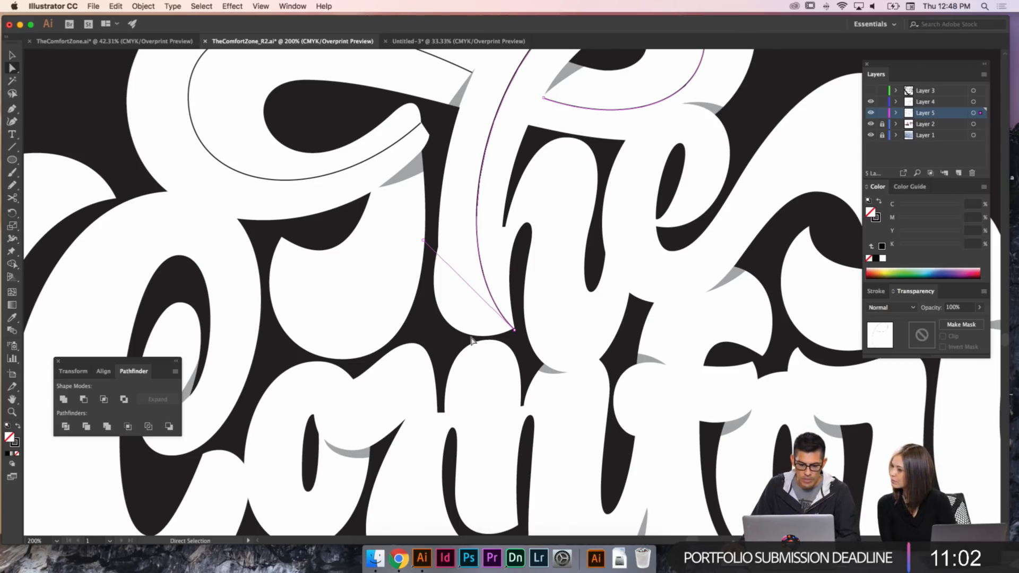
left_click(515, 330)
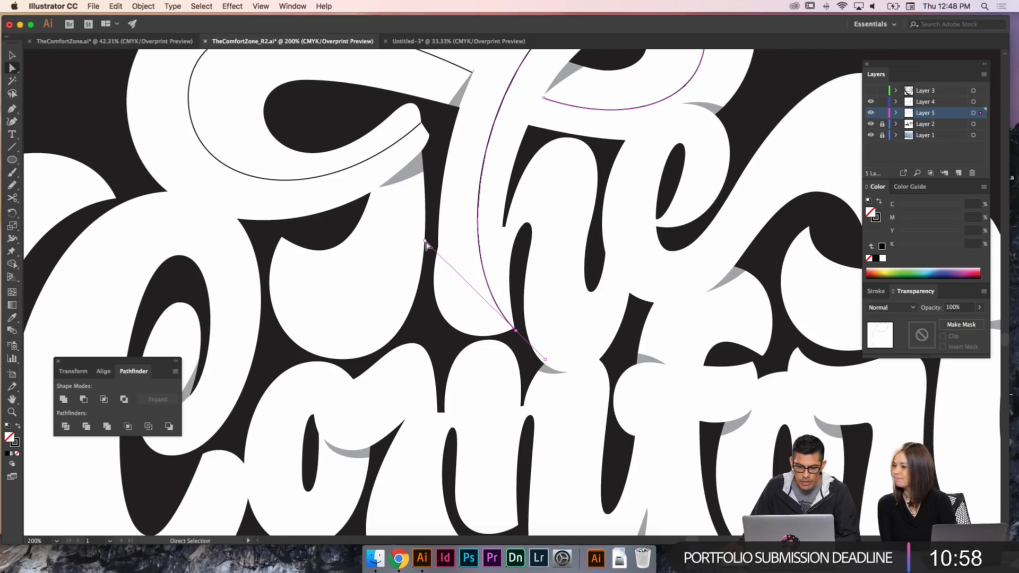
left_click_drag(425, 242, 427, 247)
left_click(553, 281)
left_click_drag(547, 278, 556, 229)
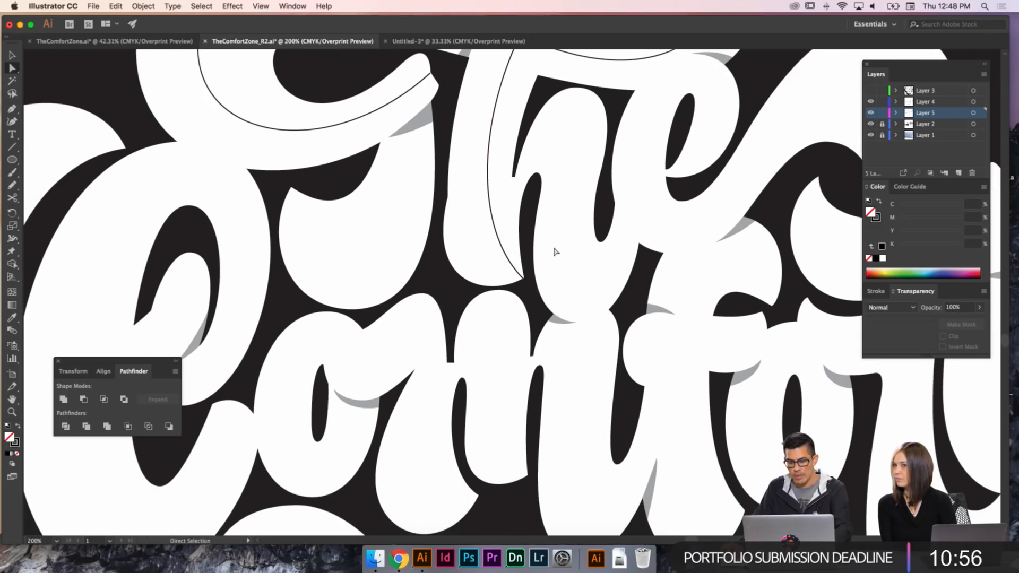
- Draw a curved branch from the lower part of the h's inline stem to the left edge of its foot
key("p")
left_click_drag(512, 190, 582, 252)
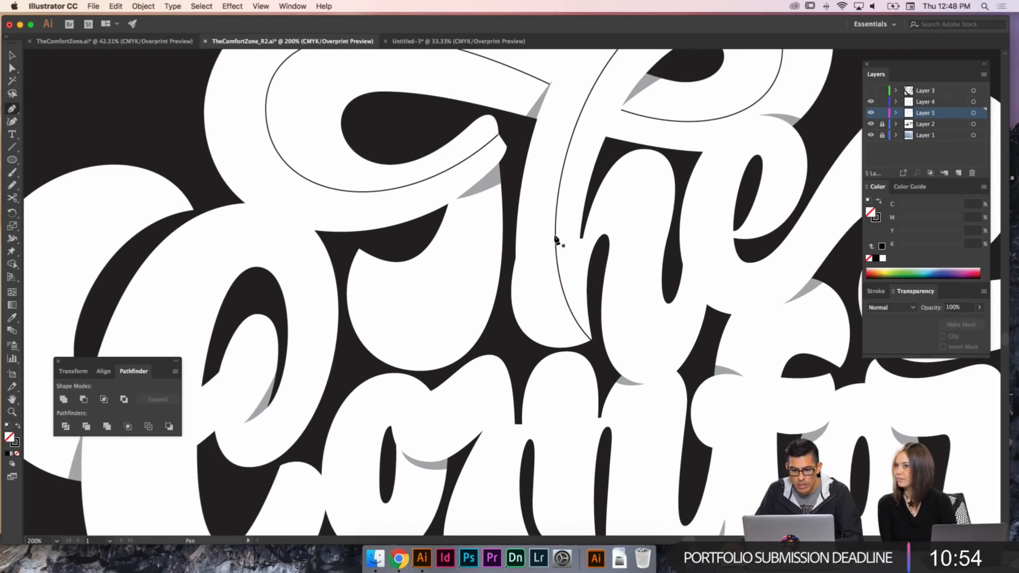
left_click(555, 235)
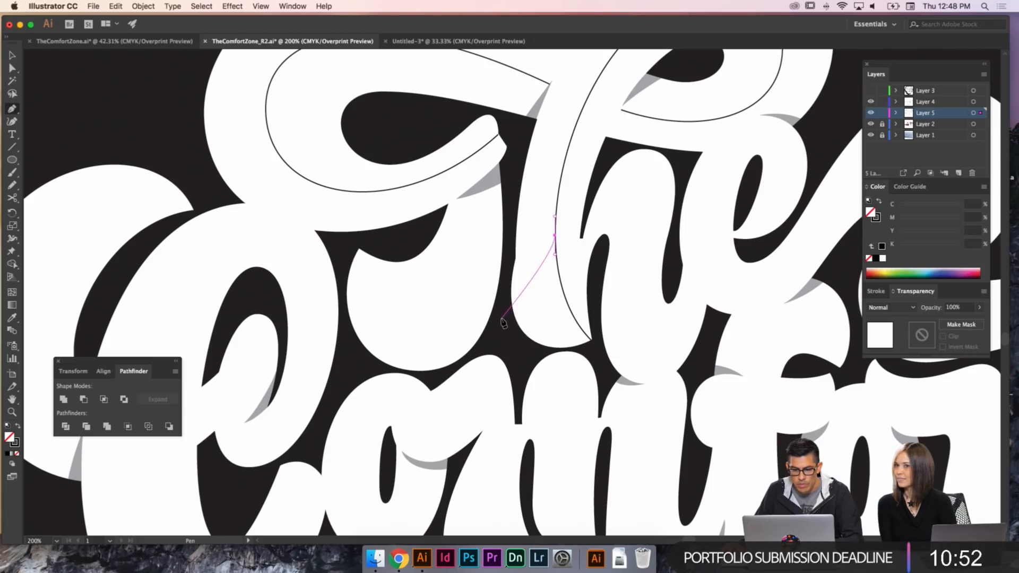
left_click_drag(502, 321, 462, 319)
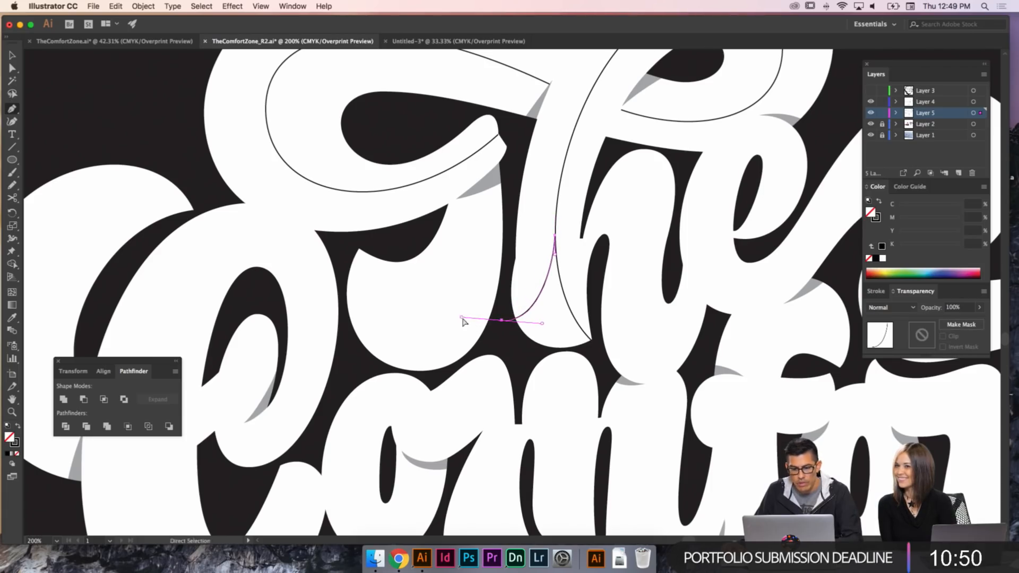
left_click(550, 304, "super")
left_click(546, 295, "super")
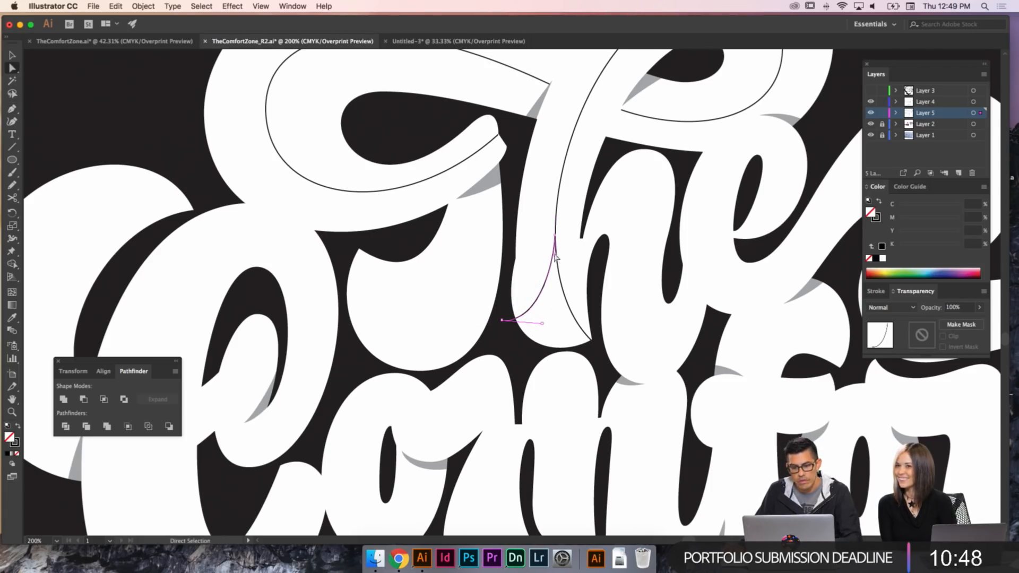
left_click_drag(552, 266, 552, 264)
- Align the branch's top end with the h's inline stem so the two strokes merge cleanly
left_click(587, 302, "super")
key("super+space")
left_click_drag(620, 341, 526, 209)
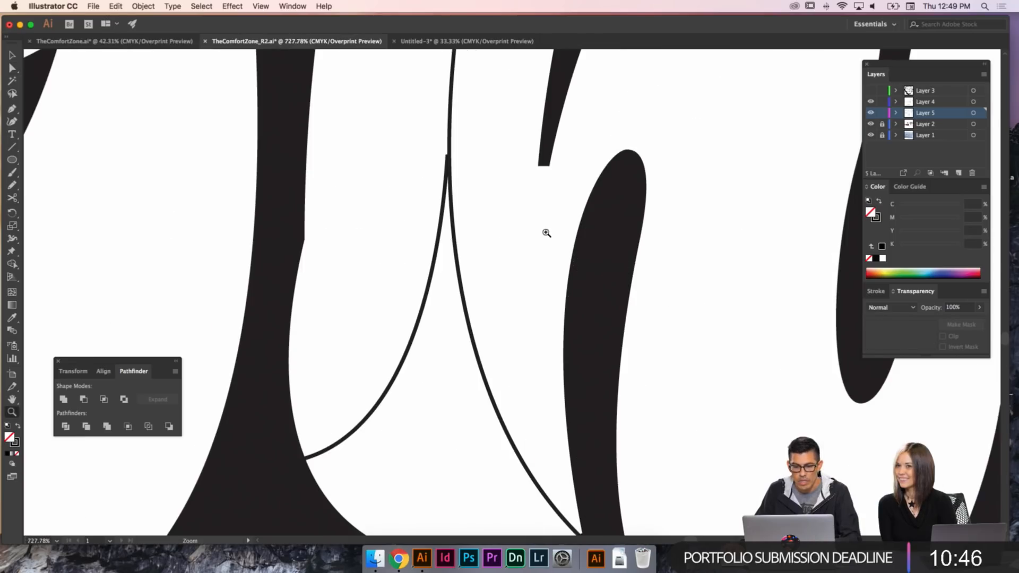
left_click_drag(446, 160, 450, 151)
left_click(461, 234)
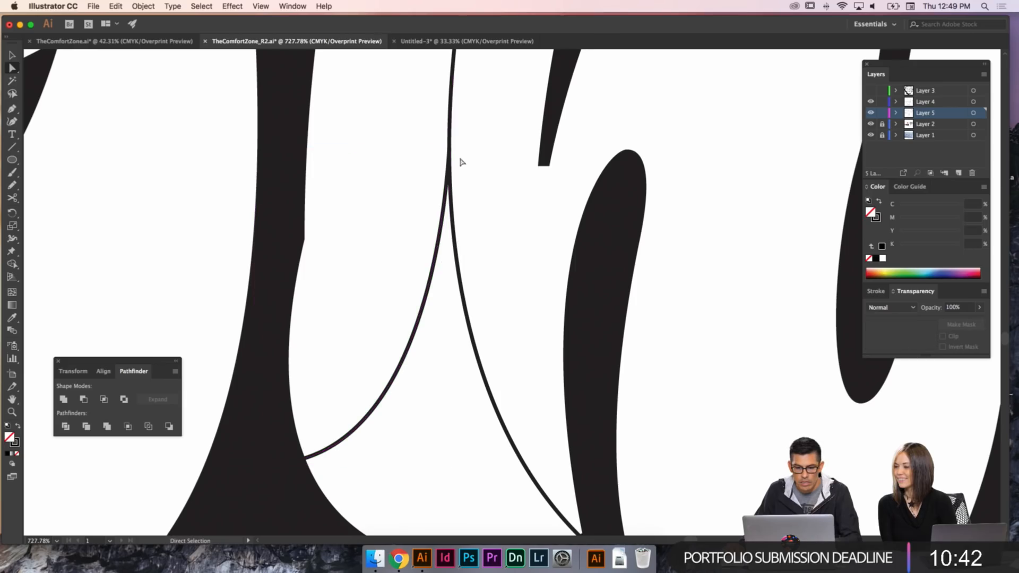
key("super+minus")
key("super+minus")
key("super+minus")
key("super+minus")
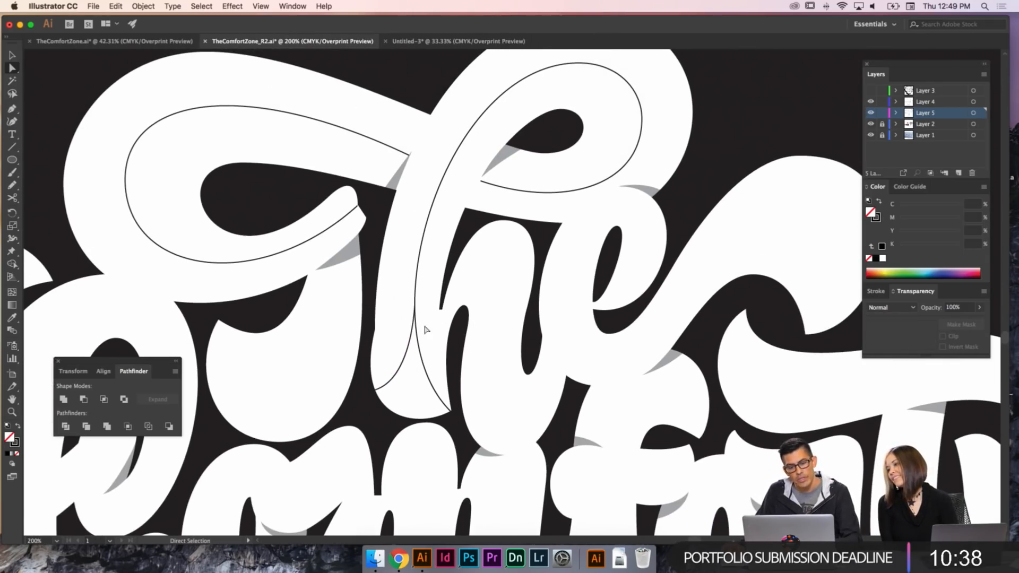
- Draw a closed wedge with a curved lower edge where the h's inline strokes split, and fill it black with no stroke
key("z")
left_click_drag(488, 391, 390, 302)
key("p")
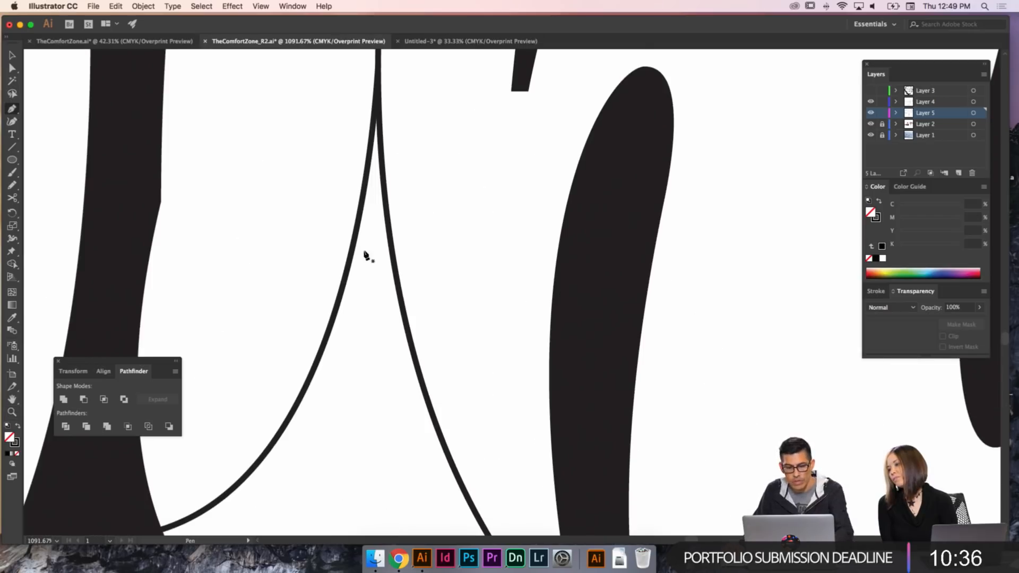
left_click(352, 247)
left_click_drag(396, 275, 406, 287)
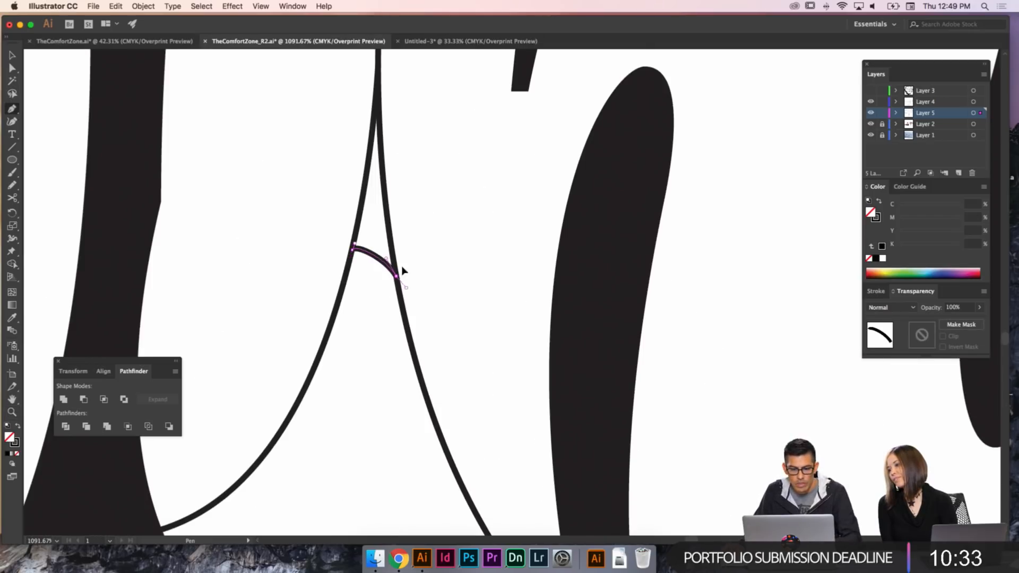
left_click(379, 96)
left_click(353, 250)
key("shift+x")
left_click(460, 284, "super")
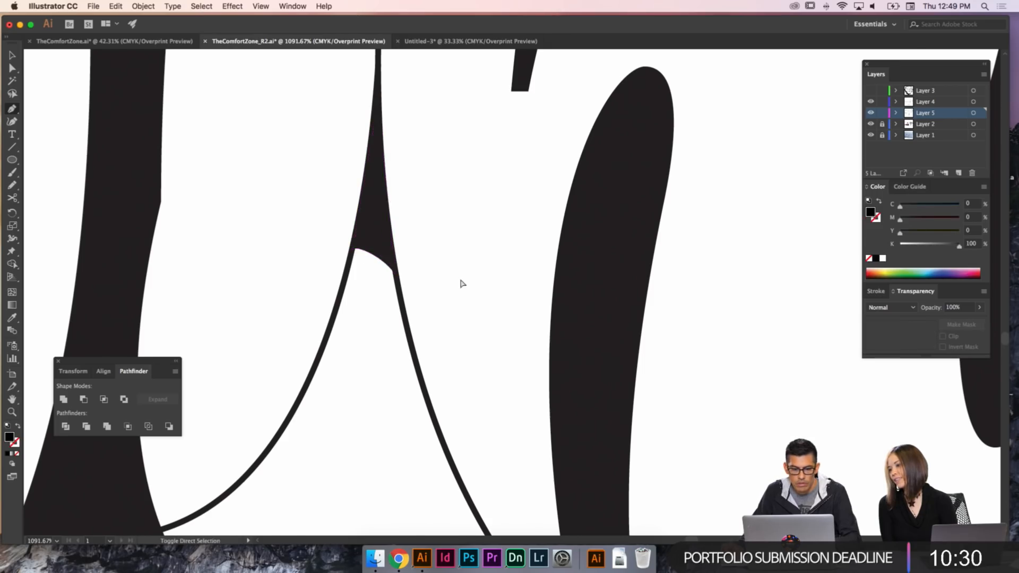
key("super+minus")
key("super+minus")
key("super+minus")
key("super+minus")
key("super+minus")
left_click_drag(530, 290, 477, 307)
key("a")
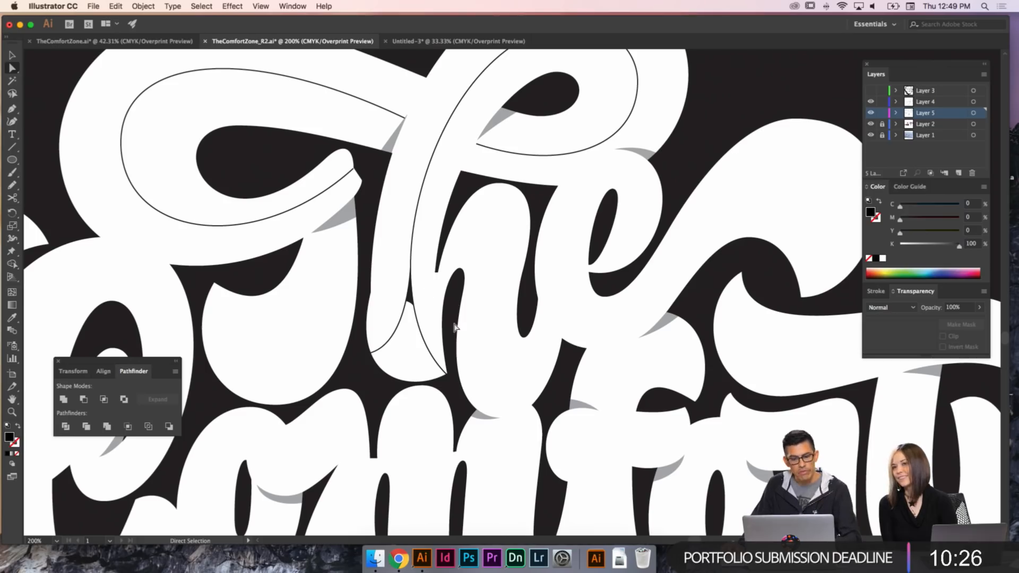
- Reshape the lower edge of the h's black wedge into a rounder arc between the two inline strokes
scroll(465, 314, "up", 5)
left_click(495, 312)
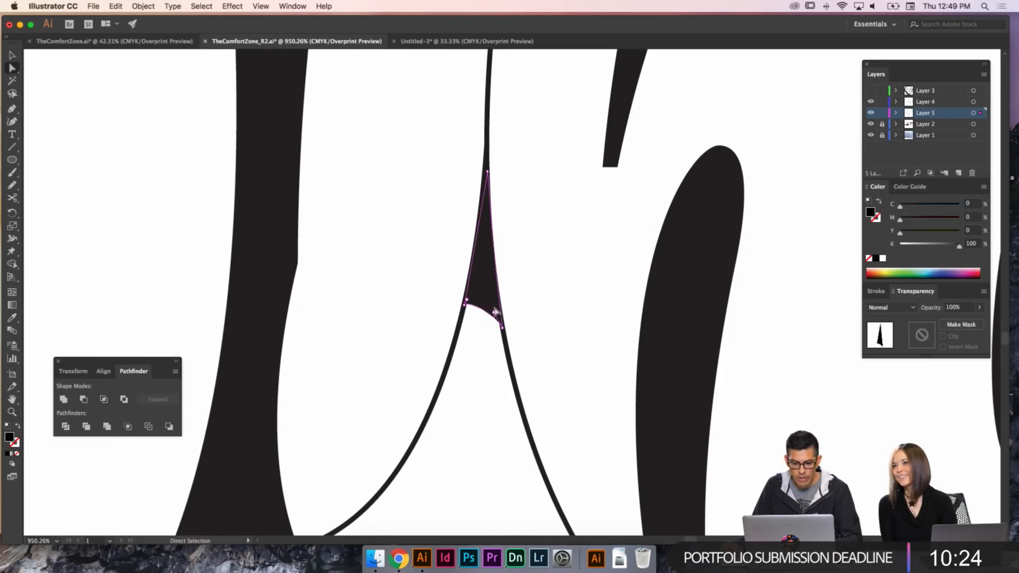
mouse_move(494, 313)
left_mouse_down()
mouse_move(492, 292)
mouse_move(462, 321)
mouse_move(494, 306)
left_mouse_up()
left_click(480, 312, "super")
left_click(469, 303)
left_click(591, 348)
key("super+minus")
key("super+minus")
key("super+minus")
key("super+minus")
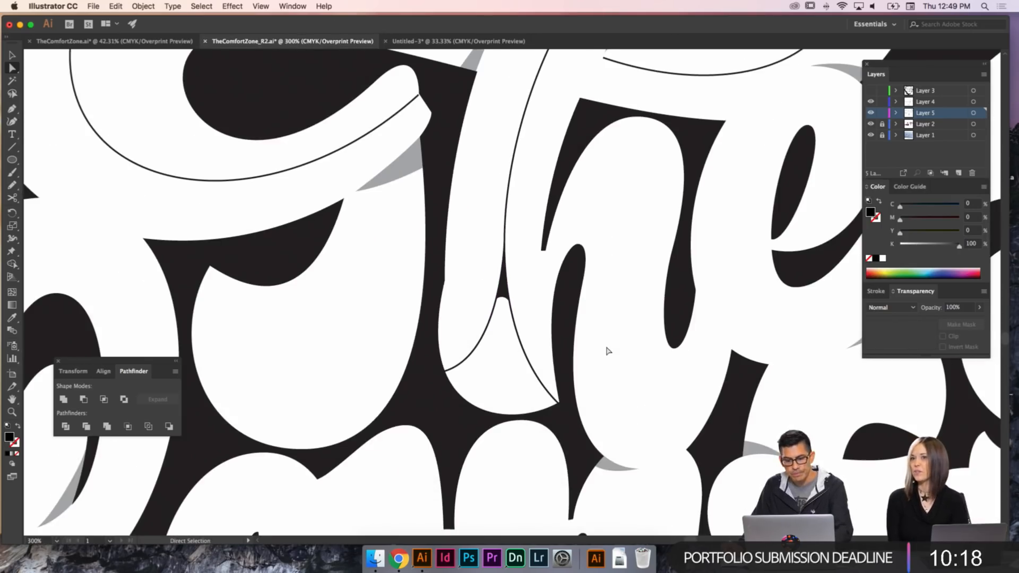
- Move the end of the T's inline loop to the upper edge of the terminal and shorten the lower curve's handles
left_click_drag(593, 271, 468, 292)
scroll(506, 291, "right", 4)
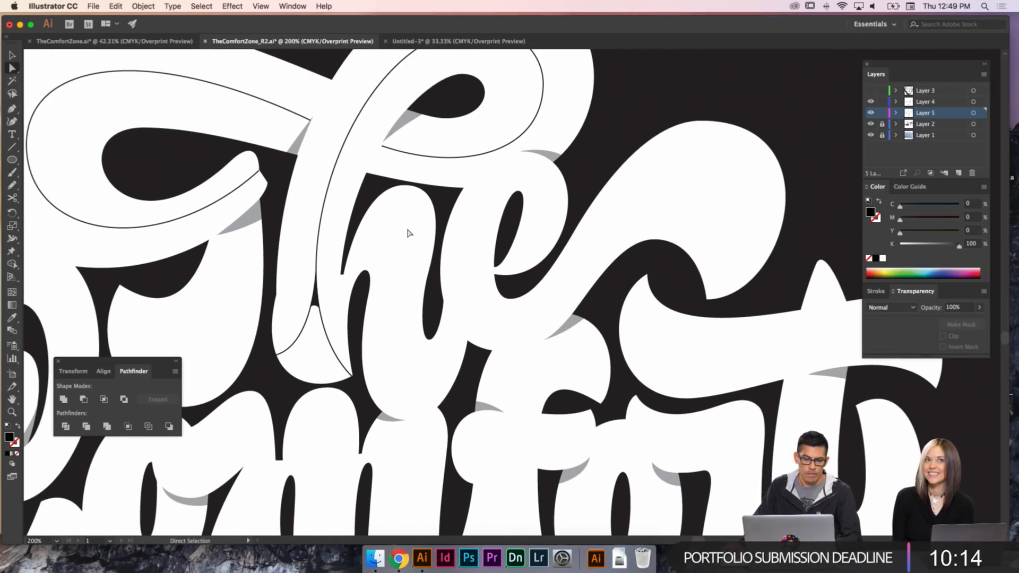
scroll(410, 233, "left", 5)
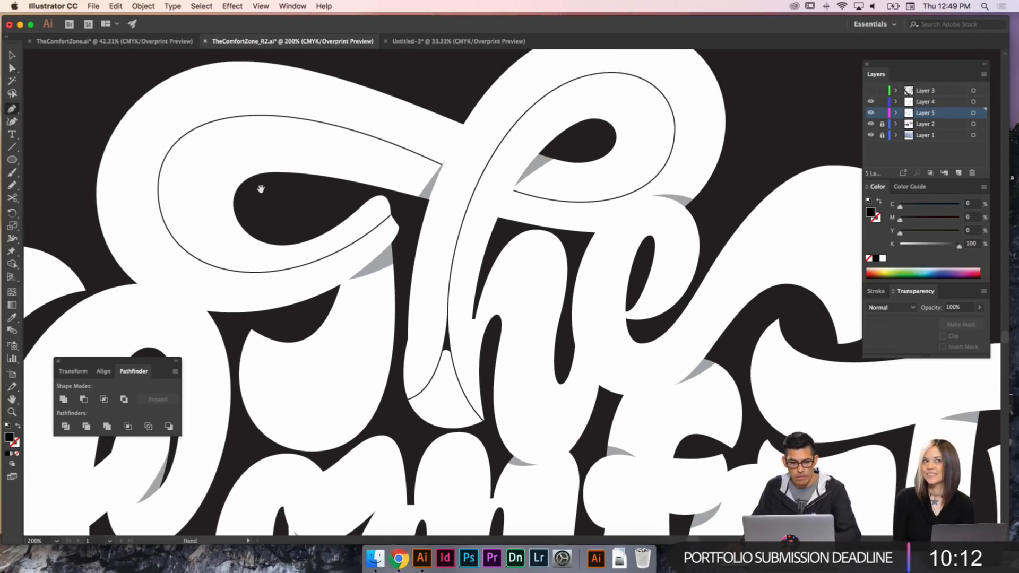
left_click_drag(261, 189, 335, 164)
left_click_drag(464, 188, 439, 173)
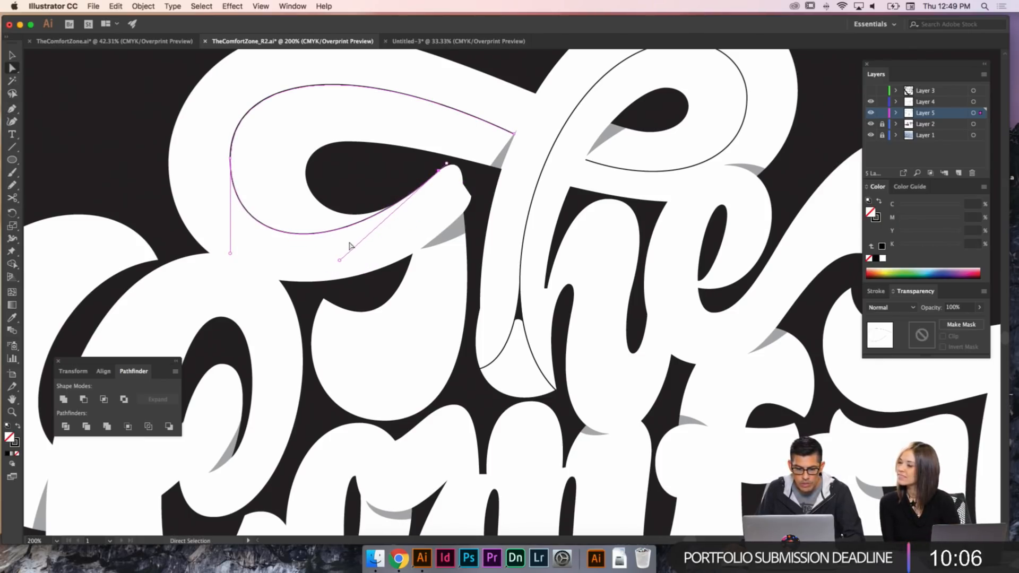
left_click_drag(342, 265, 368, 246)
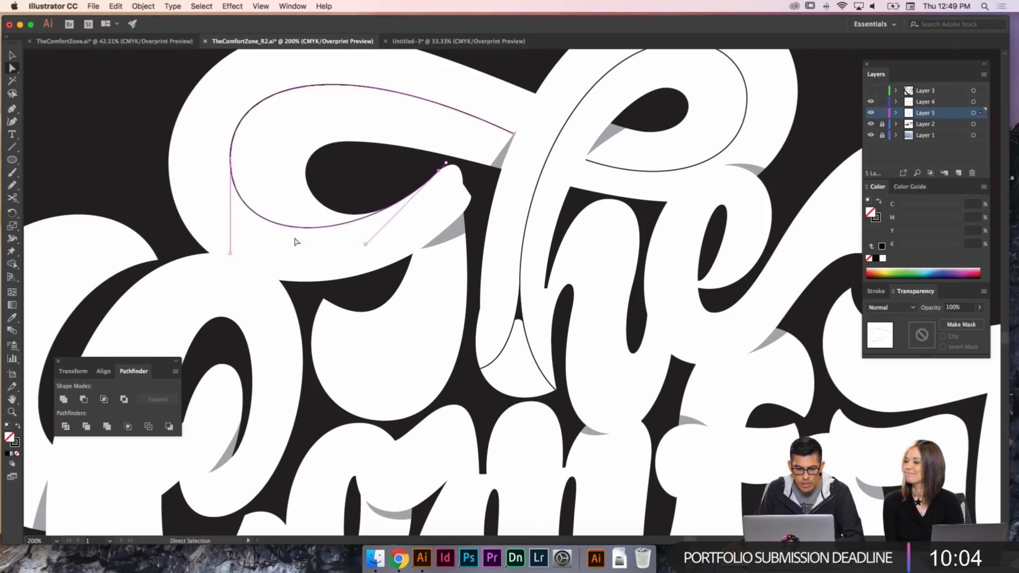
left_click_drag(231, 256, 231, 247)
left_click(440, 181)
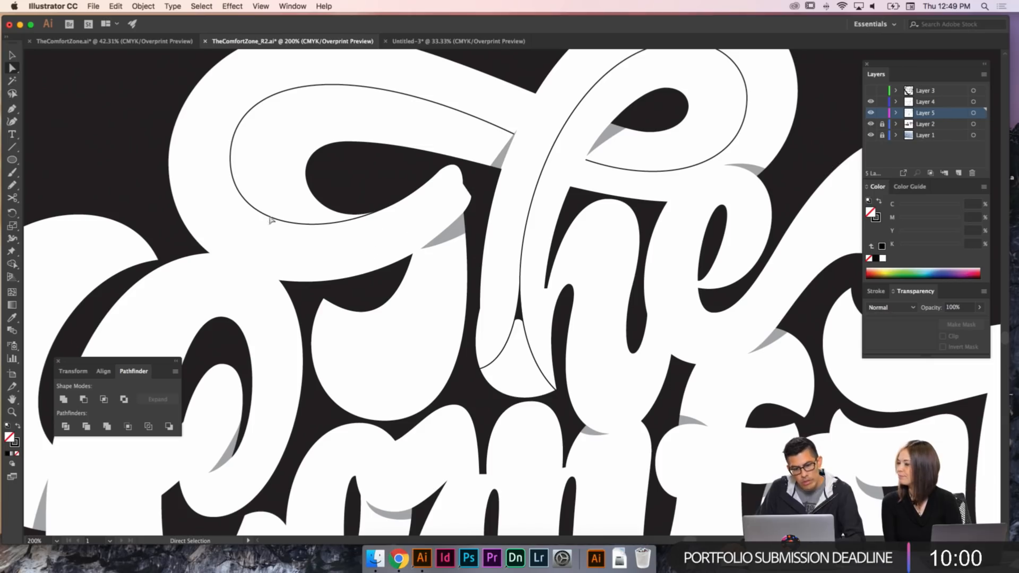
left_click_drag(346, 145, 385, 157)
left_click(393, 105)
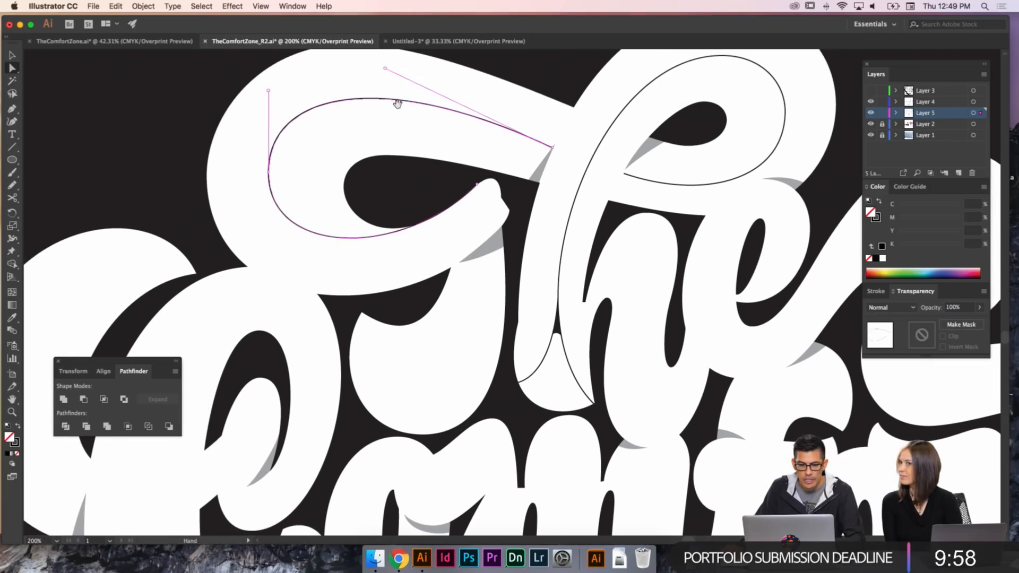
scroll(396, 102, "up", 2)
left_click(422, 155)
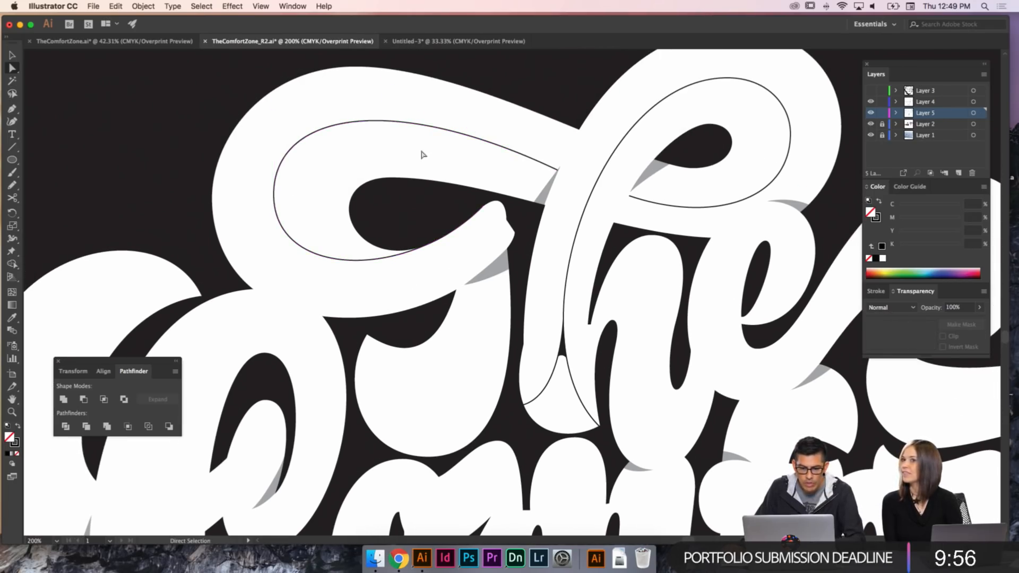
- Draw an inline curve in the T's lower bowl from the shadow under the crossbar, around the bottom, to the left tip
scroll(438, 206, "down", 4)
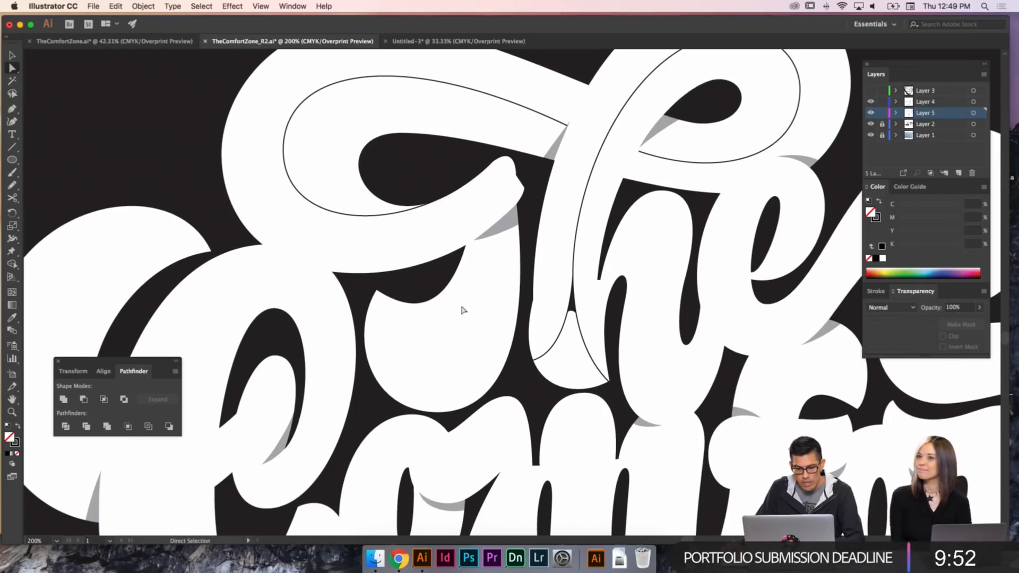
key("p")
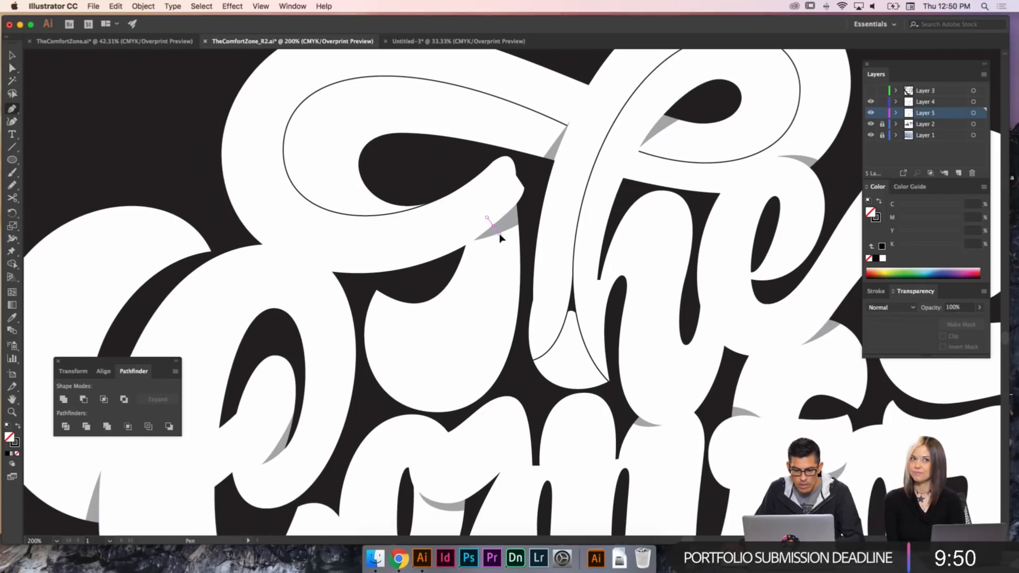
left_click_drag(441, 364, 392, 364)
left_click_drag(375, 285, 374, 276)
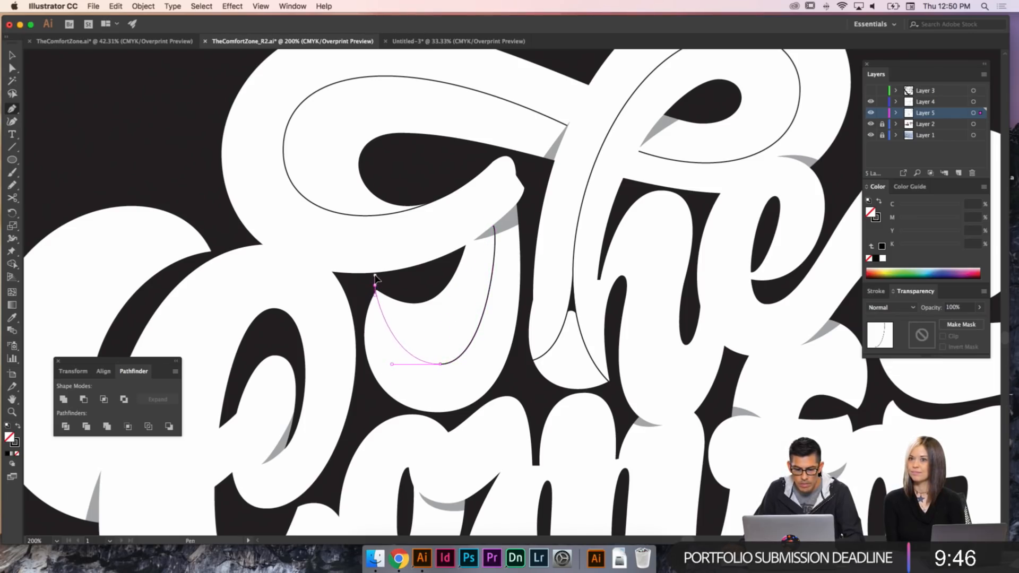
left_click(438, 300, "super")
- Lengthen the right-side handles of the T's bowl inline to fill out the curve, and adjust its left end at the tip
key("a")
left_click(444, 366)
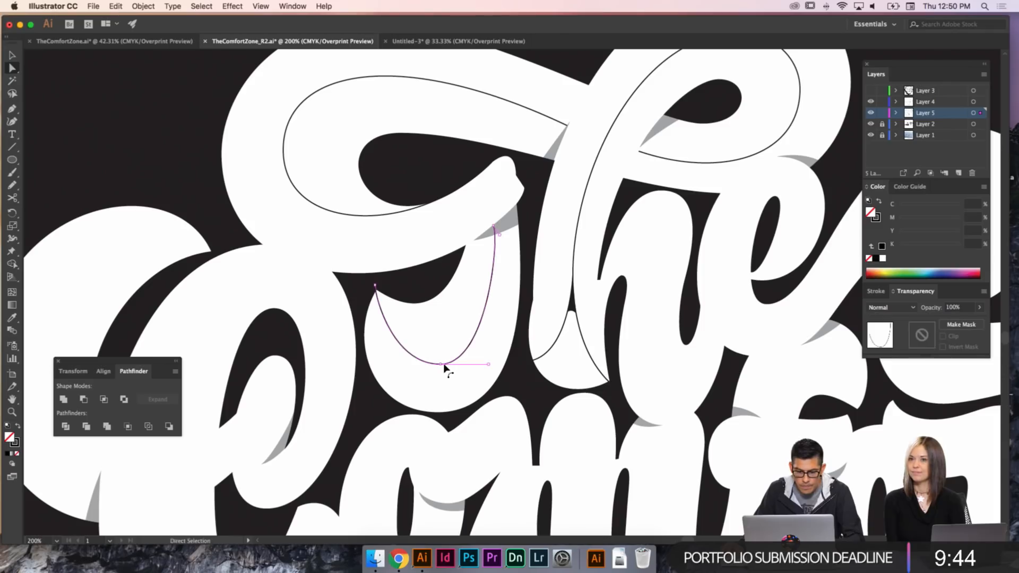
left_click_drag(488, 365, 498, 365)
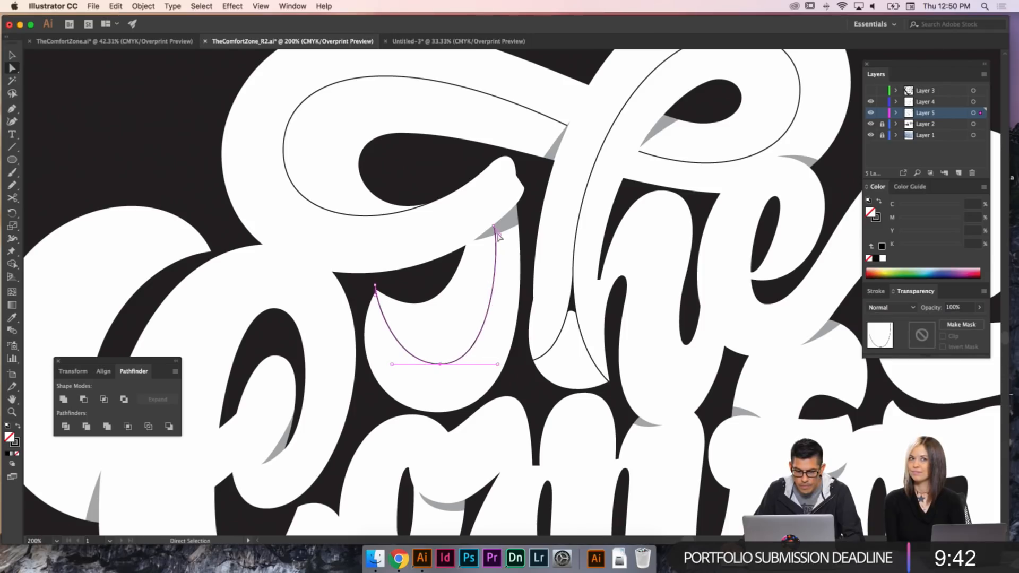
left_click_drag(499, 234, 503, 259)
left_click(441, 317, "super")
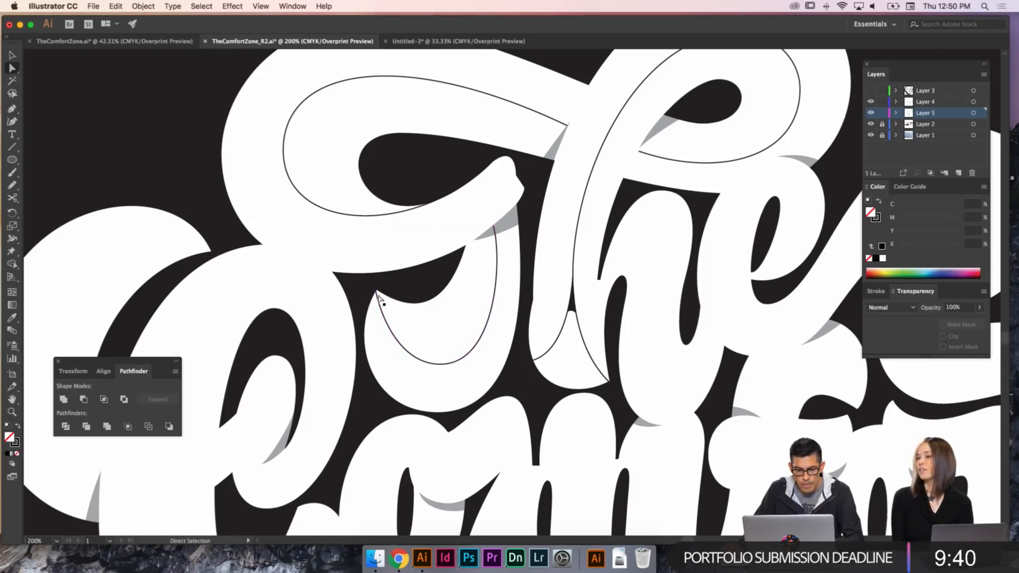
left_click_drag(377, 291, 376, 281)
left_click(395, 313)
left_click_drag(471, 346, 471, 305)
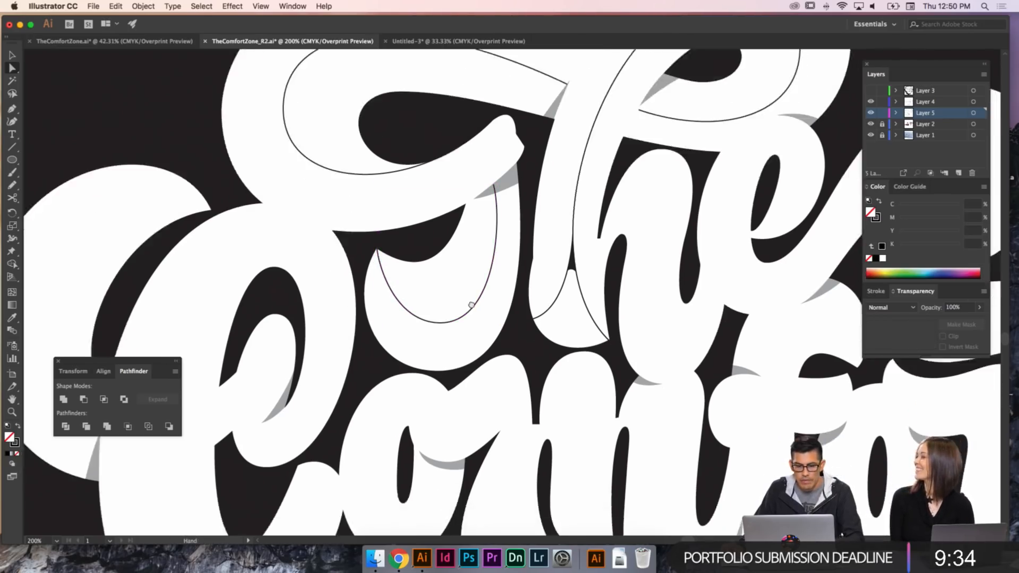
- Angle the handle at the bowl inline's left end outward, shift its bottom anchor slightly left, and shorten that anchor's left handle
left_click(446, 319)
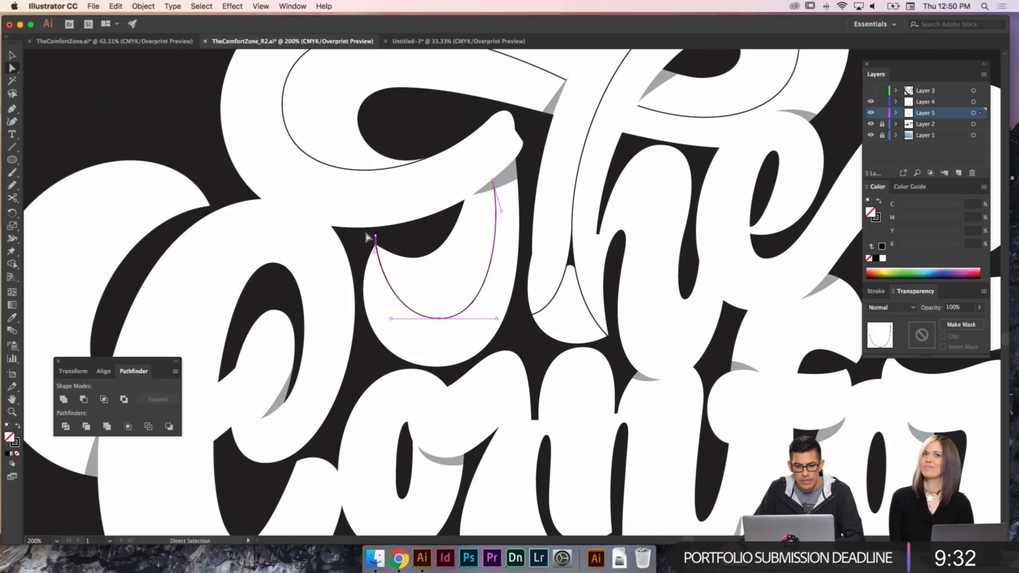
left_click_drag(377, 243, 364, 251)
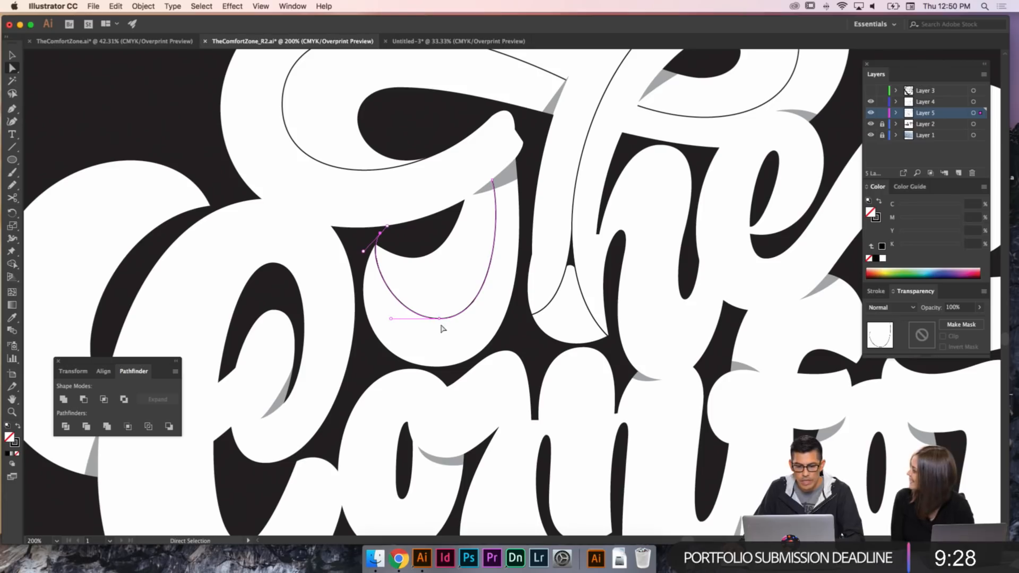
left_click_drag(440, 319, 405, 322)
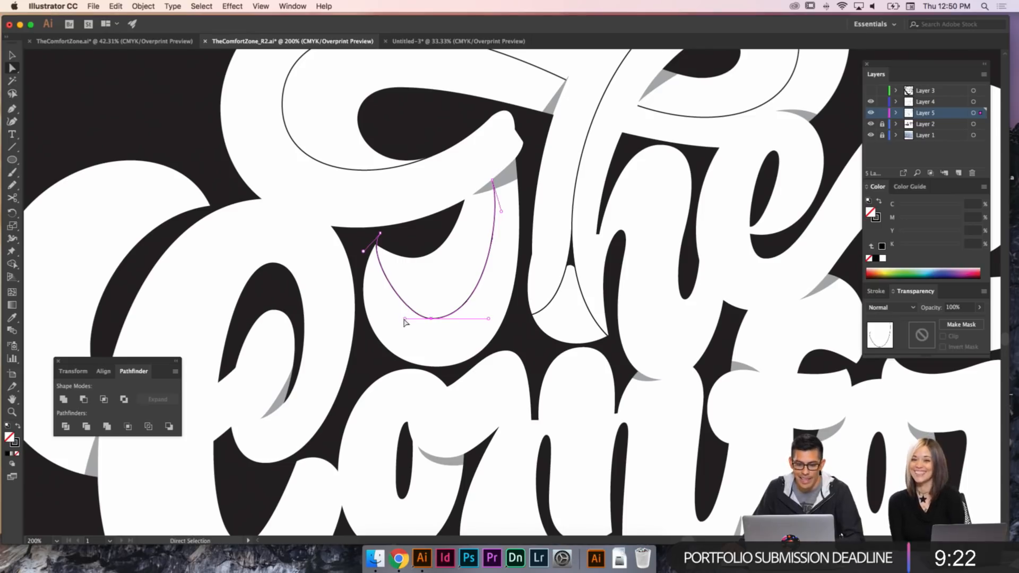
- Lengthen the left handle of the T's bowl inline at its bottom anchor, nudge its left end, and turn the right end's handle downward
left_click_drag(405, 319, 379, 320)
left_click_drag(380, 234, 381, 231)
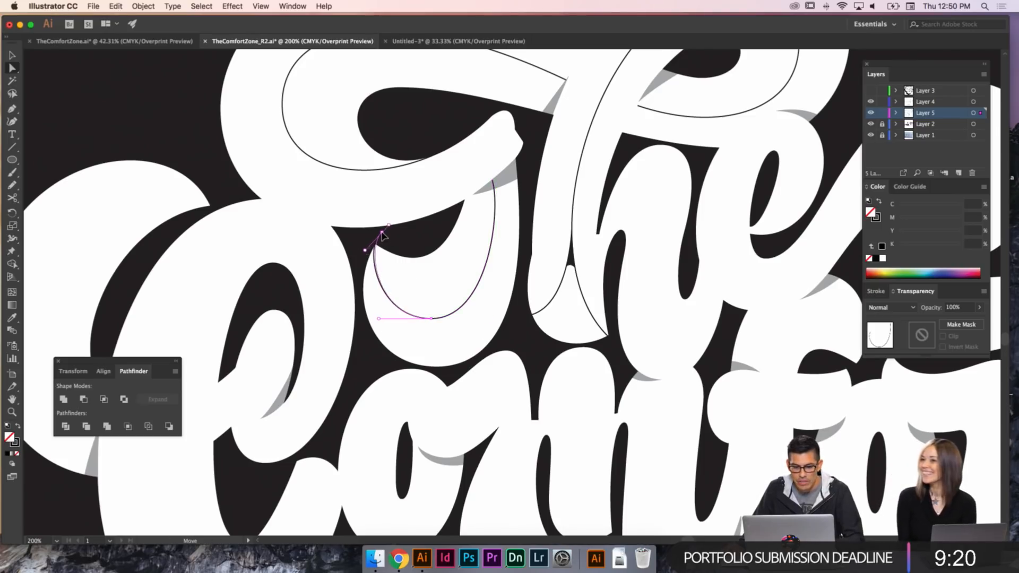
left_click(409, 250, "super")
left_click(493, 235)
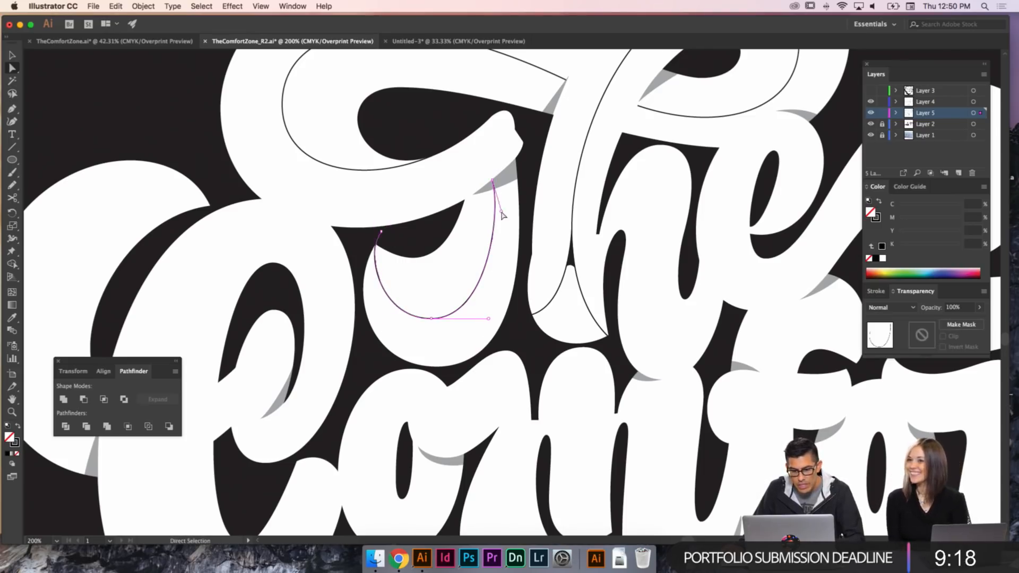
left_click_drag(501, 212, 496, 237)
left_click(449, 321, "super")
- Pull new horizontal handles from the bowl inline's bottom anchor and extend the left one to fill out that side
left_click(434, 320)
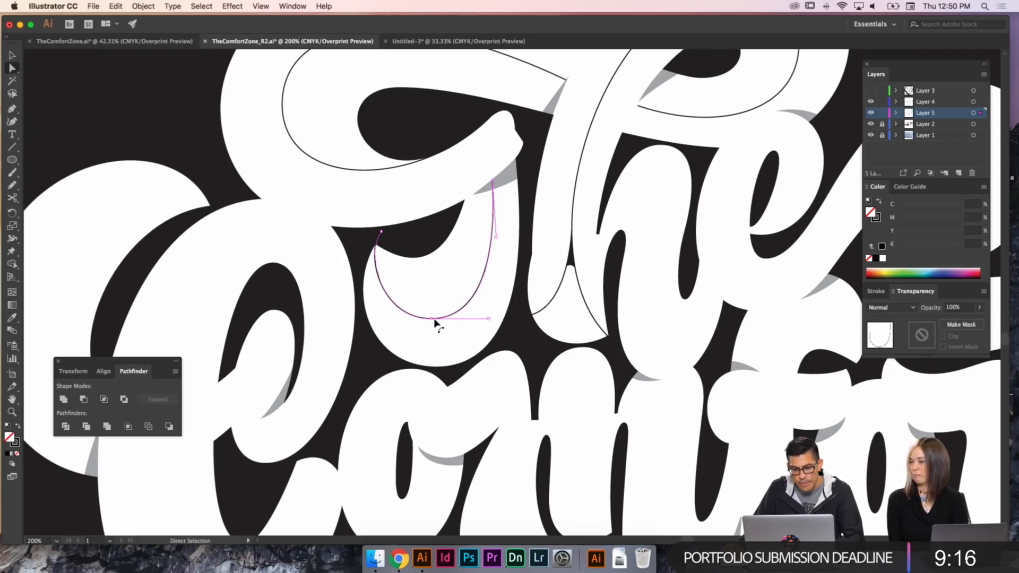
left_click_drag(432, 319, 400, 322)
left_click(446, 320)
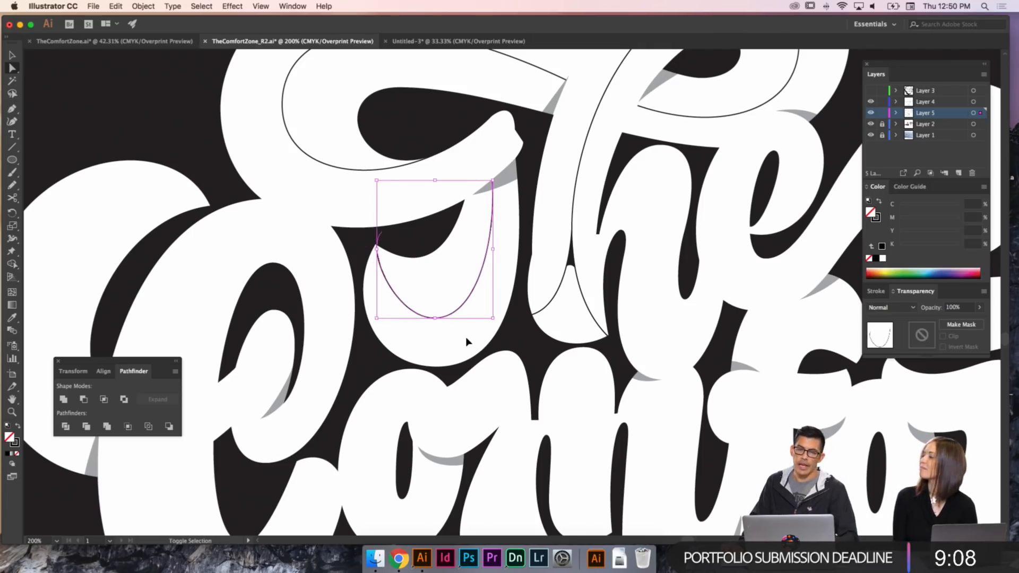
left_click(429, 333)
left_click(437, 320)
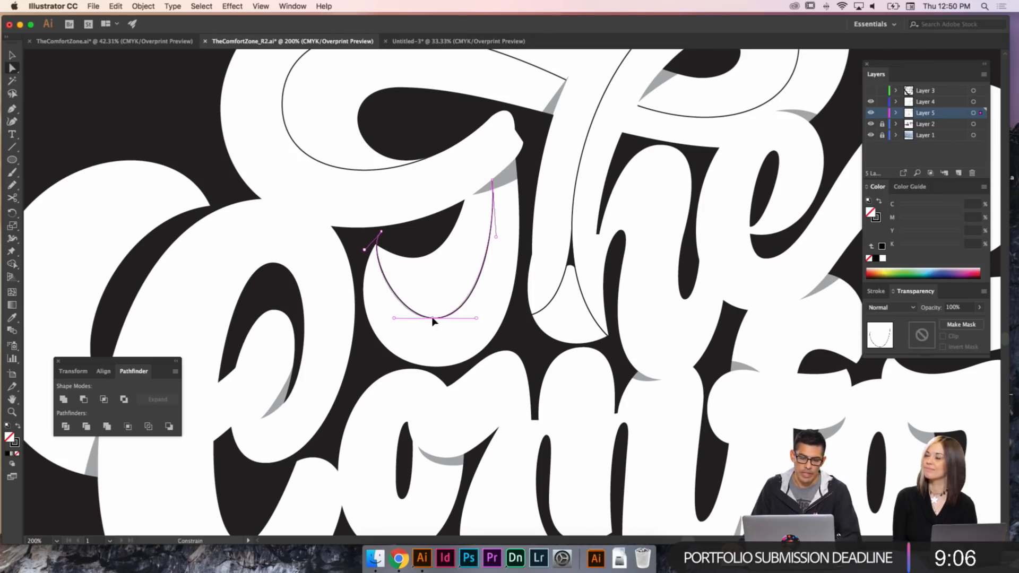
left_click_drag(395, 319, 379, 318)
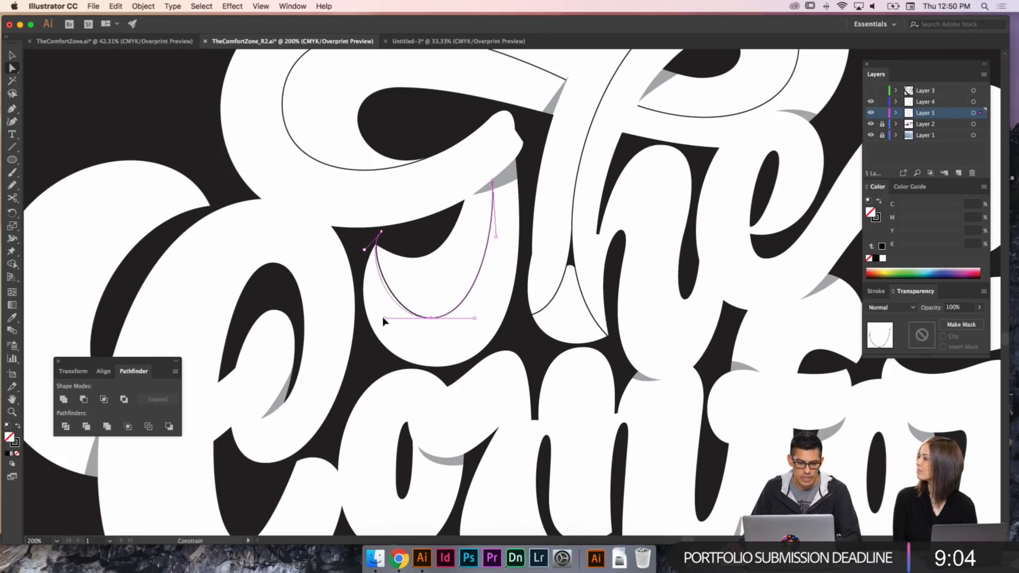
- Steepen the handle at the bowl inline's left tip to smooth the curve's start
left_click(384, 239)
left_click(377, 239)
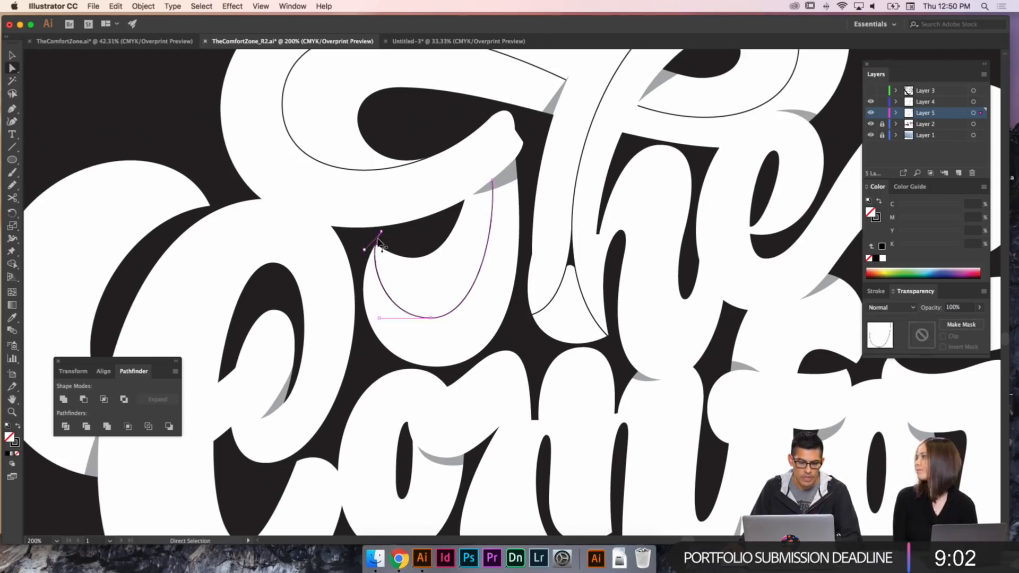
left_click(381, 233)
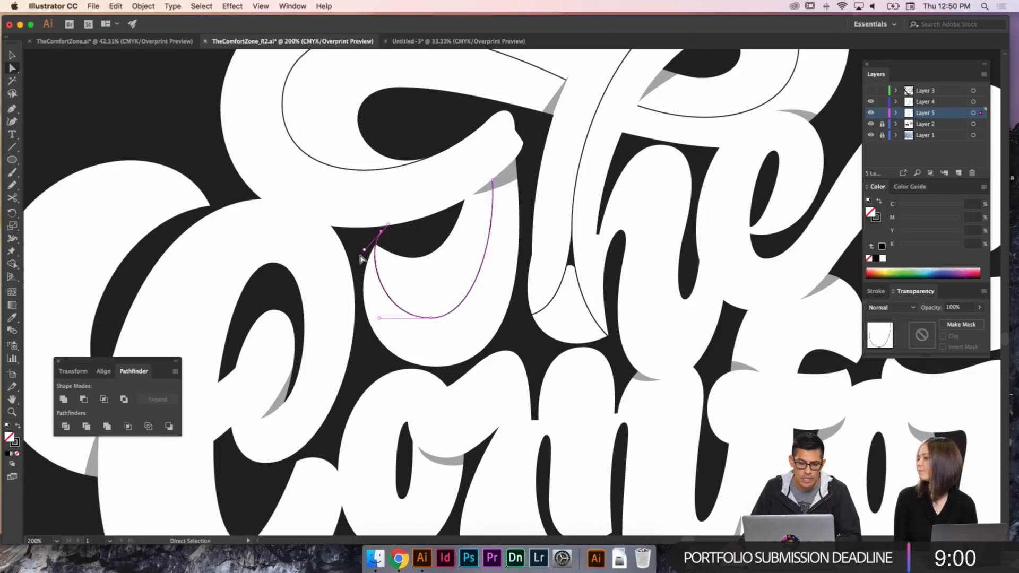
left_click_drag(365, 254, 368, 255)
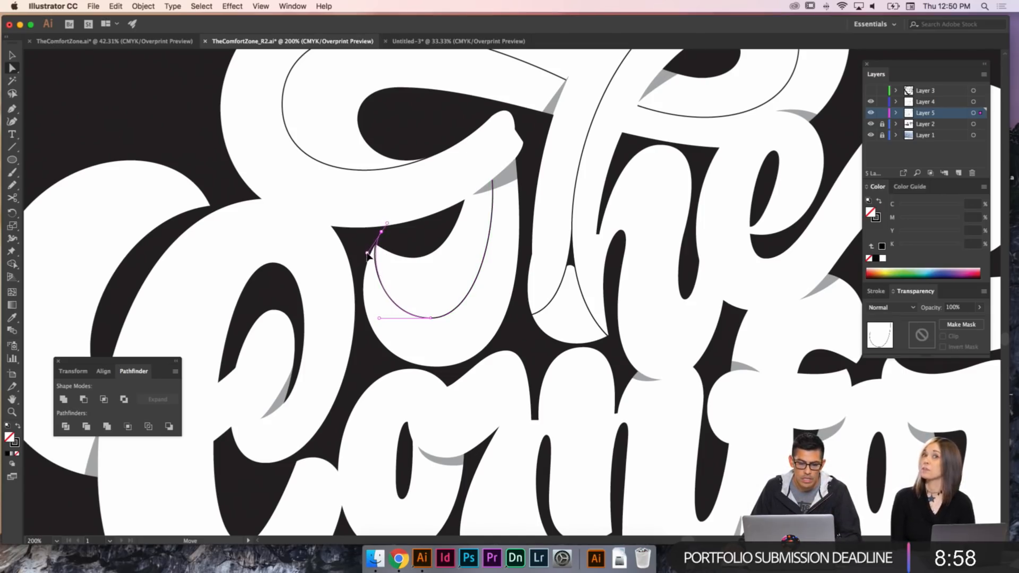
- Angle the handle at the bowl inline's upper right end outward and redraw the bottom anchor's handles as an even, longer pair
left_click(431, 319)
left_click_drag(475, 319, 480, 319)
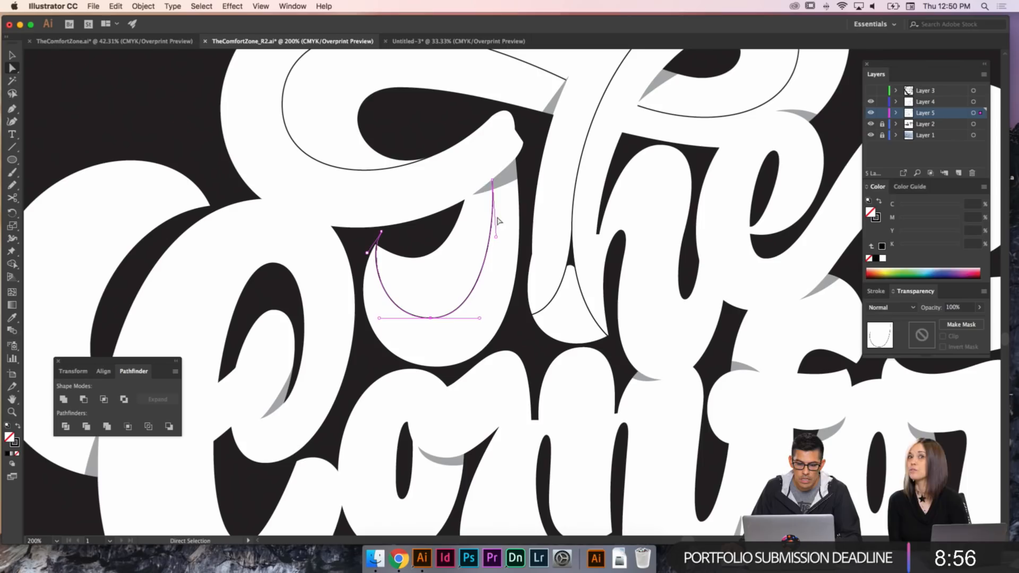
left_click(492, 181)
mouse_move(496, 236)
left_mouse_down()
mouse_move(525, 233)
mouse_move(502, 242)
left_mouse_up()
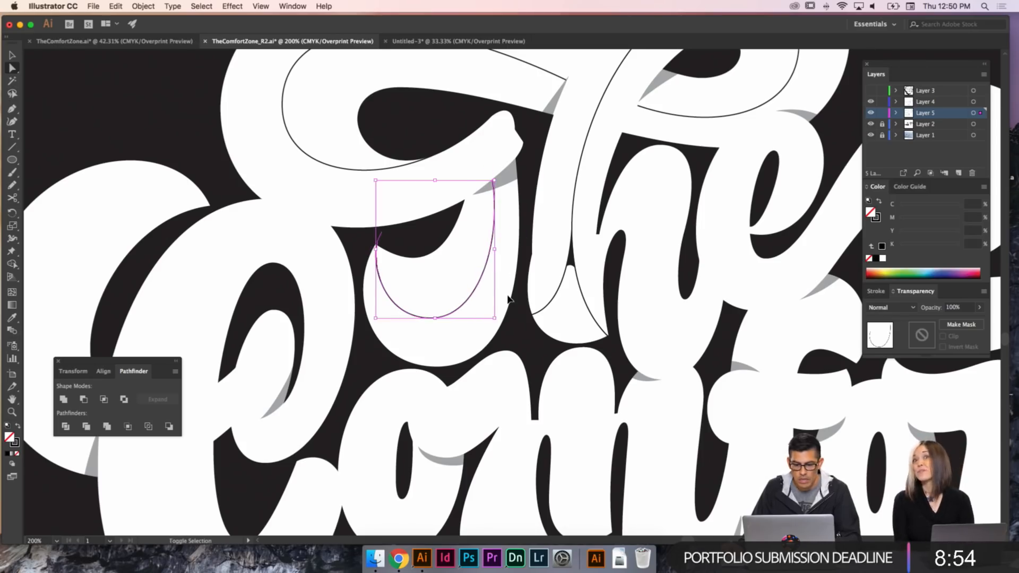
left_click(507, 300)
left_click(435, 318)
left_click_drag(435, 318, 487, 320)
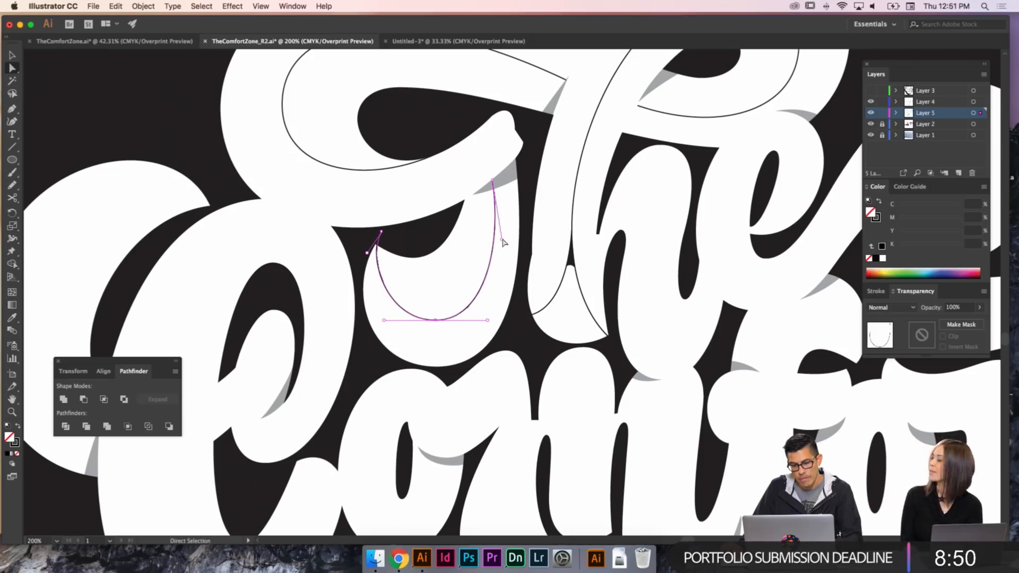
- Shorten and angle outward the bowl inline's upper right handle, and lengthen the bottom anchor's right handle to round out that side
left_click(507, 232)
left_click(495, 219)
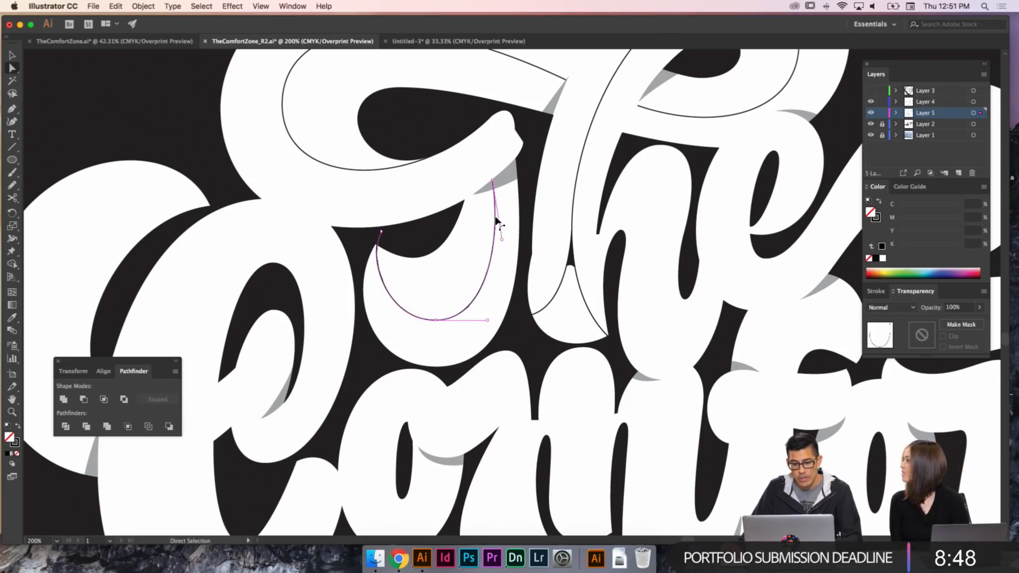
left_click_drag(502, 240, 500, 221)
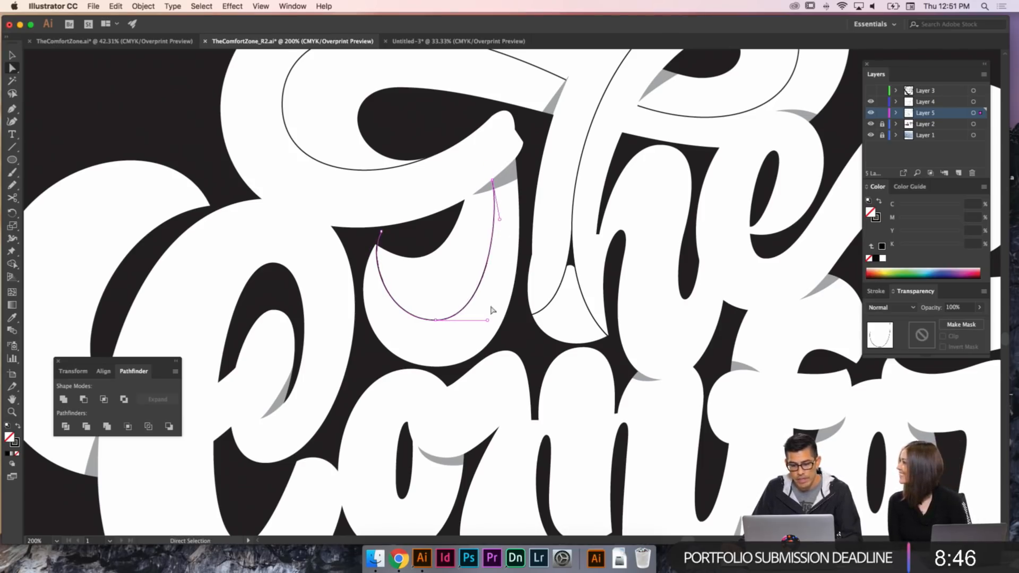
left_click_drag(487, 321, 508, 320)
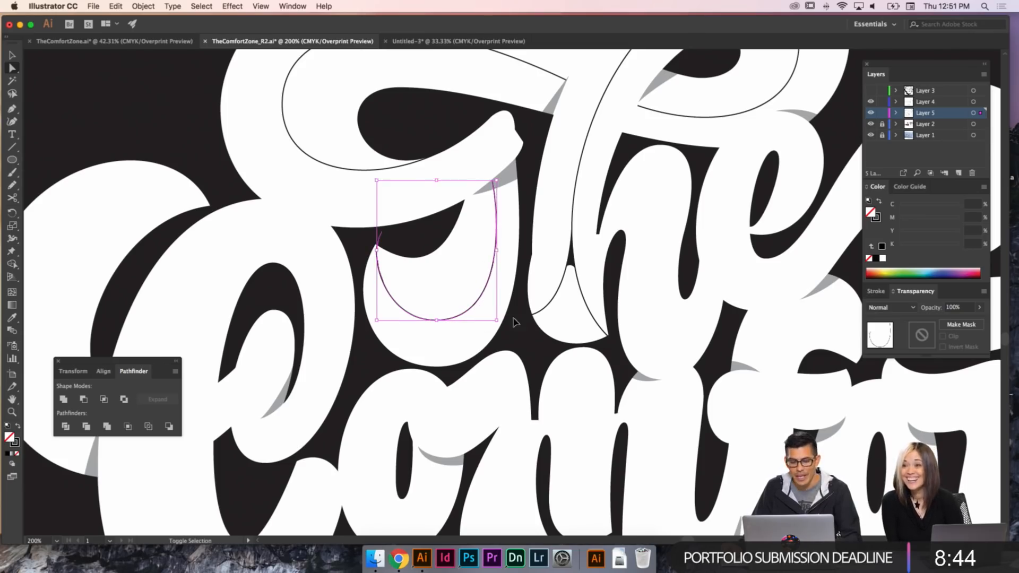
left_click(516, 321, "super")
left_click(501, 226)
left_click_drag(499, 220, 503, 211)
left_click_drag(435, 323, 391, 322)
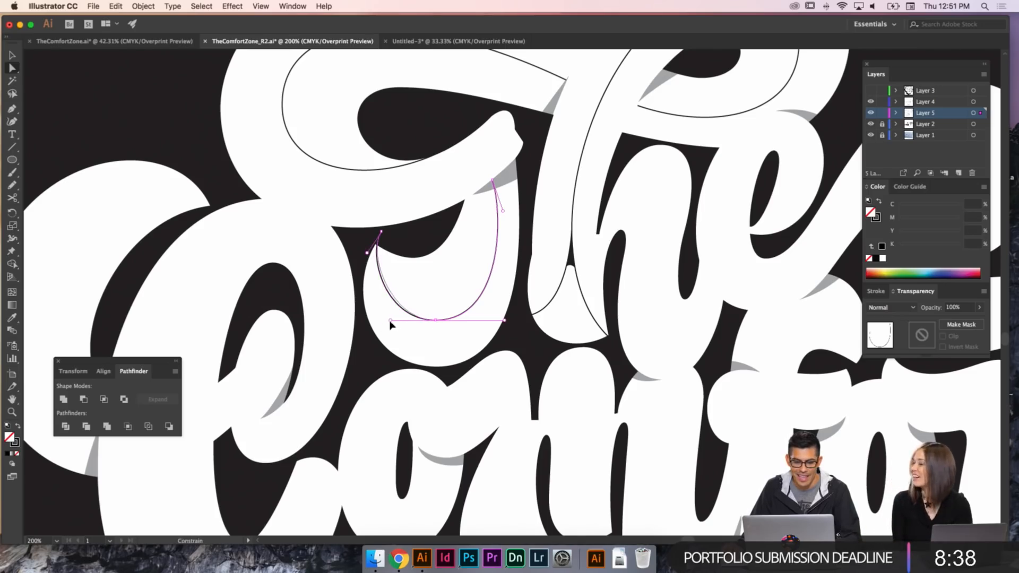
left_click(529, 366, "super")
- Draw a short curved inline branching from the right side of the T's bowl inline down to the bowl's bottom edge
key("super+minus")
key("super+minus")
key("super+minus")
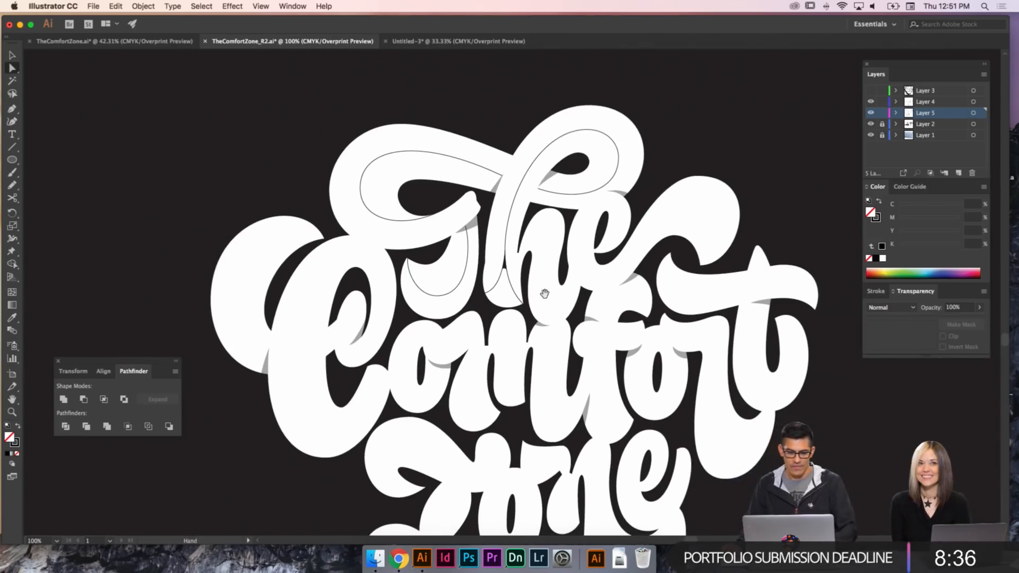
key("z")
left_click_drag(515, 349, 372, 204)
key("p")
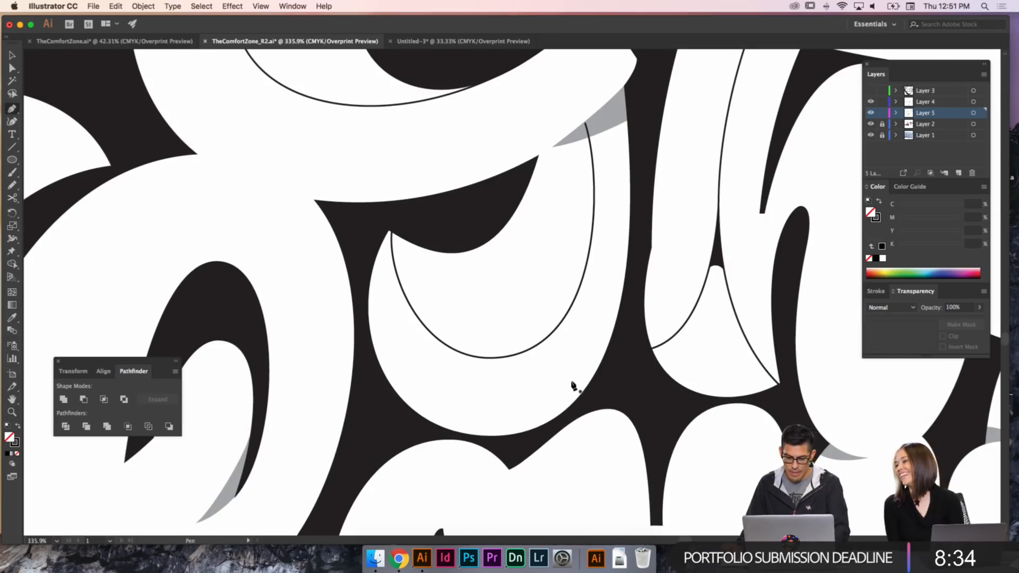
left_click_drag(573, 386, 523, 233)
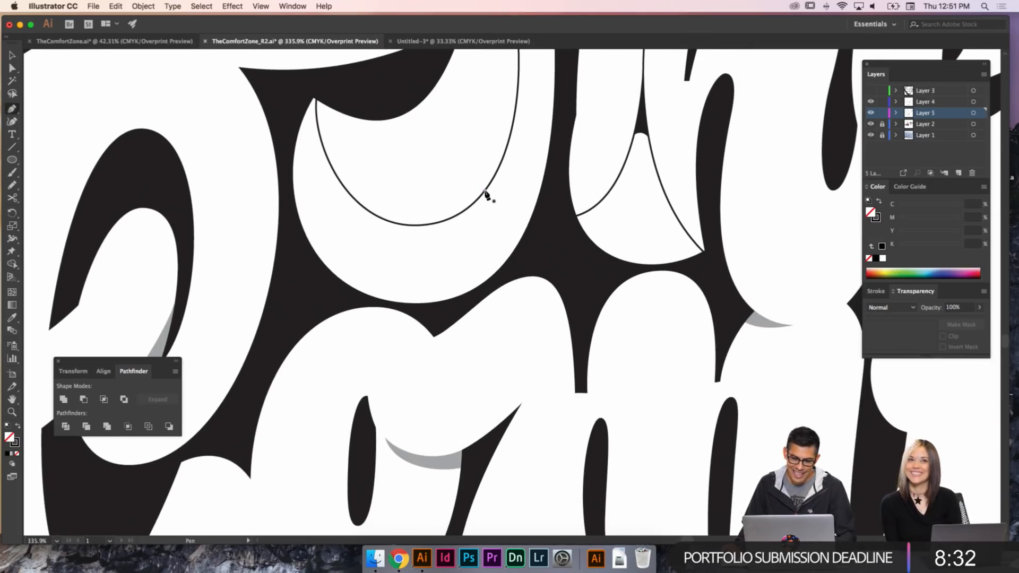
left_click_drag(482, 190, 468, 217)
left_click_drag(488, 283, 520, 276)
key("a")
left_click_drag(467, 217, 416, 264)
left_click(537, 291)
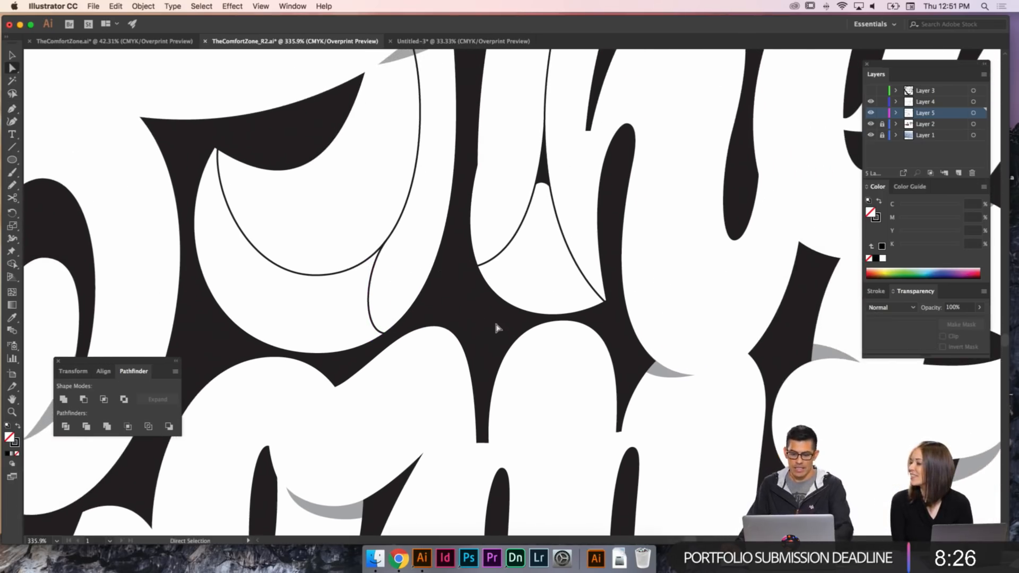
- Move the right end of the T's crossbar loop inline up to the point where the crossbar's upper edge meets the stem
key("super+minus")
key("super+minus")
key("super+minus")
left_click_drag(593, 256, 472, 297)
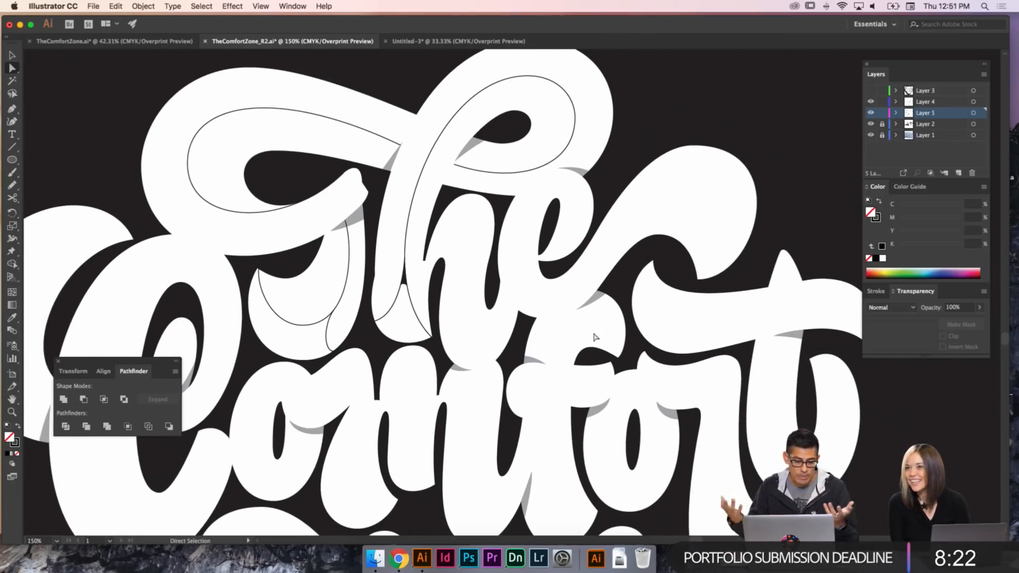
key("p")
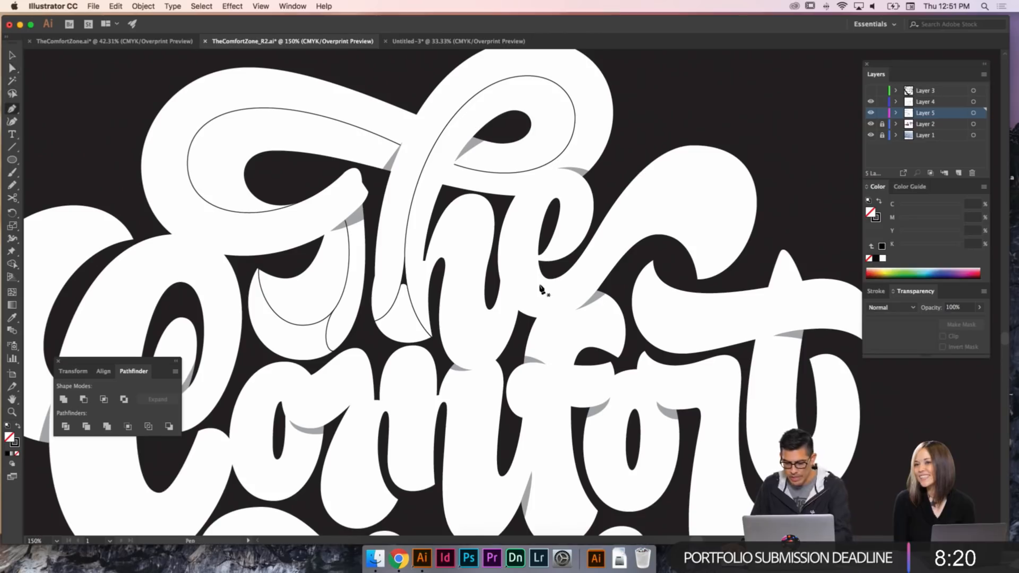
left_click_drag(555, 281, 579, 258)
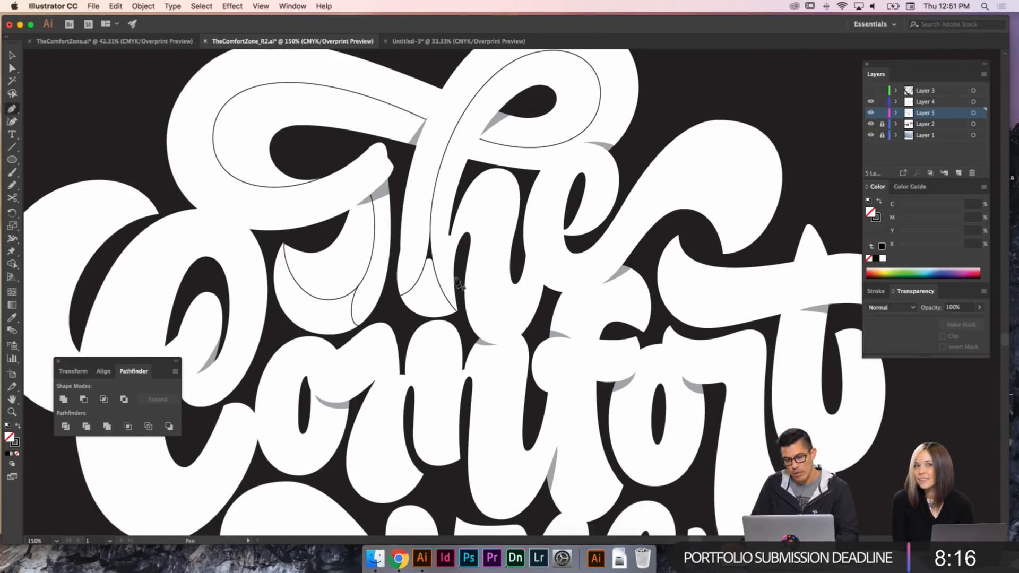
scroll(449, 183, "up", 5)
scroll(450, 183, "left", 3)
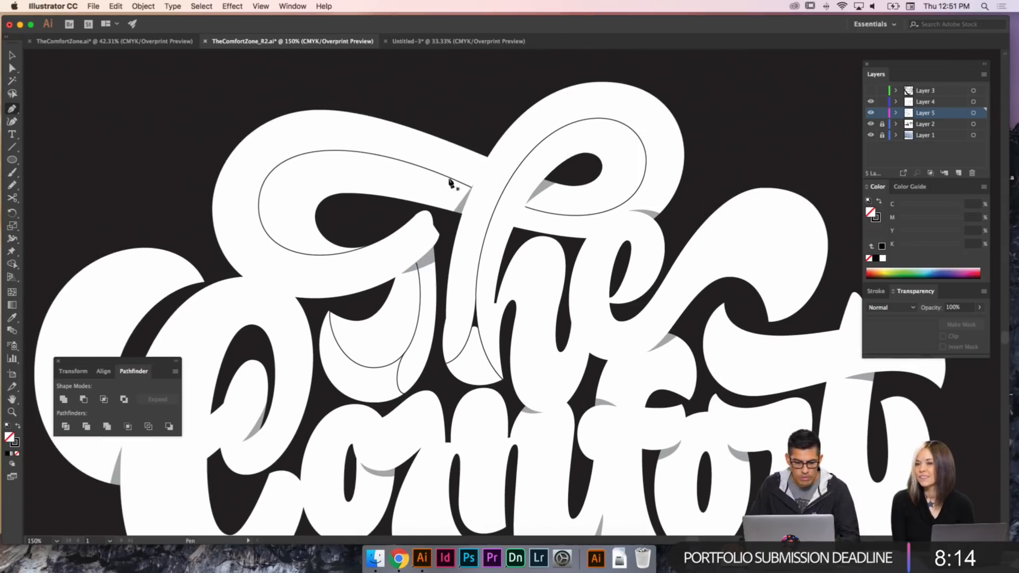
key("a")
left_click(341, 153)
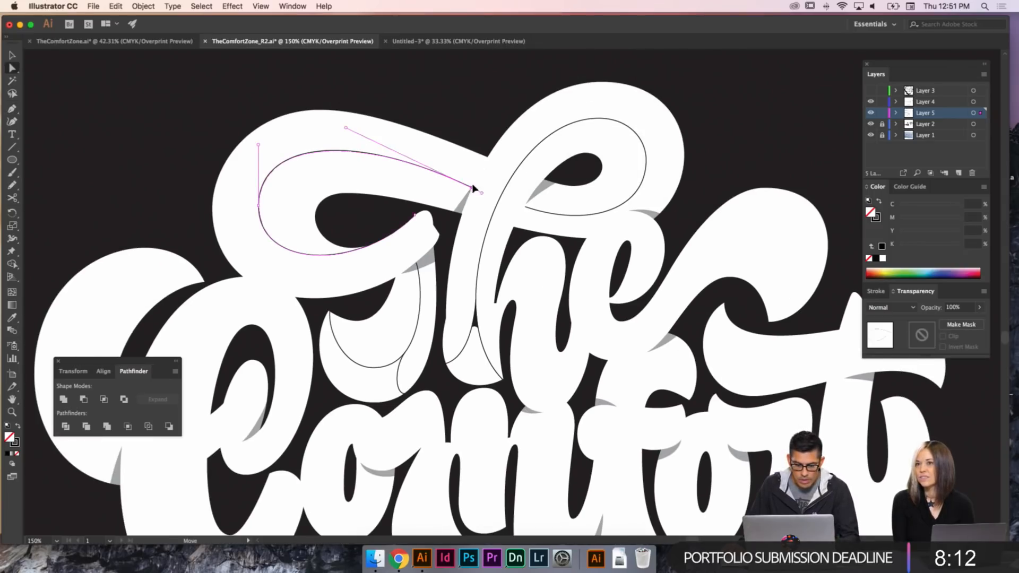
left_click_drag(475, 189, 487, 160)
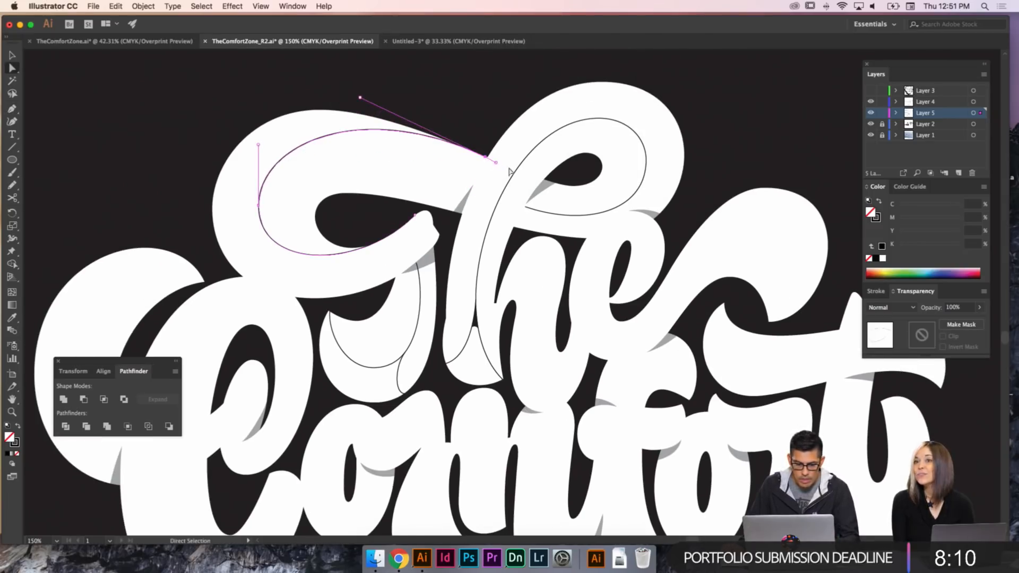
- Raise the loop inline's left anchor slightly and adjust the handle at its upper right end to smooth the top curve
left_click_drag(359, 99, 342, 92)
left_click_drag(259, 206, 258, 193)
mouse_move(342, 92)
left_mouse_down()
mouse_move(369, 95)
mouse_move(361, 91)
left_mouse_up()
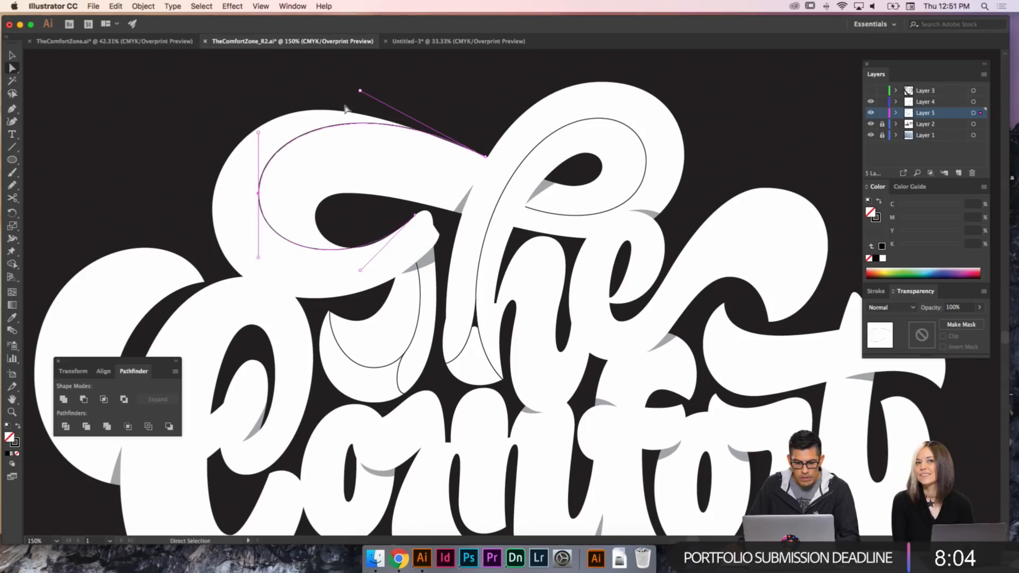
left_click(341, 223)
- Draw an inline curve from the left edge of the T's loop counter along the crossbar to the shadow beside the stem
key("p")
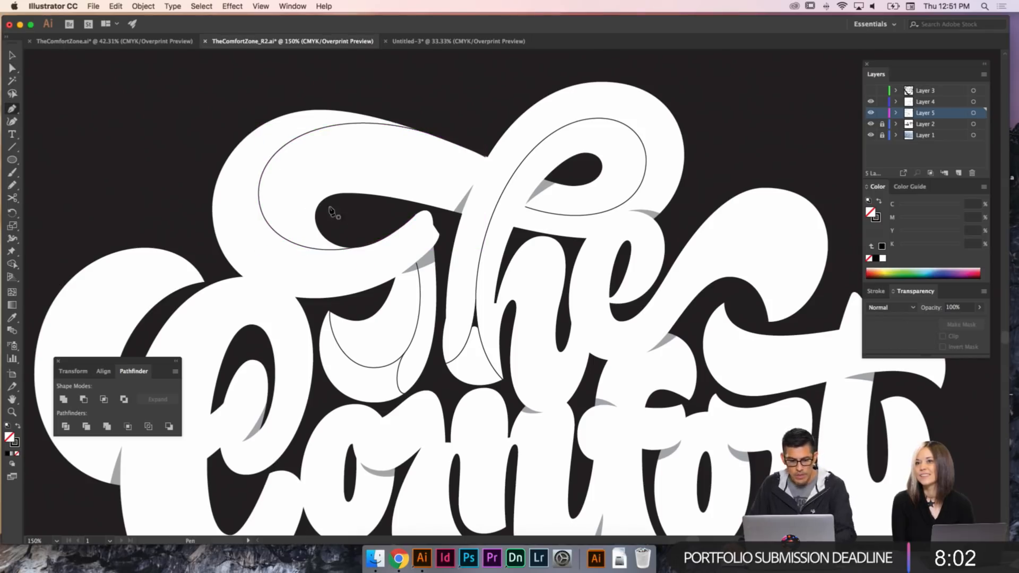
left_click_drag(315, 209, 315, 199)
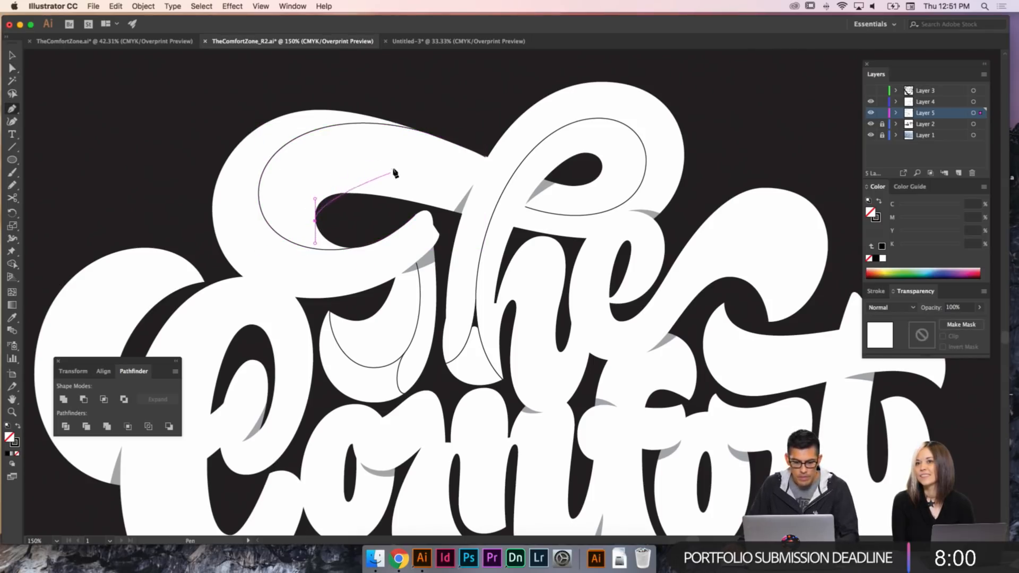
left_click_drag(459, 190, 563, 226)
key("a")
left_click_drag(315, 199, 315, 222)
left_click(337, 225, "super")
- Lengthen the right end's handle on the crossbar's inner inline to arch the curve higher above the counter
key("super+=")
key("super+=")
left_click_drag(495, 249, 356, 197)
left_click_drag(454, 118, 431, 103)
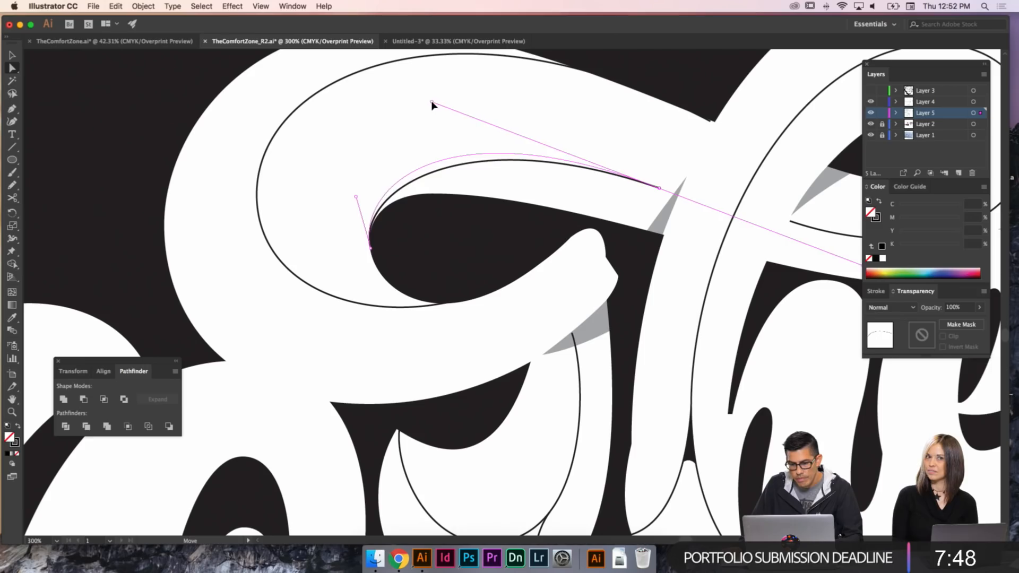
left_click(438, 262)
- Extend the same handle of the crossbar's inner inline slightly further toward the loop's upper left to even the arch
key("super+minus")
key("super+minus")
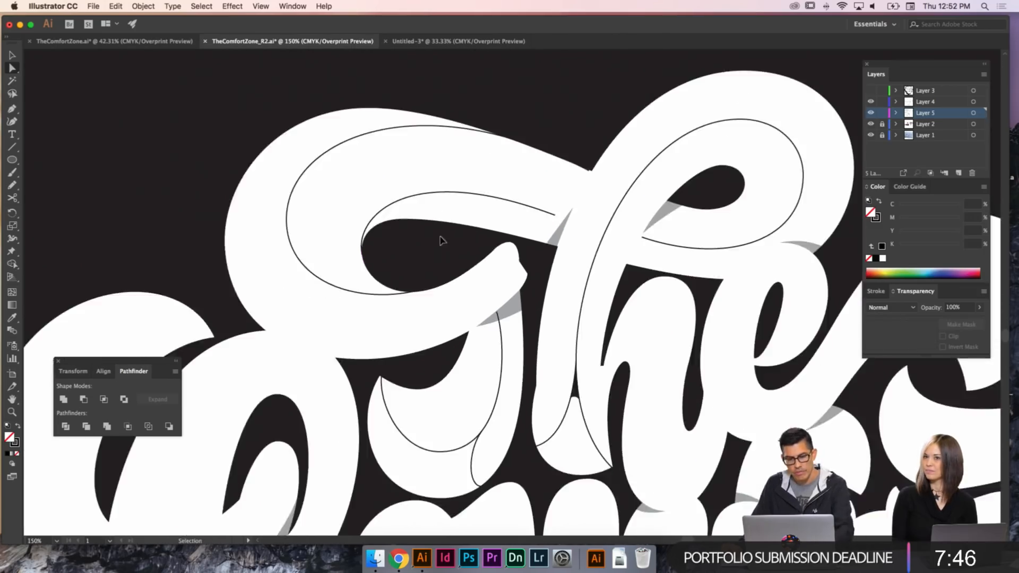
left_click_drag(459, 212, 469, 211)
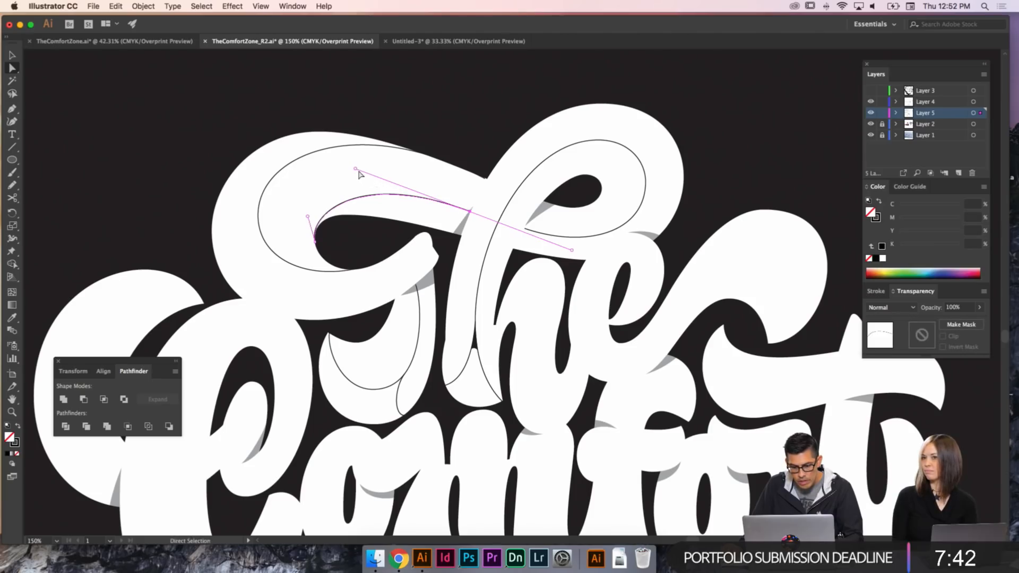
left_click_drag(355, 168, 342, 165)
left_click(362, 244)
- Draw a short inline curve from the left side of the T's loop inline down to the loop's outer edge above the C
key("space")
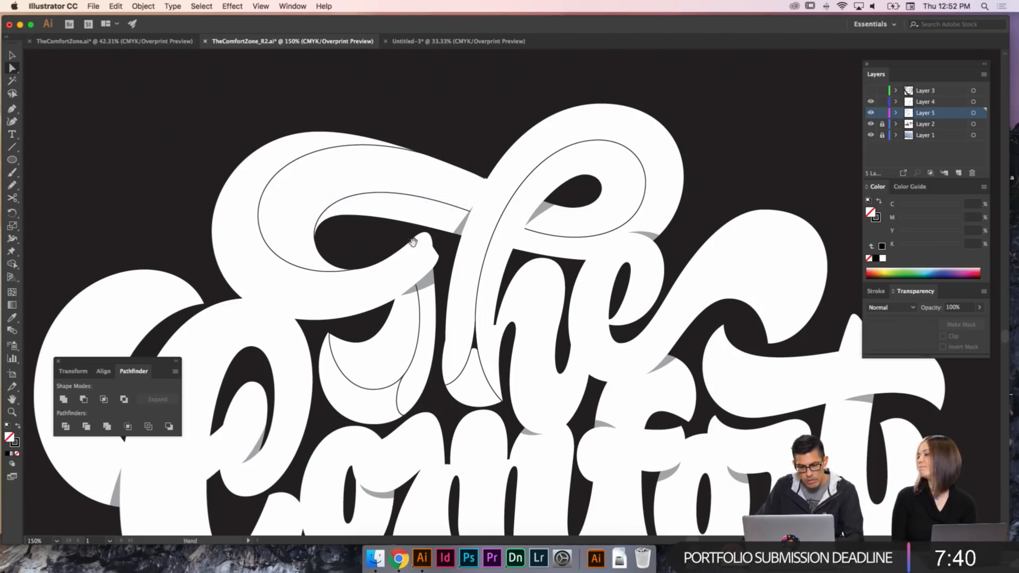
left_click_drag(413, 242, 339, 208)
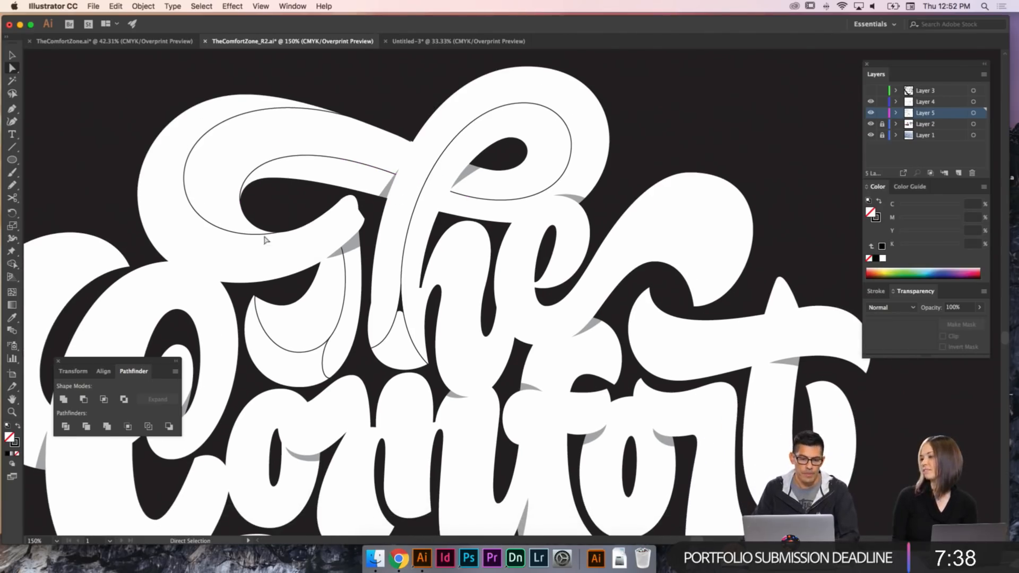
key("p")
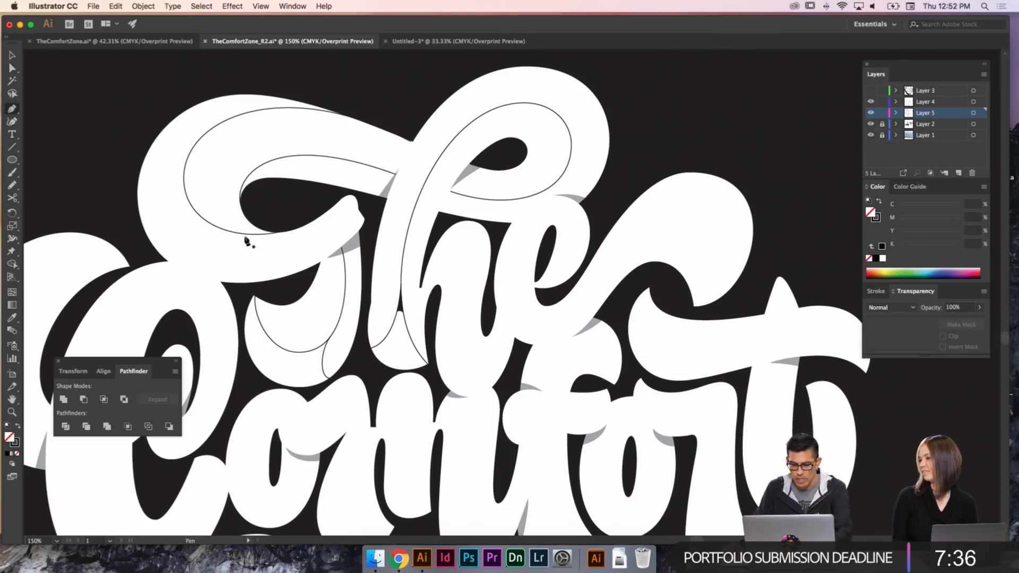
left_click_drag(158, 255, 123, 258)
key("a")
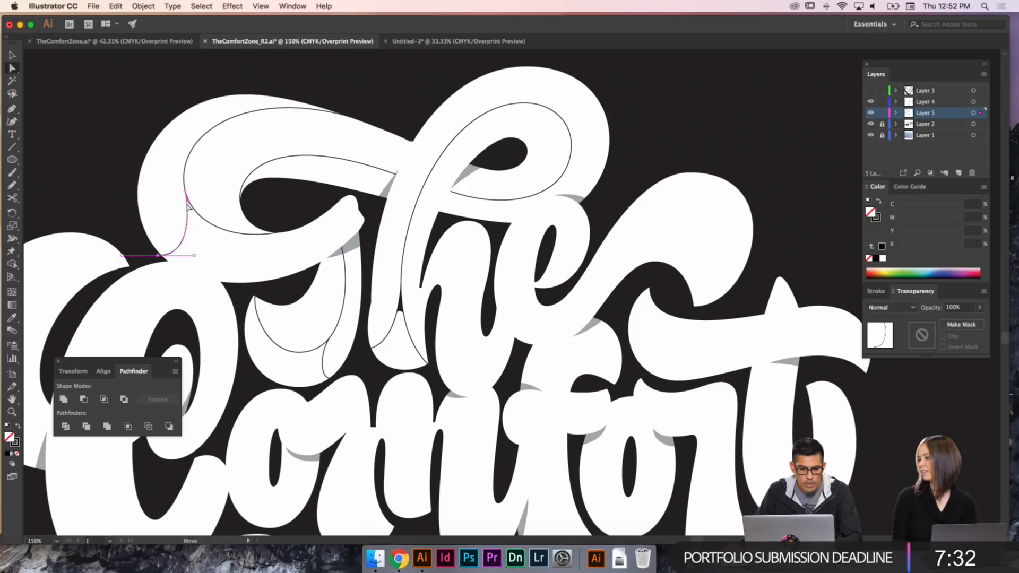
left_click_drag(187, 206, 192, 217)
left_click(238, 254)
- Nudge the short curve's upper anchor onto the loop inline and lengthen its handle slightly so the two lines merge smoothly
key("z")
left_click_drag(135, 153, 264, 319)
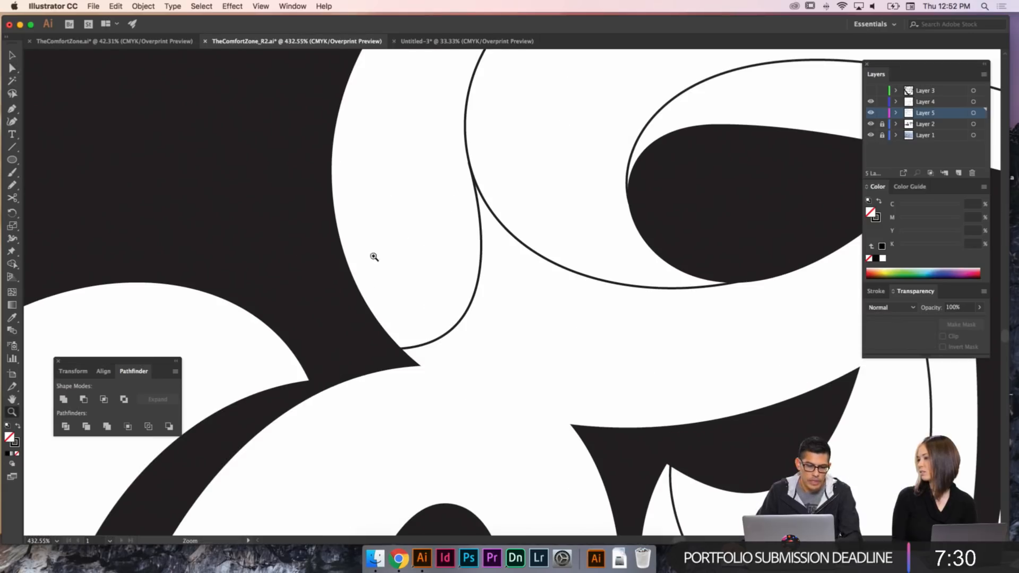
key("a")
left_click(475, 193)
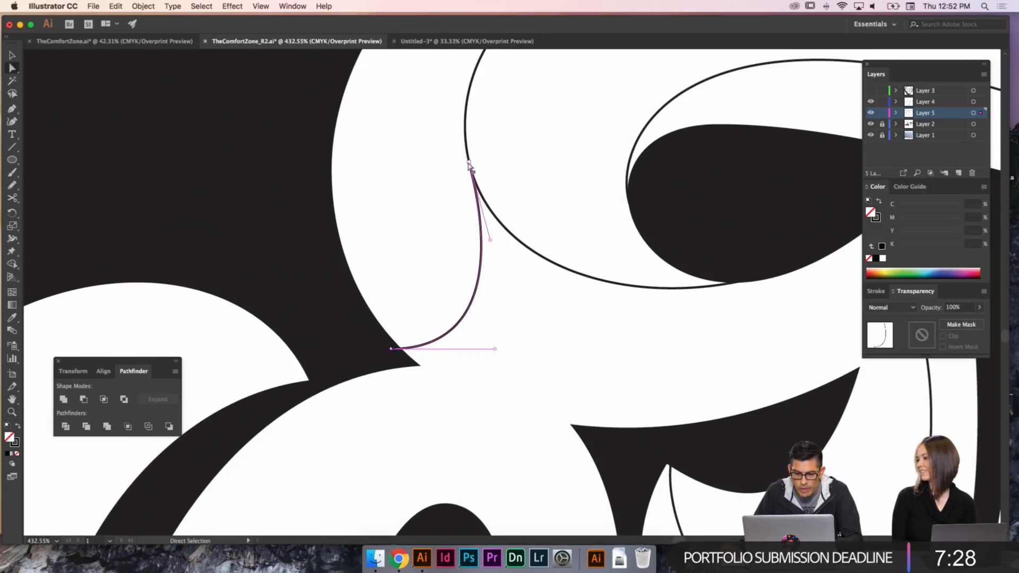
left_click_drag(469, 165, 479, 206)
key("super+z")
left_click(479, 207)
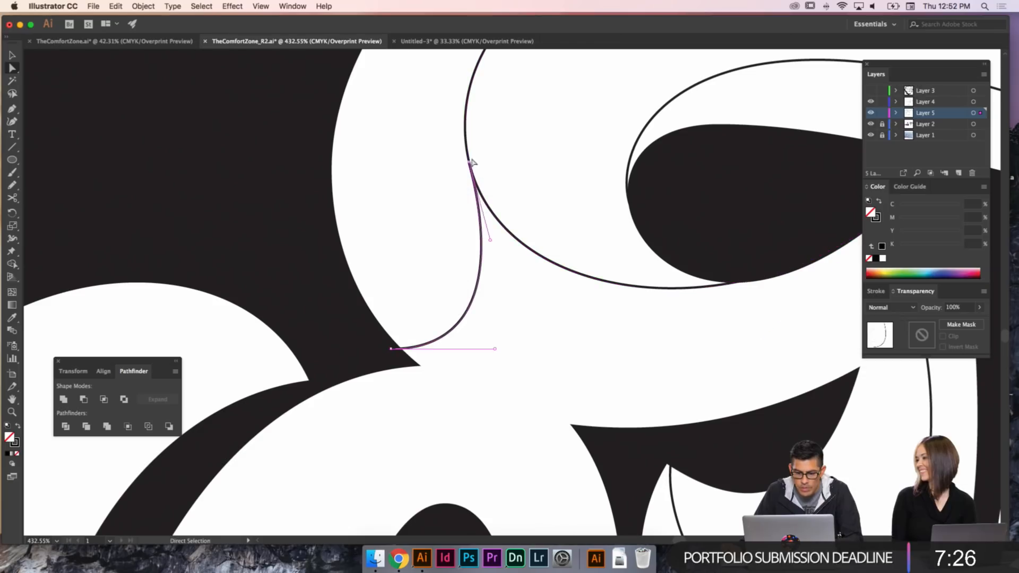
left_click_drag(470, 162, 471, 166)
left_click_drag(492, 245, 494, 250)
- Move the short curve's lower anchor up and left past the letter's edge and reshape both end handles for a smoother bend
left_click_drag(391, 350, 359, 339)
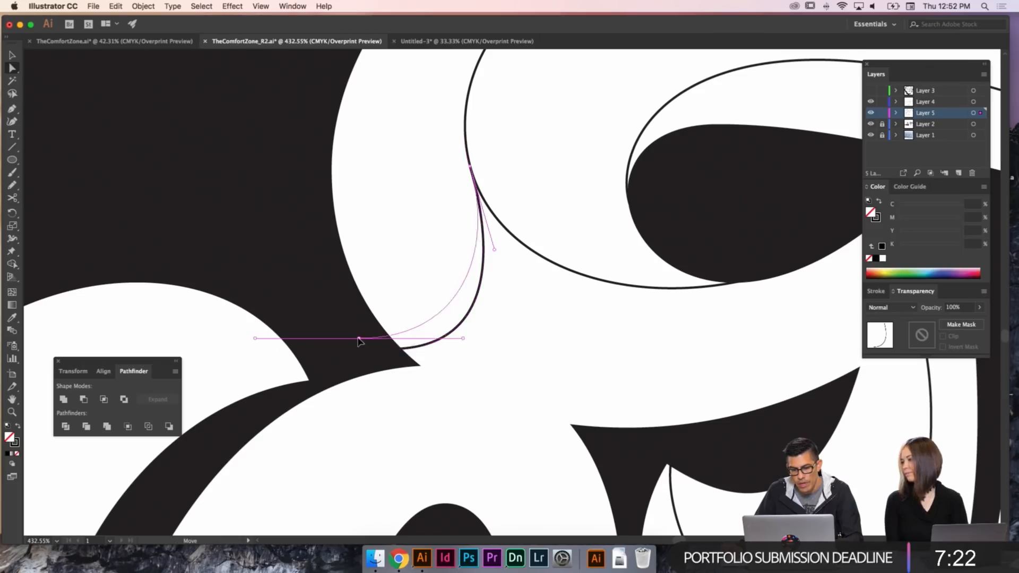
left_click_drag(462, 338, 459, 369)
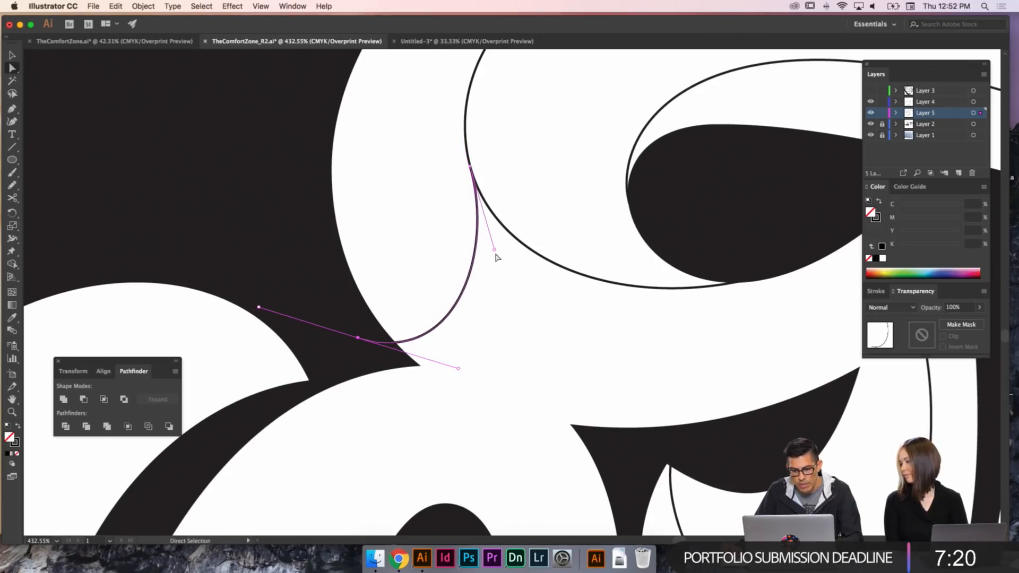
left_click_drag(495, 251, 504, 259)
left_click(582, 332)
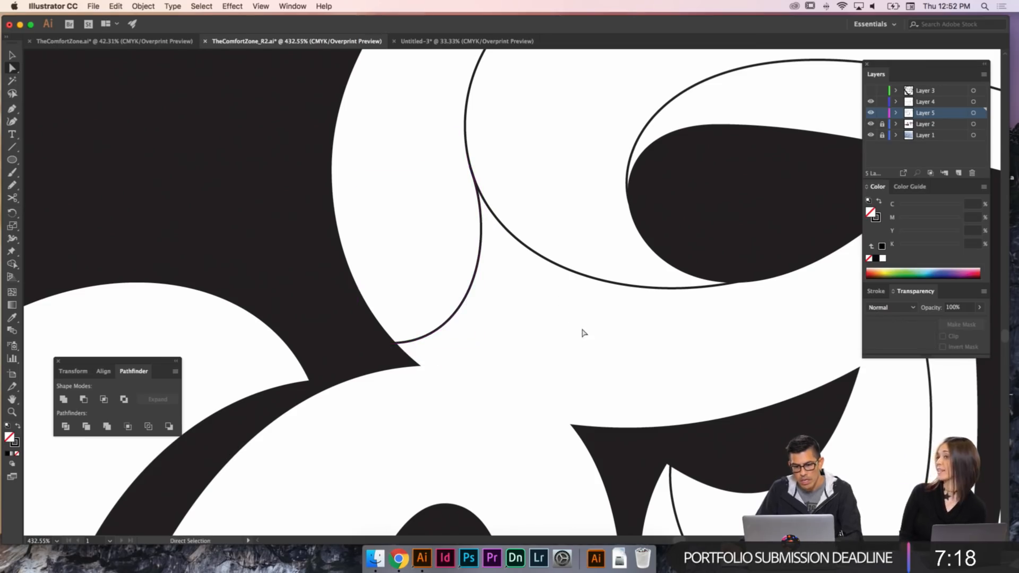
left_click_drag(561, 295, 436, 291)
key("super+minus")
key("super+minus")
key("super+minus")
key("super+minus")
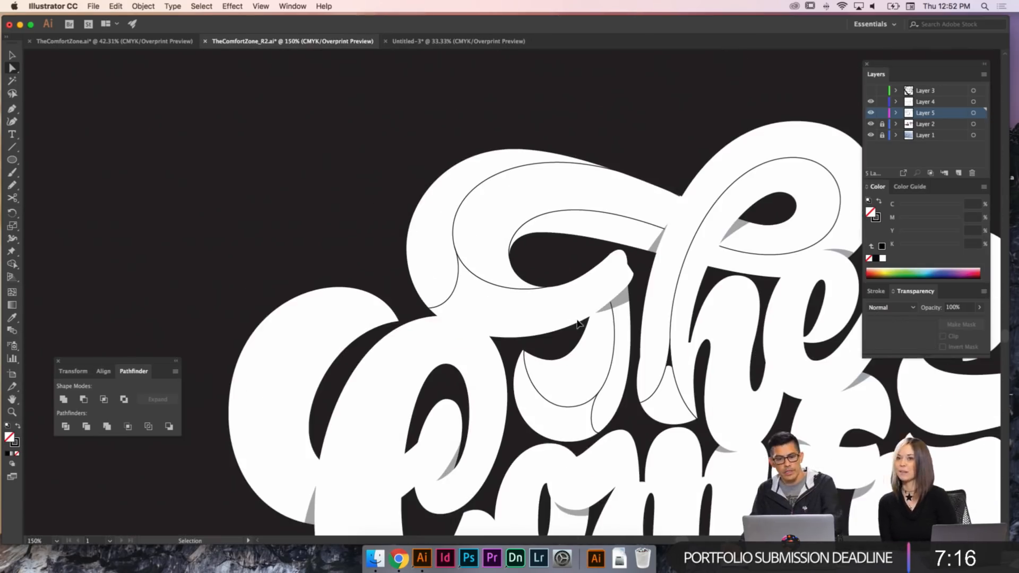
left_click_drag(593, 284, 423, 266)
scroll(531, 239, "right", 4)
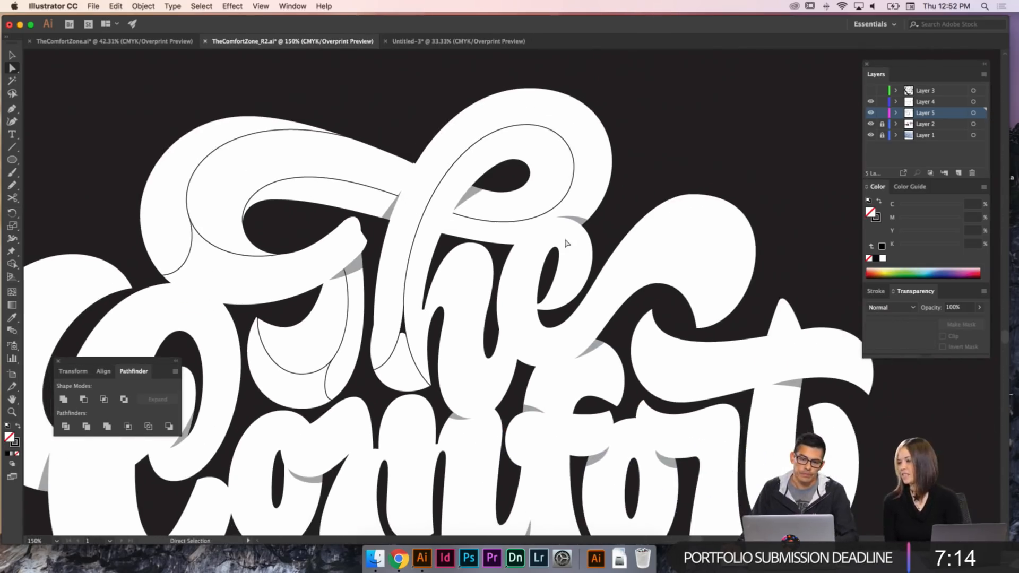
left_click(537, 131)
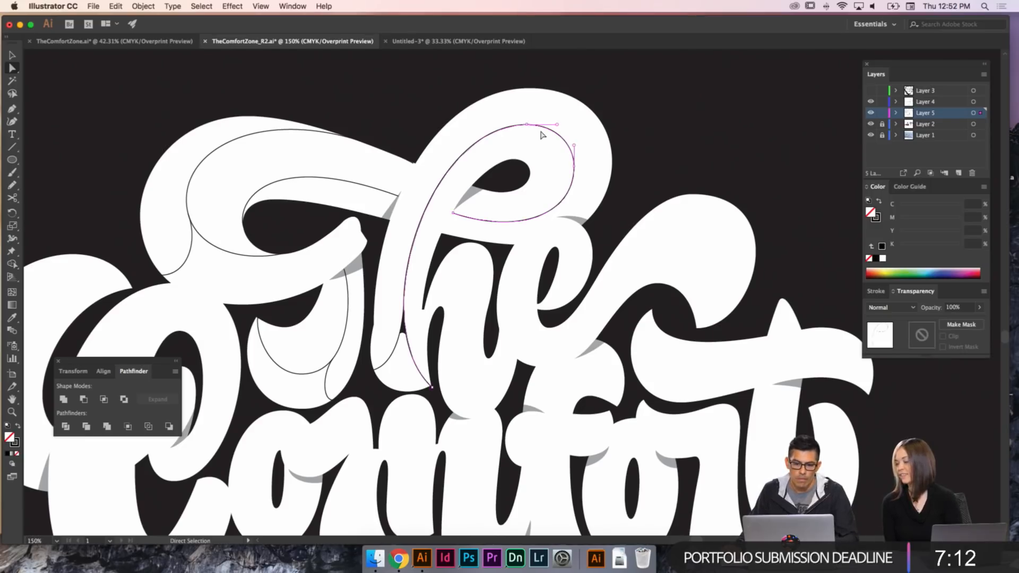
left_click_drag(530, 128, 561, 93)
key("super+z")
left_click(600, 211)
- Shorten the right handle of the anchor atop the e's tail to pull in the swash's rounded outer side
left_click_drag(598, 217, 611, 176)
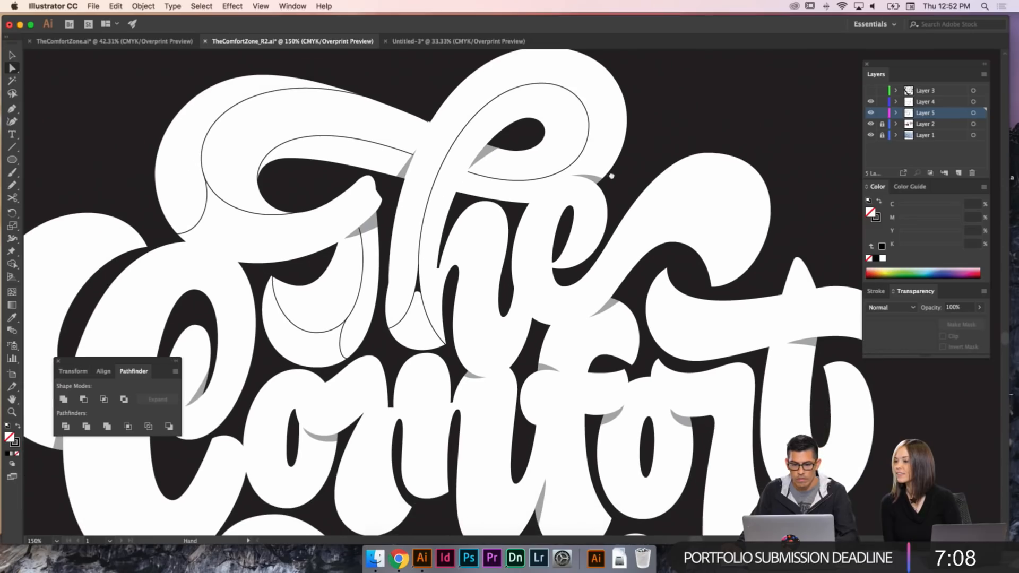
key("p")
left_click_drag(565, 284, 569, 309)
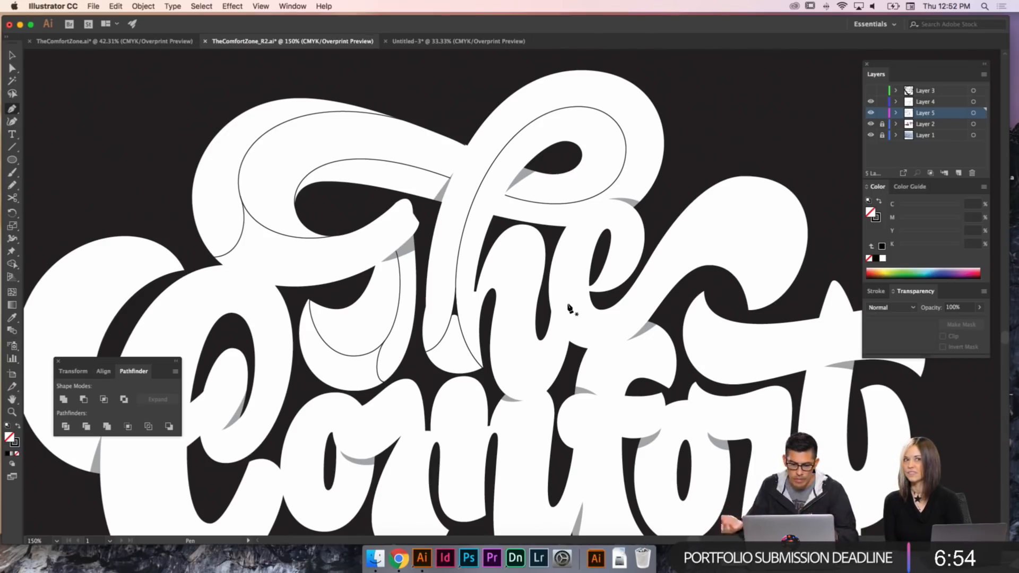
key("a")
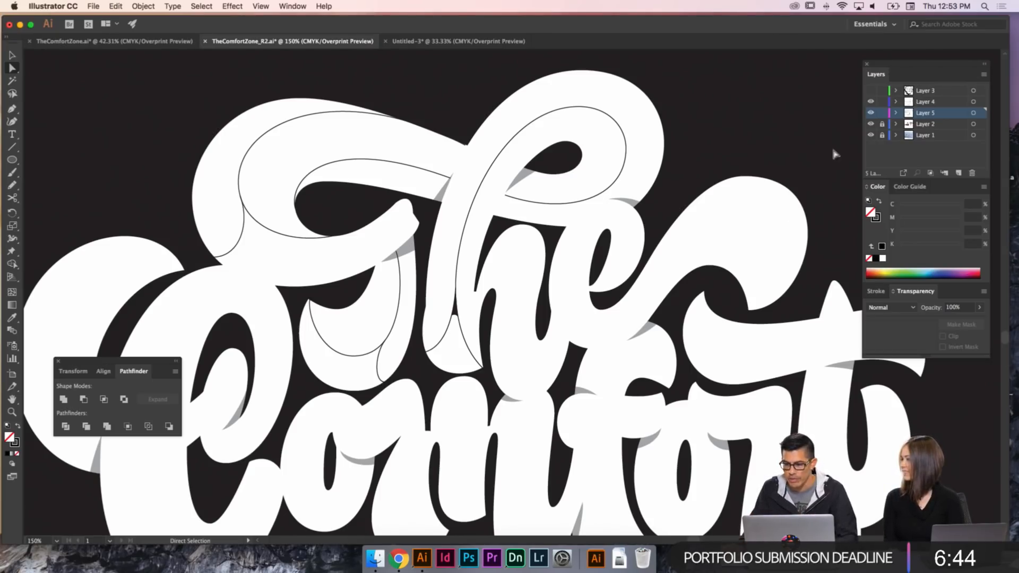
left_click(750, 178)
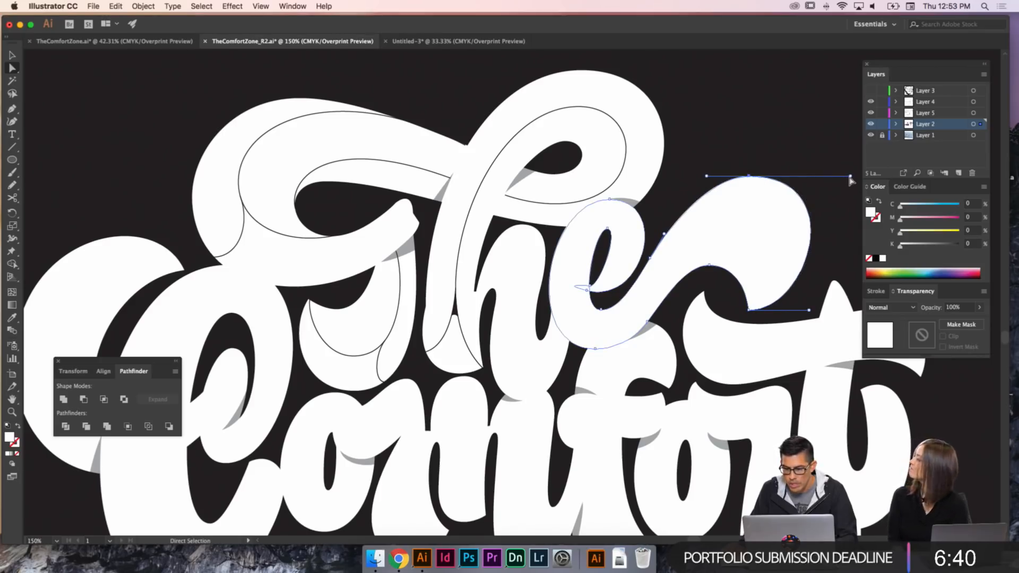
left_click_drag(849, 179, 830, 179)
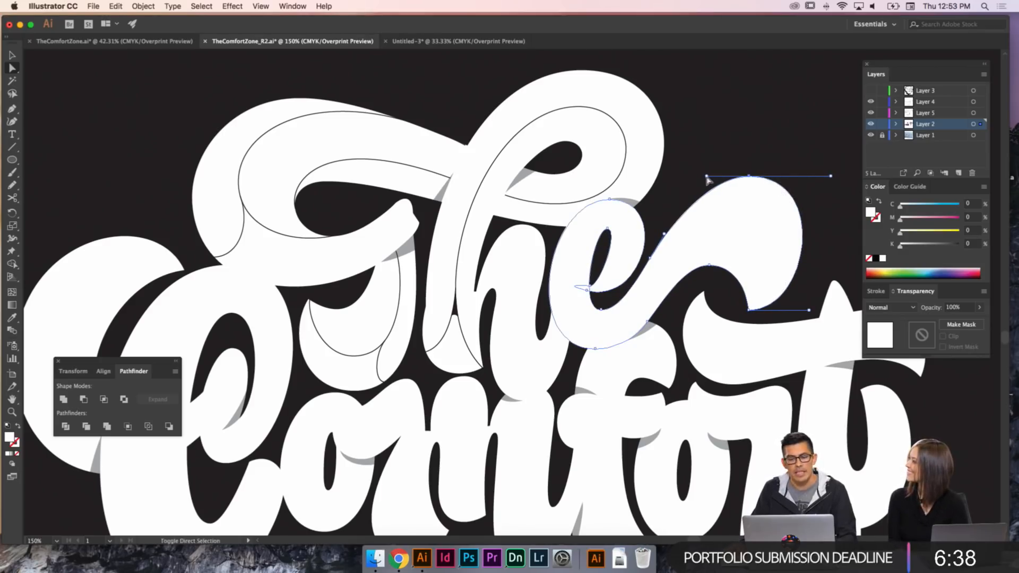
left_click(759, 168)
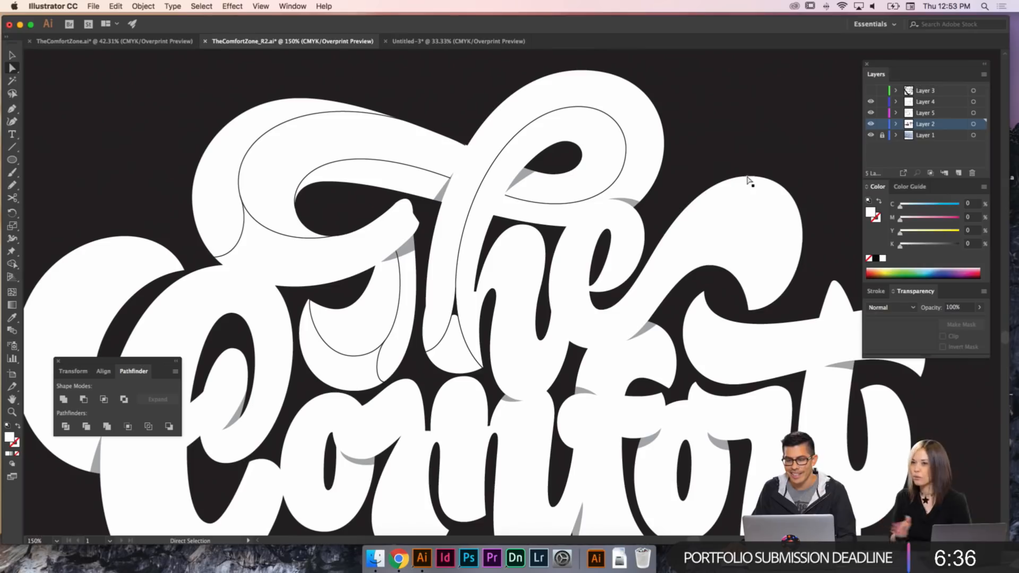
- Shift the anchor atop the e's tail slightly left and adjust the handles shaping the swash's upper left slope
left_click(750, 182)
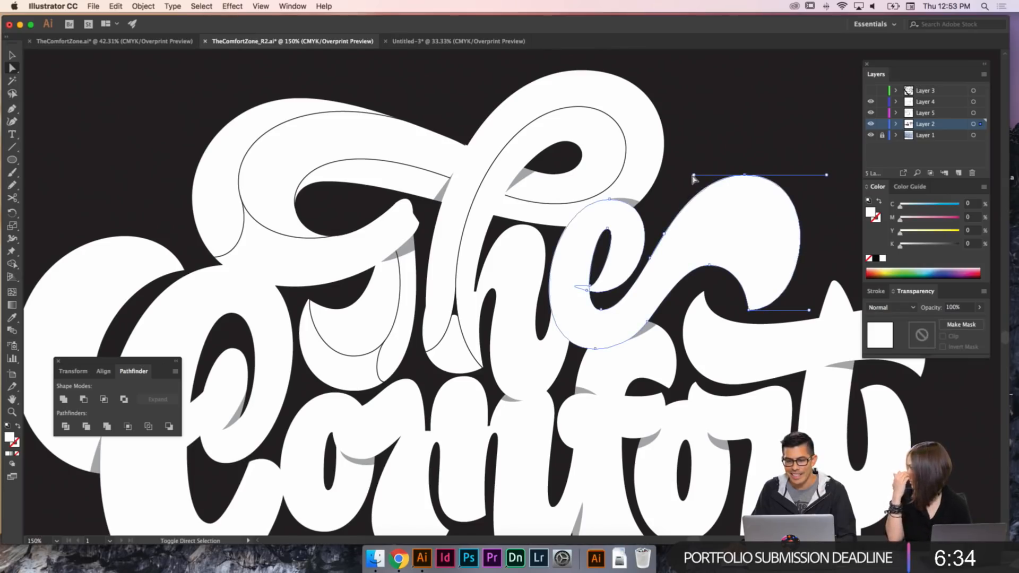
left_click_drag(694, 175, 700, 175)
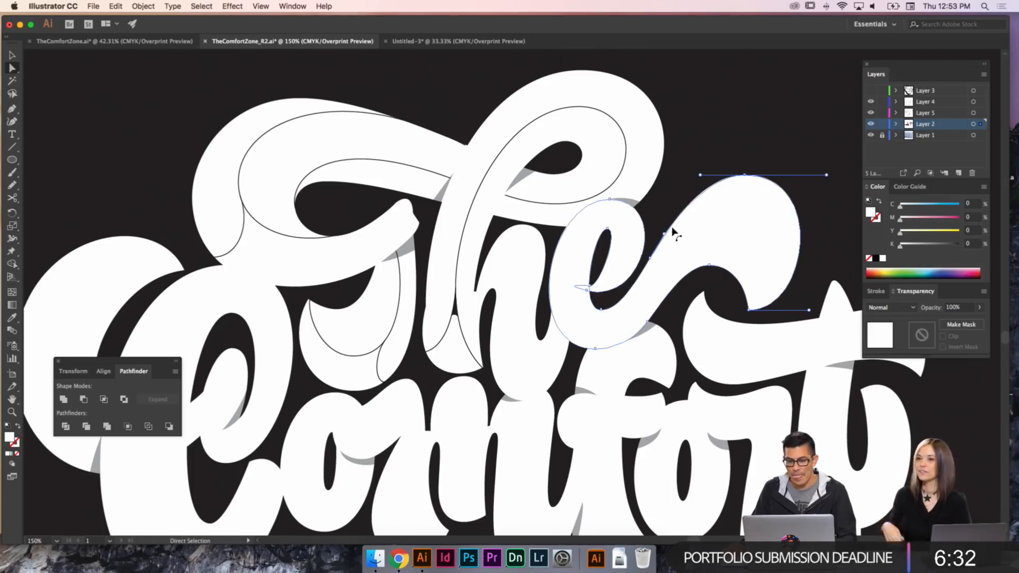
mouse_move(670, 221)
left_mouse_down()
mouse_move(670, 232)
mouse_move(668, 223)
left_mouse_up()
left_click(650, 259)
left_click(657, 228)
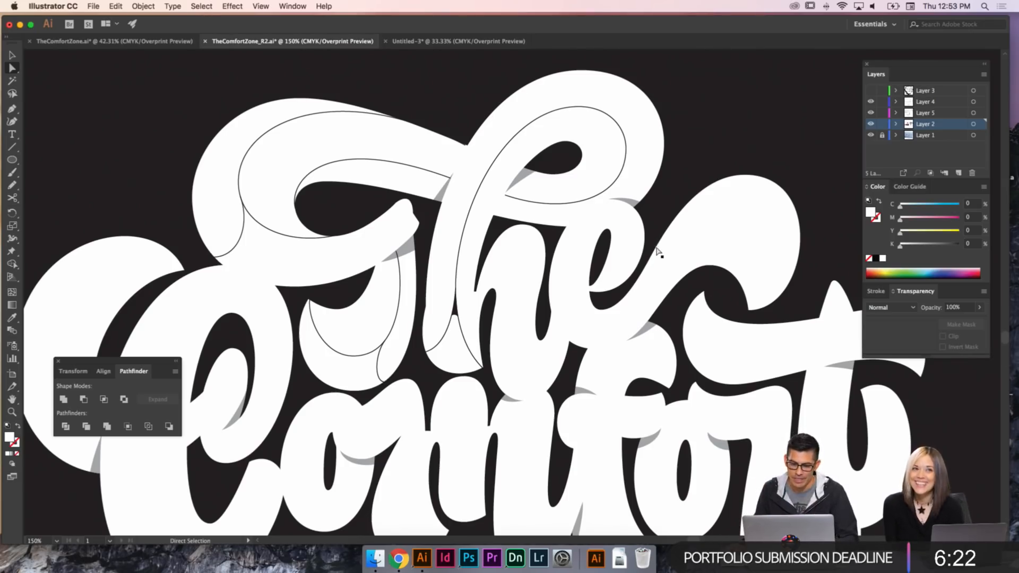
- Adjust the lower handle where the e's tail begins to rise, then raise the tail's top anchor and extend its right handle
left_click(656, 255)
left_click_drag(654, 257, 634, 294)
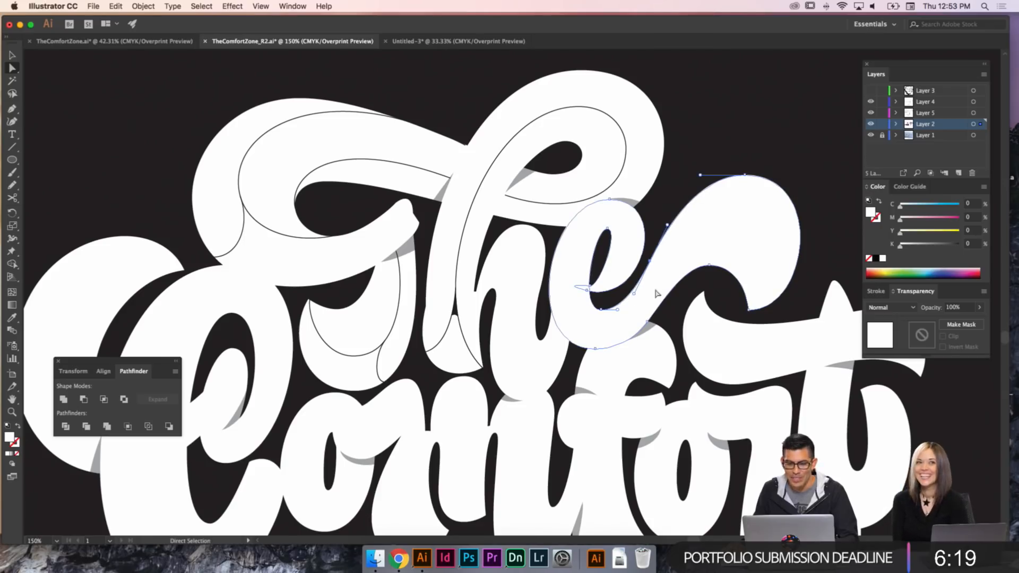
left_click(744, 175)
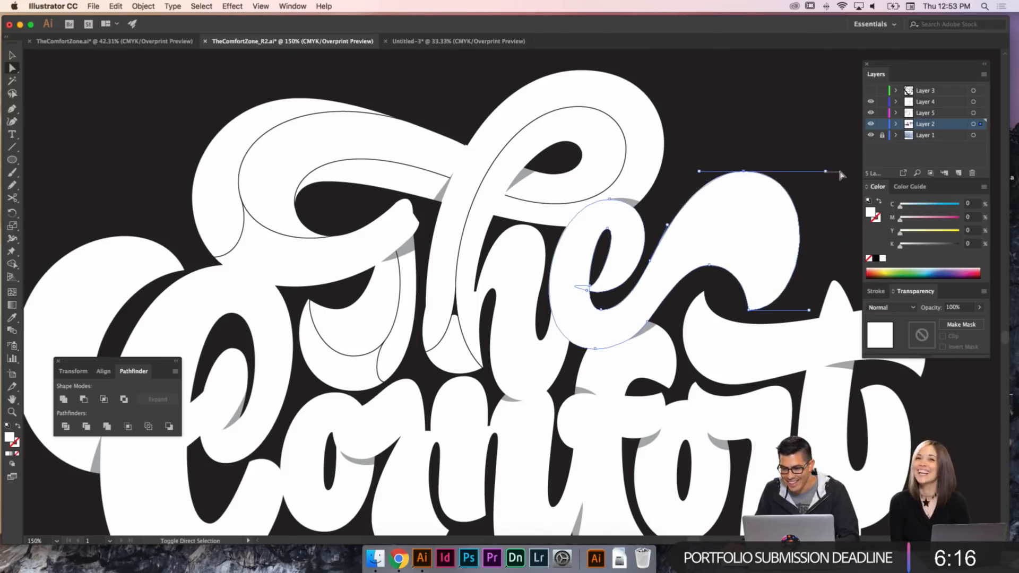
left_click_drag(825, 171, 845, 172)
key("super+shift+a")
- Deselect the e's outline, lock Layer 2 and make Layer 5 the active drawing layer
left_click_drag(743, 255, 769, 195)
left_click(734, 204)
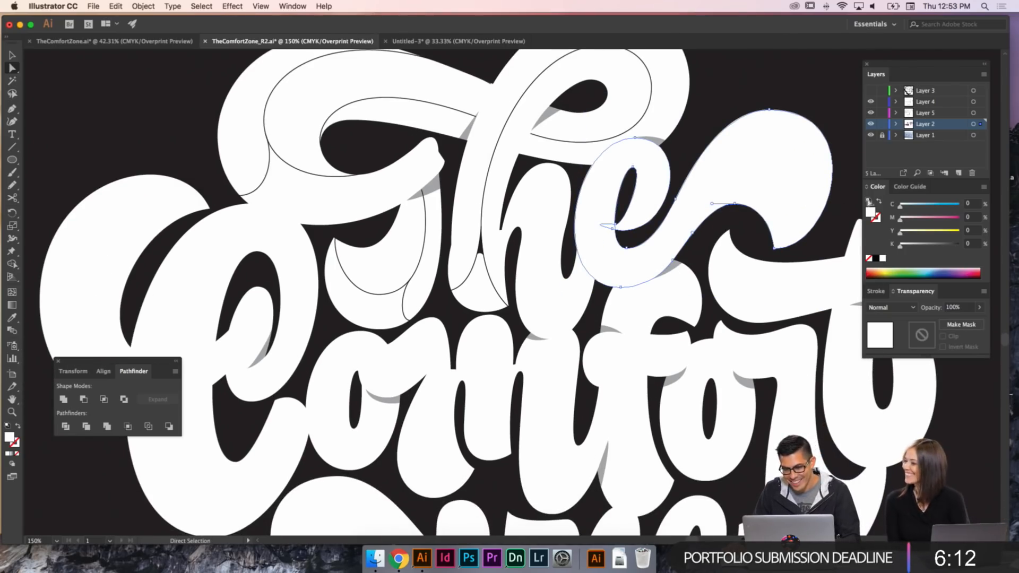
left_click(936, 113)
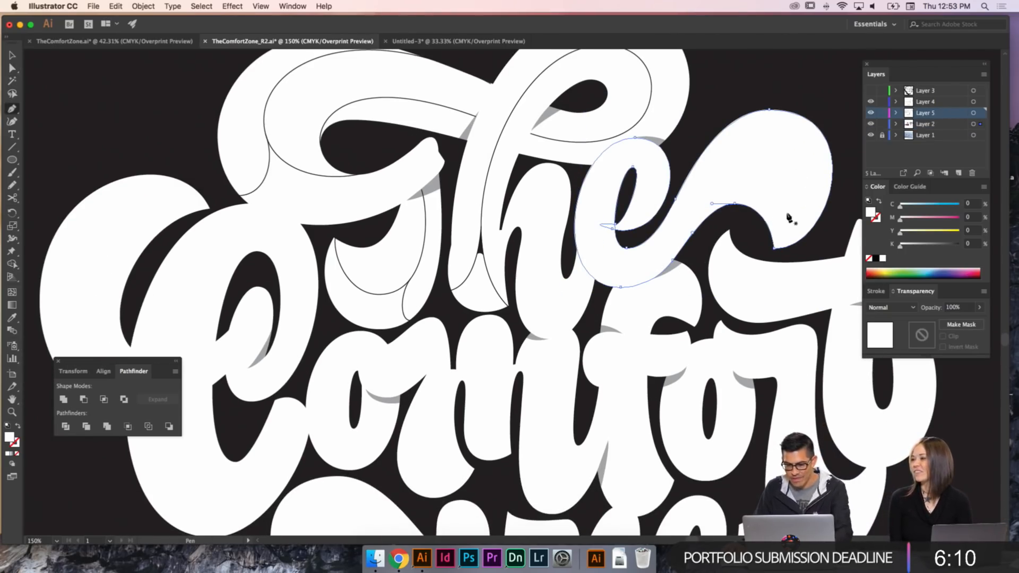
key("p")
left_click_drag(754, 194, 704, 210)
key("super+equal")
left_click_drag(565, 216, 631, 180)
key("super+equal")
left_click_drag(524, 180, 611, 165)
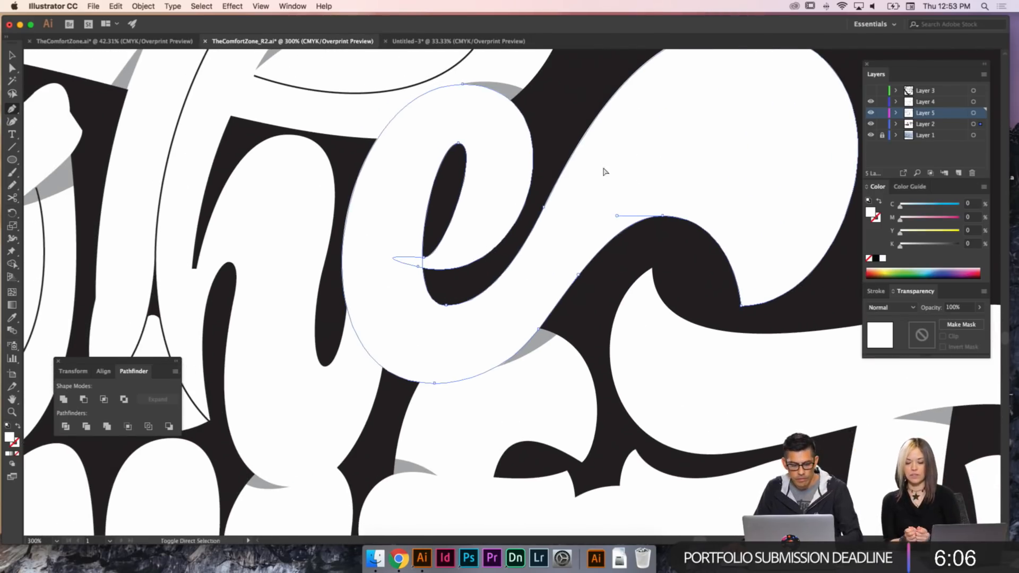
key("super+shift+a")
left_click(455, 132, "super")
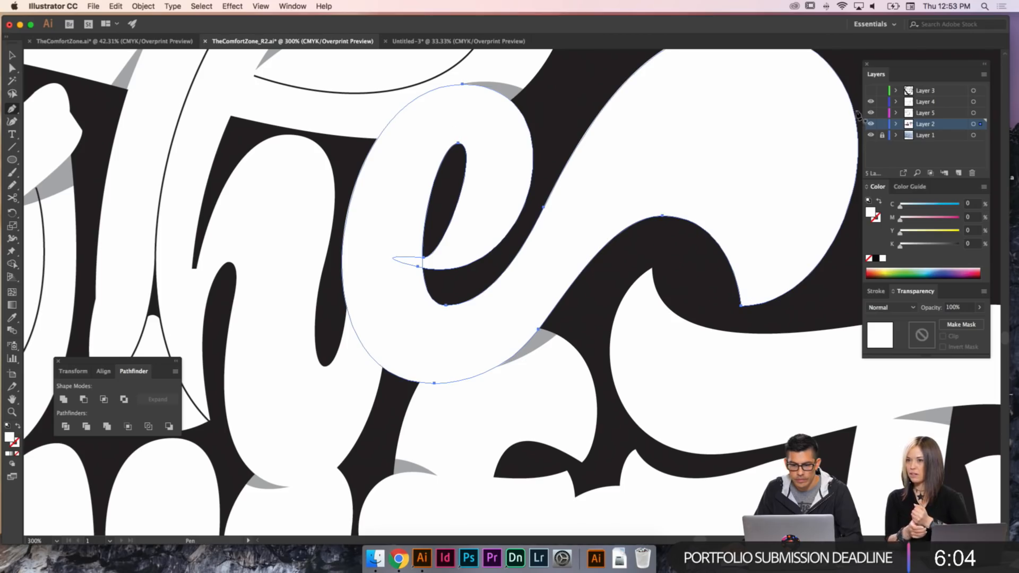
left_click(882, 124)
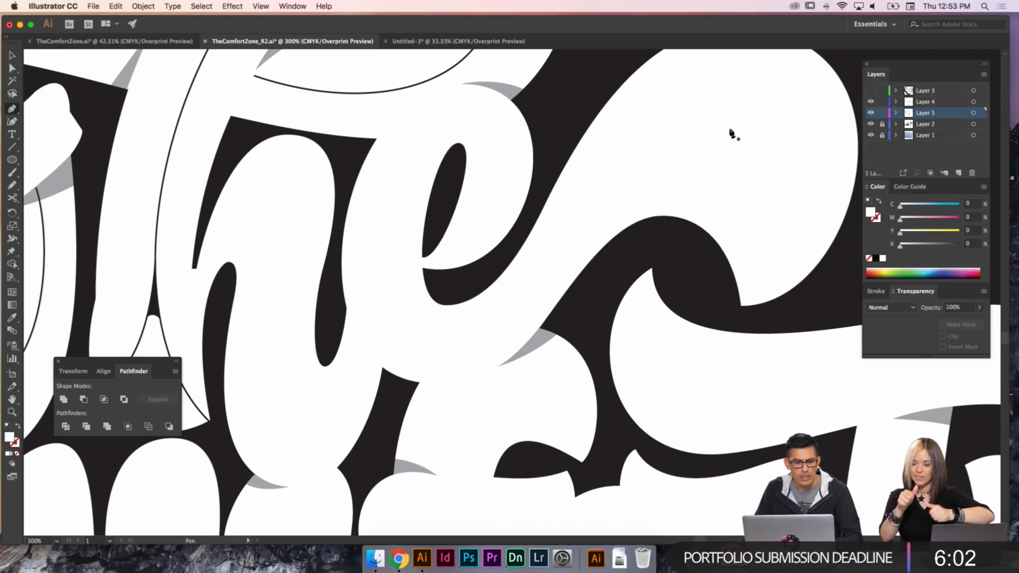
- Draw an inline from the top of the h's arch down its right stem and around to the e's left edge, lowering its bottom anchor
left_click_drag(472, 141, 552, 106)
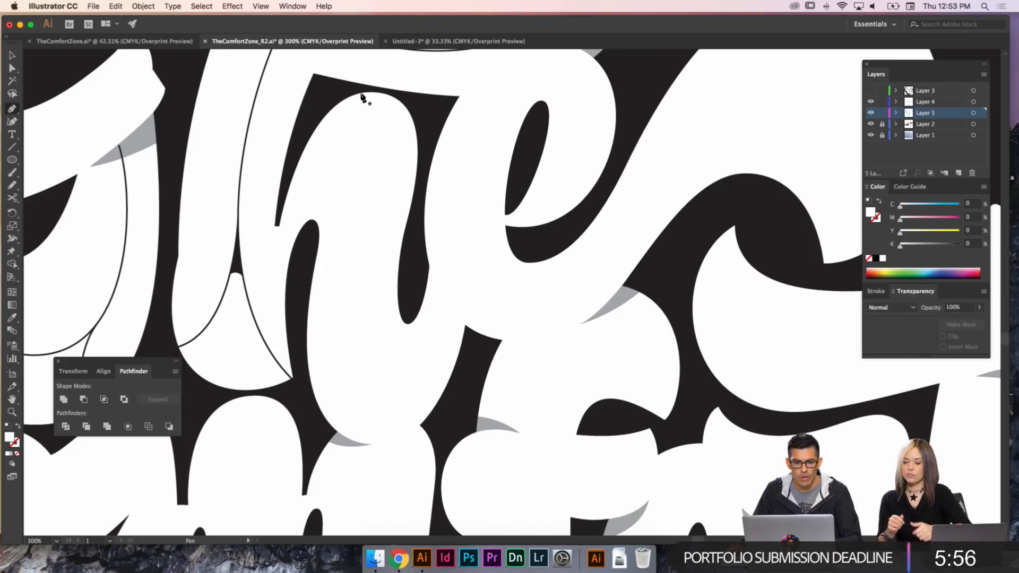
left_click_drag(360, 94, 393, 93)
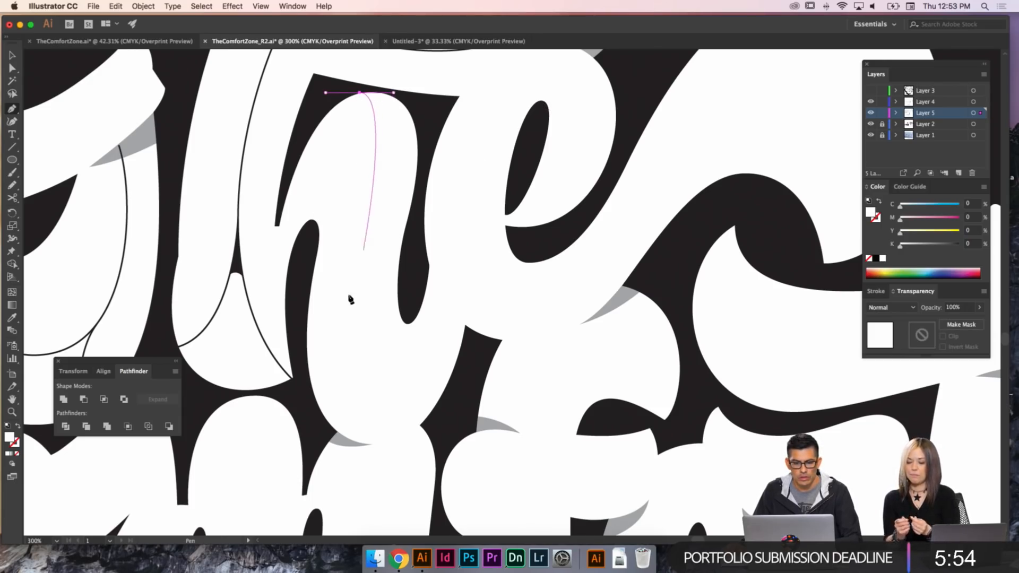
left_click_drag(363, 331, 413, 331)
left_click_drag(426, 289, 427, 274)
key("a")
left_click_drag(365, 335, 402, 350)
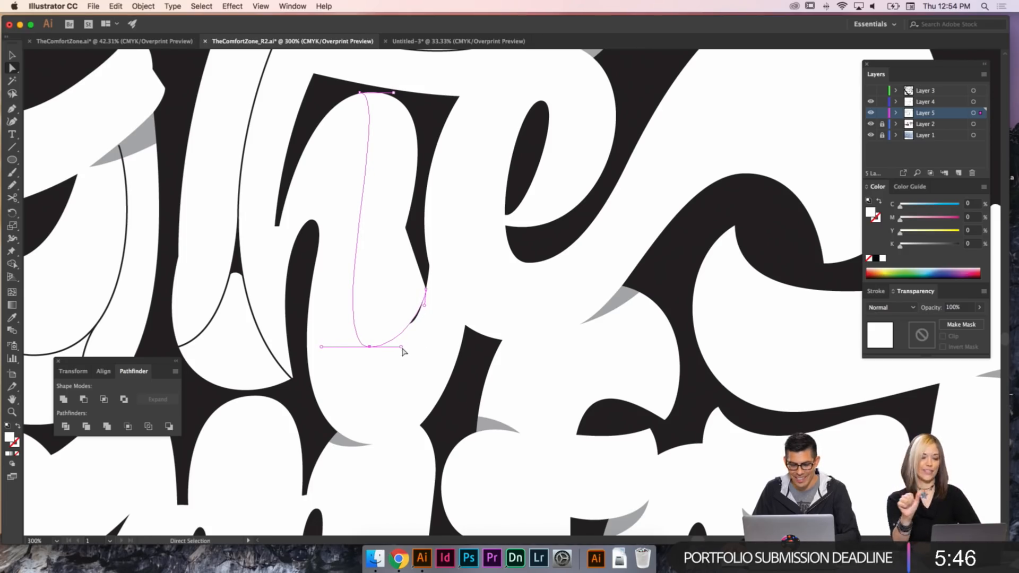
- Copy the T stem inline's thin black stroke onto the h's inline, then shift its bottom curve right and adjust the end handle
key("i")
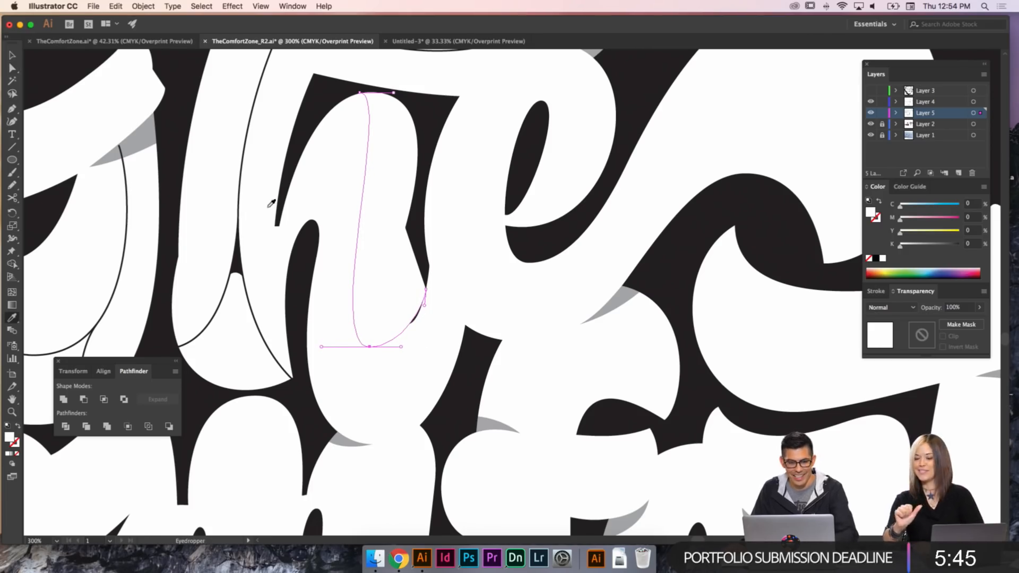
left_click(242, 216)
key("super")
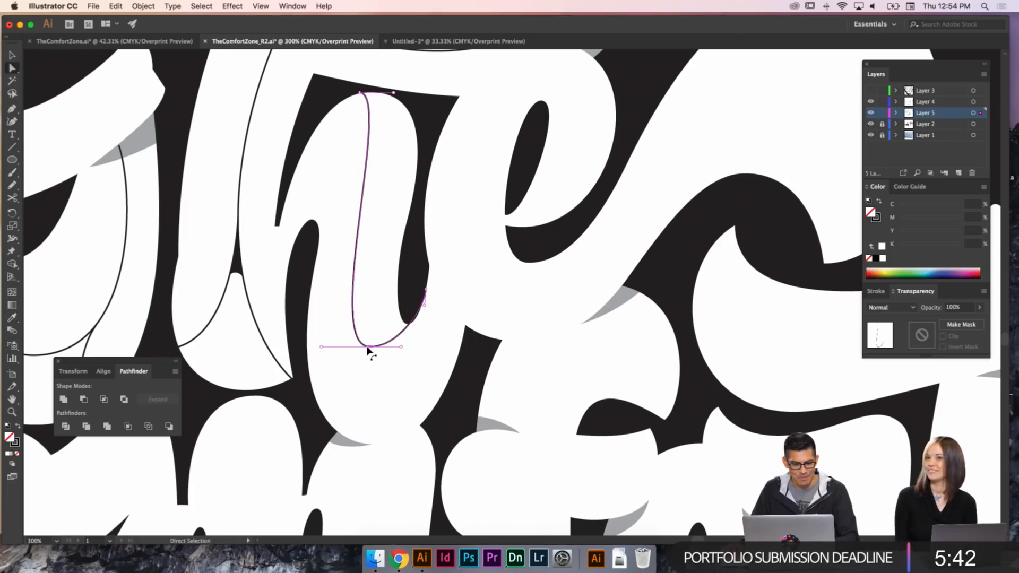
left_click_drag(369, 348, 402, 352)
left_click_drag(424, 306, 422, 313)
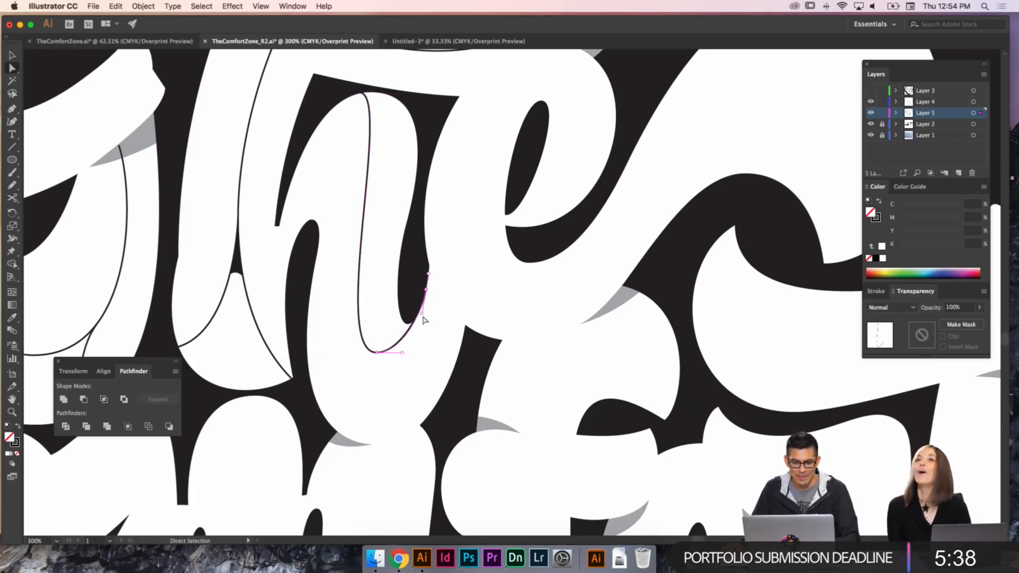
- Lengthen the left handle of the h inline's bottom anchor and the right handle of its top anchor
left_click_drag(328, 352, 317, 353)
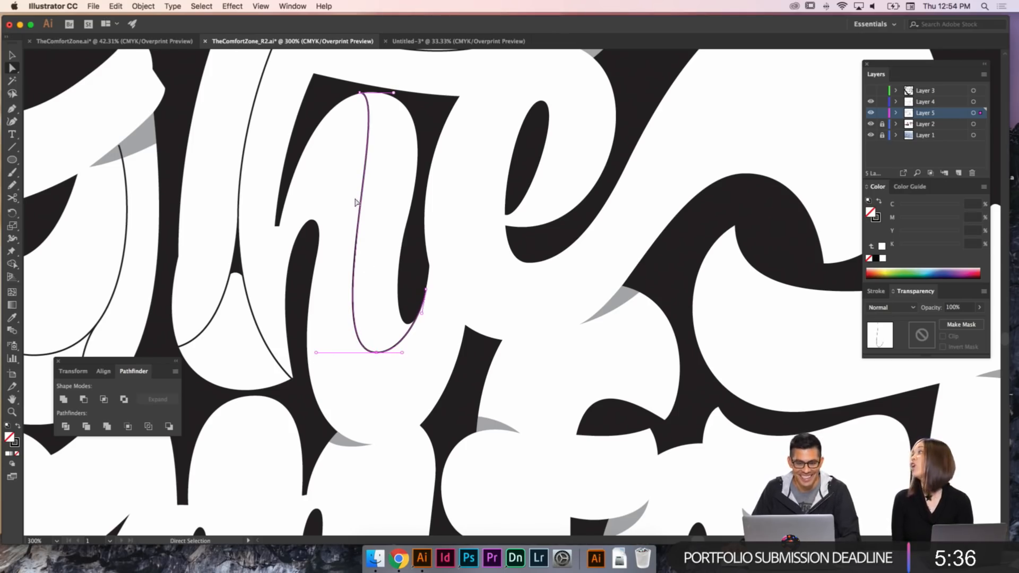
left_click(360, 93)
left_click_drag(395, 93, 429, 92)
left_click(450, 207)
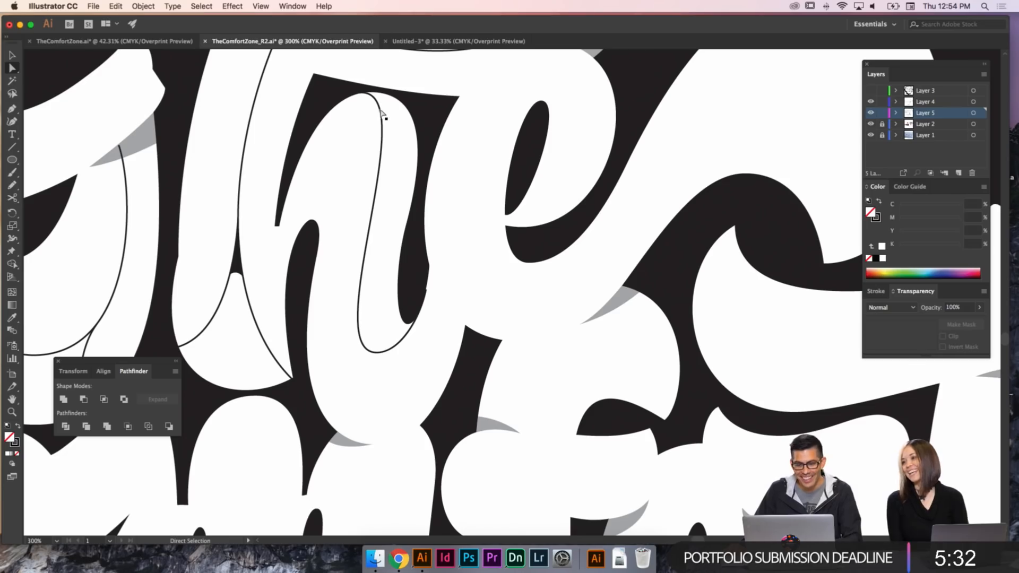
- Move the h inline's bottom anchor right and down, and raise its end anchor along the e's left edge
left_click(379, 353)
left_click_drag(376, 352, 402, 361)
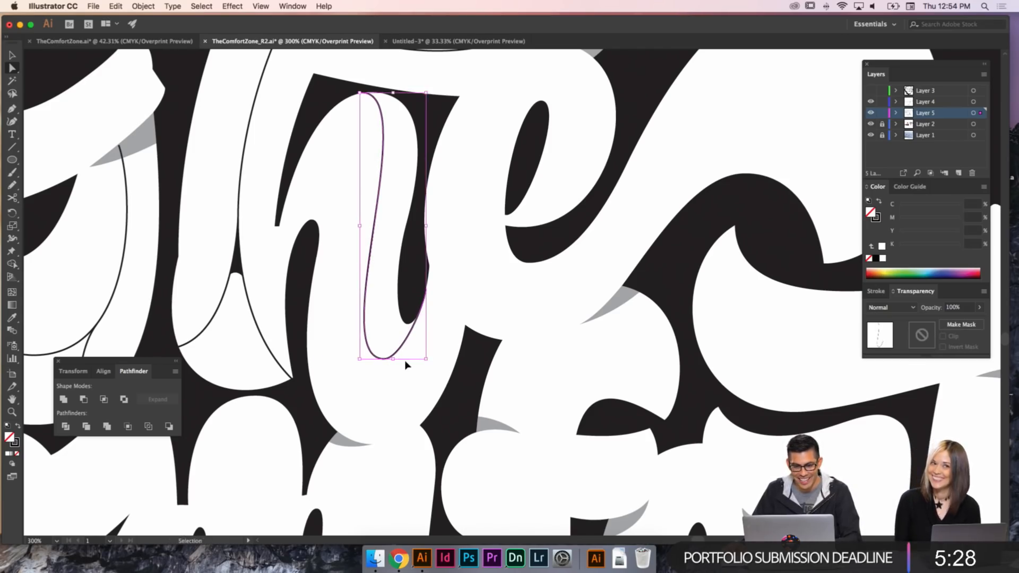
key("super+shift+a")
mouse_move(426, 290)
left_mouse_down()
mouse_move(430, 268)
mouse_move(426, 298)
left_mouse_up()
left_click(411, 365)
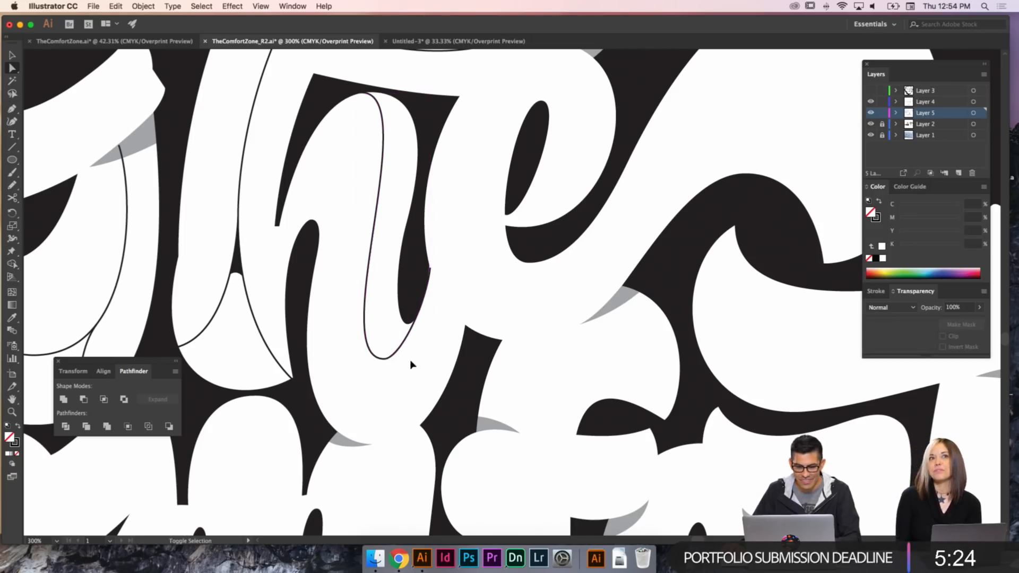
- Shift the h inline's bottom anchor slightly left and angle the end anchor's lower handle outward
mouse_move(385, 360)
left_mouse_down()
mouse_move(407, 363)
mouse_move(400, 361)
left_mouse_up()
left_click_drag(425, 304, 433, 300)
left_click(430, 269)
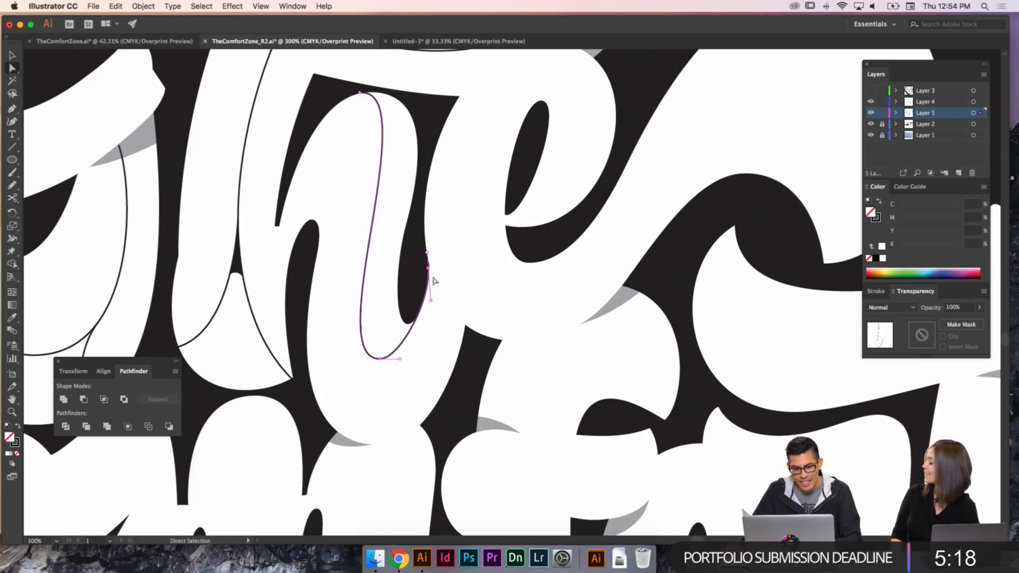
left_click(431, 312)
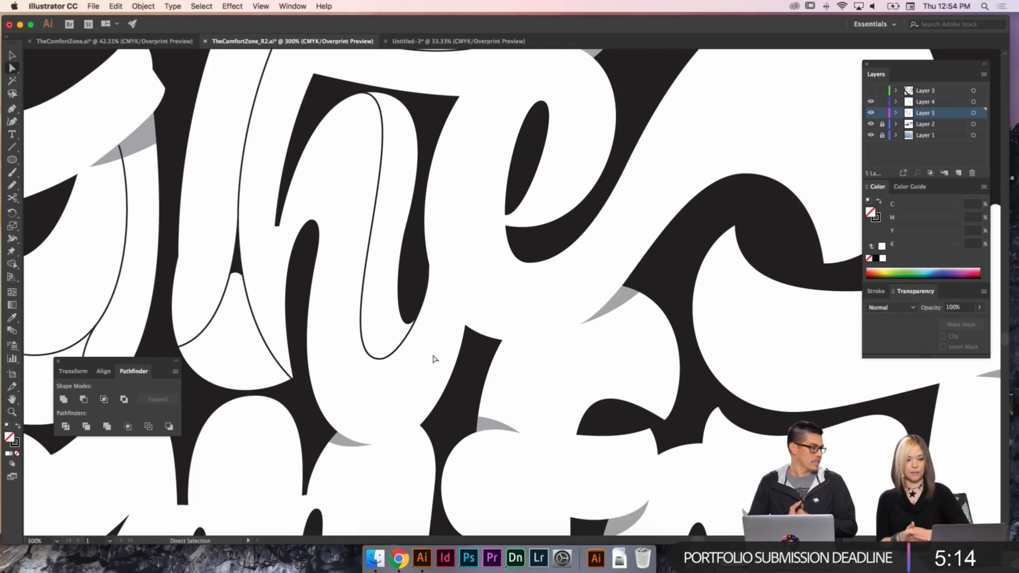
- Lower the h inline's bottom curve slightly, lengthening its right handle and swinging the end anchor's handle inward
left_click(380, 361)
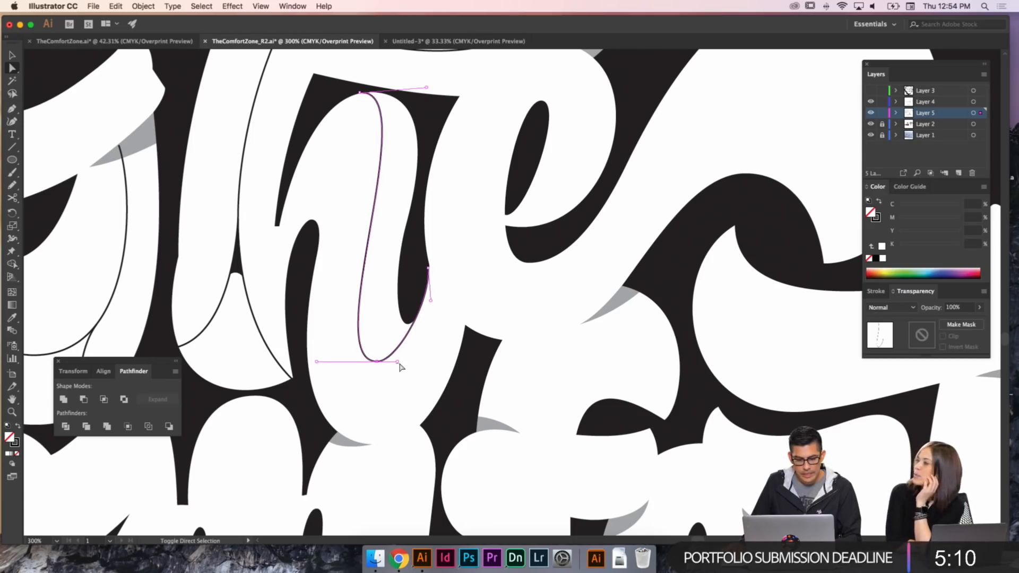
left_click_drag(398, 361, 406, 361)
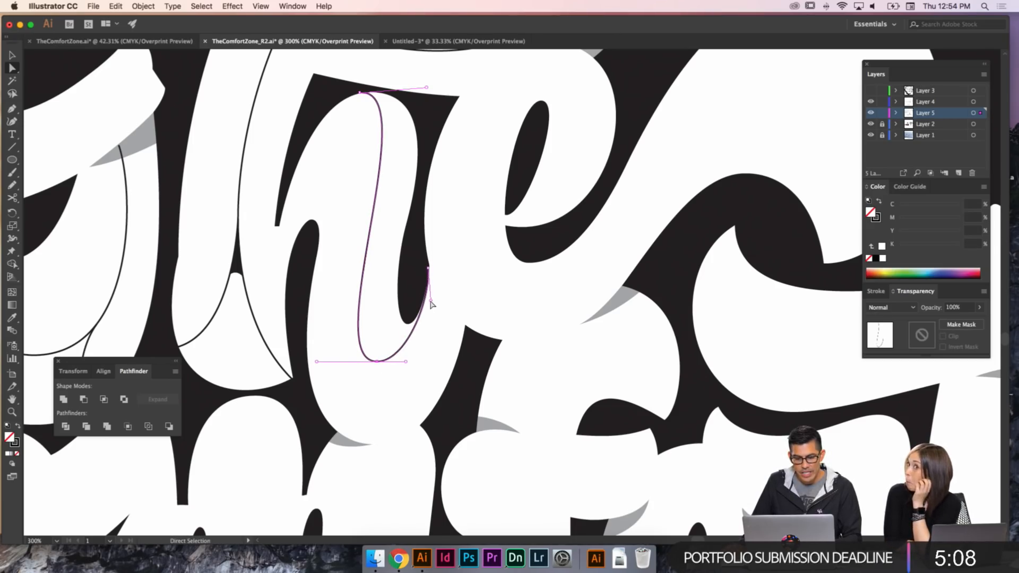
left_click_drag(431, 300, 424, 303)
left_click(467, 358)
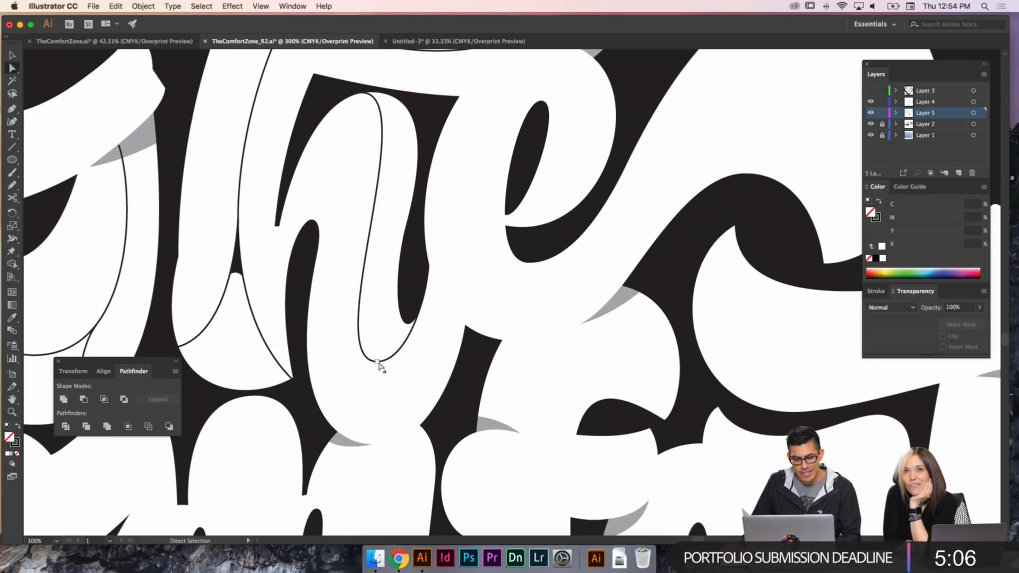
left_click_drag(379, 364, 387, 370)
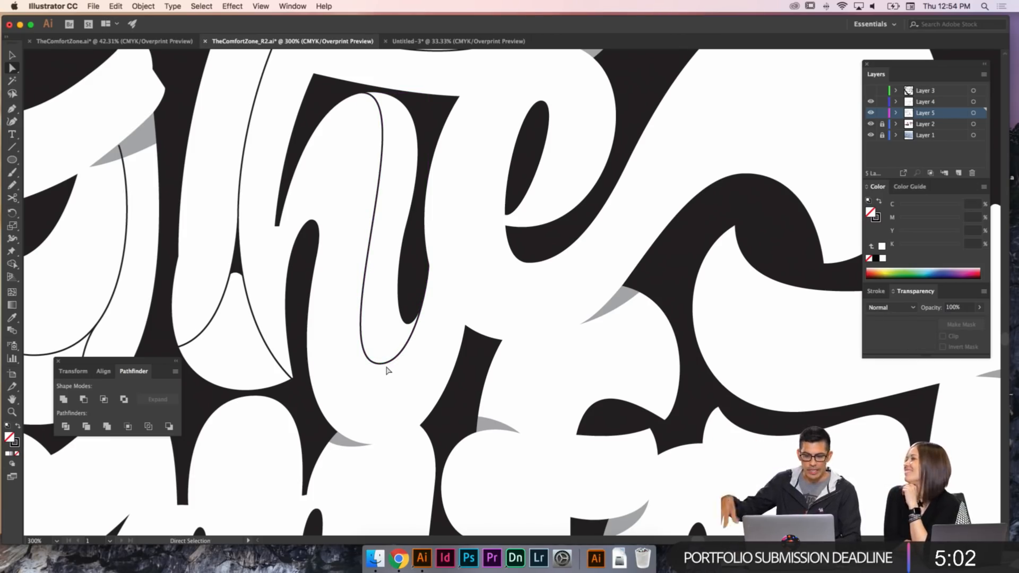
- Move the h inline's top anchor left along the arch and tilt its right handle upward
key("p")
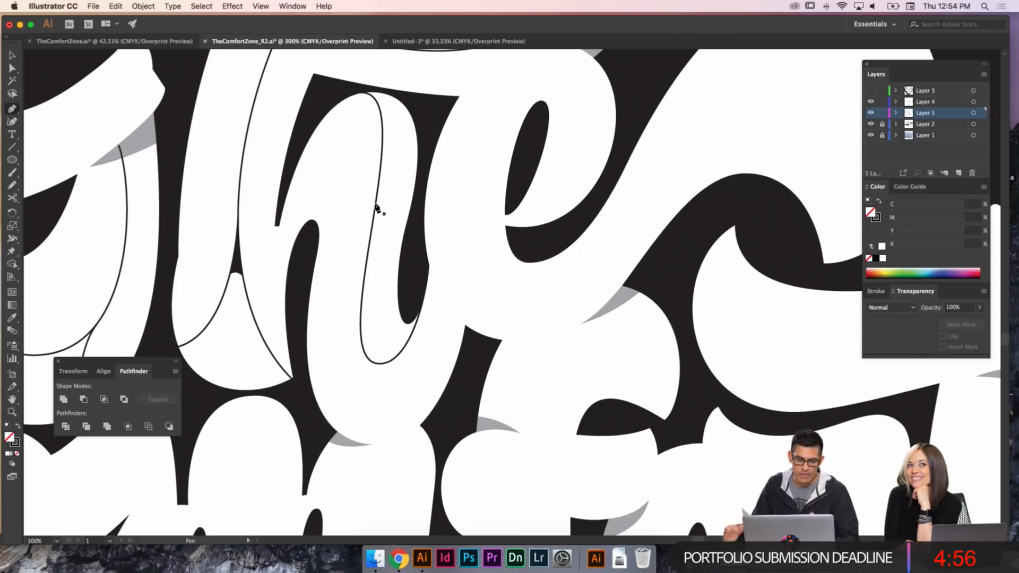
key("a")
left_click_drag(364, 93, 341, 100)
left_click_drag(407, 94, 415, 85)
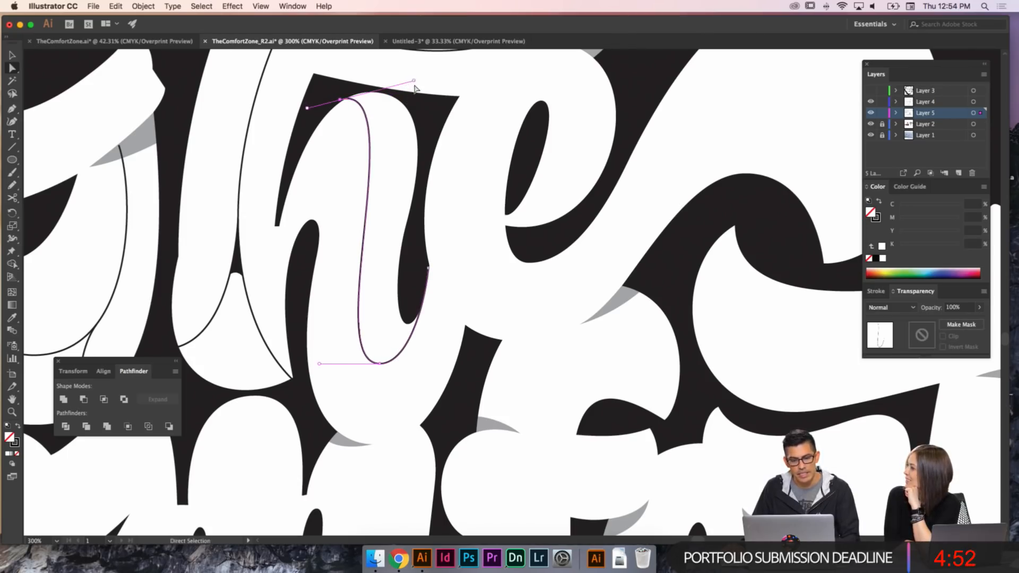
left_click(416, 187)
- Draw a second inline curving from the middle of the h's stem inline up to the arch's right edge
key("p")
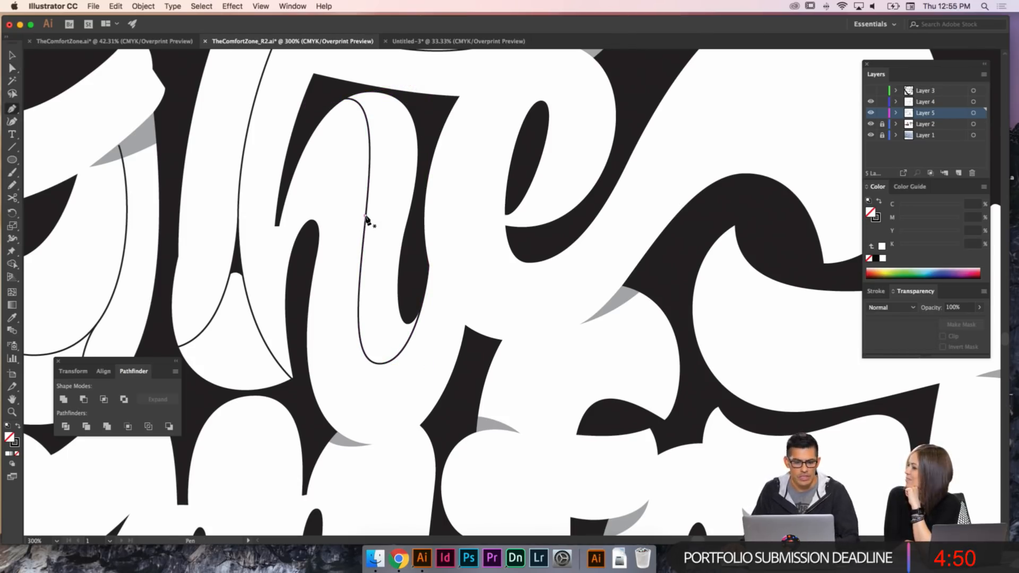
left_click(365, 214)
left_click_drag(417, 112, 440, 121)
key("a")
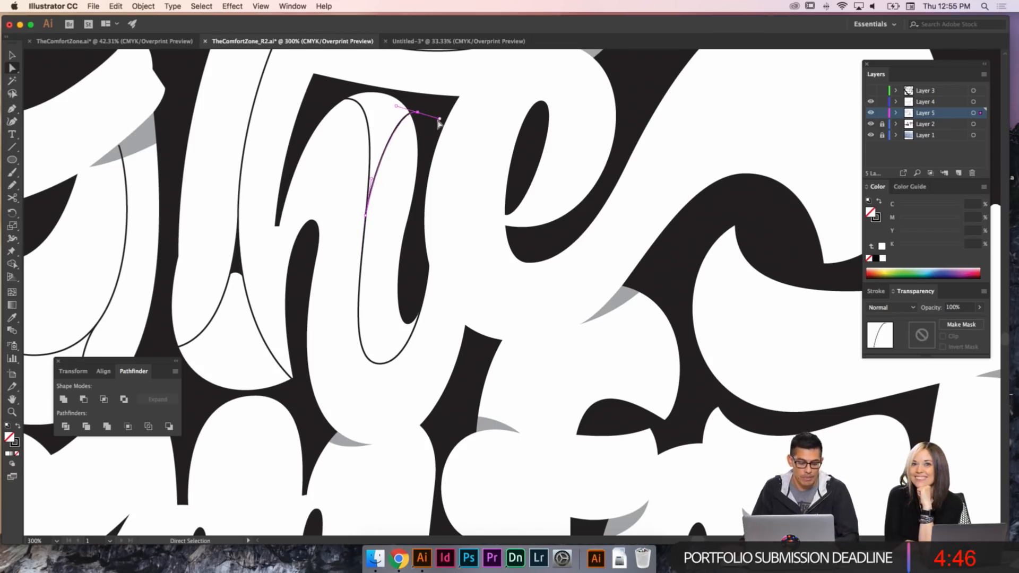
- Lower the branch inline's start anchor on the stem, adjust its handle, and move its upper end down the arch's right edge
left_click_drag(366, 217, 365, 226)
left_click_drag(370, 189, 372, 179)
left_click(424, 119)
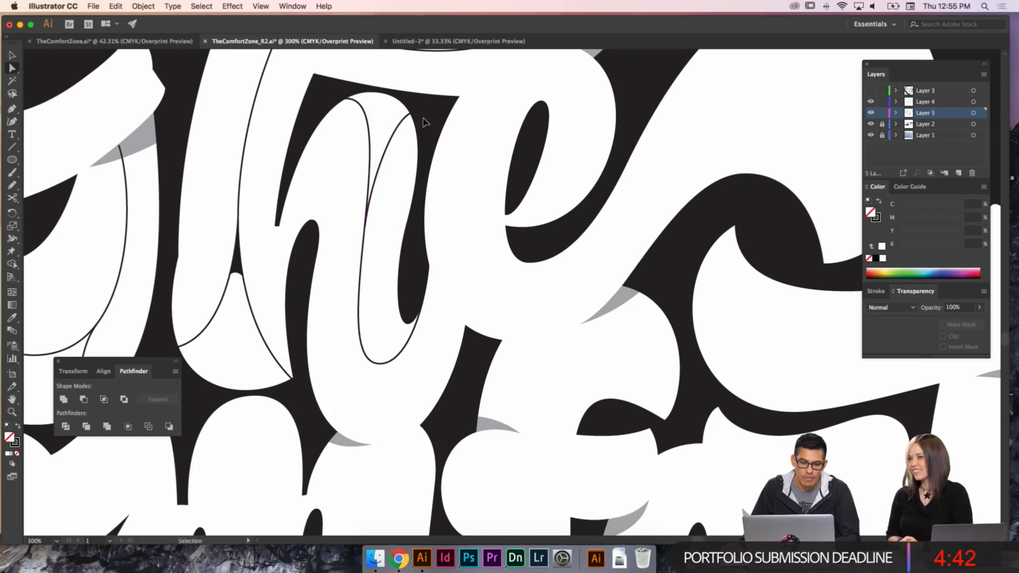
mouse_move(417, 111)
left_mouse_down()
mouse_move(421, 128)
mouse_move(399, 121)
left_mouse_up()
left_click(402, 157)
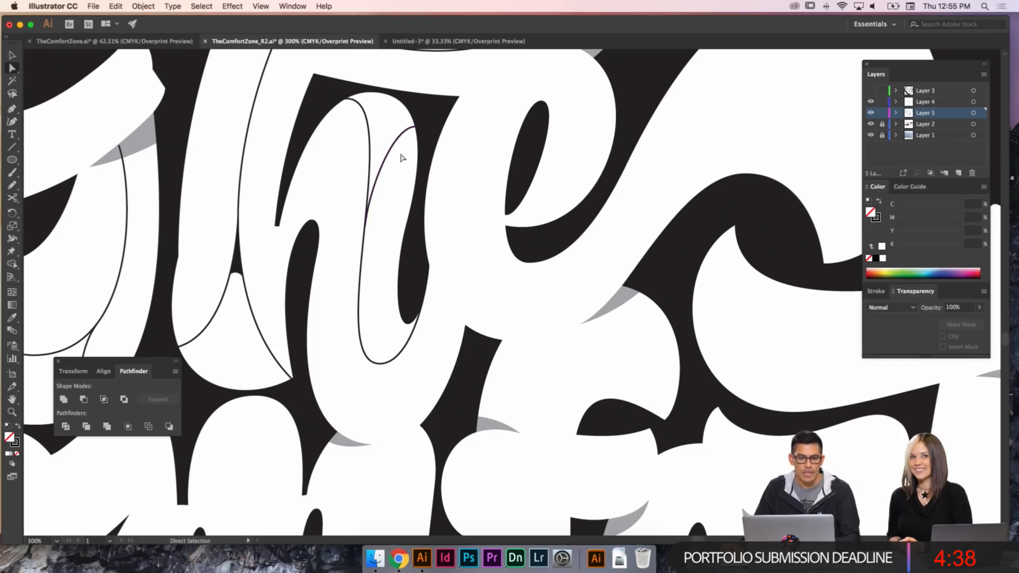
- Slide the h stem inline's top anchor further down the arch's left side and extend its right handle to meet the branch
left_click(357, 105)
left_click_drag(347, 99, 322, 113)
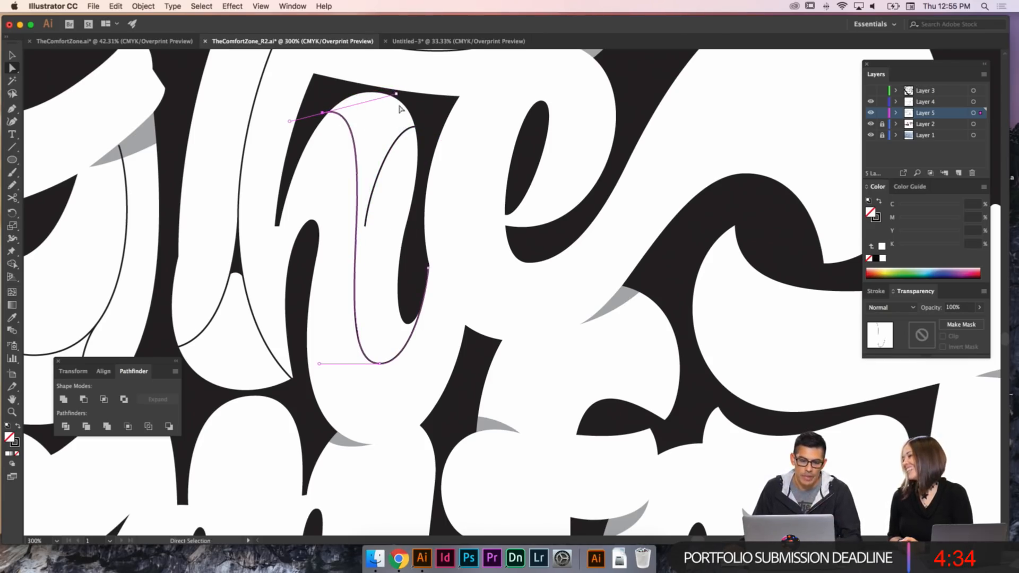
left_click_drag(397, 93, 419, 85)
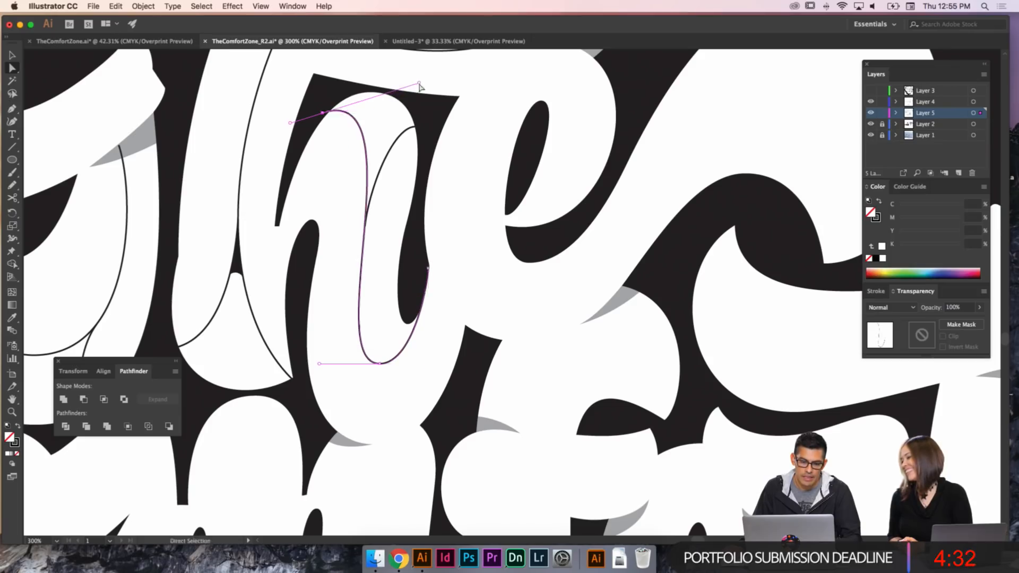
left_click(422, 161)
left_click(375, 184)
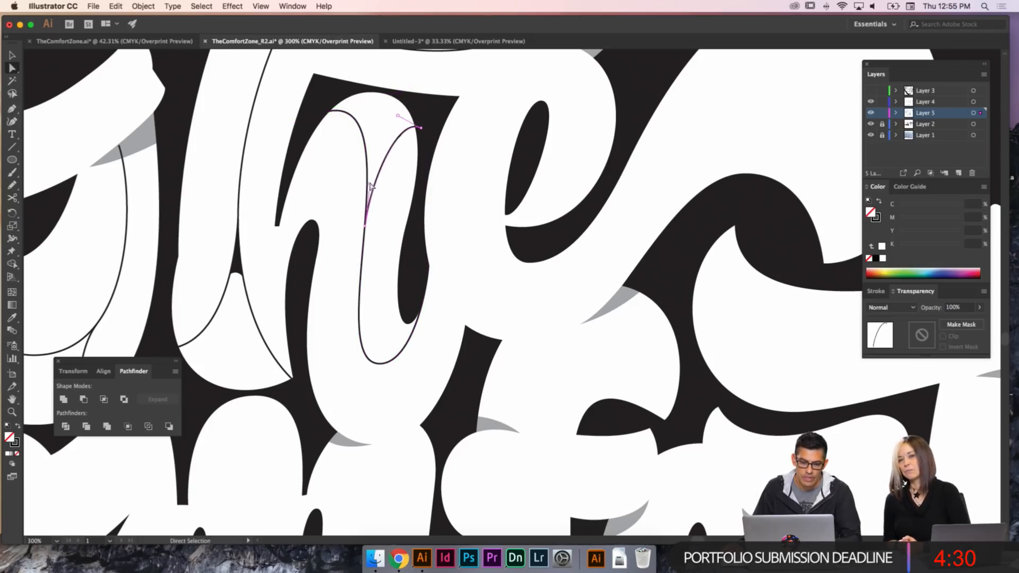
left_click(399, 209)
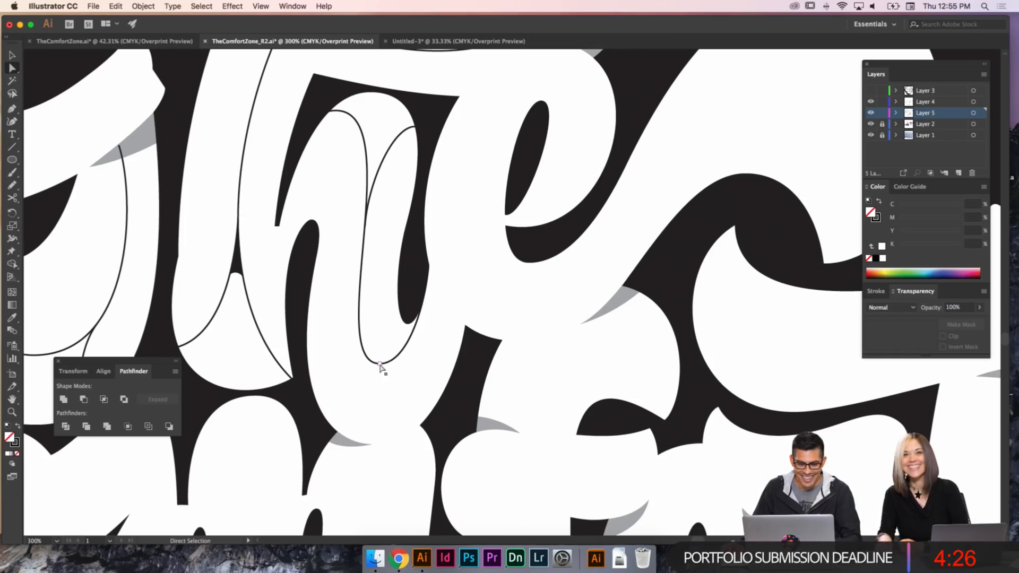
scroll(380, 364, "down", 5)
key("p")
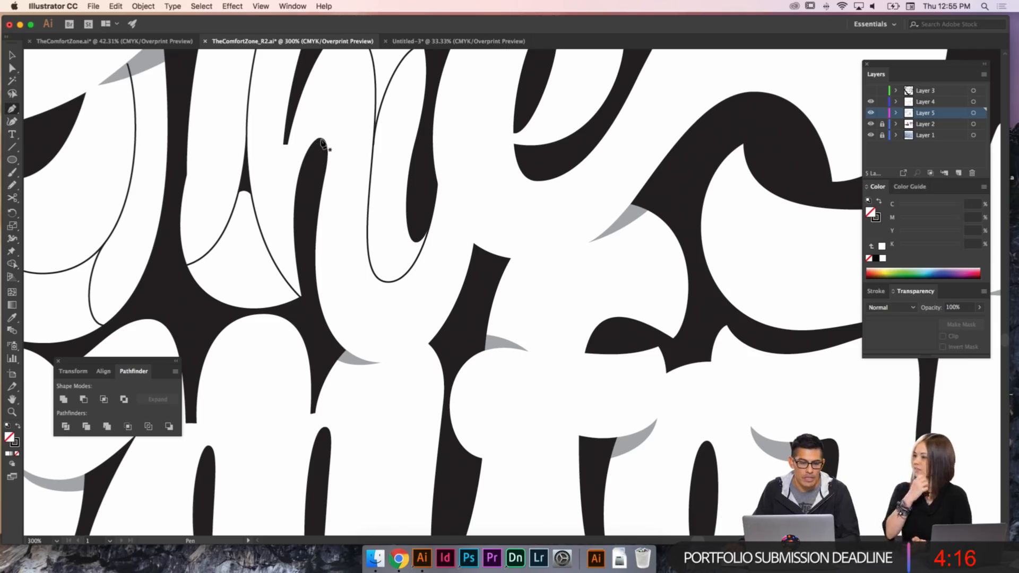
left_click_drag(320, 139, 336, 140)
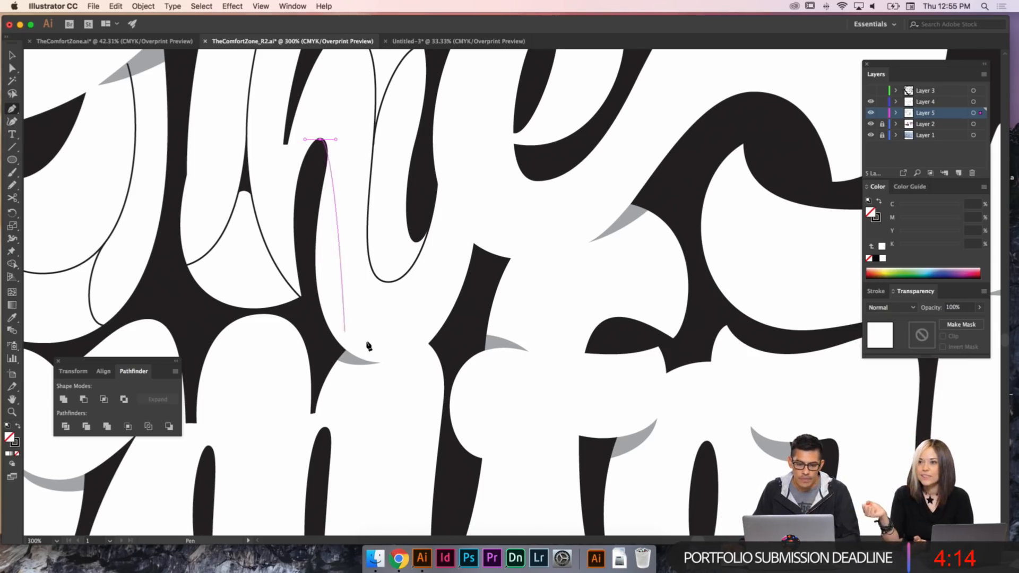
key("super+z")
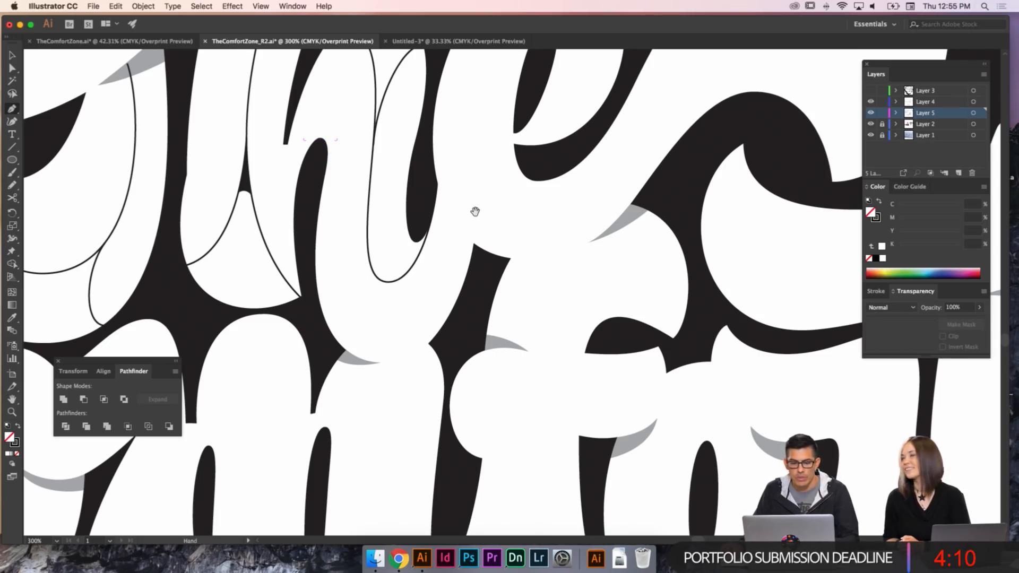
scroll(473, 249, "up", 3)
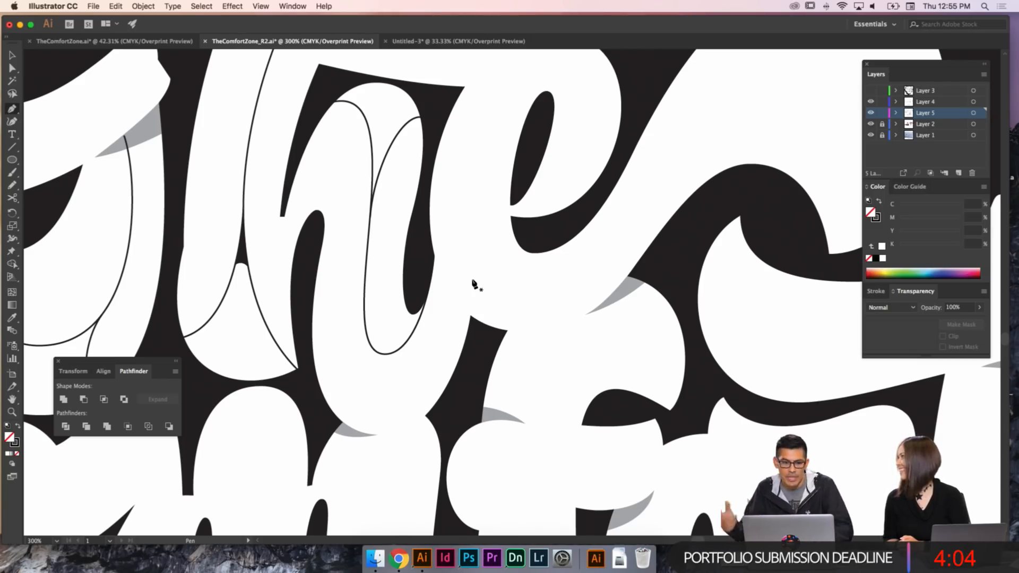
- Try lowering the right handle of the h inline's top anchor, and undo the change
key("a")
left_click(359, 109)
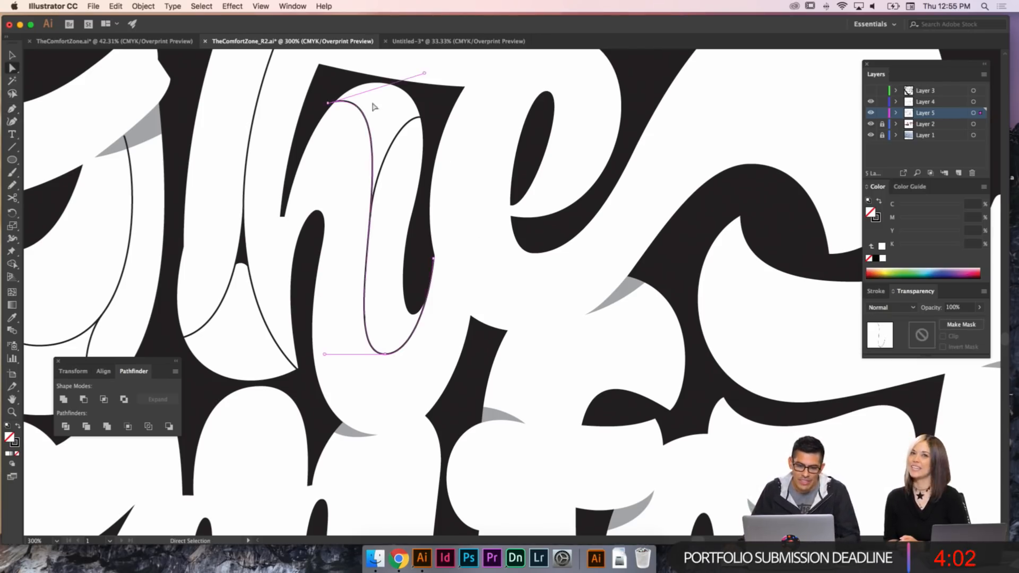
mouse_move(424, 73)
left_mouse_down()
mouse_move(389, 71)
mouse_move(424, 85)
left_mouse_up()
key("super+z")
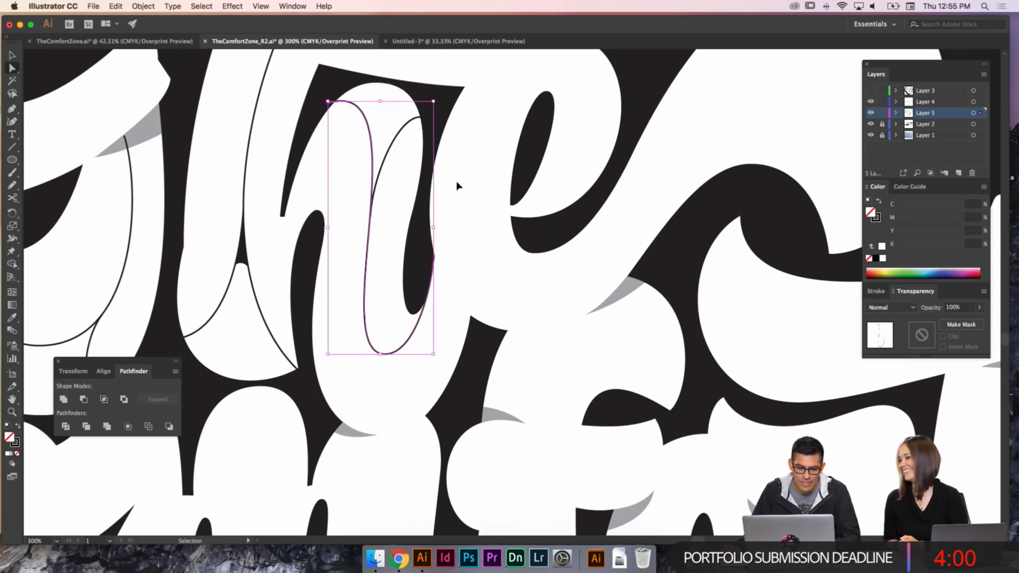
- Draw an inline in the e from the top of its counter down the left stroke to the bottom curve
key("p")
key("super+shift+a")
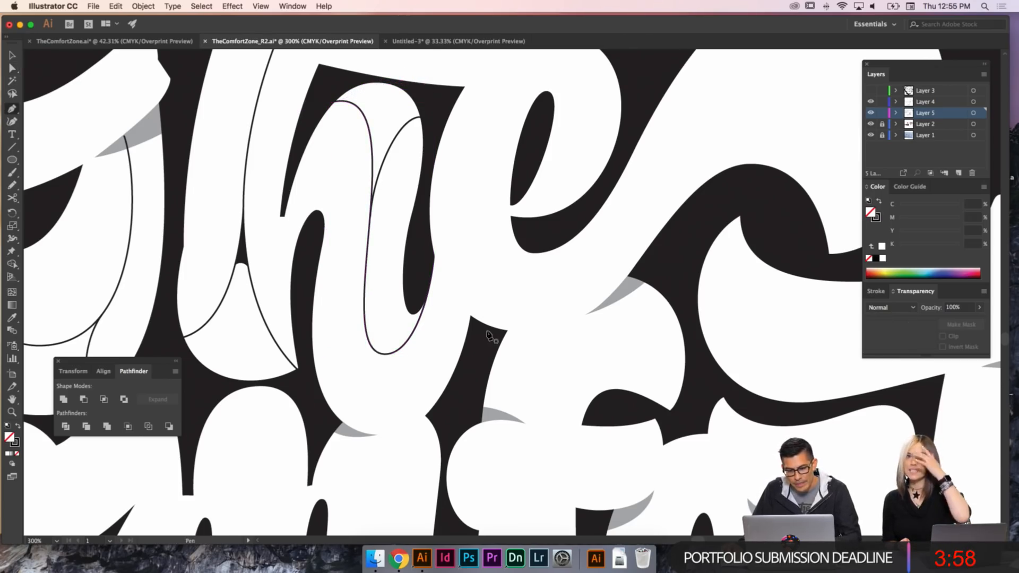
left_click_drag(480, 335, 490, 293)
left_click_drag(517, 247, 447, 361)
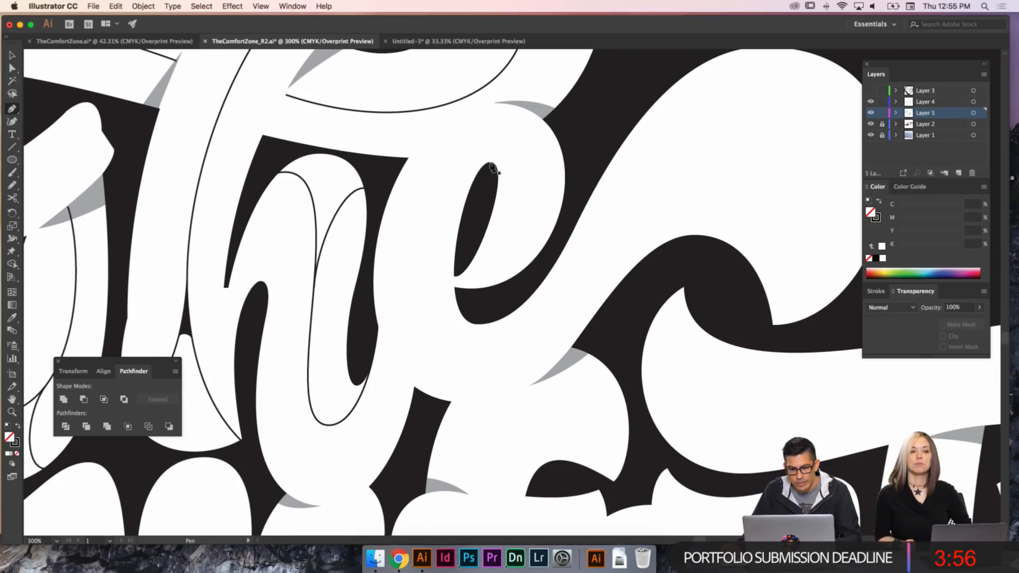
left_click_drag(490, 161, 463, 161)
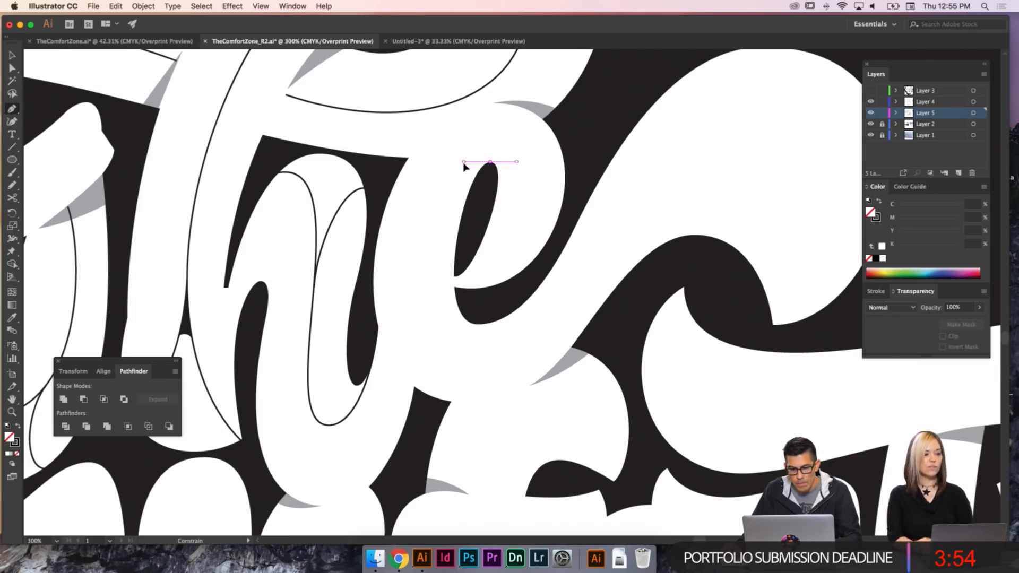
left_click_drag(447, 360, 524, 360)
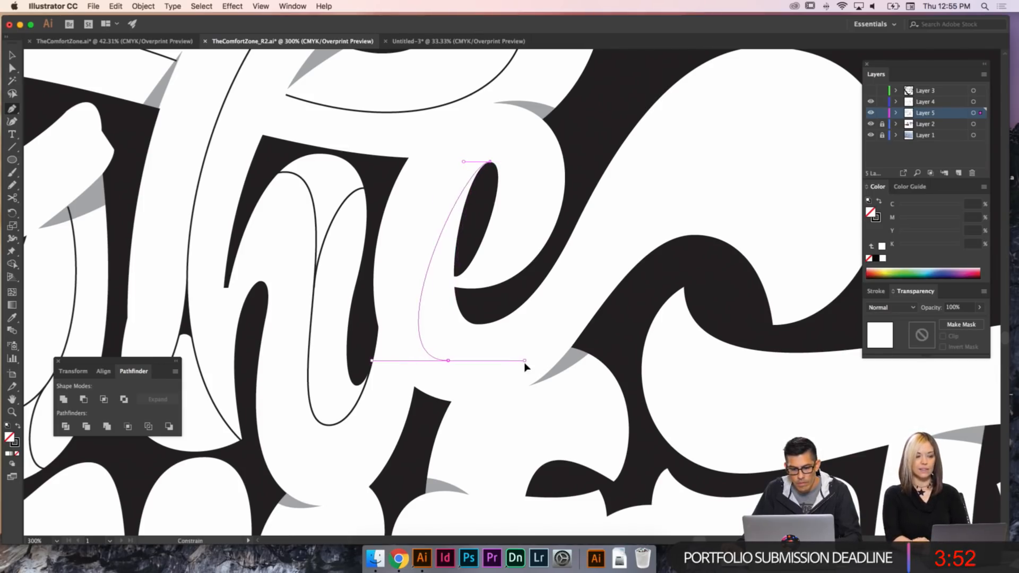
- Extend the e inline's top handle up and left to round the curve, and nudge its top anchor right
key("a")
left_click_drag(463, 162, 434, 142)
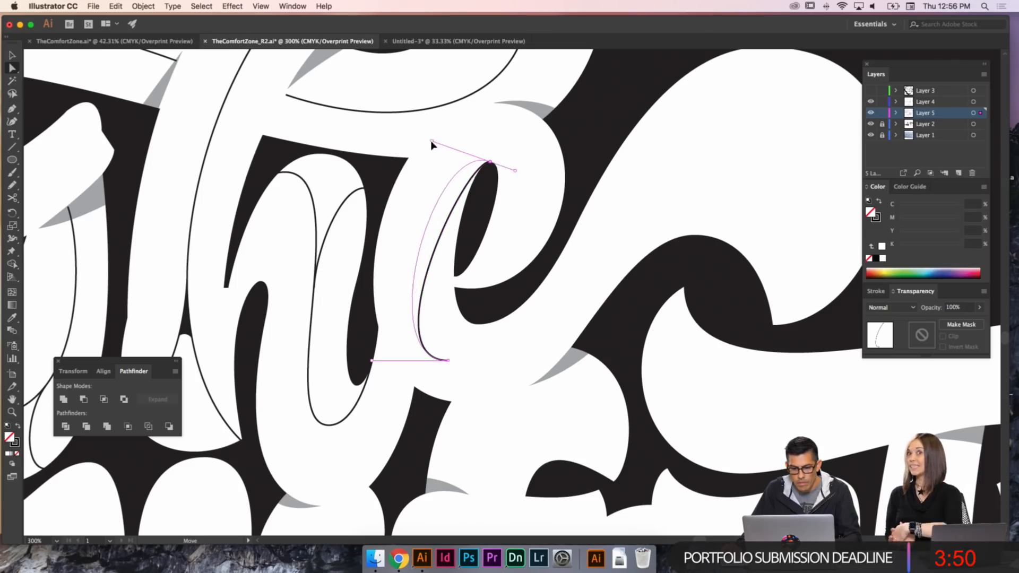
left_click_drag(493, 162, 494, 162)
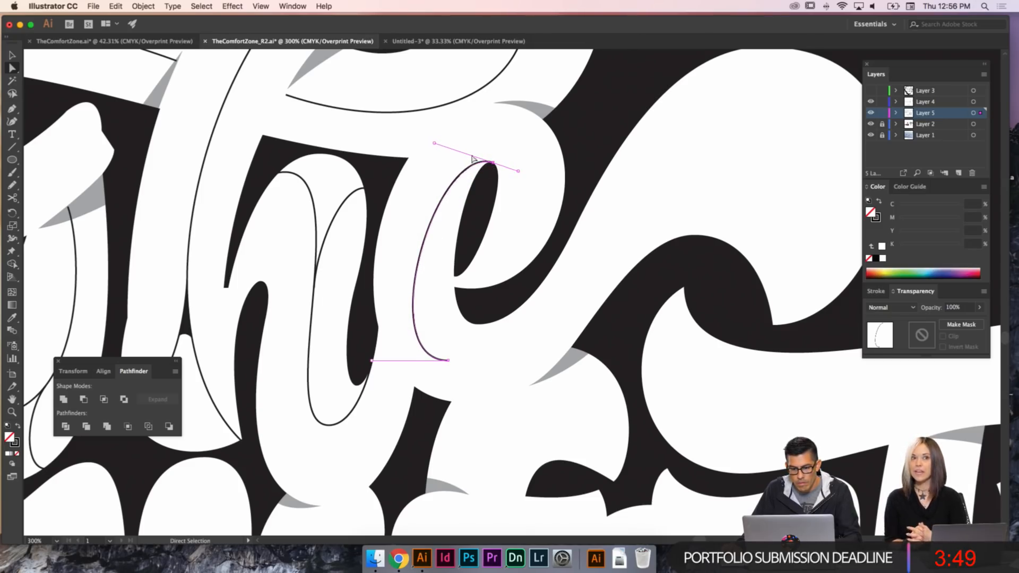
left_click_drag(434, 143, 421, 128)
left_click(426, 159)
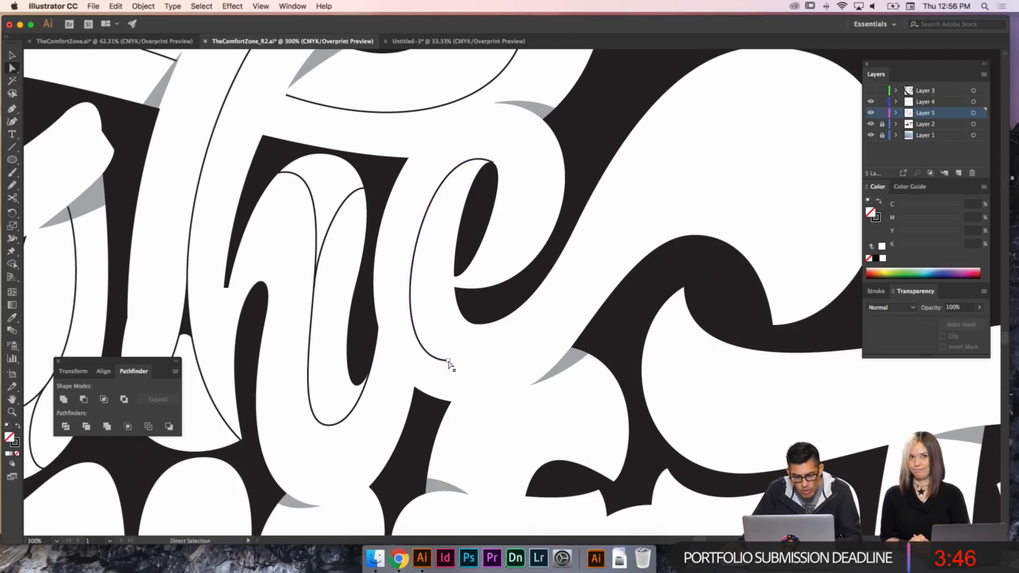
- Move the e inline's bottom anchor right and slightly down, and lengthen its left handle
left_click_drag(449, 361, 461, 365)
left_click_drag(384, 365, 377, 365)
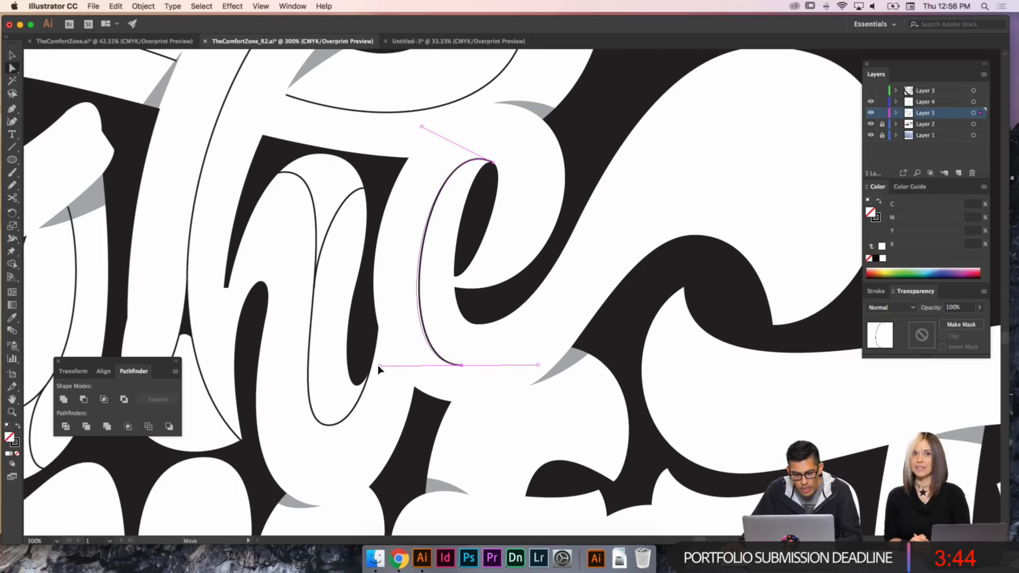
left_click(488, 380)
key("p")
scroll(456, 345, "right", 3)
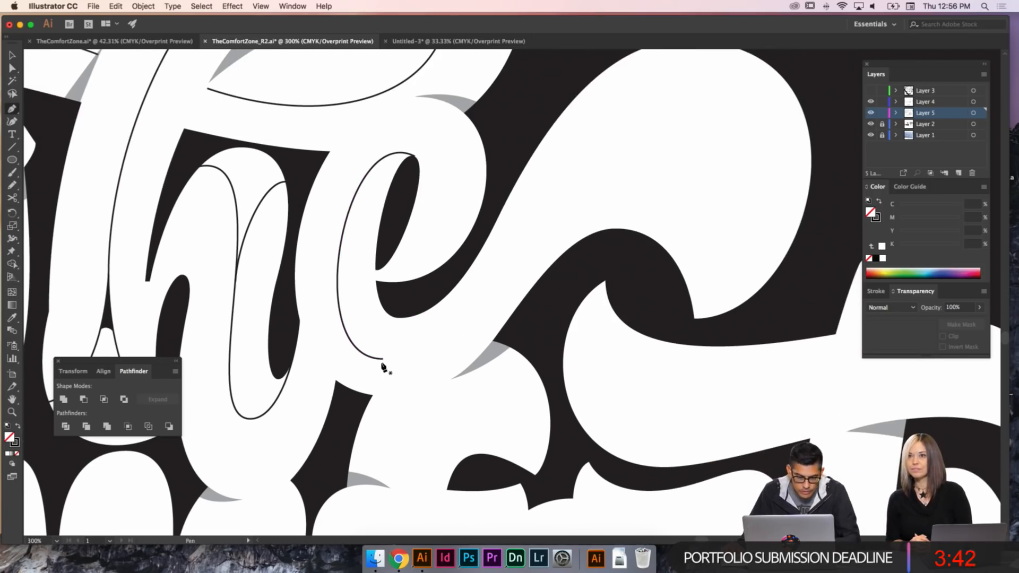
- Continue the e inline from its bottom anchor up to the swash's left edge, and lengthen the bottom anchor's right handle slightly
left_click_drag(382, 360, 416, 361)
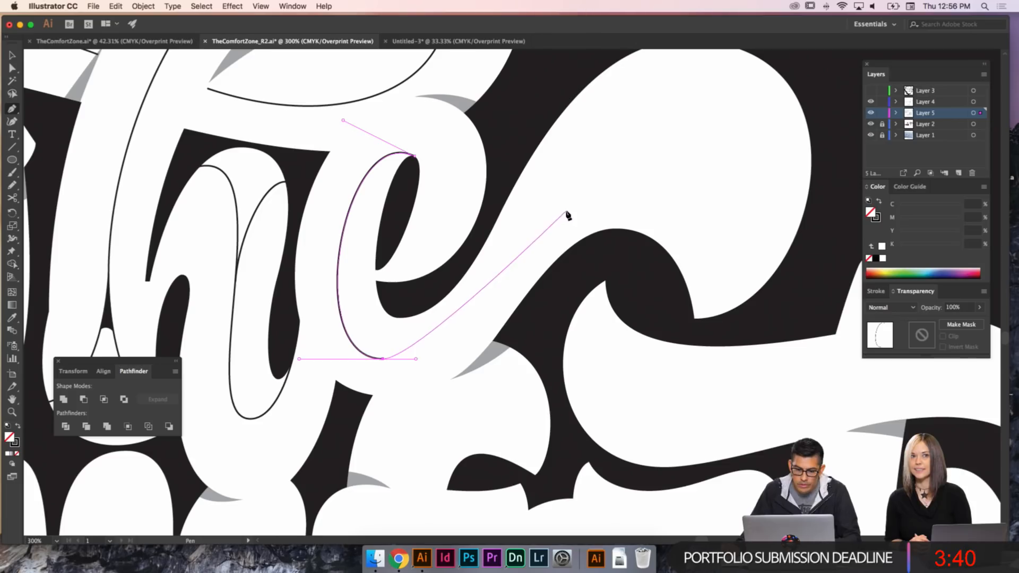
scroll(552, 220, "up", 2)
scroll(552, 221, "right", 2)
left_click_drag(503, 177, 525, 133)
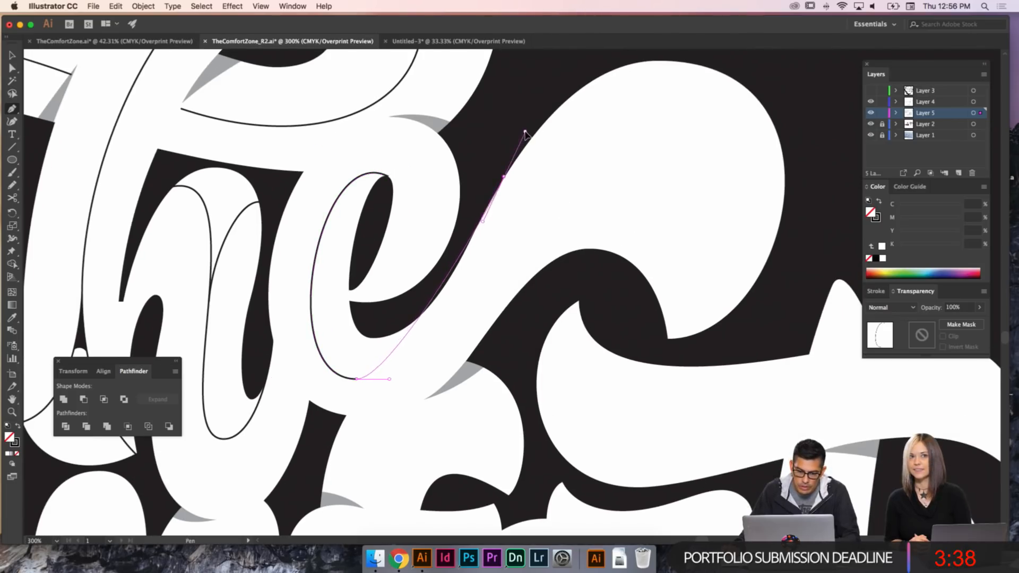
key("a")
left_click_drag(416, 379, 400, 380)
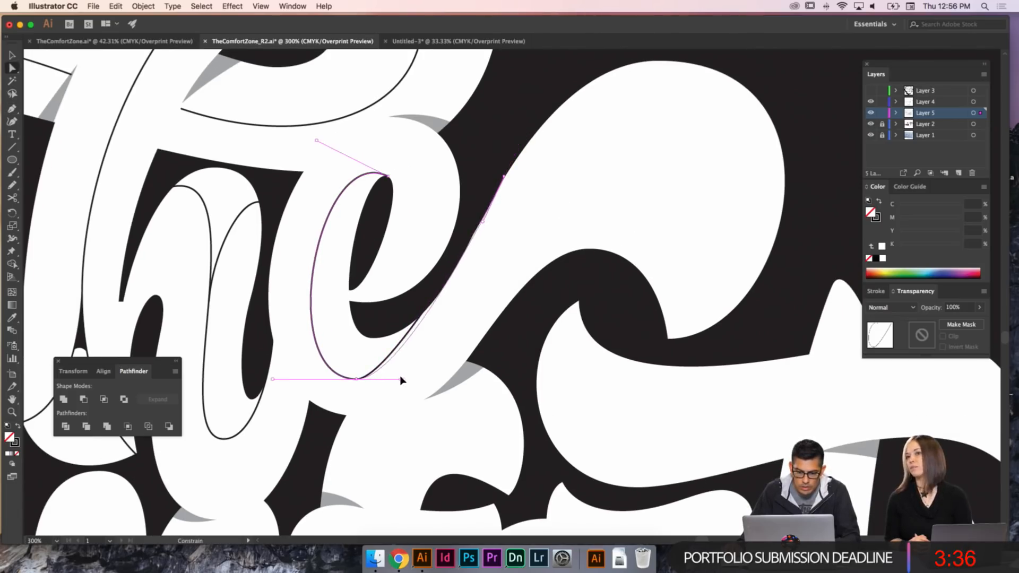
- Move the e inline's end anchor to the top of the swash with level handles, and lengthen the bottom anchor's right handle
left_click(504, 177)
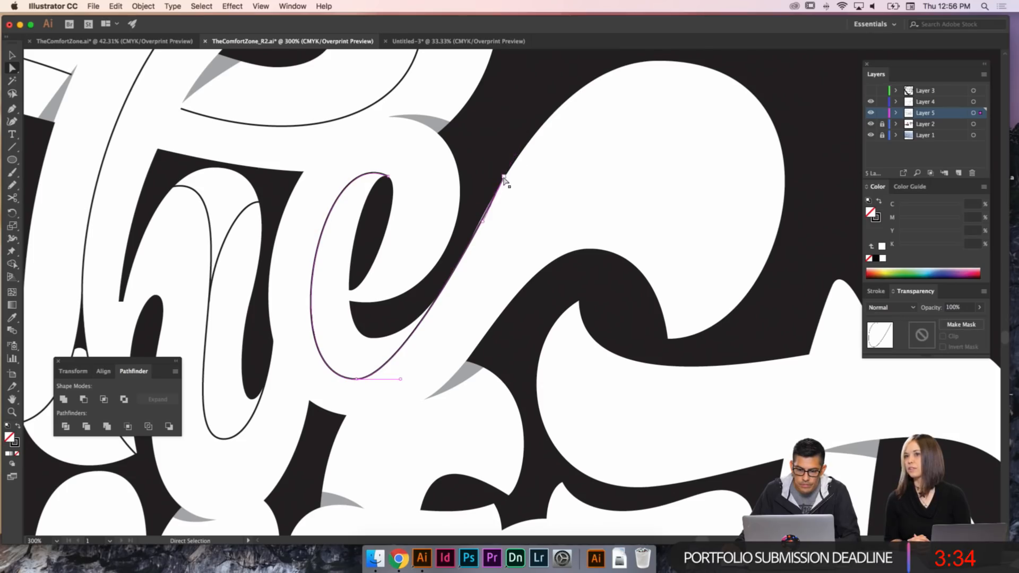
left_click_drag(504, 175, 643, 65)
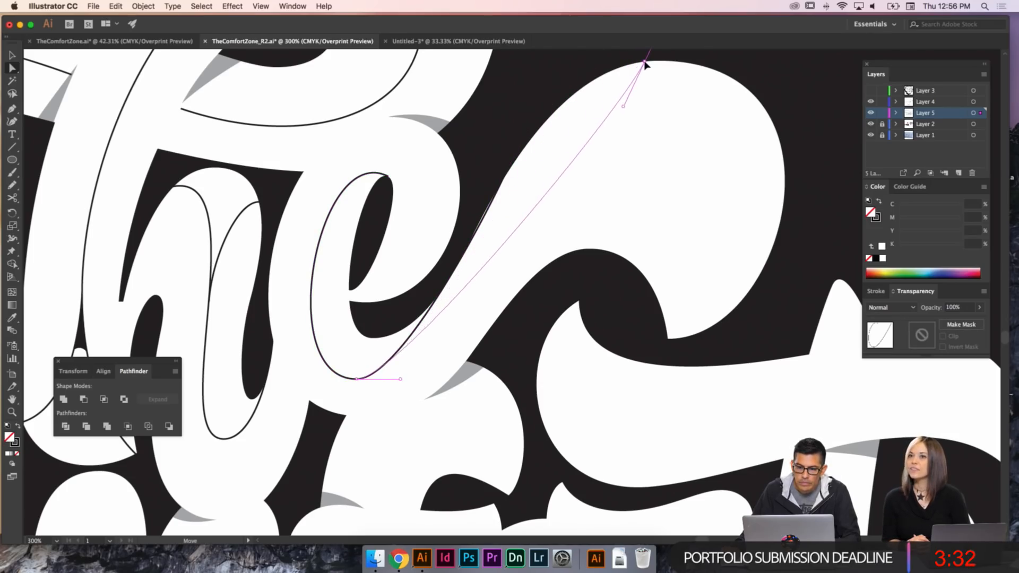
left_click_drag(624, 106, 527, 62)
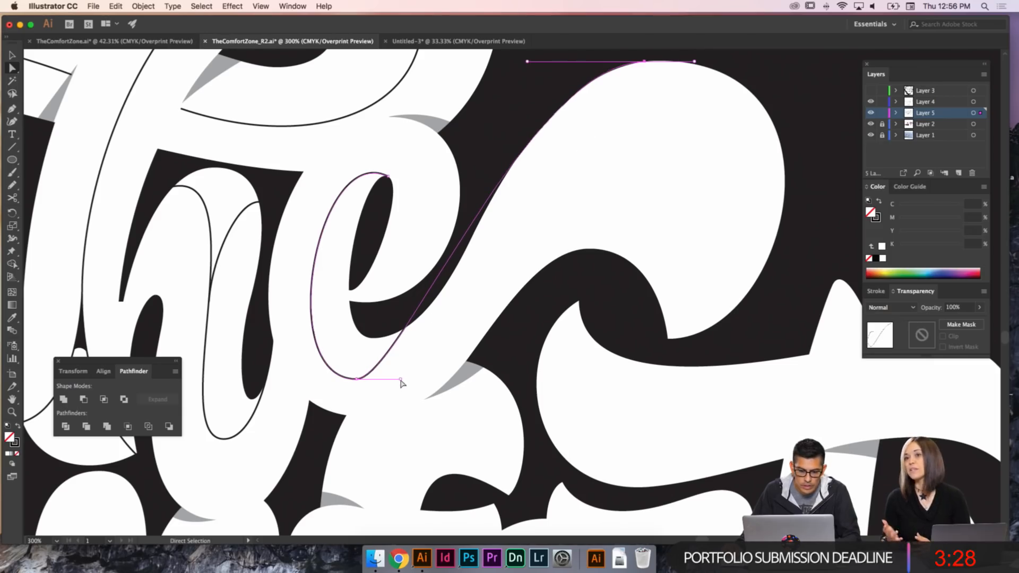
left_click_drag(401, 378, 430, 379)
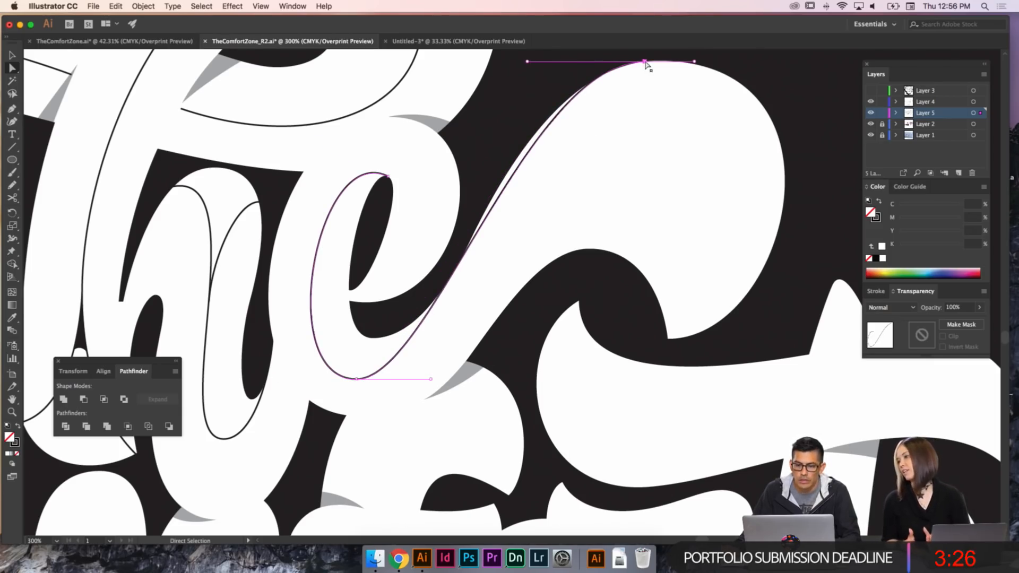
- Shift the e inline's end anchor left and slightly down, and tilt its left handle down to follow the swash's edge
left_click_drag(645, 63, 625, 68)
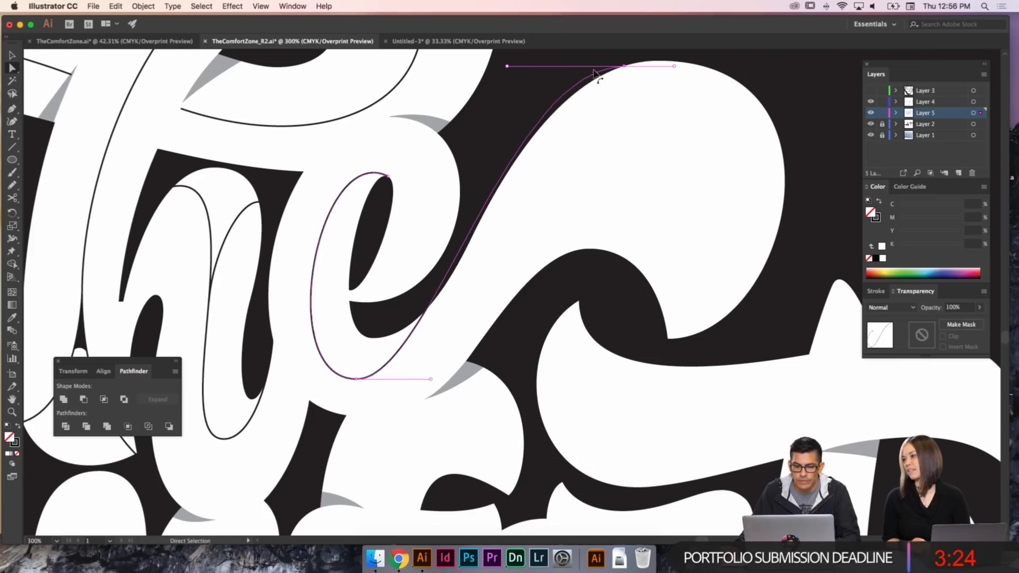
left_click_drag(507, 67, 490, 104)
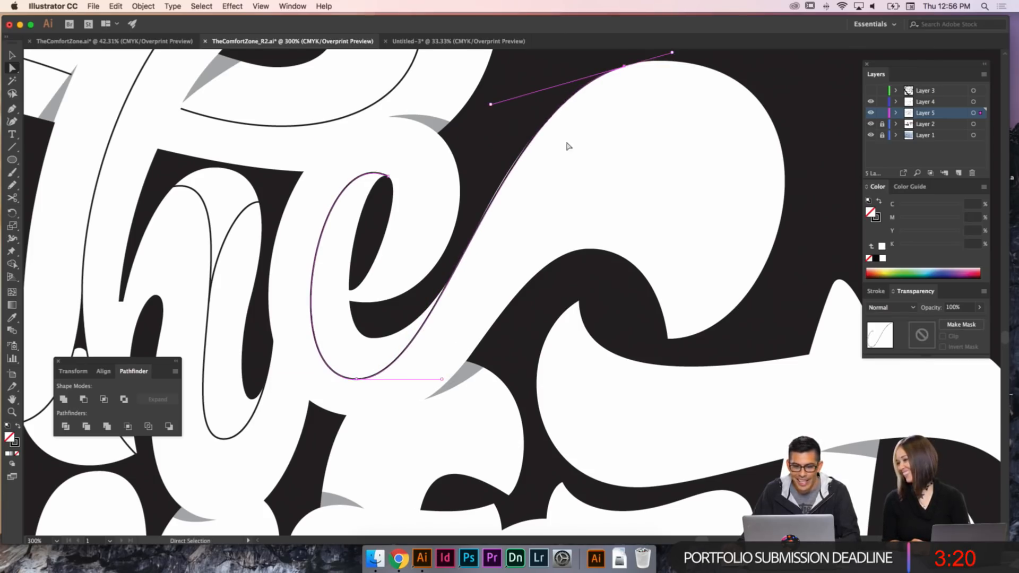
left_click(587, 193)
scroll(594, 139, "up", 2)
left_click(625, 92)
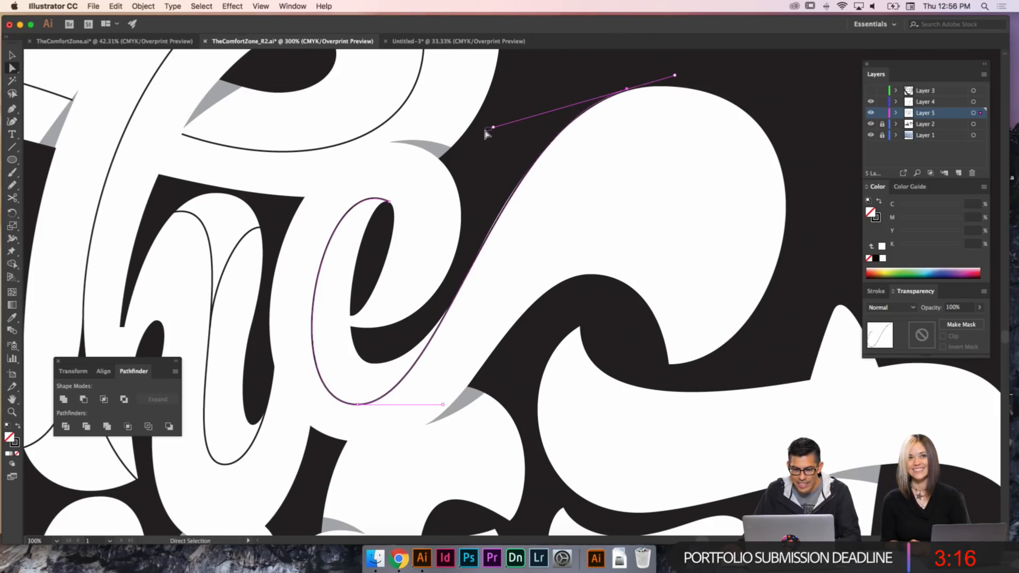
left_click_drag(493, 128, 488, 130)
left_click(500, 157, "super")
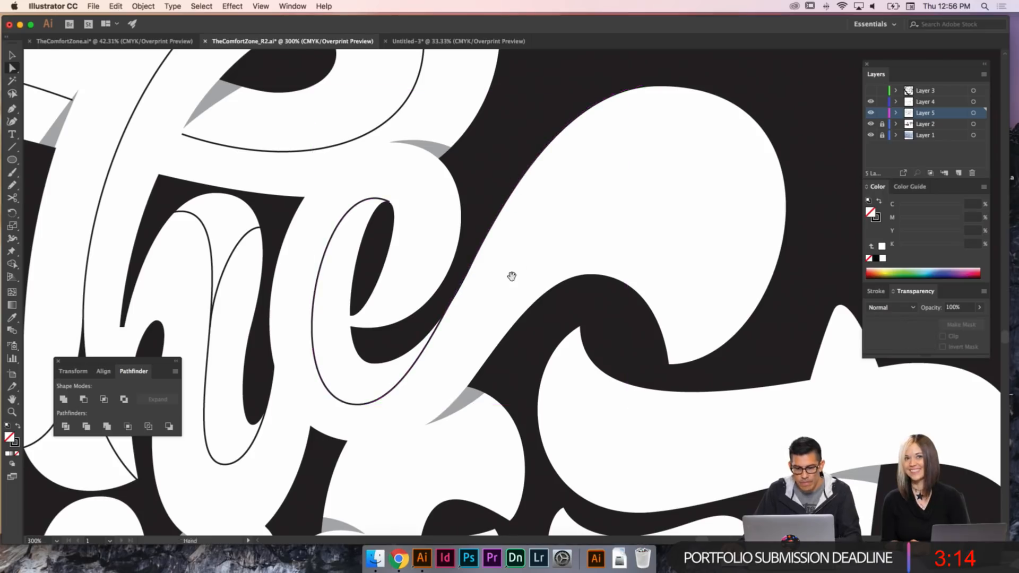
- Raise the e inline's top anchor and extend the path around the bowl to the counter's lower-left tip
left_click_drag(512, 276, 583, 191)
left_click_drag(456, 118, 495, 86)
key("p")
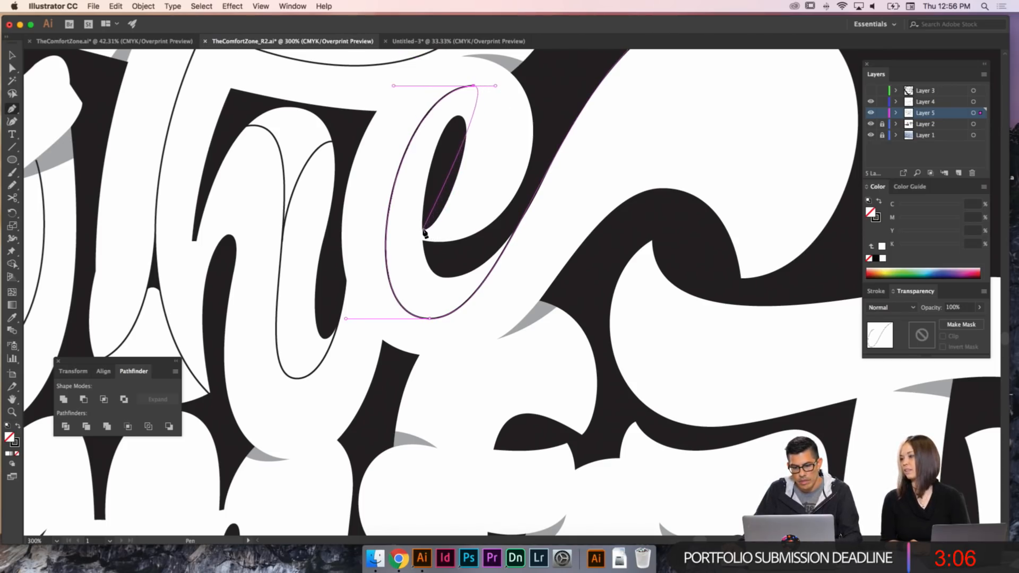
left_click_drag(423, 229, 376, 229)
key("a")
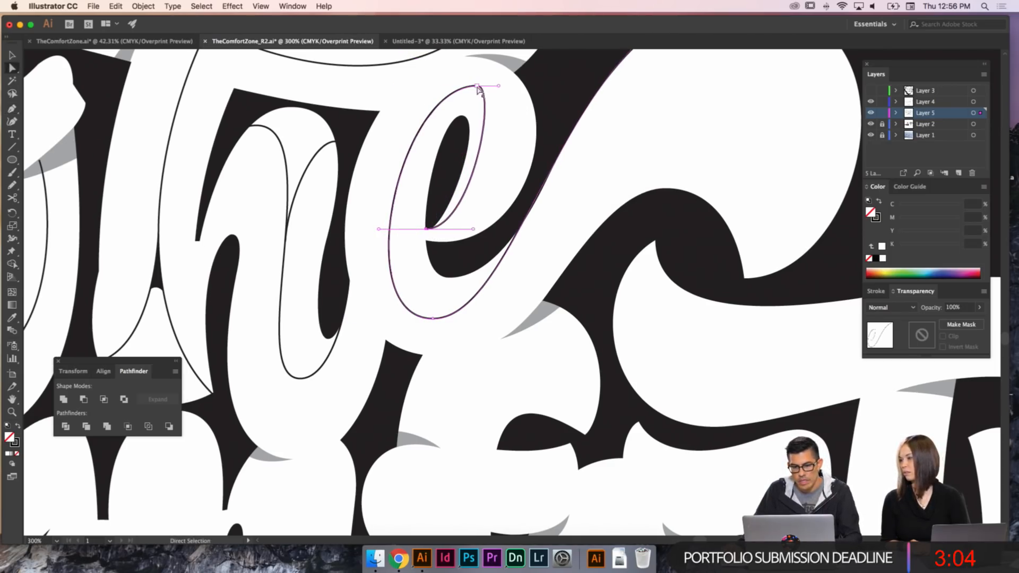
- Widen the e inline's loop by raising its top anchor and lengthening the right handles of the top and inner end anchors
left_click_drag(477, 88, 518, 85)
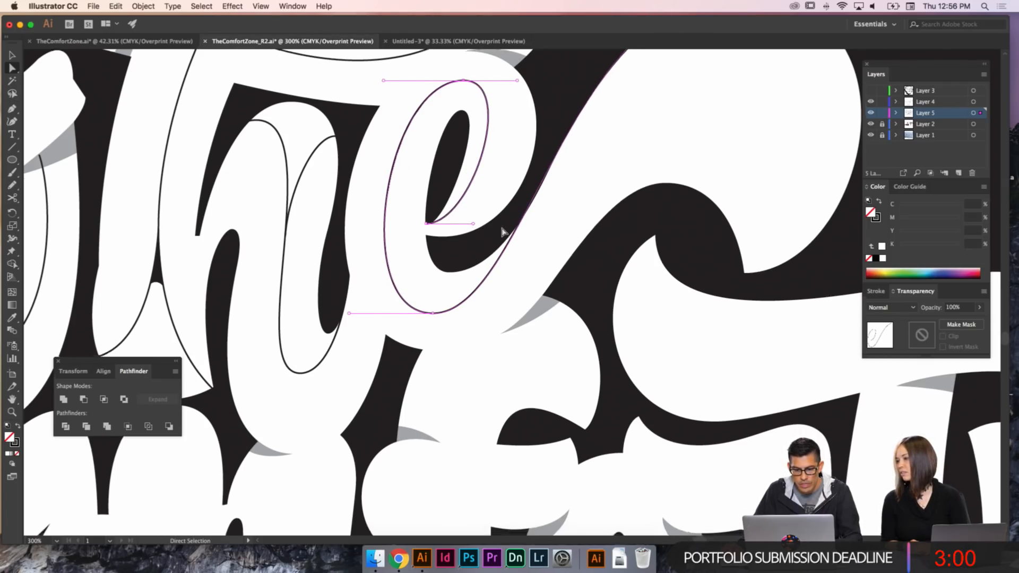
scroll(477, 180, "up", 2)
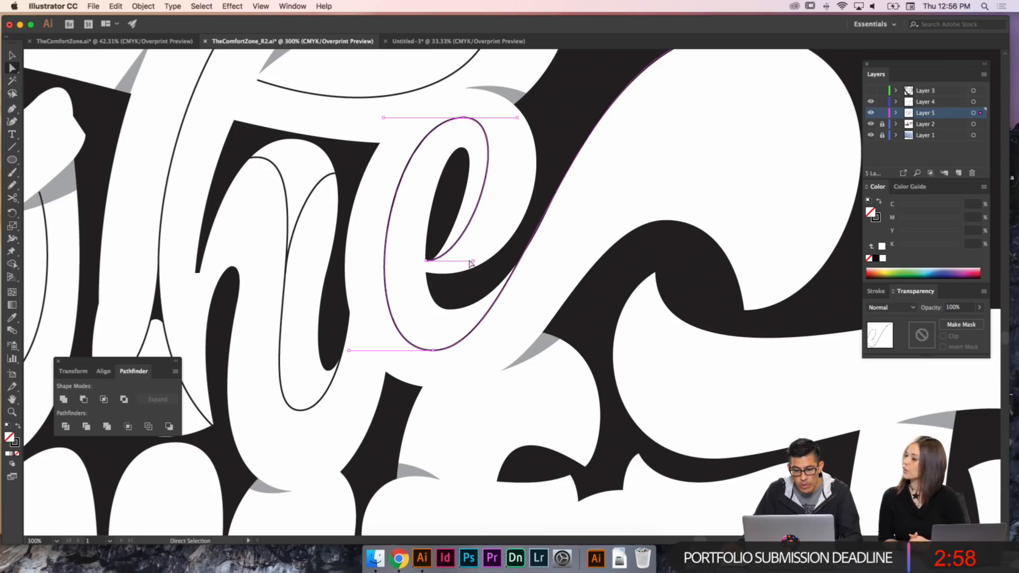
left_click_drag(471, 262, 499, 260)
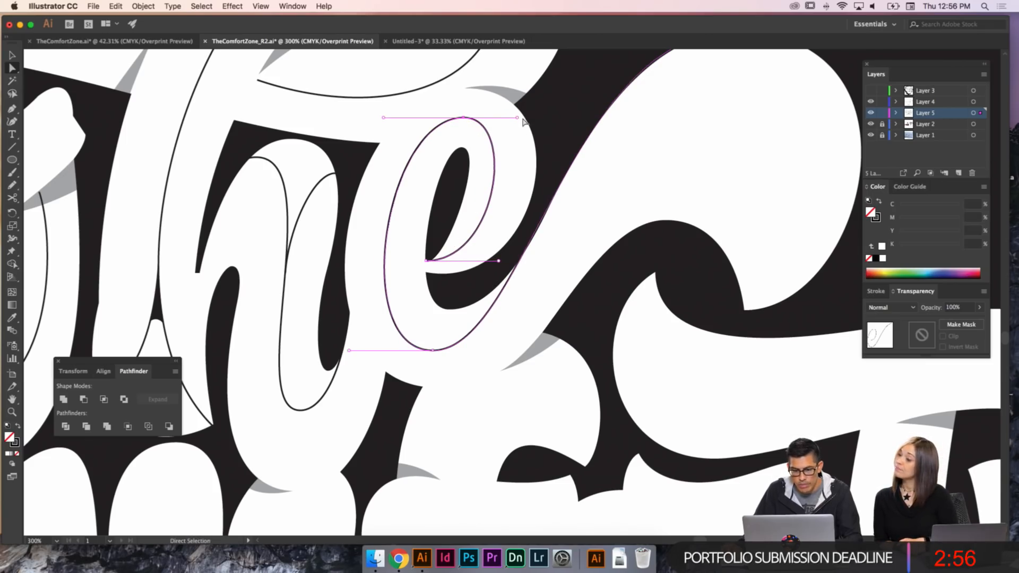
left_click_drag(517, 118, 531, 118)
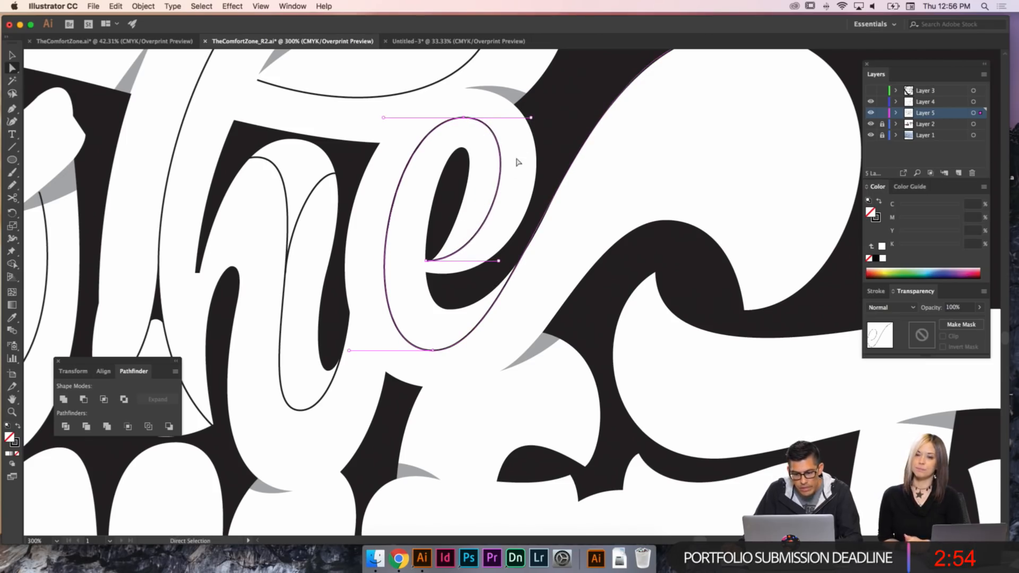
left_click(534, 211)
scroll(534, 212, "down", 2)
scroll(535, 213, "left", 2)
left_click(471, 311)
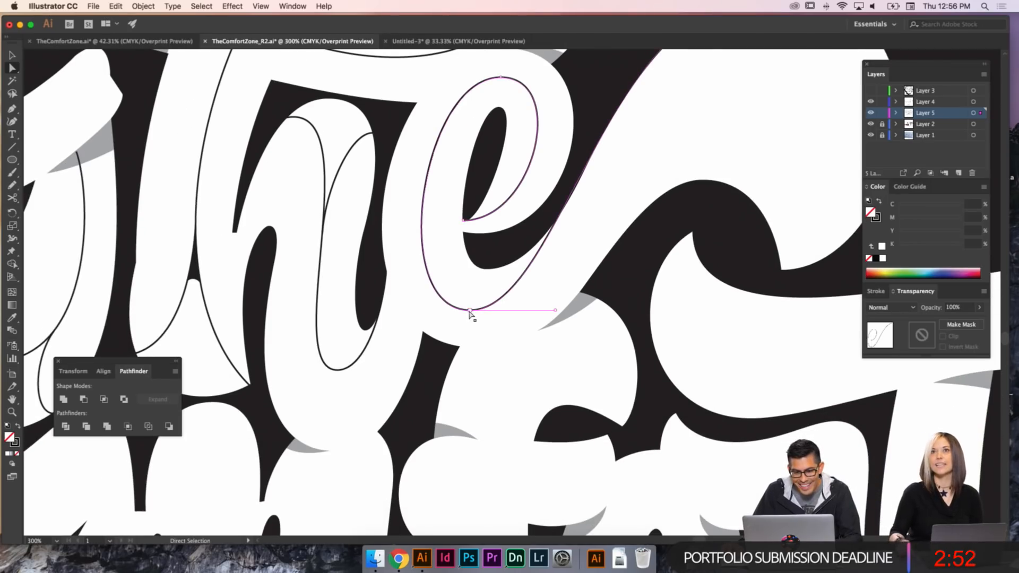
left_click(586, 287, "super")
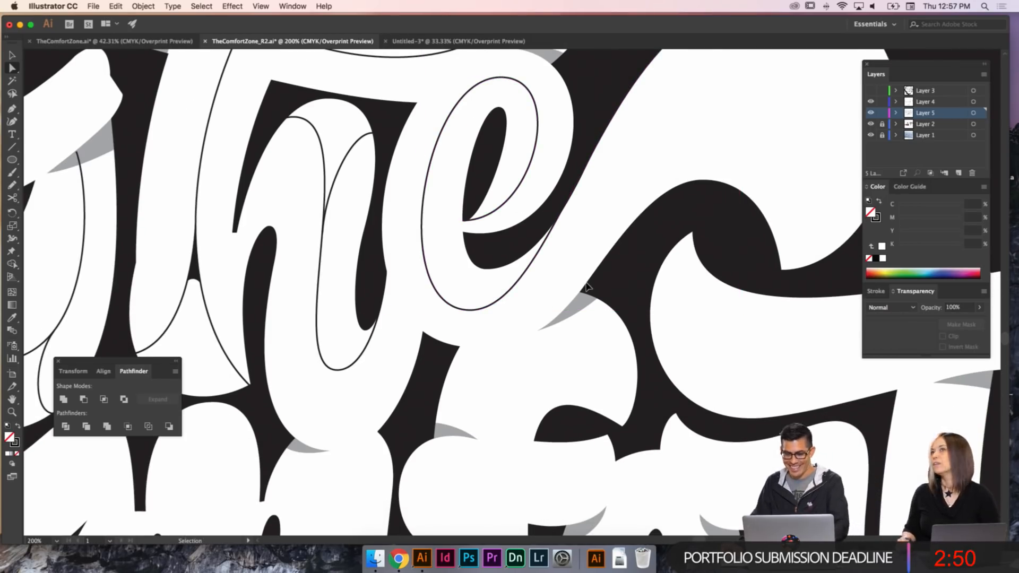
- Draw an inline inside the e's swash from its lower edge over a rounded top down to the swash's tip
key("super+minus")
key("super+minus")
key("super+minus")
scroll(586, 288, "up", 2)
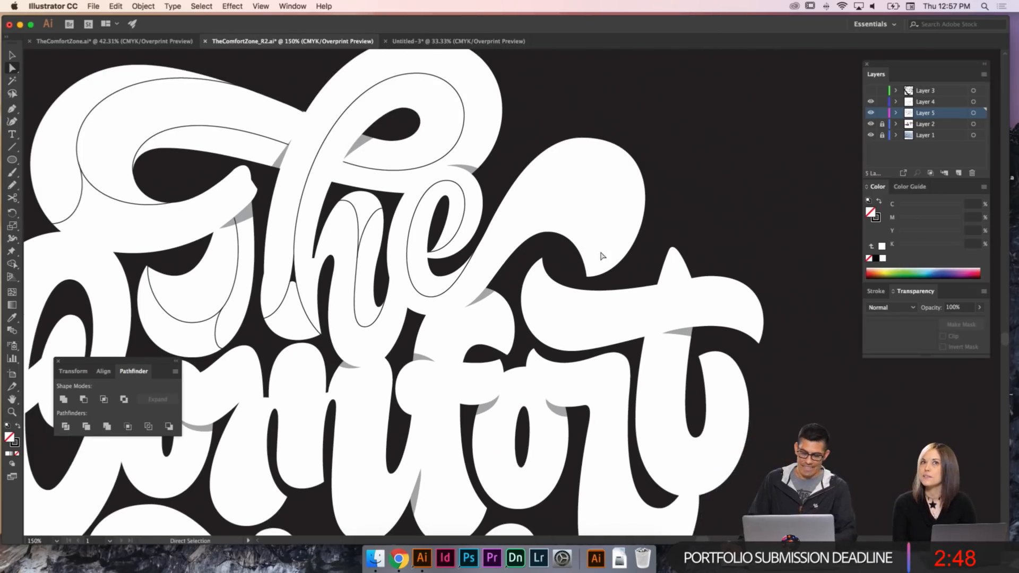
scroll(603, 254, "right", 2)
key("p")
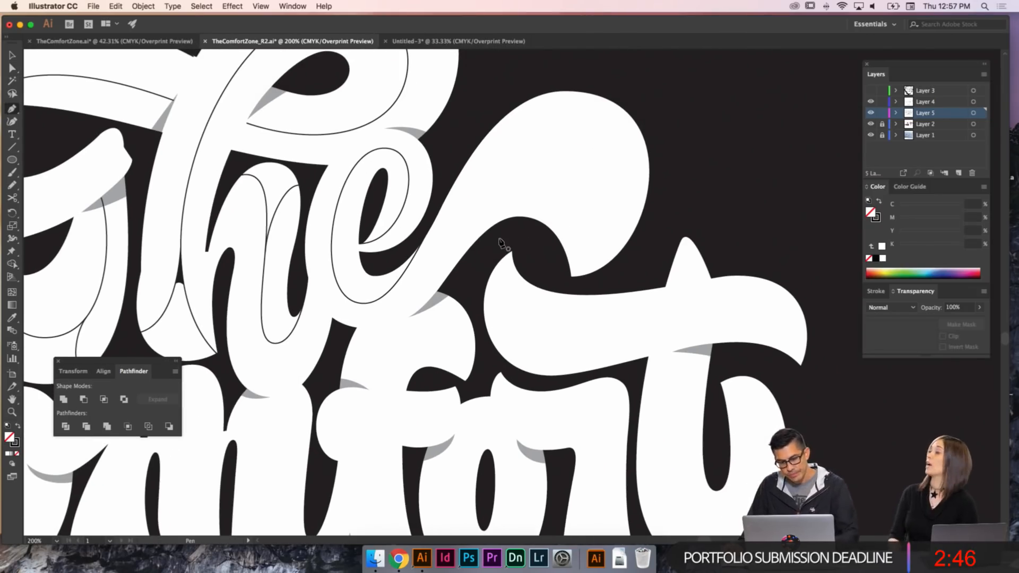
left_click(459, 262)
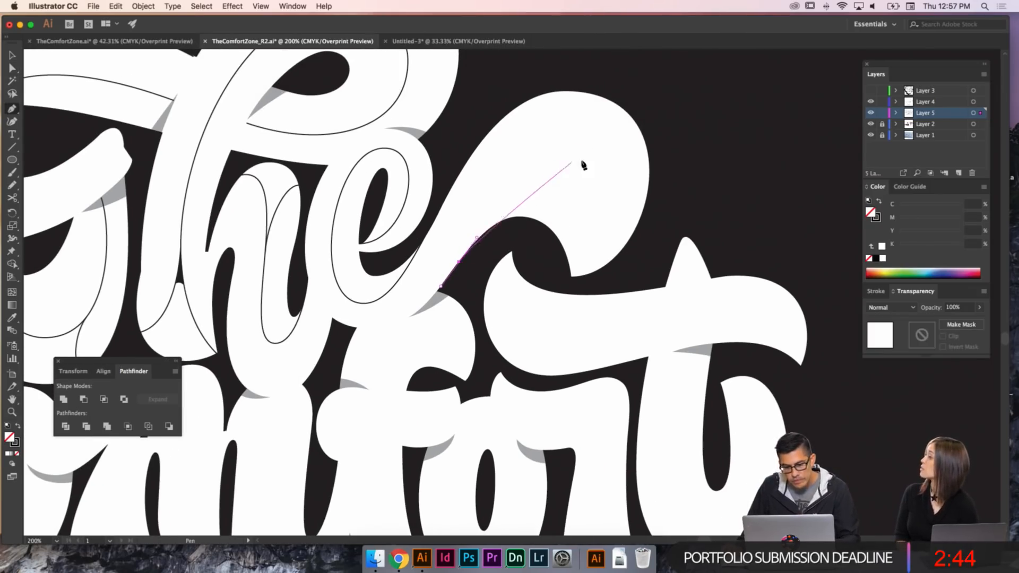
left_click_drag(585, 153, 629, 153)
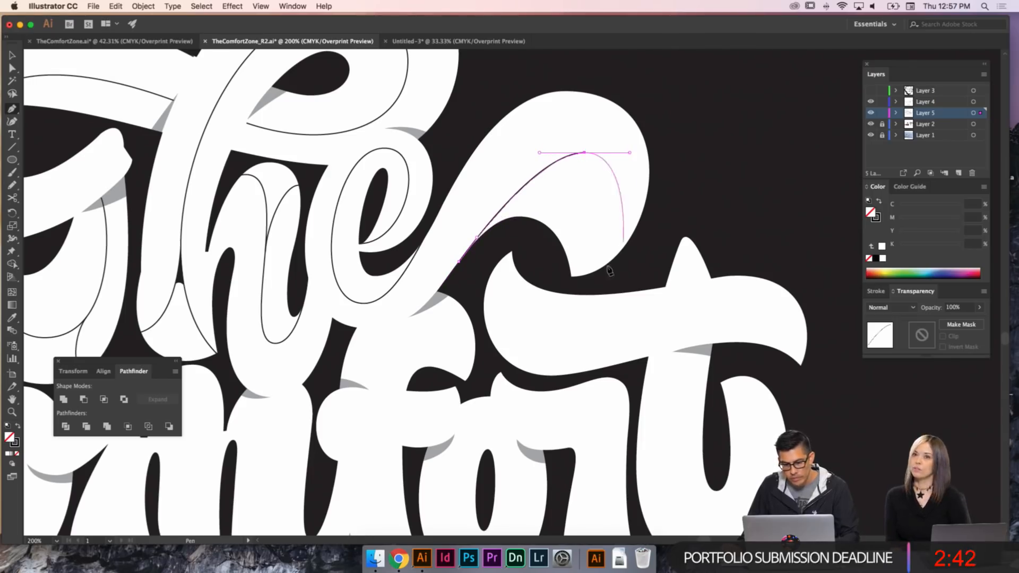
left_click_drag(571, 280, 540, 294)
- Nudge the swash inline's top anchor up and left, and lengthen both its handles horizontally
key("a")
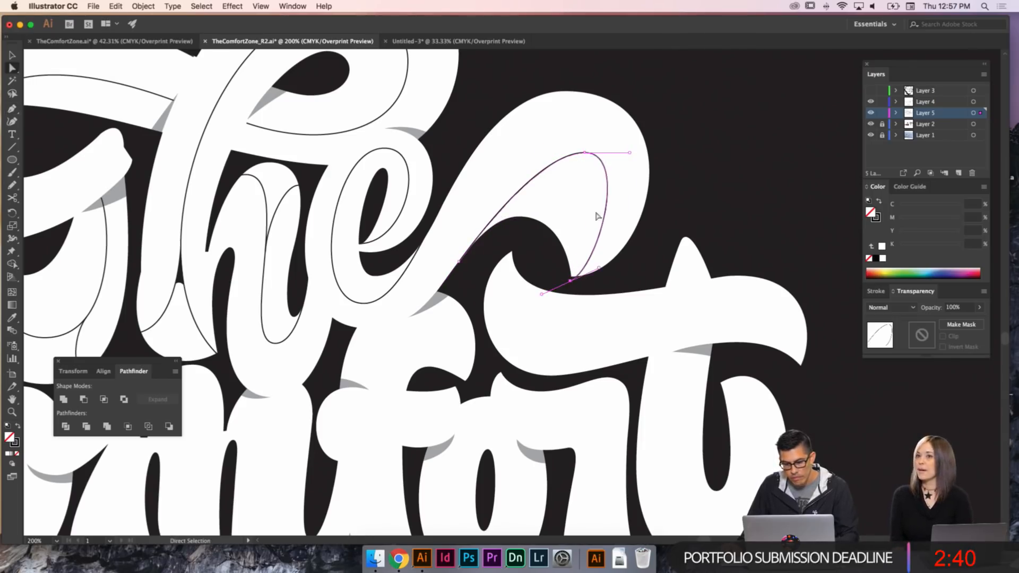
left_click_drag(587, 155, 521, 159)
left_click_drag(600, 159, 628, 160)
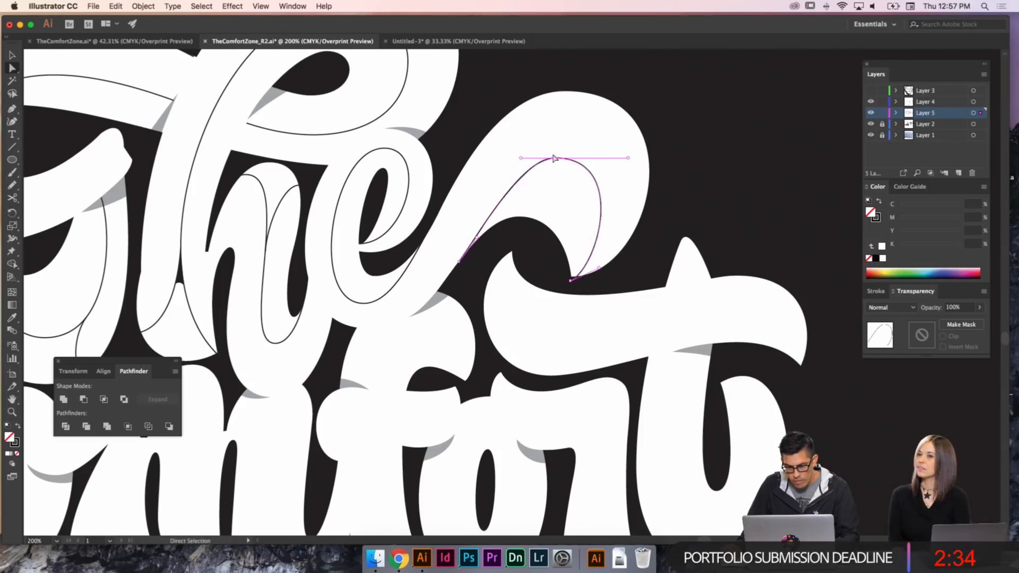
left_click_drag(555, 158, 577, 151)
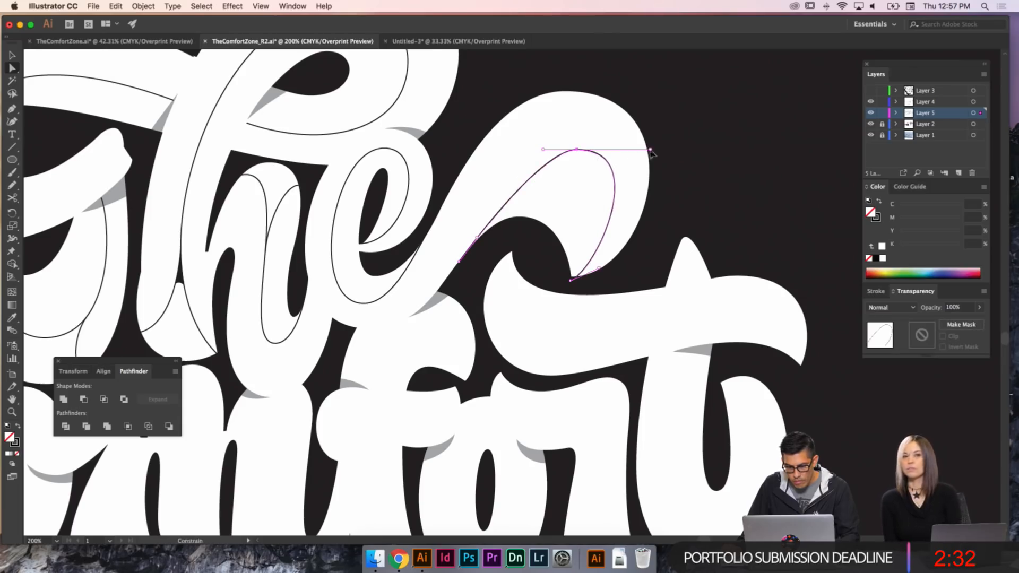
left_click_drag(651, 152, 637, 151)
left_click_drag(543, 154, 529, 151)
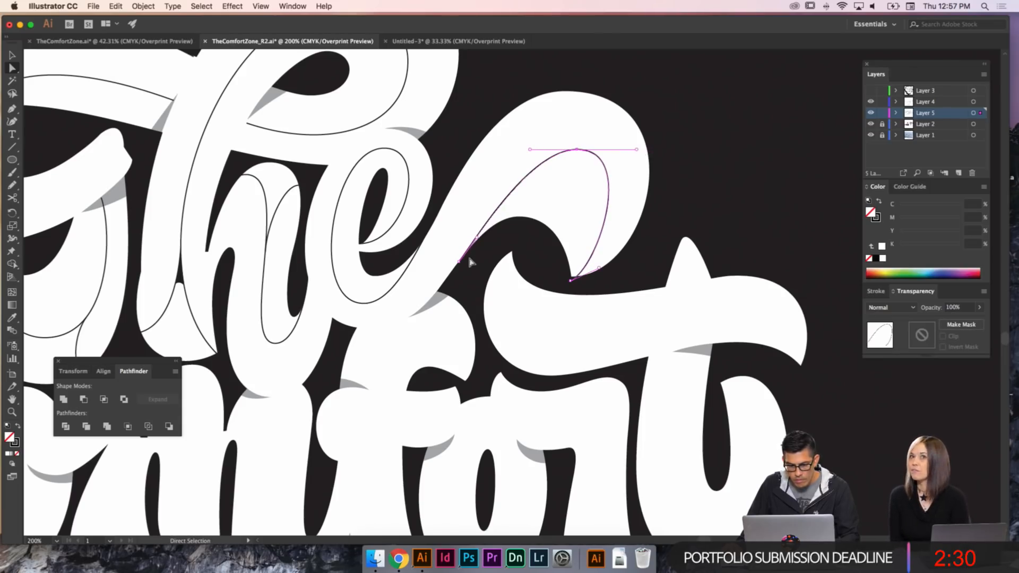
- Move the swash inline's start and top anchors down and left, and steepen the handle at its tip
mouse_move(467, 254)
left_mouse_down()
mouse_move(458, 264)
mouse_move(474, 257)
mouse_move(475, 240)
mouse_move(453, 270)
mouse_move(474, 239)
left_mouse_up()
left_click_drag(577, 149, 630, 164)
left_click_drag(571, 281, 599, 258)
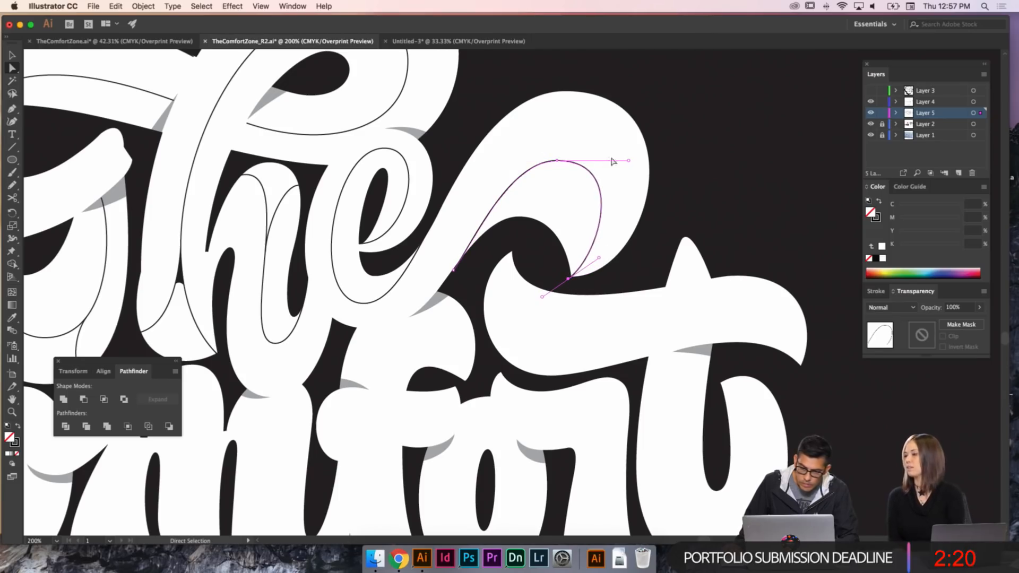
- Tighten the swash inline's right curve by shortening the top anchor's right handle and steepening the tip anchor's handle
left_click_drag(628, 160, 603, 160)
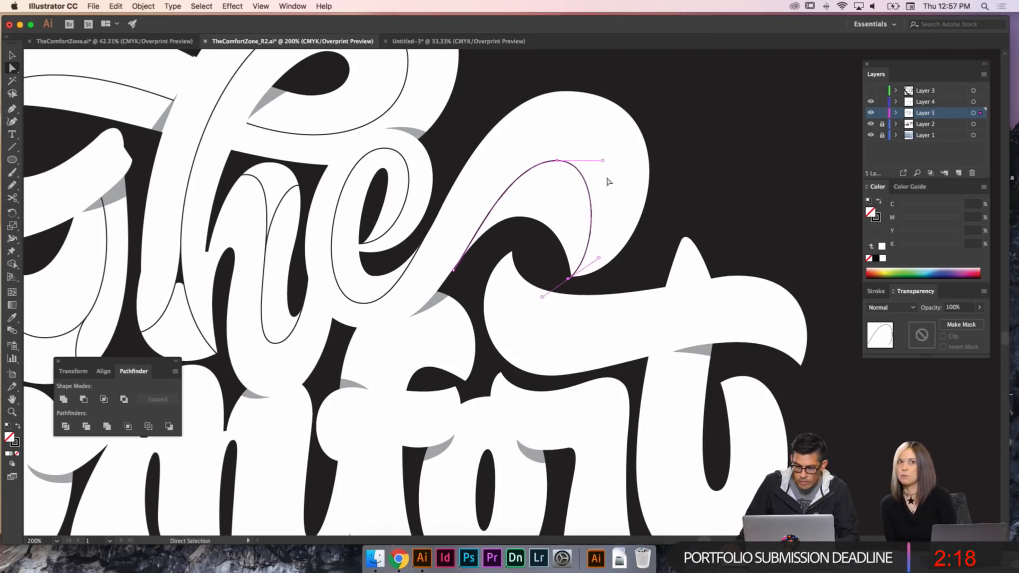
left_click_drag(599, 262, 605, 243)
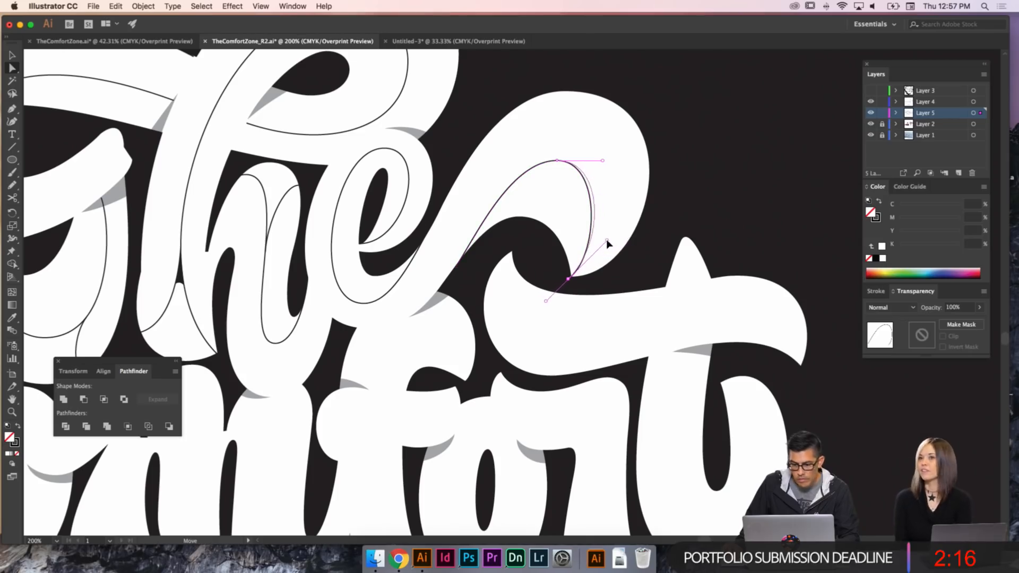
left_click_drag(603, 160, 612, 163)
left_click(600, 200)
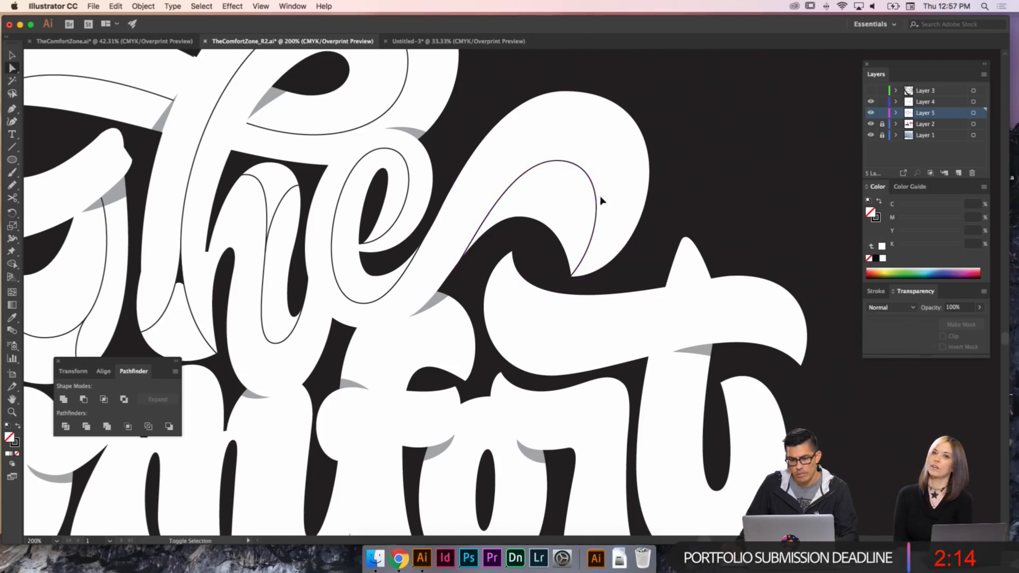
- Shorten the left handle of the swash inline's top anchor slightly and steepen the handle at its start
left_click_drag(531, 198, 587, 169)
left_click(572, 157)
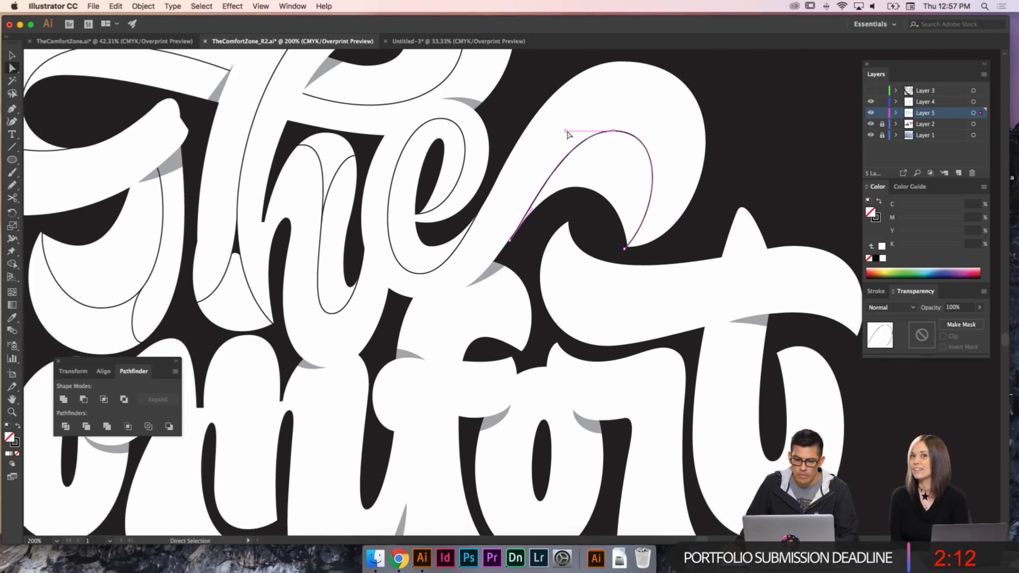
left_click_drag(567, 131, 571, 132)
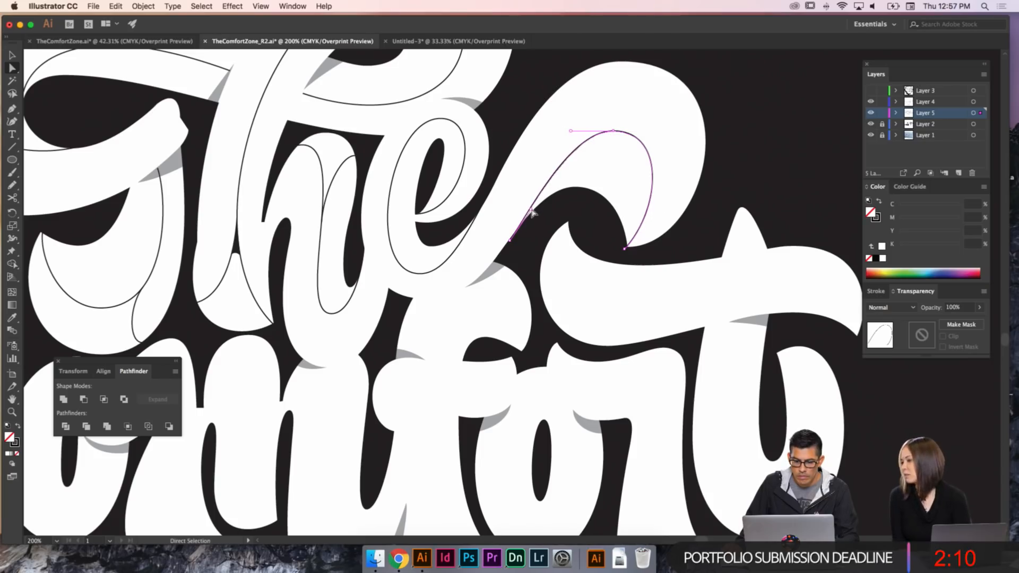
mouse_move(533, 212)
left_mouse_down()
mouse_move(507, 247)
mouse_move(526, 211)
left_mouse_up()
- Undo the latest adjustments and raise the swash inline's top anchor slightly up and right
key("super+z")
key("super+z")
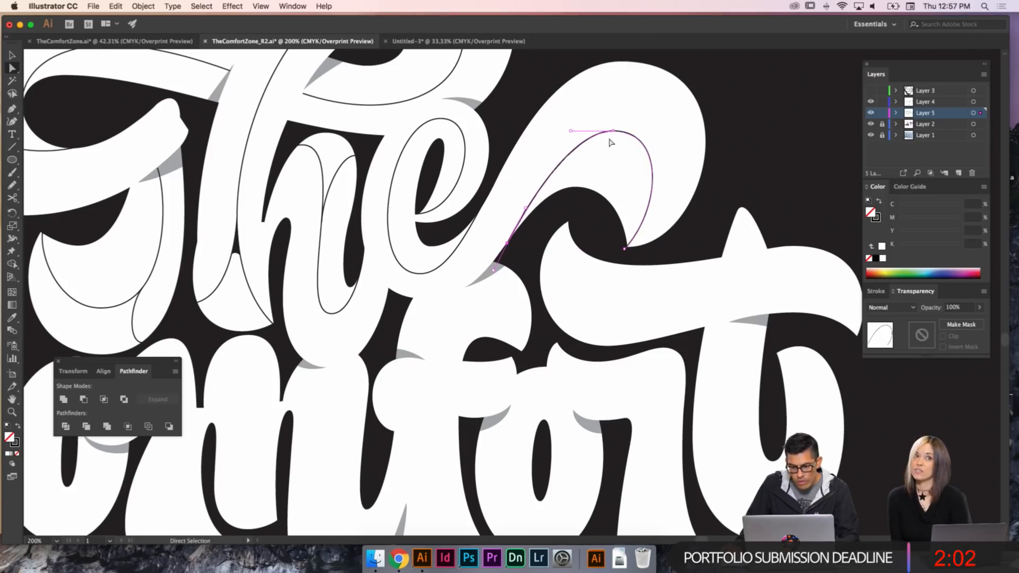
key("super+shift+a")
left_click_drag(613, 131, 582, 120)
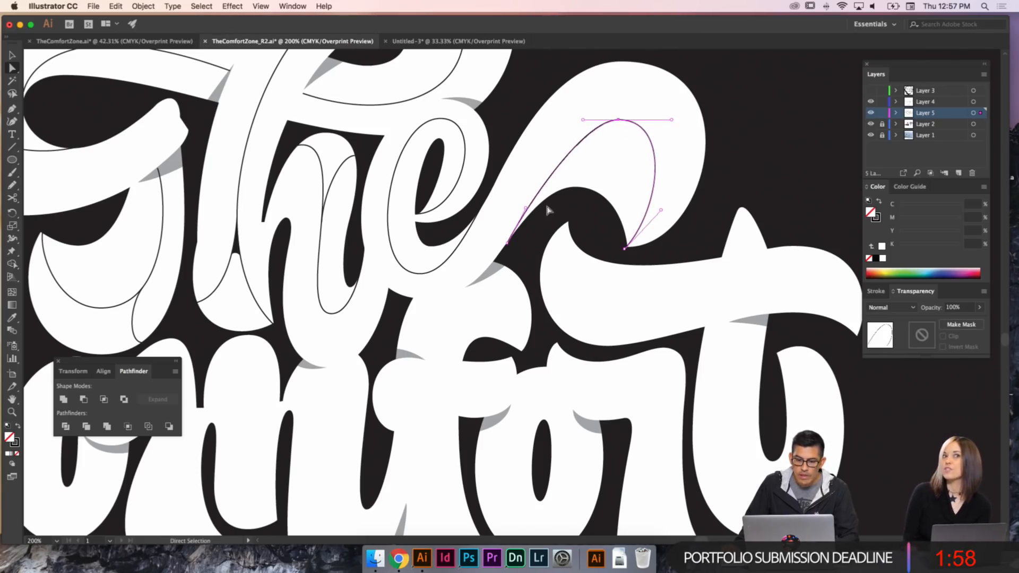
- Shift the swash inline's top anchor slightly right, shorten its right handle and lower the tip anchor's handle a little
key("super+shift+a")
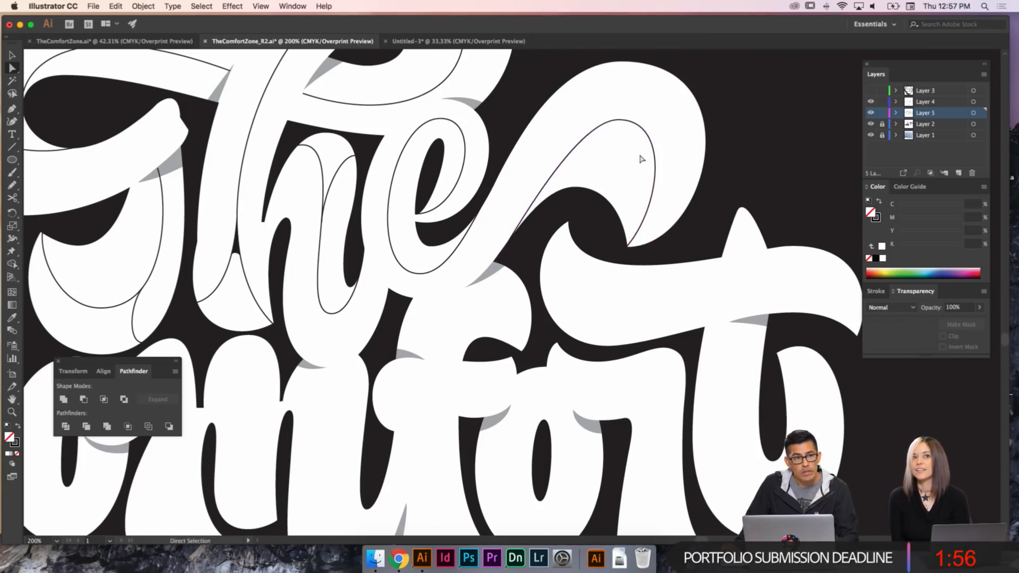
left_click(625, 127)
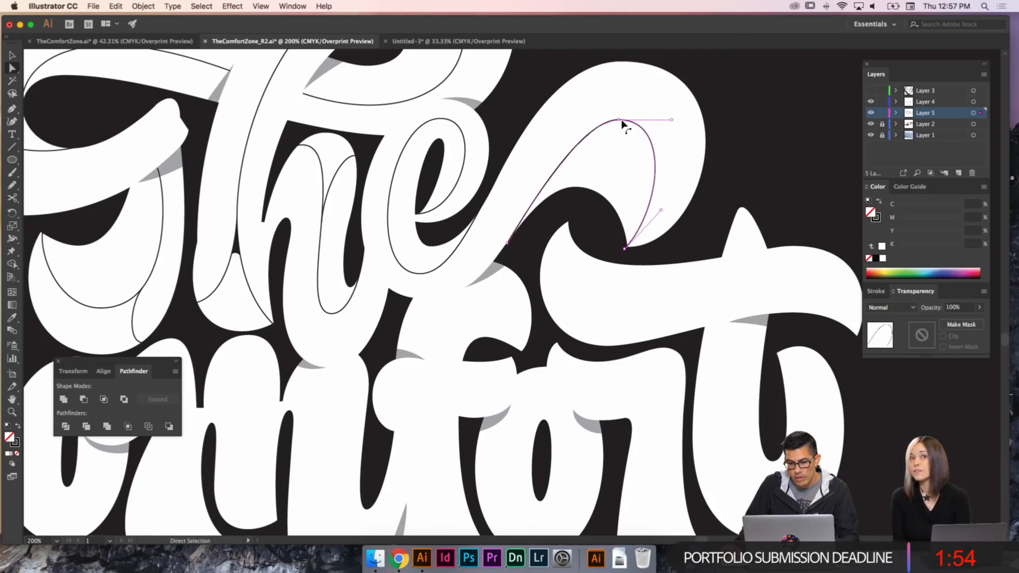
left_click_drag(680, 120, 664, 142)
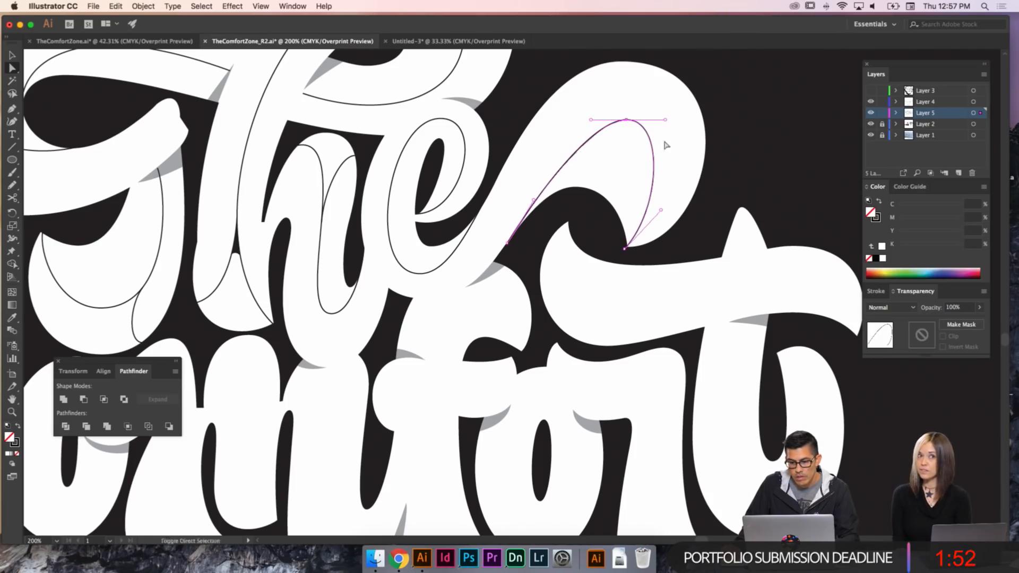
left_click_drag(663, 215, 662, 217)
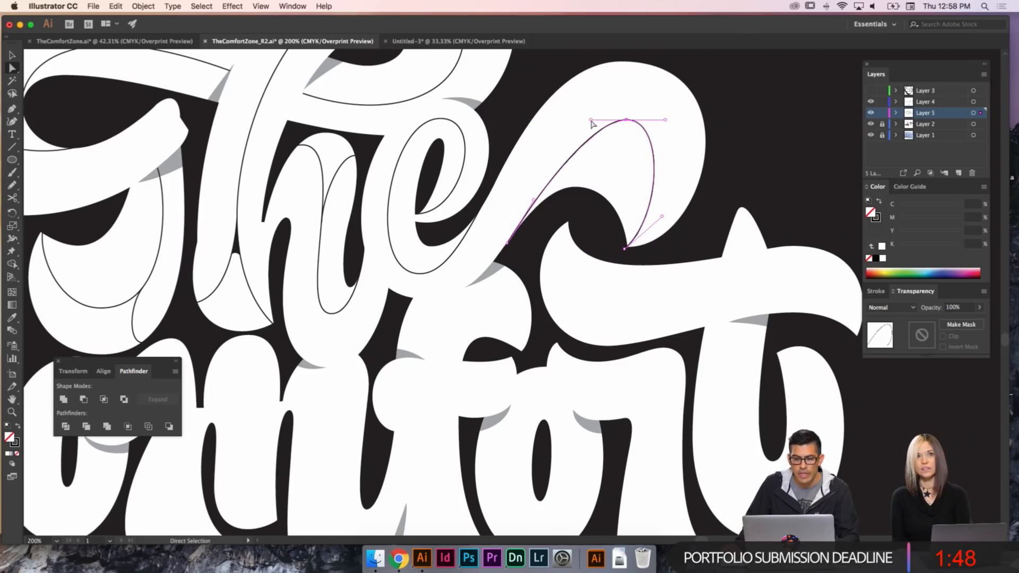
- Move the swash inline's top anchor slightly left and lengthen the tip anchor's handle up and right
left_click_drag(590, 120, 615, 120)
key("super+shift+a")
key("super+shift+a")
key("space")
left_click_drag(648, 187, 614, 199)
left_click(631, 157)
key("space")
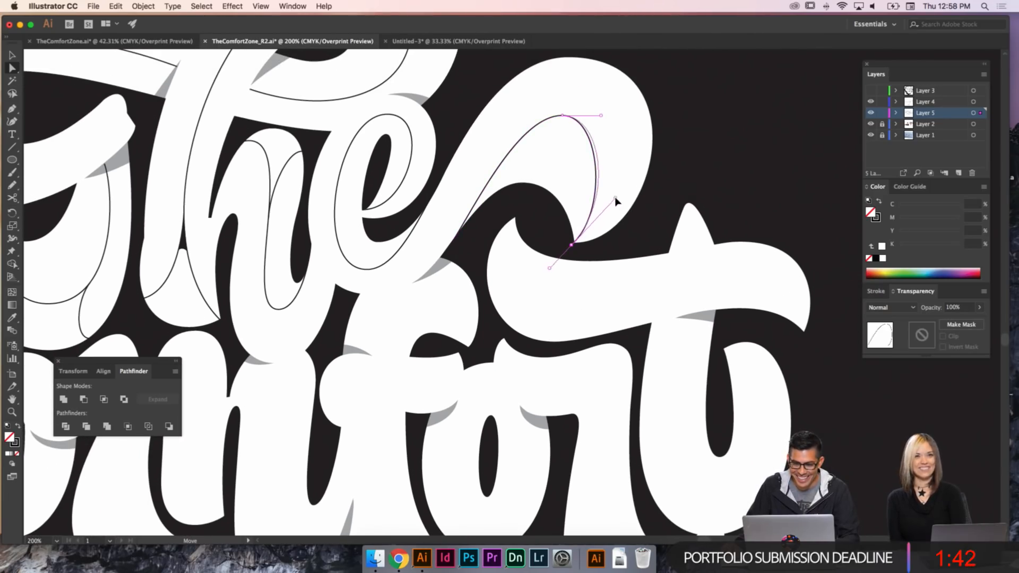
left_click(673, 212)
- Try a curved stroke from the swash's crest down its outer right edge, extending the crest handle and angling the end handle
scroll(671, 212, "down", 3)
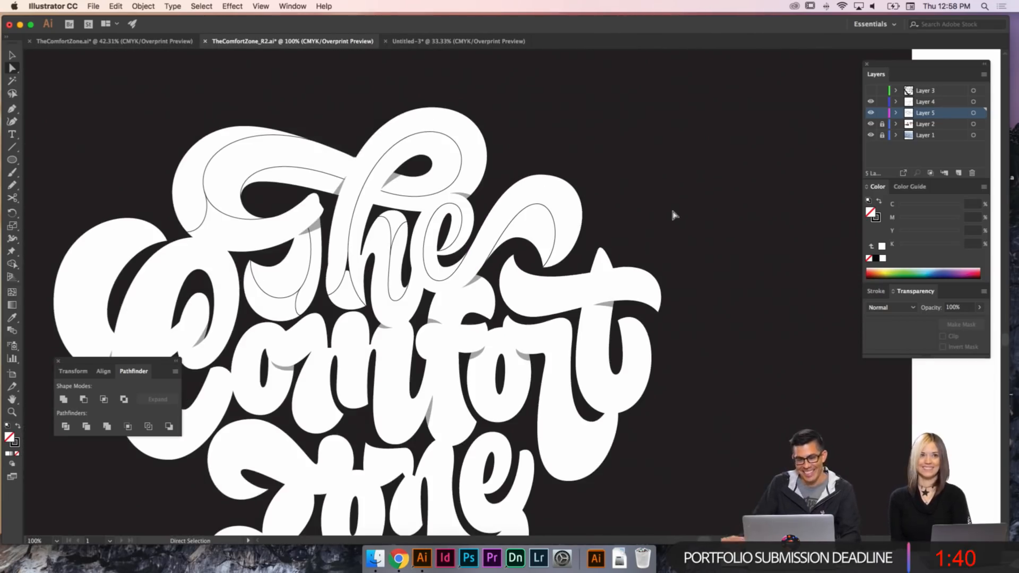
key("z")
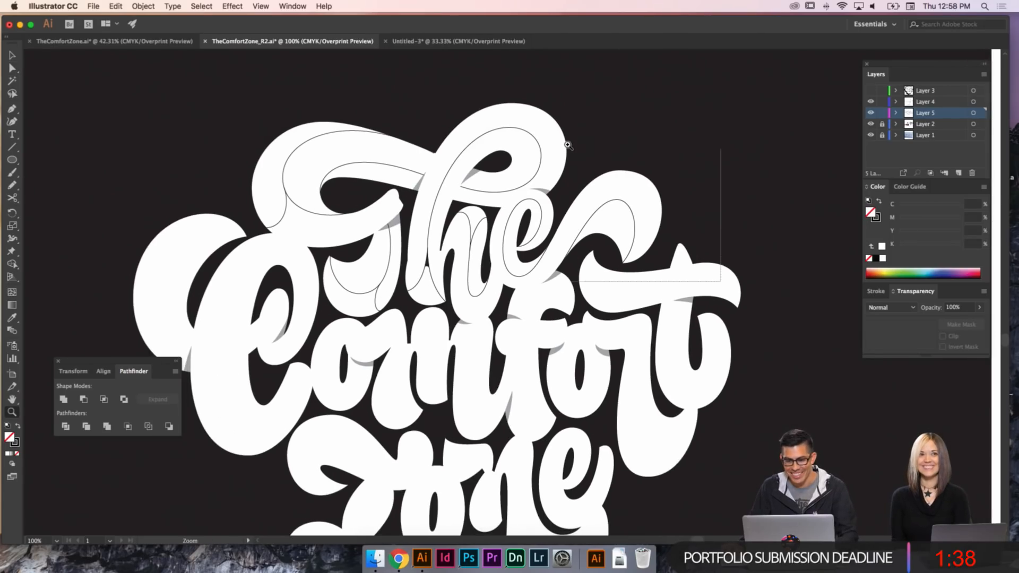
left_click_drag(579, 148, 725, 287)
key("p")
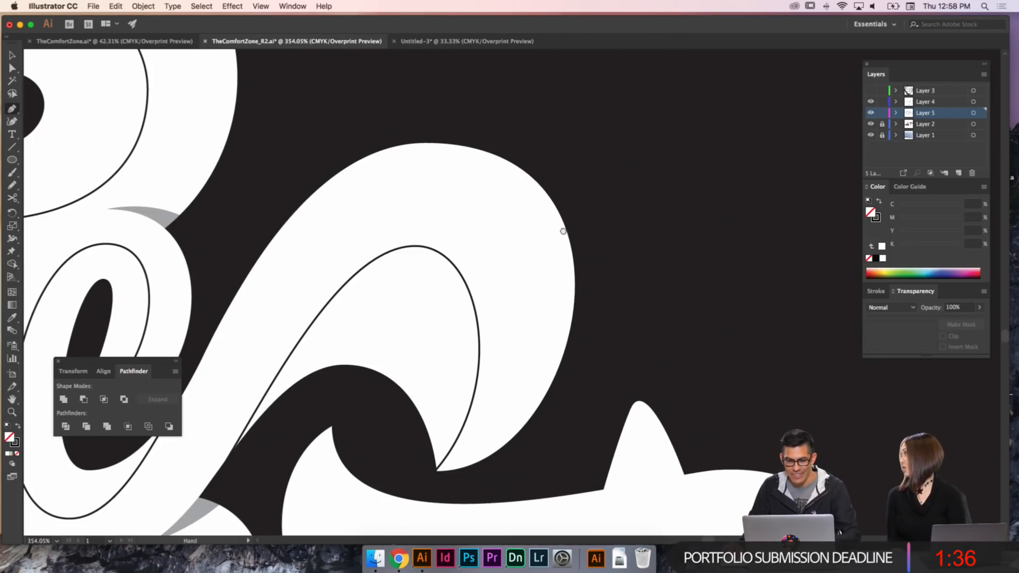
scroll(564, 228, "left", 5)
scroll(564, 228, "down", 3)
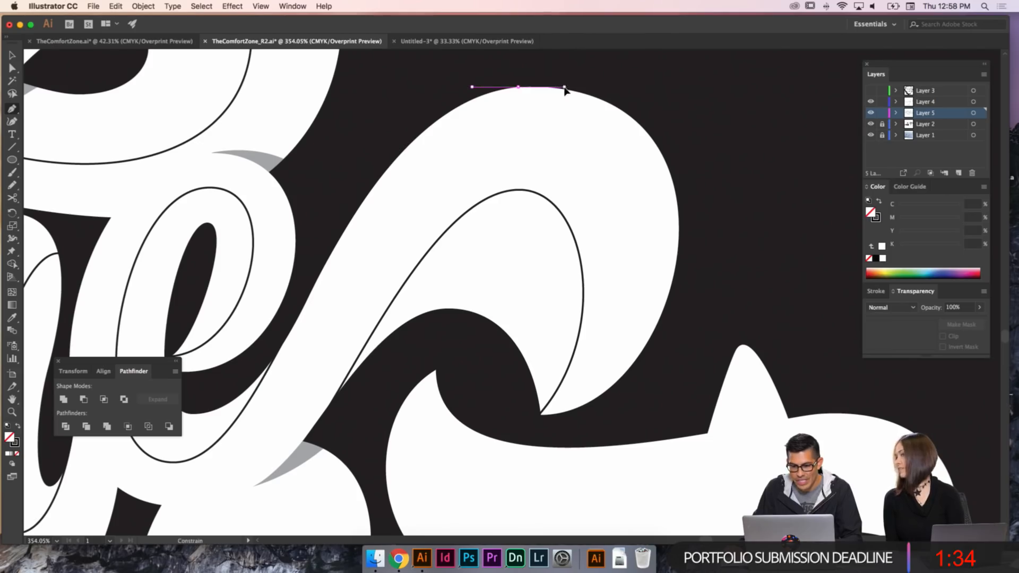
left_click_drag(665, 303, 665, 407)
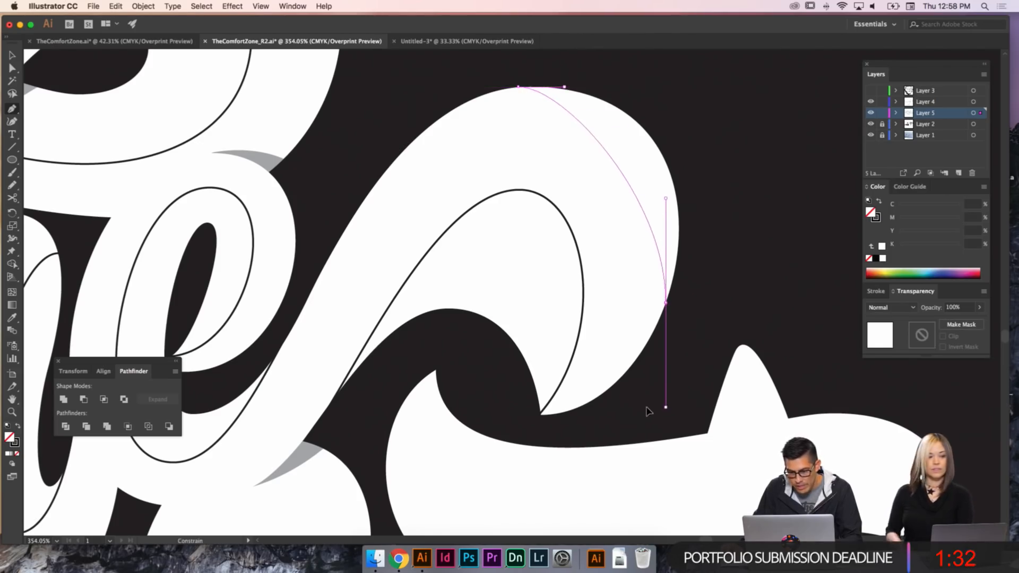
key("a")
left_click_drag(565, 87, 640, 86)
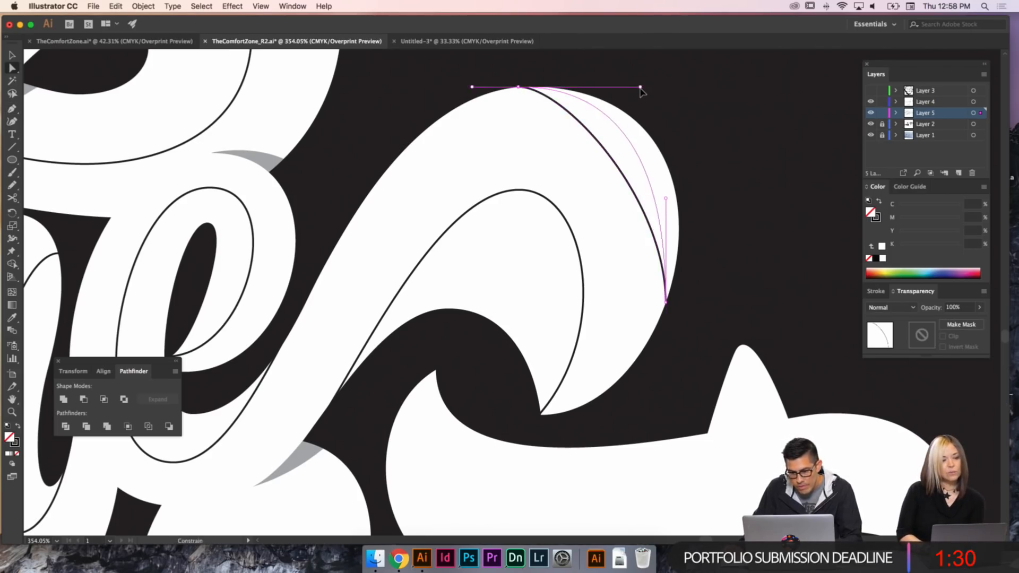
left_click_drag(666, 199, 689, 228)
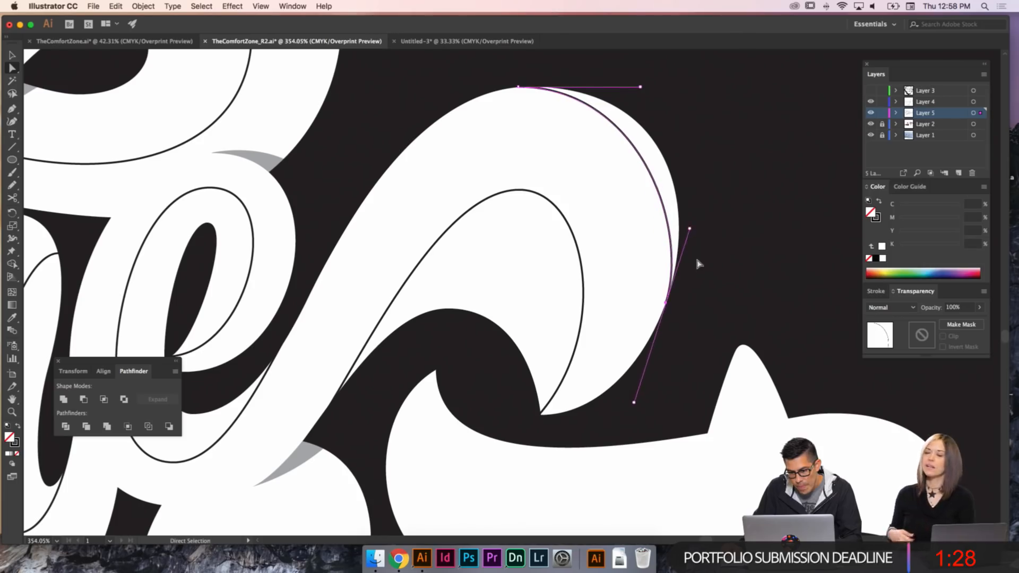
- Move the trial stroke's start anchor to the swash's left shoulder and pull its handle up and right
left_click(695, 256)
key("v")
scroll(711, 185, "left", 3)
key("a")
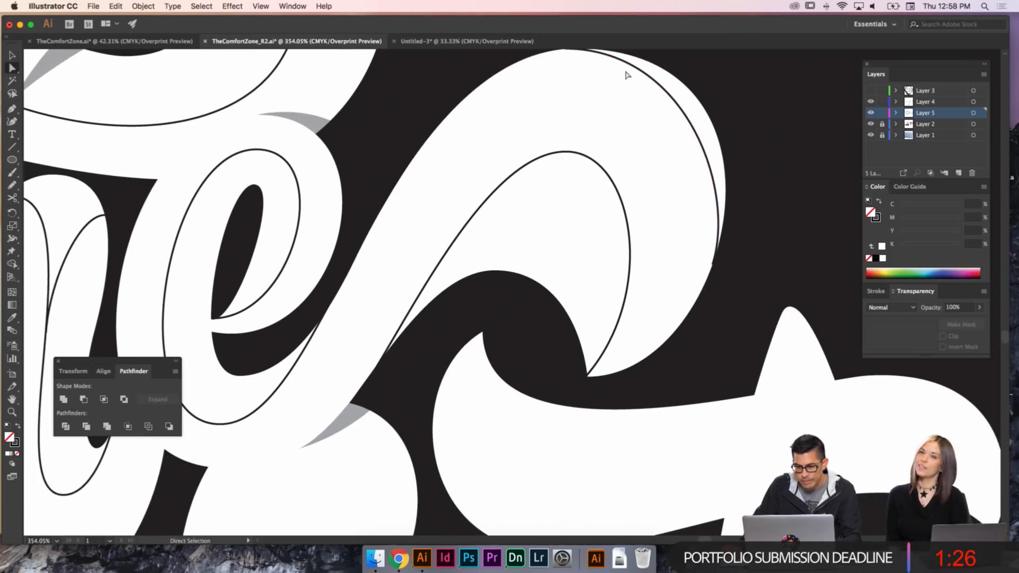
left_click_drag(573, 93, 475, 137)
left_click_drag(597, 136, 557, 63)
left_click_drag(626, 148, 615, 180)
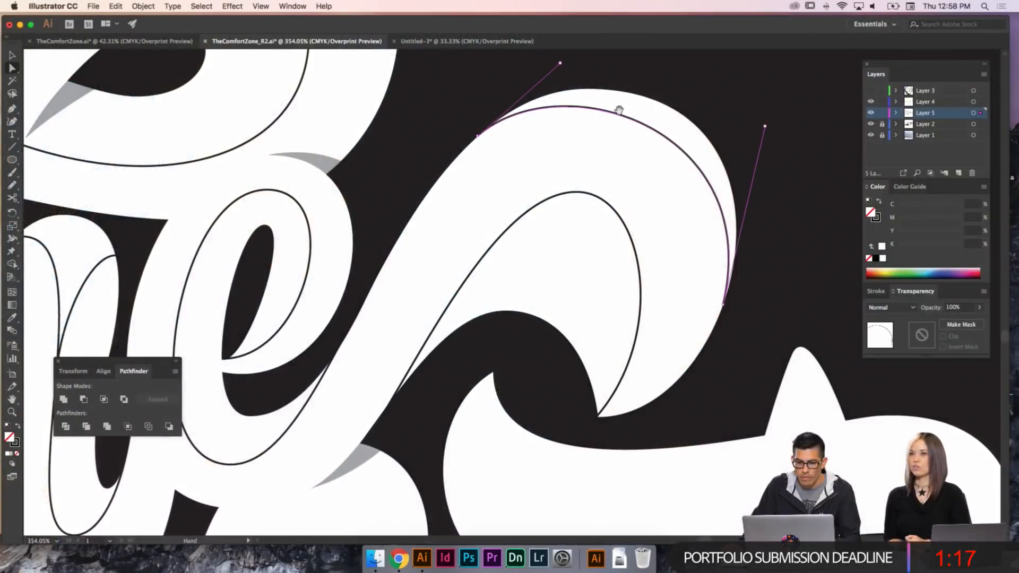
key("ctrl+z")
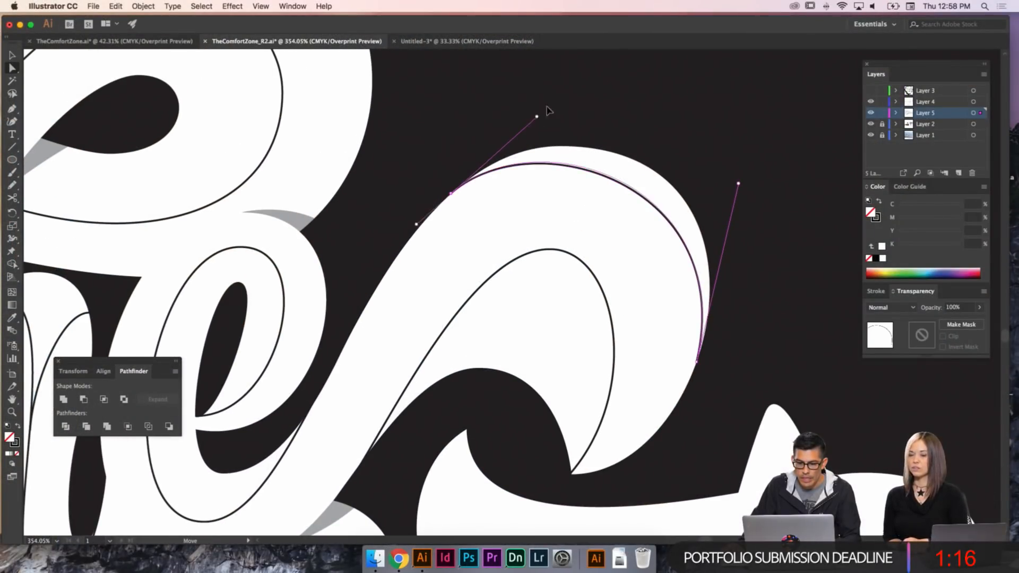
left_click_drag(546, 110, 542, 94)
key("super+shift+a")
left_click_drag(617, 192, 642, 173)
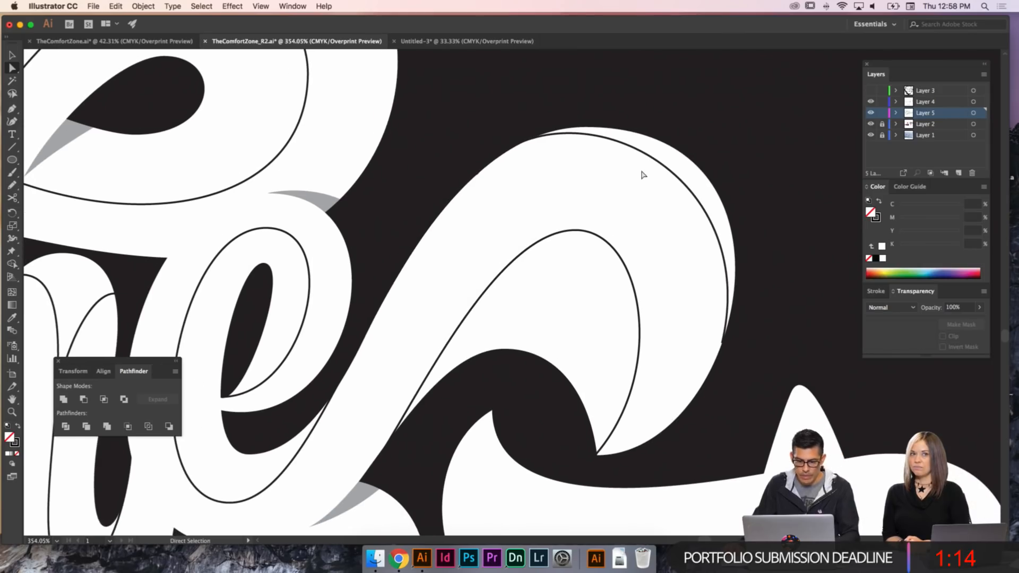
- Delete the trial stroke along the swash's outer edge
key("v")
left_click(637, 159)
left_click(649, 195)
left_click(616, 146)
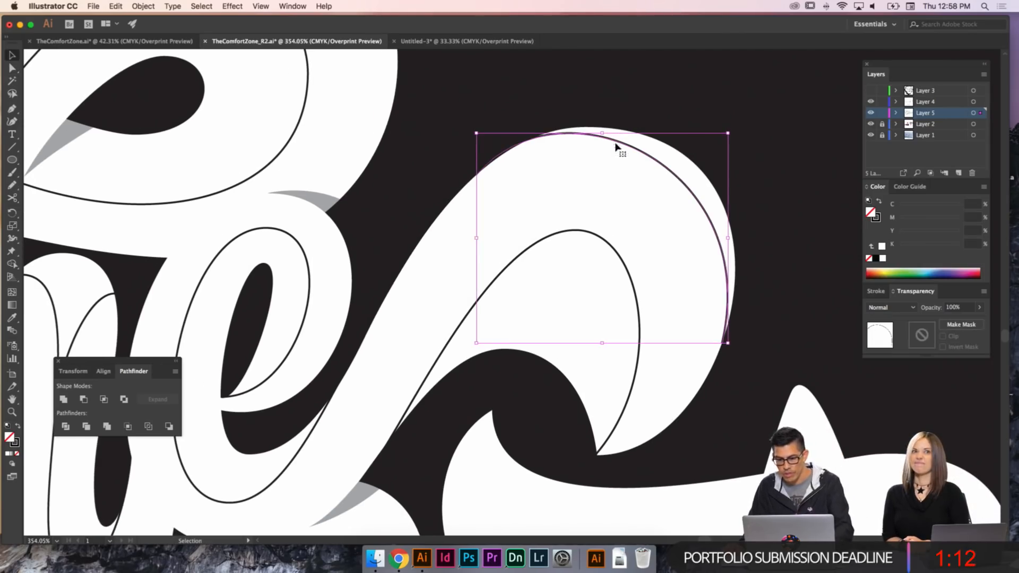
key("Delete")
- Examine the swash inline and the neighbouring letters at 200% zoom
left_click_drag(618, 193, 680, 153)
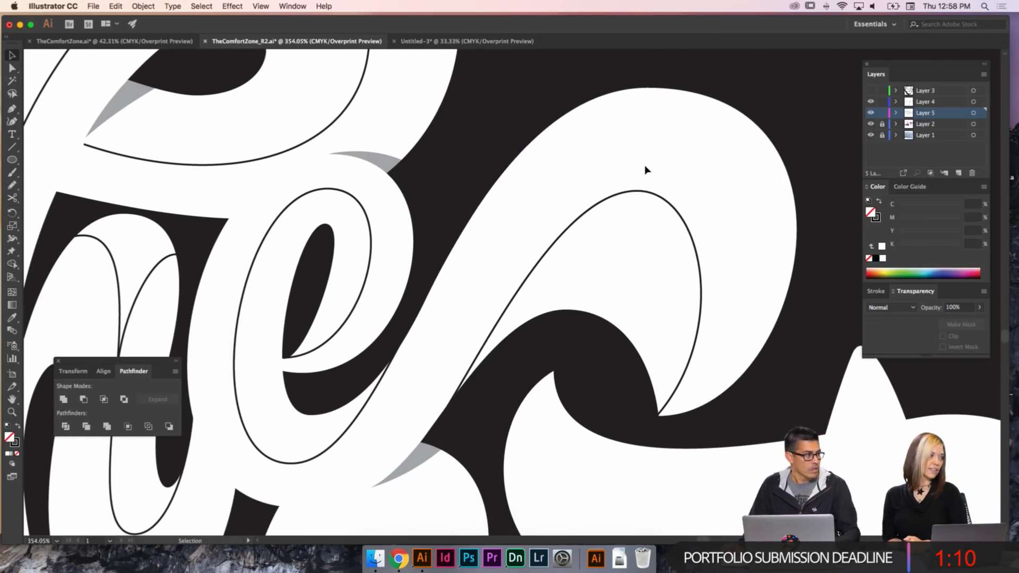
left_click_drag(535, 182, 622, 166)
key("super+minus")
key("super+minus")
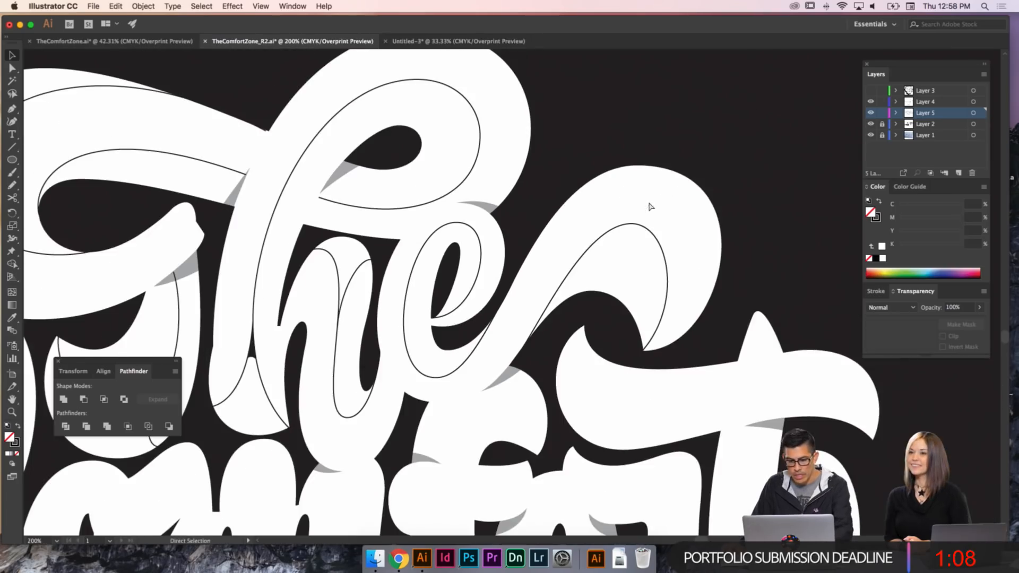
left_click_drag(605, 240, 648, 150)
left_click_drag(686, 238, 555, 205)
left_click_drag(379, 232, 551, 261)
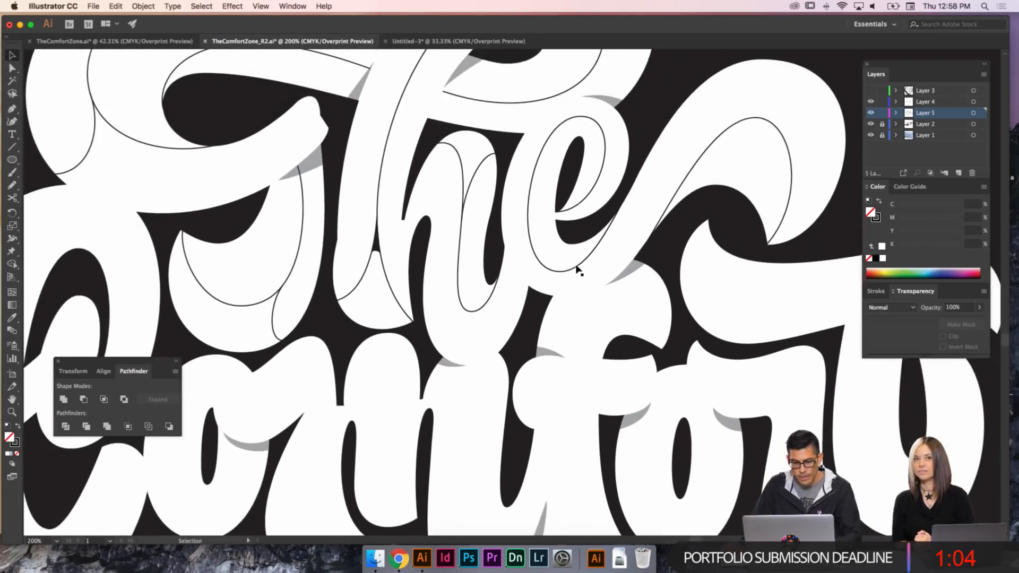
- Draw a small closed wedge with the Pen tool where the lower left of the e meets the h
key("p")
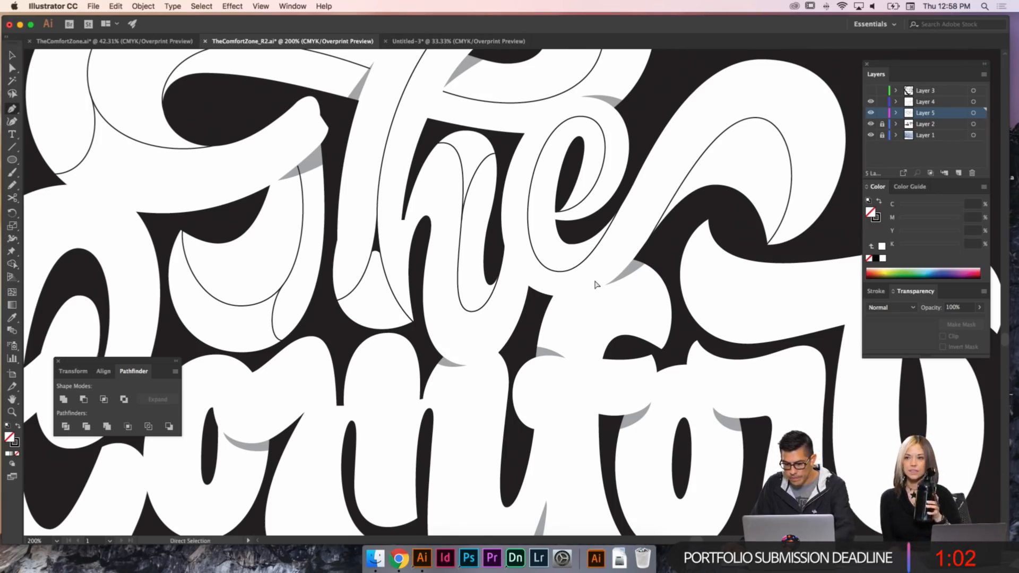
key("super+=")
left_click_drag(627, 268, 605, 256)
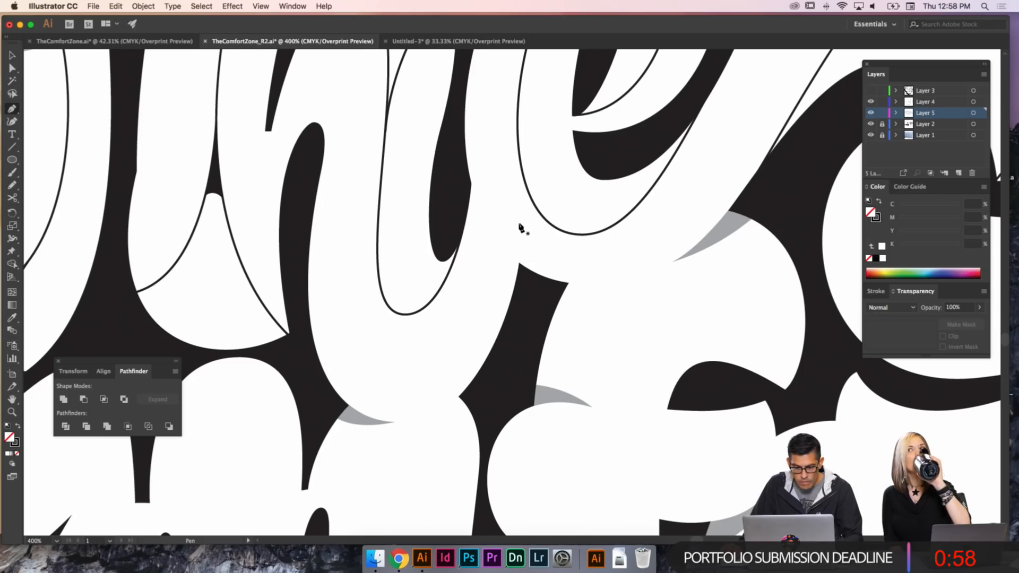
left_click_drag(515, 233, 516, 234)
left_click_drag(516, 290, 509, 309)
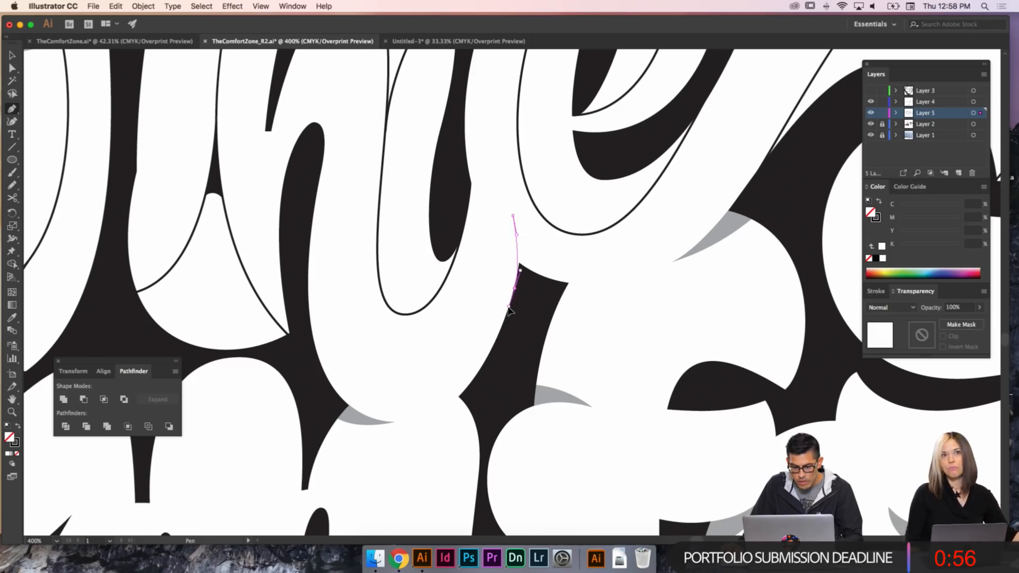
left_click(509, 318)
left_click(540, 293)
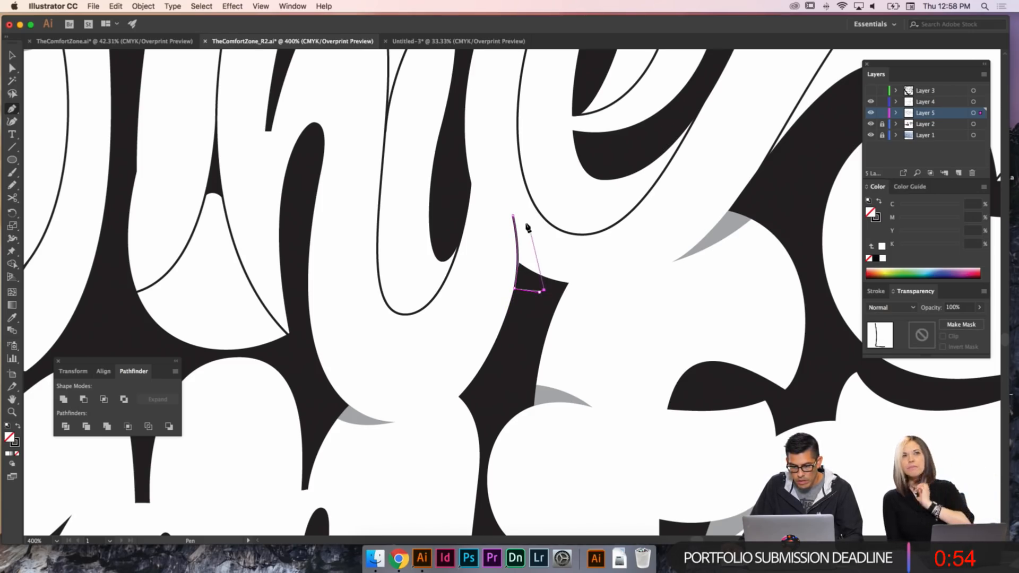
mouse_move(514, 216)
left_mouse_down()
mouse_move(488, 217)
mouse_move(529, 241)
left_mouse_up()
- Copy the existing grey Multiply shadow style onto the new wedge and nudge its upper tip slightly right
key("i")
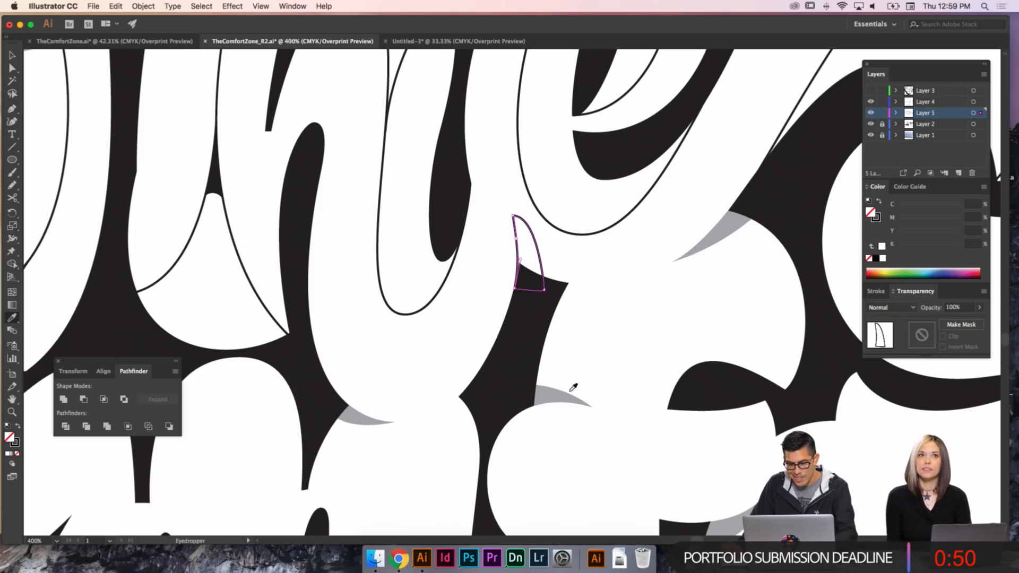
left_click(553, 391)
key("a")
left_click(535, 255)
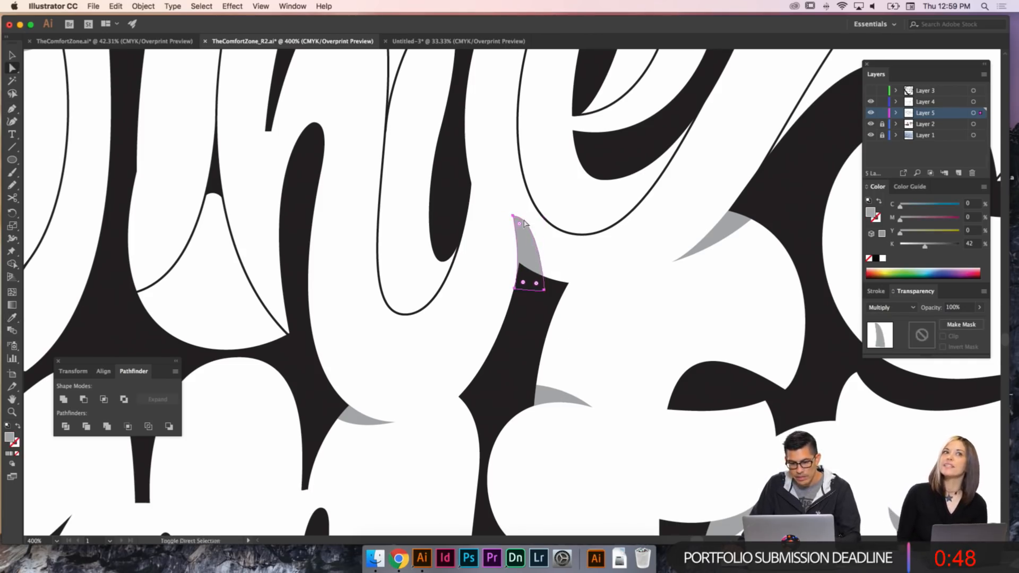
left_click_drag(515, 219, 538, 235)
left_click(550, 295)
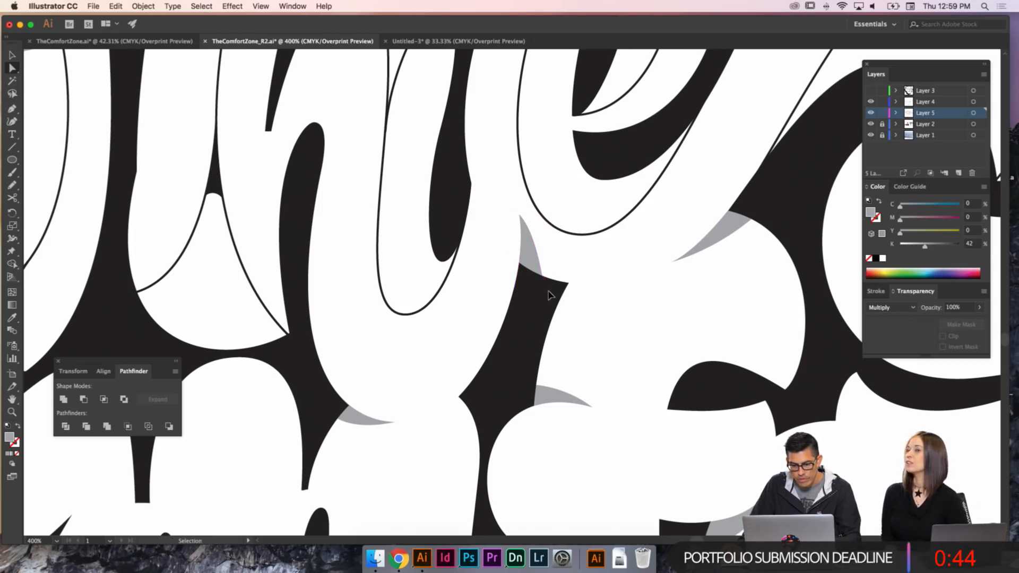
- Adjust the short inline's end anchor and handle at the bottom of the T's hooked stroke
scroll(546, 308, "up", 2)
key("super+minus")
key("super+minus")
key("super+minus")
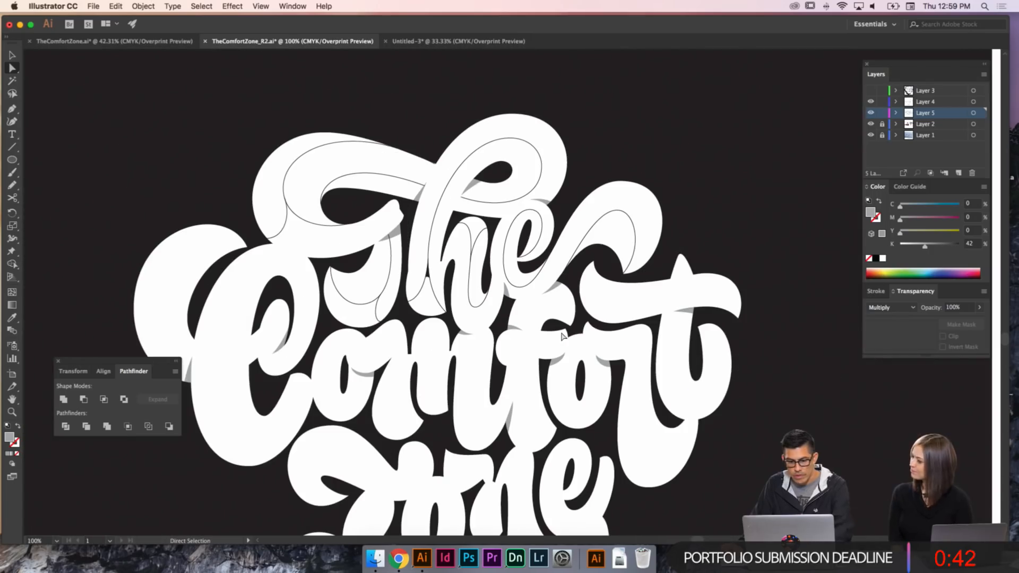
key("v")
key("super+equal")
key("super+equal")
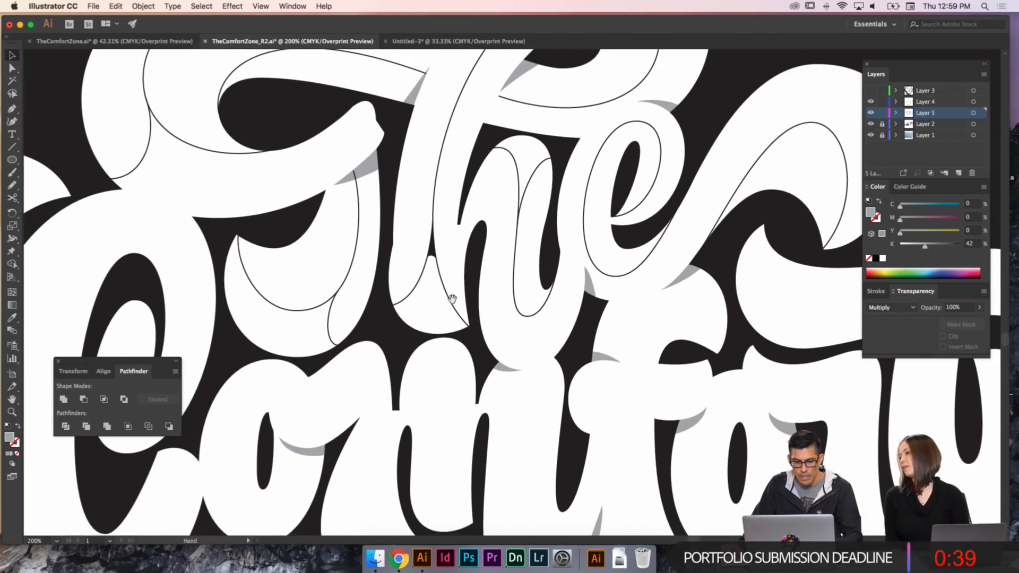
left_click_drag(451, 299, 530, 282)
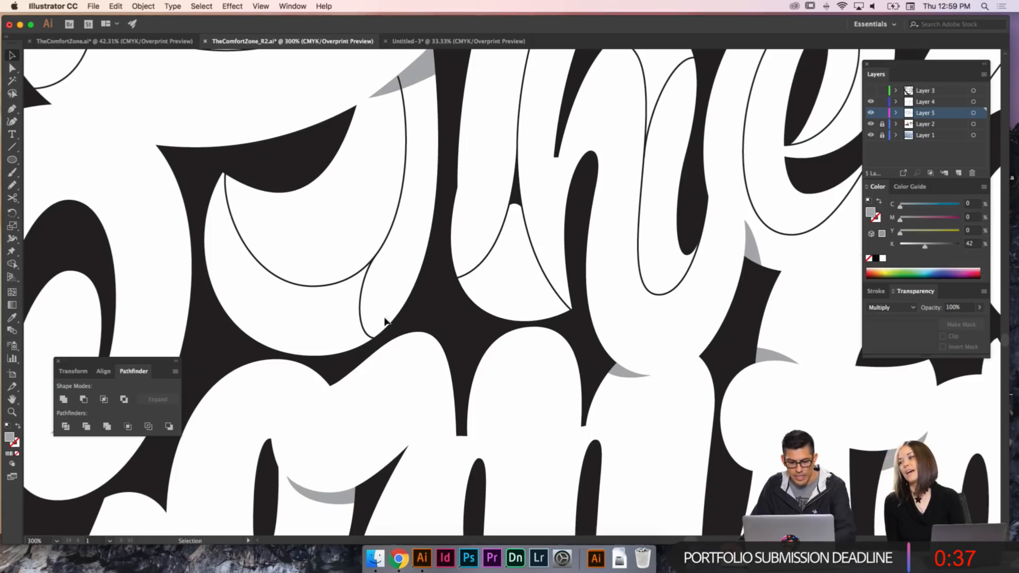
left_click_drag(384, 320, 406, 326)
key("a")
left_click(416, 320)
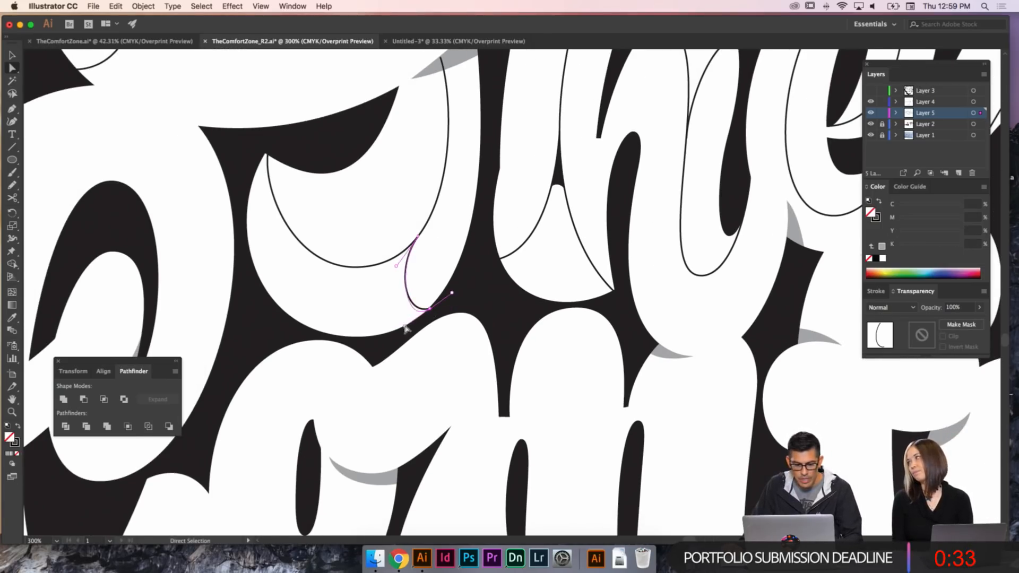
left_click(441, 285, "super")
- Refine the joint where the two inlines split at the base of the h's stem, using a black fill without stroke
key("p")
key("a")
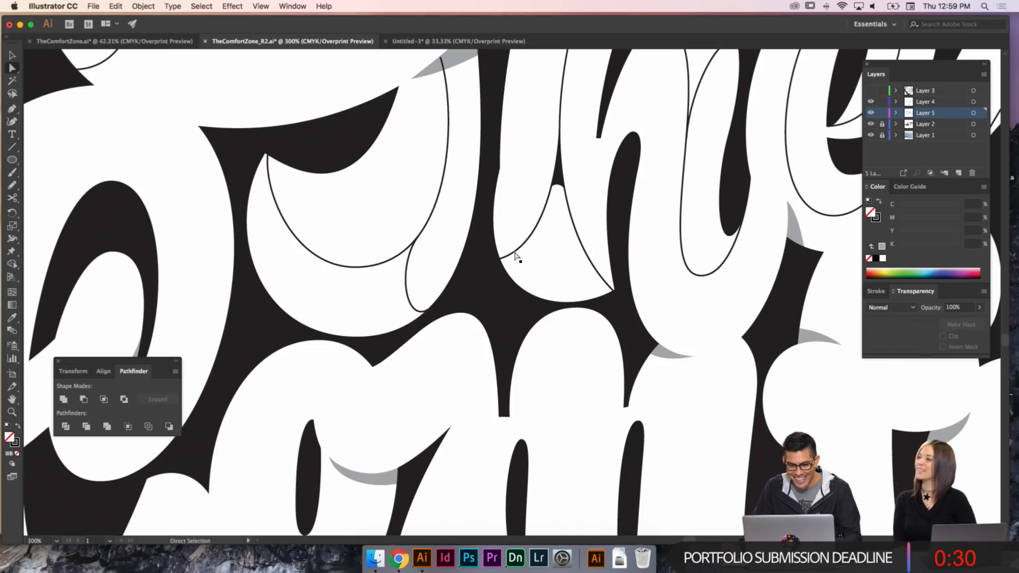
left_click(514, 255)
left_click_drag(539, 267, 545, 290)
left_click(562, 287, "super")
left_click_drag(563, 193, 530, 200)
left_click_drag(587, 243, 476, 134)
left_click_drag(459, 317, 503, 295)
left_click(494, 325, "super")
left_click(502, 313)
left_click(487, 321)
- Draw a small closed wedge with the Pen tool at the lower left edge of the h's stem
key("super+minus")
key("super+minus")
key("super+minus")
key("super+minus")
key("super+minus")
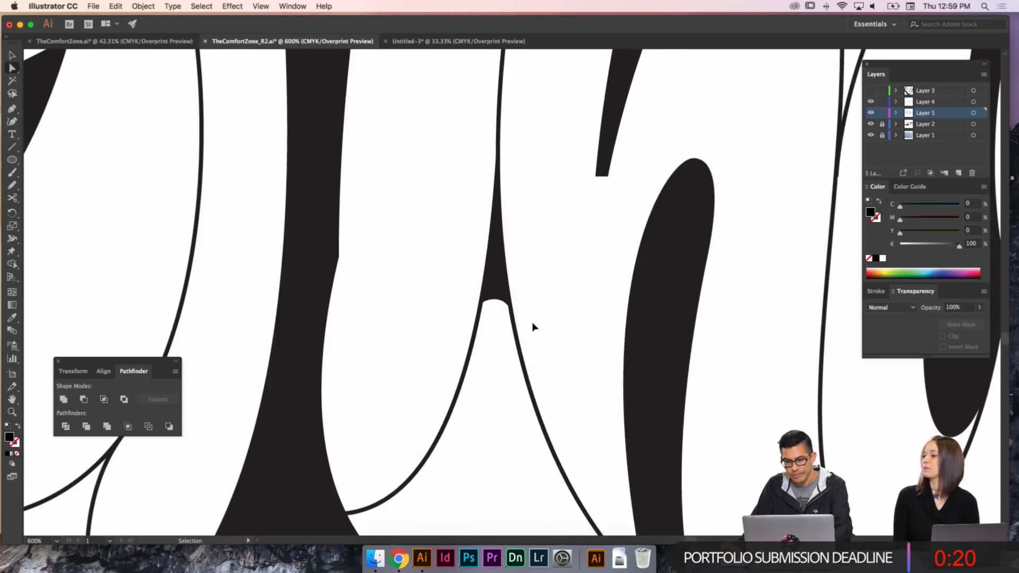
key("p")
scroll(506, 271, "right", 3)
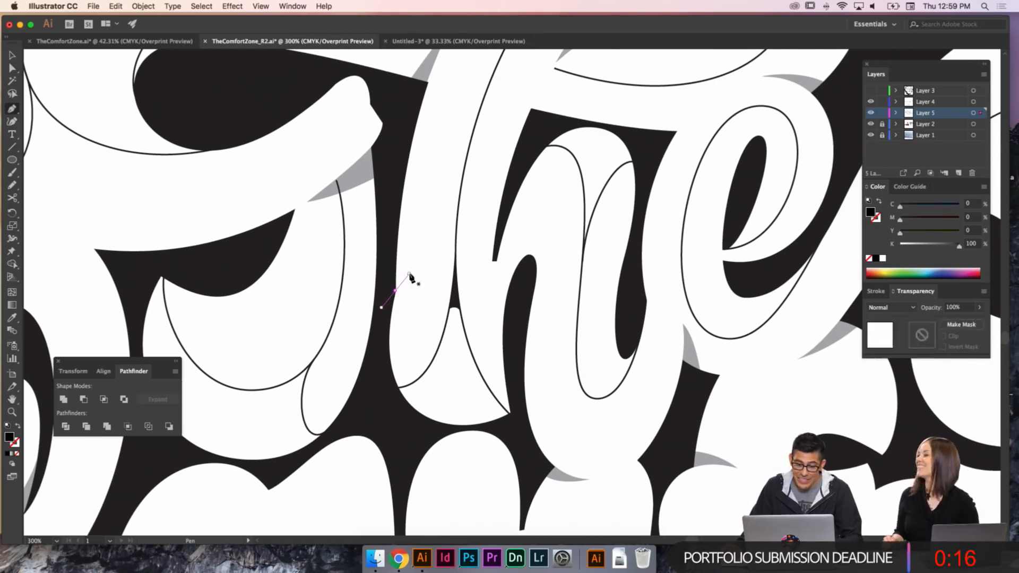
left_click_drag(427, 227, 428, 209)
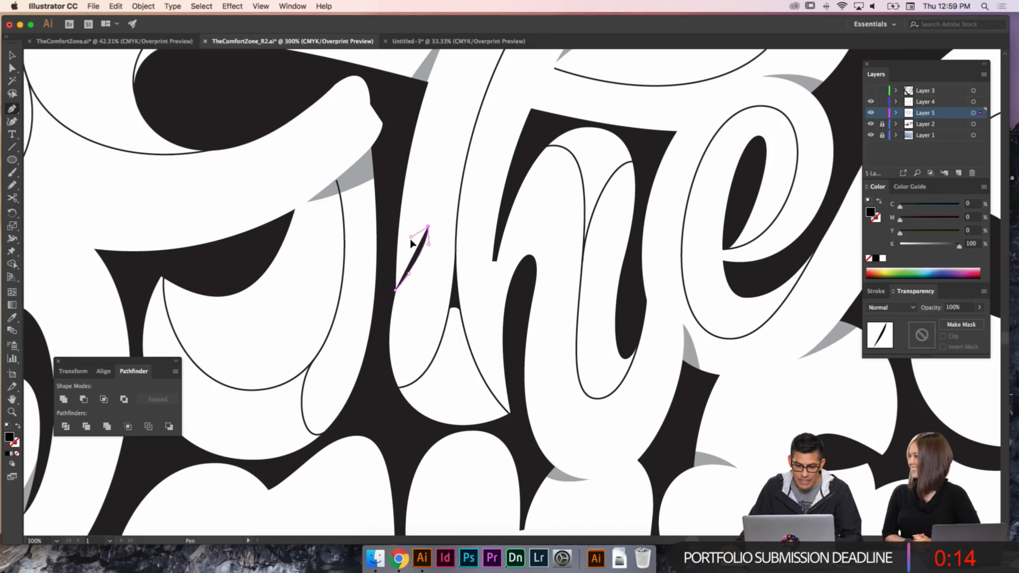
left_click(387, 265)
left_click(396, 291)
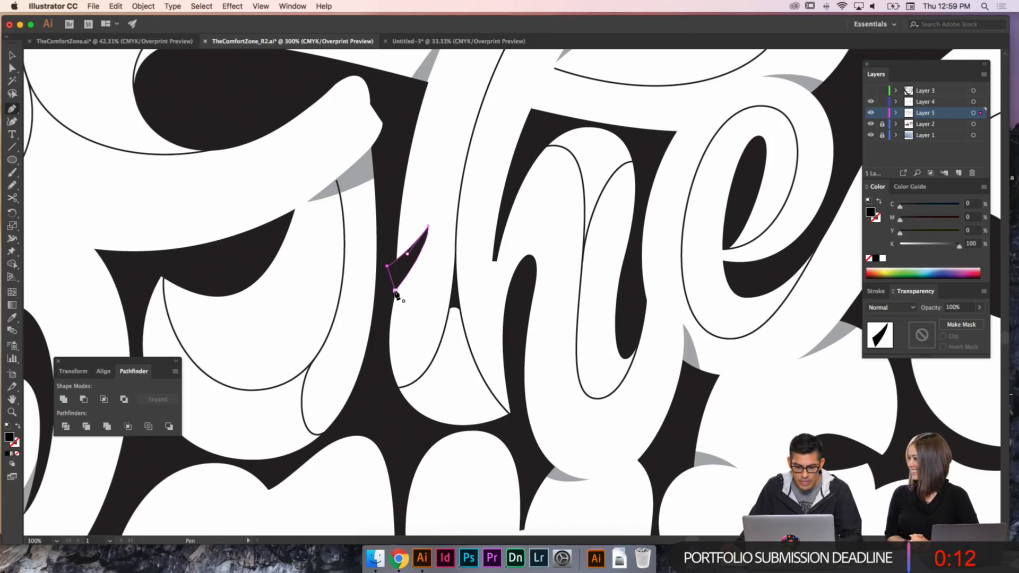
- Apply the existing grey Multiply shadow style to the stem wedge, pulling its lower anchor down and adjusting the tip's handle
key("i")
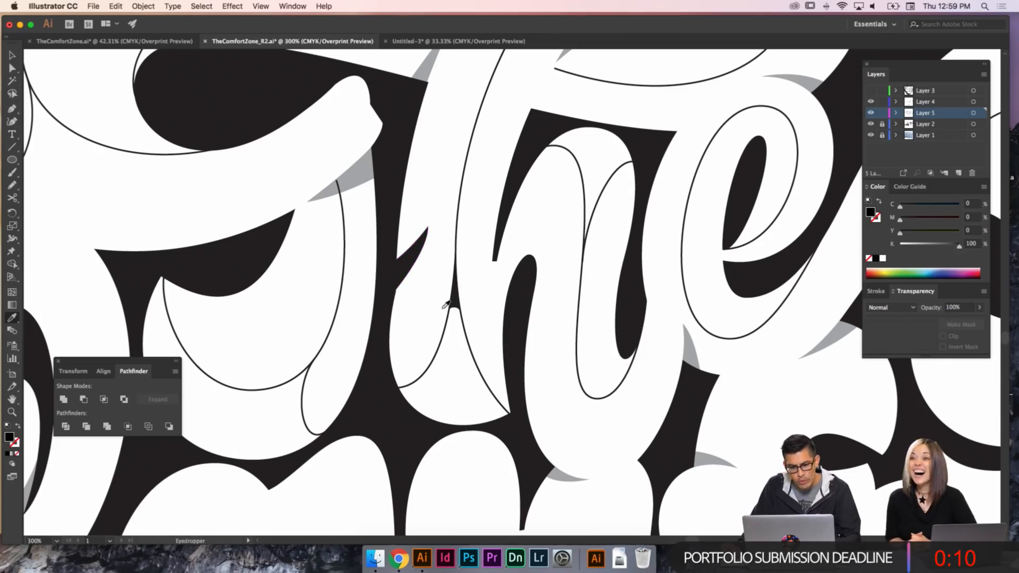
key("a")
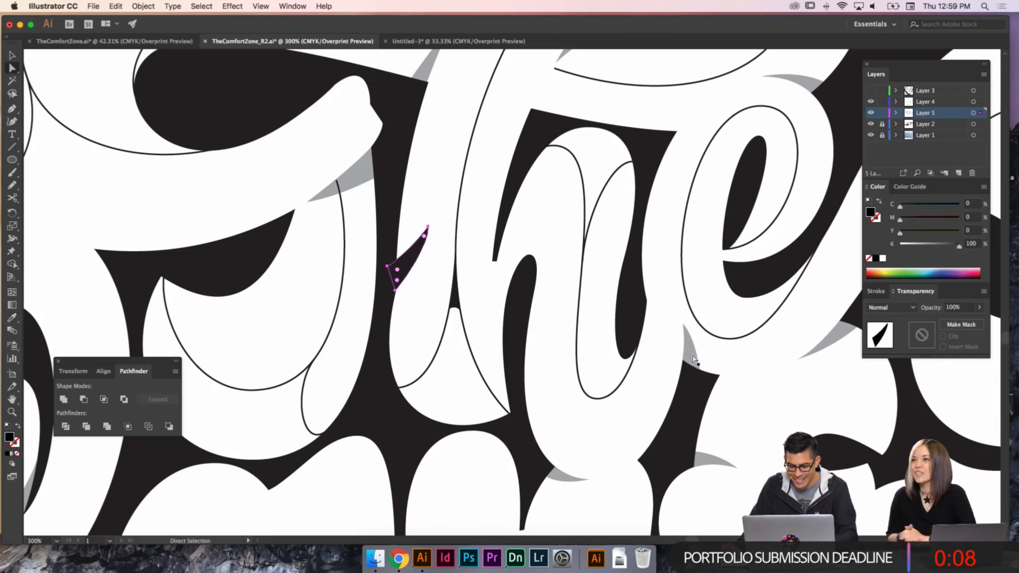
key("i")
left_click(693, 356)
key("super+shift+a")
key("a")
left_click(389, 264)
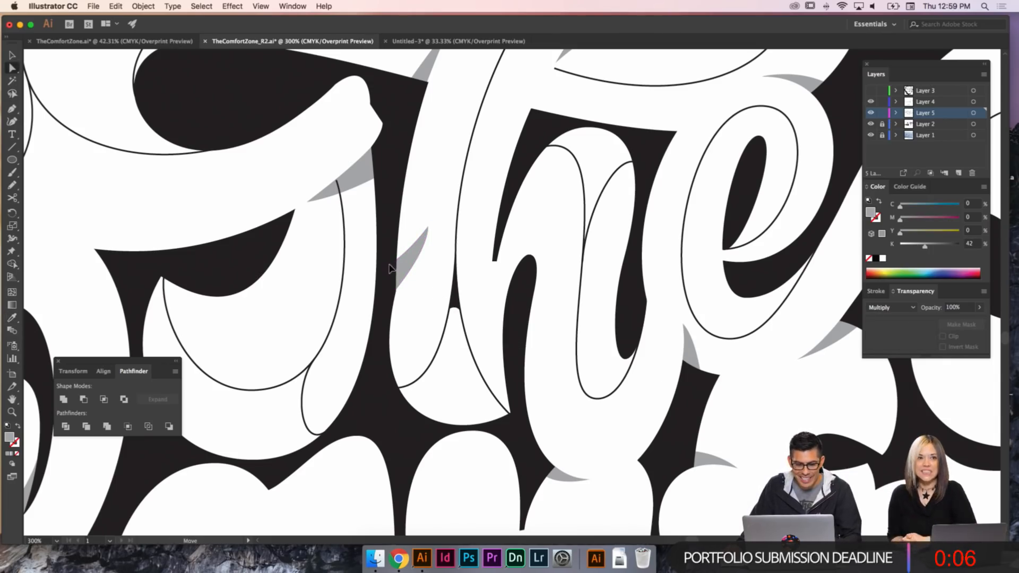
left_click_drag(389, 265, 388, 295)
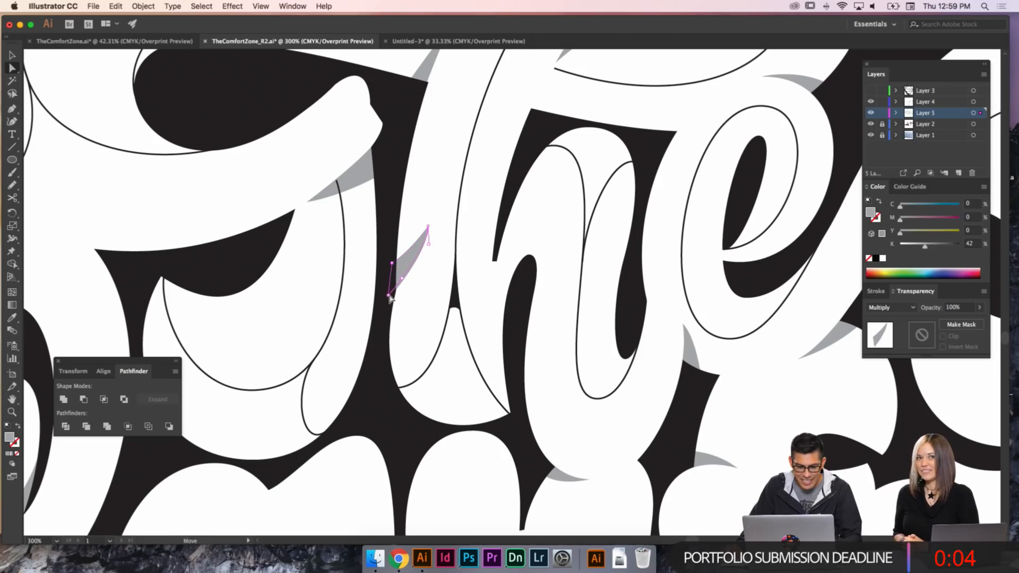
left_click_drag(428, 245, 420, 256)
key("super+shift+a")
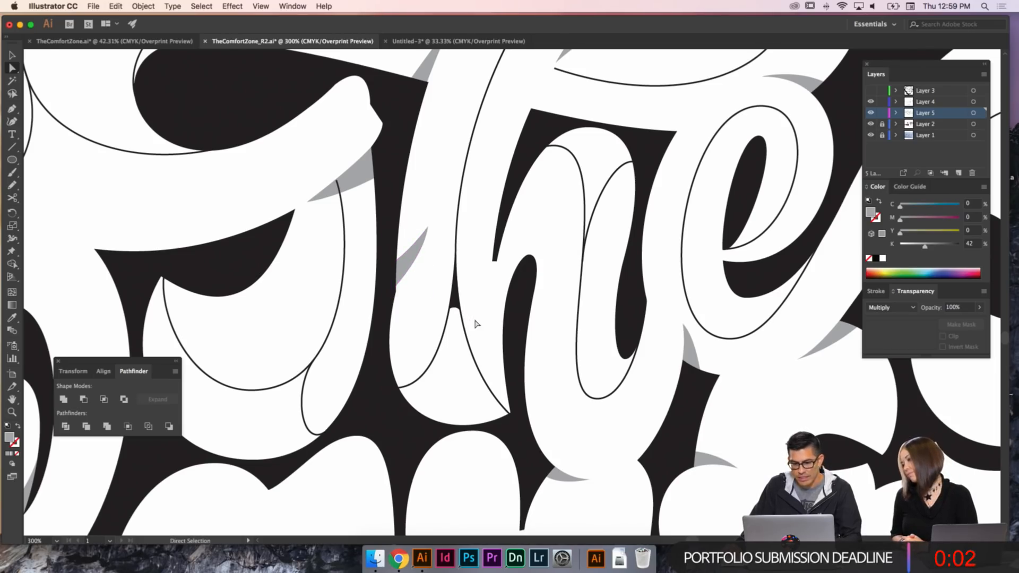
- Delete the grey shadow wedge from the left edge of the h's stem
key("v")
left_click(412, 257)
key("Delete")
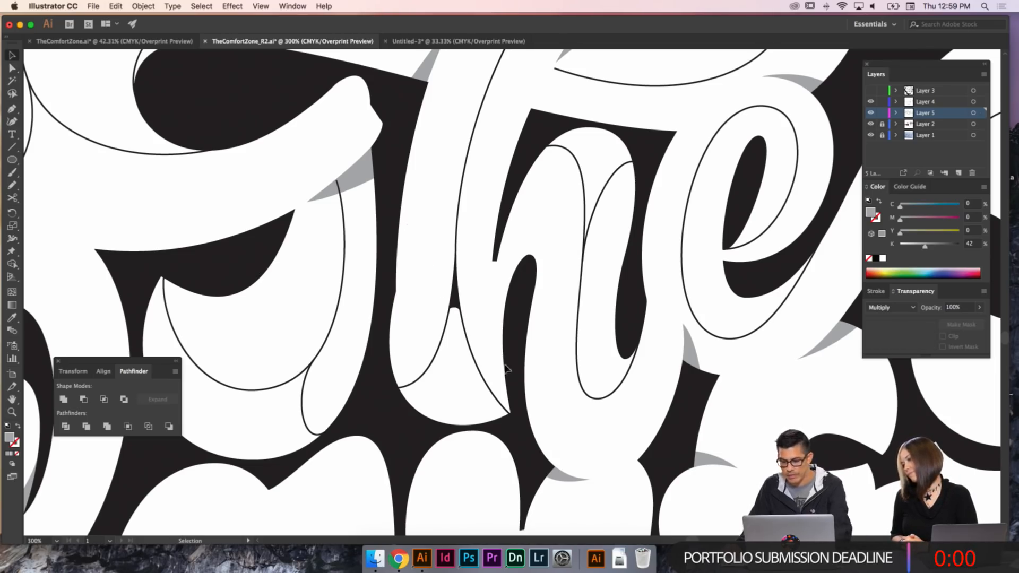
key("super+1")
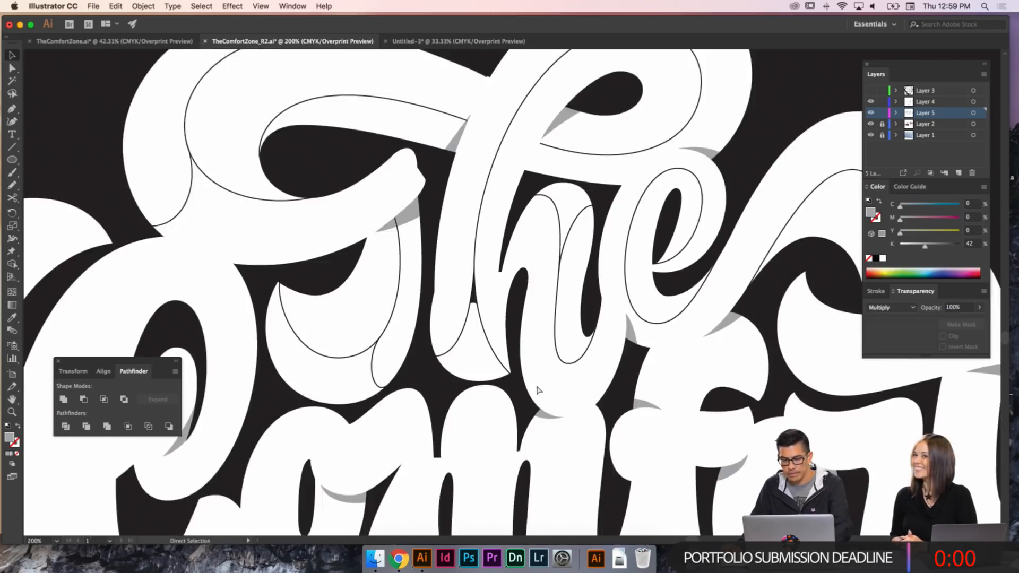
left_click_drag(580, 301, 593, 326)
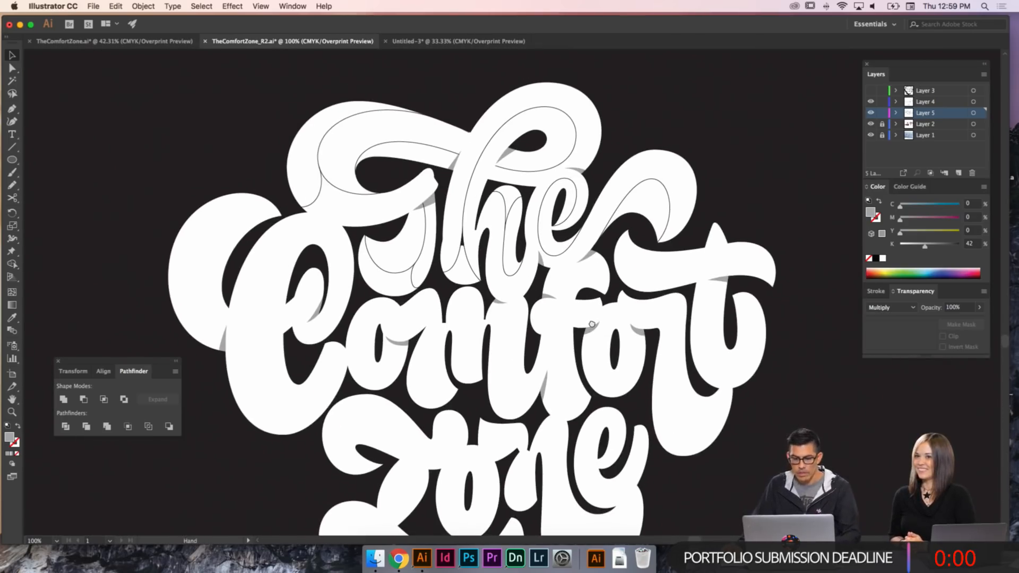
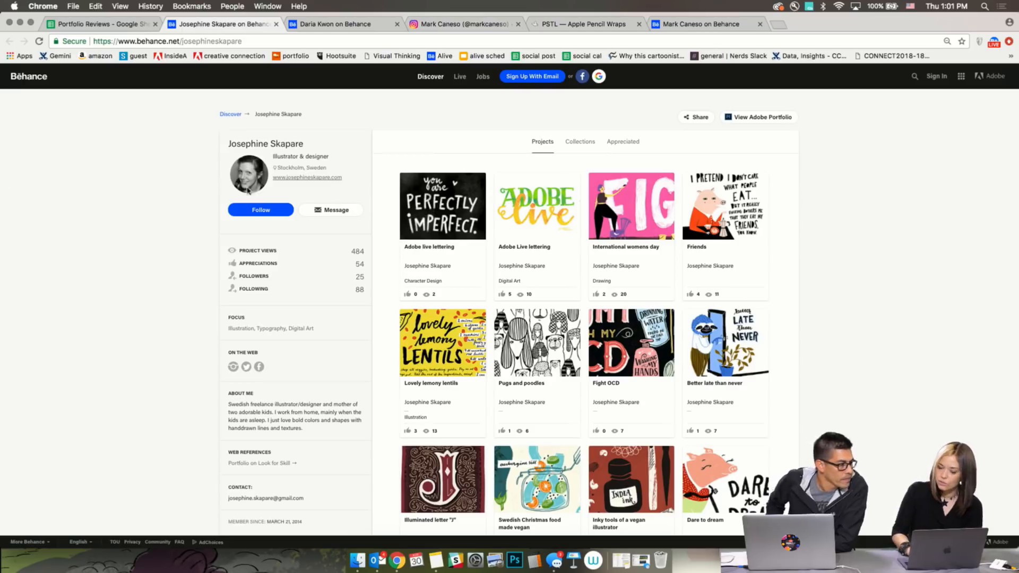
- Switch to Chrome and look through the illustrator's project gallery on the Behance profile
scroll(492, 254, "down", 7)
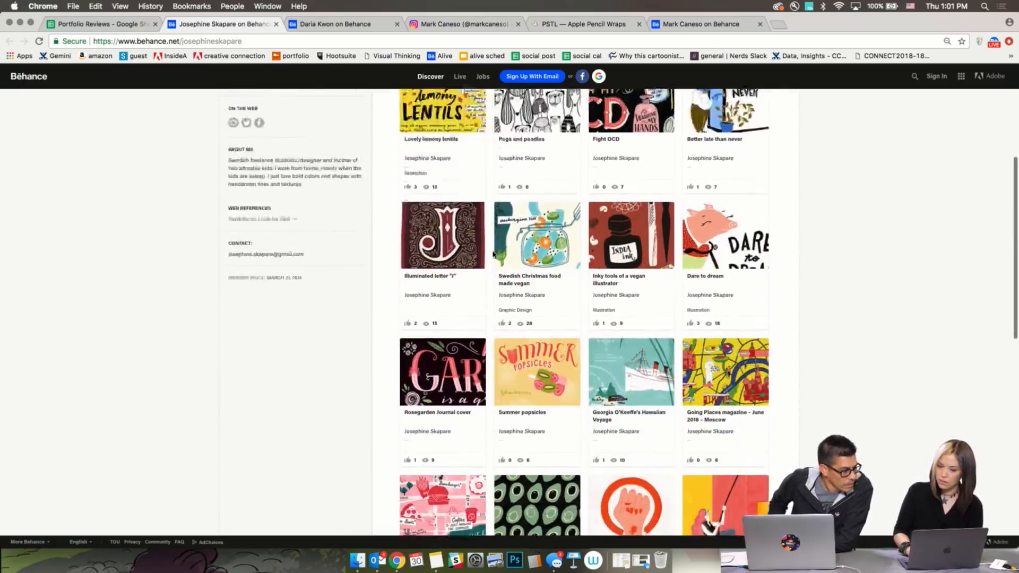
scroll(492, 254, "down", 5)
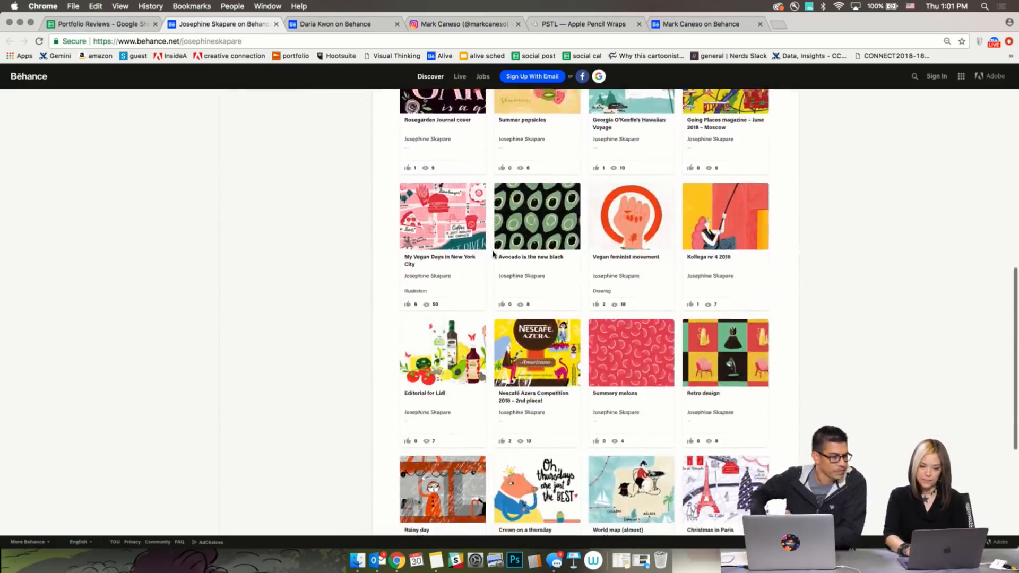
scroll(492, 254, "down", 3)
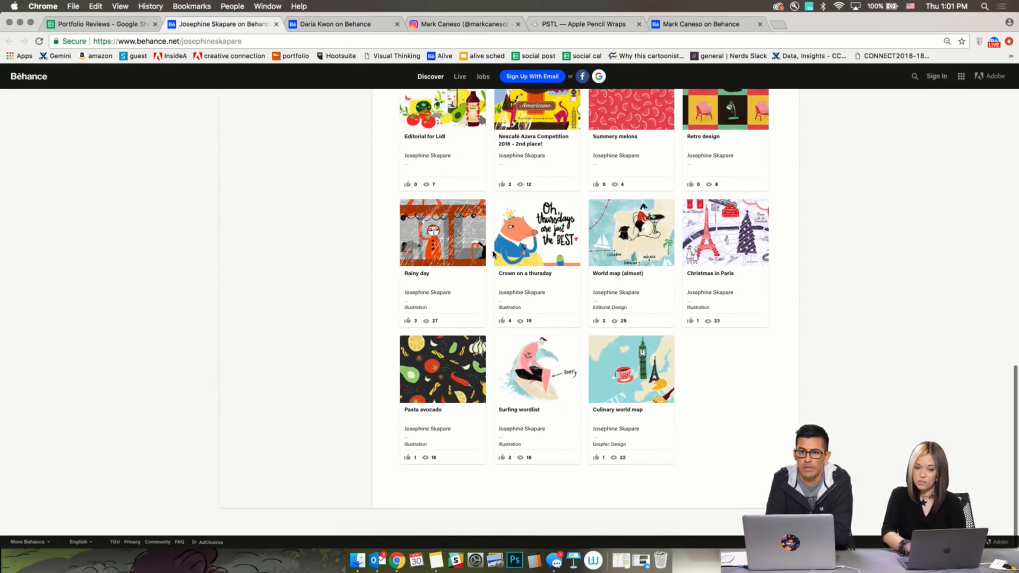
scroll(567, 311, "up", 3)
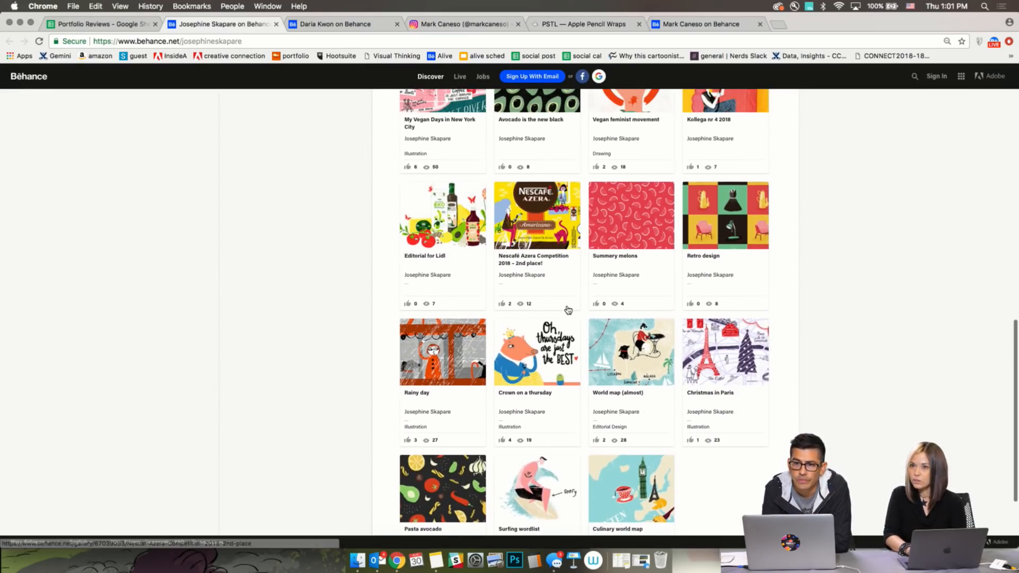
scroll(568, 310, "up", 5)
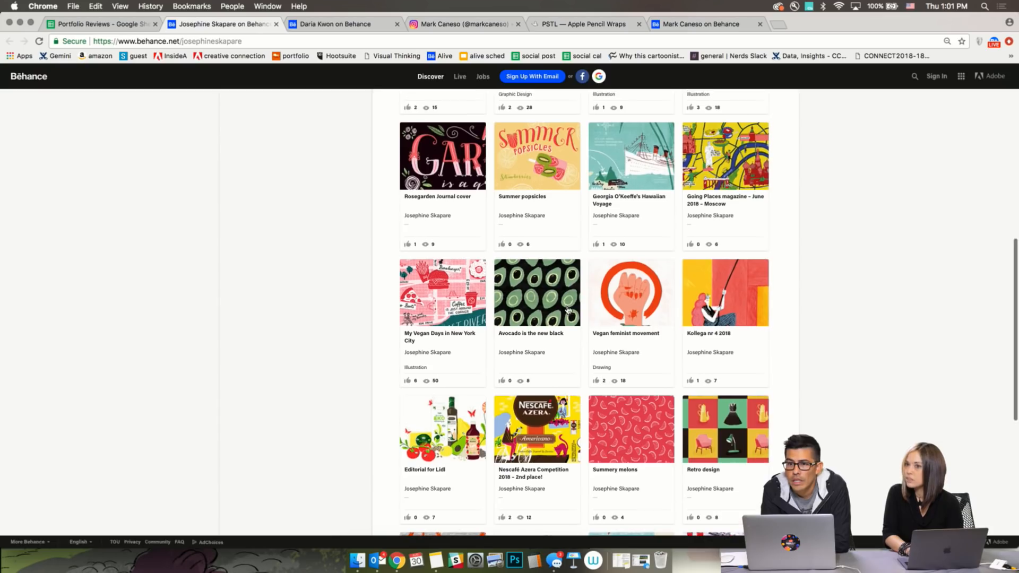
scroll(567, 310, "up", 2)
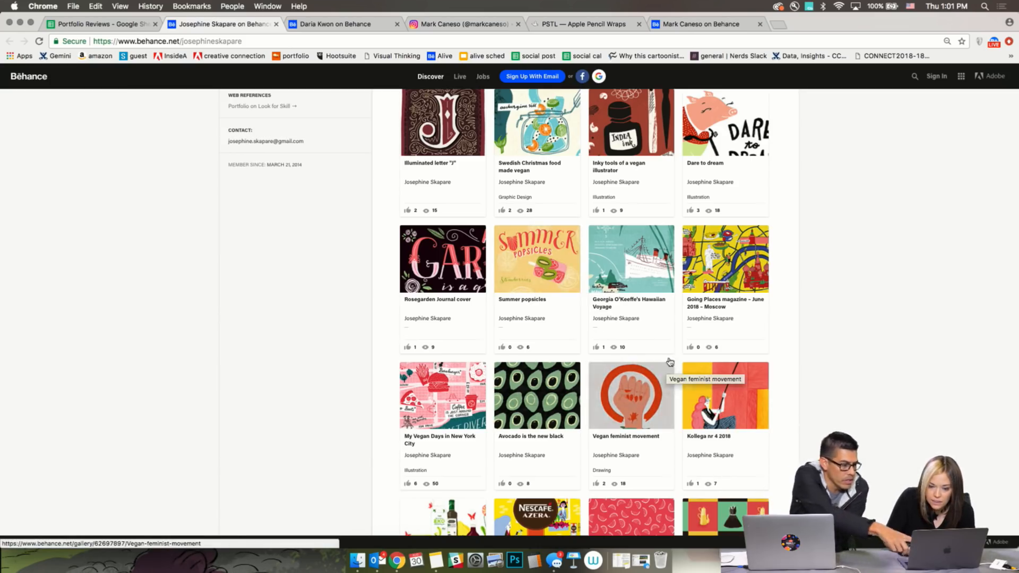
- Open the "Going Places magazine – June 2018 – Moscow" project, enlarge the page to examine the illustrated map, and close it
left_click(726, 281)
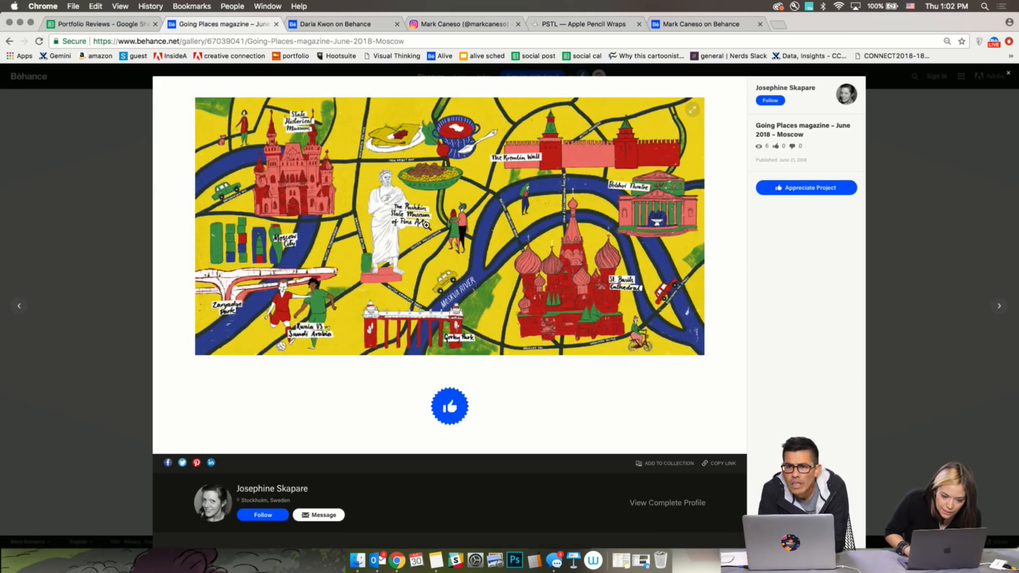
key("super+equal")
key("super+equal")
key("super+equal")
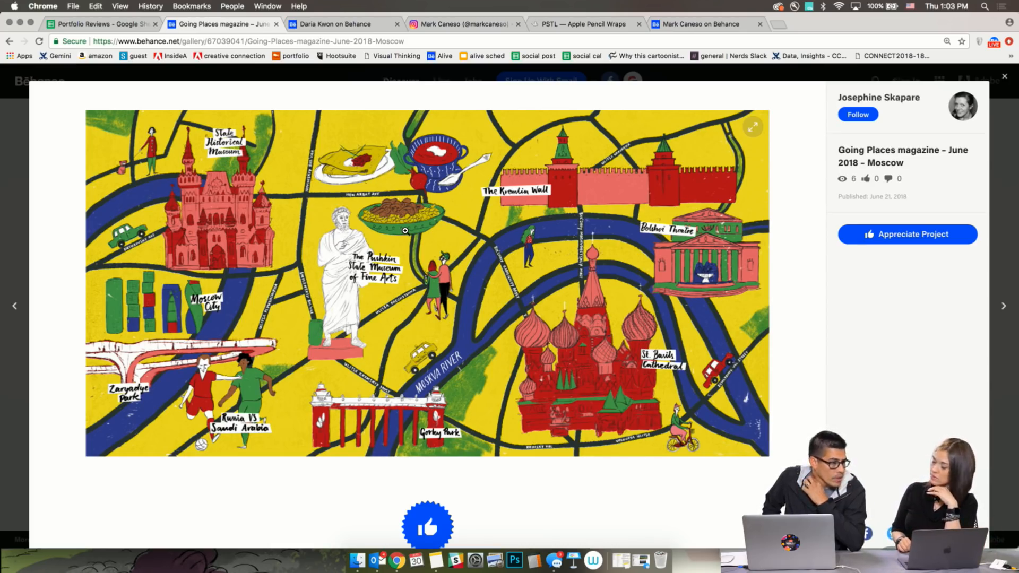
left_click(20, 176)
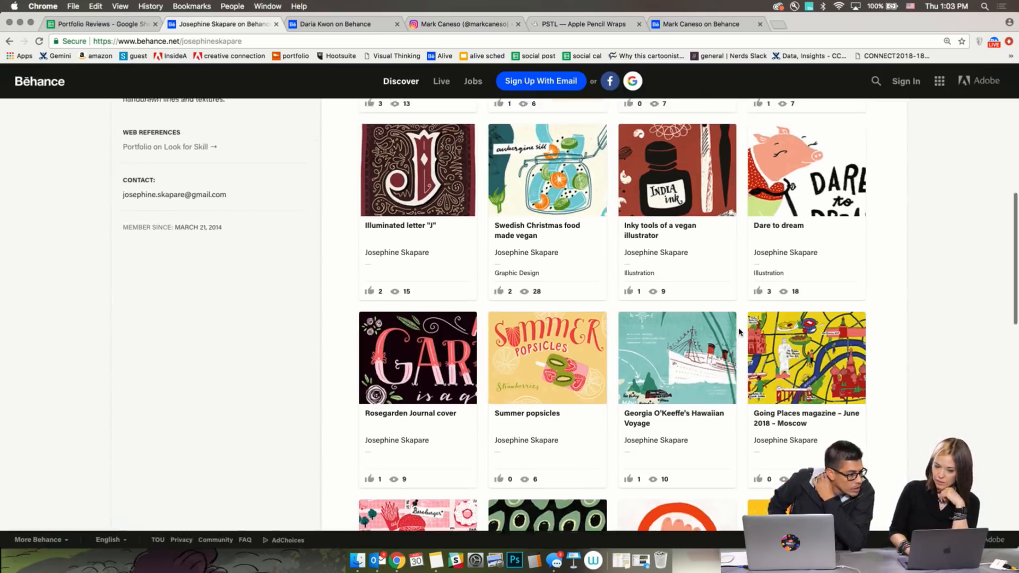
- Open the "Friends" project, examine the pig illustration and its hand lettering, and return to the profile
scroll(739, 332, "up", 5)
scroll(739, 331, "up", 5)
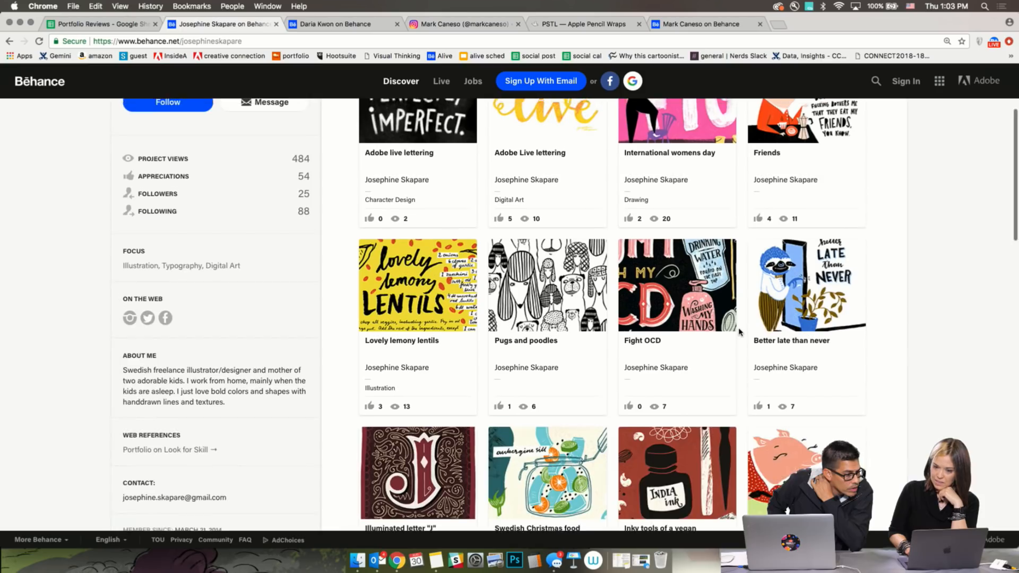
scroll(740, 331, "up", 1)
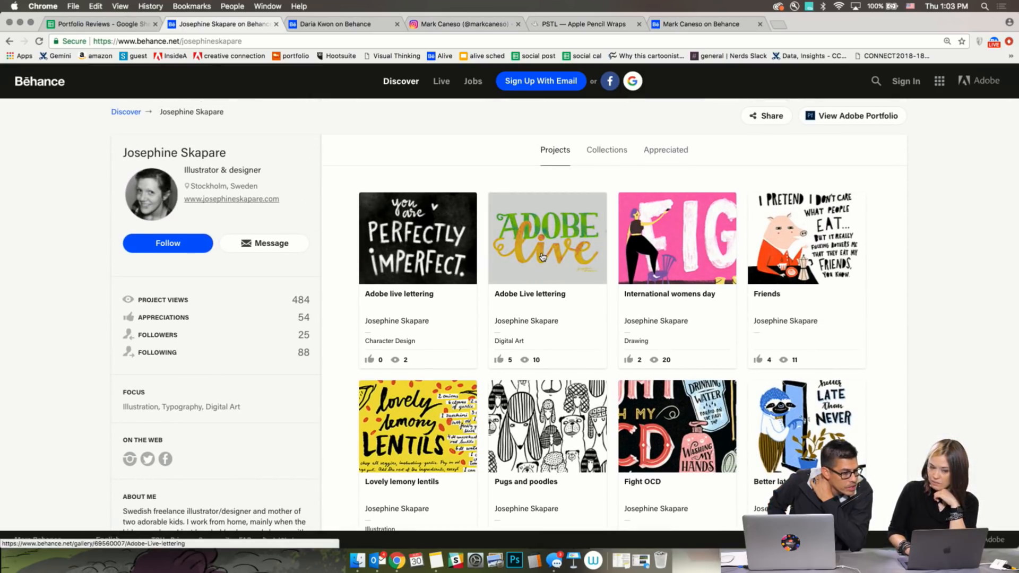
left_click(816, 234)
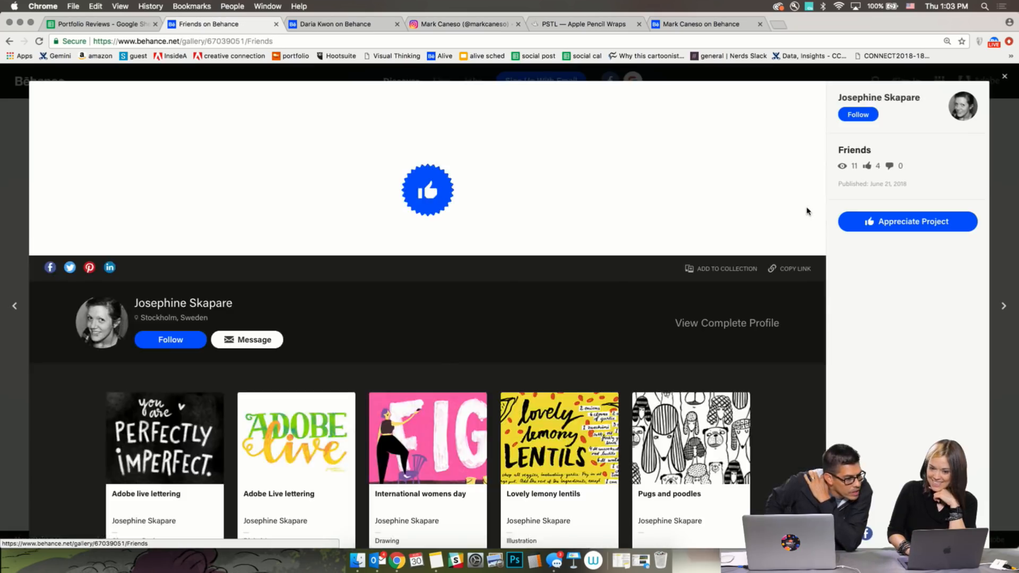
scroll(801, 301, "down", 5)
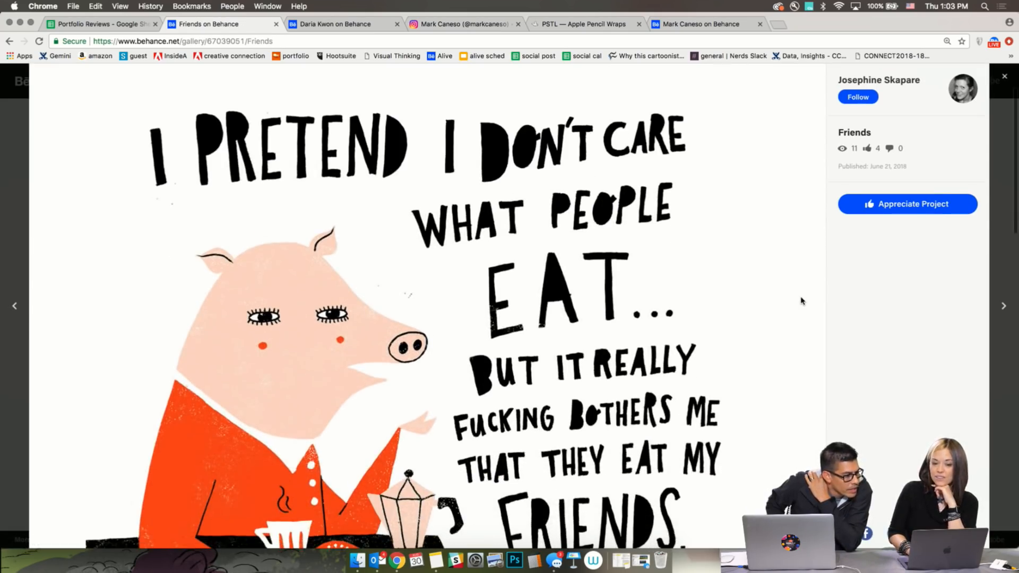
scroll(801, 301, "down", 1)
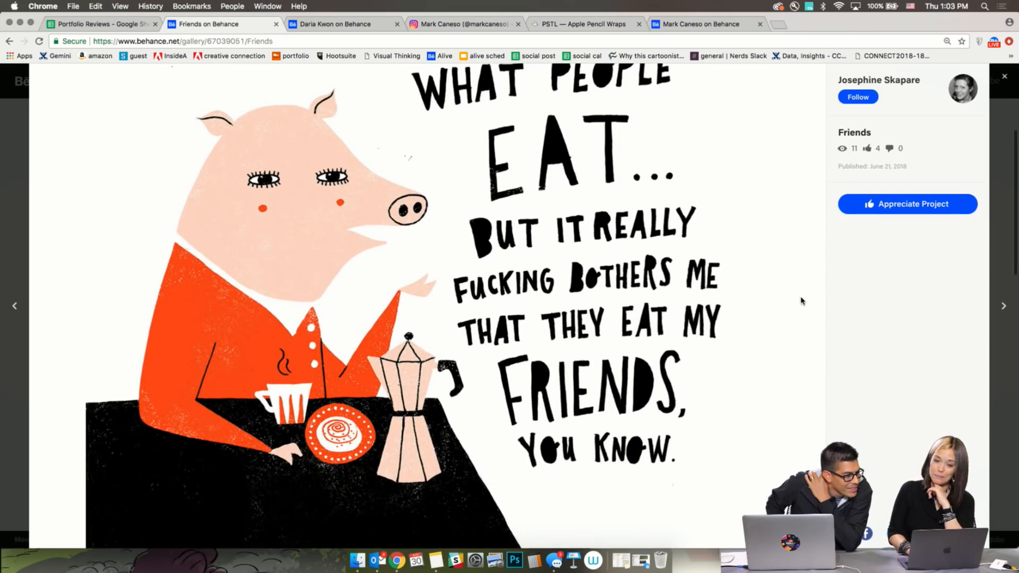
scroll(802, 301, "down", 3)
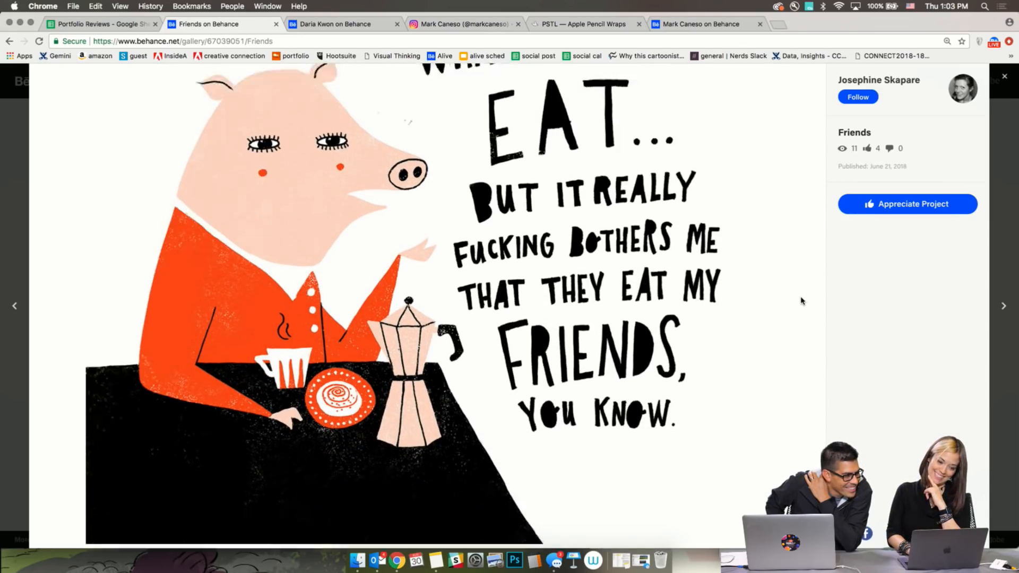
scroll(802, 301, "up", 4)
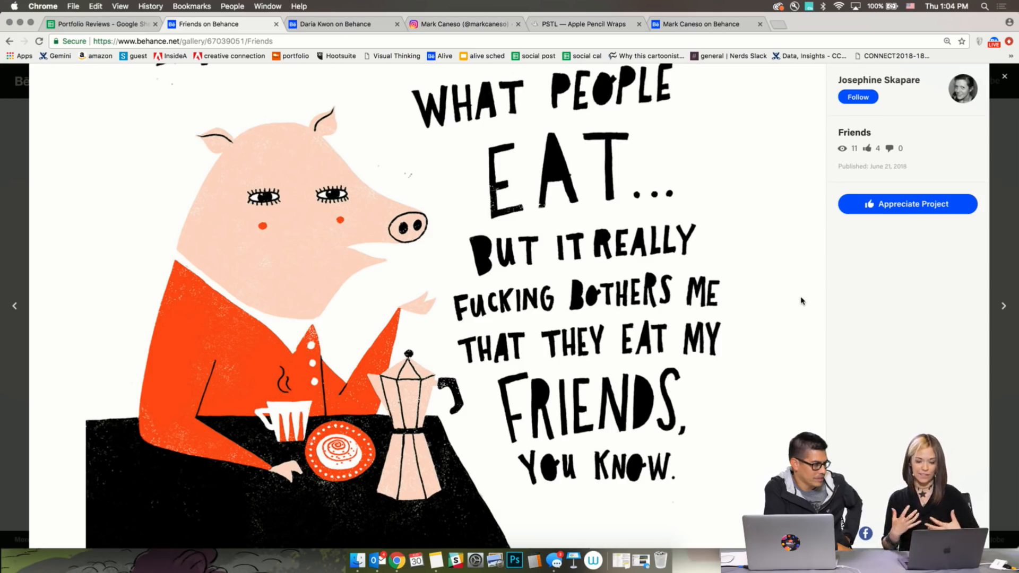
left_click(7, 230)
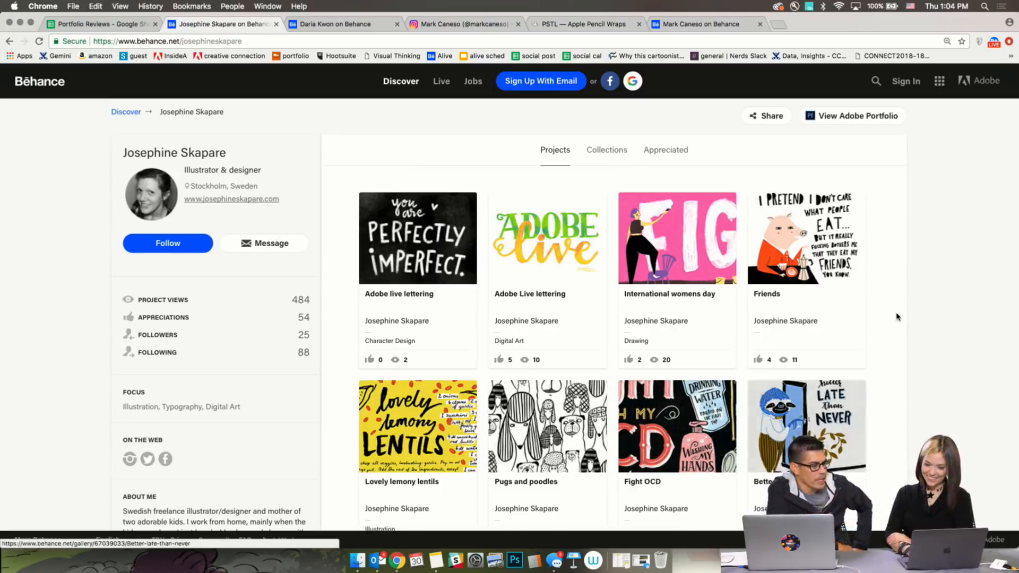
- Open the "Swedish Christmas food made vegan" project and examine the illustration down to its lower edge
scroll(896, 317, "down", 5)
scroll(896, 317, "down", 3)
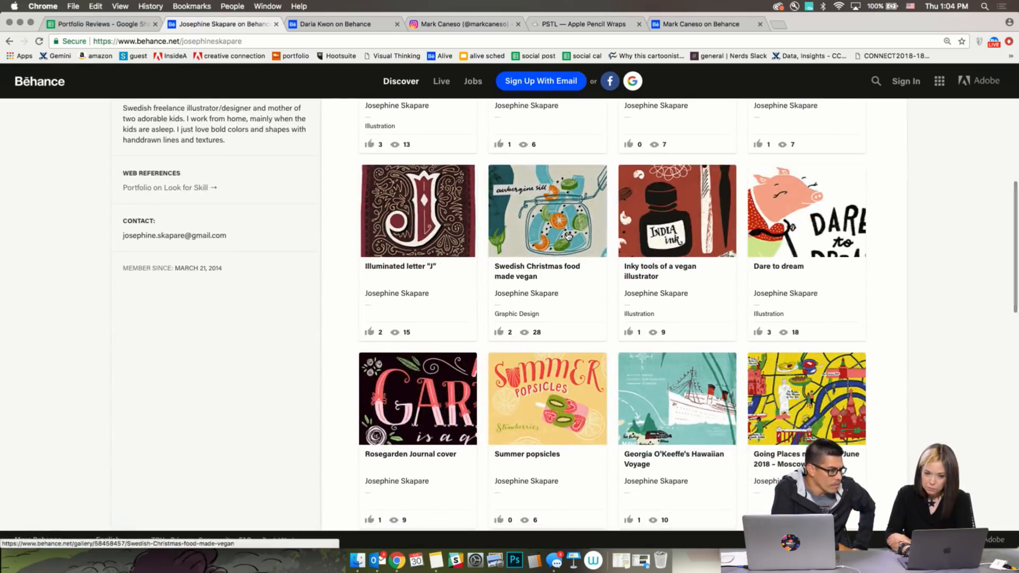
left_click(567, 236)
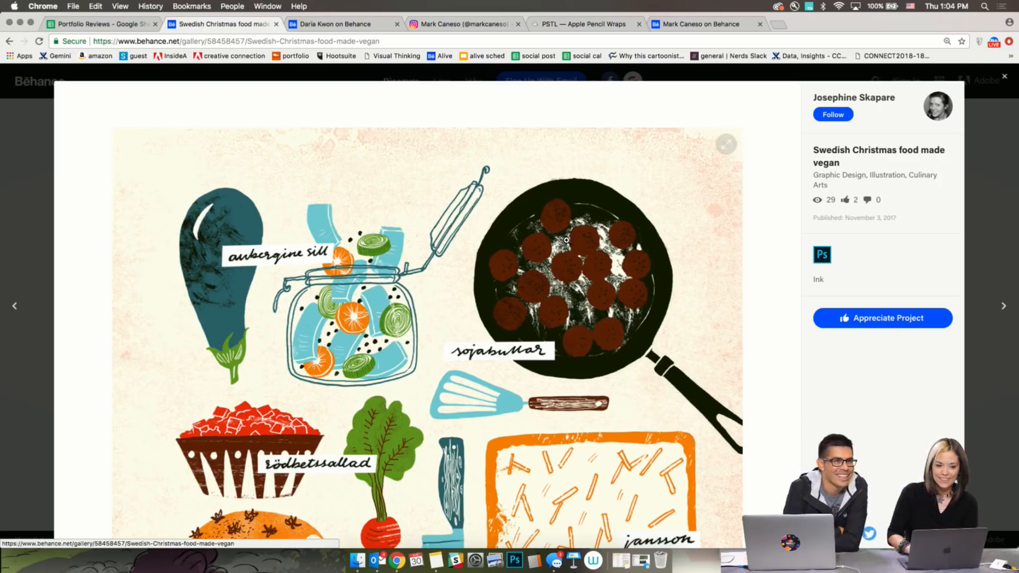
scroll(603, 376, "down", 3)
scroll(603, 375, "down", 1)
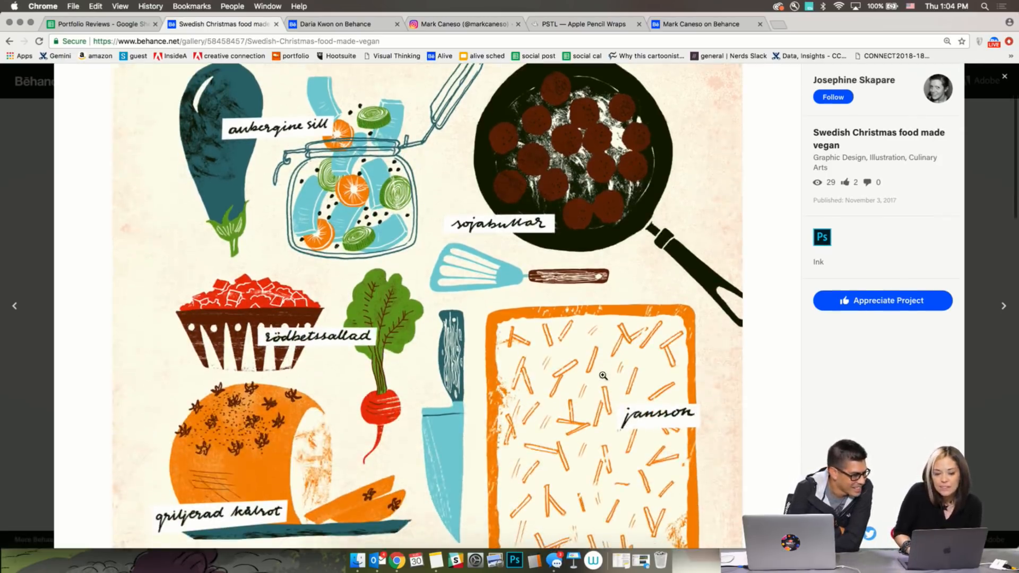
scroll(604, 375, "down", 3)
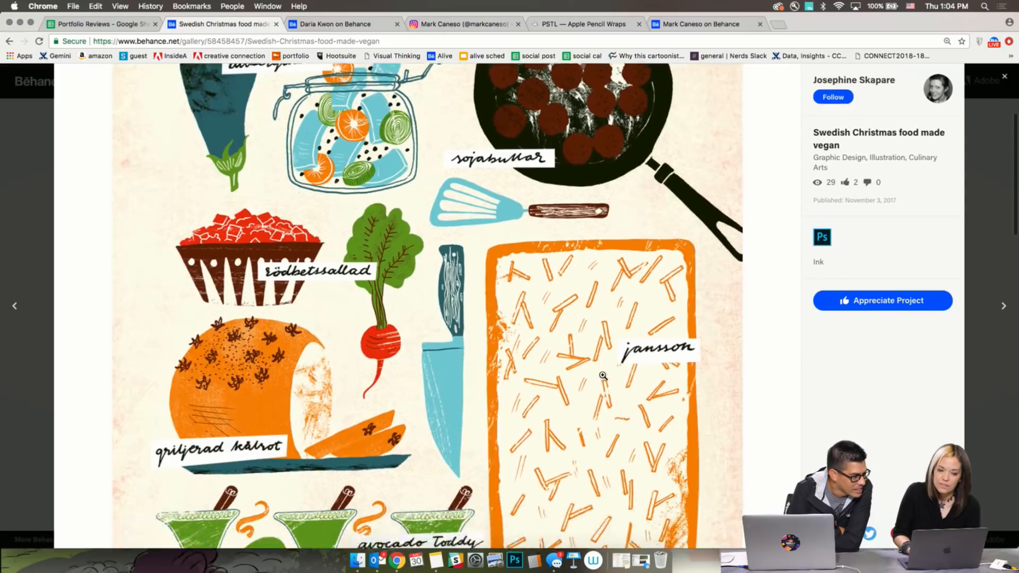
scroll(603, 375, "down", 6)
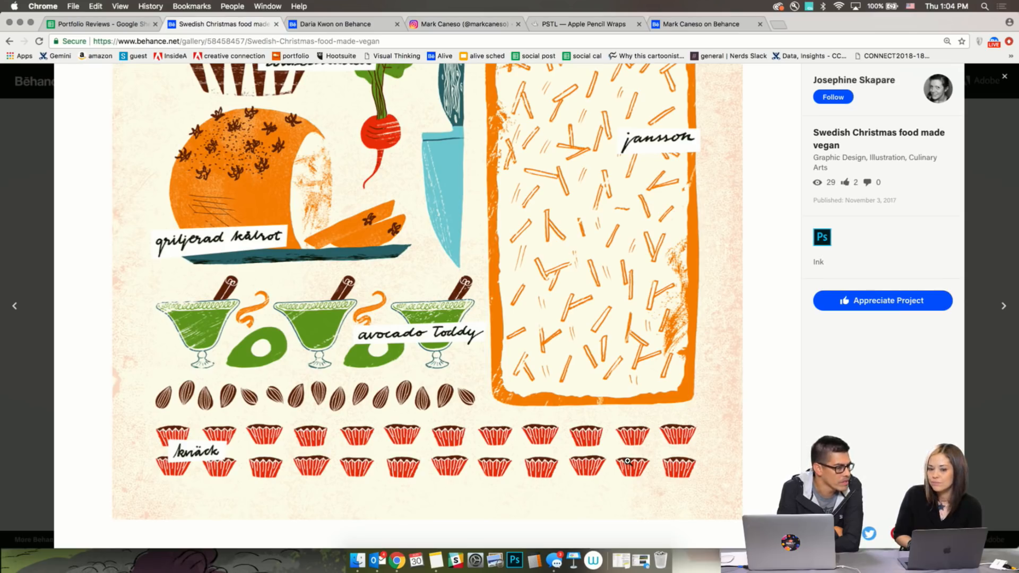
- Close the "Swedish Christmas food made vegan" project and look through the illustrator's remaining project thumbnails down to the end of the gallery
scroll(627, 461, "up", 6)
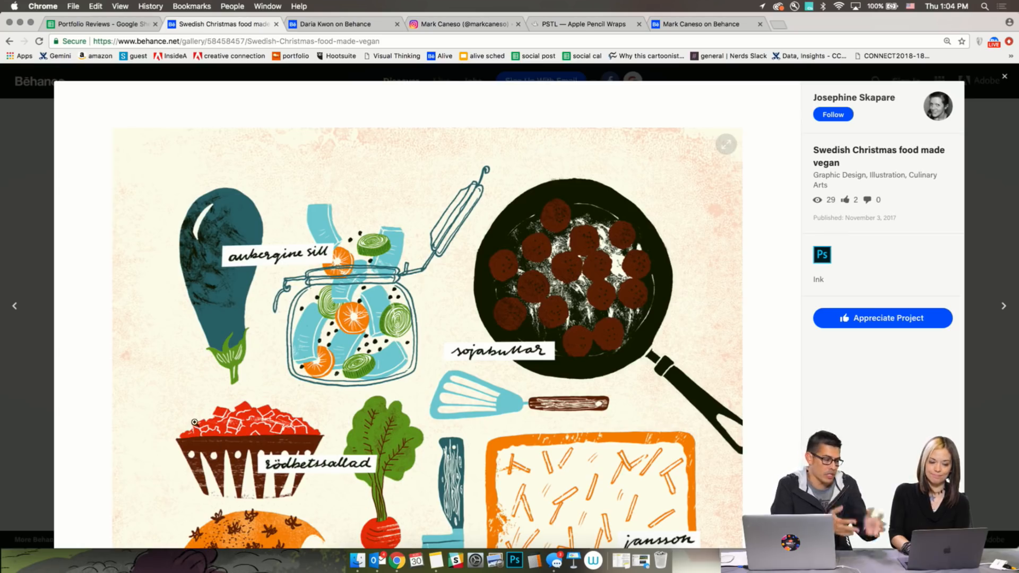
left_click(32, 368)
scroll(514, 345, "down", 5)
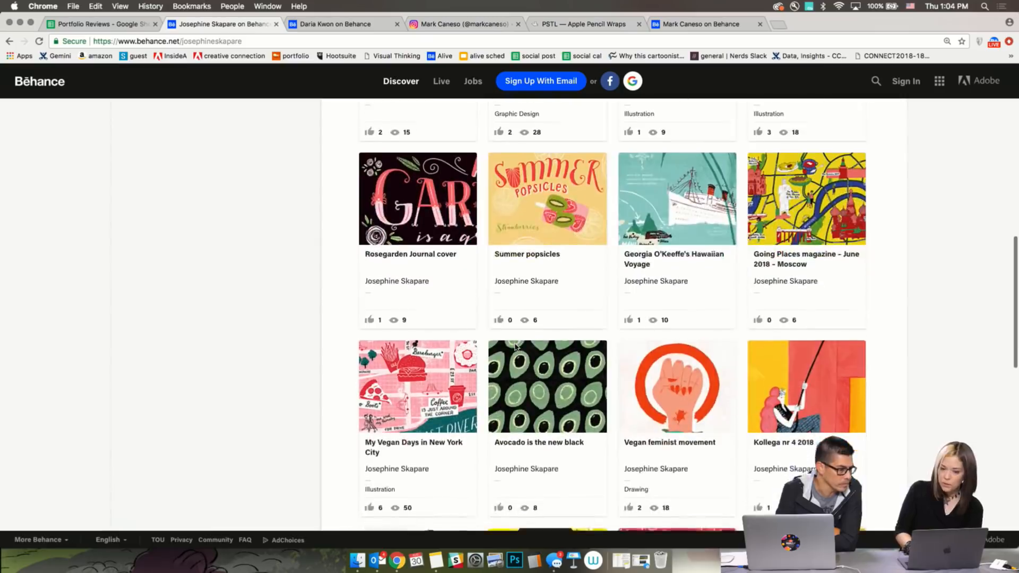
scroll(514, 345, "down", 5)
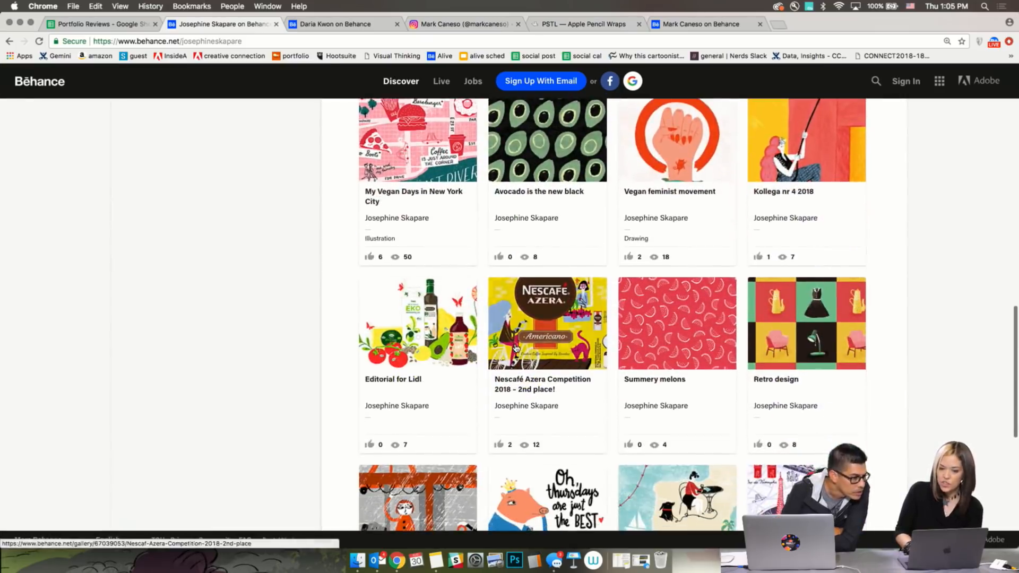
scroll(515, 348, "down", 5)
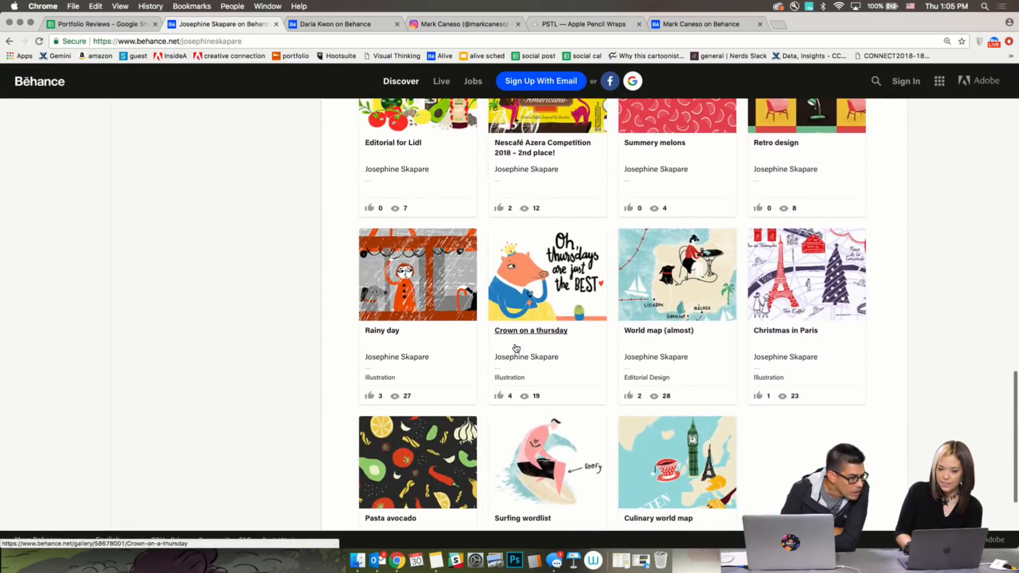
scroll(514, 347, "down", 1)
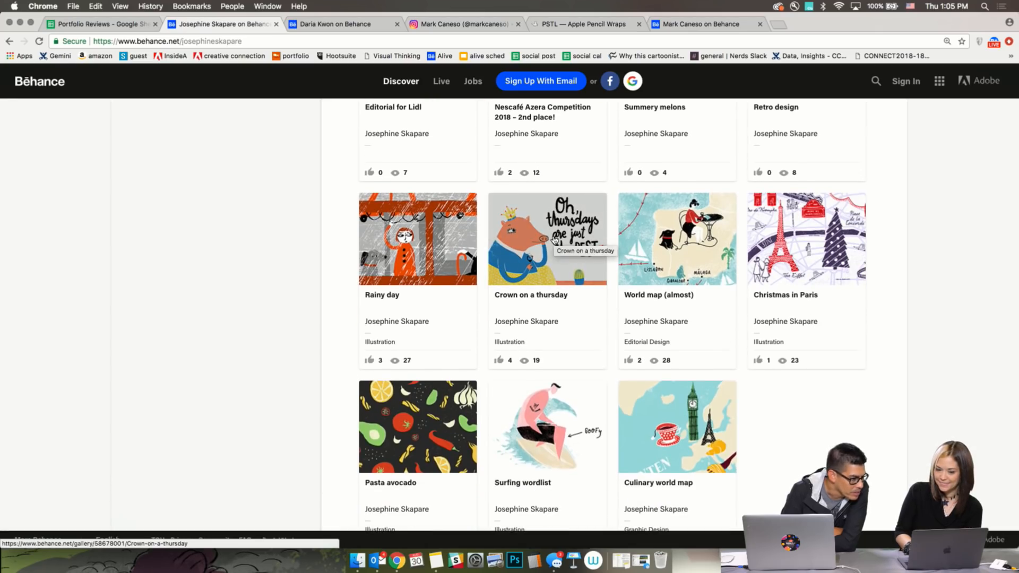
scroll(554, 239, "down", 2)
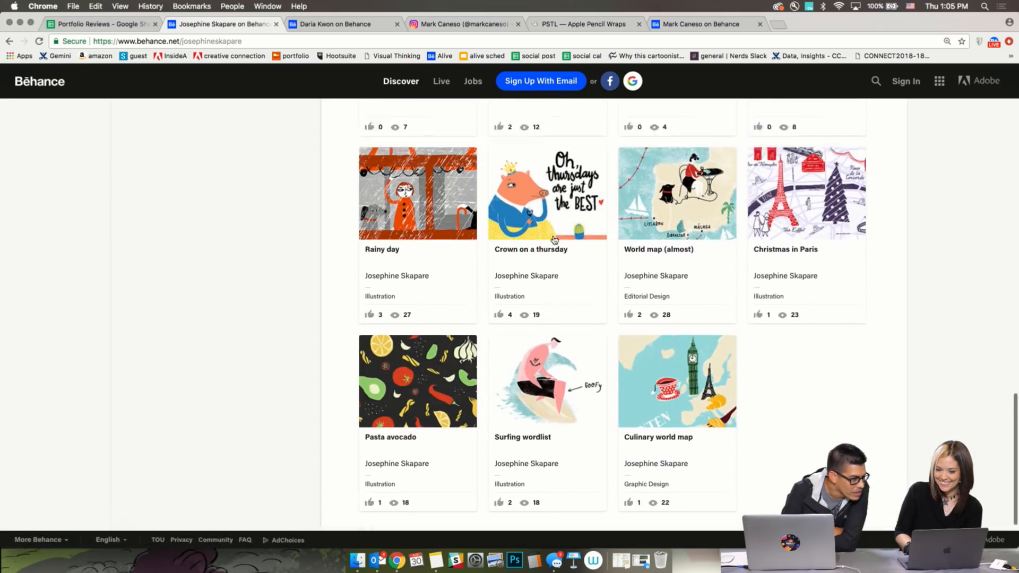
scroll(554, 239, "up", 5)
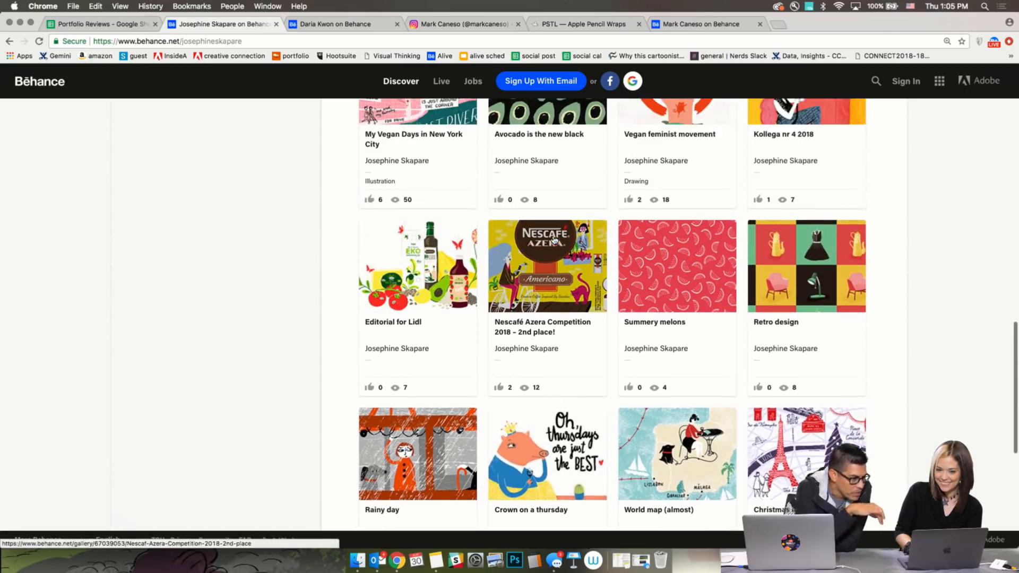
scroll(554, 238, "up", 5)
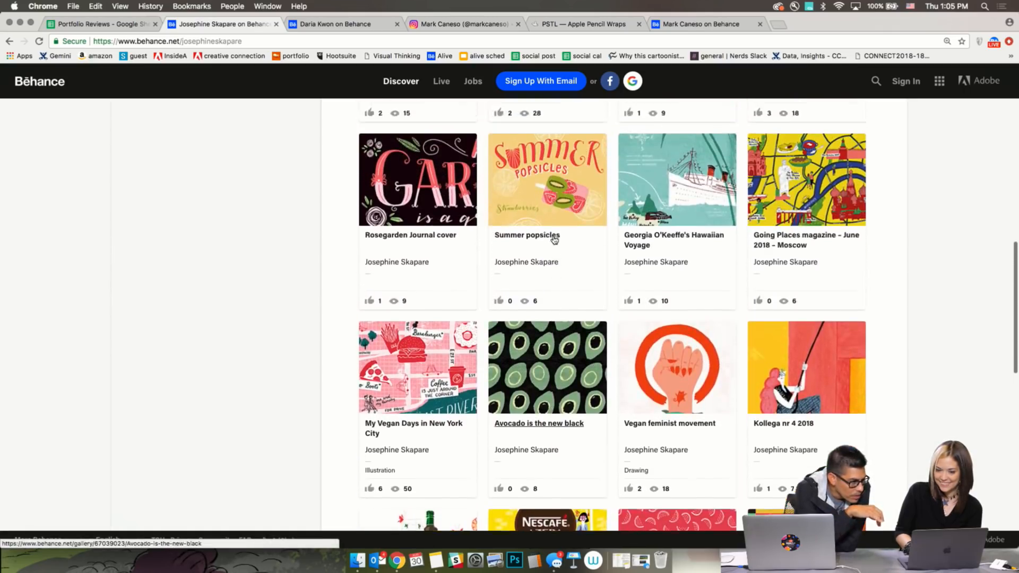
scroll(554, 240, "up", 4)
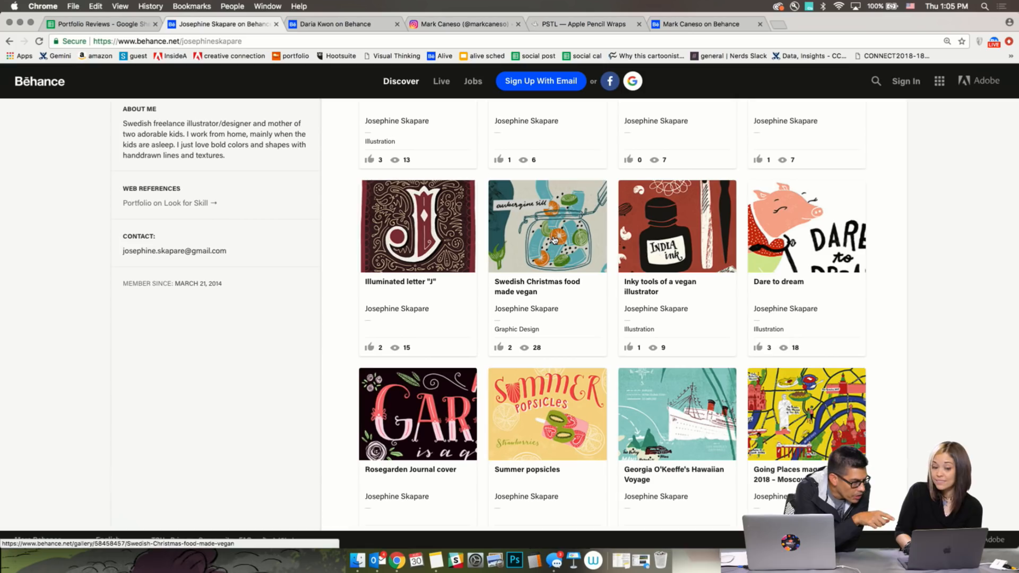
- Open the "Rosegarden Journal cover" project, examine the hand-lettered garden quote from top to bottom, and return to the profile
left_click(427, 415)
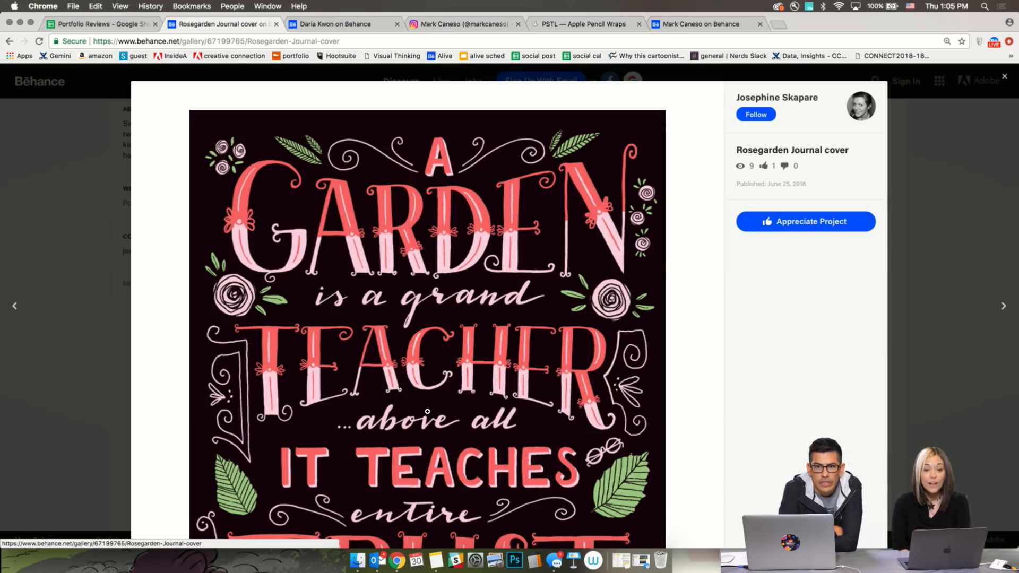
scroll(428, 411, "down", 2)
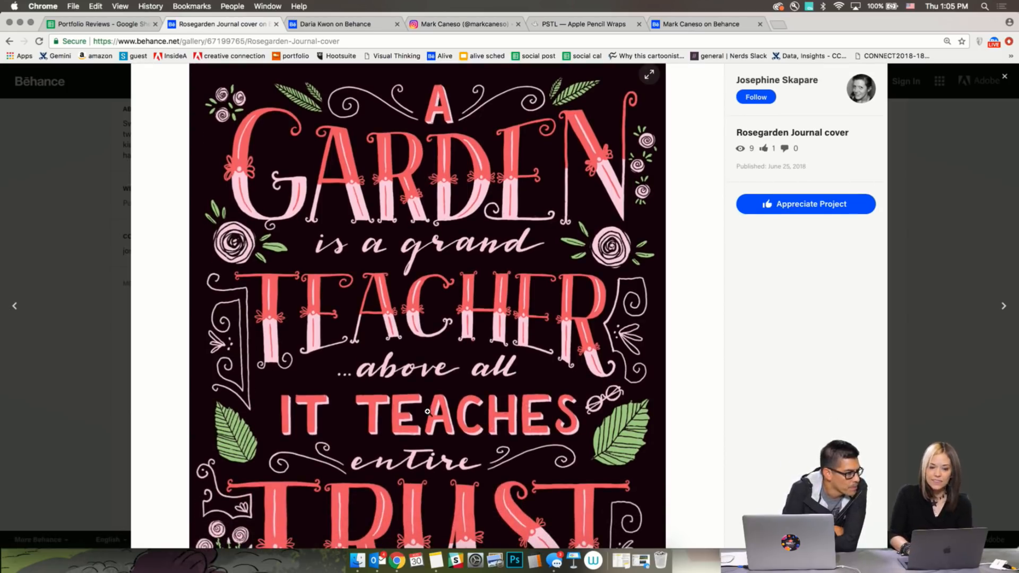
scroll(427, 412, "down", 2)
scroll(428, 411, "down", 5)
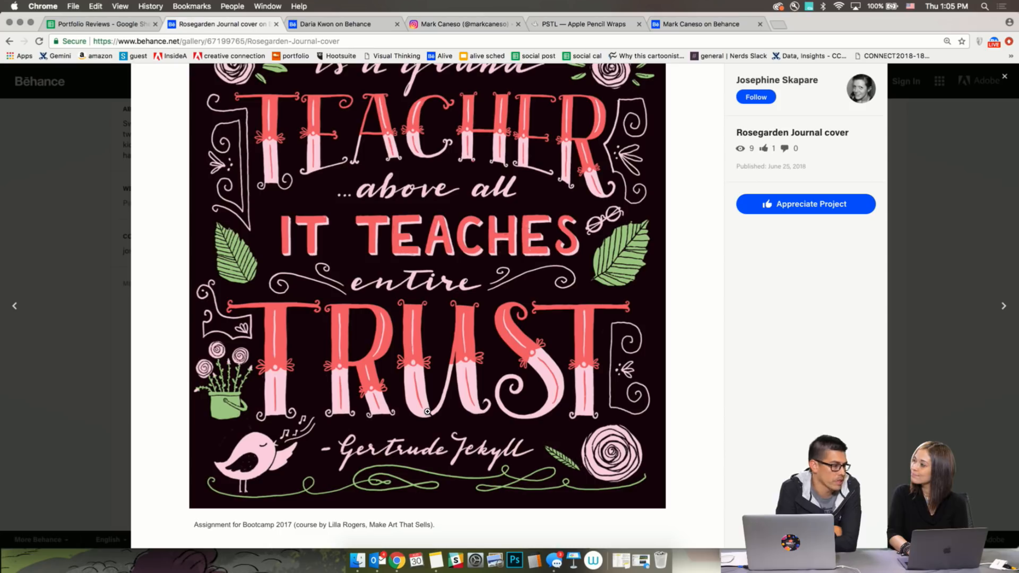
scroll(427, 411, "up", 7)
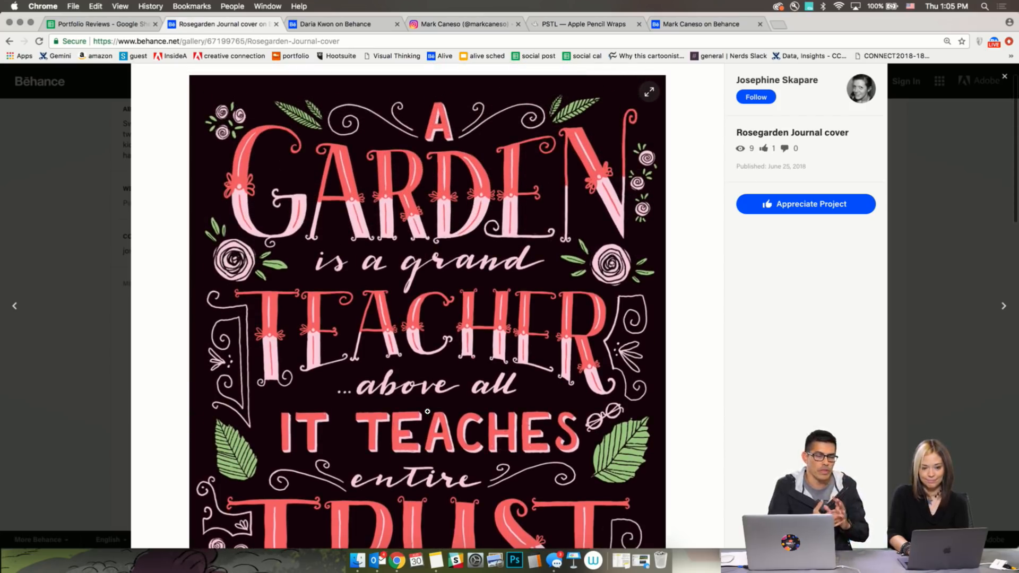
scroll(428, 411, "down", 1)
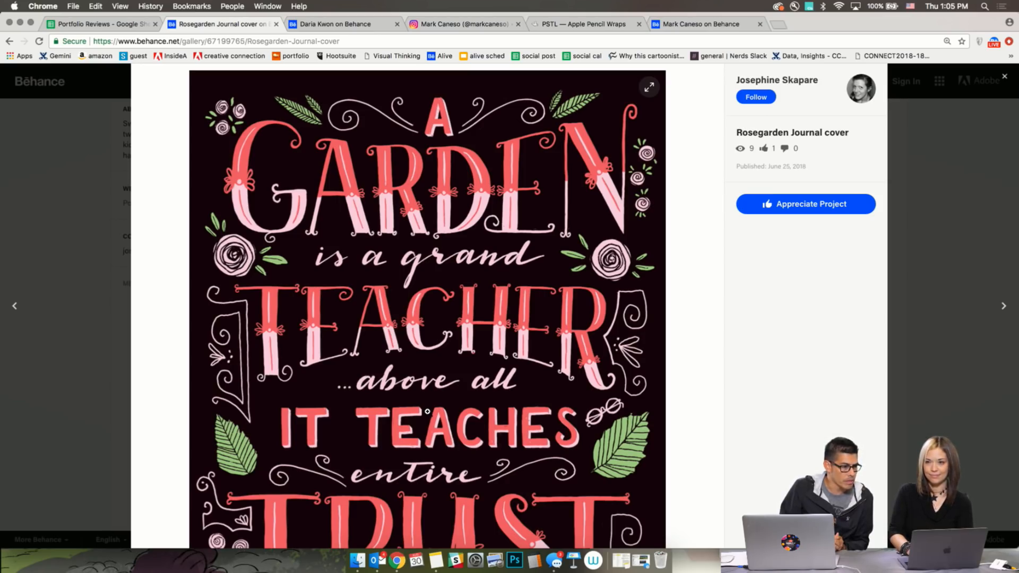
scroll(427, 411, "down", 5)
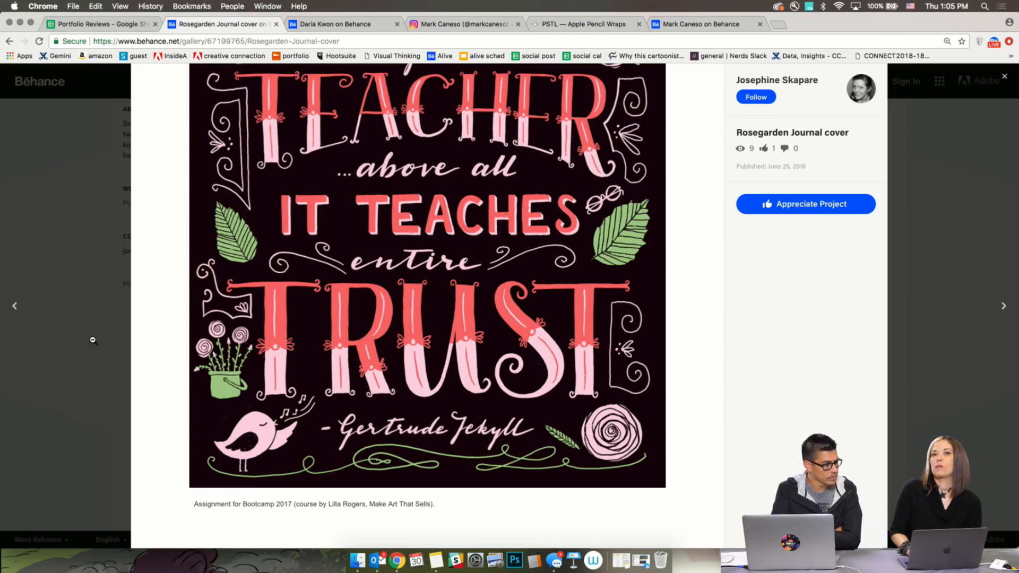
left_click(69, 225)
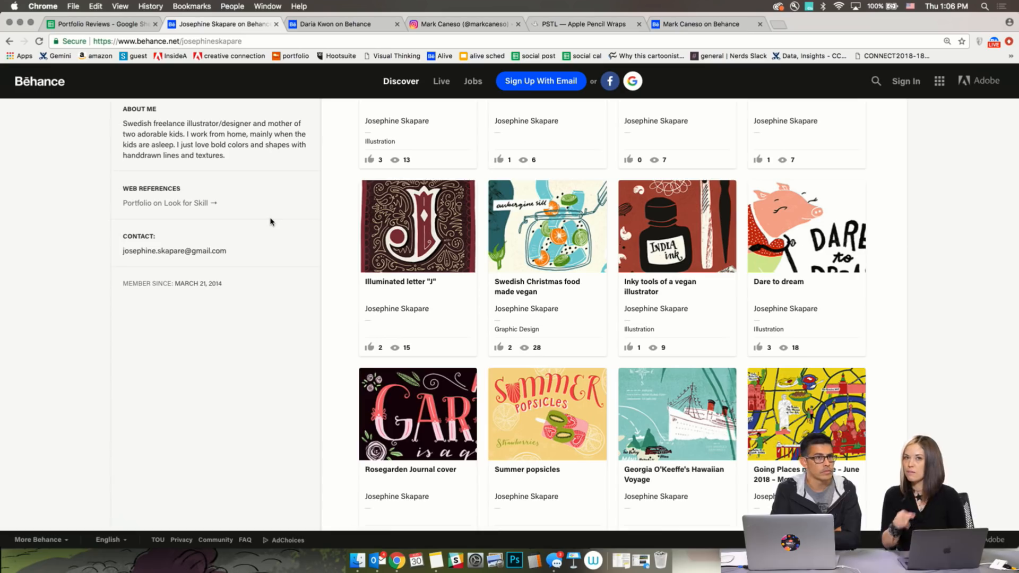
- Switch to the already open Behance profile of the Moscow-based graphic designer and calligrapher and look through the project gallery
left_click(326, 27)
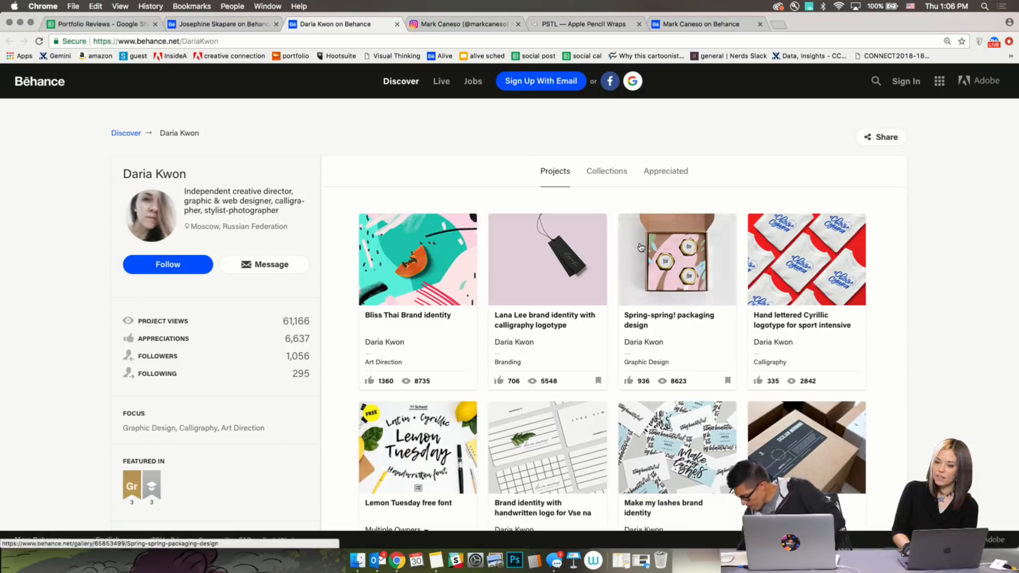
scroll(640, 246, "down", 5)
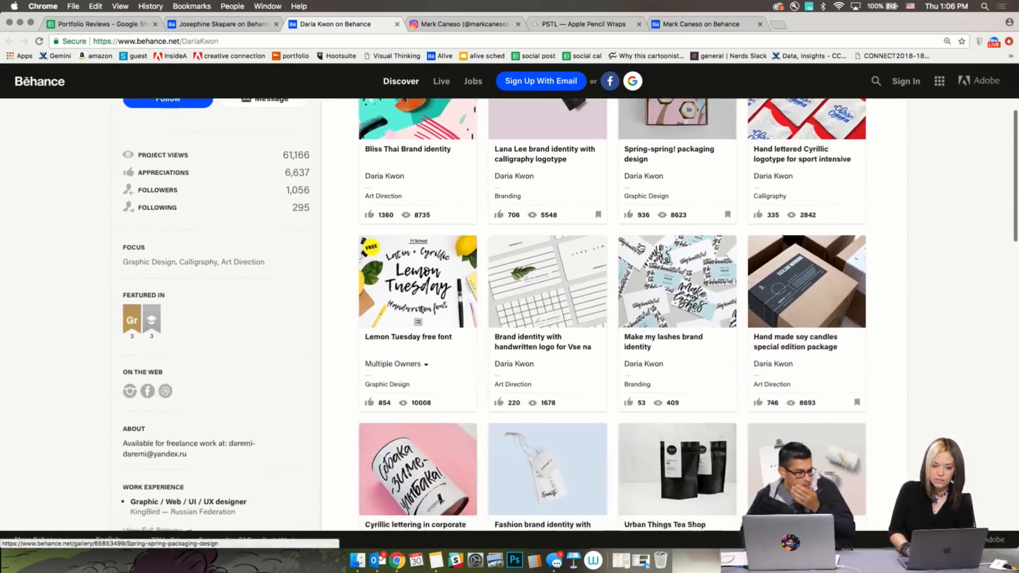
- Survey the project thumbnails across the designer's Behance profile and enlarge the page to 150%
scroll(641, 247, "down", 7)
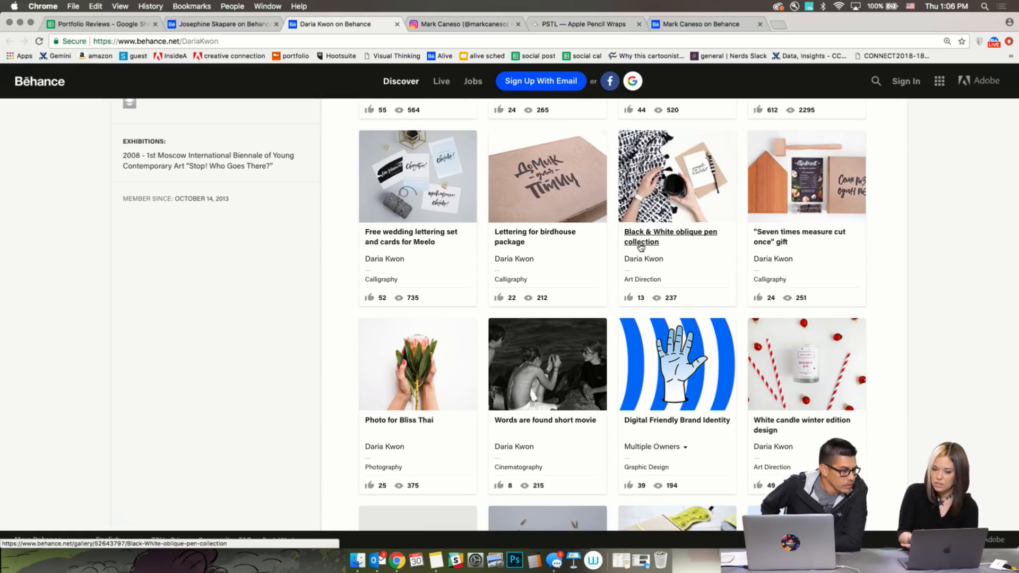
scroll(641, 246, "down", 7)
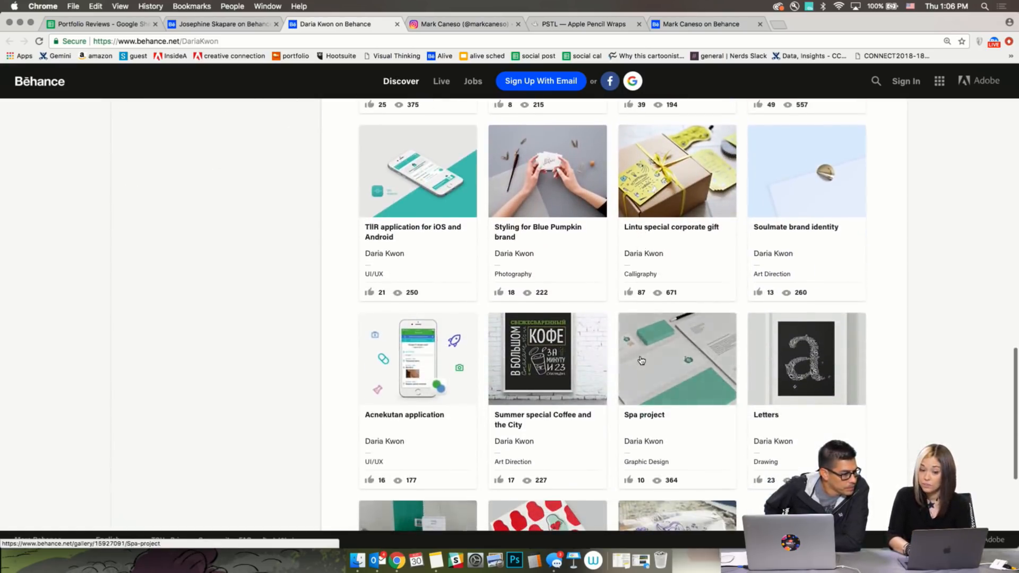
scroll(641, 318, "down", 2)
scroll(641, 360, "down", 2)
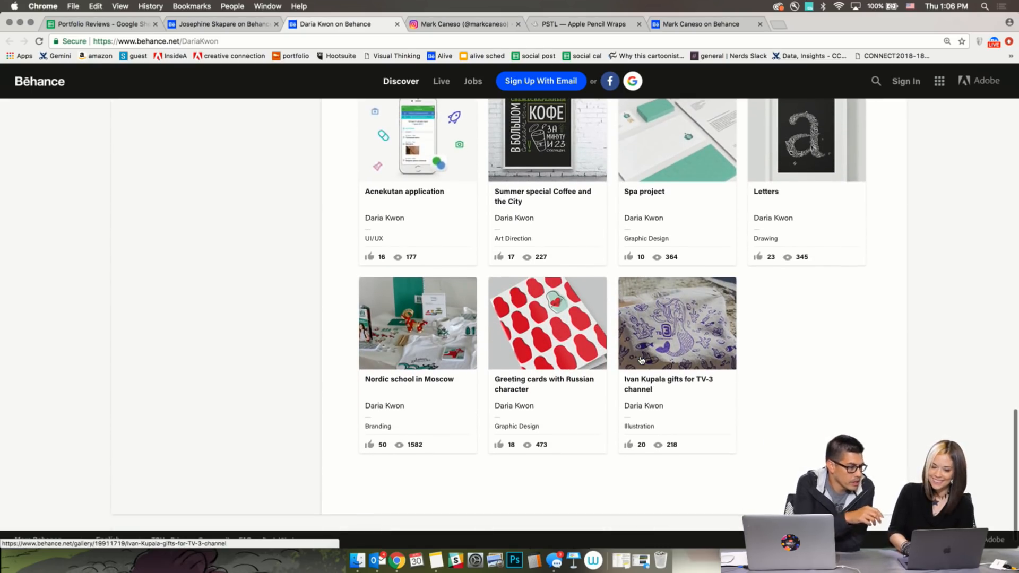
scroll(641, 360, "up", 9)
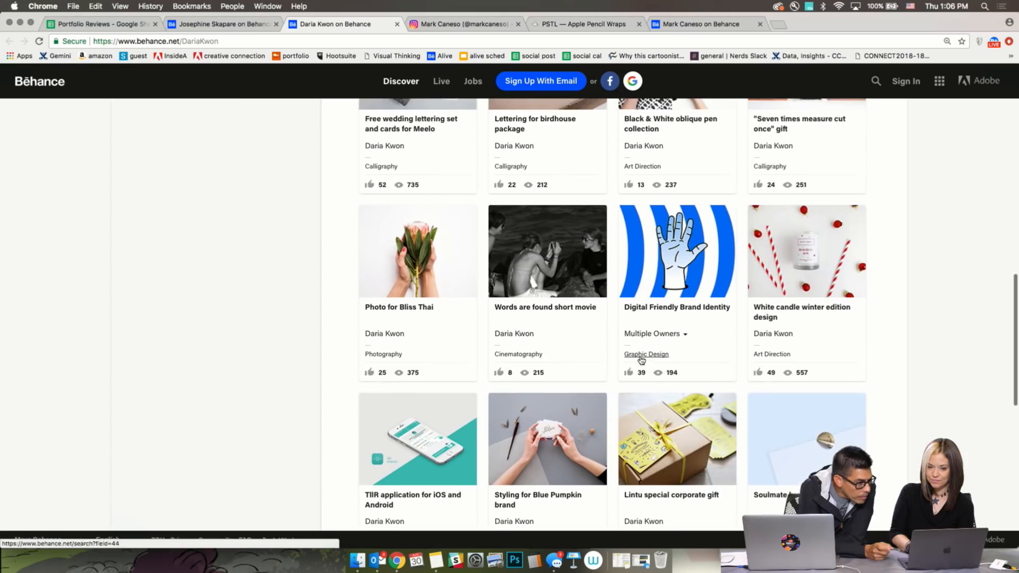
scroll(641, 360, "up", 6)
key("super+plus")
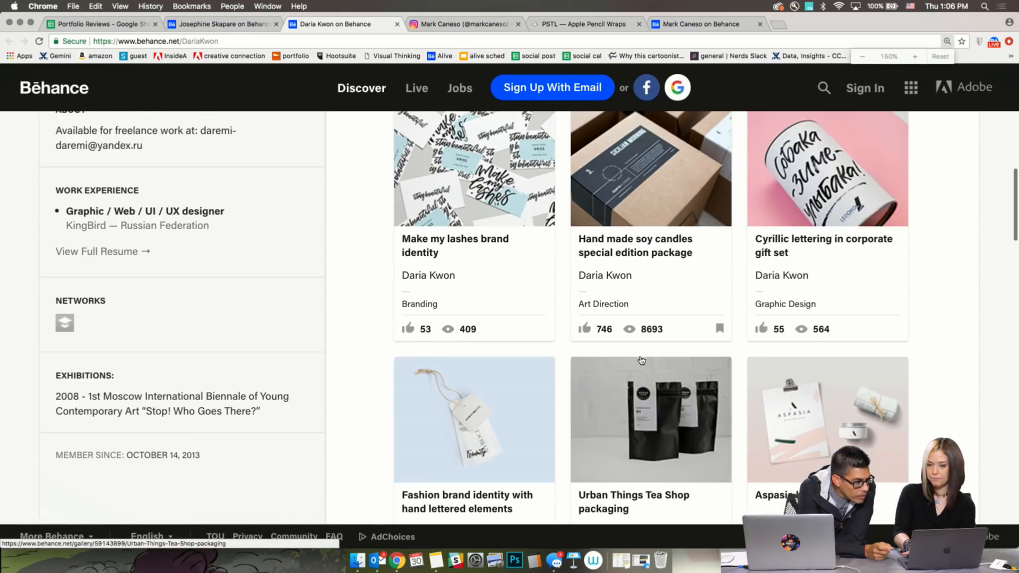
scroll(938, 341, "up", 5)
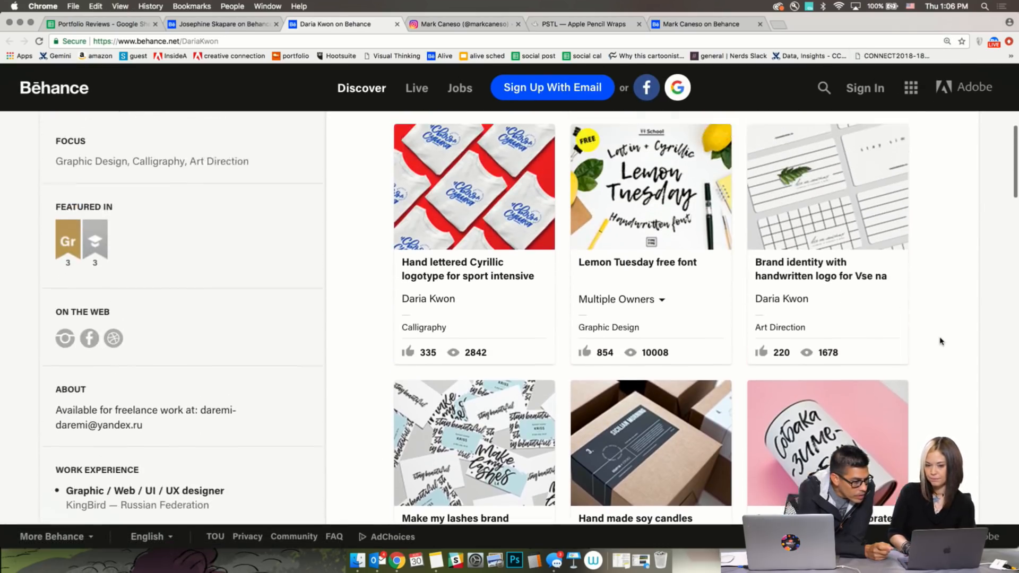
scroll(940, 341, "up", 1)
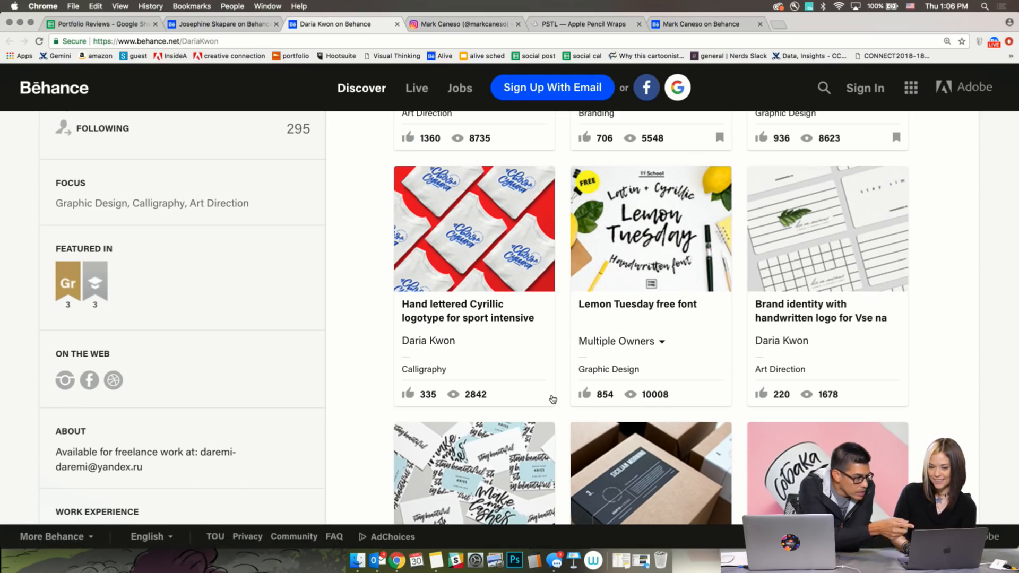
- Open the "Hand lettered Cyrillic logotype for sport intensive" project and examine its logo and T-shirt mockups
left_click(480, 229)
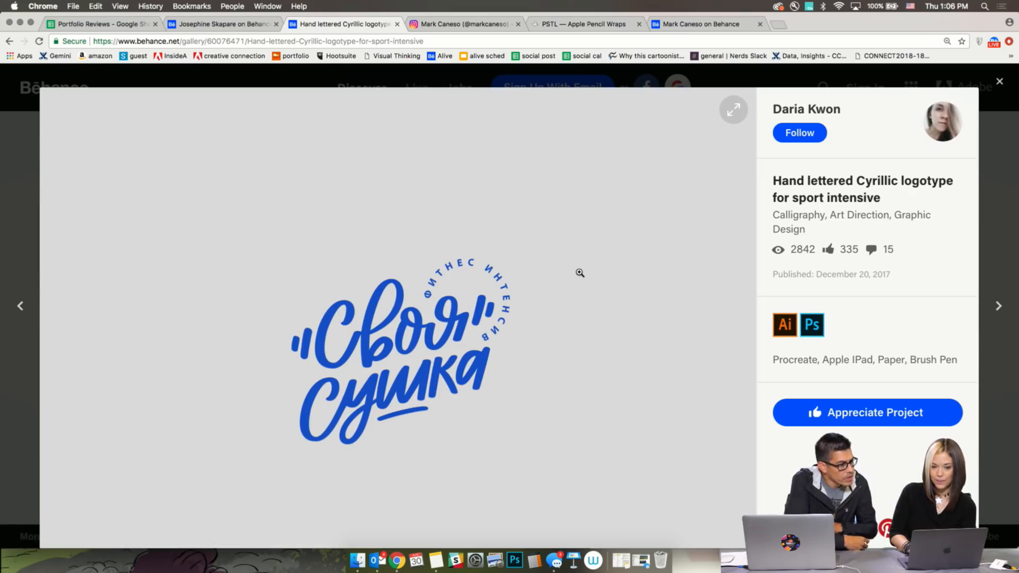
scroll(579, 273, "down", 2)
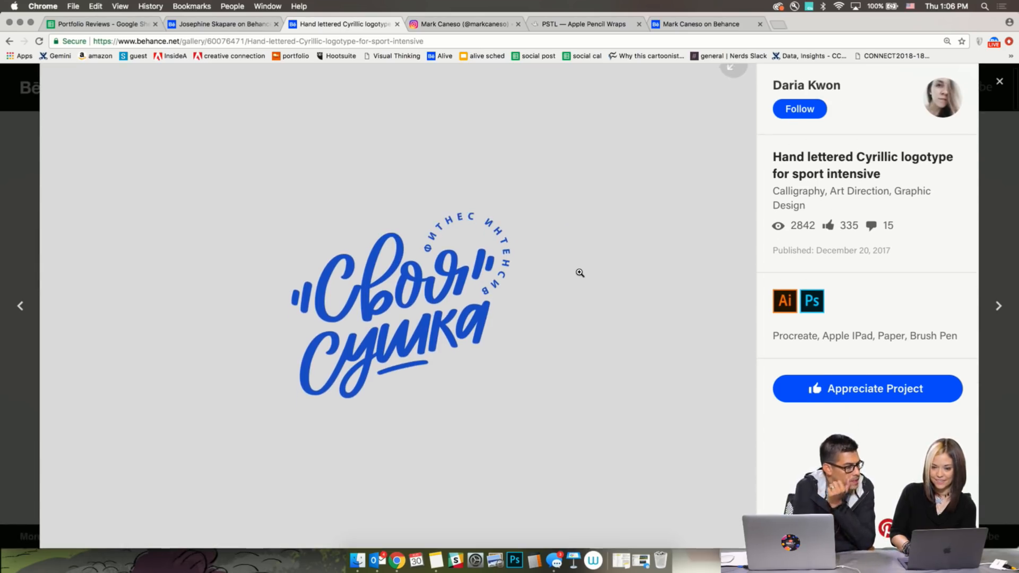
scroll(579, 273, "down", 5)
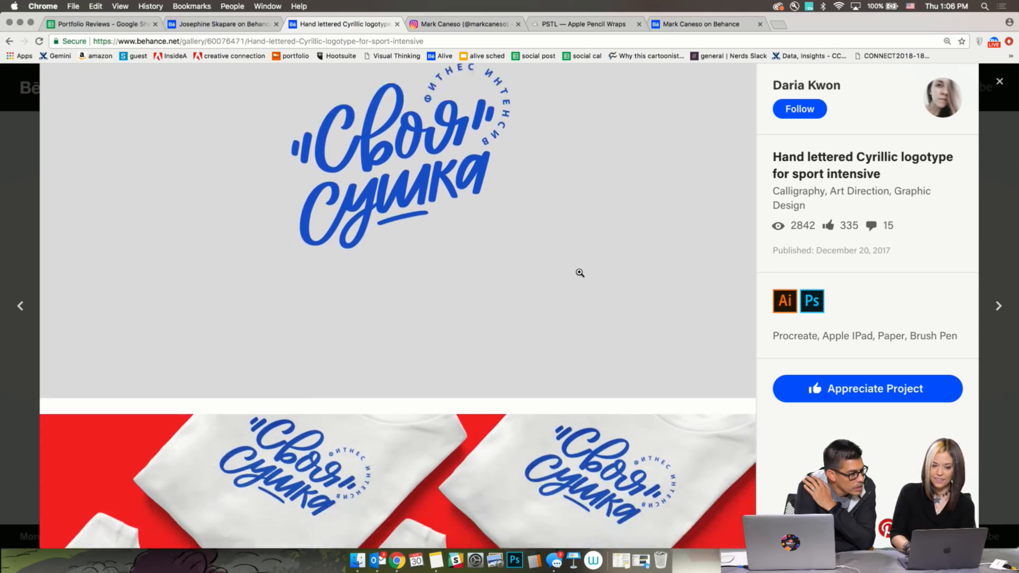
scroll(580, 273, "down", 3)
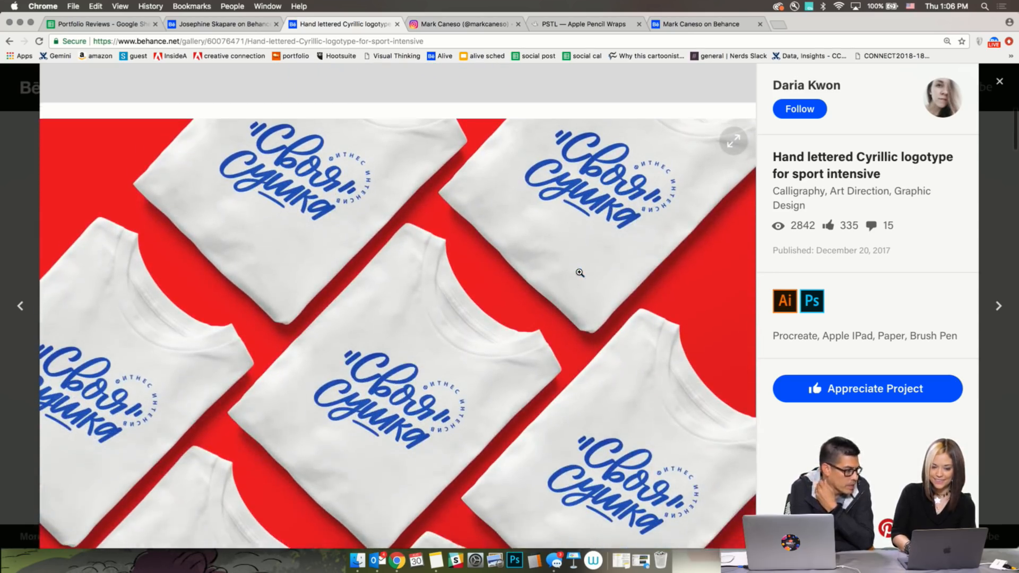
scroll(579, 273, "down", 1)
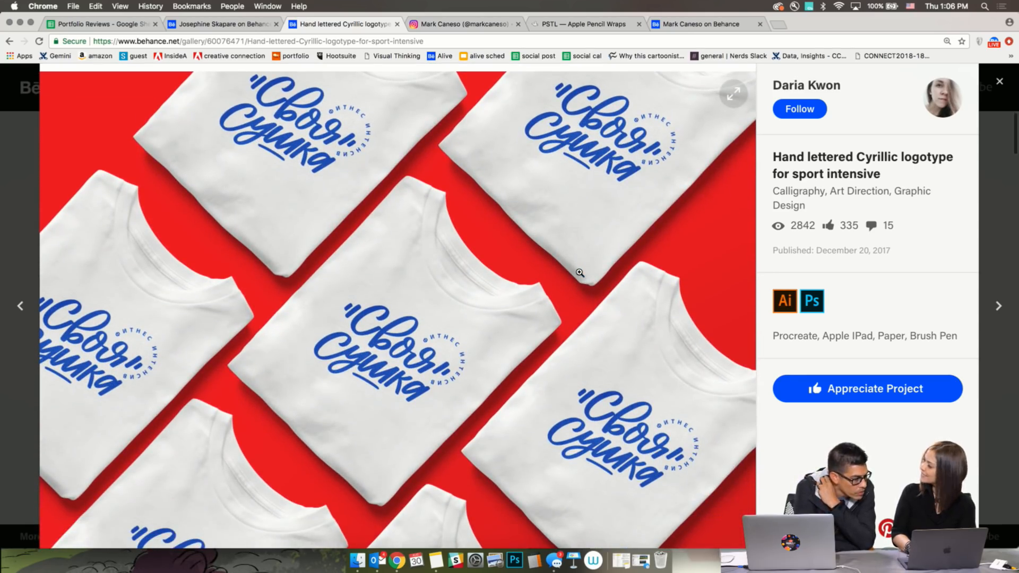
scroll(580, 273, "down", 1)
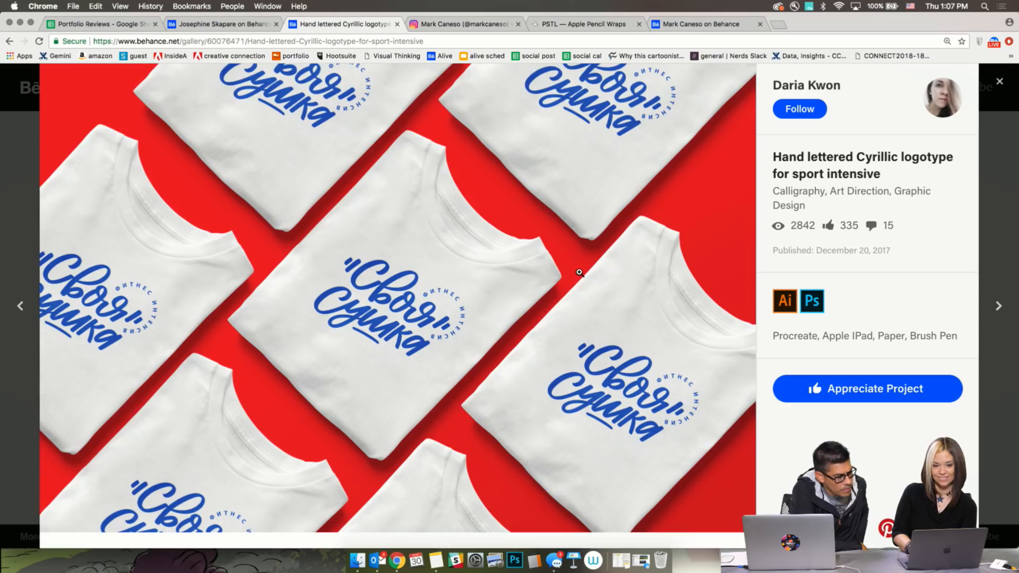
scroll(579, 273, "down", 3)
scroll(579, 273, "down", 5)
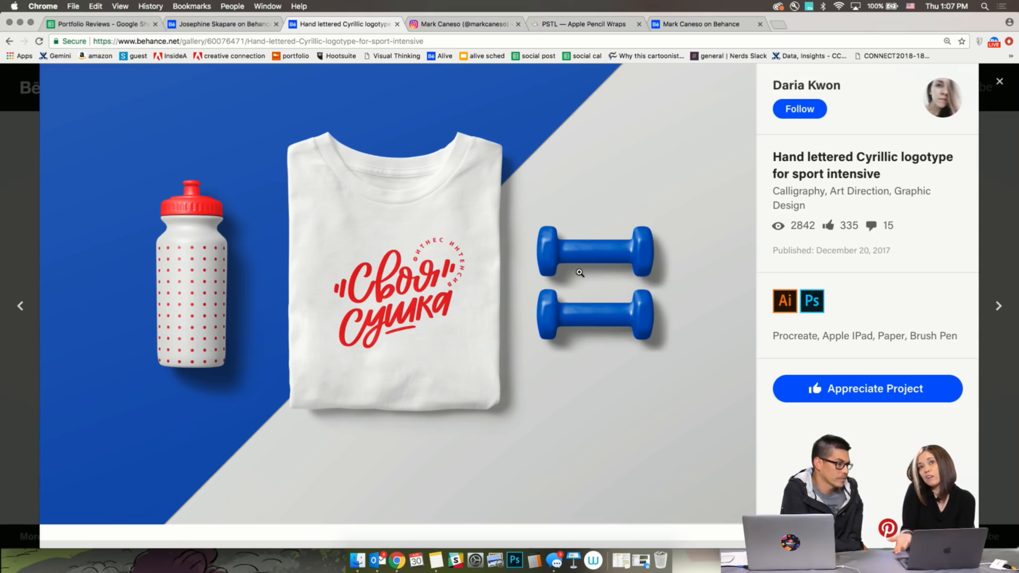
- Review the remaining logotype project images through the closing slide, including the blue posters, and return to the shirt and dumbbells mockup
scroll(579, 272, "down", 10)
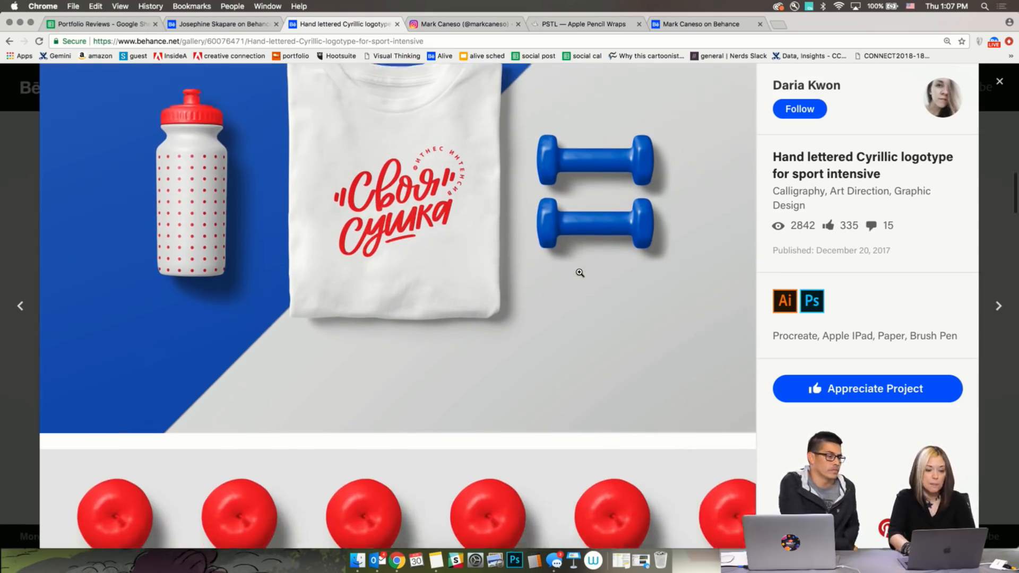
scroll(580, 272, "down", 20)
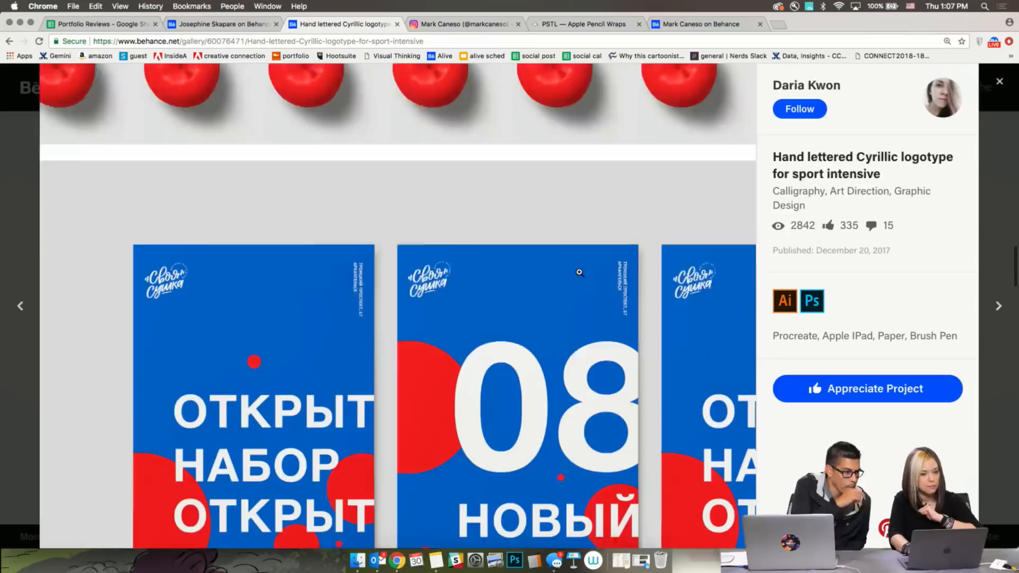
scroll(579, 272, "down", 10)
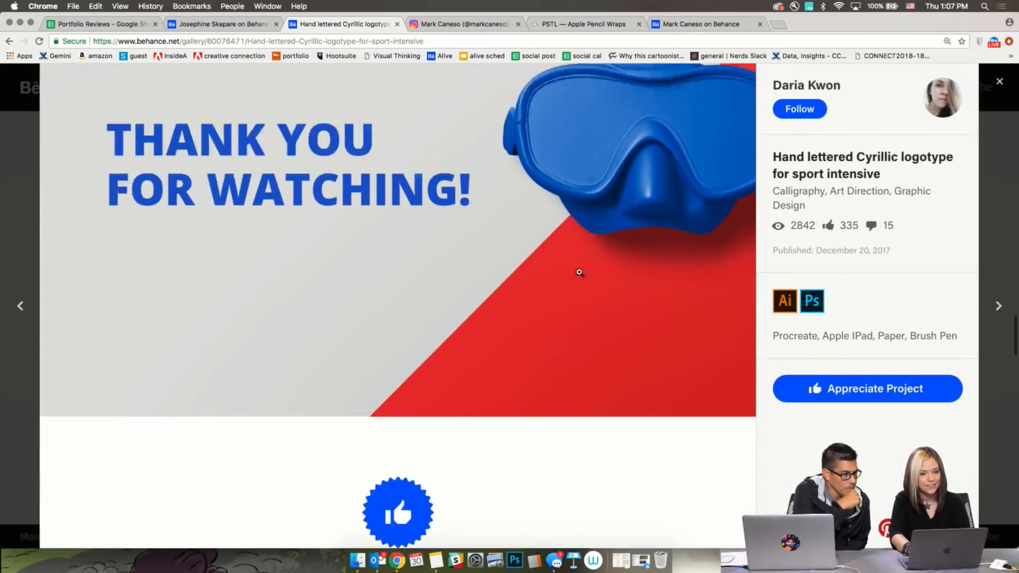
scroll(580, 273, "up", 3)
scroll(579, 274, "up", 15)
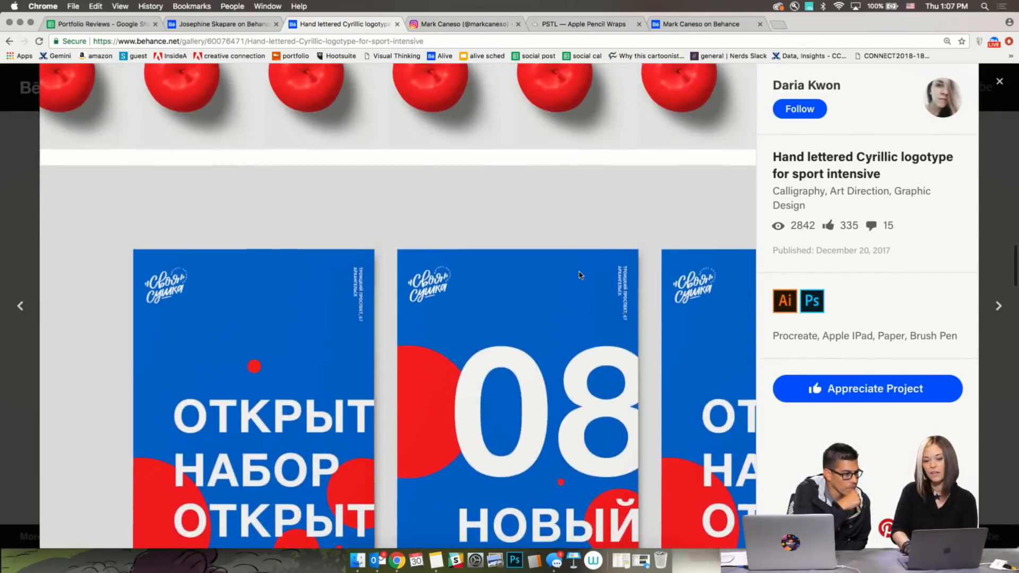
scroll(580, 272, "up", 6)
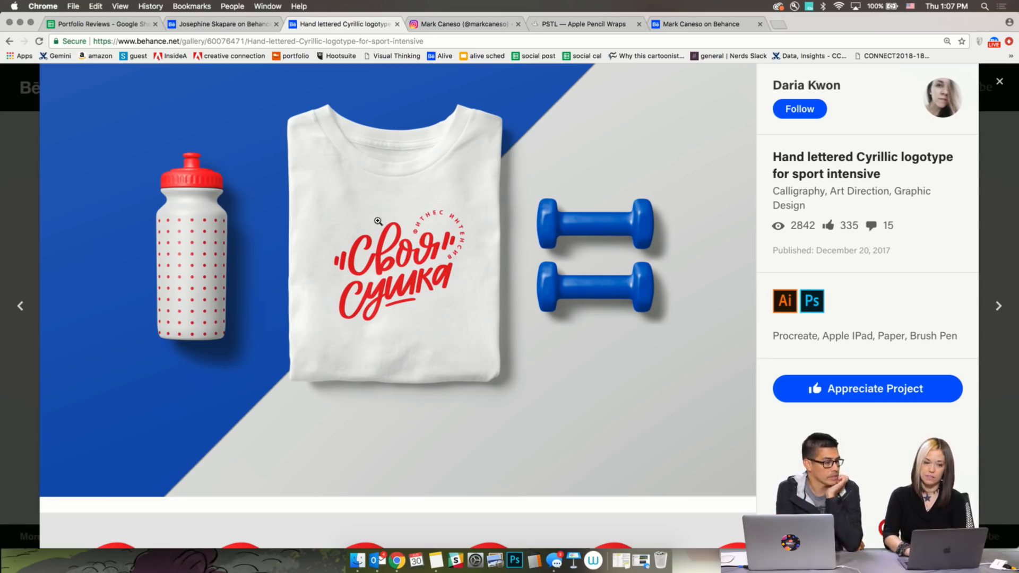
- Return to the designer's profile, browse further projects and open the "Seven times measure cut once" gift project
left_click(11, 233)
scroll(663, 387, "down", 3)
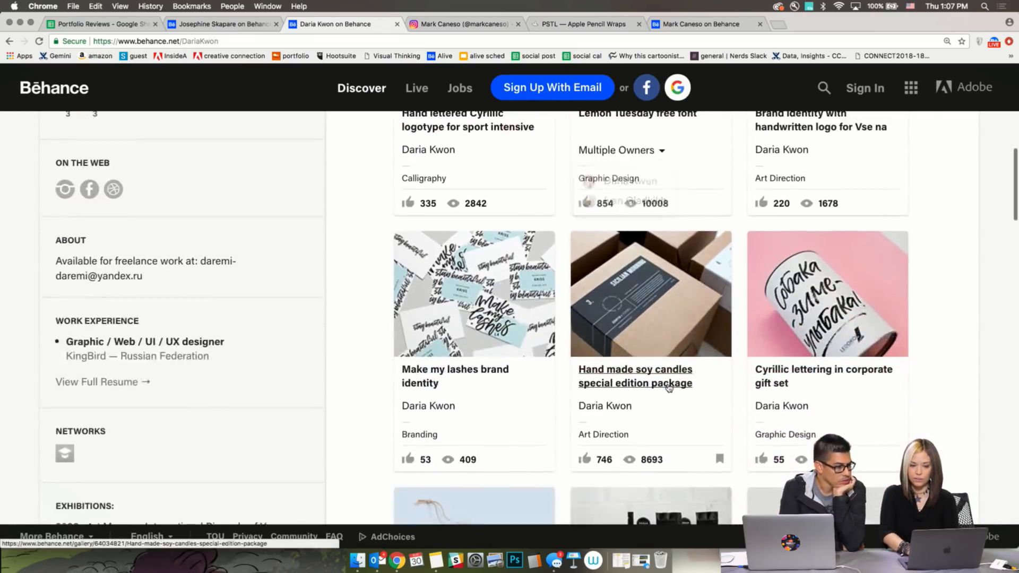
scroll(668, 388, "down", 8)
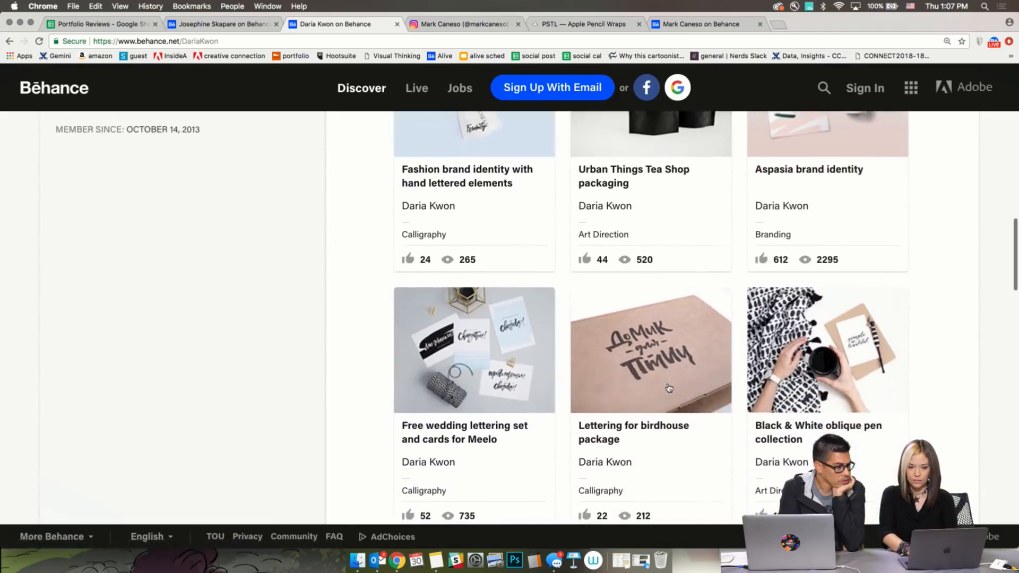
scroll(669, 388, "down", 1)
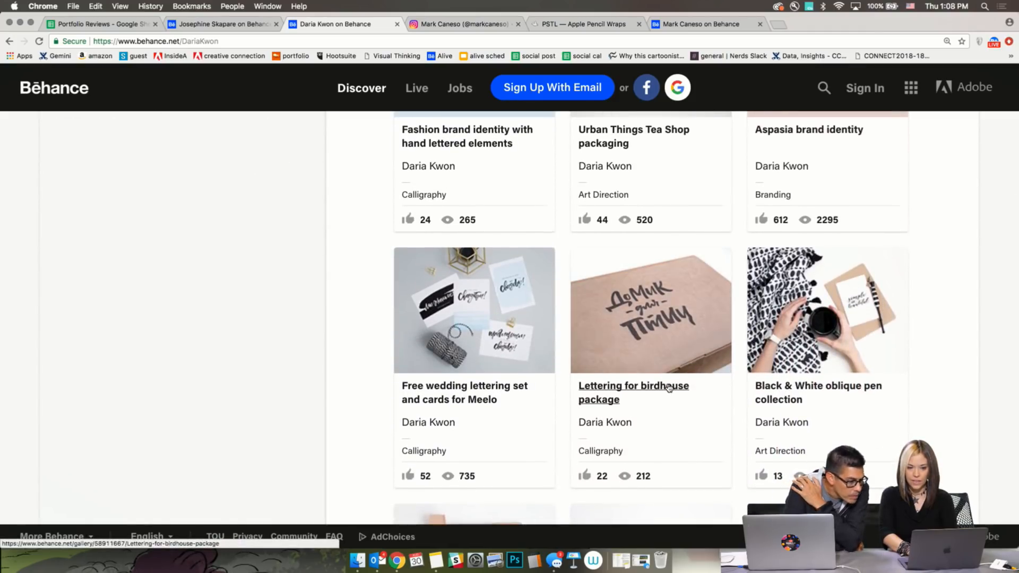
scroll(669, 388, "down", 5)
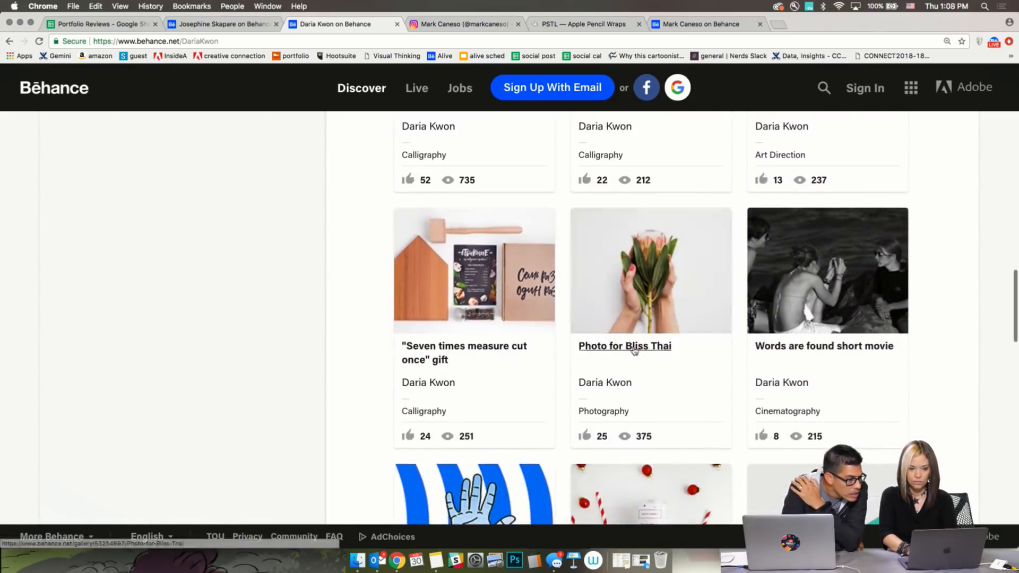
left_click(509, 297)
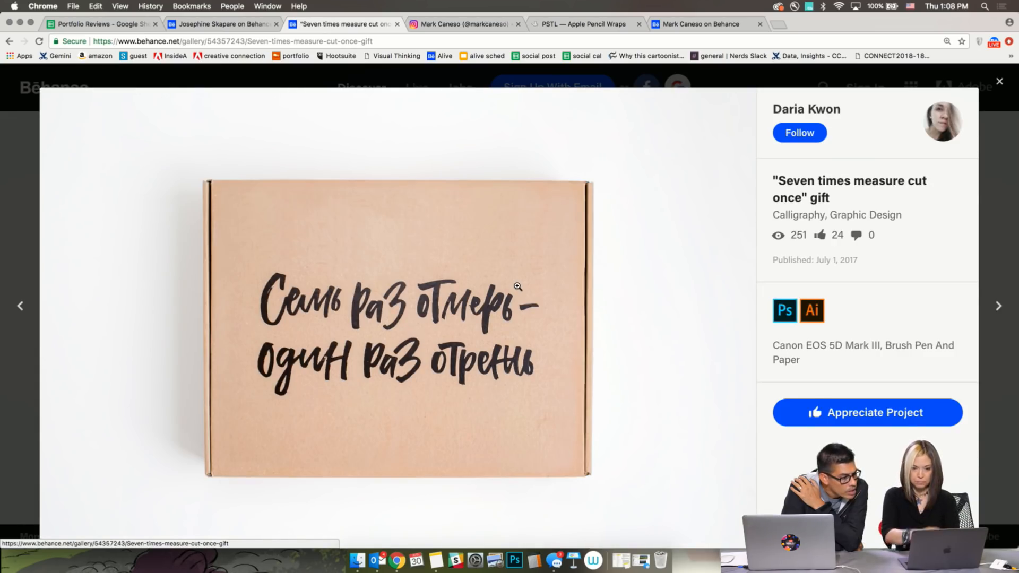
- Examine the gift project's box lettering, recipe card, packaging contents and recipe booklet through to the end
scroll(518, 286, "down", 3)
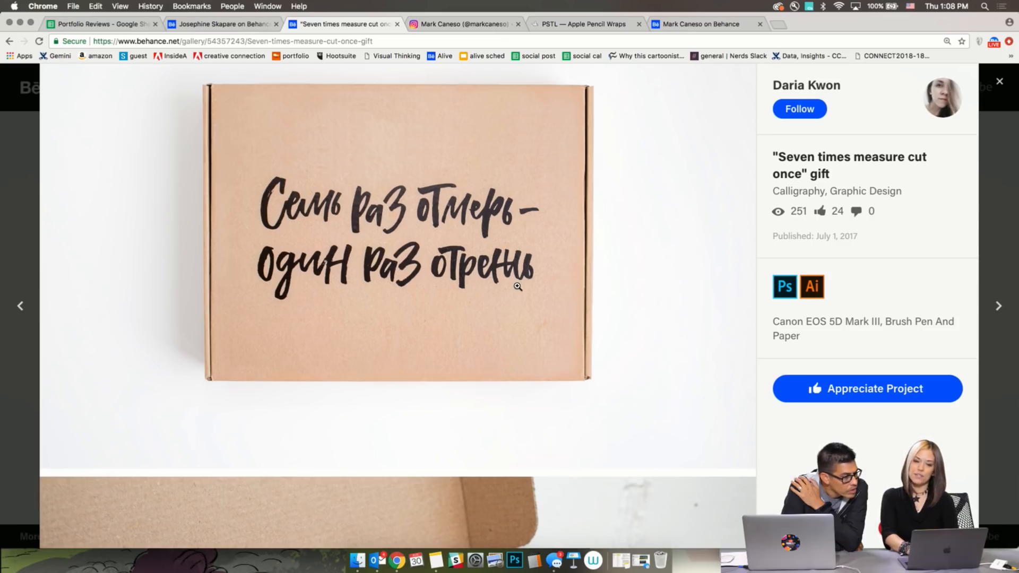
scroll(518, 287, "down", 10)
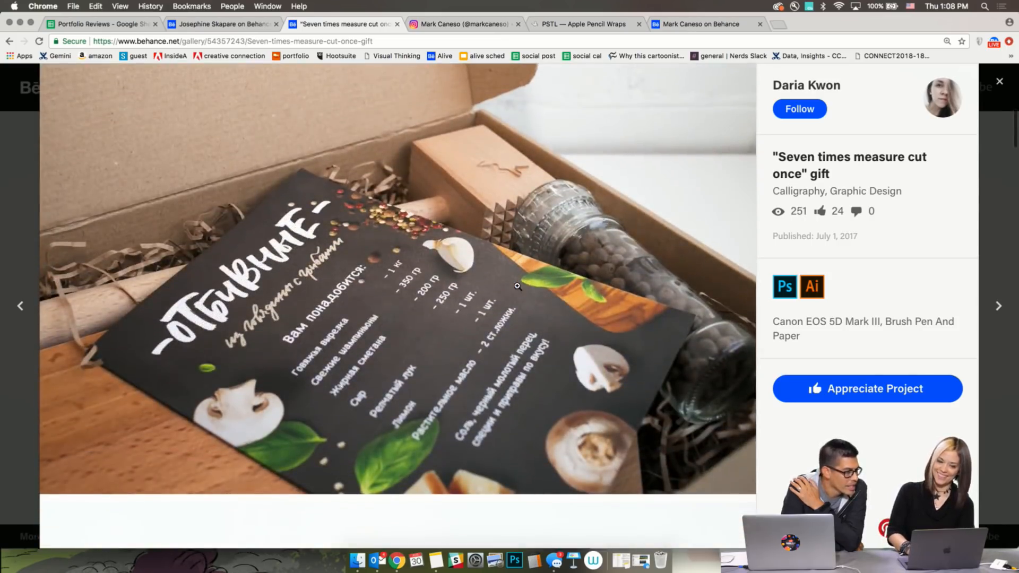
scroll(518, 286, "down", 8)
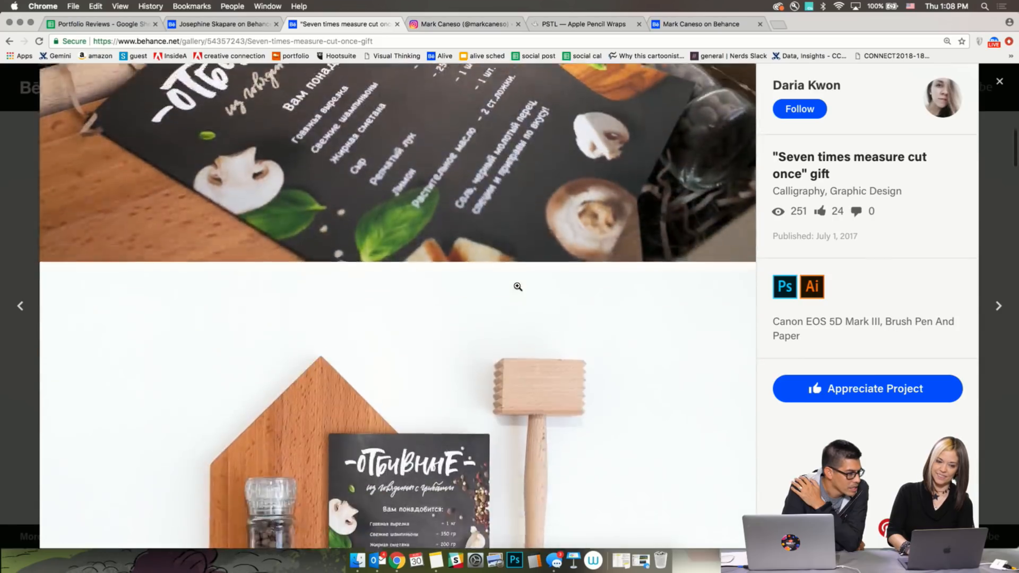
scroll(518, 287, "down", 4)
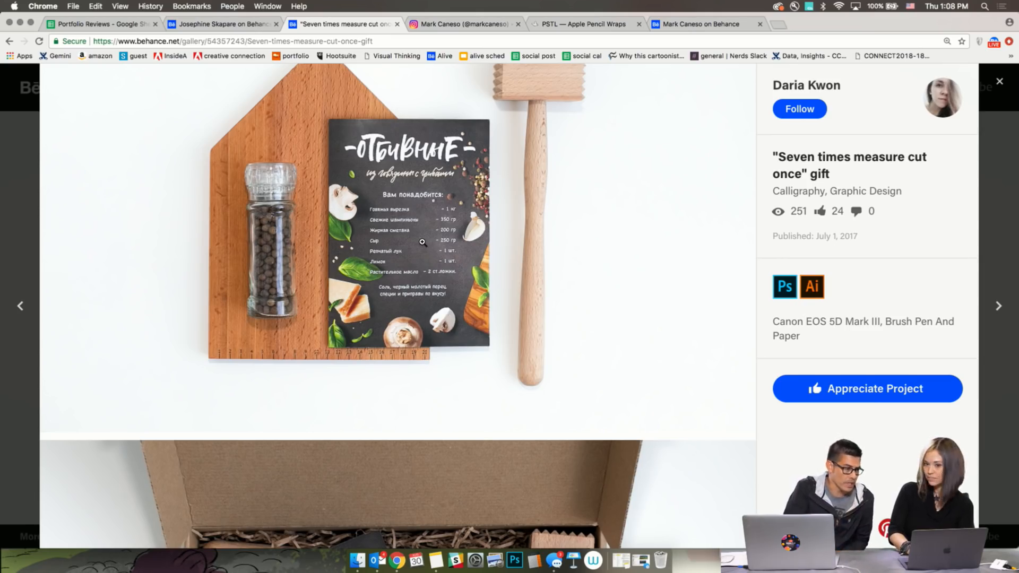
scroll(422, 242, "down", 7)
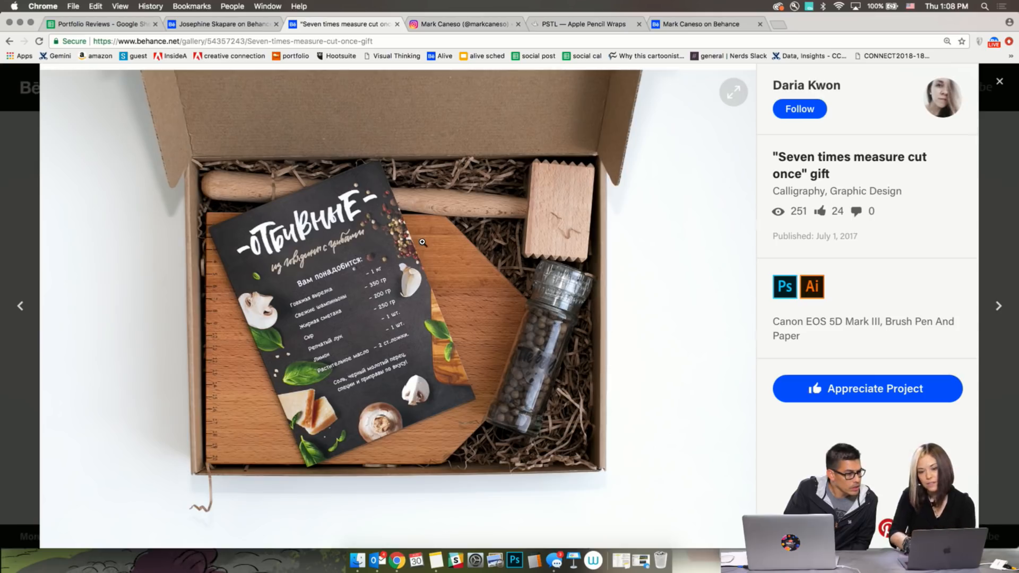
scroll(422, 242, "down", 10)
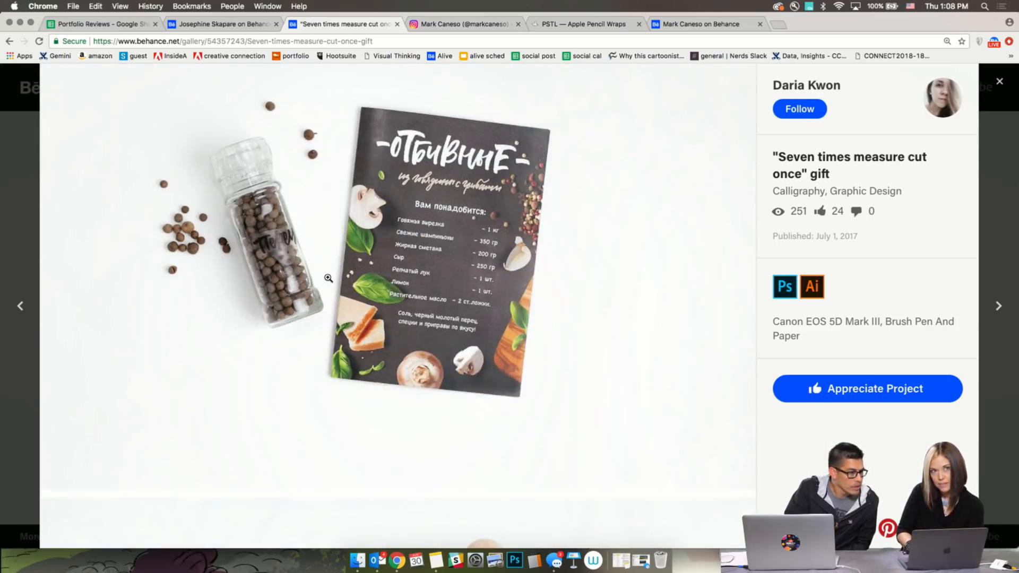
scroll(329, 278, "down", 10)
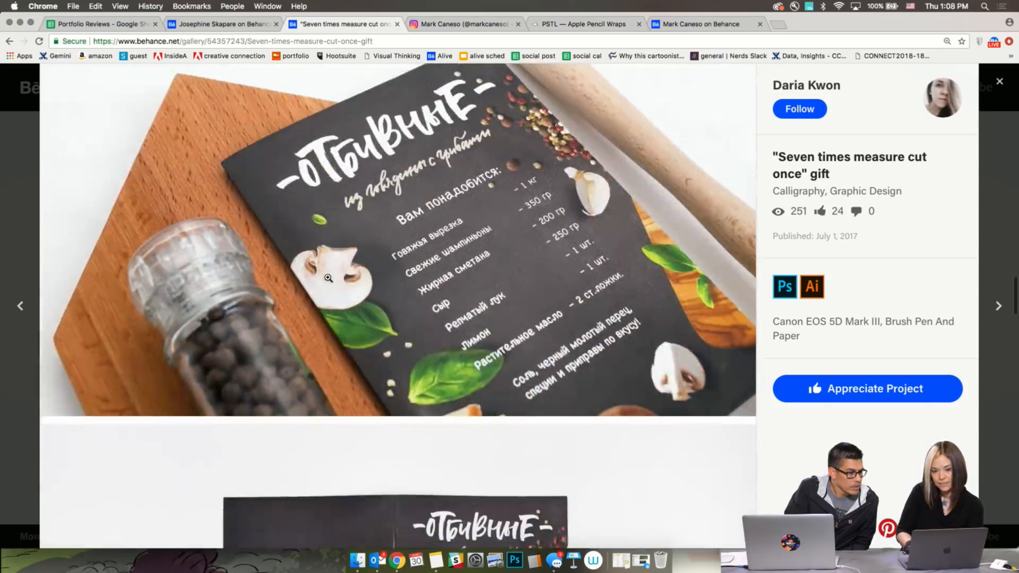
scroll(328, 278, "down", 15)
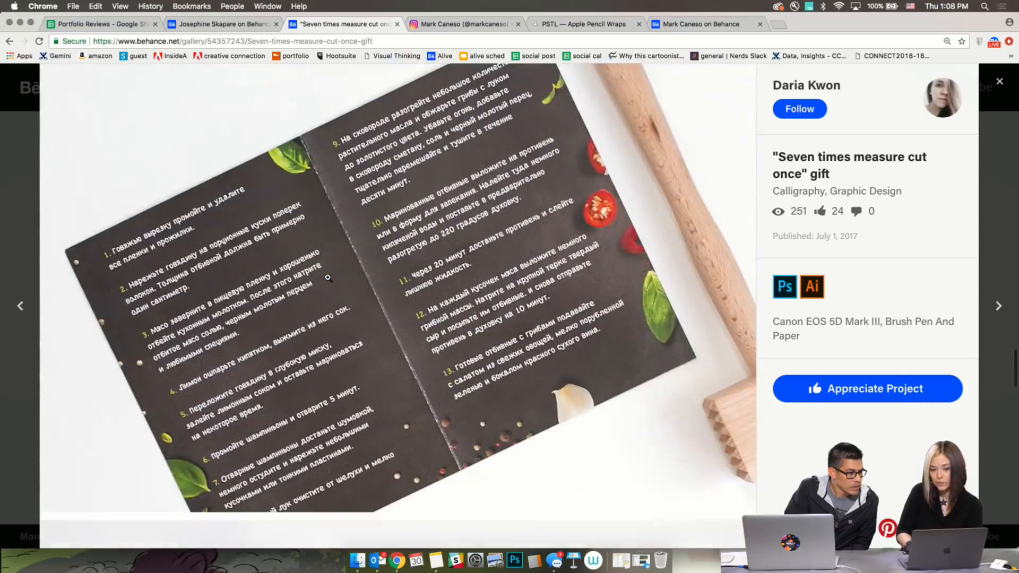
scroll(313, 339, "down", 10)
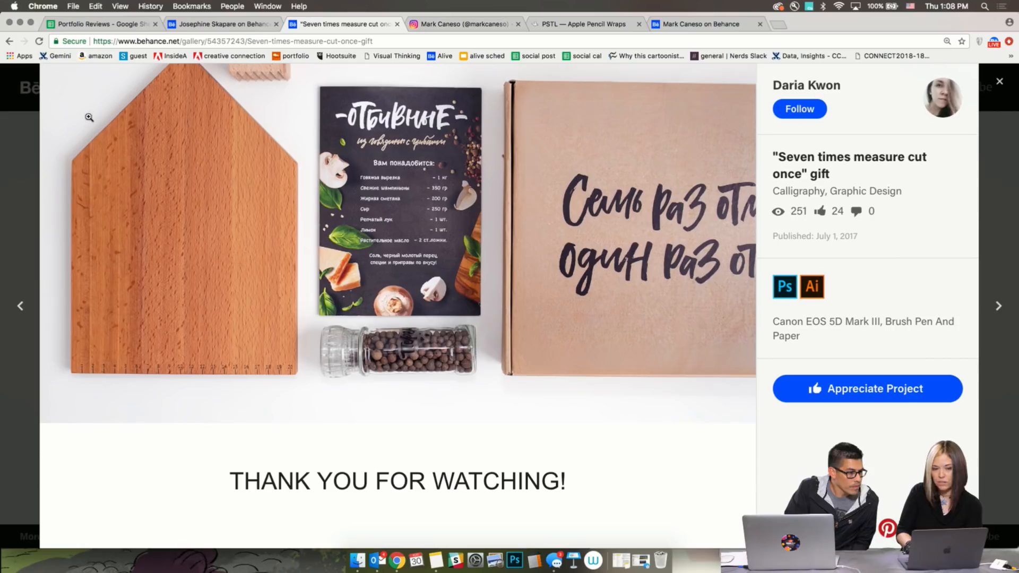
- Return to the designer's profile, browse the remaining projects down to the oldest ones and open the "Letters" project
left_click(10, 40)
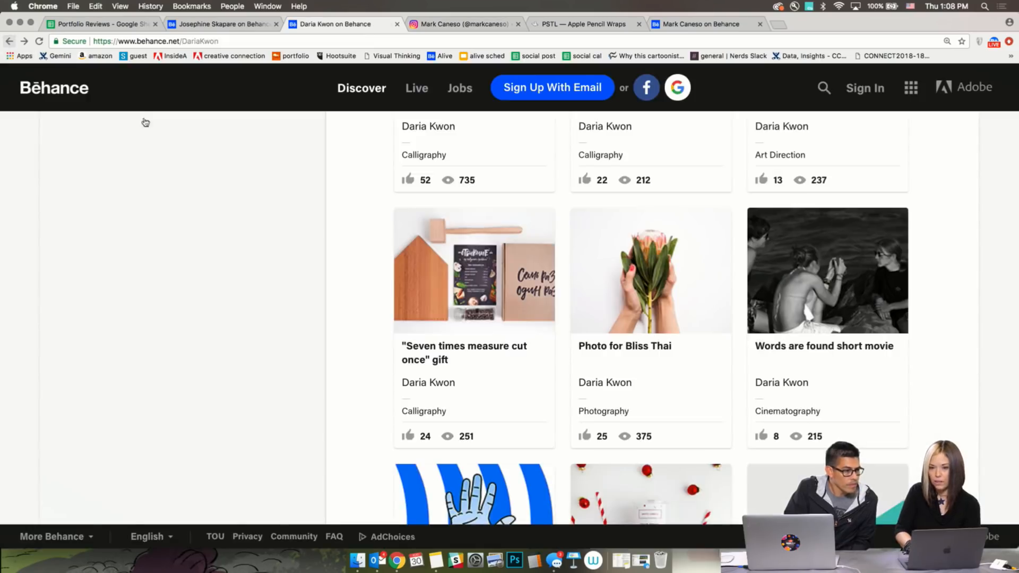
scroll(455, 261, "down", 6)
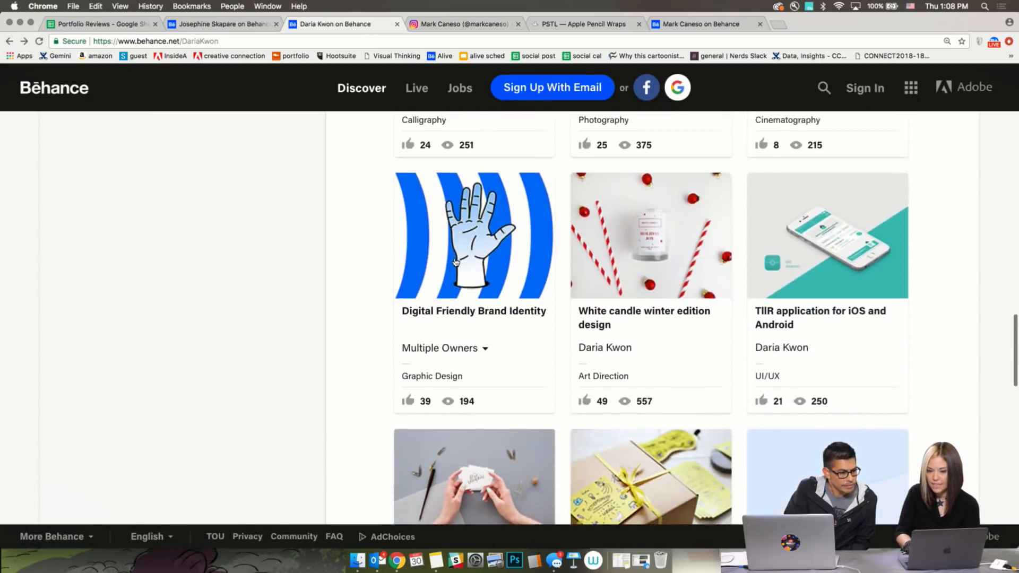
scroll(456, 261, "down", 5)
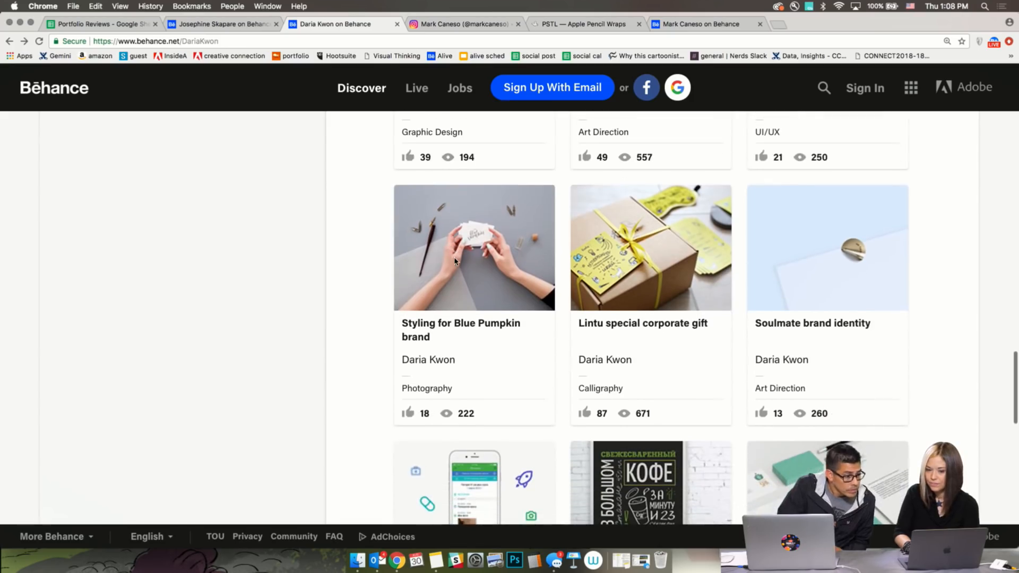
scroll(455, 261, "down", 8)
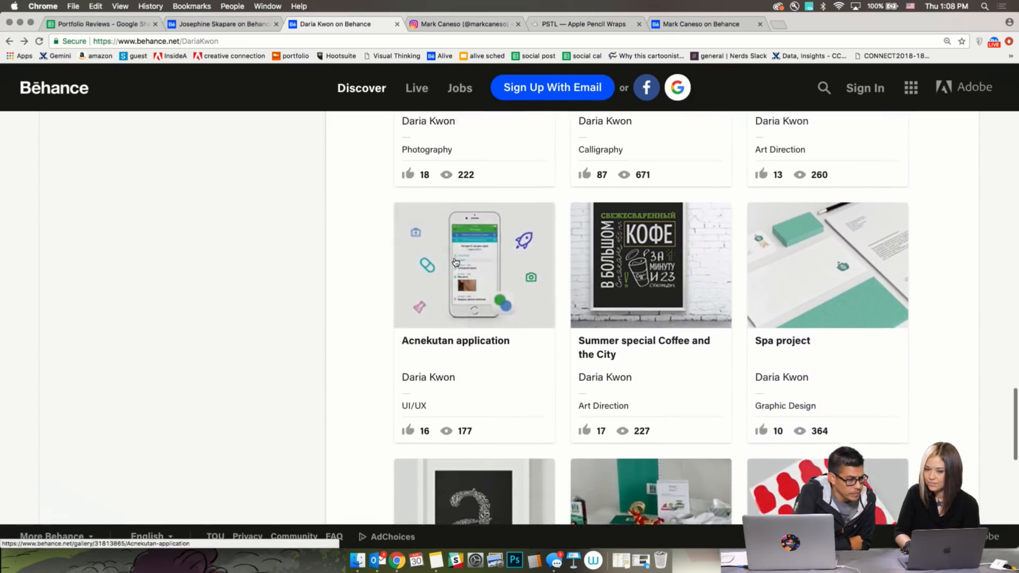
scroll(456, 261, "down", 6)
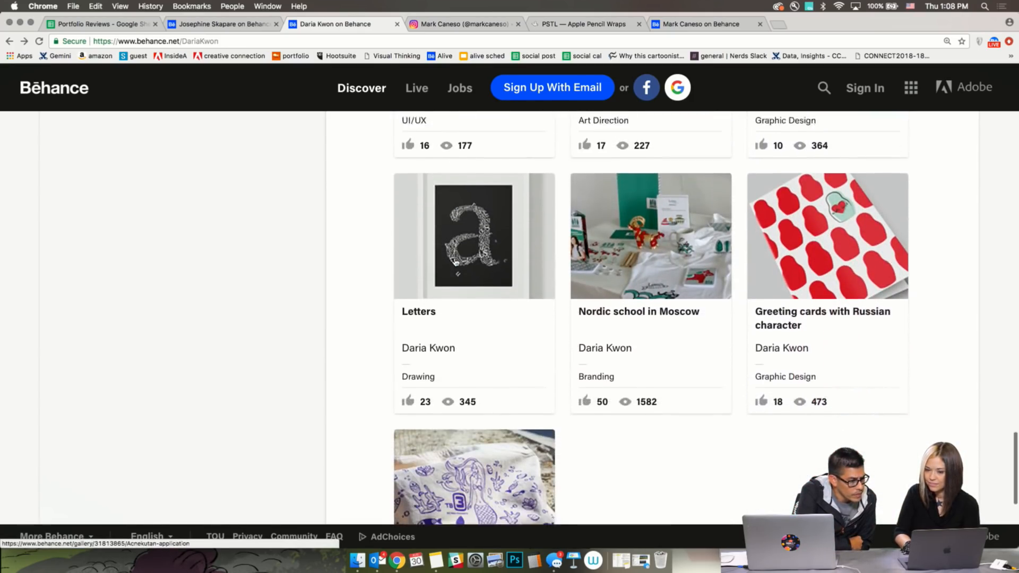
scroll(455, 261, "up", 3)
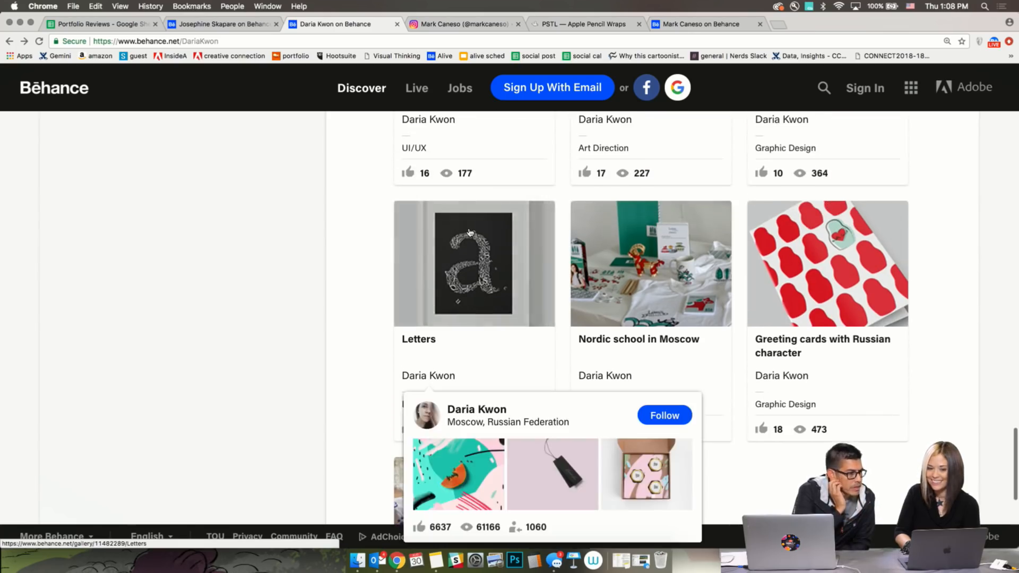
left_click(469, 231)
- Examine the first framed artworks in the Letters project: the Я with balloons, "the King" and the letter a built from small letters
scroll(630, 203, "down", 2)
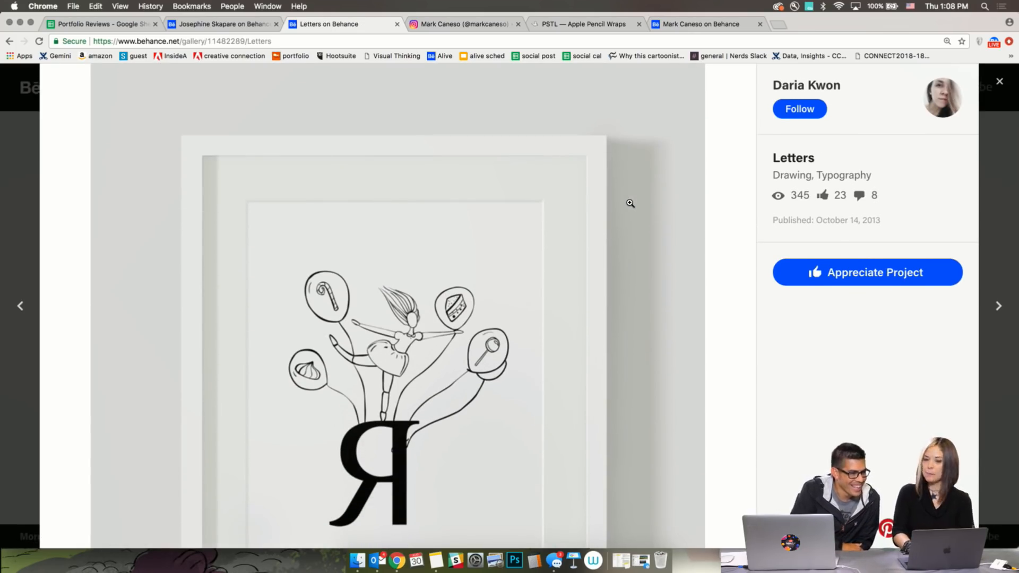
scroll(630, 203, "down", 3)
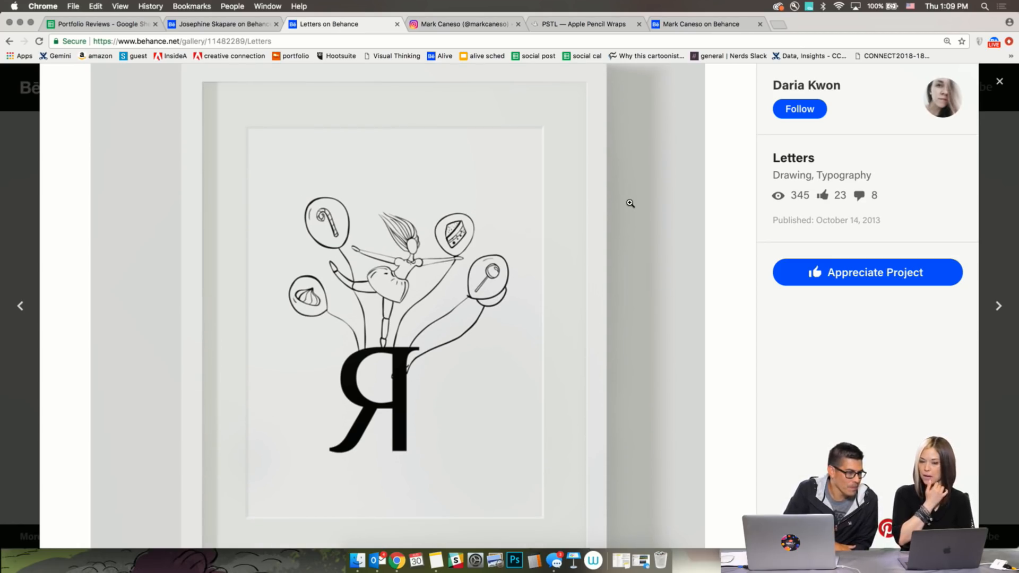
scroll(630, 203, "down", 3)
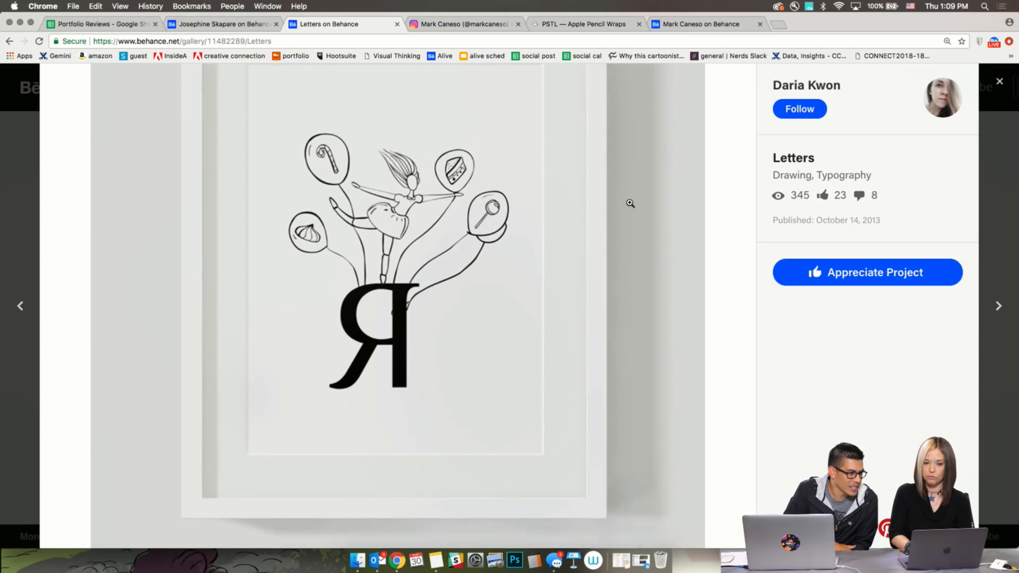
scroll(629, 203, "down", 10)
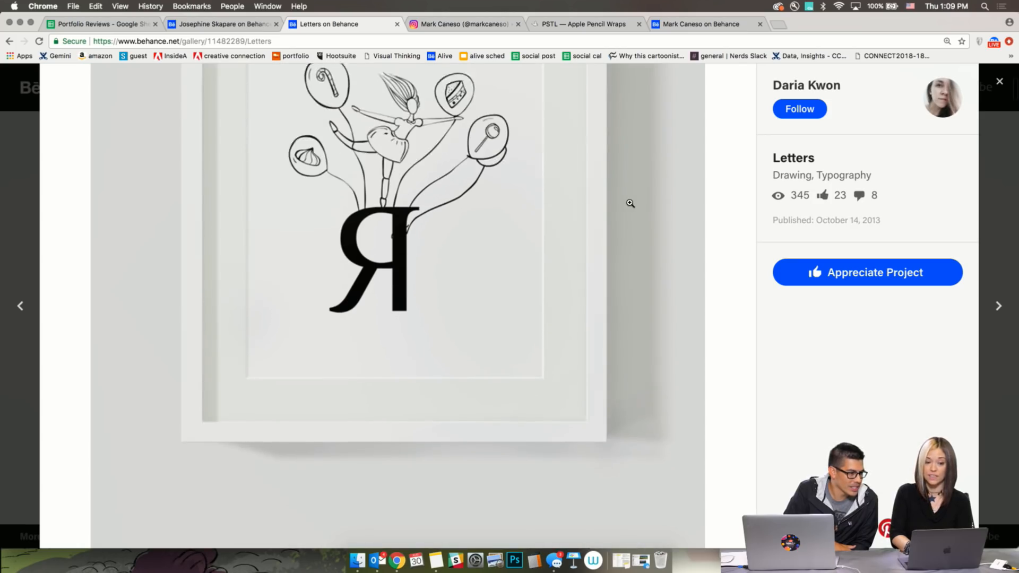
scroll(630, 203, "down", 9)
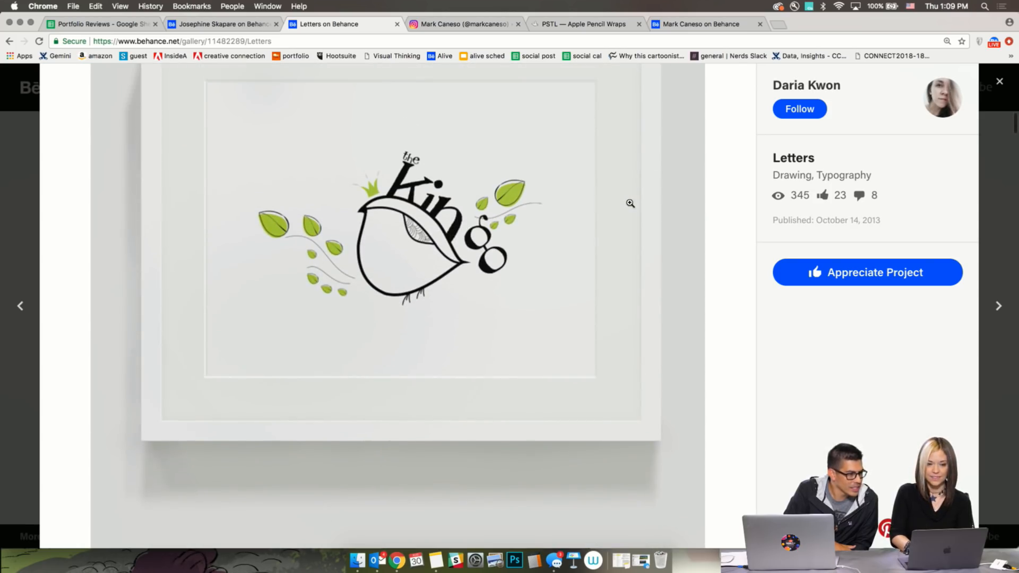
scroll(630, 203, "down", 7)
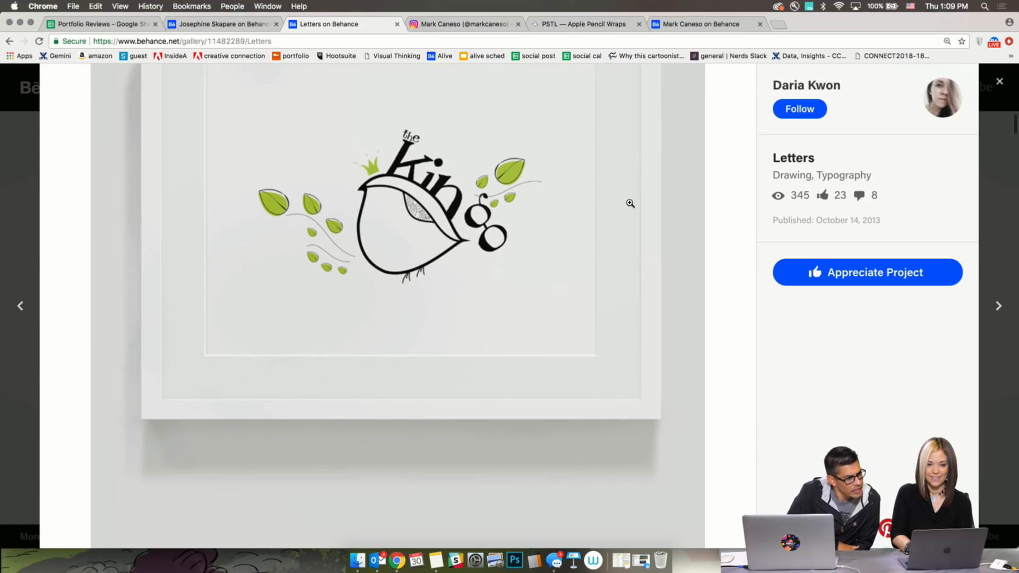
scroll(630, 203, "down", 5)
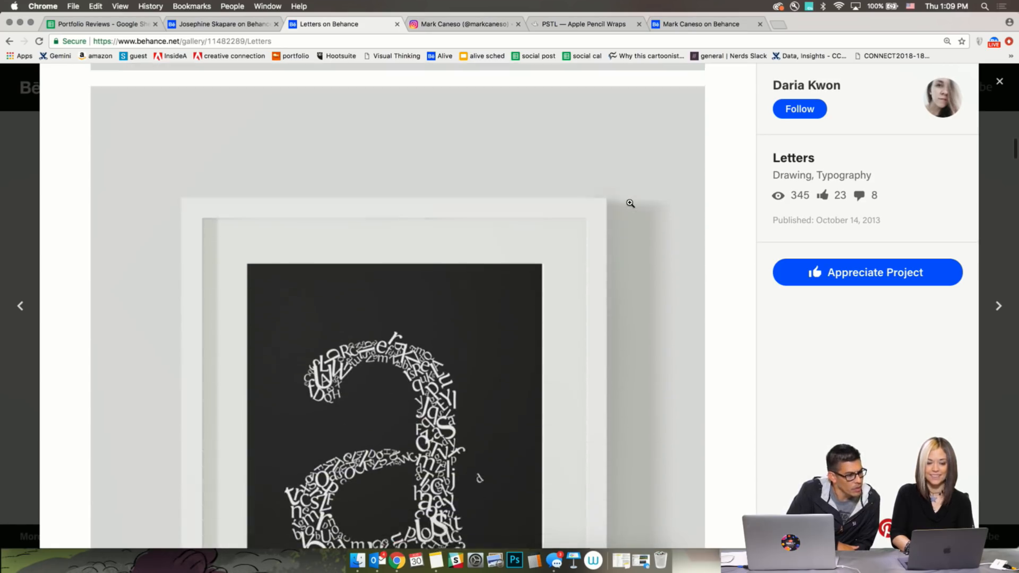
scroll(629, 203, "up", 13)
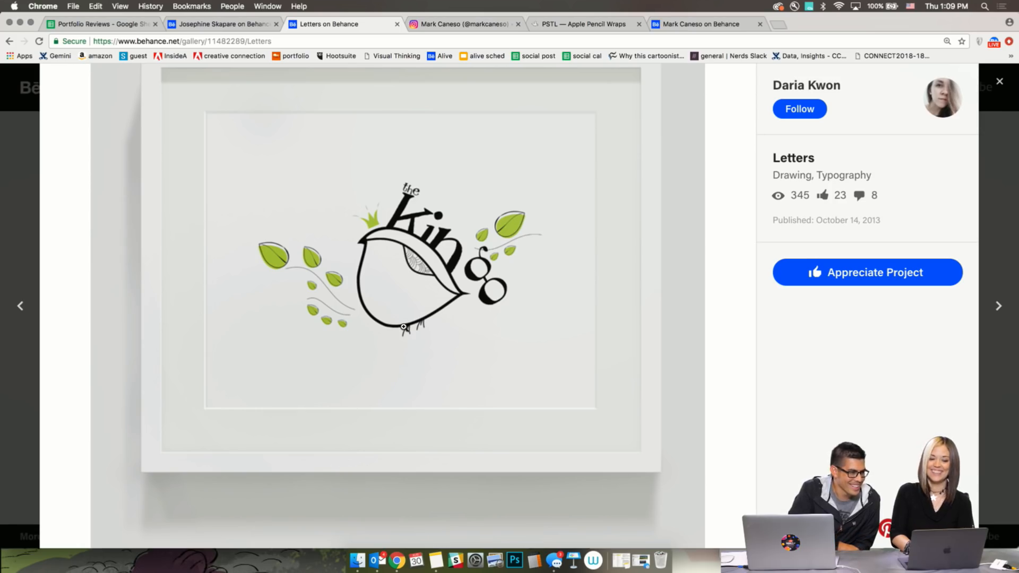
scroll(403, 327, "down", 9)
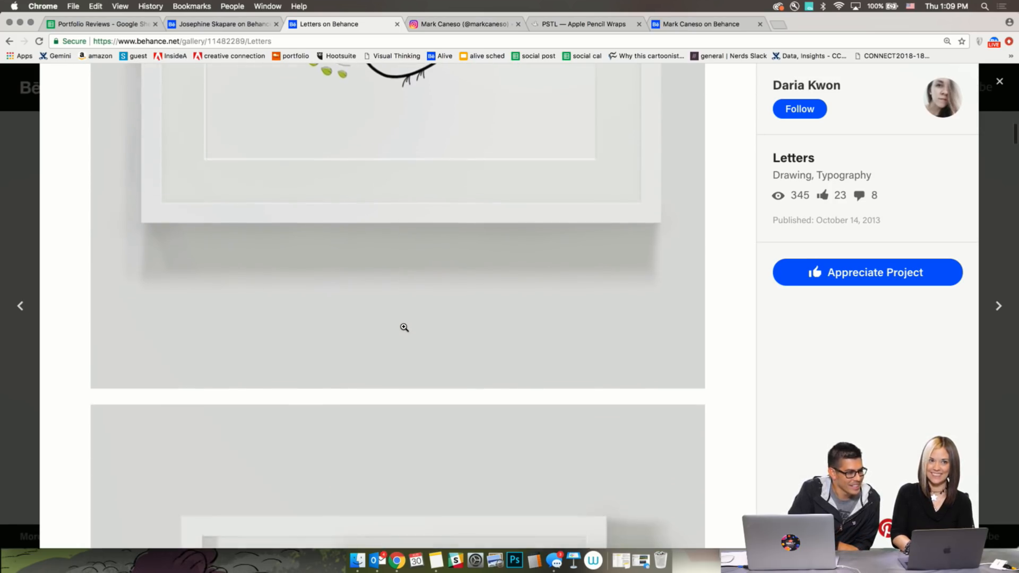
scroll(404, 328, "down", 7)
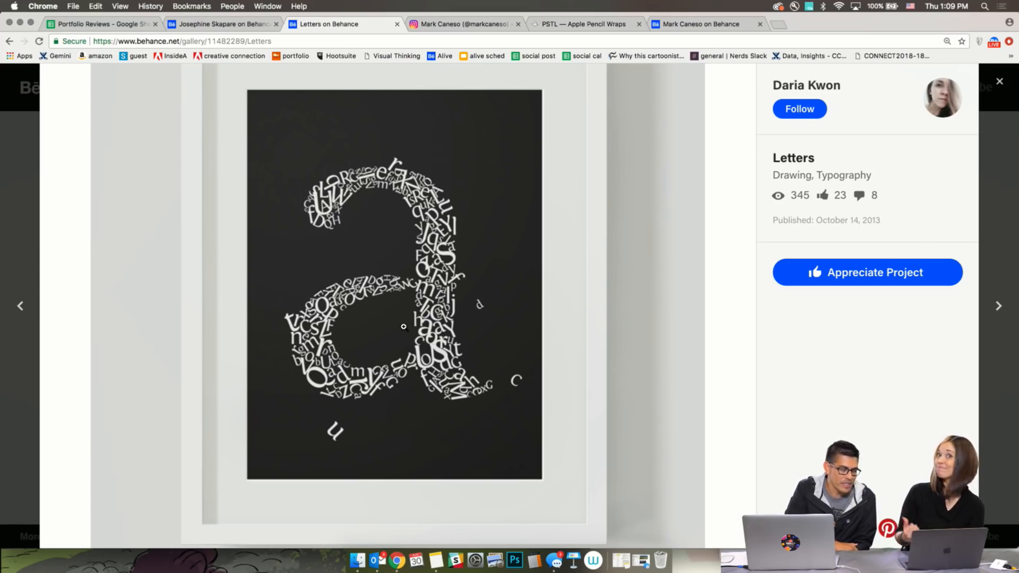
- Review further Letters artworks, including the wristwatches made of B letters, the triangle mosaic and the ink-splattered K
scroll(403, 326, "down", 15)
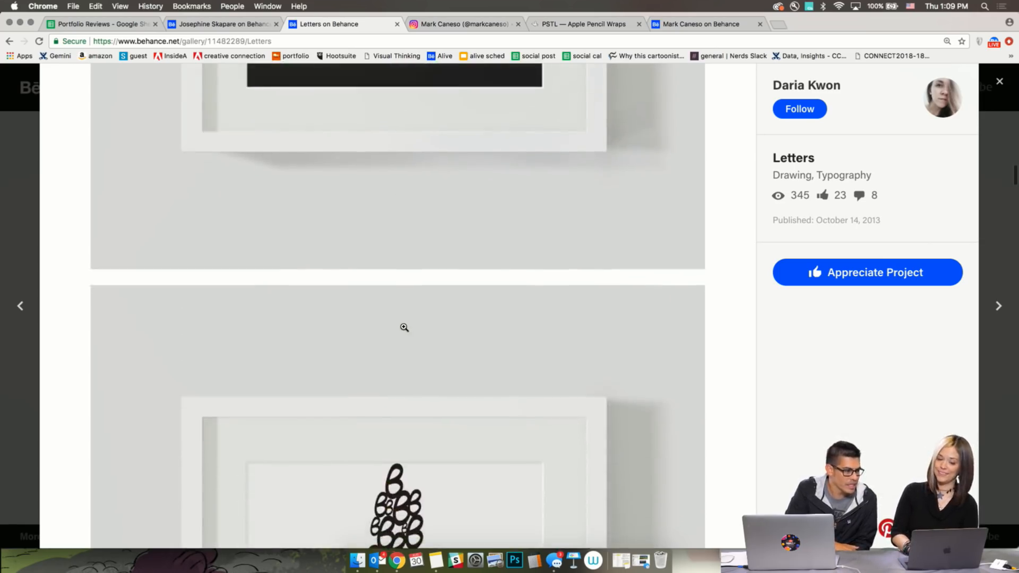
scroll(403, 326, "down", 3)
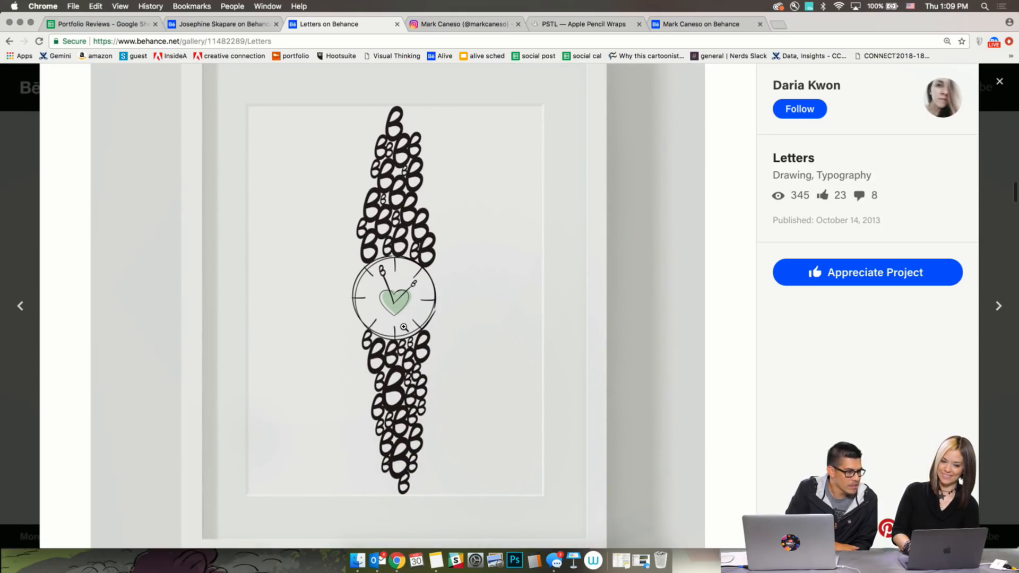
scroll(403, 327, "down", 15)
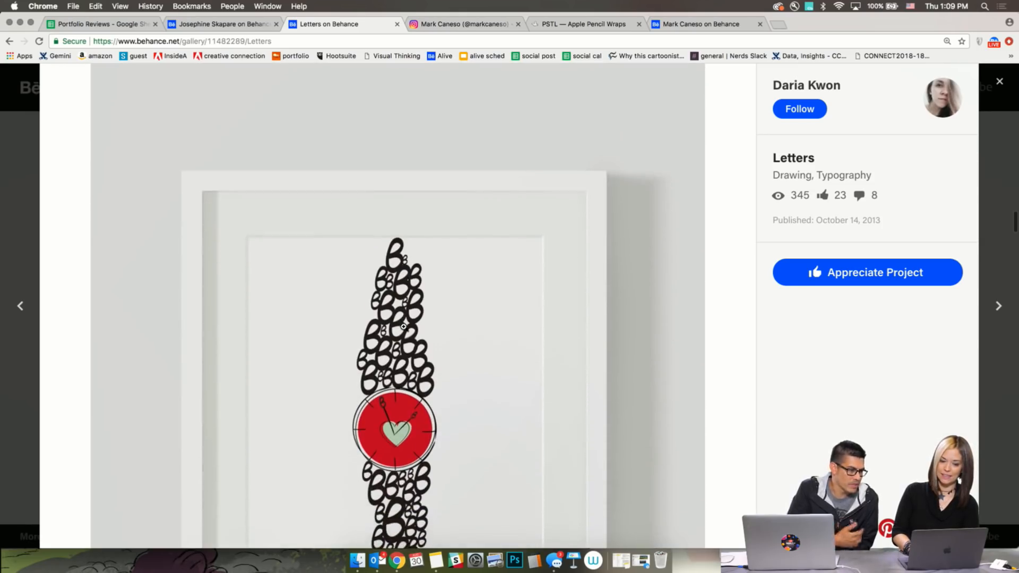
scroll(403, 326, "down", 10)
scroll(404, 327, "down", 15)
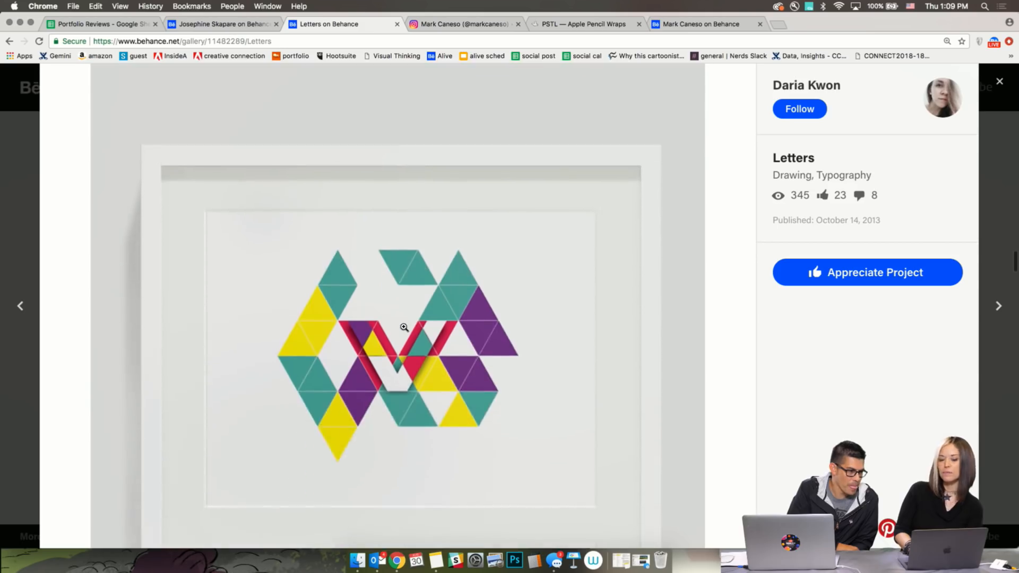
scroll(403, 326, "down", 5)
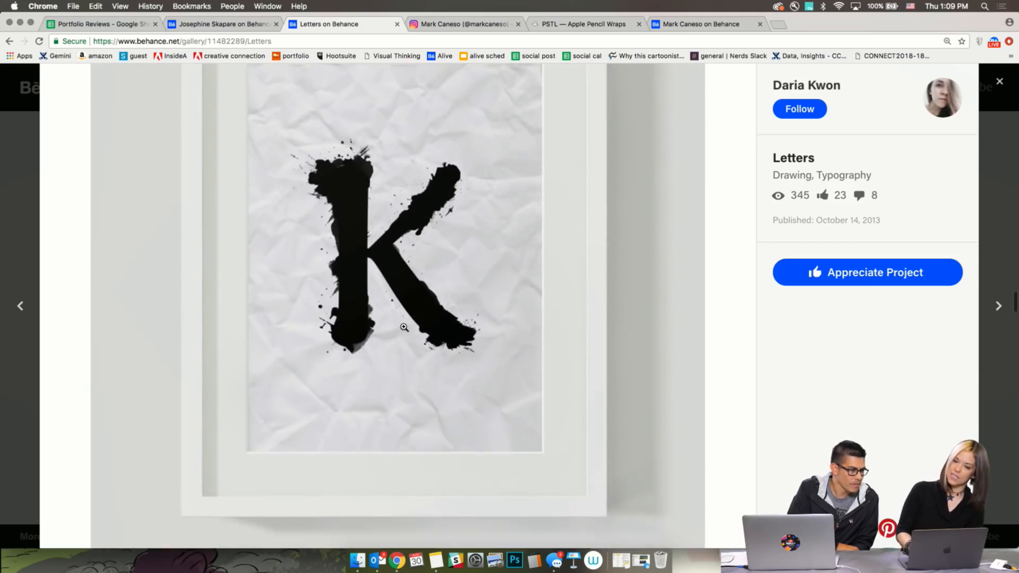
- Close the Letters project, go back to the first projects on the profile and open "Lana Lee brand identity with calligraphy logotype"
left_click(24, 184)
scroll(319, 303, "up", 20)
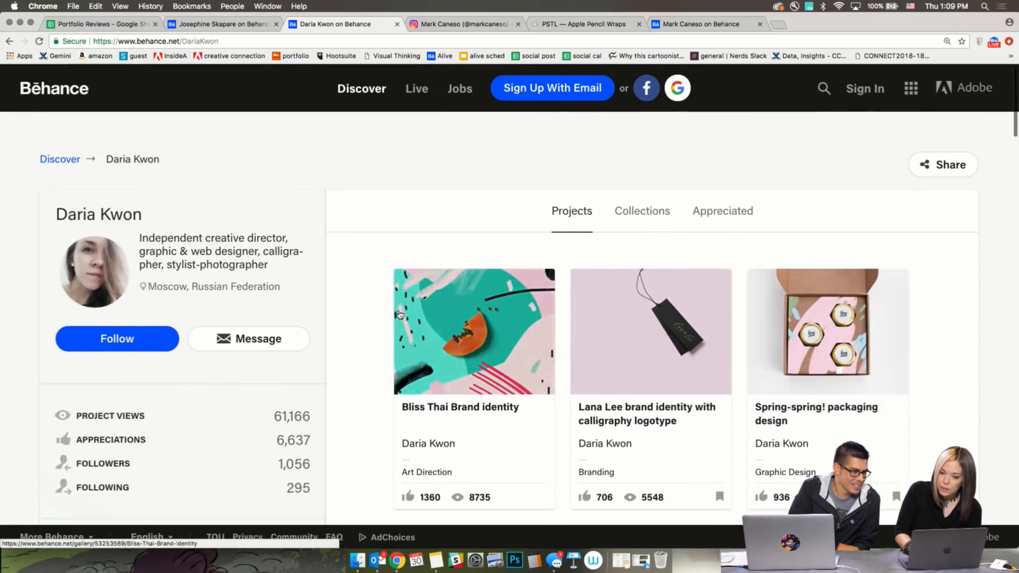
scroll(967, 387, "down", 4)
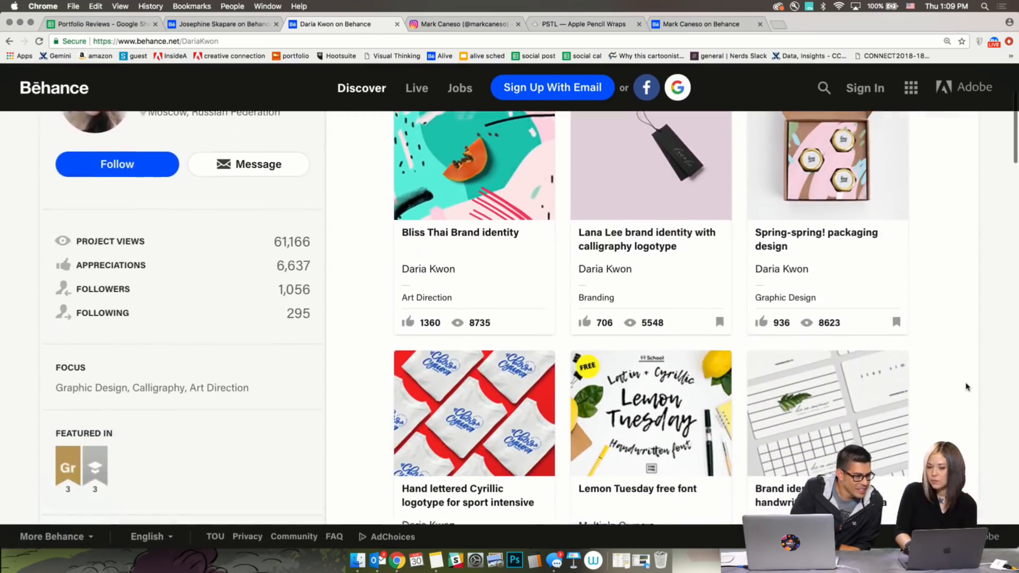
scroll(966, 386, "down", 1)
scroll(966, 386, "up", 3)
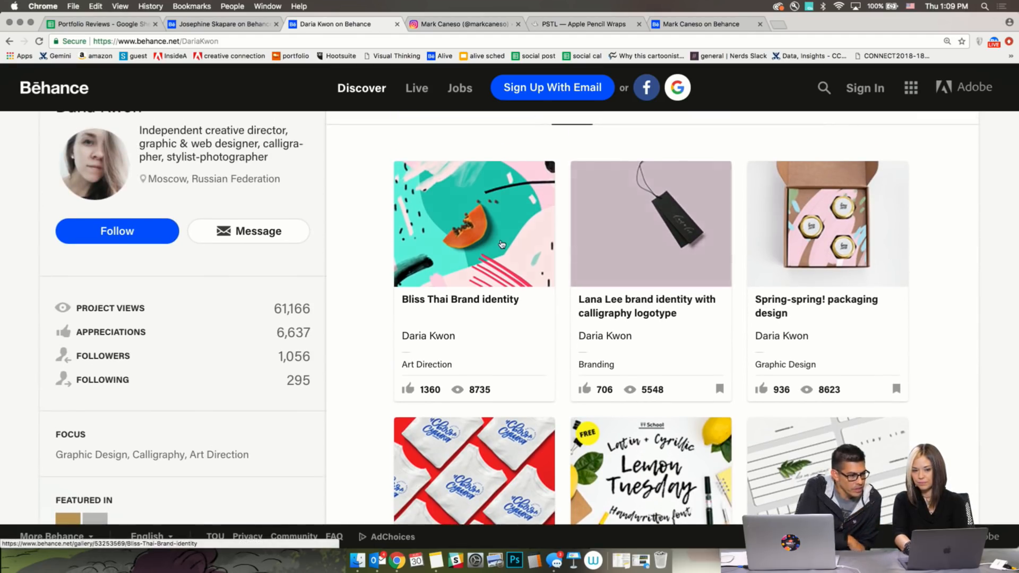
left_click(668, 206)
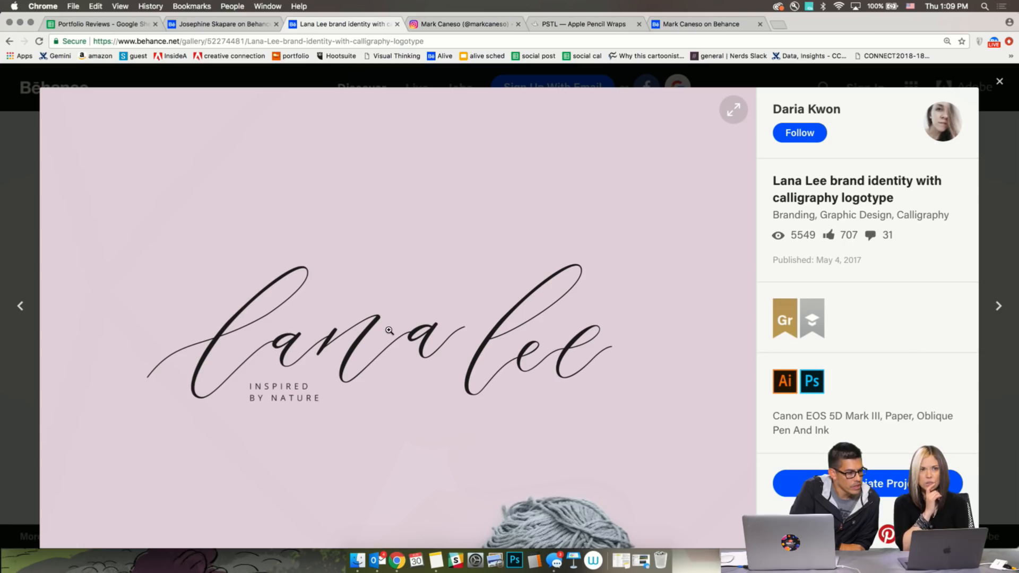
- Compare the large Lana Lee calligraphy logotype with its application on the white shopping bag mockup
scroll(388, 331, "down", 10)
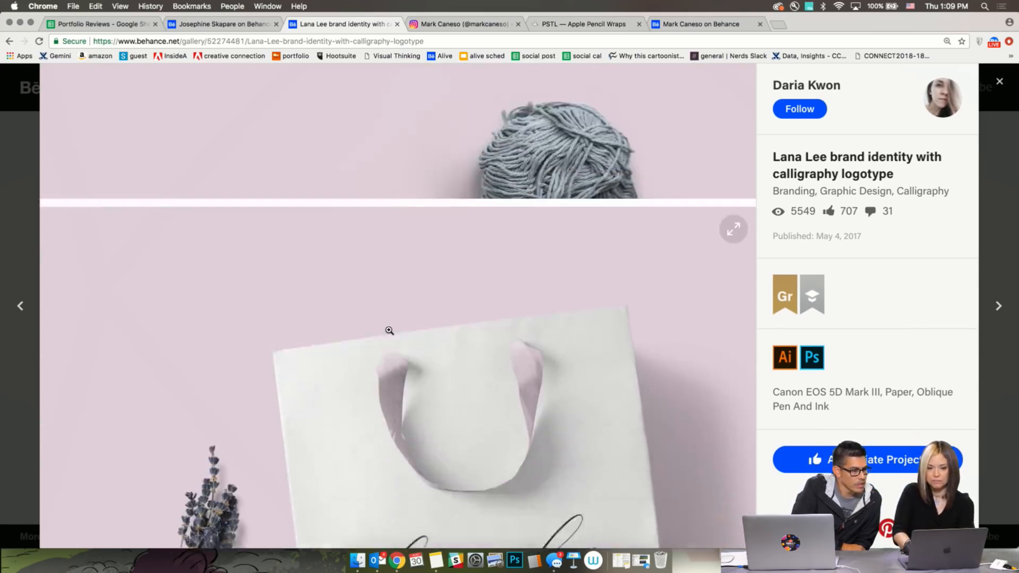
scroll(389, 331, "down", 2)
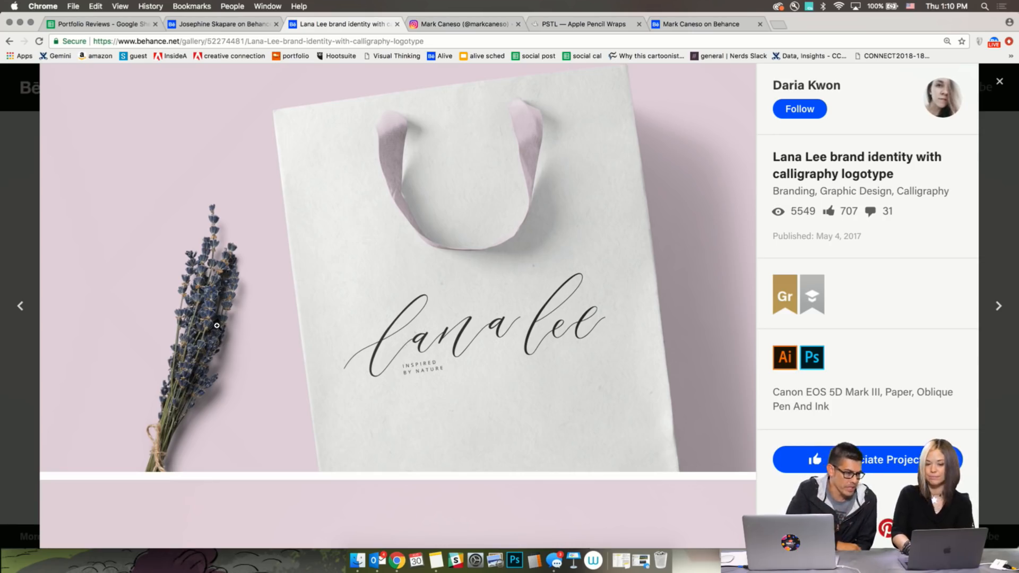
scroll(216, 326, "down", 4)
scroll(189, 274, "up", 5)
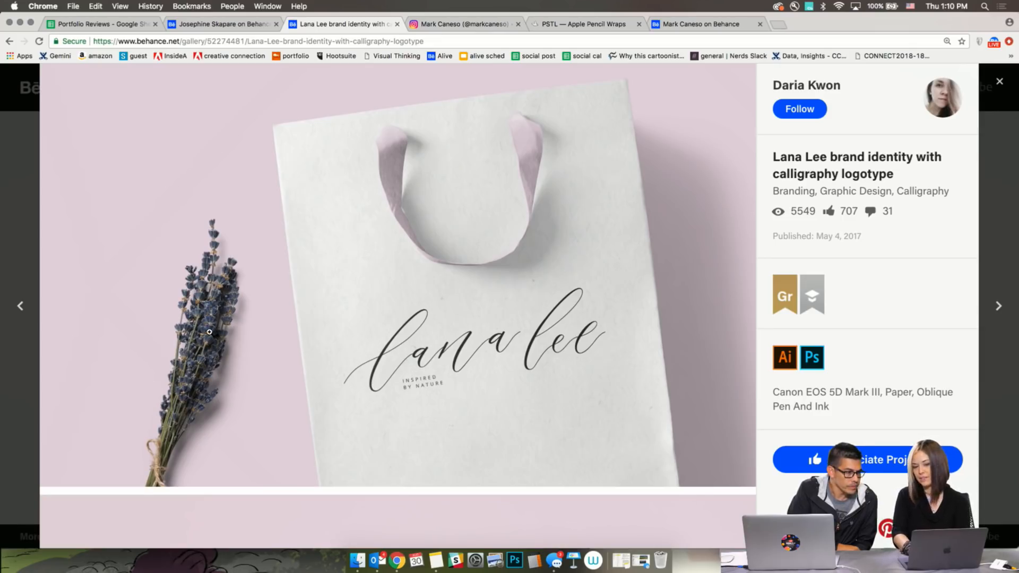
scroll(264, 285, "up", 8)
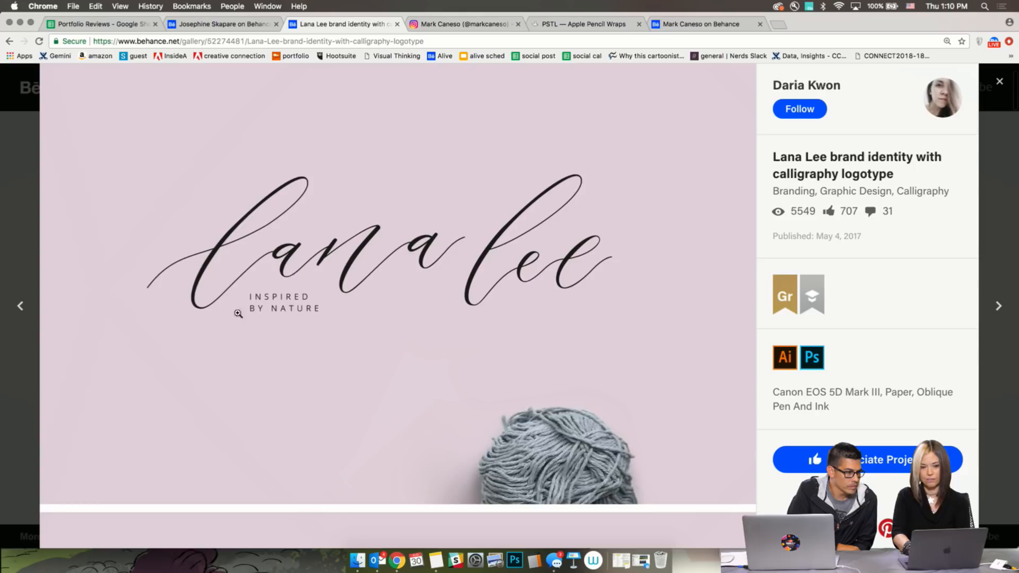
scroll(249, 364, "down", 8)
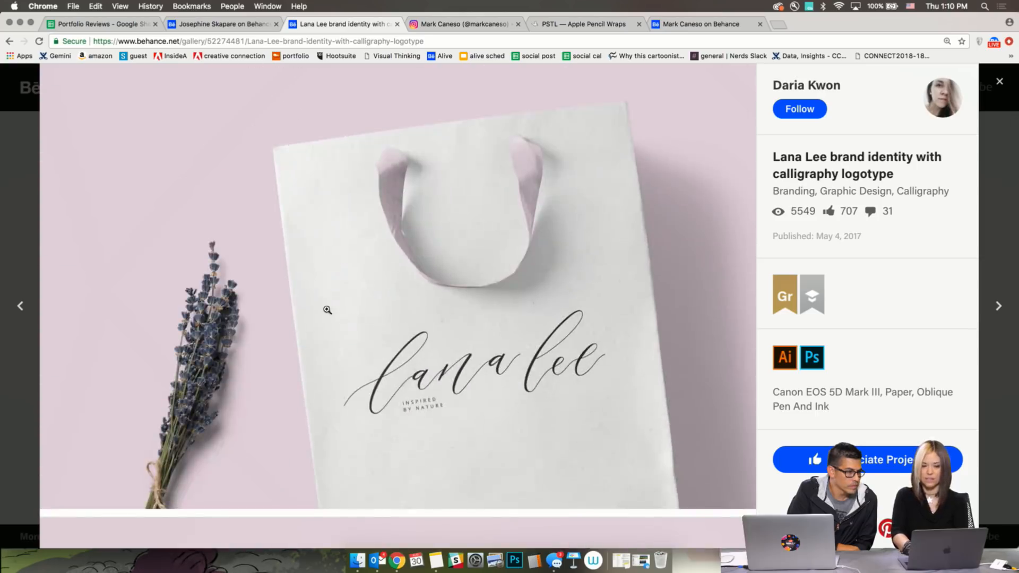
- Examine the Lana Lee sweater label, black hang tag, boxes and the mockup showing the branded items together
scroll(244, 315, "down", 10)
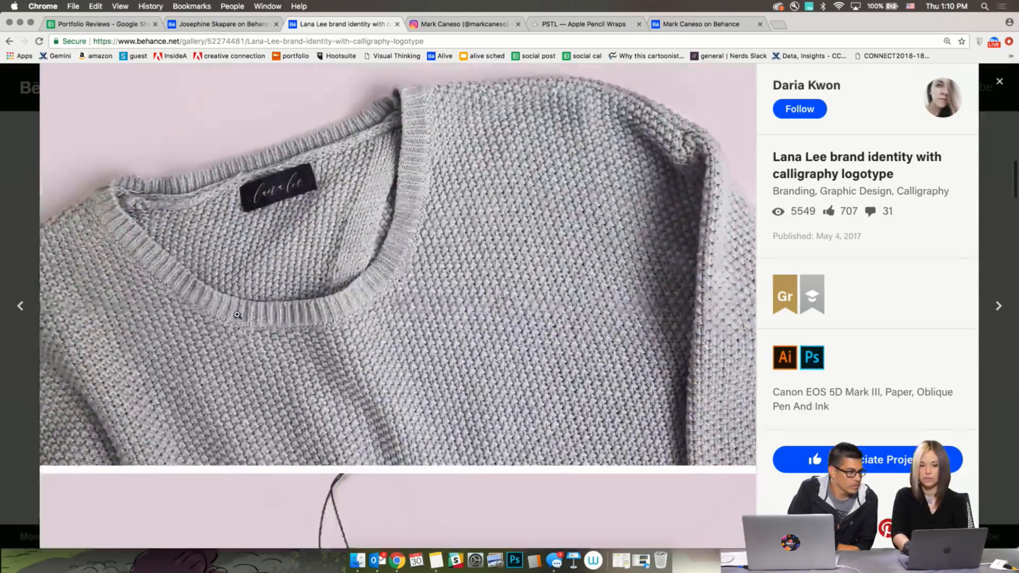
scroll(264, 114, "up", 3)
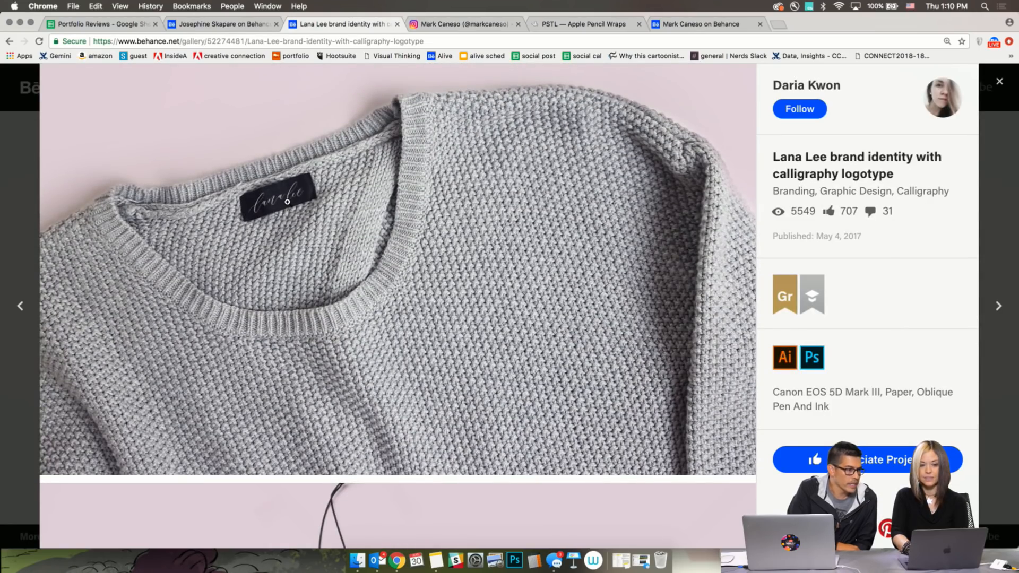
scroll(287, 202, "down", 8)
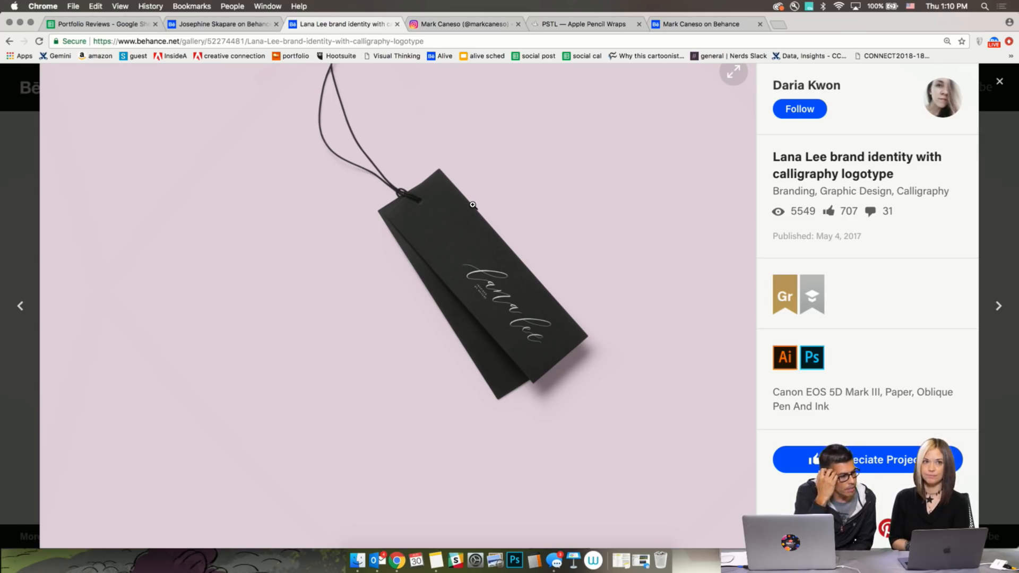
scroll(472, 205, "down", 5)
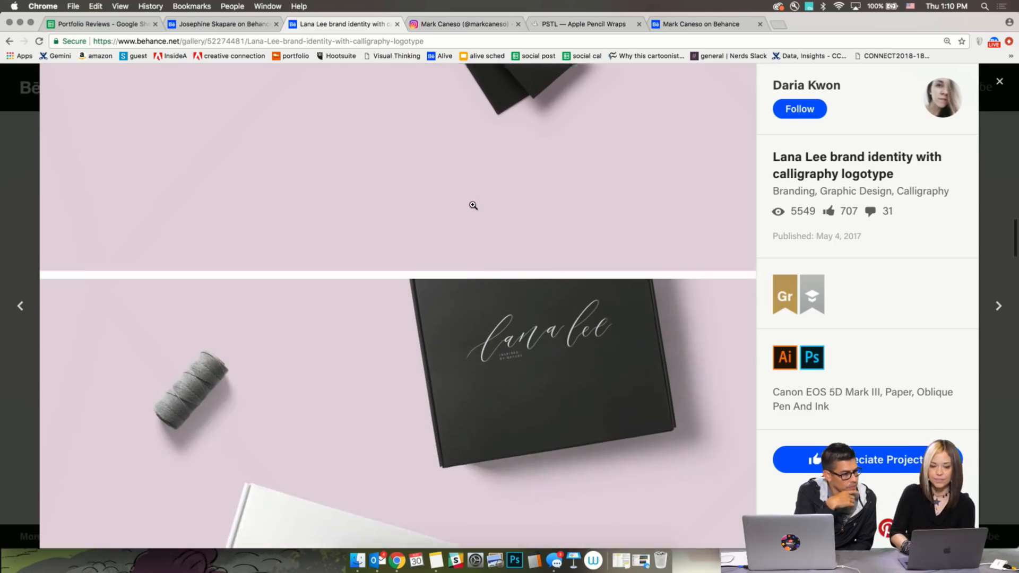
scroll(473, 205, "down", 15)
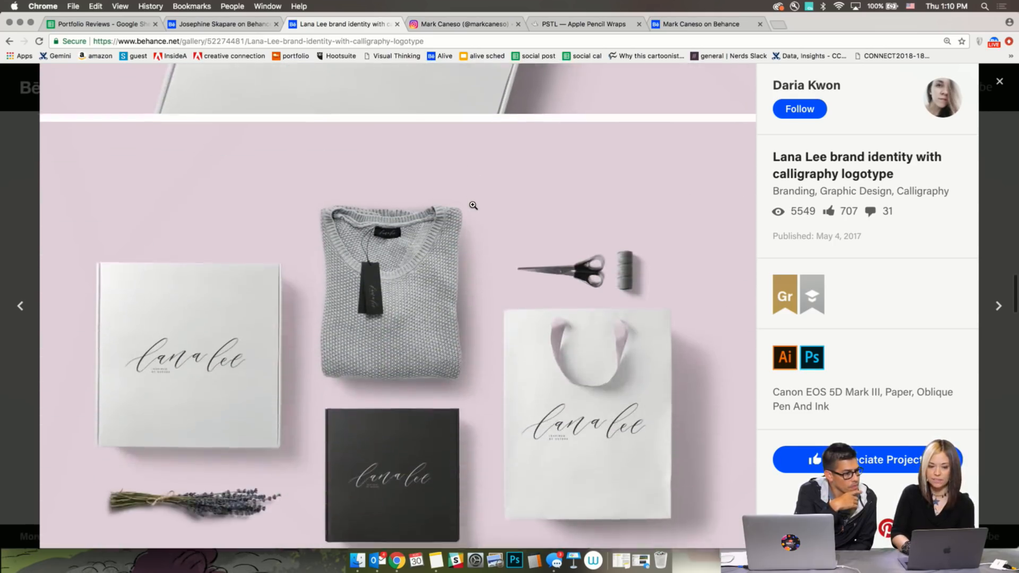
- Review the full Lana Lee branded items mockup and close the project
scroll(473, 205, "down", 2)
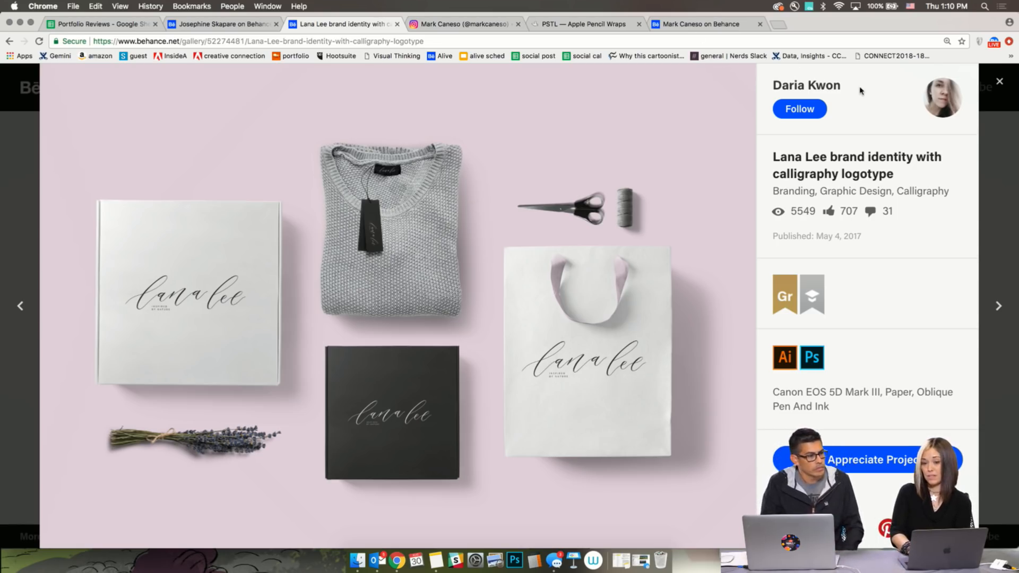
left_click(1001, 83)
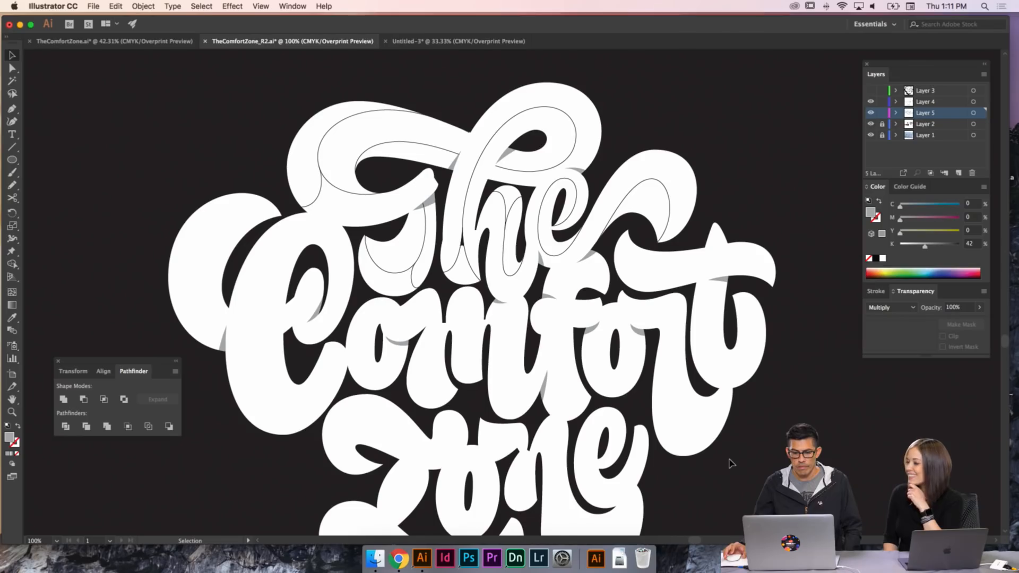
- In Illustrator, examine the Comfort Zone lettering in TheComfortZone_R2.ai, both as a whole and around its overlapping strokes
key("a")
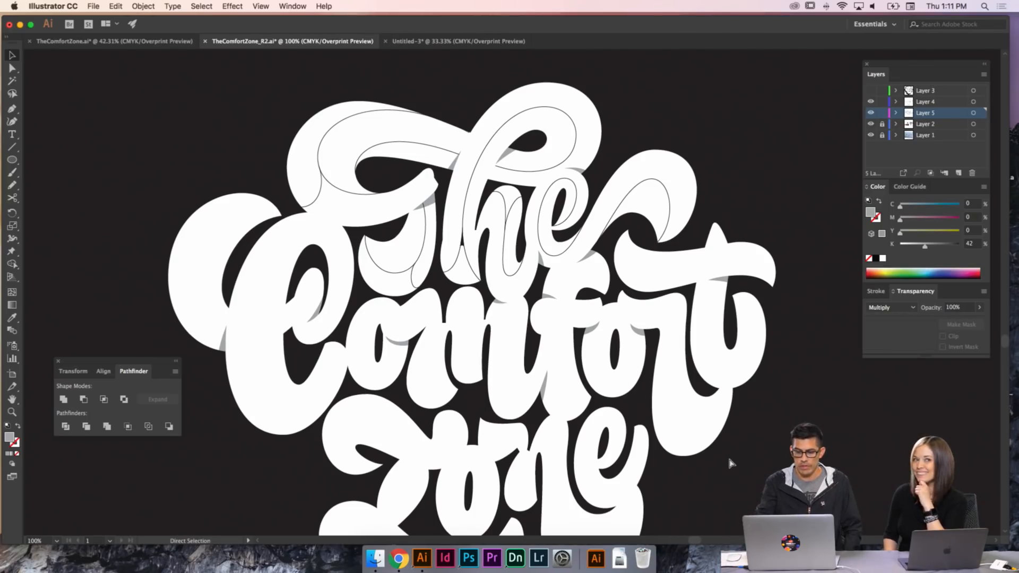
key("super+equal")
left_click_drag(654, 353, 659, 365)
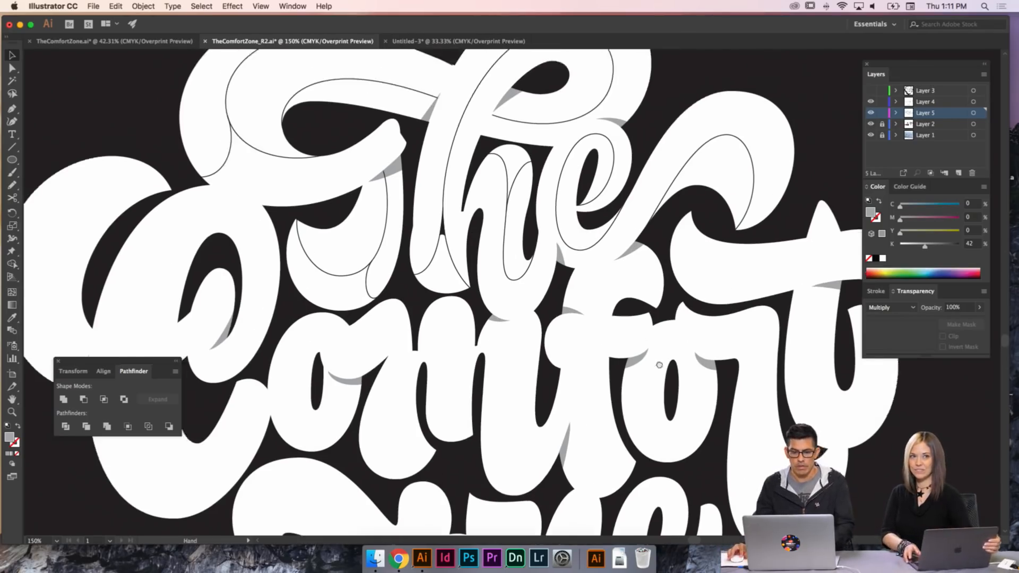
key("super+minus")
key("super+minus")
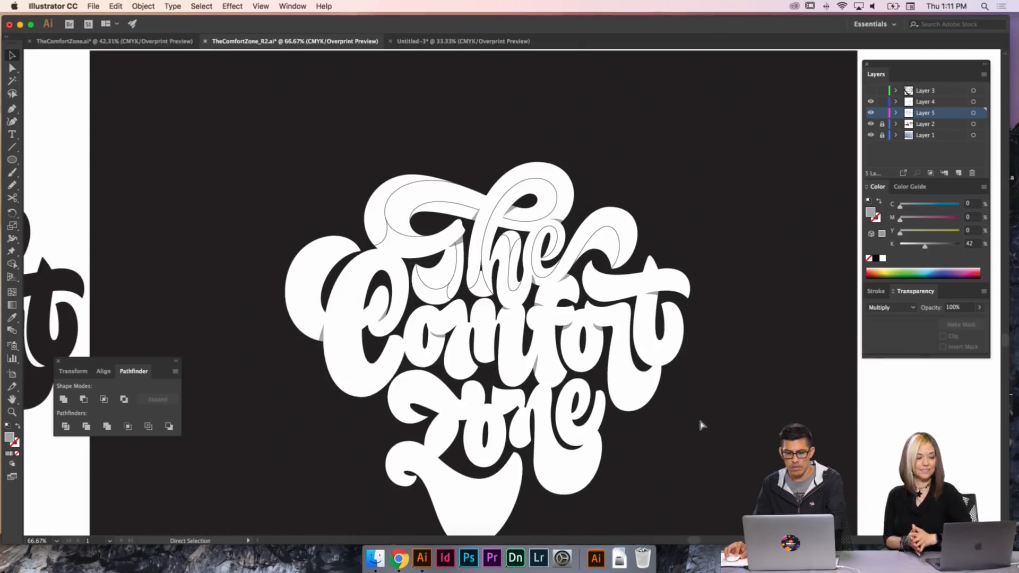
key("super+equal")
scroll(693, 403, "down", 4)
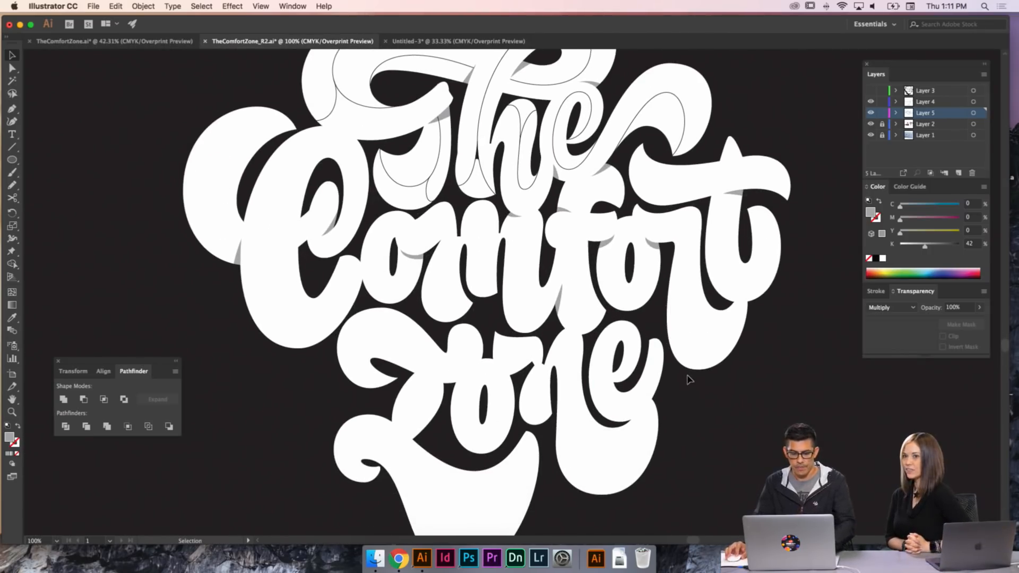
left_click_drag(633, 351, 636, 391)
key("a")
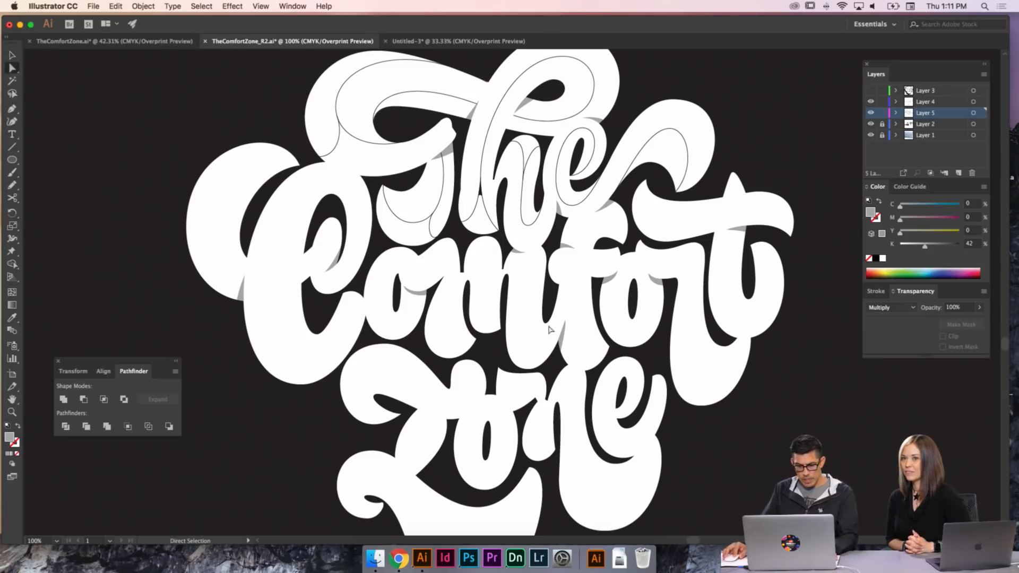
- Draw a closed crescent outline with the Pen tool under the curved inner line at the foot of the h in "The"
key("p")
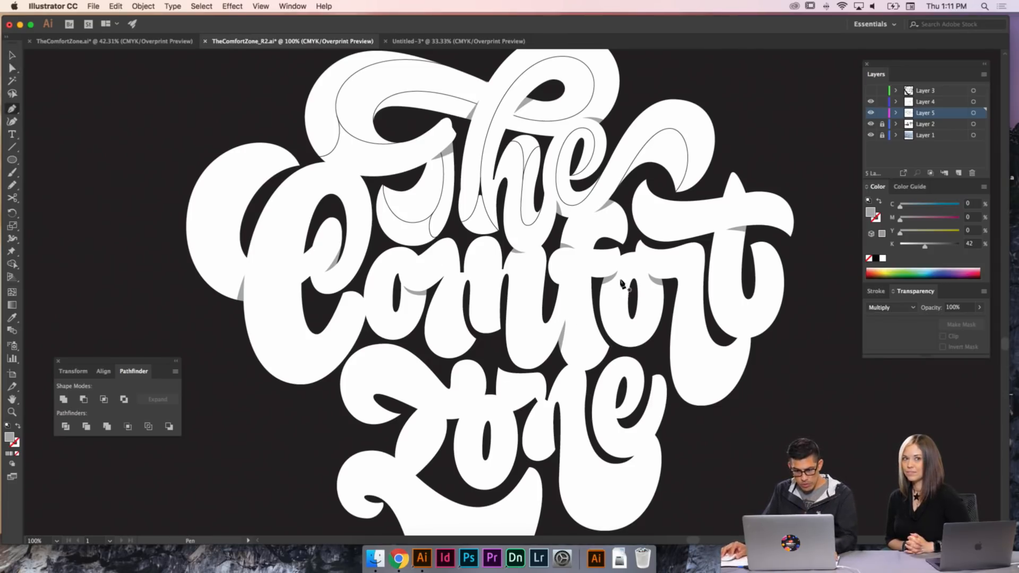
key("super+=")
key("super+=")
left_click_drag(614, 210, 559, 282)
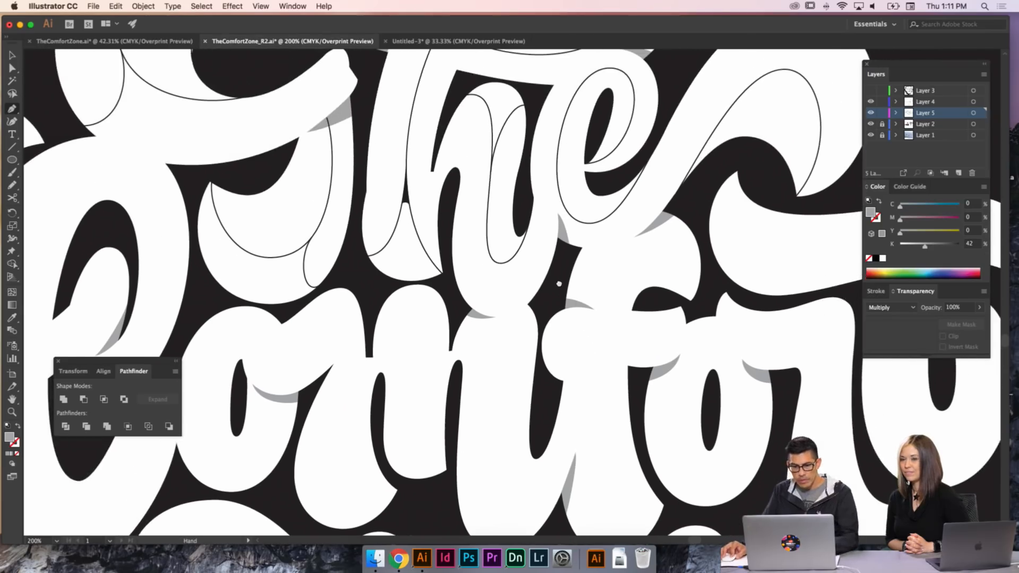
key("super+=")
left_click_drag(557, 227, 560, 290)
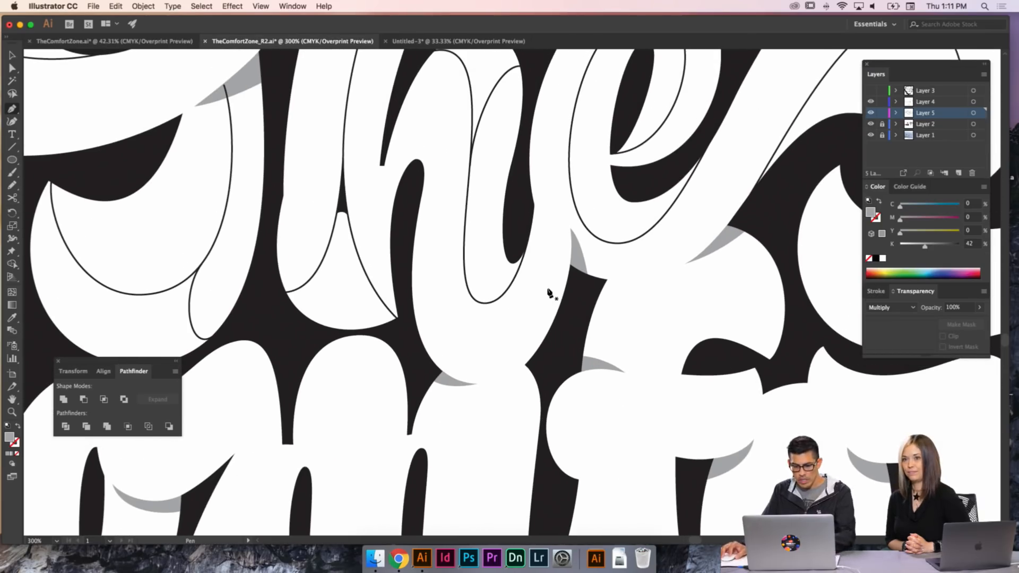
left_click(483, 304, "super")
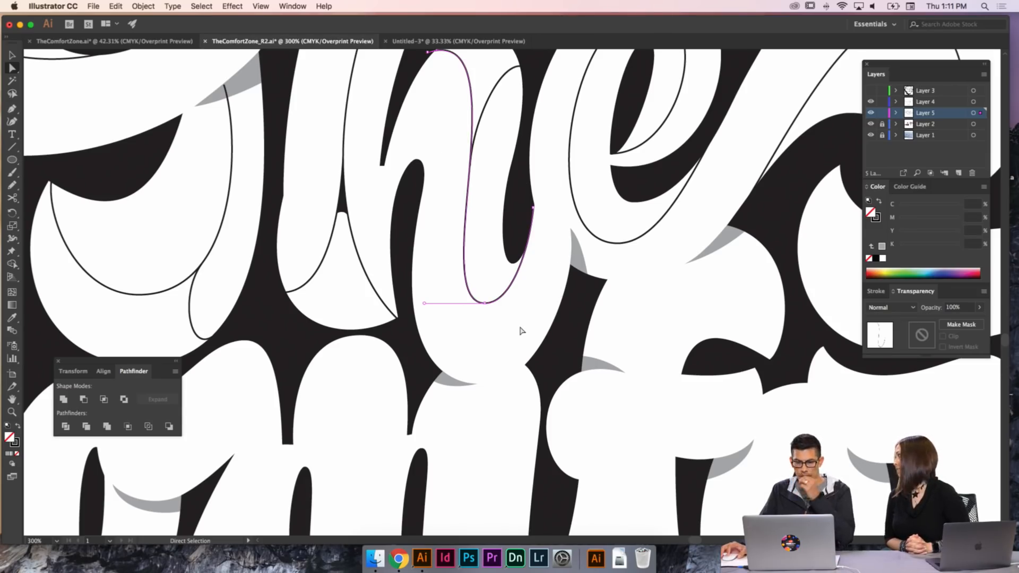
key("p")
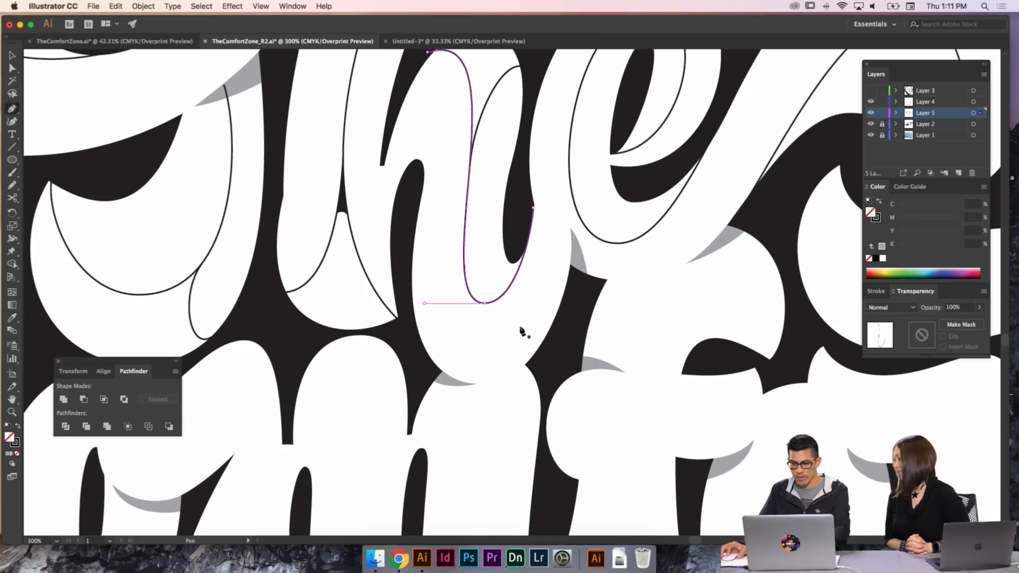
left_click(467, 259, "super")
scroll(456, 233, "down", 3)
left_click_drag(443, 222, 443, 222)
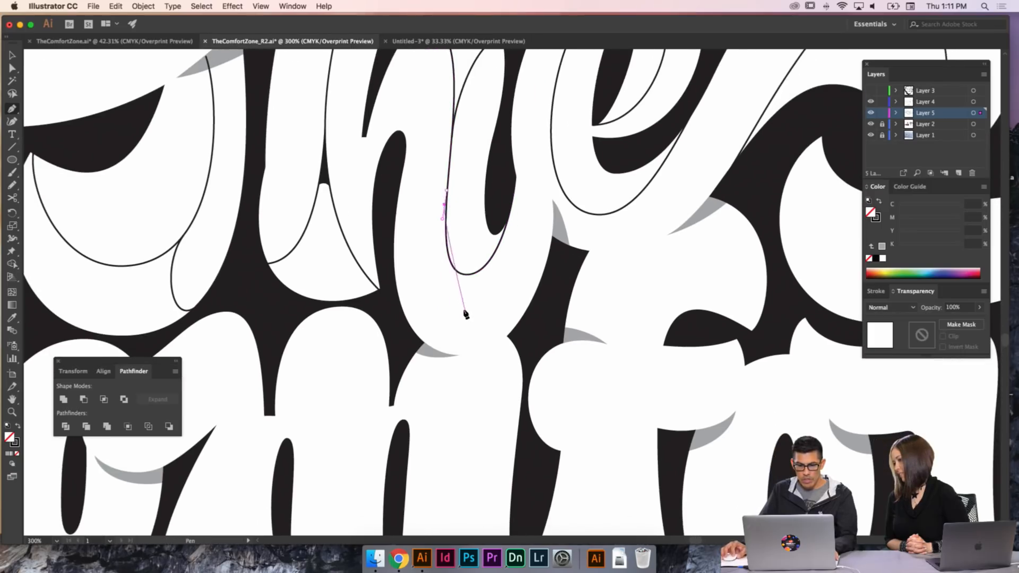
left_click_drag(458, 305, 447, 274)
left_click(500, 243)
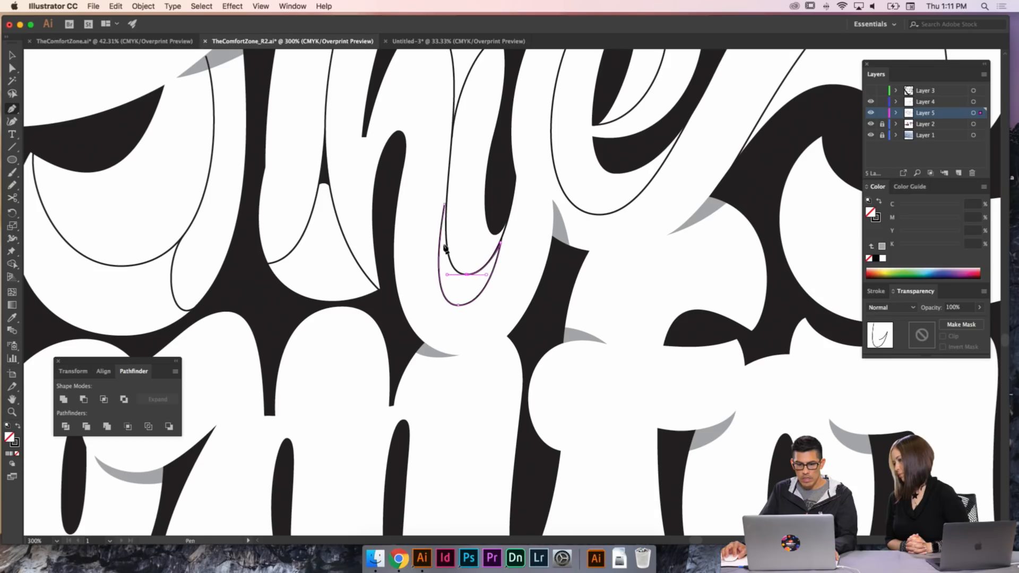
left_click(443, 205)
- Fill the h's crescent with black and move its inner-curve anchor and left tip onto the contour line
key("shift+x")
key("a")
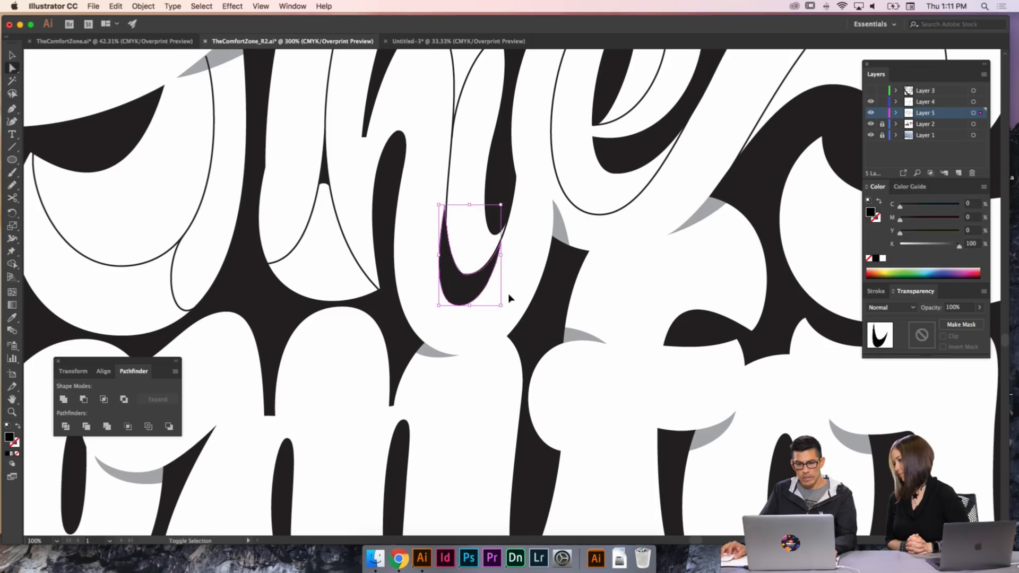
key("super+equal")
key("super+equal")
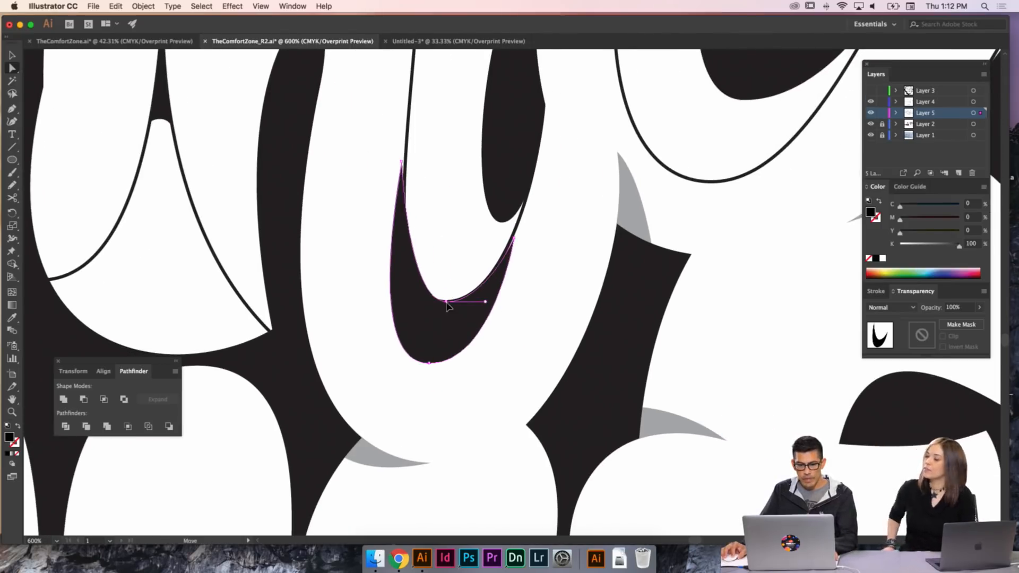
left_click_drag(446, 302, 442, 301)
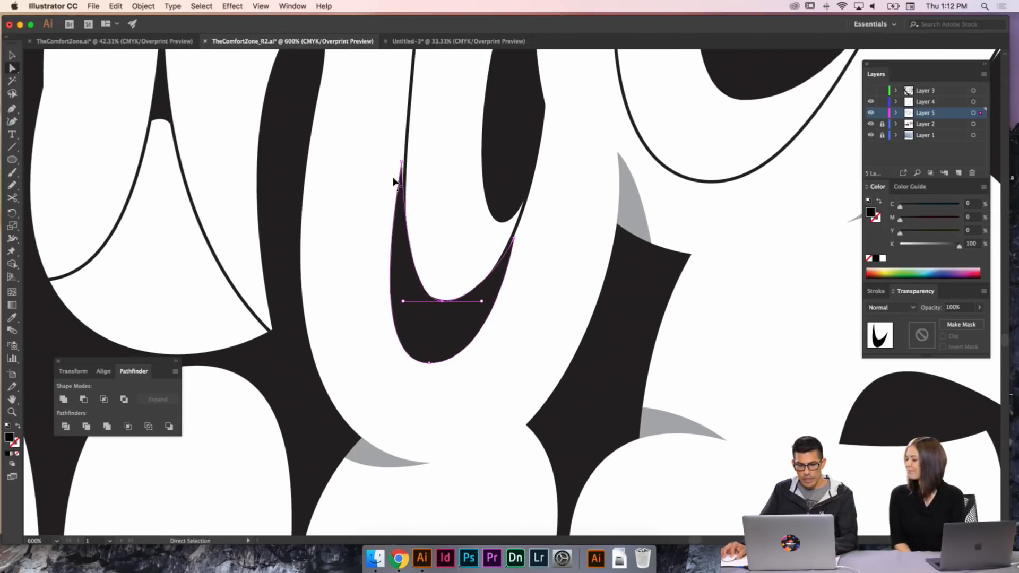
left_click_drag(401, 162, 404, 163)
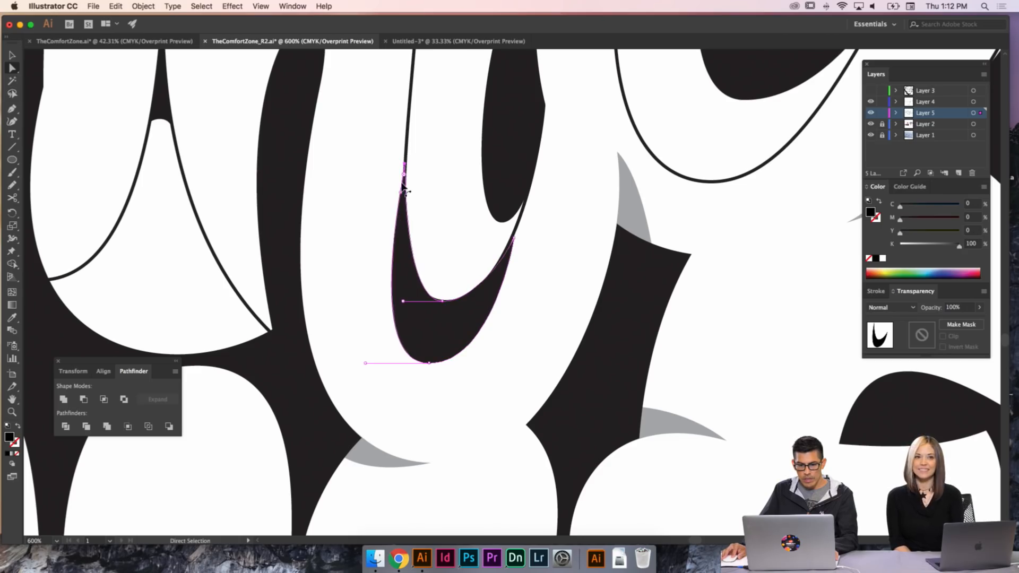
- Refine the h's crescent by extending its right tip up the contour line and shifting its bottom curve to the right
left_click(493, 257)
left_click(513, 237)
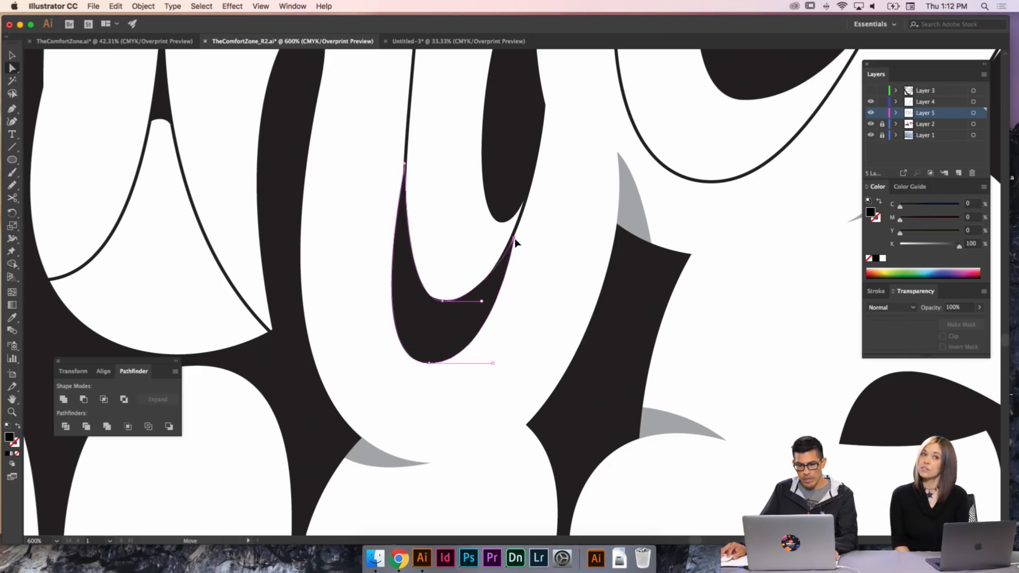
left_click_drag(443, 302, 398, 301)
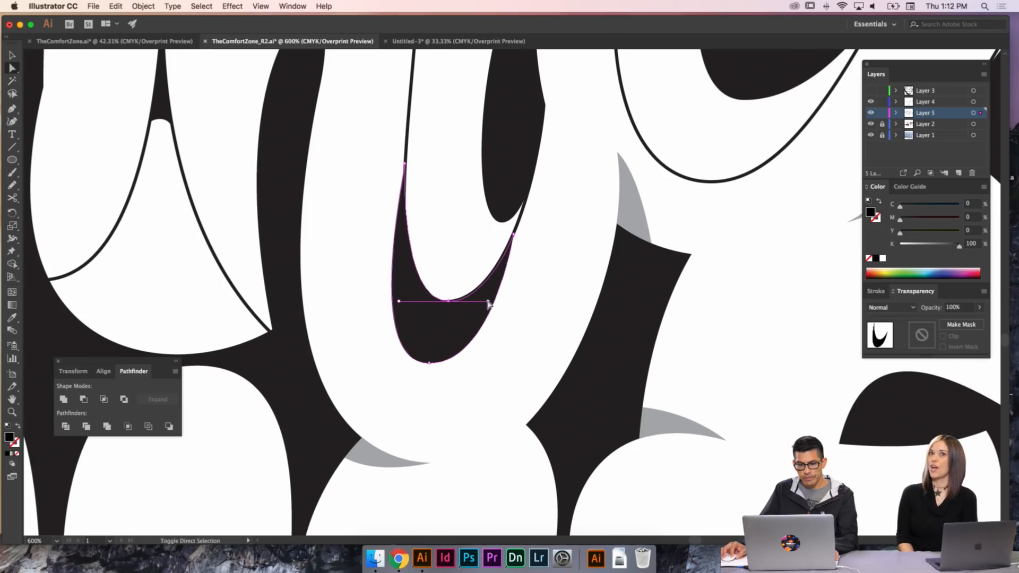
left_click_drag(488, 301, 484, 302)
left_click_drag(513, 234, 522, 216)
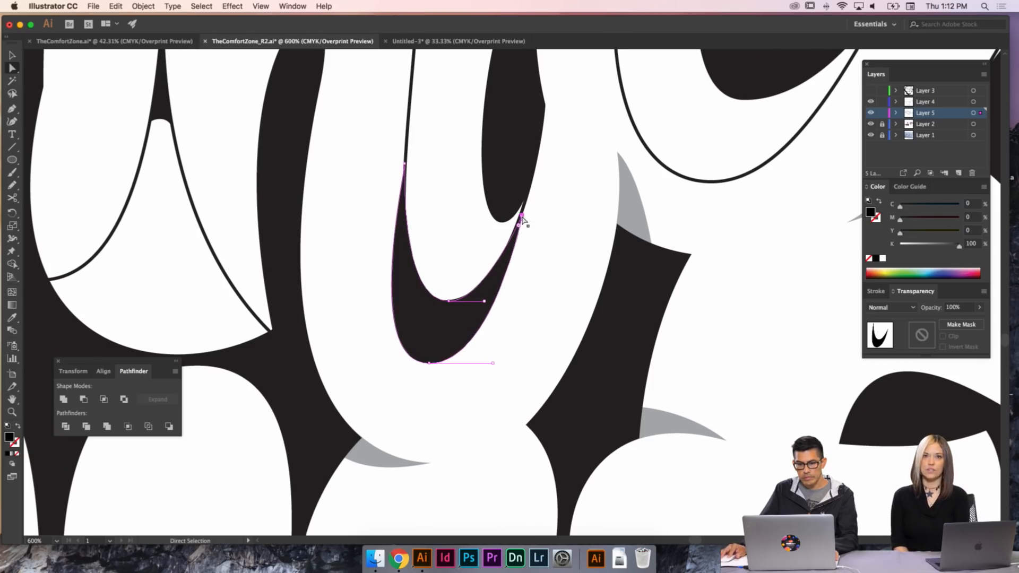
mouse_move(493, 364)
left_mouse_down()
mouse_move(450, 359)
mouse_move(507, 361)
left_mouse_up()
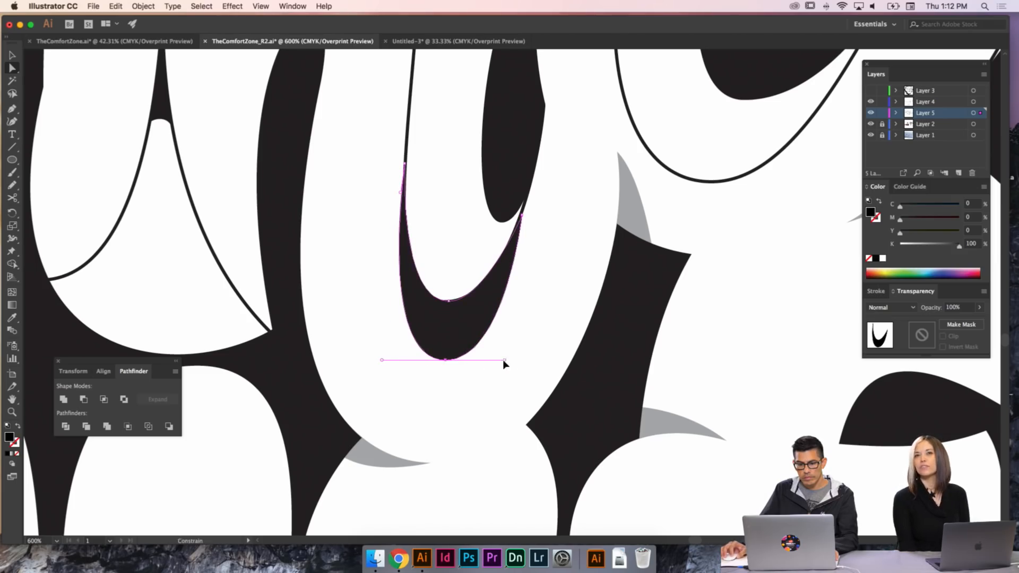
left_click(536, 362, "super")
- Move the bottom anchor of the h's crescent slightly upward to thin the shadow, and deselect the shape
key("super+minus")
key("super+minus")
key("super+minus")
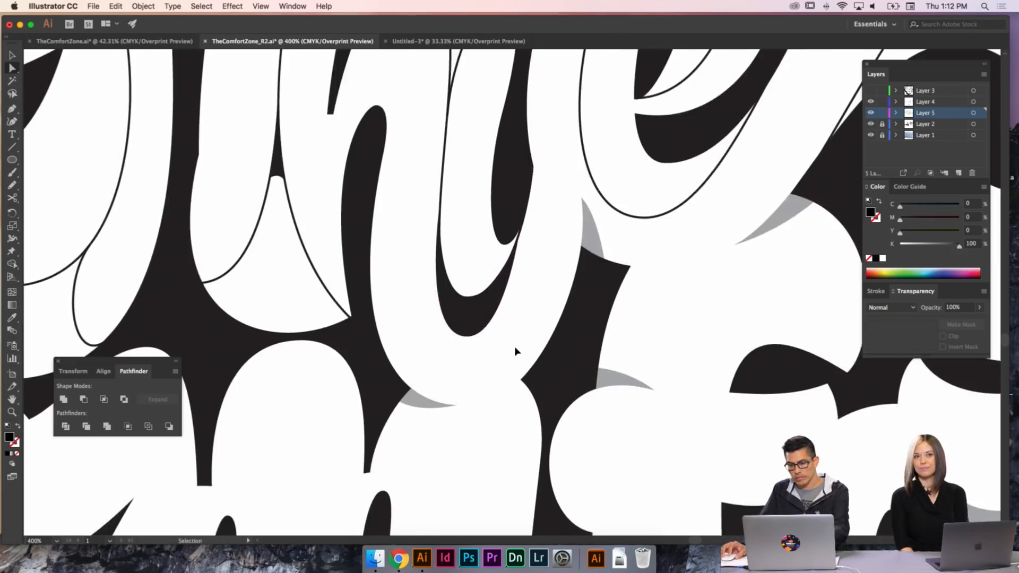
key("super+equal")
key("super+equal")
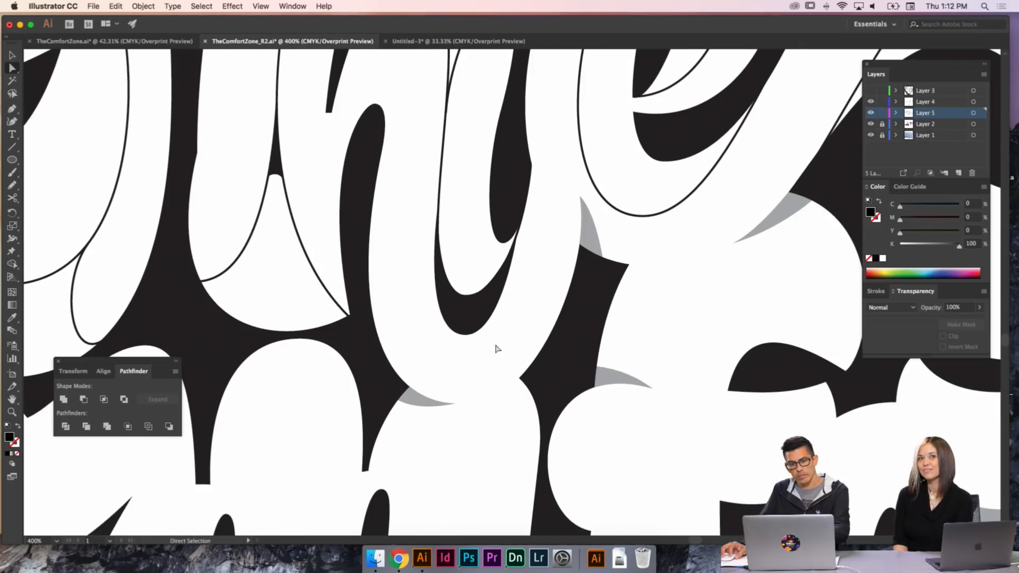
left_click(470, 338)
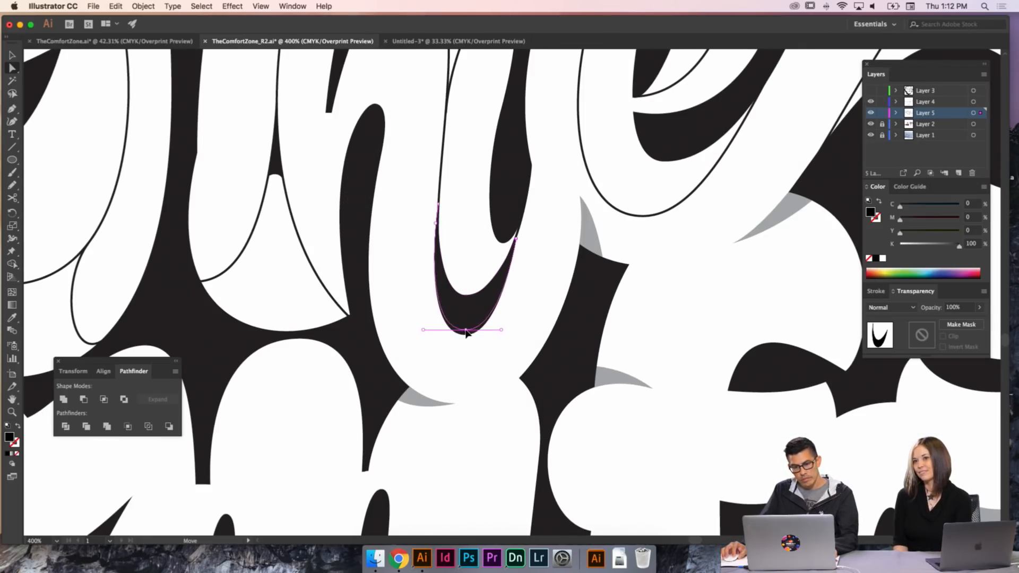
key("v")
left_click(548, 349)
- Draw the outer curve of a crescent shadow with the Pen tool below the inner line of the T's lower hook
key("super+minus")
key("super+minus")
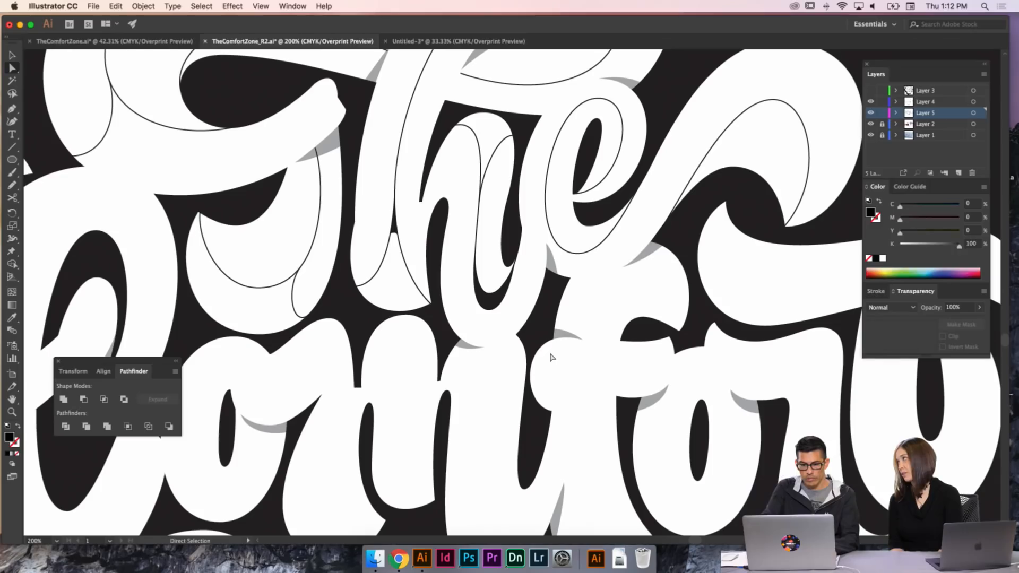
left_click_drag(559, 358, 542, 390)
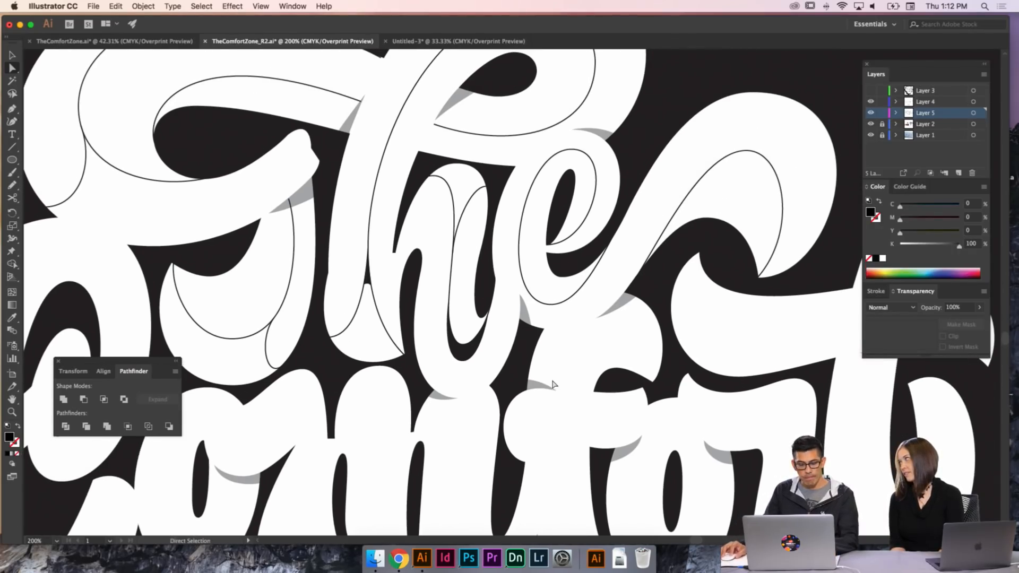
key("v")
scroll(547, 382, "up", 5)
scroll(546, 382, "right", 3)
left_click_drag(484, 334, 525, 320)
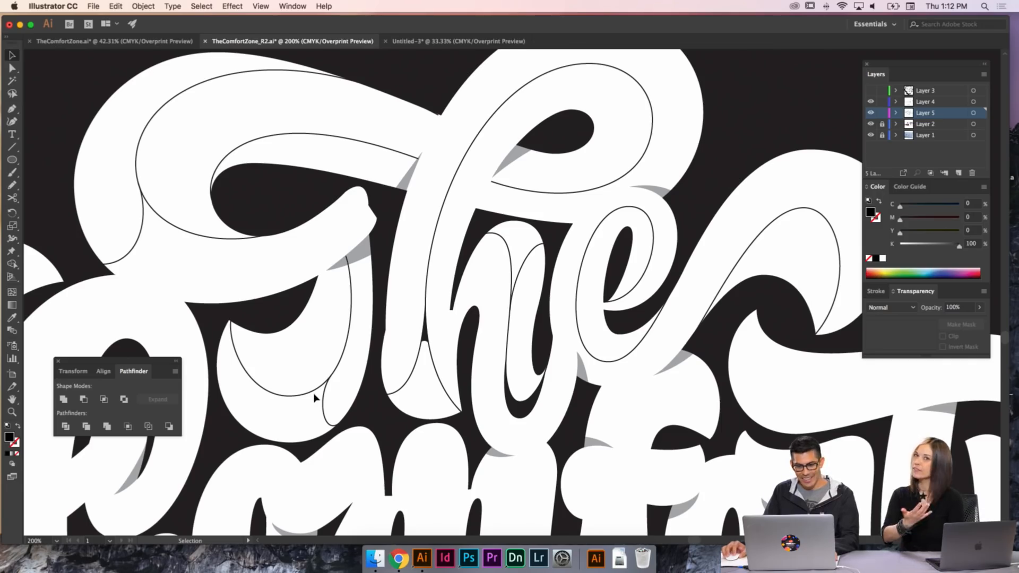
key("p")
key("super+plus")
left_click_drag(313, 373, 557, 296)
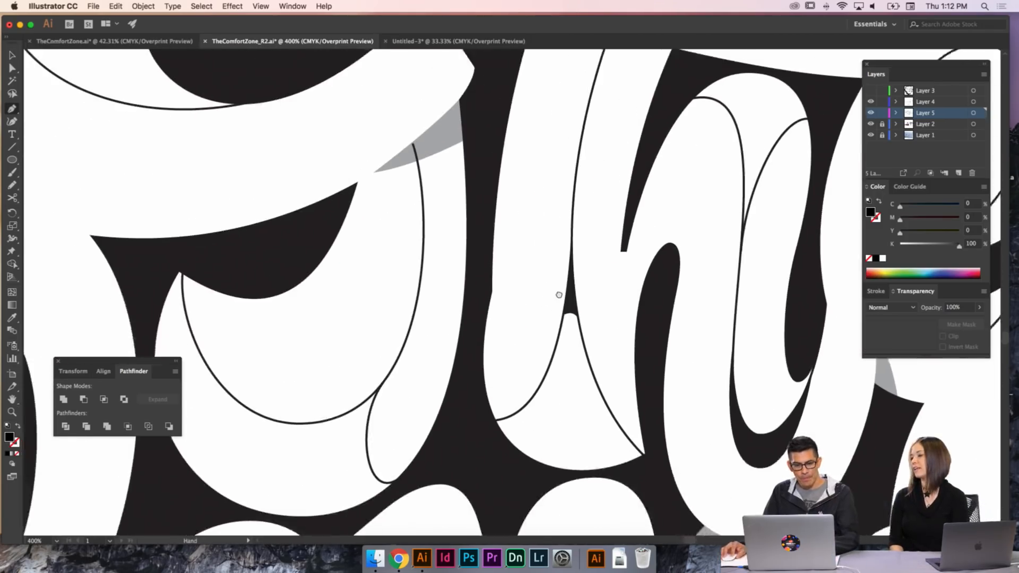
left_click_drag(395, 366, 561, 278)
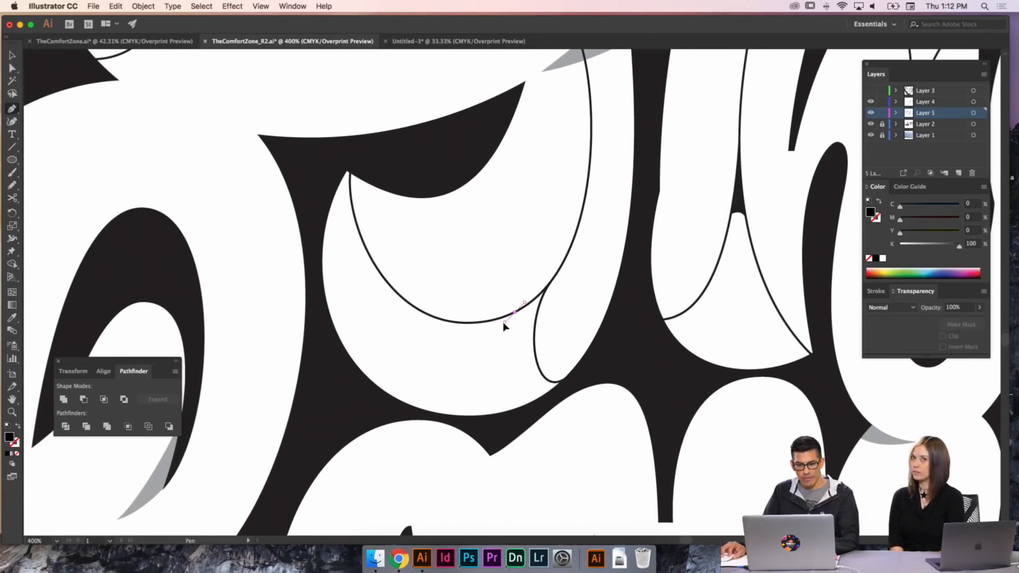
key("super+z")
left_click_drag(515, 318, 394, 345)
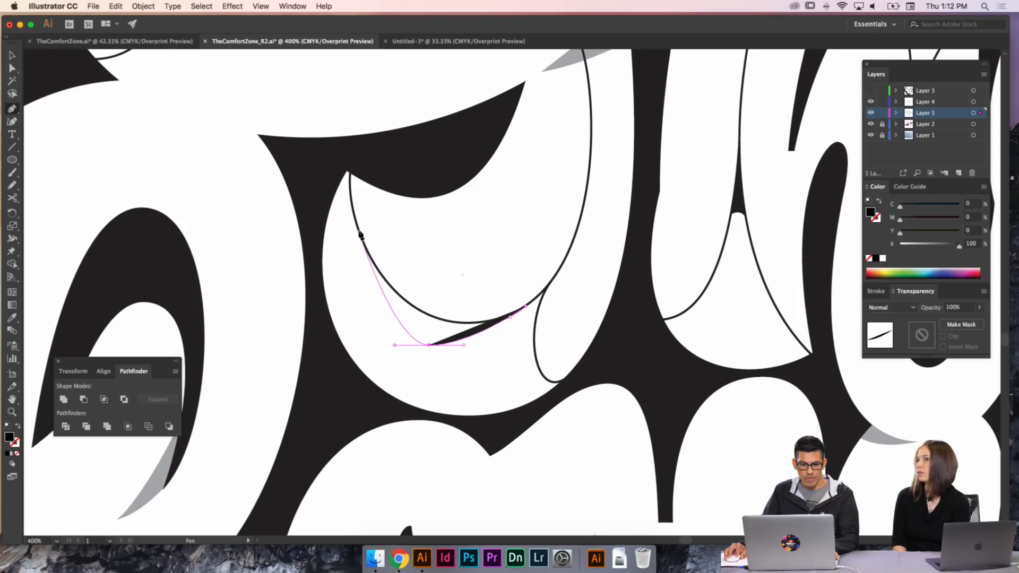
left_click_drag(358, 230, 363, 192)
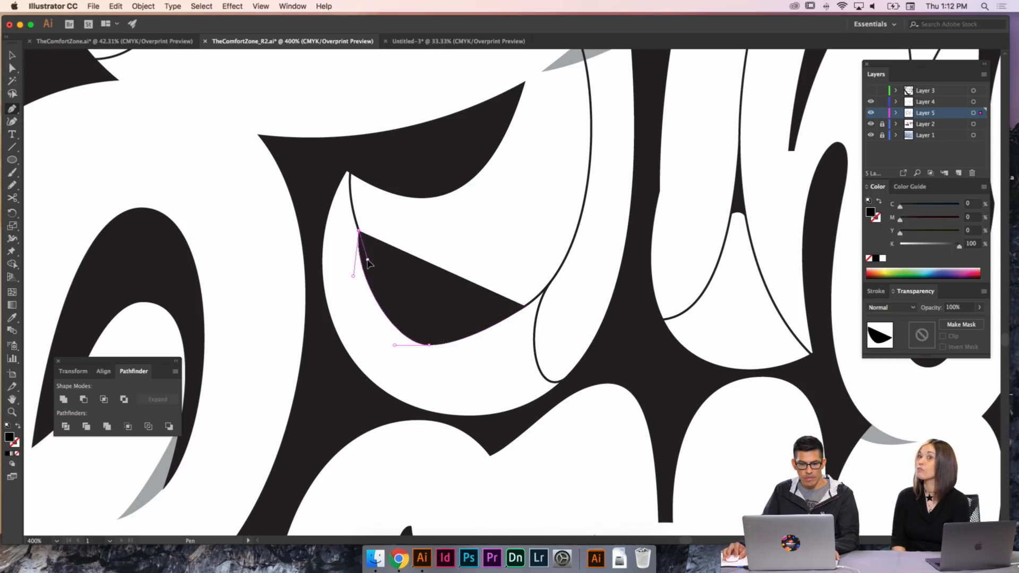
- Draw the crescent's inner edge along the T's contour line, close the path and fill it with black
key("shift+x")
mouse_move(456, 323)
left_mouse_down()
mouse_move(510, 325)
mouse_move(498, 324)
left_mouse_up()
left_click(525, 308)
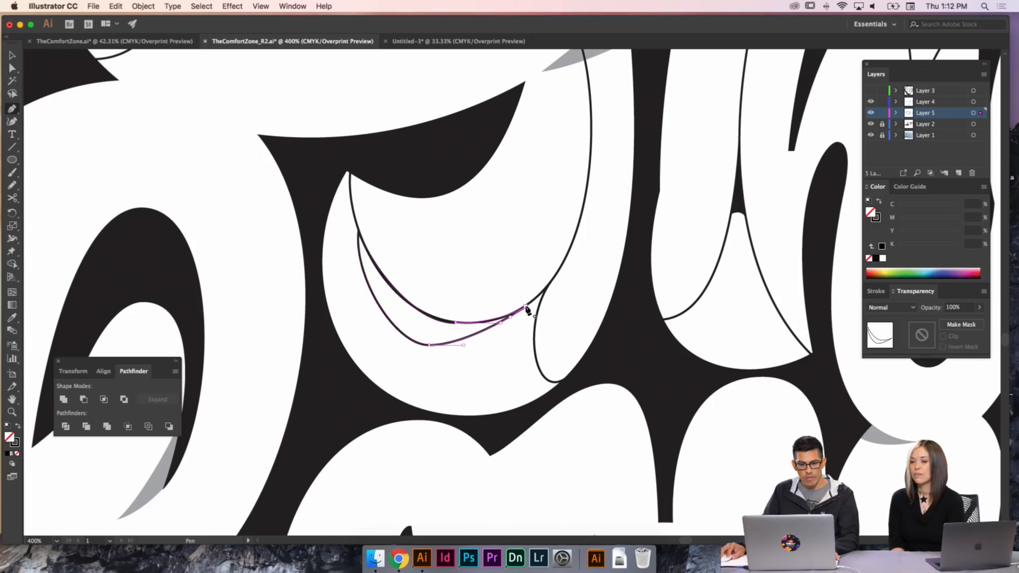
key("shift+x")
- Refine the T's crescent by shifting its bottom and inner-curve anchors and shortening the inner curve's right handle
key("a")
left_click_drag(431, 348, 515, 320)
left_click(463, 325)
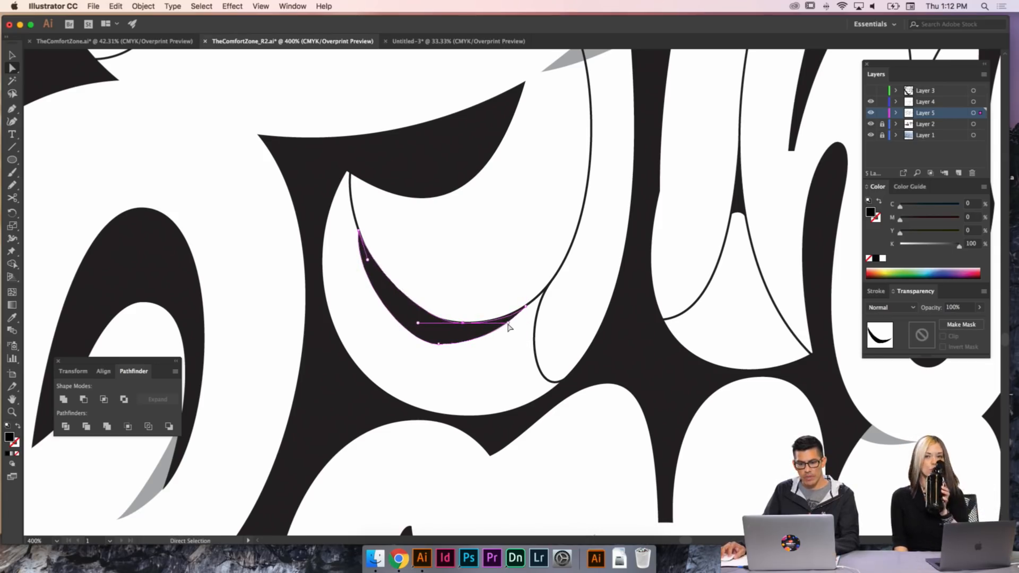
left_click_drag(508, 323, 499, 334)
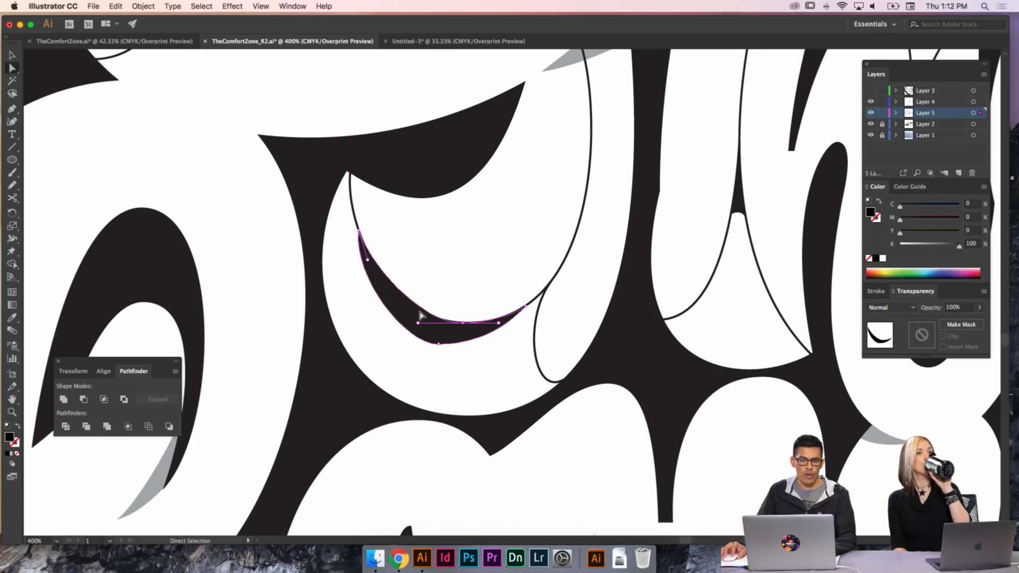
- Lengthen the left handle of the T crescent's inner curve and the outer handle at its upper-left tip, and deselect the shape
left_click_drag(419, 326, 411, 325)
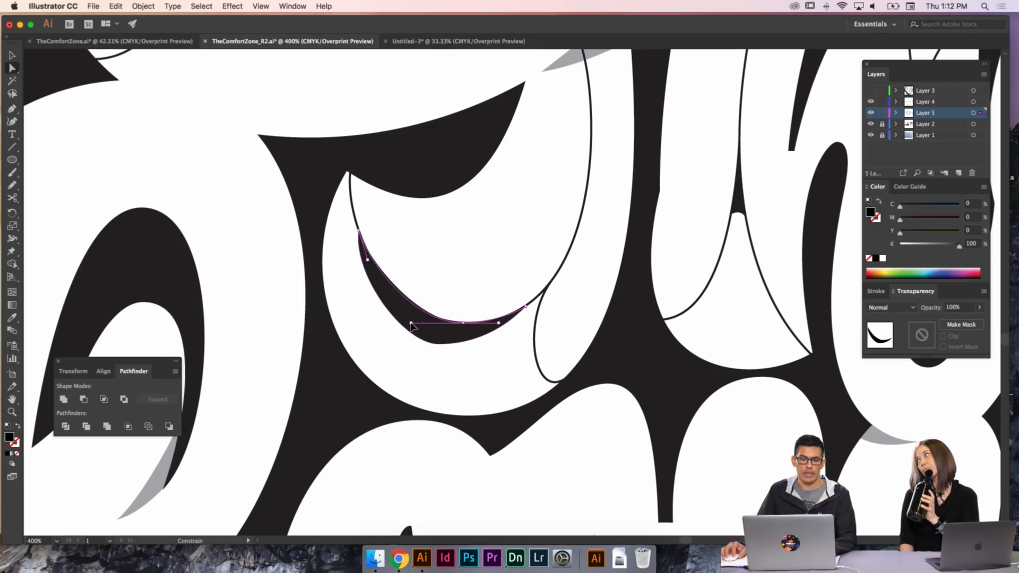
left_click(366, 255)
left_click_drag(362, 237, 370, 288)
key("super+shift+a")
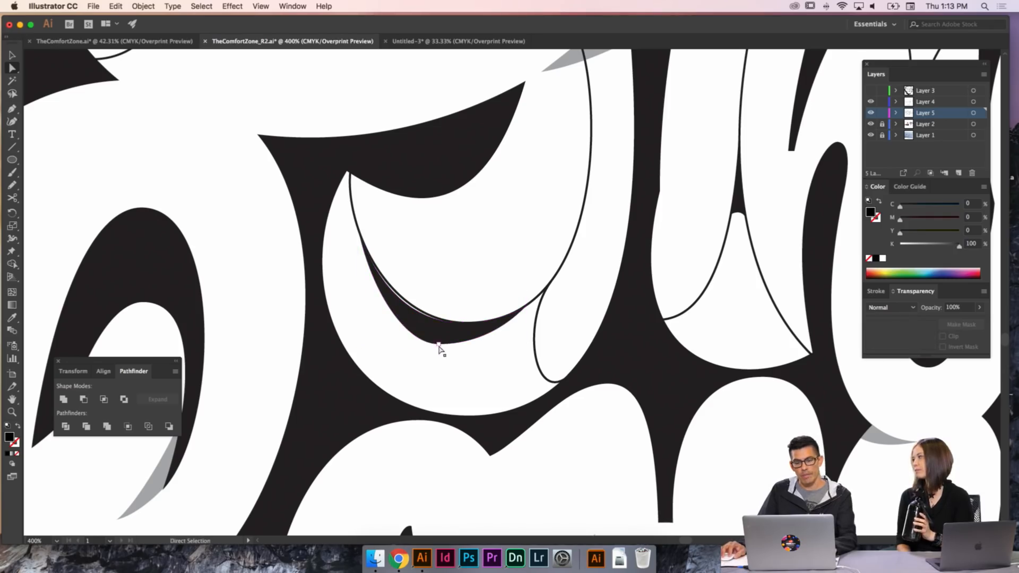
- Shift the bottom anchor of the T's crescent slightly to the right and shorten the inner curve's left handle to match the contour line
left_click(439, 345)
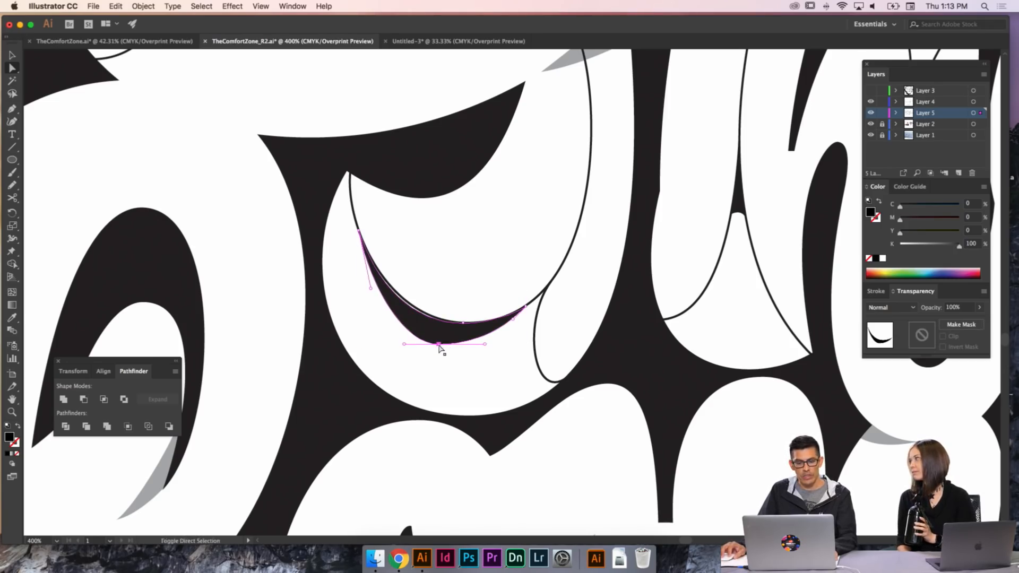
left_click_drag(439, 344, 406, 348)
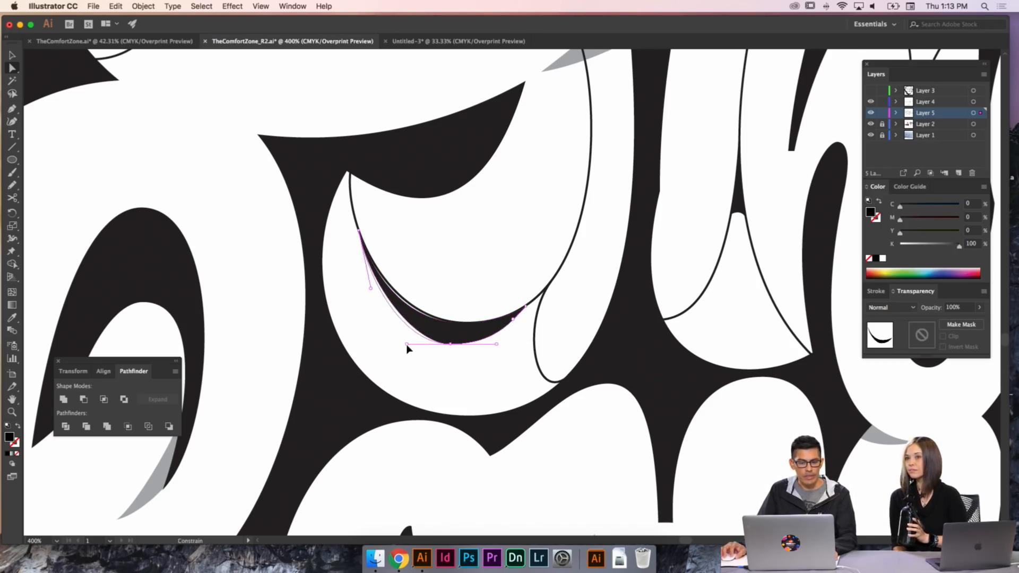
left_click(419, 313)
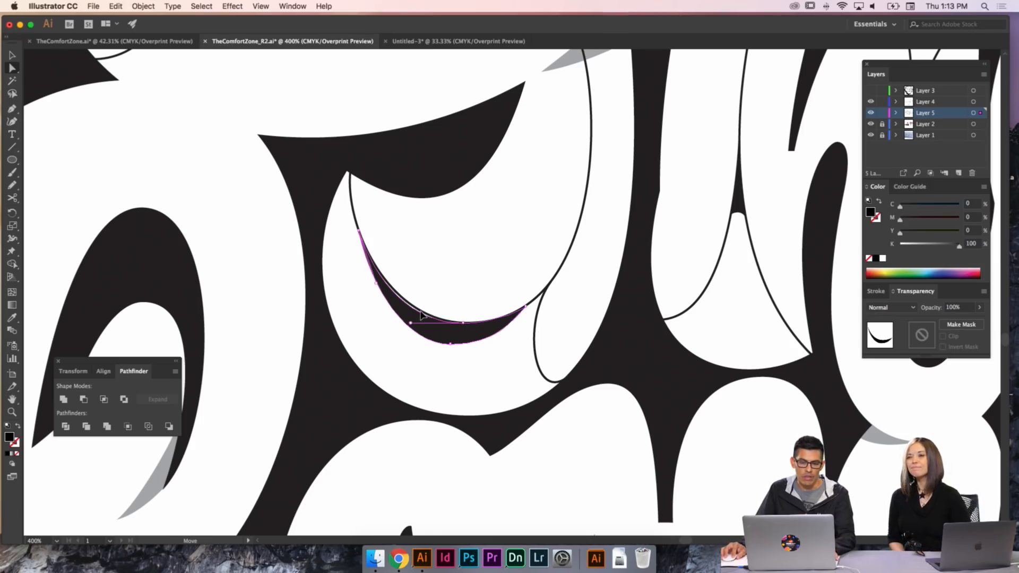
left_click_drag(410, 323, 418, 324)
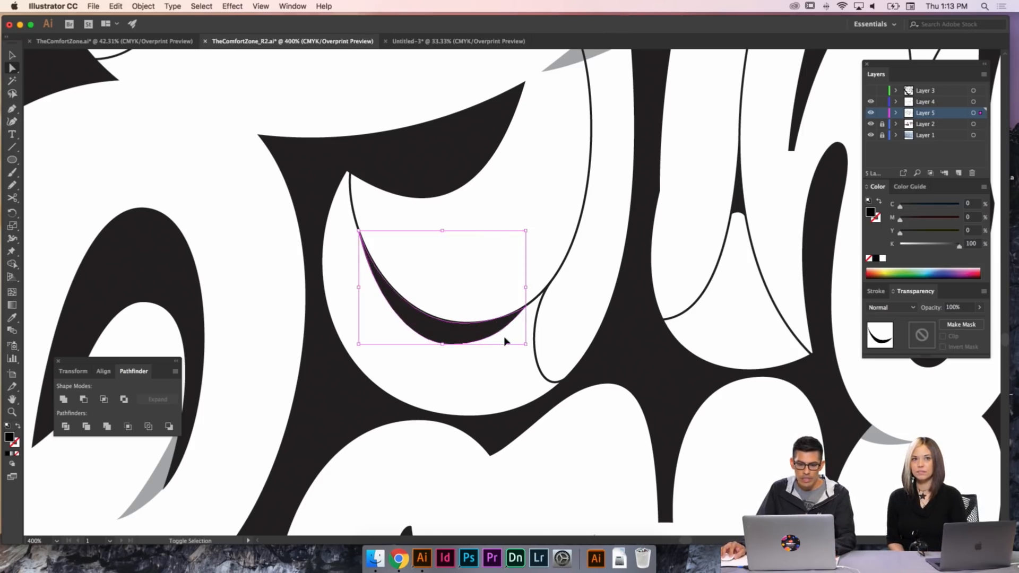
- Reshape the T crescent's right tip and shift its bottom anchor slightly to smooth the outer curve, and deselect the shape
left_click(505, 337, "super")
left_click(516, 317)
left_click_drag(525, 307, 511, 323)
left_click(452, 348, "super")
left_click(522, 345, "super")
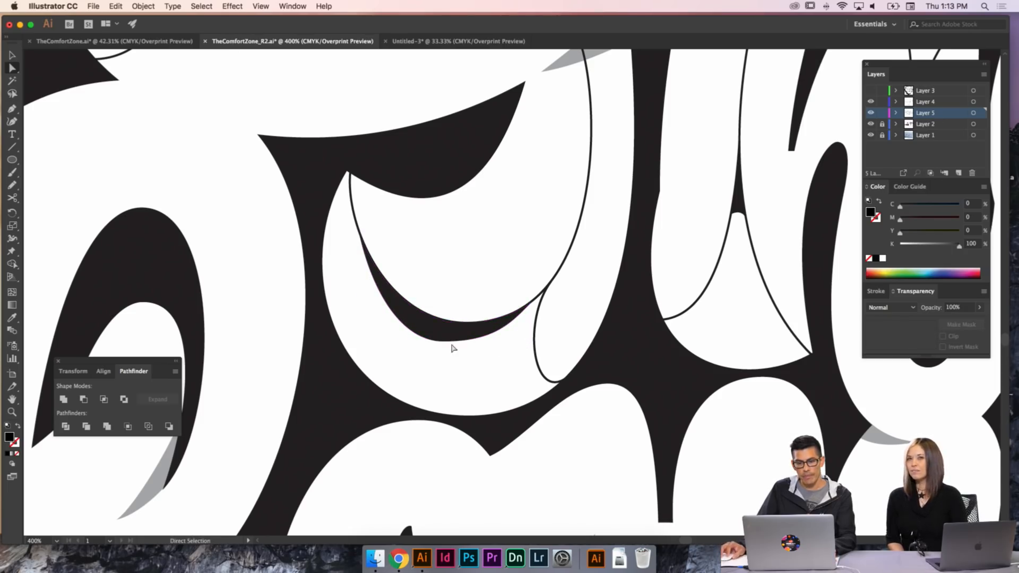
mouse_move(443, 341)
left_mouse_down()
mouse_move(486, 344)
mouse_move(505, 327)
mouse_move(482, 344)
mouse_move(447, 341)
left_mouse_up()
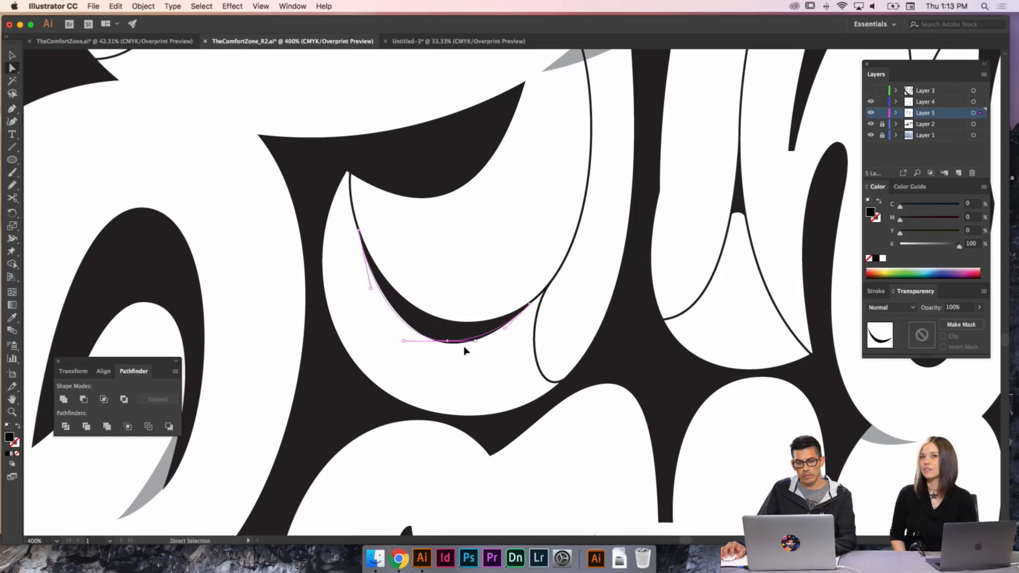
left_click(510, 374)
- Draw the outer curve of a crescent shadow with the Pen tool above the inner contour line of the e's ending swash
scroll(461, 349, "down", 4)
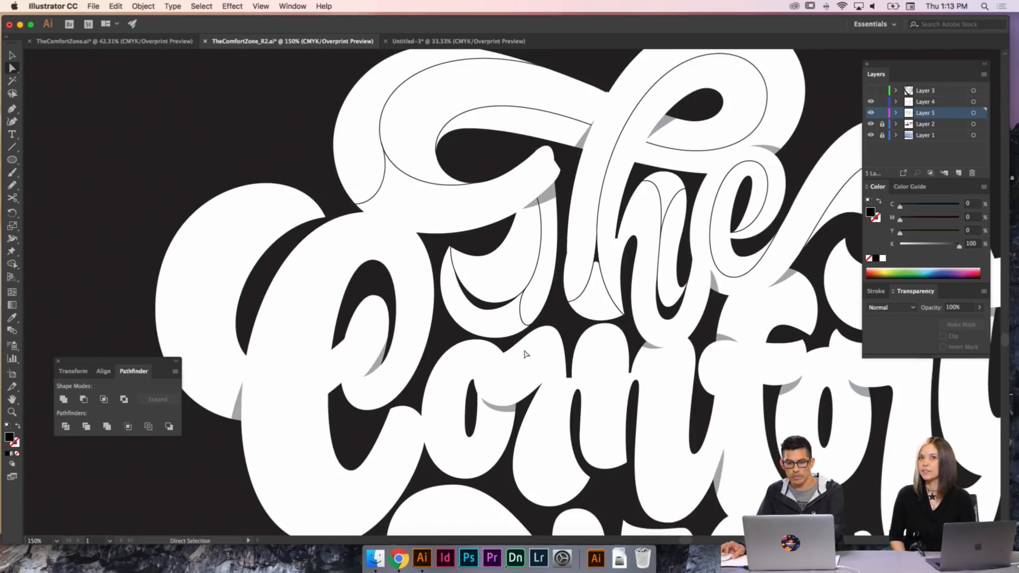
scroll(469, 328, "up", 2)
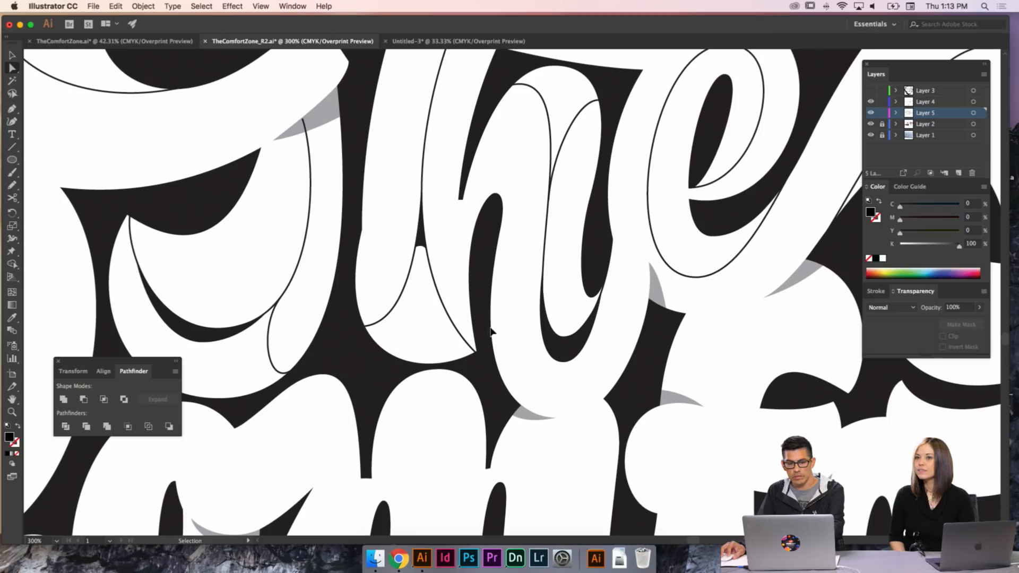
scroll(460, 298, "up", 1)
key("p")
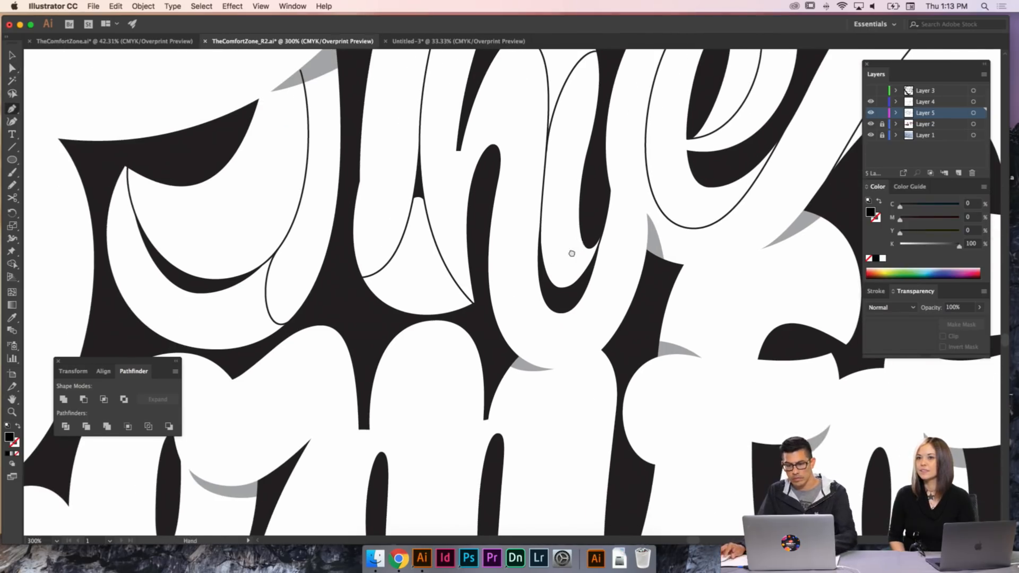
left_click_drag(572, 254, 399, 353)
left_click_drag(589, 199, 508, 268)
left_click_drag(668, 216, 612, 228)
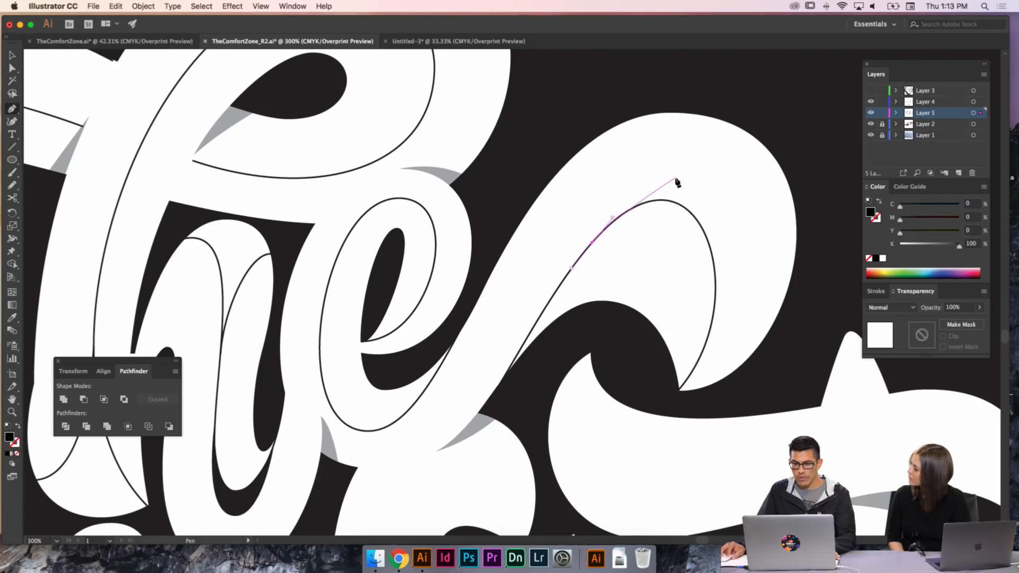
left_click_drag(675, 179, 711, 178)
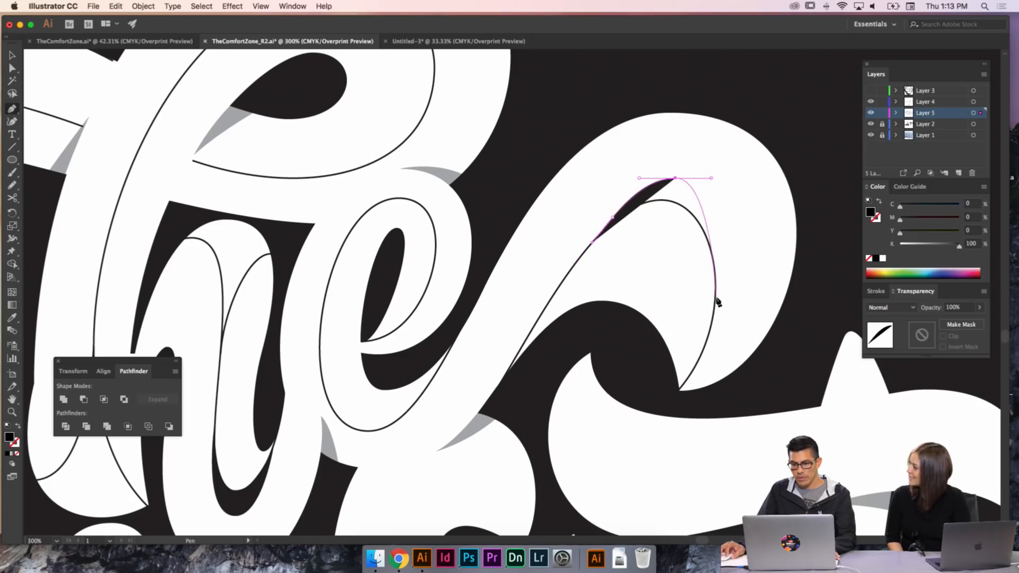
mouse_move(715, 296)
left_mouse_down()
mouse_move(708, 344)
mouse_move(708, 273)
mouse_move(717, 294)
mouse_move(720, 264)
mouse_move(708, 253)
left_mouse_up()
- Draw the swash crescent's inner edge along the contour line, close the path and fill it with black
key("shift+x")
key("a")
key("p")
left_click_drag(667, 200, 632, 200)
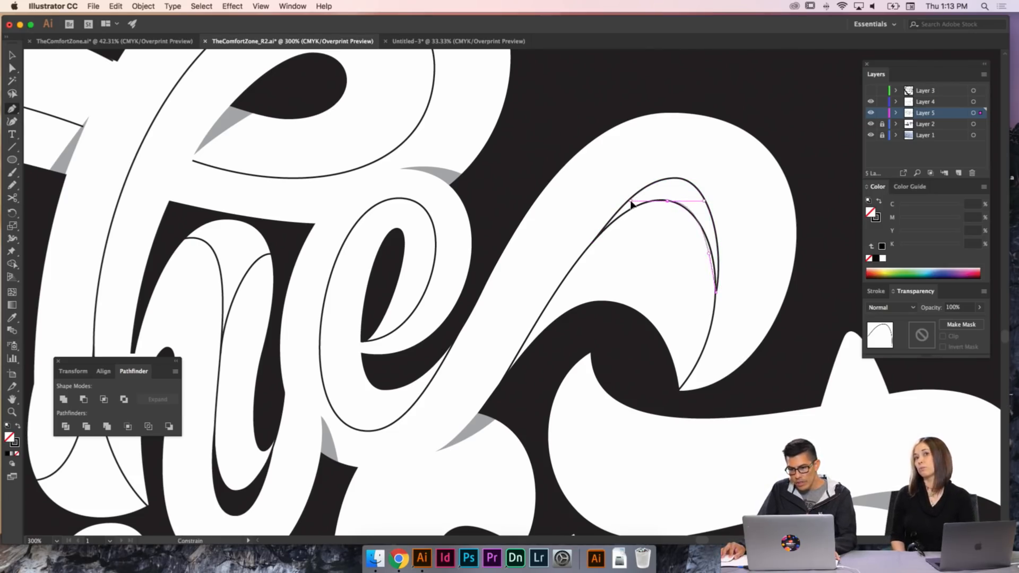
left_click(592, 244)
key("shift+x")
key("a")
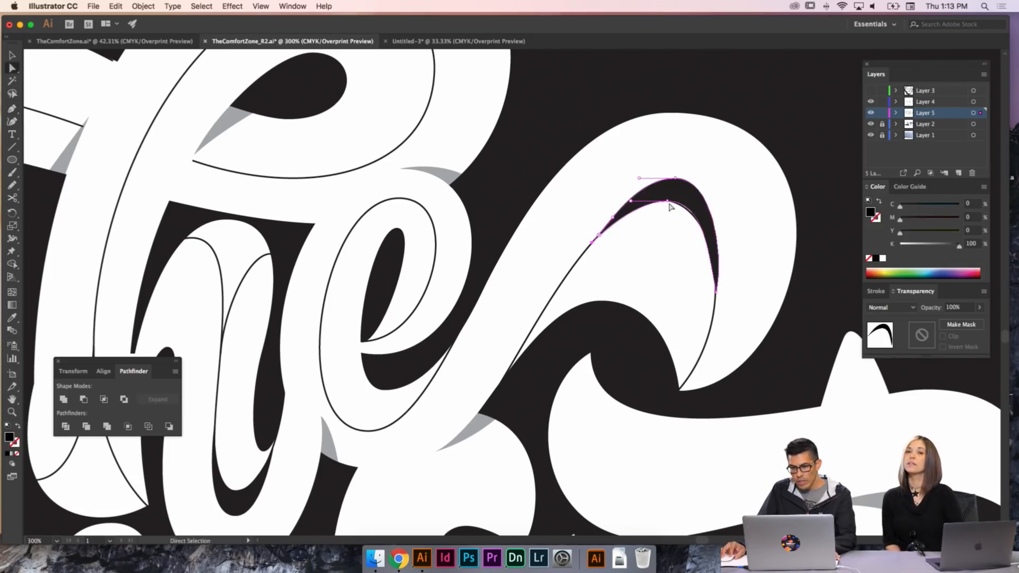
- Fit the swash crescent's inner edge to the contour line by adjusting its right-side handles and moving its top anchor slightly left
left_click_drag(703, 201, 695, 201)
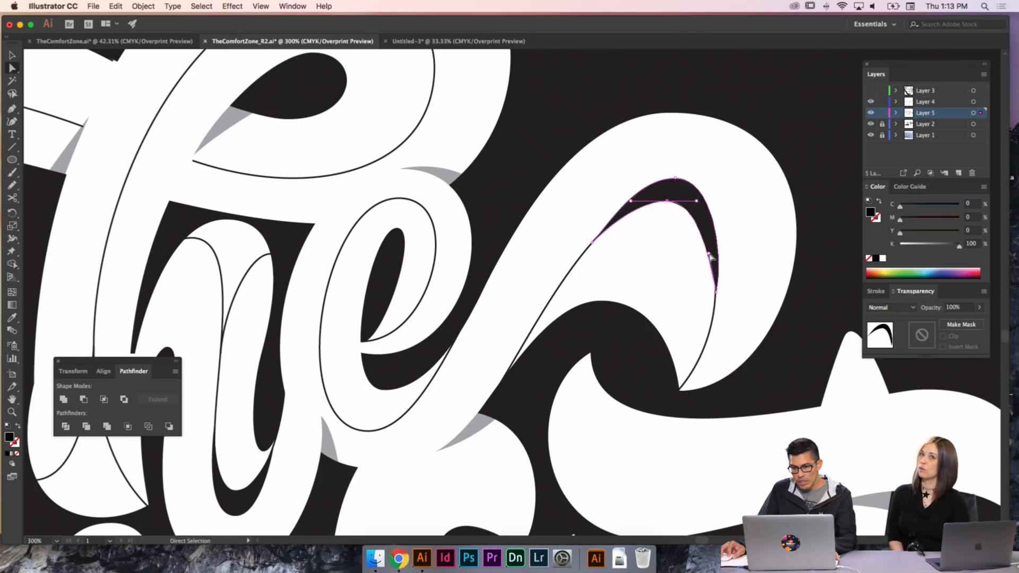
left_click_drag(709, 254, 717, 240)
key("super+shift+a")
left_click(673, 205)
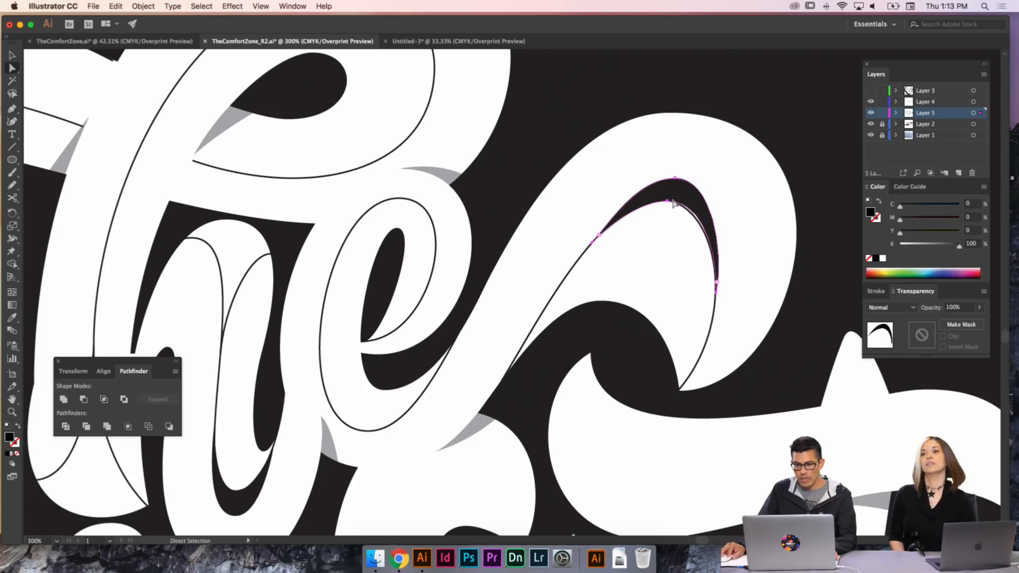
left_click(668, 201)
left_click_drag(669, 202, 664, 202)
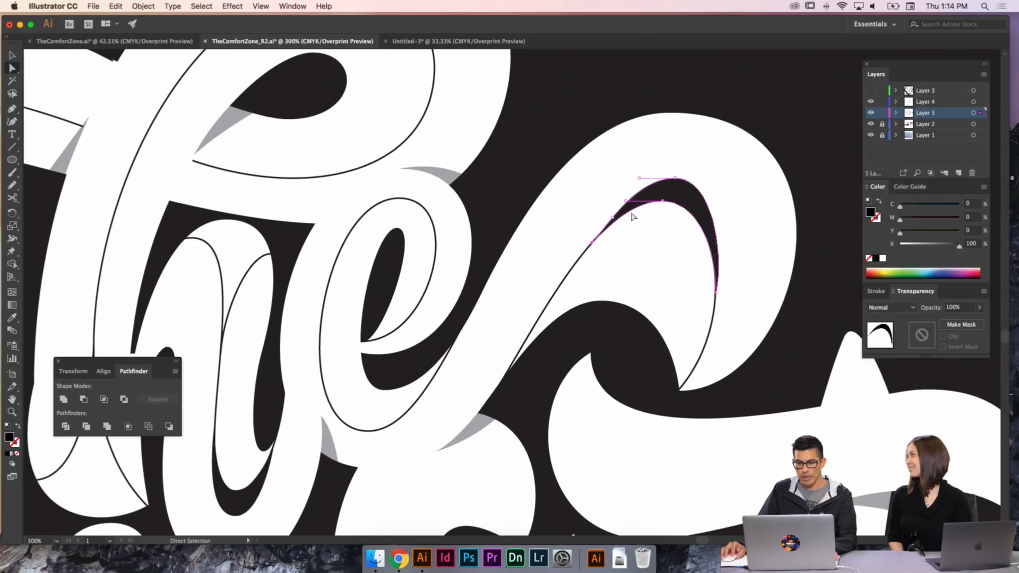
- Extend the swash crescent's left tip down along the contour line and adjust the outer curve's handles to smooth it
left_click(595, 244)
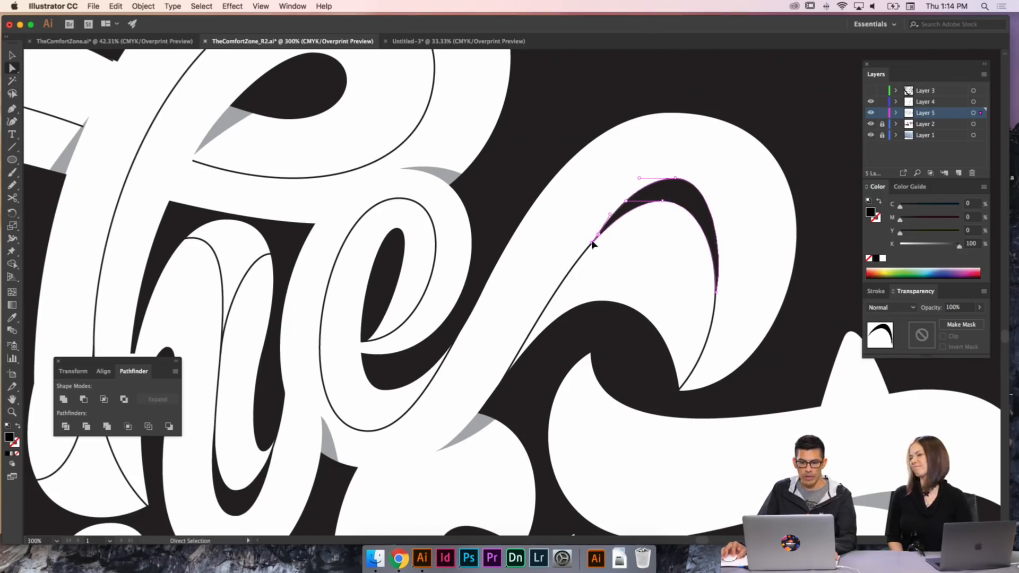
left_click(592, 243)
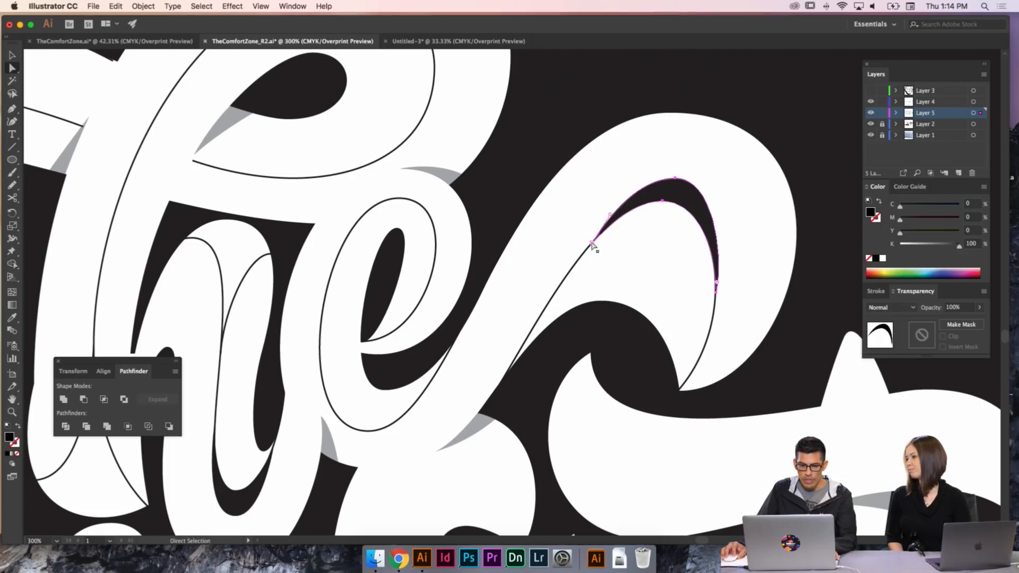
left_click_drag(593, 244, 608, 210)
left_click_drag(639, 178, 646, 177)
left_click_drag(609, 210, 623, 200)
left_click(675, 177)
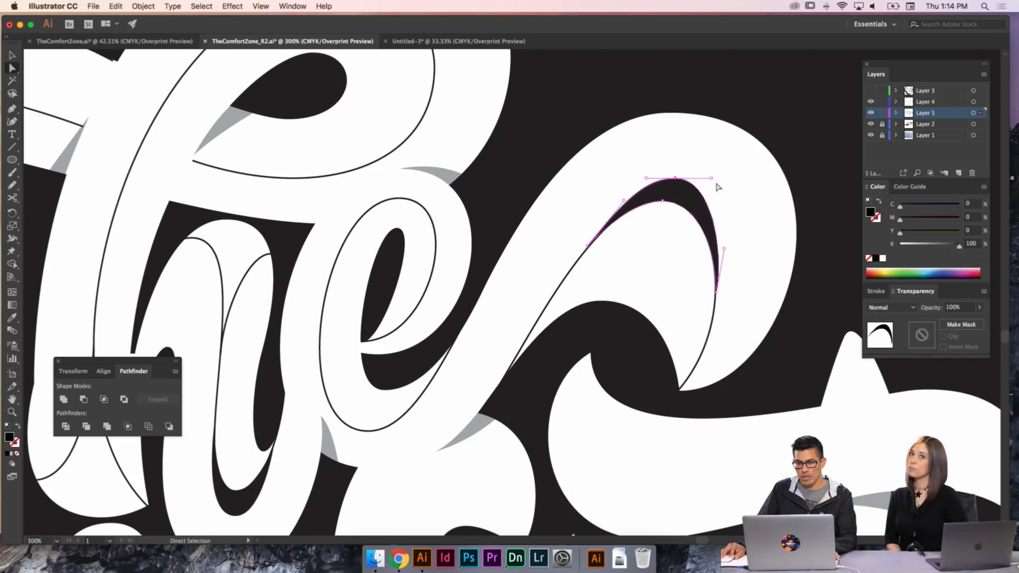
left_click_drag(712, 181, 726, 177)
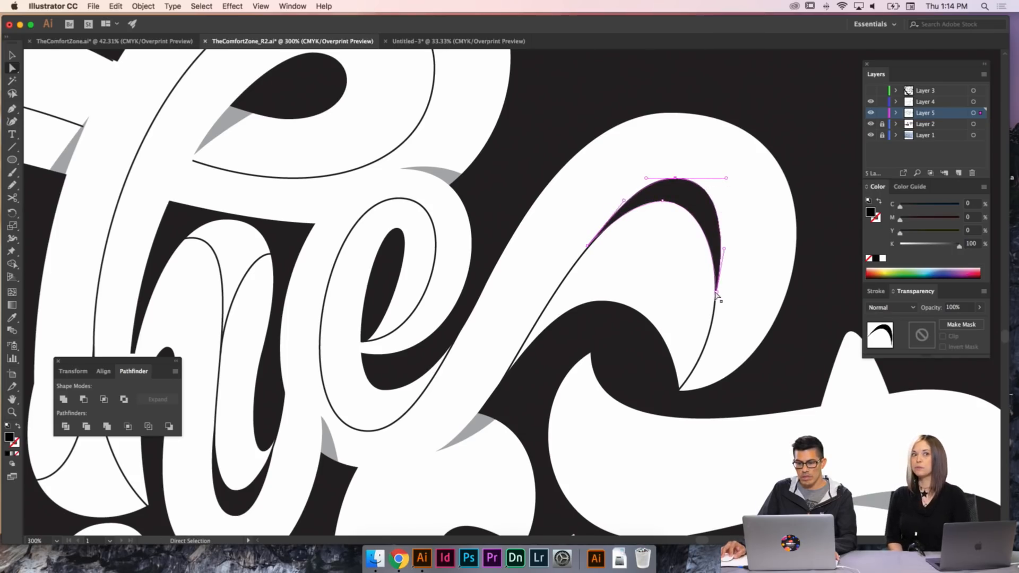
- Extend the swash crescent's right tip farther down the contour line and rebalance the outer curve's top anchor and handles
left_click_drag(716, 292, 711, 325)
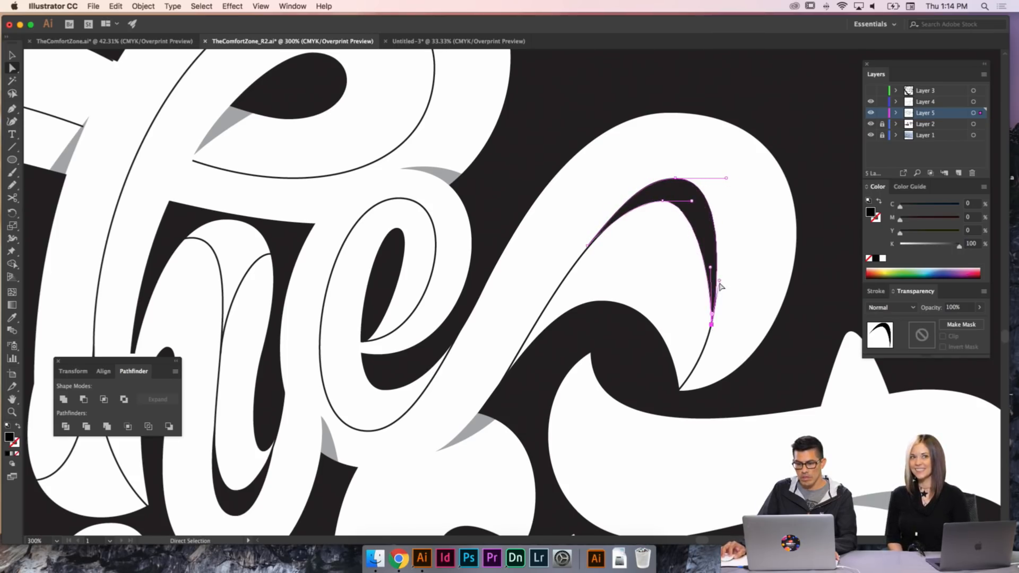
left_click_drag(720, 282, 724, 231)
key("shift+c")
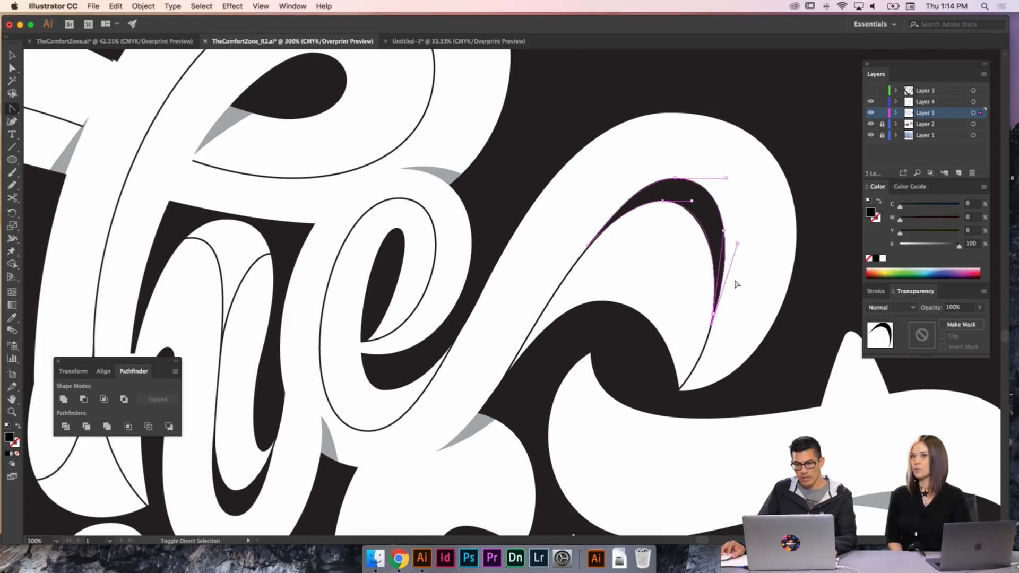
left_click(736, 283, "super")
key("a")
left_click(676, 178)
left_click_drag(646, 179, 712, 179)
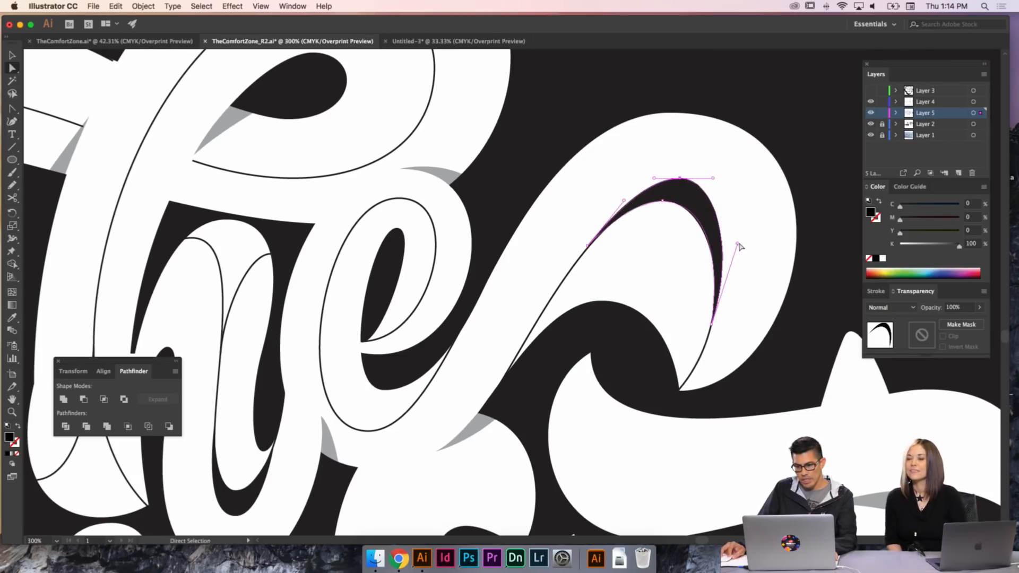
mouse_move(738, 244)
left_mouse_down()
mouse_move(734, 263)
mouse_move(724, 236)
left_mouse_up()
left_click(755, 291)
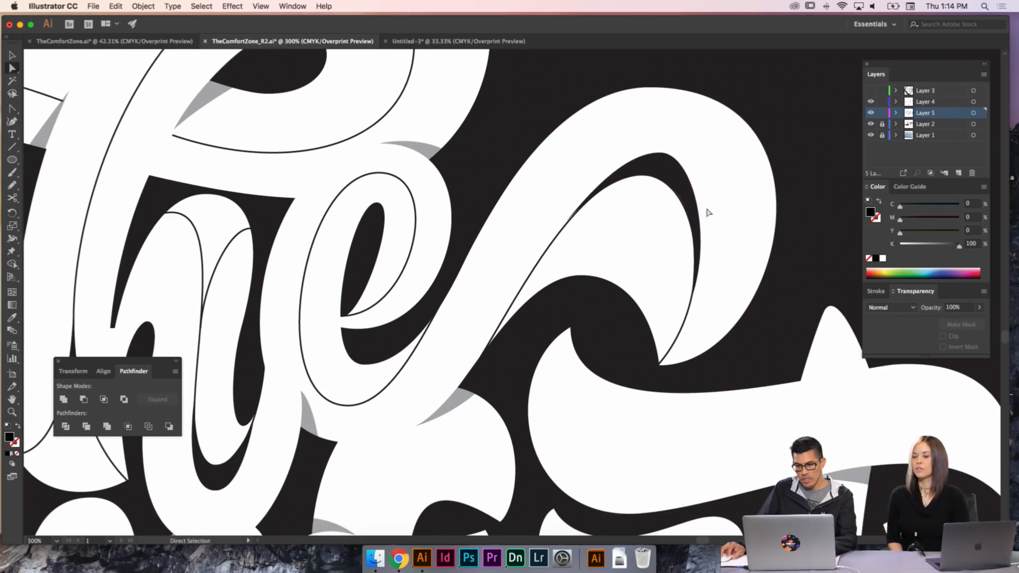
- Lengthen the right-side handles of the swash crescent's outer curve to make it fuller, and deselect the shape
left_click(695, 190)
left_click(679, 162)
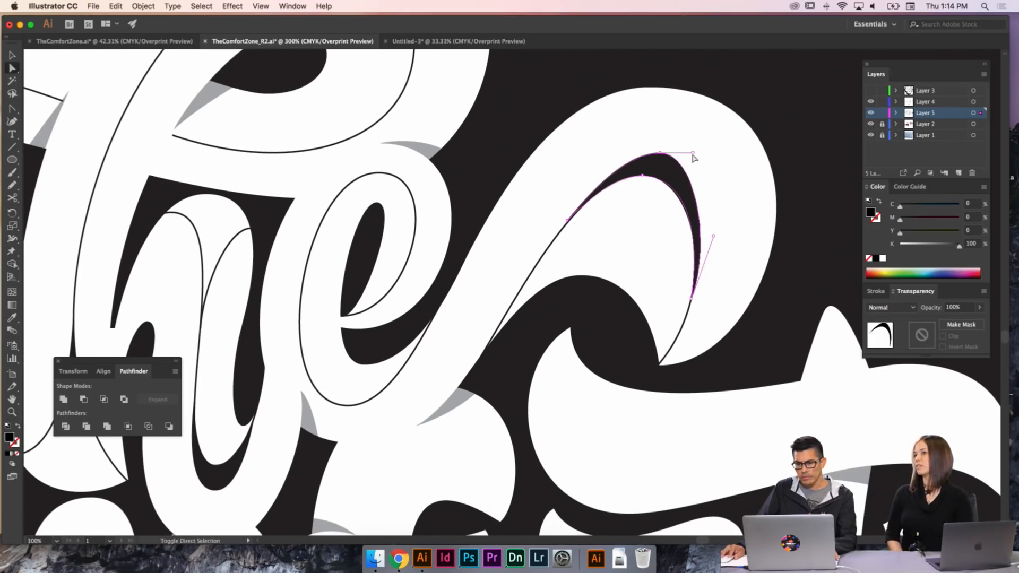
left_click_drag(692, 153, 701, 154)
left_click_drag(713, 237, 716, 222)
left_click(741, 287, "super")
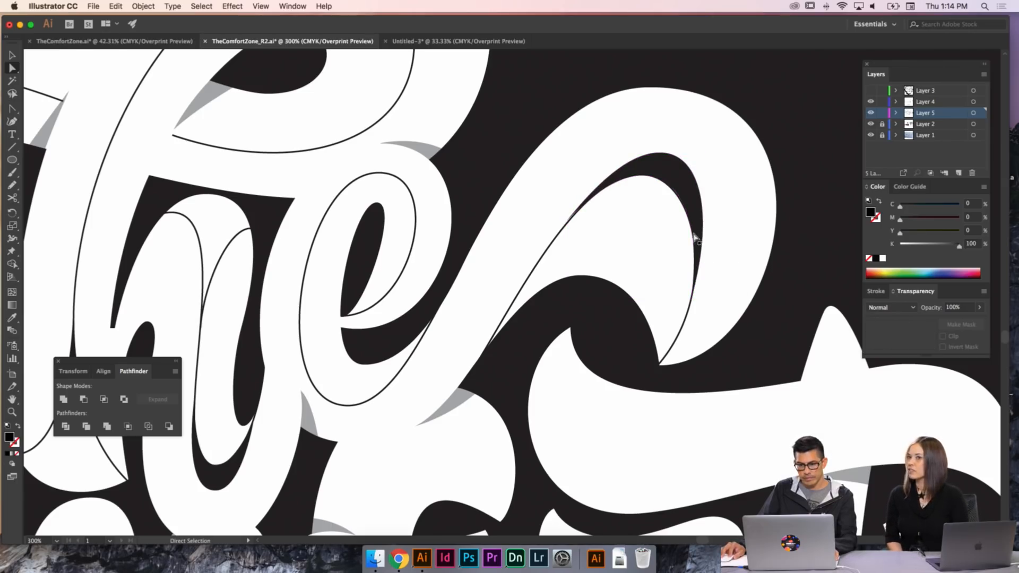
- Pull the outer handle at the swash crescent's right tip slightly outward and deselect the shape
left_click(695, 239)
left_click(691, 300)
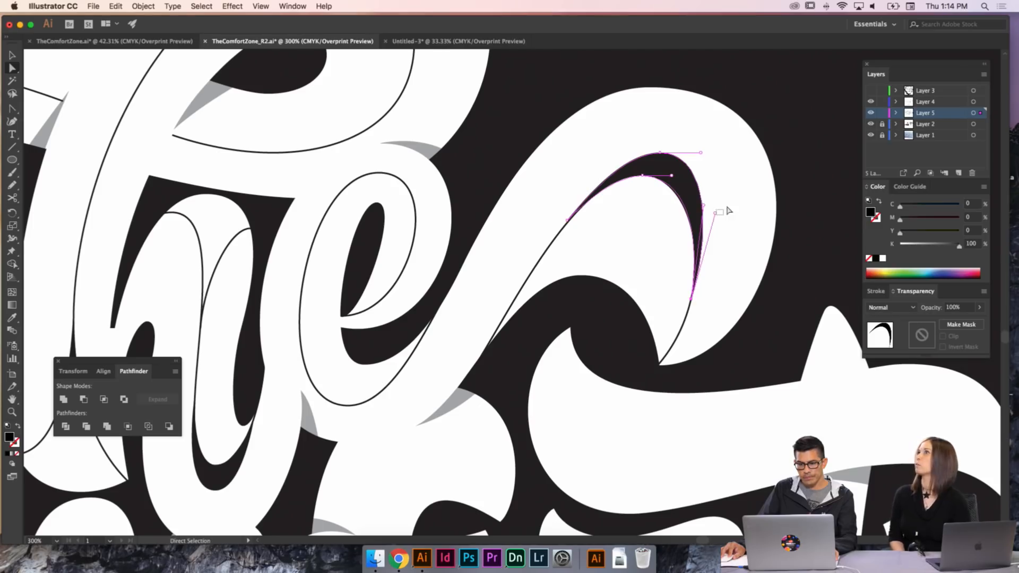
left_click_drag(716, 213, 721, 209)
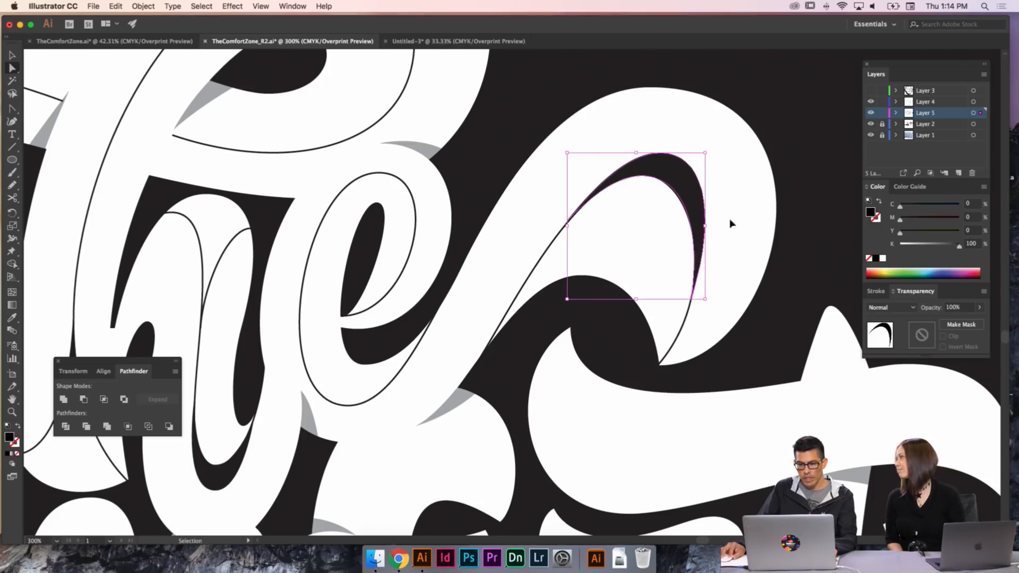
left_click(730, 224, "super")
- Reshape the lower right end of the swash's contour line by raising its end handle and nudging the end anchor
left_click(696, 290)
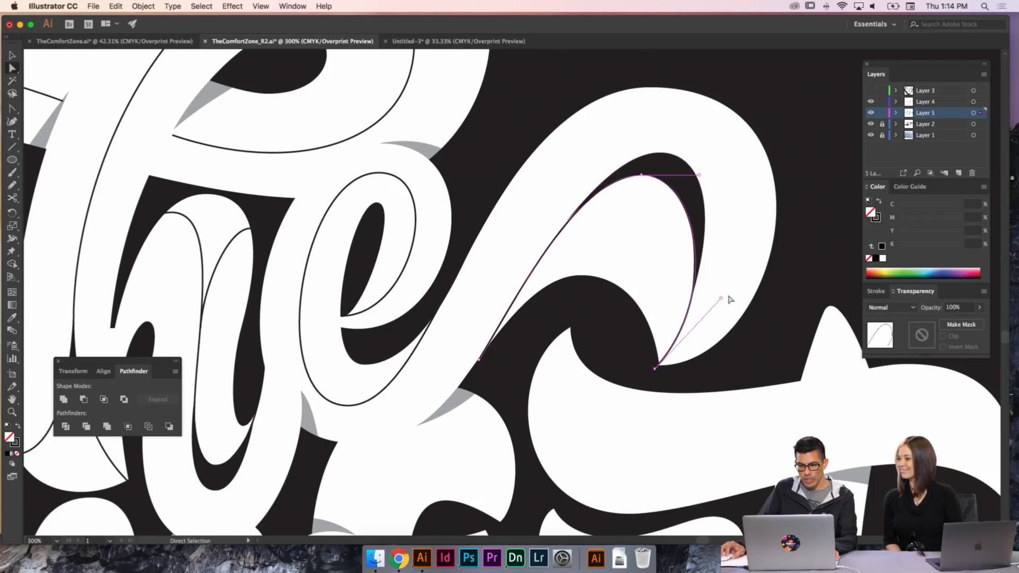
left_click_drag(722, 302, 721, 278)
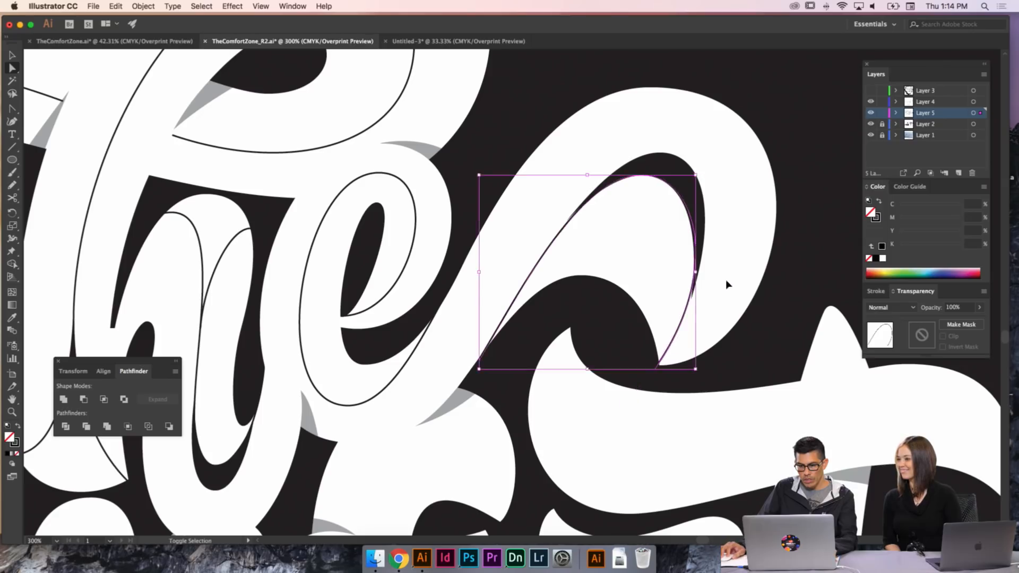
left_click(724, 279, "super")
left_click(691, 309)
left_click(658, 367)
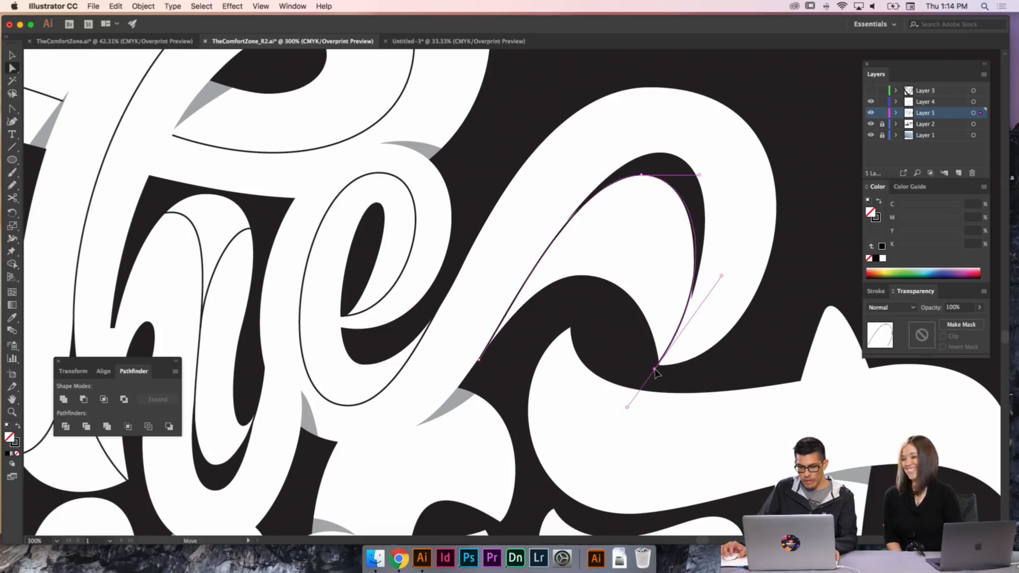
left_click_drag(658, 374, 657, 375)
left_click_drag(722, 280, 719, 280)
- Lower the handle at the right end of the swash's contour line to round the curve beside the crescent
left_click(641, 175)
left_click(686, 183)
left_click(688, 308)
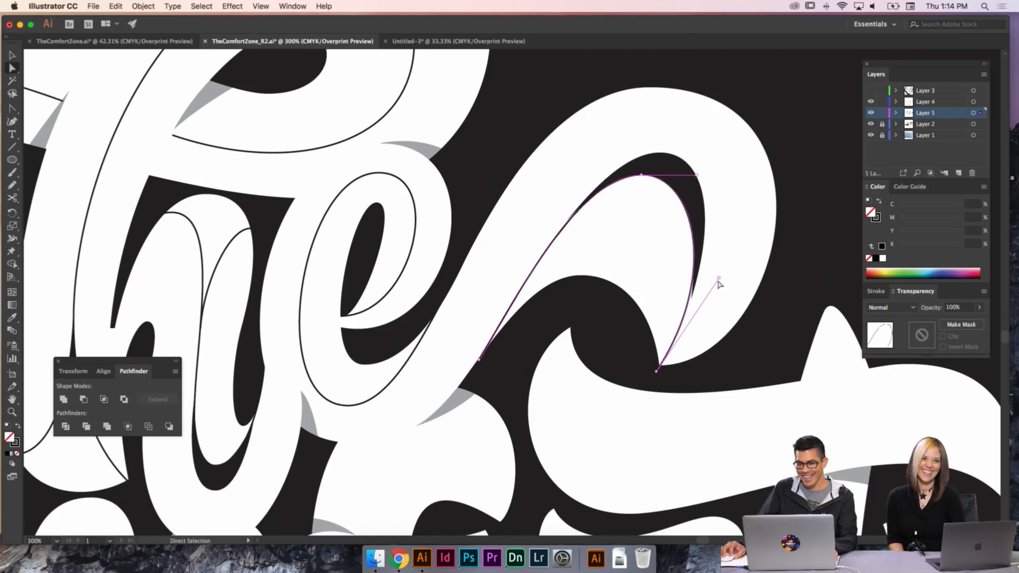
left_click_drag(718, 279, 717, 307)
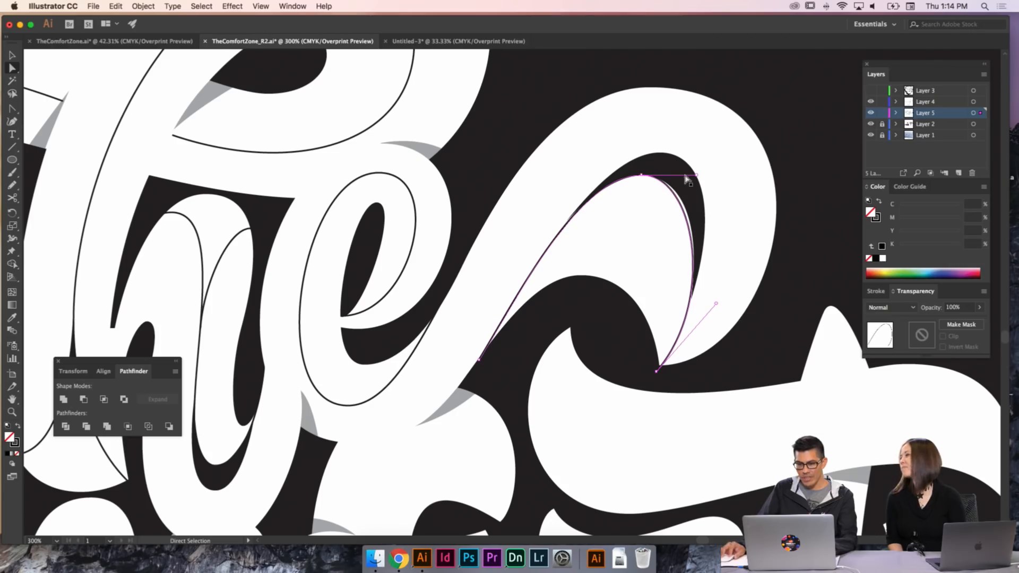
- Lengthen the right handle at the top of the swash's contour line, and refine the handles of the crescent's upper left curve
left_click_drag(697, 176, 704, 175)
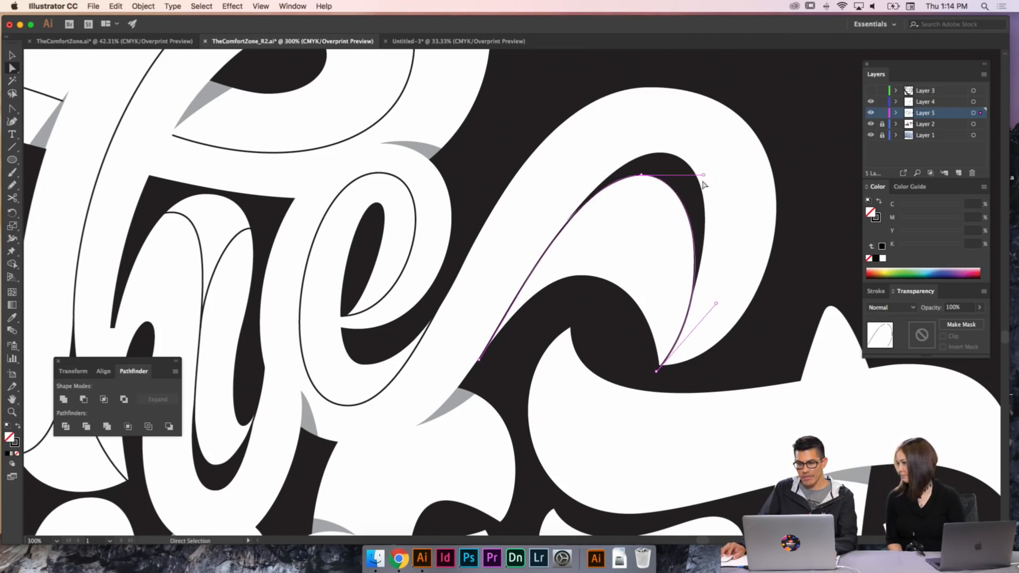
left_click(713, 204)
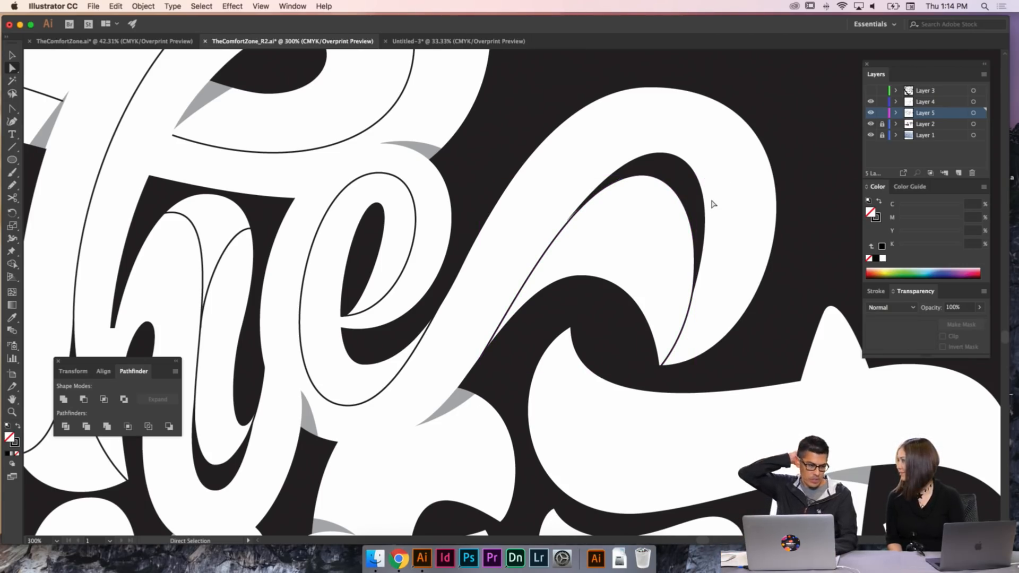
left_click(663, 156)
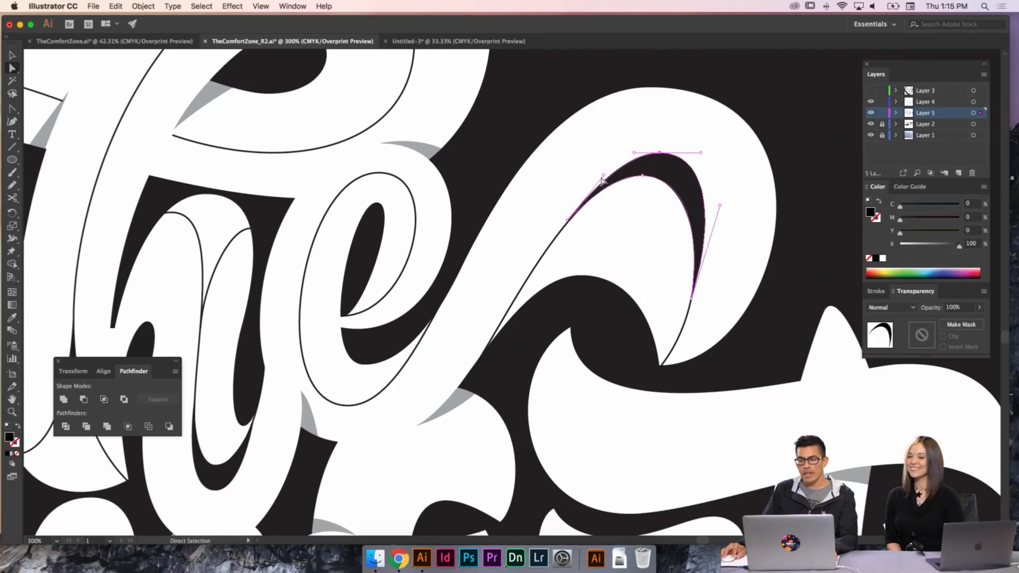
left_click_drag(605, 176, 601, 172)
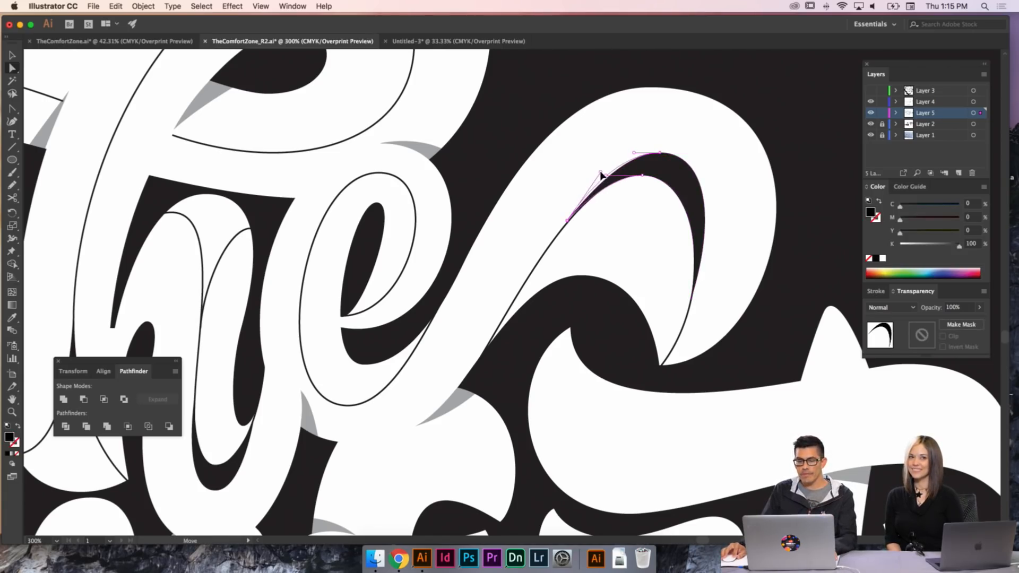
left_click(567, 222)
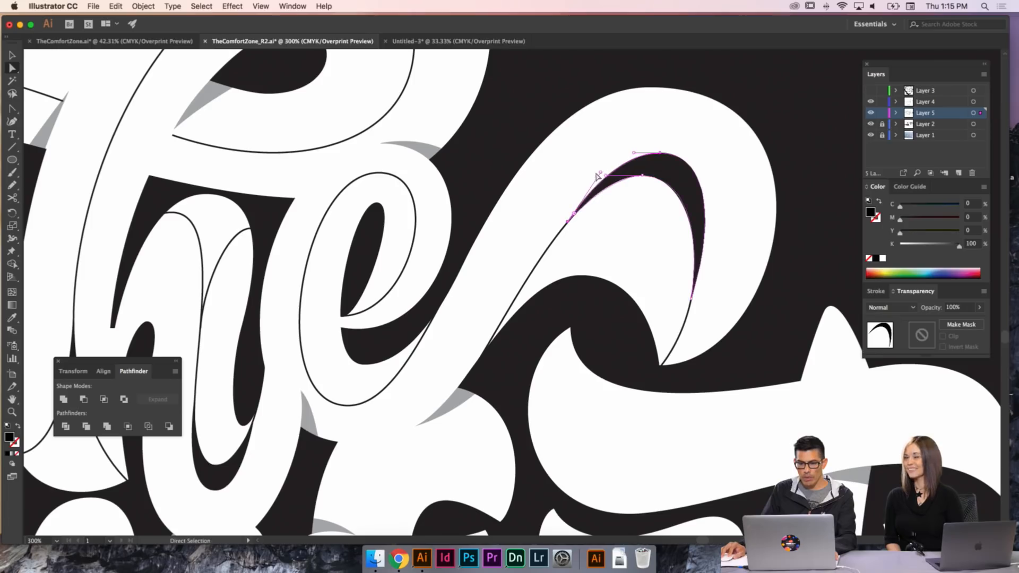
mouse_move(601, 175)
left_mouse_down()
mouse_move(612, 179)
mouse_move(596, 181)
left_mouse_up()
left_click(670, 202)
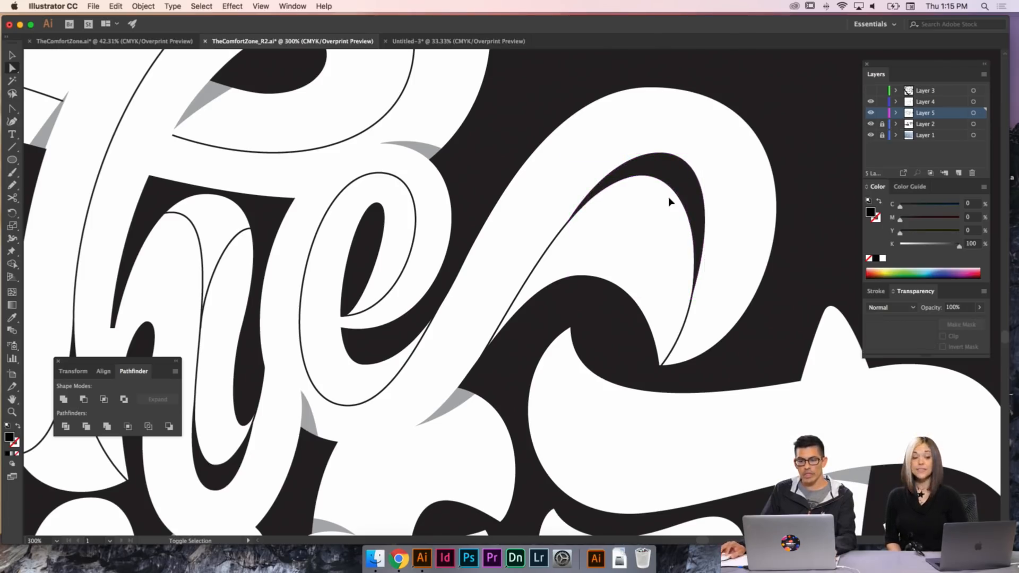
- Shift the swash crescent's top anchor slightly left, shorten the outer handle at its right tip, and deselect it
left_click(664, 157)
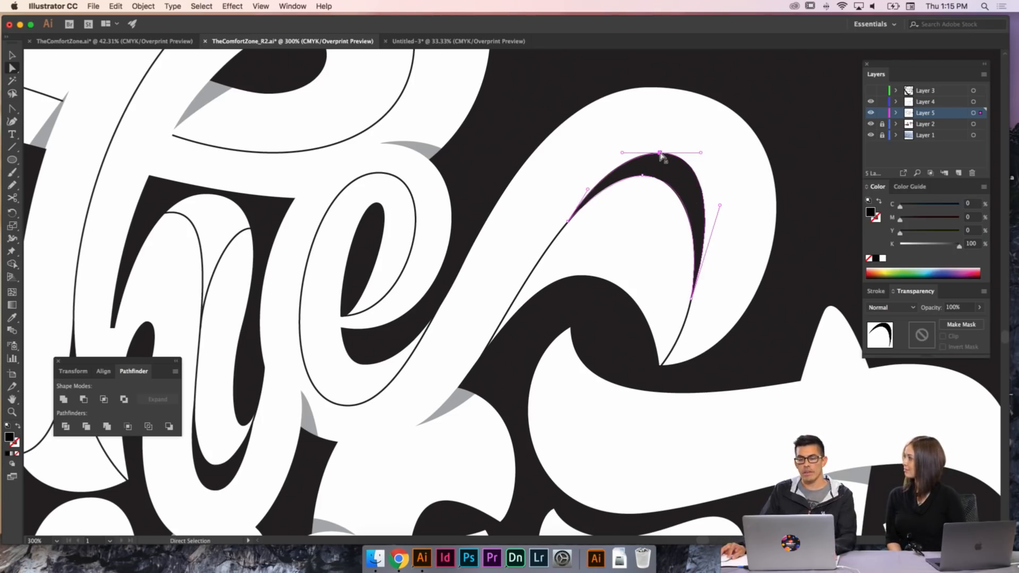
left_click_drag(660, 154, 699, 154)
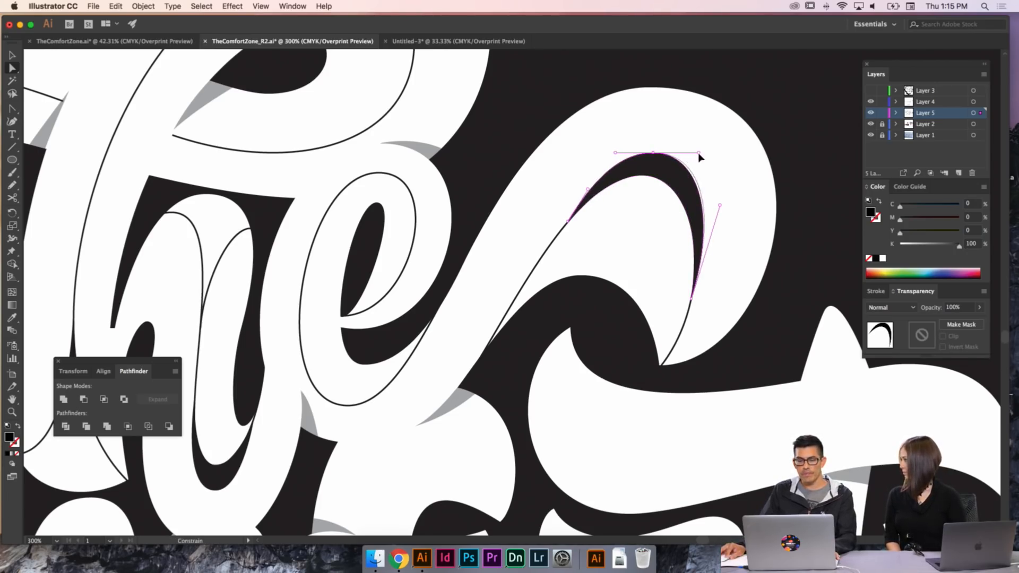
left_click_drag(720, 205, 715, 224)
left_click(730, 239)
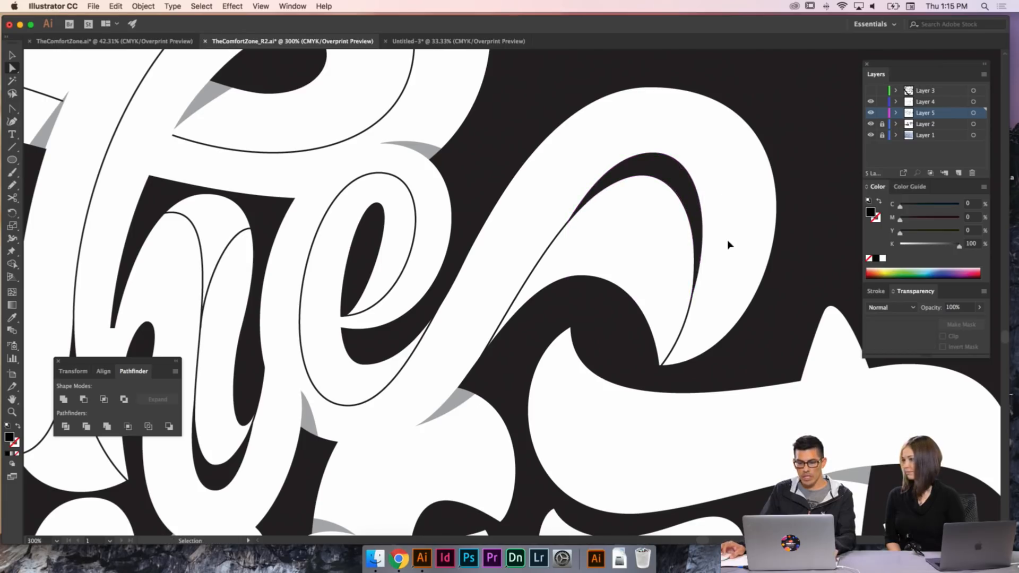
- Adjust the anchor and handle at the swash crescent's left tip so it tapers along the contour line, and deselect it
left_click(576, 221)
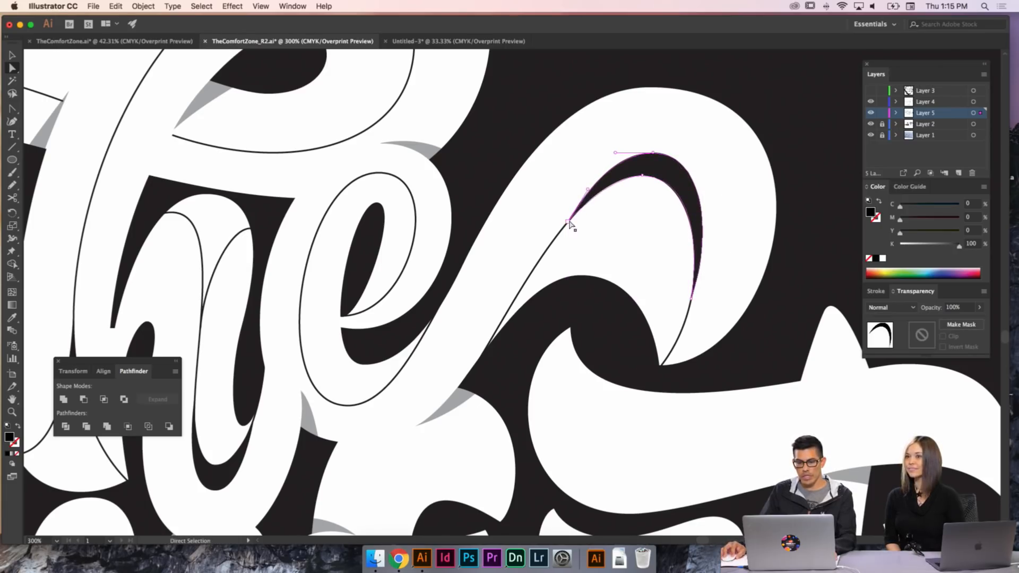
left_click_drag(569, 221, 578, 195)
left_click(593, 225)
left_click(564, 225)
left_click_drag(557, 232, 557, 233)
left_click(616, 269, "super")
- Draw a tall, narrow black rectangle on the empty white area above the dark lettering panel, and deselect it
key("super+minus")
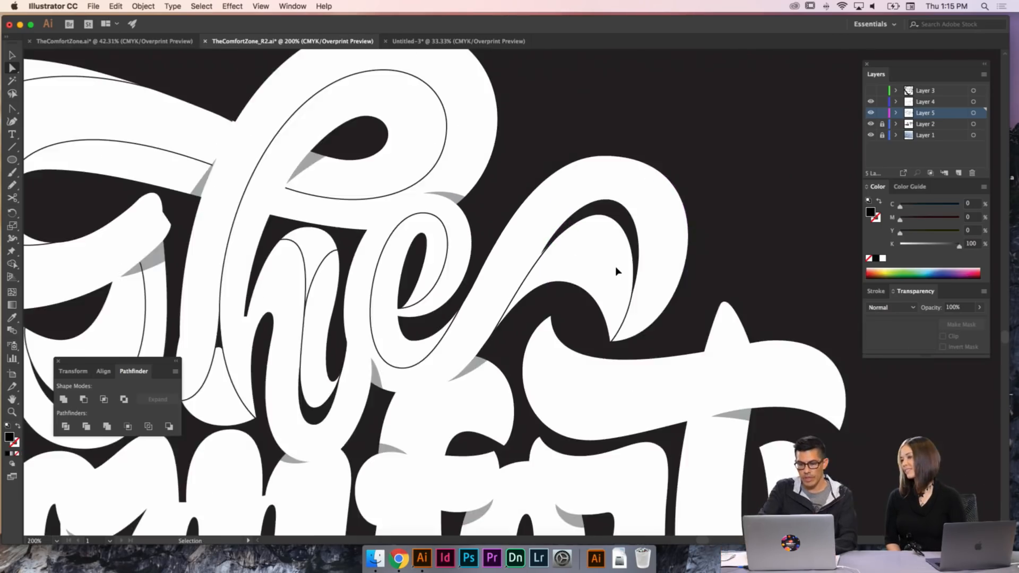
key("super+minus")
key("super+minus")
key("v")
left_click_drag(566, 310, 642, 227)
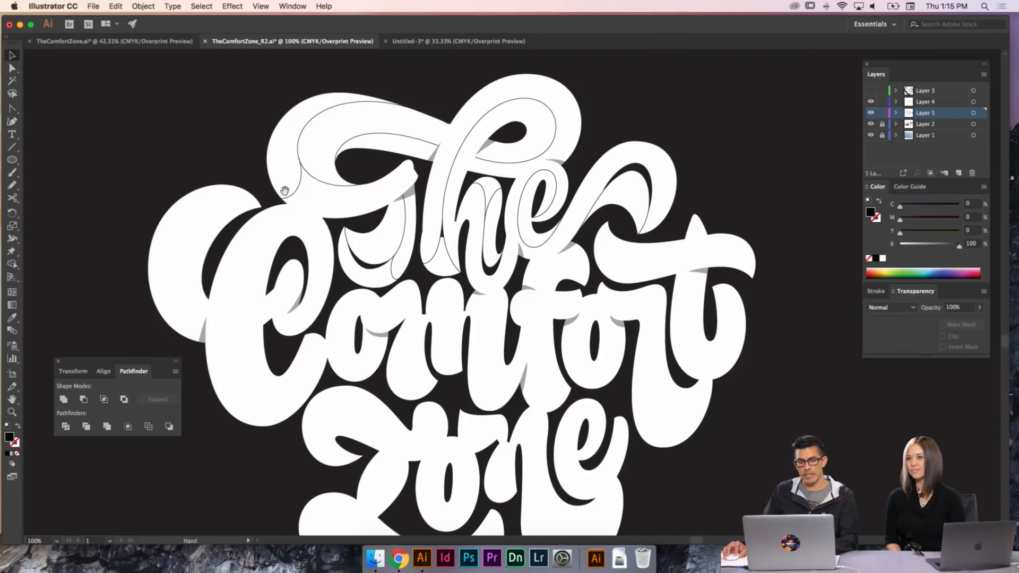
left_click_drag(285, 190, 408, 250)
left_click_drag(559, 151, 520, 269)
left_click_drag(592, 164, 568, 361)
left_click_drag(586, 246, 573, 385)
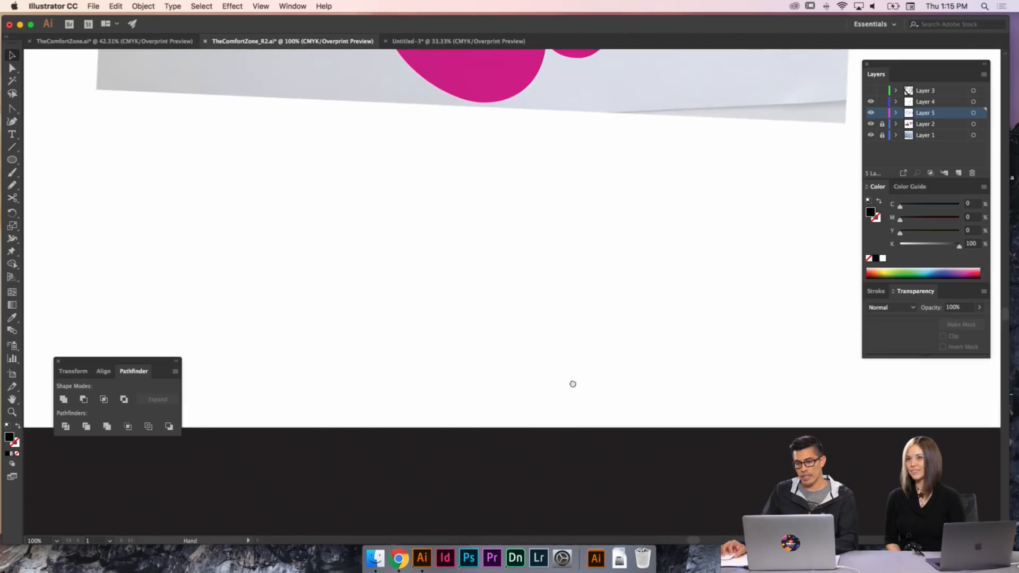
key("m")
left_click_drag(605, 316, 394, 220)
mouse_move(433, 152)
left_mouse_down()
mouse_move(438, 257)
mouse_move(472, 318)
left_mouse_up()
key("v")
left_click(625, 335)
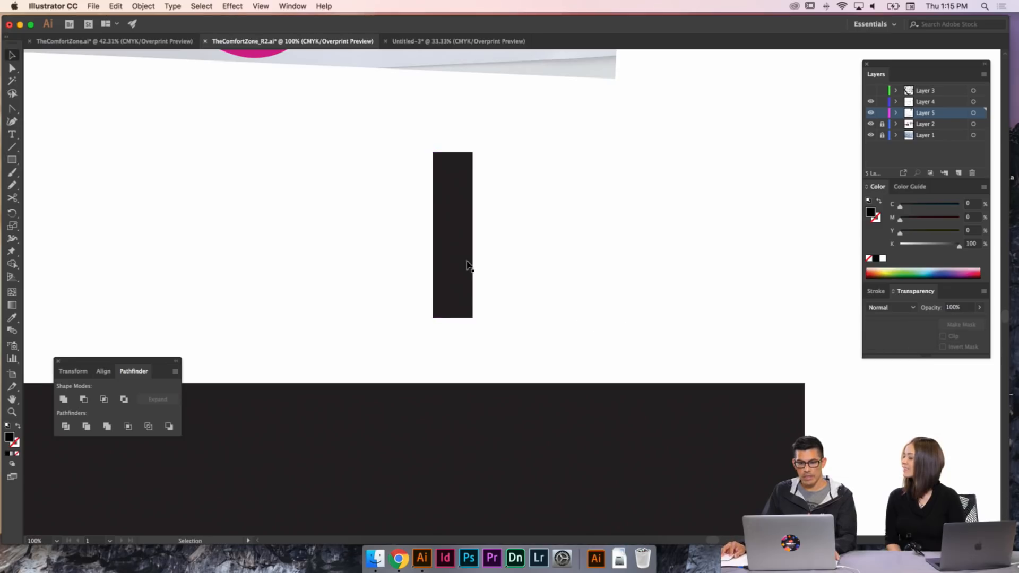
- Build a block letter H by duplicating the bar as its right leg and rotating another copy as the crossbar
left_click_drag(468, 266, 626, 208)
key("r")
key("v")
left_click_drag(629, 250, 535, 228)
key("shift+Left")
- Duplicate the bar for the letter I and for an exclamation mark with a shortened stem and a small block as its dot
left_click(503, 255)
left_click_drag(593, 271, 608, 218)
left_click_drag(605, 262, 664, 261)
left_click_drag(648, 317, 666, 290)
left_click_drag(648, 190, 648, 295)
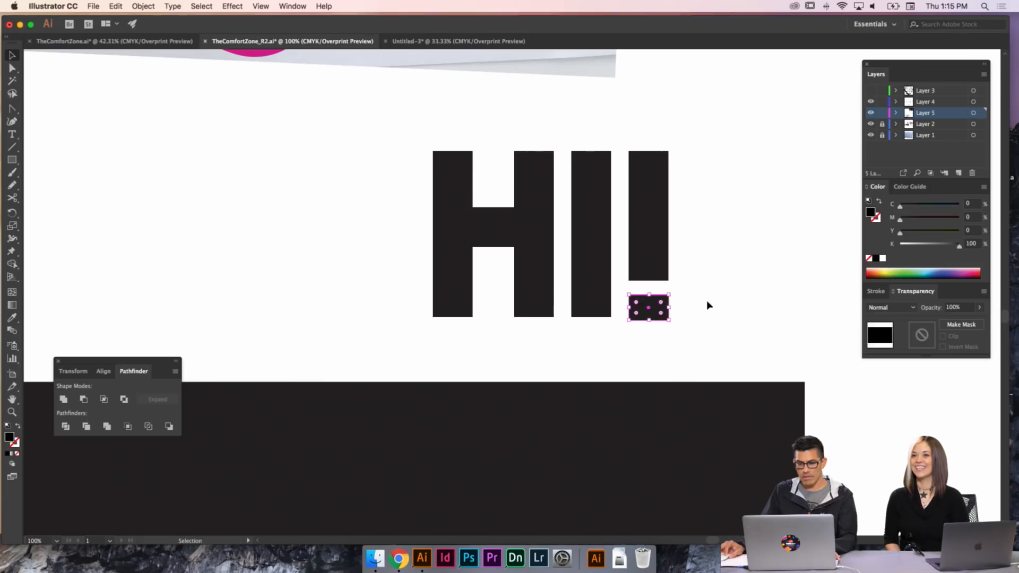
left_click(719, 324)
- Widen the spacing of the HI! lettering by moving the I and the exclamation mark slightly to the right
scroll(710, 327, "right", 4)
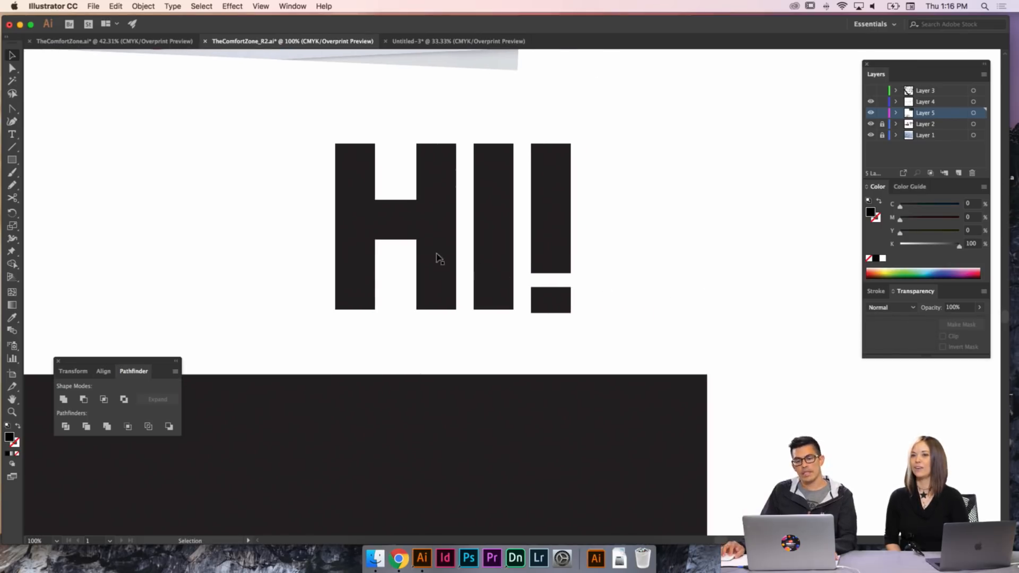
left_click(403, 240)
left_click(587, 306)
left_click_drag(586, 306, 569, 212)
left_click(628, 221)
left_click_drag(618, 306, 508, 187)
key("shift+Right")
left_click(618, 245)
left_click_drag(644, 248, 592, 240)
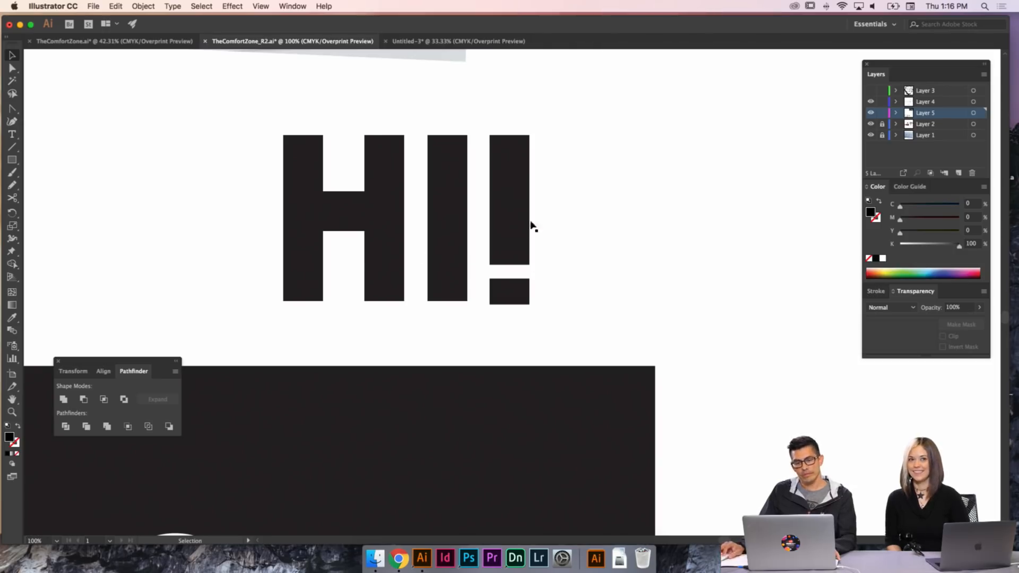
left_click_drag(245, 133, 387, 304)
left_click(573, 239)
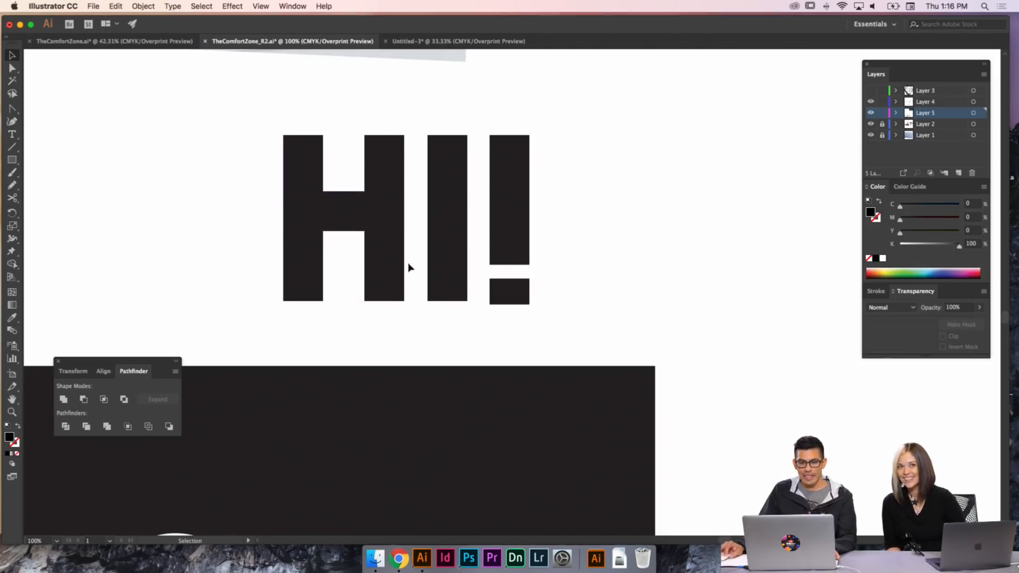
left_click_drag(378, 166, 365, 167)
key("super+z")
left_click_drag(354, 171, 373, 159)
key("super+z")
left_click(572, 239)
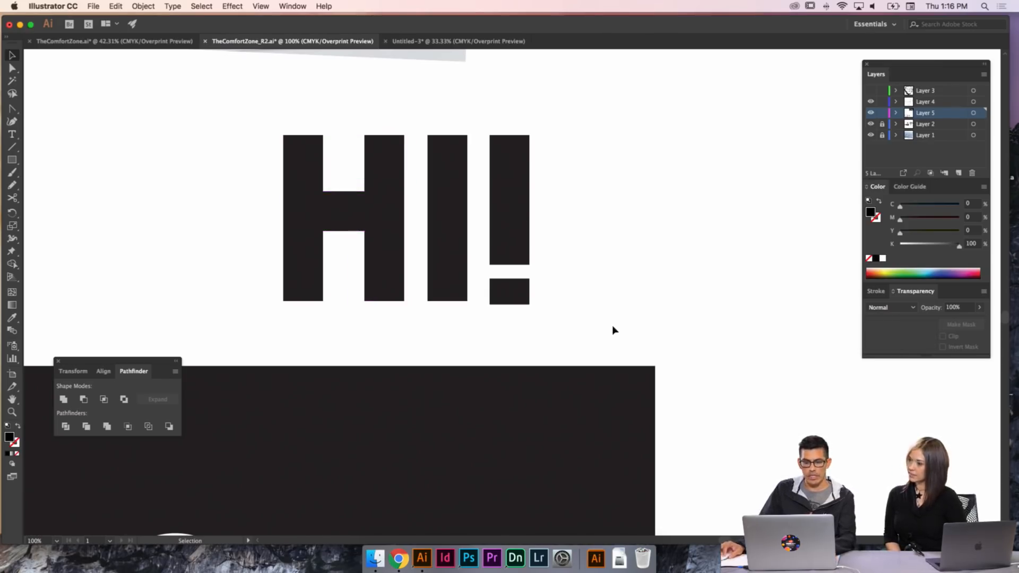
- Select all the HI! shapes and duplicate them directly to the right of the original
left_click_drag(614, 330, 302, 172)
key("super+minus")
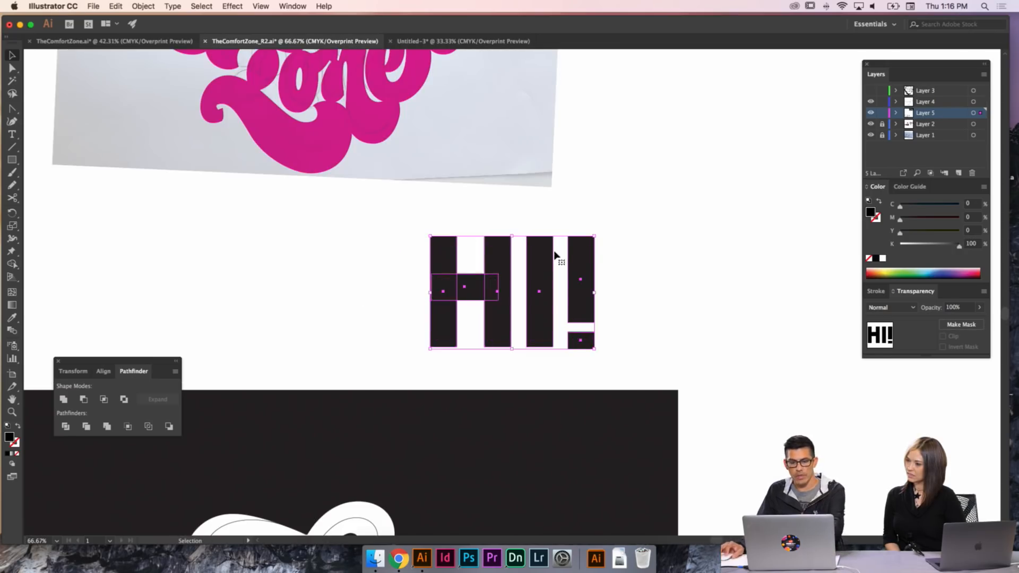
scroll(554, 255, "right", 10)
scroll(554, 255, "down", 5)
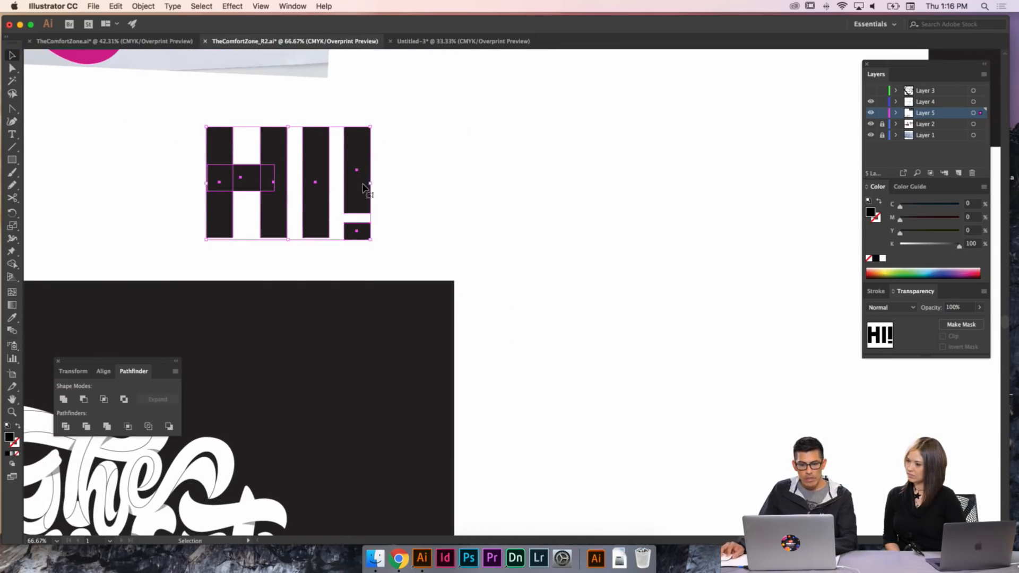
left_click_drag(364, 186, 538, 187)
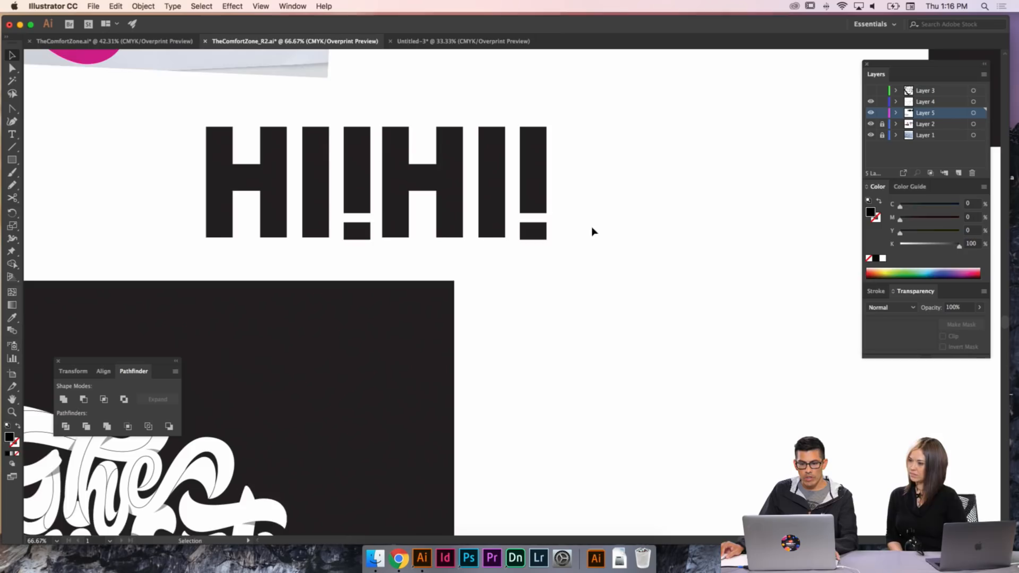
- Select both HI! groups, repeat the duplication to extend the row to the right, and deselect the copies
scroll(593, 232, "right", 5)
key("a")
left_click_drag(541, 250, 123, 127)
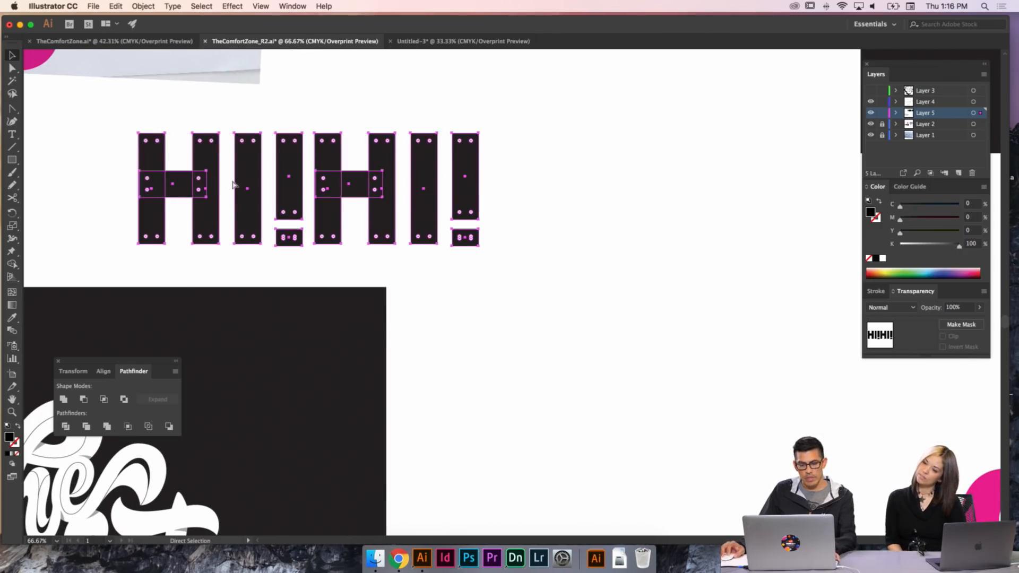
key("super+d")
key("super+d")
scroll(628, 281, "down", 4)
scroll(629, 281, "left", 2)
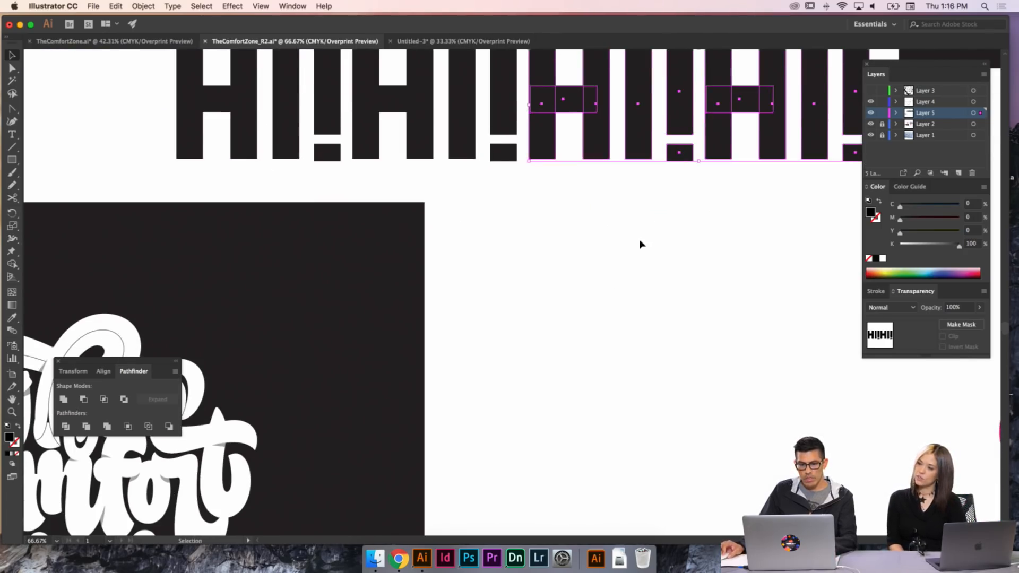
left_click(657, 236)
- Raise the bottom anchor of the black crescent in the h of "The" to make the shadow thinner, and deselect it
scroll(632, 198, "down", 5)
scroll(583, 223, "left", 8)
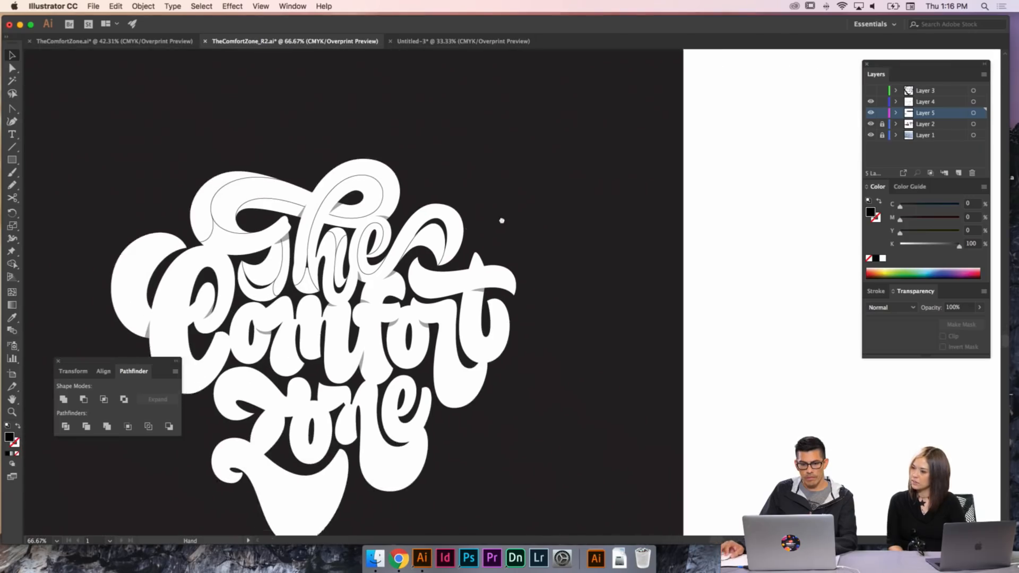
left_click_drag(536, 240, 625, 179)
key("z")
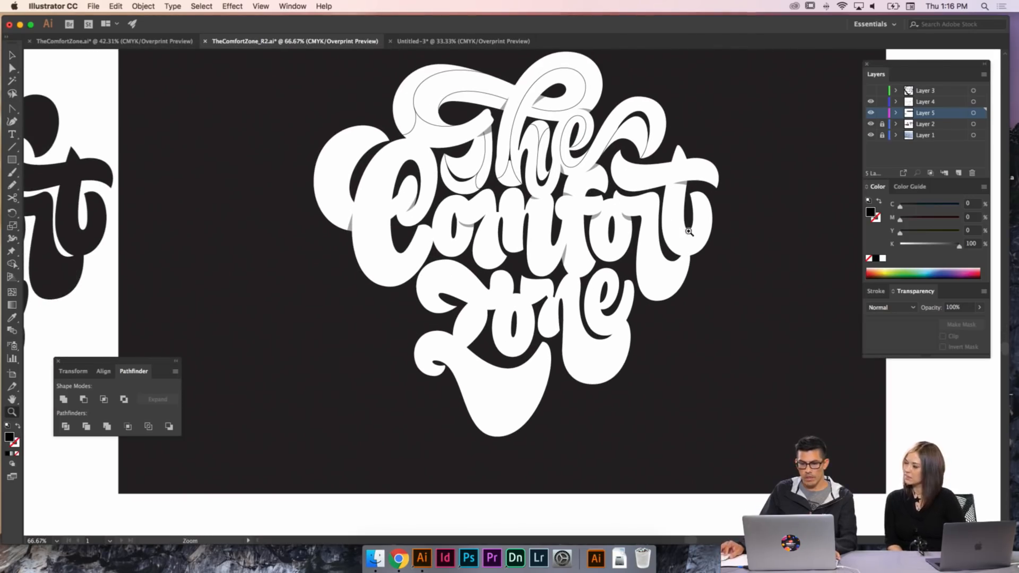
left_click_drag(689, 234, 508, 121)
key("a")
scroll(392, 297, "down", 2)
scroll(393, 297, "left", 4)
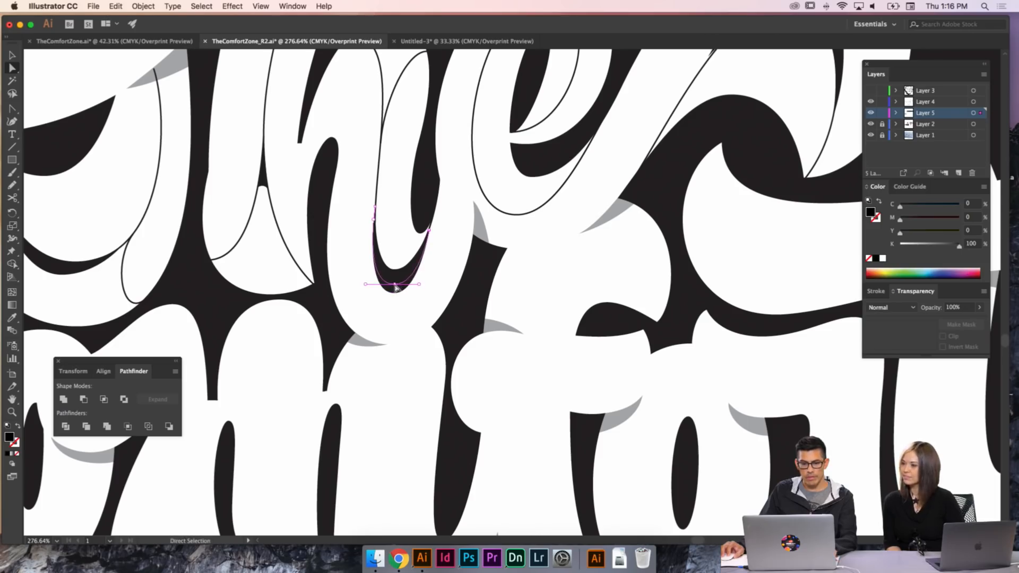
left_click(392, 277)
left_click(463, 301)
- Draw an open Pen curve from the top of the C's counter down to the letter's base, with a black stroke and no fill
scroll(451, 294, "left", 2)
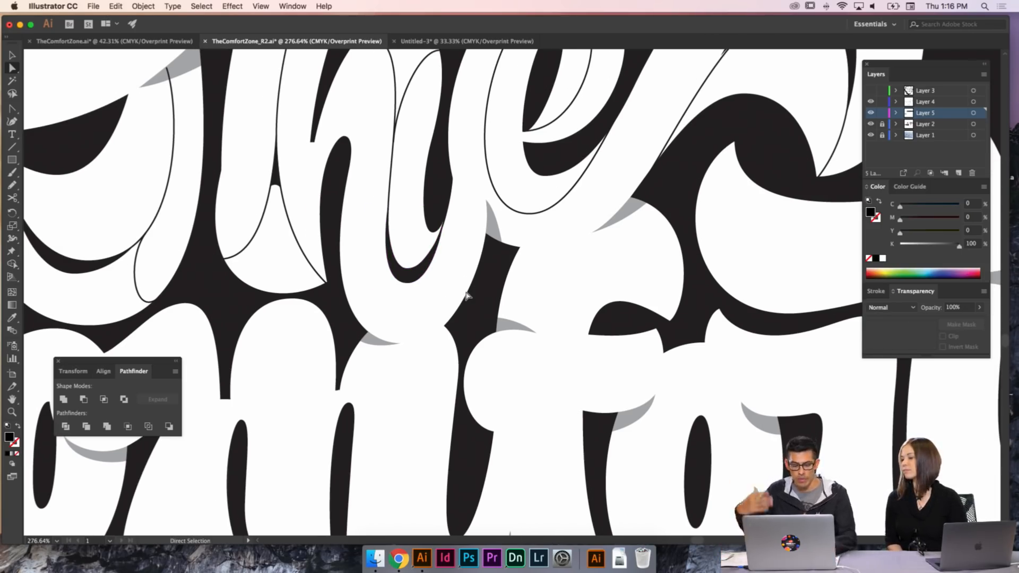
key("v")
scroll(467, 305, "left", 15)
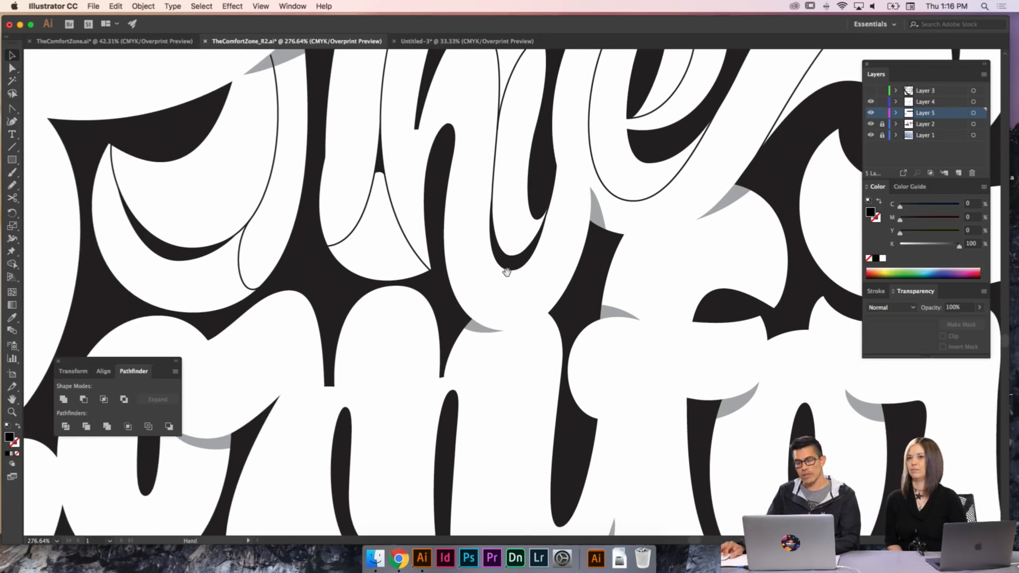
key("super+minus")
key("space")
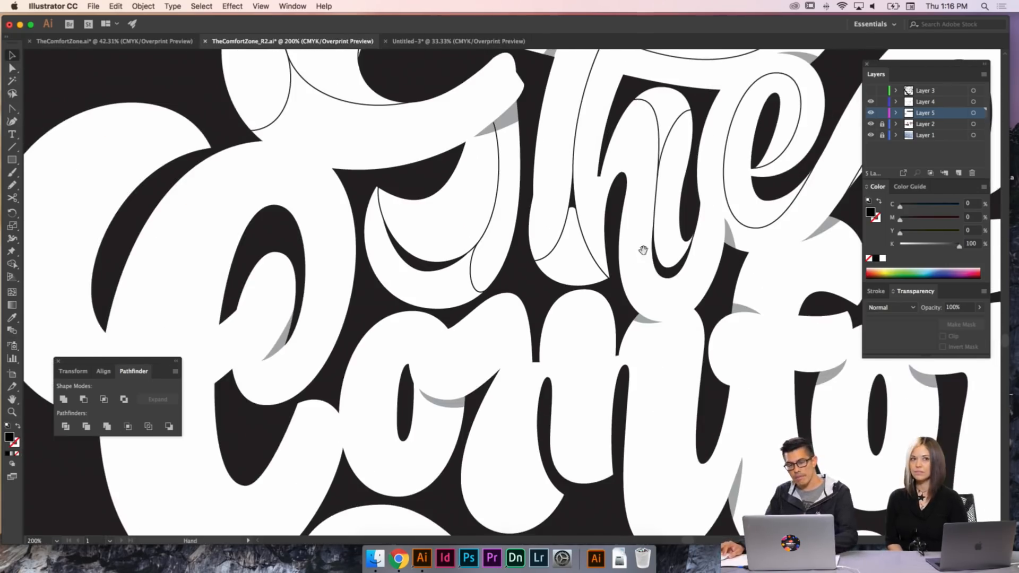
left_click_drag(644, 250, 619, 257)
key("p")
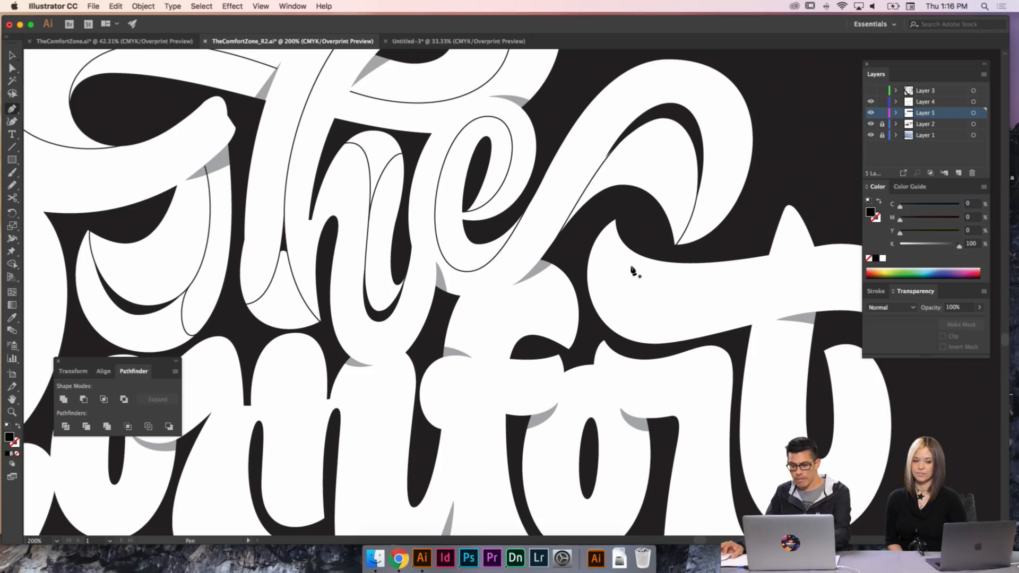
scroll(679, 218, "right", 5)
key("space")
left_click_drag(521, 264, 563, 191)
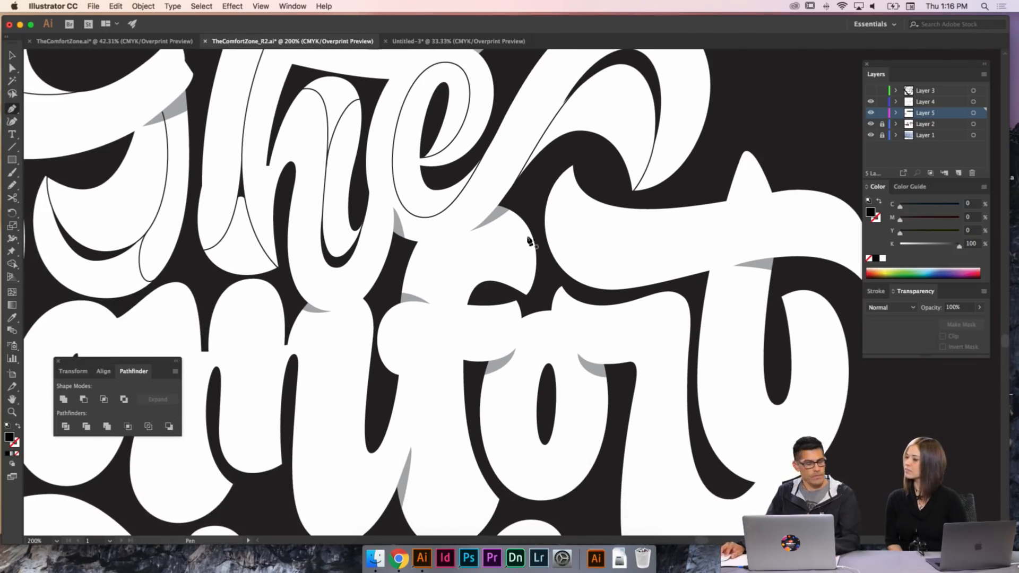
key("space")
left_click_drag(459, 279, 604, 246)
left_click_drag(403, 265, 560, 249)
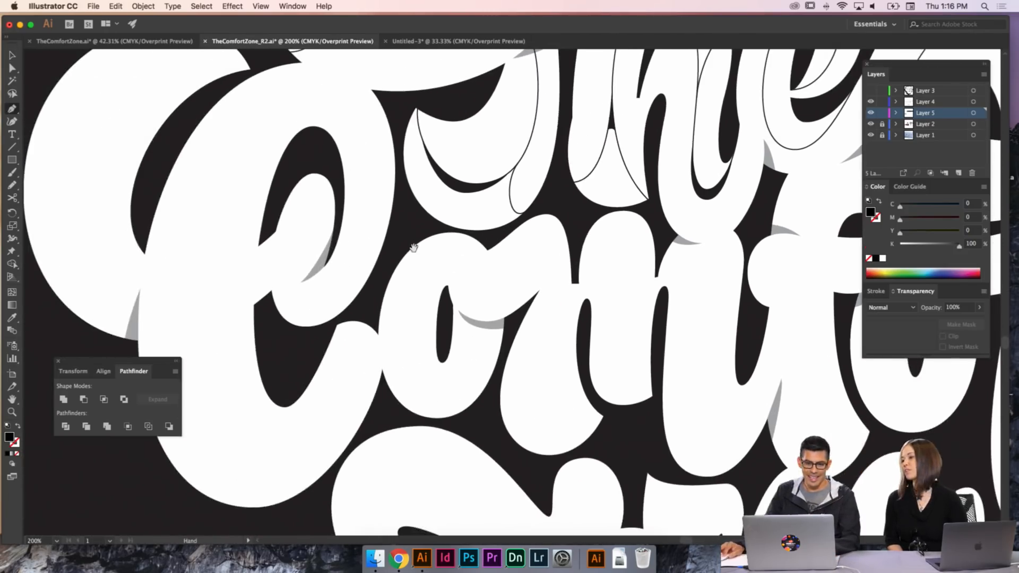
left_click_drag(414, 246, 568, 233)
left_click_drag(417, 126, 392, 126)
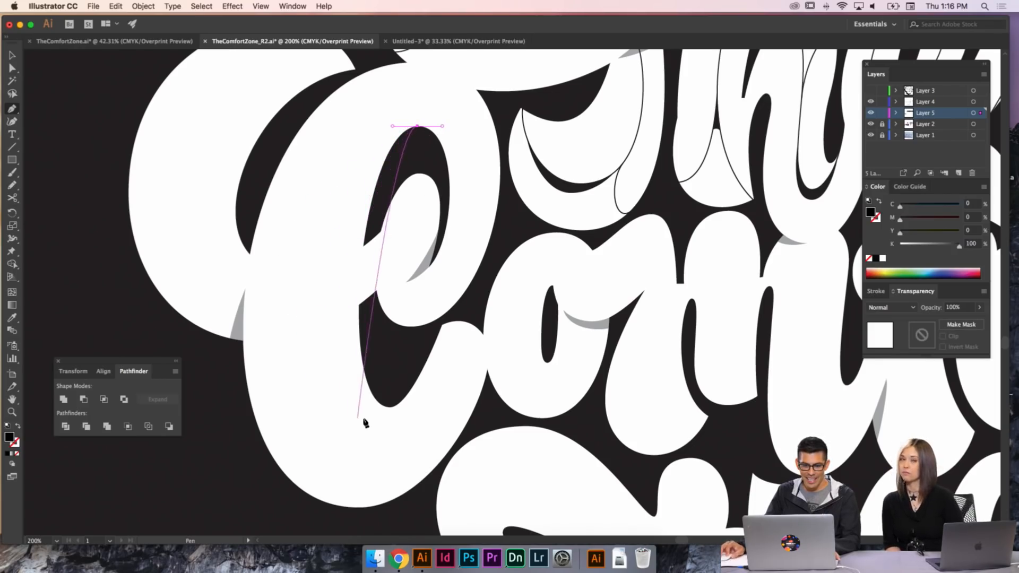
left_click_drag(368, 507, 466, 508)
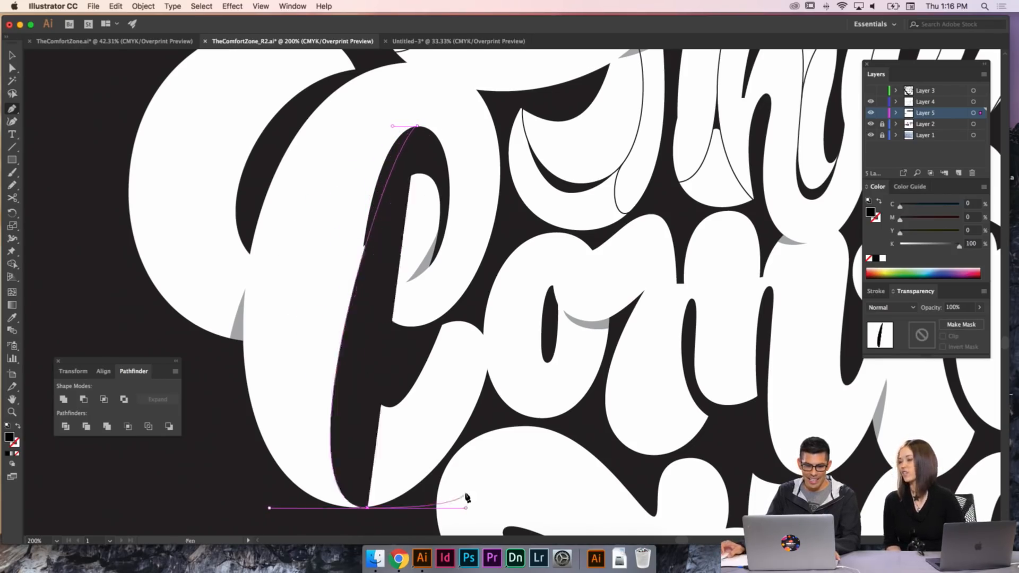
key("shift+x")
- Bow the C's long contour outward by lengthening its upper and lower handles, nudge its bottom anchor down slightly, and deselect it
key("a")
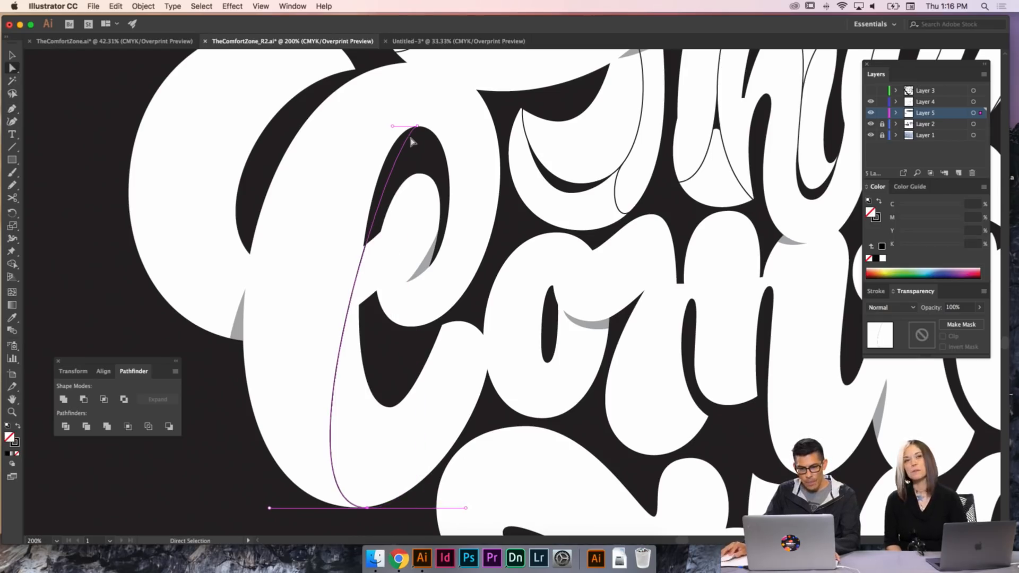
left_click_drag(392, 127, 292, 127)
key("space")
key("space")
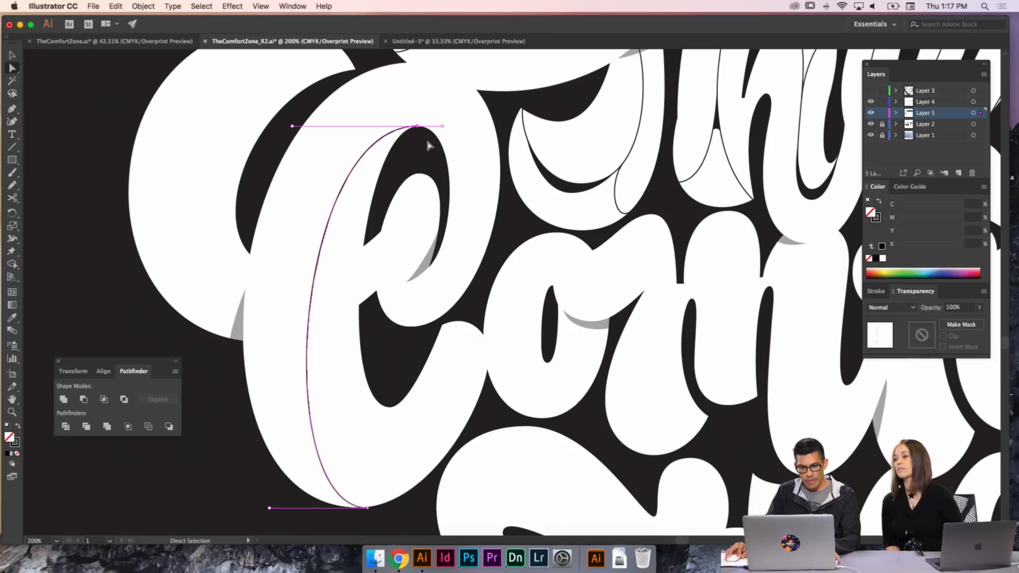
left_click_drag(428, 168, 432, 129)
mouse_move(373, 468)
left_mouse_down()
mouse_move(383, 471)
mouse_move(373, 473)
left_mouse_up()
left_click_drag(273, 468, 259, 469)
left_click(372, 362, "super")
- Move the contour's upper end to the notch at the C's outer top edge and angle its handle down along the stem
left_click_drag(415, 274, 404, 368)
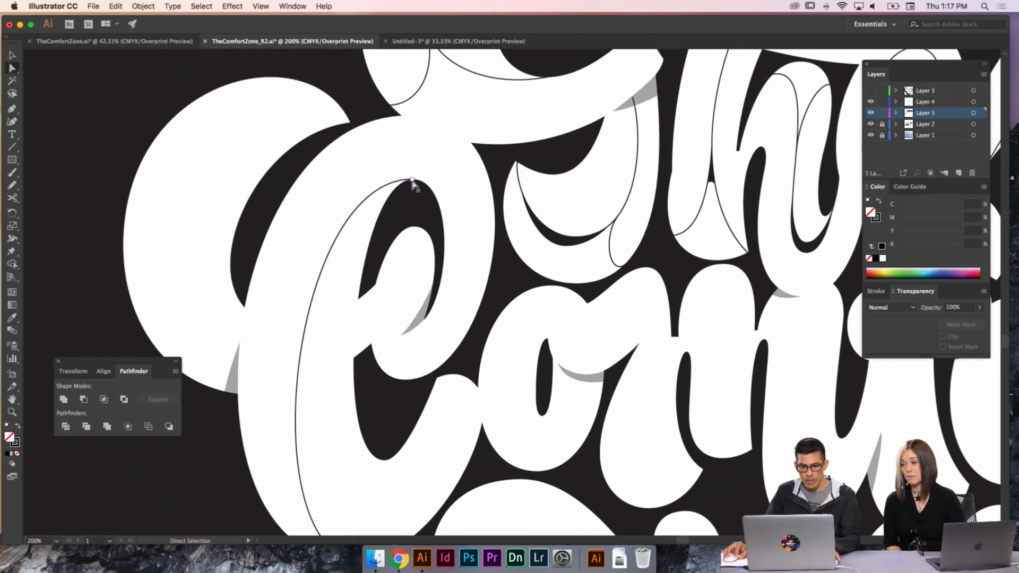
left_click_drag(411, 180, 399, 116)
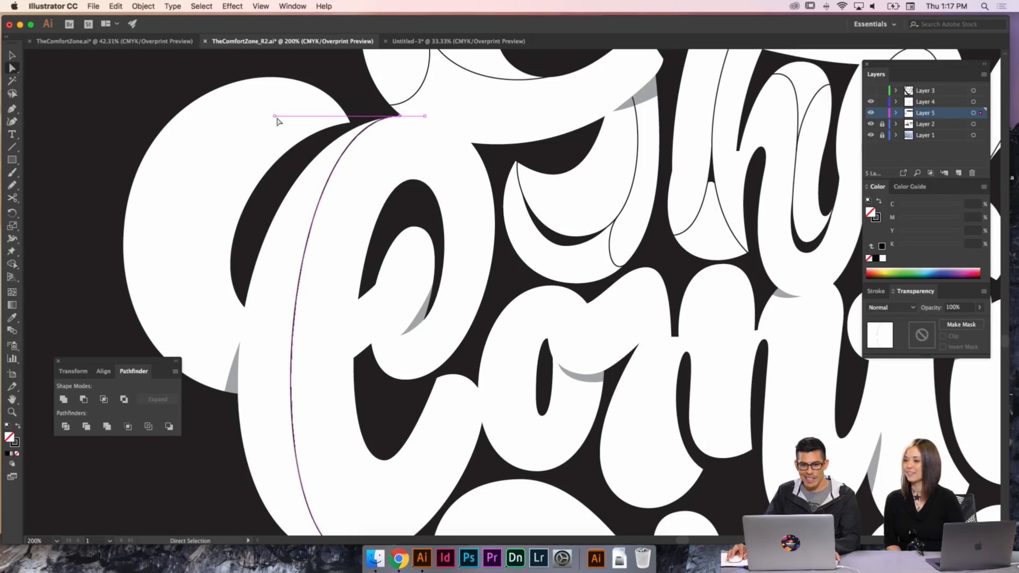
left_click_drag(275, 116, 260, 201)
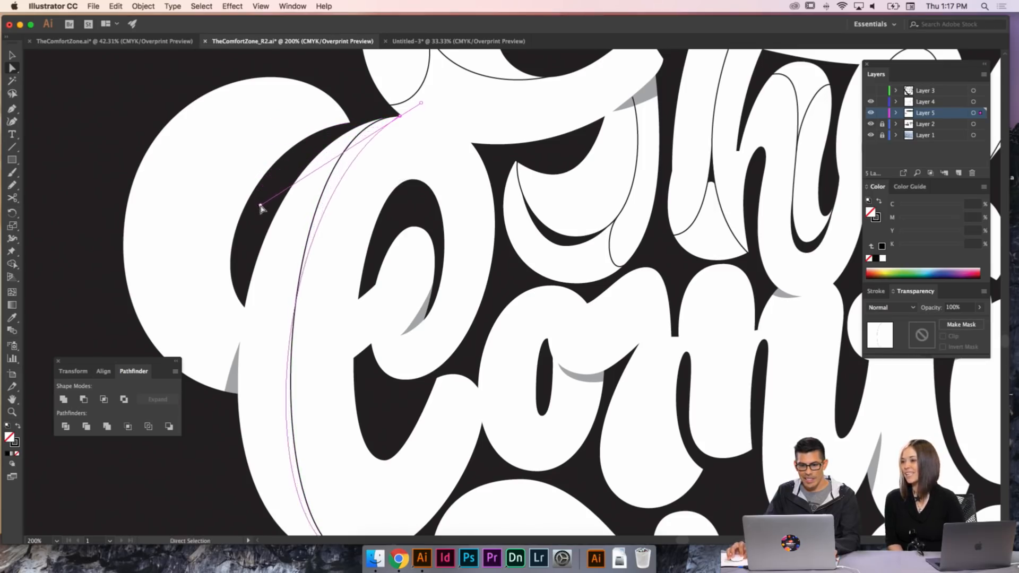
left_click(409, 242)
- Fine-tune the handles at both ends of the C's long contour to smooth its curve, and deselect it
scroll(409, 245, "down", 2)
left_click(376, 83)
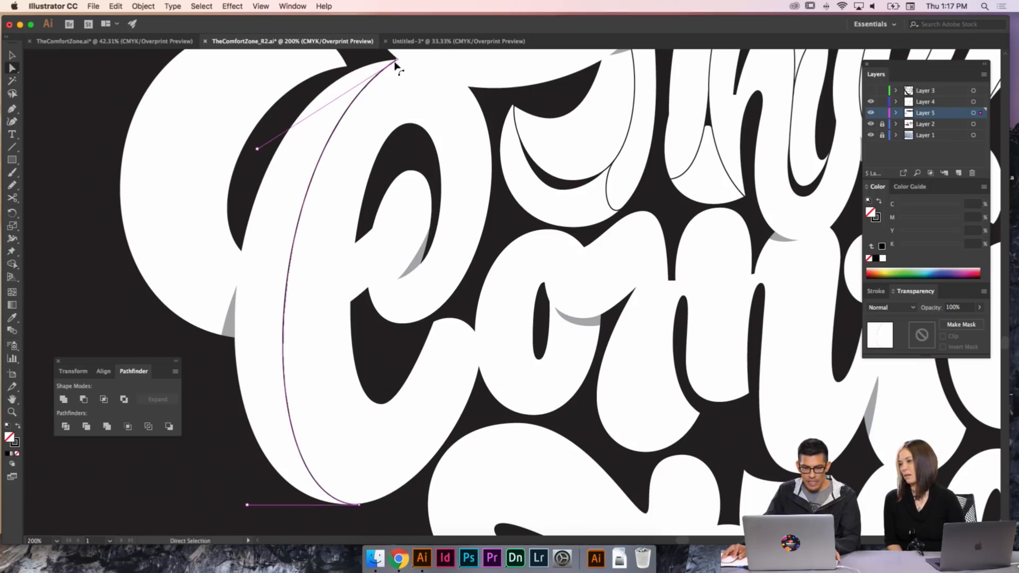
left_click_drag(257, 151, 264, 137)
left_click(360, 506)
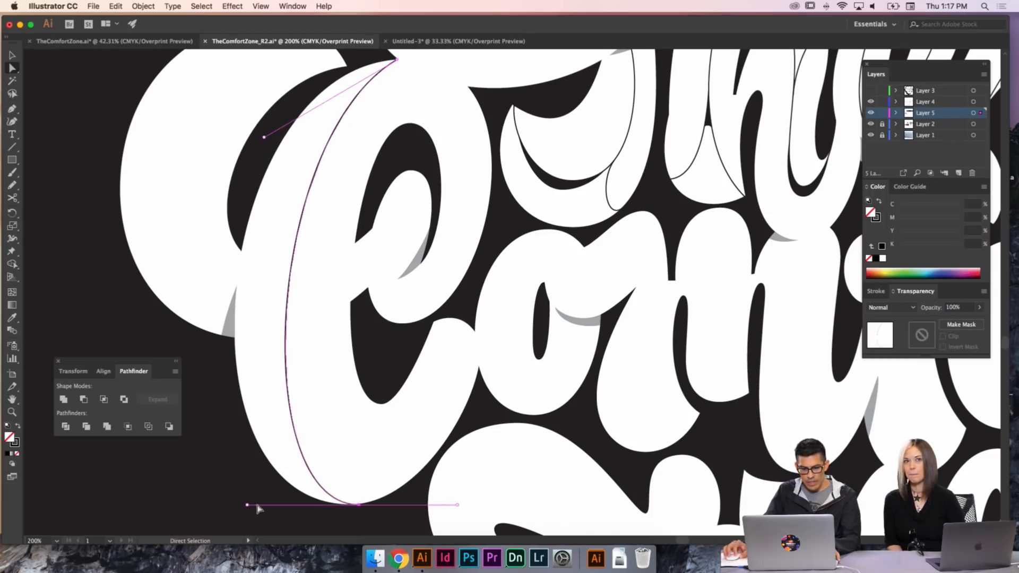
left_click_drag(247, 505, 237, 504)
left_click(360, 455)
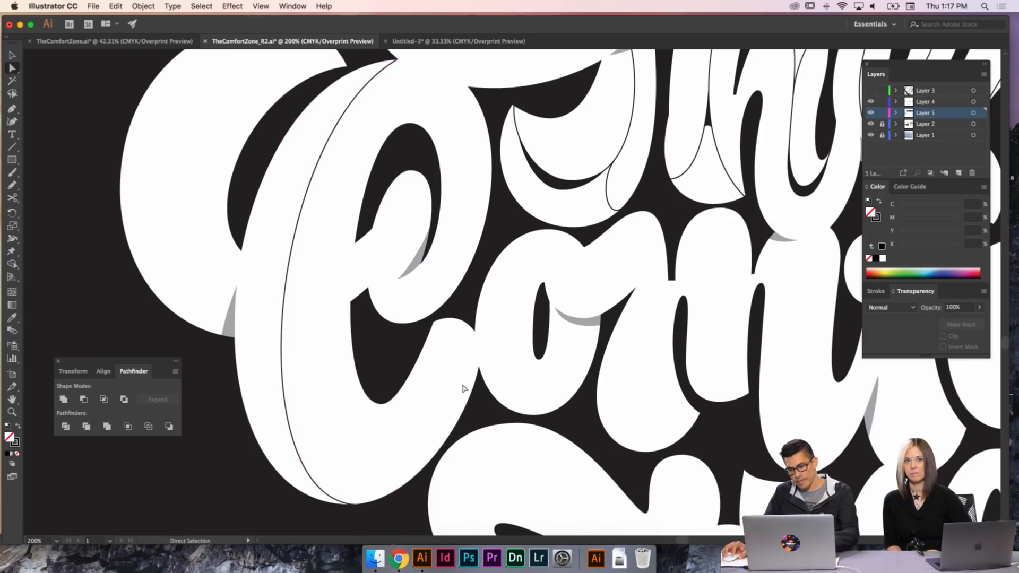
- Draw a three-anchor Pen curve from the top of the C's counter around the outer side of its loop to the loop's base
key("o")
key("p")
scroll(451, 186, "up", 3)
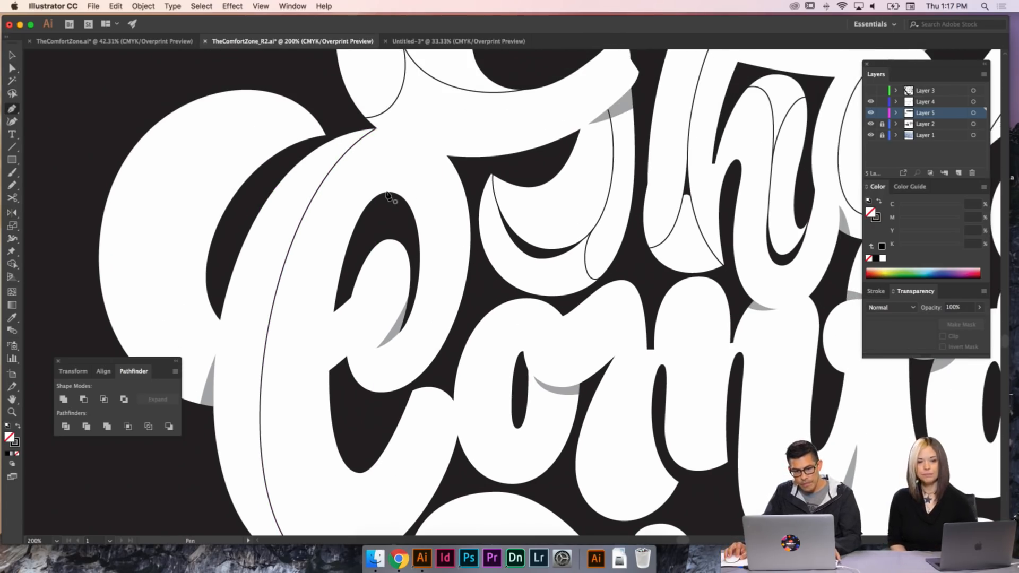
left_click_drag(388, 192, 438, 192)
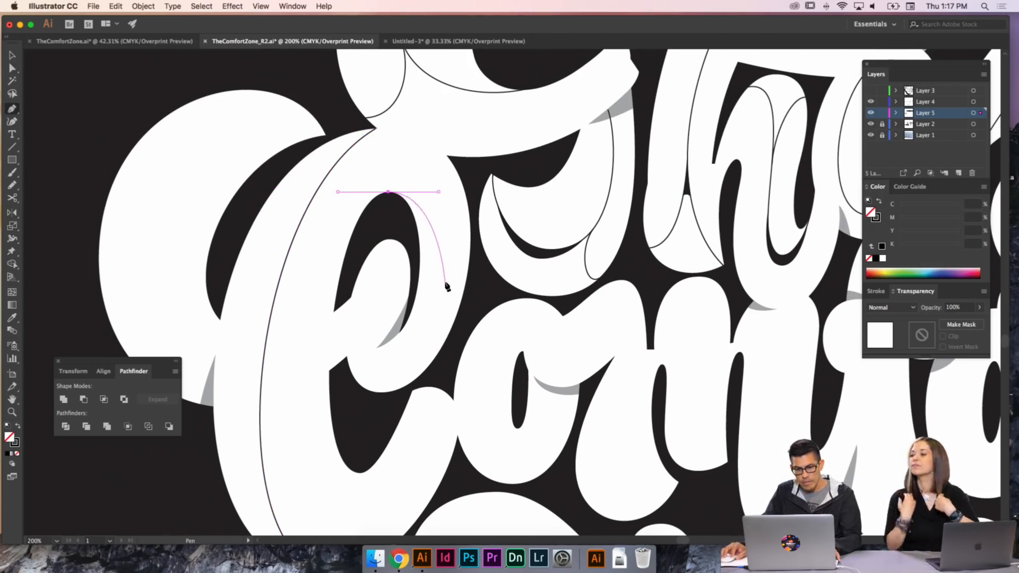
left_click_drag(445, 281, 445, 309)
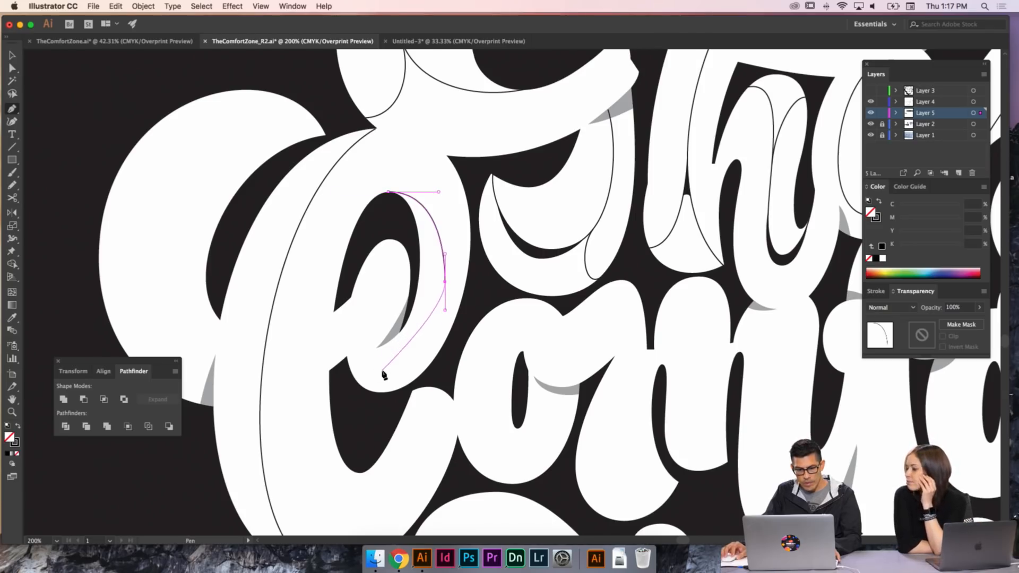
left_click(364, 362)
left_click_drag(374, 375, 348, 380)
key("super+z")
- Delete the middle anchor of the C's loop contour and lengthen both end handles to widen the curve
key("minus")
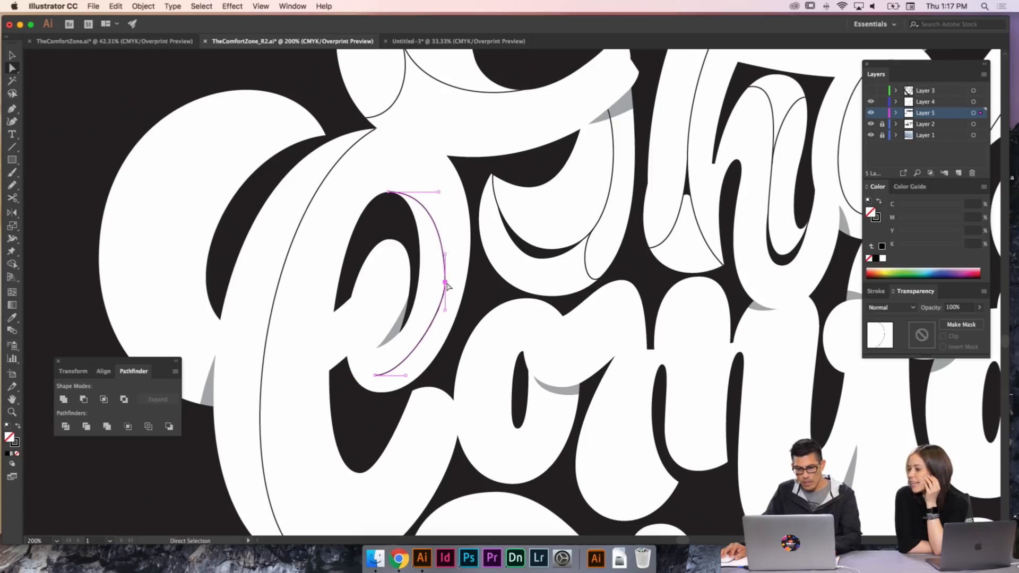
left_click(447, 285)
key("Return")
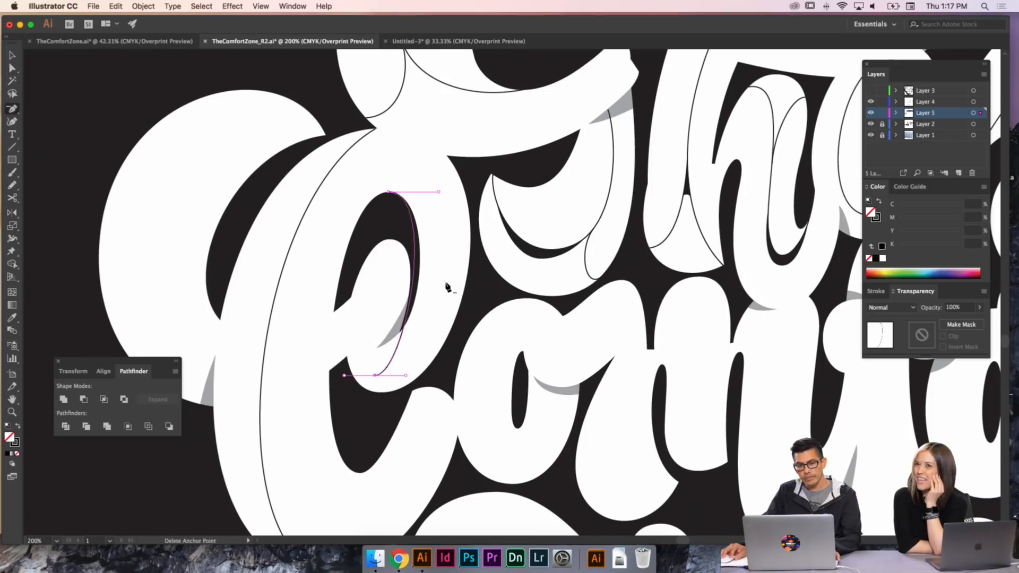
key("a")
left_click_drag(439, 193, 466, 192)
left_click_drag(405, 375, 442, 375)
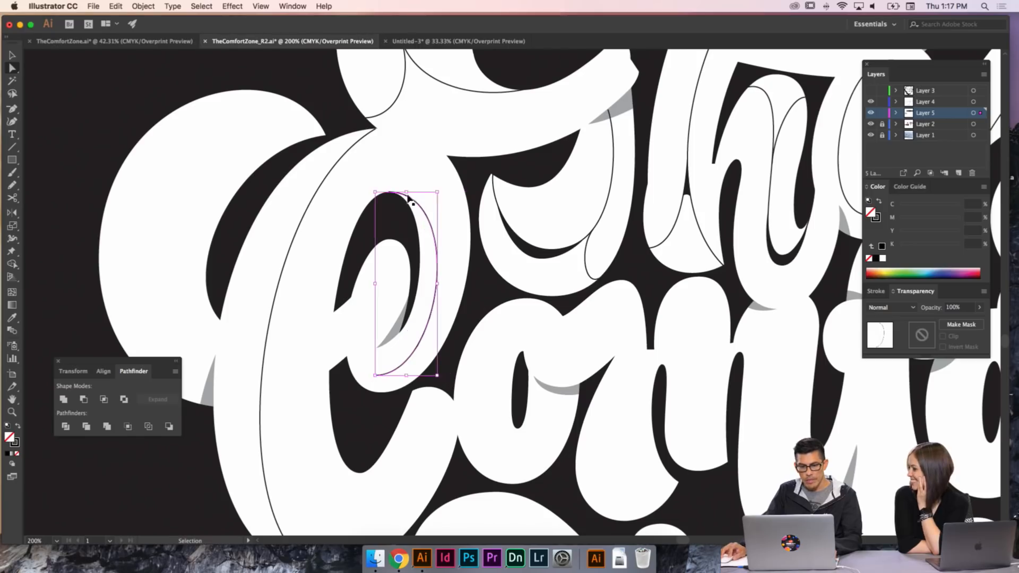
left_click(398, 198, "super")
- Nudge the loop contour's top anchor along the counter edge, tilt its handle slightly upward, and deselect the path
left_click(390, 192)
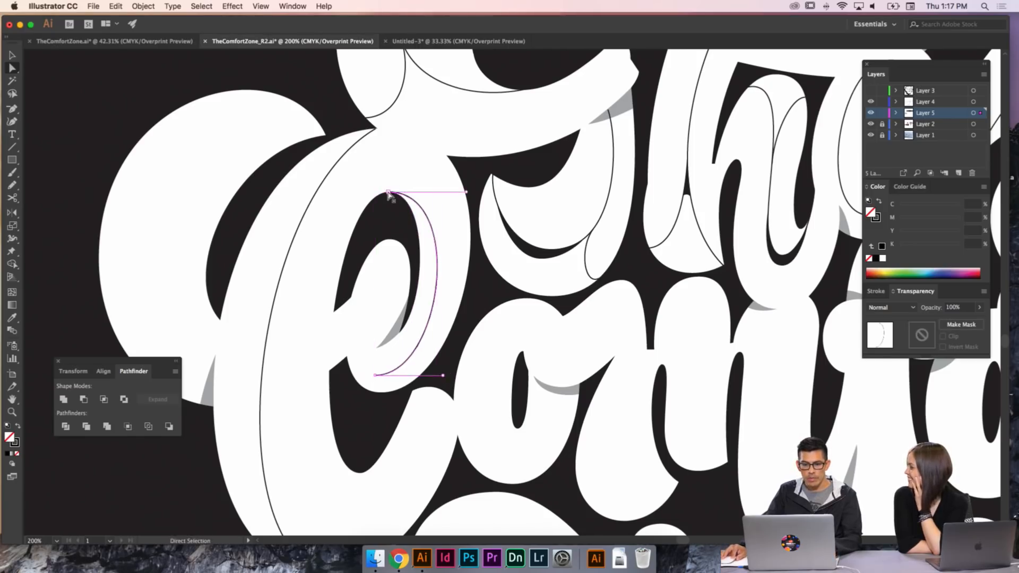
left_click_drag(389, 193, 385, 192)
left_click_drag(464, 192, 466, 183)
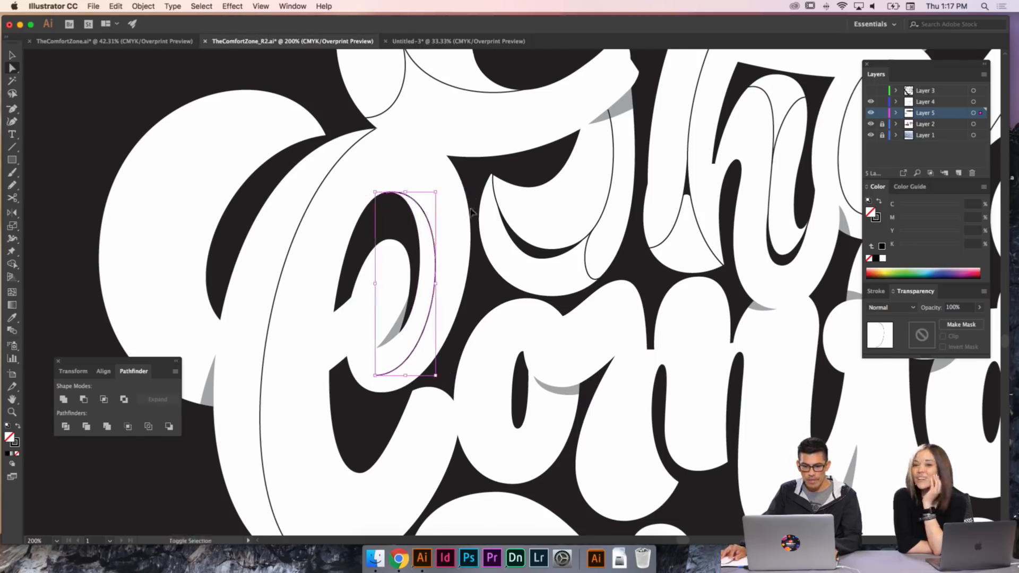
left_click(507, 321, "super")
- Examine the whole Comfort Zone lettering with the panels hidden, and restore the panels
key("super+minus")
key("super+minus")
key("super+minus")
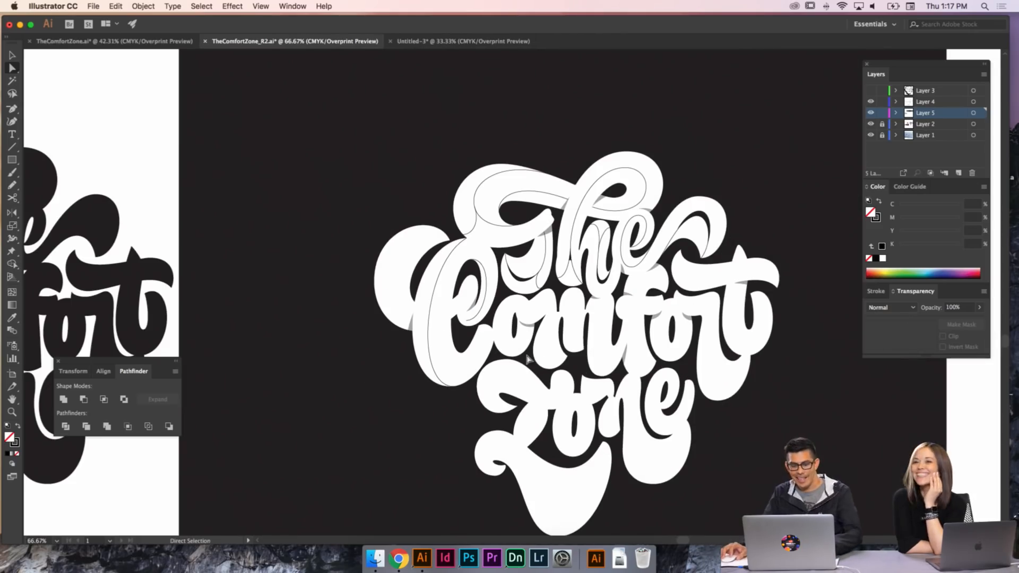
key("v")
scroll(528, 359, "right", 10)
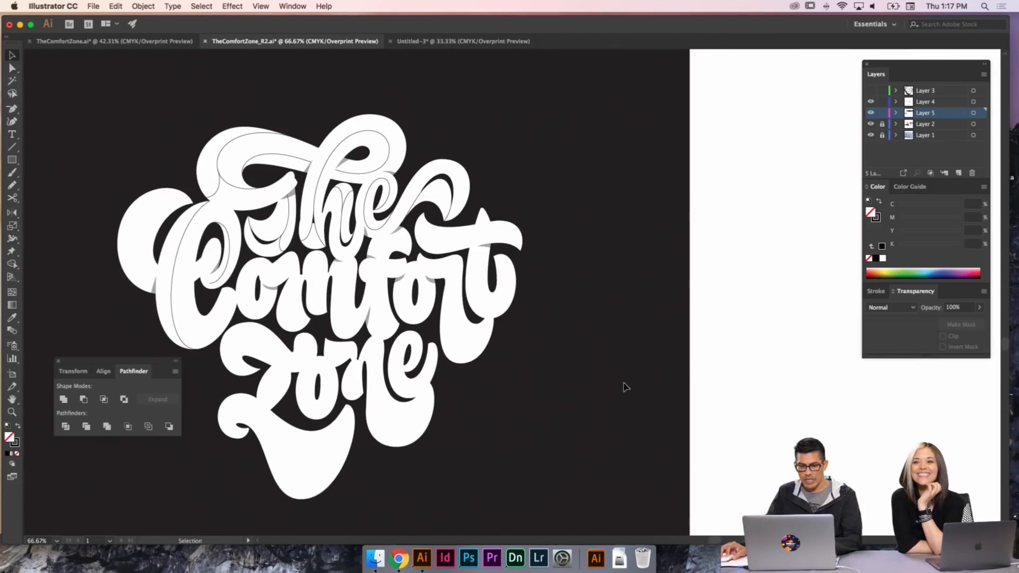
key("Tab")
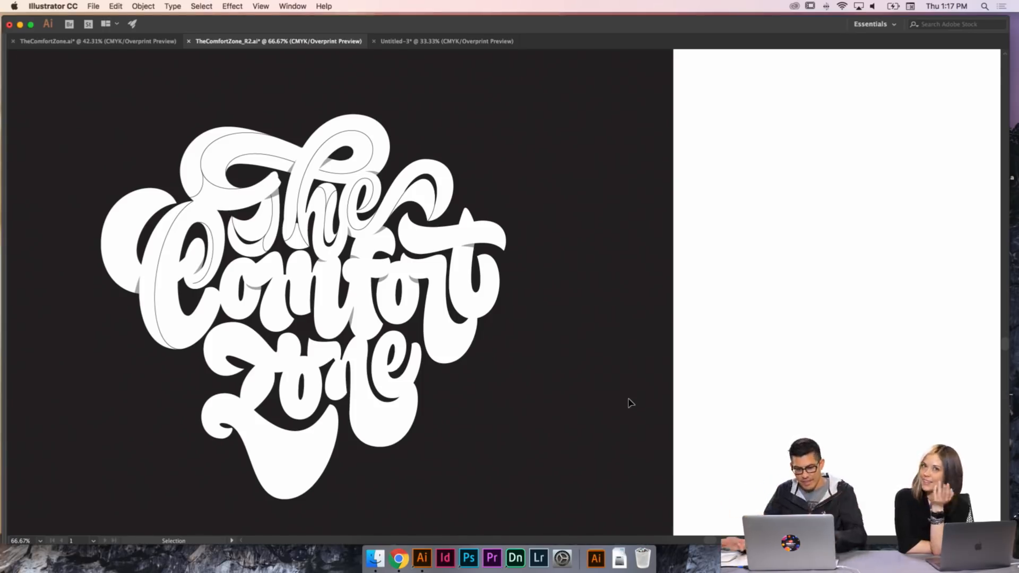
left_click_drag(717, 430, 113, 133)
left_click(701, 320)
key("Tab")
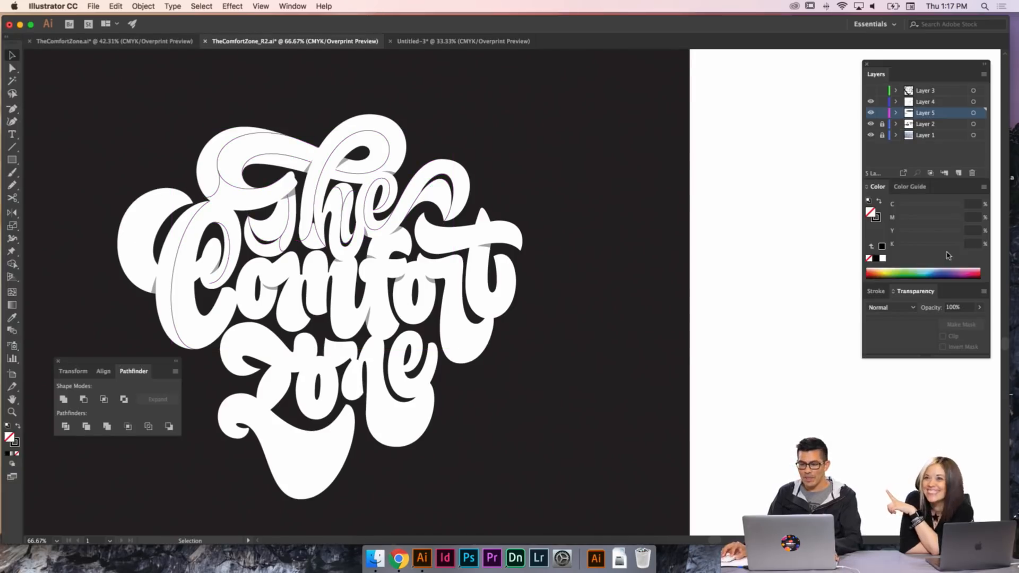
- Unlock Layer 2 and raise the handle at the tip of the C's large swash to reshape its inner edge
left_click_drag(882, 135, 881, 124)
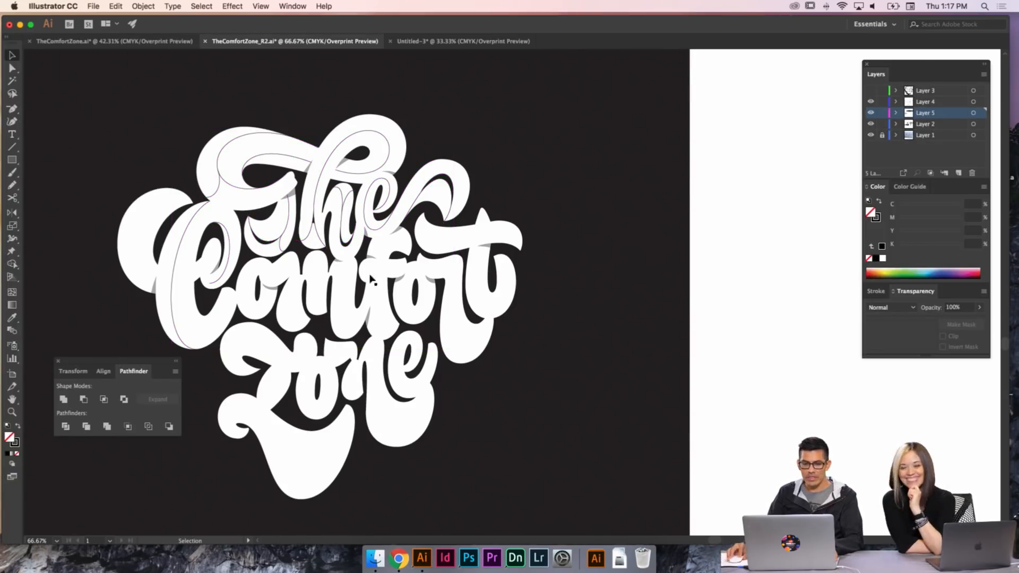
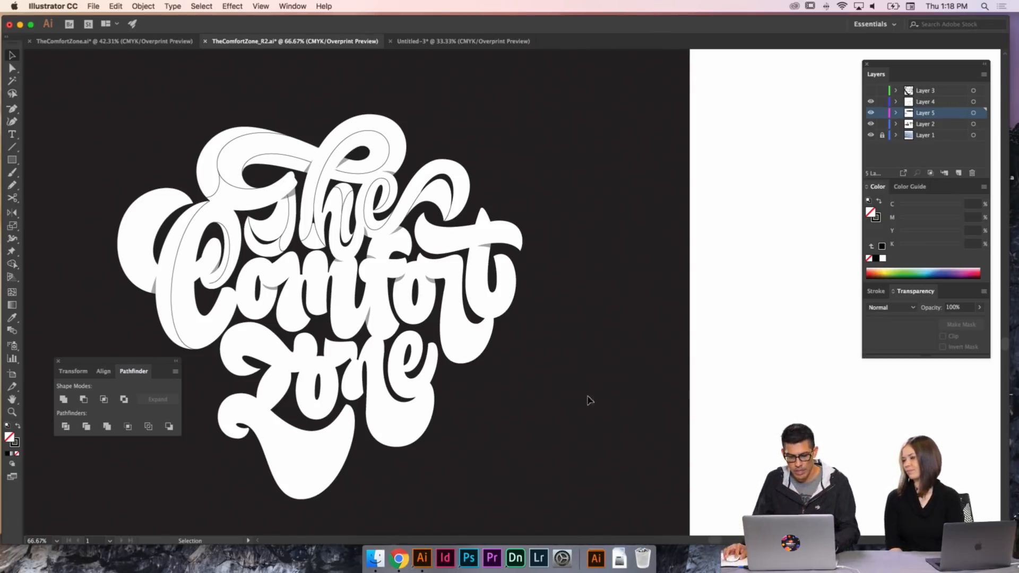
scroll(521, 351, "left", 5)
key("a")
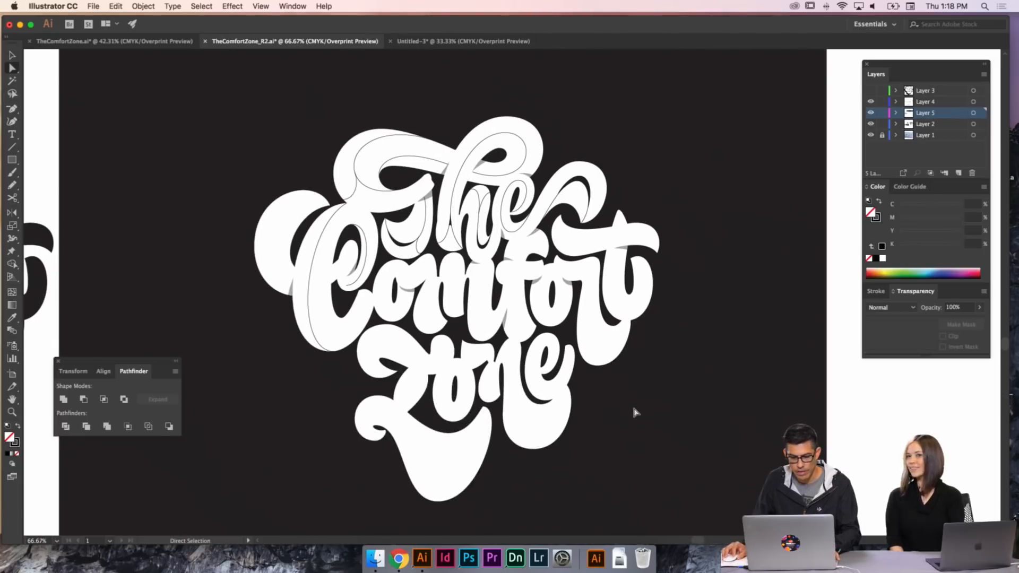
key("v")
scroll(675, 371, "right", 1)
key("z")
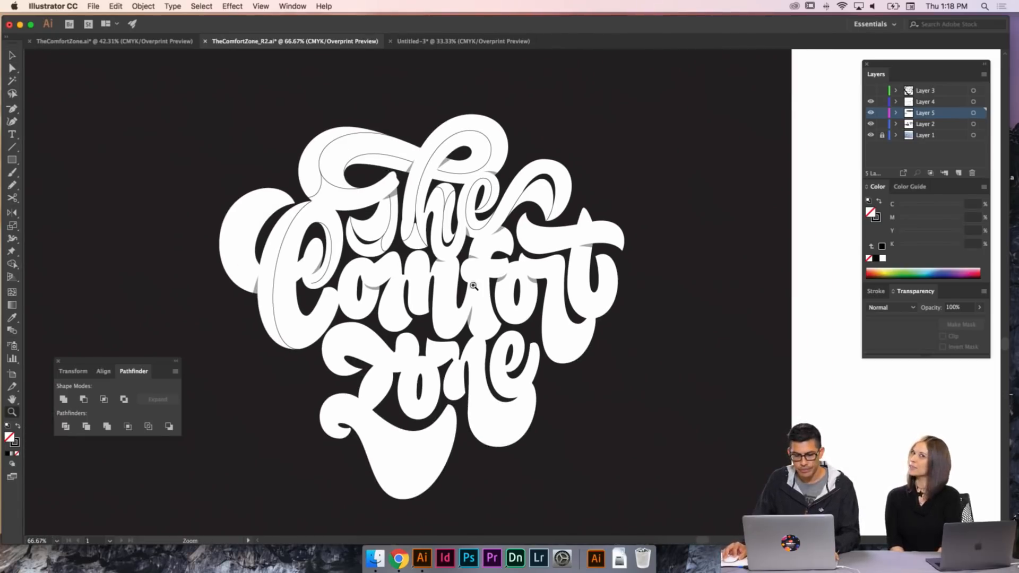
left_click_drag(458, 327, 211, 148)
key("a")
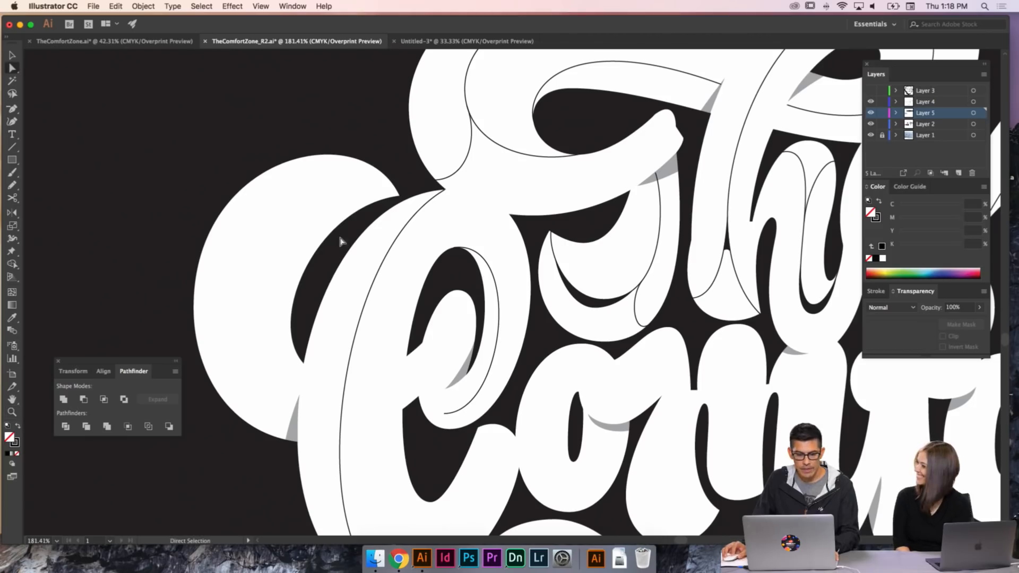
left_click(387, 204)
left_click_drag(295, 209, 298, 188)
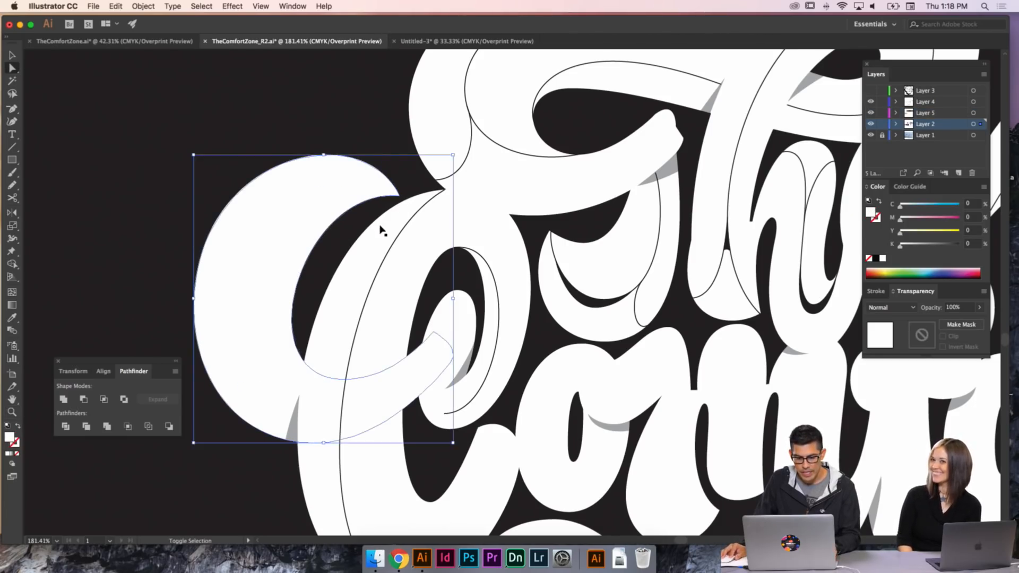
left_click(434, 272, "super")
key("space")
left_click_drag(435, 271, 369, 202)
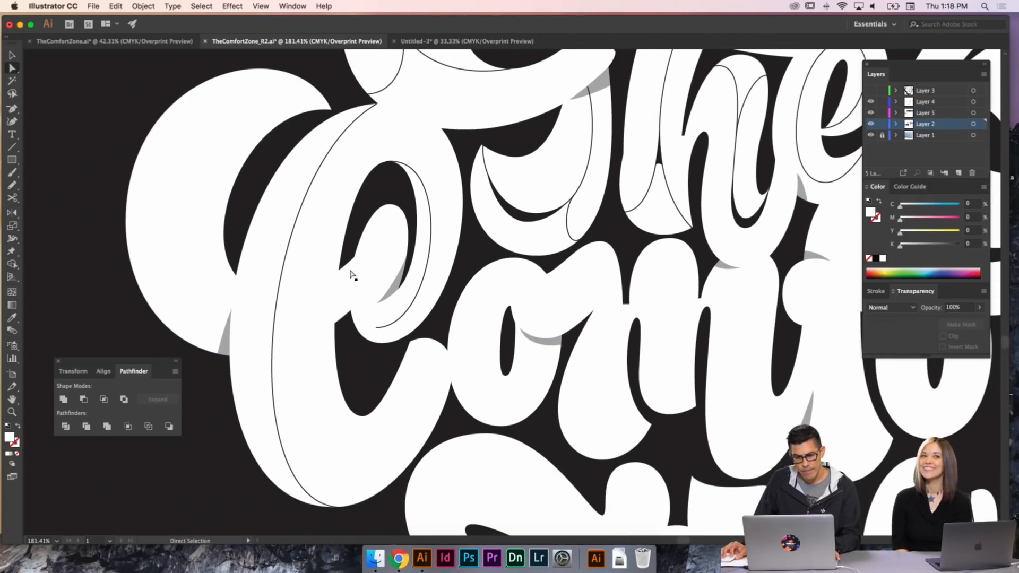
- Reshape the inner edge of the C's large swash by pulling its side handle downward and the upper tip handle lower, and deselect it
left_click(349, 269)
left_click_drag(281, 293, 275, 313)
left_click_drag(231, 102, 227, 126)
left_click(354, 212, "super")
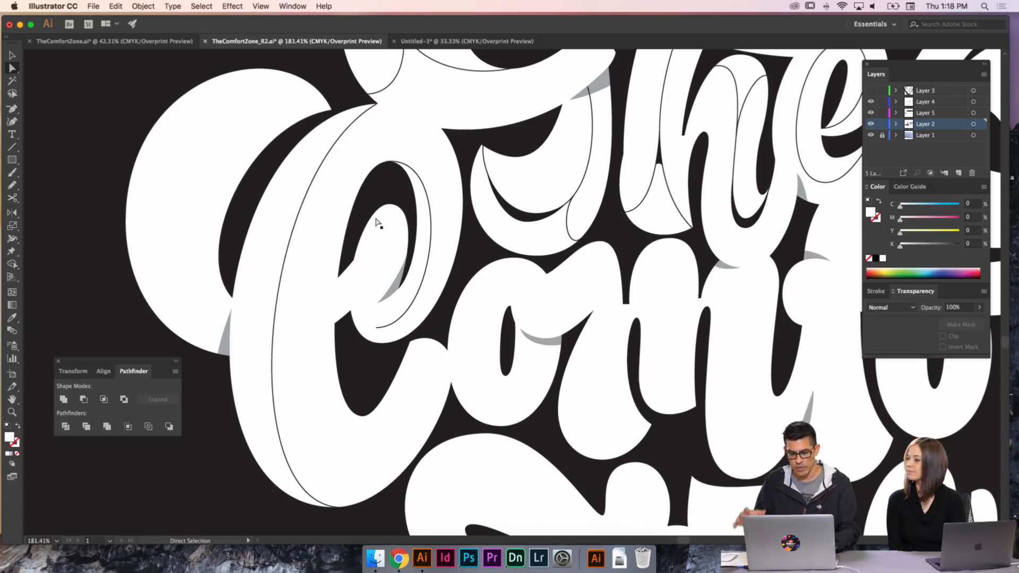
- Move the leftmost anchor on the swash's outer edge slightly downward, and deselect the shape
key("super+minus")
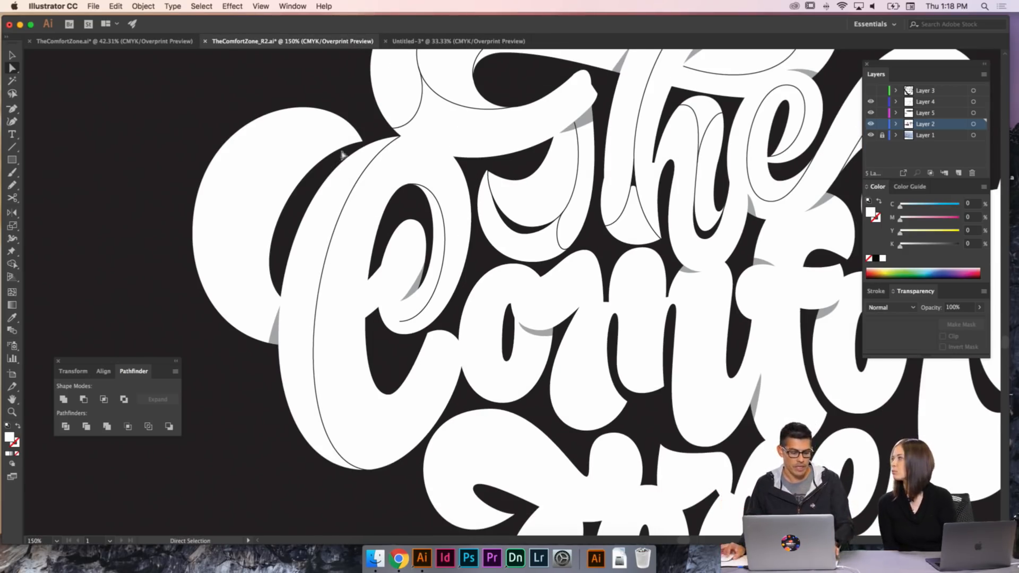
left_click(204, 182)
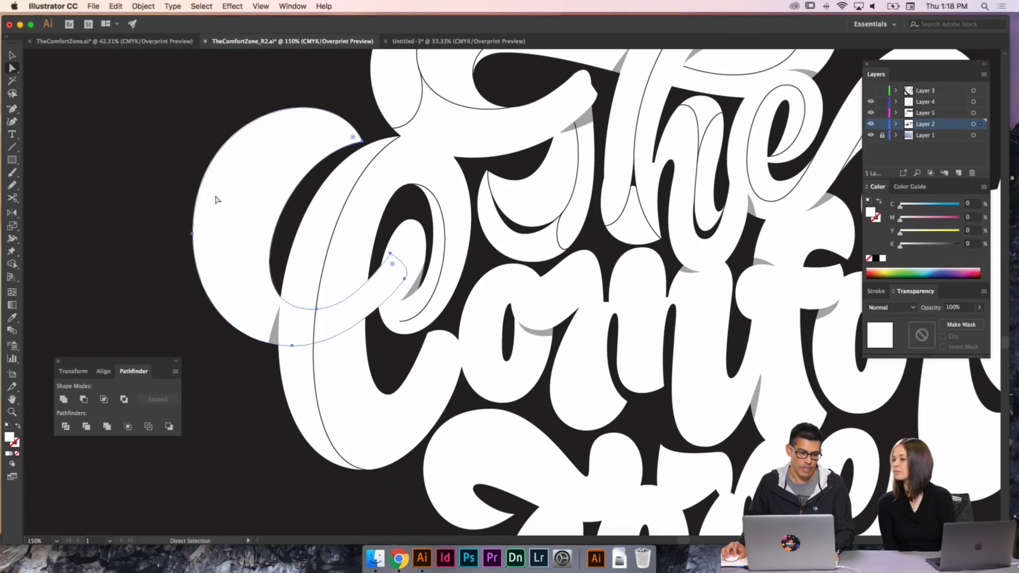
left_click(193, 239)
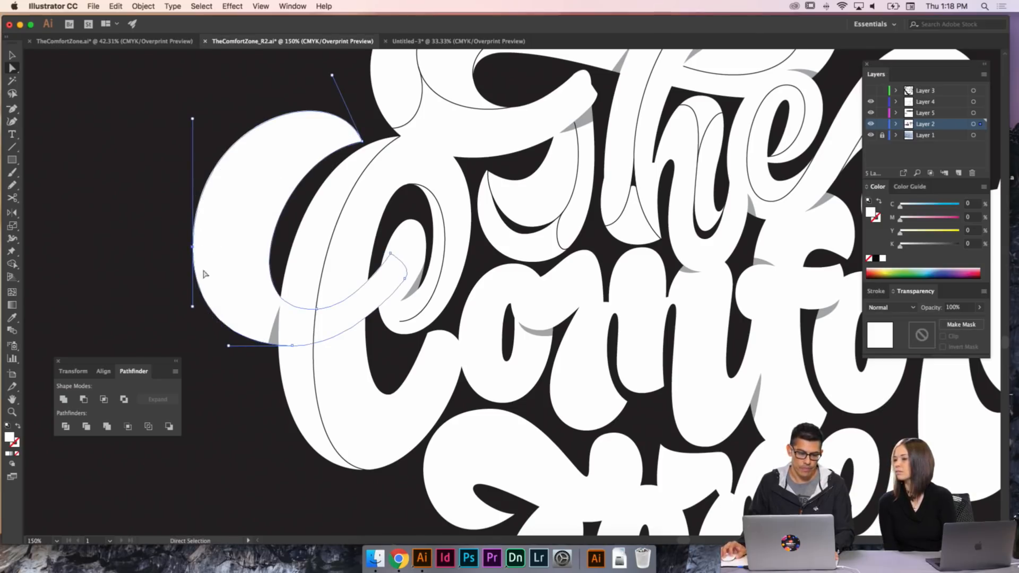
key("super+shift+a")
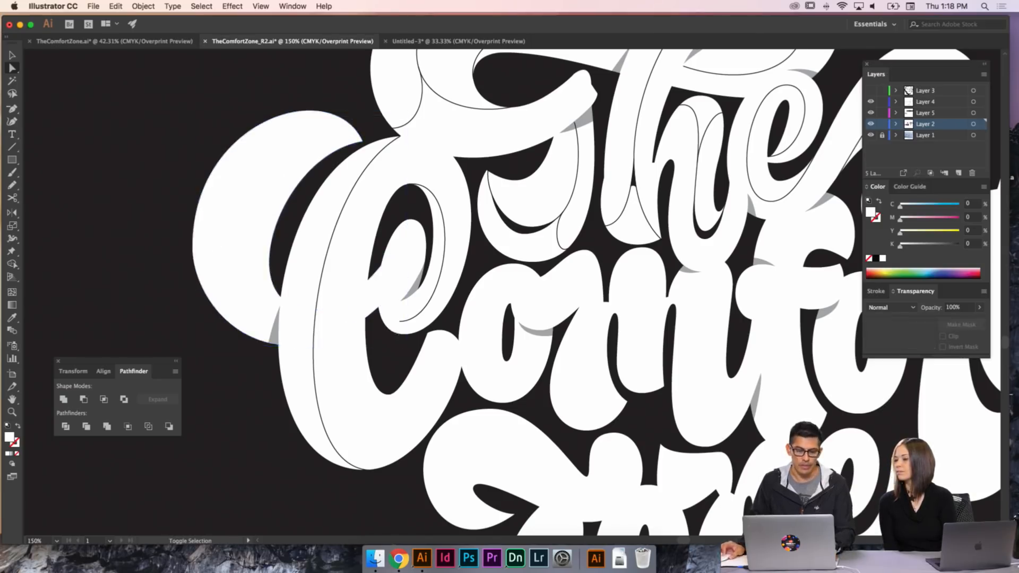
- Examine the whole lettering with the panels hidden, and inspect the letters of Comfort in close-up
key("super+minus")
key("super+minus")
left_click_drag(487, 277, 406, 260)
key("v")
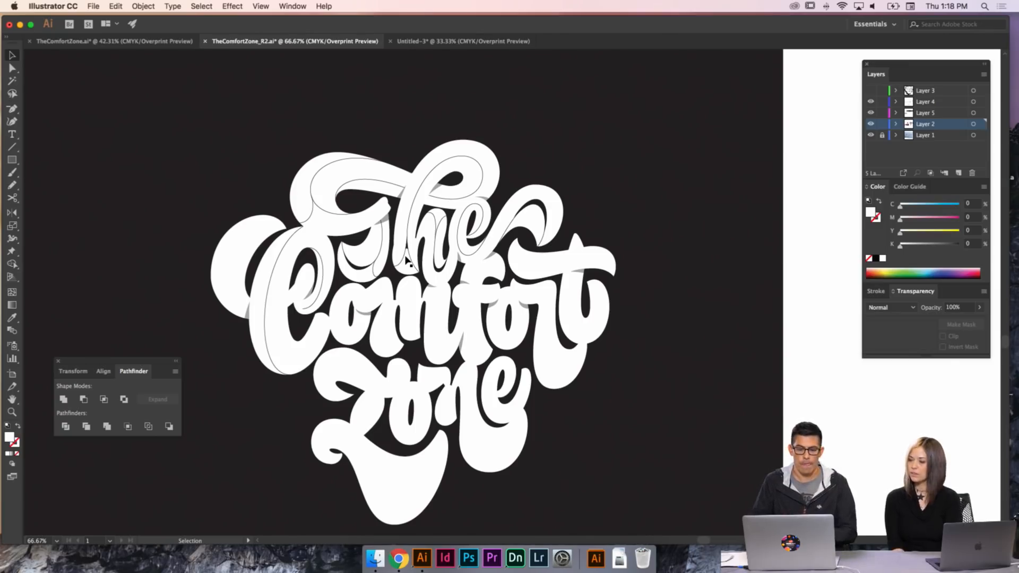
scroll(450, 252, "right", 5)
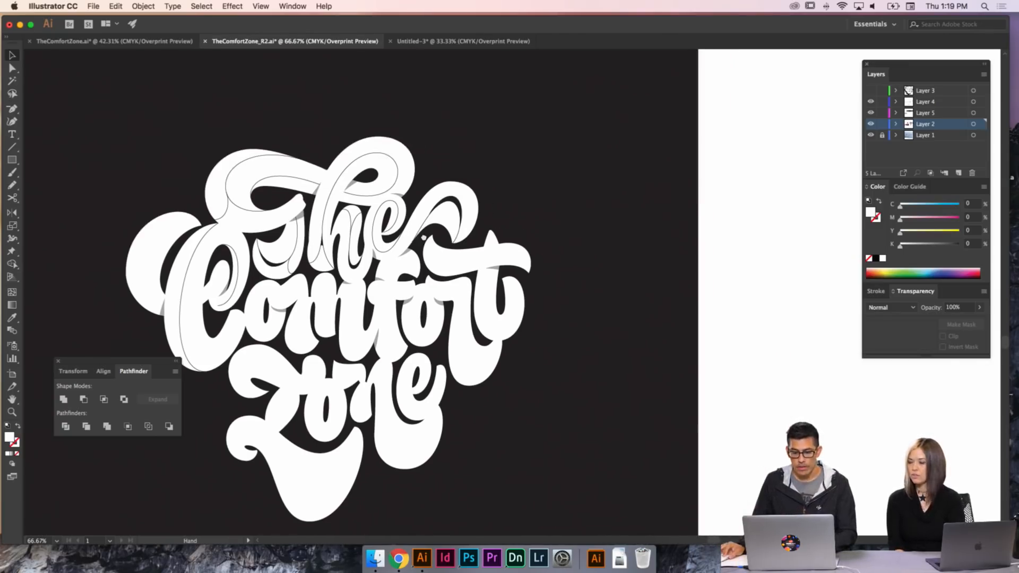
key("Tab")
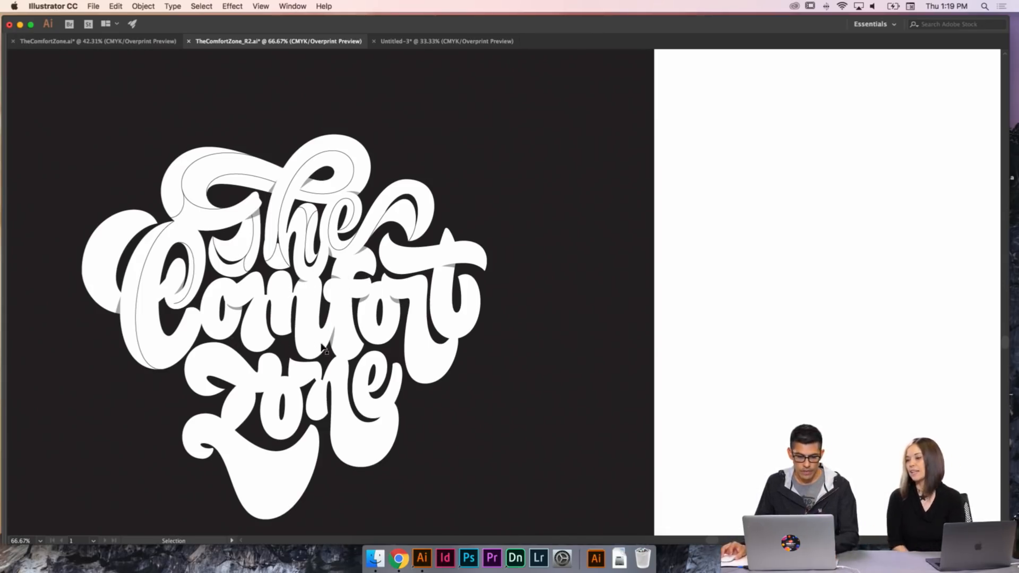
scroll(373, 313, "left", 1)
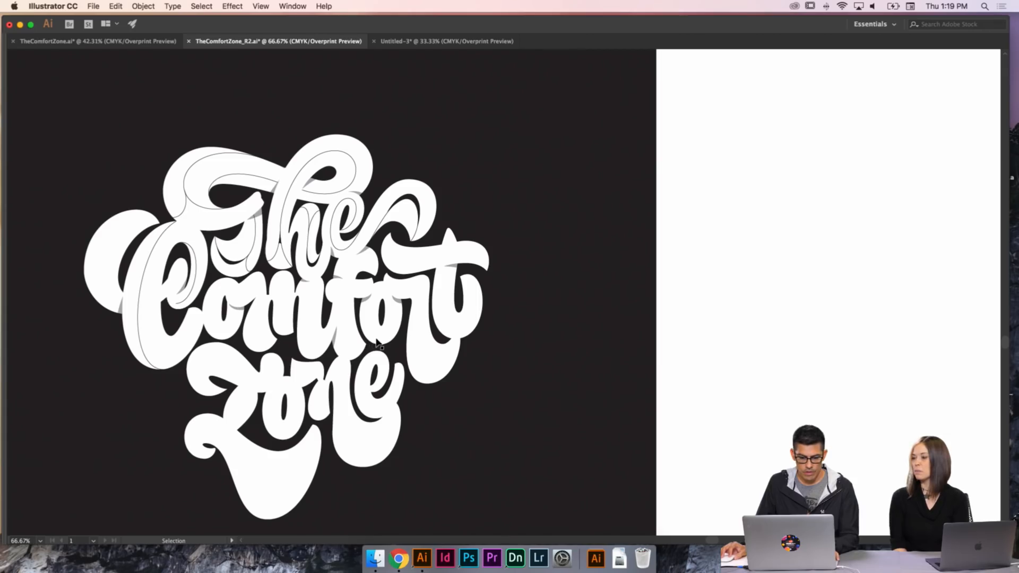
key("z")
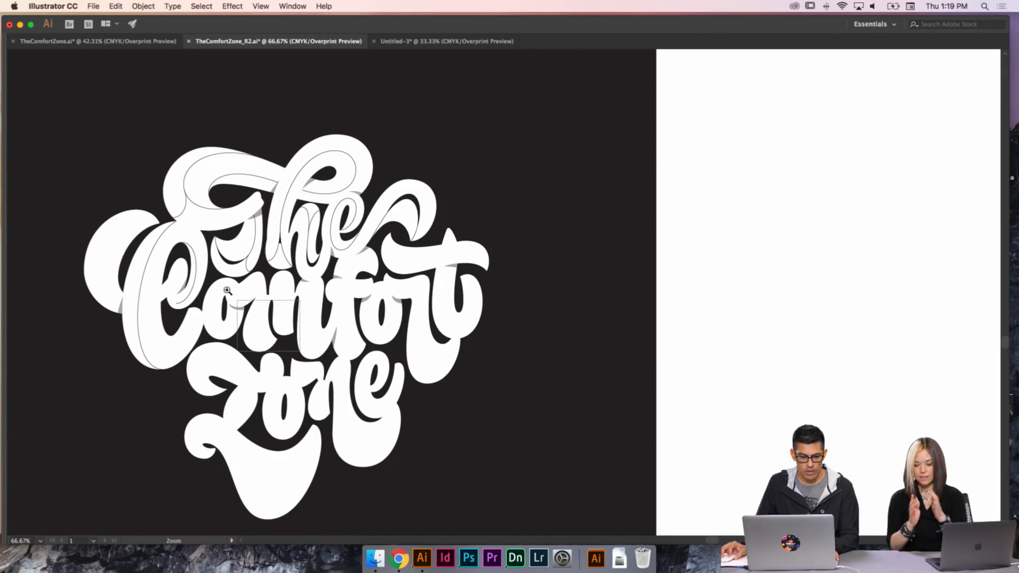
left_click_drag(199, 279, 293, 345)
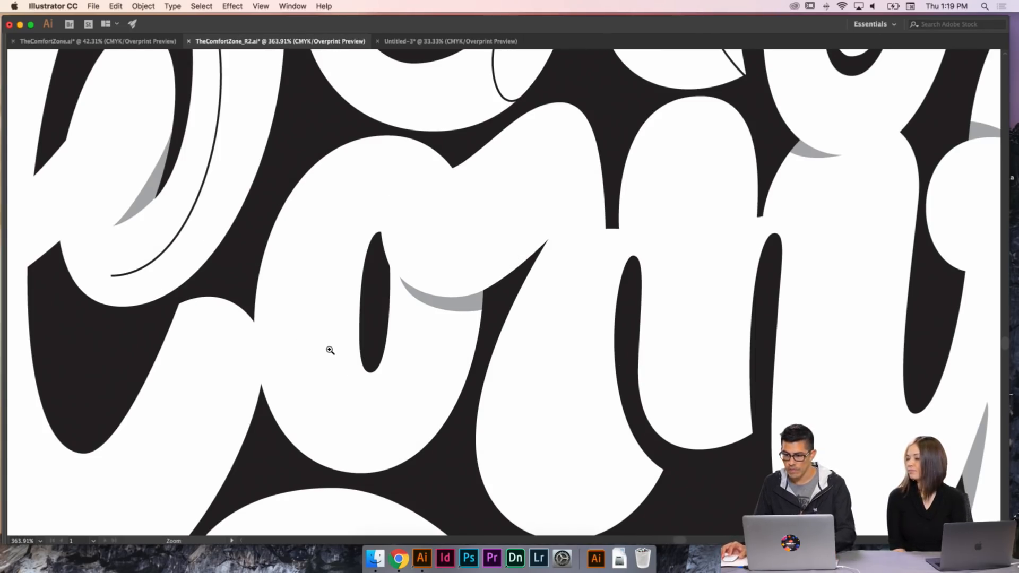
key("h")
left_click_drag(355, 327, 358, 329)
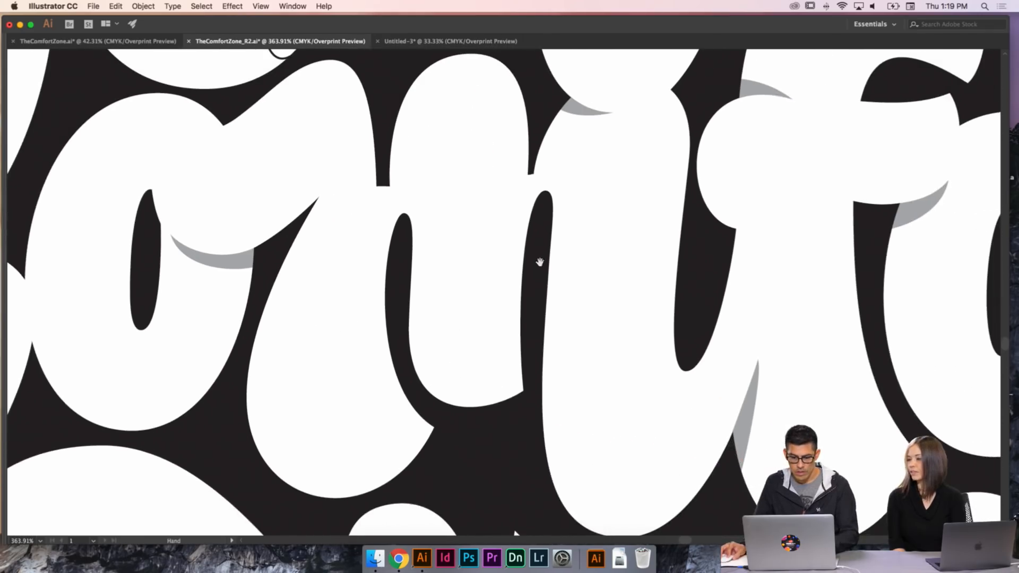
left_click_drag(540, 261, 474, 284)
key("super+minus")
key("super+minus")
scroll(498, 293, "right", 5)
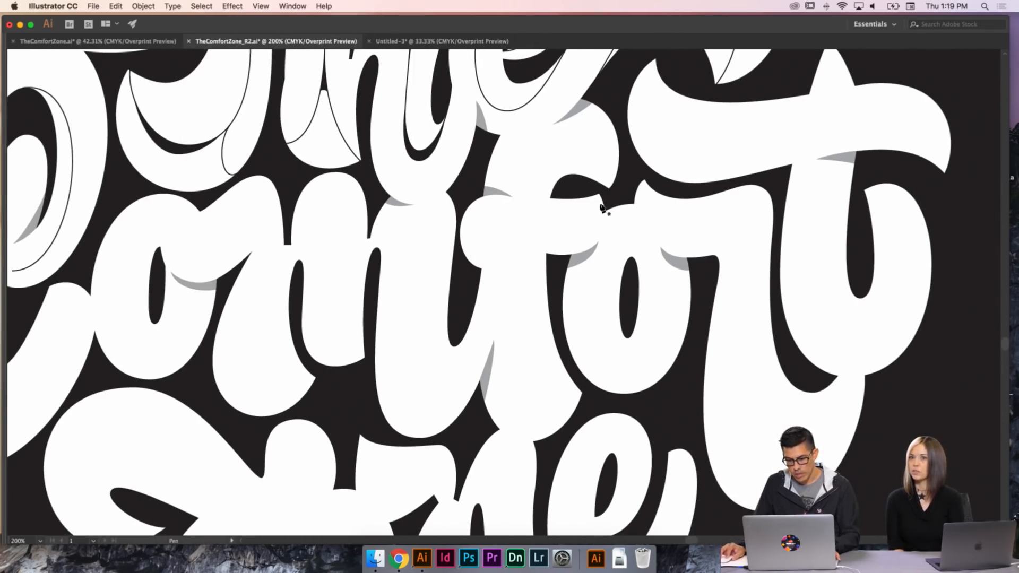
- Draw a curved contour line along the t's crossbar between its two tips, and copy the stroke style of an existing contour
scroll(579, 214, "up", 5)
scroll(579, 214, "right", 5)
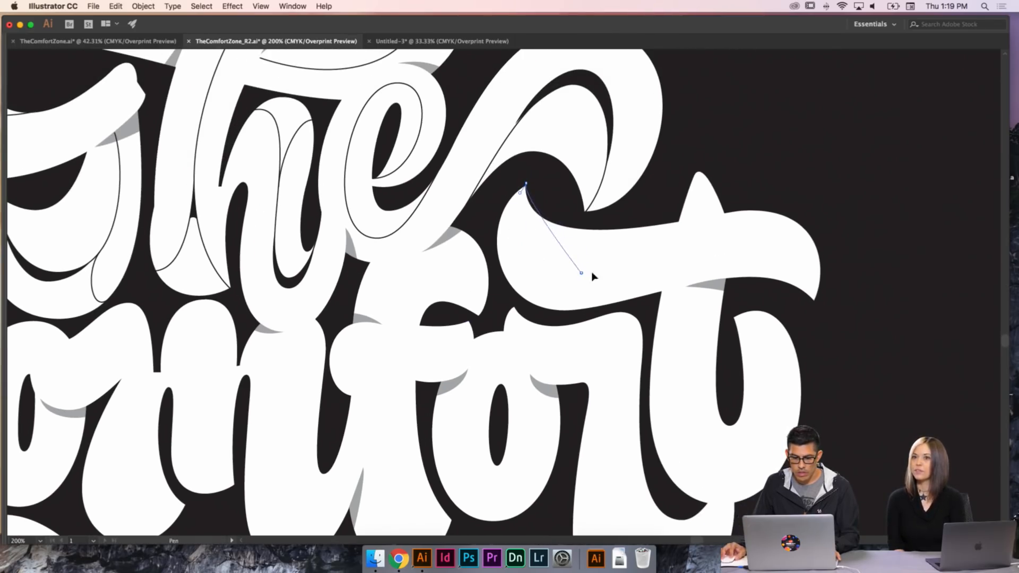
left_click_drag(581, 273, 652, 262)
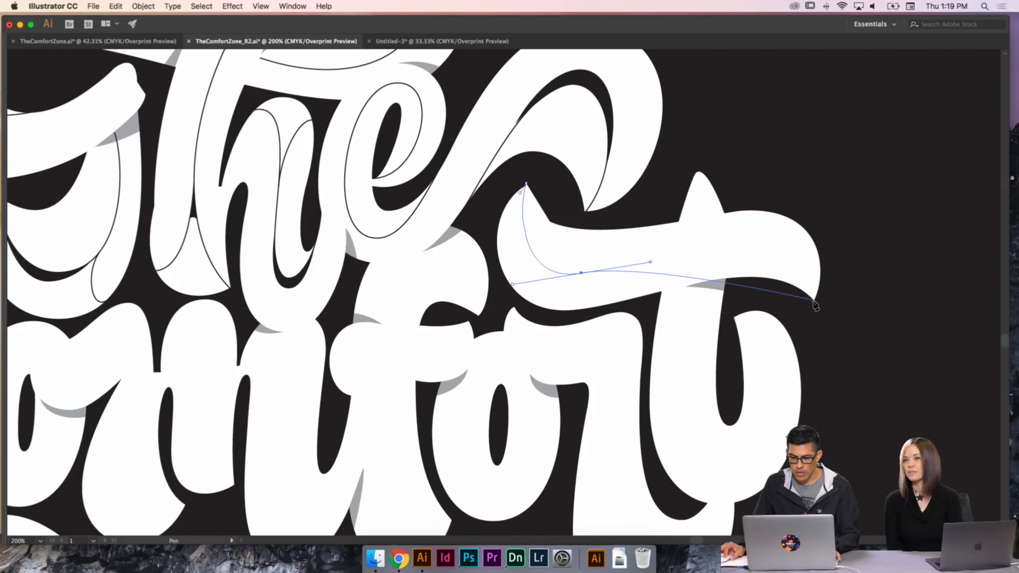
left_click_drag(815, 303, 825, 378)
left_click(526, 185)
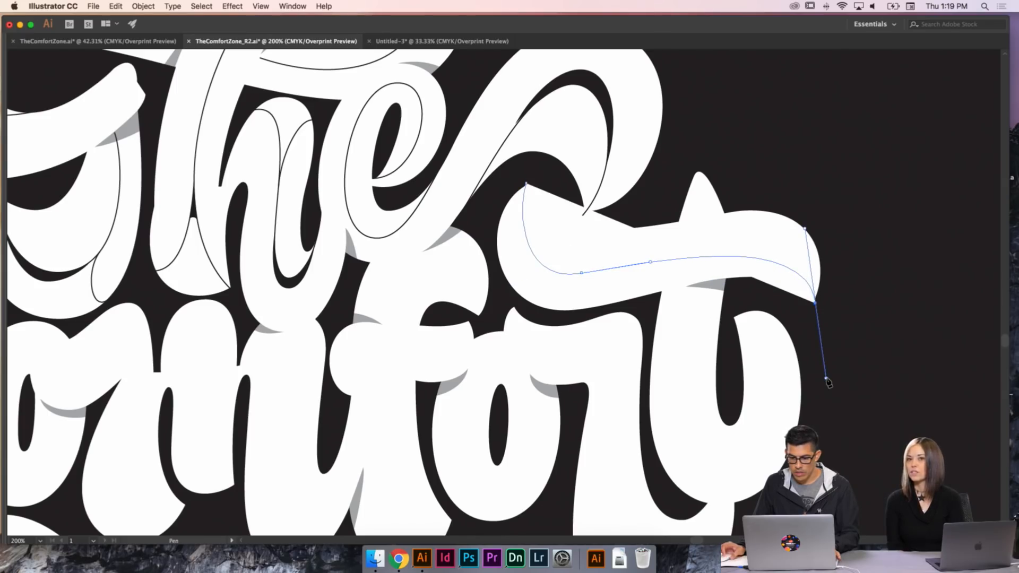
key("i")
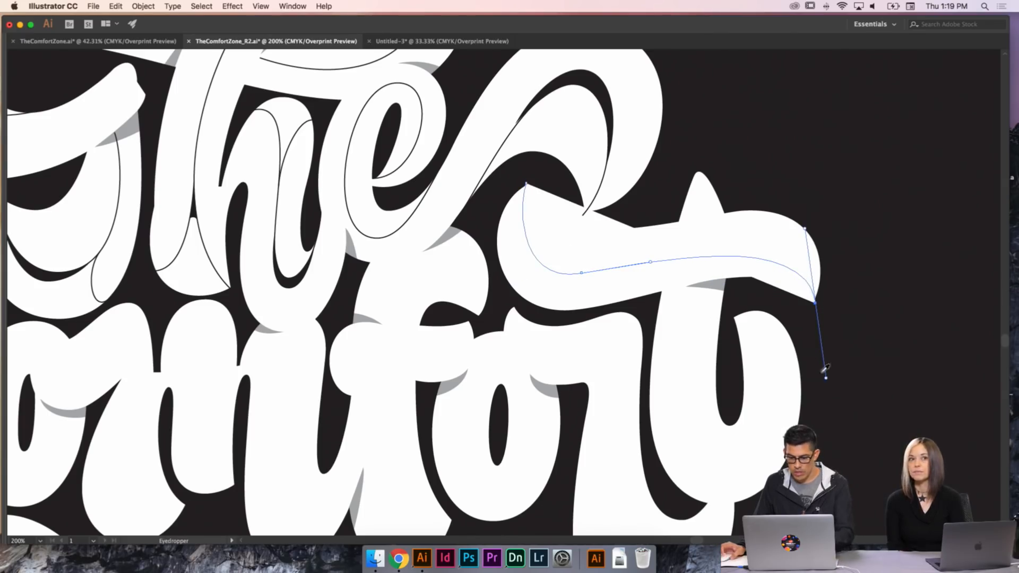
left_click(603, 179)
- Delete the middle anchor of the crossbar contour and reshape the curve with its two end handles
key("a")
left_click(526, 185)
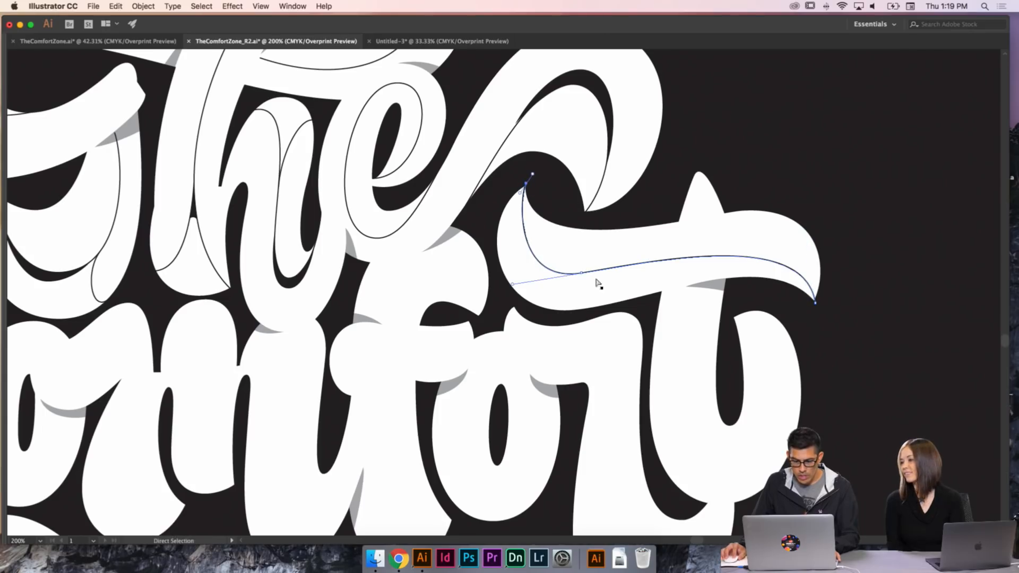
left_click(585, 274)
key("minus")
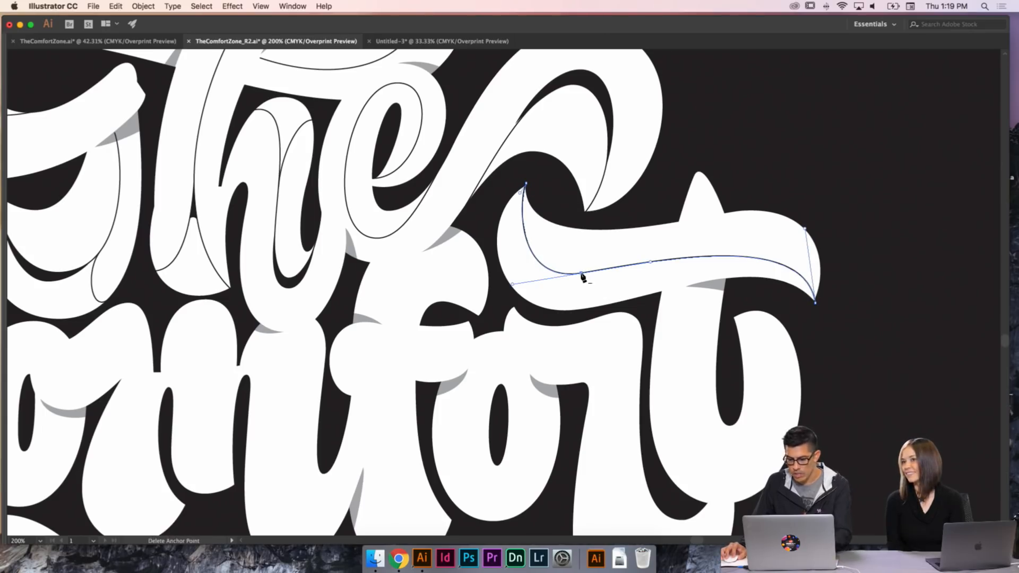
left_click(582, 275)
key("a")
left_click_drag(523, 196, 482, 297)
left_click_drag(805, 231, 808, 212)
left_click_drag(526, 184, 524, 187)
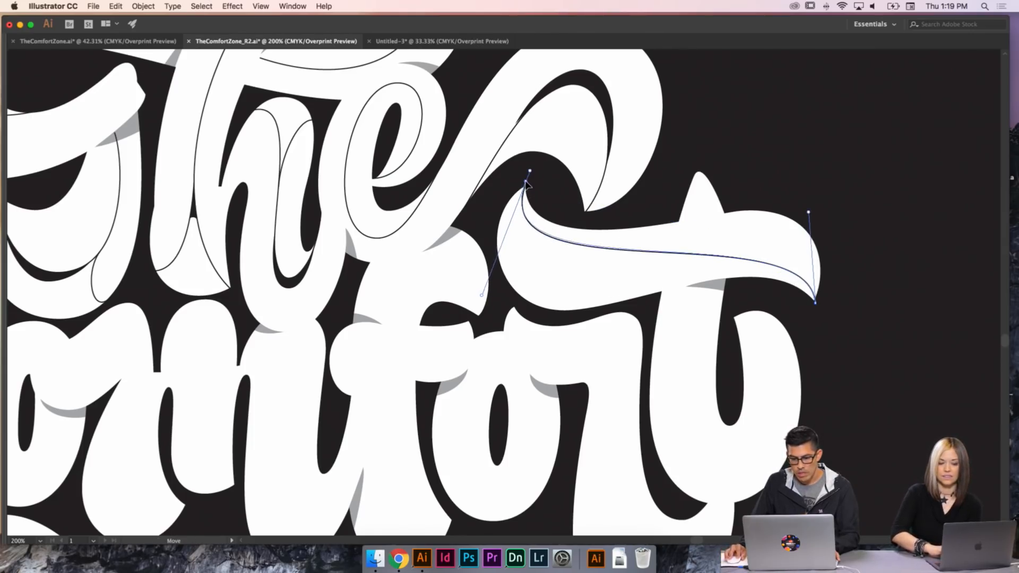
- Lengthen the crossbar contour's left end handle, tilt its right end handle inward, and deselect the path
left_click_drag(481, 299, 475, 323)
key("super+z")
left_click(522, 204)
left_click_drag(808, 213, 797, 202)
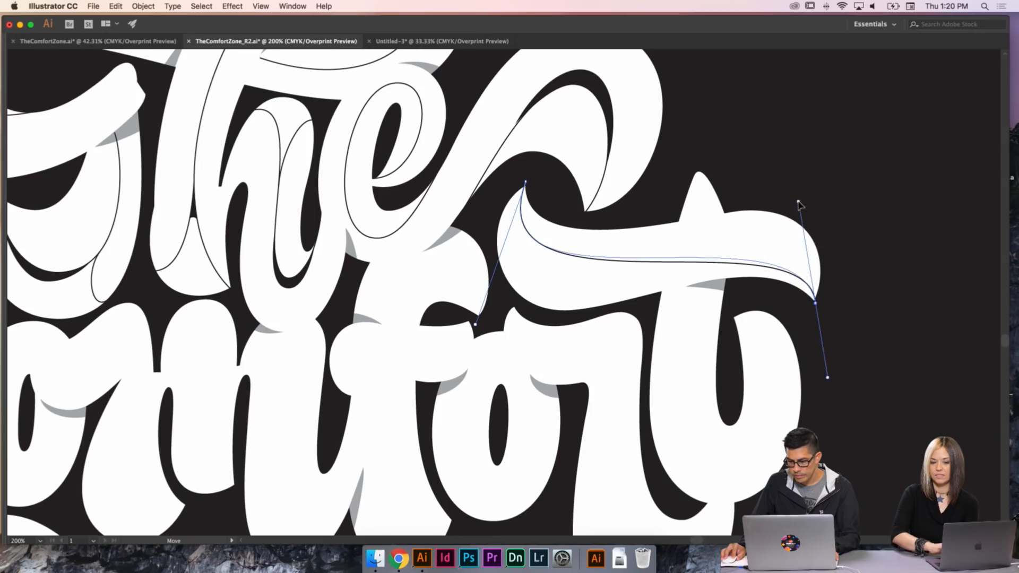
left_click_drag(815, 303, 810, 221)
left_click(852, 322)
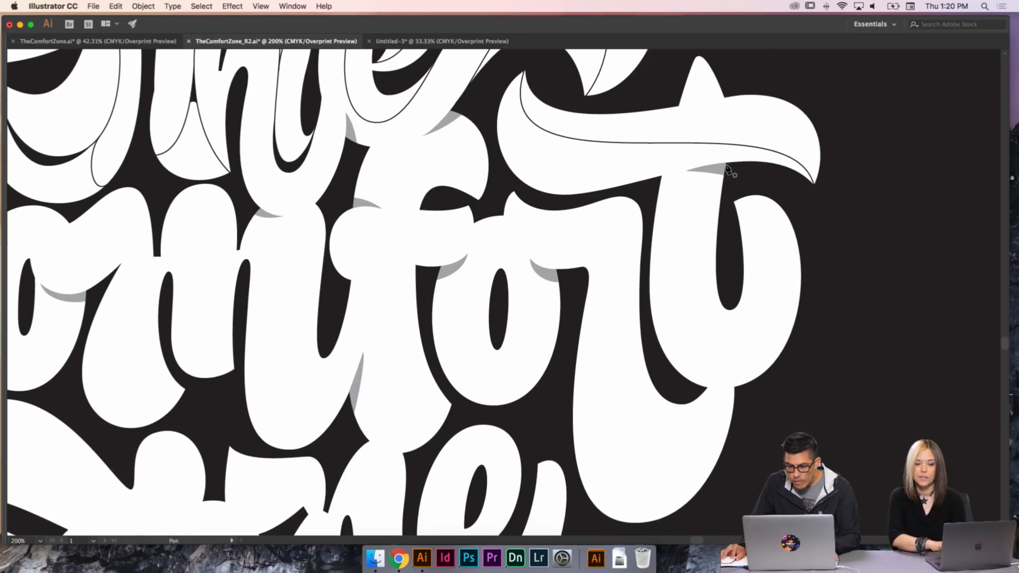
- Draw a U-shaped contour around the t's counter, from beneath the crossbar around the bowl to the tip of its upstroke
left_click(725, 164)
left_click_drag(719, 348, 774, 348)
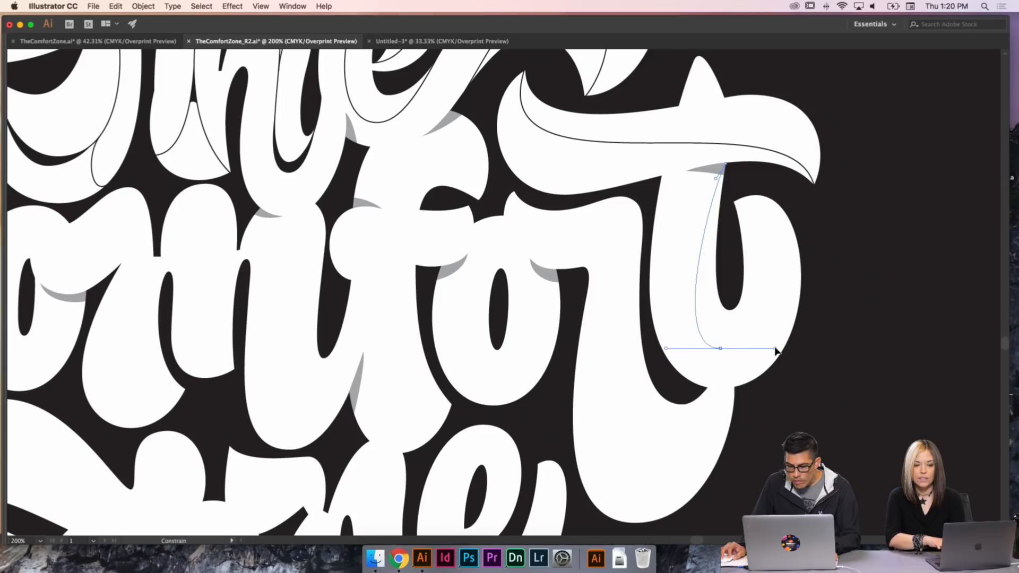
left_click_drag(734, 202, 709, 182)
- Adjust the bottom handle and lengthen both end handles of the t's counter contour to widen its sides, and deselect it
left_click_drag(769, 349, 761, 348)
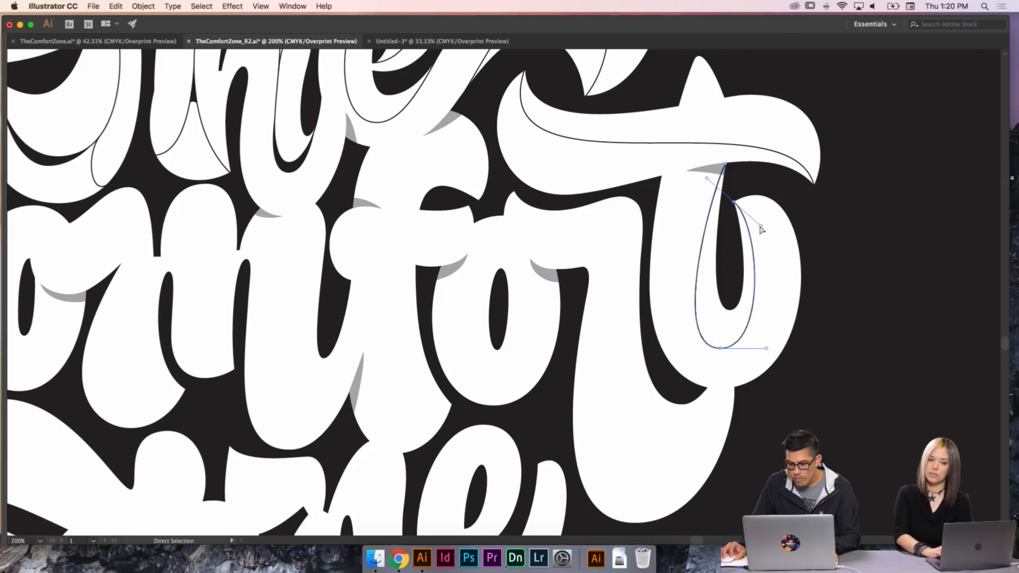
left_click_drag(762, 228, 783, 239)
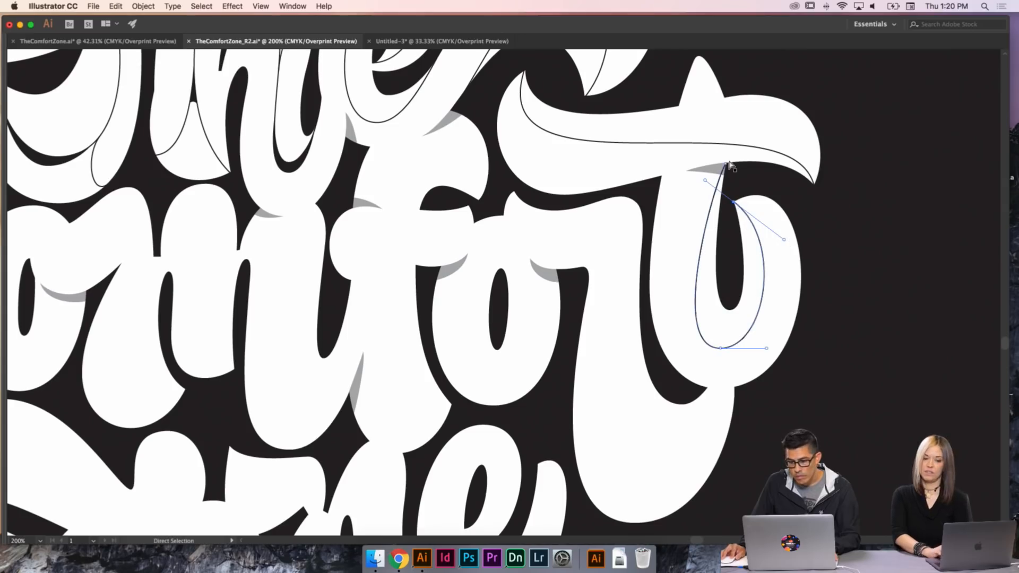
left_click(726, 167)
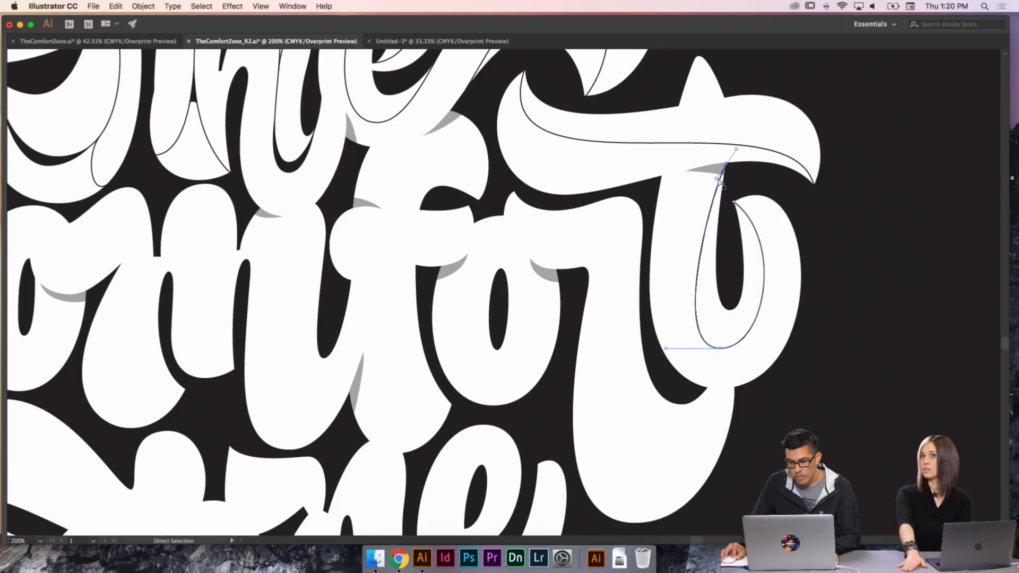
left_click_drag(717, 179, 700, 200)
key("super+shift+a")
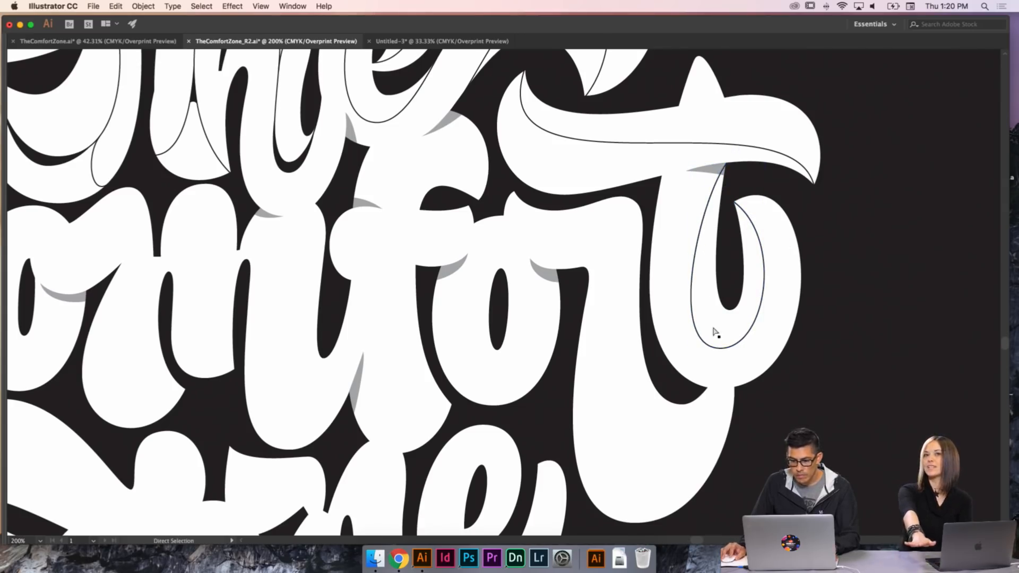
- Lower the bottom anchor of the t's counter contour slightly, extend the upstroke-end handle outward, and deselect the path
left_click_drag(718, 349, 662, 355)
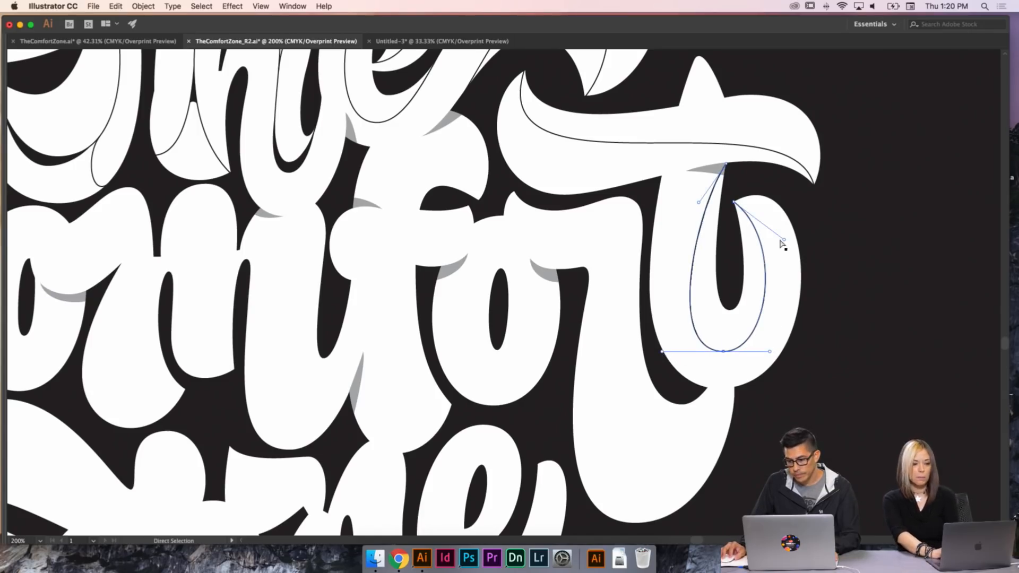
left_click_drag(784, 240, 800, 233)
key("super+shift+a")
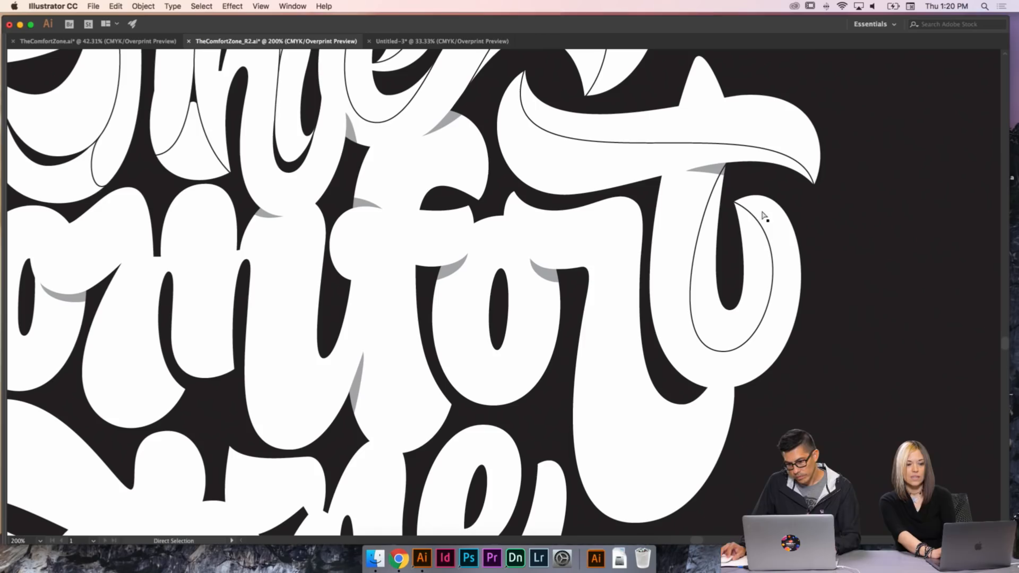
- Draw a curved contour inside the stroke joining the o and m of Comfort, and match it to the existing contour stroke
scroll(621, 216, "left", 6)
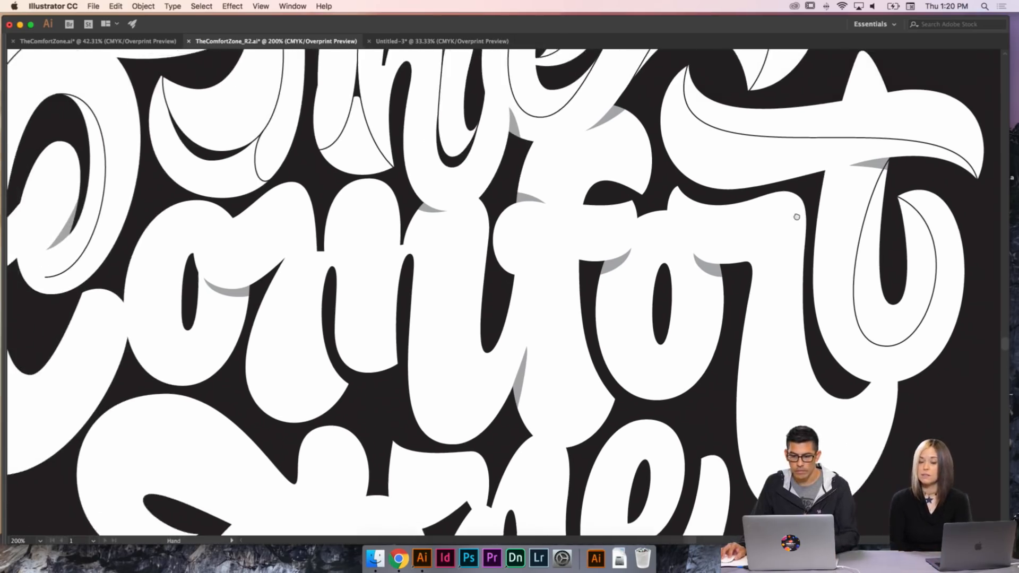
left_click_drag(584, 185, 790, 177)
left_click_drag(526, 196, 591, 198)
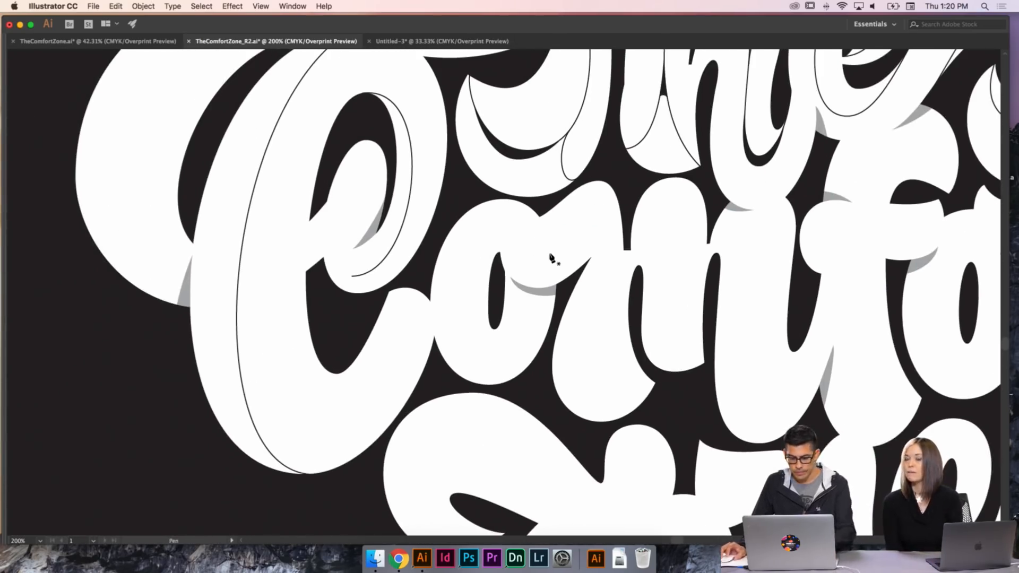
key("super+equal")
key("p")
left_click_drag(570, 262, 494, 225)
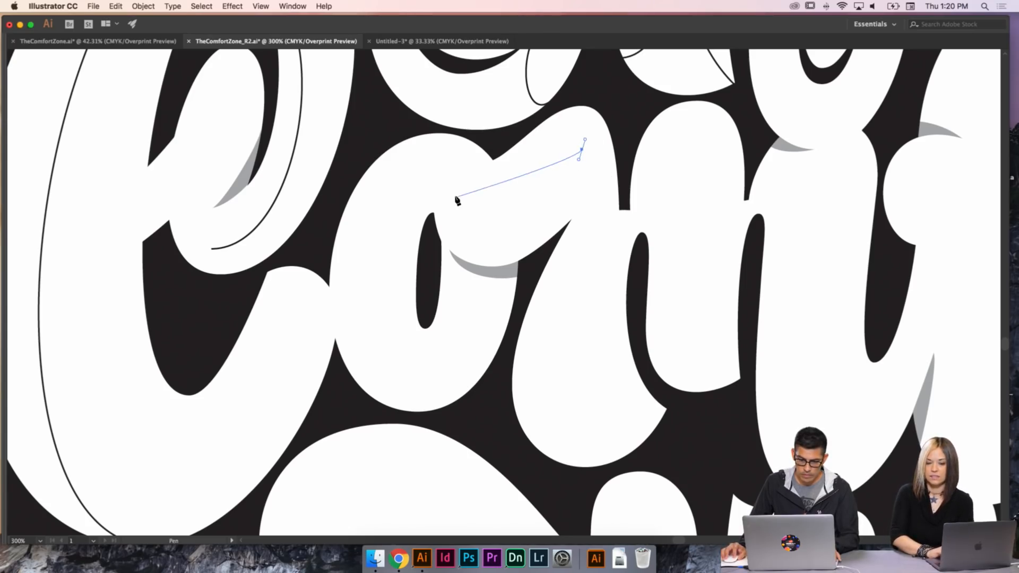
mouse_move(453, 191)
left_mouse_down()
mouse_move(438, 139)
mouse_move(447, 127)
left_mouse_up()
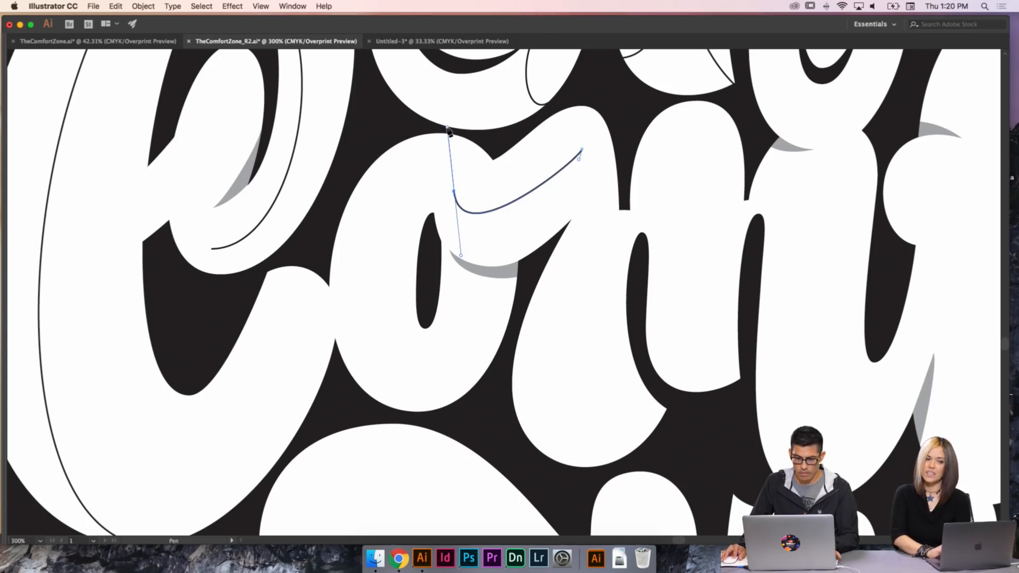
key("i")
- Lengthen the handle at the m end, move the other anchor to the top of the o's counter, and reshape the curve
key("a")
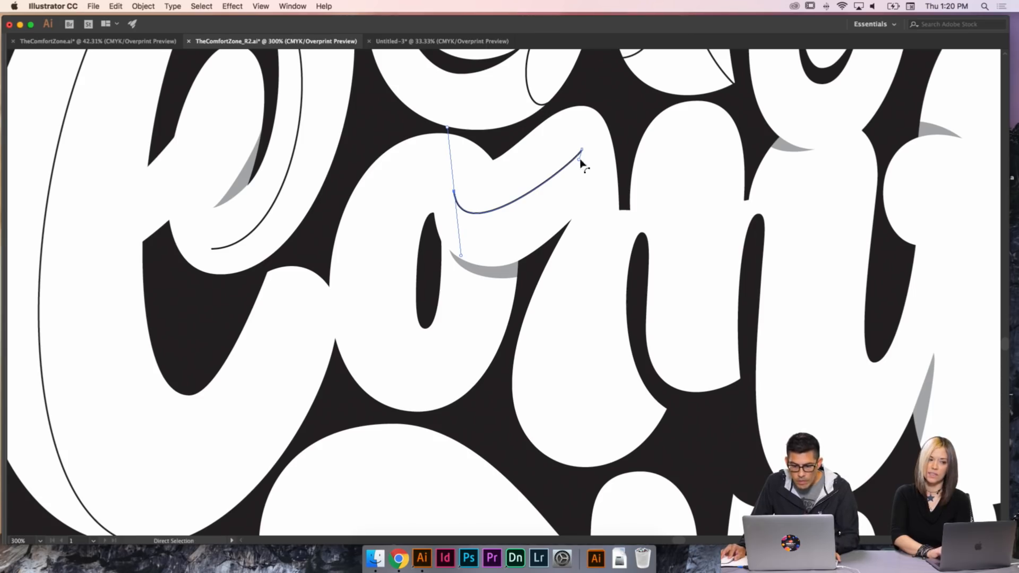
left_click_drag(579, 158, 561, 196)
left_click(455, 192)
left_click_drag(455, 192, 433, 214)
left_click_drag(440, 277, 458, 265)
left_click_drag(434, 213, 434, 215)
left_click_drag(459, 268, 476, 264)
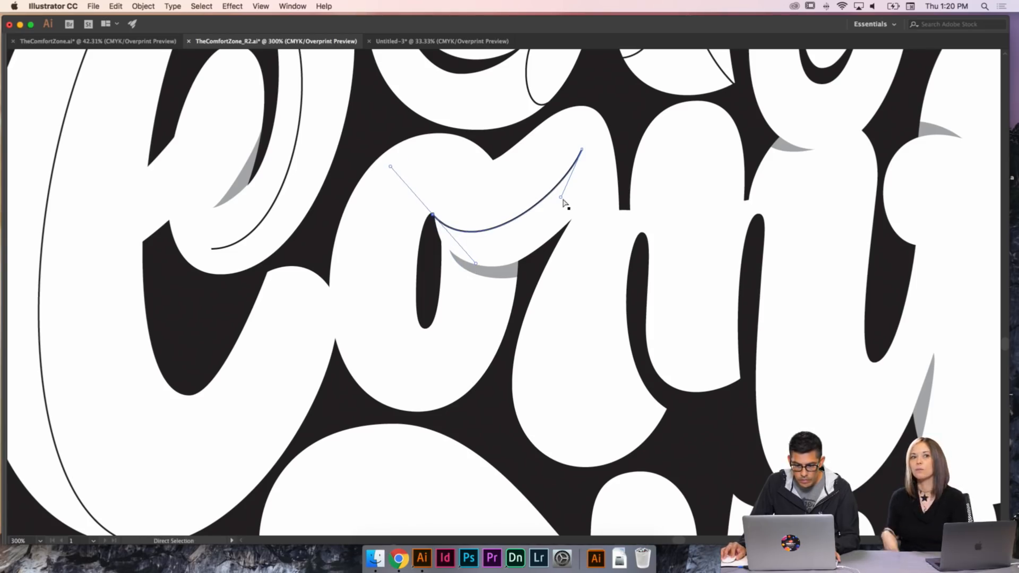
- Extend the o–m join contour's upper end further into the m, adjust that end's handle to smooth the curve, and deselect it
mouse_move(563, 200)
left_mouse_down()
mouse_move(587, 187)
mouse_move(568, 190)
left_mouse_up()
key("super+z")
left_click(576, 163)
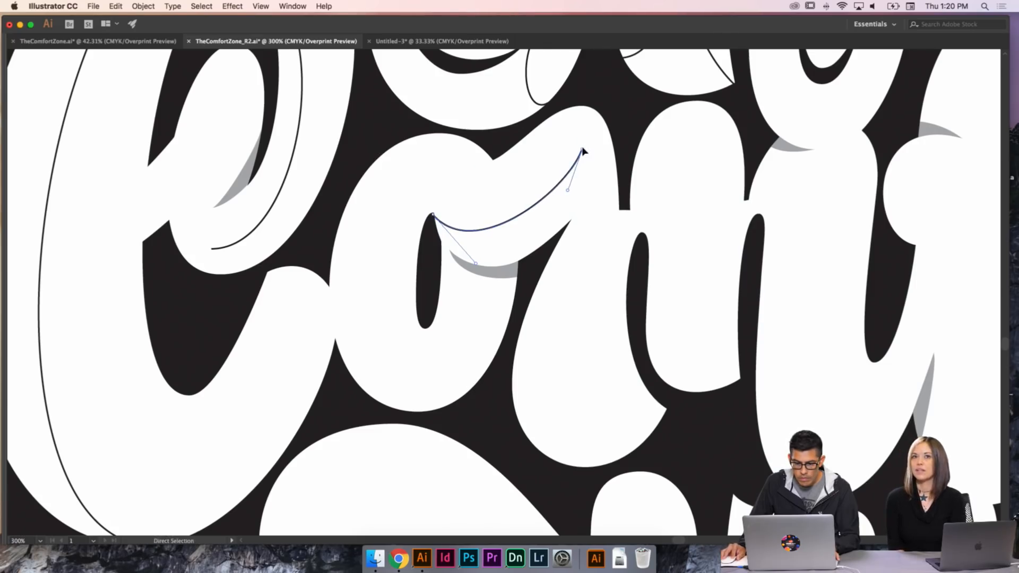
left_click_drag(582, 151, 596, 137)
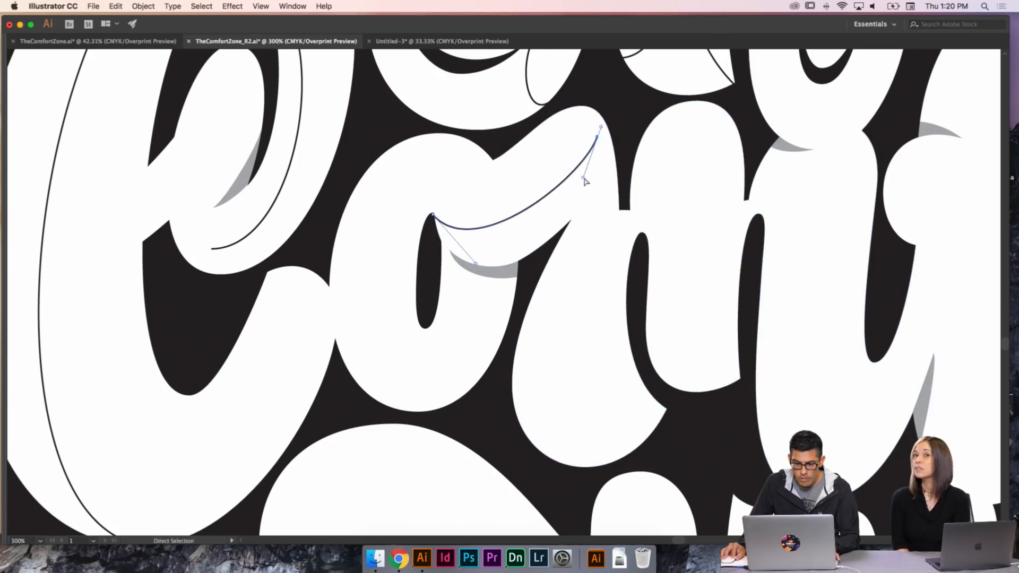
left_click_drag(583, 179, 562, 194)
left_click_drag(596, 137, 588, 143)
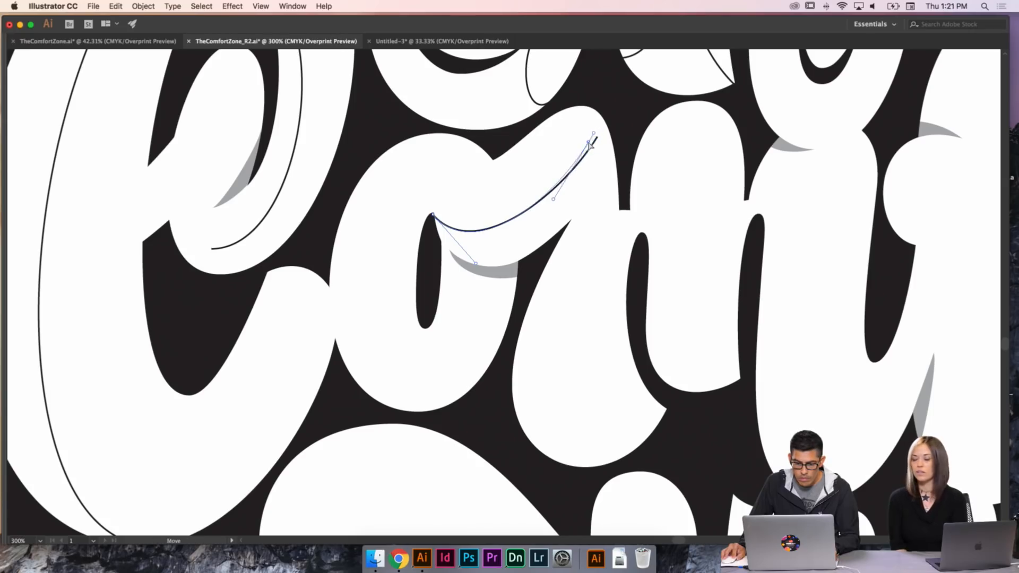
key("super+shift+a")
- Draw a curved contour from the top edge of the o in Comfort to its counter's base, lengthening the upper handle outward
key("p")
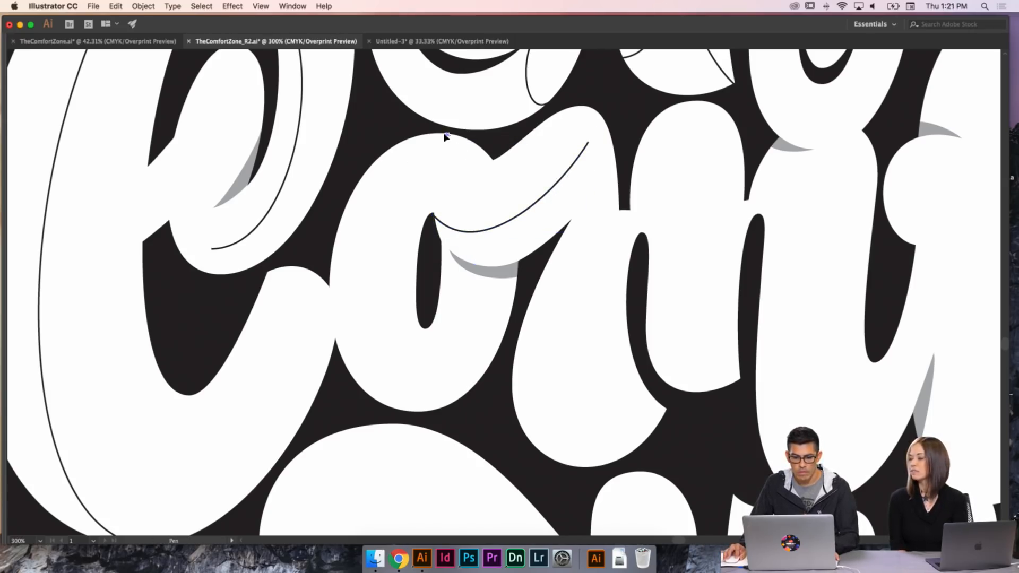
left_click_drag(447, 134, 419, 133)
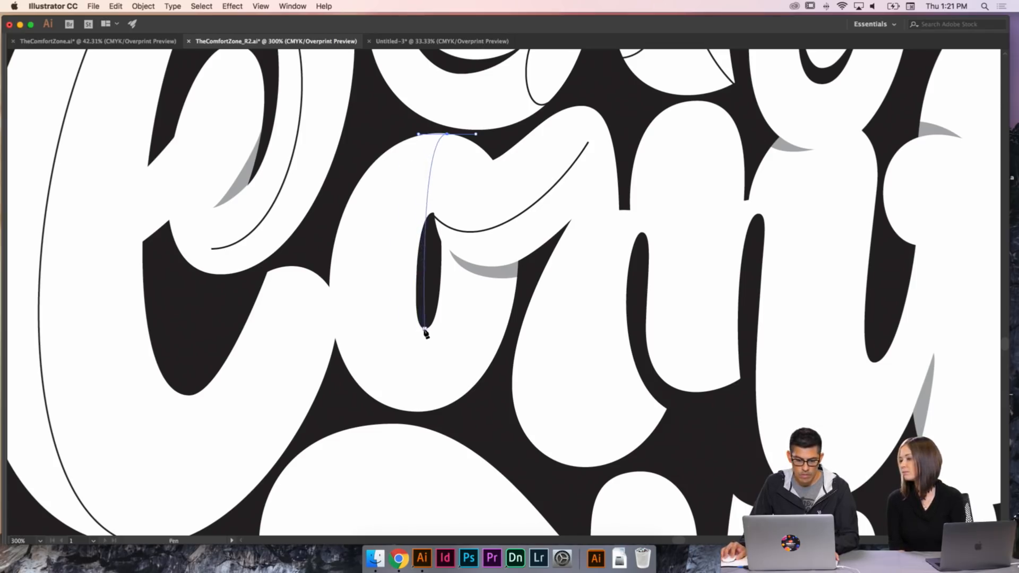
left_click_drag(424, 329, 500, 328)
key("a")
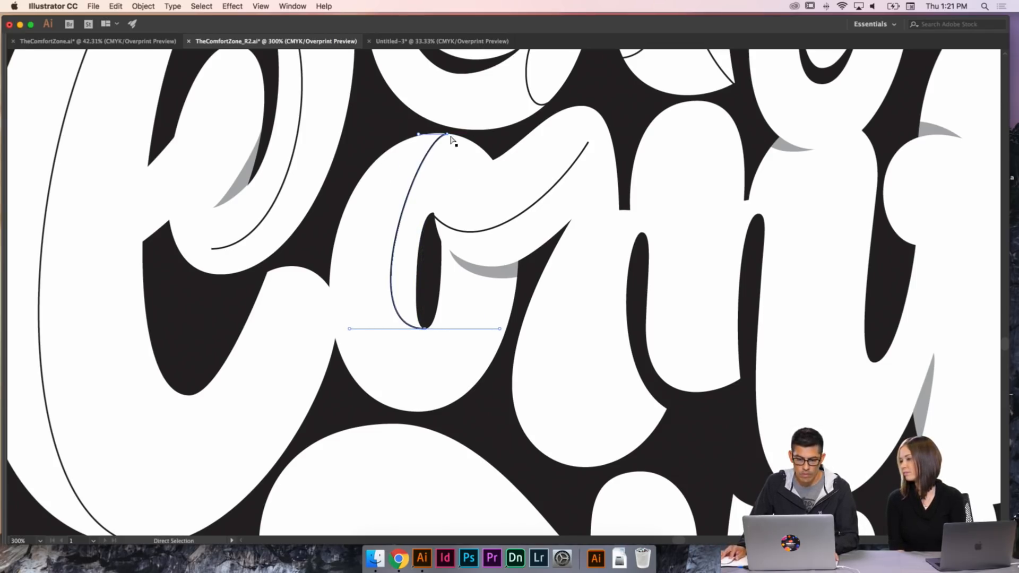
left_click_drag(451, 139, 393, 140)
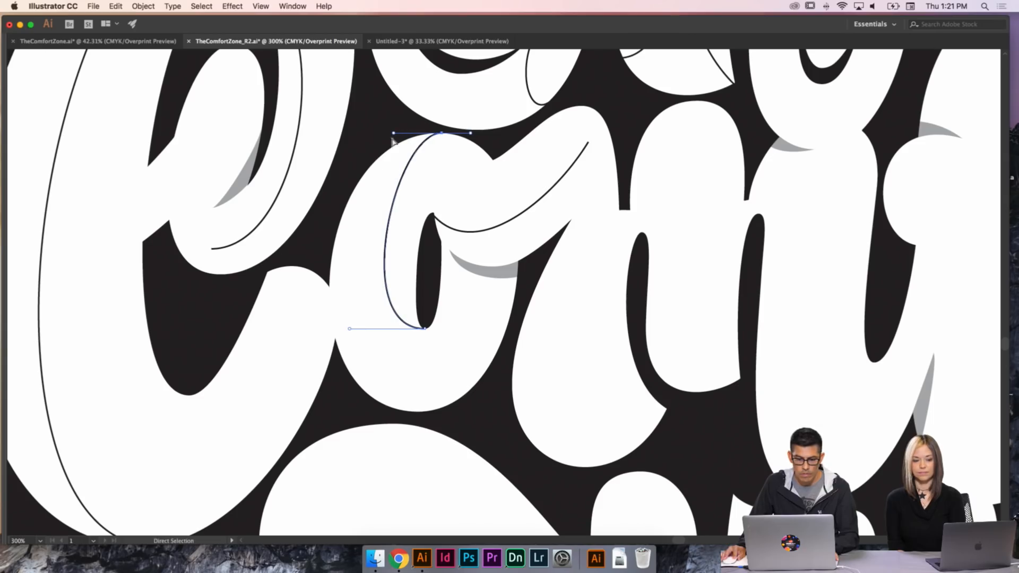
- Refine the o's new contour by shortening and angling its lower handle, nudging the top anchor, and extending the upper handle, and deselect it
left_click_drag(349, 330, 374, 329)
key("super+z")
left_click(416, 328)
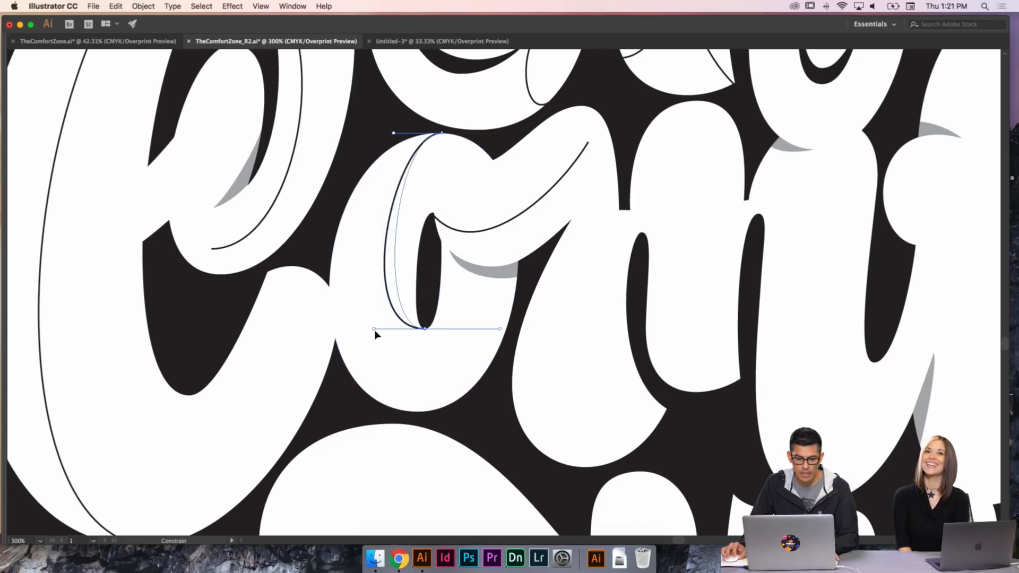
left_click_drag(393, 133, 381, 132)
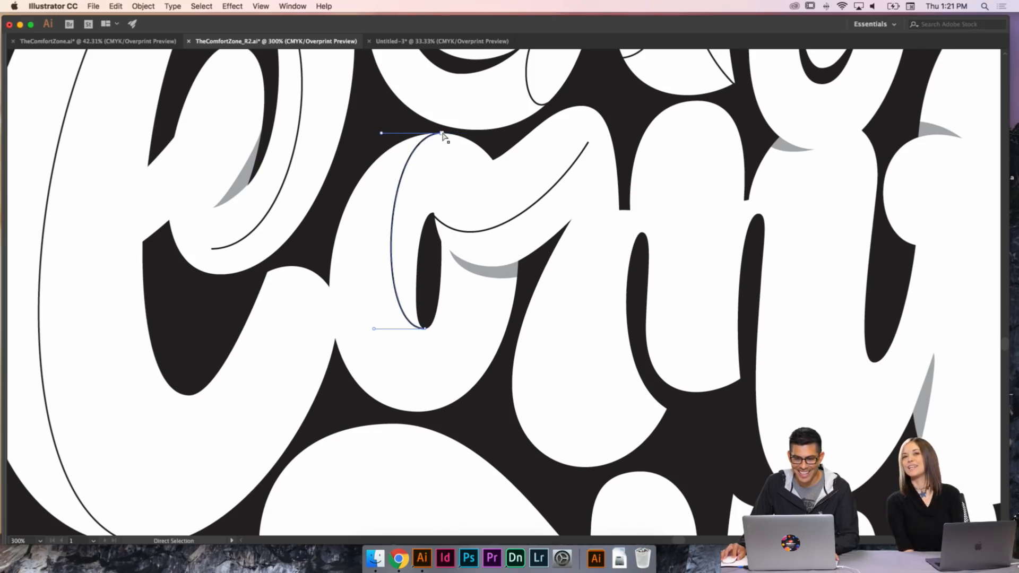
left_click_drag(442, 134, 440, 131)
left_click(425, 329)
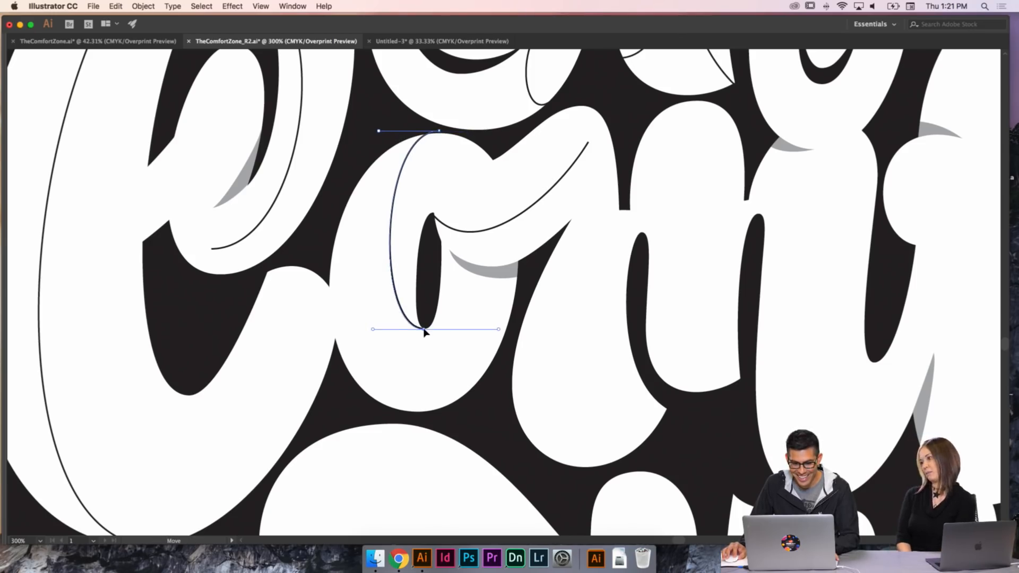
left_click_drag(374, 330, 365, 348)
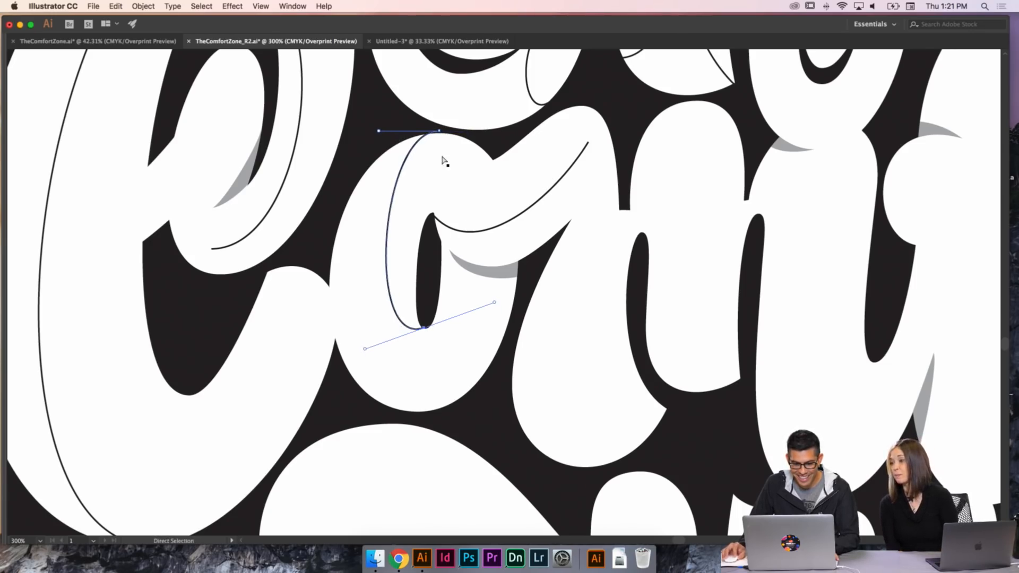
left_click(439, 131)
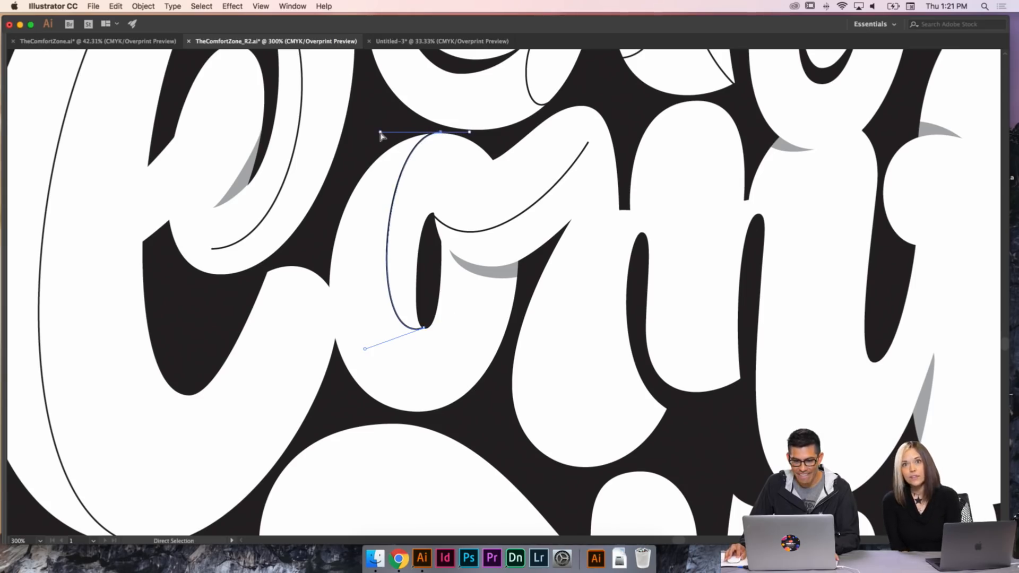
left_click_drag(380, 133, 377, 127)
left_click(523, 297)
- Draw a second contour from the o's base up to the gray shadow beneath the join, adjust its ends and handles, and deselect it
key("p")
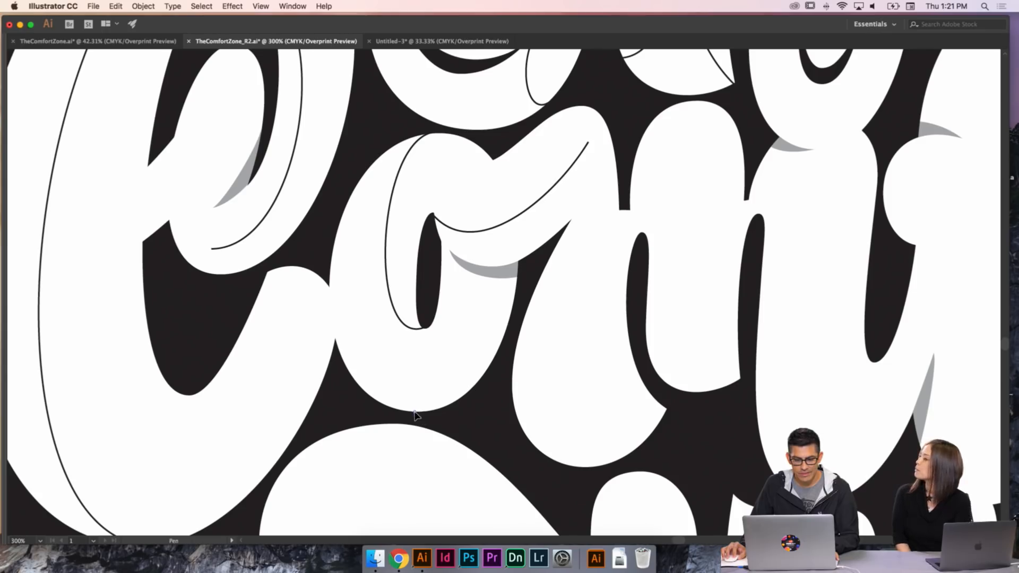
left_click_drag(415, 412, 454, 412)
left_click_drag(481, 264, 480, 208)
left_click_drag(484, 326, 484, 335)
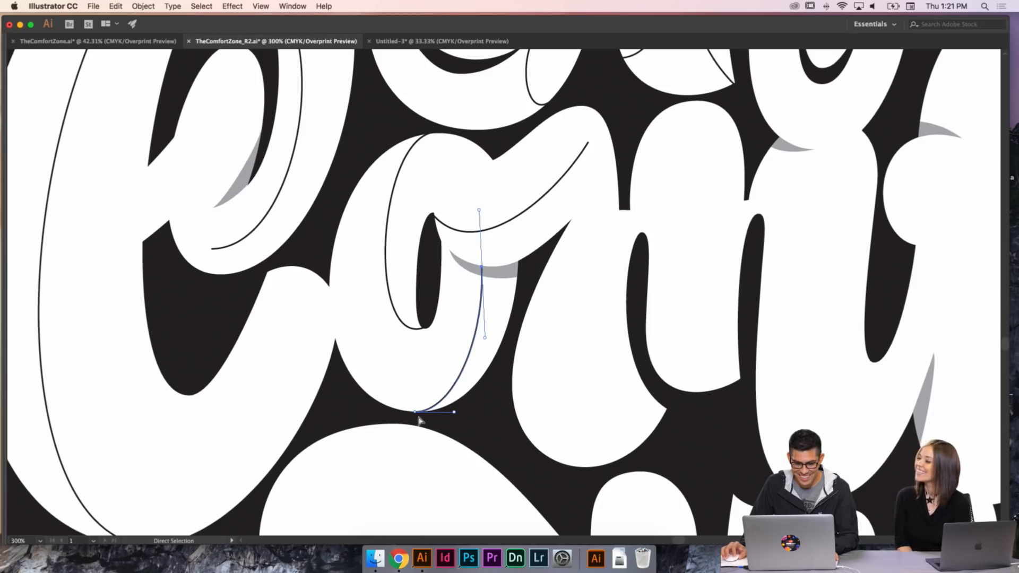
left_click_drag(416, 412, 461, 418)
left_click_drag(489, 337, 493, 328)
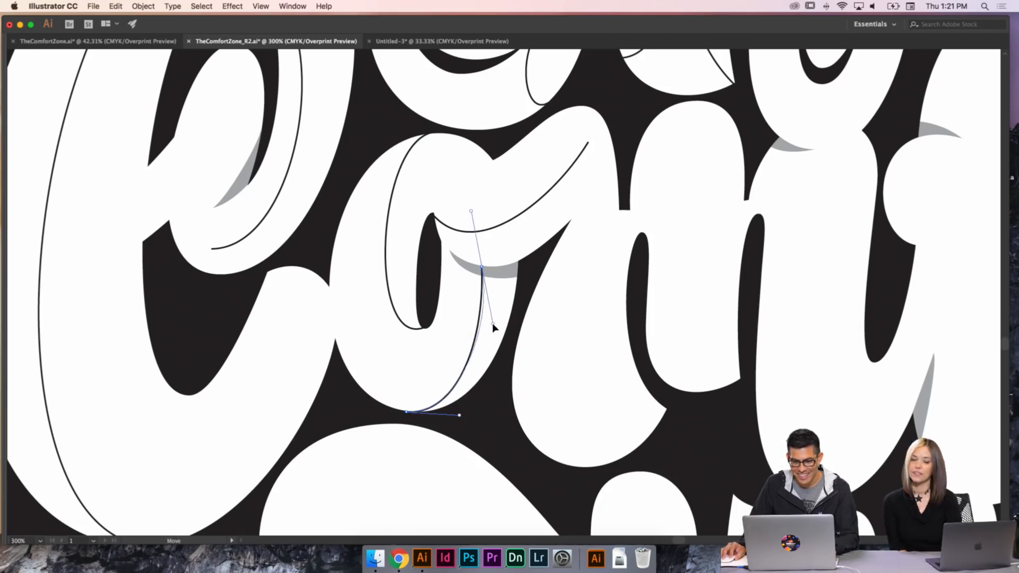
key("shift+super+a")
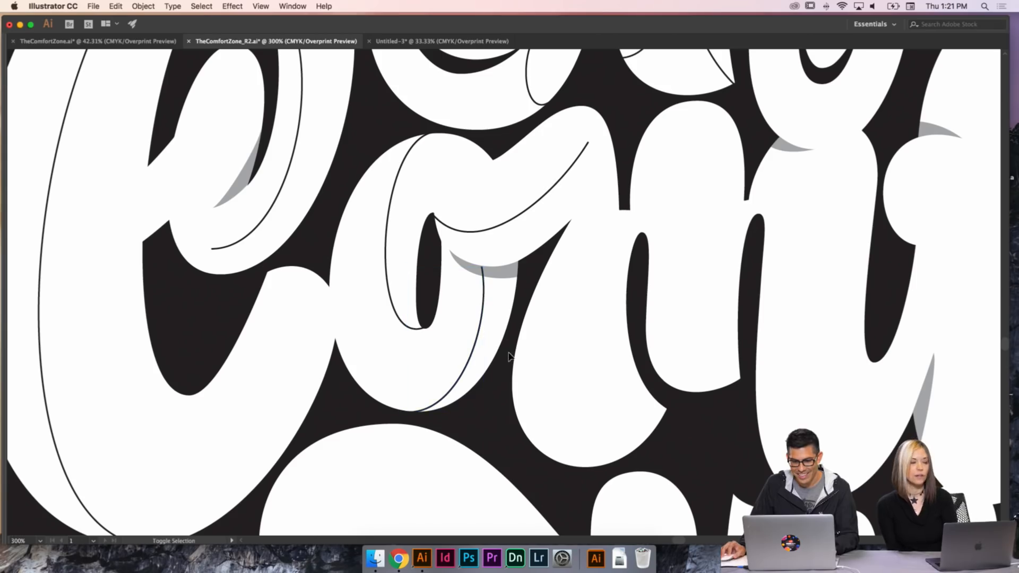
- Fit the contour beside the o's counter by aligning its base anchor, shifting its top anchor toward the m, and angling both handles outward
left_click(421, 329)
left_click_drag(423, 328, 425, 328)
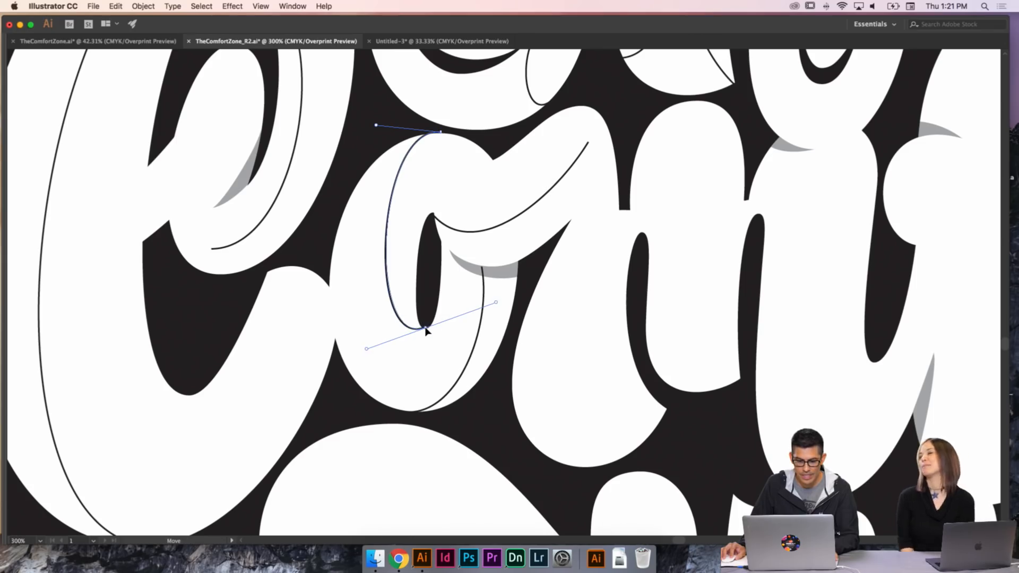
left_click_drag(367, 350, 373, 357)
key("super+z")
left_click(412, 331)
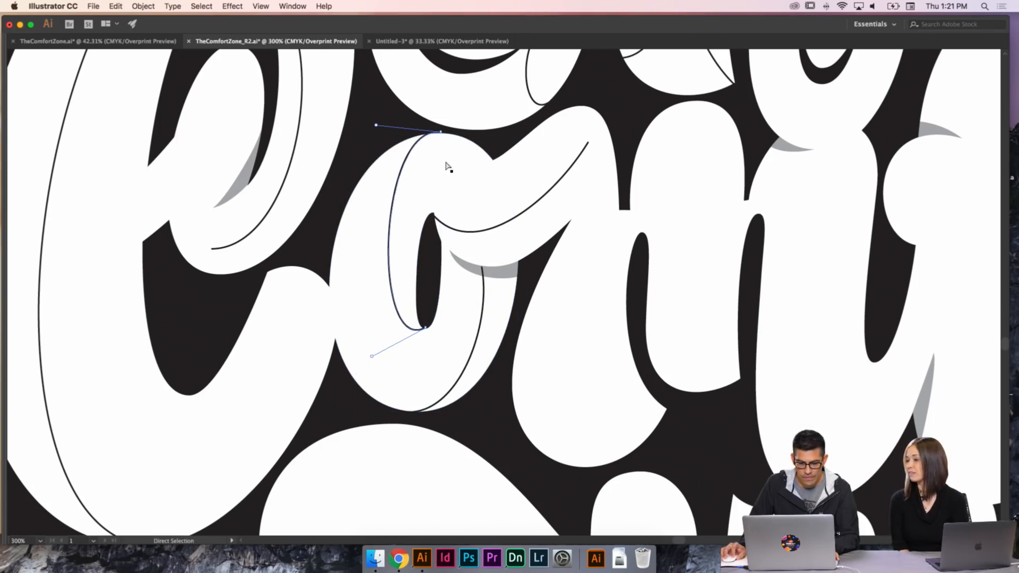
left_click_drag(442, 133, 449, 131)
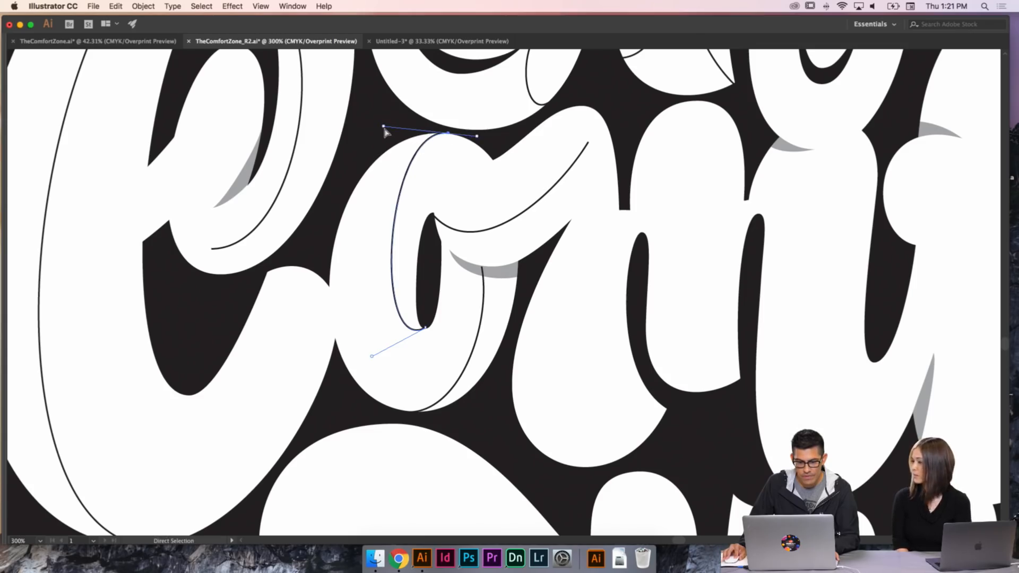
left_click_drag(384, 127, 371, 120)
left_click(459, 251, "super")
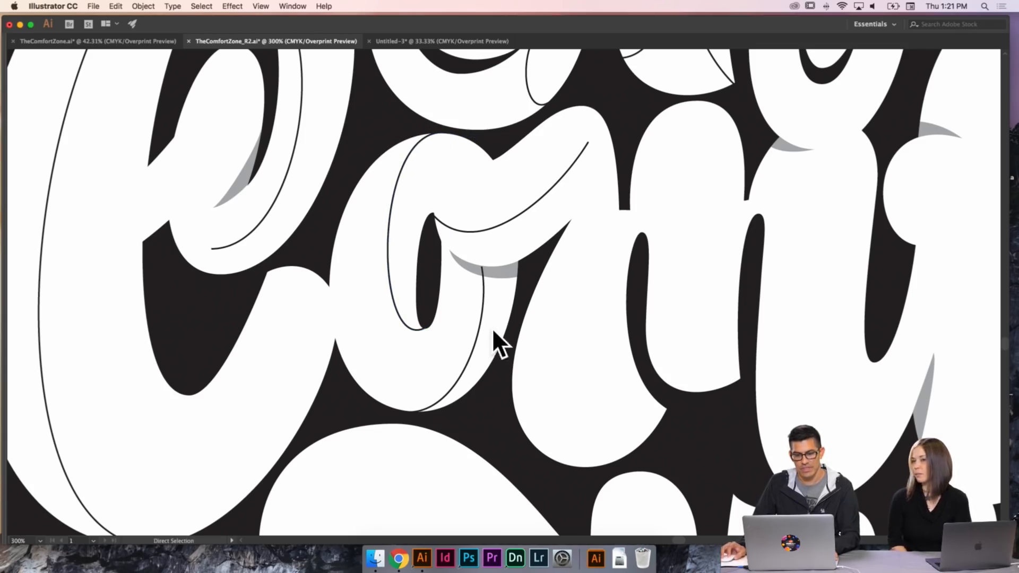
- Straighten the upper part of the o's lower contour by pulling the handle at its shadow end downward, and deselect it
left_click(483, 308)
left_click_drag(492, 324, 489, 339)
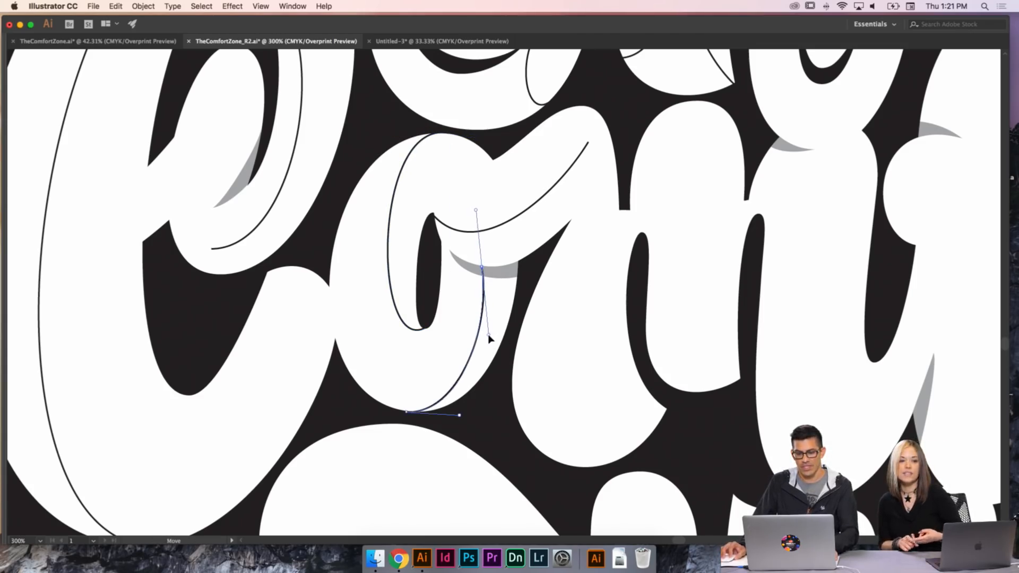
left_click(543, 376, "super")
- Draw a thin curved shadow wedge in the upper notch between the o and m, and match its fill to the existing gray shadow
key("super+minus")
key("super+minus")
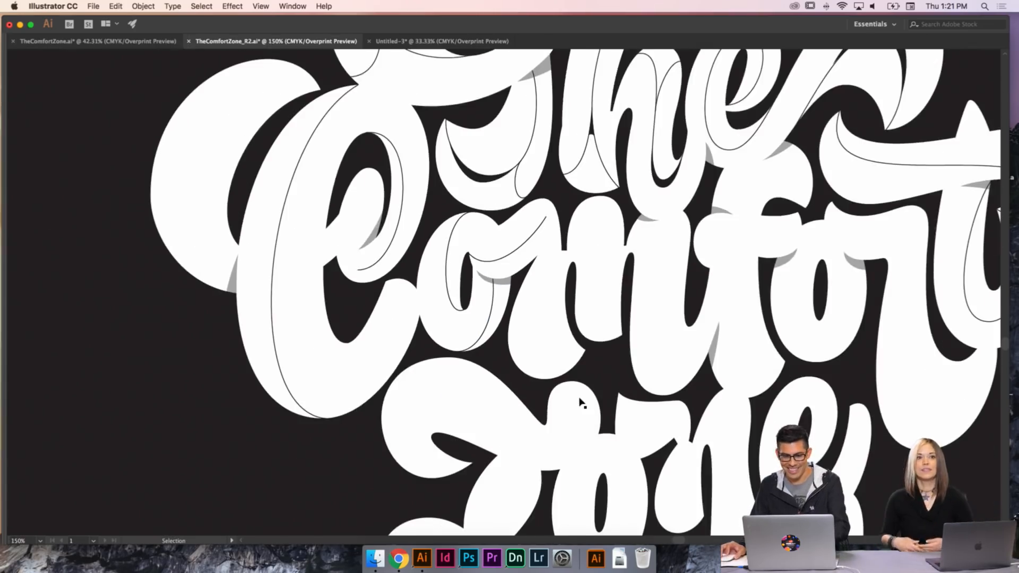
key("super+equal")
key("super+equal")
left_click_drag(581, 326, 509, 324)
key("p")
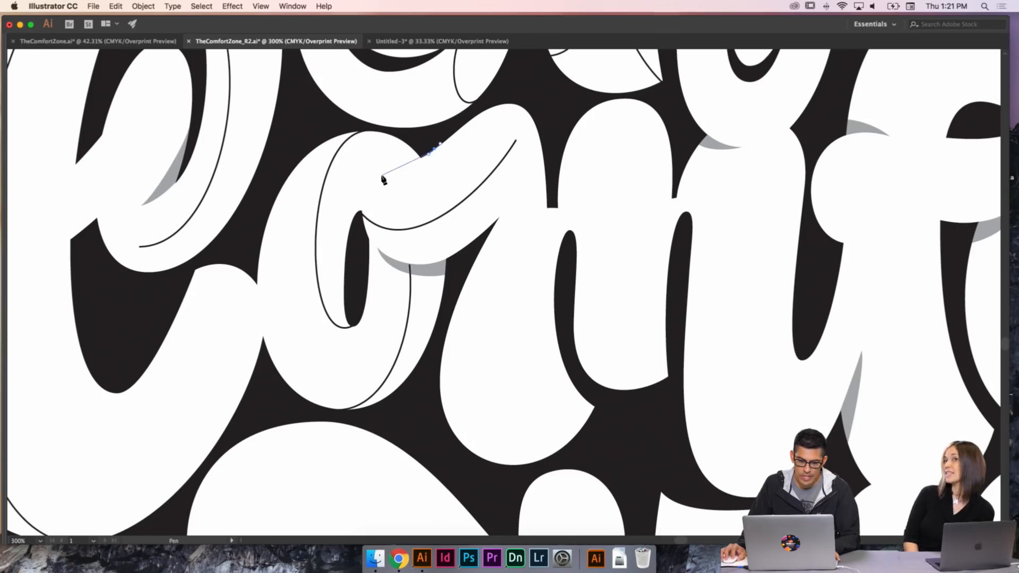
left_click_drag(373, 177, 346, 175)
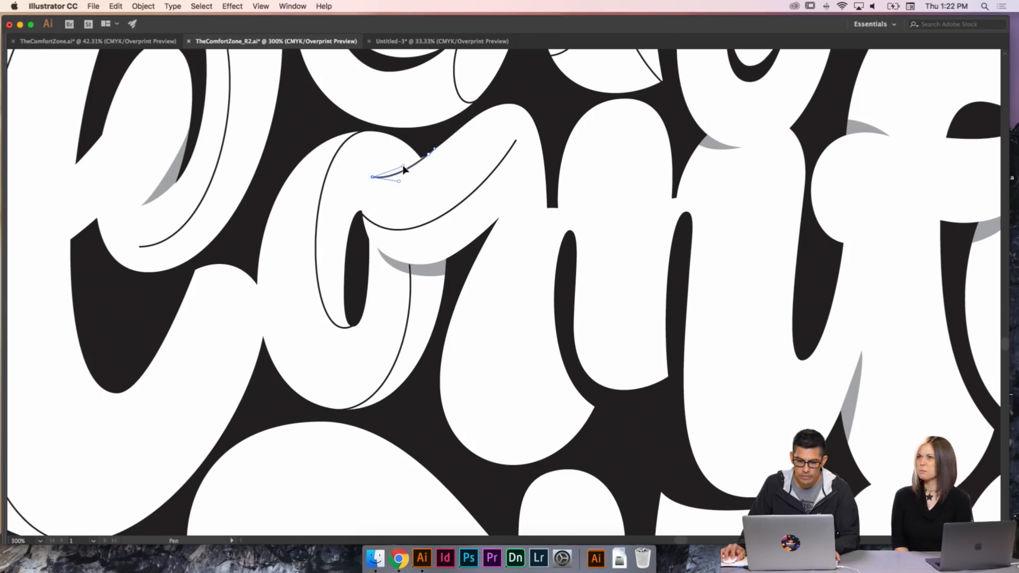
left_click(435, 151)
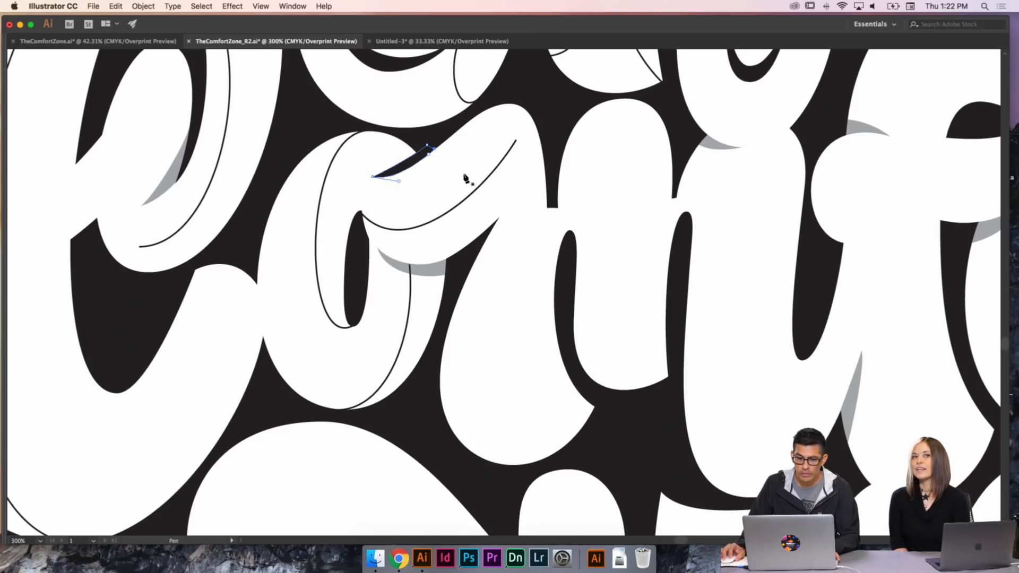
key("a")
key("i")
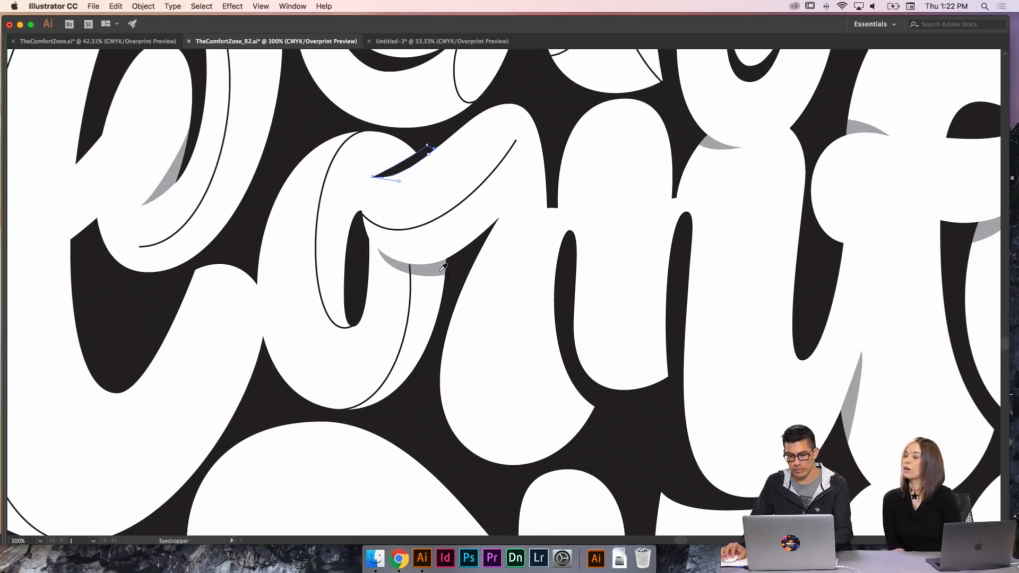
left_click(441, 267)
left_click(418, 164)
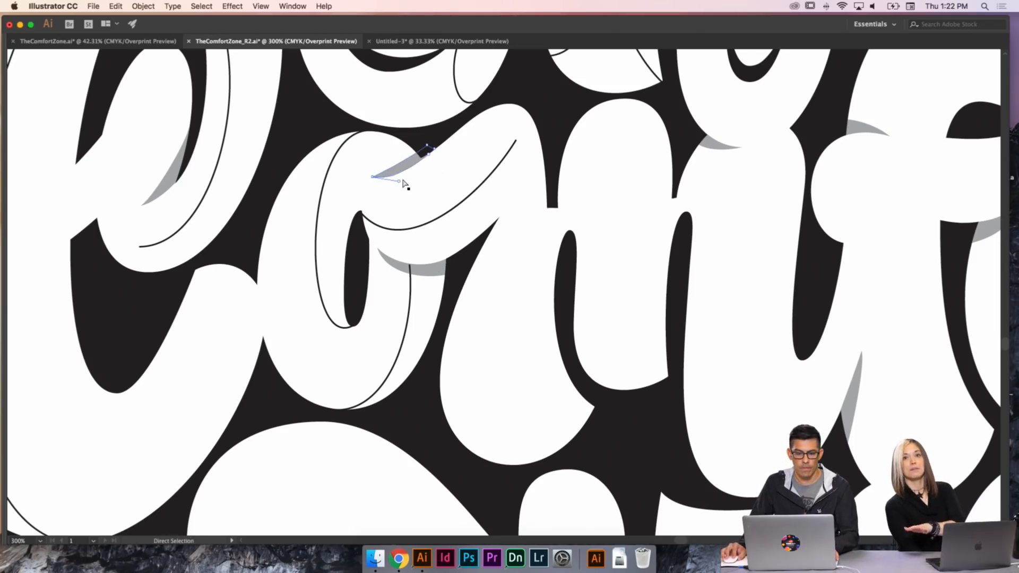
- Refine the curve and tip of the gray shadow wedge in the o–m notch, and deselect it
left_click_drag(404, 182, 394, 181)
left_click_drag(434, 150, 407, 178)
left_click(372, 176)
key("shift+super+a")
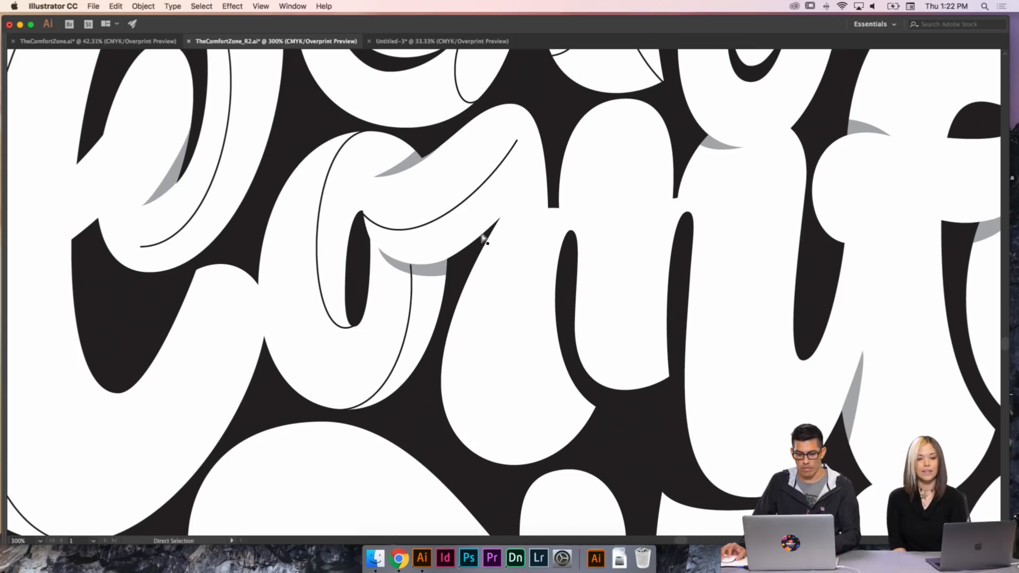
- Draw a curved contour through the m's first stem, from the gap's top to the stem's base, and match the existing contour stroke
key("super+1")
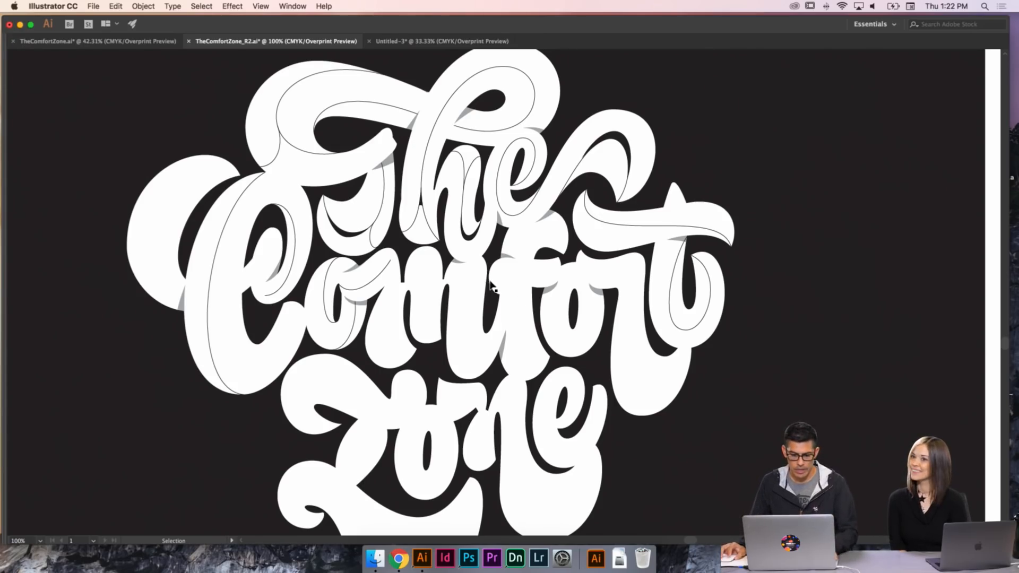
key("super+=")
key("super+=")
key("v")
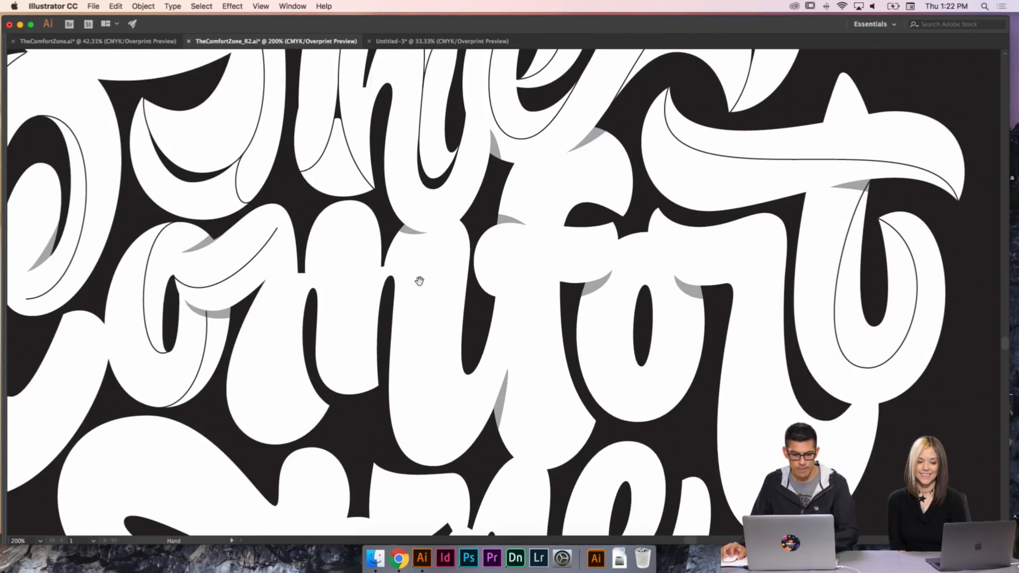
left_click_drag(418, 282, 493, 272)
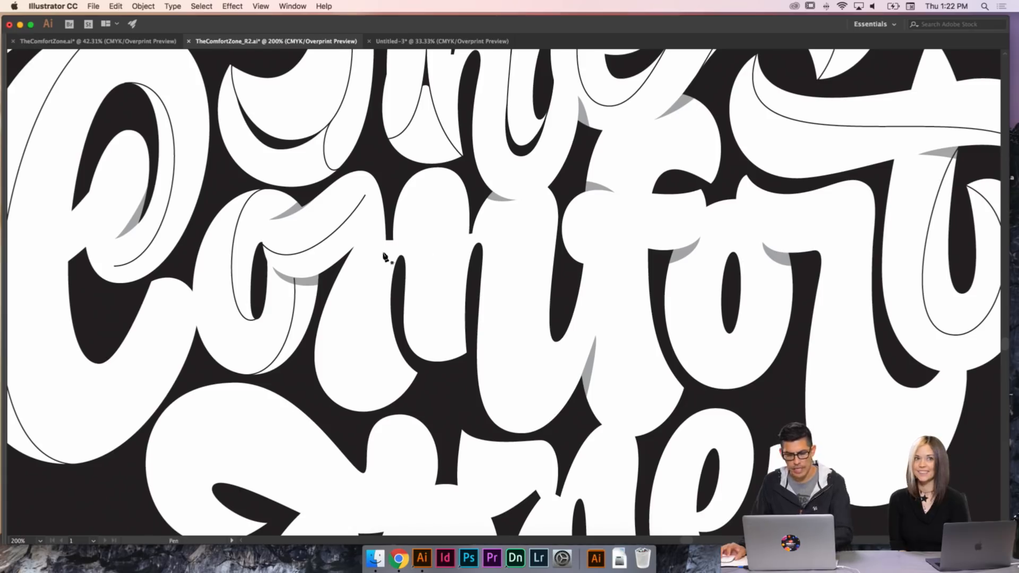
left_click_drag(401, 255, 420, 255)
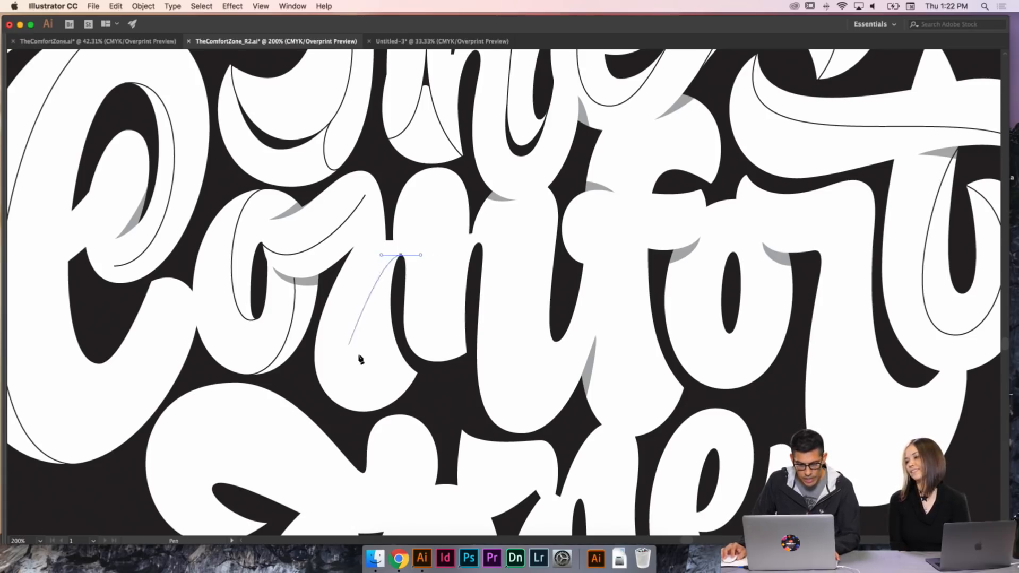
left_click_drag(373, 412, 427, 410)
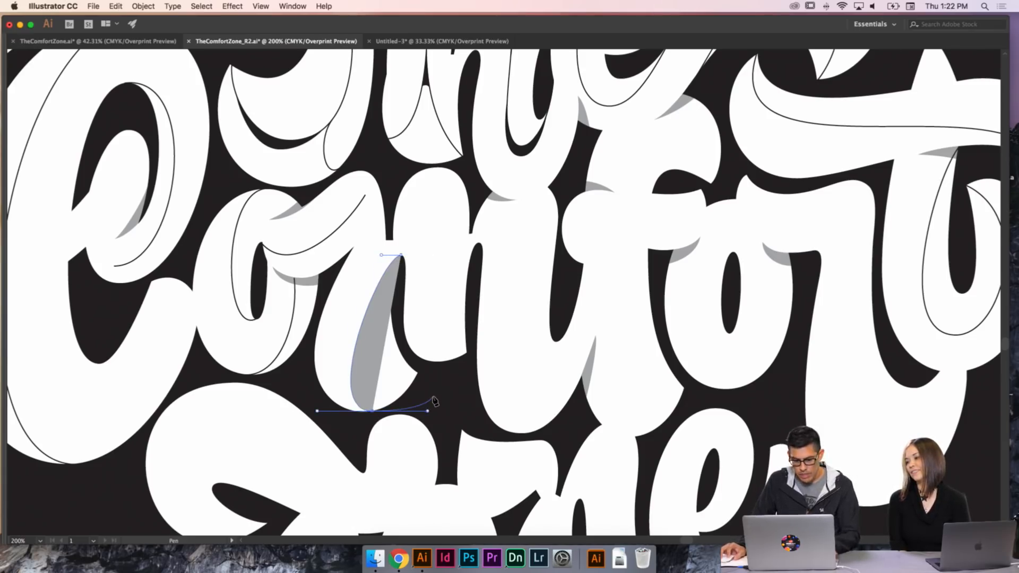
key("i")
left_click(306, 248)
key("a")
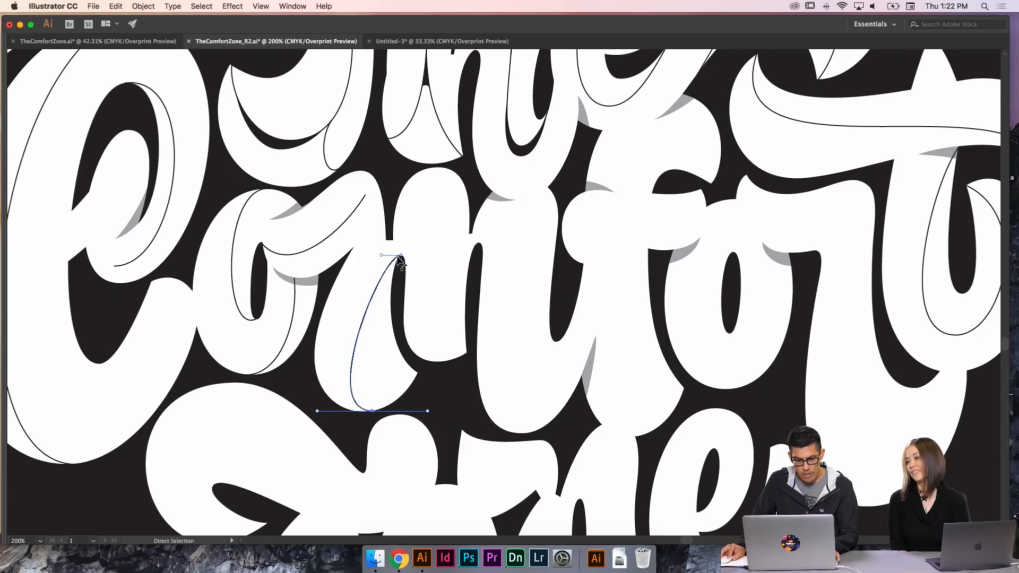
- Reshape the top of the contour in the m's first stem by angling its upper handle upward, and deselect it
left_click(386, 257)
left_click_drag(380, 255, 369, 248)
key("super+z")
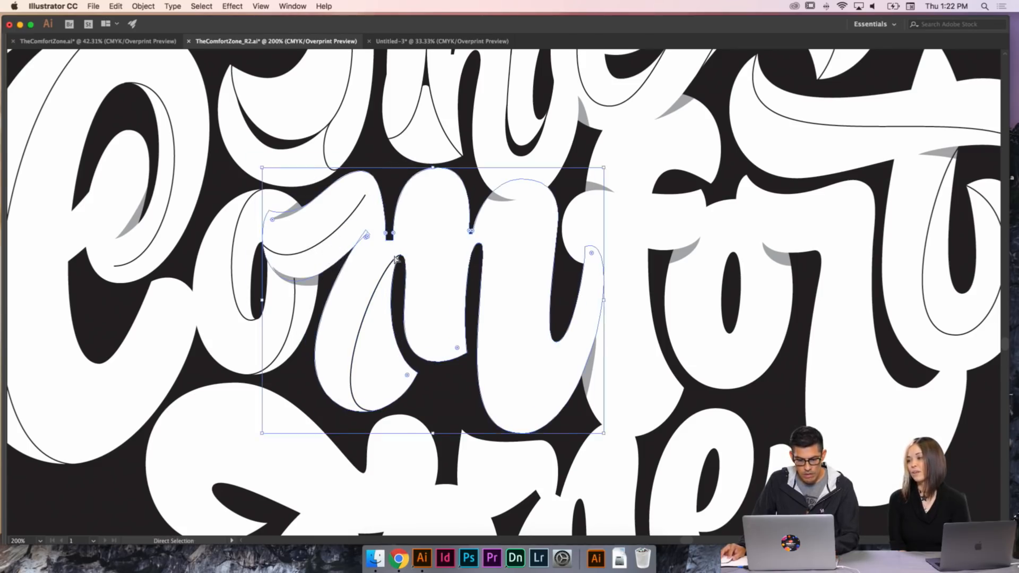
left_click(400, 255)
left_click(398, 258)
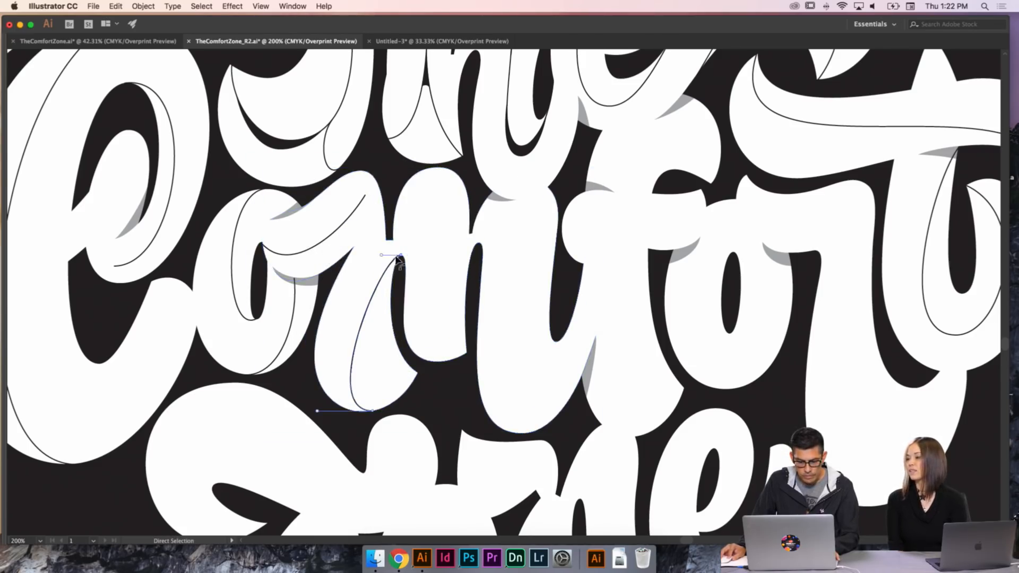
left_click_drag(381, 256, 370, 241)
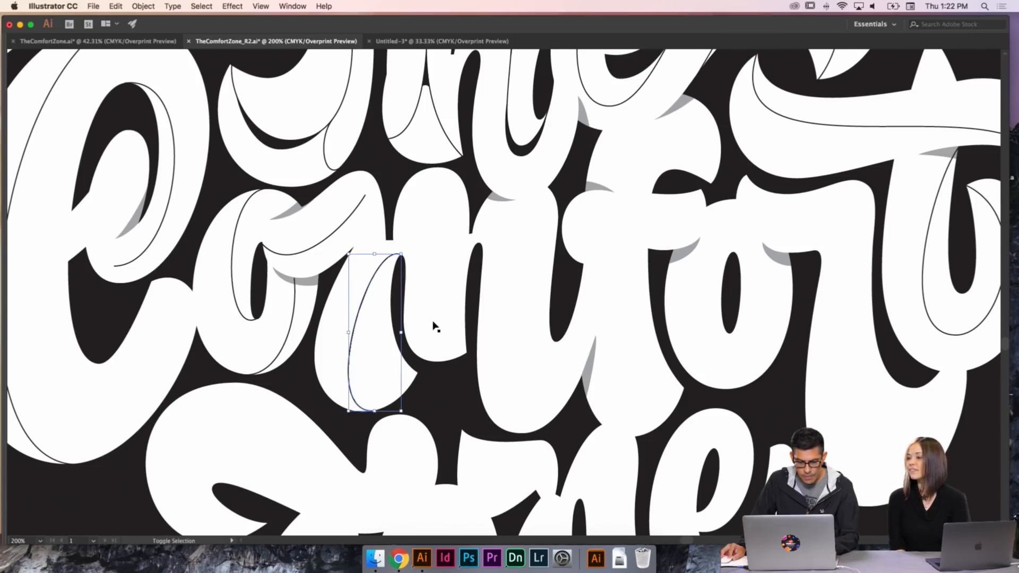
key("super+shift+a")
- Draw a curved contour through the m's middle stem, from its rounded top to the corner at its base, and deselect it
key("p")
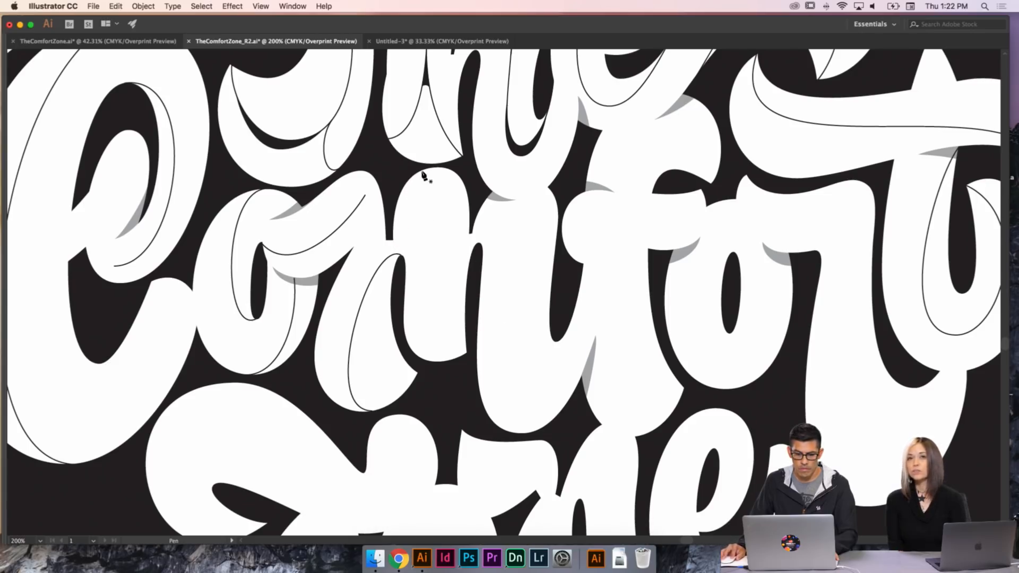
left_click_drag(423, 169, 445, 169)
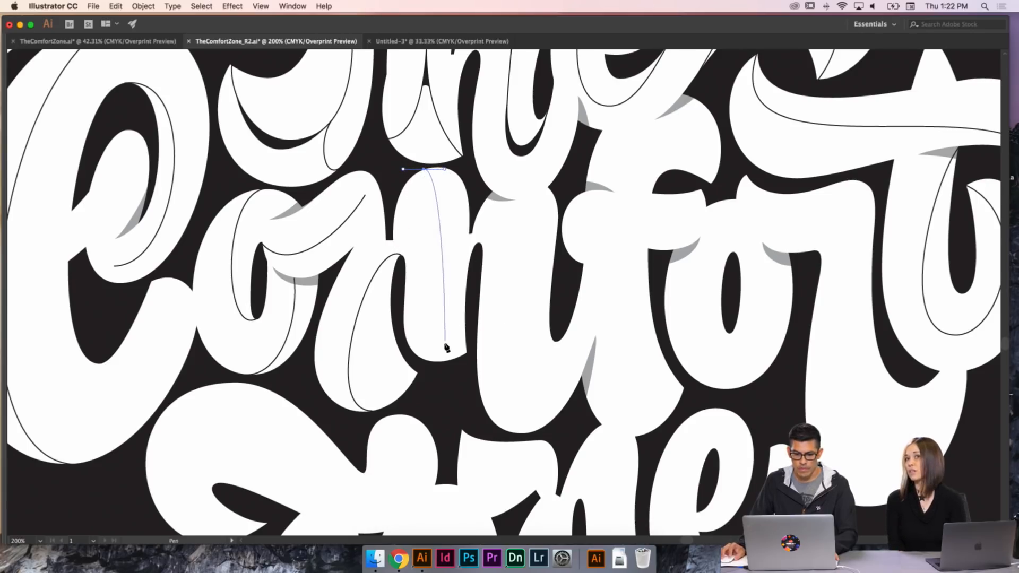
left_click_drag(467, 353, 528, 329)
key("a")
left_click_drag(451, 161, 460, 158)
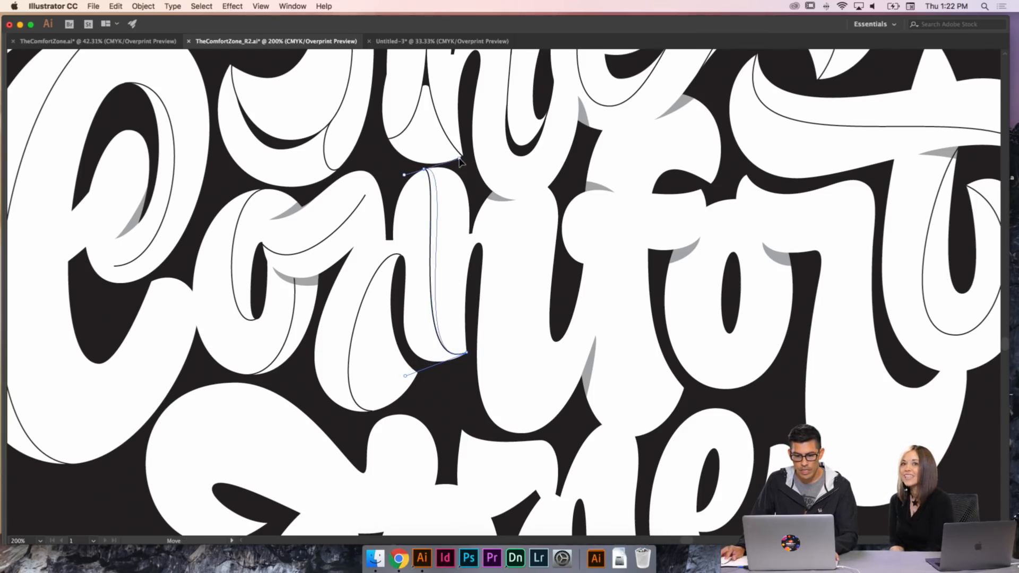
key("super+shift+a")
- Try moving the upper end of the m's middle-stem contour to the stem's right edge and bending the curve to follow
left_click(440, 214)
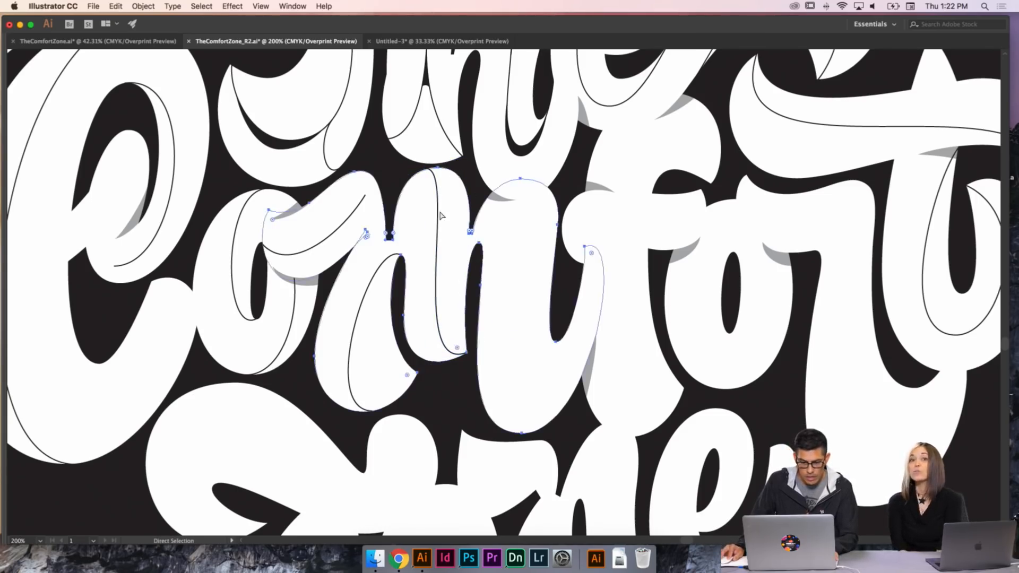
mouse_move(425, 173)
left_mouse_down()
mouse_move(496, 183)
mouse_move(488, 213)
left_mouse_up()
left_click_drag(458, 173, 461, 181)
left_click(500, 221, "super")
left_click(467, 214)
left_click_drag(493, 222, 492, 236)
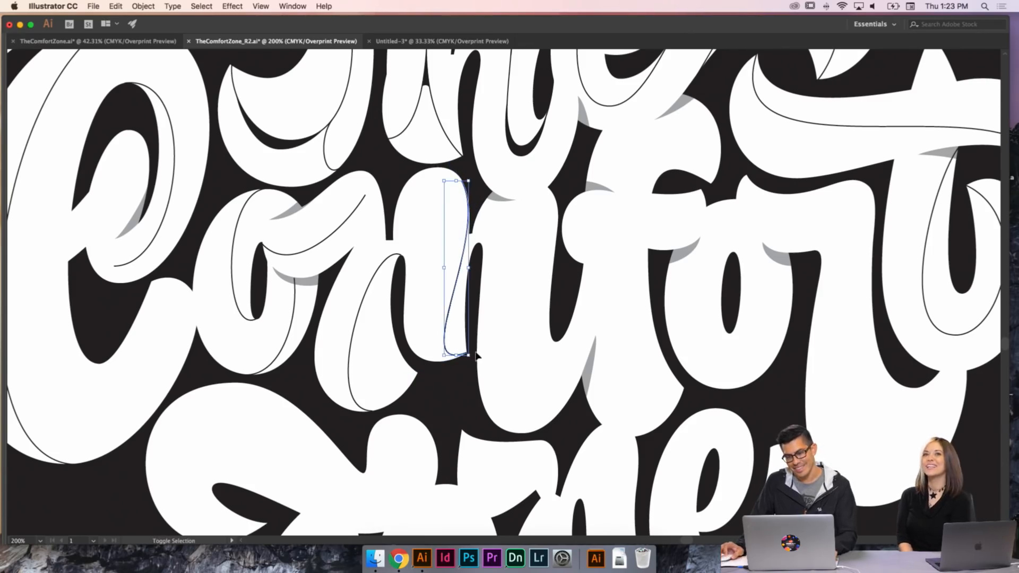
key("super+shift+a")
- Draw an S-shaped contour through the m's third stem, from beside the top shadow down to the bottom edge of its base
key("p")
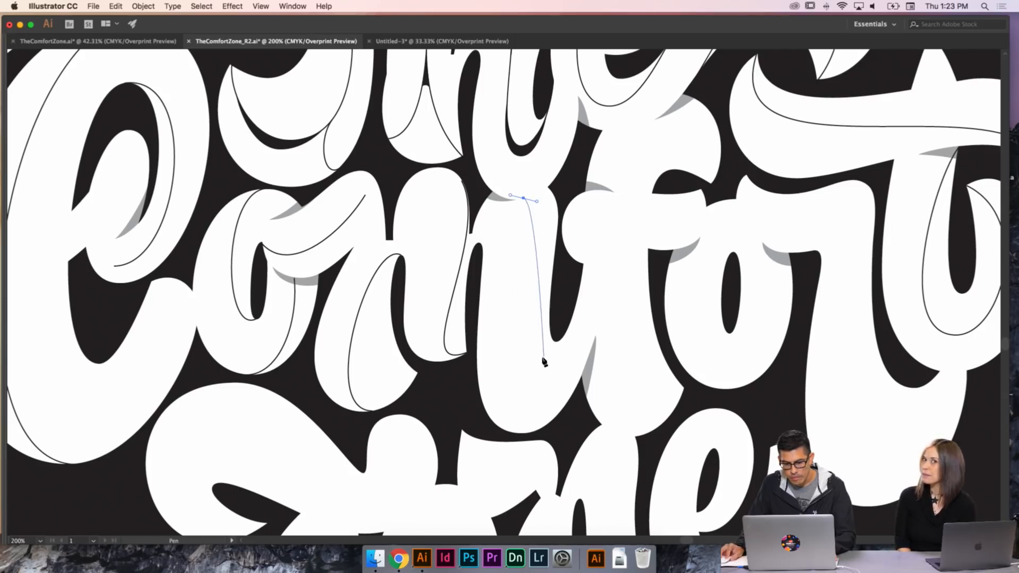
left_click_drag(556, 342, 604, 341)
left_click_drag(537, 201, 565, 197)
left_click_drag(556, 345, 463, 433)
left_click_drag(563, 199, 570, 222)
key("super+z")
left_click(533, 212)
left_click(567, 310)
- Move the upper end of the m's middle-stem contour inside the stem at the height of the adjoining gaps, and angle its handle down
key("space")
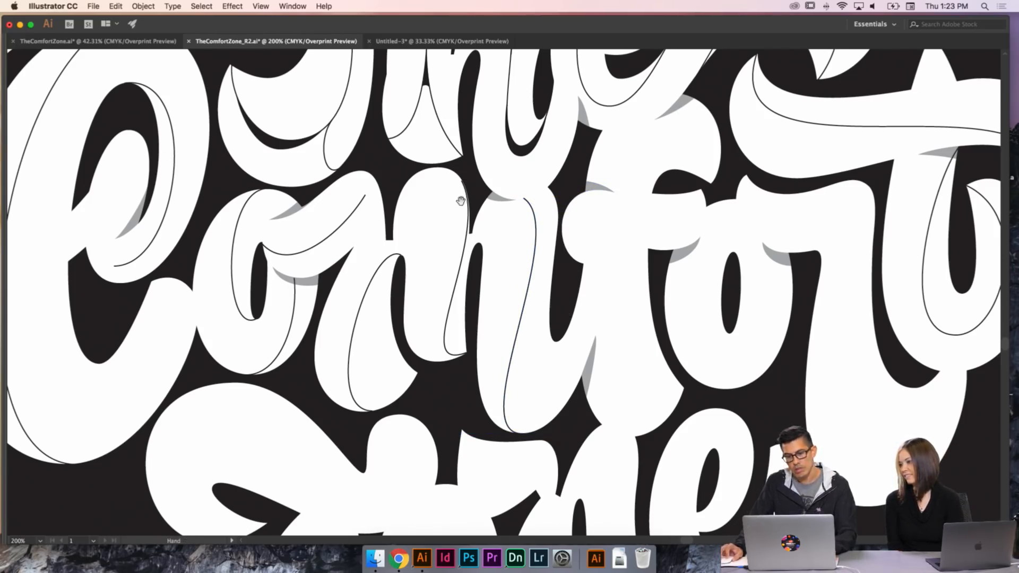
mouse_move(462, 181)
left_mouse_down()
mouse_move(420, 169)
mouse_move(453, 235)
mouse_move(409, 192)
left_mouse_up()
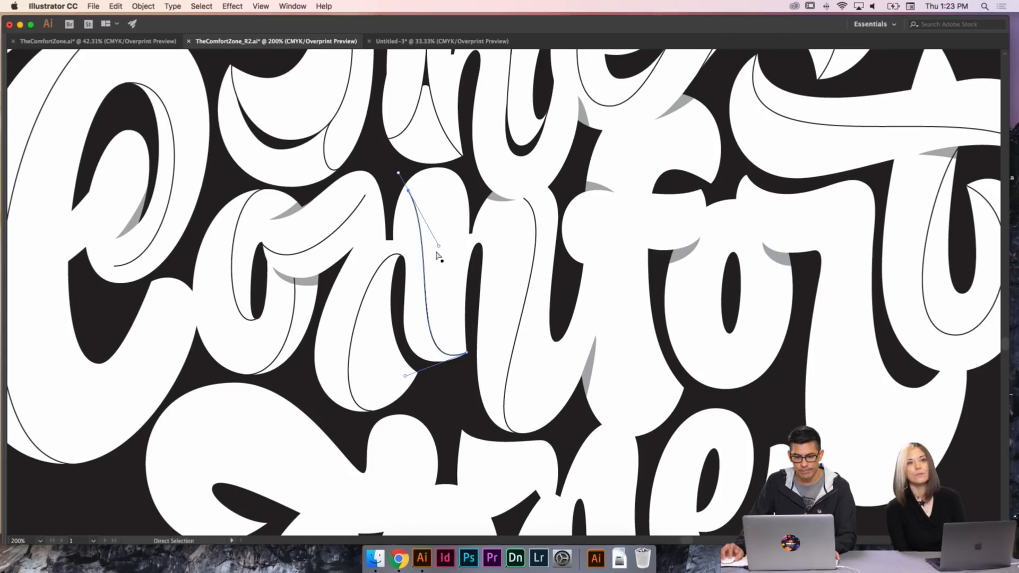
left_click_drag(440, 249, 409, 259)
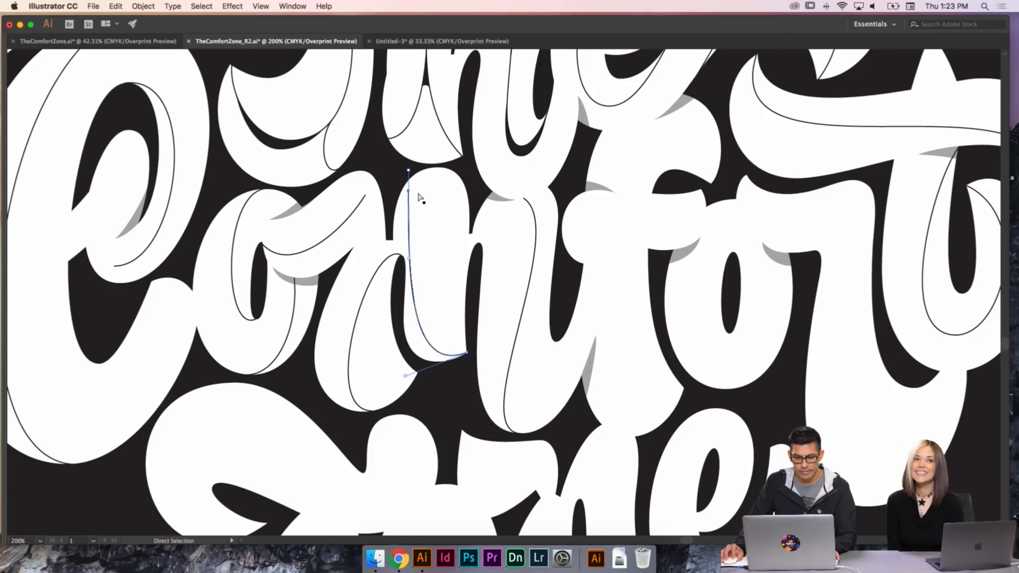
left_click_drag(408, 192, 433, 245)
left_click_drag(434, 313, 423, 286)
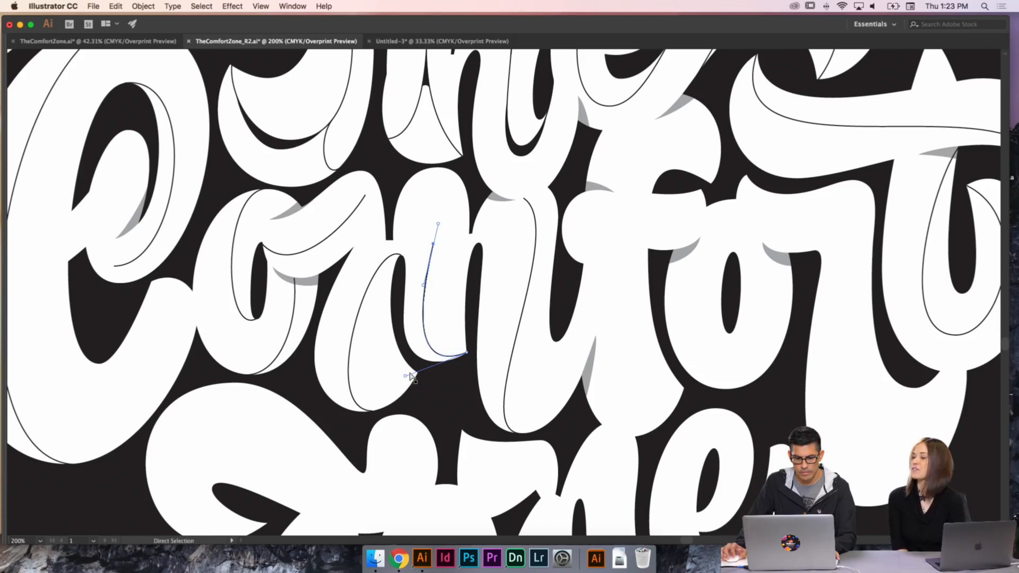
- Smooth the m's middle-stem contour by shortening its base handle and lengthening its upper handle, and deselect it
left_click_drag(405, 377, 434, 376)
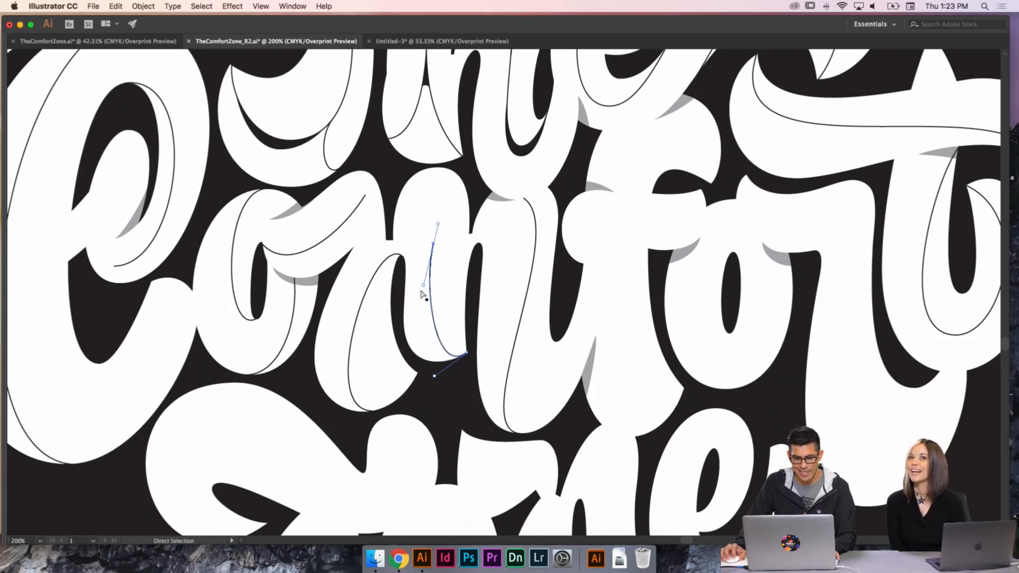
left_click_drag(422, 285, 417, 296)
key("super+z")
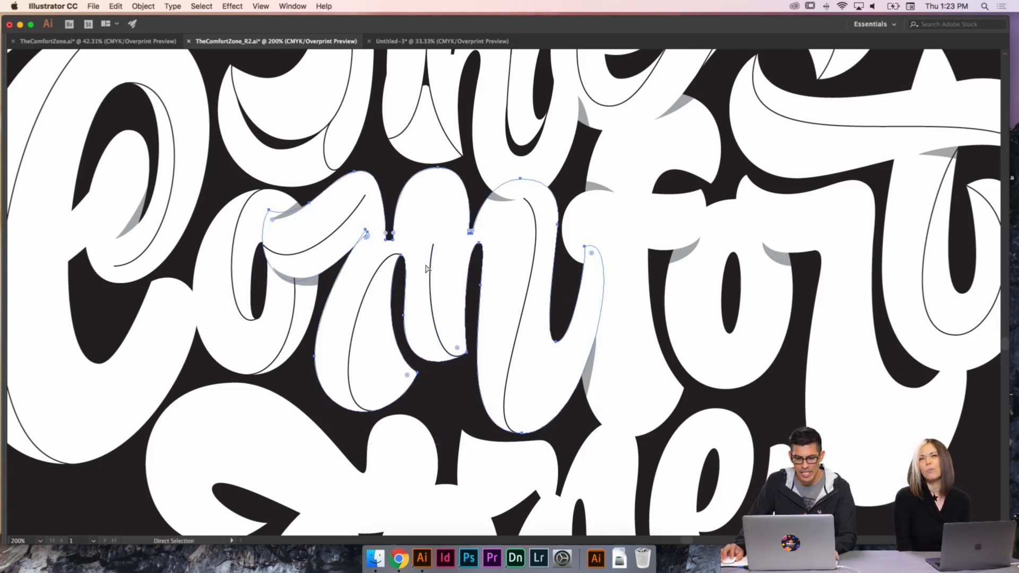
mouse_move(430, 259)
left_mouse_down()
mouse_move(405, 322)
mouse_move(417, 326)
left_mouse_up()
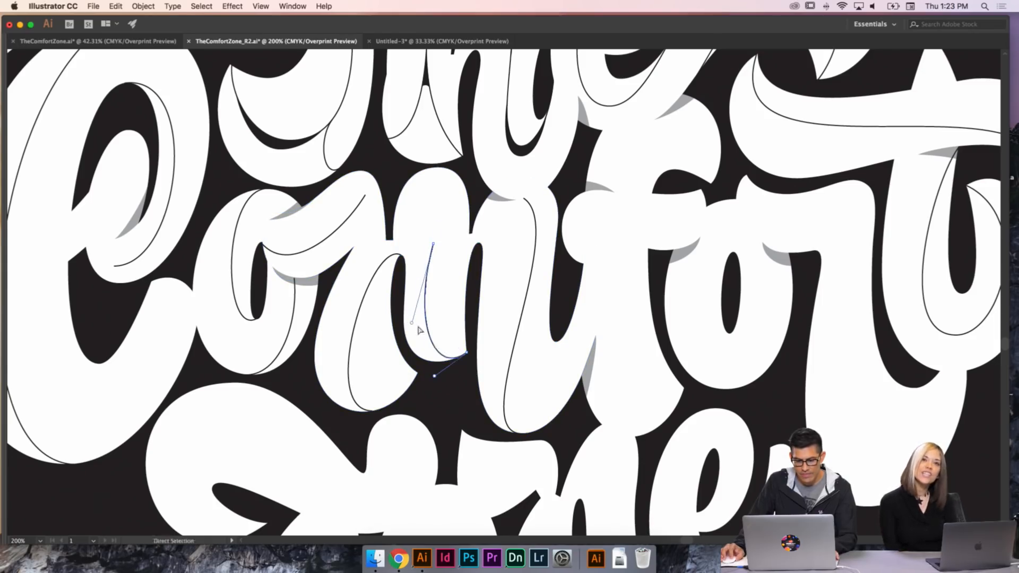
key("shift+super+a")
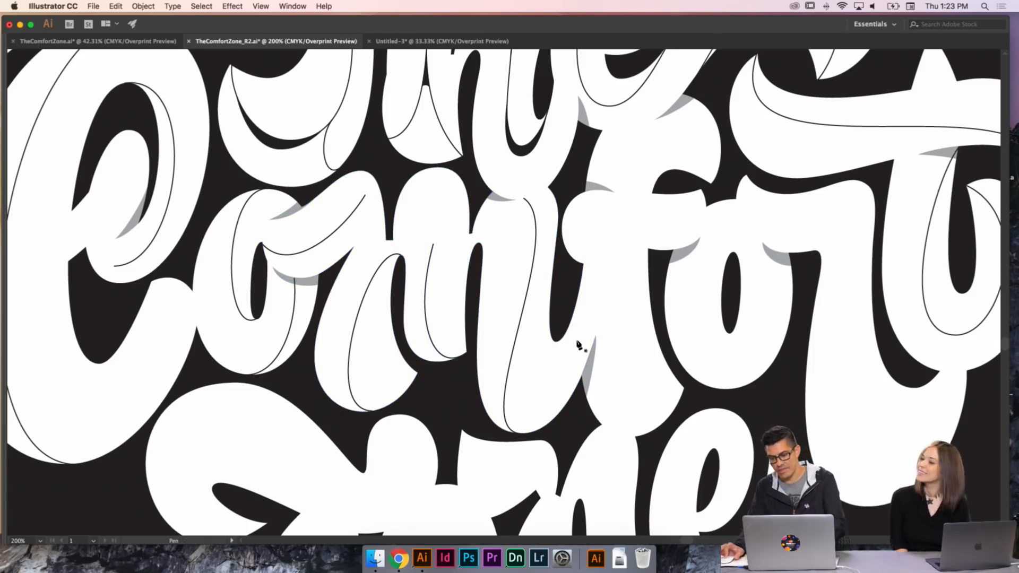
- Draw a curved contour along the f's crossbar, from its right tip to the notch below its rounded left end, with the existing contour stroke
key("super+minus")
key("super+minus")
key("super+equal")
key("space")
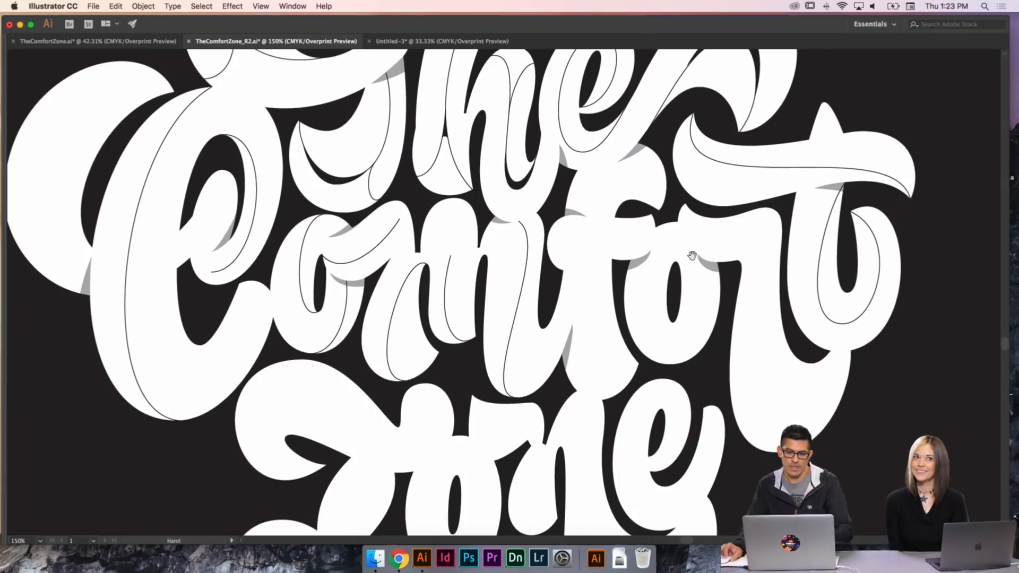
left_click_drag(692, 256, 677, 330)
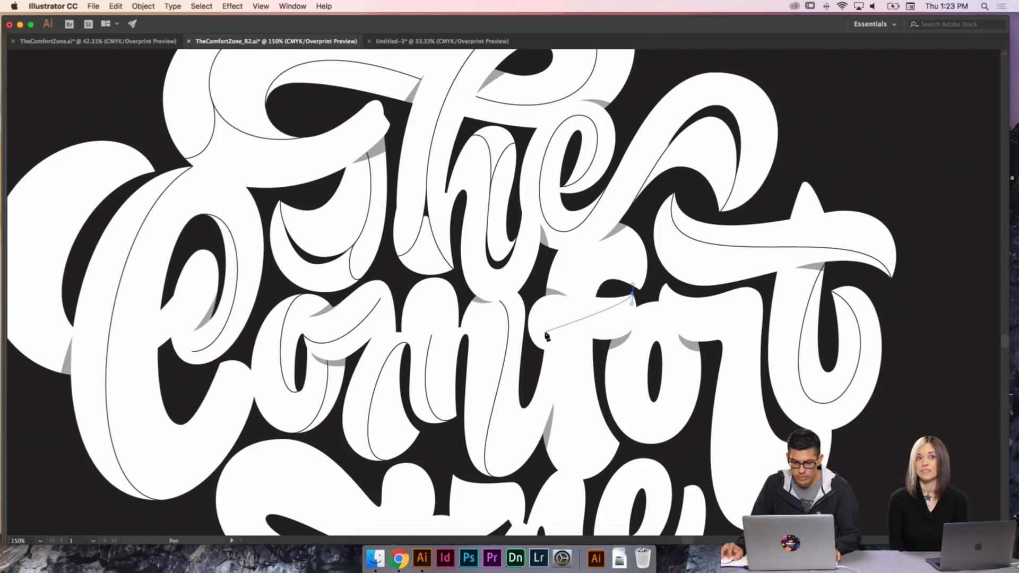
left_click_drag(545, 349, 553, 394)
key("i")
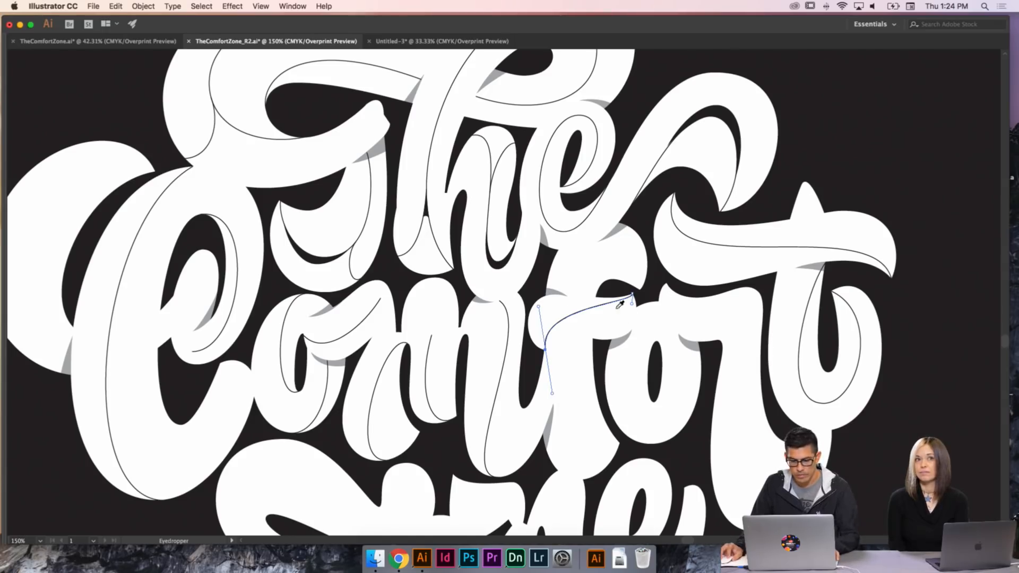
- Adjust the handles at both ends of the f's crossbar contour to shape an S-curve, and deselect it
key("a")
left_click_drag(632, 303, 618, 312)
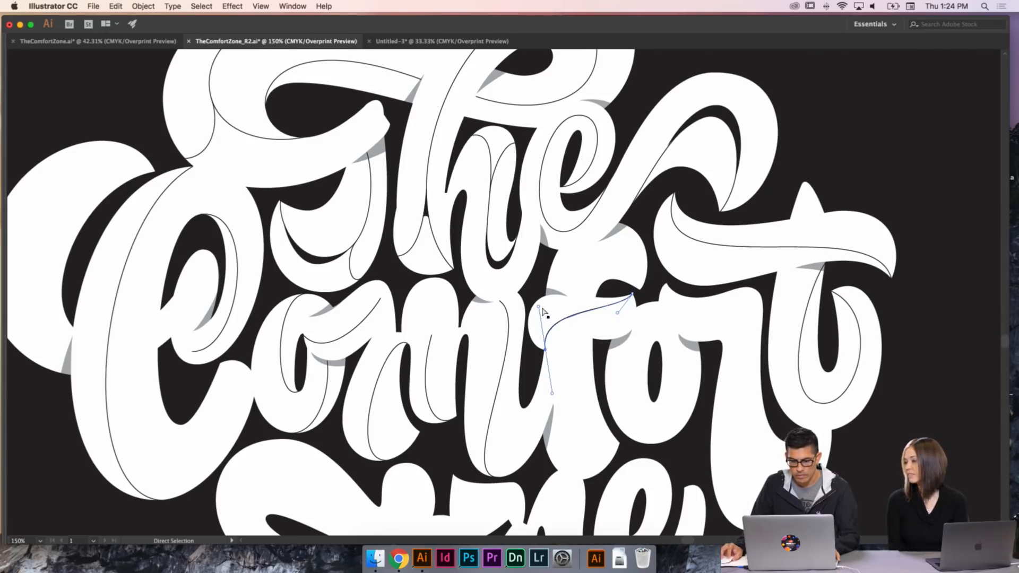
left_click_drag(538, 307, 534, 309)
key("super+shift+a")
- Align the lower end of the f's crossbar contour with the notch corner and smooth the bend above it
key("z")
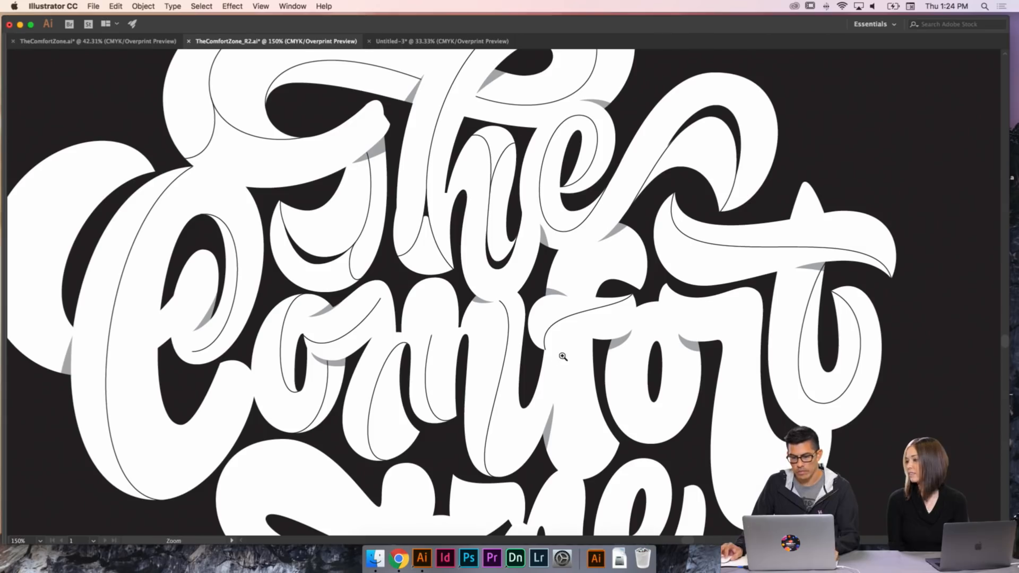
left_click_drag(669, 392, 491, 263)
key("a")
left_click_drag(376, 380, 371, 380)
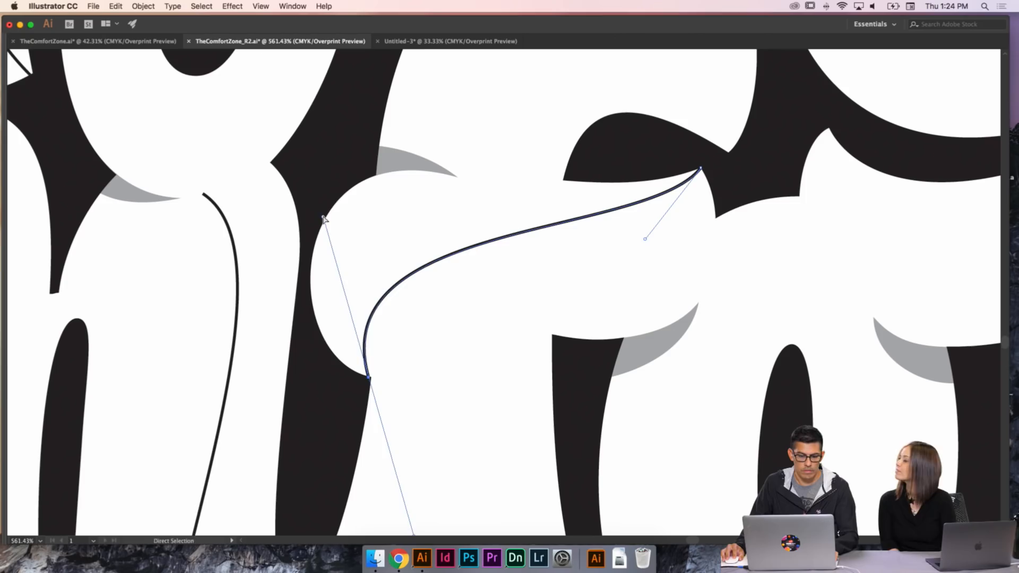
left_click_drag(324, 219, 352, 193)
left_click(657, 260)
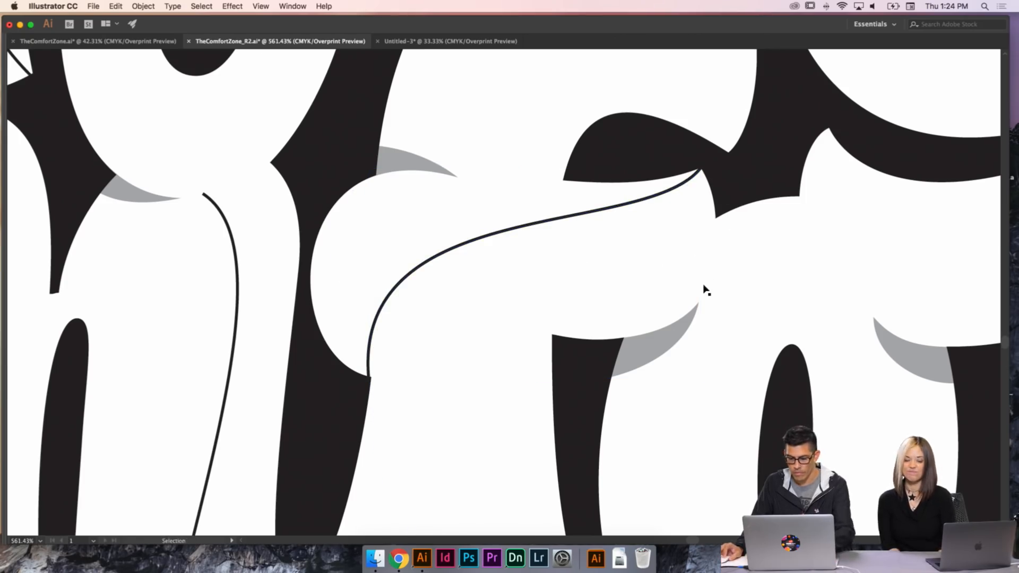
- Draw a curved contour down the f's stem, from below the crossbar to the pointed corner at the stem's base
key("super+minus")
key("super+minus")
key("super+minus")
left_click_drag(521, 323, 500, 256)
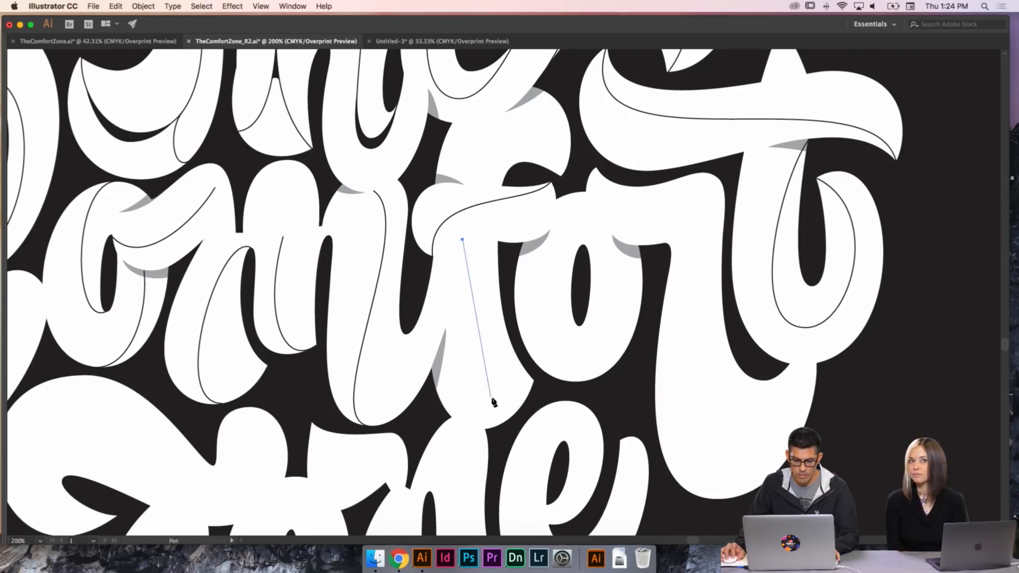
left_click_drag(486, 386, 438, 434)
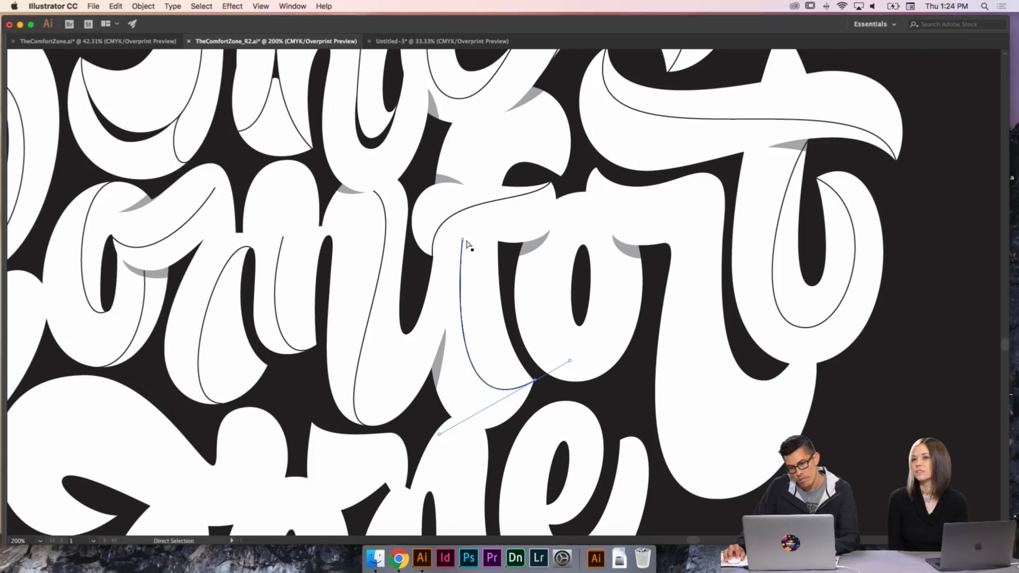
- Refine the f's stem contour by adjusting its end handles and fitting its lower end to the base corner, and deselect it
left_click_drag(462, 243, 459, 270)
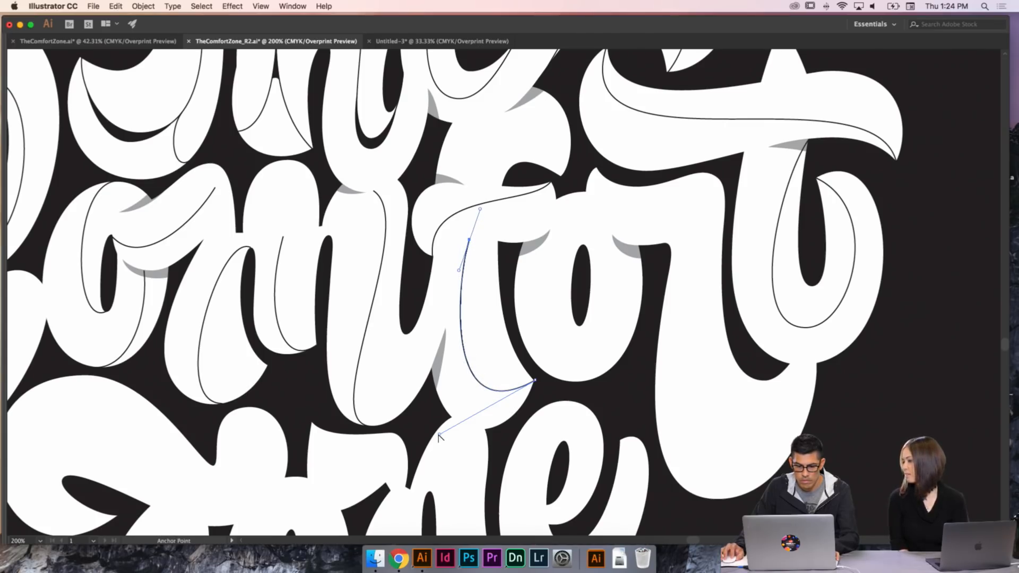
left_click_drag(440, 435, 463, 434)
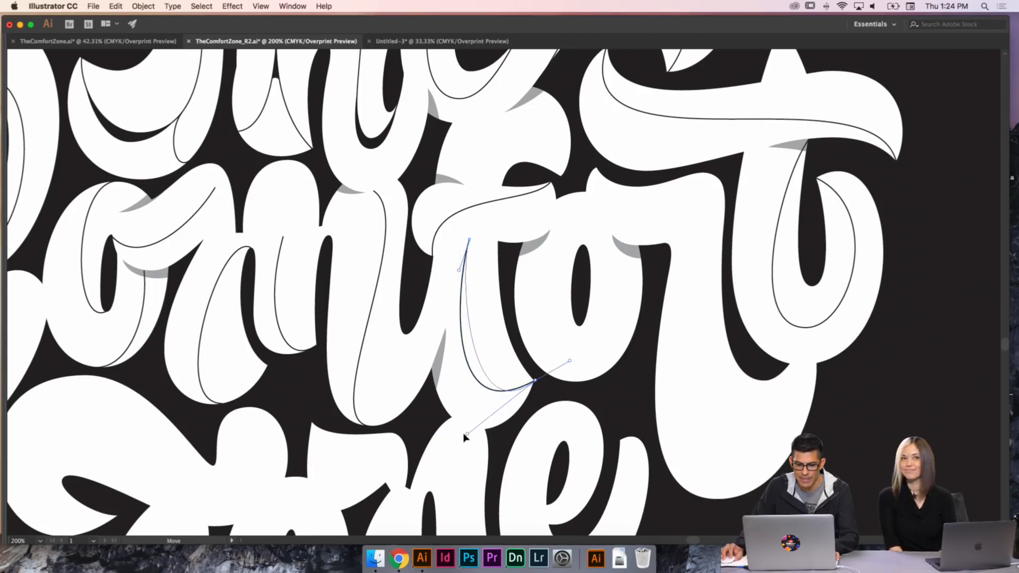
left_click_drag(459, 270, 443, 321)
left_click_drag(534, 380, 532, 381)
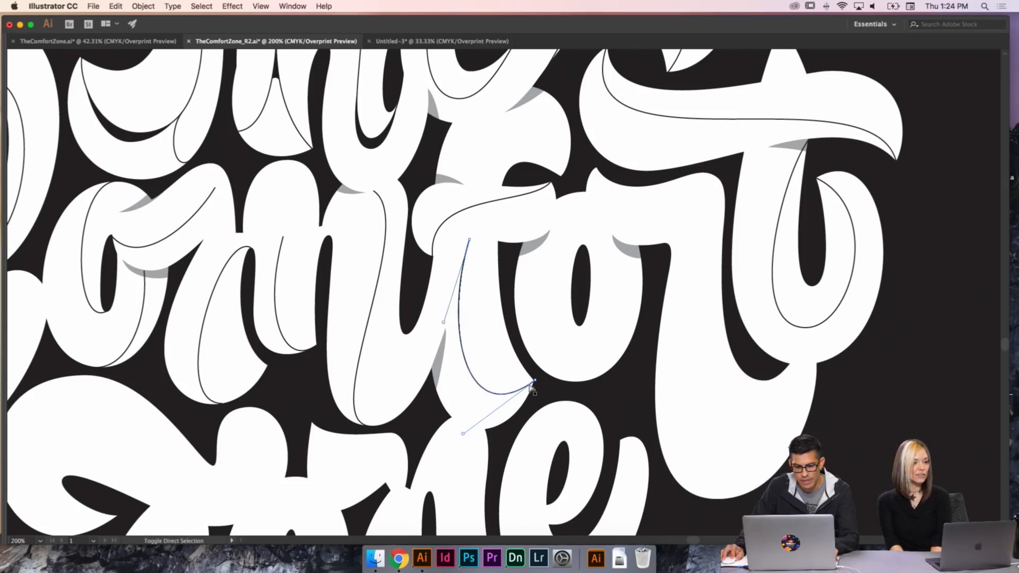
left_click(553, 319, "super")
- Draw an arched contour through the f's top hook, from its tip to the crossbar shadow, raise its arch, and deselect it
key("p")
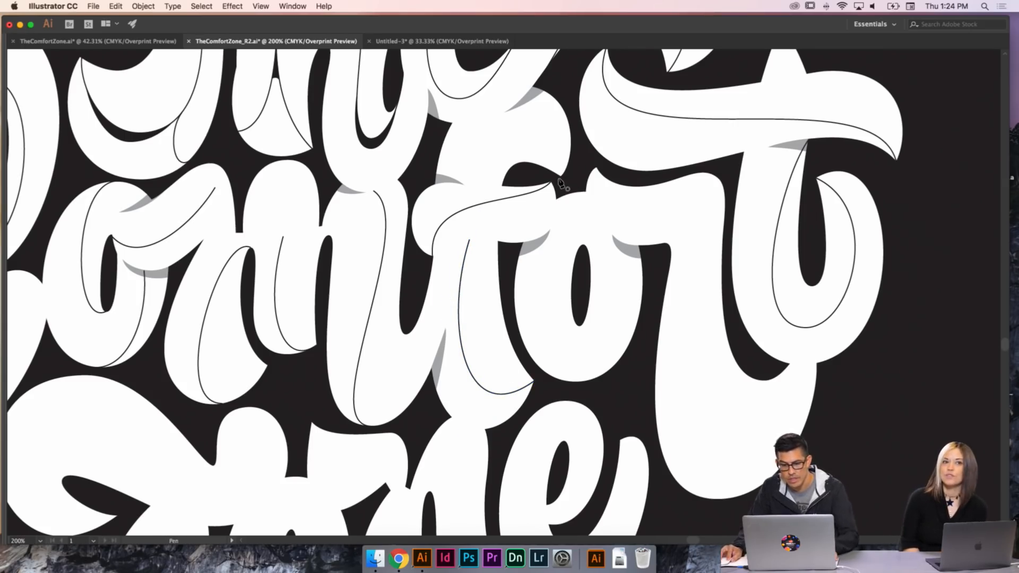
left_click_drag(560, 176, 563, 149)
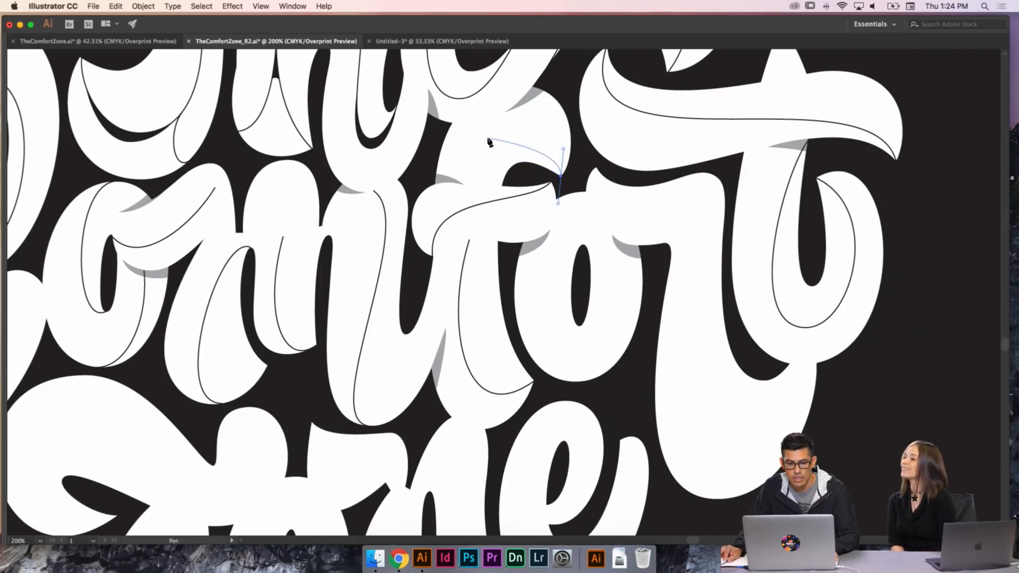
left_click_drag(436, 182, 434, 236)
left_click_drag(564, 153, 554, 116)
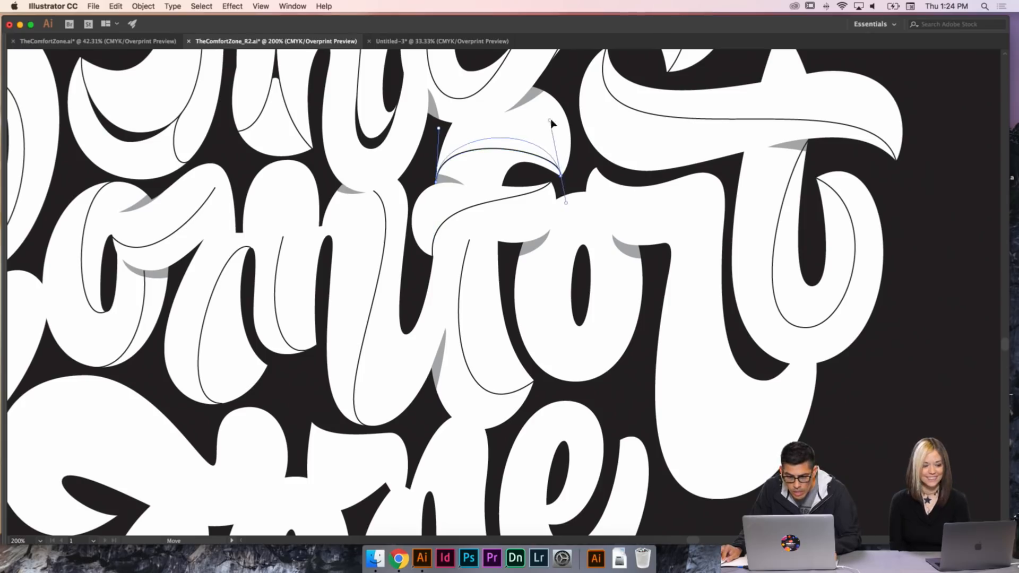
left_click_drag(439, 129, 447, 113)
left_click(525, 139)
left_click(537, 146)
key("super+shift+a")
- Draw a curved contour around the left of the second o's counter, from its top to the letter's bottom edge, smooth its bow, and deselect it
left_click_drag(596, 197, 549, 190)
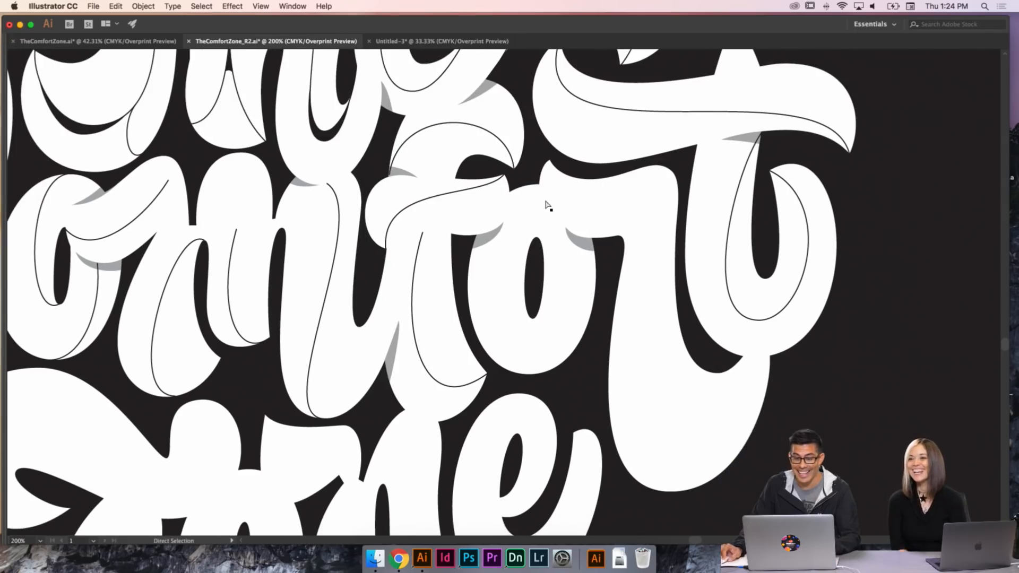
key("p")
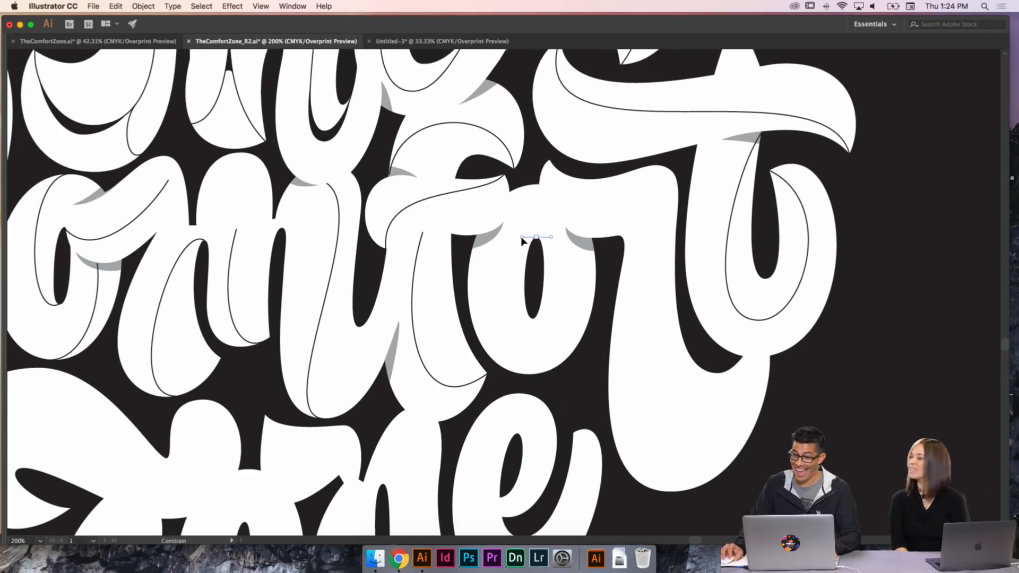
left_click_drag(524, 353, 547, 353)
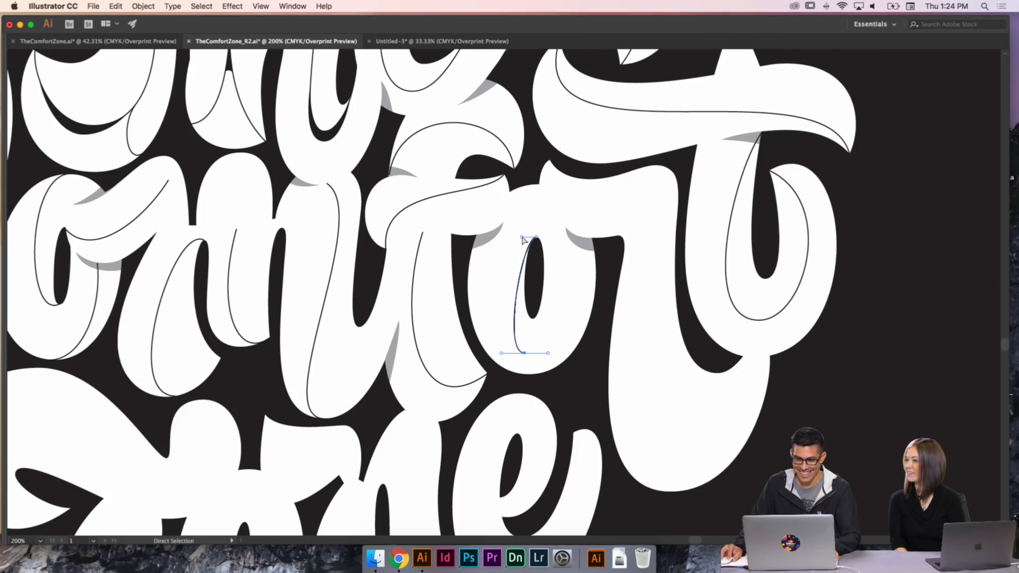
left_click_drag(522, 240, 504, 233)
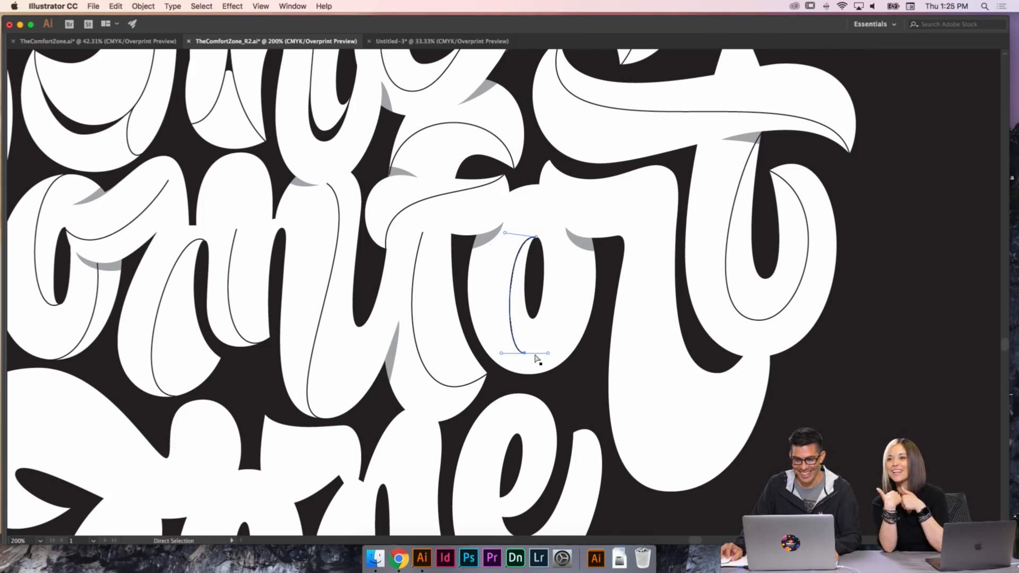
left_click_drag(524, 356, 487, 375)
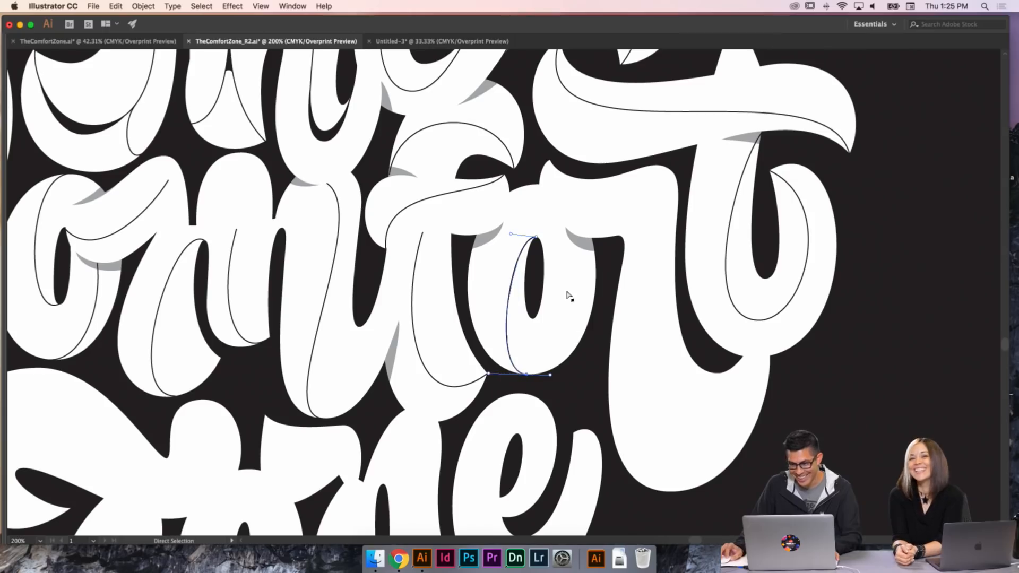
left_click_drag(511, 234, 496, 236)
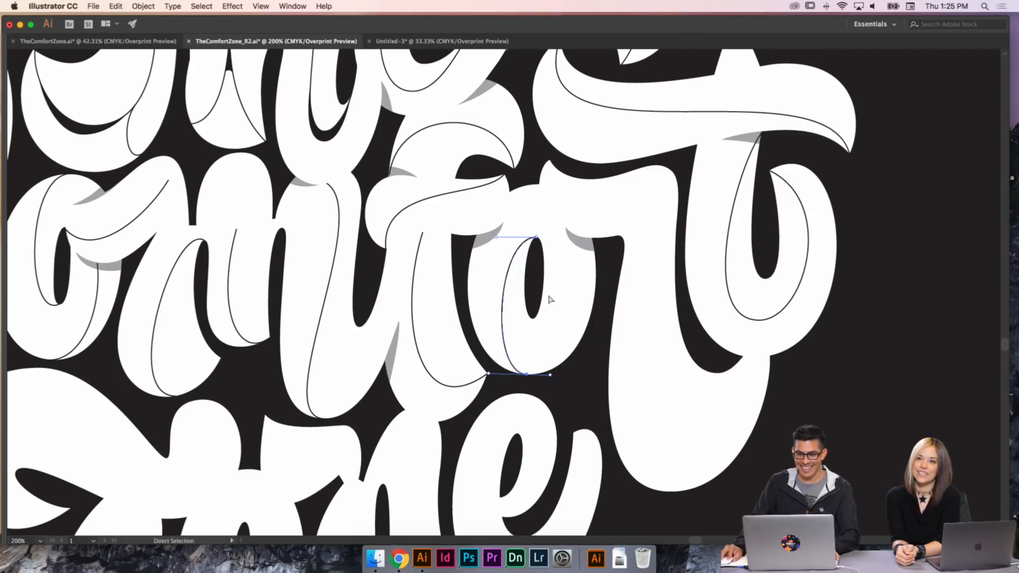
key("super+shift+a")
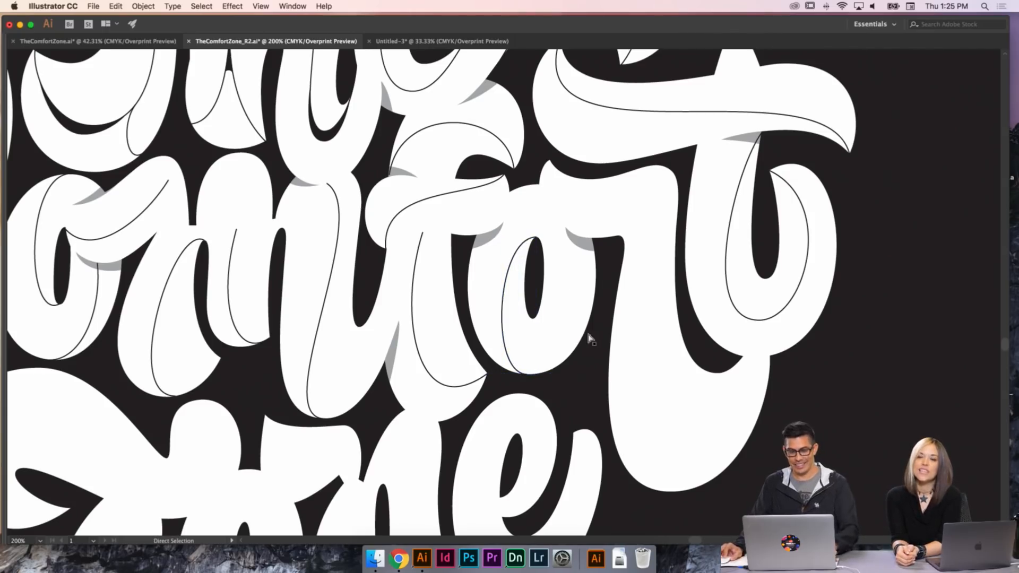
- Review the whole lettering on the dark artboard and look at the TheComfortZone.ai document before returning to TheComfortZone_R2.ai
left_click(528, 376)
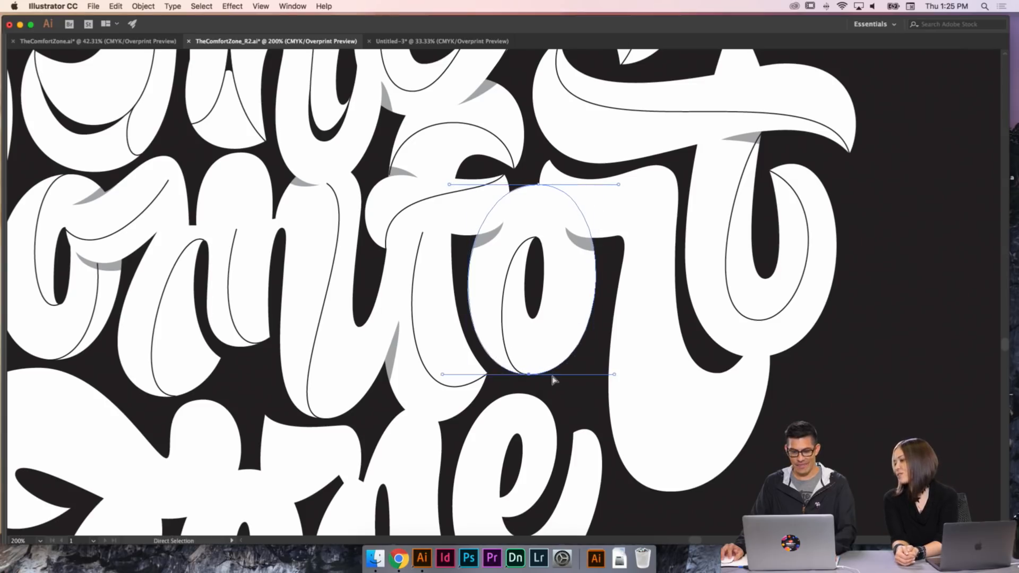
key("super+minus")
key("super+minus")
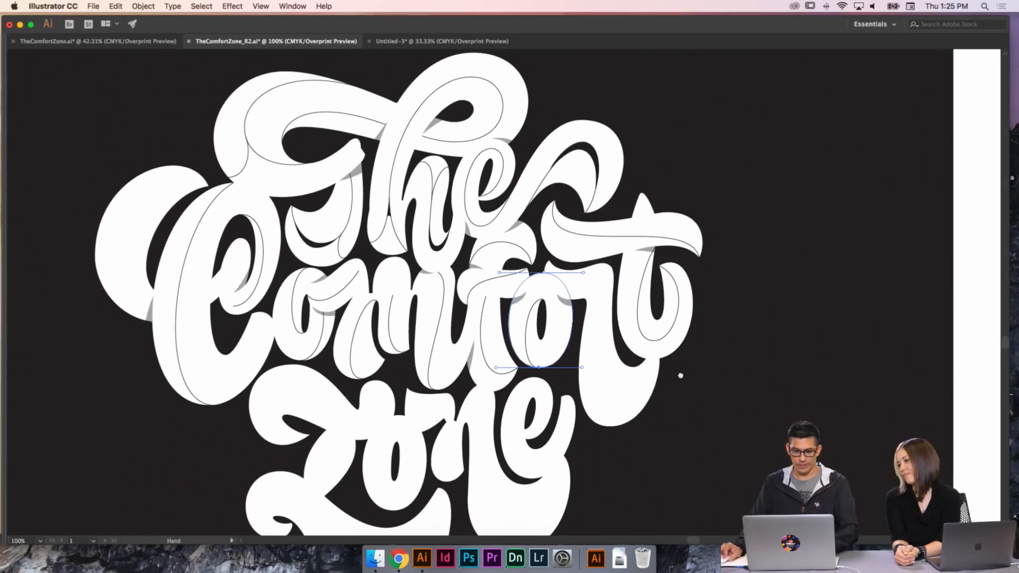
key("super+shift+a")
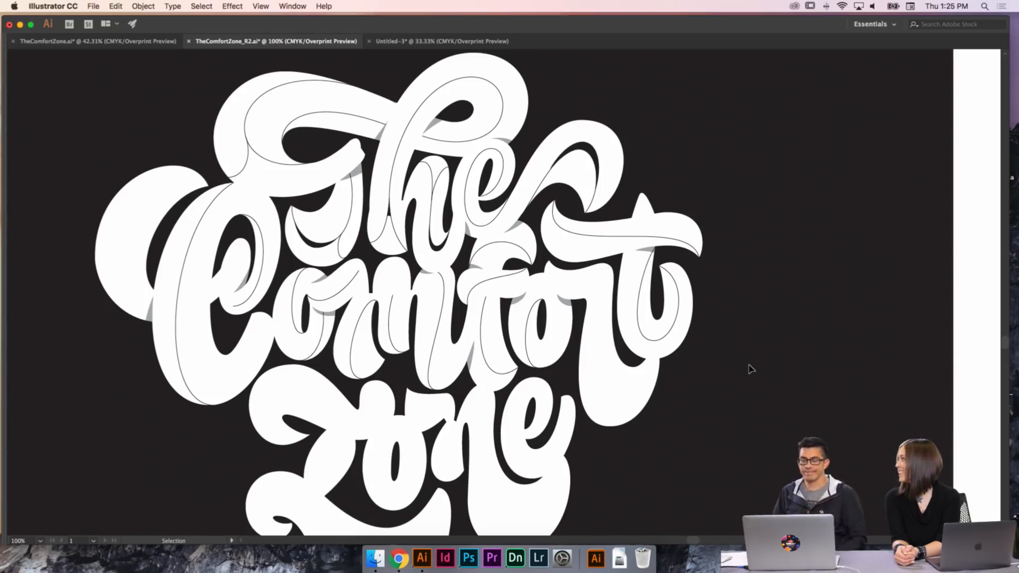
key("super+minus")
key("super+minus")
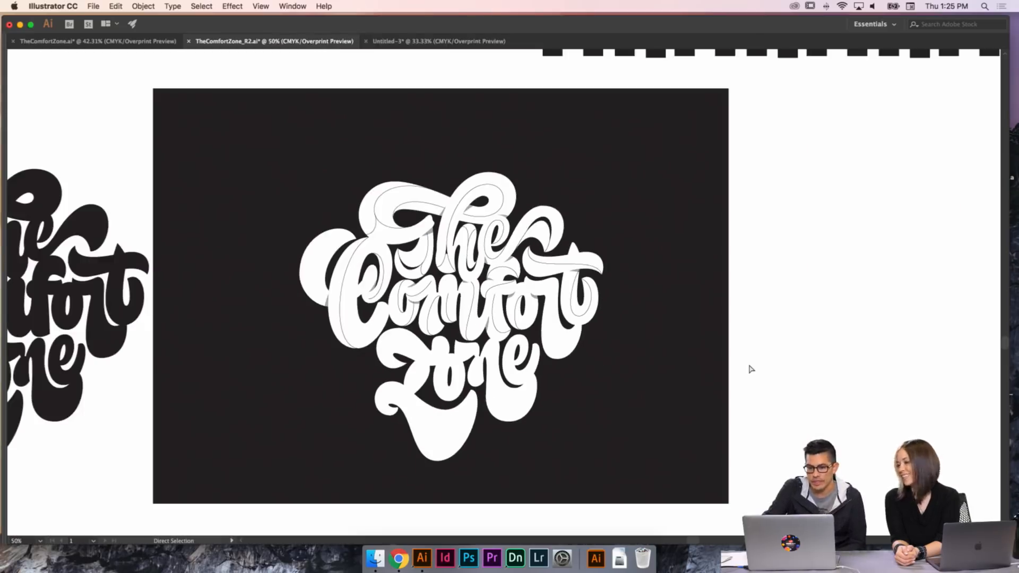
key("super+minus")
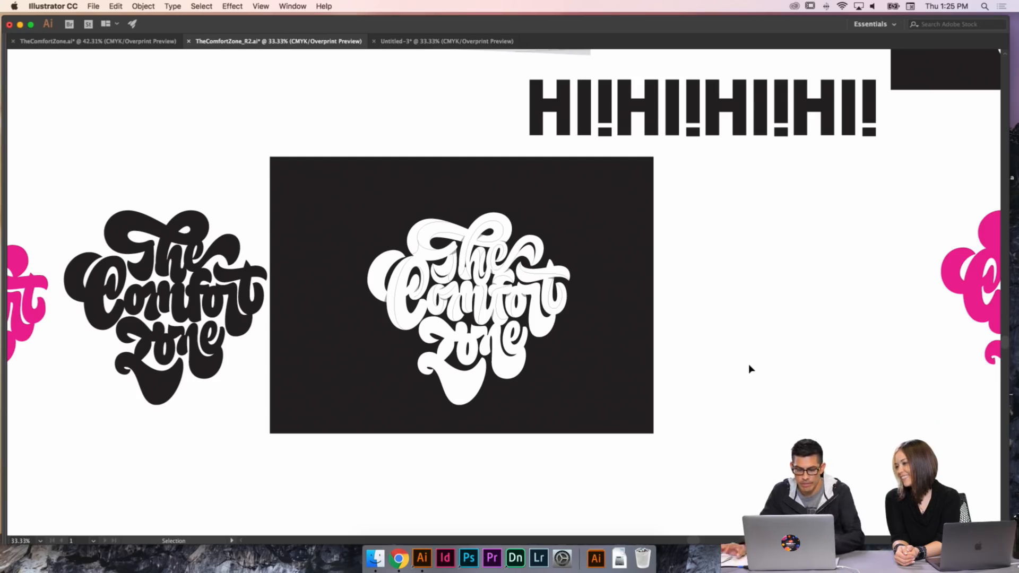
left_click_drag(568, 294, 712, 445)
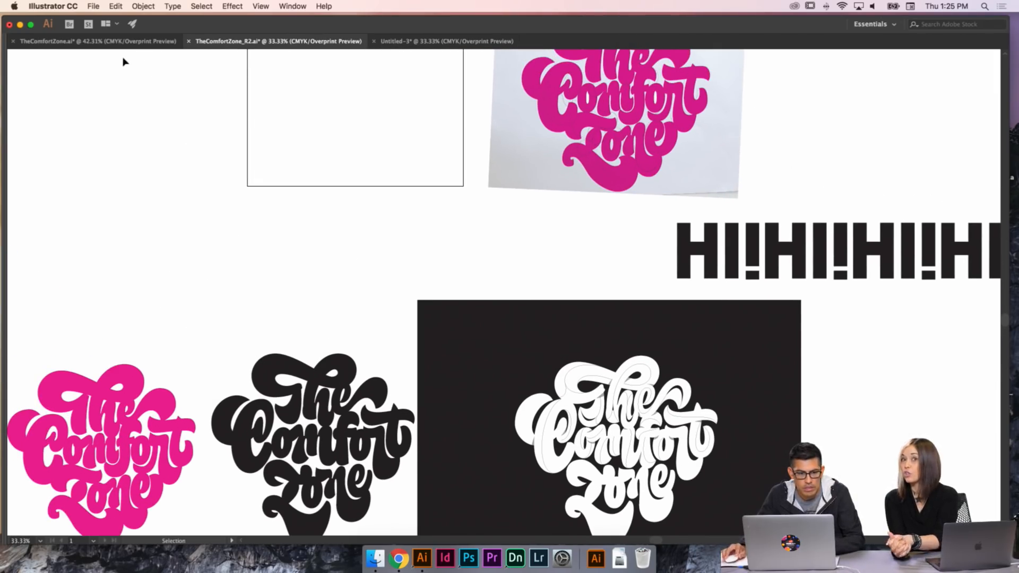
left_click(122, 43)
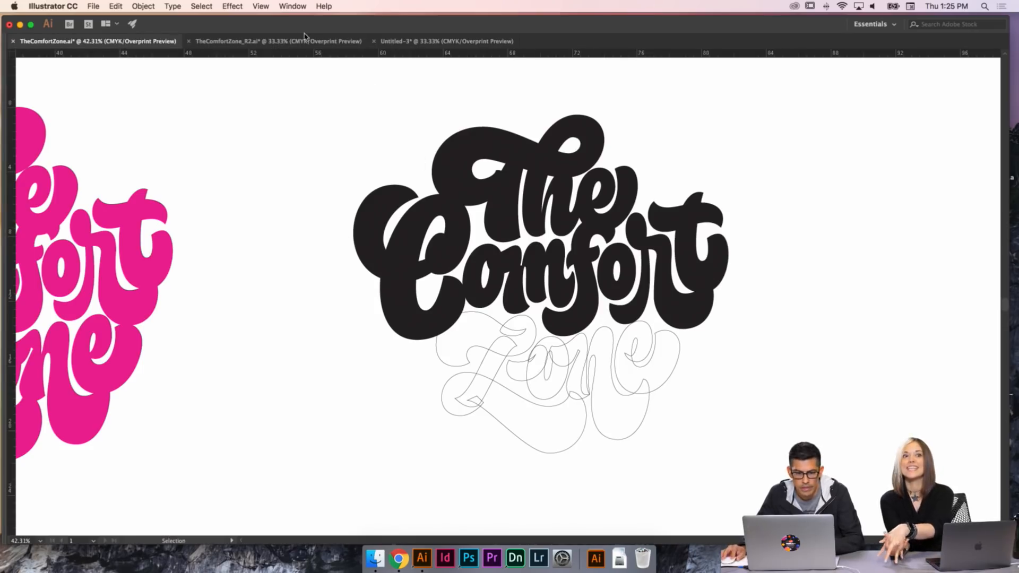
left_click(286, 42)
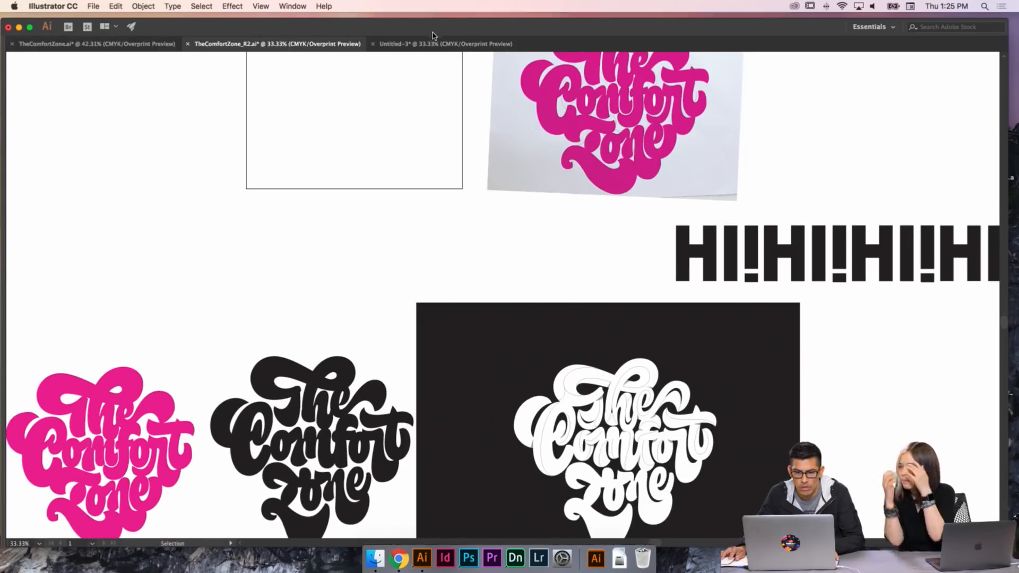
- Uncover the desktop and place the sketch photo IMG_0212.jpg beside the dark artboard in TheComfortZone_R2.ai
left_click_drag(432, 20, 483, 88)
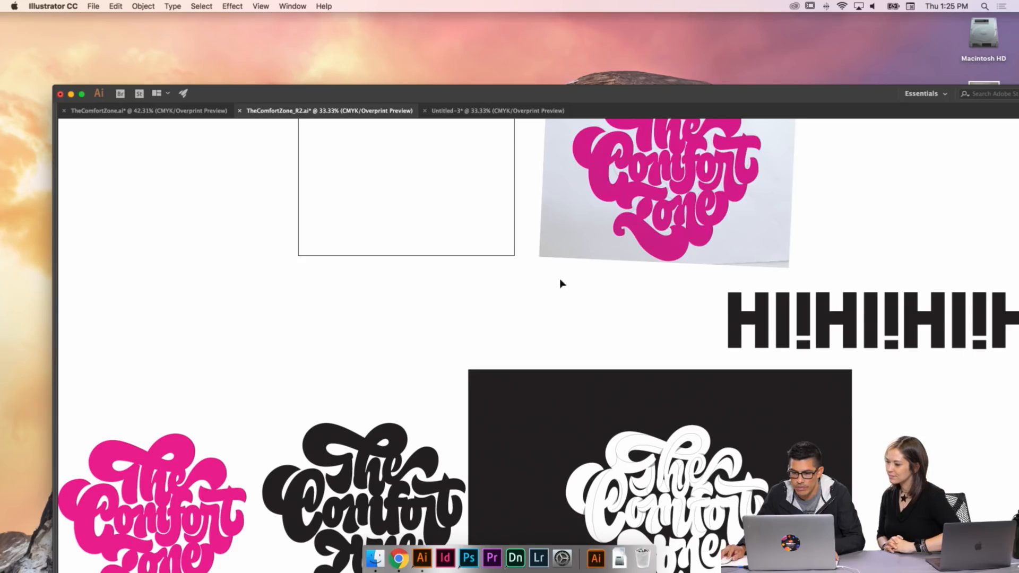
left_click_drag(584, 355, 361, 198)
left_click_drag(764, 251, 619, 238)
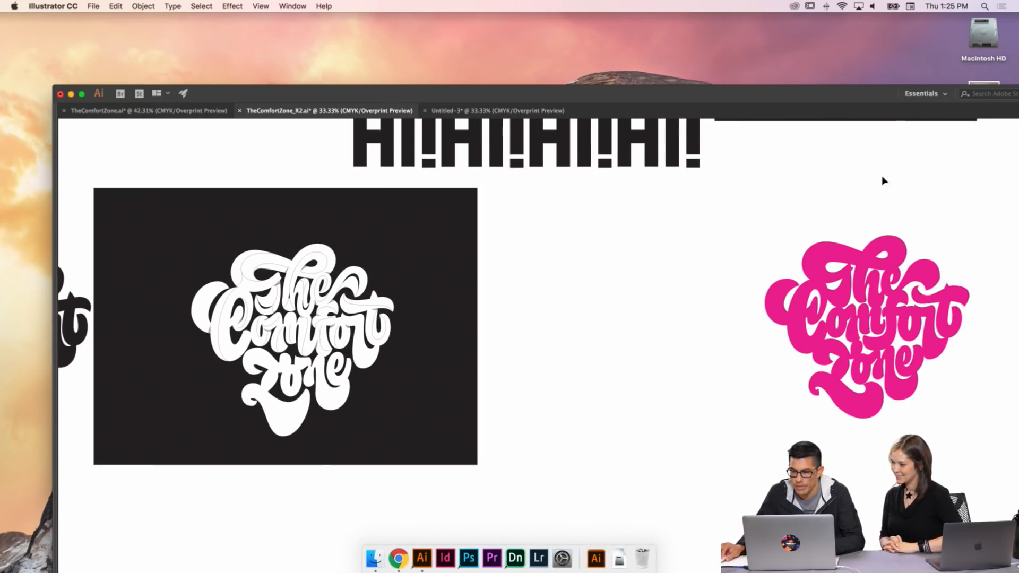
left_click_drag(884, 98, 839, 134)
left_click_drag(983, 93, 632, 314)
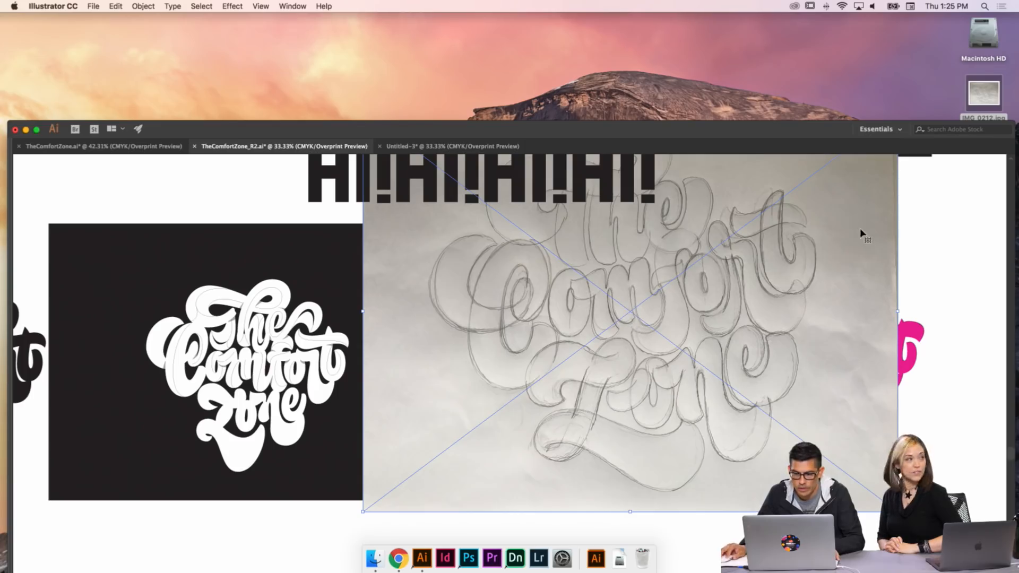
- Scale the placed sketch photo down proportionally and position it between the dark artboard and the pink lettering
left_click_drag(900, 310, 844, 329)
left_click_drag(728, 356, 692, 391)
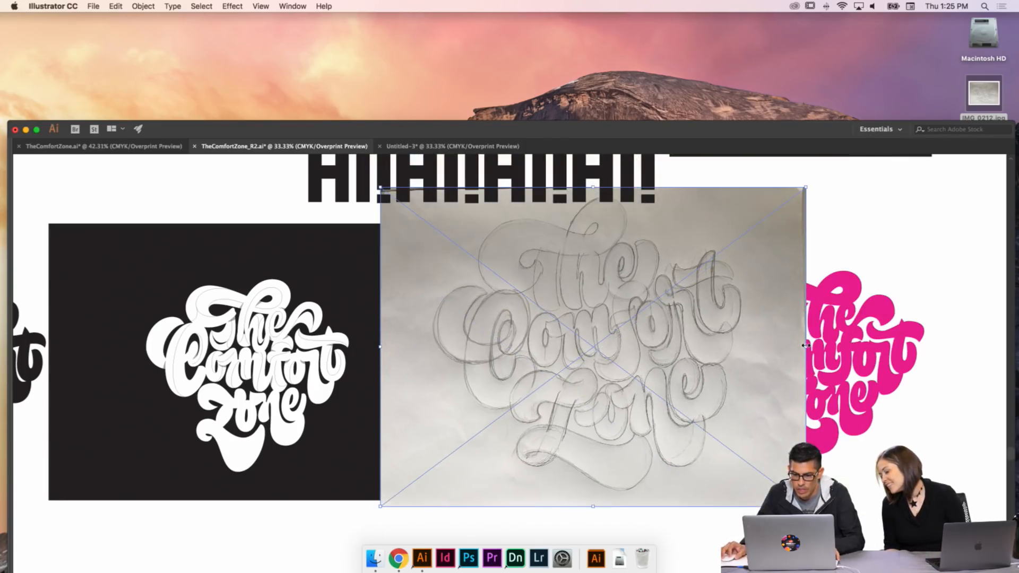
left_click_drag(805, 345, 786, 352)
left_click_drag(703, 369, 667, 385)
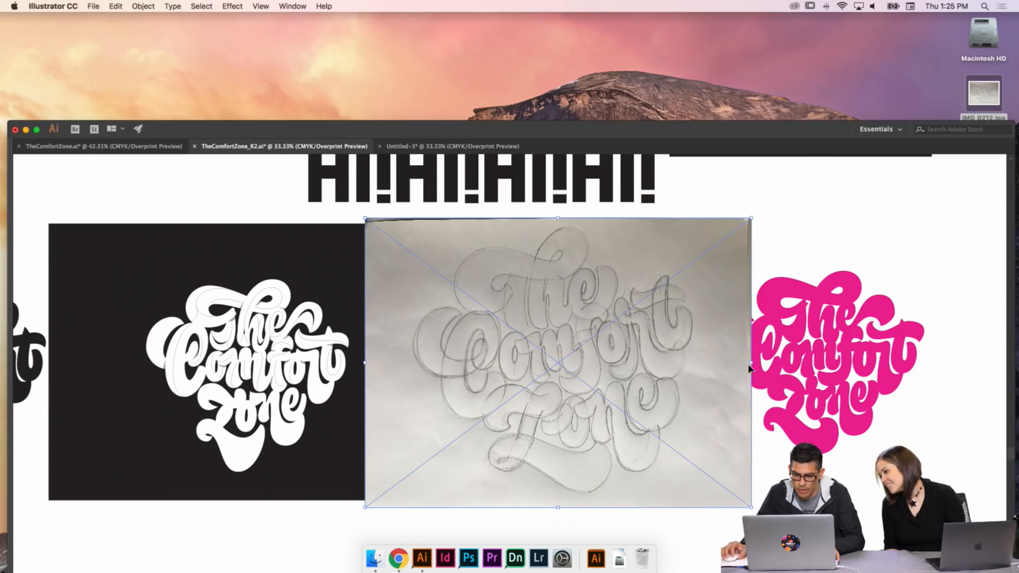
mouse_move(749, 366)
left_mouse_down()
mouse_move(720, 367)
mouse_move(800, 345)
left_mouse_up()
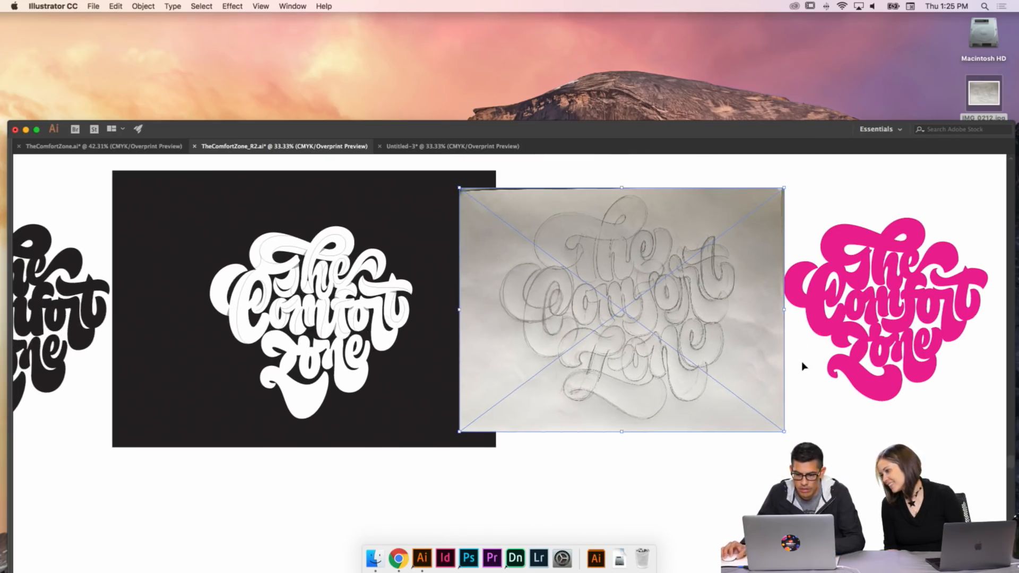
- Rotate the sketch photo slightly clockwise and deselect it
left_click(747, 437)
left_click(724, 403)
key("r")
left_click_drag(794, 422, 777, 444)
key("super+shift+a")
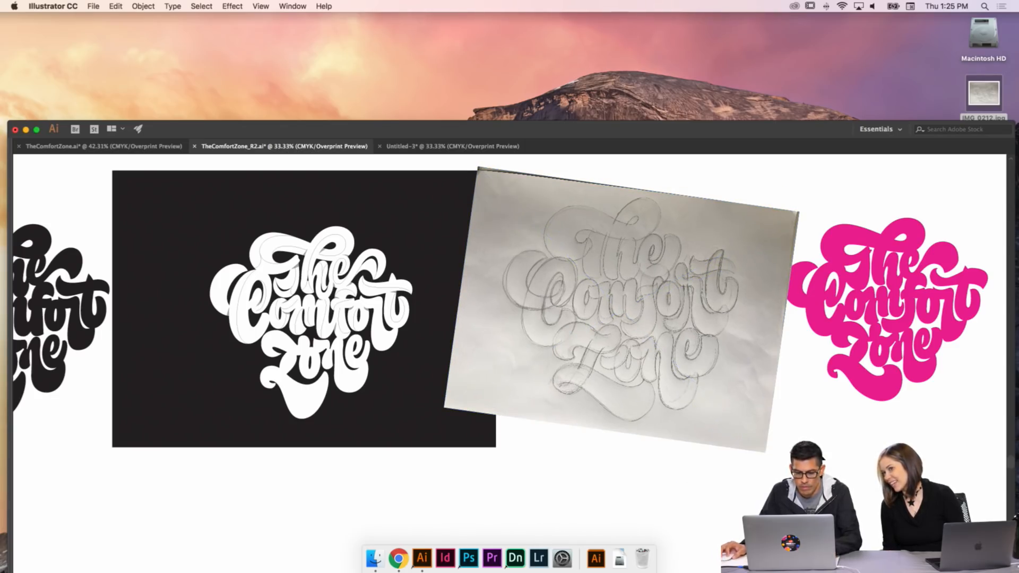